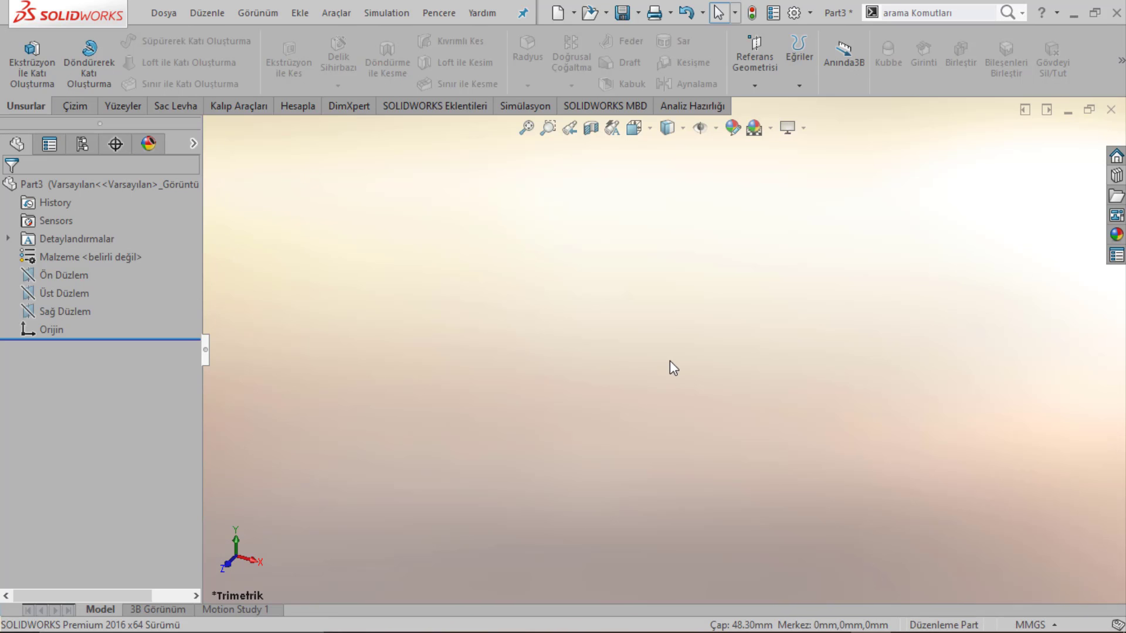
Step: Start a sketch on the front plane and draw a circle centred on the origin
{"action": "left_click", "coordinate": [551, 349]}
{"action": "left_click", "coordinate": [56, 275]}
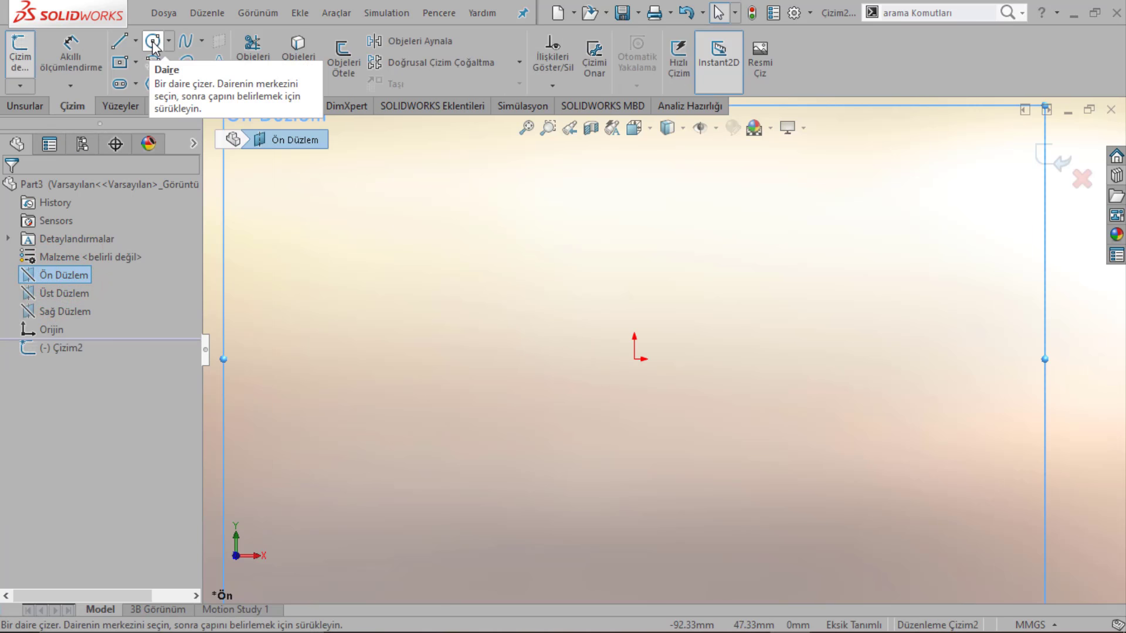
{"action": "left_click", "coordinate": [152, 43]}
{"action": "left_click", "coordinate": [634, 359]}
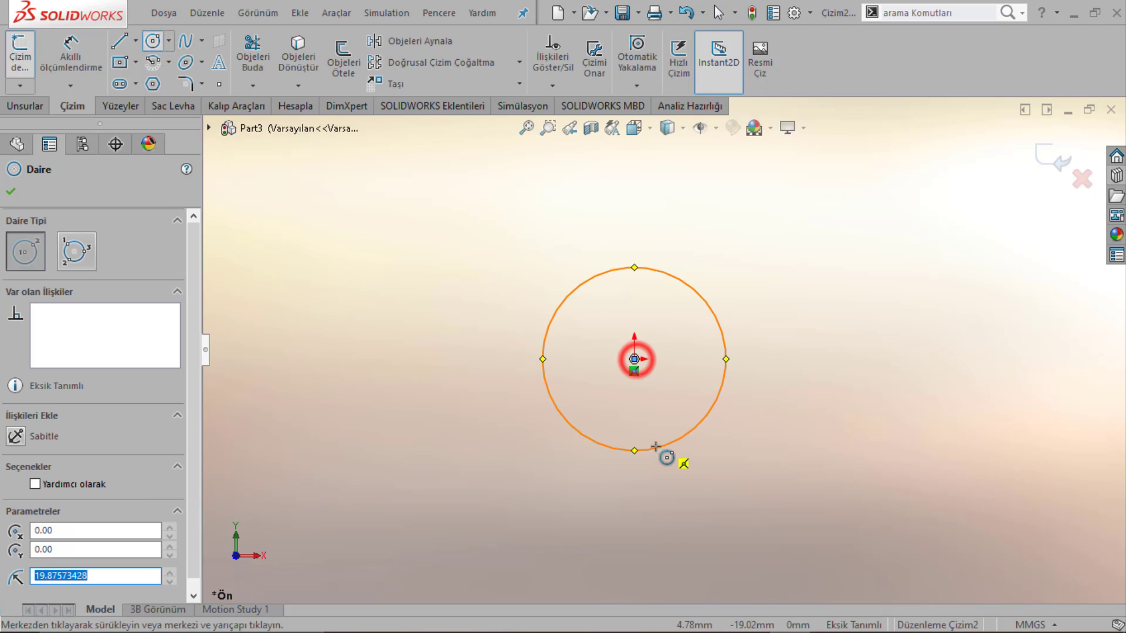
{"action": "left_click", "coordinate": [665, 446]}
Step: Dimension the circle's diameter to 48.3 mm
{"action": "left_click", "coordinate": [71, 52]}
{"action": "left_click", "coordinate": [674, 277]}
{"action": "left_click", "coordinate": [759, 264]}
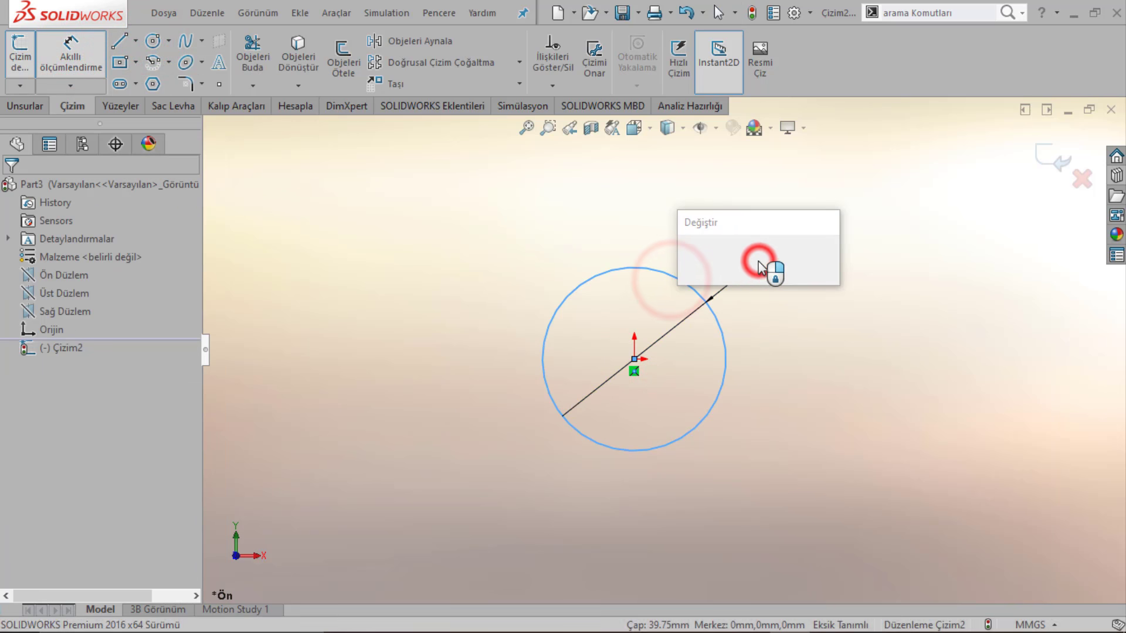
{"action": "type", "text": "48,3"}
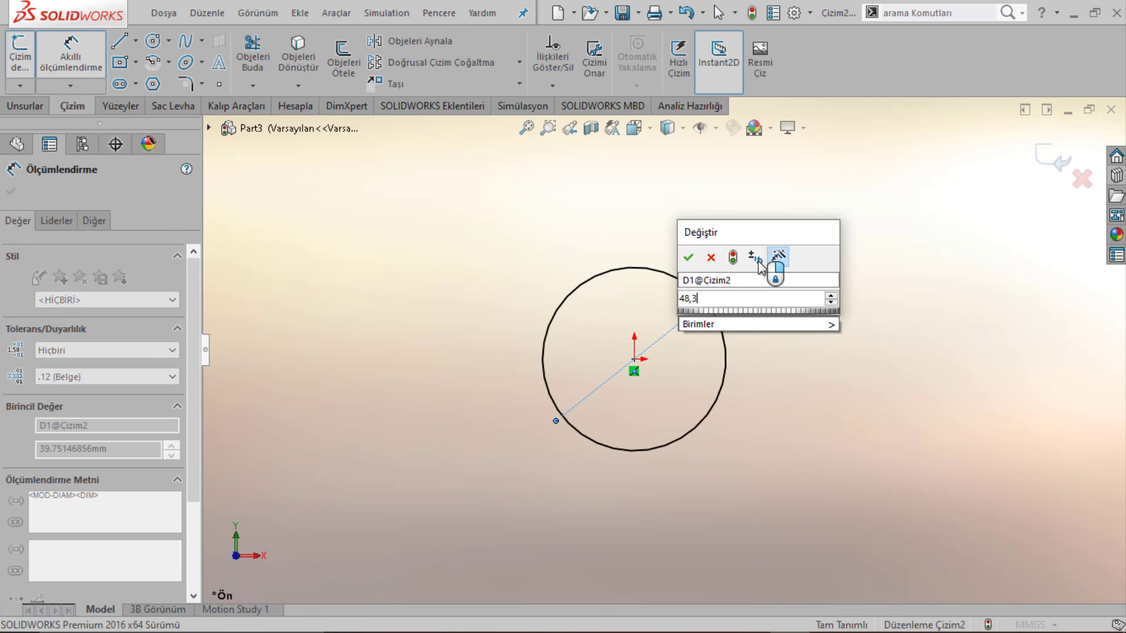
{"action": "left_click", "coordinate": [689, 258]}
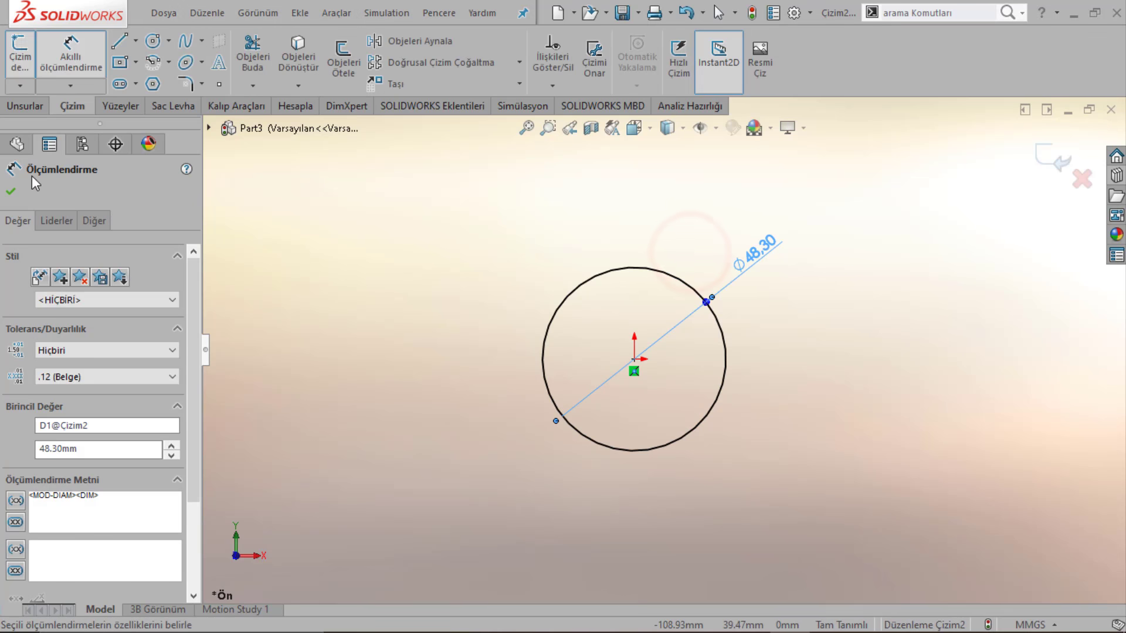
{"action": "left_click", "coordinate": [12, 191]}
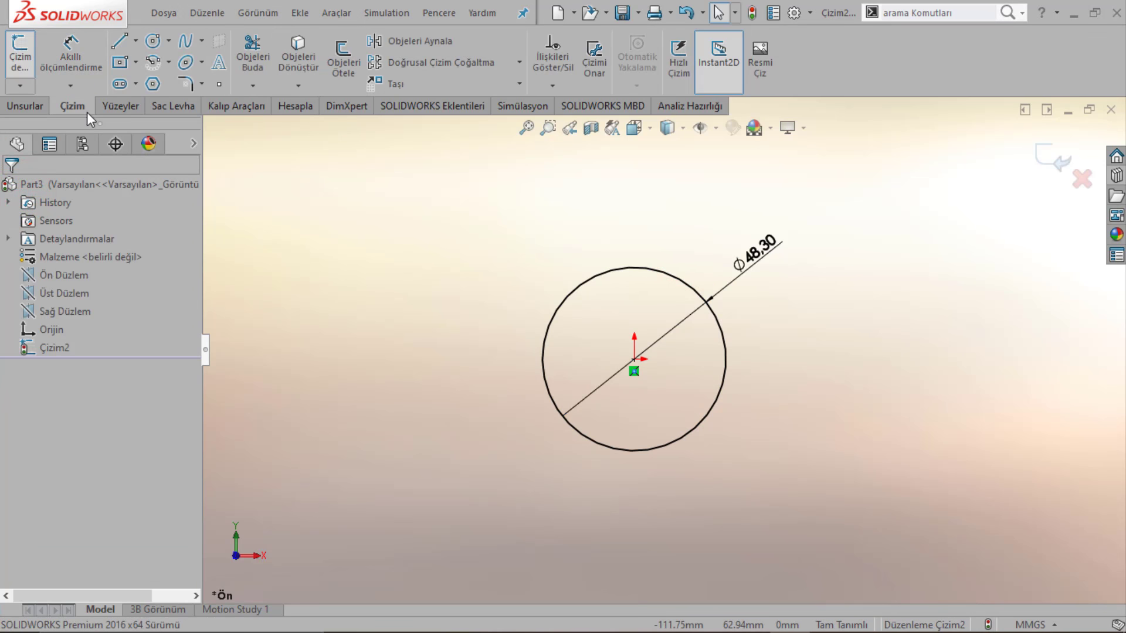
{"action": "left_click", "coordinate": [24, 105]}
Step: Extrude the circle 2000 mm as a thin feature with a 4 mm wall flipped outward
{"action": "left_click", "coordinate": [32, 61]}
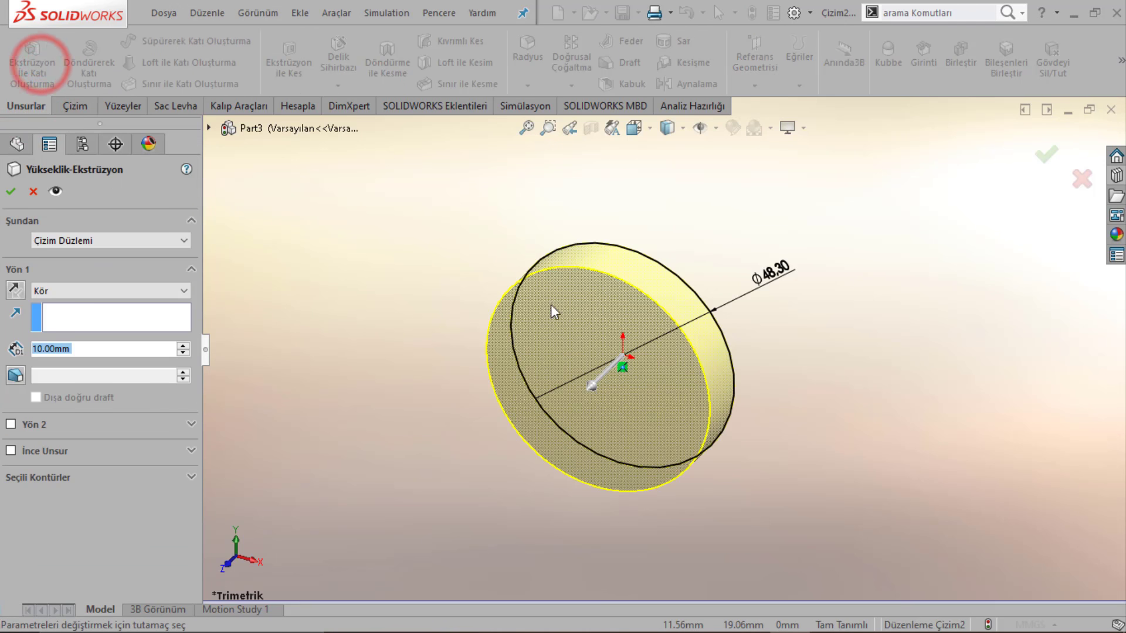
{"action": "left_click", "coordinate": [11, 452]}
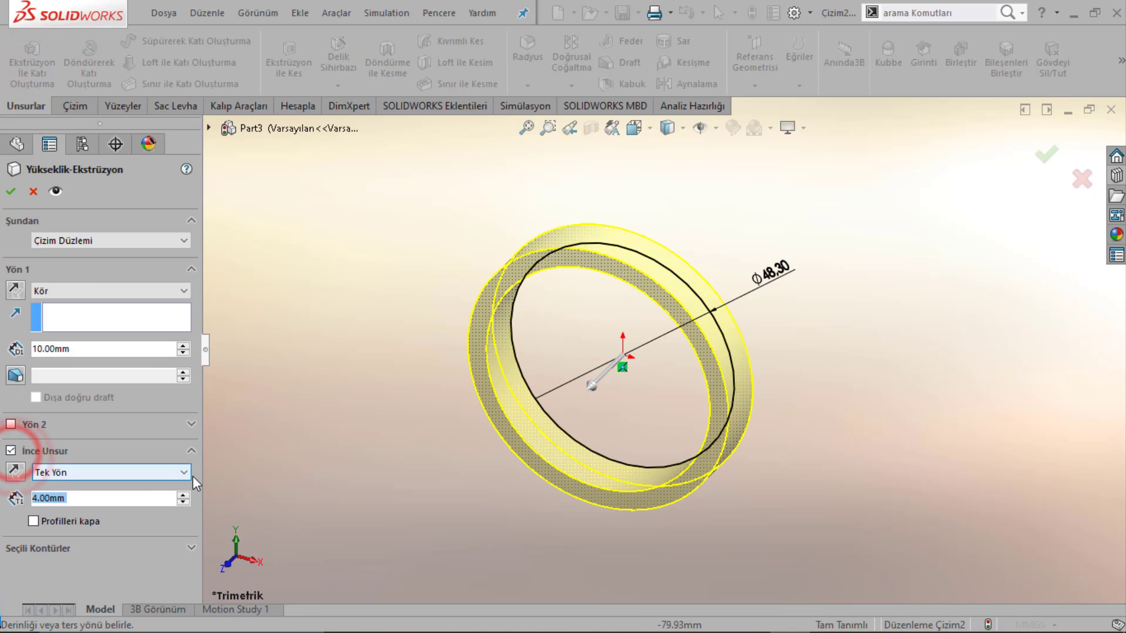
{"action": "middle_click_drag", "start_coordinate": [627, 340], "coordinate": [675, 278]}
{"action": "left_click", "coordinate": [16, 470]}
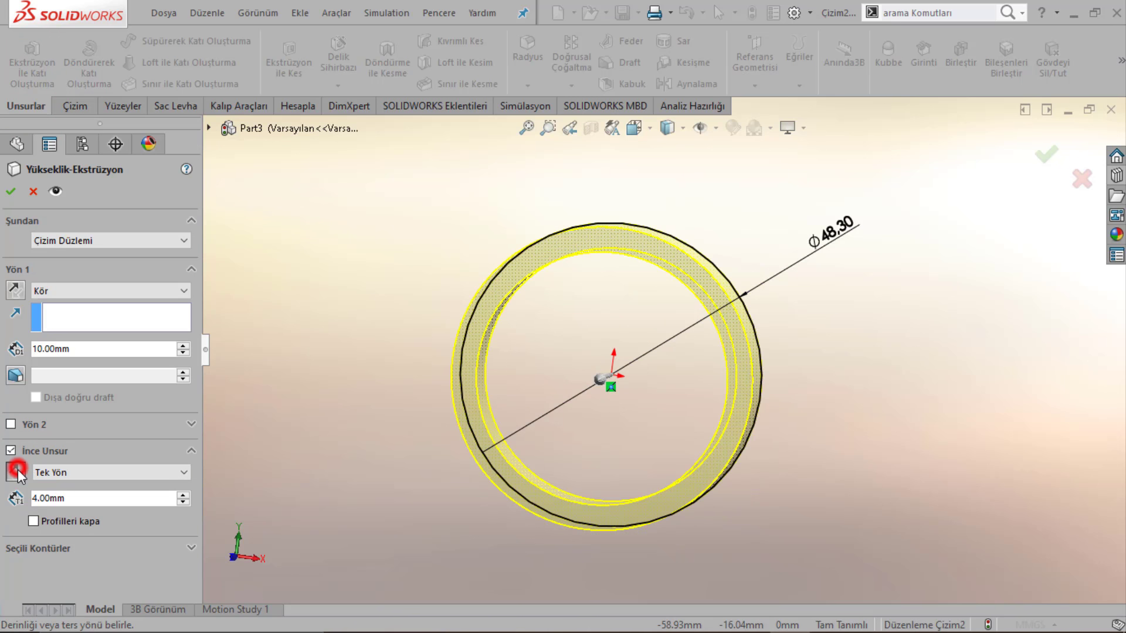
{"action": "type", "text": "2"}
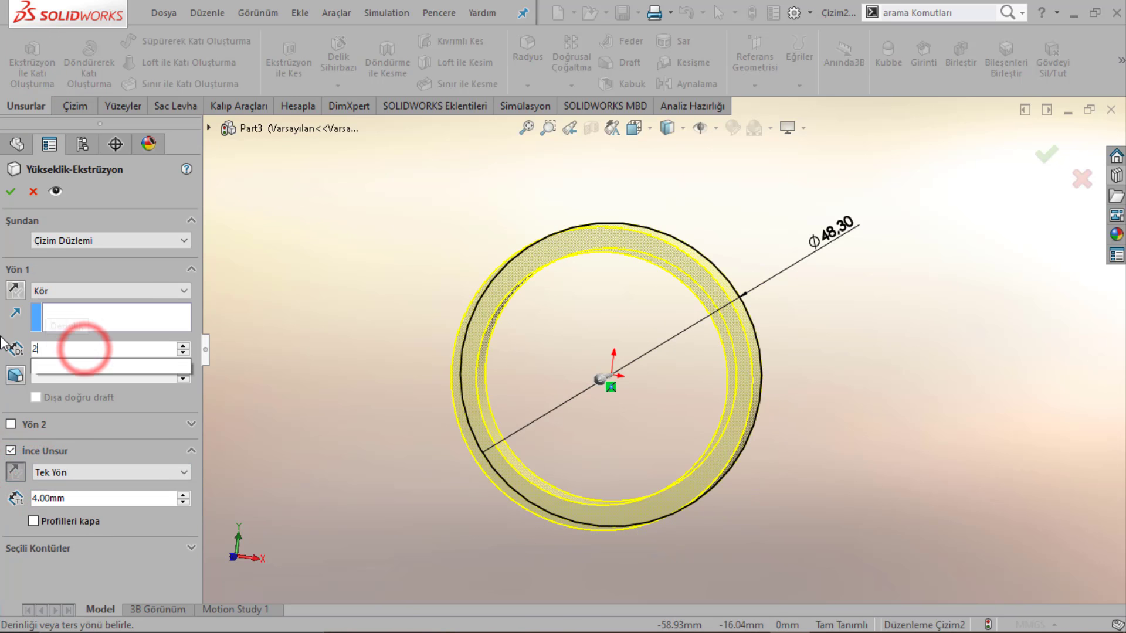
{"action": "type", "text": "000"}
{"action": "key", "text": "Return"}
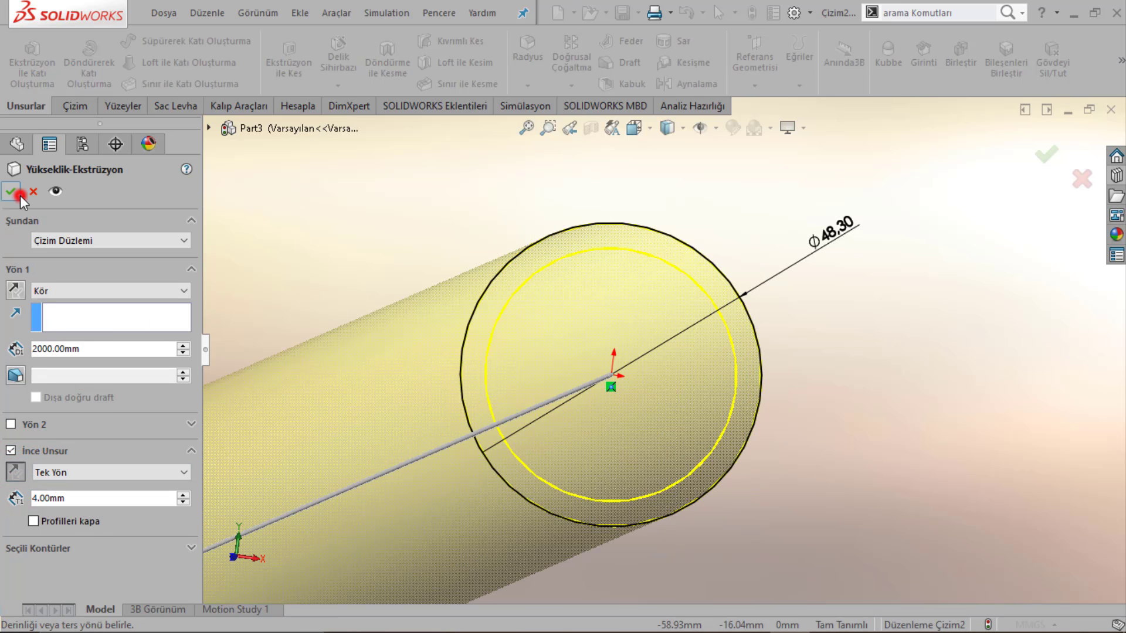
{"action": "left_click", "coordinate": [17, 195]}
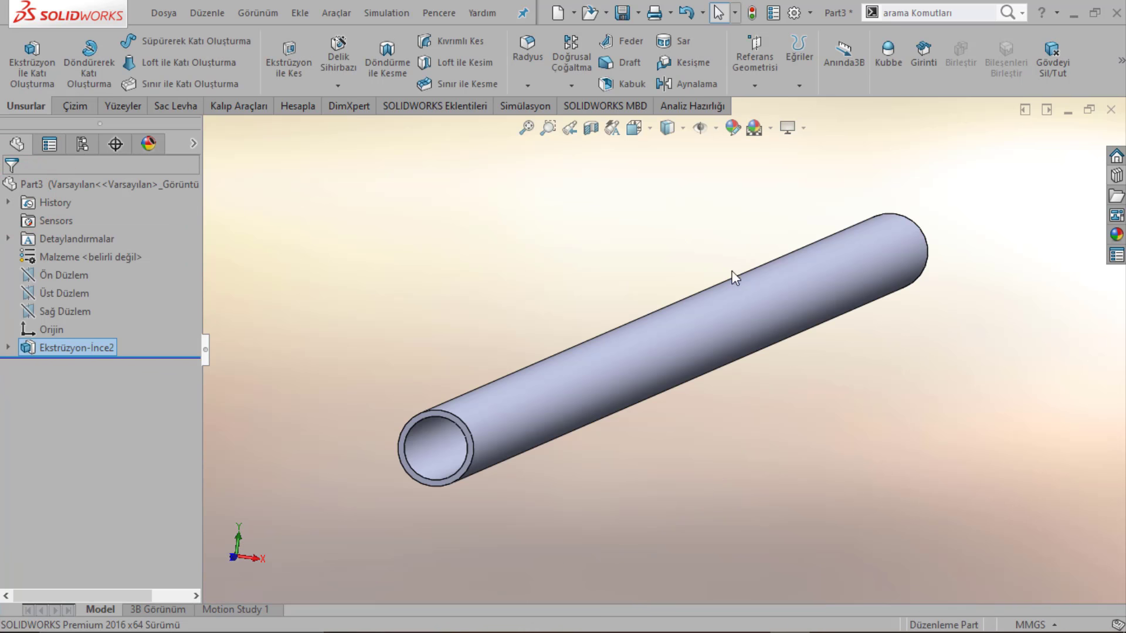
{"action": "scroll", "coordinate": [733, 277], "scroll_direction": "up", "scroll_amount": 2}
Step: Assign DIN structural steel 1.0037 (S235JR) to the tube from the material library
{"action": "right_click", "coordinate": [44, 256]}
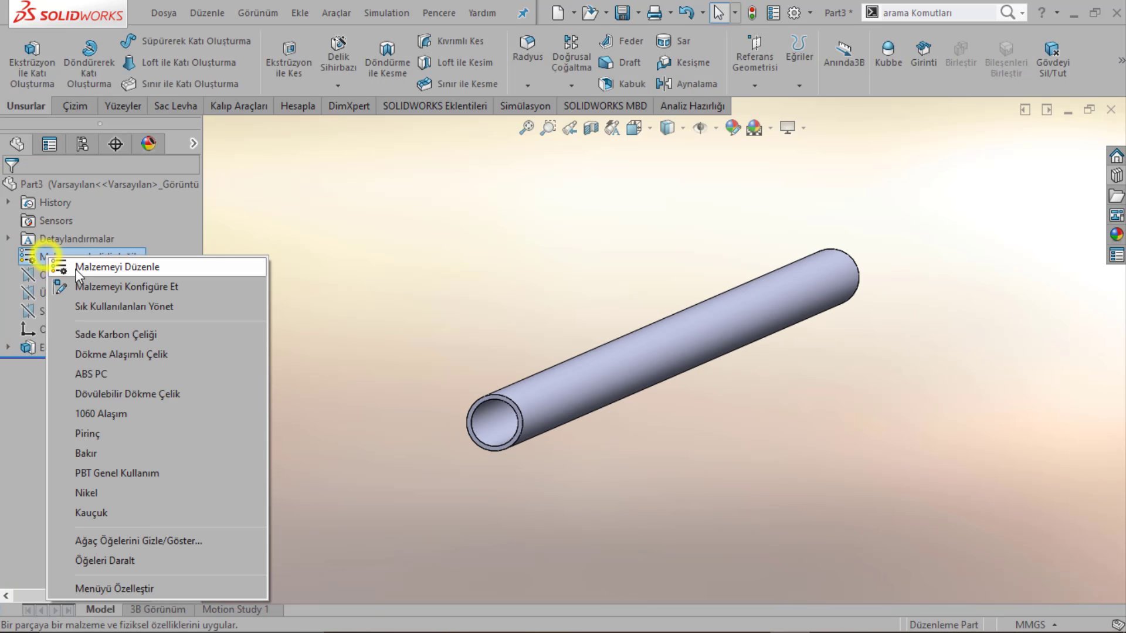
{"action": "left_click", "coordinate": [76, 268]}
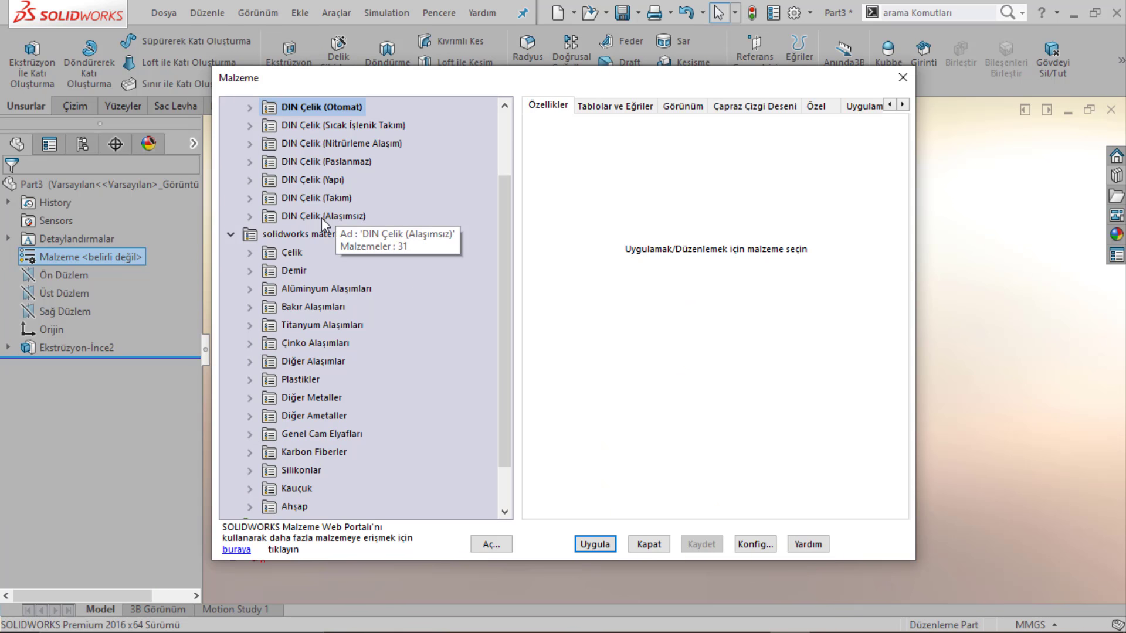
{"action": "scroll", "coordinate": [330, 186], "scroll_direction": "up", "scroll_amount": 2}
{"action": "left_click", "coordinate": [230, 106]}
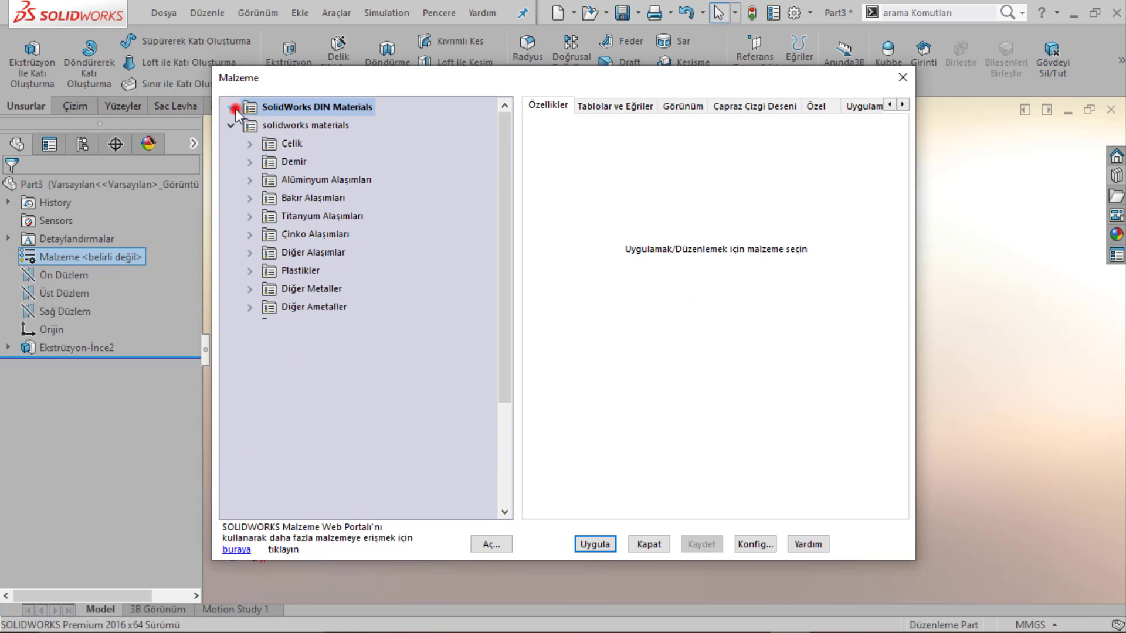
{"action": "left_click", "coordinate": [231, 126]}
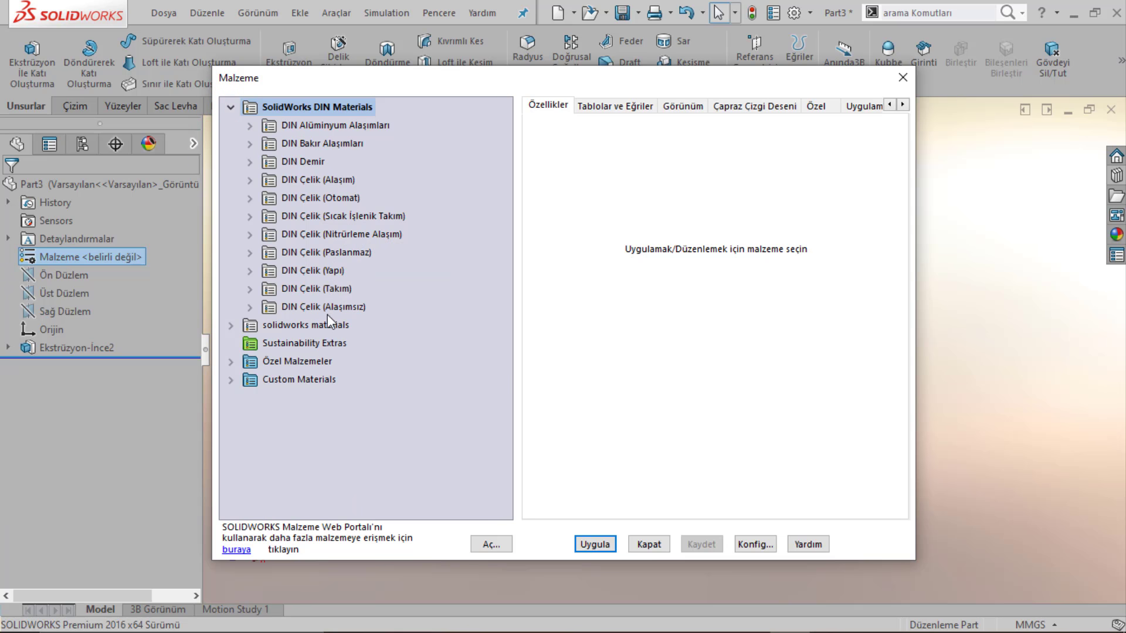
{"action": "left_click", "coordinate": [256, 271]}
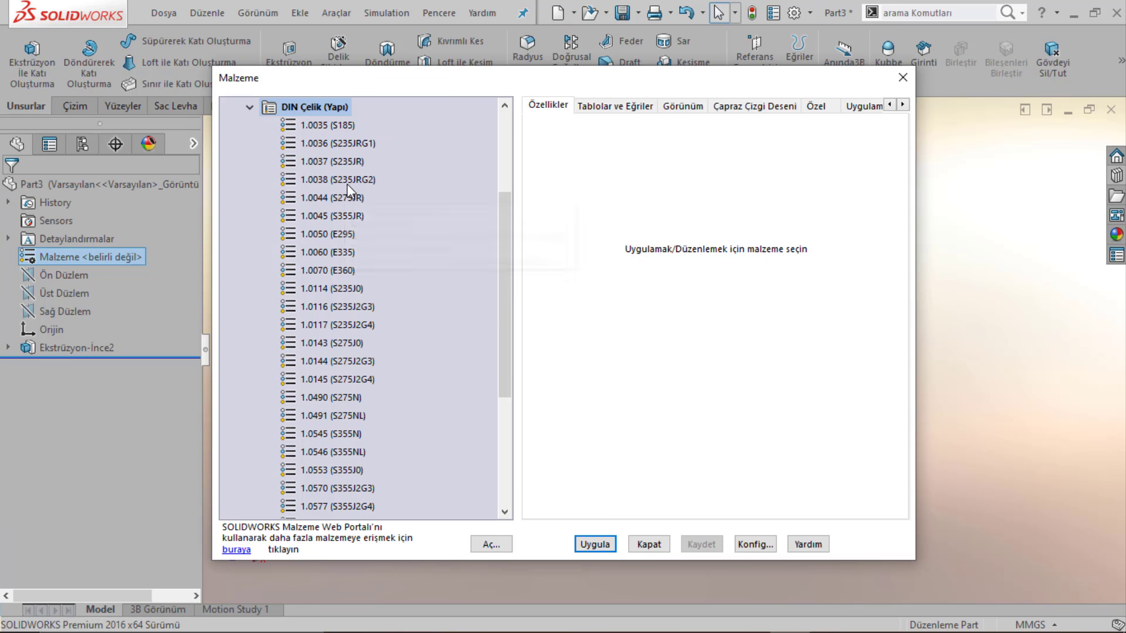
{"action": "left_click", "coordinate": [347, 164]}
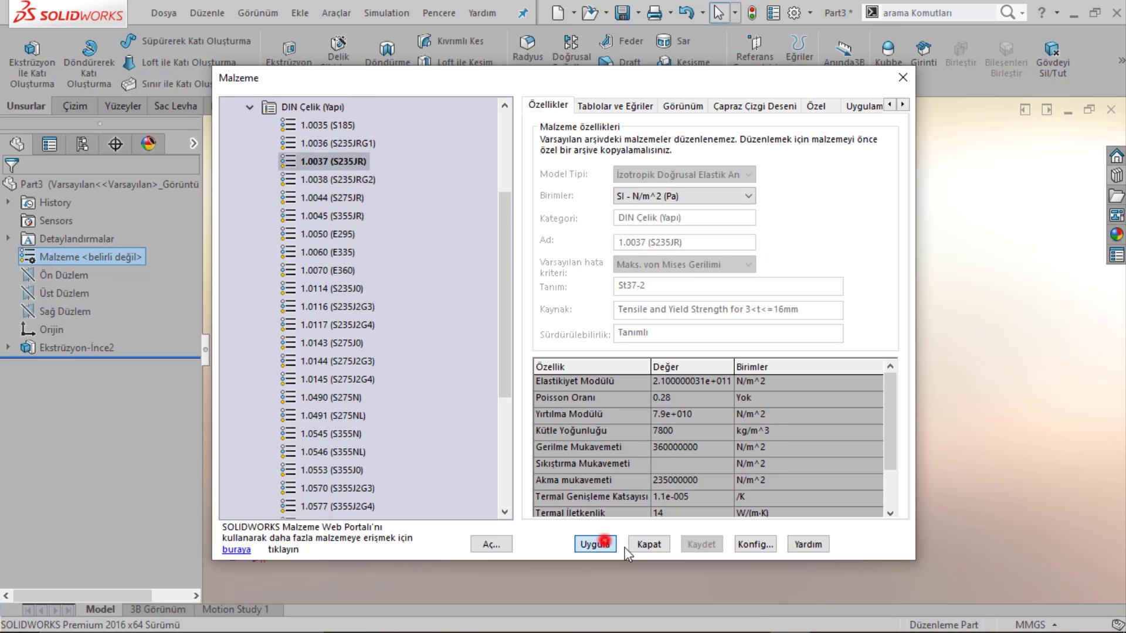
{"action": "left_click", "coordinate": [650, 545]}
Step: Orbit the tube to a near-horizontal view and turn on RealView graphics
{"action": "scroll", "coordinate": [526, 380], "scroll_direction": "up", "scroll_amount": 2}
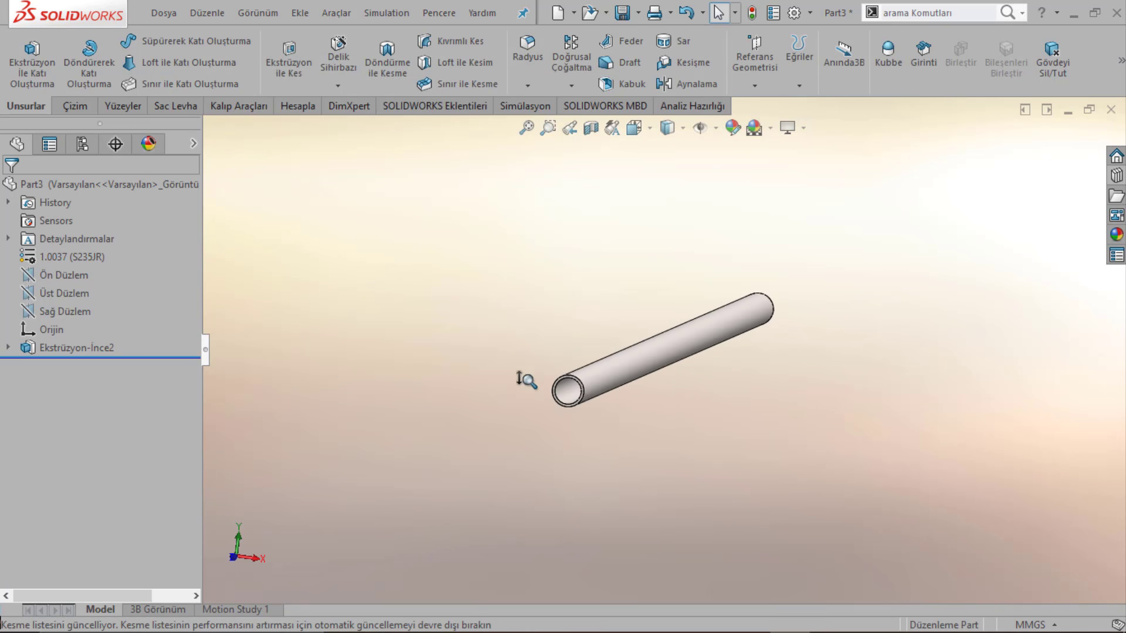
{"action": "middle_click_drag", "start_coordinate": [465, 294], "coordinate": [493, 317]}
{"action": "scroll", "coordinate": [606, 359], "scroll_direction": "down", "scroll_amount": 5}
{"action": "middle_click_drag", "start_coordinate": [605, 360], "coordinate": [449, 454]}
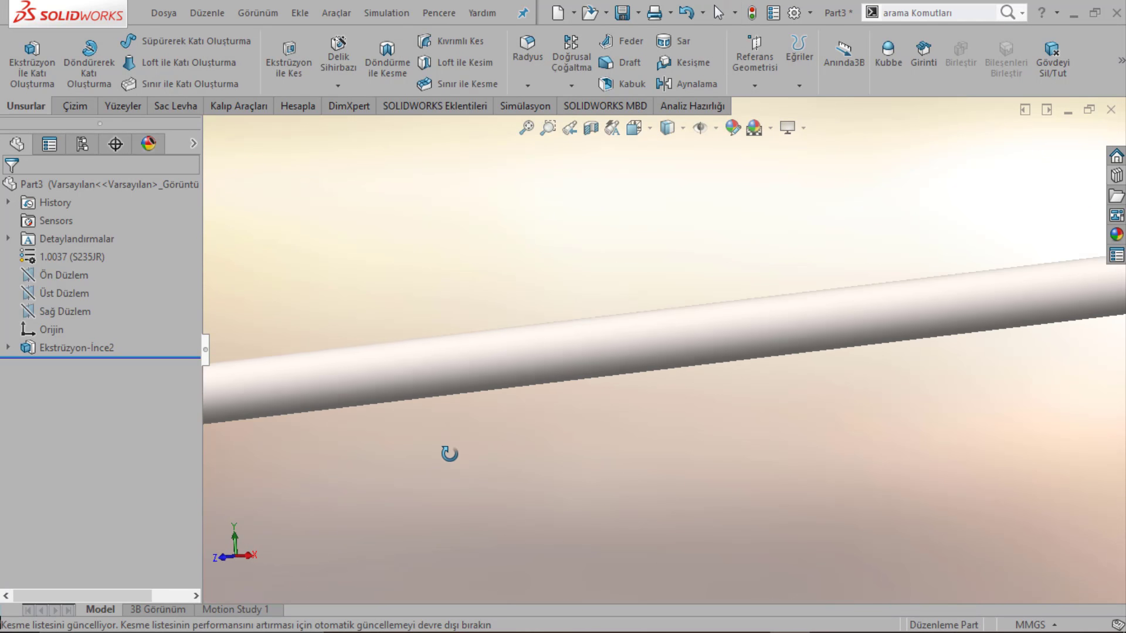
{"action": "scroll", "coordinate": [513, 377], "scroll_direction": "up", "scroll_amount": 5}
{"action": "scroll", "coordinate": [537, 357], "scroll_direction": "up", "scroll_amount": 2}
{"action": "scroll", "coordinate": [538, 357], "scroll_direction": "down", "scroll_amount": 1}
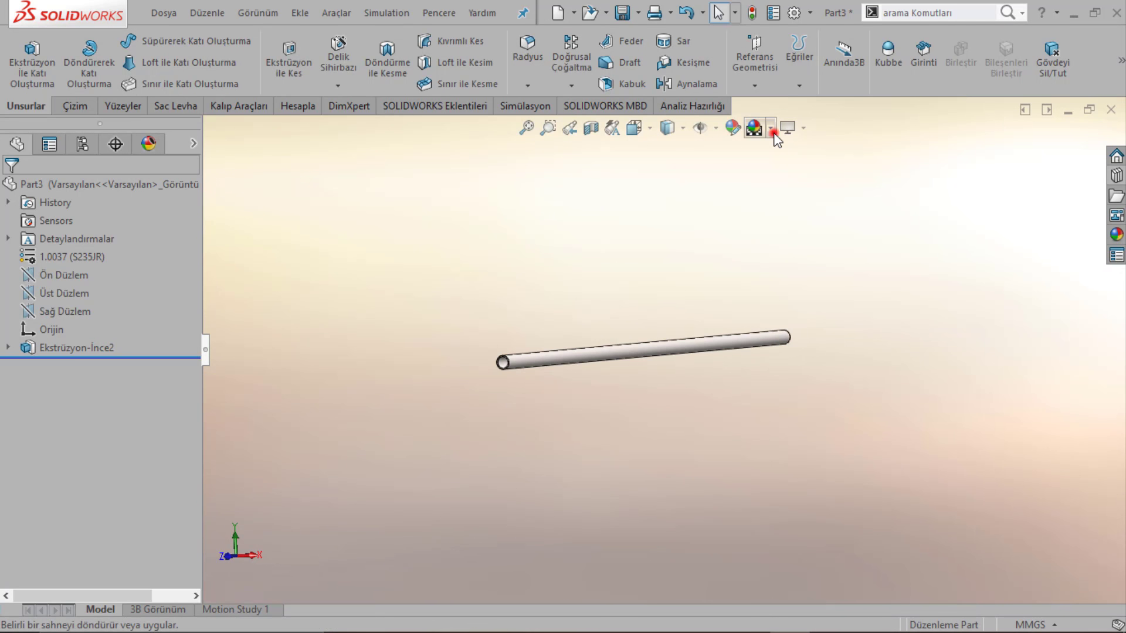
{"action": "left_click", "coordinate": [773, 134]}
{"action": "left_click", "coordinate": [803, 155]}
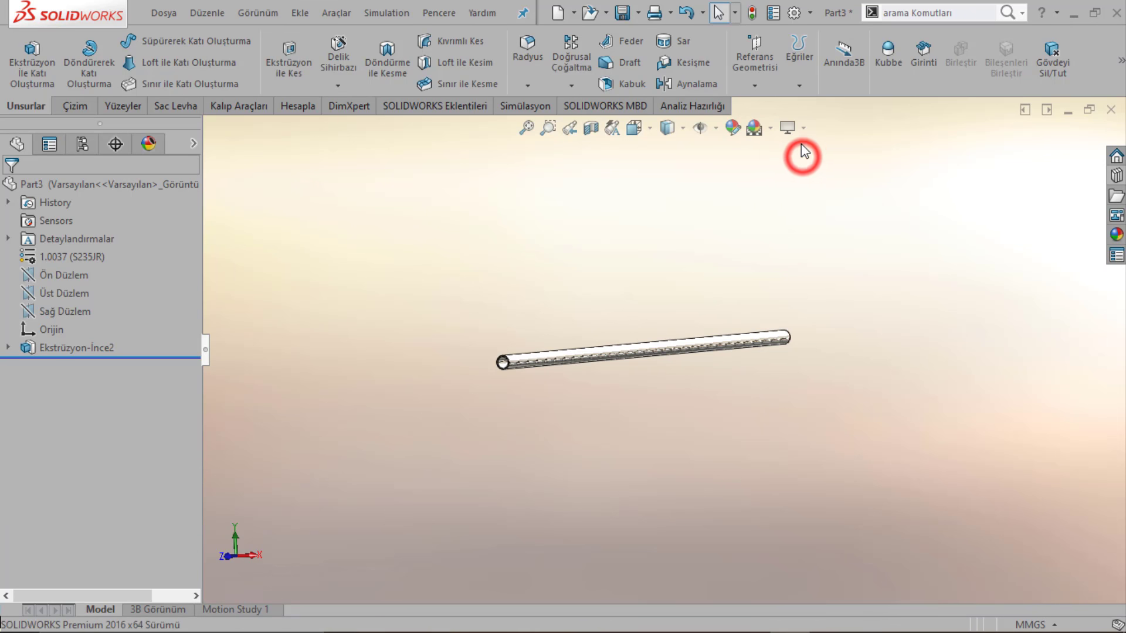
Step: Try a dark-grey scene, then apply the Fabrika Zemini scene
{"action": "left_click", "coordinate": [772, 133]}
{"action": "left_click", "coordinate": [793, 337]}
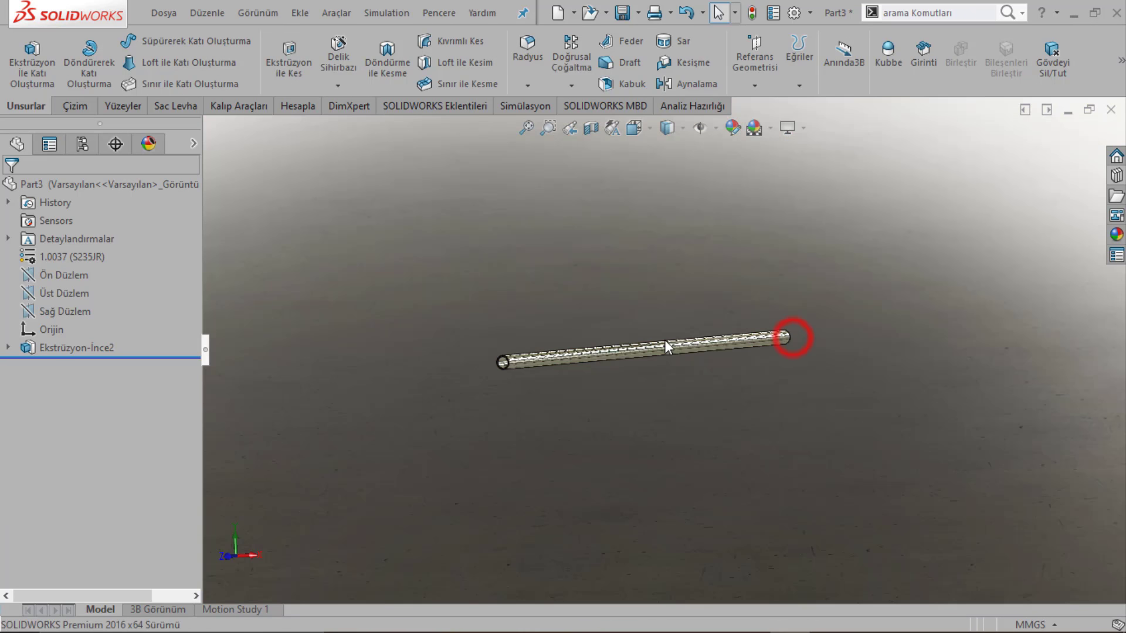
{"action": "scroll", "coordinate": [664, 346], "scroll_direction": "down", "scroll_amount": 2}
{"action": "scroll", "coordinate": [621, 346], "scroll_direction": "down", "scroll_amount": 2}
{"action": "left_click", "coordinate": [770, 127]}
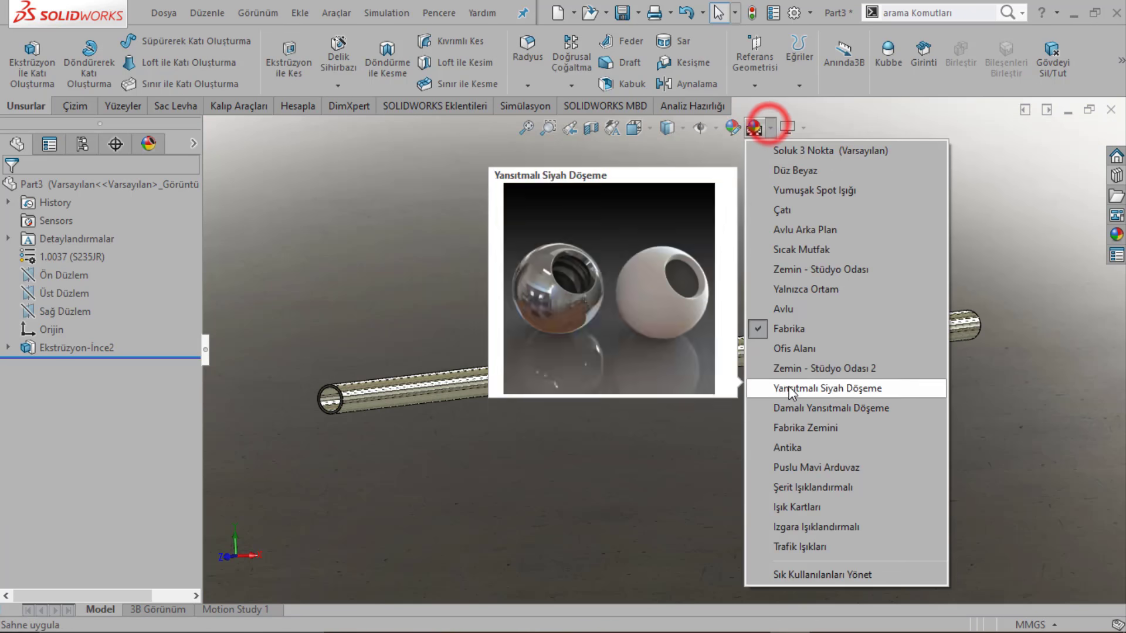
{"action": "left_click", "coordinate": [793, 427]}
{"action": "scroll", "coordinate": [530, 416], "scroll_direction": "up", "scroll_amount": 2}
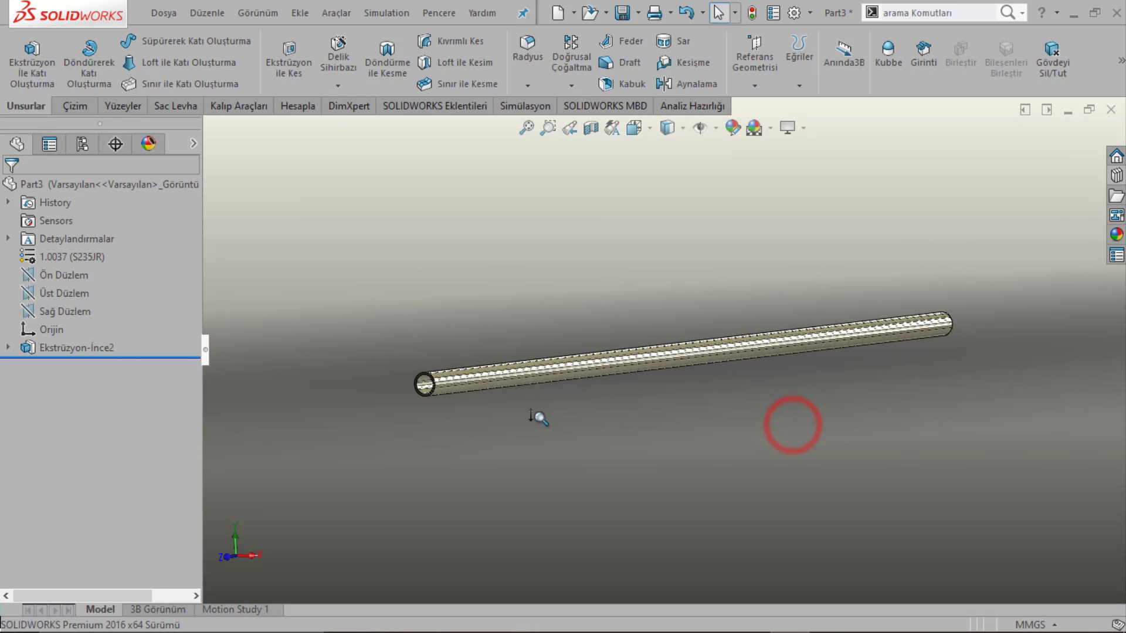
{"action": "scroll", "coordinate": [583, 332], "scroll_direction": "down", "scroll_amount": 1}
{"action": "scroll", "coordinate": [663, 252], "scroll_direction": "down", "scroll_amount": 2}
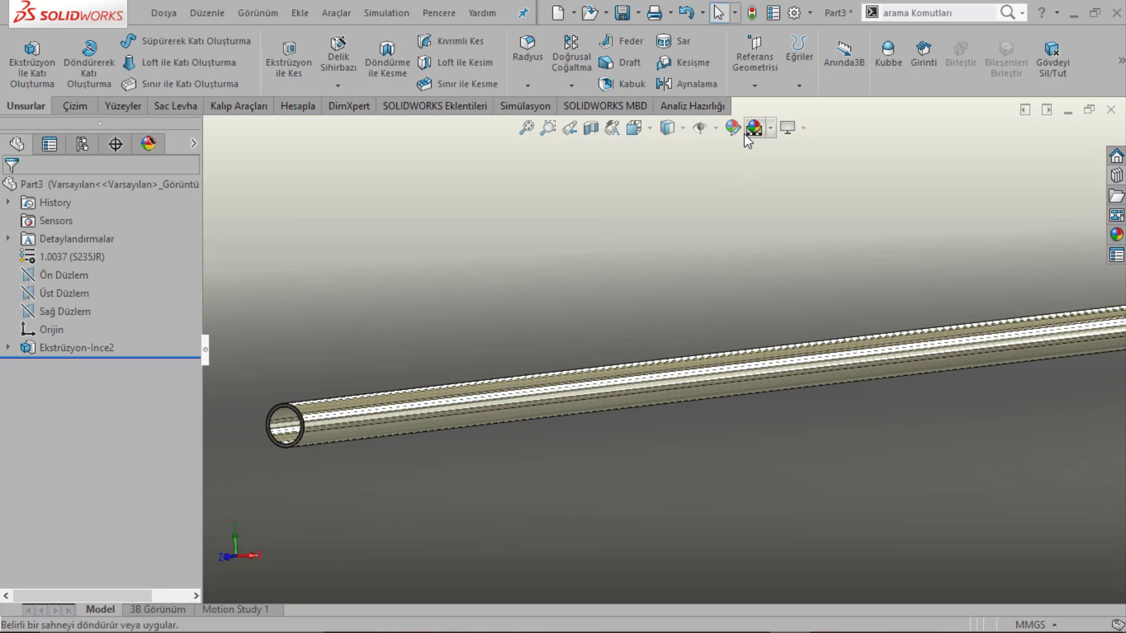
Step: Close the scene list unchanged, pan the tube left, and start Save As
{"action": "left_click", "coordinate": [770, 129]}
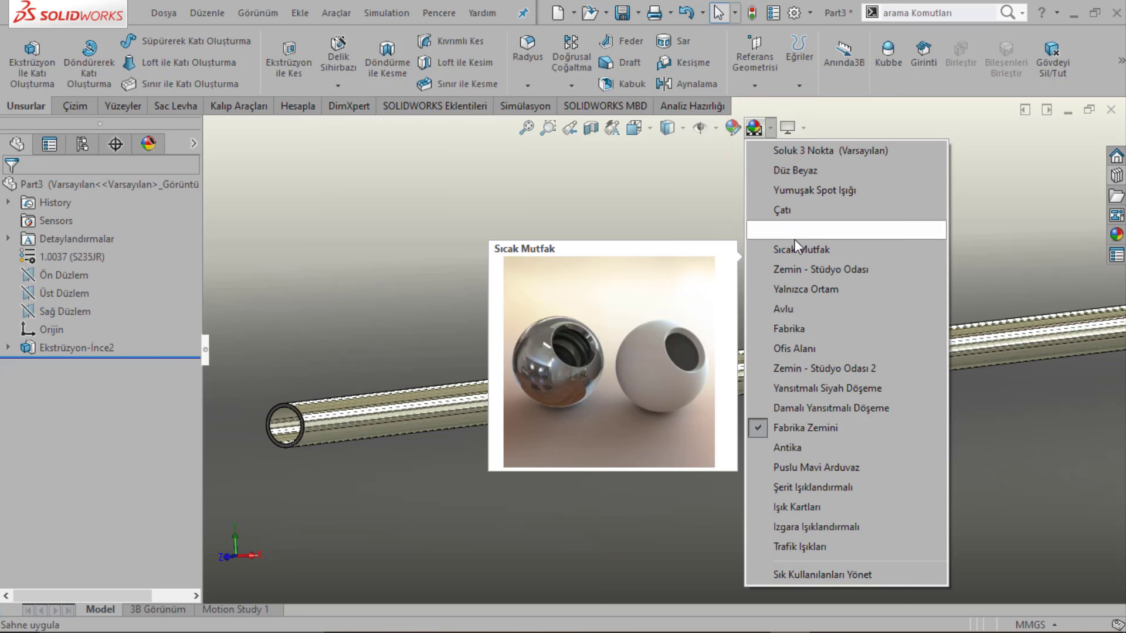
{"action": "left_click", "coordinate": [302, 248]}
{"action": "scroll", "coordinate": [411, 357], "scroll_direction": "up", "scroll_amount": 2}
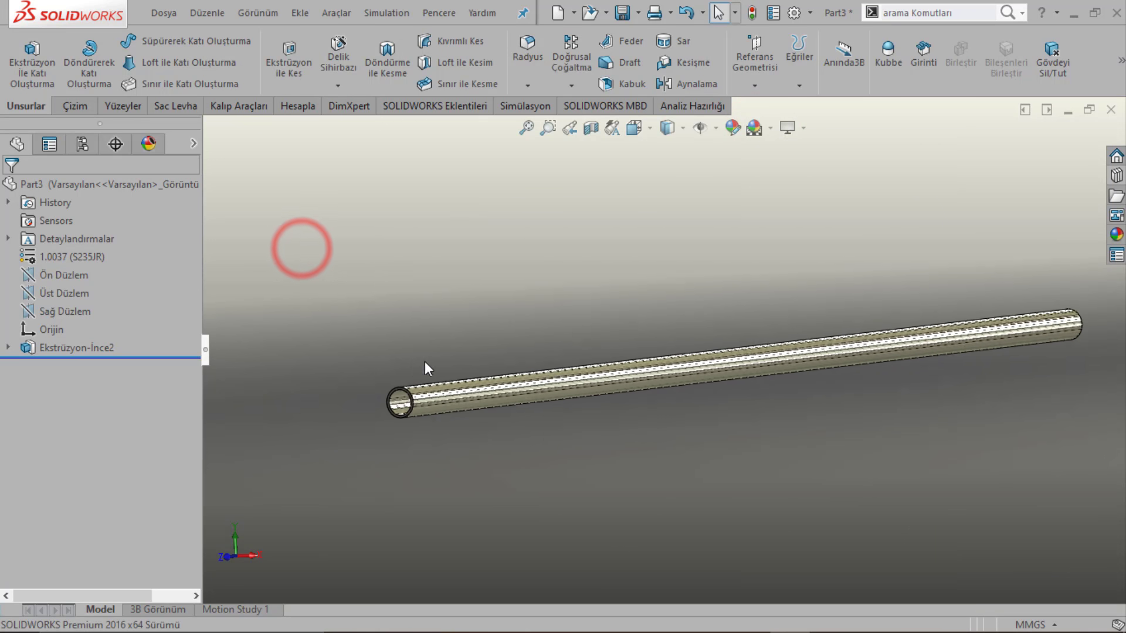
{"action": "middle_click_drag", "start_coordinate": [426, 367], "coordinate": [295, 380], "text": "ctrl"}
{"action": "left_click", "coordinate": [167, 16]}
{"action": "left_click", "coordinate": [188, 189]}
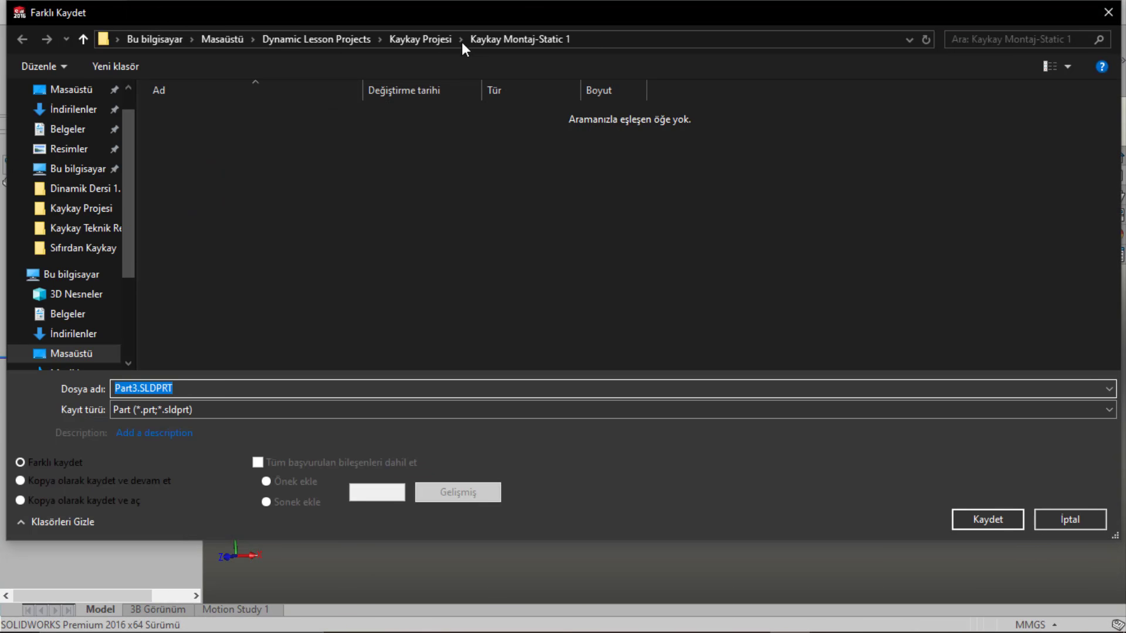
Step: Save the part as 'Ø48,3x1200x4mm DIN 2448.SLDPRT' in the Tahtaravelli folder
{"action": "left_click", "coordinate": [343, 39]}
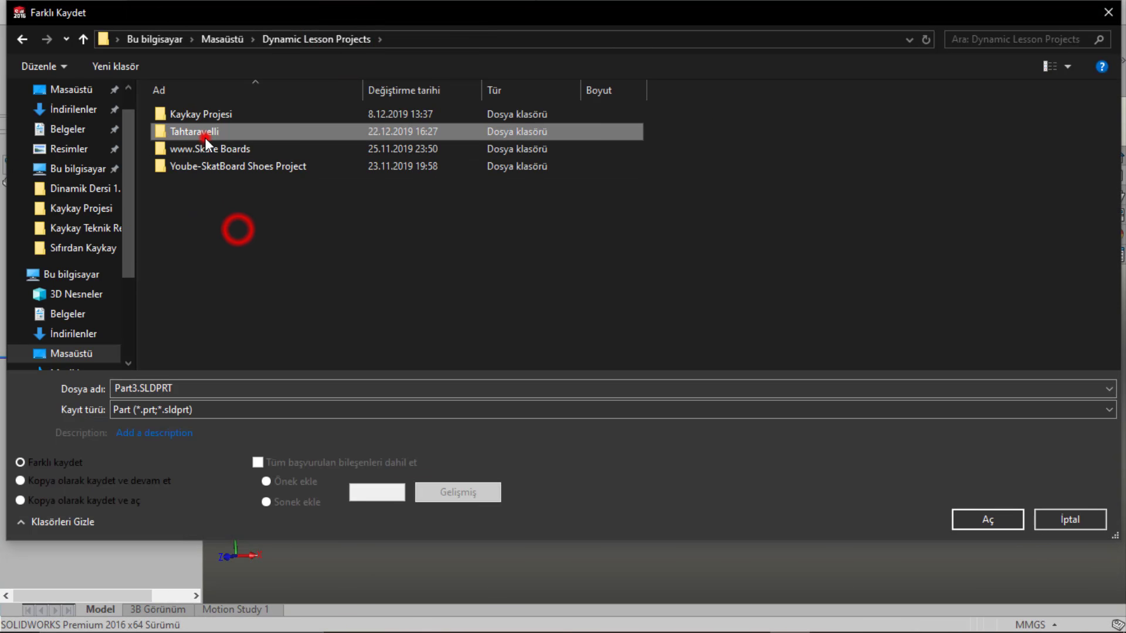
{"action": "double_click", "coordinate": [205, 135]}
{"action": "double_click", "coordinate": [138, 388]}
{"action": "type", "text": "Ø48,3x1200x4mm DIN 2448"}
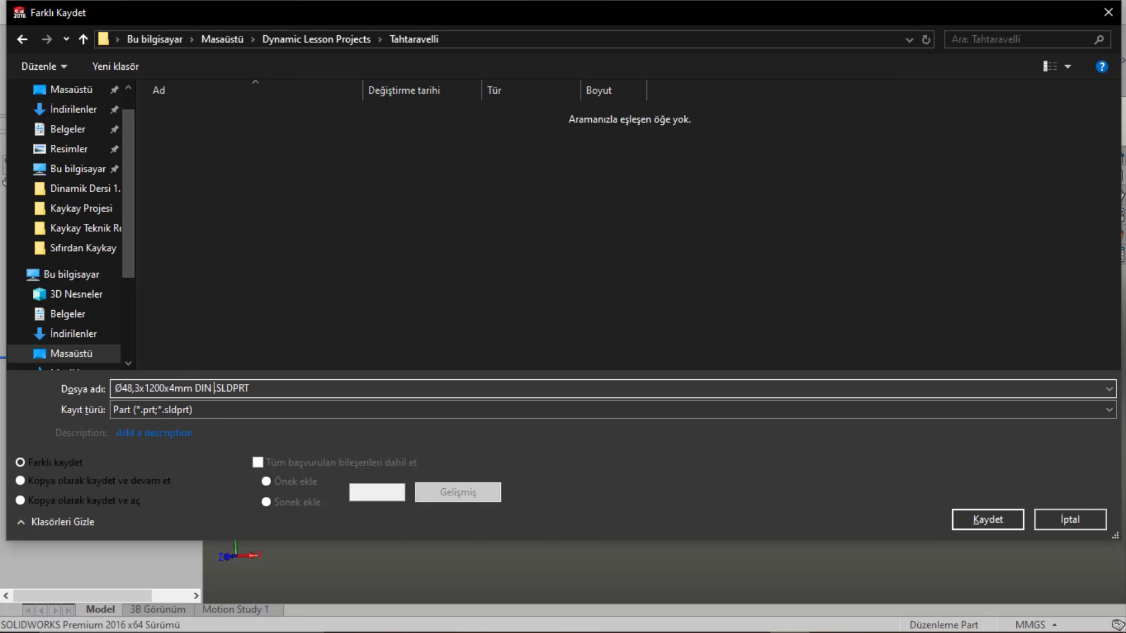
{"action": "left_click", "coordinate": [1013, 524]}
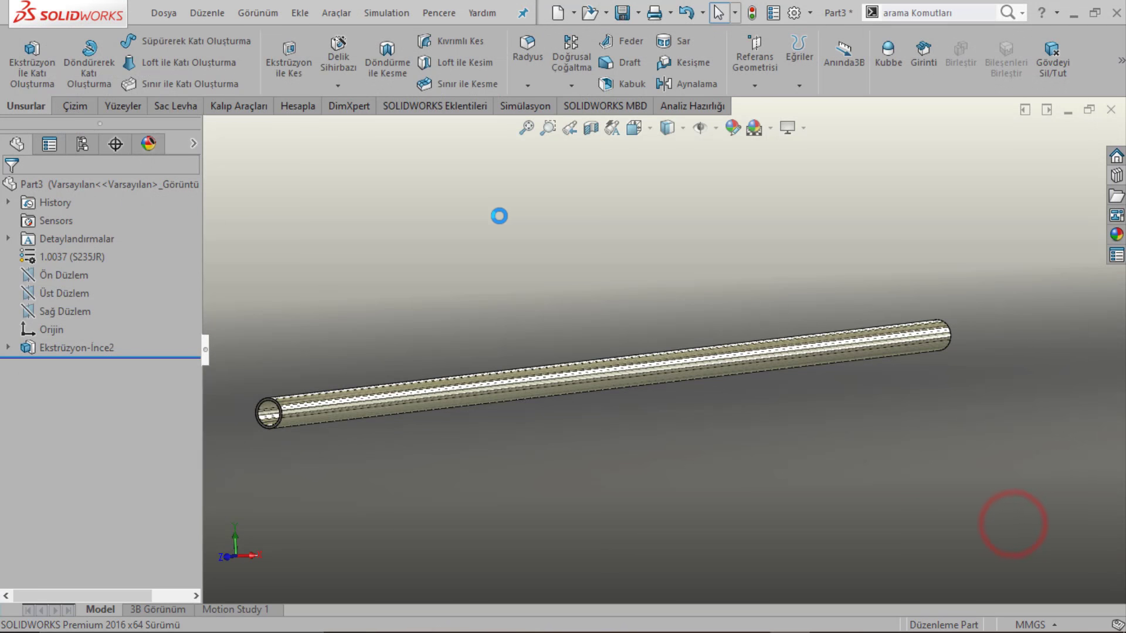
{"action": "scroll", "coordinate": [414, 296], "scroll_direction": "up", "scroll_amount": 2}
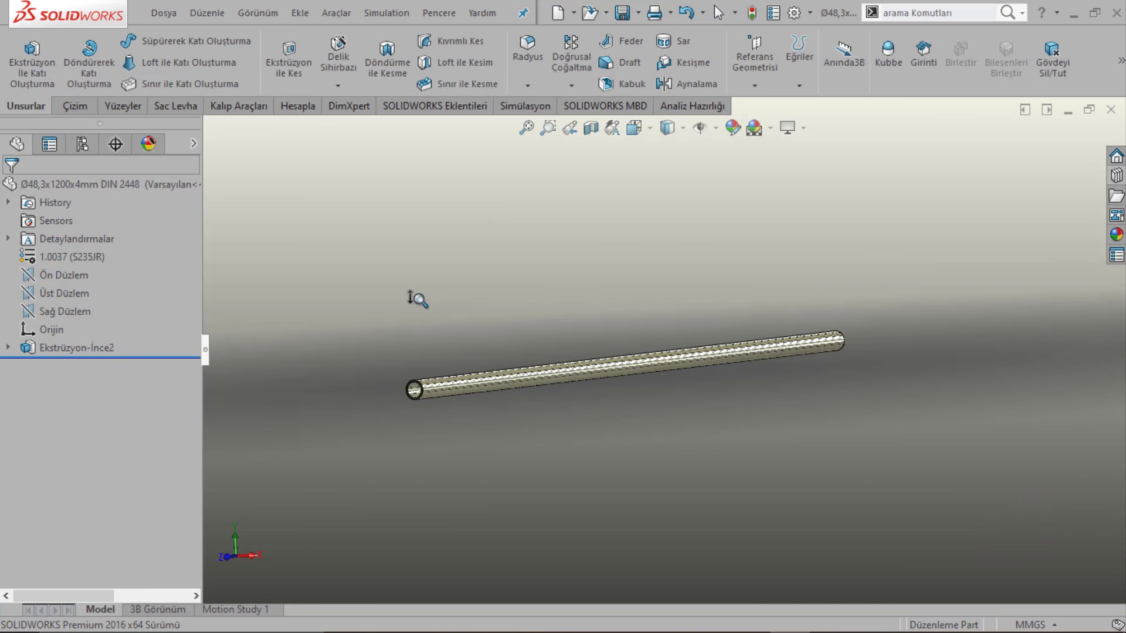
{"action": "scroll", "coordinate": [623, 274], "scroll_direction": "down", "scroll_amount": 1}
{"action": "middle_click_drag", "start_coordinate": [624, 274], "coordinate": [610, 260], "text": "ctrl"}
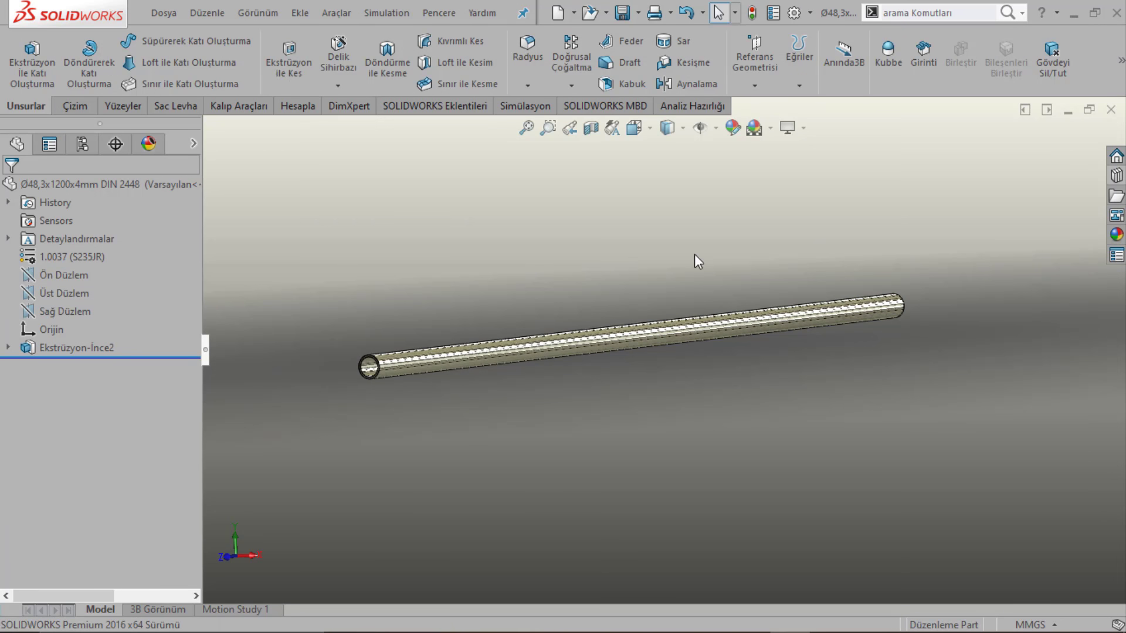
Step: Close the tube part and create a new part document
{"action": "left_click", "coordinate": [1111, 110]}
{"action": "left_click", "coordinate": [163, 12]}
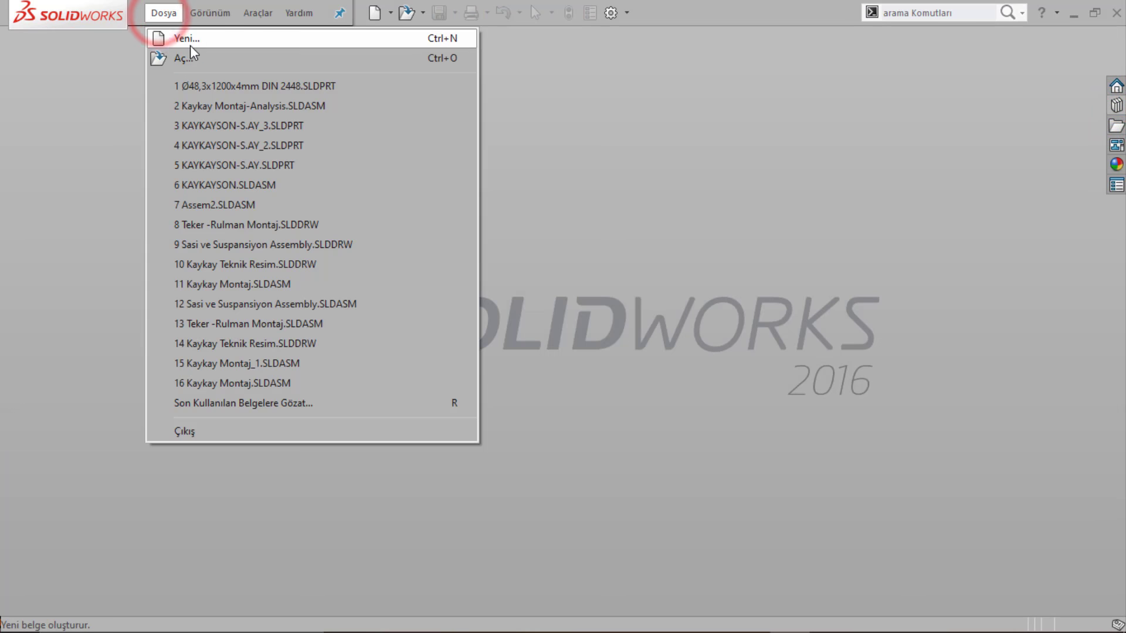
{"action": "left_click", "coordinate": [190, 46]}
{"action": "double_click", "coordinate": [381, 131]}
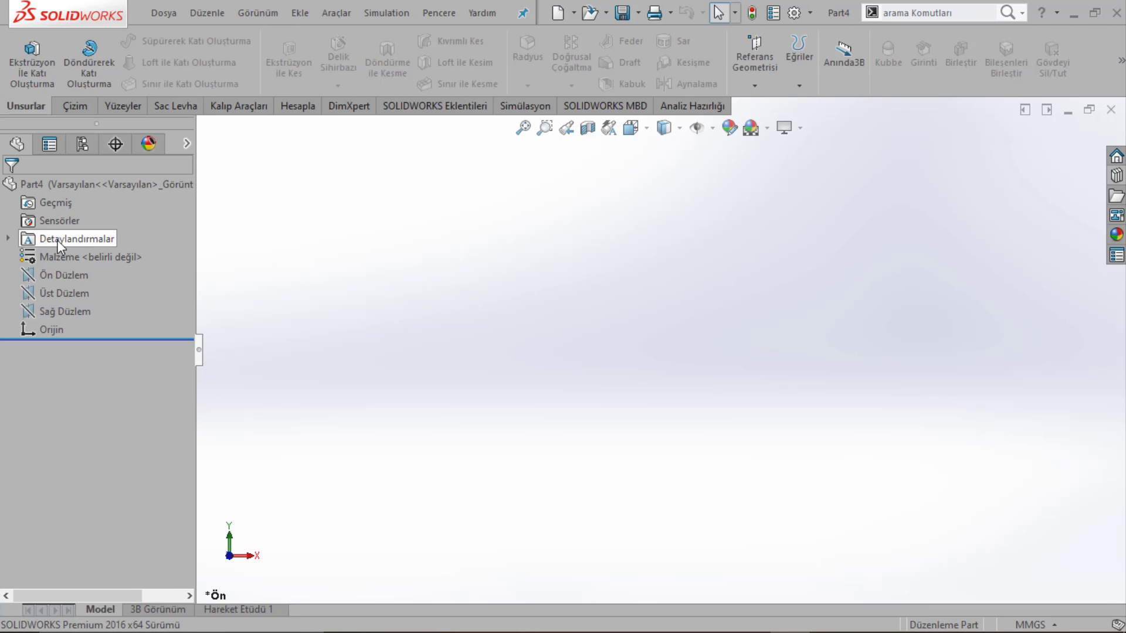
Step: Open a sketch on the front plane and draw a circle centred on the origin
{"action": "left_click", "coordinate": [58, 275]}
{"action": "left_click", "coordinate": [55, 254]}
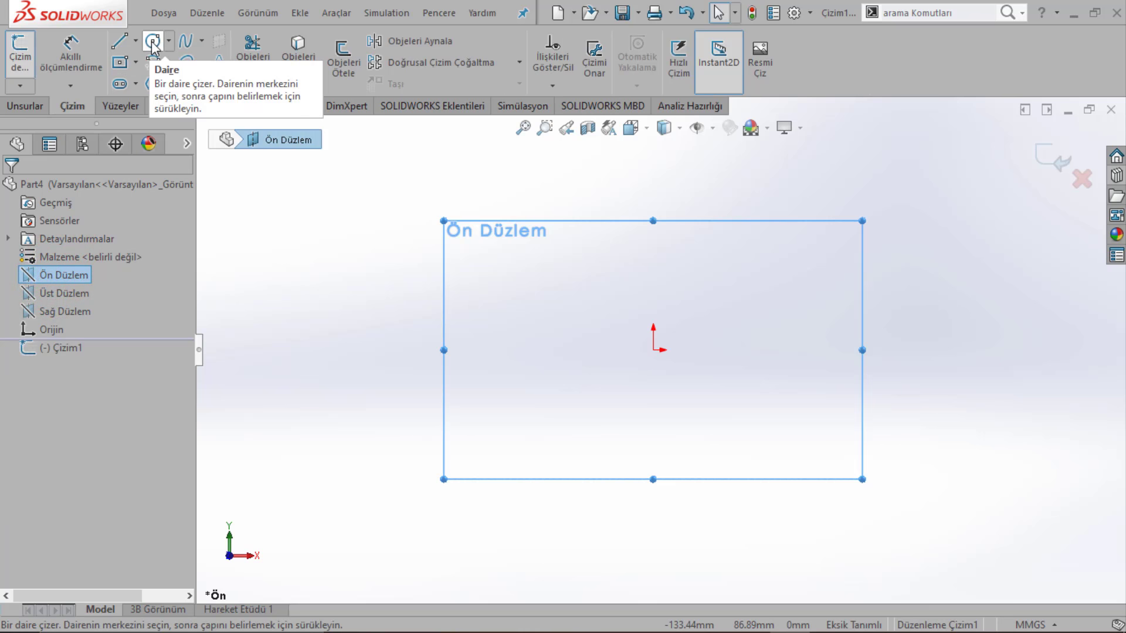
{"action": "left_click", "coordinate": [120, 41]}
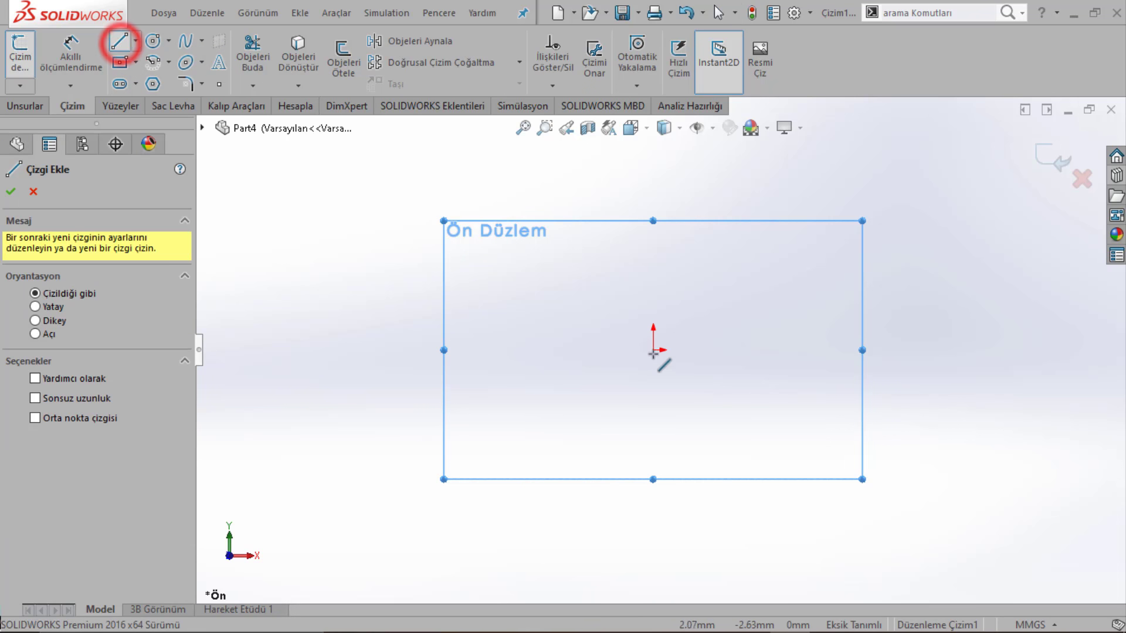
{"action": "left_click", "coordinate": [152, 42]}
{"action": "left_click_drag", "start_coordinate": [653, 350], "coordinate": [686, 384]}
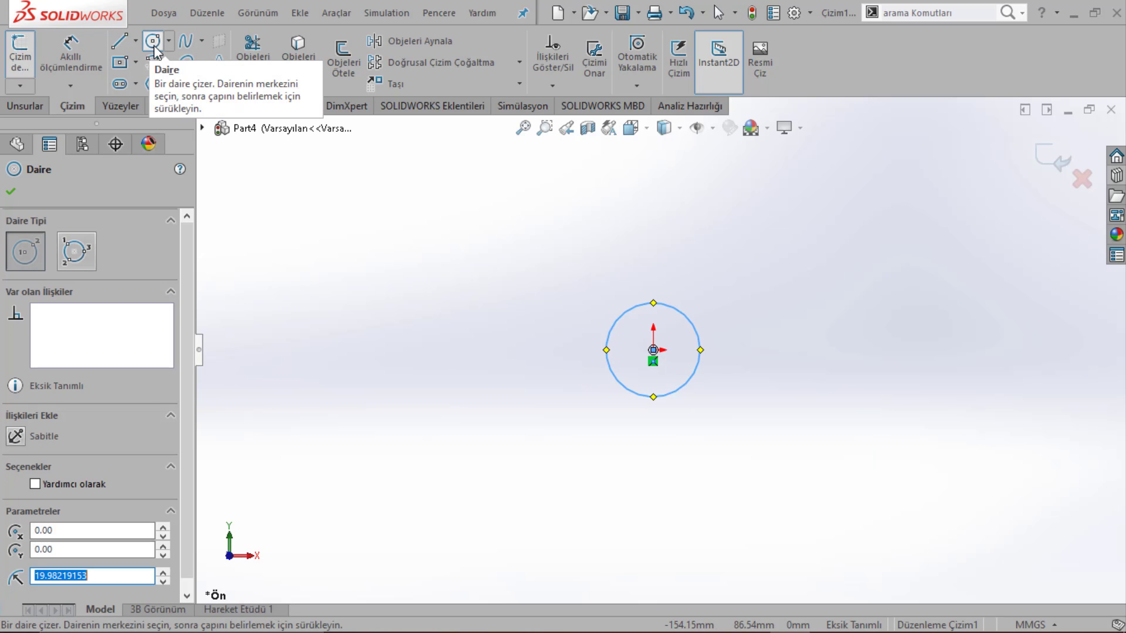
Step: Dimension the circle's diameter to 40 mm
{"action": "left_click", "coordinate": [70, 53]}
{"action": "left_click", "coordinate": [689, 320]}
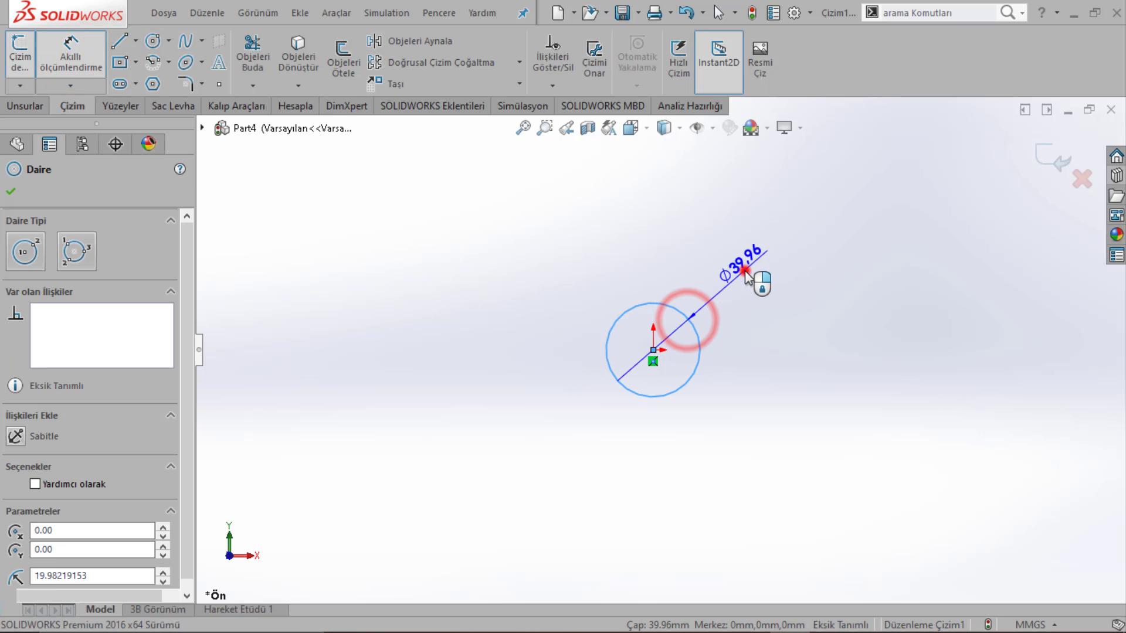
{"action": "left_click", "coordinate": [745, 271]}
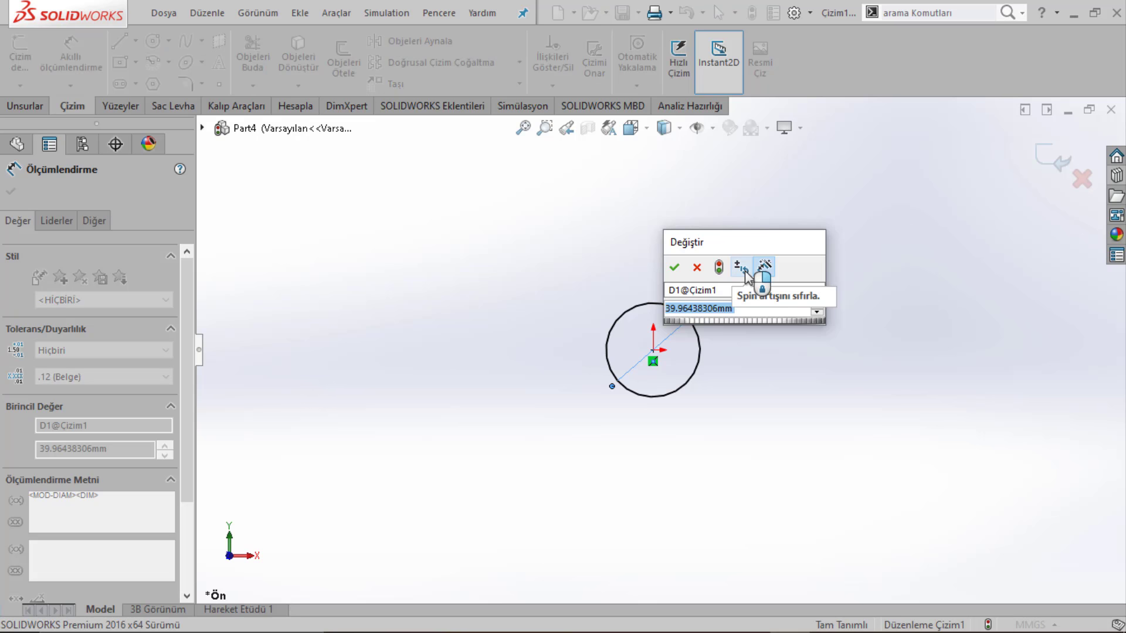
{"action": "type", "text": "40"}
{"action": "key", "text": "Return"}
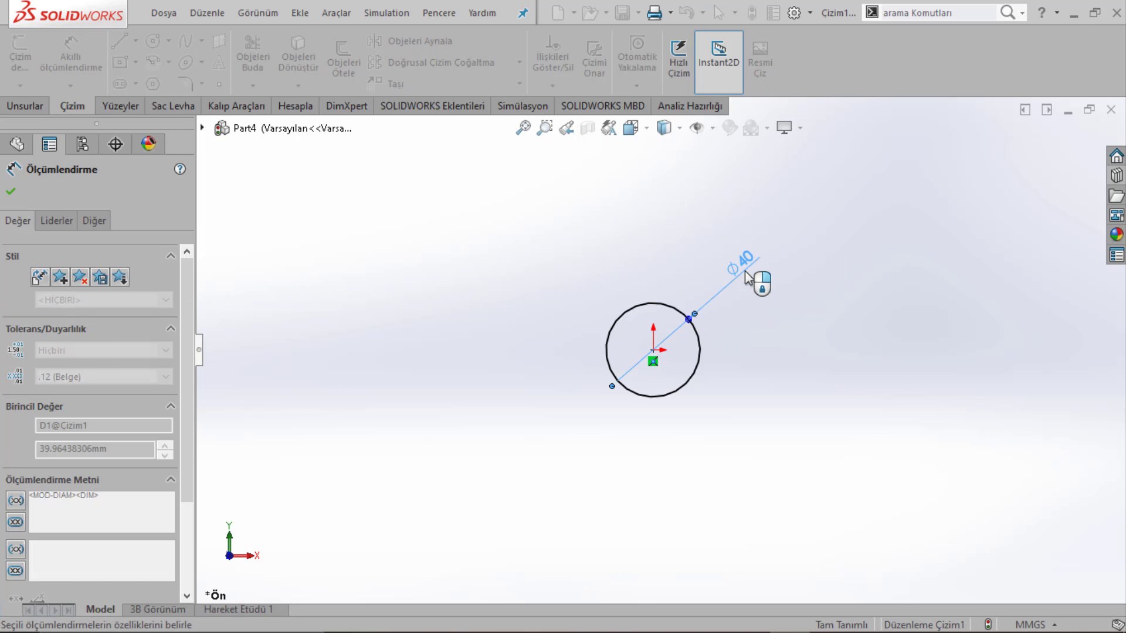
{"action": "left_click", "coordinate": [11, 192]}
Step: Draw and undo a trial second circle, then begin a line above the circle
{"action": "left_click", "coordinate": [153, 43]}
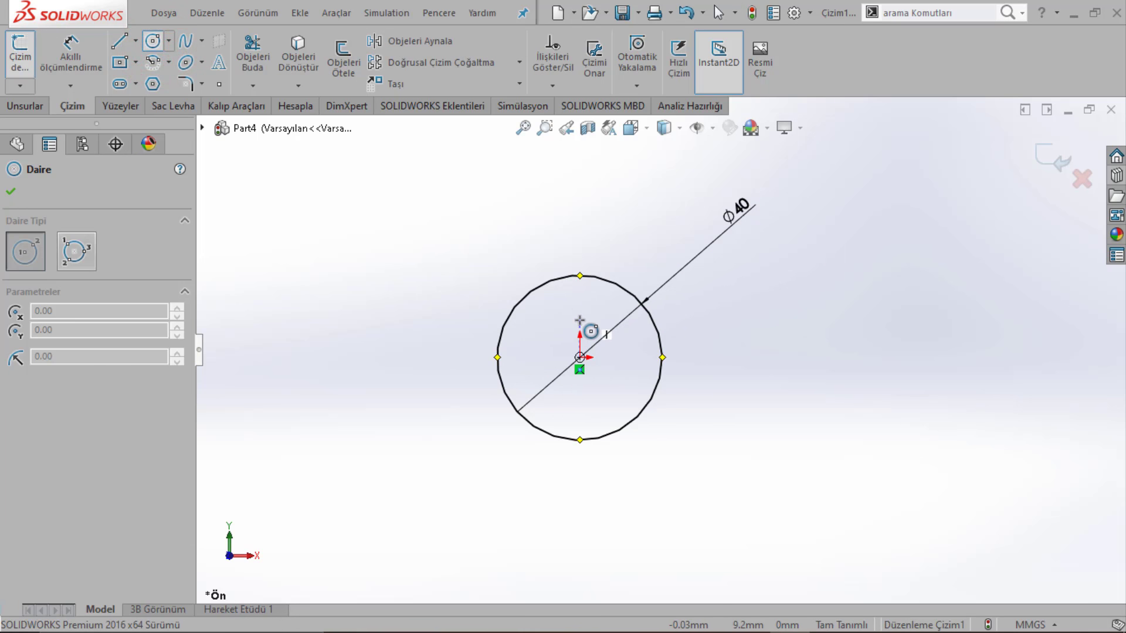
{"action": "left_click", "coordinate": [580, 331]}
{"action": "left_click", "coordinate": [580, 218]}
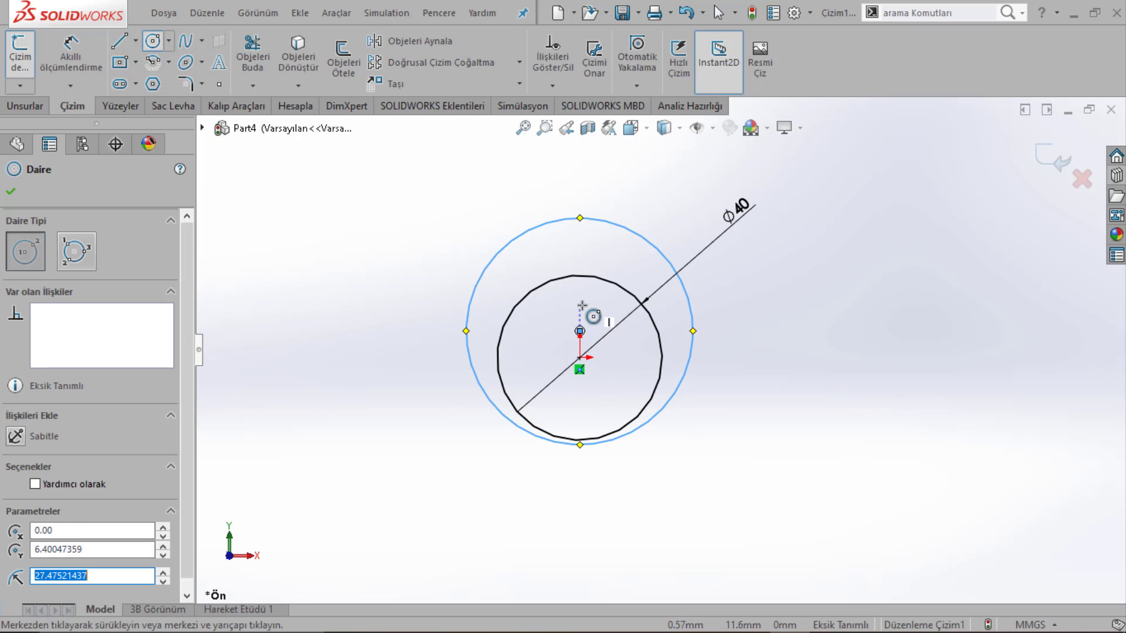
{"action": "key", "text": "Escape"}
{"action": "left_click_drag", "start_coordinate": [580, 331], "coordinate": [580, 223]}
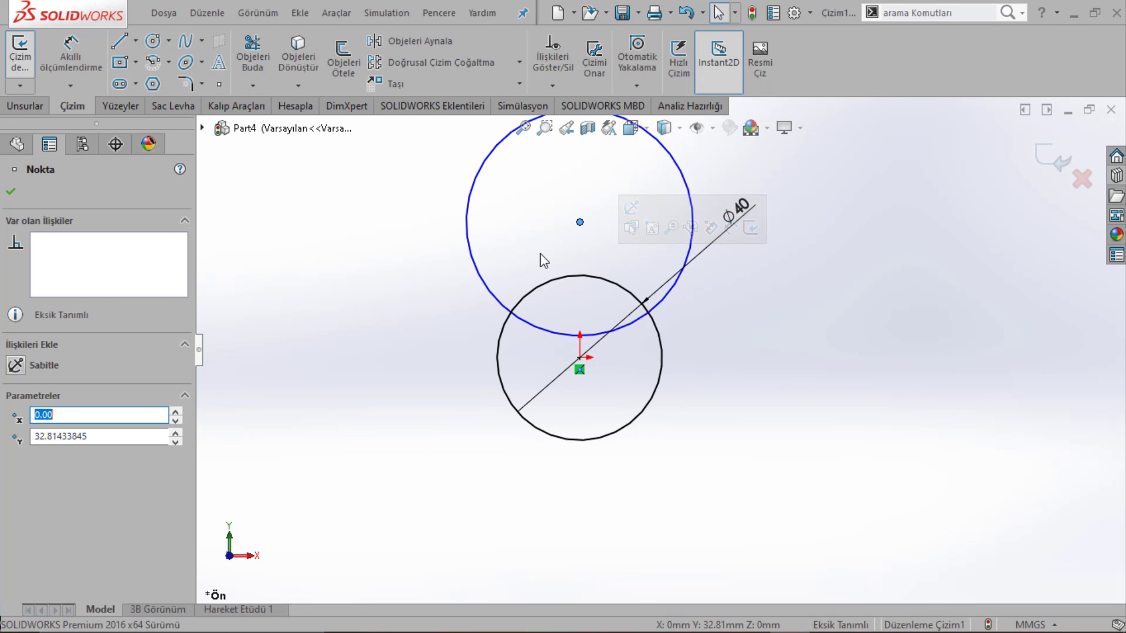
{"action": "key", "text": "Escape"}
{"action": "key", "text": "ctrl+z"}
{"action": "key", "text": "ctrl+z"}
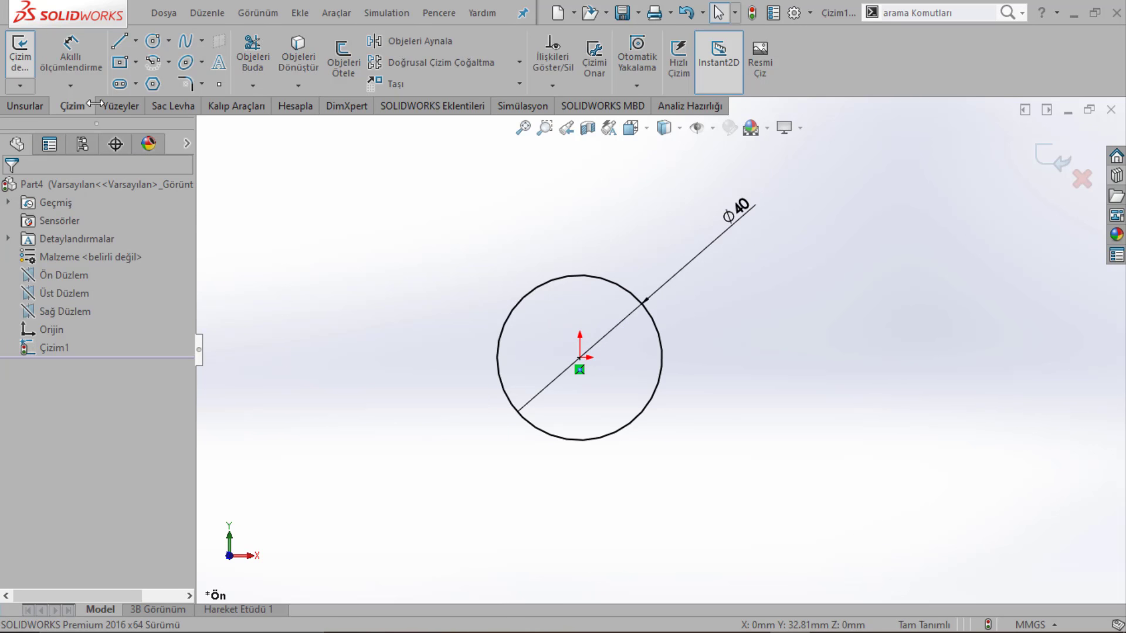
{"action": "left_click", "coordinate": [120, 41]}
{"action": "left_click", "coordinate": [377, 222]}
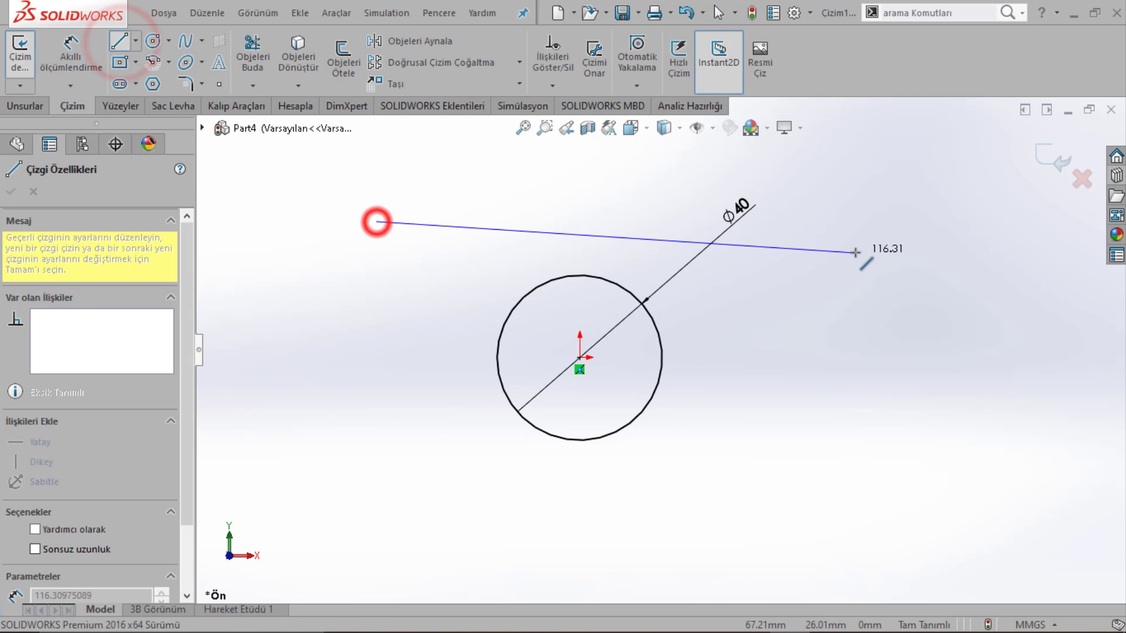
Step: Finish the horizontal line and join its midpoint to the circle centre with a vertical line
{"action": "left_click", "coordinate": [850, 221]}
{"action": "key", "text": "Escape"}
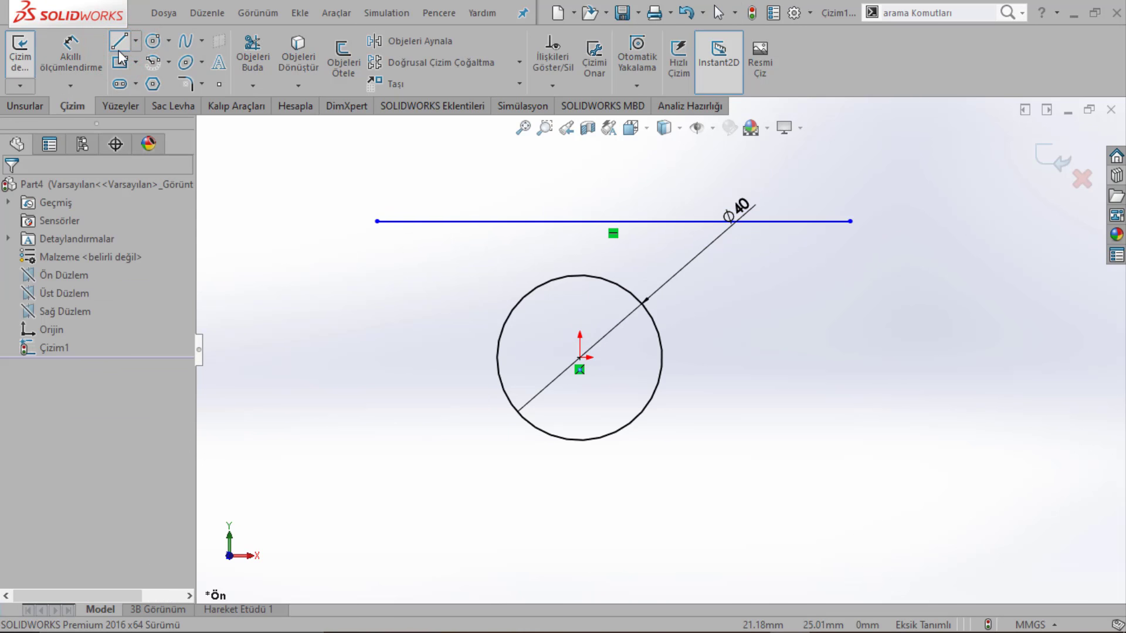
{"action": "left_click", "coordinate": [119, 41]}
{"action": "left_click", "coordinate": [612, 221]}
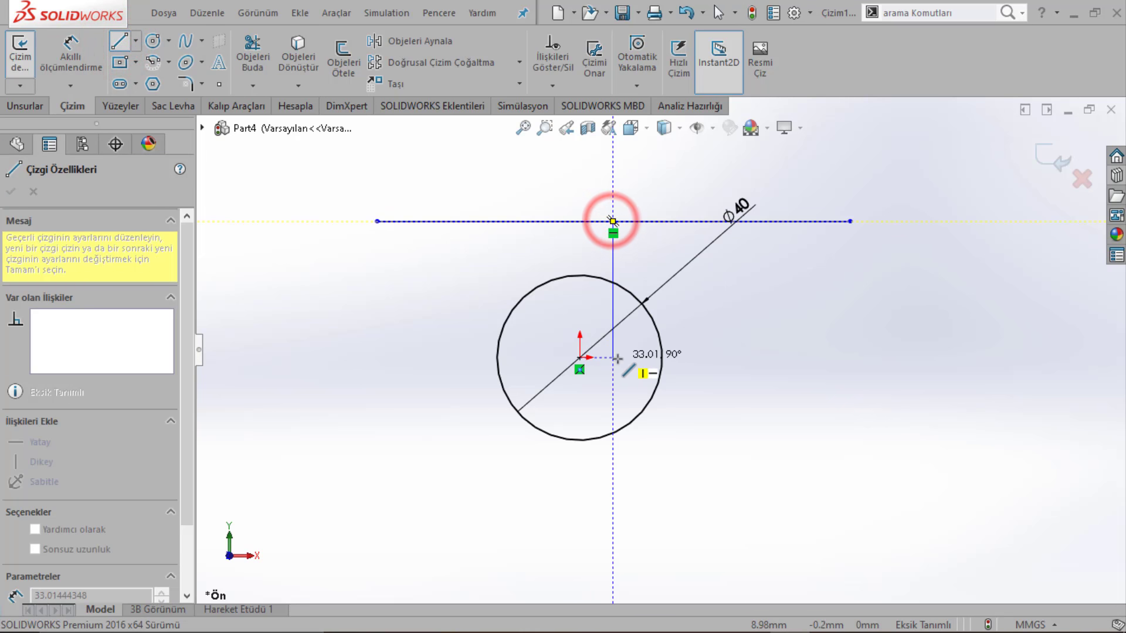
{"action": "left_click", "coordinate": [618, 357]}
{"action": "key", "text": "Escape"}
{"action": "left_click", "coordinate": [607, 359]}
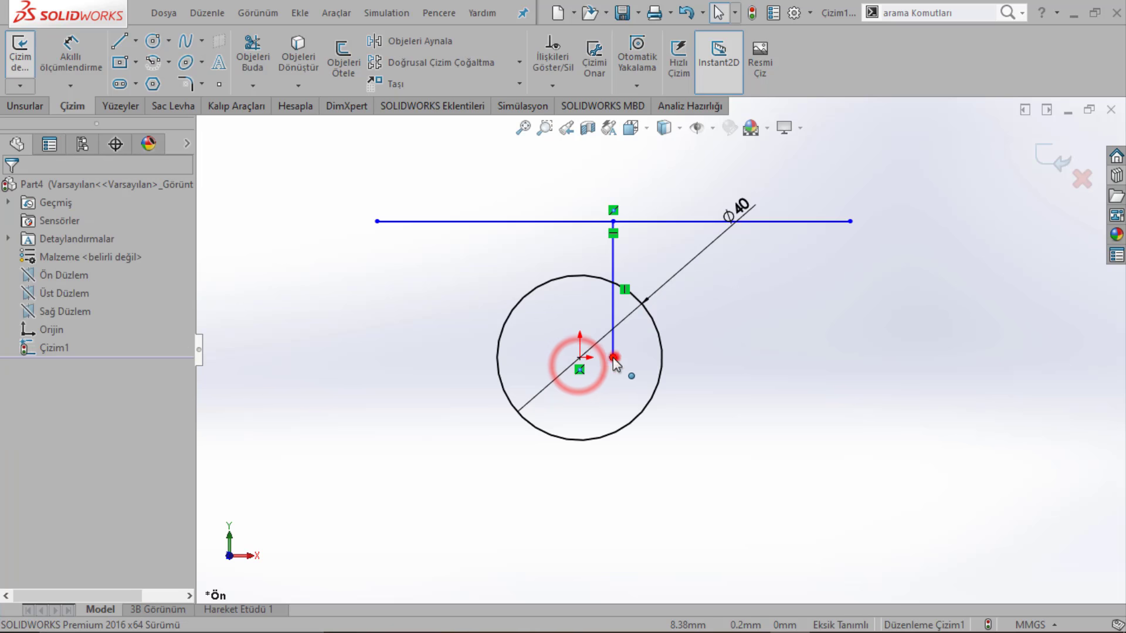
{"action": "left_click_drag", "start_coordinate": [613, 357], "coordinate": [580, 357]}
{"action": "left_click", "coordinate": [515, 277]}
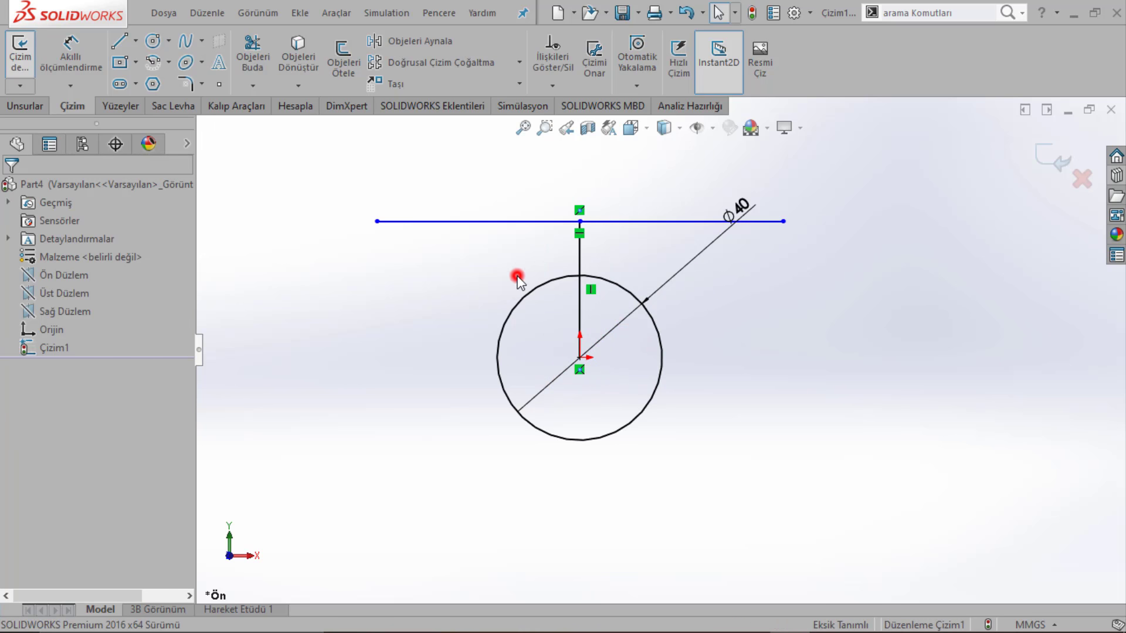
{"action": "middle_click_drag", "start_coordinate": [570, 306], "coordinate": [493, 304], "text": "ctrl"}
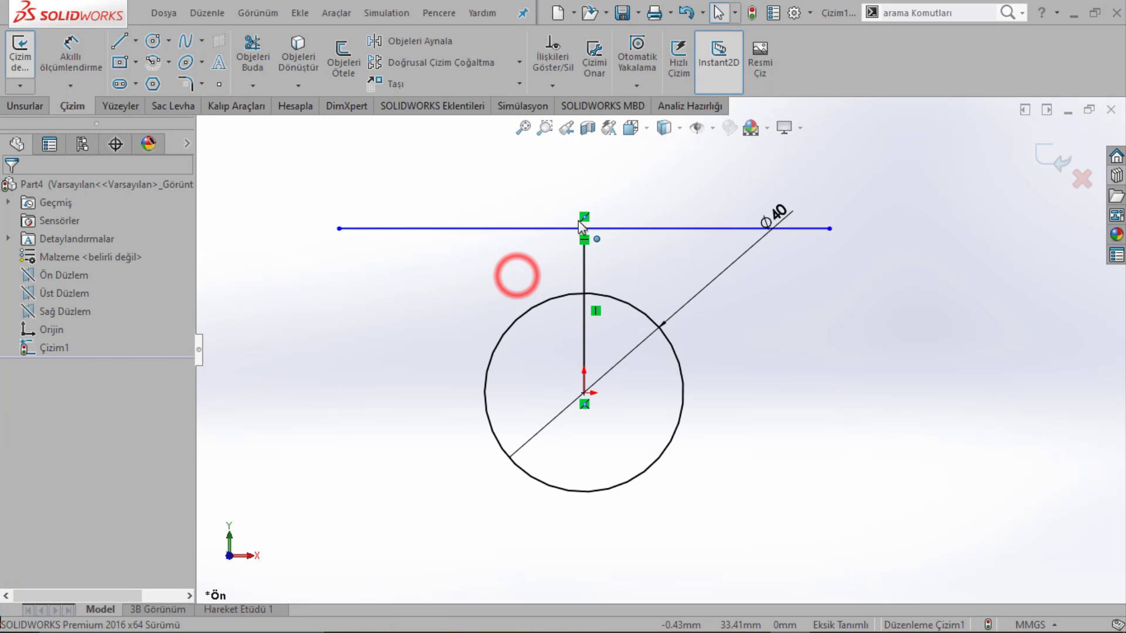
Step: Dimension the horizontal line to 250 mm length
{"action": "left_click", "coordinate": [53, 47]}
{"action": "left_click", "coordinate": [419, 221]}
{"action": "left_click", "coordinate": [532, 163]}
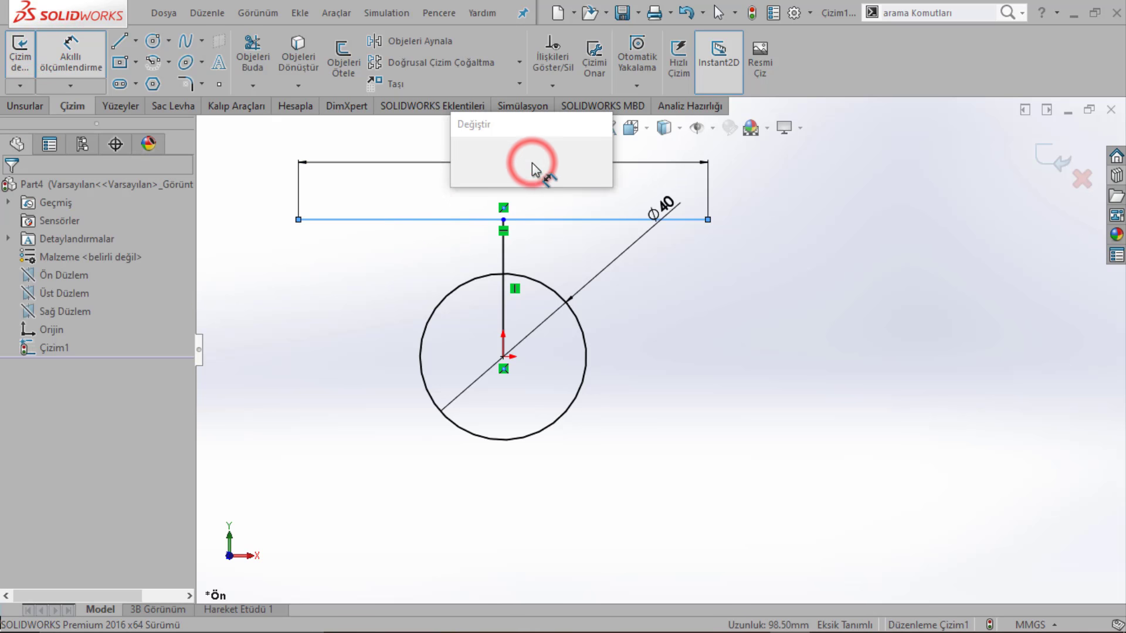
{"action": "type", "text": "23"}
{"action": "key", "text": "Return"}
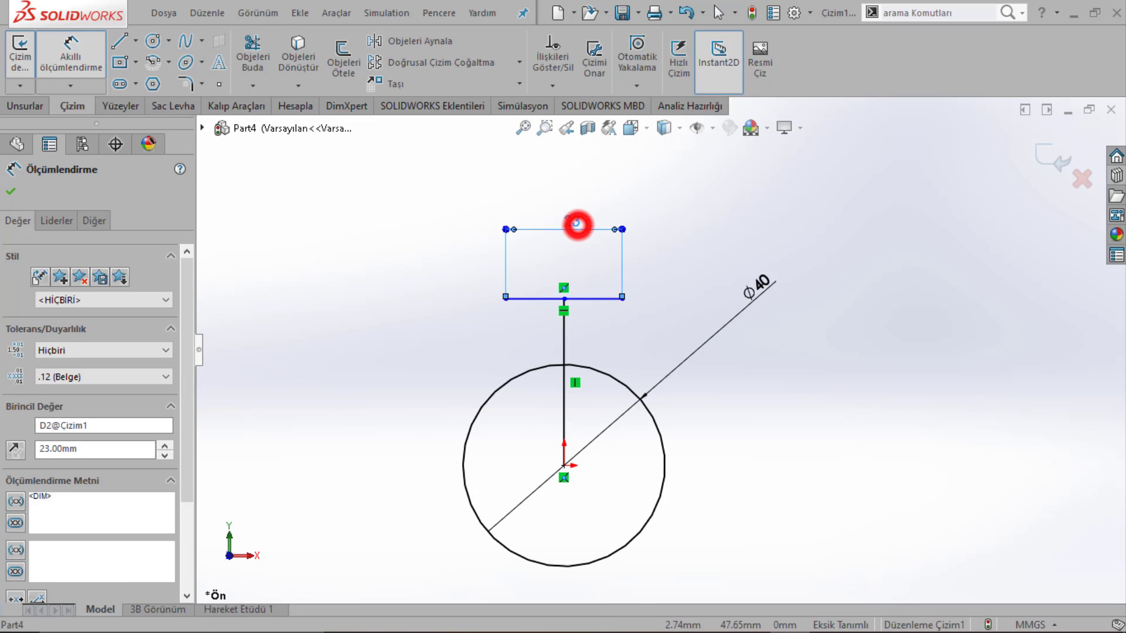
{"action": "double_click", "coordinate": [577, 225]}
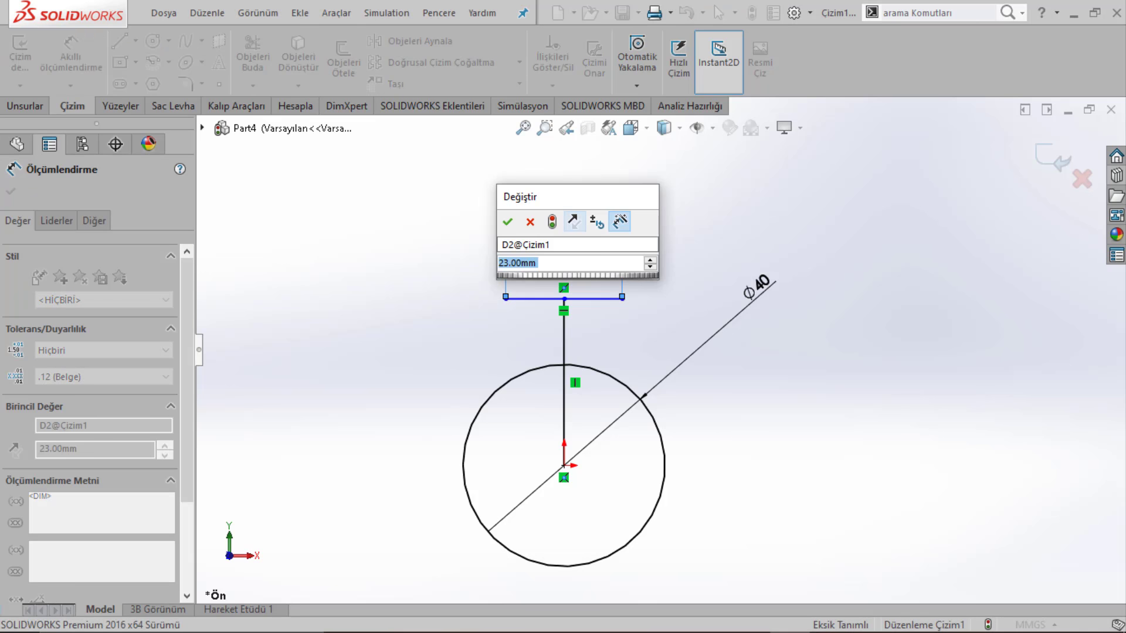
{"action": "type", "text": "23"}
{"action": "key", "text": "Return"}
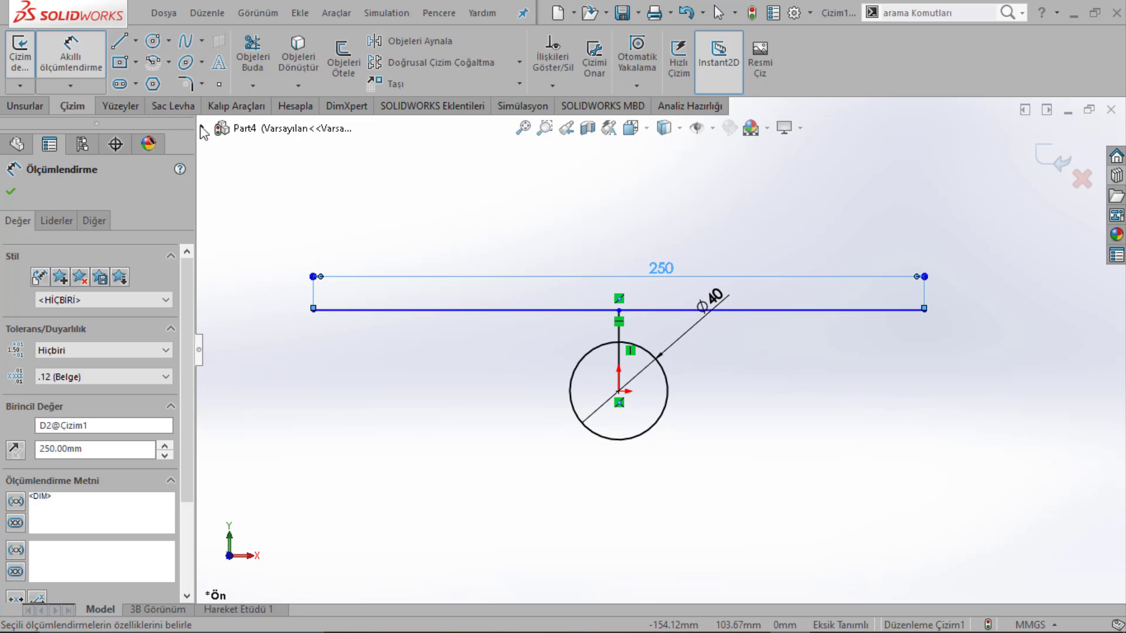
Step: Draw a short vertical line down from the horizontal line's left end and a slanted line to the circle
{"action": "left_click", "coordinate": [121, 42]}
{"action": "left_click", "coordinate": [313, 310]}
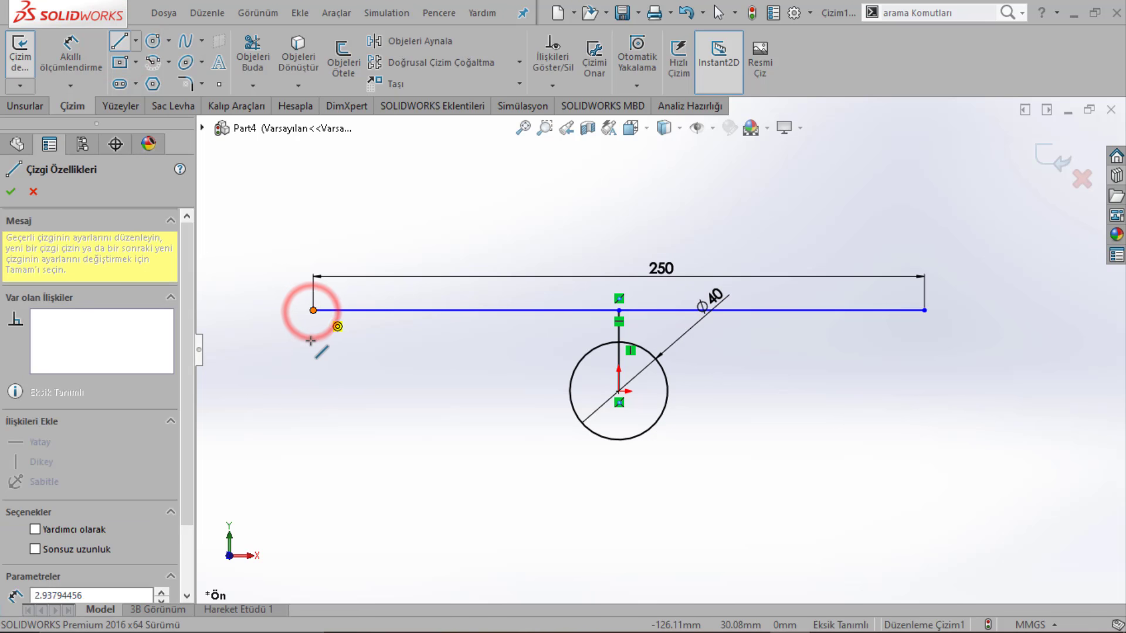
{"action": "left_click", "coordinate": [313, 363]}
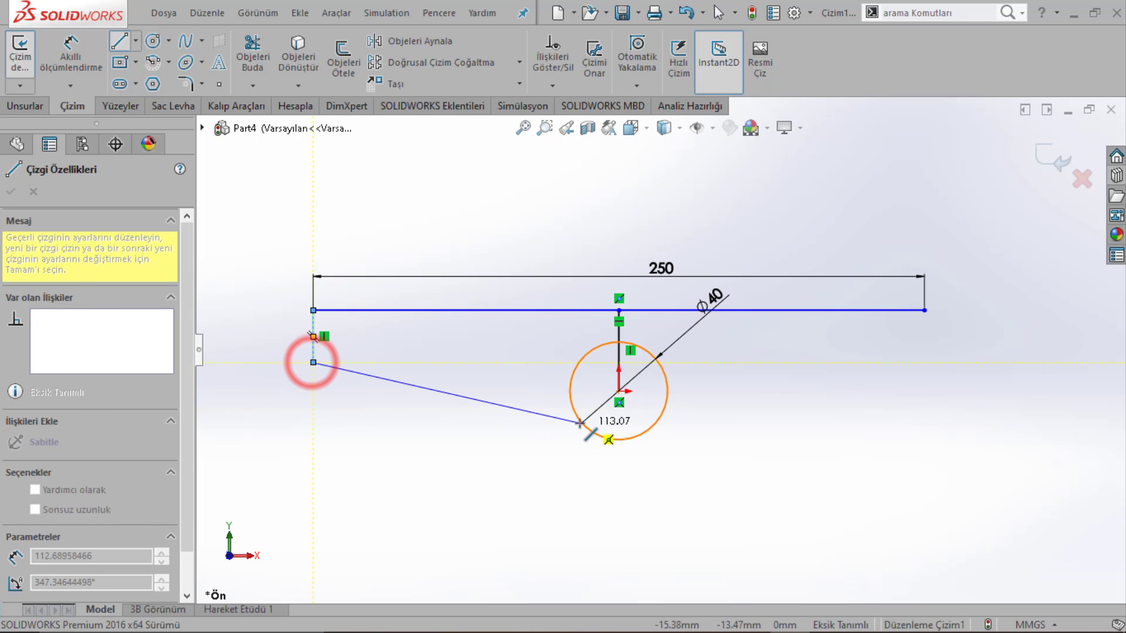
{"action": "double_click", "coordinate": [574, 414]}
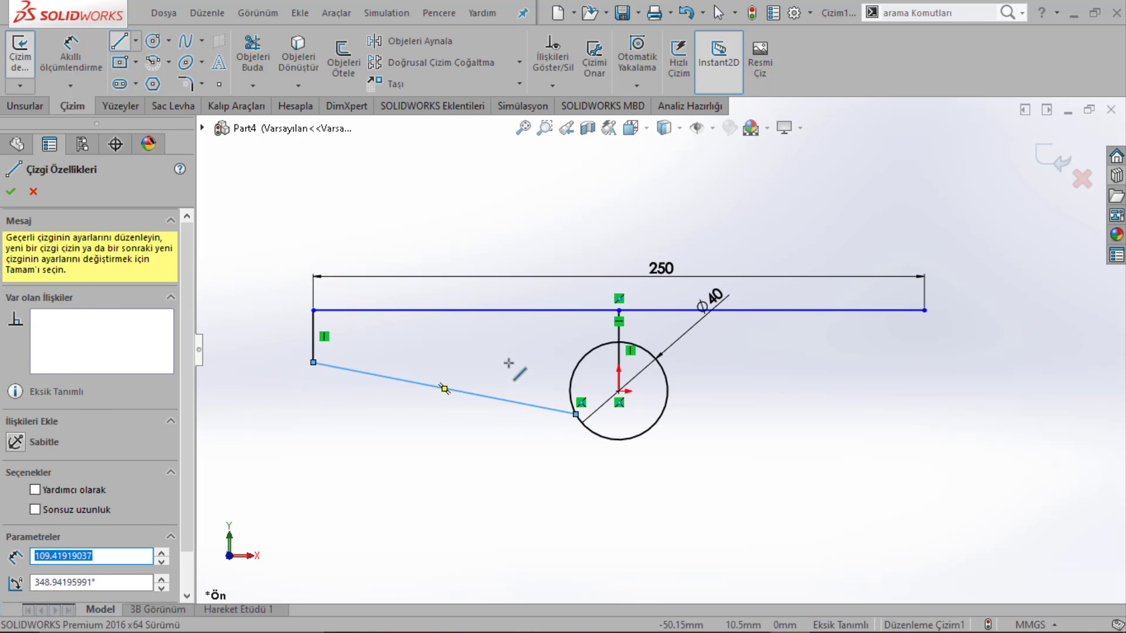
{"action": "key", "text": "Escape"}
{"action": "scroll", "coordinate": [639, 350], "scroll_direction": "down", "scroll_amount": 1}
{"action": "left_click", "coordinate": [617, 330]}
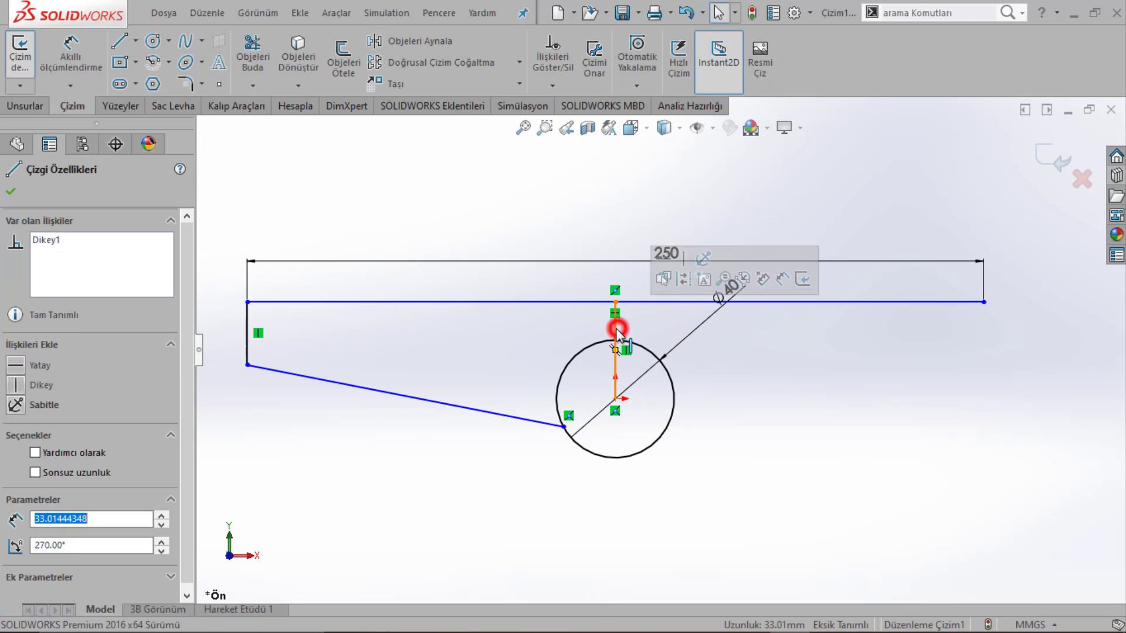
{"action": "right_click", "coordinate": [616, 330]}
{"action": "left_click", "coordinate": [655, 220]}
{"action": "left_click", "coordinate": [516, 342]}
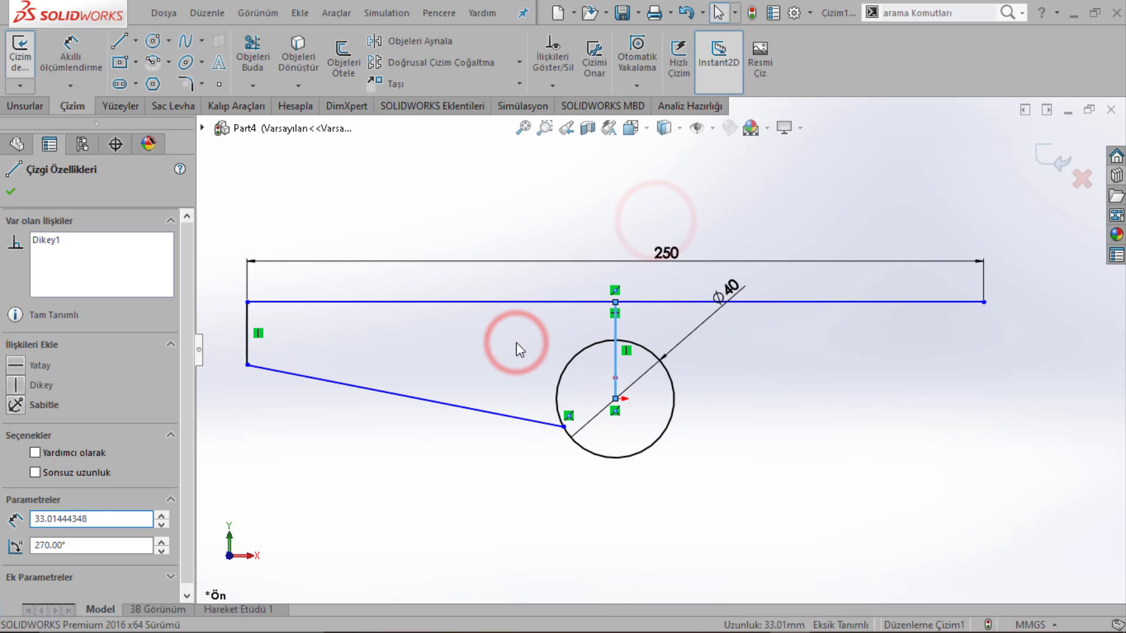
{"action": "key", "text": "Escape"}
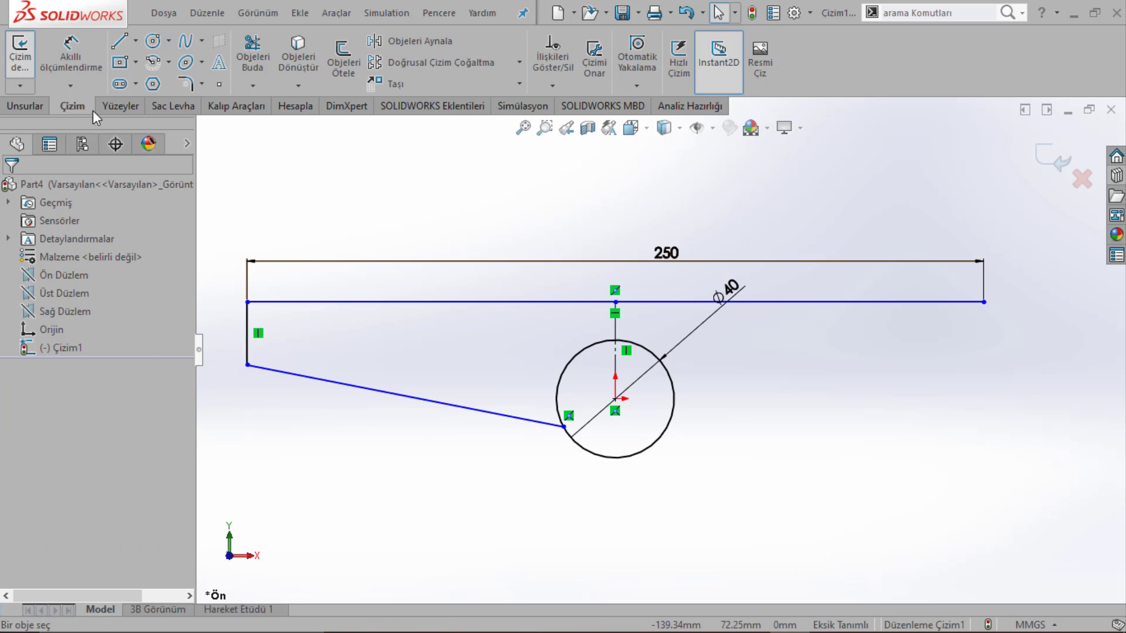
Step: Attempt to dimension the left vertical edge, then cancel and dismiss the canvas menu
{"action": "left_click", "coordinate": [70, 54]}
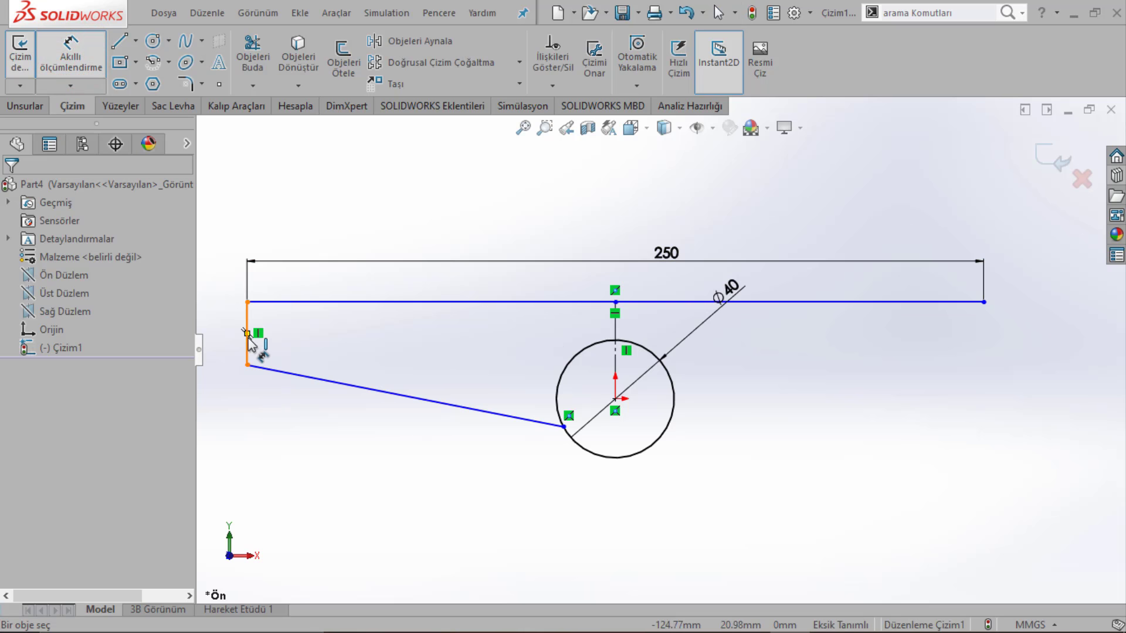
{"action": "left_click", "coordinate": [247, 333]}
{"action": "left_click", "coordinate": [247, 353]}
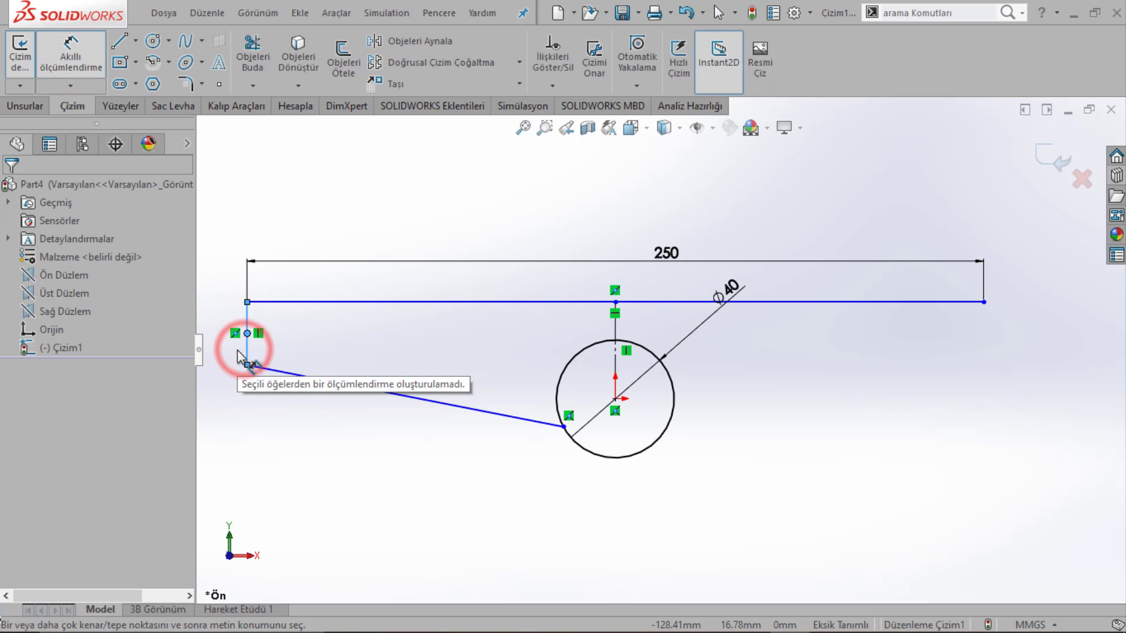
{"action": "left_click", "coordinate": [247, 353]}
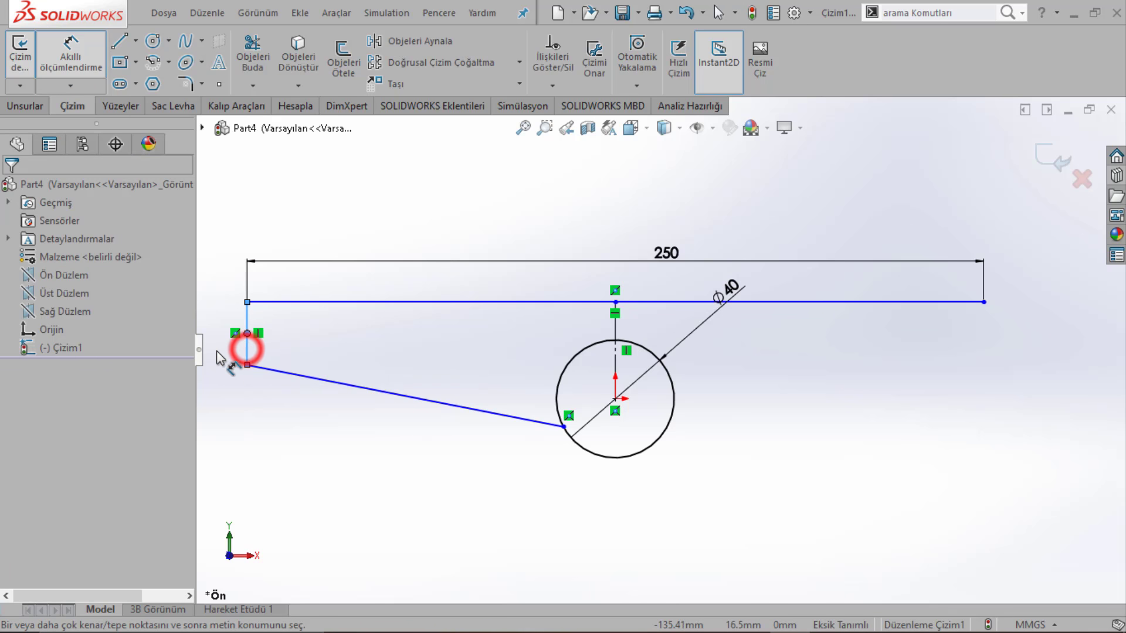
{"action": "scroll", "coordinate": [244, 351], "scroll_direction": "up", "scroll_amount": 2}
{"action": "scroll", "coordinate": [515, 366], "scroll_direction": "down", "scroll_amount": 5}
{"action": "key", "text": "Escape"}
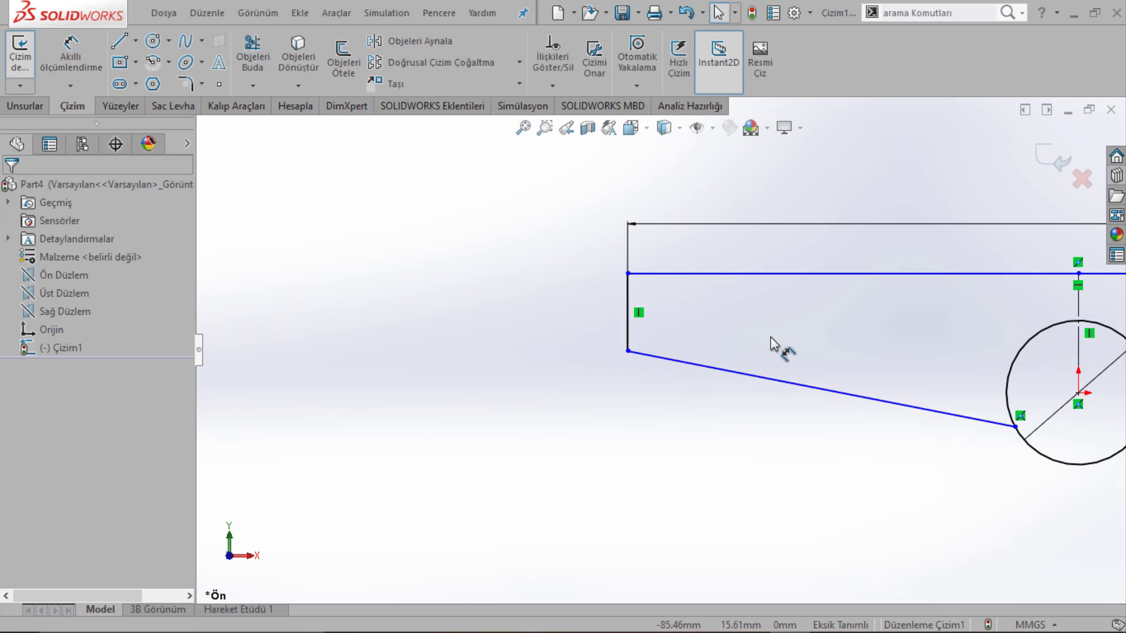
{"action": "scroll", "coordinate": [770, 337], "scroll_direction": "down", "scroll_amount": 3}
{"action": "right_click", "coordinate": [337, 213]}
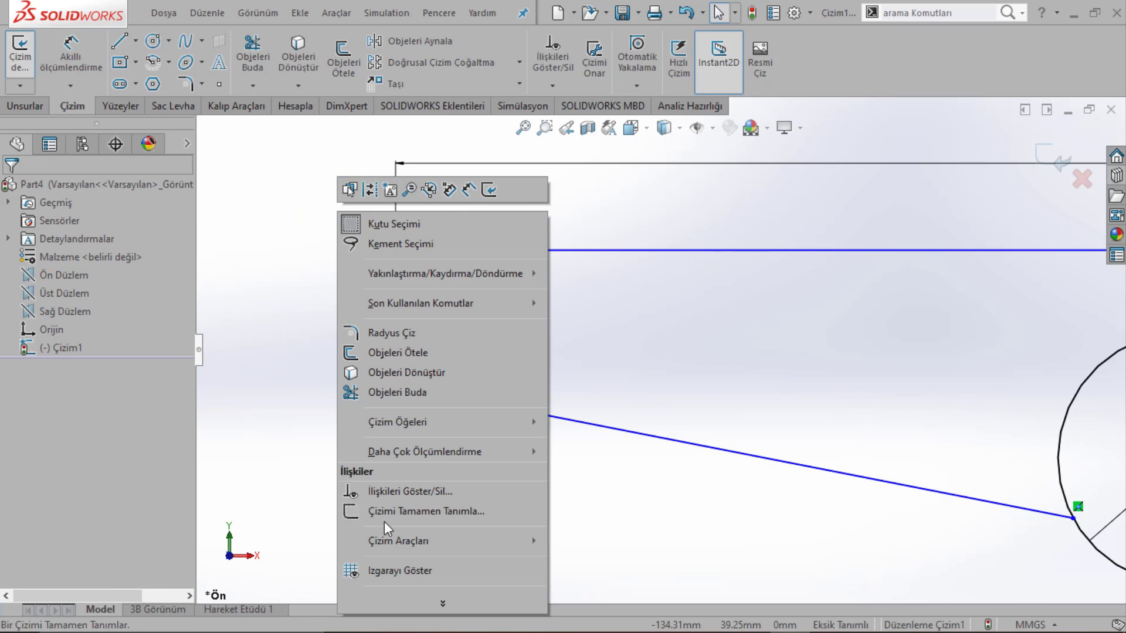
{"action": "key", "text": "Escape"}
Step: Dimension the left vertical edge to a height of 10 mm
{"action": "left_click", "coordinate": [68, 56]}
{"action": "left_click", "coordinate": [394, 268]}
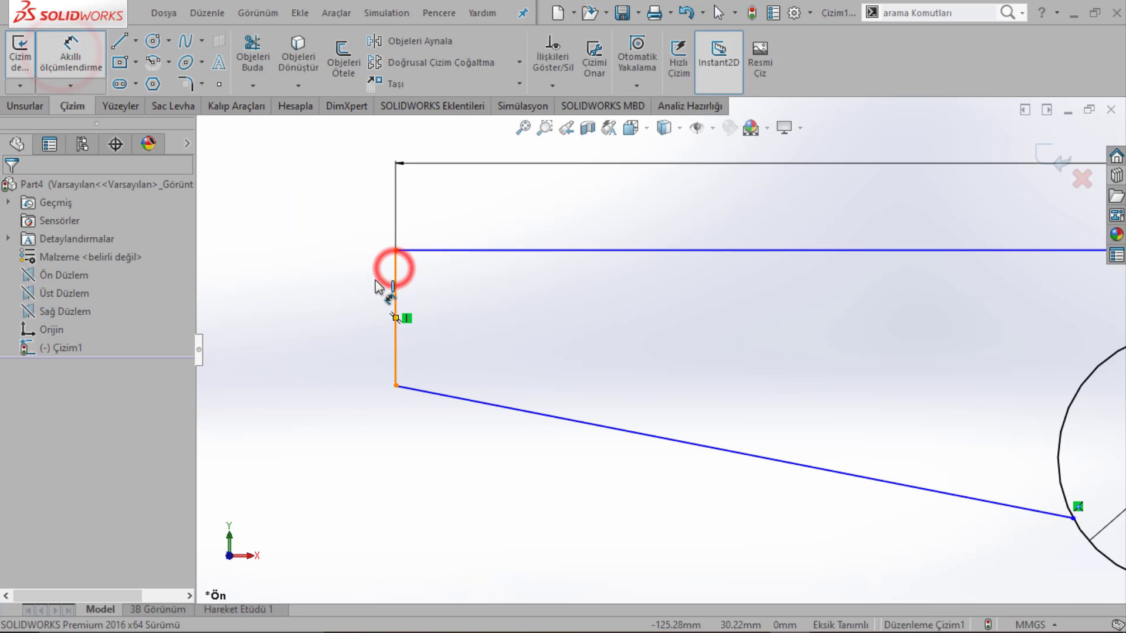
{"action": "left_click", "coordinate": [361, 297]}
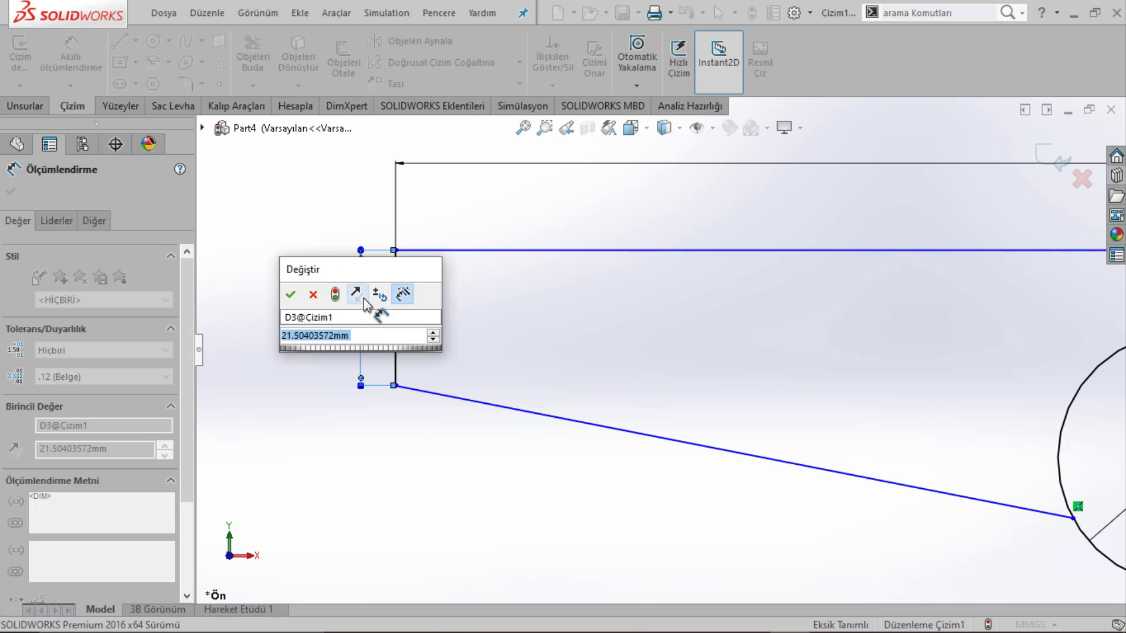
{"action": "type", "text": "10"}
{"action": "key", "text": "Return"}
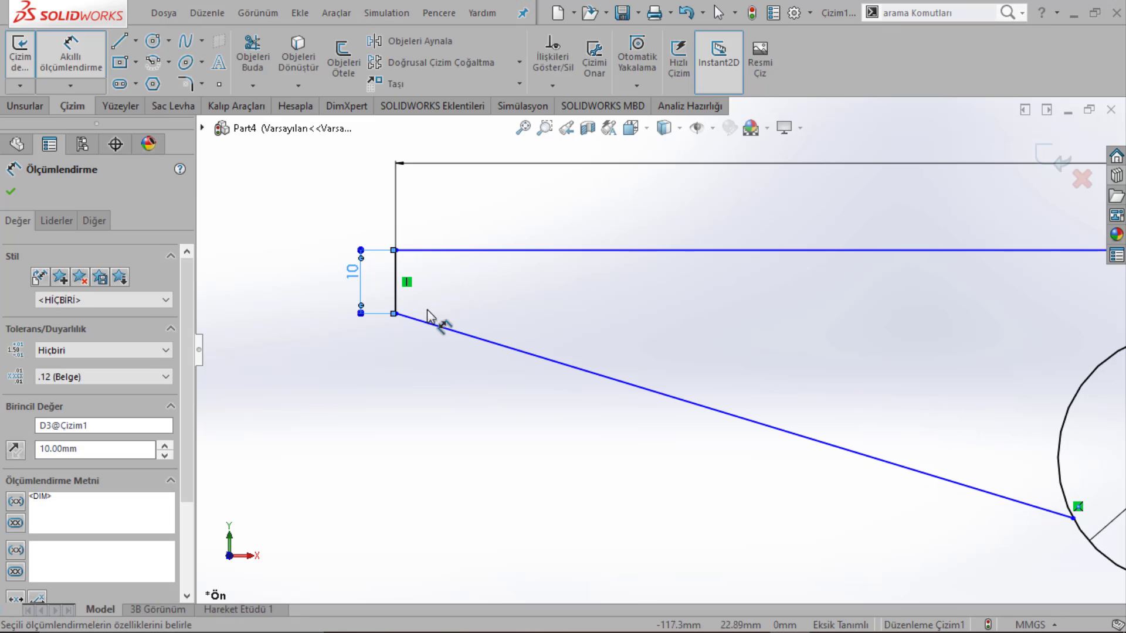
{"action": "middle_click_drag", "start_coordinate": [427, 309], "coordinate": [346, 309], "text": "ctrl"}
{"action": "scroll", "coordinate": [552, 344], "scroll_direction": "up", "scroll_amount": 2}
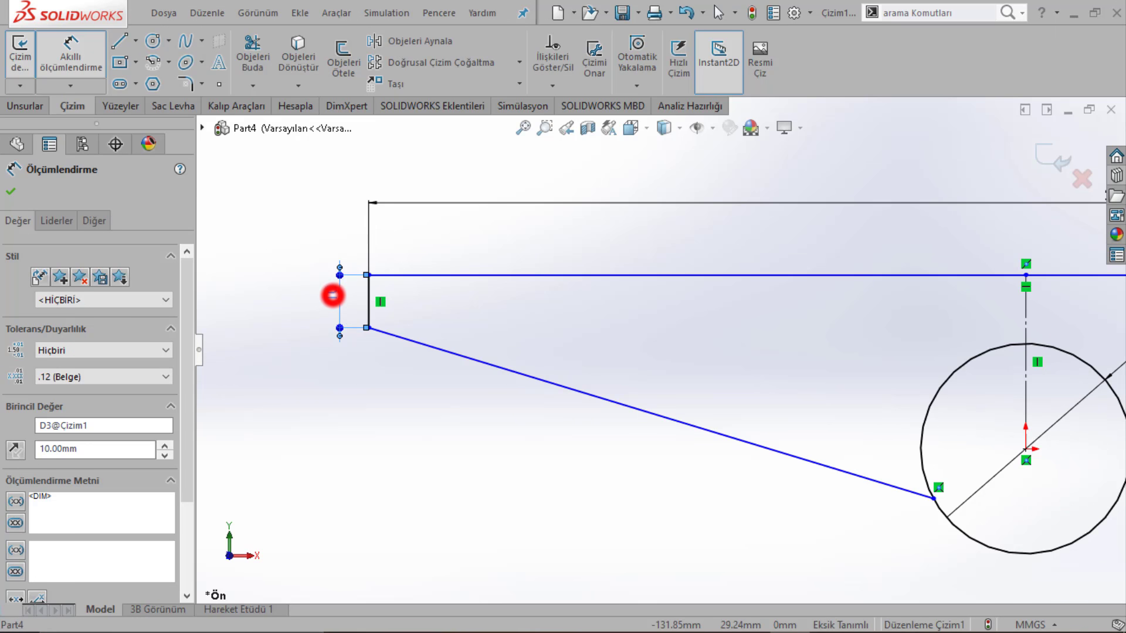
Step: Change the left edge's height dimension to 15 mm
{"action": "double_click", "coordinate": [332, 297]}
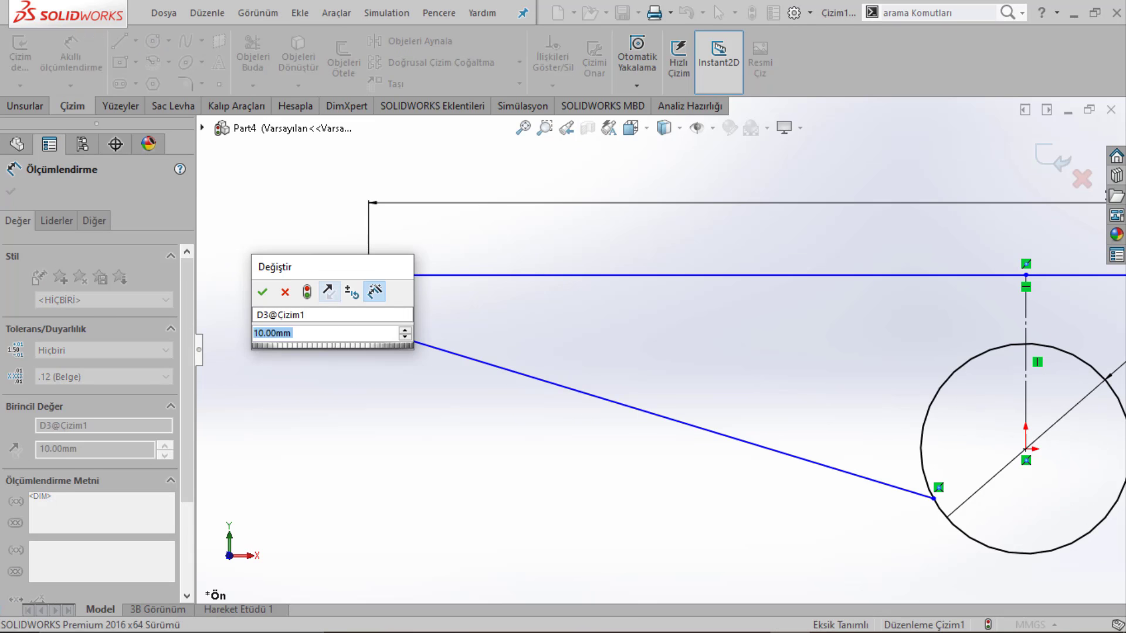
{"action": "type", "text": "10"}
{"action": "key", "text": "Return"}
{"action": "left_click", "coordinate": [457, 463]}
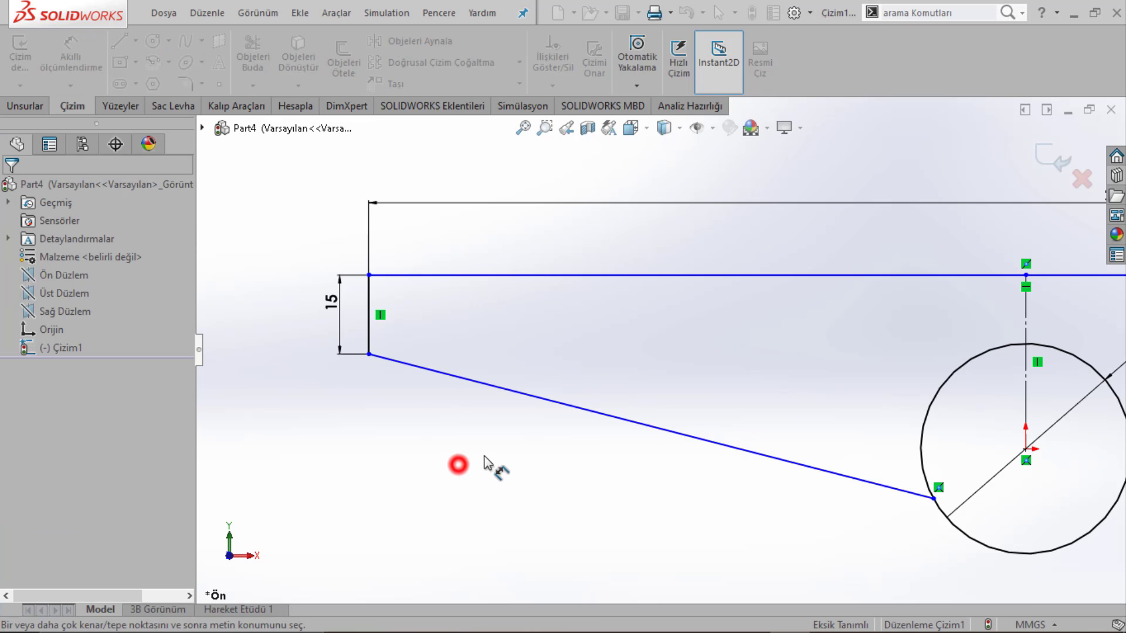
{"action": "scroll", "coordinate": [458, 462], "scroll_direction": "up", "scroll_amount": 1}
{"action": "scroll", "coordinate": [465, 433], "scroll_direction": "up", "scroll_amount": 1}
{"action": "scroll", "coordinate": [590, 439], "scroll_direction": "up", "scroll_amount": 1}
{"action": "scroll", "coordinate": [590, 439], "scroll_direction": "up", "scroll_amount": 1}
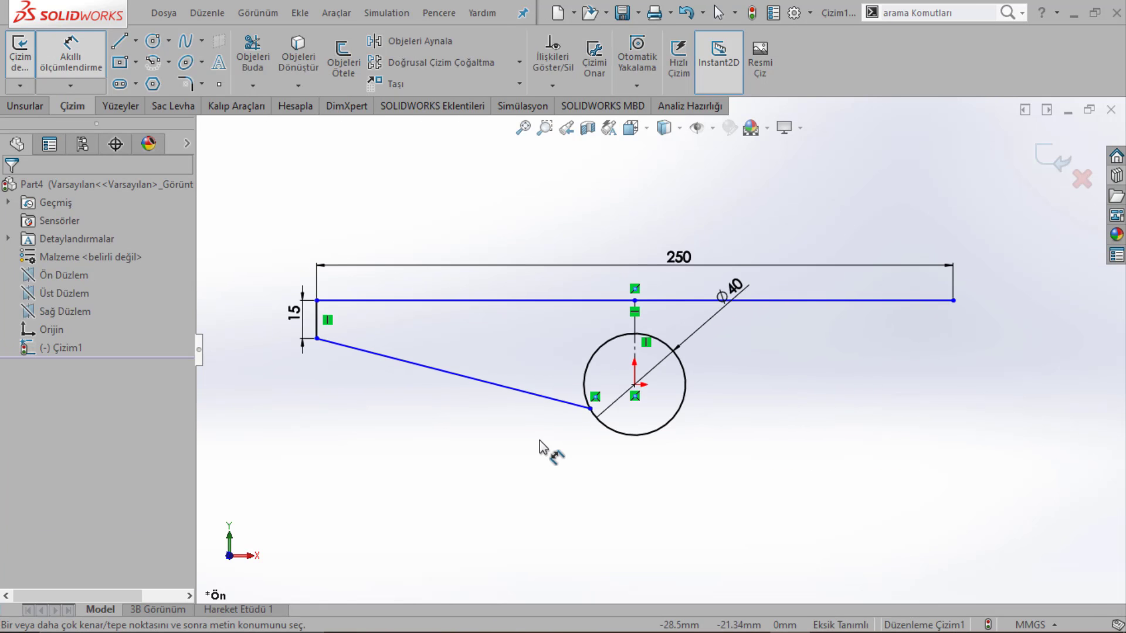
{"action": "scroll", "coordinate": [540, 447], "scroll_direction": "up", "scroll_amount": 1}
Step: Mirror the left 15 mm vertical edge and slanted edge across the vertical centre line
{"action": "left_click", "coordinate": [392, 44]}
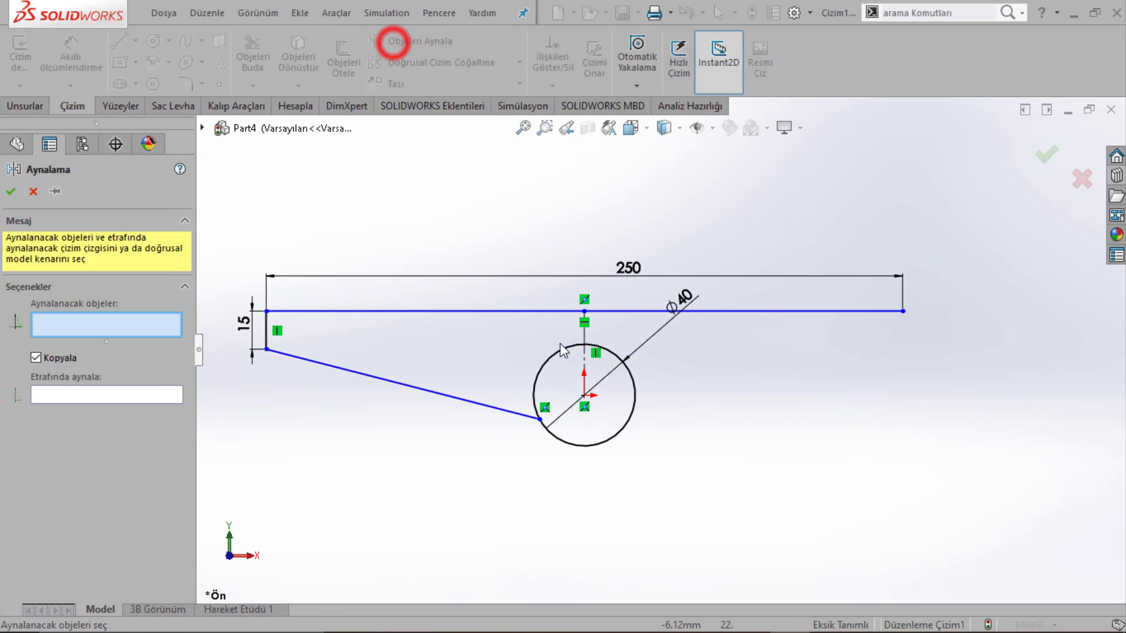
{"action": "left_click", "coordinate": [132, 396]}
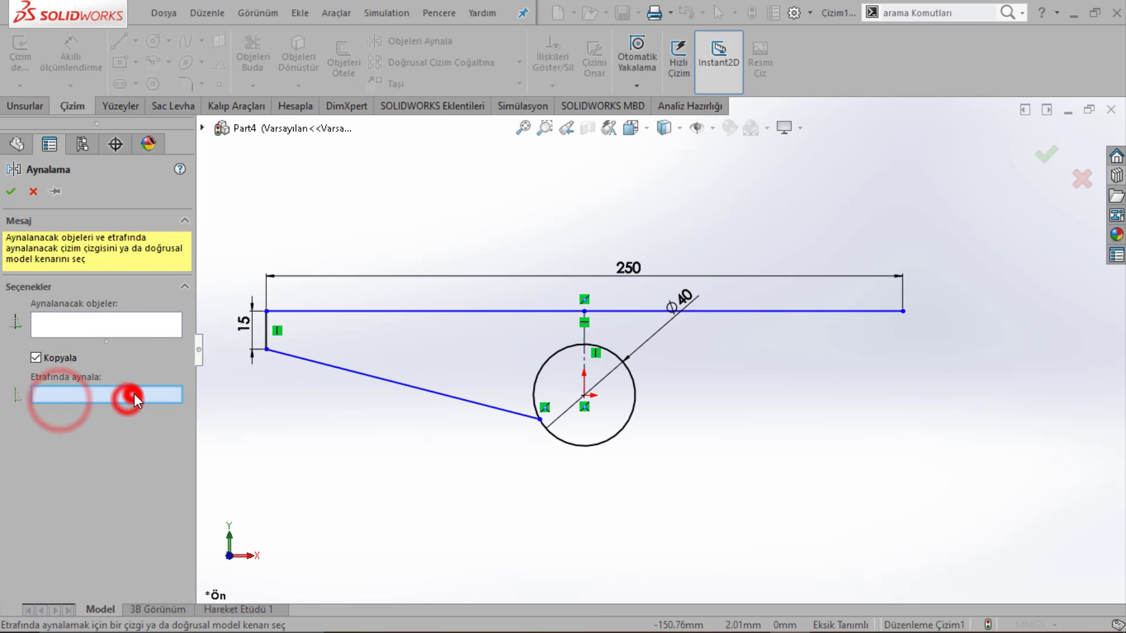
{"action": "left_click", "coordinate": [584, 336]}
{"action": "left_click", "coordinate": [59, 326]}
{"action": "left_click", "coordinate": [268, 329]}
{"action": "left_click", "coordinate": [285, 354]}
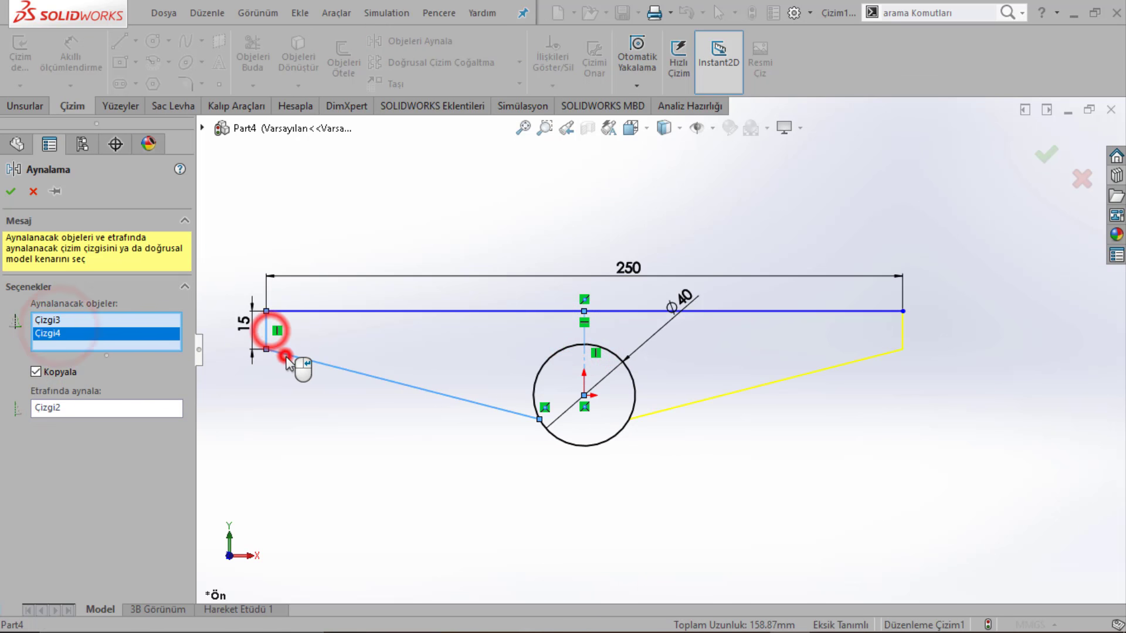
{"action": "left_click", "coordinate": [11, 191]}
{"action": "scroll", "coordinate": [619, 404], "scroll_direction": "down", "scroll_amount": 1}
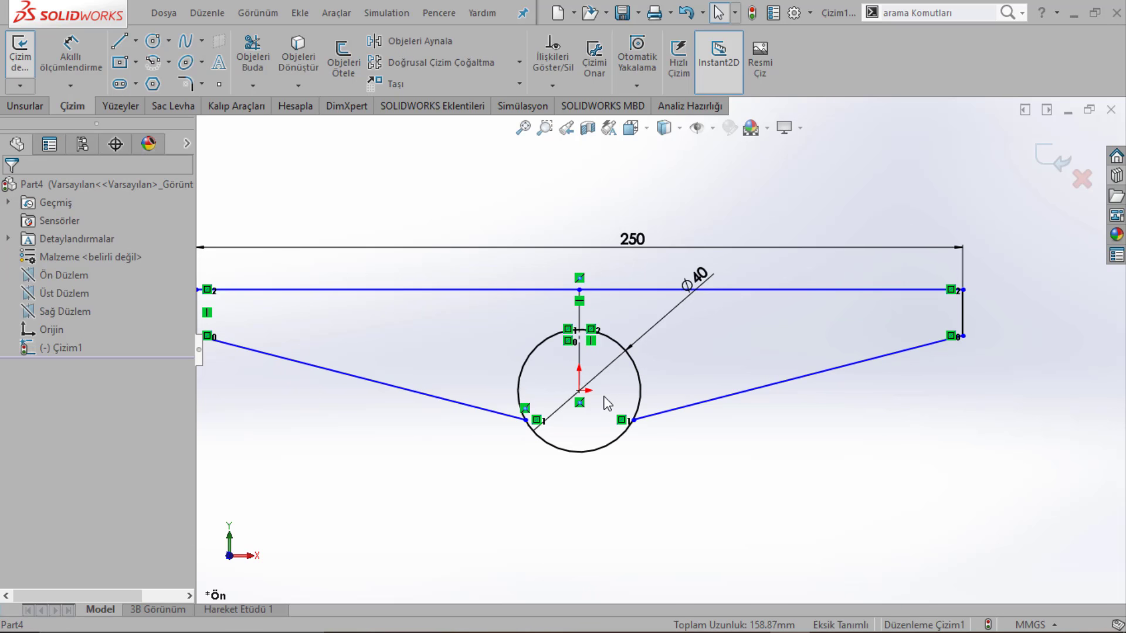
Step: Change the circle's diameter dimension from Ø40 to Ø30
{"action": "scroll", "coordinate": [624, 388], "scroll_direction": "up", "scroll_amount": 2}
{"action": "scroll", "coordinate": [468, 327], "scroll_direction": "up", "scroll_amount": 1}
{"action": "scroll", "coordinate": [479, 342], "scroll_direction": "down", "scroll_amount": 4}
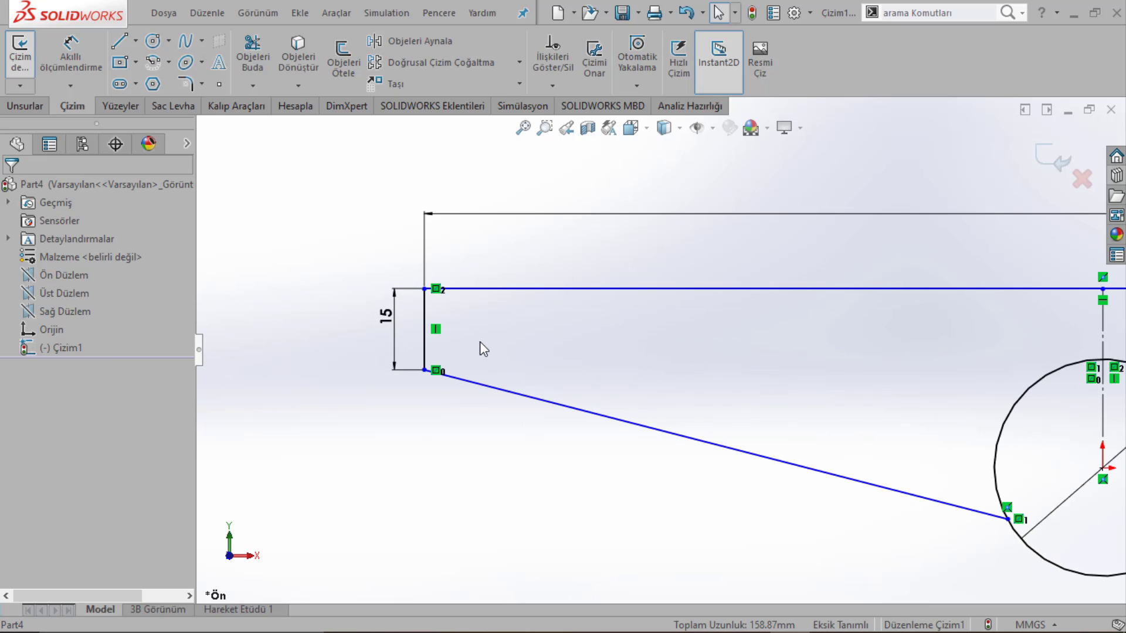
{"action": "scroll", "coordinate": [501, 367], "scroll_direction": "up", "scroll_amount": 1}
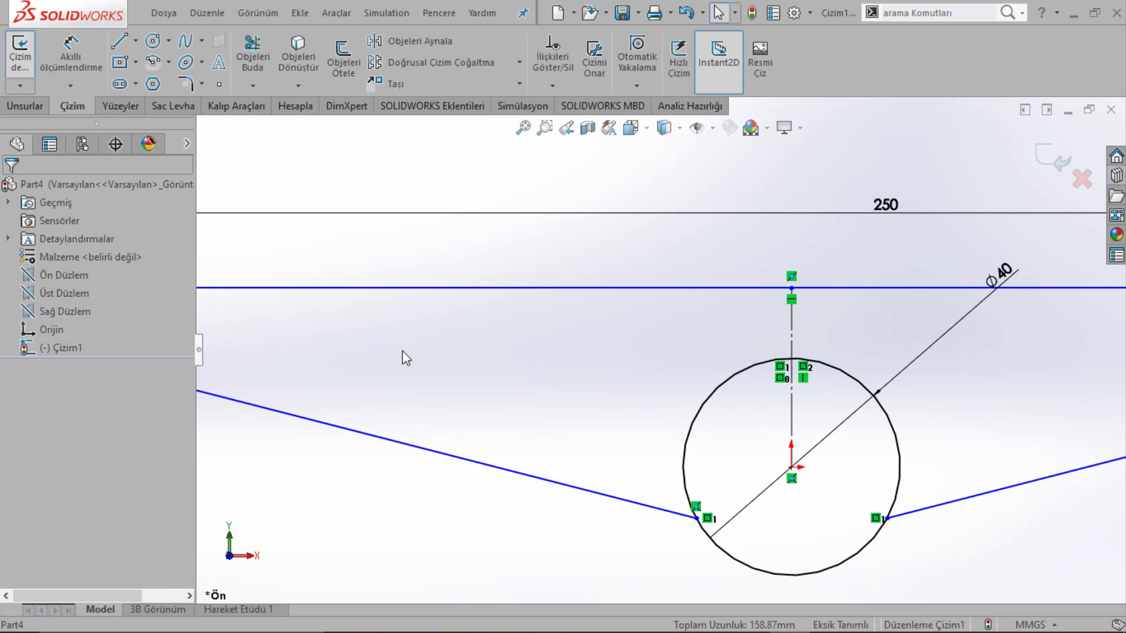
{"action": "scroll", "coordinate": [536, 364], "scroll_direction": "up", "scroll_amount": 2}
{"action": "middle_click_drag", "start_coordinate": [536, 365], "coordinate": [417, 375], "text": "ctrl"}
{"action": "double_click", "coordinate": [735, 287]}
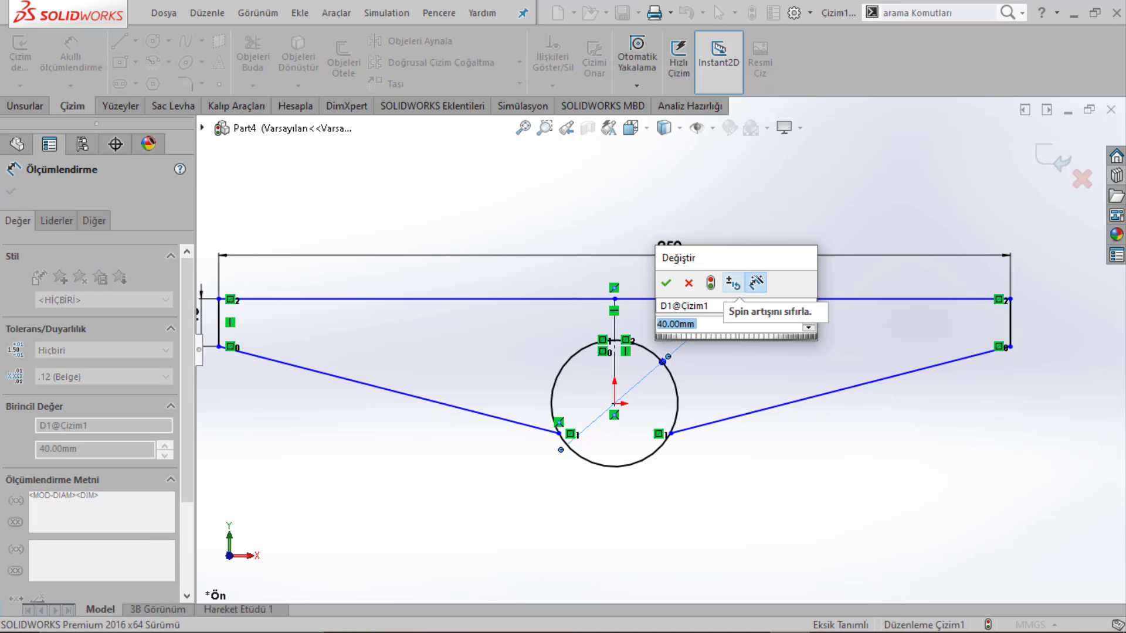
{"action": "type", "text": "40"}
{"action": "key", "text": "BackSpace"}
{"action": "key", "text": "BackSpace"}
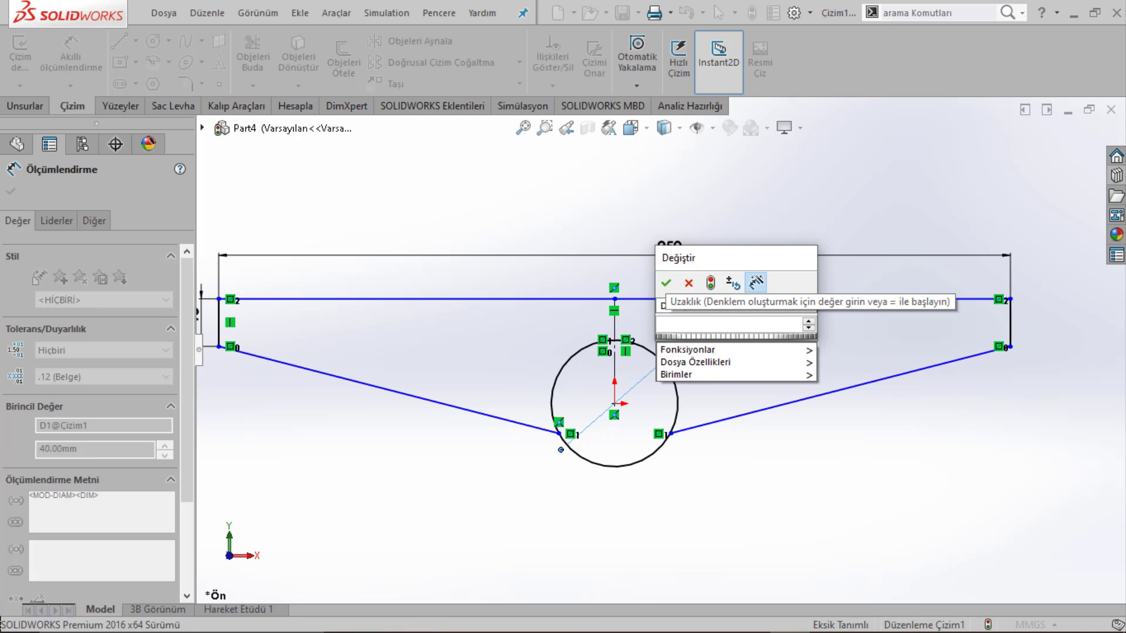
{"action": "type", "text": "30"}
{"action": "key", "text": "Return"}
Step: Change the 250 mm overall width dimension to 150 mm and reposition the Ø30 label
{"action": "scroll", "coordinate": [675, 391], "scroll_direction": "down", "scroll_amount": 2}
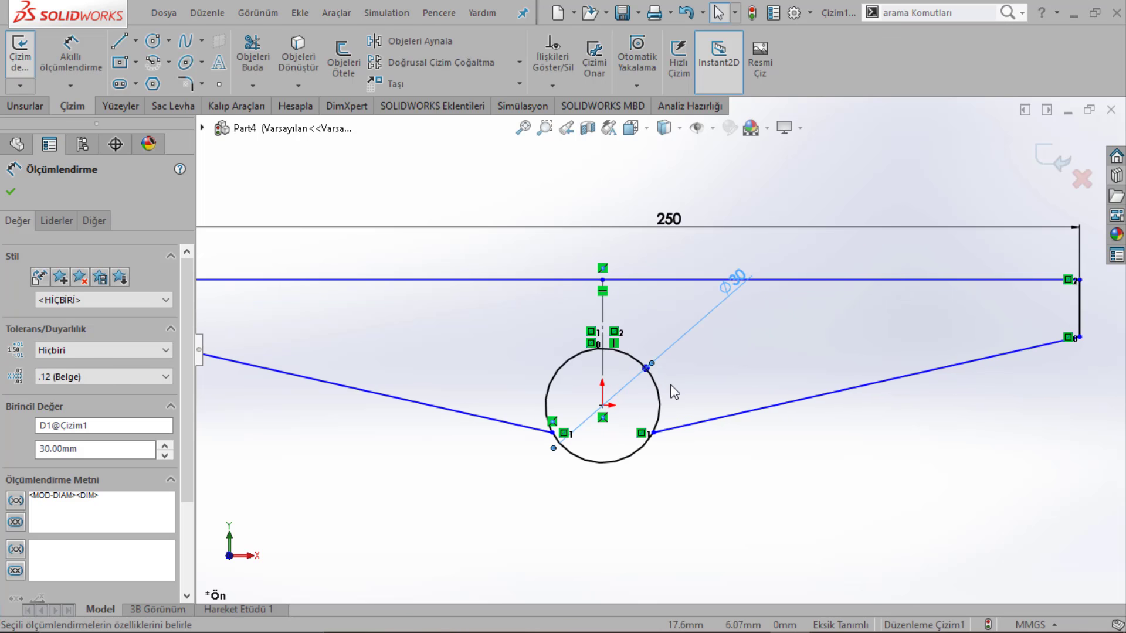
{"action": "scroll", "coordinate": [674, 391], "scroll_direction": "up", "scroll_amount": 2}
{"action": "double_click", "coordinate": [667, 258]}
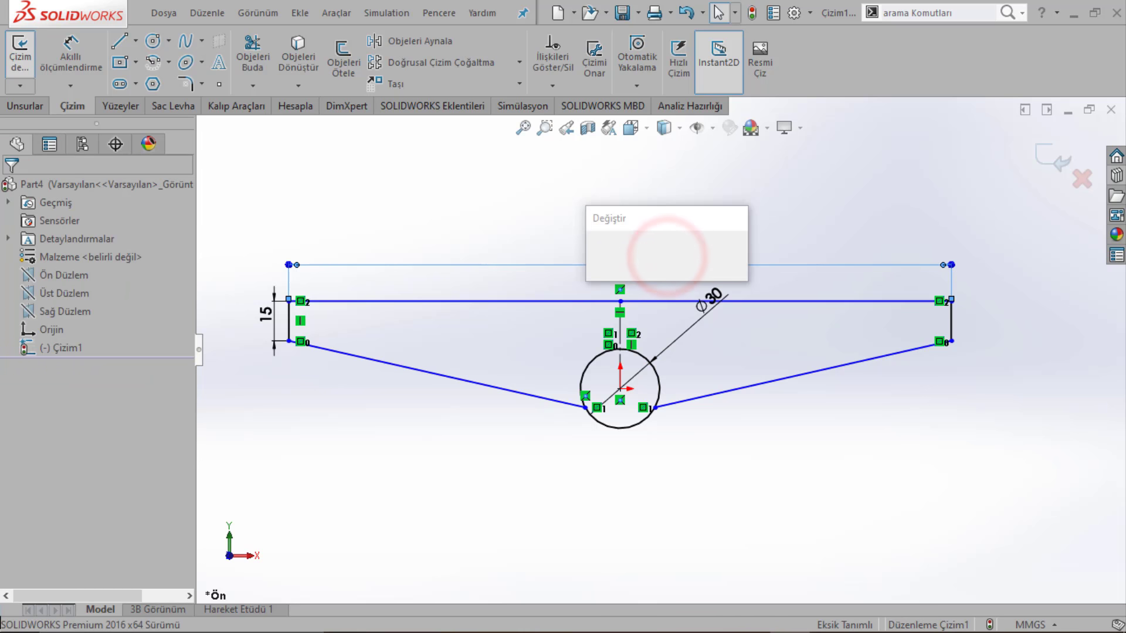
{"action": "type", "text": "1250"}
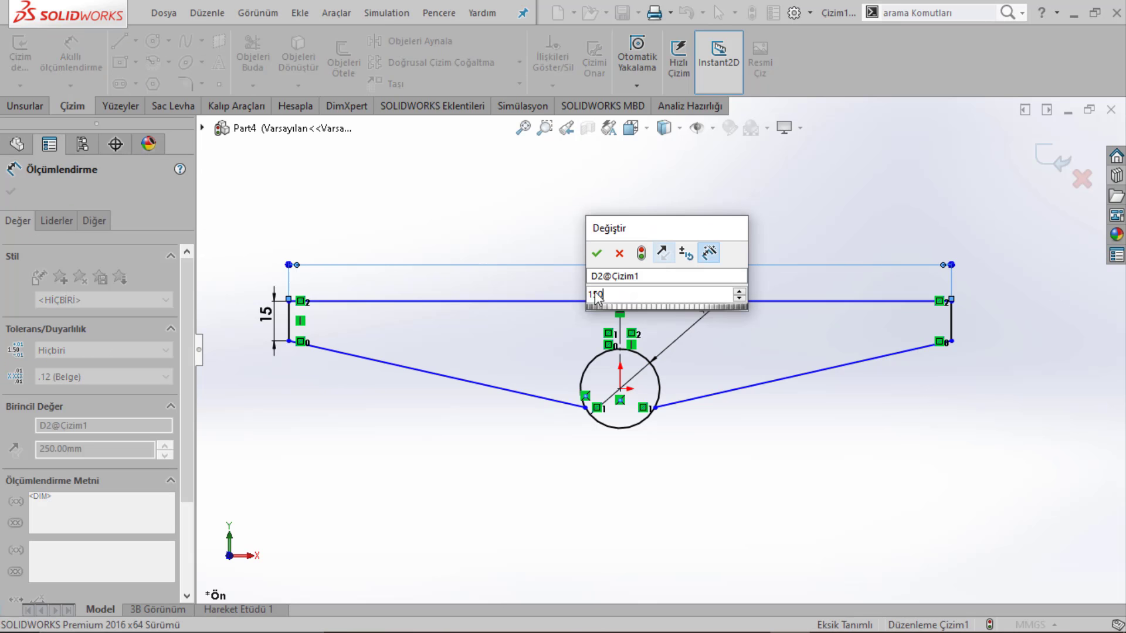
{"action": "key", "text": "Return"}
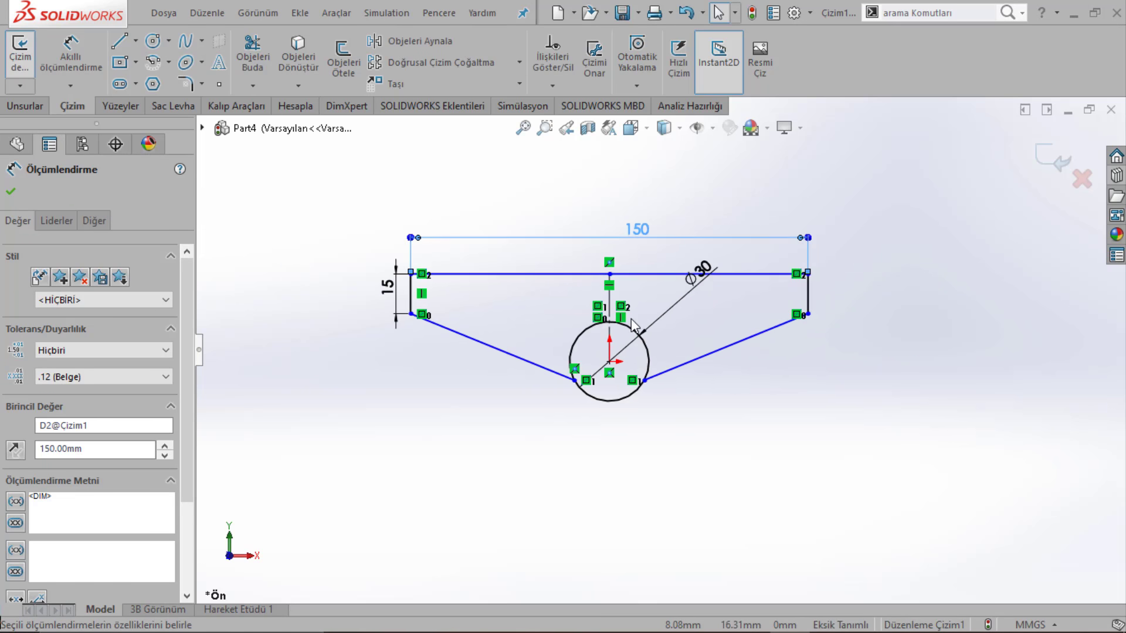
{"action": "scroll", "coordinate": [648, 347], "scroll_direction": "down", "scroll_amount": 1}
{"action": "scroll", "coordinate": [647, 347], "scroll_direction": "down", "scroll_amount": 2}
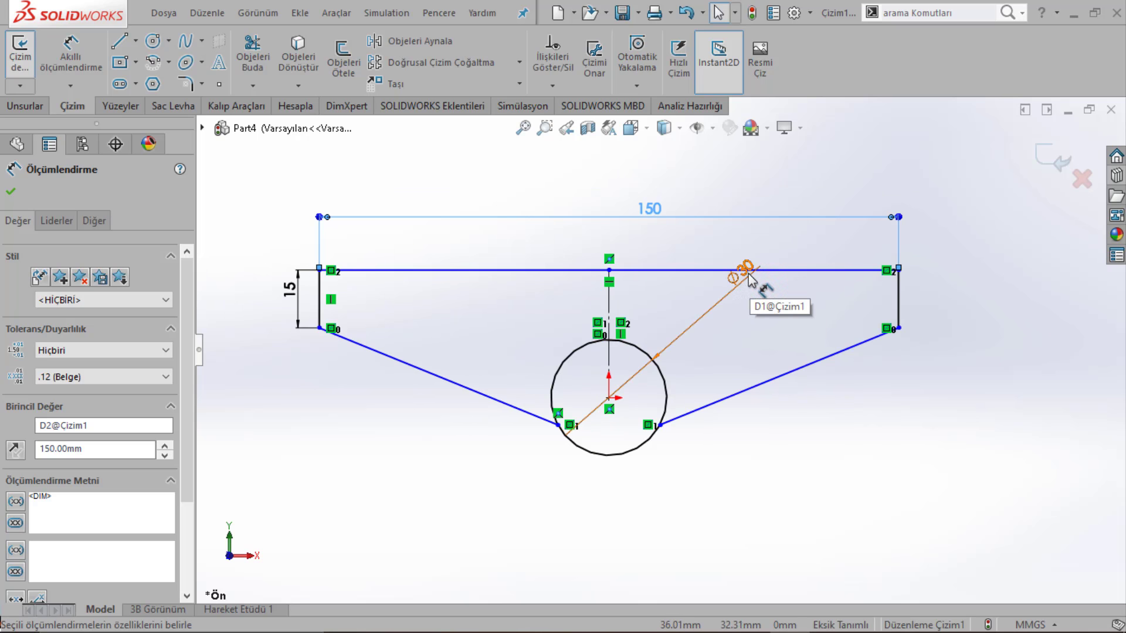
{"action": "left_click_drag", "start_coordinate": [740, 270], "coordinate": [723, 312]}
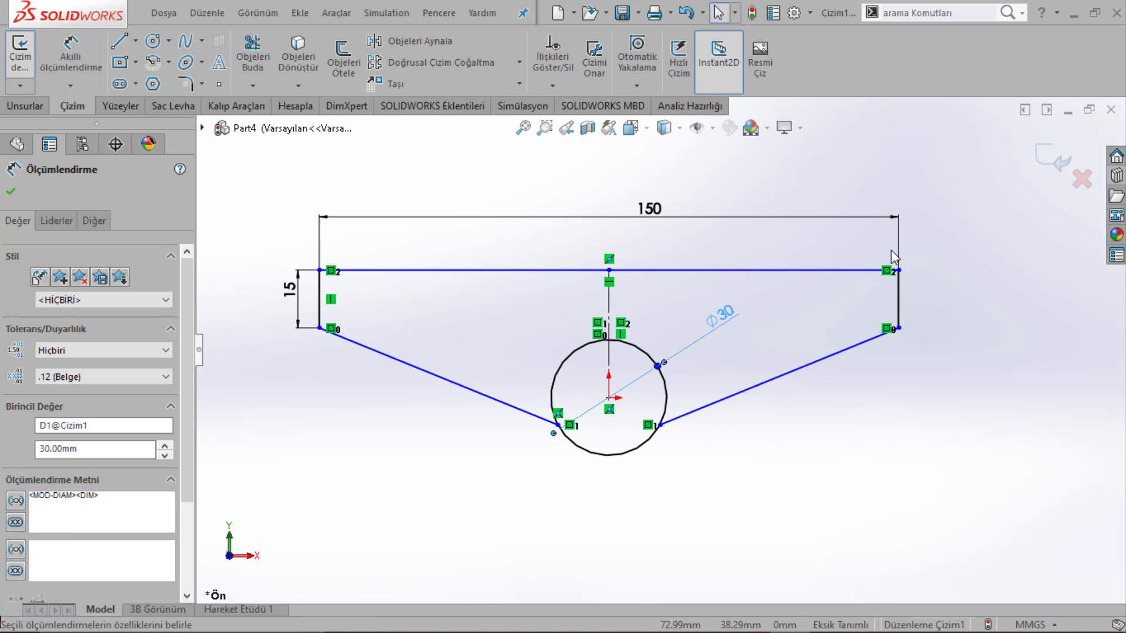
Step: Exit the sketch and extrude both sketch regions 10 mm into the notched plate
{"action": "left_click", "coordinate": [1054, 166]}
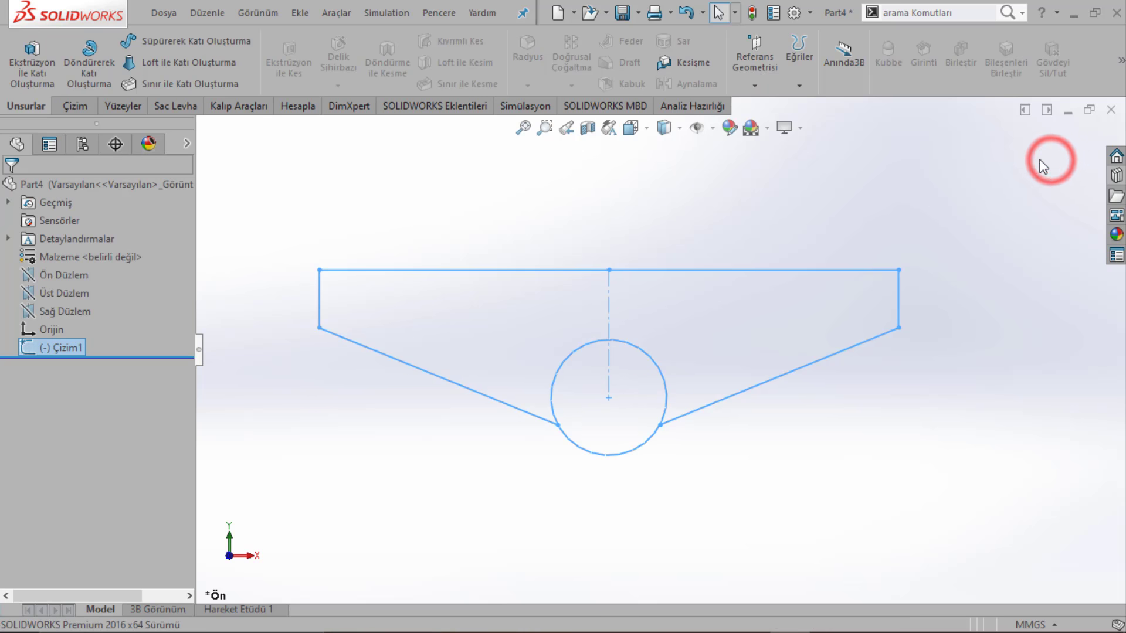
{"action": "left_click", "coordinate": [52, 65]}
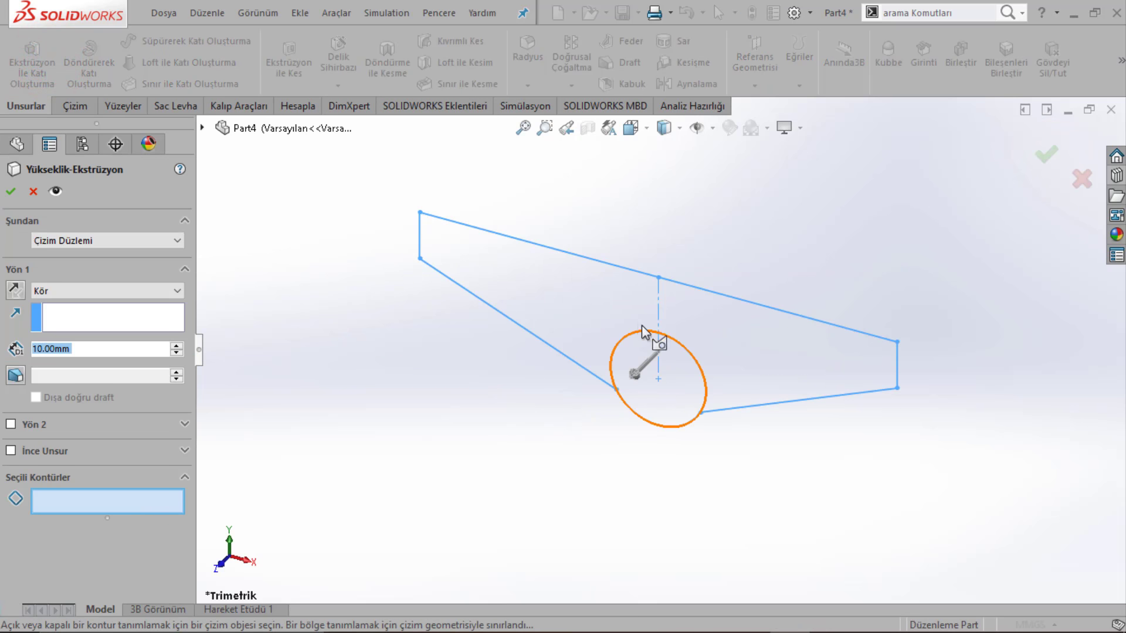
{"action": "left_click", "coordinate": [615, 312]}
{"action": "left_click", "coordinate": [726, 319]}
{"action": "mouse_move", "coordinate": [657, 358]}
{"action": "middle_mouse_down"}
{"action": "mouse_move", "coordinate": [651, 264]}
{"action": "mouse_move", "coordinate": [513, 323]}
{"action": "middle_mouse_up"}
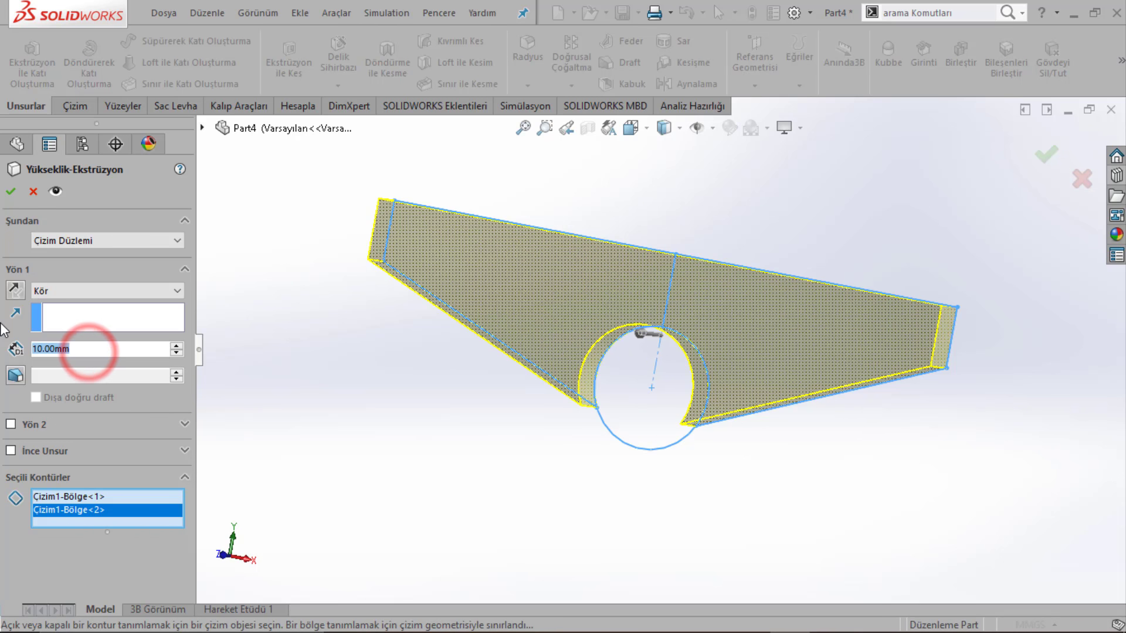
{"action": "left_click", "coordinate": [8, 194]}
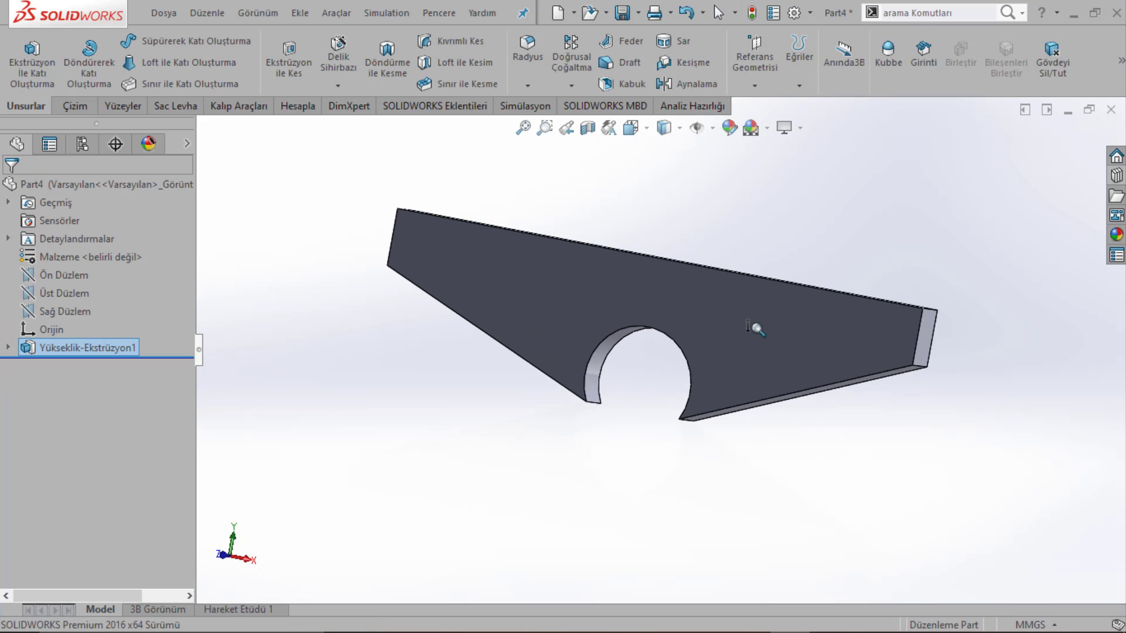
{"action": "left_click", "coordinate": [154, 12]}
Step: Save the plate part under the name 'Alt Burç Tutucu'
{"action": "left_click", "coordinate": [205, 195]}
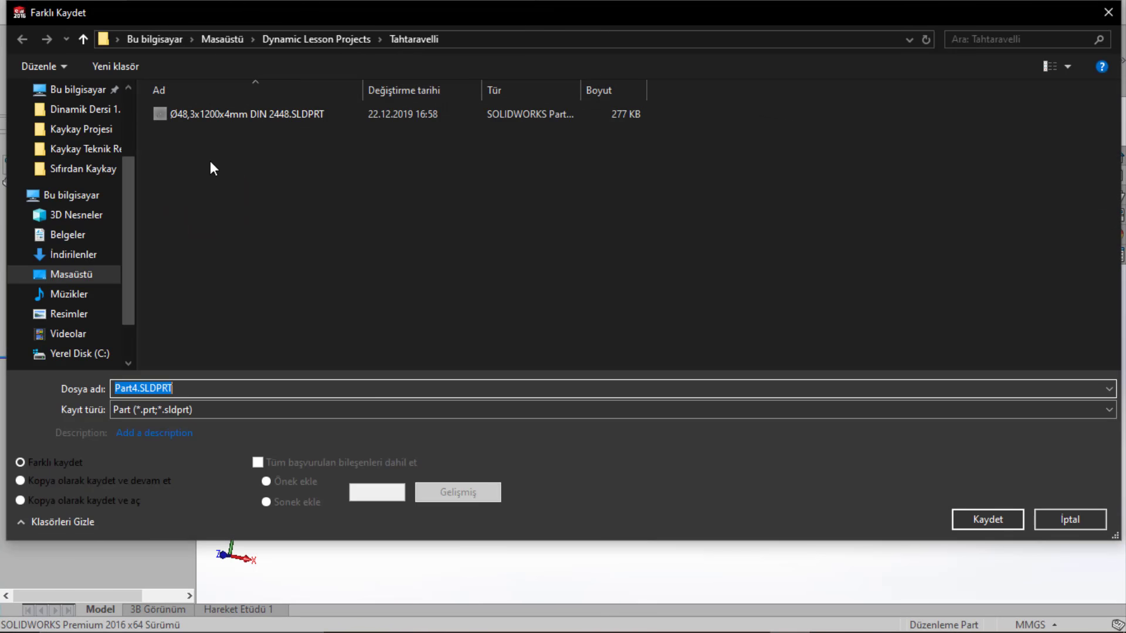
{"action": "type", "text": "A"}
{"action": "type", "text": "lt Burç P"}
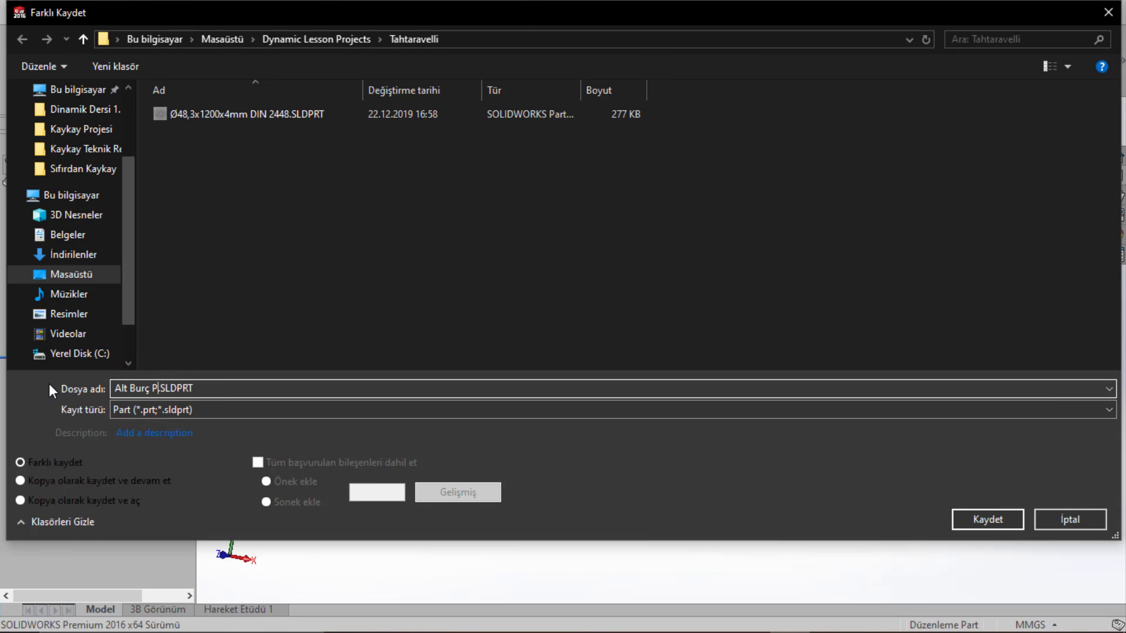
{"action": "type", "text": "laka"}
{"action": "key", "text": "BackSpace"}
{"action": "key", "text": "BackSpace"}
{"action": "key", "text": "BackSpace"}
{"action": "key", "text": "BackSpace"}
{"action": "key", "text": "BackSpace"}
{"action": "type", "text": "Tut"}
{"action": "type", "text": "ucusu"}
{"action": "key", "text": "BackSpace"}
{"action": "key", "text": "BackSpace"}
{"action": "key", "text": "BackSpace"}
{"action": "key", "text": "BackSpace"}
{"action": "key", "text": "BackSpace"}
{"action": "key", "text": "BackSpace"}
{"action": "key", "text": "BackSpace"}
{"action": "key", "text": "BackSpace"}
{"action": "type", "text": "Tutucu"}
{"action": "key", "text": "Return"}
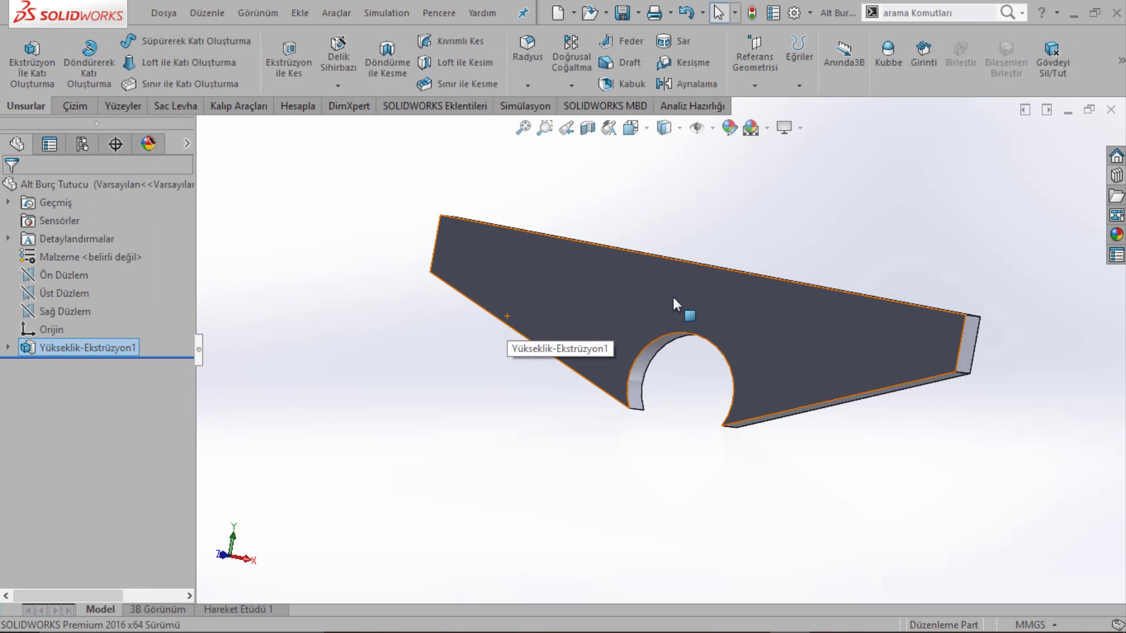
Step: Close the saved plate and start a new part sketched on the Front Plane
{"action": "left_click", "coordinate": [1110, 109]}
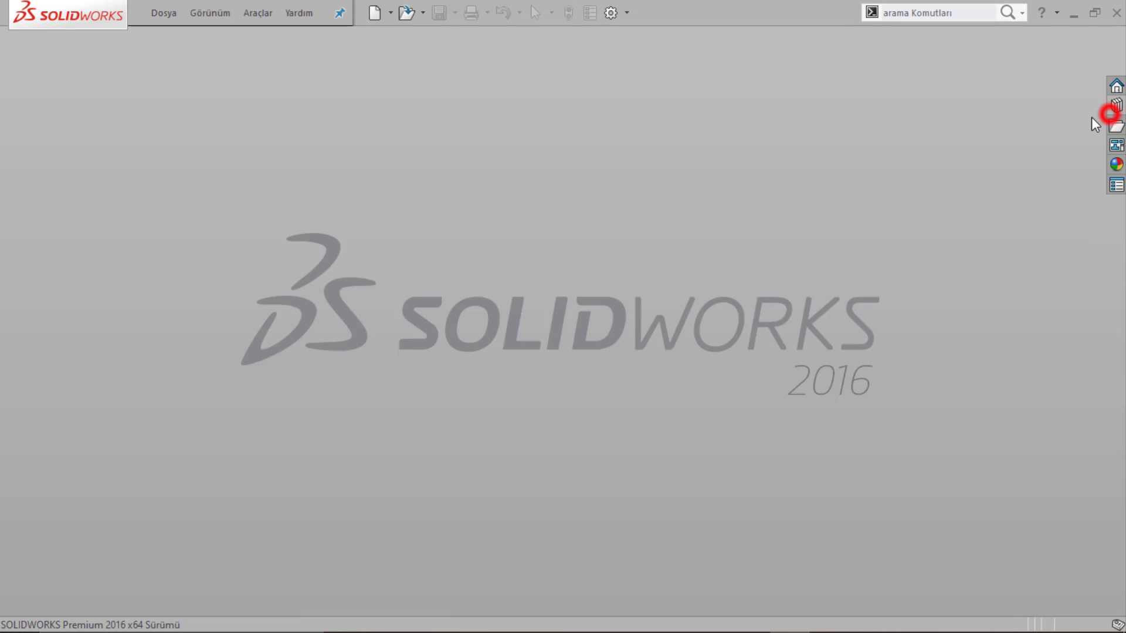
{"action": "left_click", "coordinate": [165, 13]}
{"action": "left_click", "coordinate": [170, 35]}
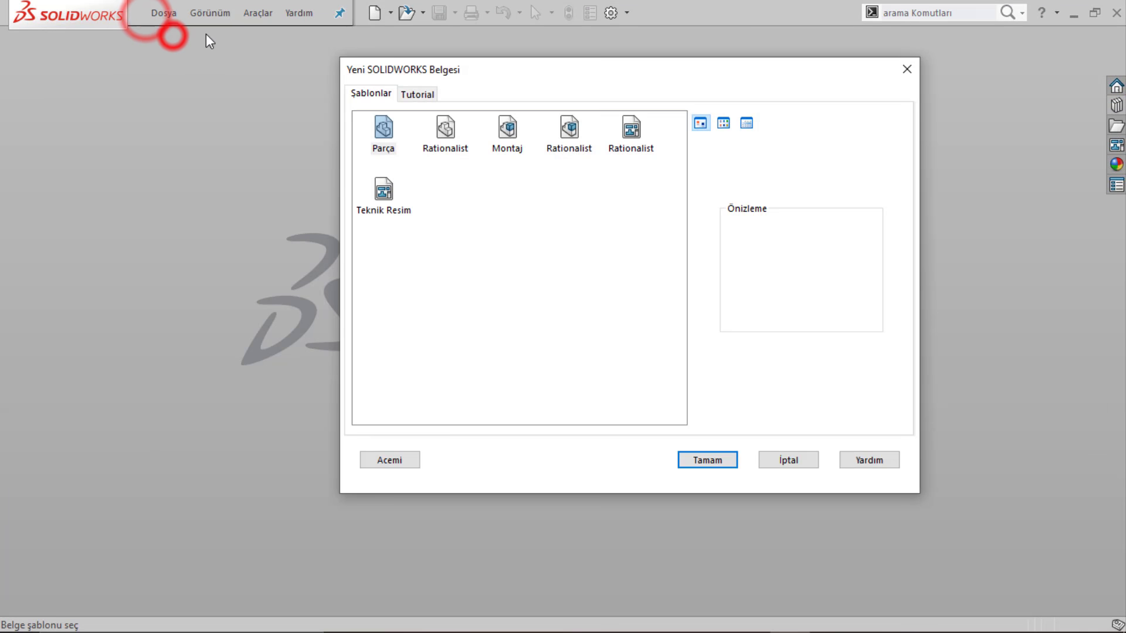
{"action": "double_click", "coordinate": [385, 136]}
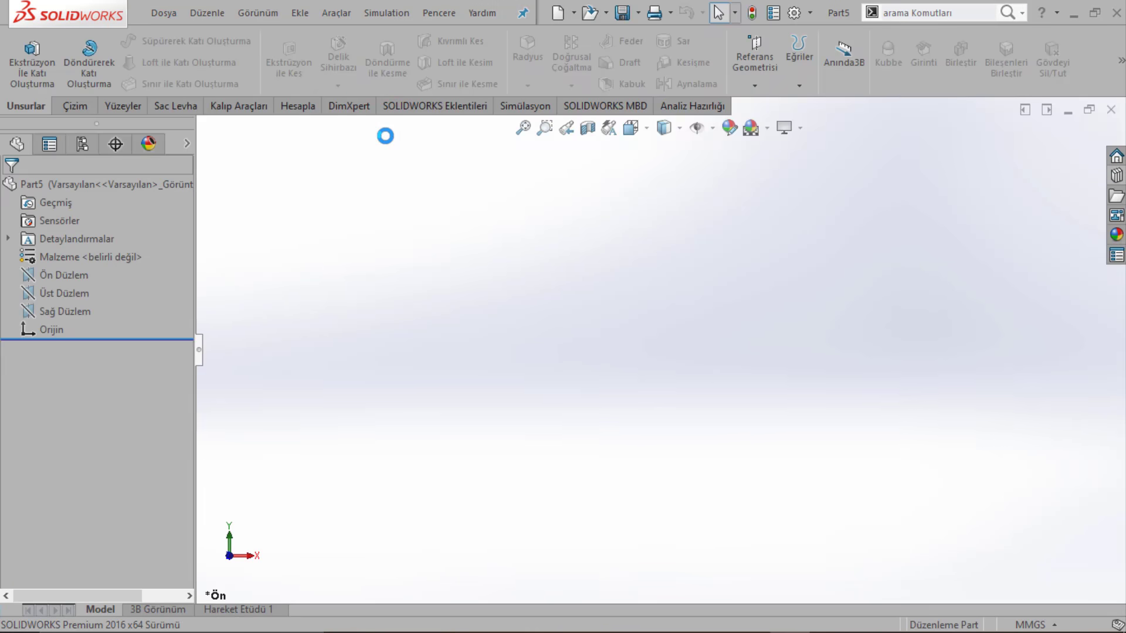
{"action": "left_click", "coordinate": [32, 52]}
{"action": "left_click", "coordinate": [585, 284]}
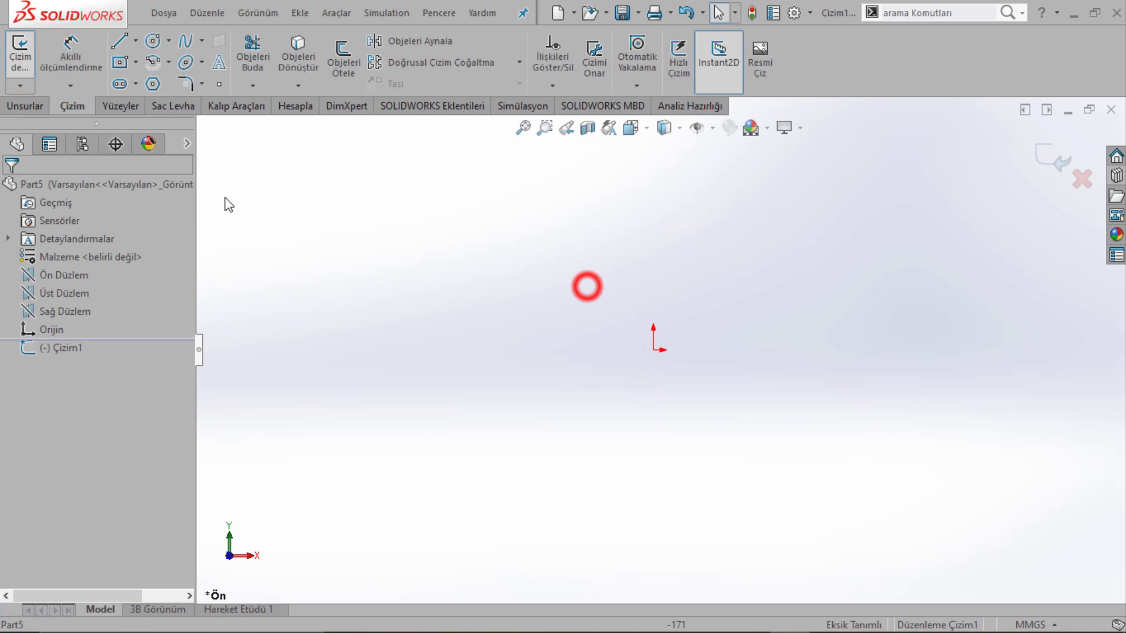
Step: Draw a circle centred on the origin and dimension it to Ø30
{"action": "left_click", "coordinate": [120, 63]}
{"action": "left_click", "coordinate": [152, 44]}
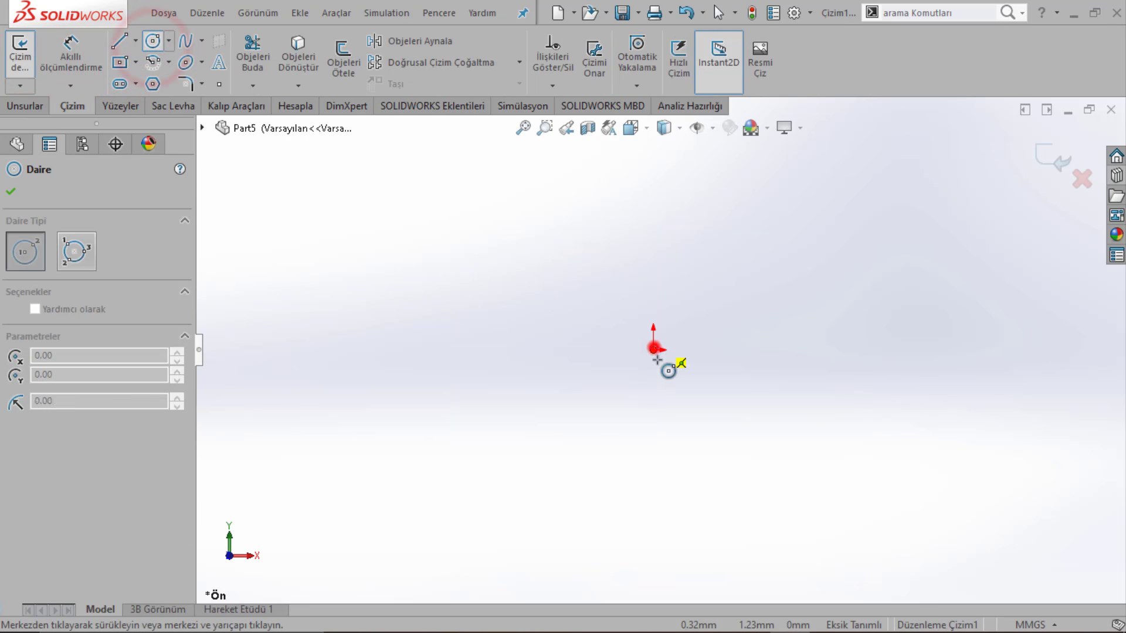
{"action": "left_click_drag", "start_coordinate": [653, 350], "coordinate": [693, 389]}
{"action": "left_click", "coordinate": [80, 59]}
{"action": "left_click", "coordinate": [694, 310]}
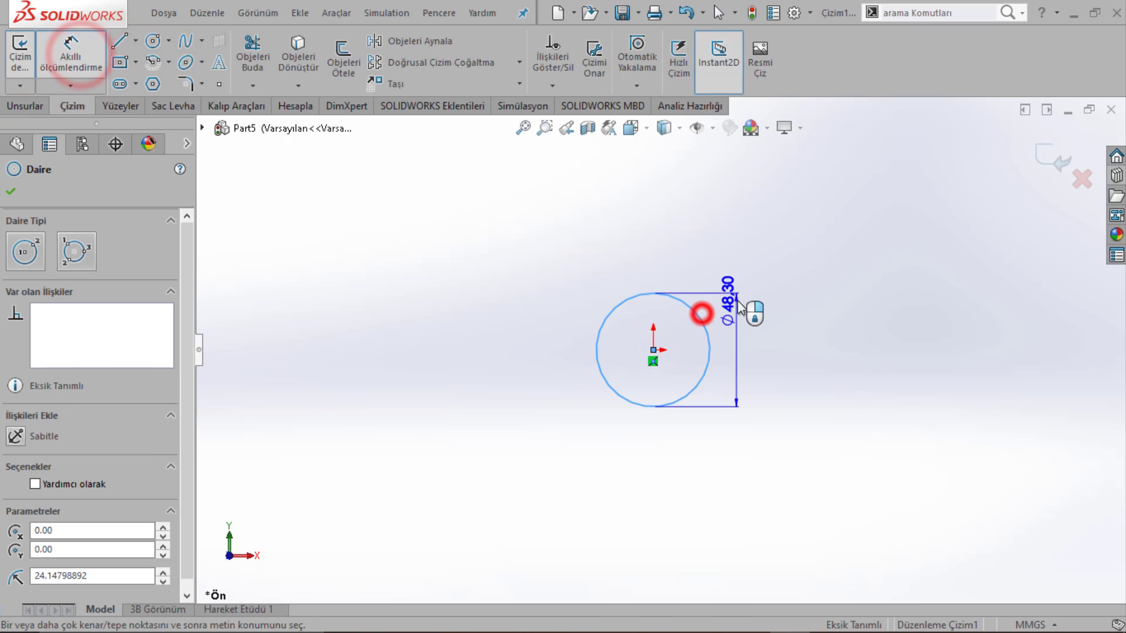
{"action": "left_click", "coordinate": [747, 258]}
{"action": "type", "text": "30"}
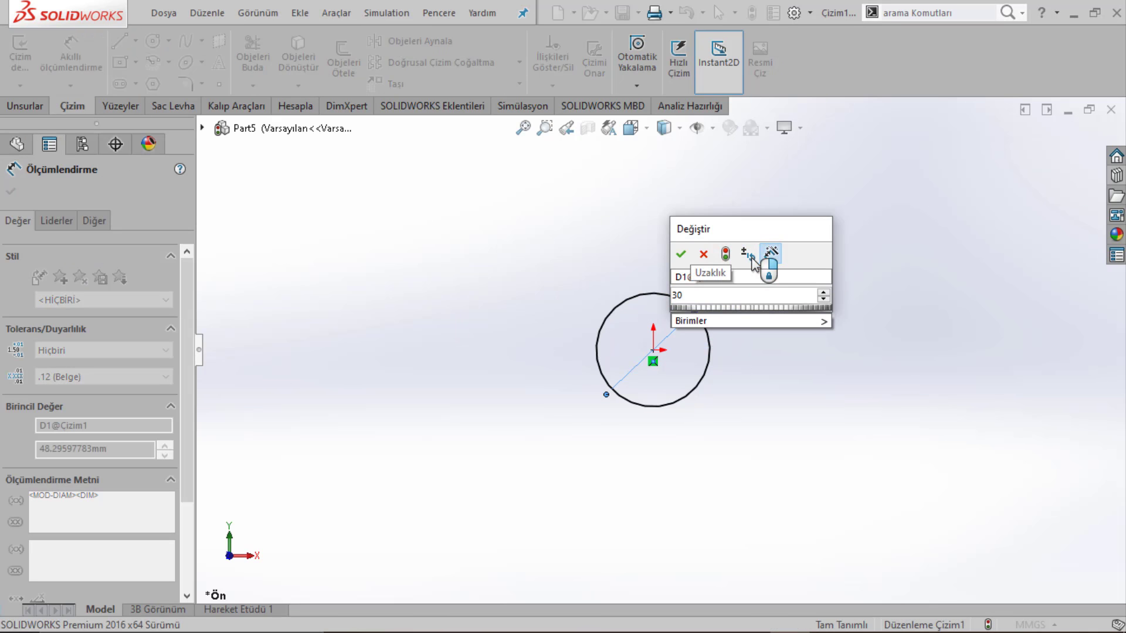
{"action": "left_click", "coordinate": [681, 254]}
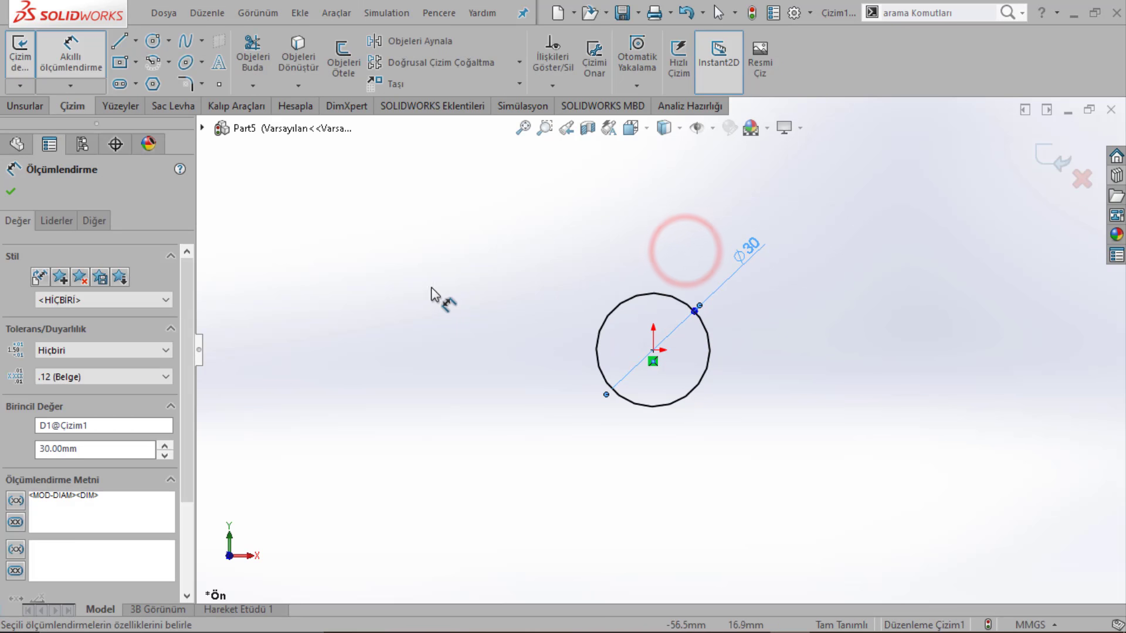
{"action": "left_click", "coordinate": [7, 198]}
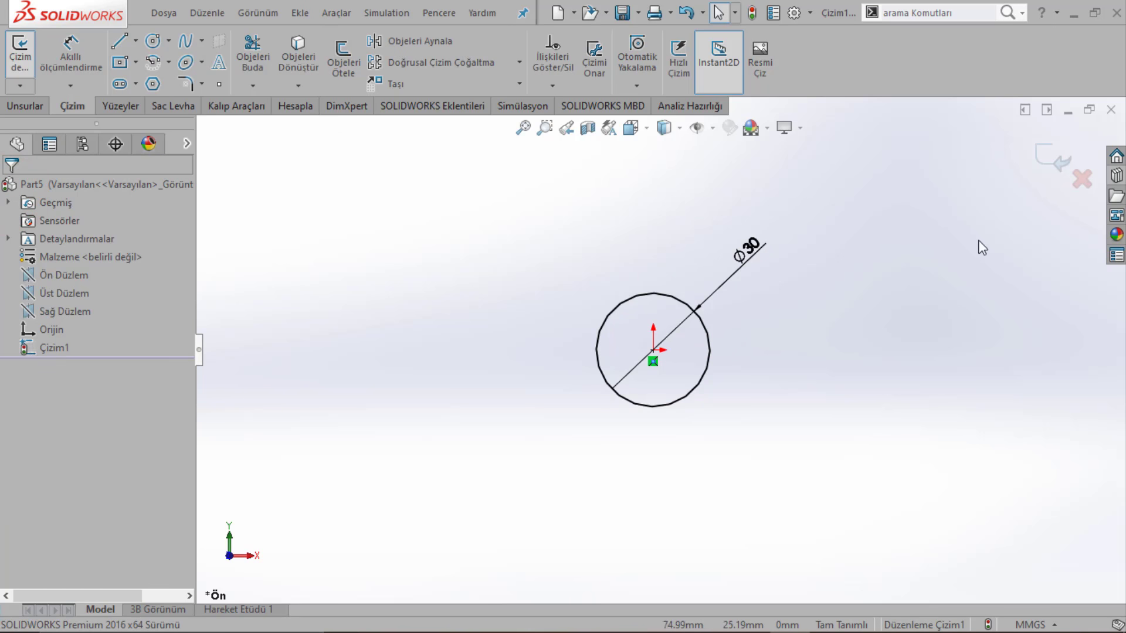
Step: Start a thin-feature extrusion of the circle with a 16 mm wall, trying both wall directions
{"action": "left_click", "coordinate": [25, 105]}
{"action": "left_click", "coordinate": [32, 55]}
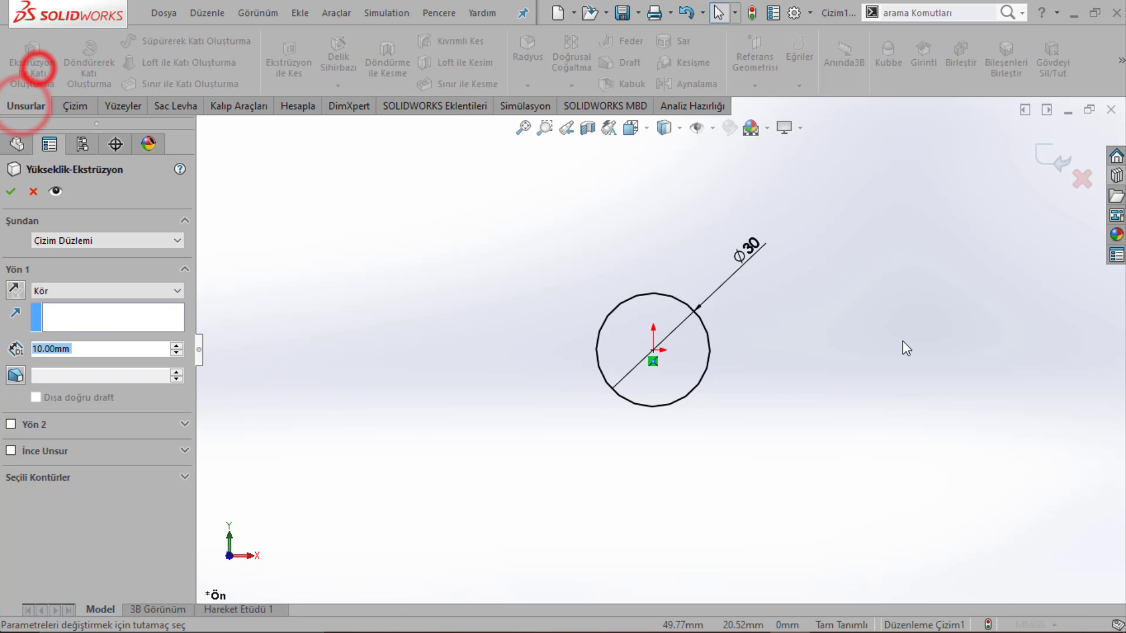
{"action": "left_click", "coordinate": [10, 450]}
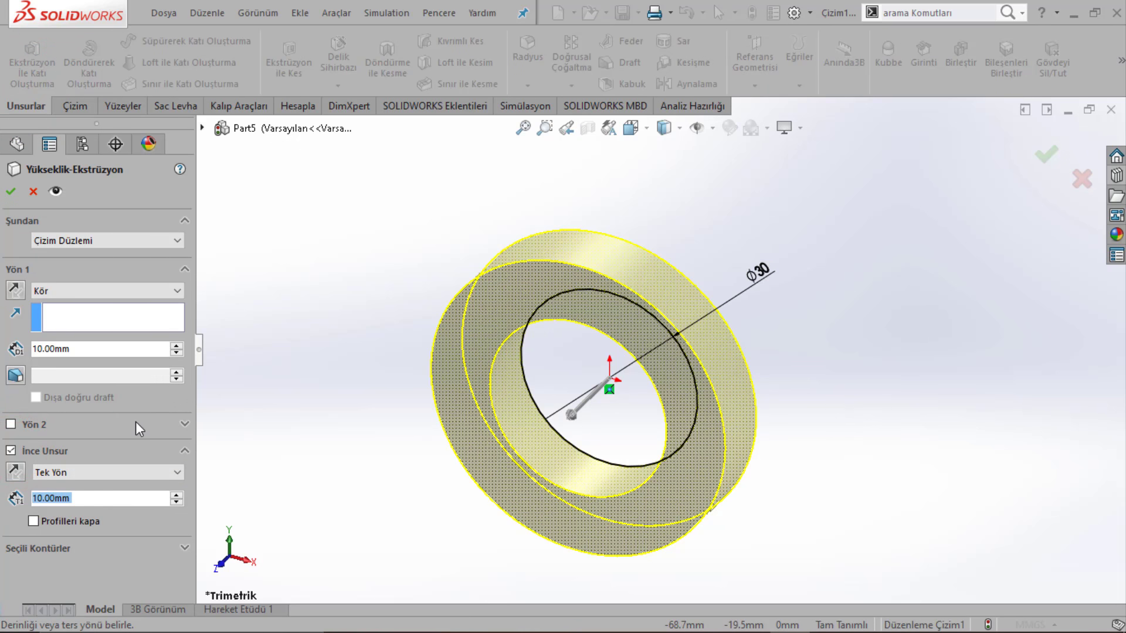
{"action": "type", "text": "20"}
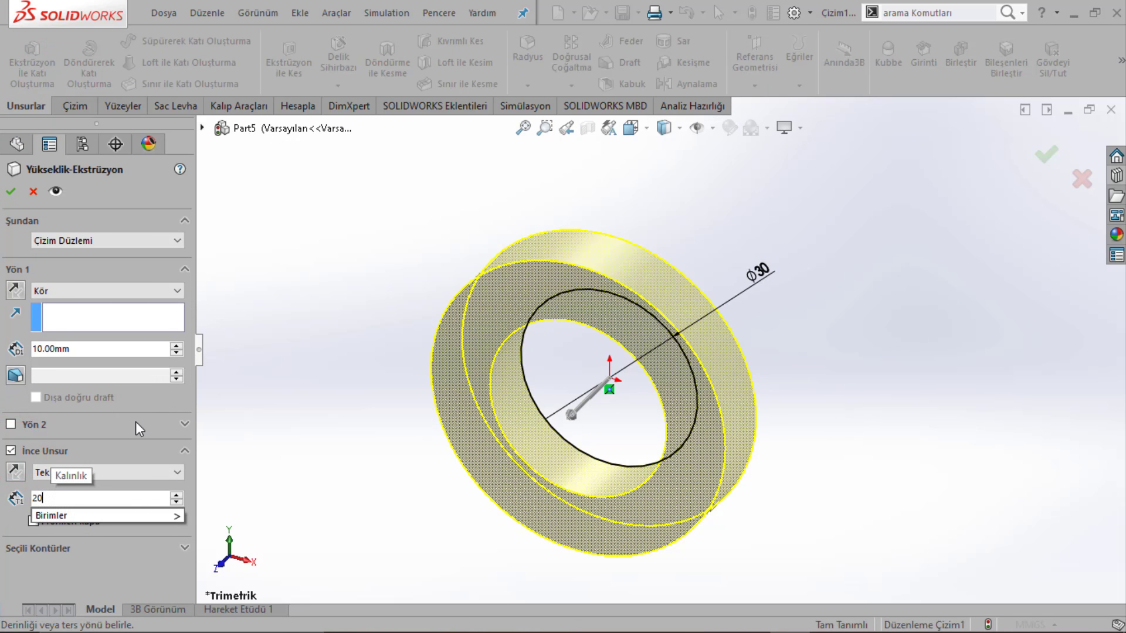
{"action": "key", "text": "BackSpace"}
{"action": "key", "text": "BackSpace"}
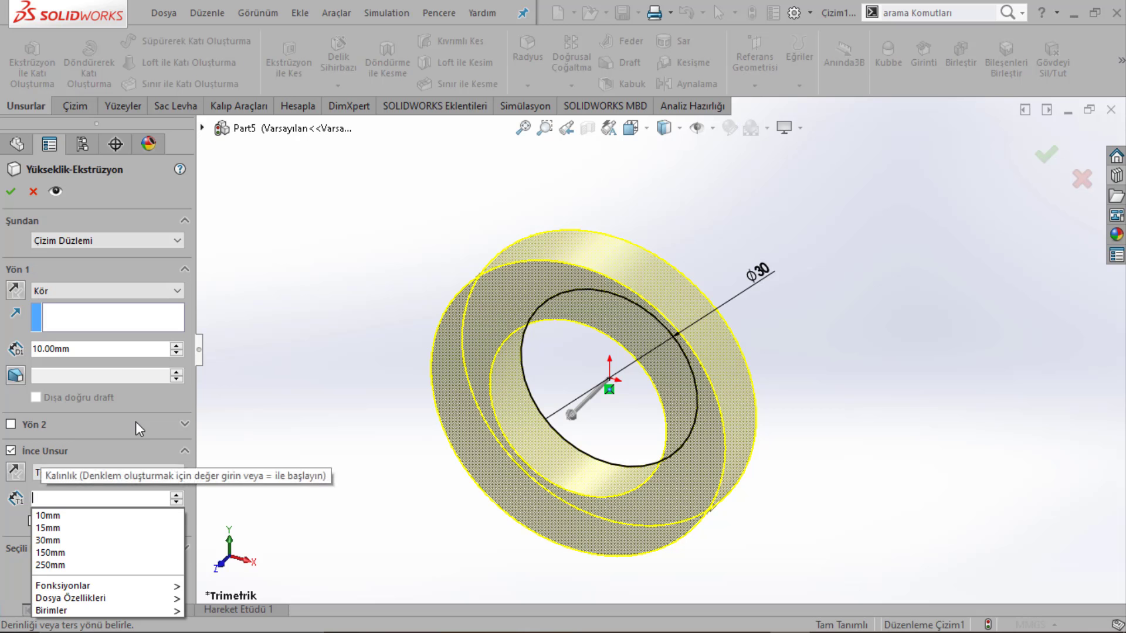
{"action": "type", "text": "16"}
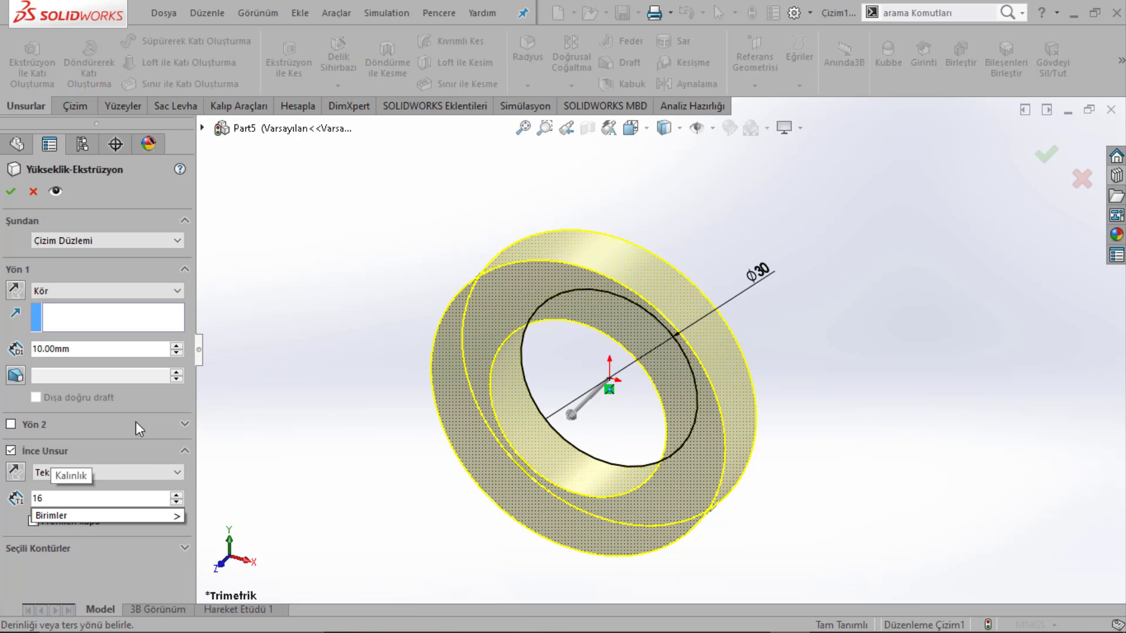
{"action": "key", "text": "Return"}
{"action": "left_click", "coordinate": [15, 471]}
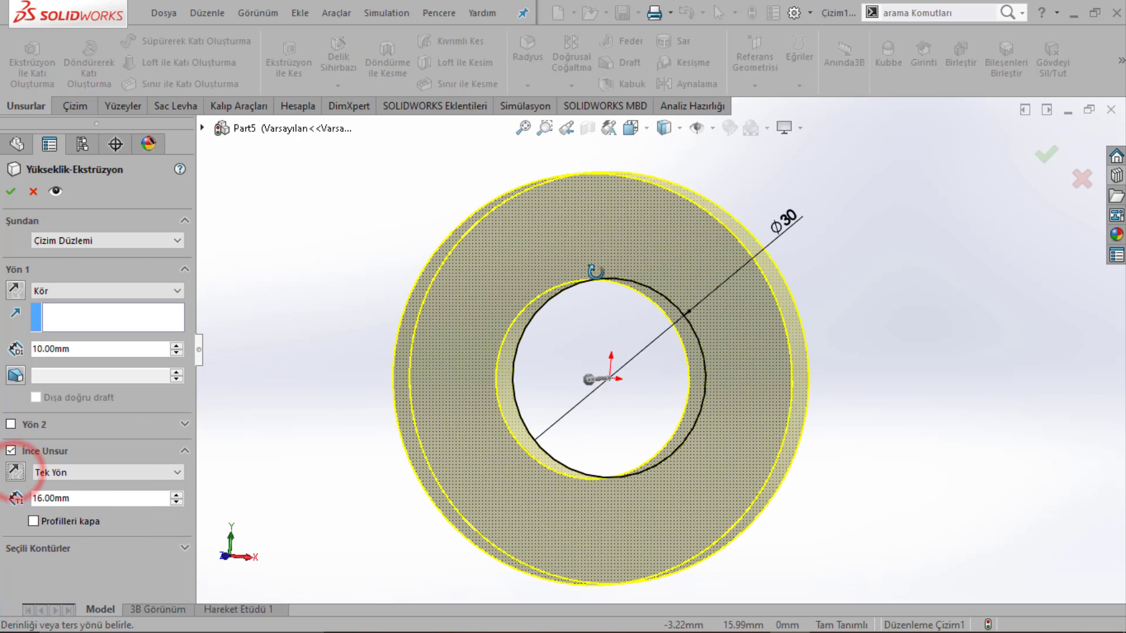
{"action": "left_click", "coordinate": [14, 471]}
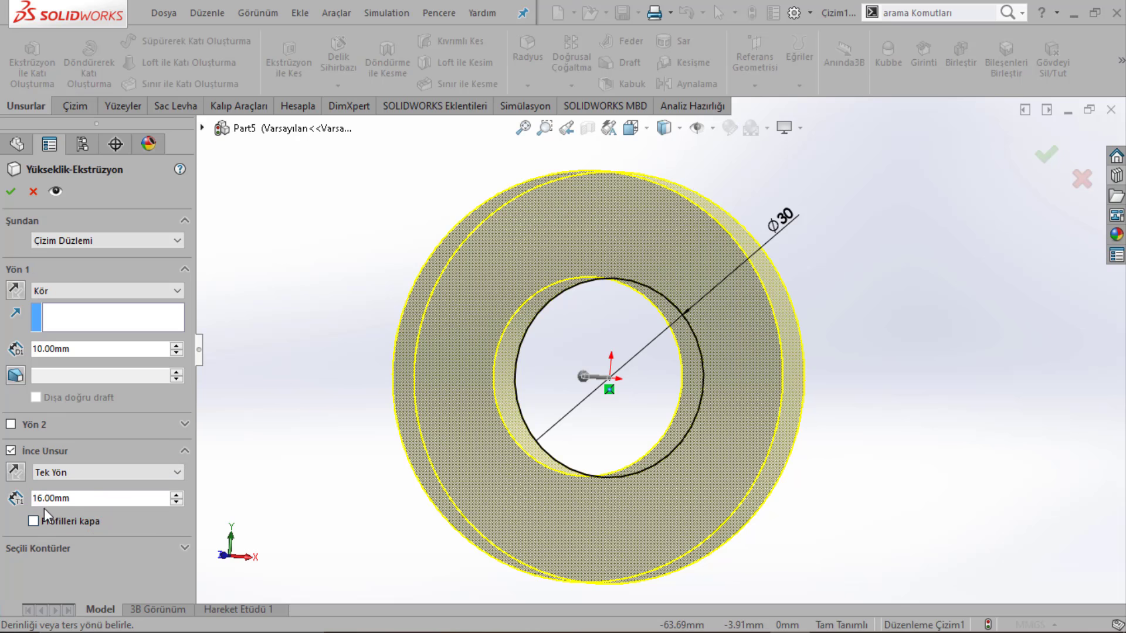
Step: Re-enable the thin feature and set an 80 mm depth with a 5 mm wall
{"action": "left_click", "coordinate": [11, 451]}
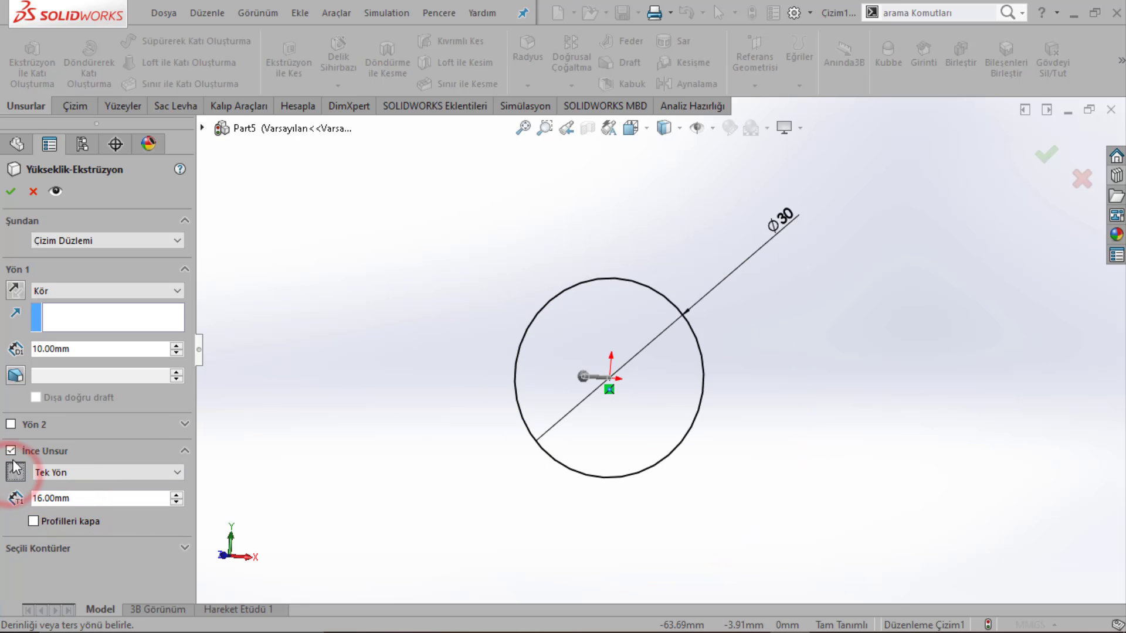
{"action": "left_click", "coordinate": [18, 476]}
{"action": "left_click", "coordinate": [11, 450]}
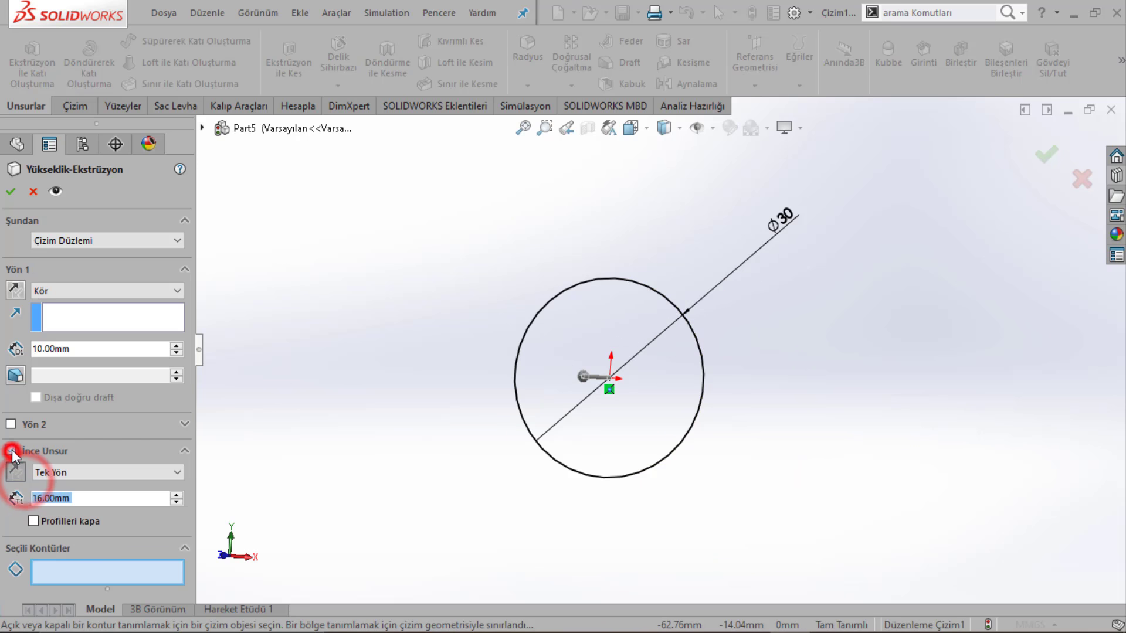
{"action": "type", "text": "120"}
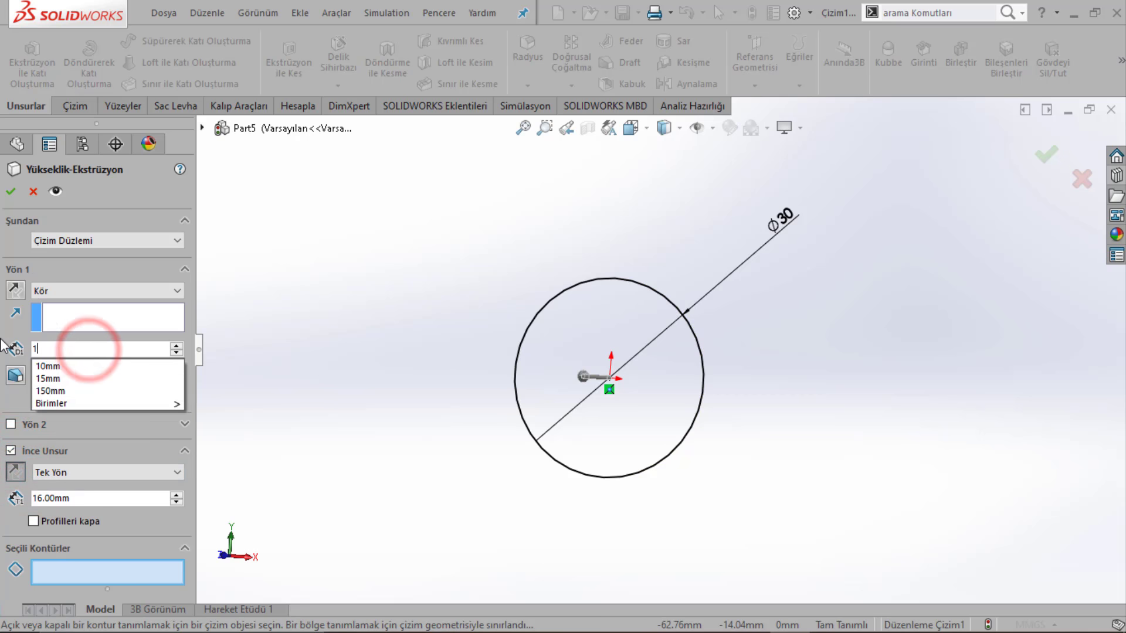
{"action": "key", "text": "BackSpace"}
{"action": "key", "text": "BackSpace"}
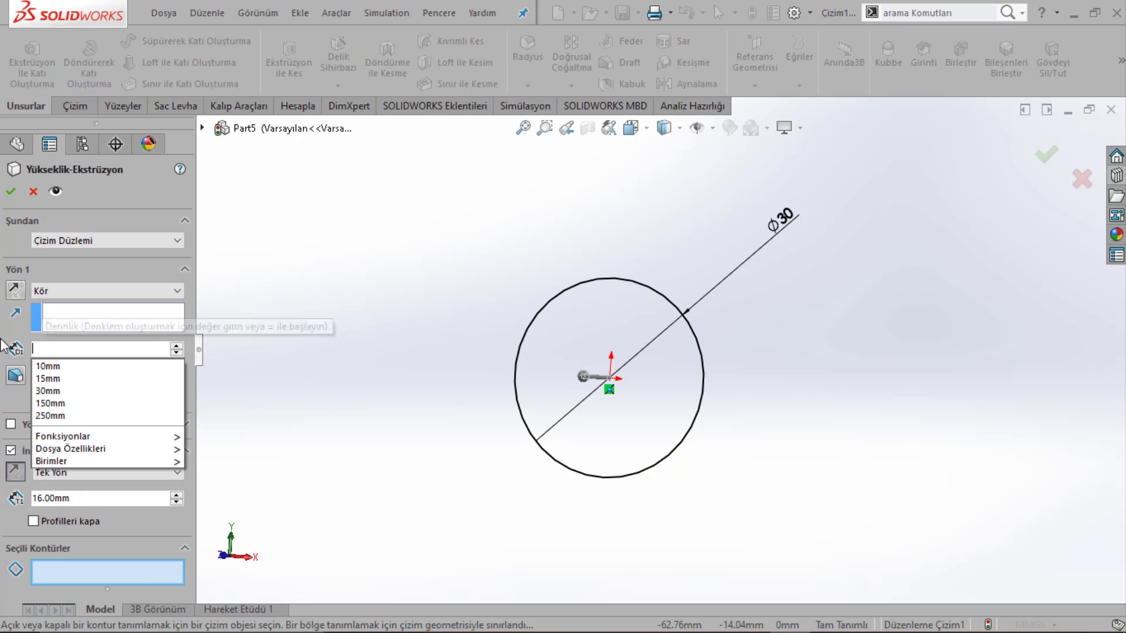
{"action": "type", "text": "100"}
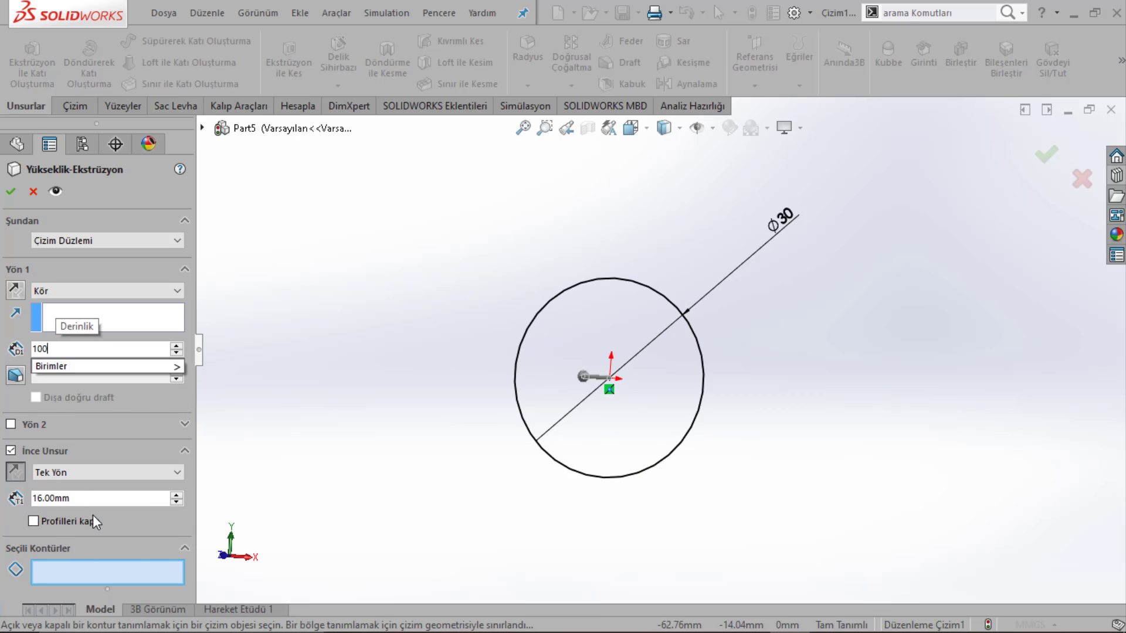
{"action": "left_click", "coordinate": [75, 498]}
{"action": "left_click", "coordinate": [87, 355]}
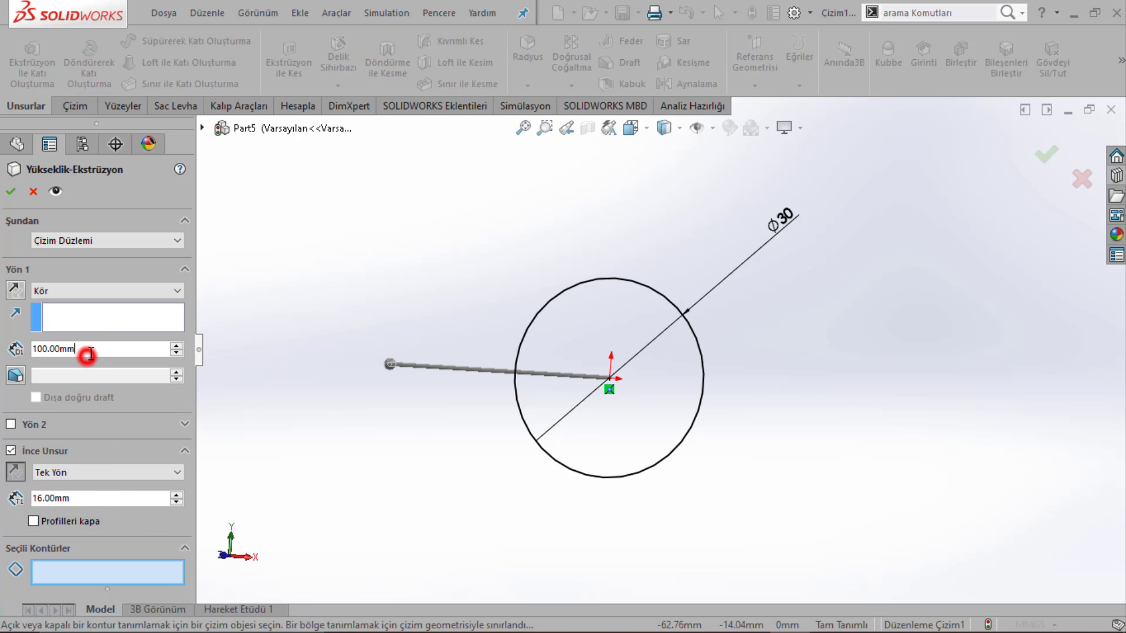
{"action": "double_click", "coordinate": [87, 355]}
{"action": "type", "text": "80"}
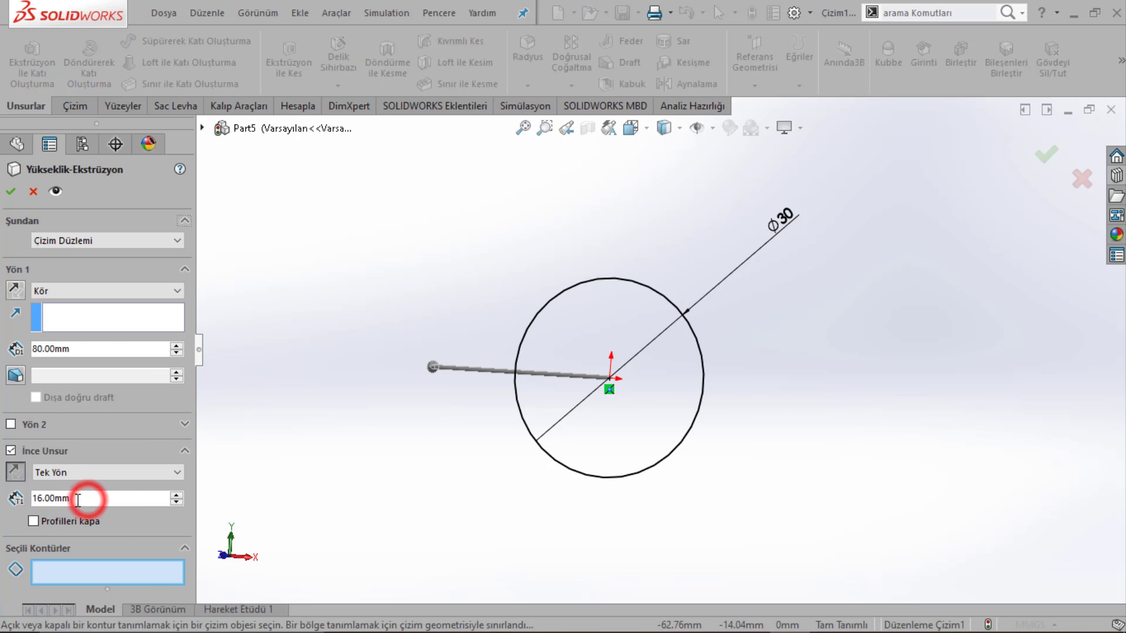
{"action": "double_click", "coordinate": [77, 499]}
{"action": "type", "text": "5"}
{"action": "key", "text": "Return"}
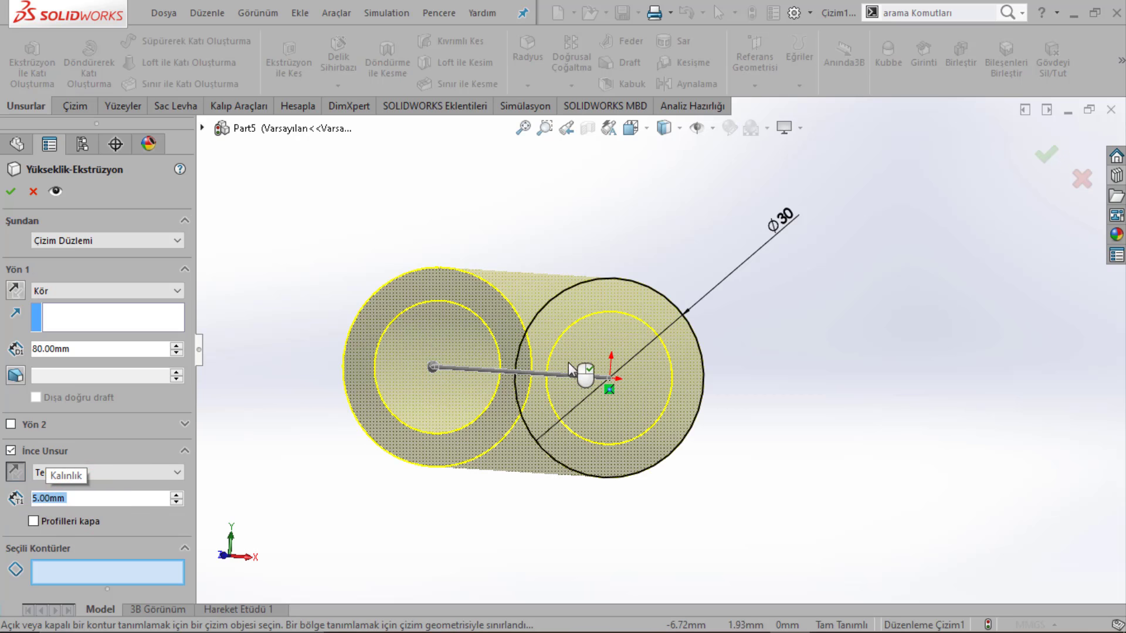
Step: Change the wall thickness to 10 mm, then cancel the thin-walled extrusion
{"action": "scroll", "coordinate": [569, 369], "scroll_direction": "up", "scroll_amount": 3}
{"action": "scroll", "coordinate": [569, 370], "scroll_direction": "down", "scroll_amount": 3}
{"action": "scroll", "coordinate": [573, 422], "scroll_direction": "up", "scroll_amount": 3}
{"action": "scroll", "coordinate": [573, 422], "scroll_direction": "down", "scroll_amount": 2}
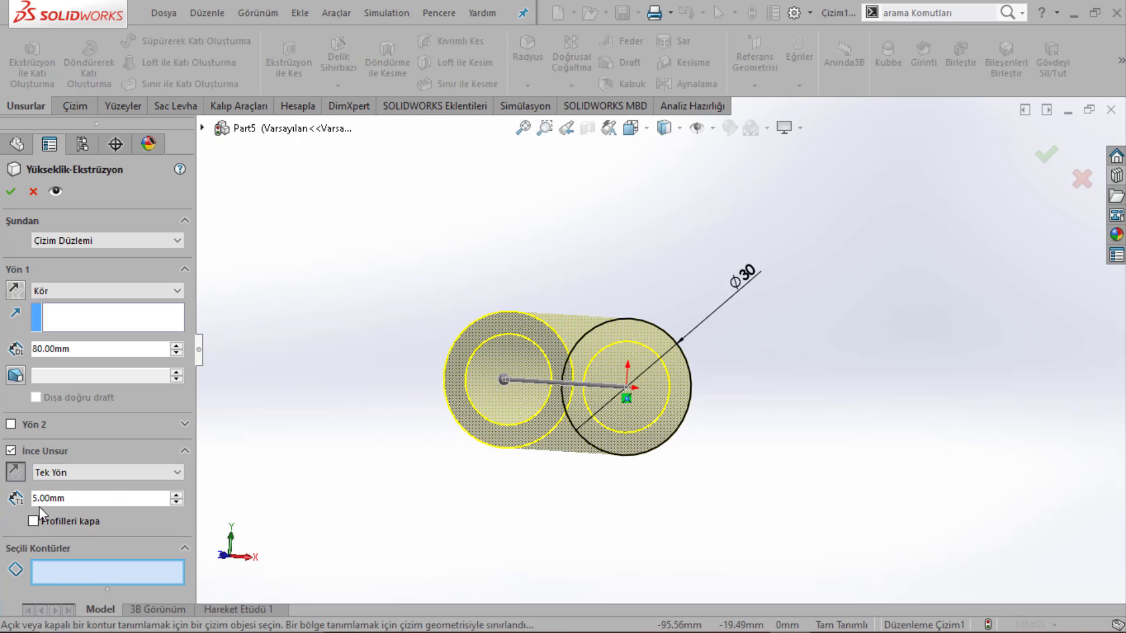
{"action": "double_click", "coordinate": [87, 499]}
{"action": "type", "text": "10"}
{"action": "key", "text": "Return"}
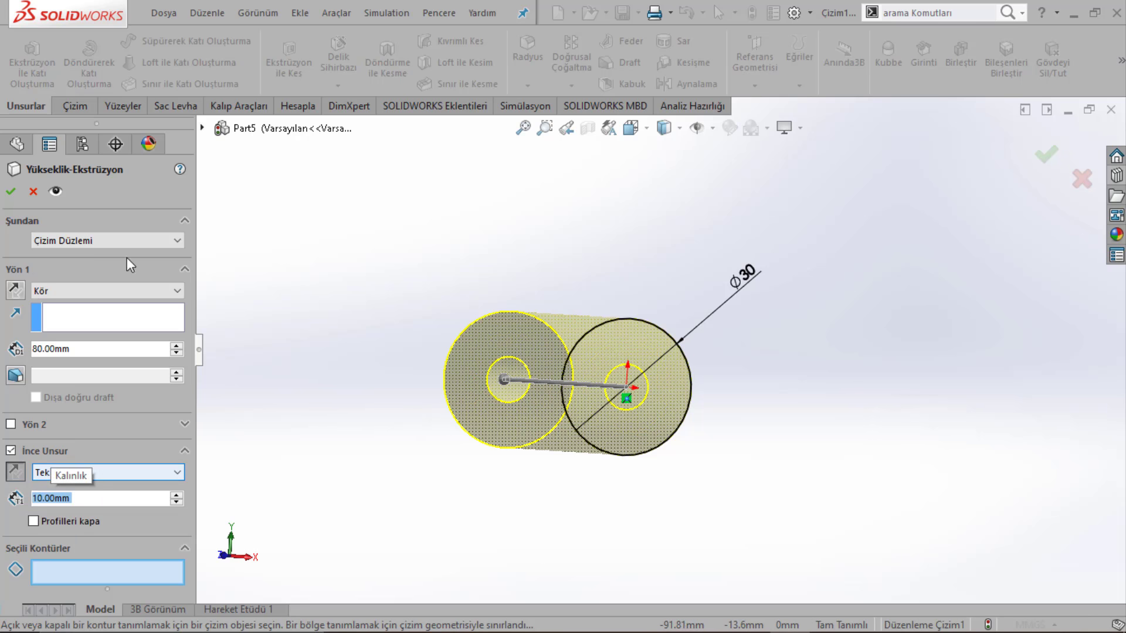
{"action": "left_click", "coordinate": [33, 191]}
Step: Add a concentric inner circle at the origin dimensioned to Ø16
{"action": "left_click", "coordinate": [78, 106]}
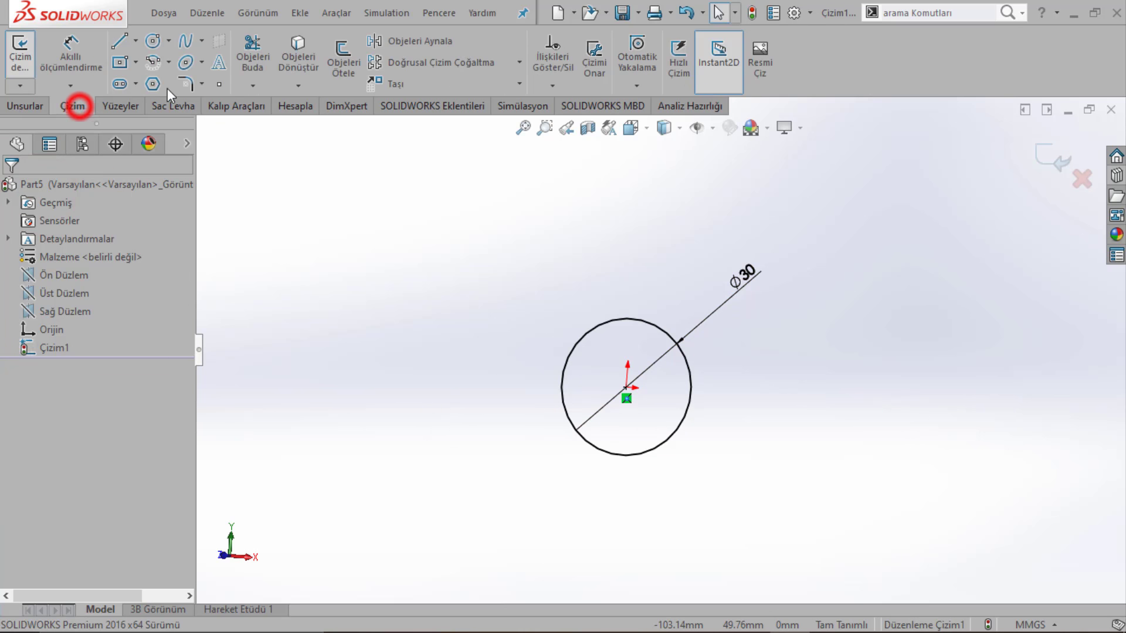
{"action": "left_click", "coordinate": [153, 40]}
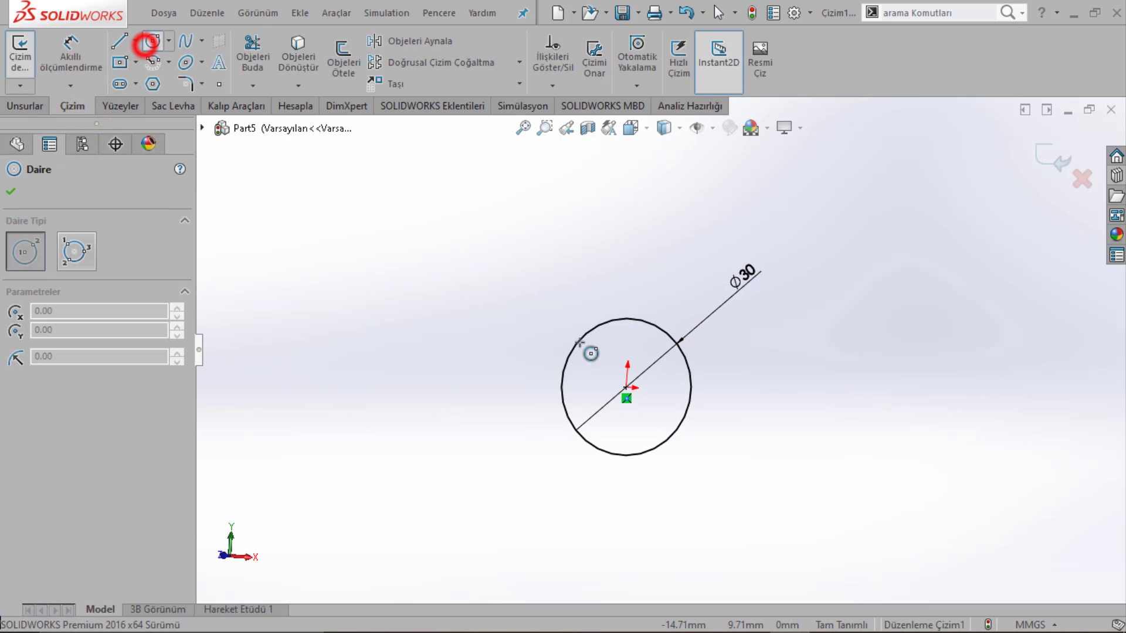
{"action": "left_click", "coordinate": [627, 387]}
{"action": "left_click", "coordinate": [629, 438]}
{"action": "left_click", "coordinate": [71, 42]}
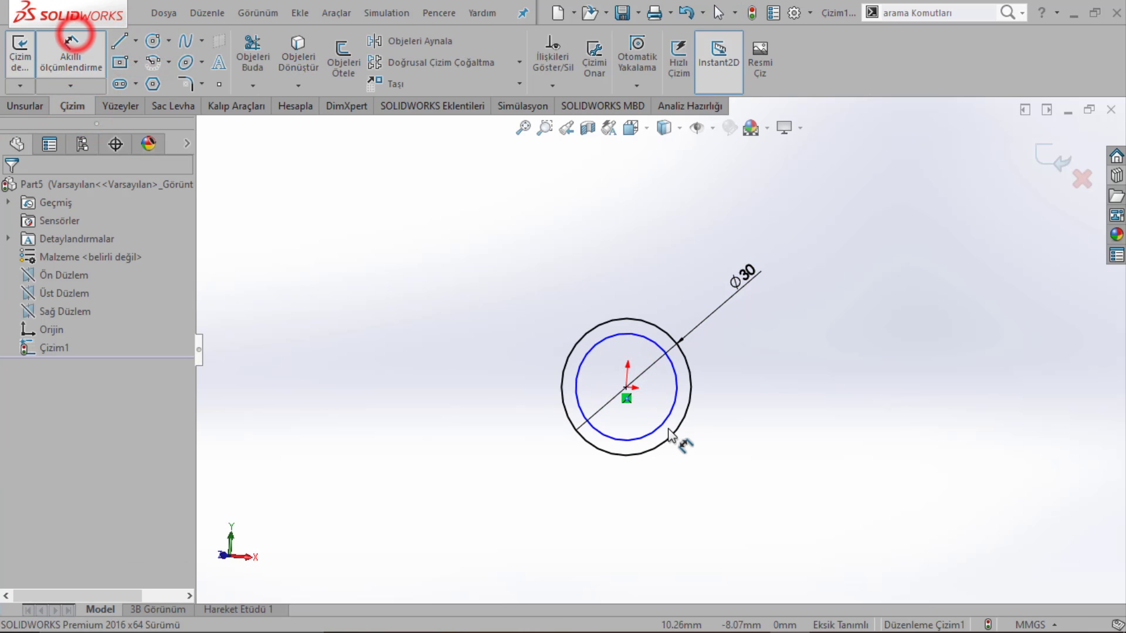
{"action": "left_click", "coordinate": [669, 434]}
{"action": "left_click", "coordinate": [774, 359]}
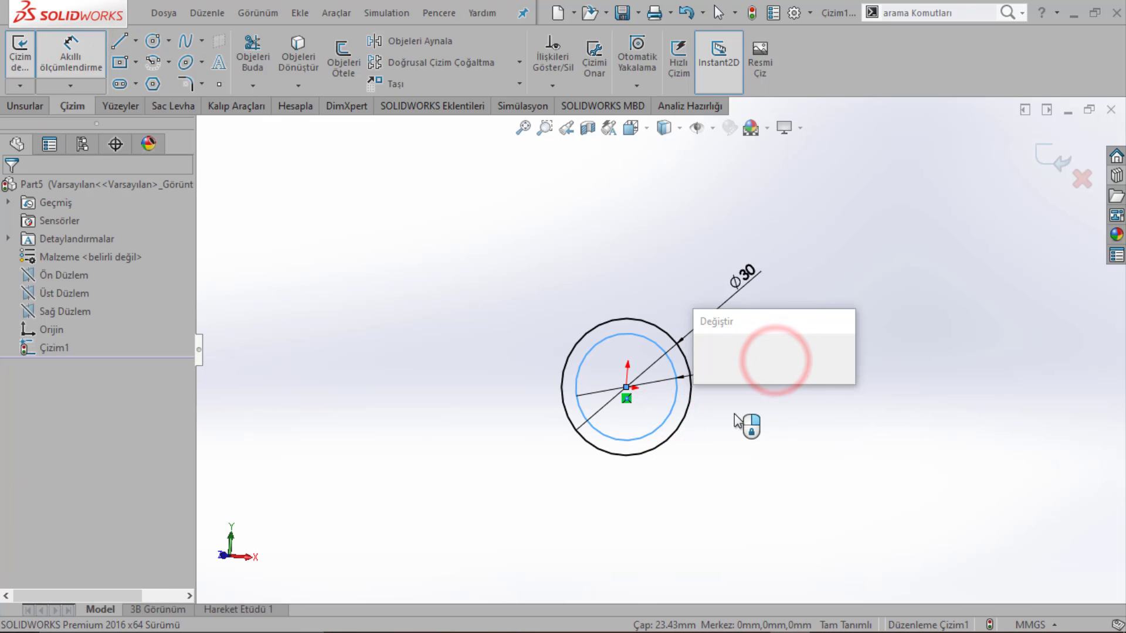
{"action": "type", "text": "16"}
{"action": "left_click", "coordinate": [581, 396]}
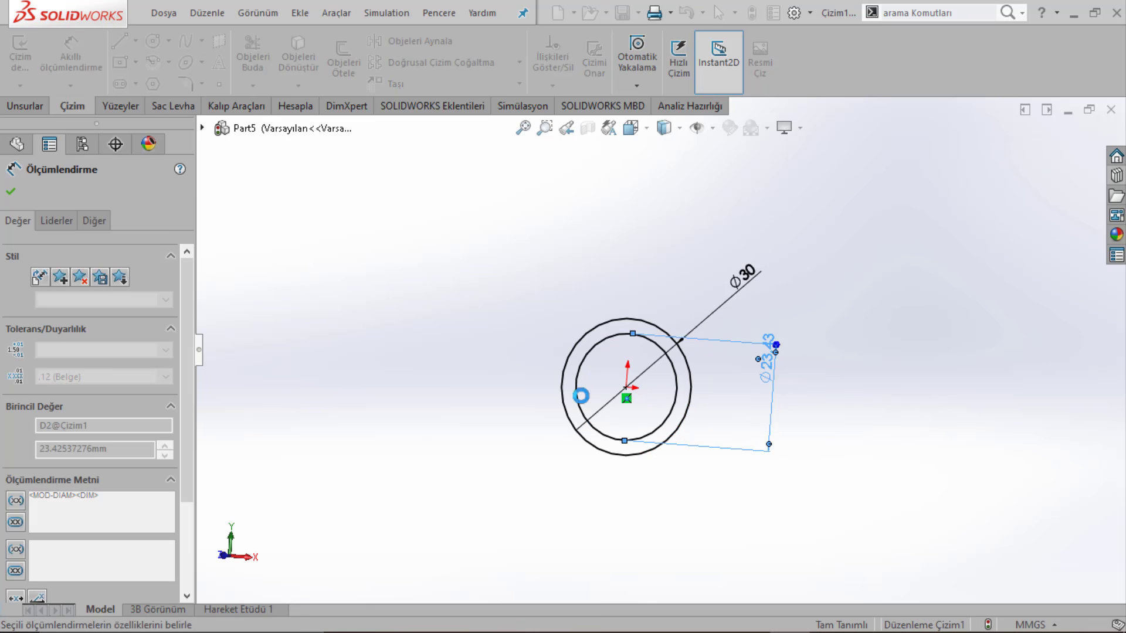
{"action": "left_click", "coordinate": [769, 372]}
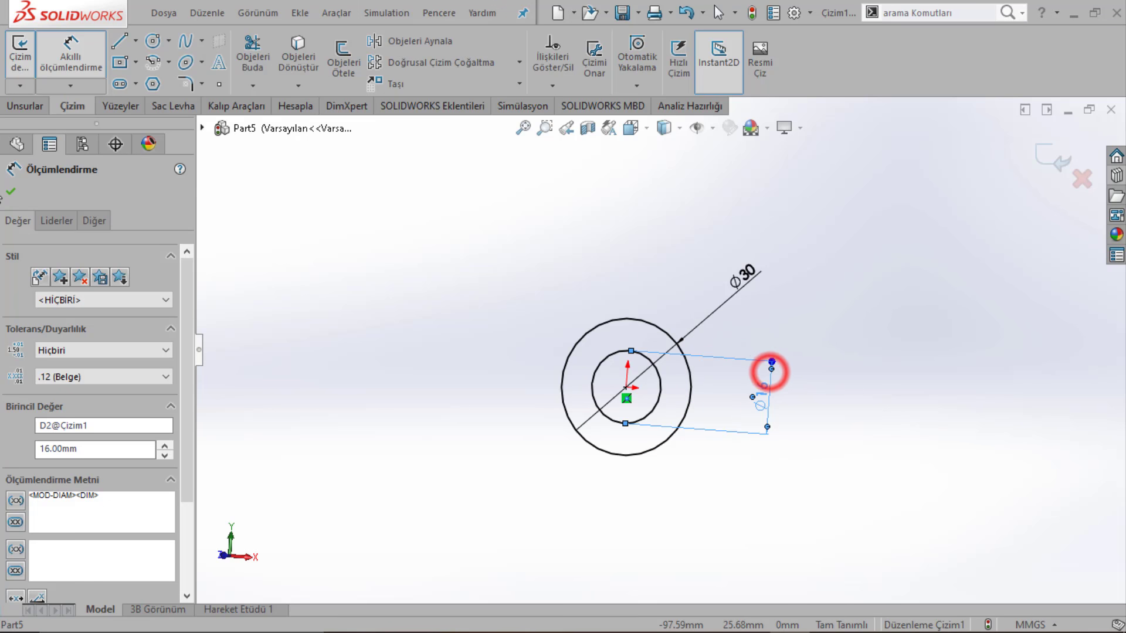
{"action": "left_click", "coordinate": [468, 245]}
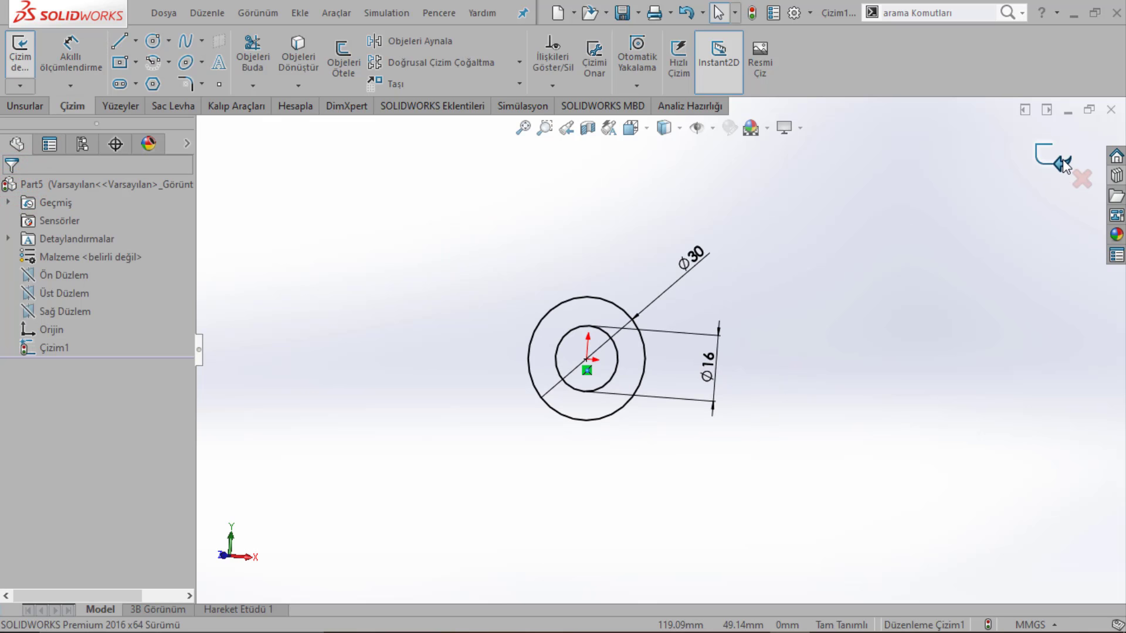
Step: Extrude the ring sketch 80 mm into a tube and view it at an angle
{"action": "left_click", "coordinate": [25, 106]}
{"action": "left_click", "coordinate": [32, 61]}
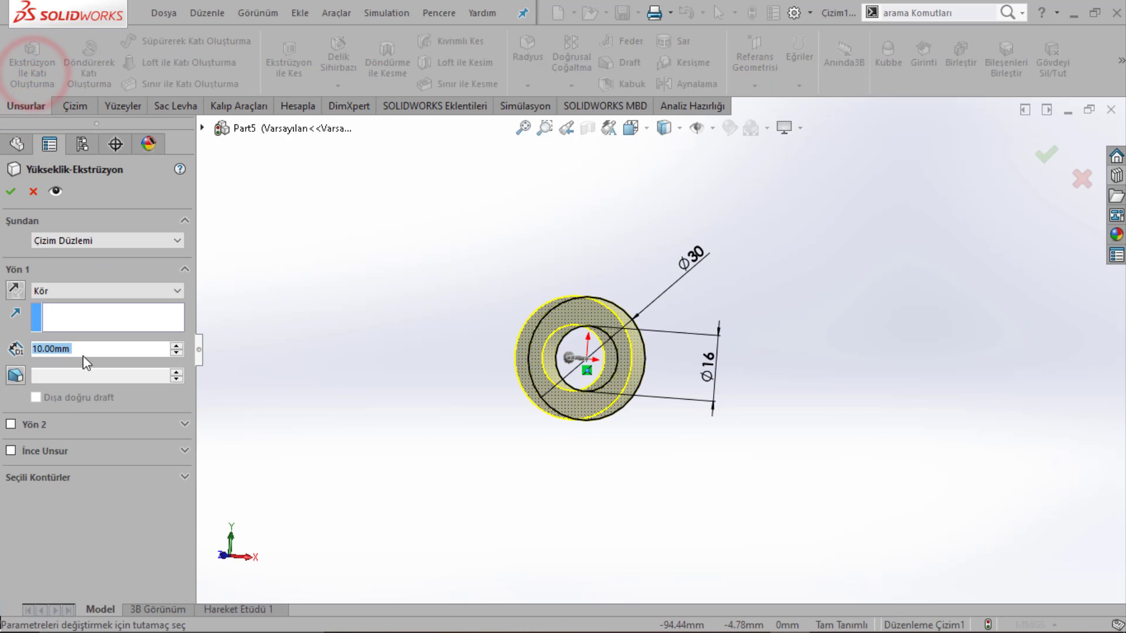
{"action": "type", "text": "1"}
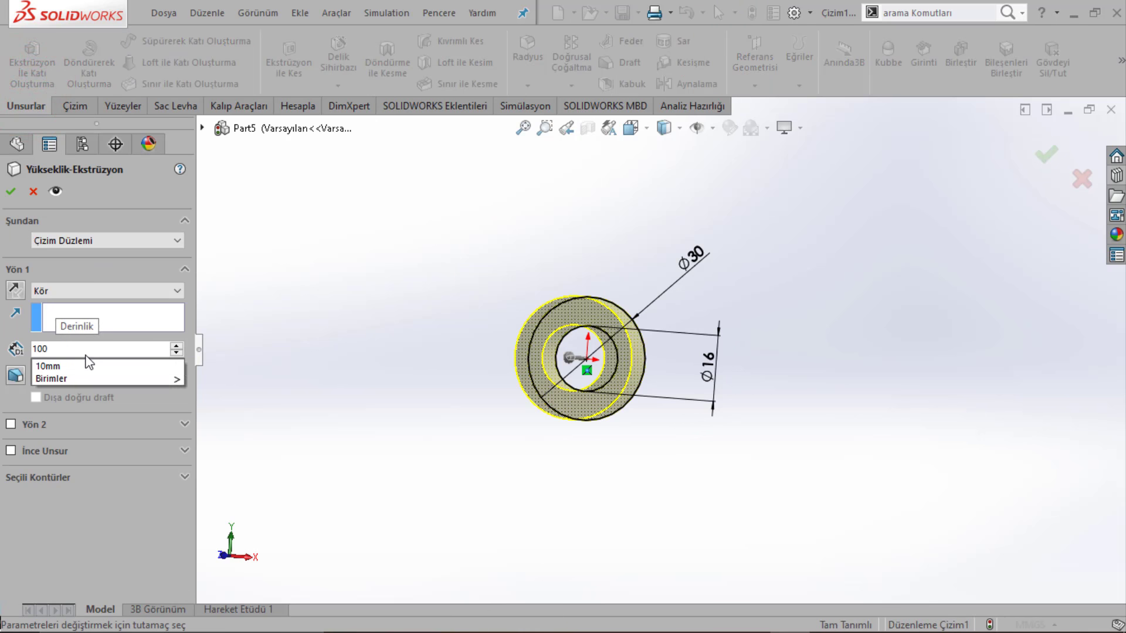
{"action": "key", "text": "BackSpace"}
{"action": "type", "text": "80"}
{"action": "key", "text": "Return"}
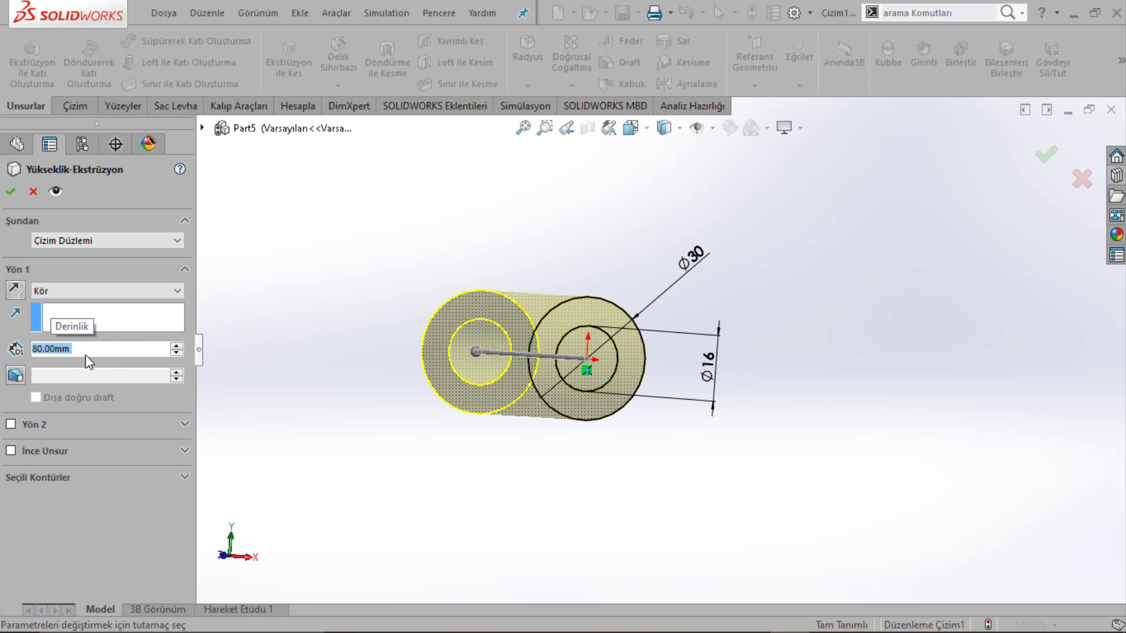
{"action": "left_click", "coordinate": [12, 191]}
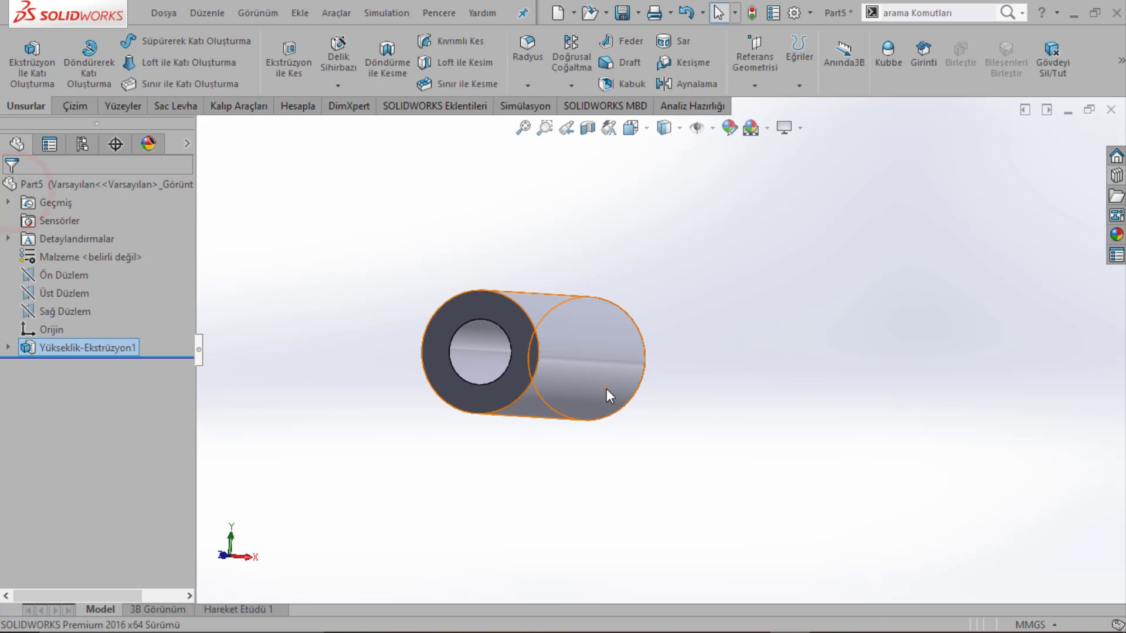
{"action": "mouse_move", "coordinate": [572, 396]}
{"action": "middle_mouse_down"}
{"action": "mouse_move", "coordinate": [605, 417]}
{"action": "mouse_move", "coordinate": [589, 426]}
{"action": "middle_mouse_up"}
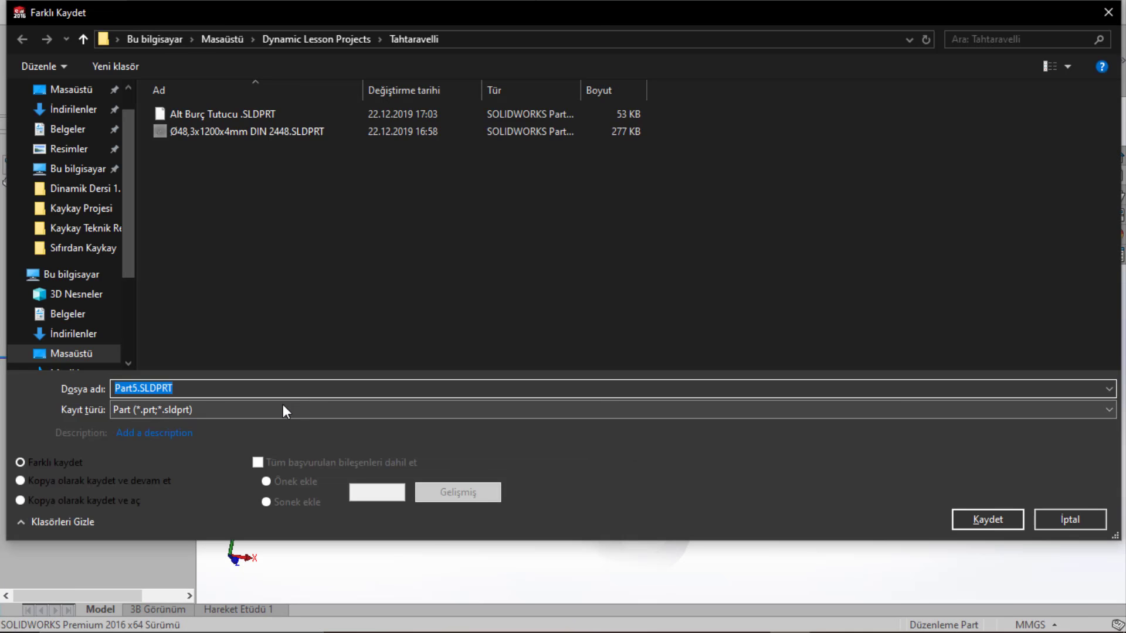
Step: Save the tube as 'Ø30xØ16x80mm Burç' in the Tahtaravelli folder
{"action": "left_click", "coordinate": [140, 389]}
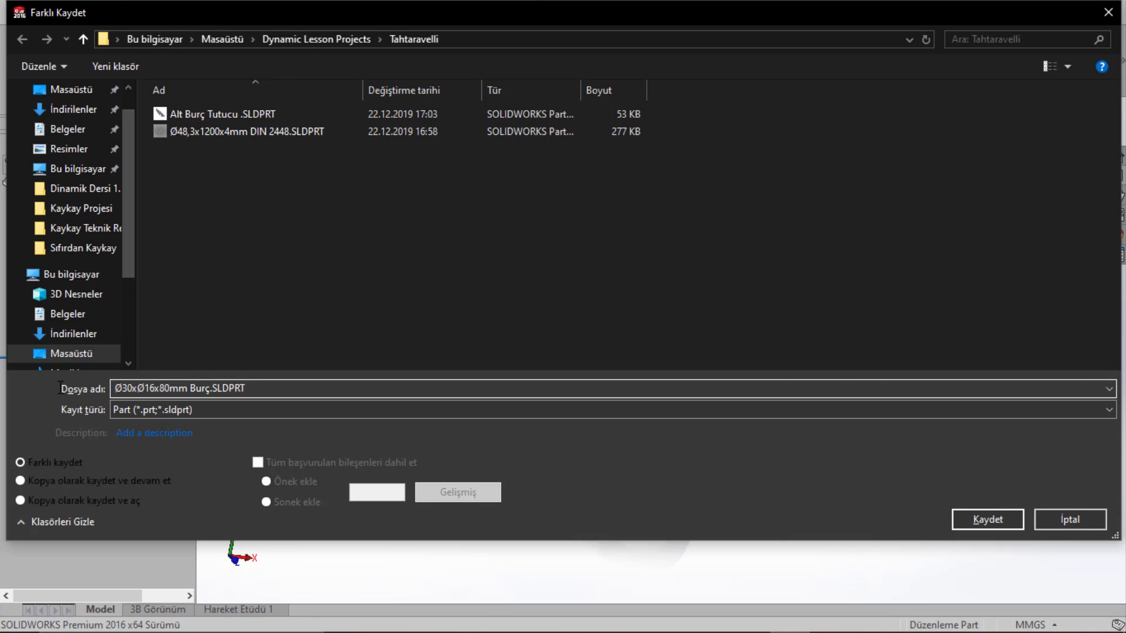
{"action": "key", "text": "Return"}
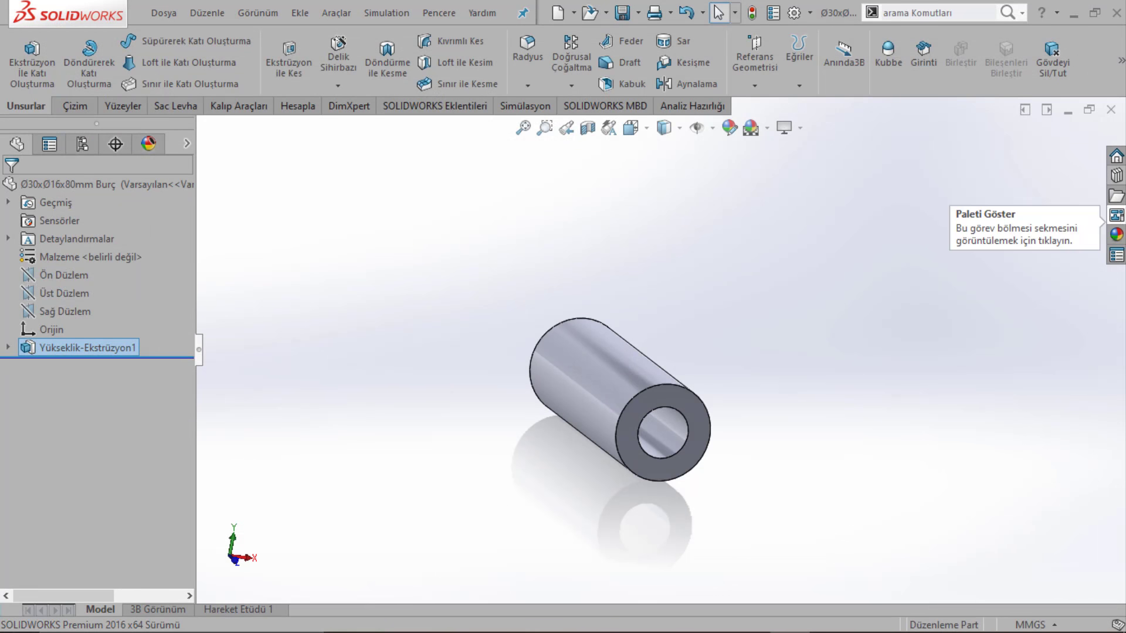
Step: Close the tube part and start a new part sketched on the Front Plane
{"action": "left_click", "coordinate": [1110, 111]}
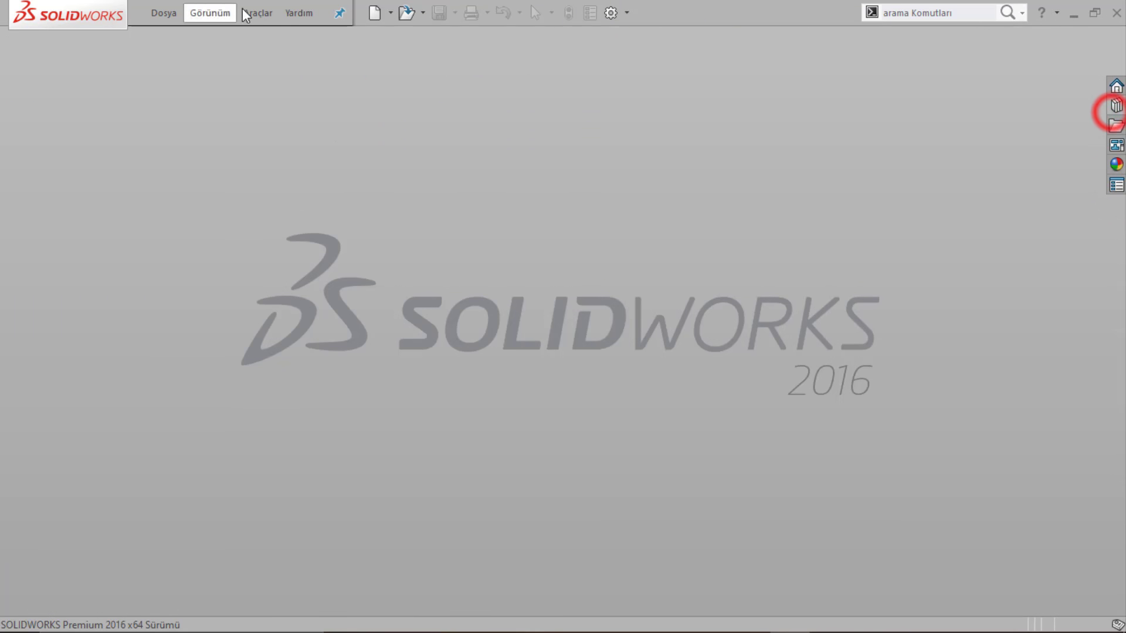
{"action": "left_click", "coordinate": [166, 14]}
{"action": "left_click", "coordinate": [186, 39]}
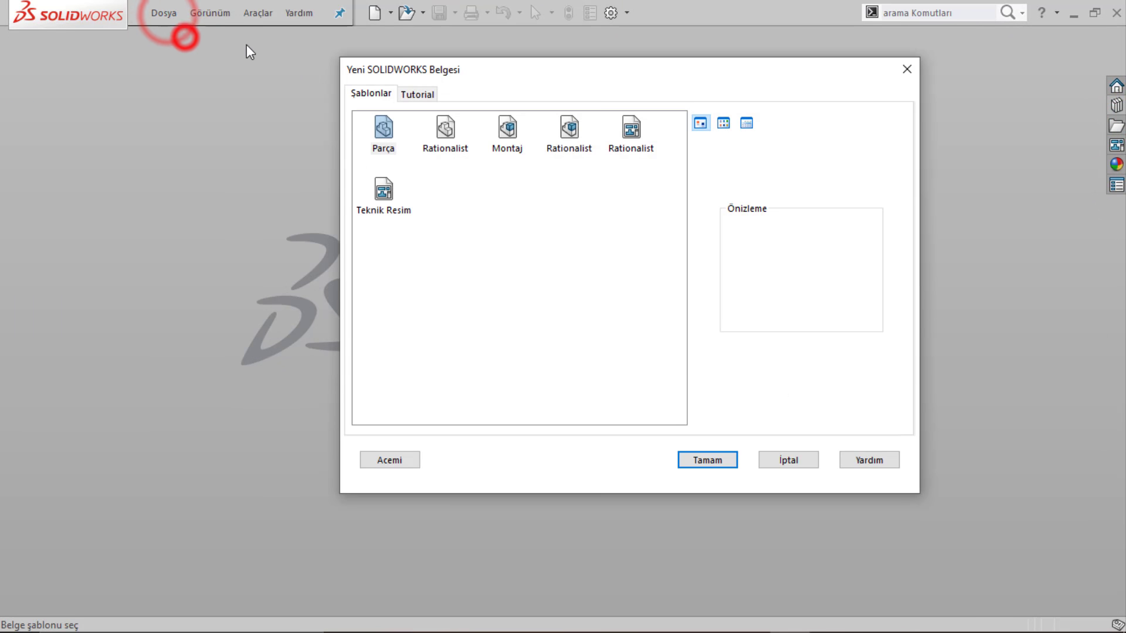
{"action": "double_click", "coordinate": [378, 132]}
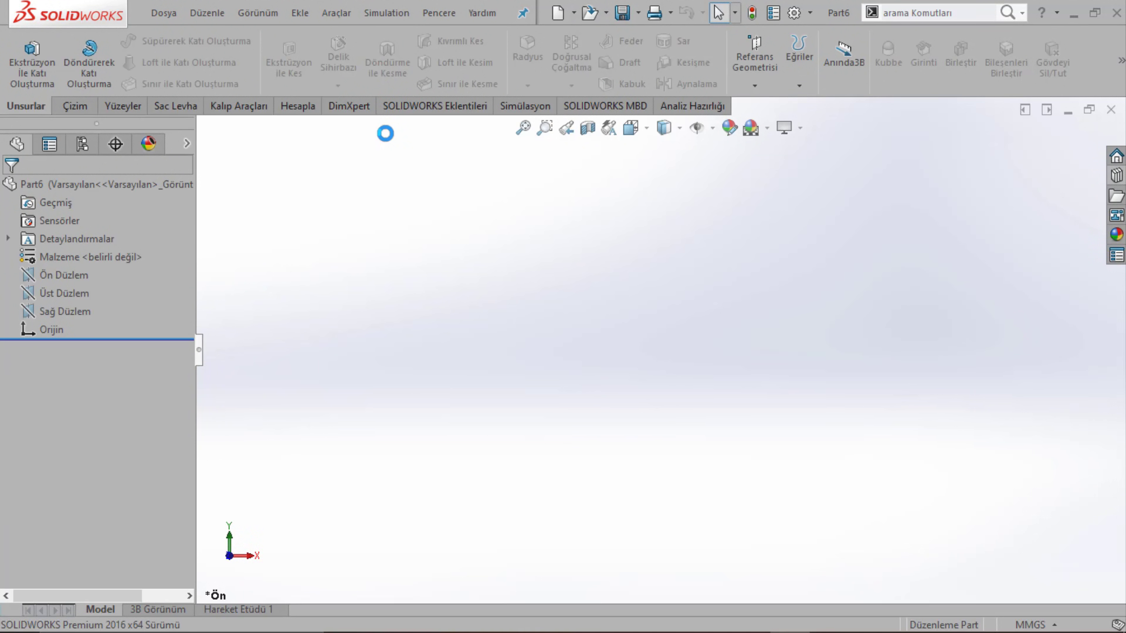
{"action": "left_click", "coordinate": [34, 59]}
{"action": "left_click", "coordinate": [521, 279]}
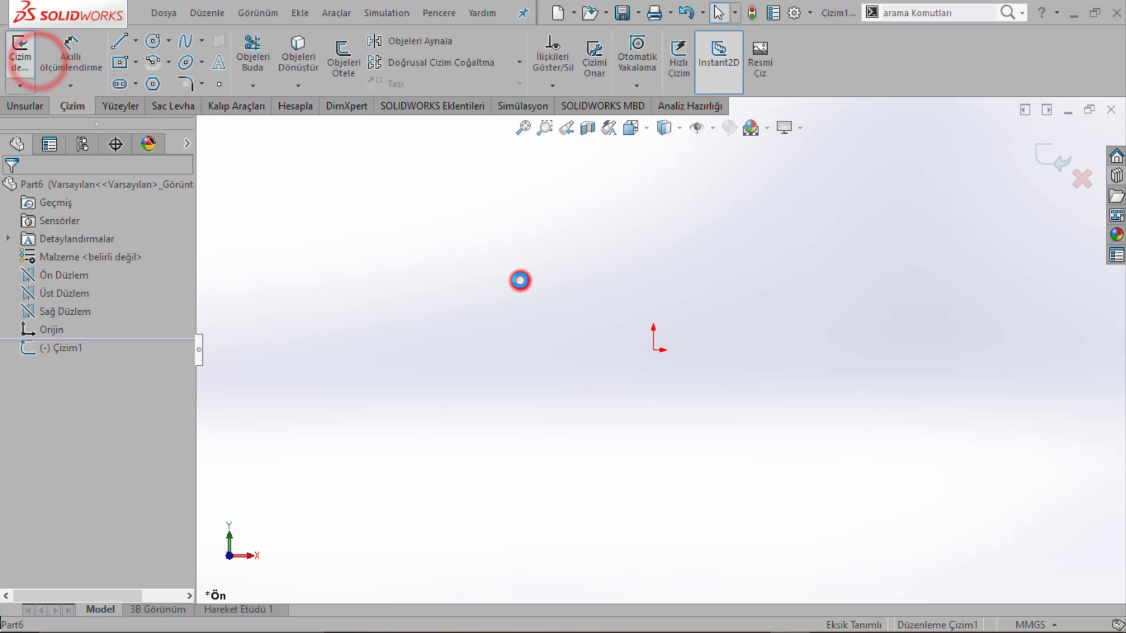
Step: Draw a circle centred on the origin and a vertical line rising from its centre
{"action": "left_click", "coordinate": [153, 42]}
{"action": "left_click", "coordinate": [653, 349]}
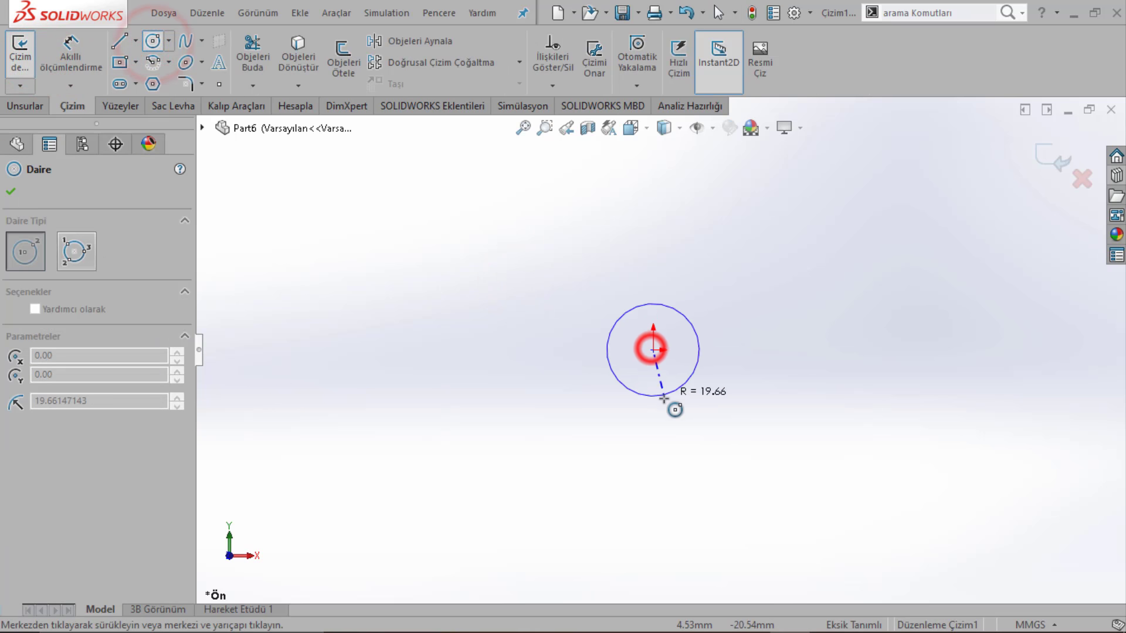
{"action": "left_click", "coordinate": [666, 402]}
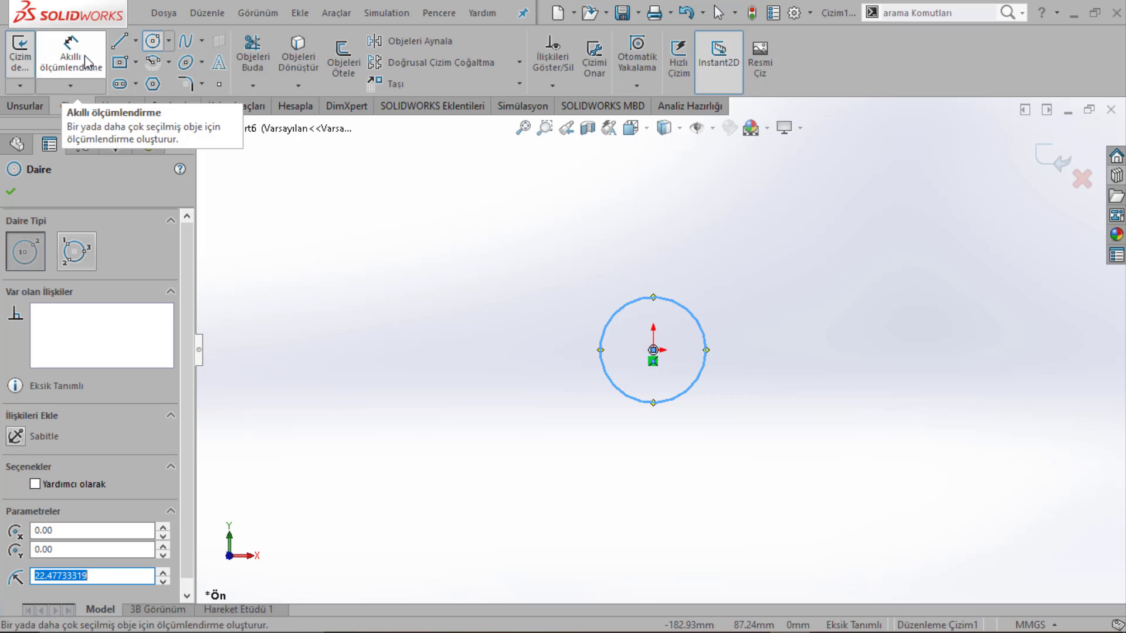
{"action": "left_click", "coordinate": [120, 42]}
{"action": "left_click", "coordinate": [653, 349]}
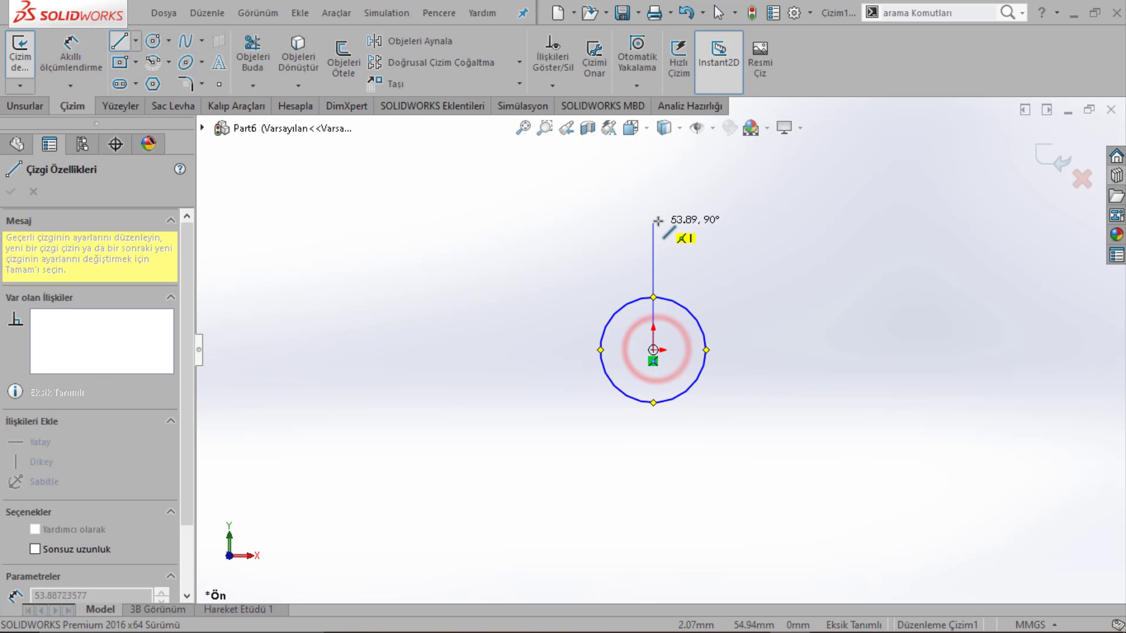
{"action": "left_click", "coordinate": [658, 221]}
{"action": "key", "text": "Escape"}
{"action": "scroll", "coordinate": [671, 228], "scroll_direction": "down", "scroll_amount": 2}
{"action": "scroll", "coordinate": [635, 230], "scroll_direction": "down", "scroll_amount": 1}
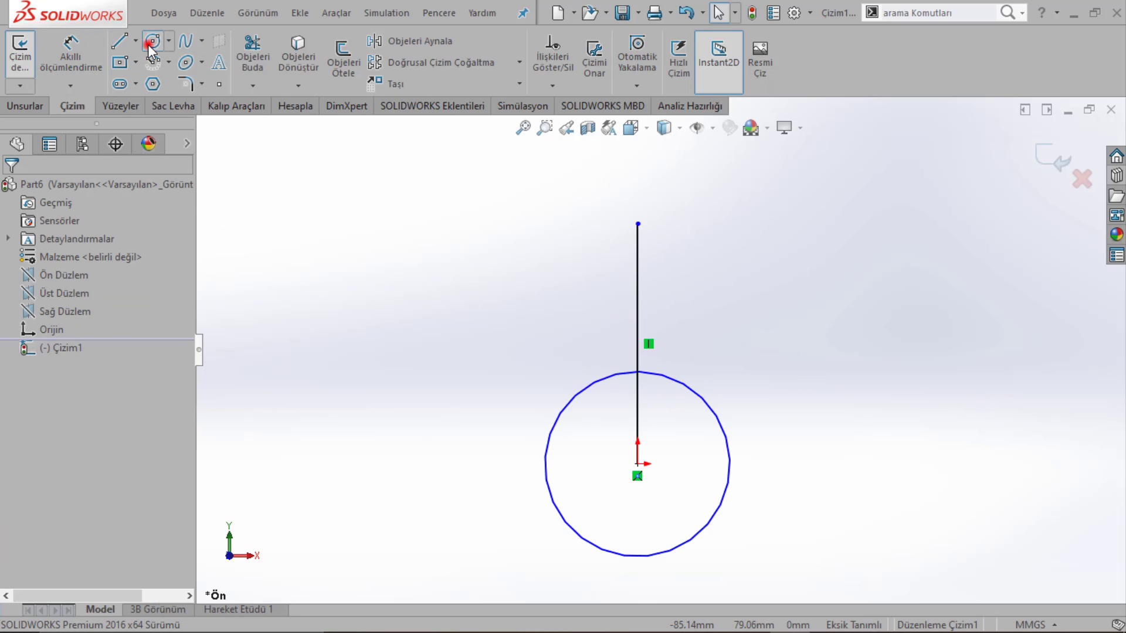
{"action": "left_click", "coordinate": [152, 42]}
Step: Draw a circle at the top of the line and dimension it to Ø30
{"action": "left_click", "coordinate": [637, 224]}
{"action": "left_click", "coordinate": [598, 262]}
{"action": "key", "text": "Escape"}
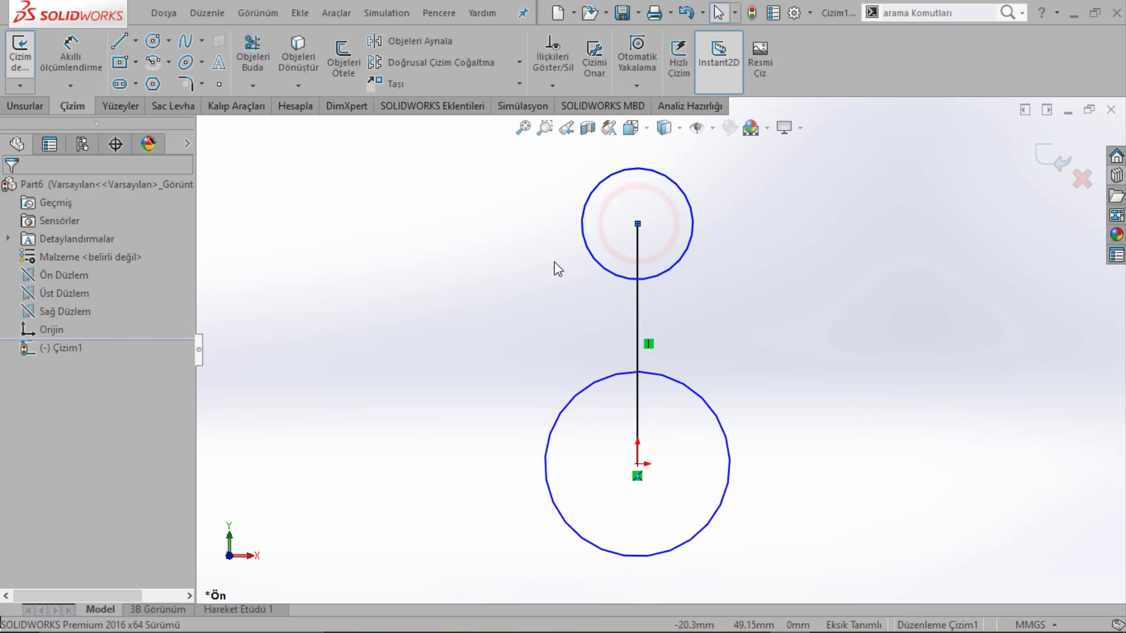
{"action": "left_click", "coordinate": [97, 66]}
{"action": "left_click", "coordinate": [680, 187]}
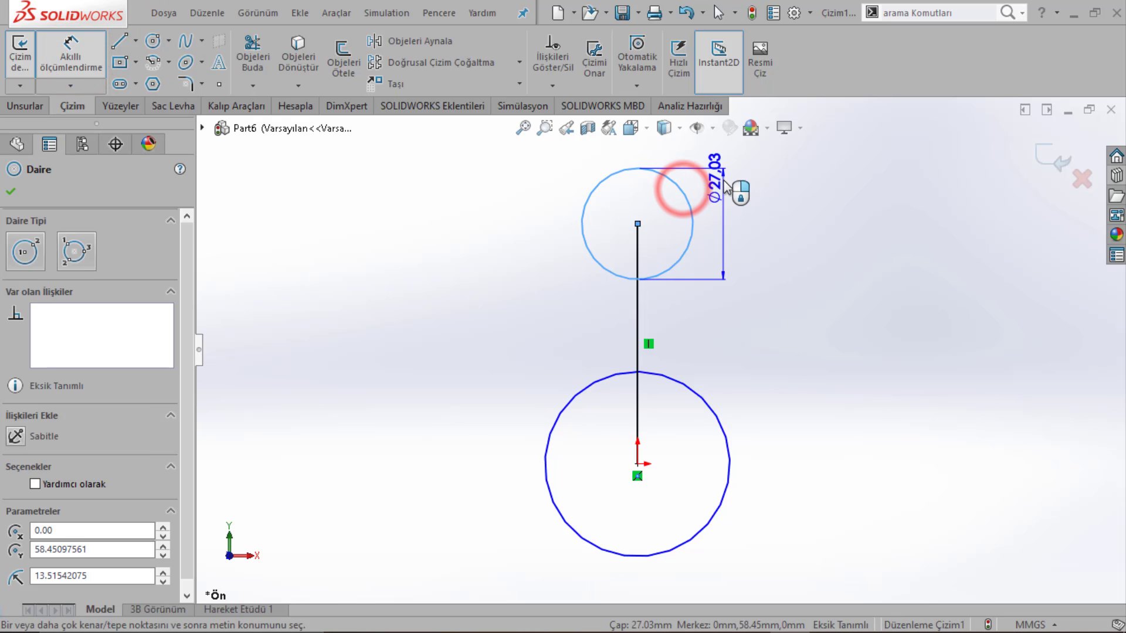
{"action": "left_click", "coordinate": [730, 156]}
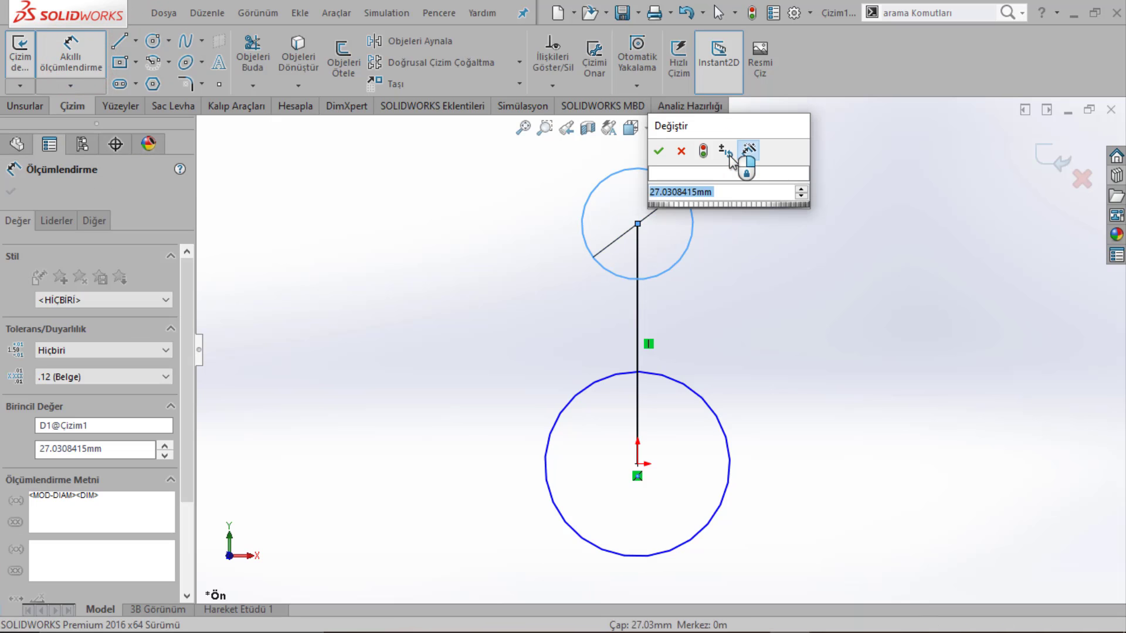
{"action": "type", "text": "30"}
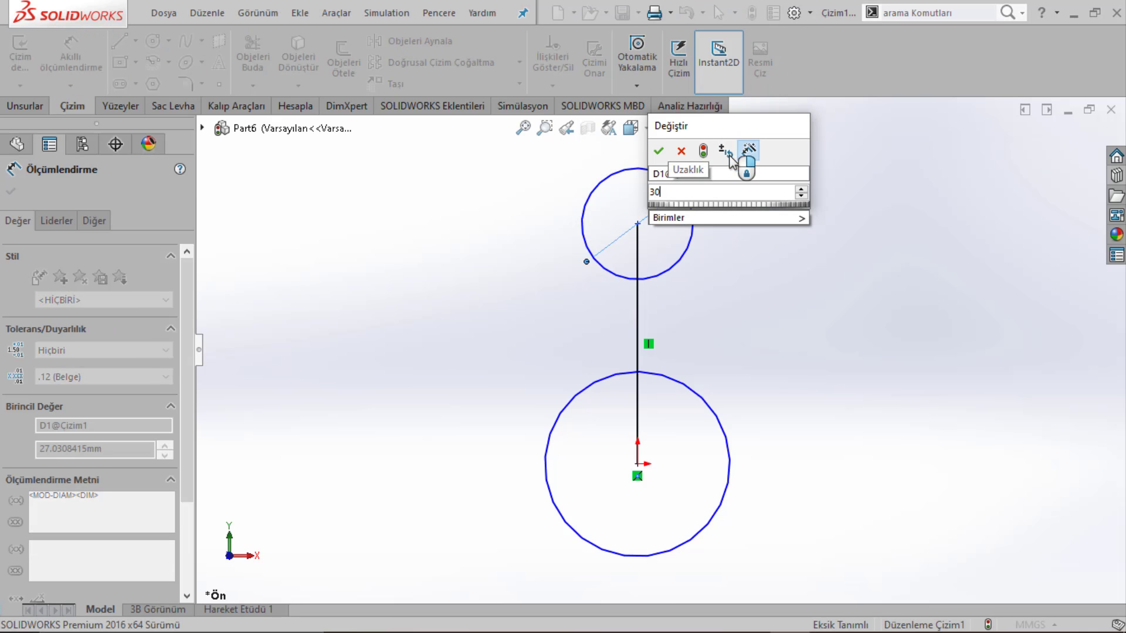
{"action": "key", "text": "Return"}
Step: Dimension the lower origin circle to Ø48.30
{"action": "left_click", "coordinate": [689, 384]}
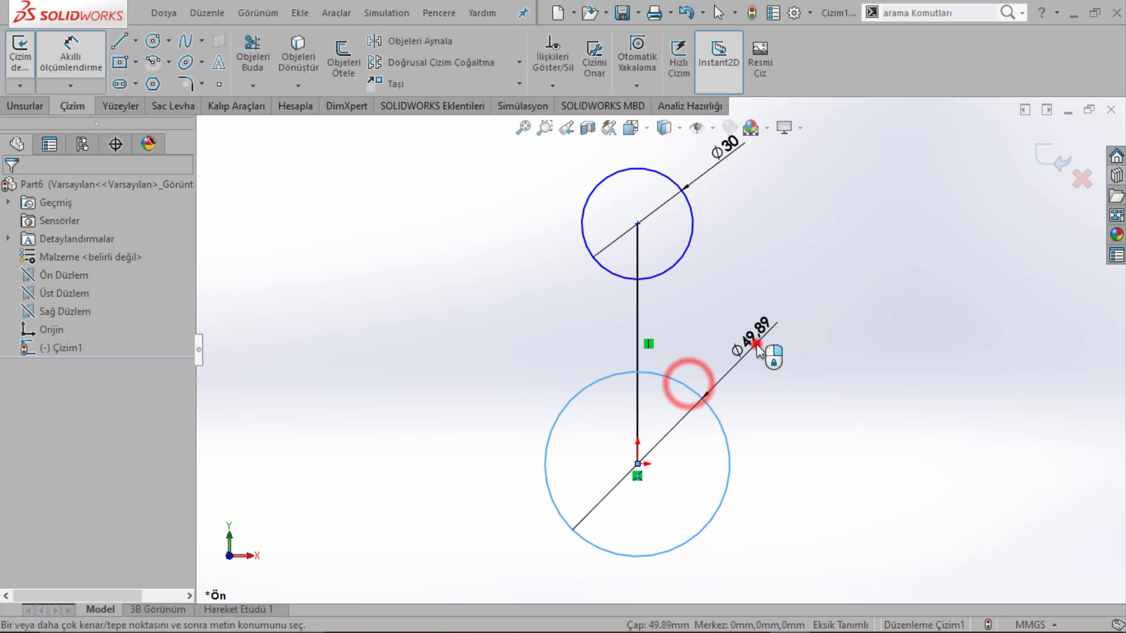
{"action": "left_click", "coordinate": [756, 346]}
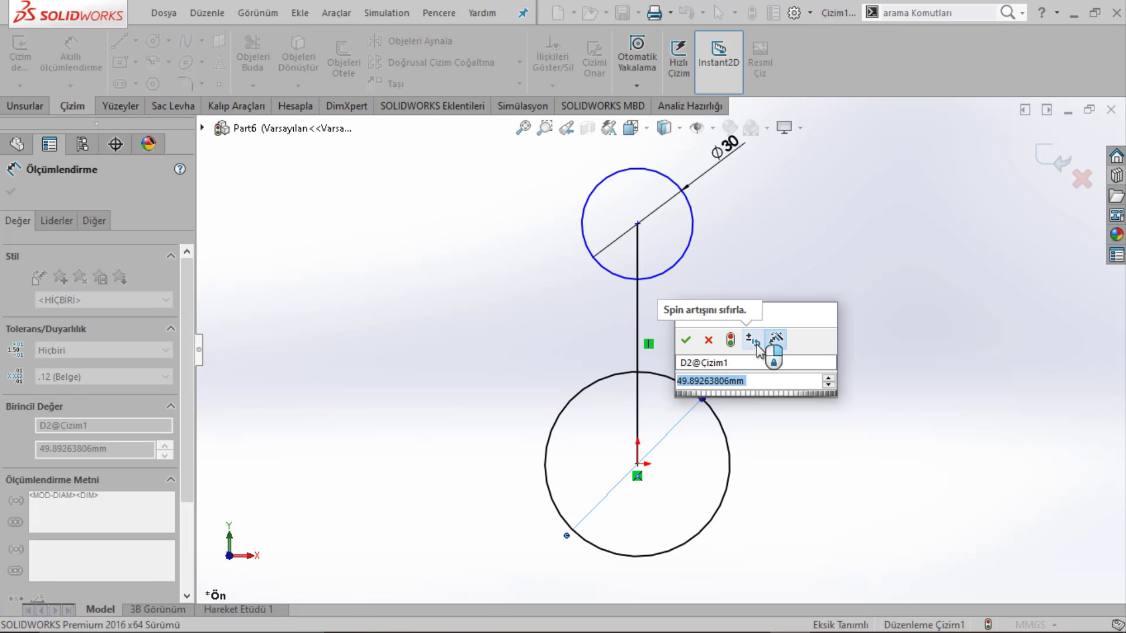
{"action": "type", "text": "48.3"}
{"action": "key", "text": "Return"}
{"action": "left_click", "coordinate": [732, 287]}
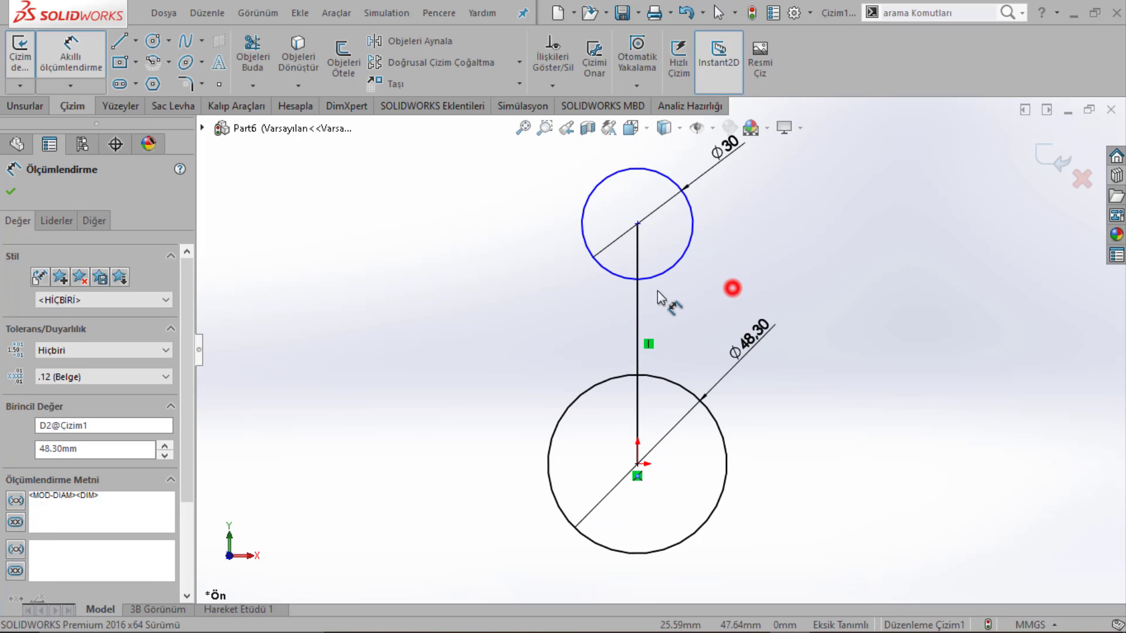
{"action": "key", "text": "Escape"}
Step: Convert the vertical line between the circle centres into construction geometry
{"action": "left_click", "coordinate": [643, 287]}
{"action": "right_click", "coordinate": [645, 290]}
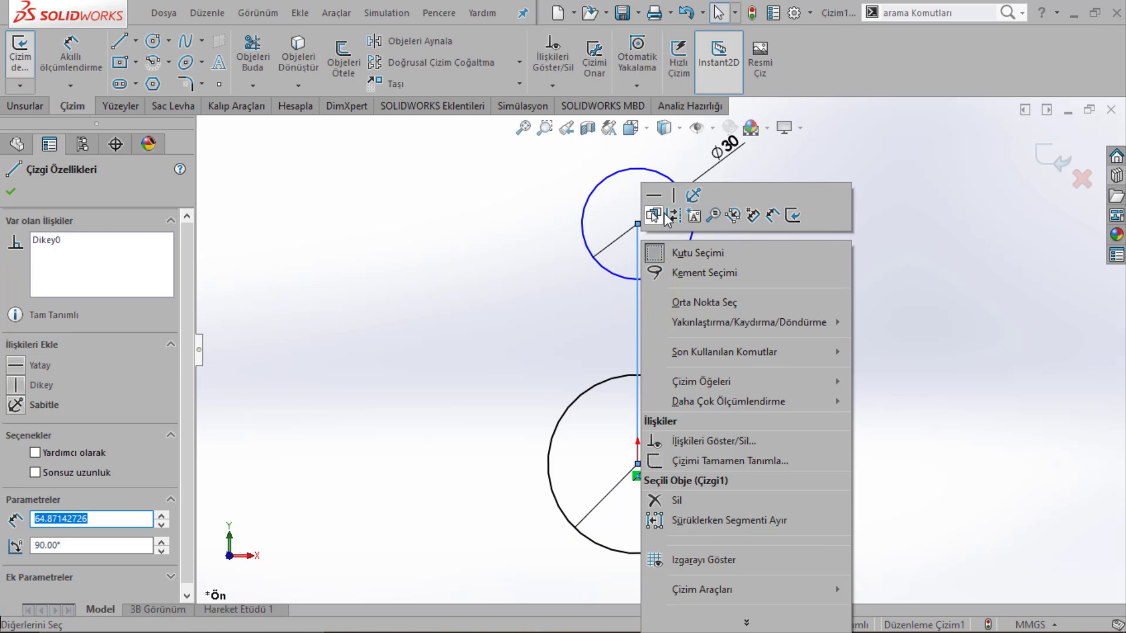
{"action": "left_click", "coordinate": [670, 217]}
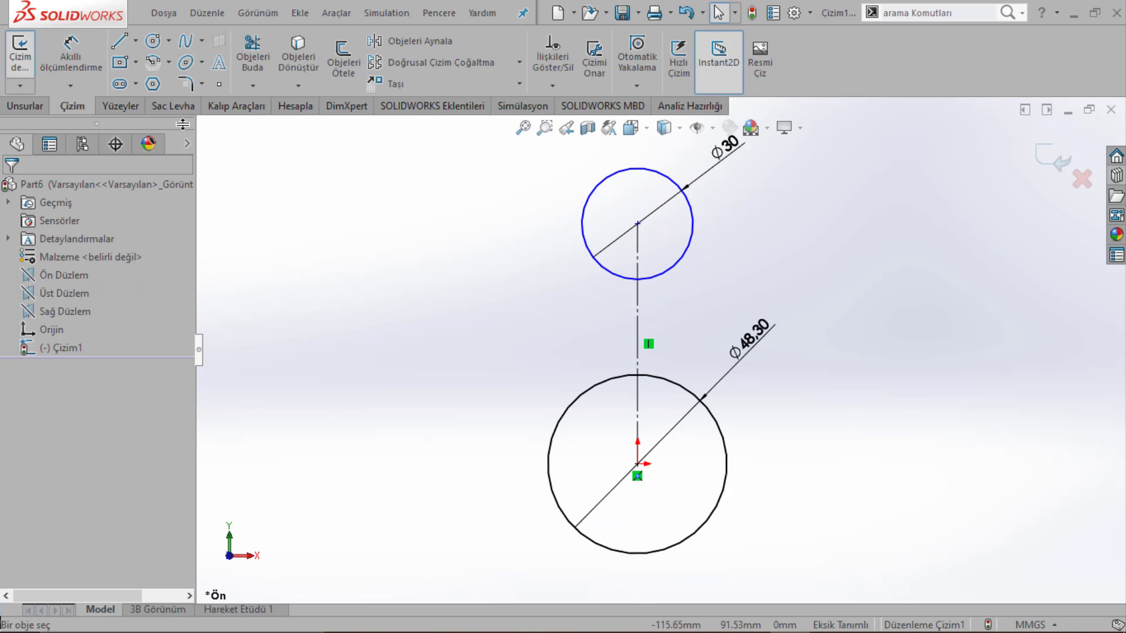
Step: Draw a circle concentric with the top Ø30 circle and larger than it
{"action": "left_click", "coordinate": [151, 42]}
{"action": "left_click", "coordinate": [637, 224]}
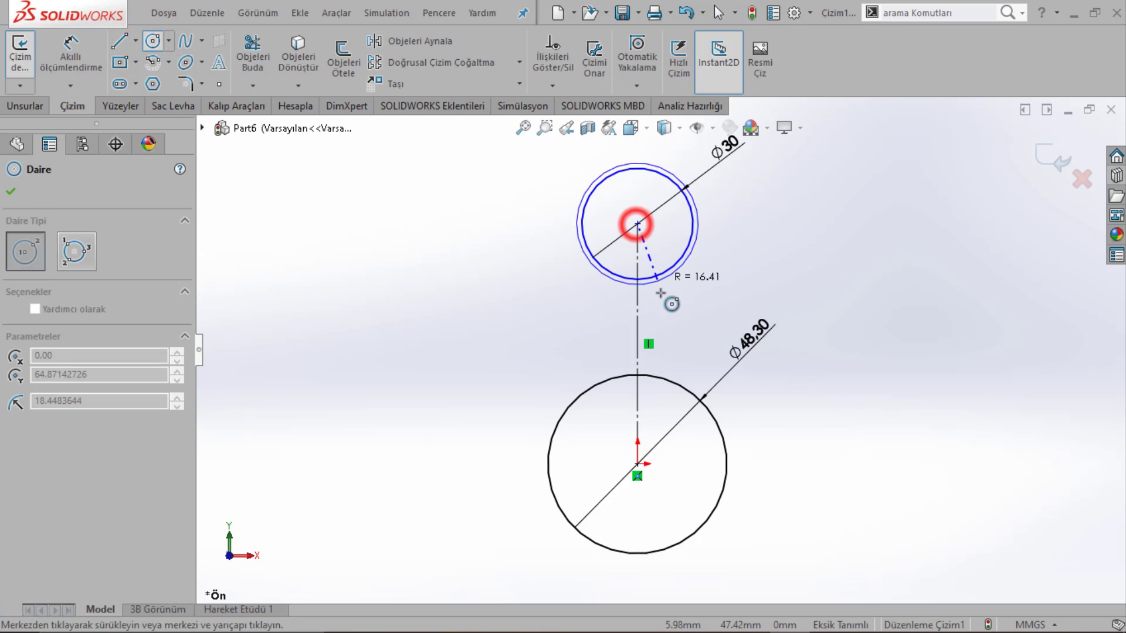
{"action": "left_click", "coordinate": [666, 324]}
{"action": "key", "text": "Escape"}
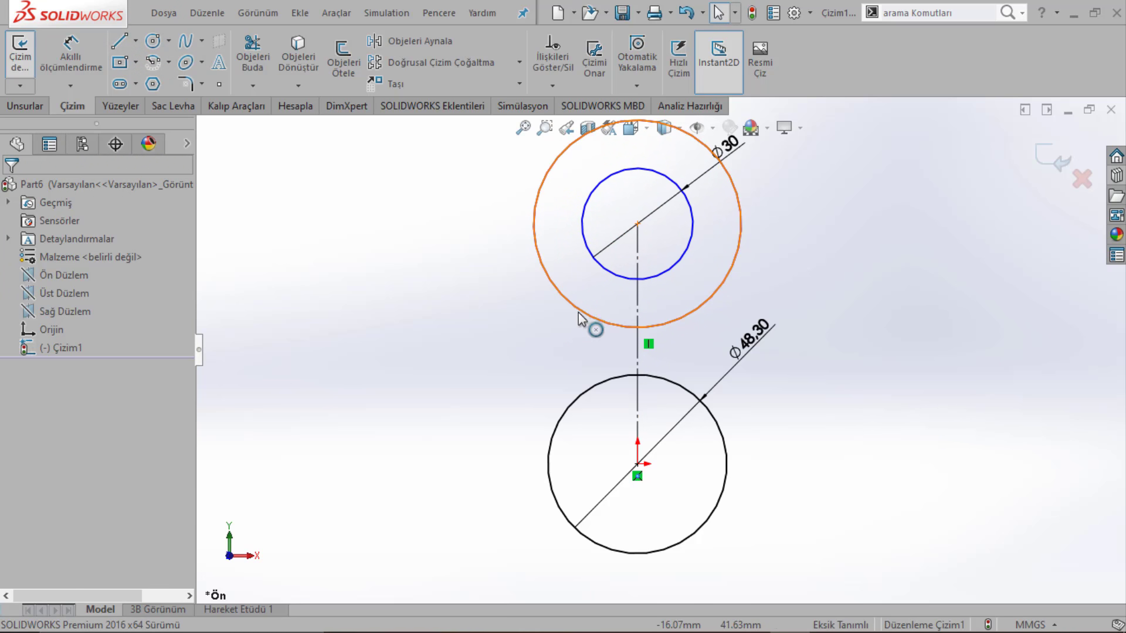
{"action": "scroll", "coordinate": [714, 195], "scroll_direction": "up", "scroll_amount": 2}
Step: Dimension the new outer circle's diameter, settling on Ø52 mm after trying 40 and 30
{"action": "left_click", "coordinate": [71, 54]}
{"action": "left_click", "coordinate": [679, 182]}
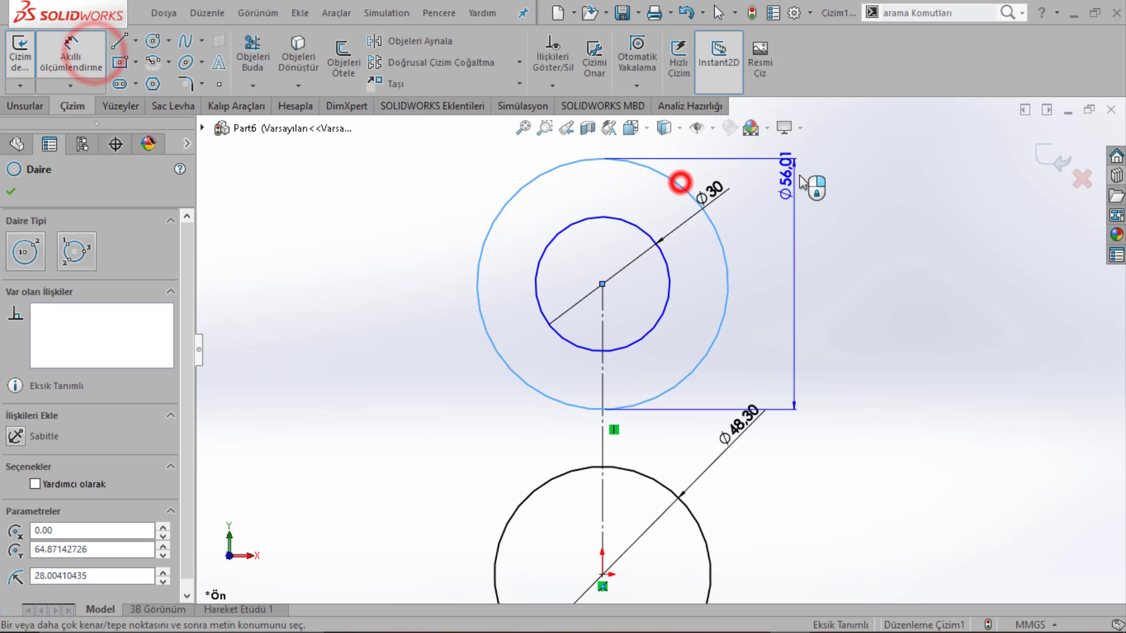
{"action": "left_click", "coordinate": [811, 161]}
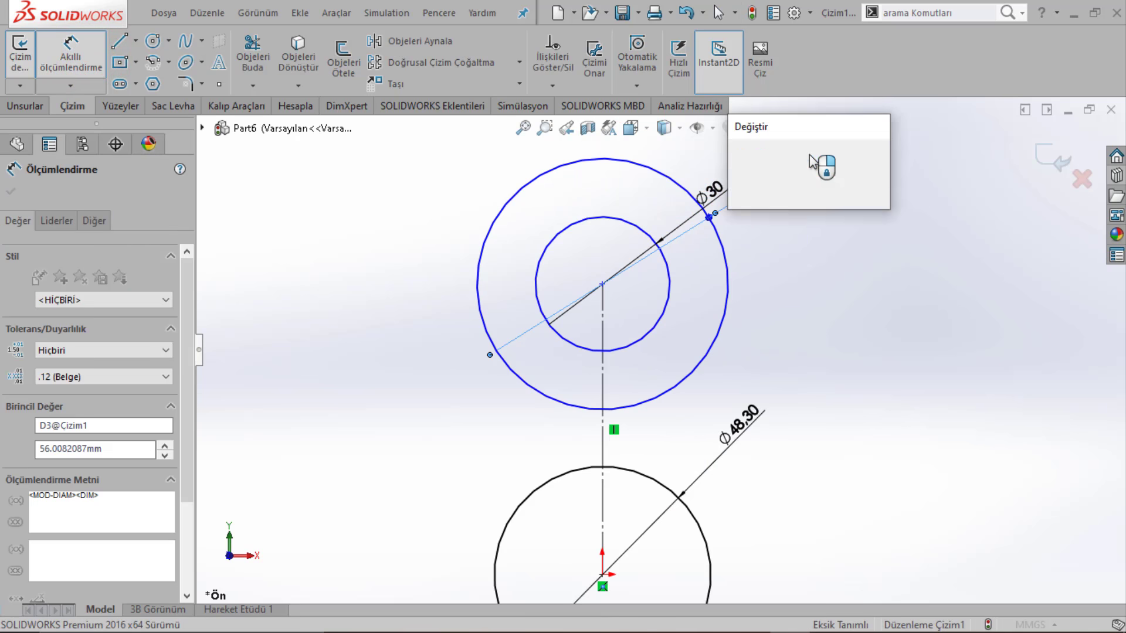
{"action": "type", "text": "40"}
{"action": "key", "text": "Return"}
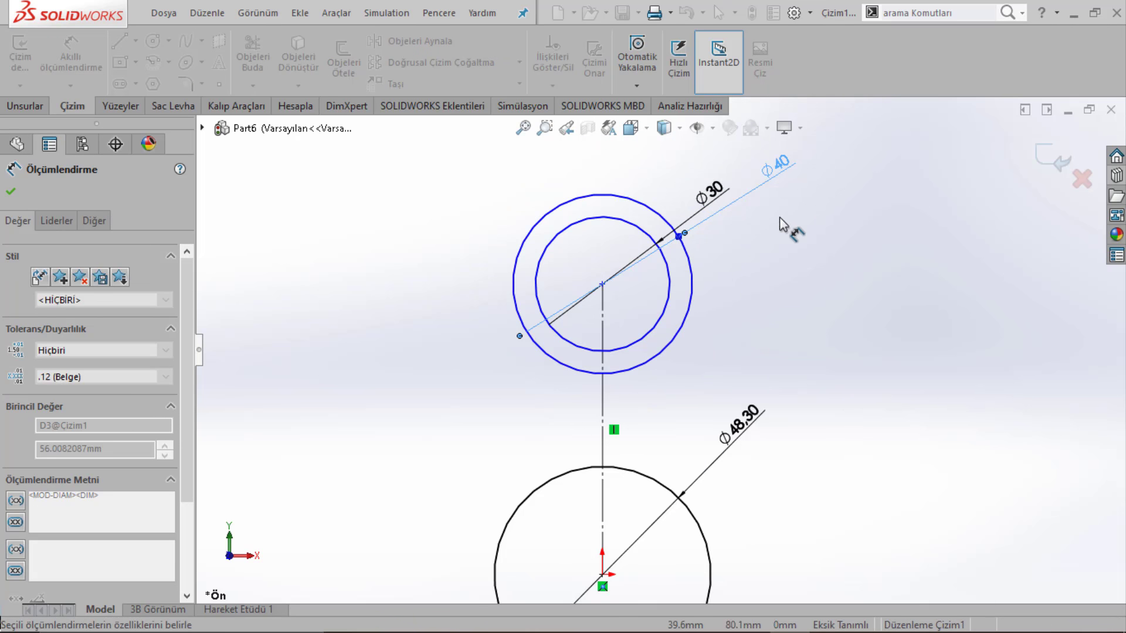
{"action": "left_click", "coordinate": [783, 166]}
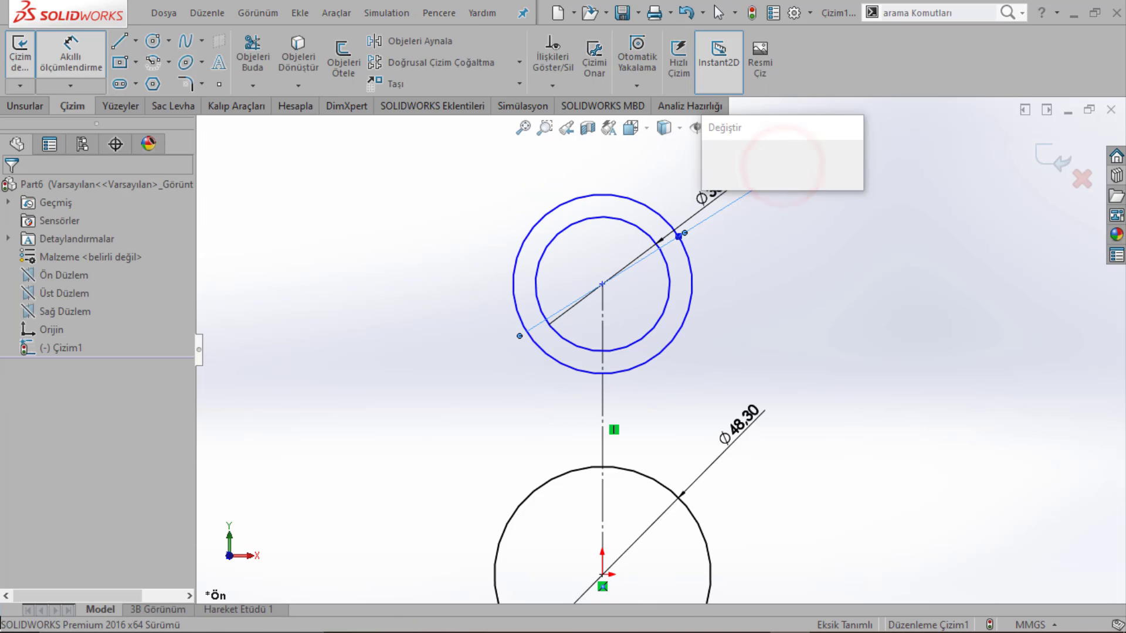
{"action": "type", "text": "30"}
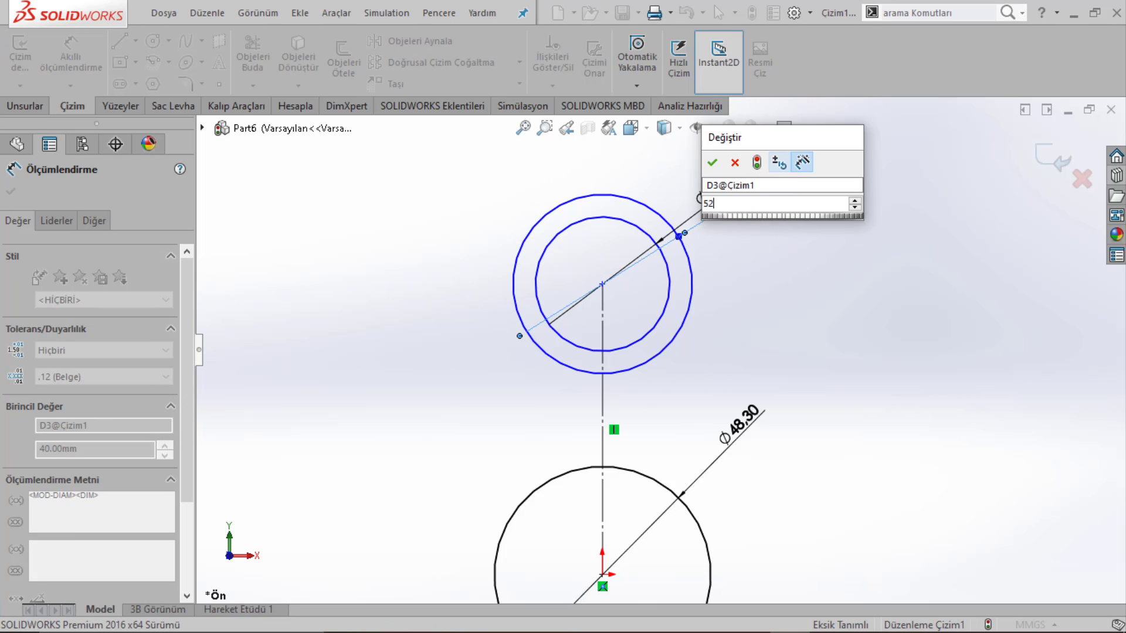
{"action": "key", "text": "Return"}
{"action": "type", "text": "52"}
{"action": "key", "text": "Return"}
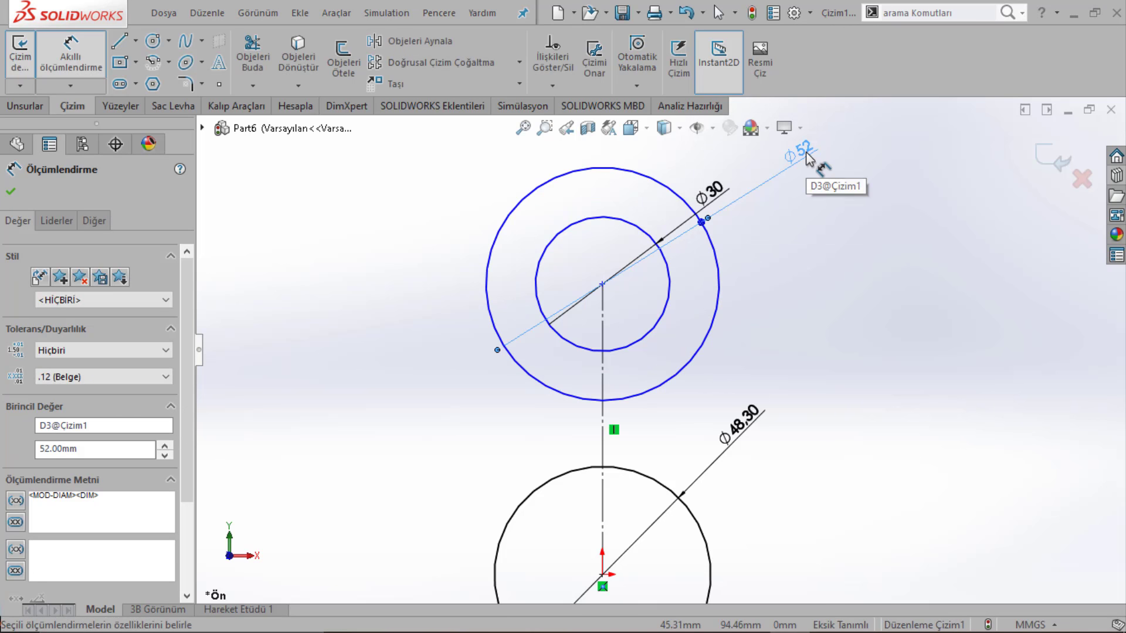
{"action": "key", "text": "Escape"}
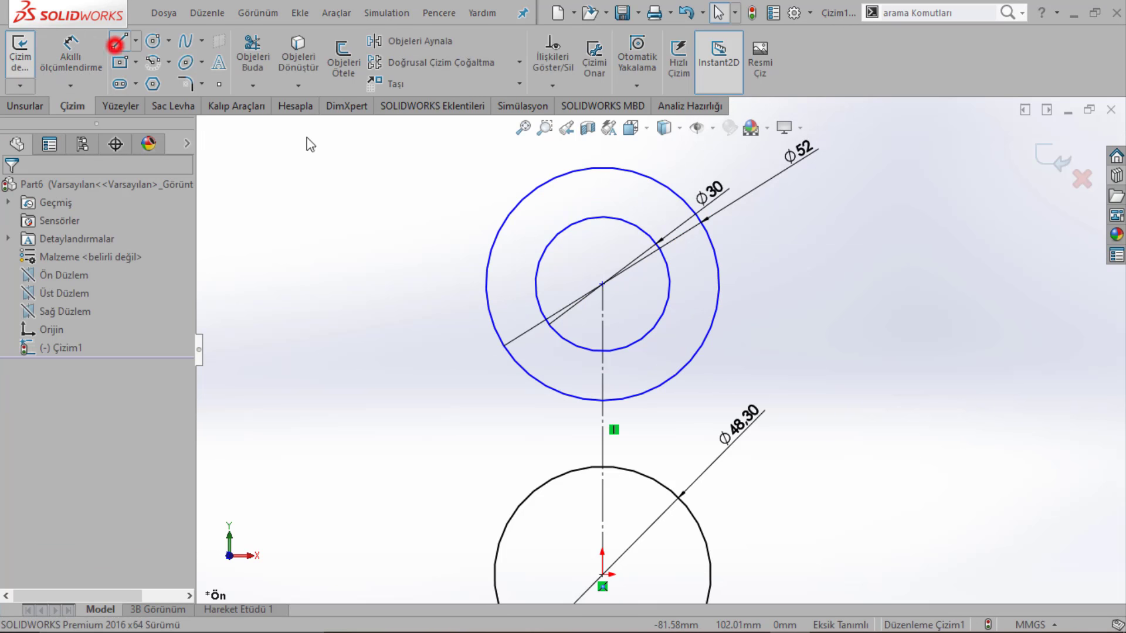
{"action": "left_click", "coordinate": [115, 44]}
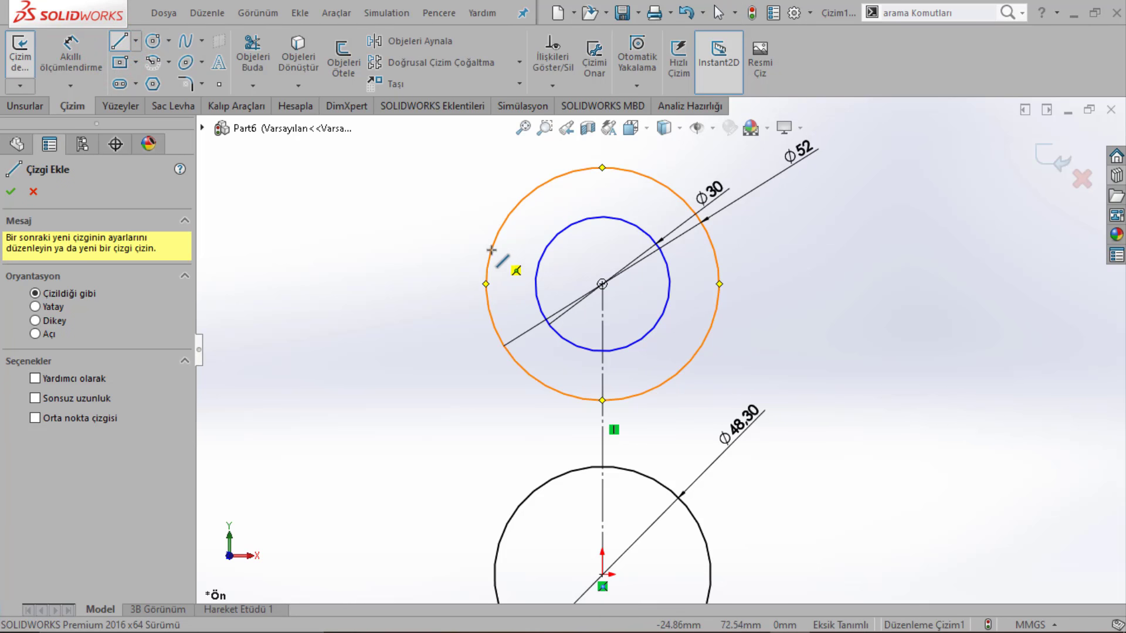
Step: Draw a slanted line from the Ø52 circle's left edge down toward the lower left
{"action": "left_click", "coordinate": [467, 277]}
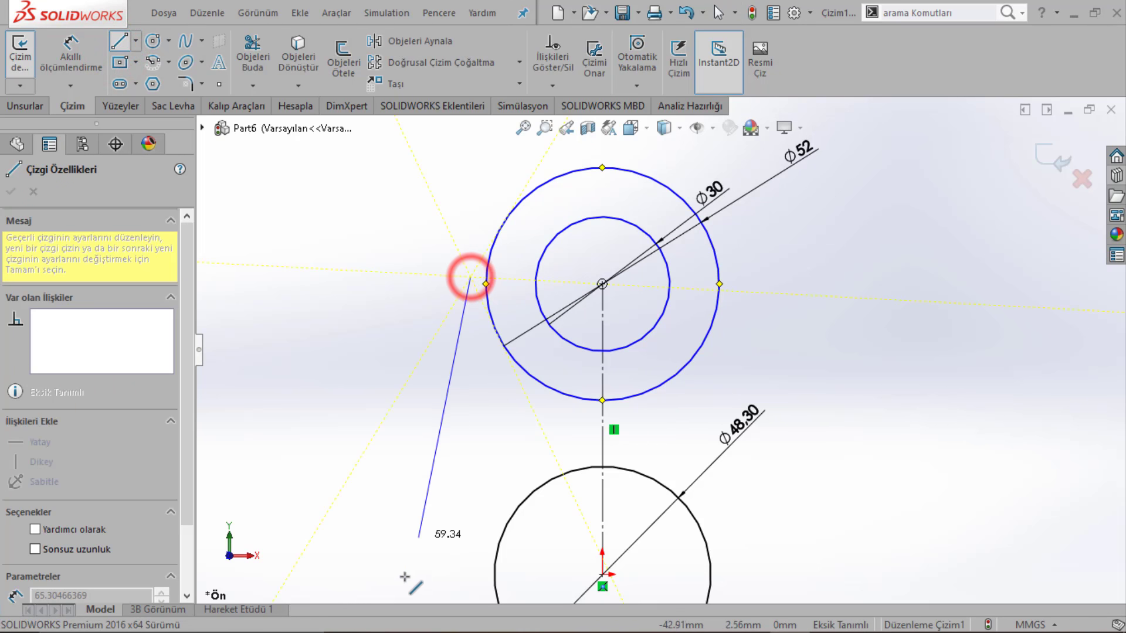
{"action": "left_click", "coordinate": [415, 573]}
{"action": "middle_click_drag", "start_coordinate": [424, 502], "coordinate": [416, 294], "text": "ctrl"}
{"action": "scroll", "coordinate": [434, 402], "scroll_direction": "up", "scroll_amount": 2}
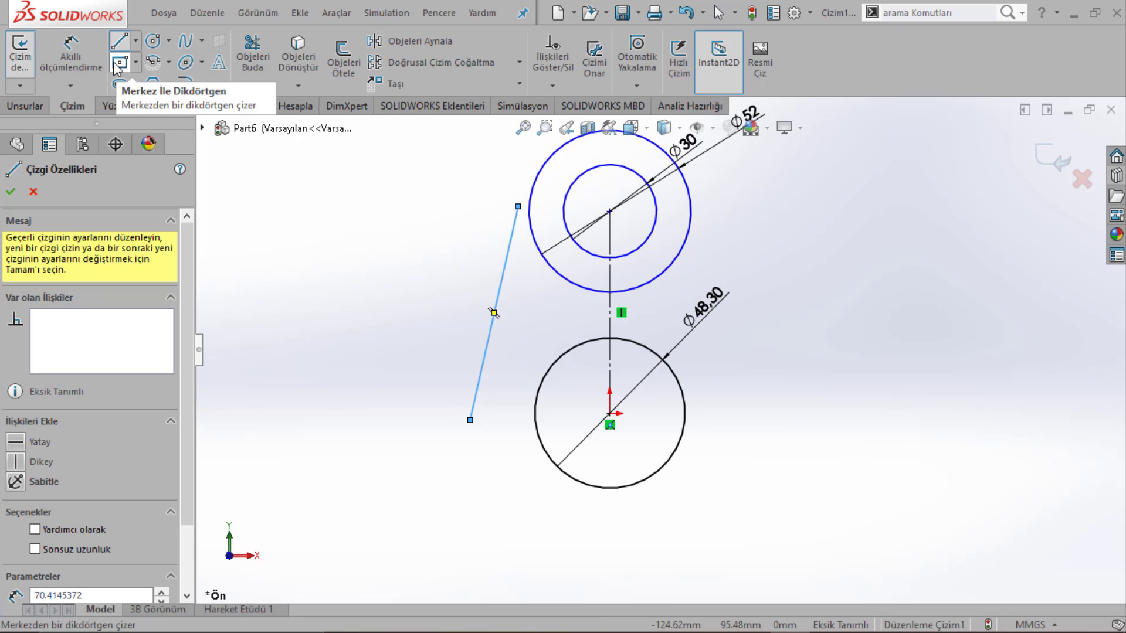
{"action": "middle_click_drag", "start_coordinate": [631, 428], "coordinate": [614, 382]}
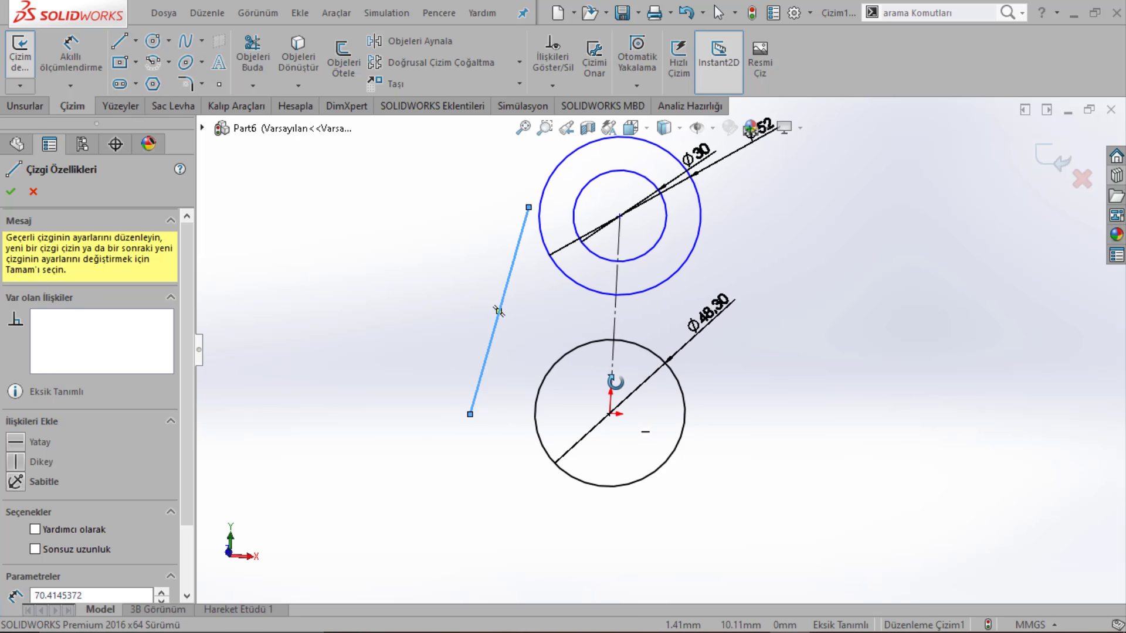
{"action": "key", "text": "l"}
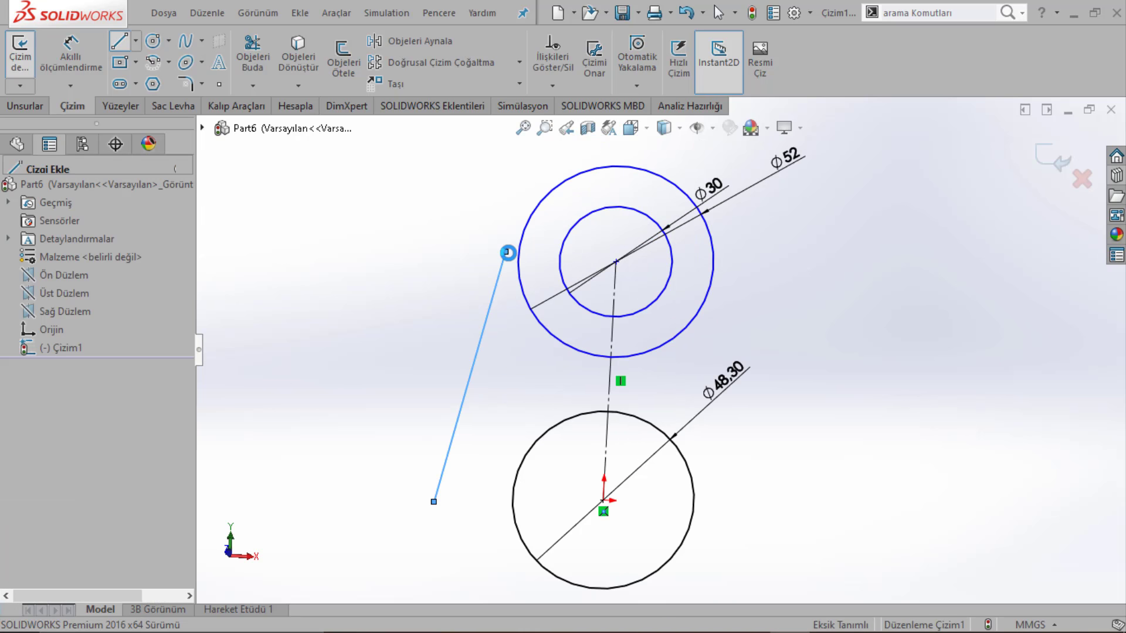
{"action": "left_click", "coordinate": [508, 253]}
{"action": "key", "text": "Escape"}
Step: Attach the line's top end to the Ø52 circle, drag its bottom end lower left, and restore the Front view
{"action": "left_click_drag", "start_coordinate": [522, 251], "coordinate": [523, 235]}
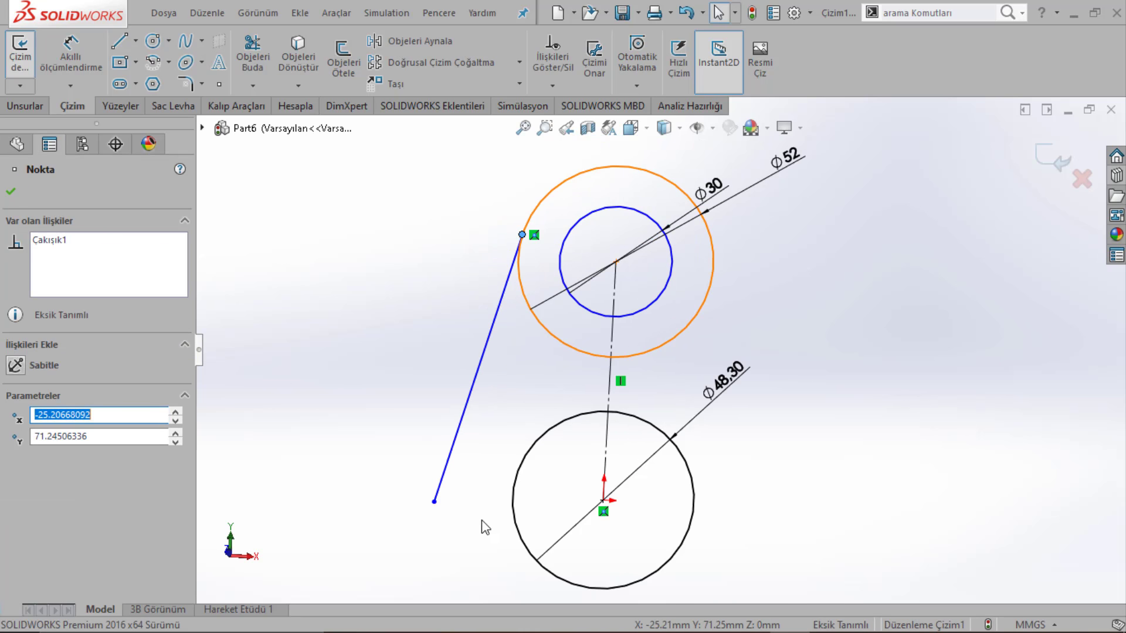
{"action": "left_click_drag", "start_coordinate": [434, 502], "coordinate": [452, 542]}
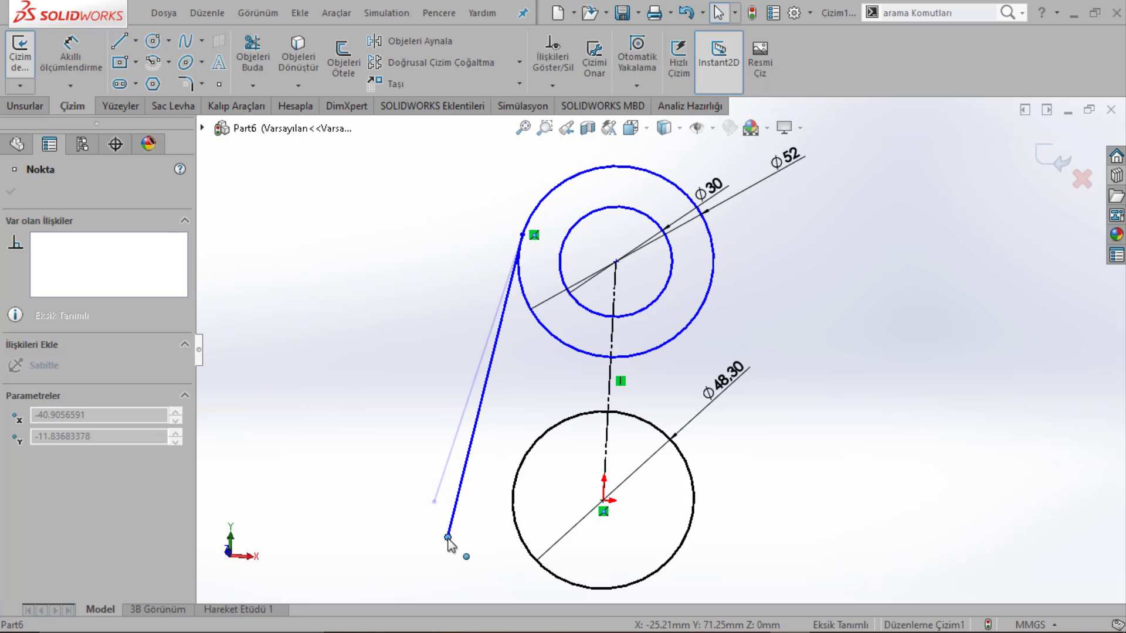
{"action": "left_click_drag", "start_coordinate": [445, 516], "coordinate": [445, 516]}
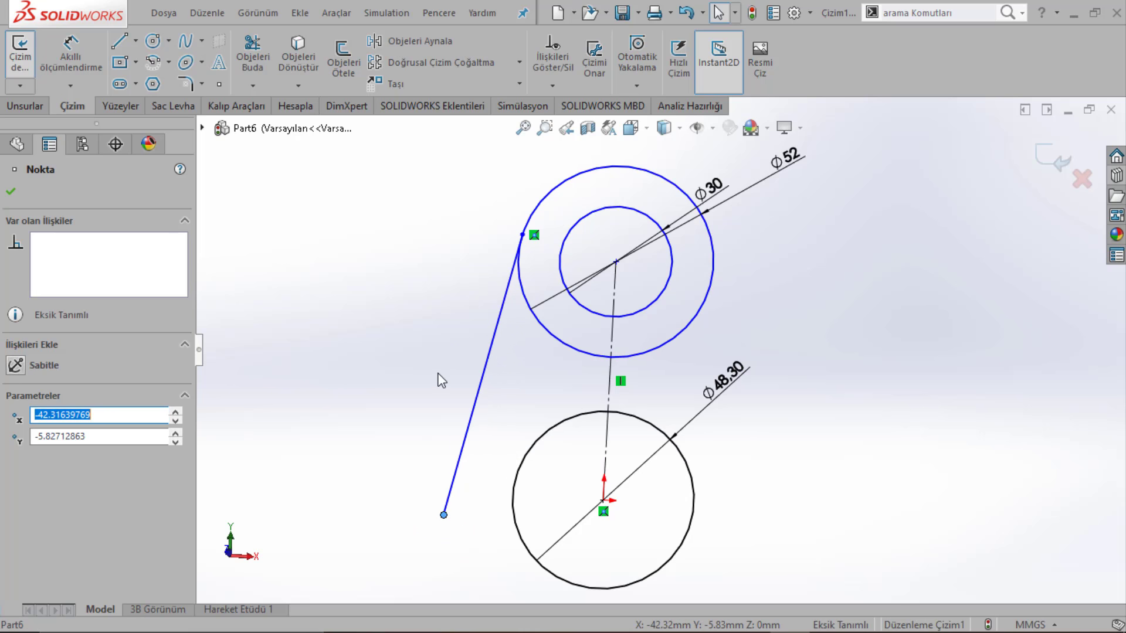
{"action": "key", "text": "f"}
{"action": "left_click", "coordinate": [1070, 265]}
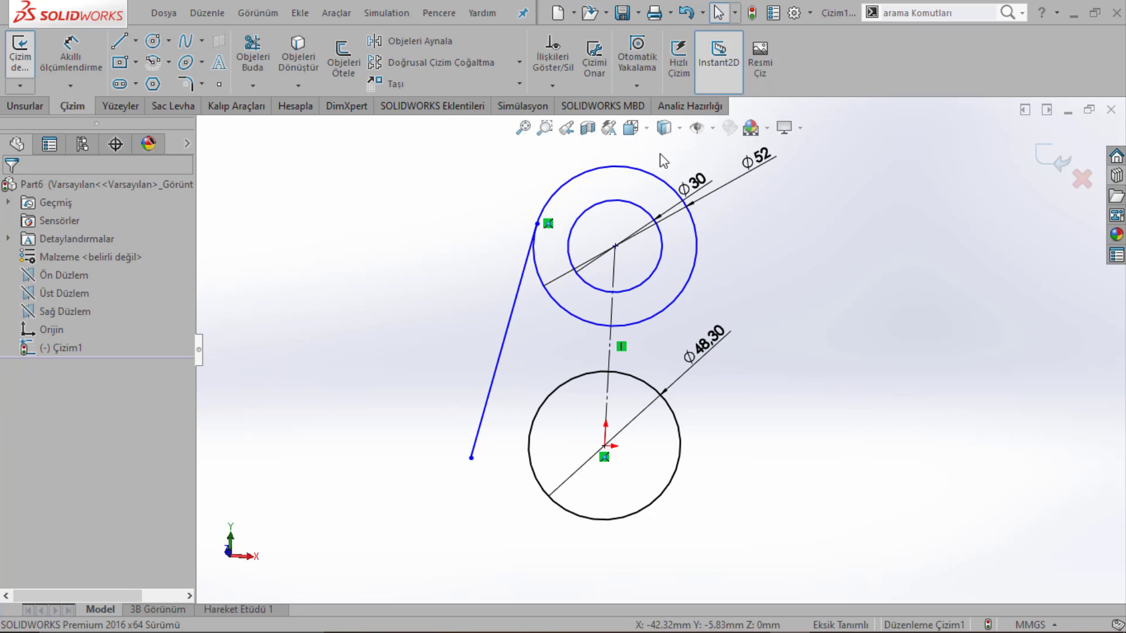
{"action": "left_click", "coordinate": [680, 128]}
{"action": "left_click", "coordinate": [669, 147]}
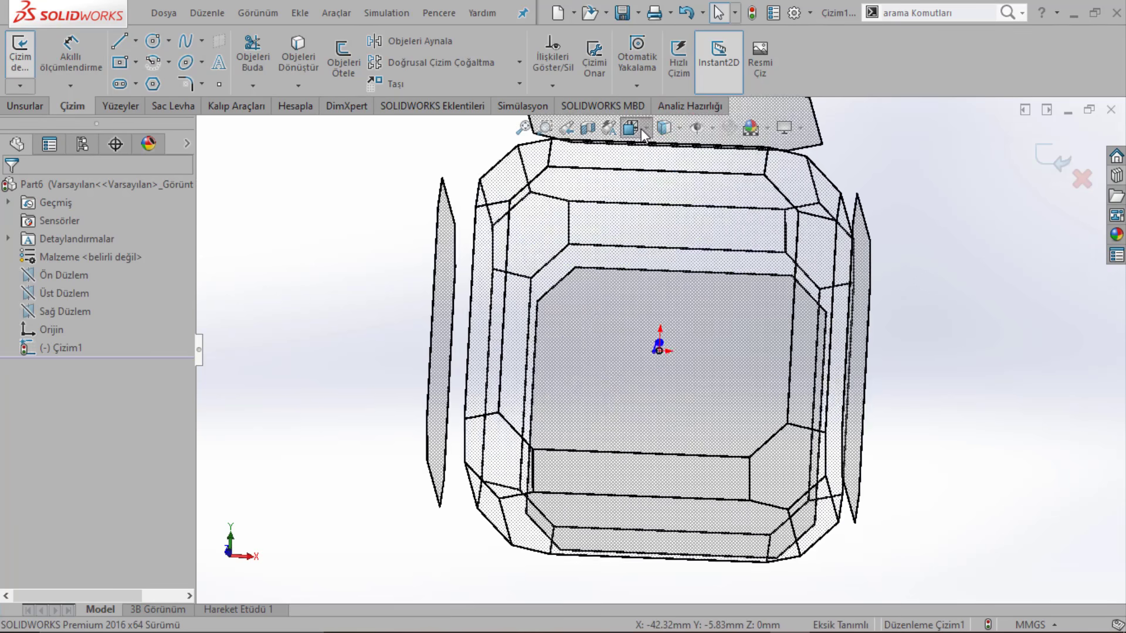
{"action": "left_click", "coordinate": [701, 315]}
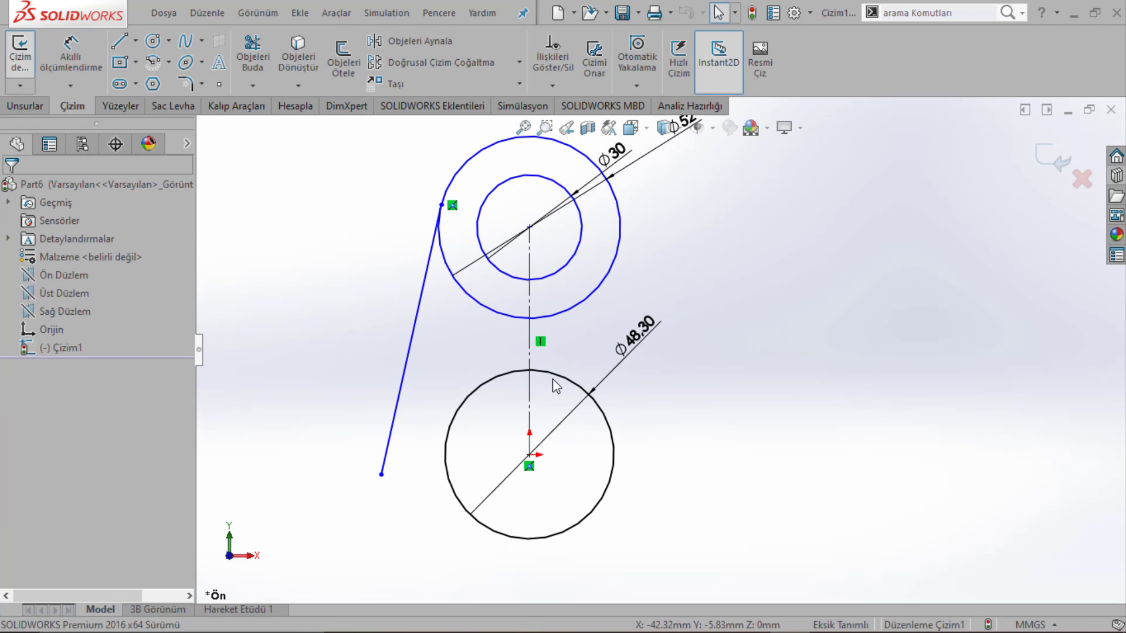
Step: Draw a new circle centred on the origin, enclosing the lower Ø48.30 circle
{"action": "left_click", "coordinate": [152, 47]}
{"action": "left_click", "coordinate": [545, 482]}
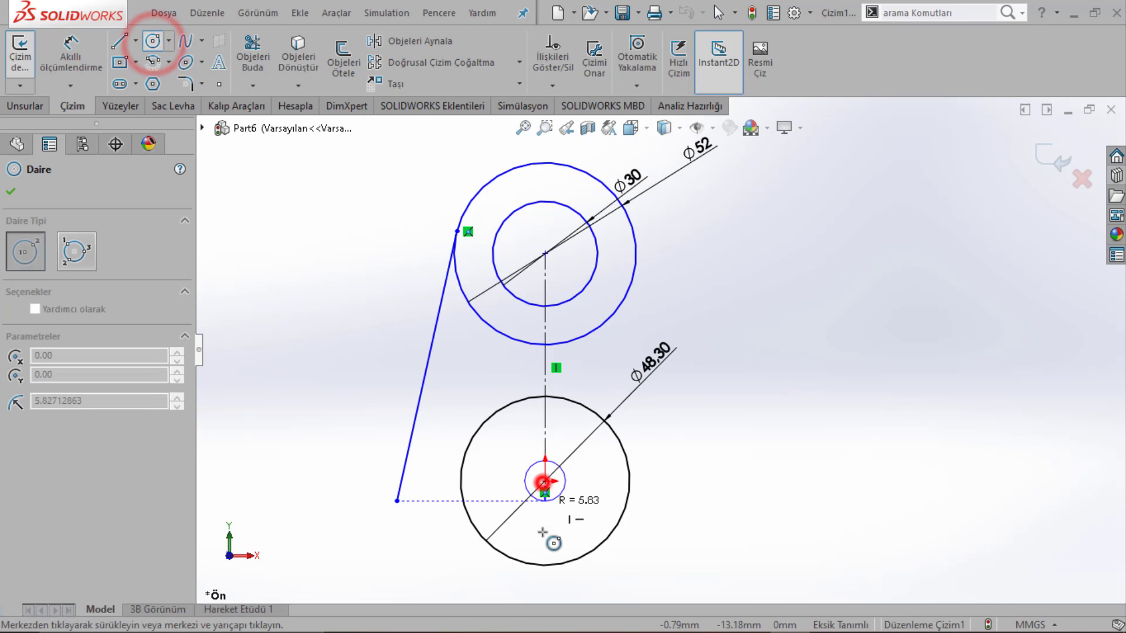
{"action": "left_click", "coordinate": [411, 490]}
{"action": "key", "text": "Escape"}
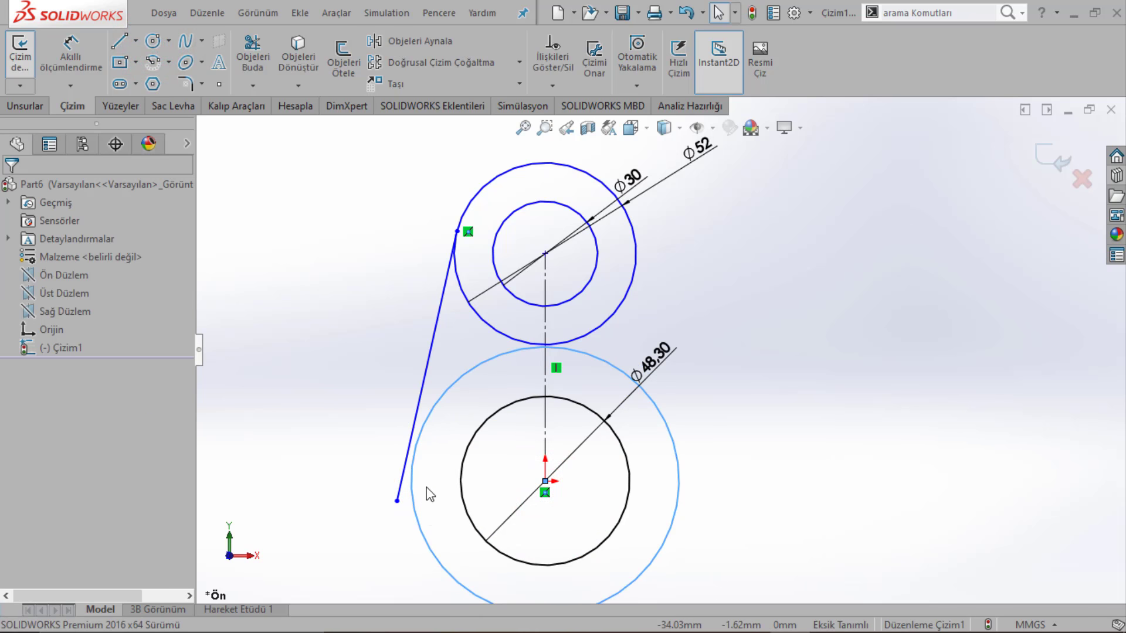
Step: Dimension the new circle at Ø60, move the label right, then change it to Ø90
{"action": "left_click", "coordinate": [71, 42]}
{"action": "left_click", "coordinate": [662, 419]}
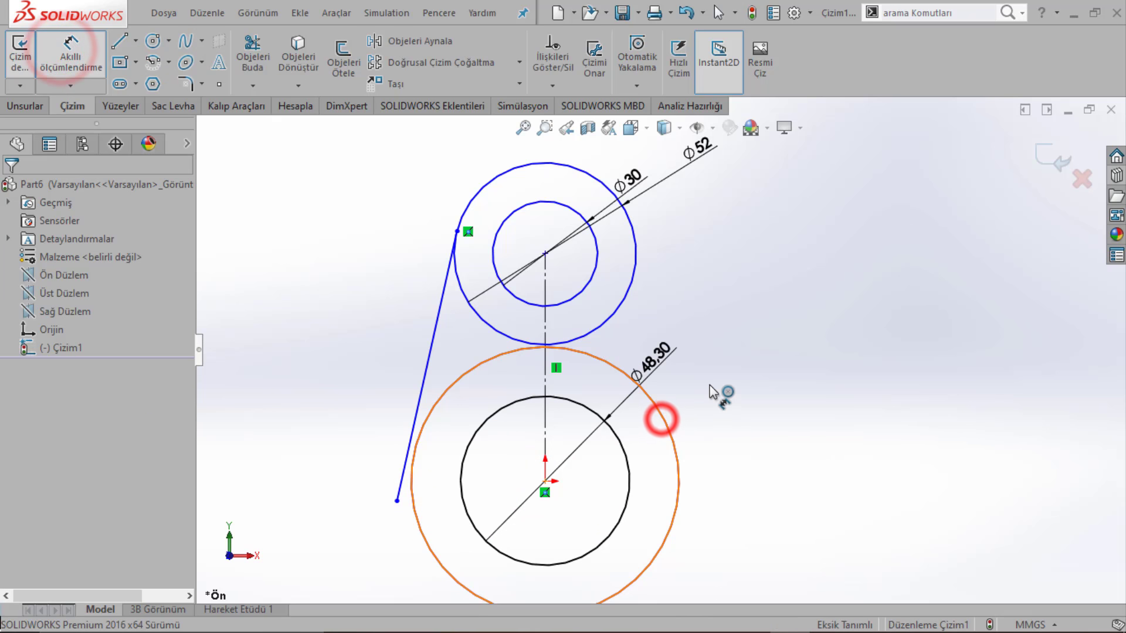
{"action": "left_click", "coordinate": [730, 327]}
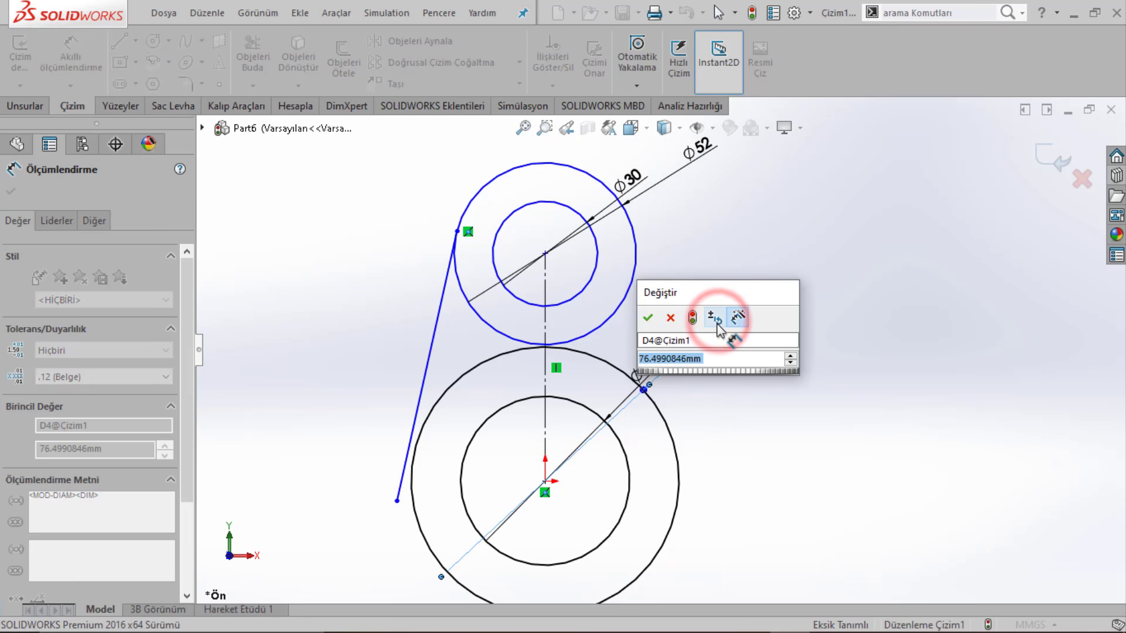
{"action": "type", "text": "60"}
{"action": "key", "text": "Return"}
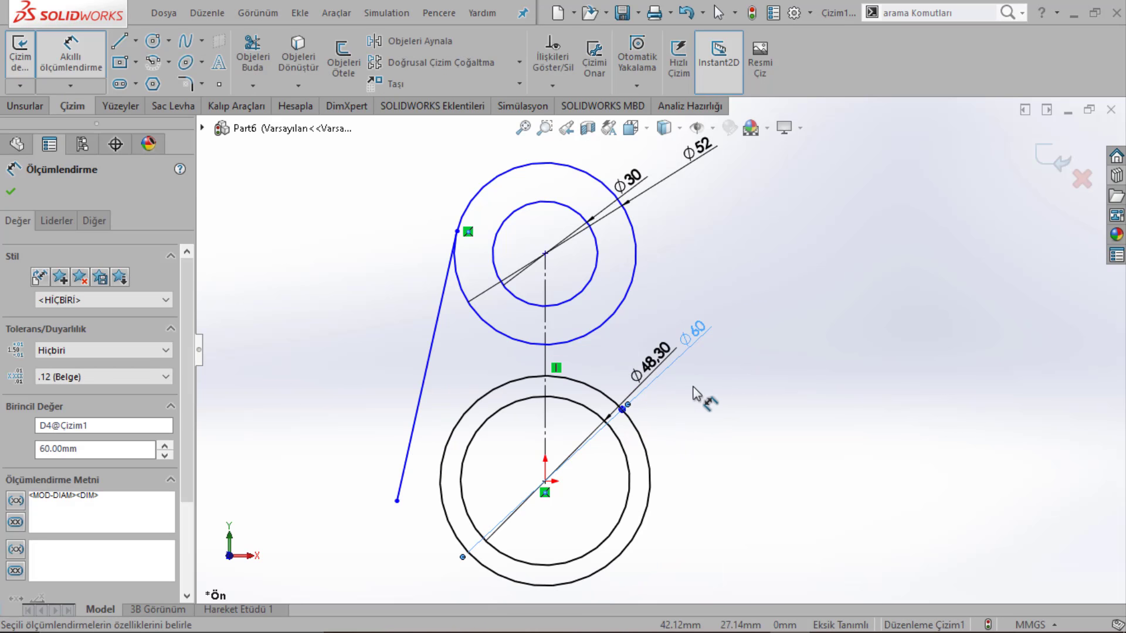
{"action": "key", "text": "Escape"}
{"action": "left_click_drag", "start_coordinate": [697, 334], "coordinate": [751, 477]}
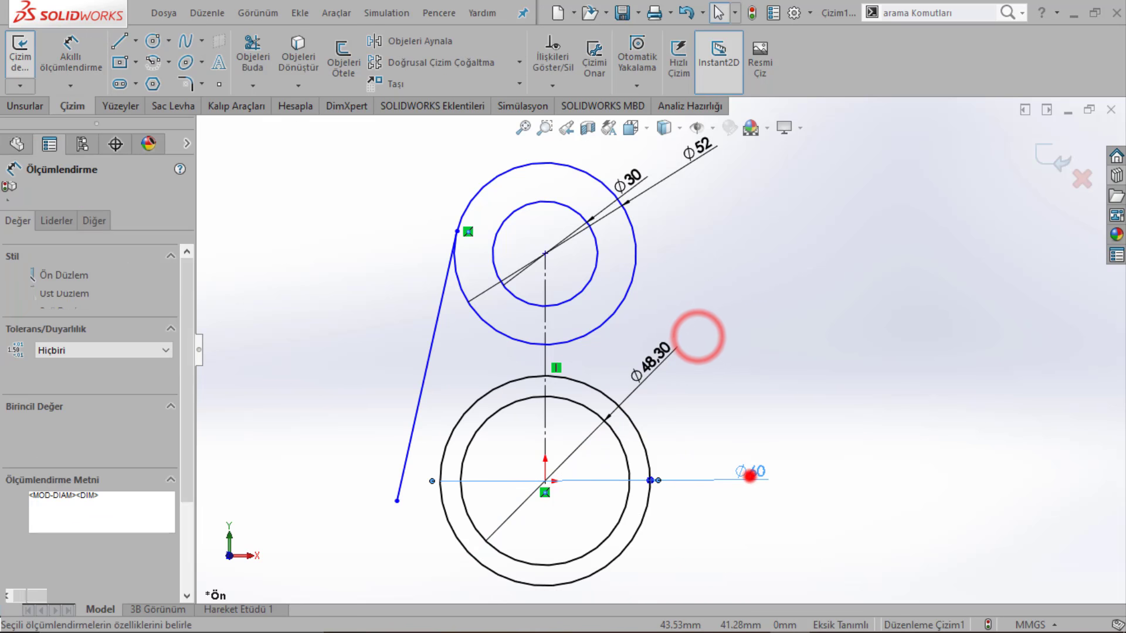
{"action": "double_click", "coordinate": [751, 474]}
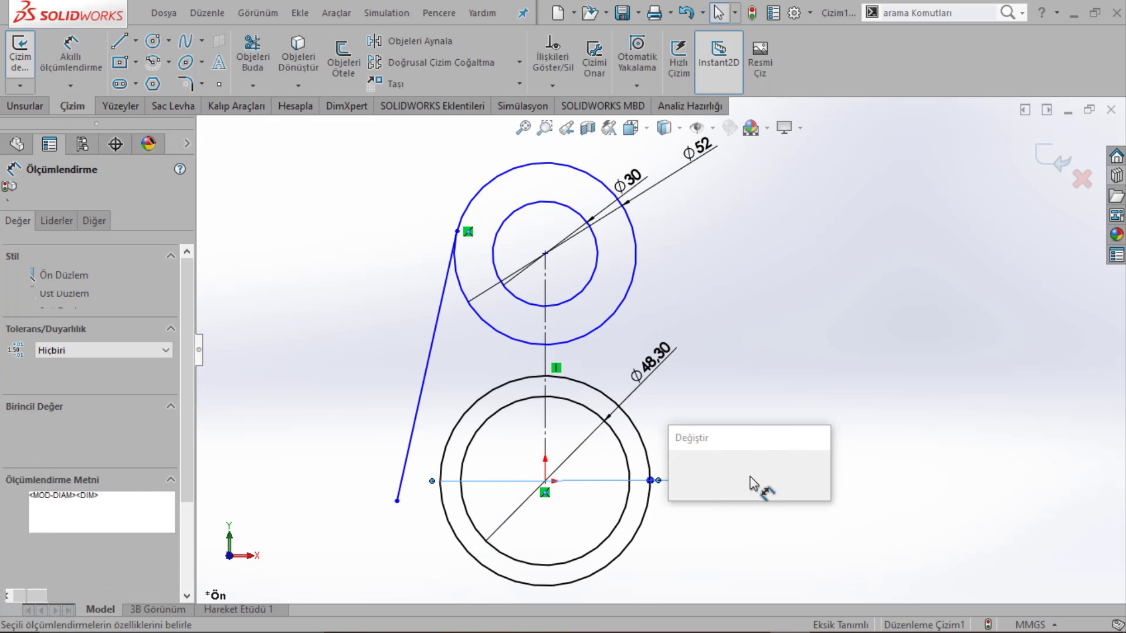
{"action": "type", "text": "90"}
{"action": "key", "text": "Return"}
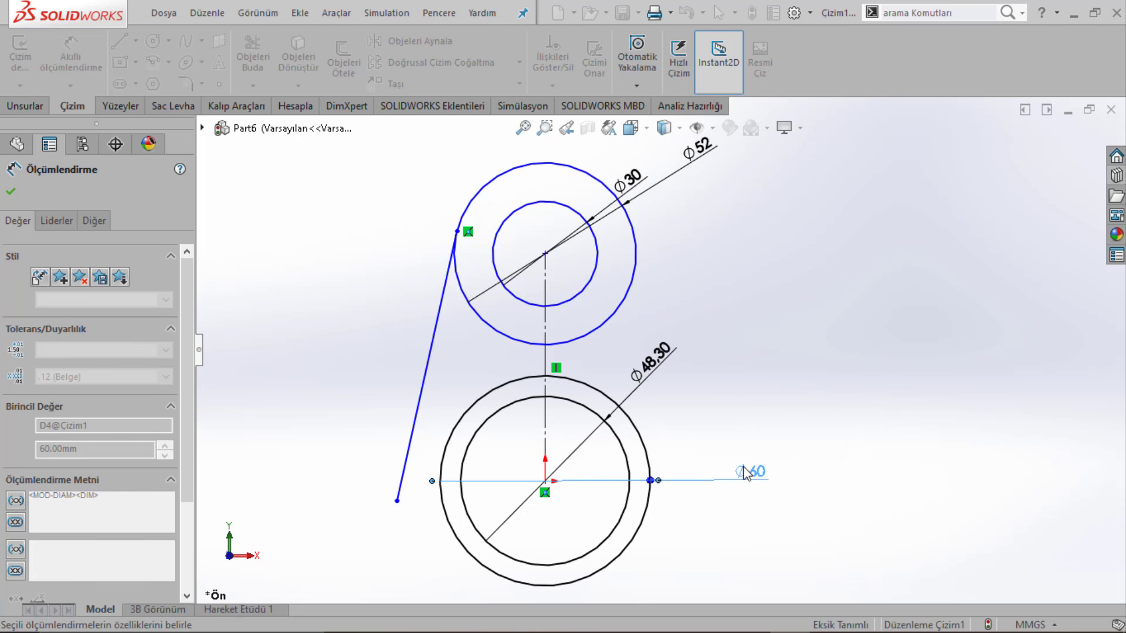
{"action": "left_click", "coordinate": [704, 400]}
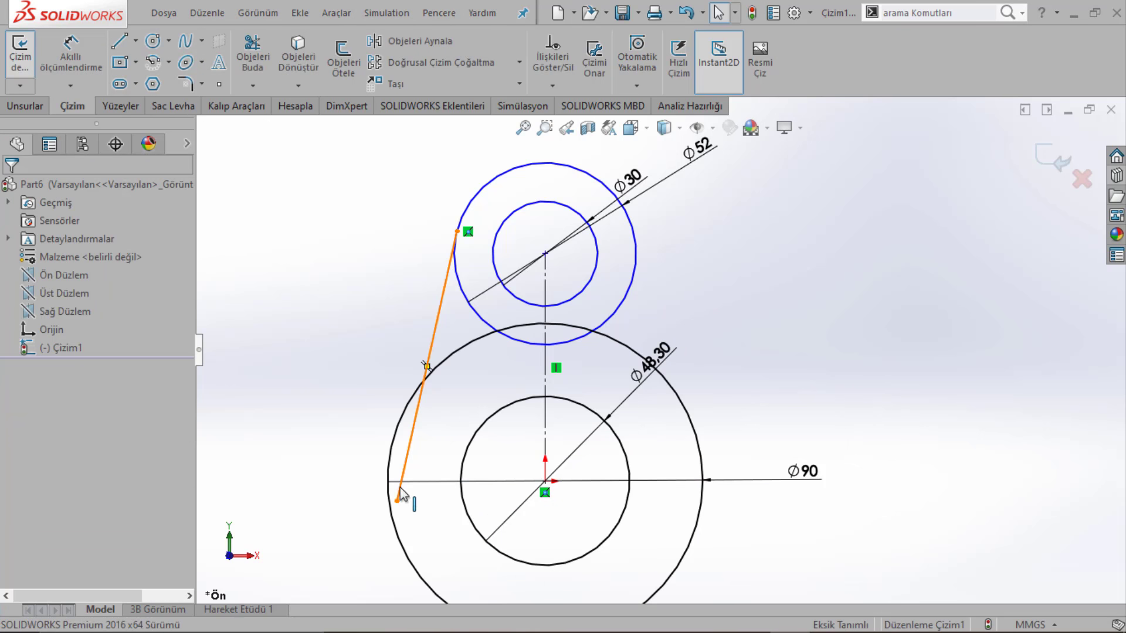
Step: Pull the slanted line's lower end onto the Ø90 circle and make the line tangent to it
{"action": "left_click_drag", "start_coordinate": [397, 502], "coordinate": [388, 429]}
{"action": "left_click", "coordinate": [374, 326]}
{"action": "left_click", "coordinate": [420, 352]}
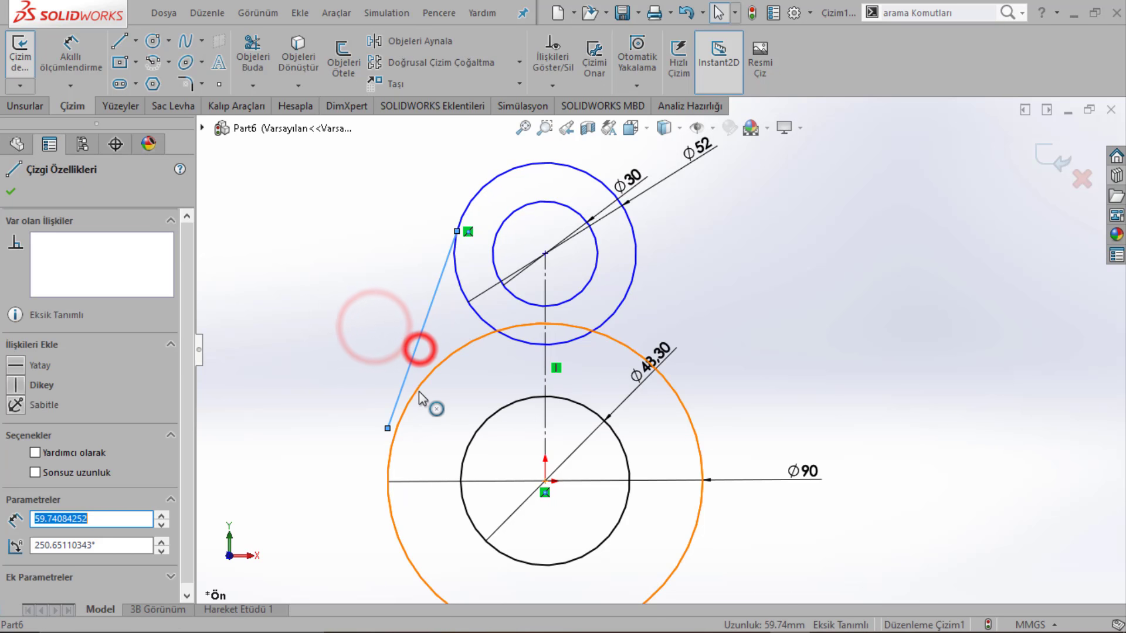
{"action": "left_click", "coordinate": [419, 390], "text": "ctrl"}
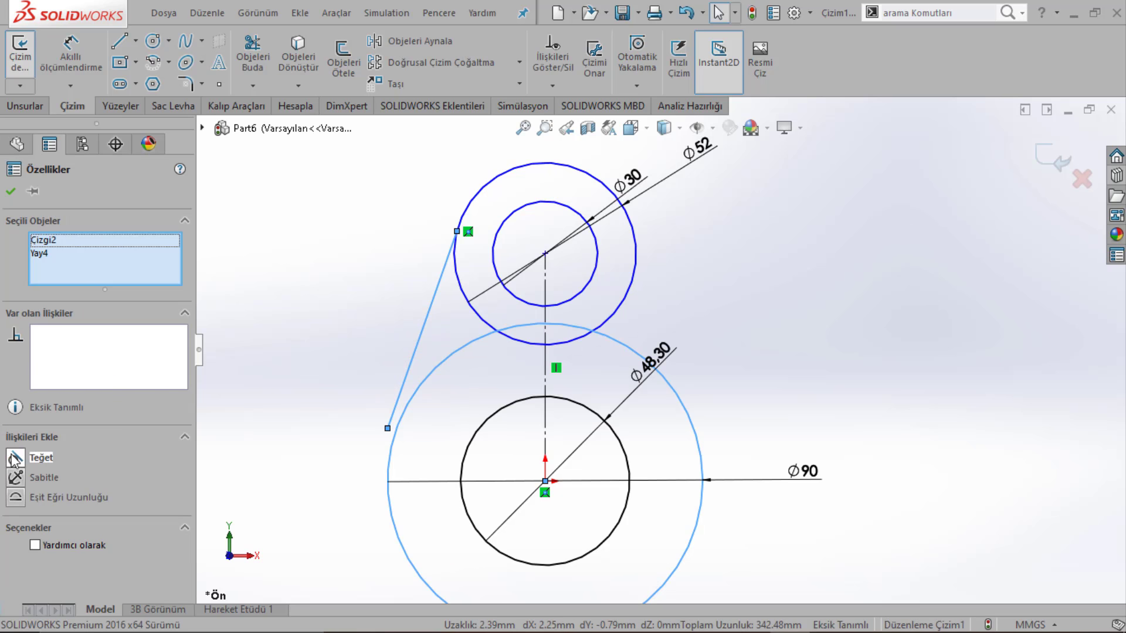
{"action": "left_click", "coordinate": [15, 457]}
Step: Make the slanted line tangent to the Ø52 circle as well
{"action": "left_click", "coordinate": [328, 404]}
{"action": "left_click", "coordinate": [449, 254]}
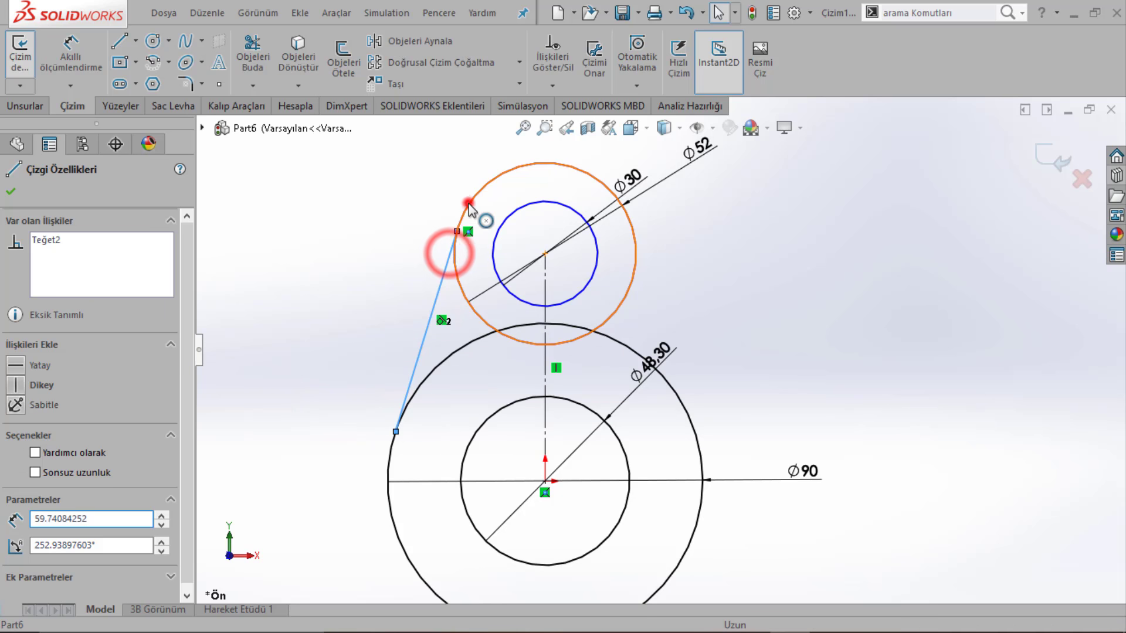
{"action": "left_click", "coordinate": [465, 206], "text": "ctrl"}
{"action": "left_click", "coordinate": [15, 458]}
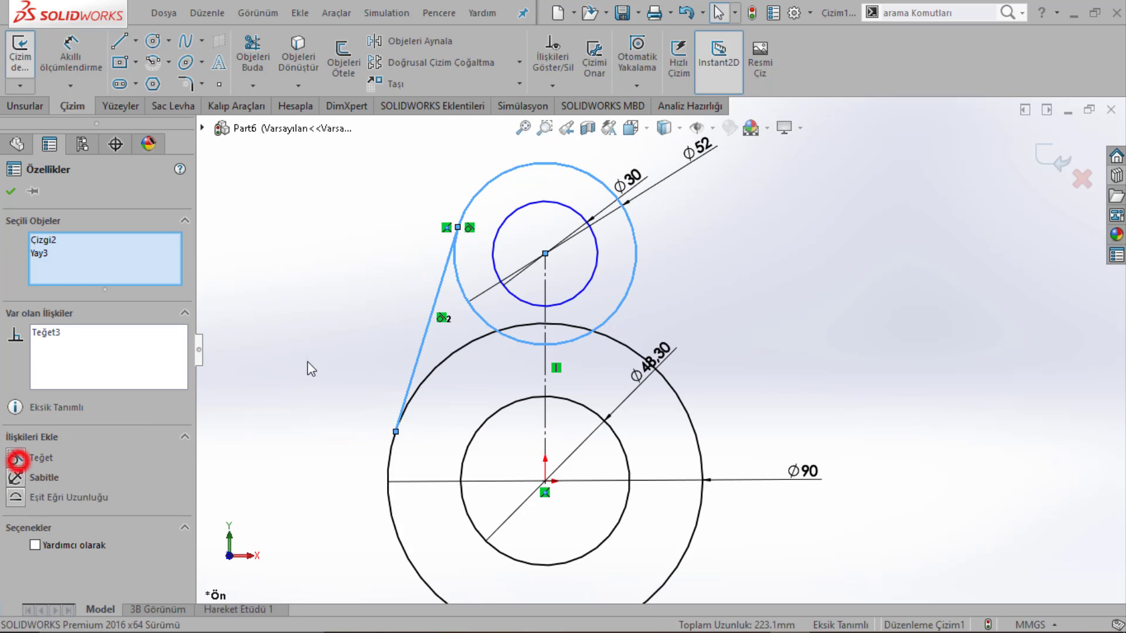
{"action": "left_click", "coordinate": [306, 357]}
{"action": "mouse_move", "coordinate": [496, 306]}
{"action": "middle_mouse_down", "text": "ctrl"}
{"action": "mouse_move", "coordinate": [518, 276]}
{"action": "mouse_move", "coordinate": [469, 297]}
{"action": "middle_mouse_up", "text": "ctrl"}
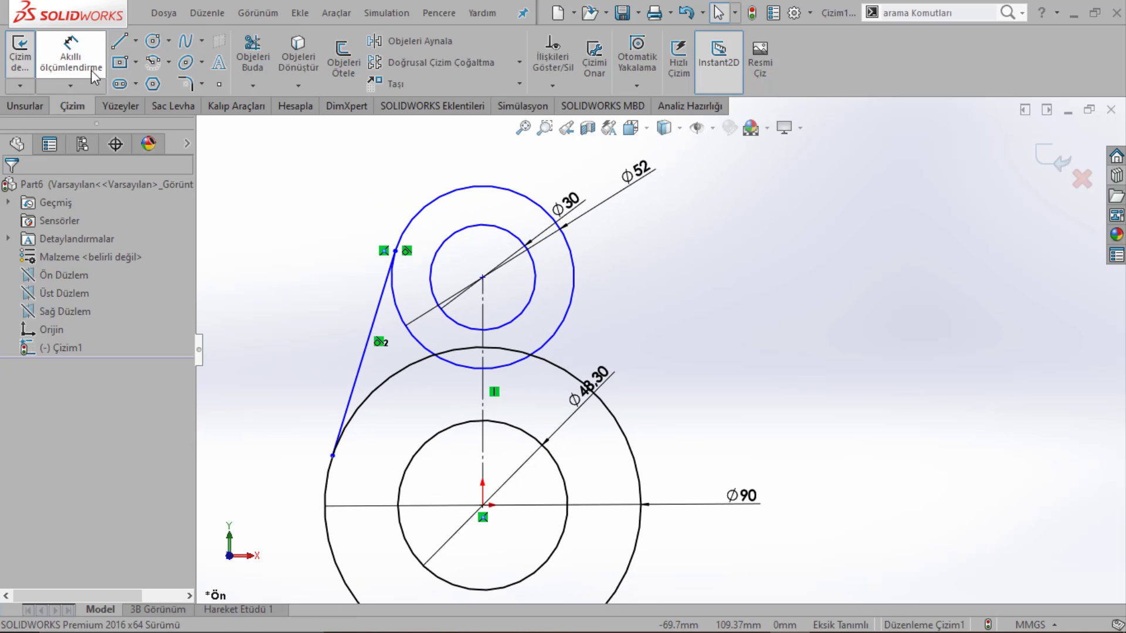
{"action": "left_click", "coordinate": [71, 56]}
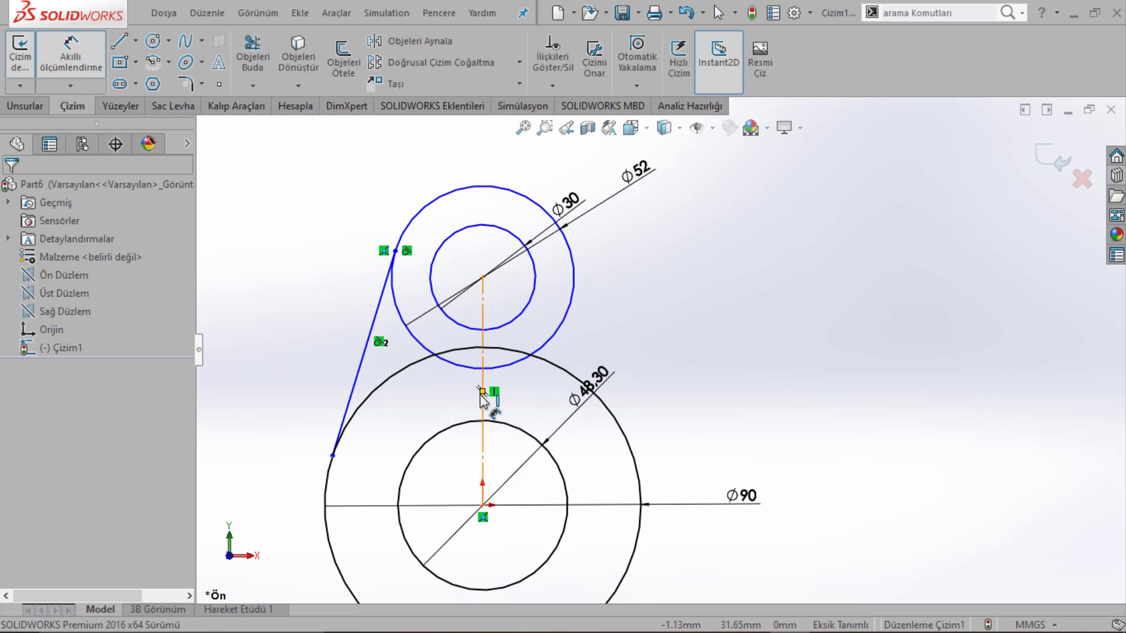
{"action": "left_click", "coordinate": [482, 392]}
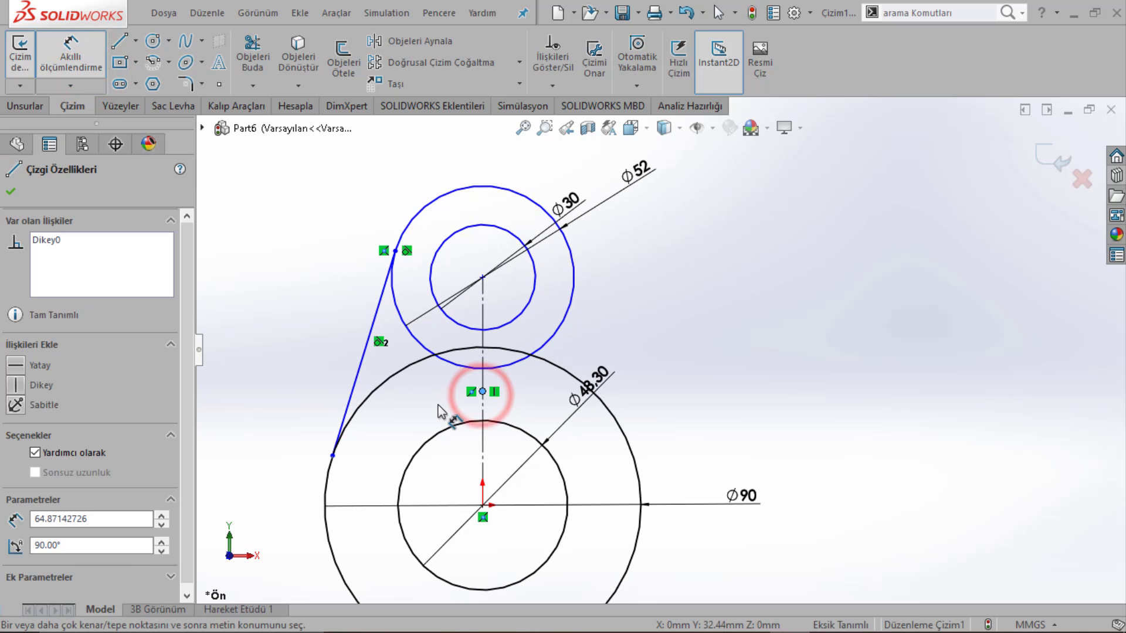
Step: Try dimensioning between the circle centres and moving the upper circles, then undo the move
{"action": "left_click", "coordinate": [485, 425]}
{"action": "left_click", "coordinate": [482, 297]}
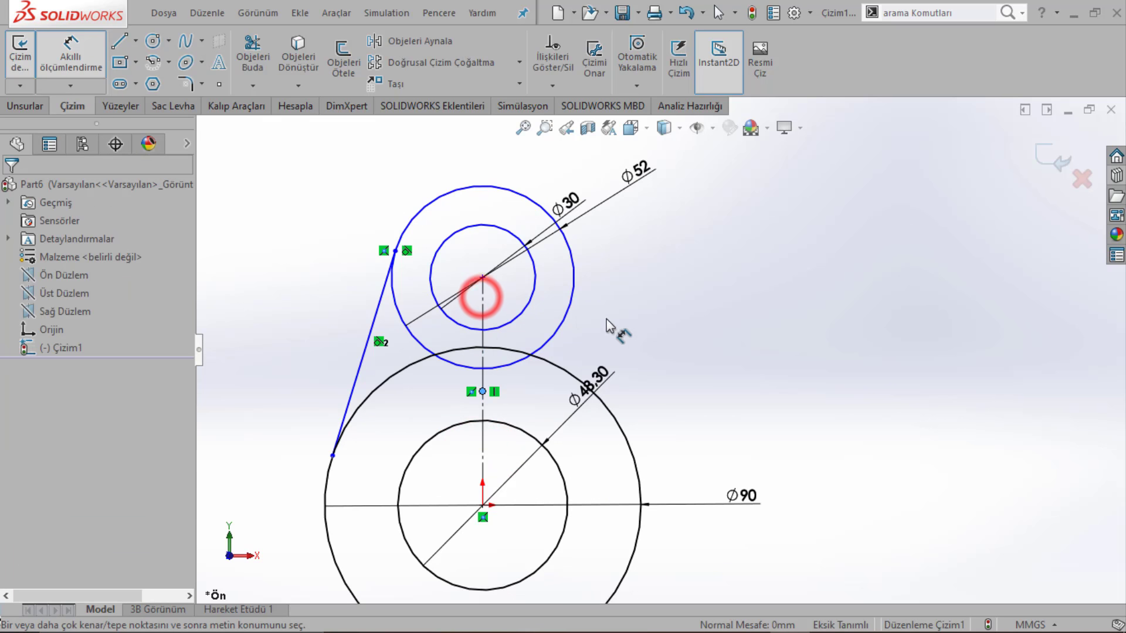
{"action": "left_click", "coordinate": [482, 392]}
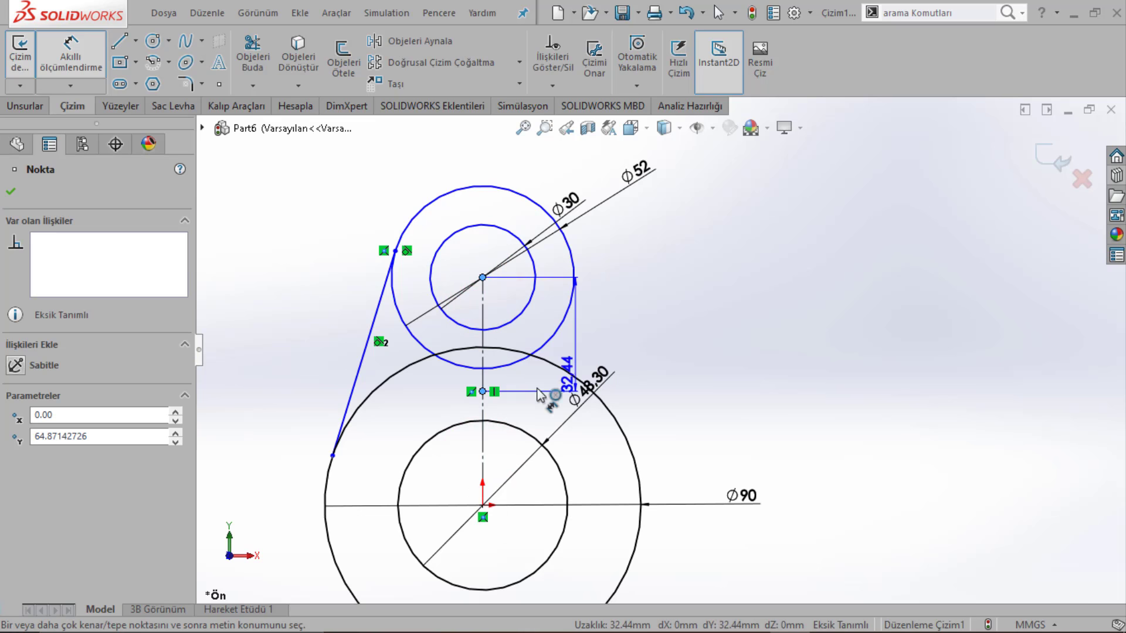
{"action": "key", "text": "Escape"}
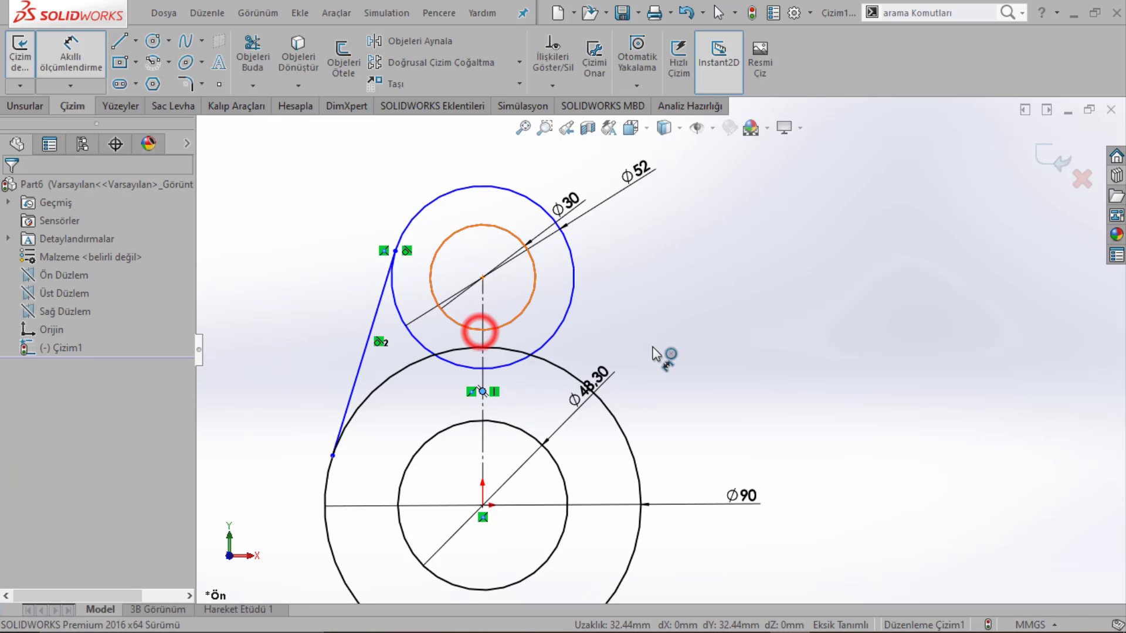
{"action": "key", "text": "Escape"}
{"action": "left_click", "coordinate": [483, 279]}
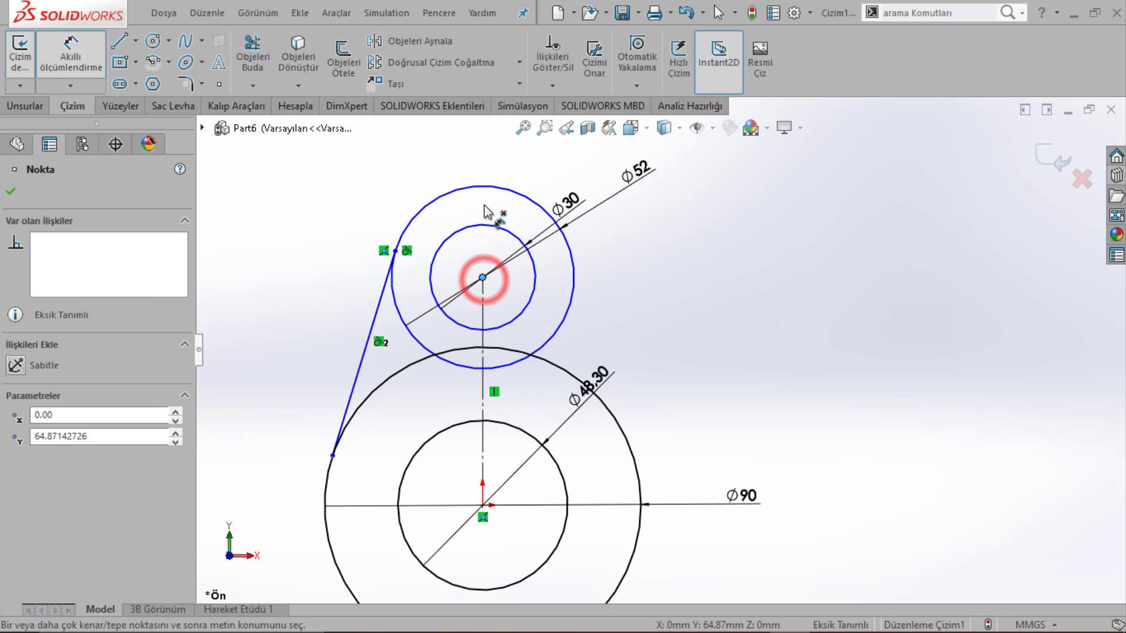
{"action": "key", "text": "Escape"}
{"action": "left_click_drag", "start_coordinate": [483, 281], "coordinate": [536, 264]}
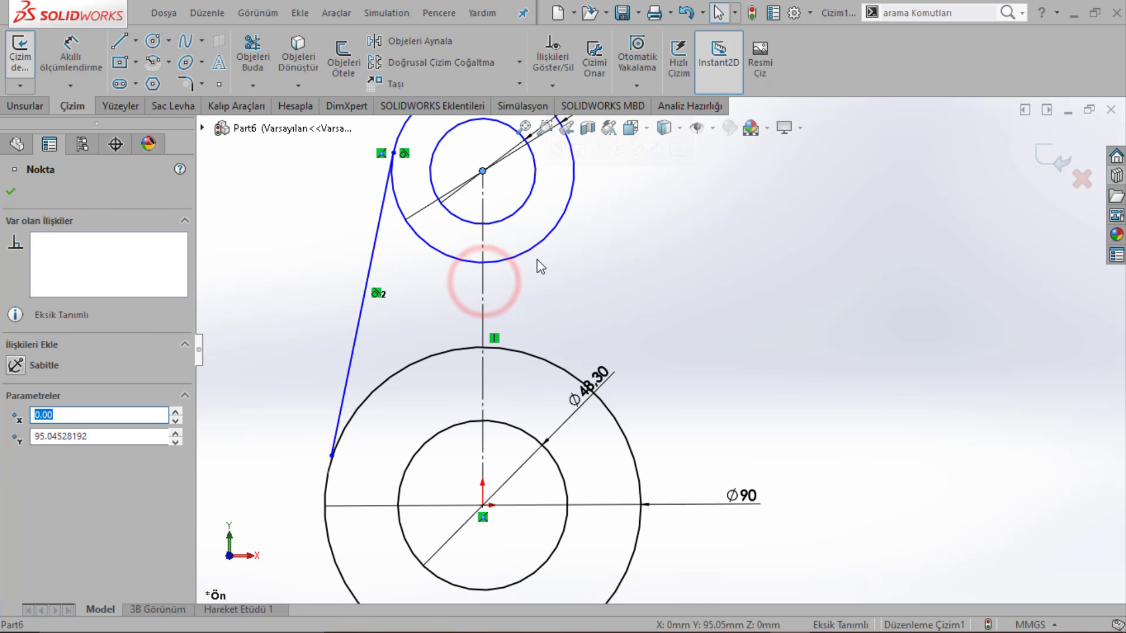
{"action": "key", "text": "ctrl+z"}
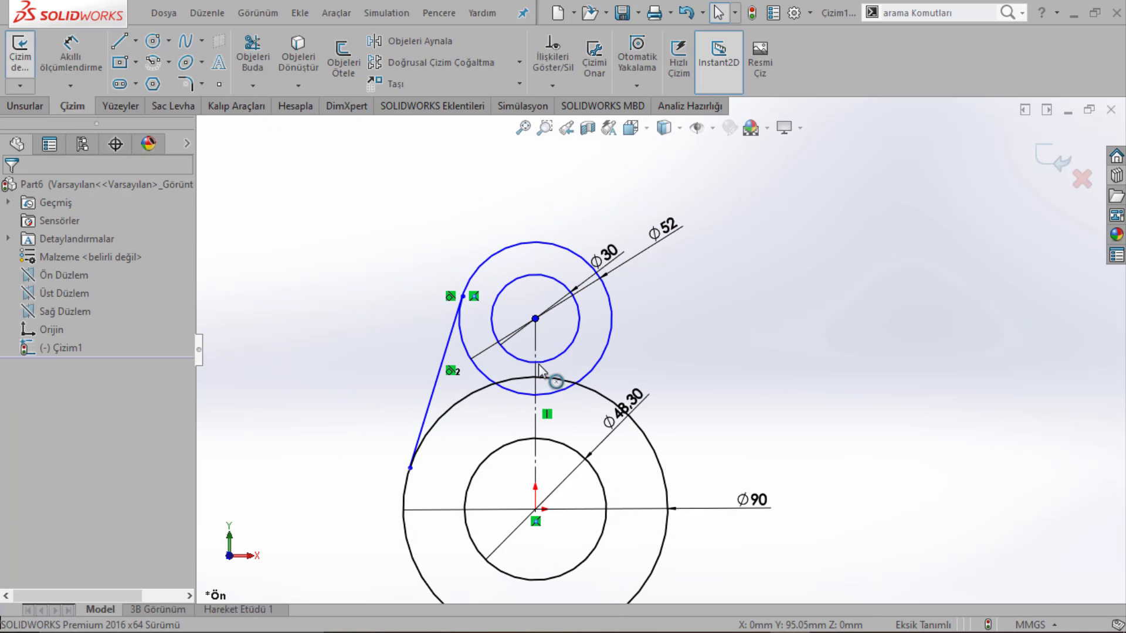
Step: Dimension the vertical centreline to set a 65 mm centre-to-centre distance
{"action": "left_click", "coordinate": [70, 56]}
{"action": "left_click", "coordinate": [535, 460]}
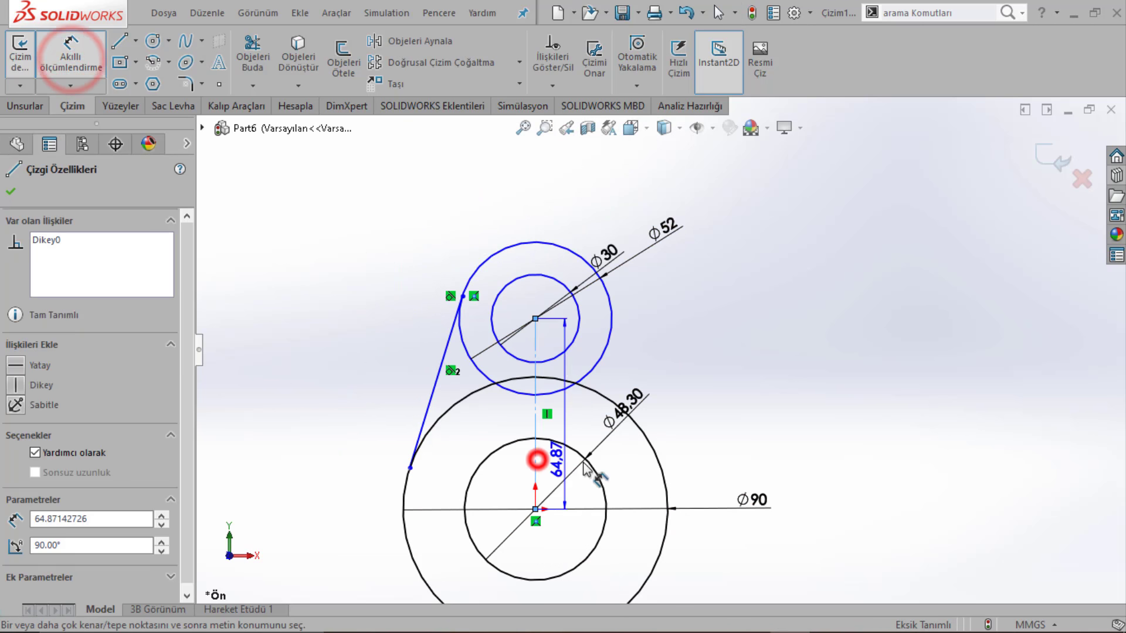
{"action": "left_click", "coordinate": [717, 418]}
{"action": "type", "text": "6"}
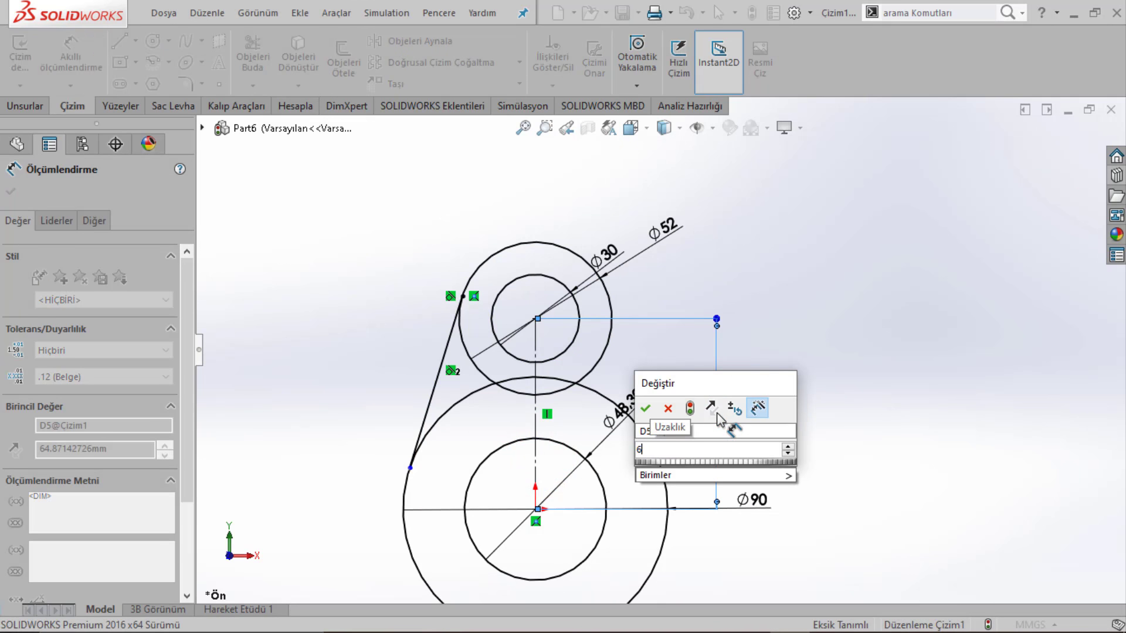
{"action": "key", "text": "BackSpace"}
{"action": "type", "text": "5"}
{"action": "key", "text": "Return"}
{"action": "left_click", "coordinate": [800, 387]}
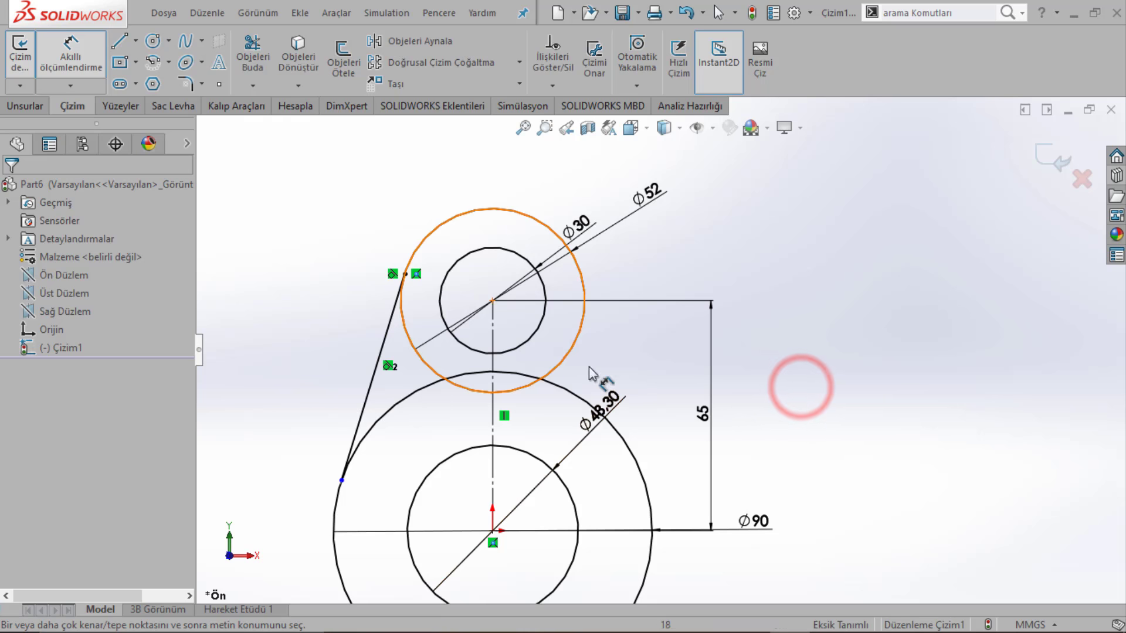
Step: Move the Ø48.30 dimension label to the lower left
{"action": "left_click", "coordinate": [611, 397]}
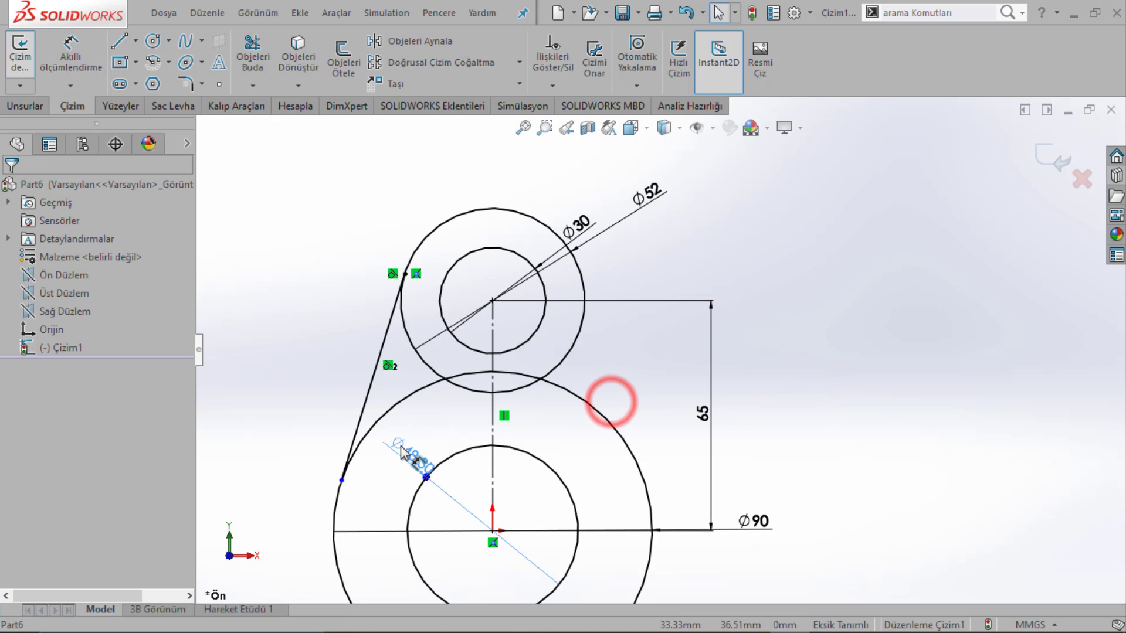
{"action": "left_click", "coordinate": [399, 460]}
{"action": "left_click", "coordinate": [310, 360]}
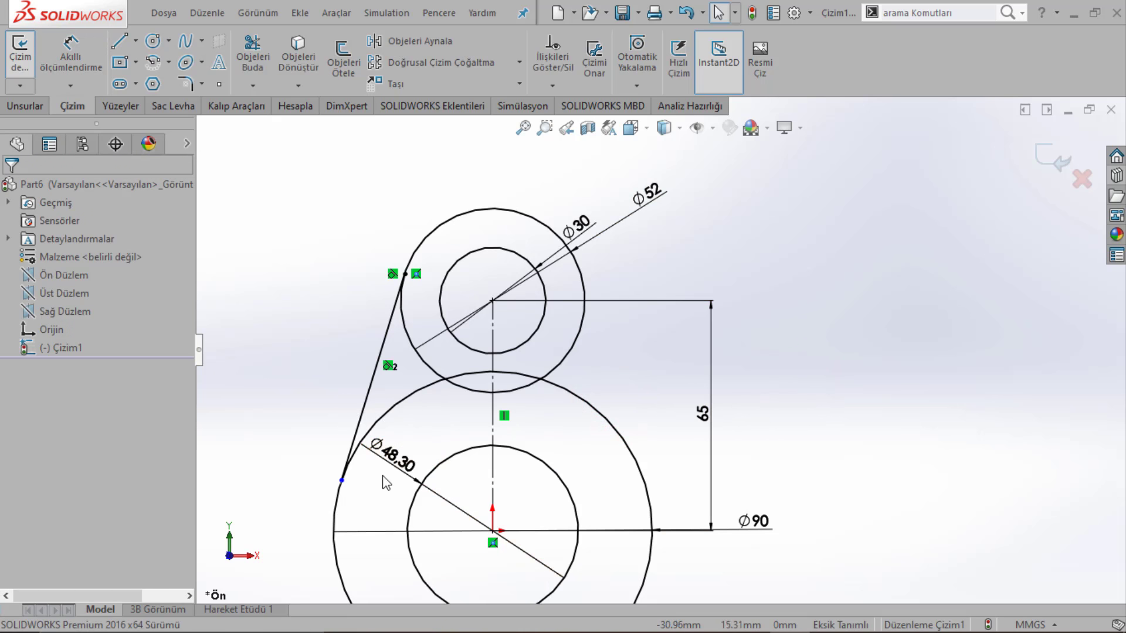
Step: Mirror the slanted tangent line across the vertical centreline onto the right side
{"action": "right_click", "coordinate": [327, 212]}
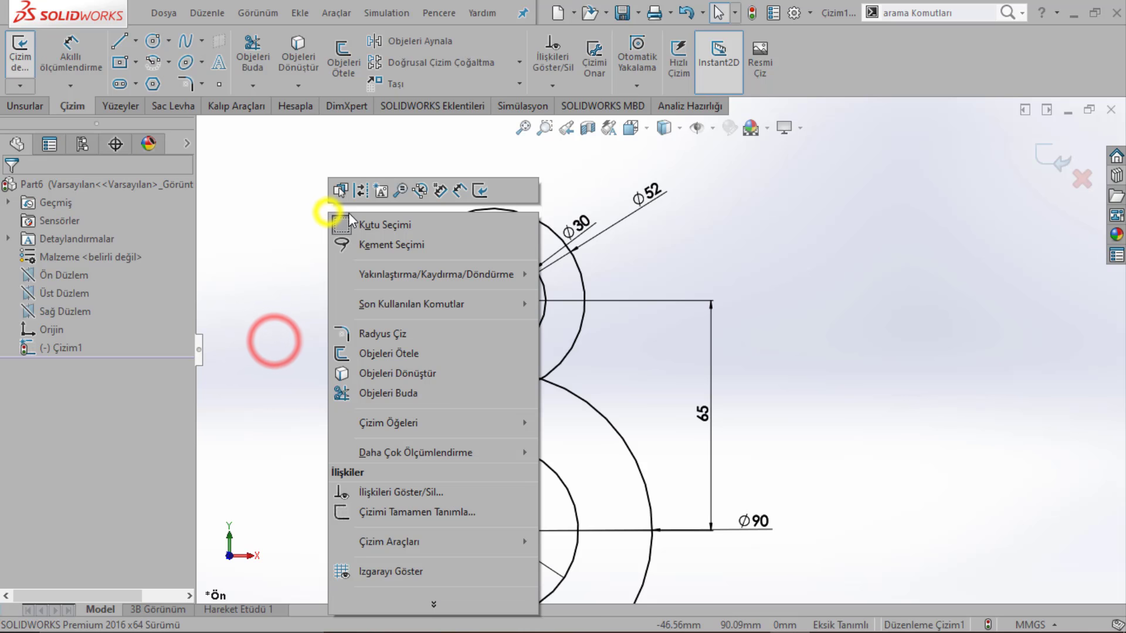
{"action": "left_click", "coordinate": [262, 262]}
{"action": "left_click", "coordinate": [71, 59]}
{"action": "left_click", "coordinate": [262, 48]}
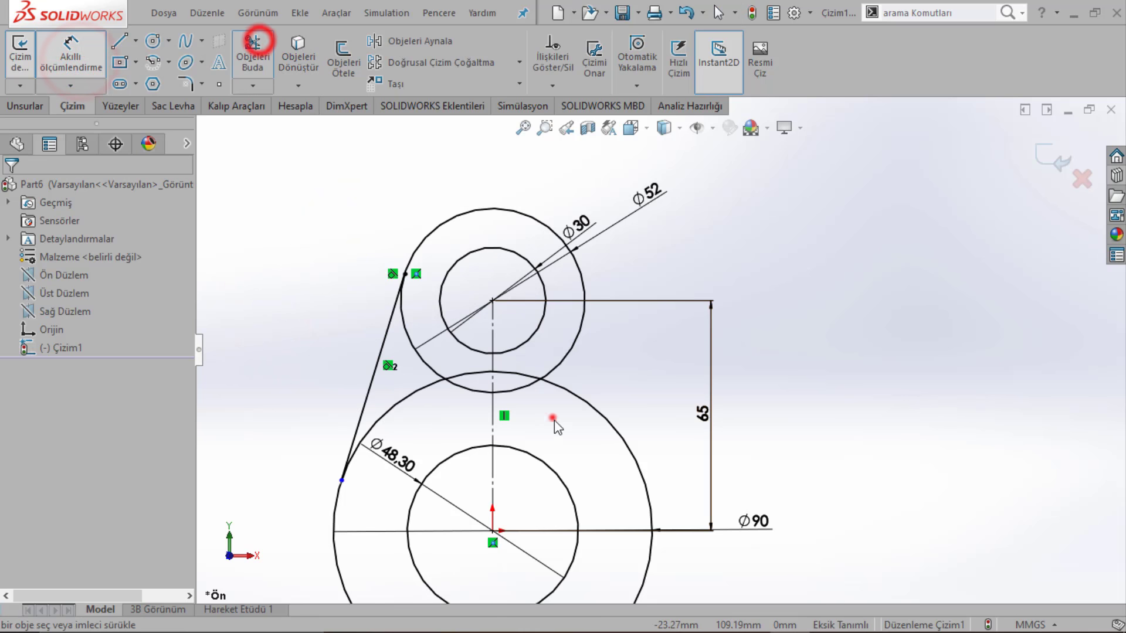
{"action": "key", "text": "Escape"}
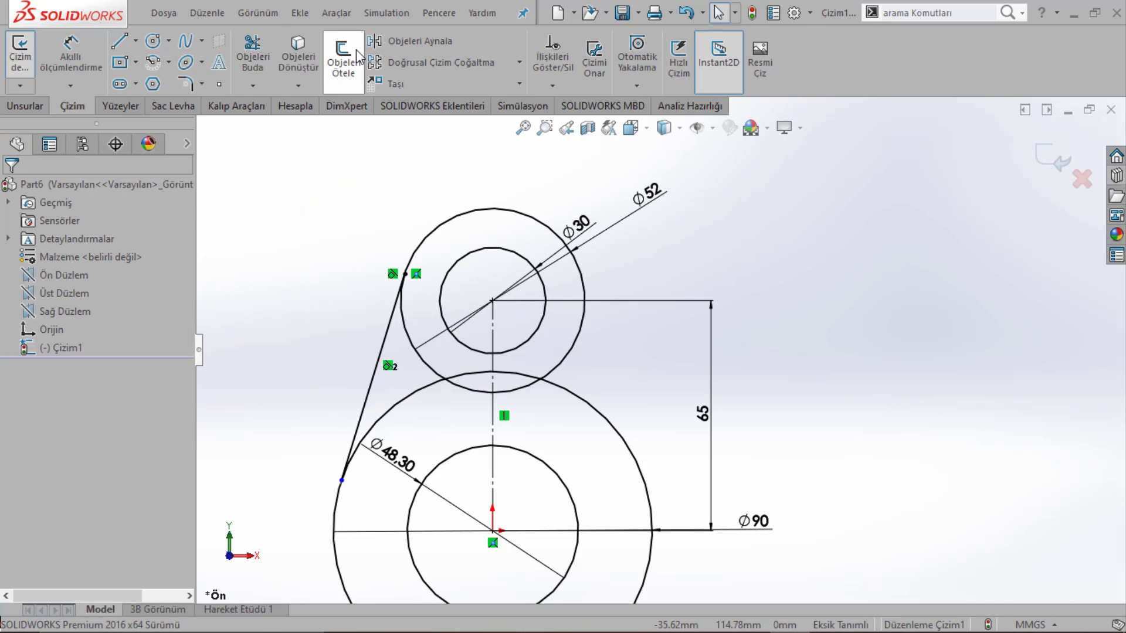
{"action": "left_click", "coordinate": [381, 40]}
{"action": "left_click", "coordinate": [377, 369]}
{"action": "left_click", "coordinate": [132, 396]}
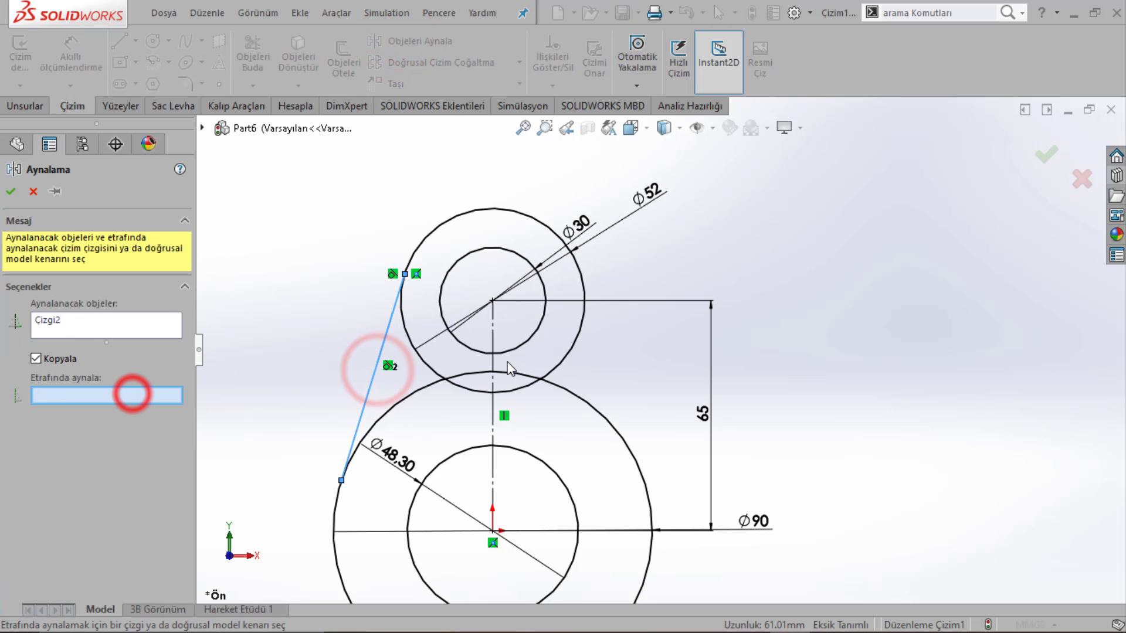
{"action": "left_click", "coordinate": [493, 329]}
{"action": "right_click", "coordinate": [493, 331]}
{"action": "left_click", "coordinate": [253, 57]}
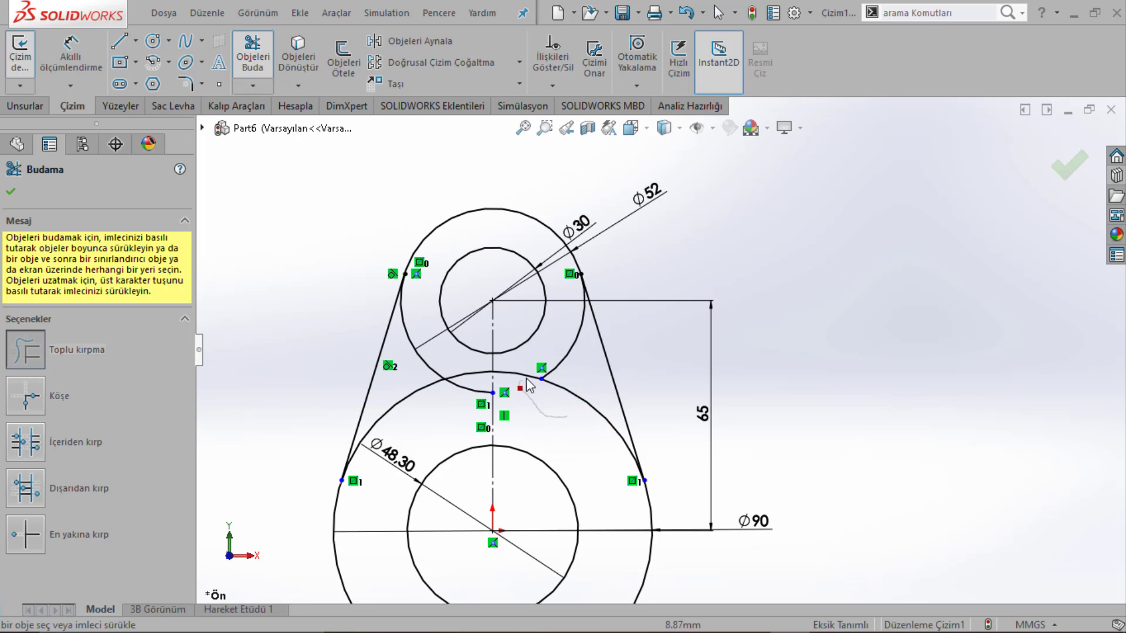
Step: Try trimming the overlapping circle arcs, undoing each attempt
{"action": "left_click_drag", "start_coordinate": [543, 393], "coordinate": [455, 381]}
{"action": "key", "text": "ctrl+z"}
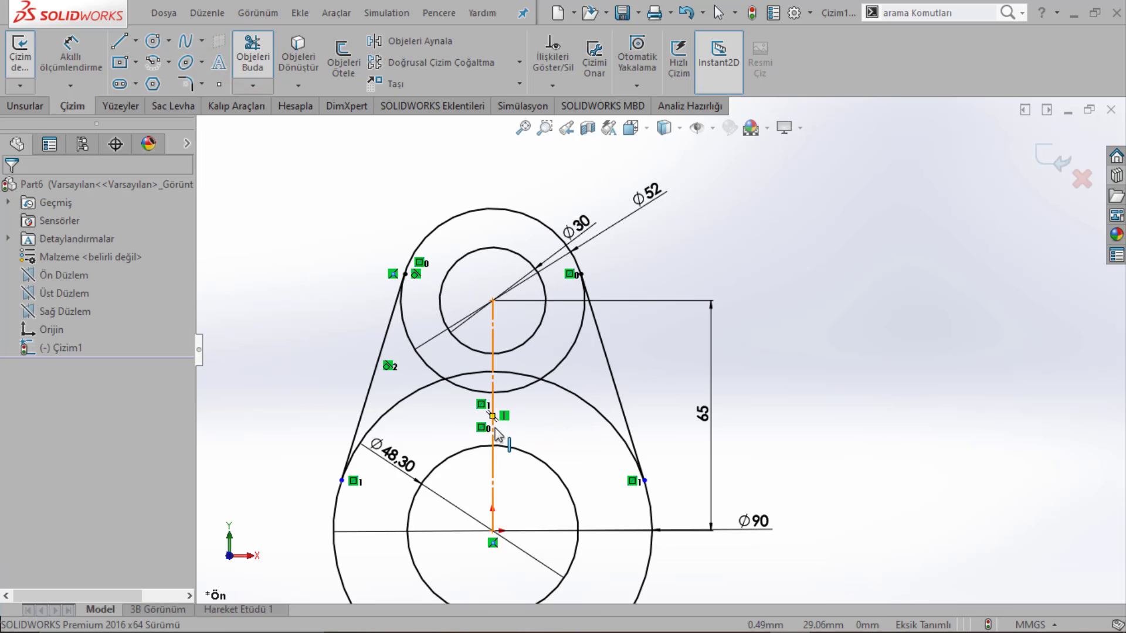
{"action": "left_click", "coordinate": [252, 57]}
{"action": "left_click_drag", "start_coordinate": [421, 435], "coordinate": [409, 404]}
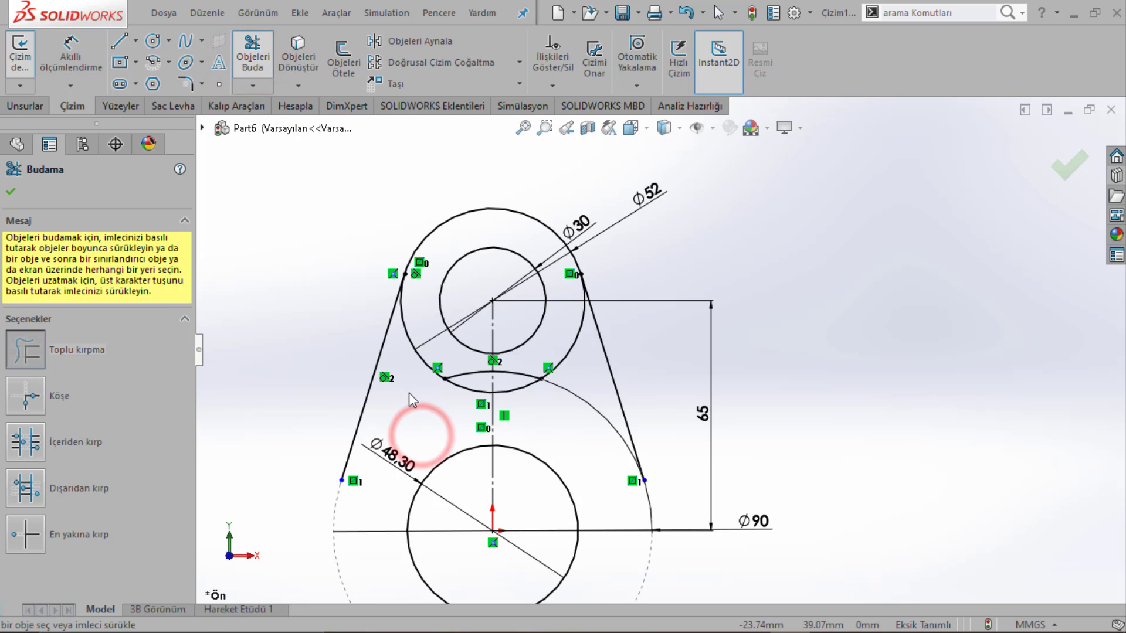
{"action": "key", "text": "Escape"}
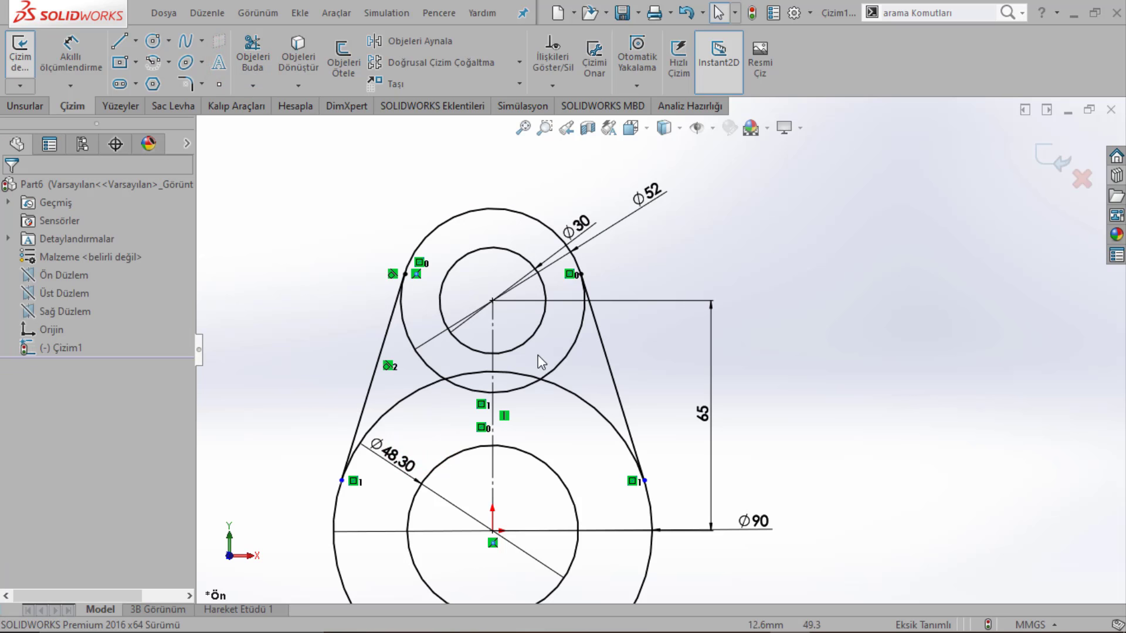
{"action": "left_click", "coordinate": [252, 57]}
{"action": "left_click_drag", "start_coordinate": [528, 352], "coordinate": [560, 400]}
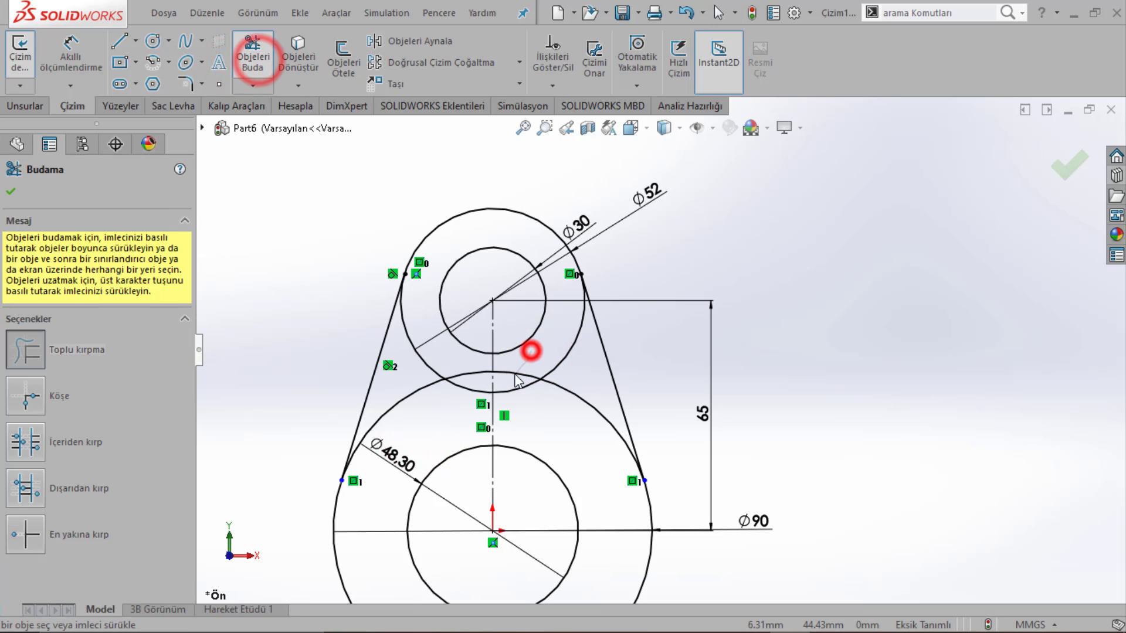
{"action": "key", "text": "Escape"}
{"action": "key", "text": "ctrl+z"}
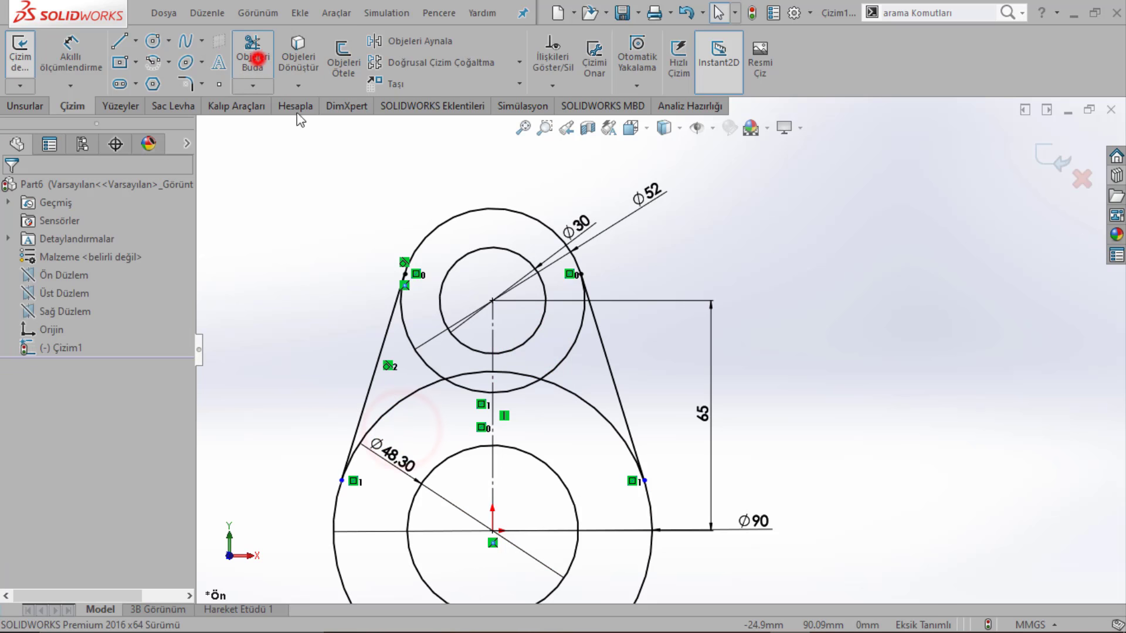
{"action": "left_click", "coordinate": [252, 57]}
{"action": "mouse_move", "coordinate": [410, 369]}
{"action": "left_mouse_down"}
{"action": "mouse_move", "coordinate": [419, 434]}
{"action": "mouse_move", "coordinate": [453, 414]}
{"action": "left_mouse_up"}
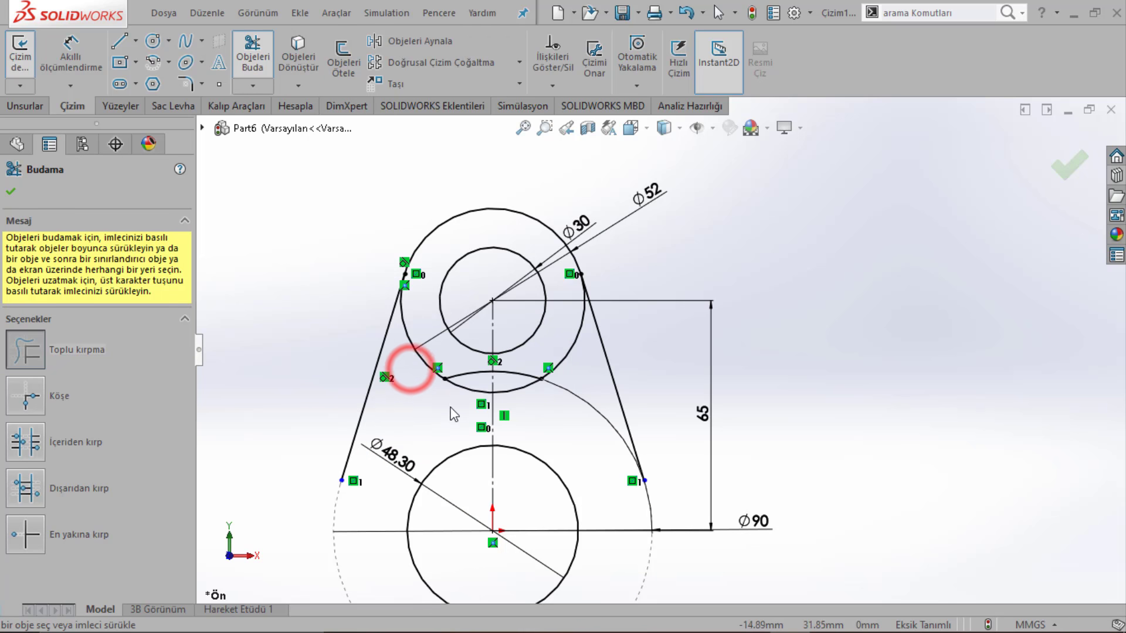
{"action": "key", "text": "Escape"}
{"action": "key", "text": "ctrl+z"}
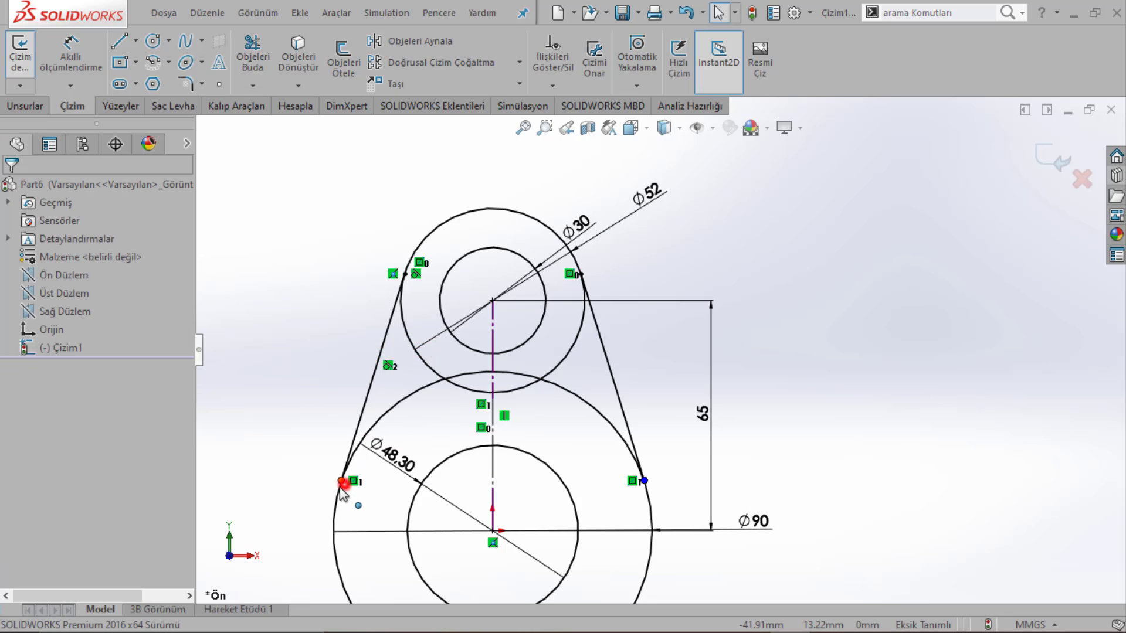
Step: Make the left line's lower endpoint coincident with the Ø90 circle
{"action": "left_click_drag", "start_coordinate": [342, 482], "coordinate": [365, 400]}
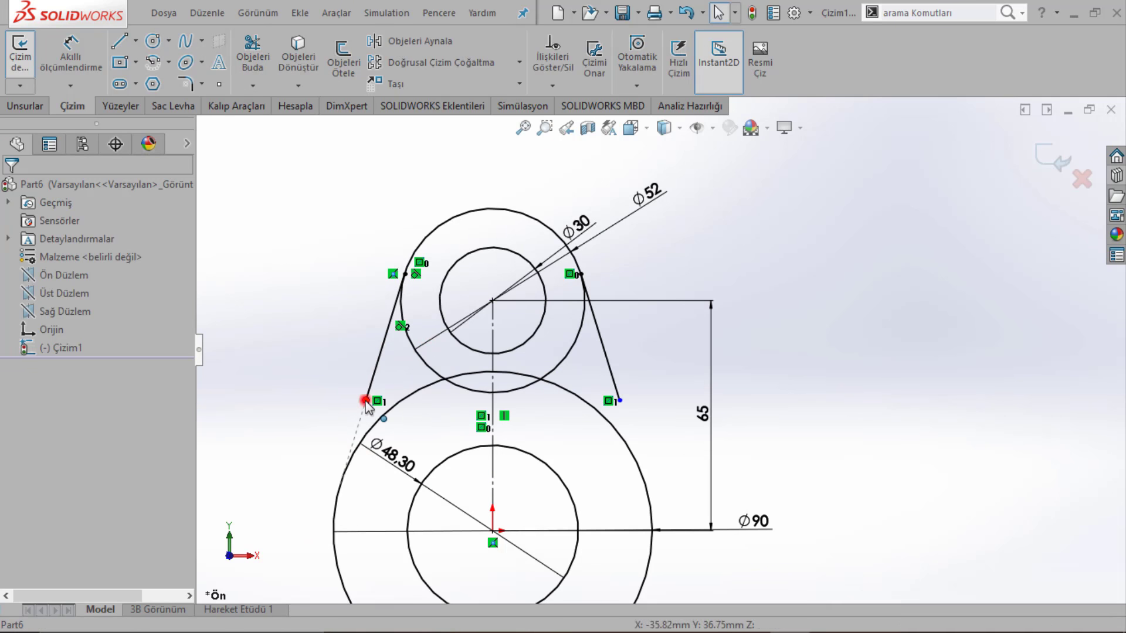
{"action": "left_click", "coordinate": [365, 401]}
{"action": "left_click", "coordinate": [347, 475], "text": "ctrl"}
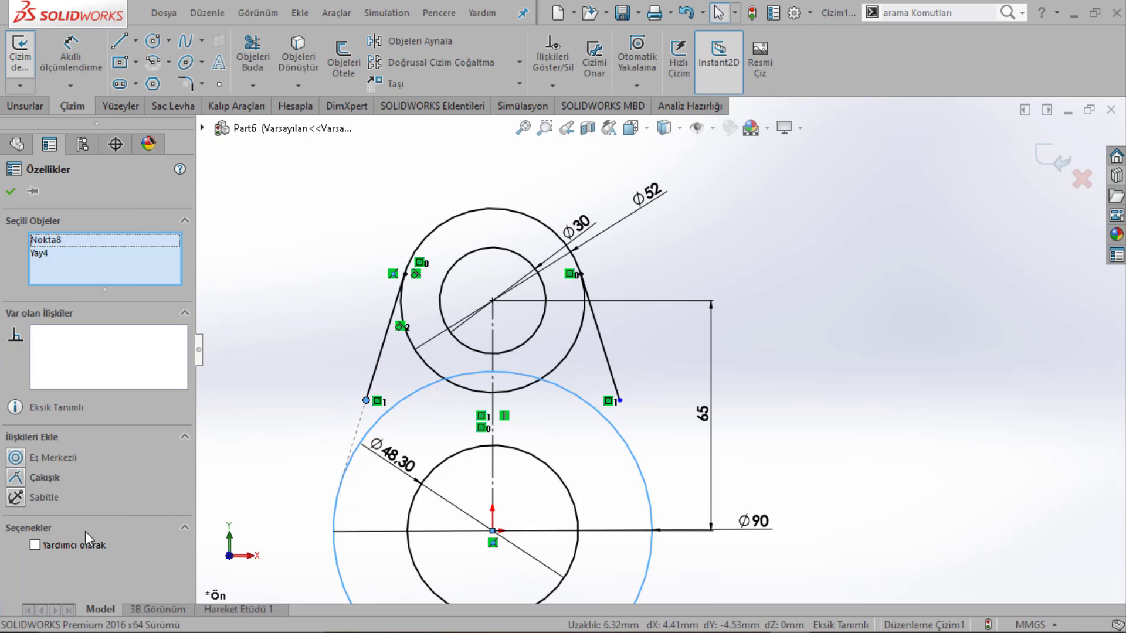
{"action": "left_click", "coordinate": [19, 478]}
{"action": "left_click", "coordinate": [251, 377]}
Step: Trim away the Ø90 circle's upper arc and the inner arcs between the circles
{"action": "left_click", "coordinate": [253, 55]}
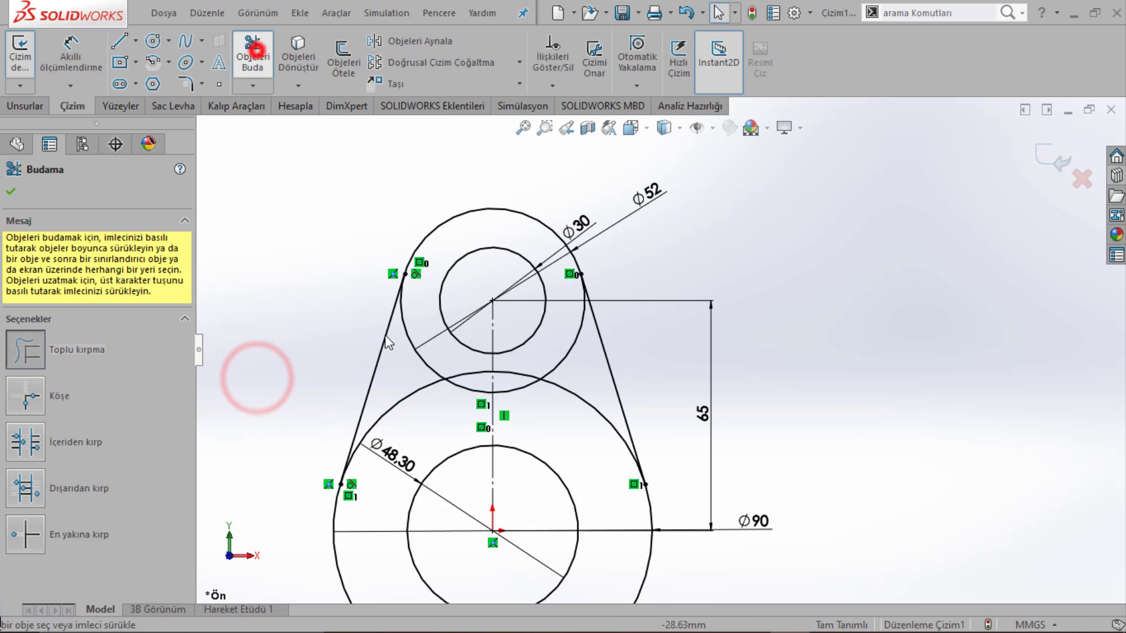
{"action": "left_click_drag", "start_coordinate": [410, 400], "coordinate": [425, 389]}
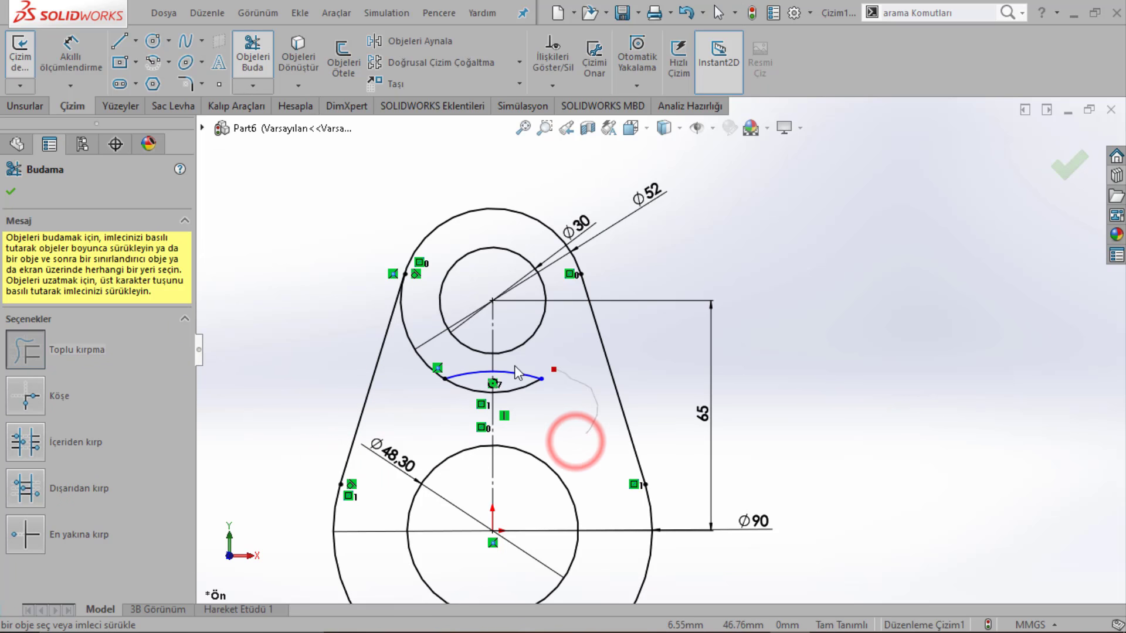
{"action": "mouse_move", "coordinate": [515, 366]}
{"action": "left_mouse_down"}
{"action": "mouse_move", "coordinate": [519, 400]}
{"action": "mouse_move", "coordinate": [410, 372]}
{"action": "left_mouse_up"}
{"action": "scroll", "coordinate": [494, 178], "scroll_direction": "up", "scroll_amount": 3}
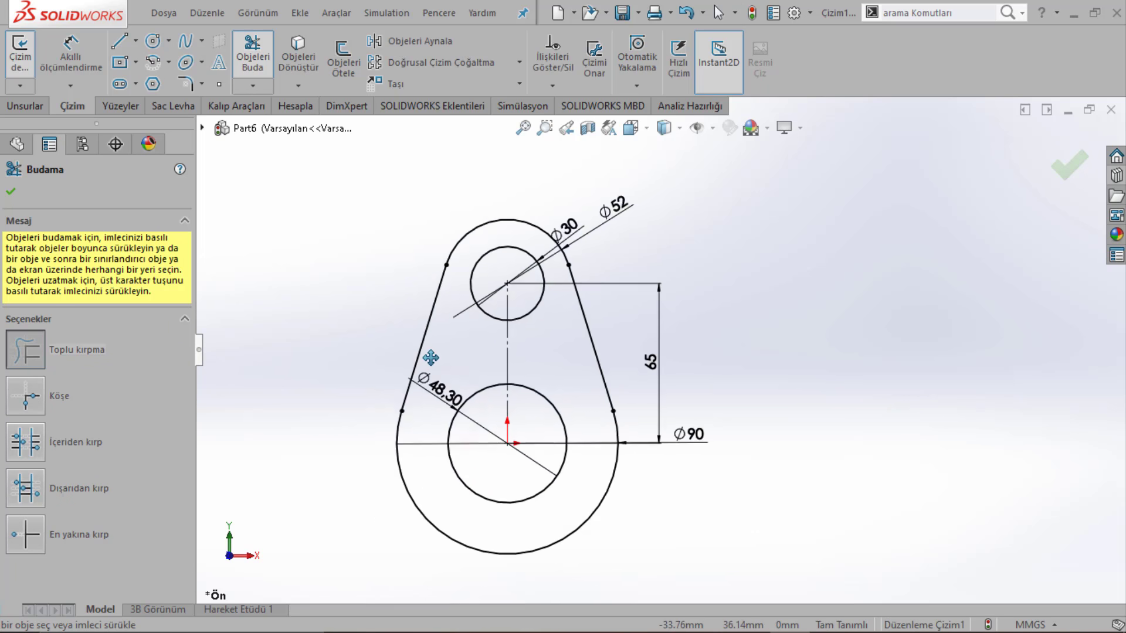
{"action": "left_click", "coordinate": [1070, 173]}
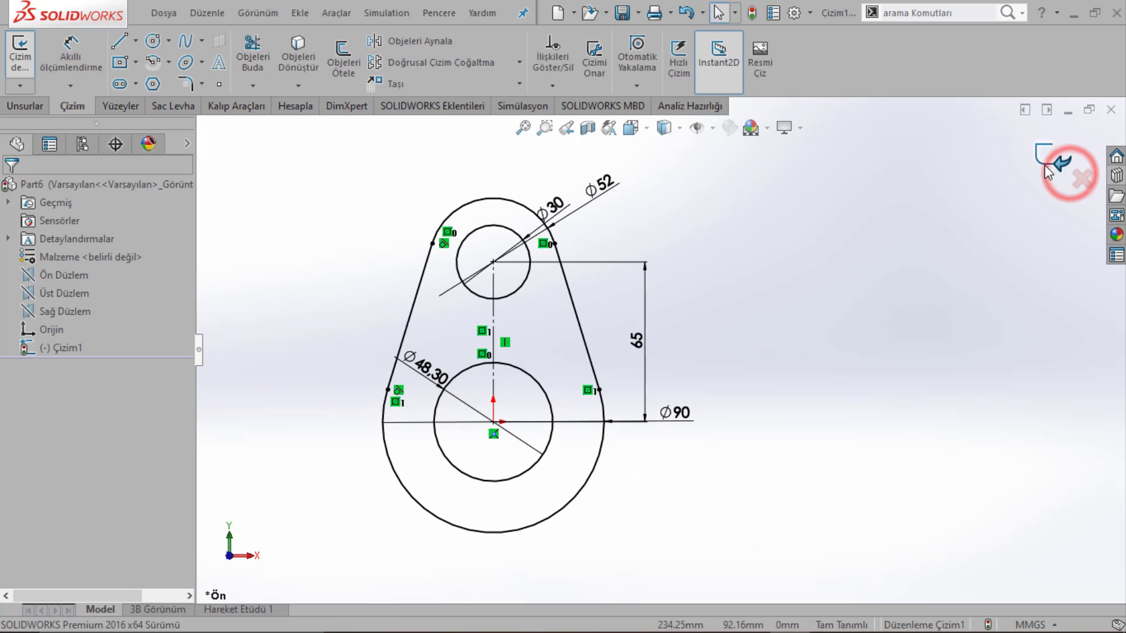
Step: Extrude the teardrop sketch as a blind 5 mm boss
{"action": "left_click", "coordinate": [1045, 161]}
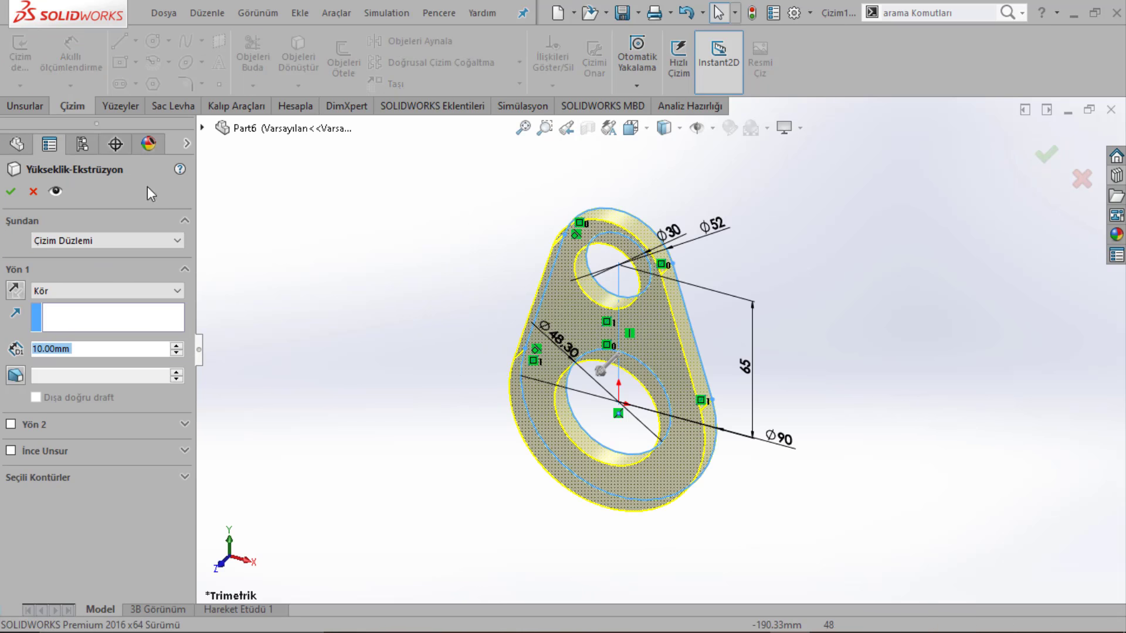
{"action": "type", "text": "5"}
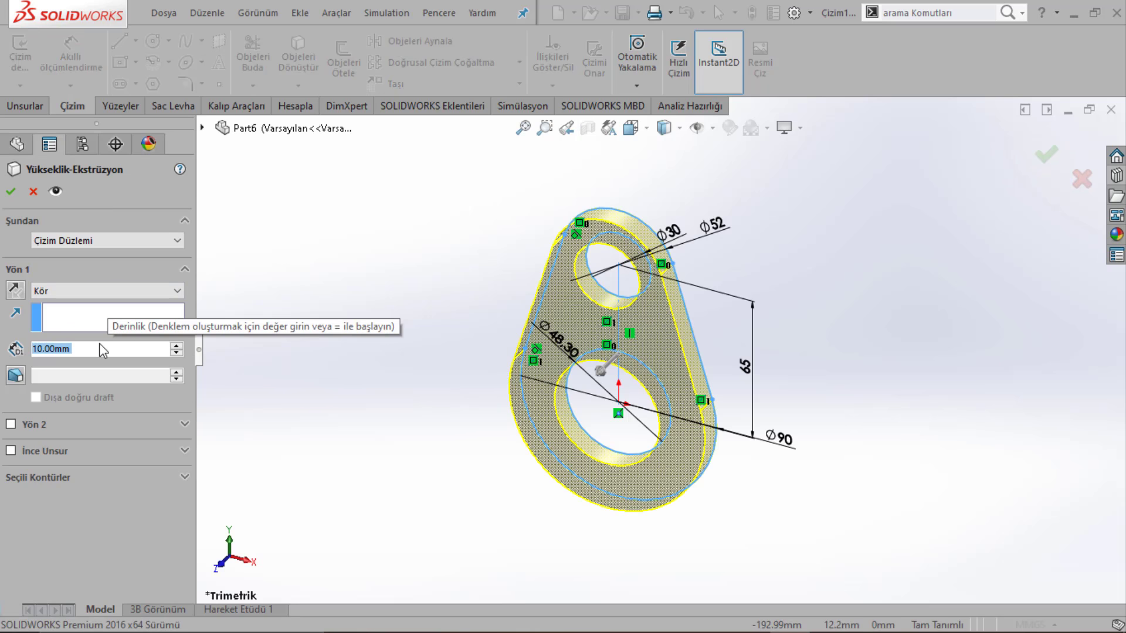
{"action": "key", "text": "Return"}
{"action": "left_click", "coordinate": [10, 193]}
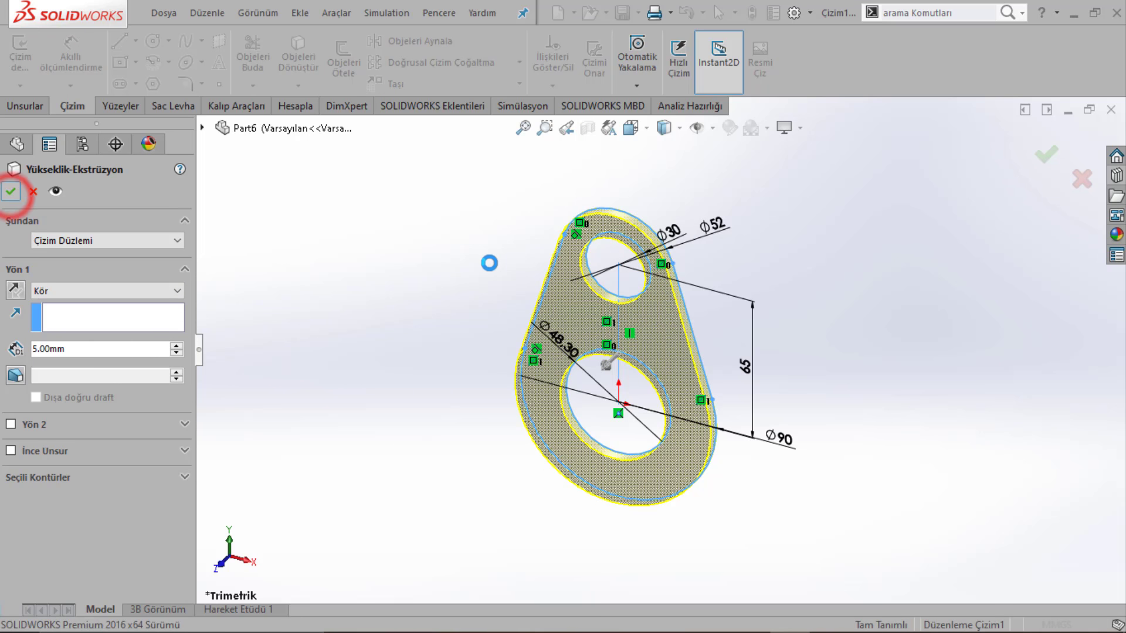
Step: Save the plate as 'Ara Bağlantı' and close it
{"action": "left_click", "coordinate": [164, 13]}
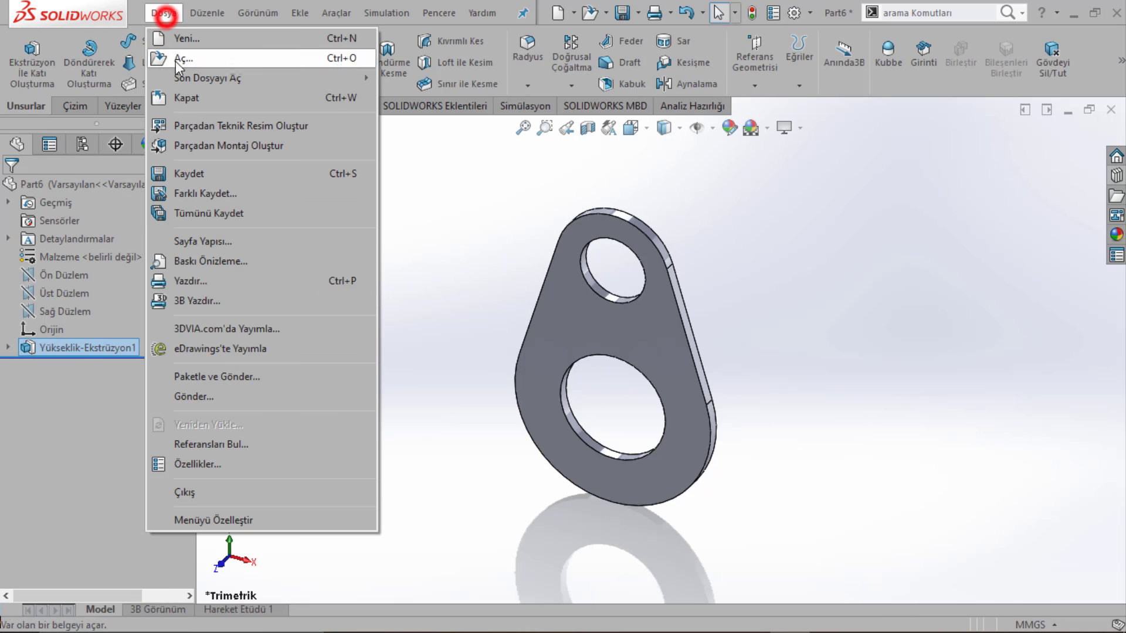
{"action": "left_click", "coordinate": [183, 188]}
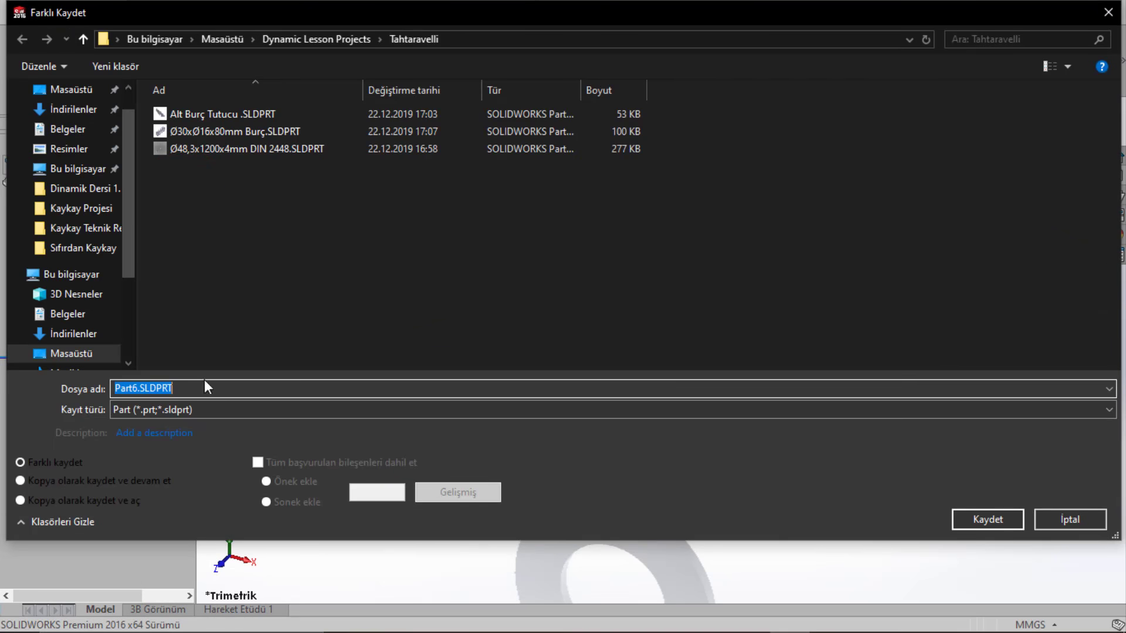
{"action": "type", "text": "Ara"}
{"action": "type", "text": " Bağlantı"}
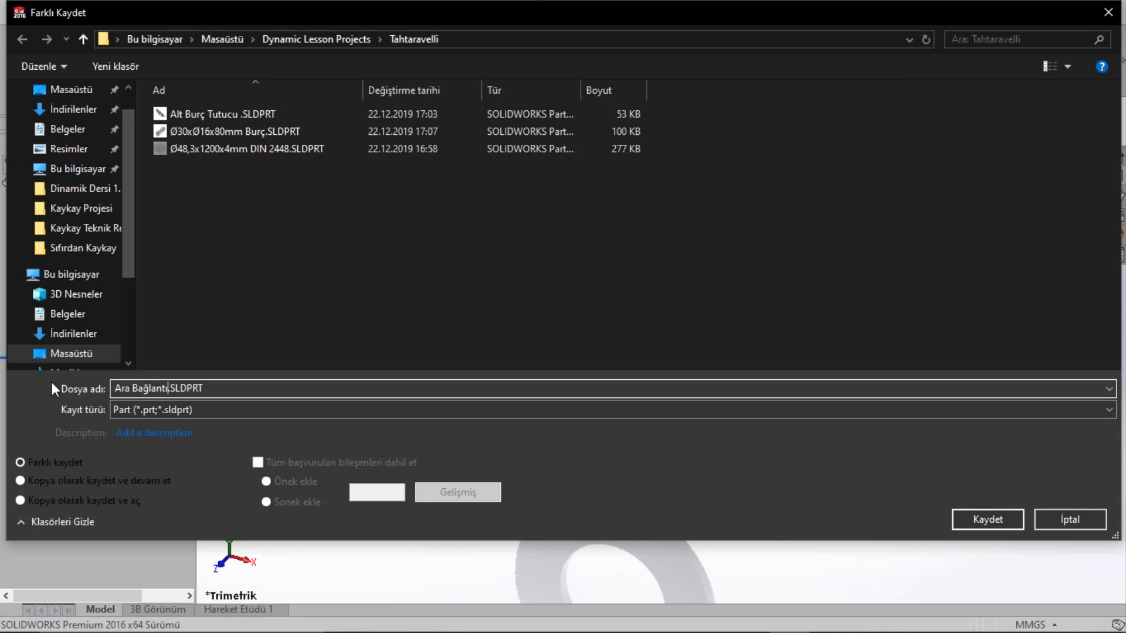
{"action": "left_click", "coordinate": [1008, 524]}
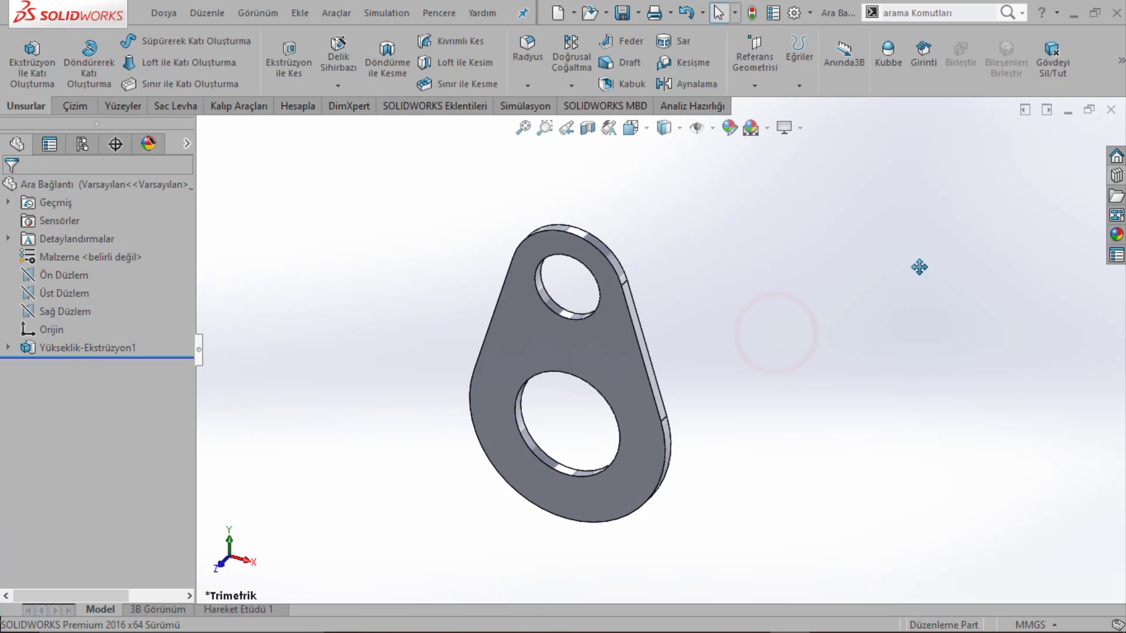
{"action": "left_click", "coordinate": [1110, 110]}
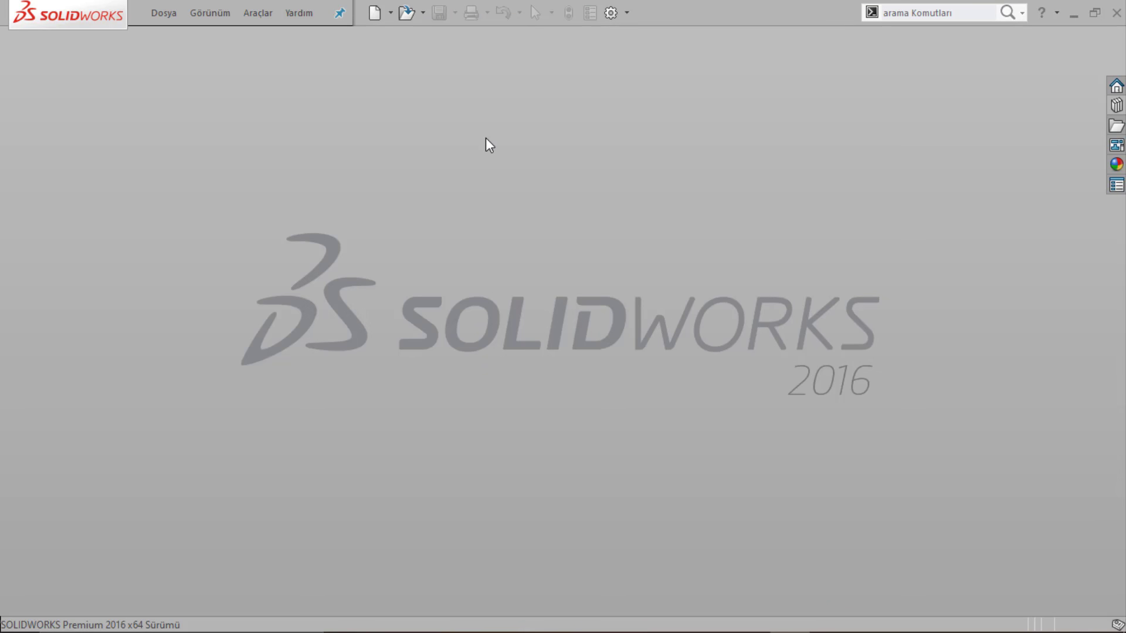
Step: Create a new blank part document
{"action": "left_click", "coordinate": [163, 13]}
{"action": "left_click", "coordinate": [173, 39]}
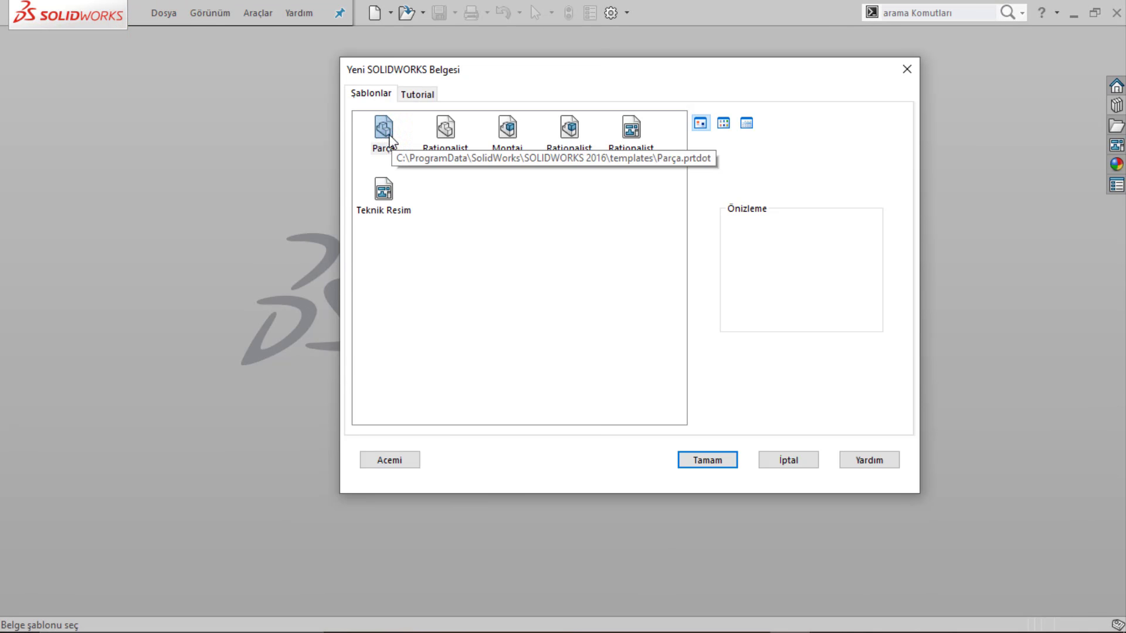
{"action": "double_click", "coordinate": [385, 132]}
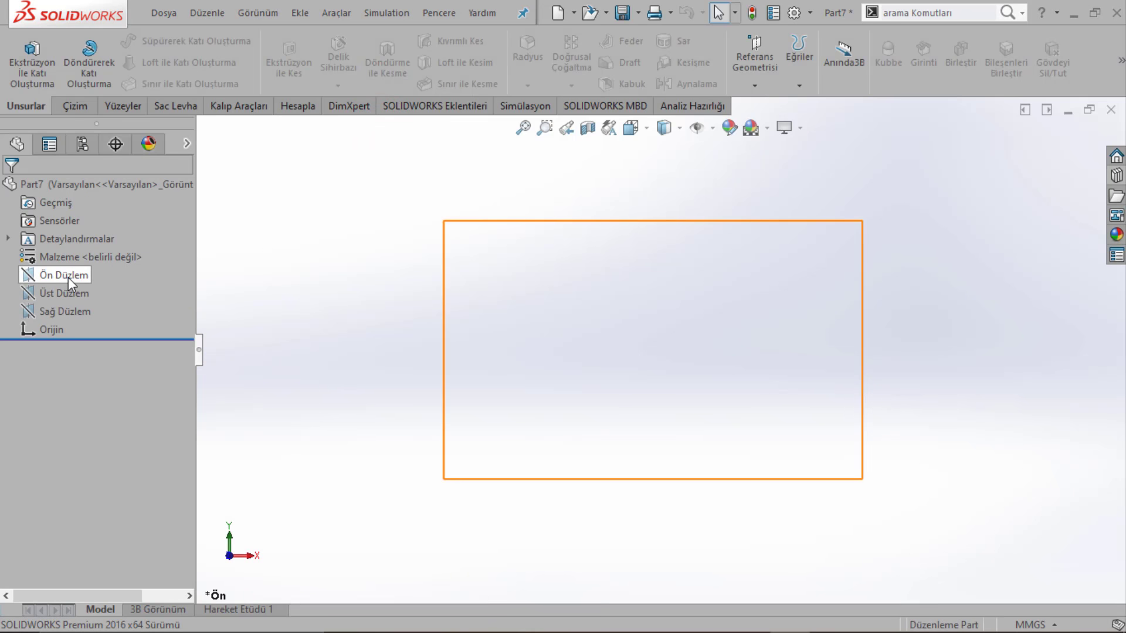
Step: Move the SOLIDWORKS window aside and browse to Dynamic Lesson Projects > Tahtaravelli
{"action": "left_click_drag", "start_coordinate": [840, 17], "coordinate": [852, 155]}
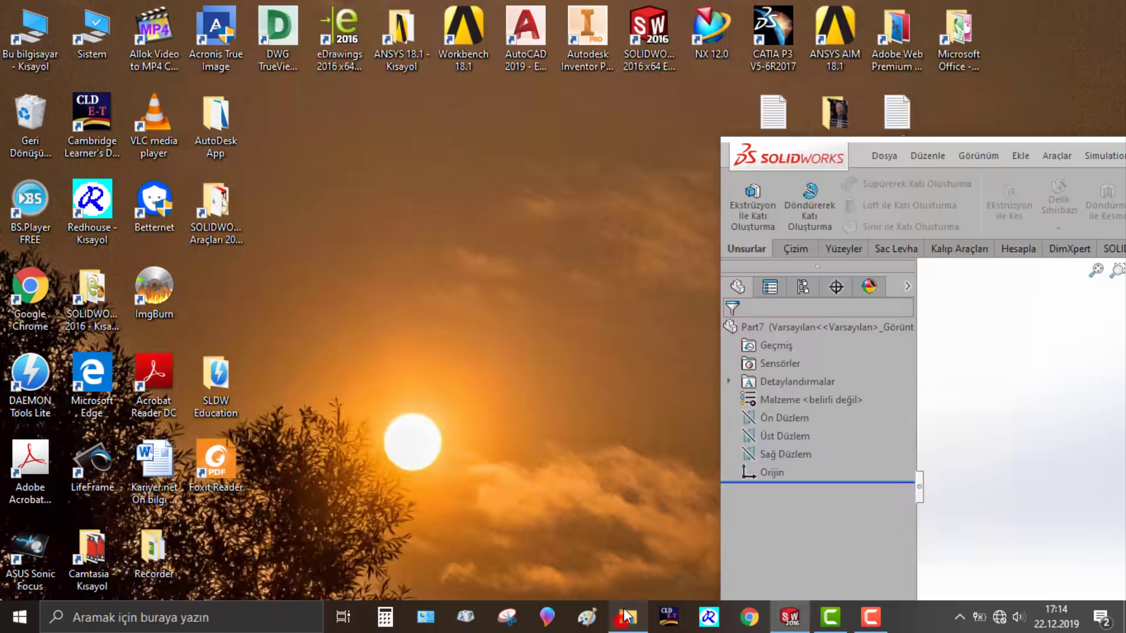
{"action": "left_click", "coordinate": [626, 616]}
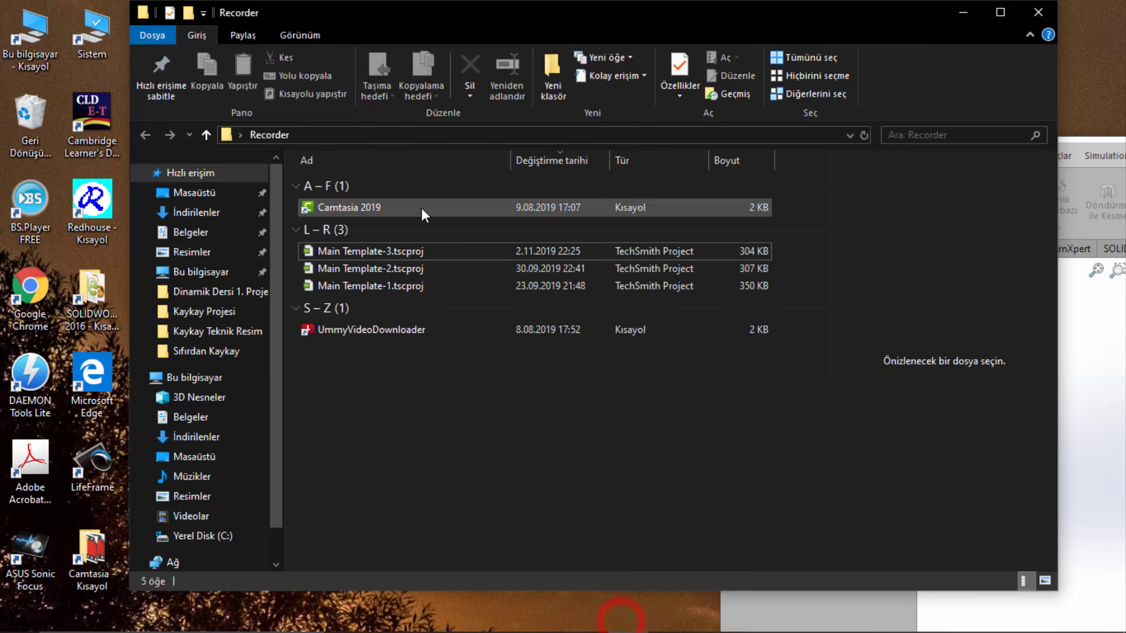
{"action": "left_click", "coordinate": [1038, 11]}
{"action": "mouse_move", "coordinate": [775, 157]}
{"action": "left_mouse_down"}
{"action": "mouse_move", "coordinate": [761, 300]}
{"action": "mouse_move", "coordinate": [453, 297]}
{"action": "left_mouse_up"}
{"action": "left_click_drag", "start_coordinate": [931, 317], "coordinate": [579, 172]}
{"action": "left_click", "coordinate": [475, 280]}
{"action": "double_click", "coordinate": [475, 281]}
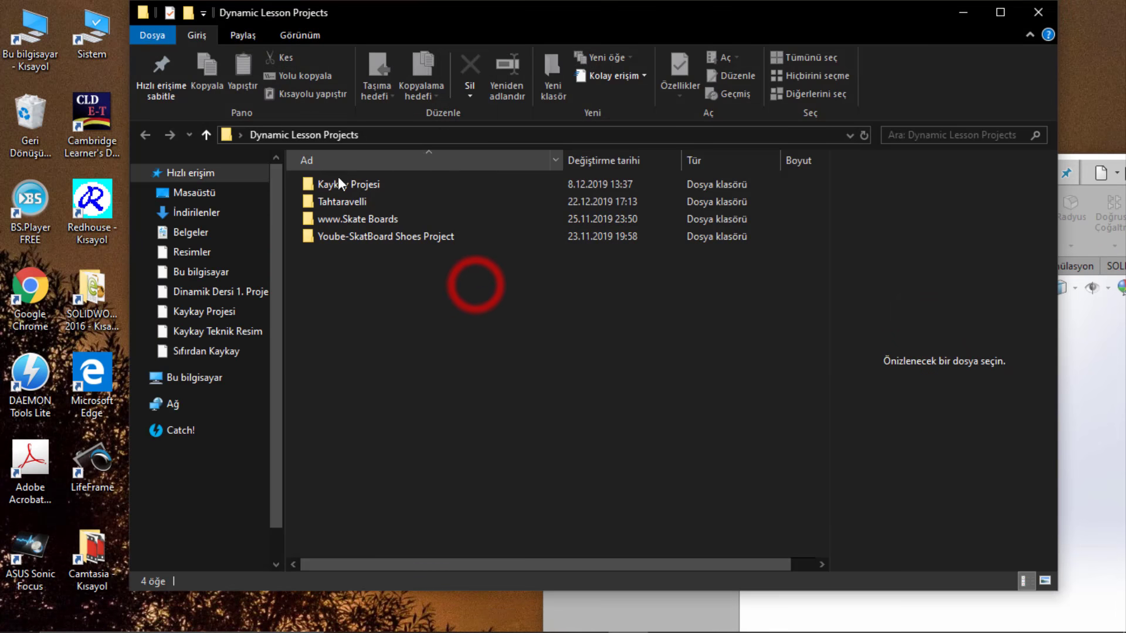
{"action": "double_click", "coordinate": [333, 202]}
Step: Copy and paste the Ø48,3x1200x4mm DIN 2448 tube part, then start renaming the copy
{"action": "left_click", "coordinate": [367, 236]}
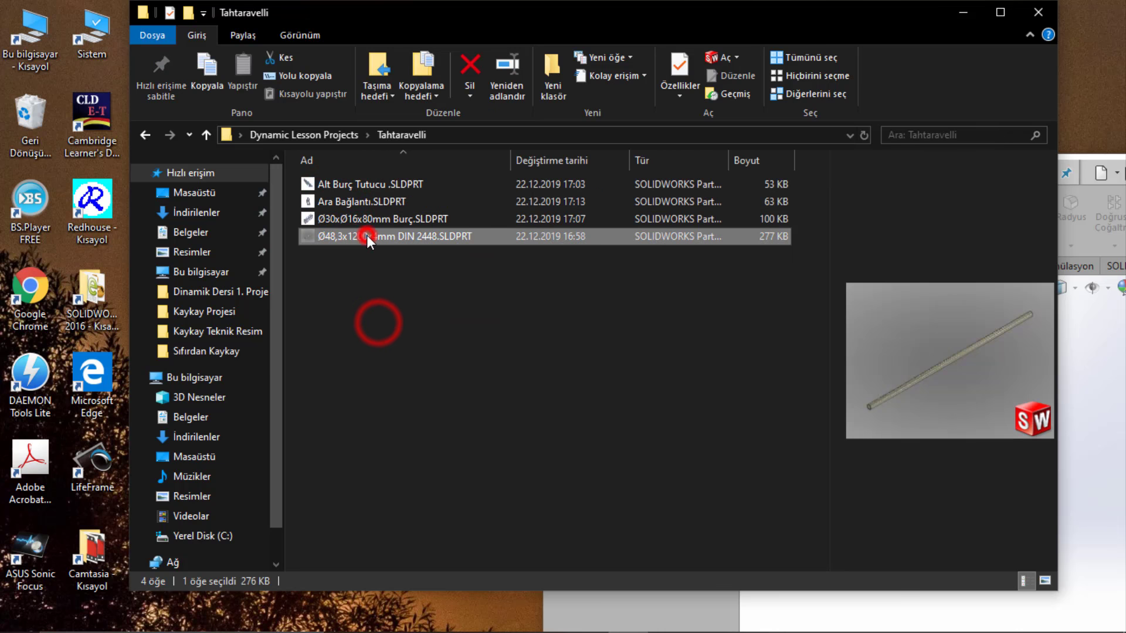
{"action": "left_click", "coordinate": [419, 339]}
{"action": "key", "text": "ctrl+v"}
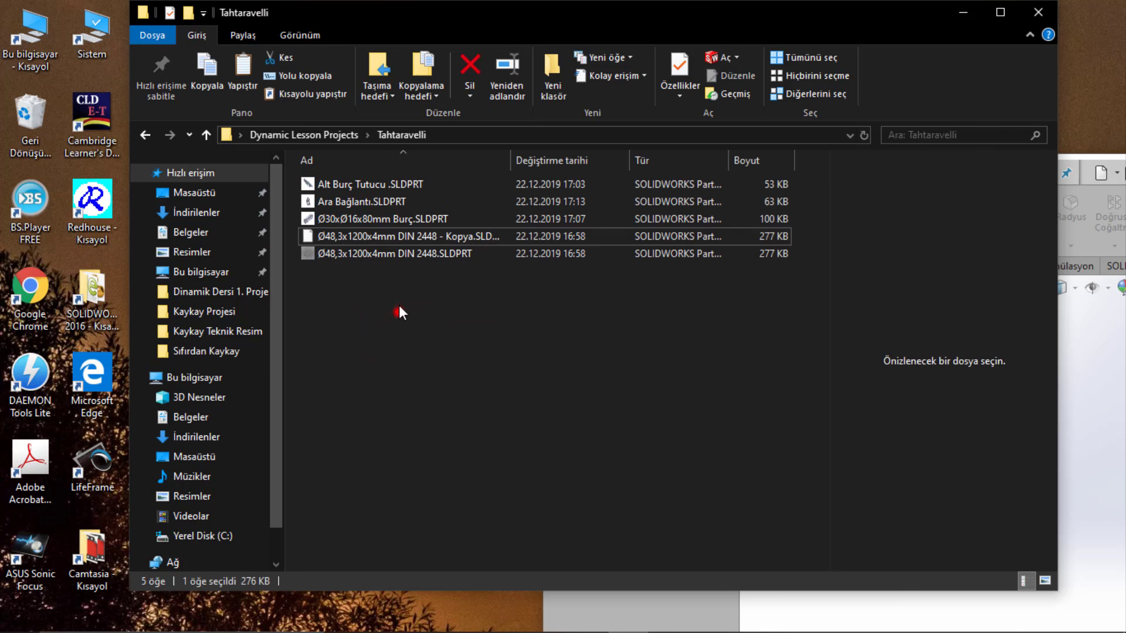
{"action": "double_click", "coordinate": [510, 160]}
{"action": "left_click", "coordinate": [479, 413]}
{"action": "left_click", "coordinate": [389, 238]}
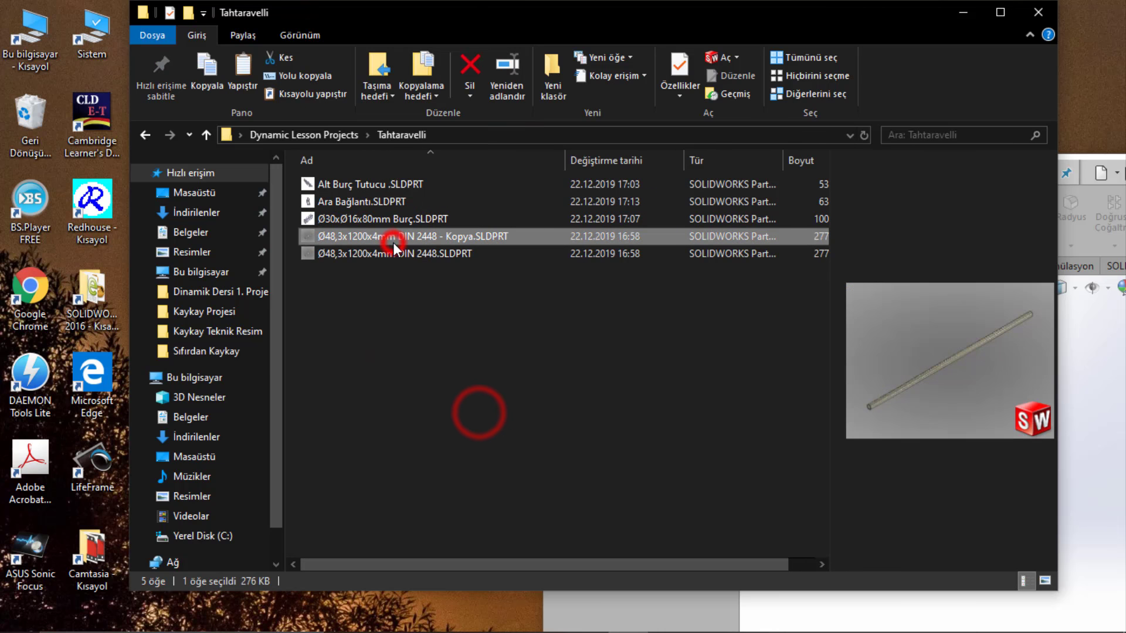
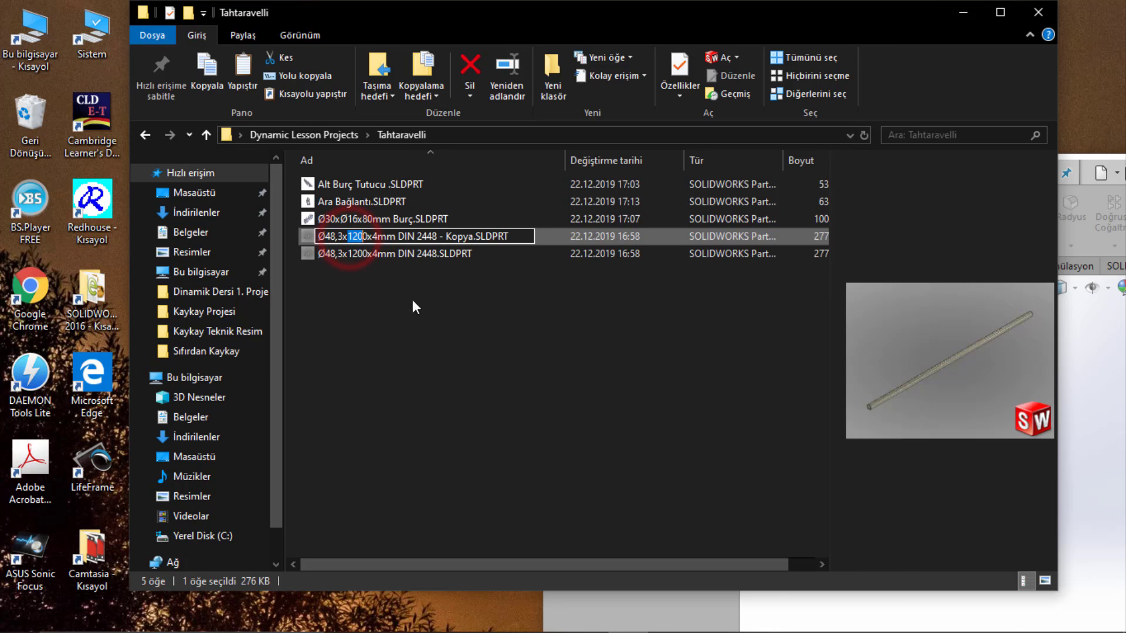
Step: Change 120 to 60 and drop ' - Kopya' to name the copy Ø48,3x600x4mm DIN 2448, then open it
{"action": "key", "text": "BackSpace"}
{"action": "type", "text": "60"}
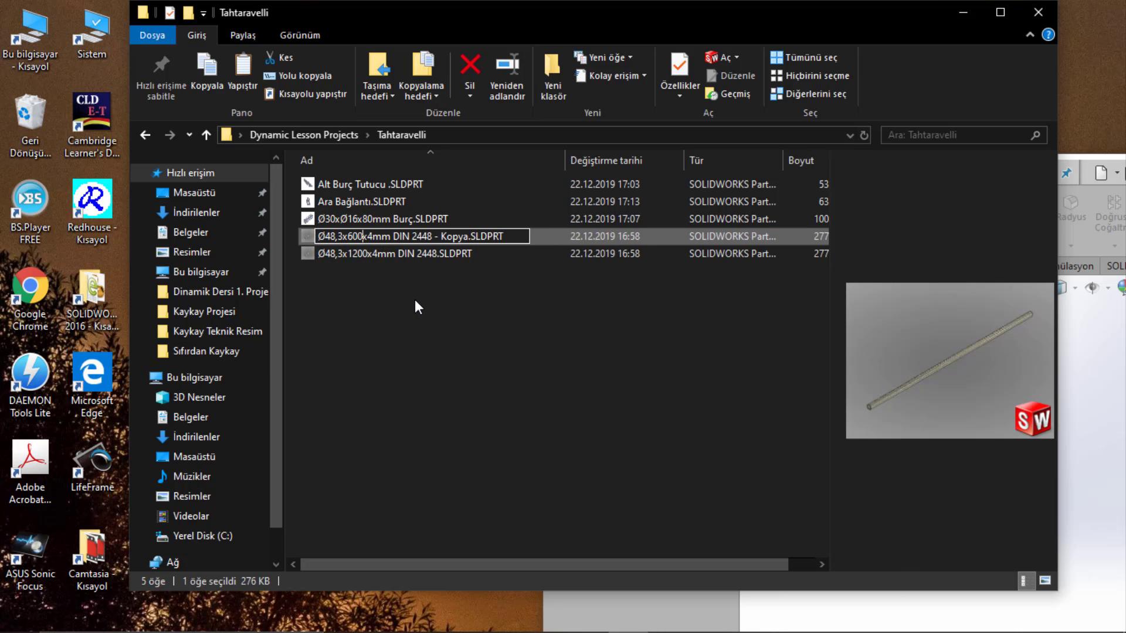
{"action": "left_click", "coordinate": [439, 236]}
{"action": "key", "text": "Delete"}
{"action": "key", "text": "Delete"}
{"action": "key", "text": "Delete"}
{"action": "key", "text": "BackSpace"}
{"action": "key", "text": "BackSpace"}
{"action": "key", "text": "BackSpace"}
{"action": "left_click", "coordinate": [419, 350]}
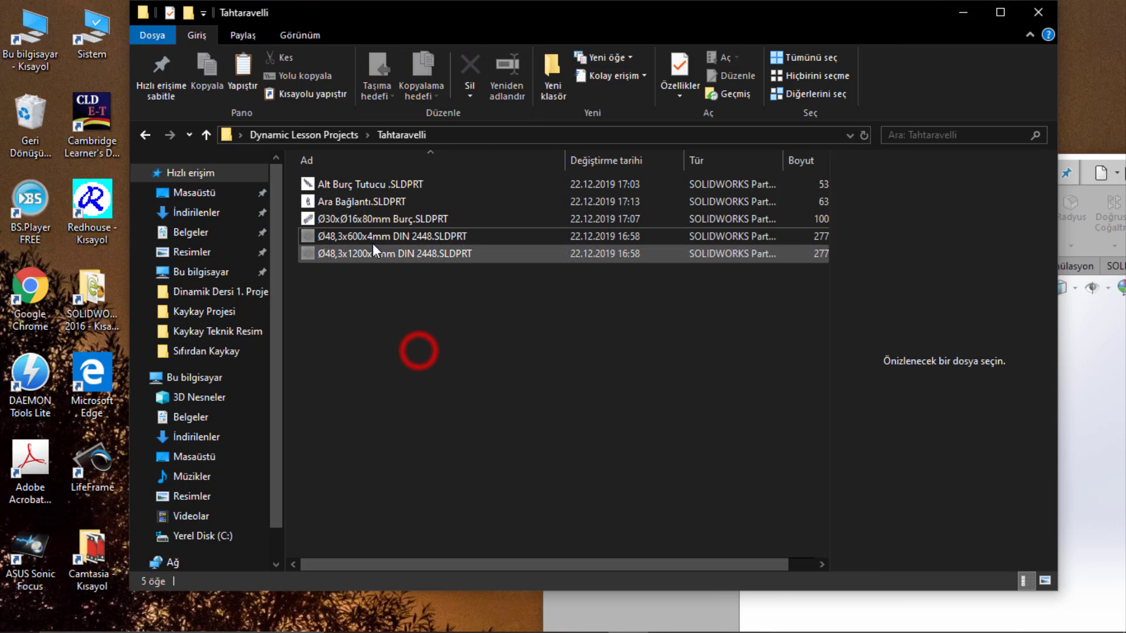
{"action": "double_click", "coordinate": [371, 241]}
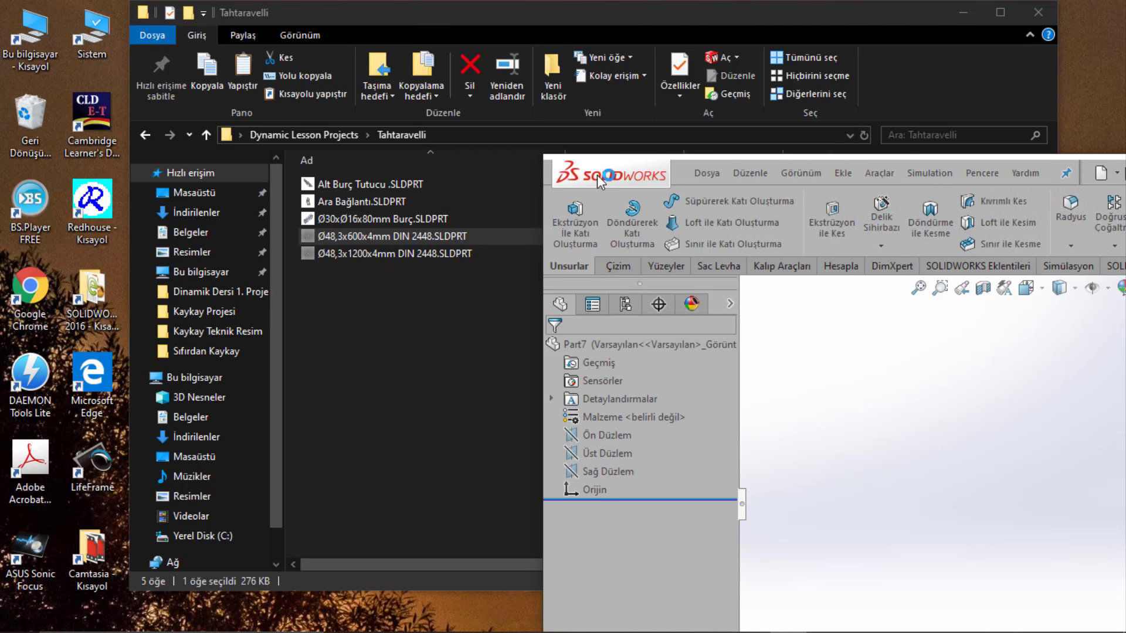
Step: Maximize the part window and change the Ekstrüzyon-İnce2 thin extrusion depth from 2000 to 600 mm
{"action": "left_click", "coordinate": [597, 175]}
{"action": "left_click", "coordinate": [425, 390]}
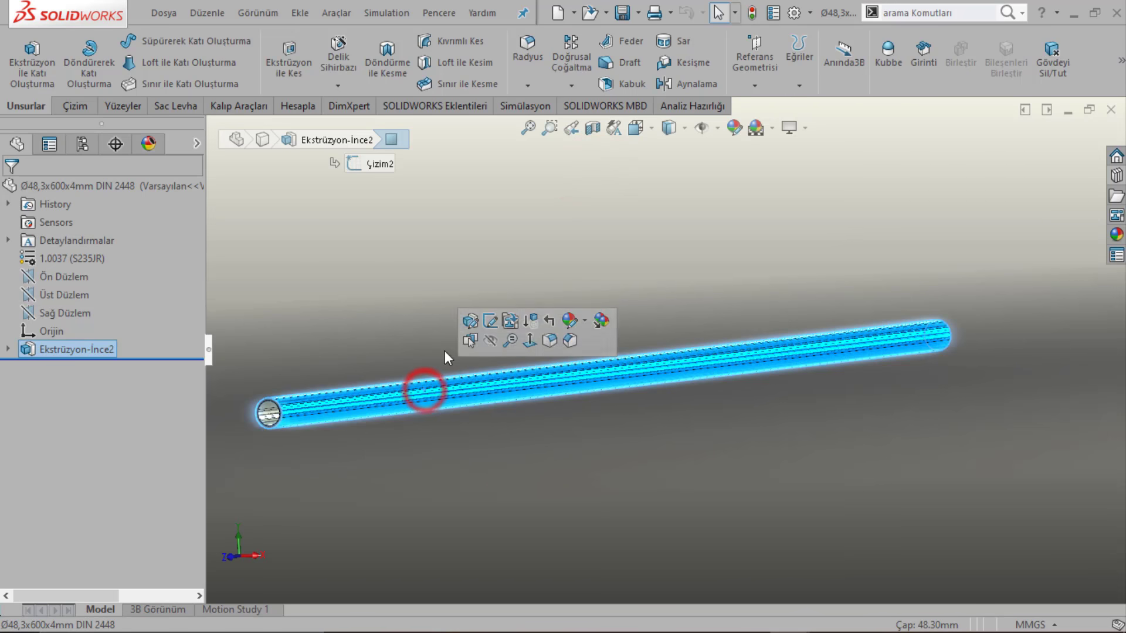
{"action": "scroll", "coordinate": [340, 387], "scroll_direction": "down", "scroll_amount": 3}
{"action": "scroll", "coordinate": [340, 387], "scroll_direction": "down", "scroll_amount": 3}
{"action": "left_click", "coordinate": [437, 277]}
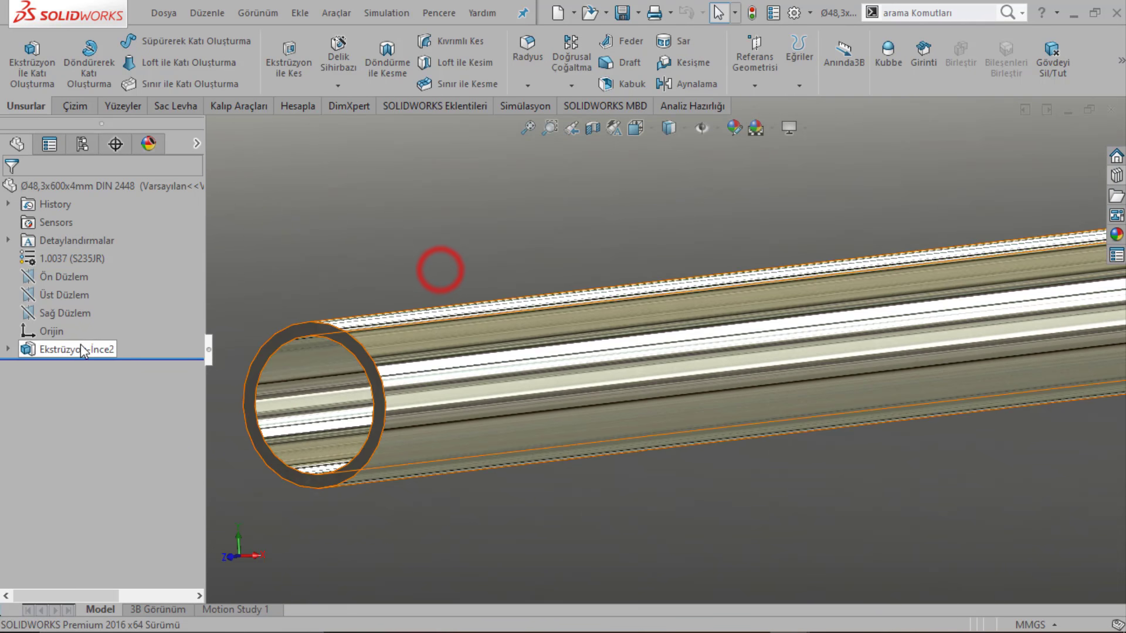
{"action": "right_click", "coordinate": [76, 349]}
{"action": "left_click", "coordinate": [92, 244]}
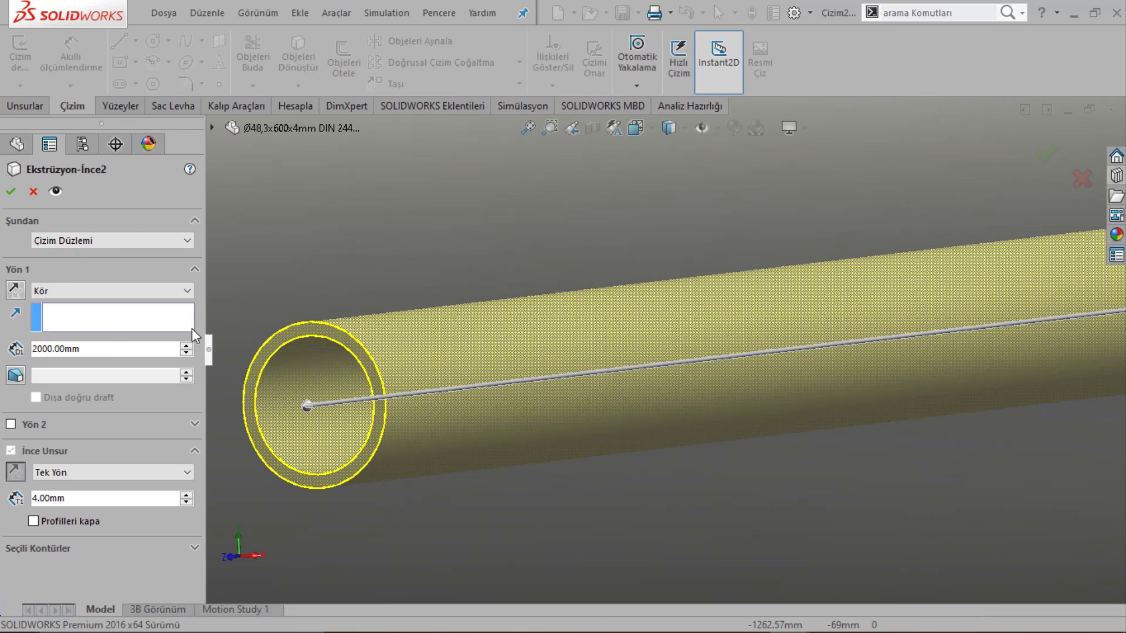
{"action": "left_click", "coordinate": [53, 350]}
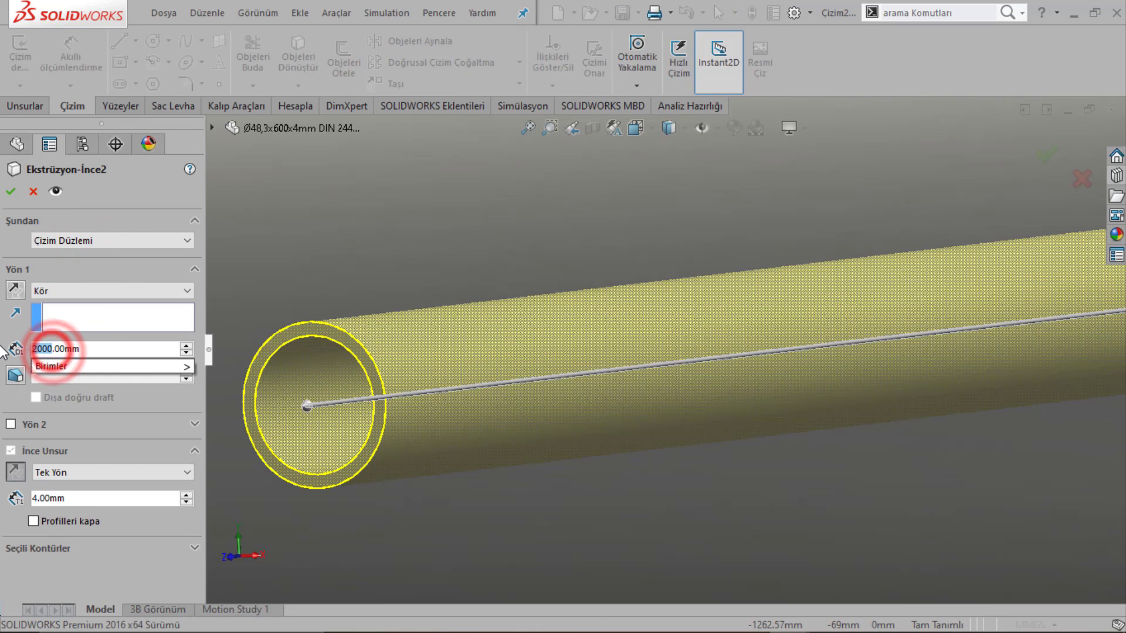
{"action": "type", "text": "600"}
{"action": "key", "text": "Return"}
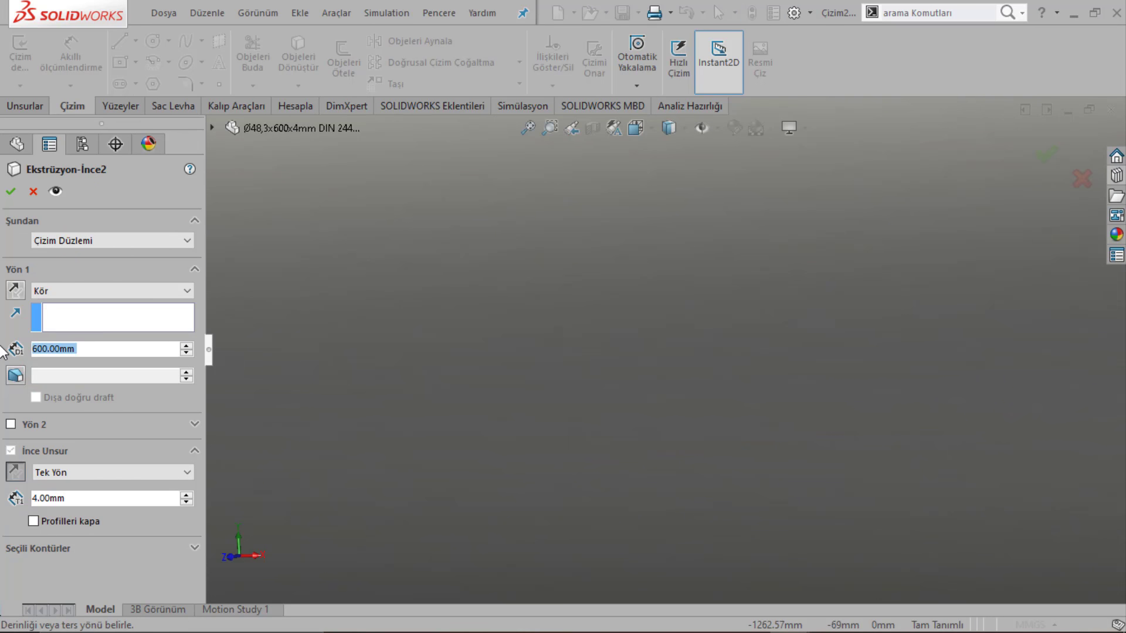
{"action": "left_click", "coordinate": [11, 191]}
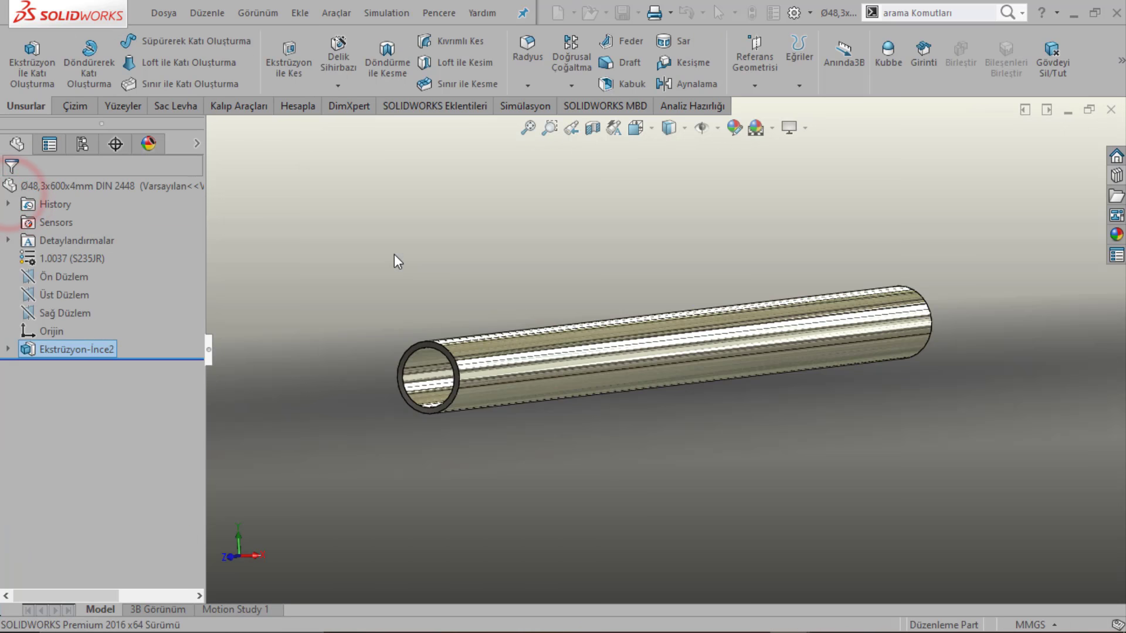
{"action": "mouse_move", "coordinate": [628, 319]}
{"action": "middle_mouse_down"}
{"action": "mouse_move", "coordinate": [493, 292]}
{"action": "mouse_move", "coordinate": [468, 271]}
{"action": "mouse_move", "coordinate": [494, 380]}
{"action": "mouse_move", "coordinate": [576, 352]}
{"action": "mouse_move", "coordinate": [485, 326]}
{"action": "mouse_move", "coordinate": [546, 399]}
{"action": "middle_mouse_up"}
Step: Apply the Antika scene to the pipe after trying the Avlu scene
{"action": "left_click", "coordinate": [771, 128]}
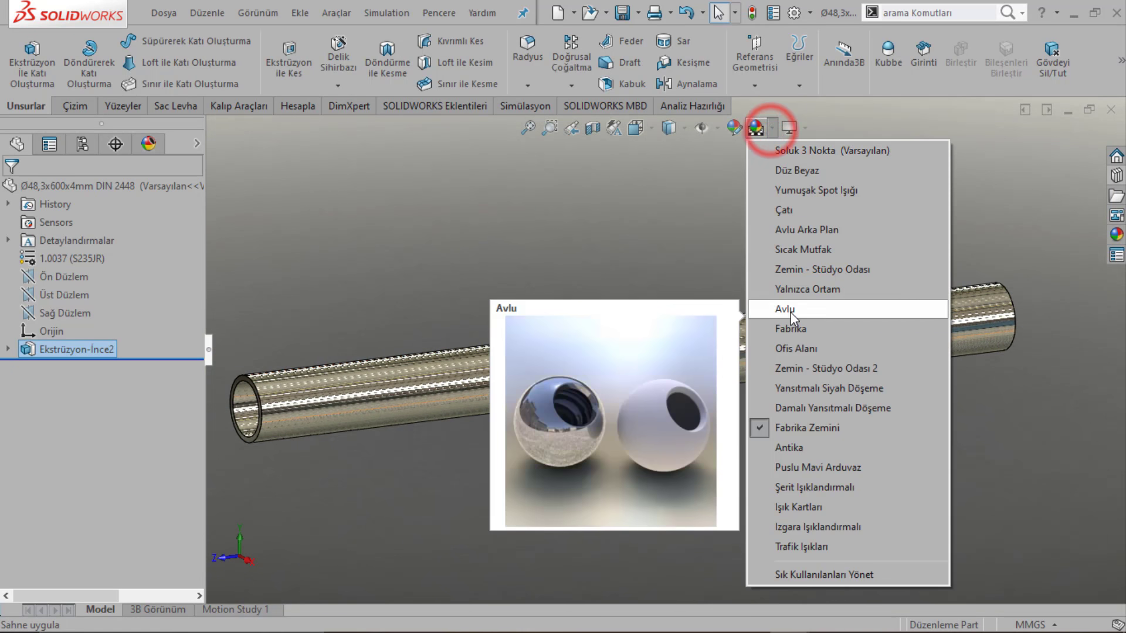
{"action": "left_click", "coordinate": [792, 309]}
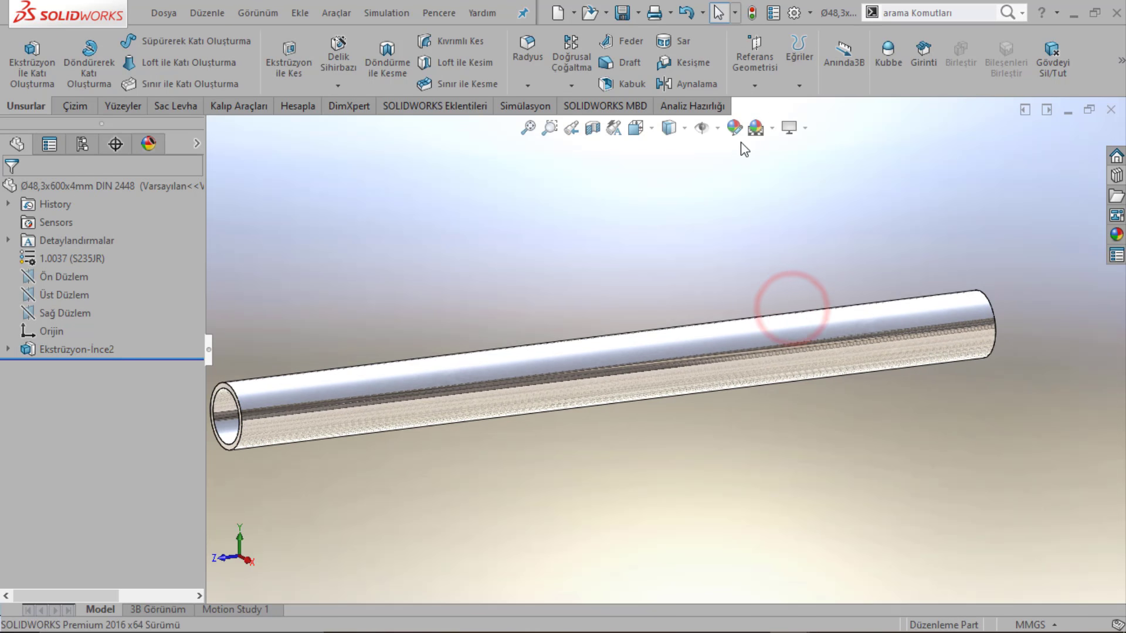
{"action": "left_click", "coordinate": [772, 129]}
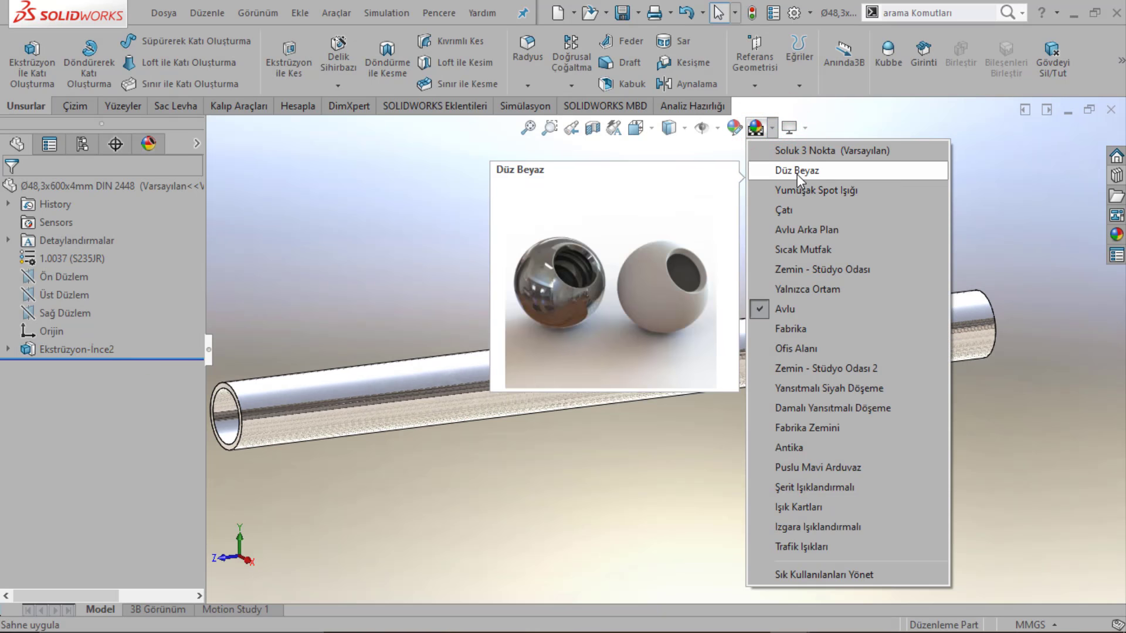
{"action": "left_click", "coordinate": [790, 448]}
Step: View the pipe straight from the Right (Sağ) orientation
{"action": "mouse_move", "coordinate": [792, 466]}
{"action": "middle_mouse_down"}
{"action": "mouse_move", "coordinate": [357, 394]}
{"action": "mouse_move", "coordinate": [428, 415]}
{"action": "mouse_move", "coordinate": [644, 360]}
{"action": "middle_mouse_up"}
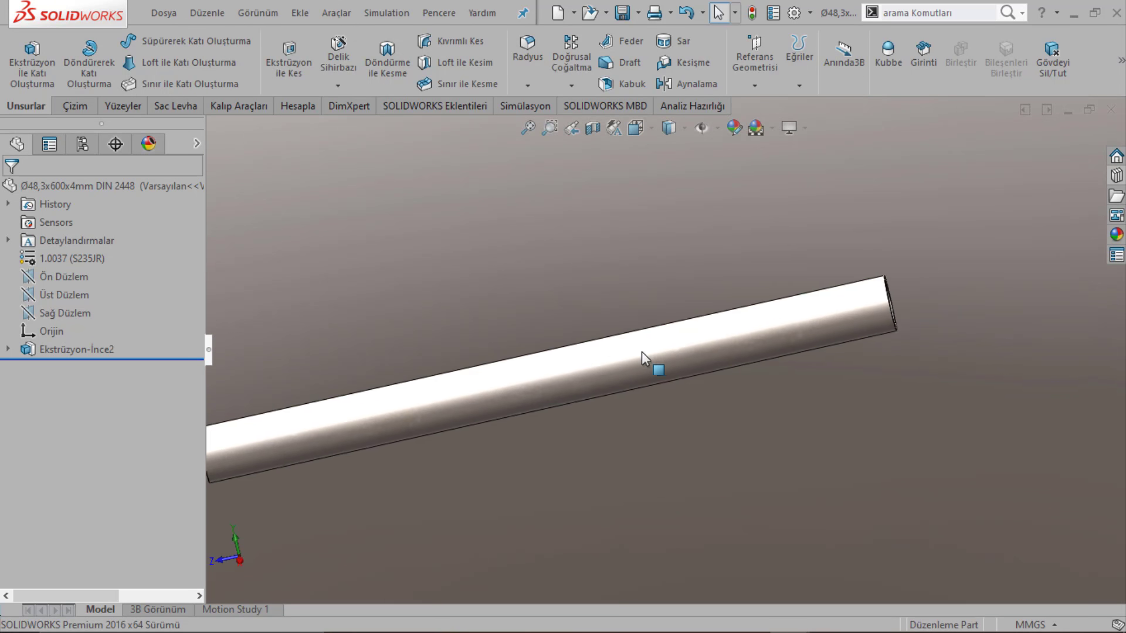
{"action": "key", "text": "space"}
{"action": "left_click", "coordinate": [643, 343]}
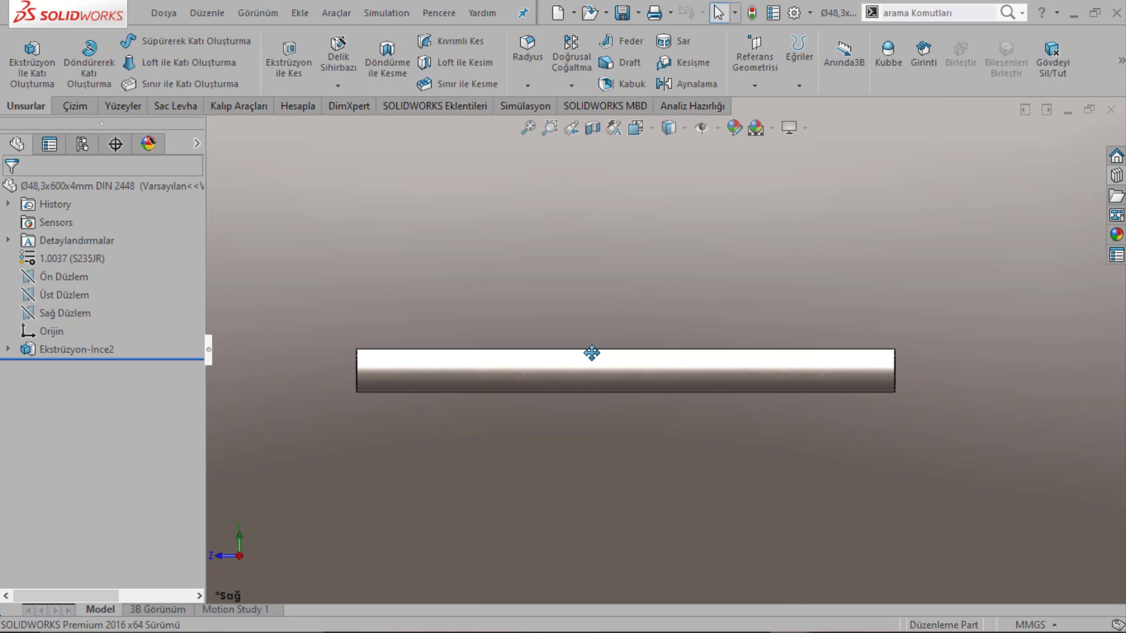
Step: Start a sketch on Sağ Düzlem with a diagonal line from the pipe's top-left corner
{"action": "left_click", "coordinate": [55, 315]}
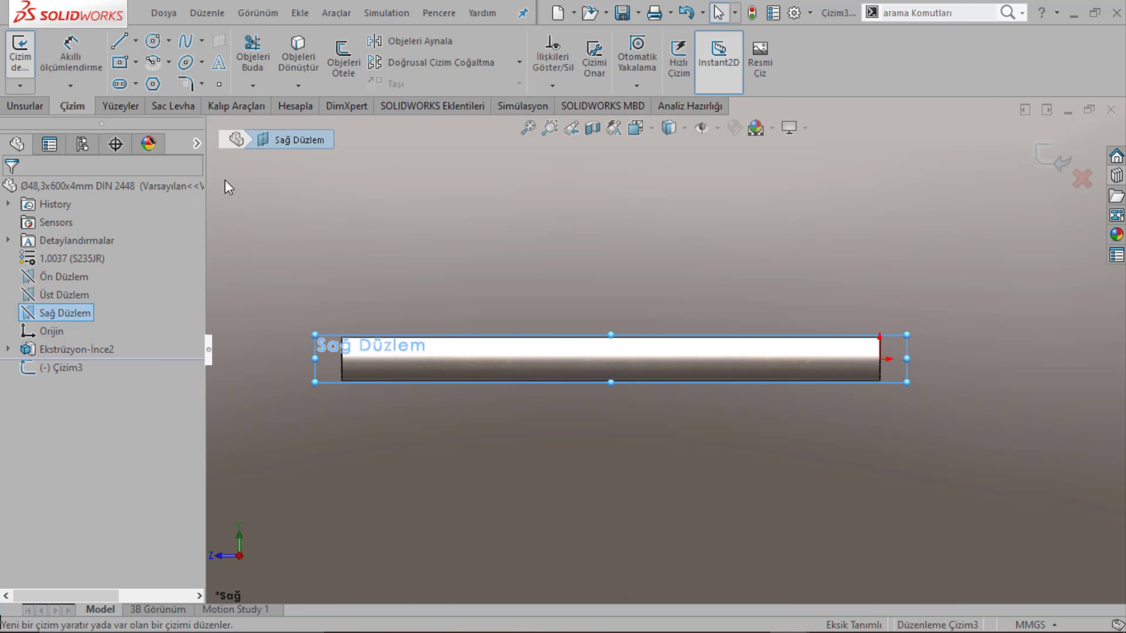
{"action": "left_click", "coordinate": [119, 41]}
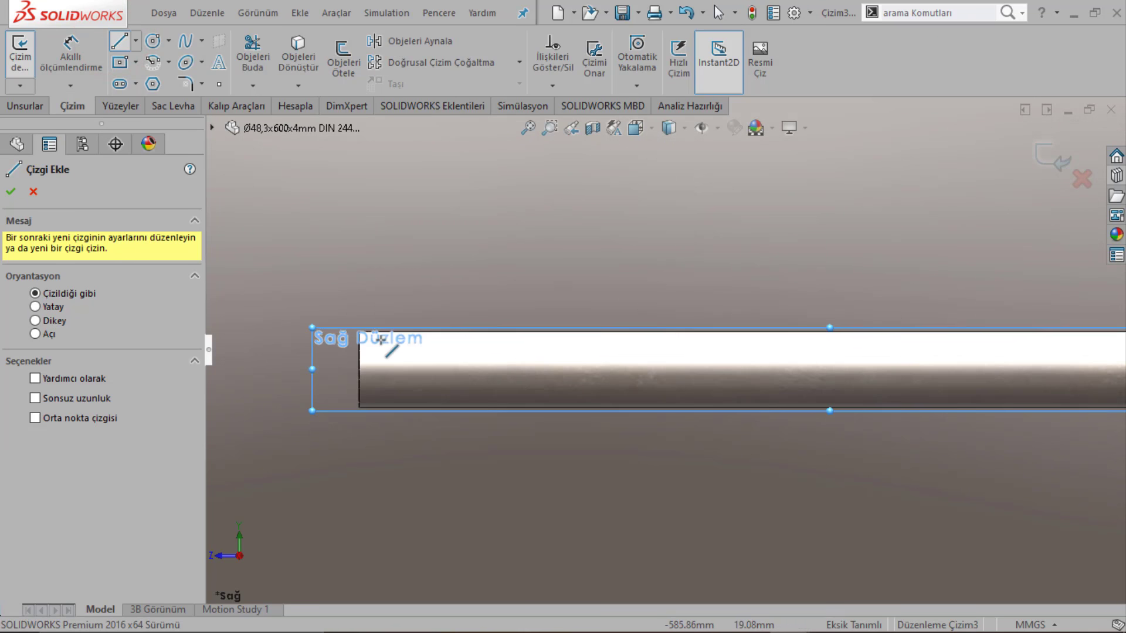
{"action": "left_click", "coordinate": [359, 332]}
{"action": "left_click", "coordinate": [474, 446]}
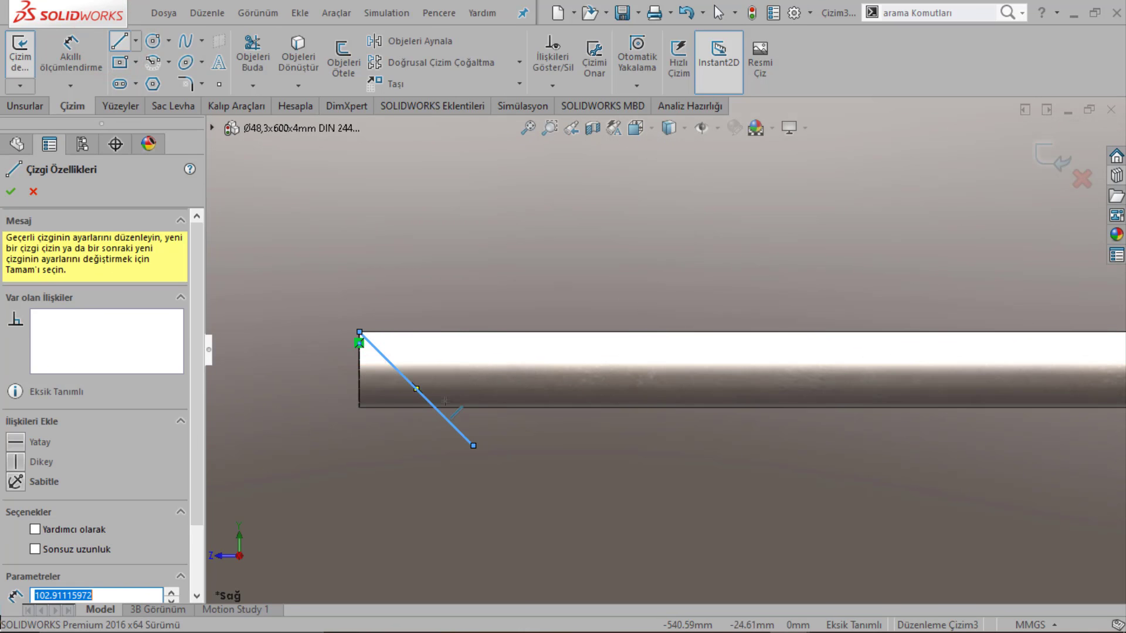
{"action": "key", "text": "Escape"}
Step: Dimension the diagonal line at 45° to the pipe's top edge and fit the view
{"action": "left_click", "coordinate": [71, 46]}
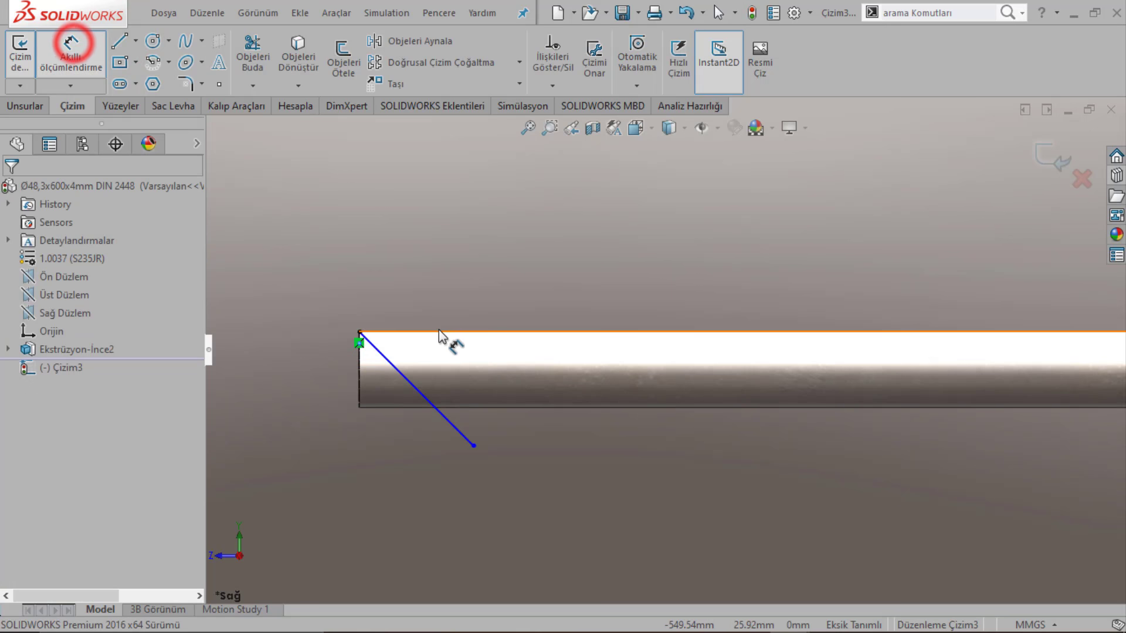
{"action": "left_click", "coordinate": [440, 331]}
{"action": "left_click", "coordinate": [428, 401]}
{"action": "left_click", "coordinate": [465, 377]}
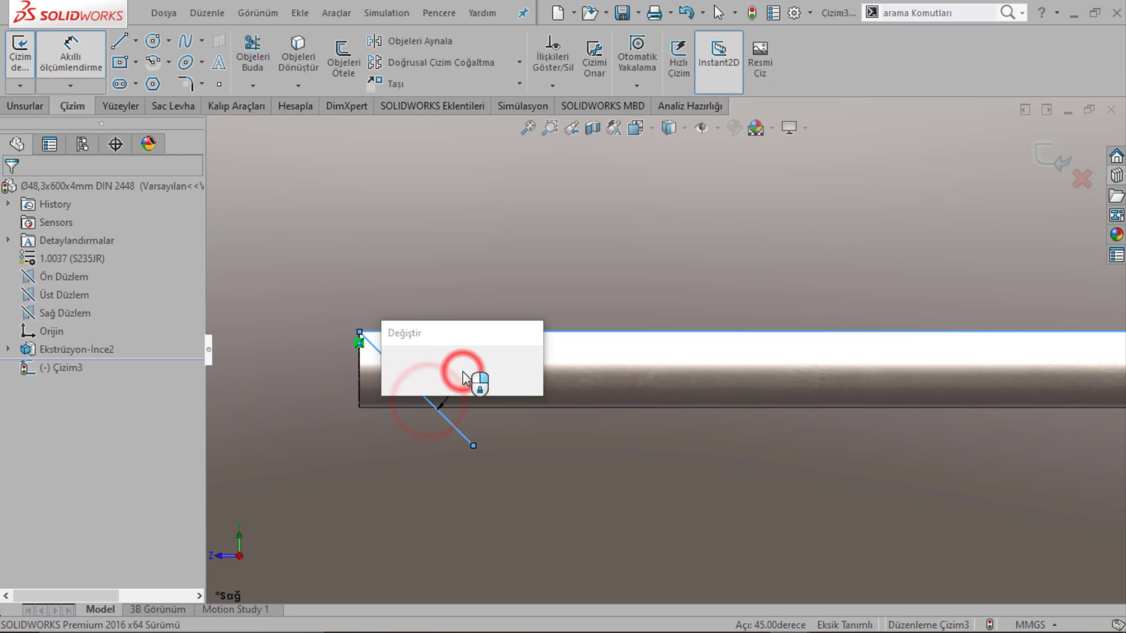
{"action": "left_click", "coordinate": [391, 365]}
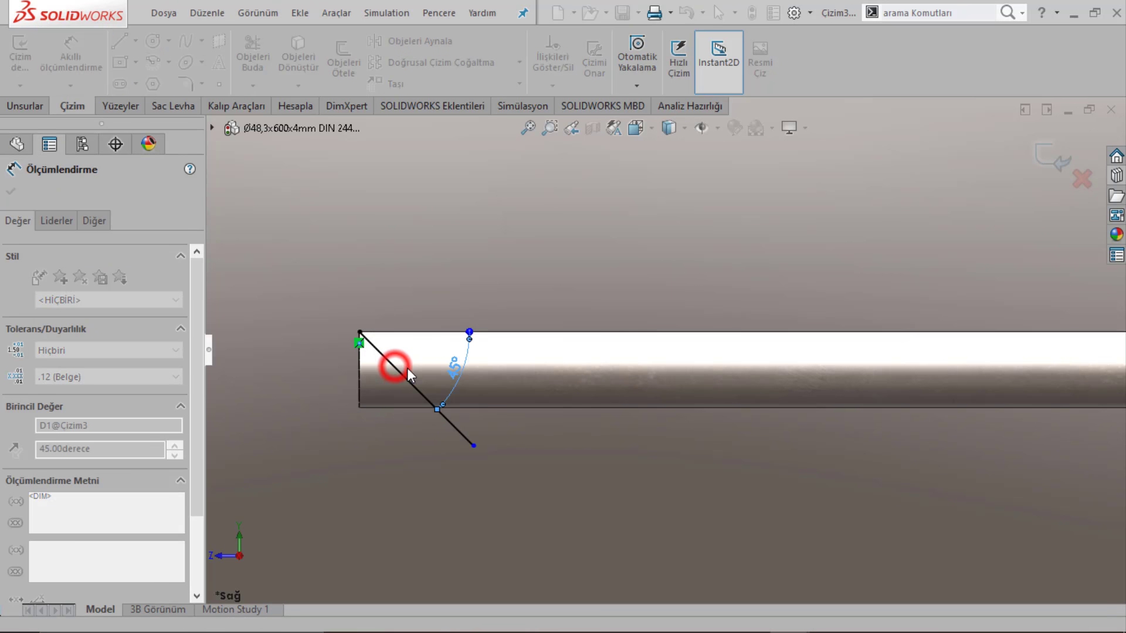
{"action": "key", "text": "Escape"}
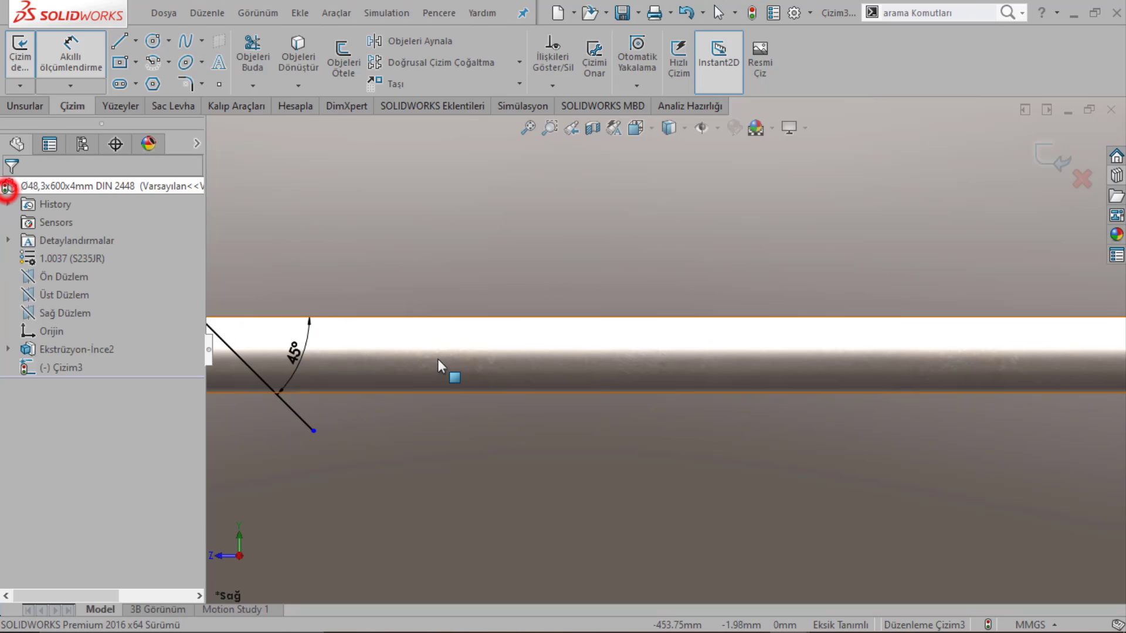
{"action": "key", "text": "f"}
Step: Draw a line along the pipe's top edge
{"action": "left_click", "coordinate": [129, 43]}
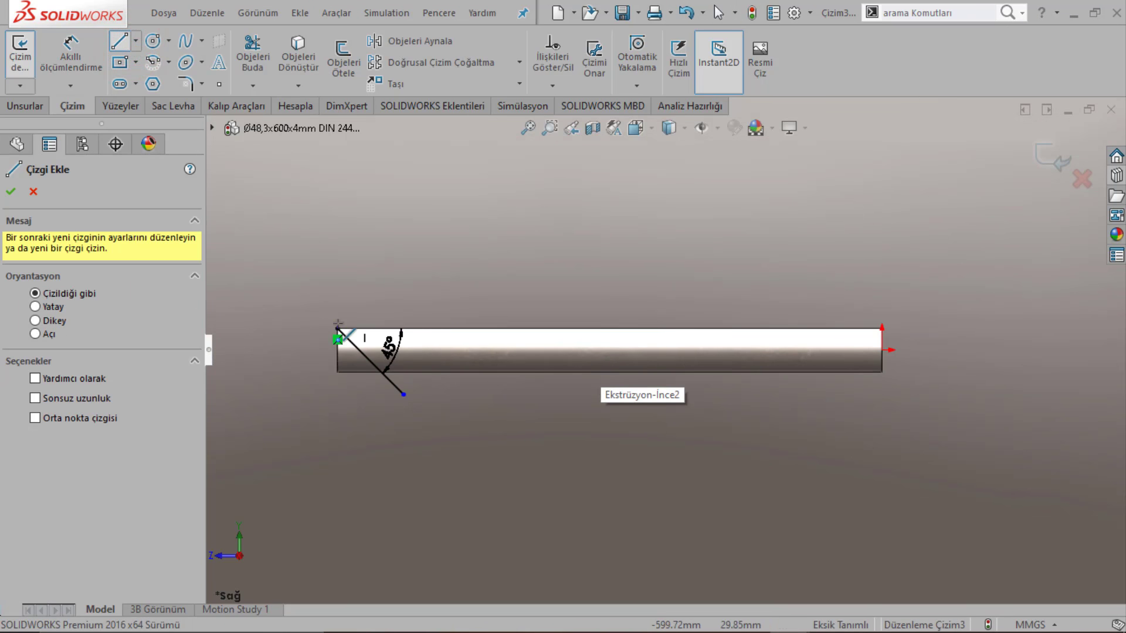
{"action": "middle_click_drag", "start_coordinate": [756, 353], "coordinate": [705, 357], "text": "ctrl"}
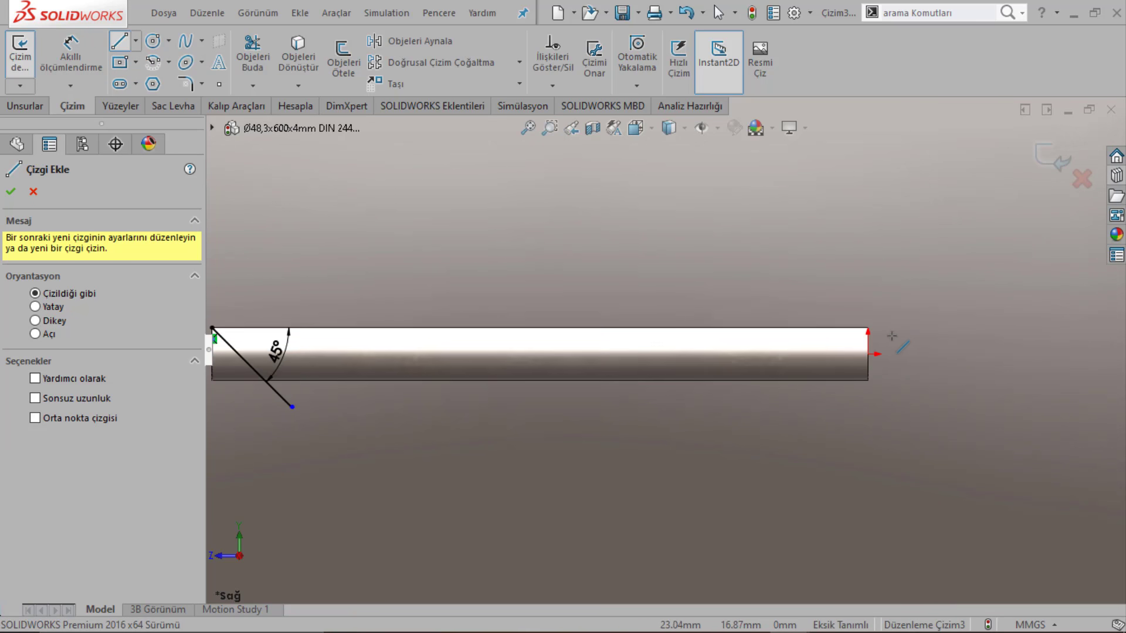
{"action": "left_click_drag", "start_coordinate": [288, 331], "coordinate": [828, 332]}
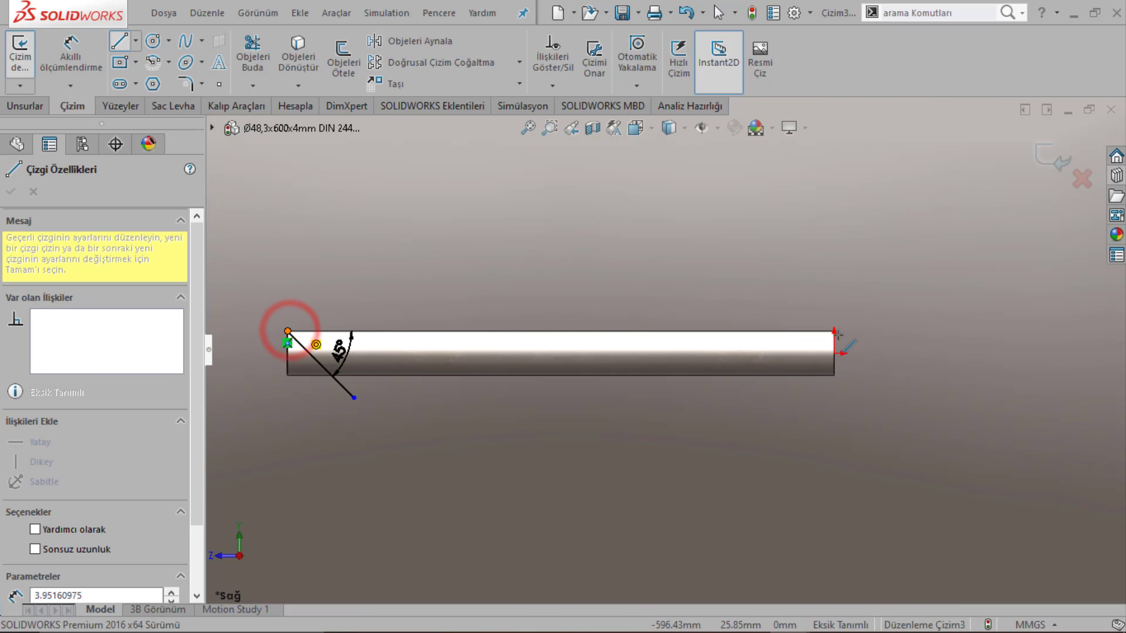
{"action": "key", "text": "Escape"}
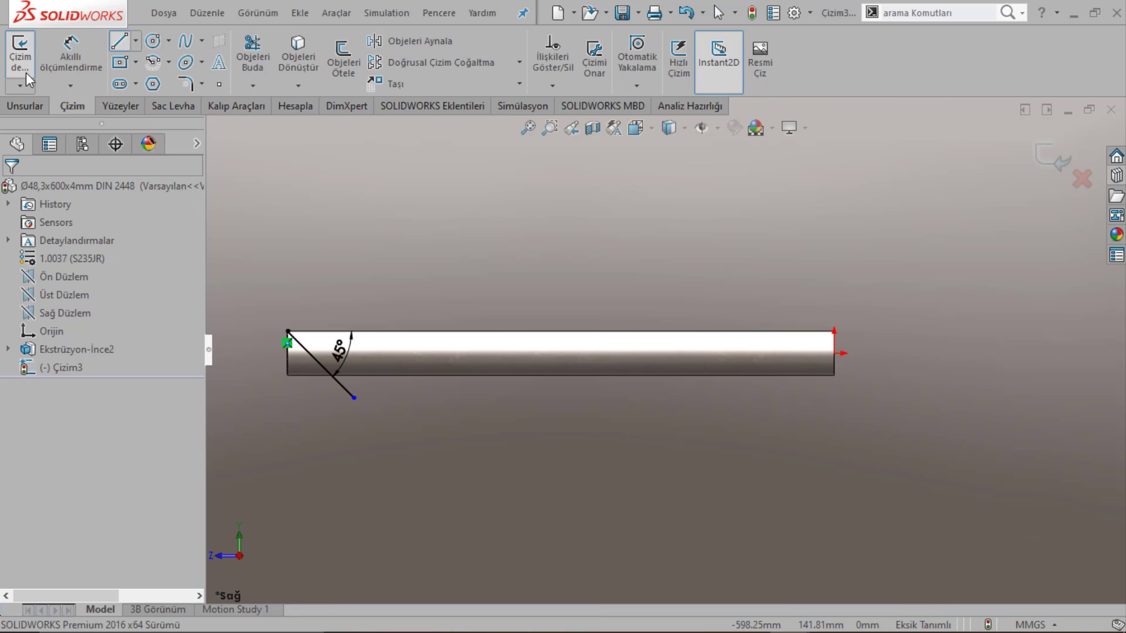
Step: Draw a diagonal line down from the pipe's top-right corner
{"action": "scroll", "coordinate": [851, 345], "scroll_direction": "down", "scroll_amount": 3}
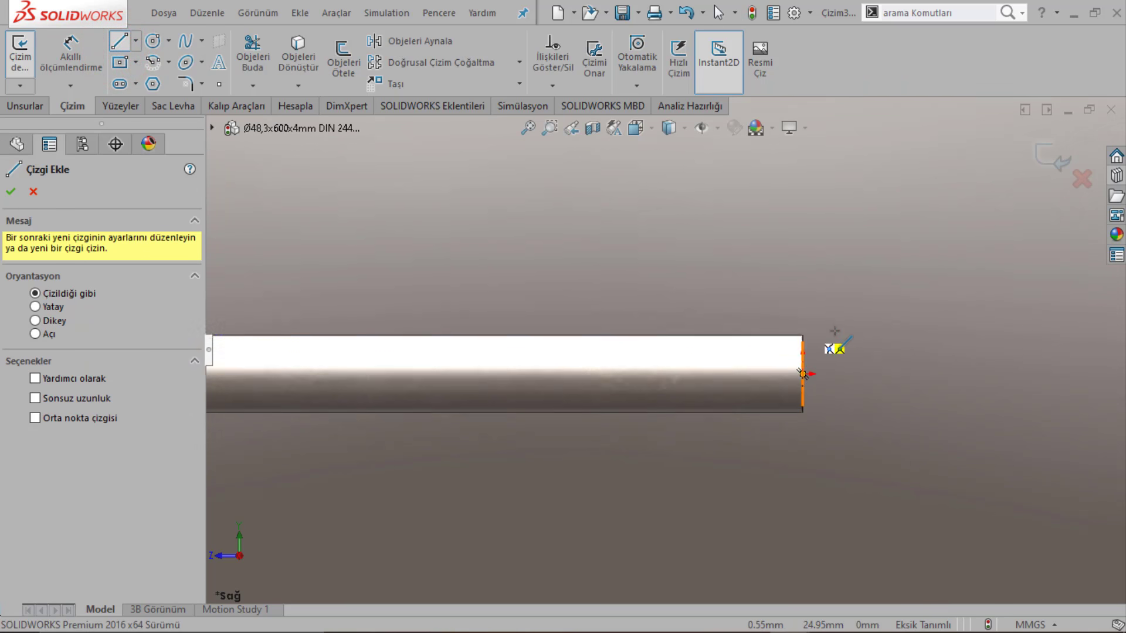
{"action": "scroll", "coordinate": [815, 347], "scroll_direction": "down", "scroll_amount": 2}
{"action": "left_click", "coordinate": [771, 336]}
{"action": "left_click", "coordinate": [508, 515]}
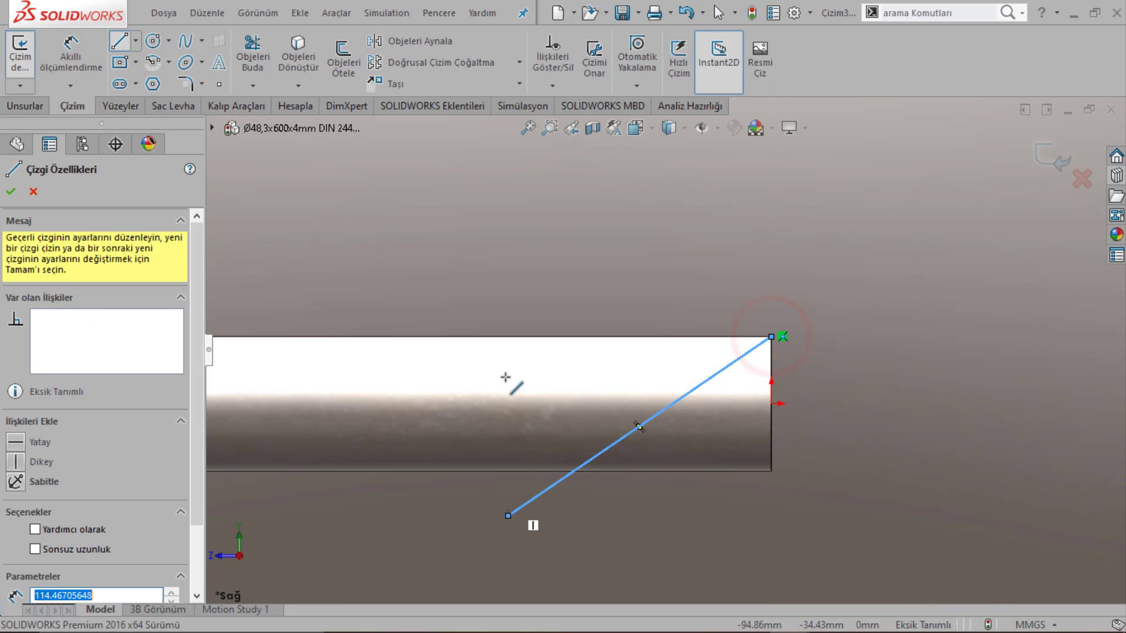
Step: Try dimensioning the top edge, then remove the unwanted 94,56 dimension
{"action": "left_click", "coordinate": [69, 52]}
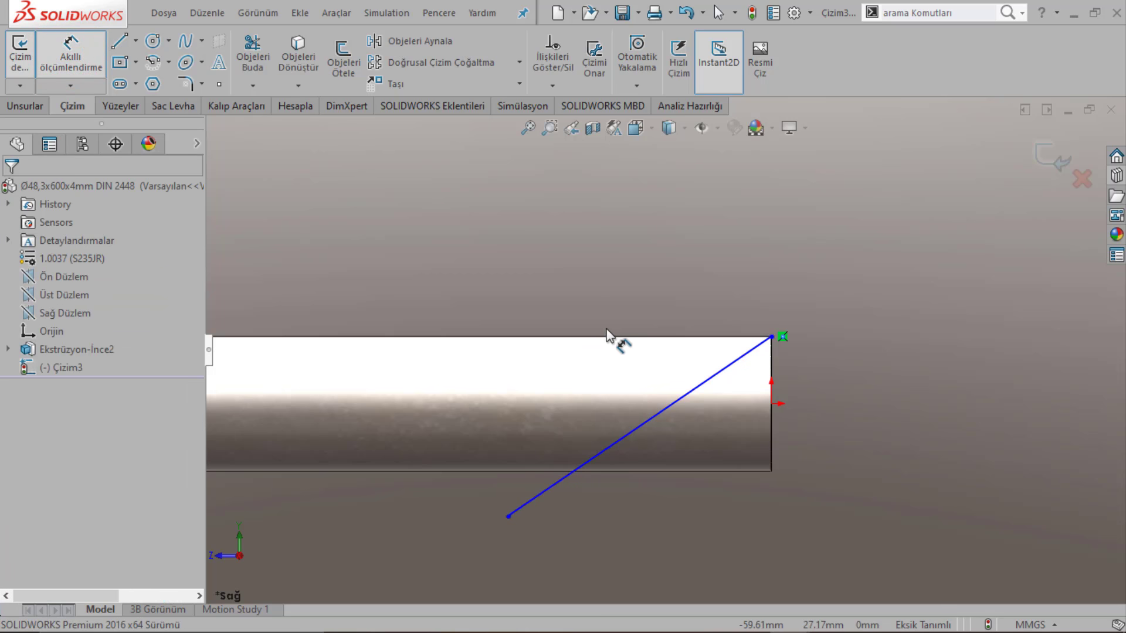
{"action": "left_click", "coordinate": [668, 406]}
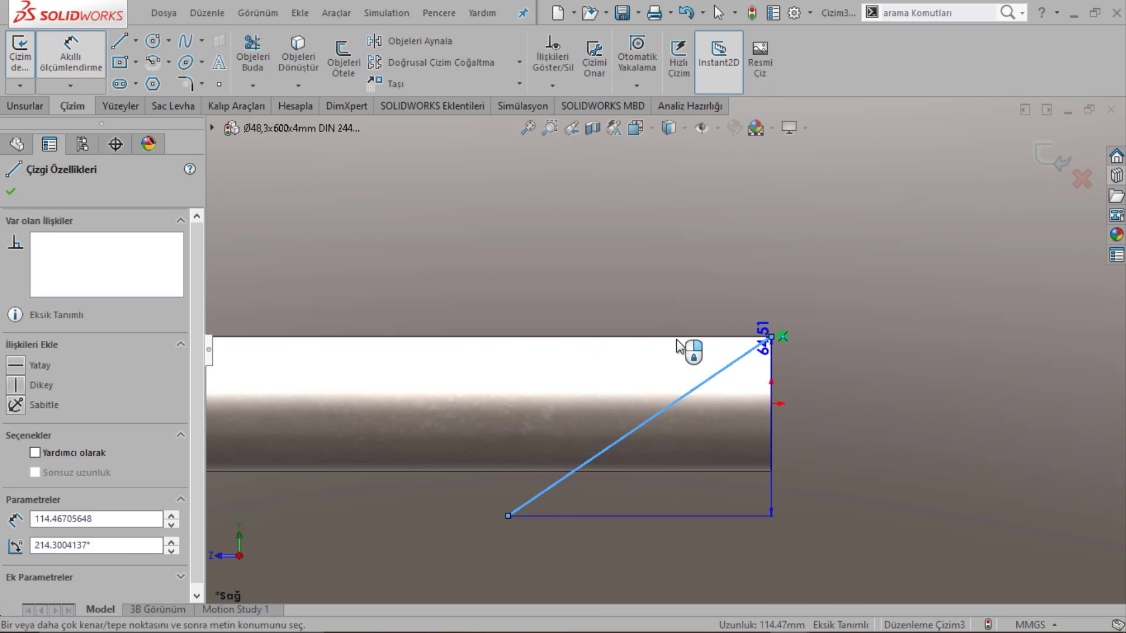
{"action": "key", "text": "Escape"}
{"action": "key", "text": "Return"}
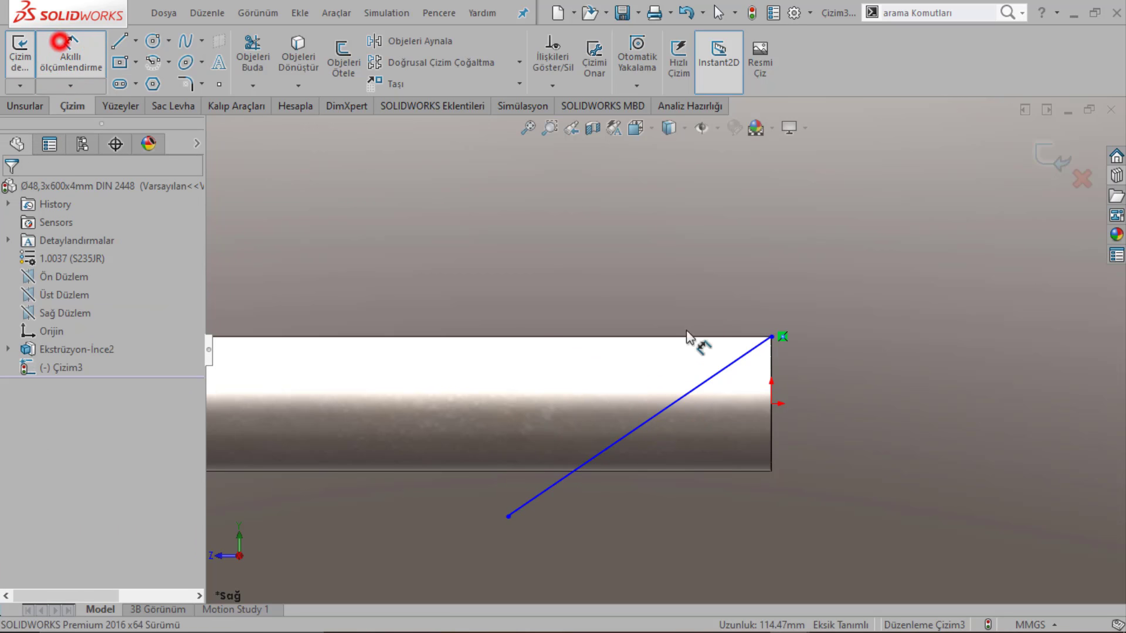
{"action": "left_click", "coordinate": [695, 392]}
{"action": "left_click", "coordinate": [706, 335]}
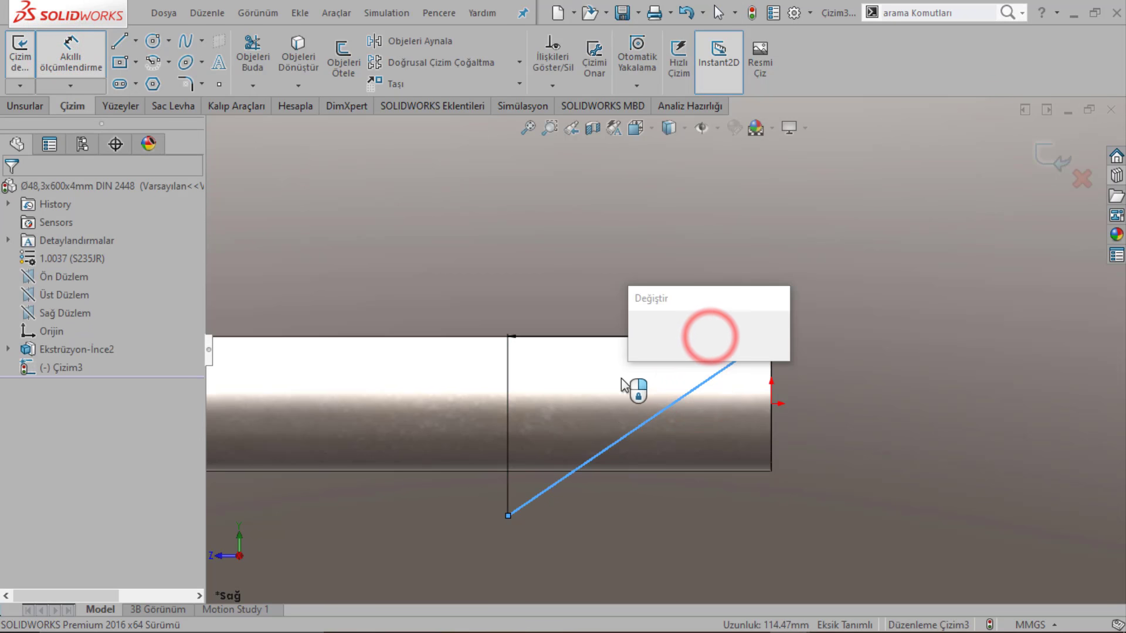
{"action": "key", "text": "Return"}
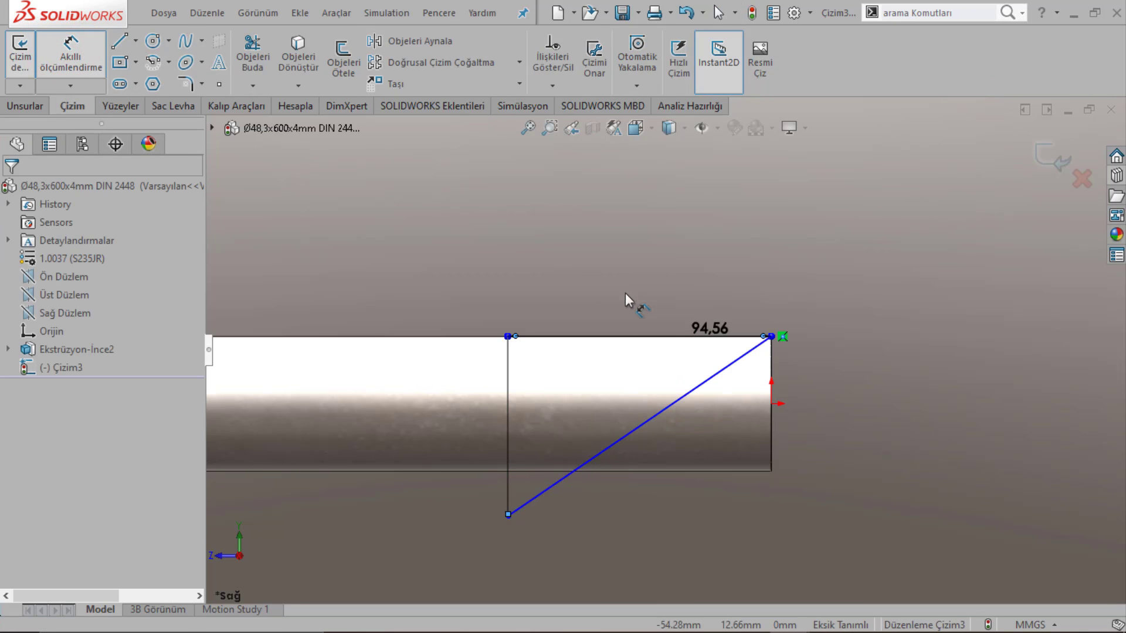
{"action": "key", "text": "Escape"}
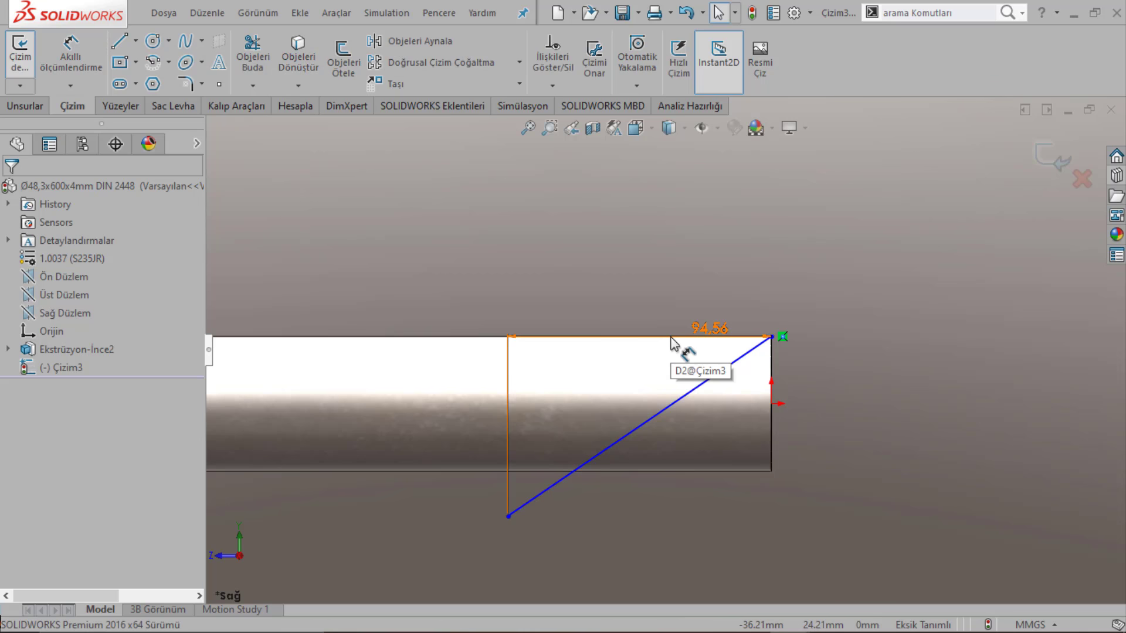
{"action": "key", "text": "ctrl+z"}
Step: Draw a horizontal reference line along the tube's top edge
{"action": "left_click", "coordinate": [119, 41]}
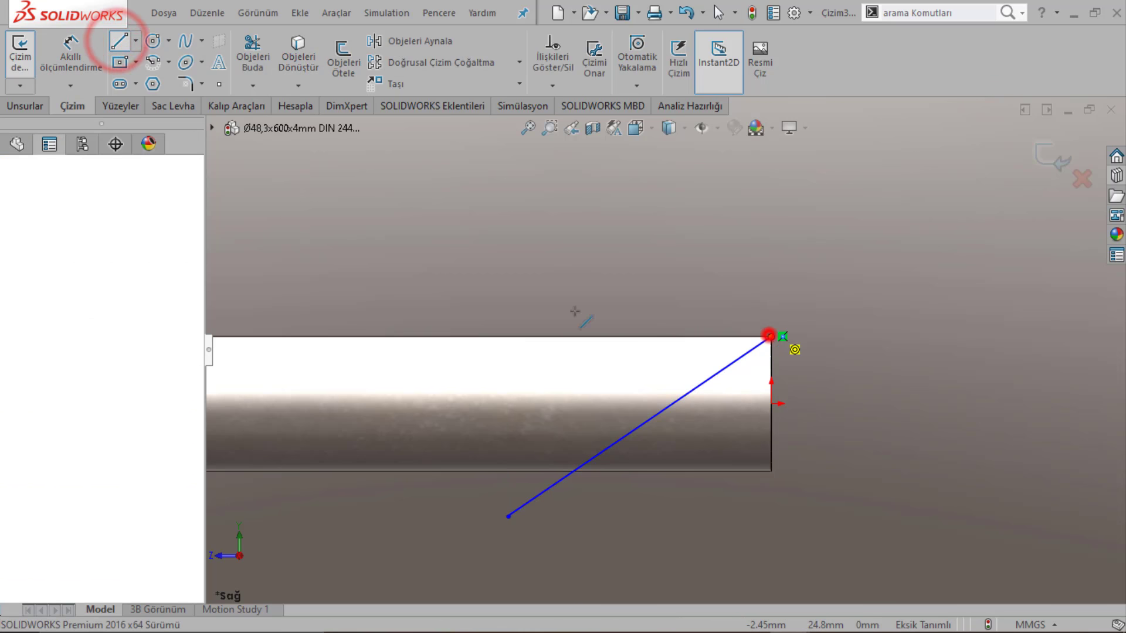
{"action": "left_click", "coordinate": [486, 337]}
{"action": "key", "text": "Escape"}
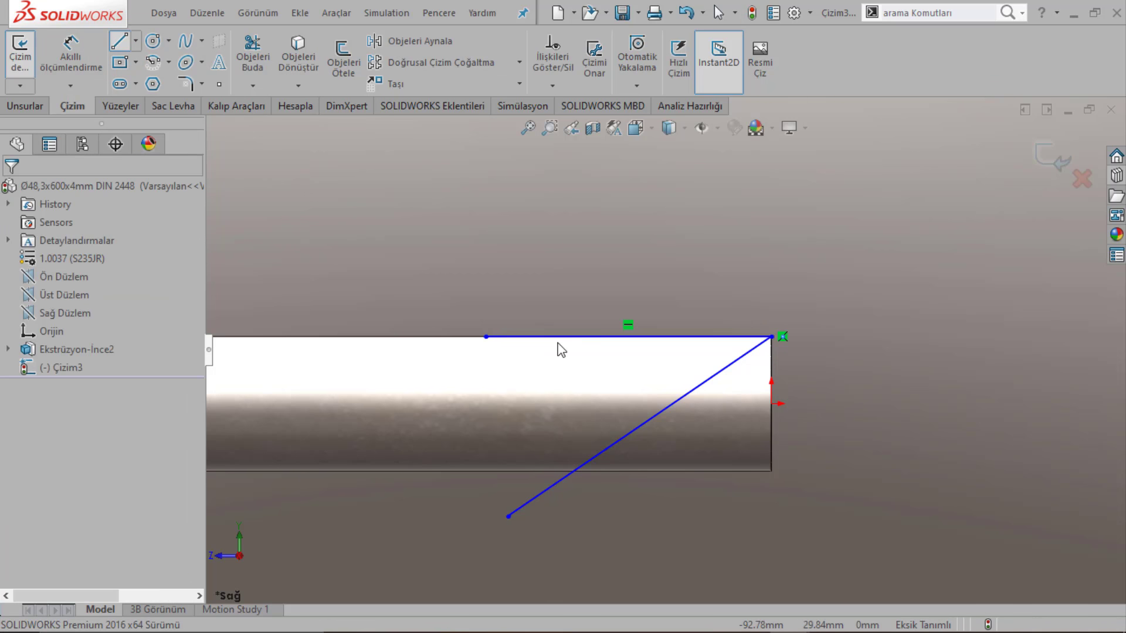
{"action": "left_click", "coordinate": [557, 340]}
{"action": "right_click", "coordinate": [566, 335]}
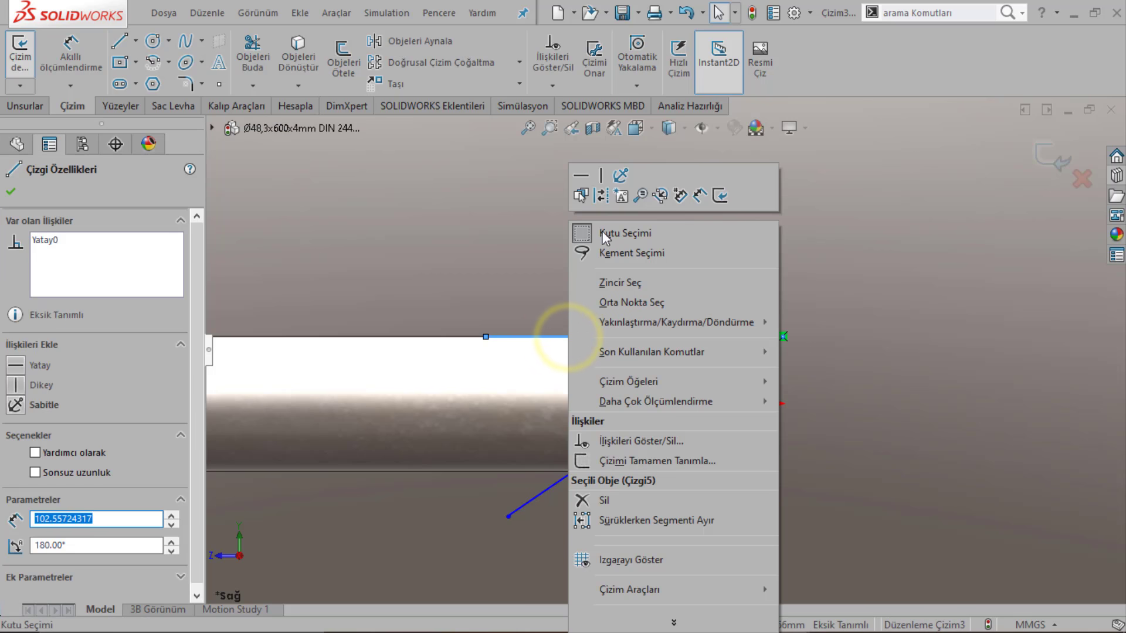
{"action": "left_click", "coordinate": [604, 198]}
Step: Dimension the angle between the diagonal and the horizontal line as 45°
{"action": "left_click", "coordinate": [71, 52]}
{"action": "left_click", "coordinate": [691, 396]}
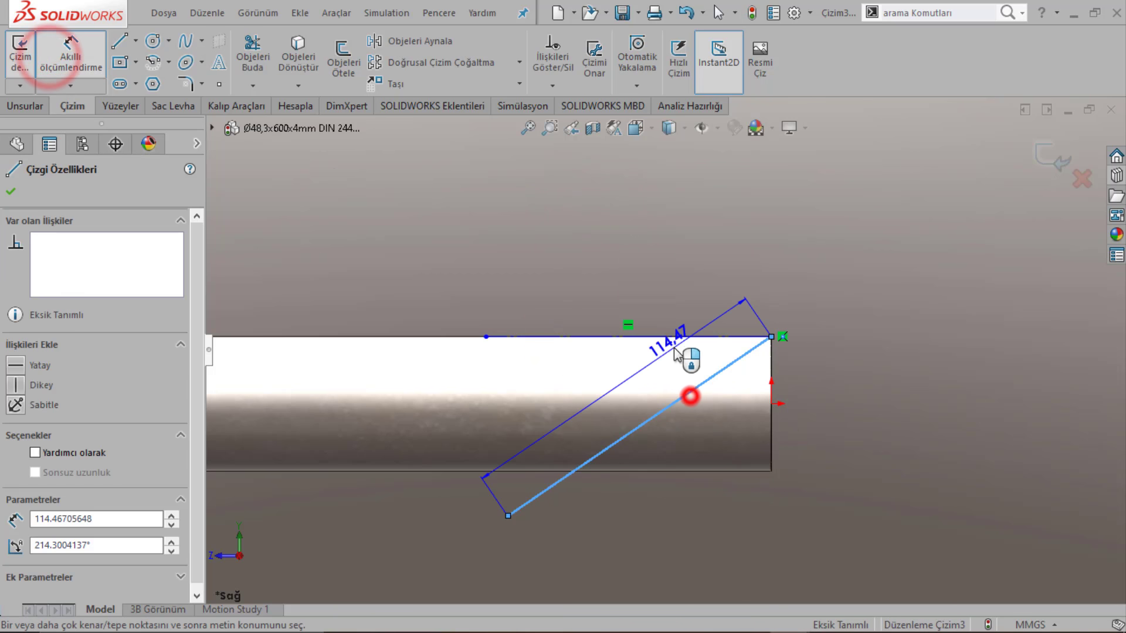
{"action": "left_click", "coordinate": [671, 338]}
{"action": "left_click", "coordinate": [590, 390]}
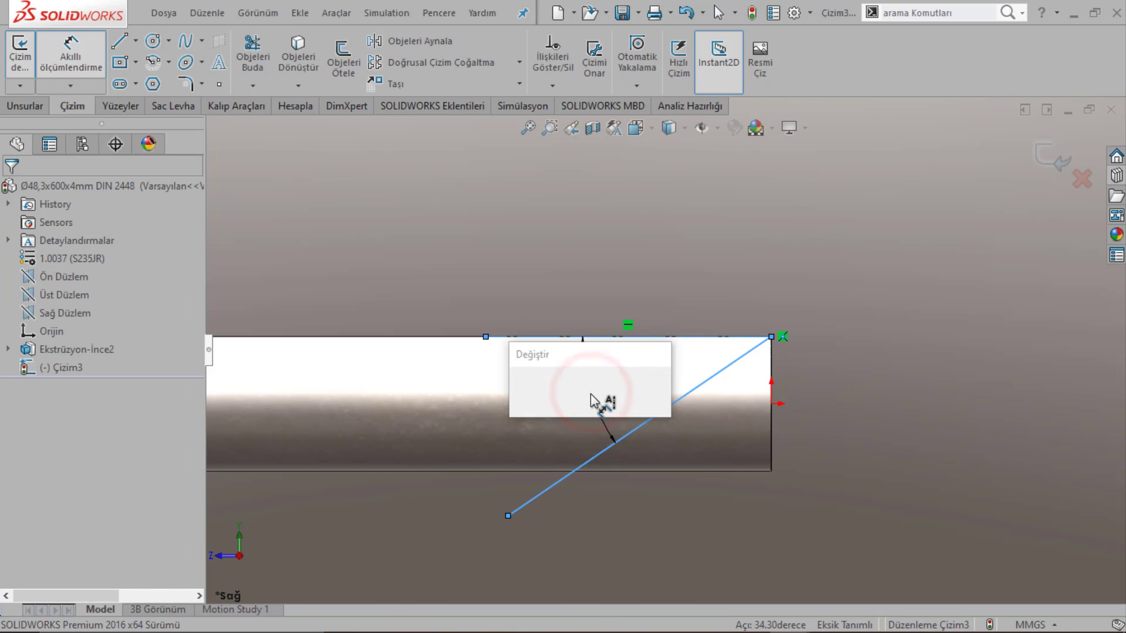
{"action": "type", "text": "45"}
{"action": "key", "text": "Return"}
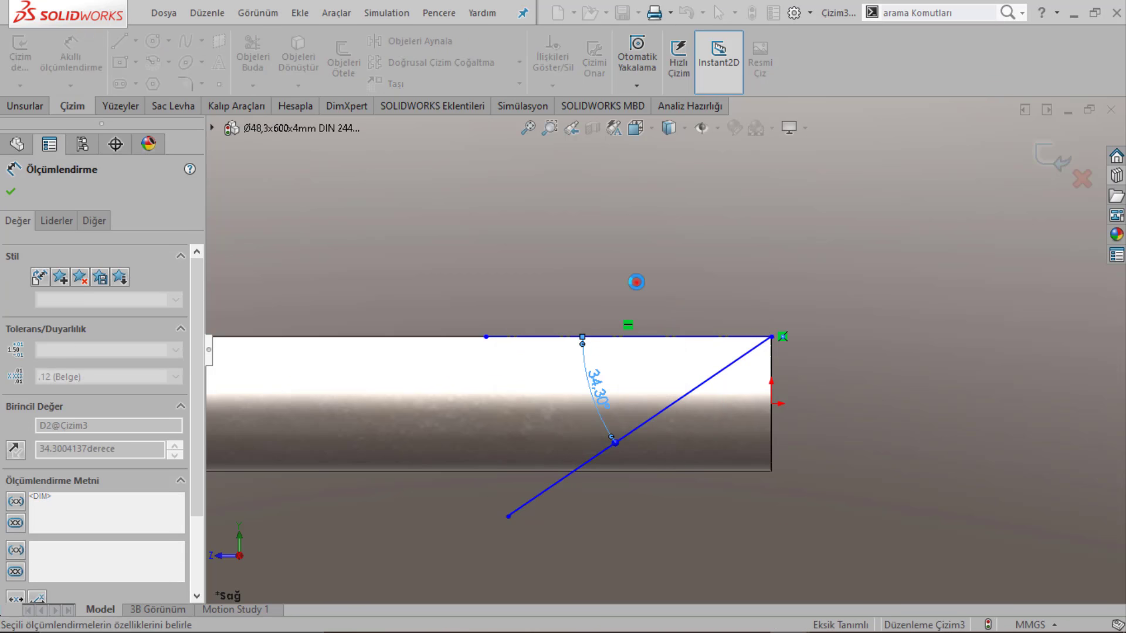
{"action": "left_click", "coordinate": [637, 284]}
{"action": "key", "text": "f"}
Step: Drag the diagonal's endpoint onto the tube's top corner
{"action": "middle_click_drag", "start_coordinate": [643, 278], "coordinate": [573, 294], "text": "ctrl"}
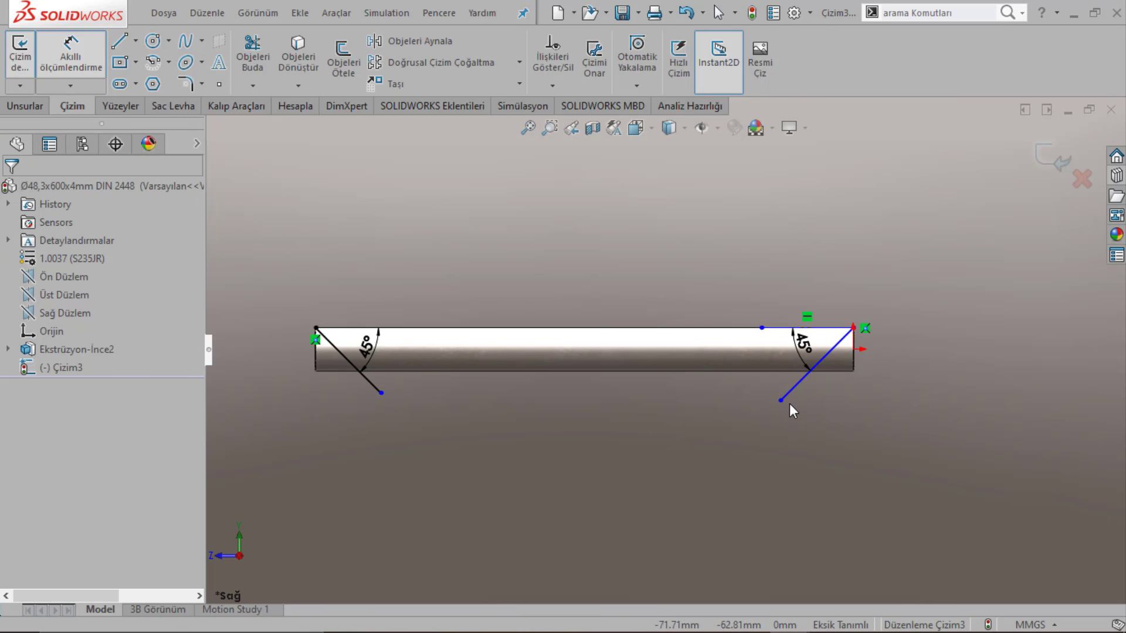
{"action": "key", "text": "Escape"}
{"action": "mouse_move", "coordinate": [780, 397]}
{"action": "left_mouse_down"}
{"action": "mouse_move", "coordinate": [822, 437]}
{"action": "mouse_move", "coordinate": [830, 428]}
{"action": "left_mouse_up"}
{"action": "scroll", "coordinate": [847, 368], "scroll_direction": "down", "scroll_amount": 4}
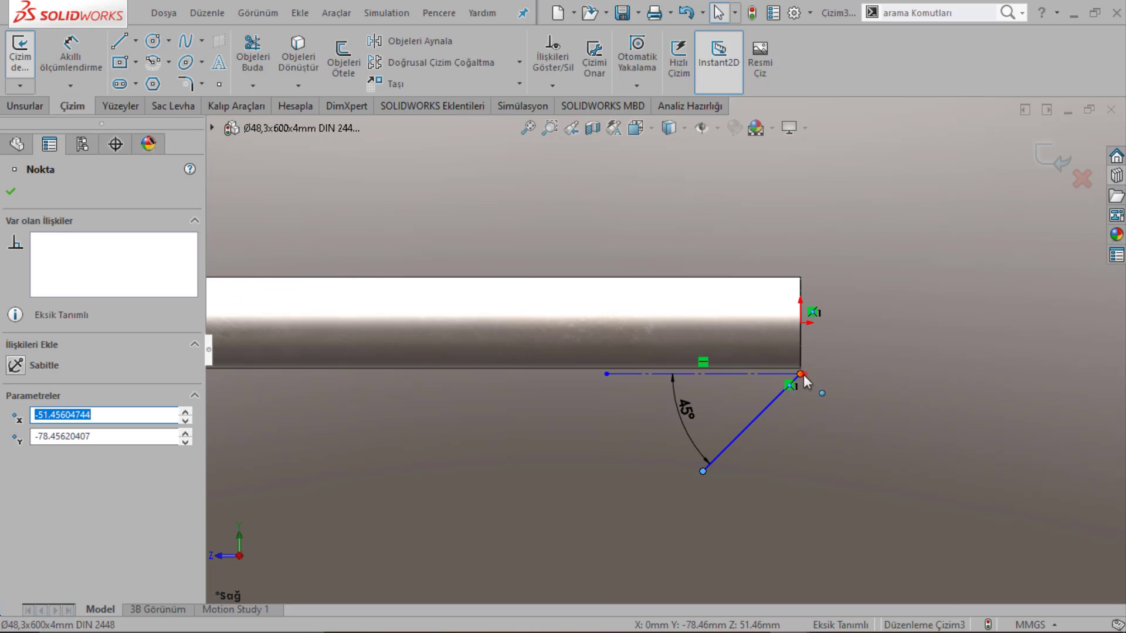
{"action": "left_click_drag", "start_coordinate": [807, 382], "coordinate": [800, 277]}
{"action": "left_click", "coordinate": [773, 234]}
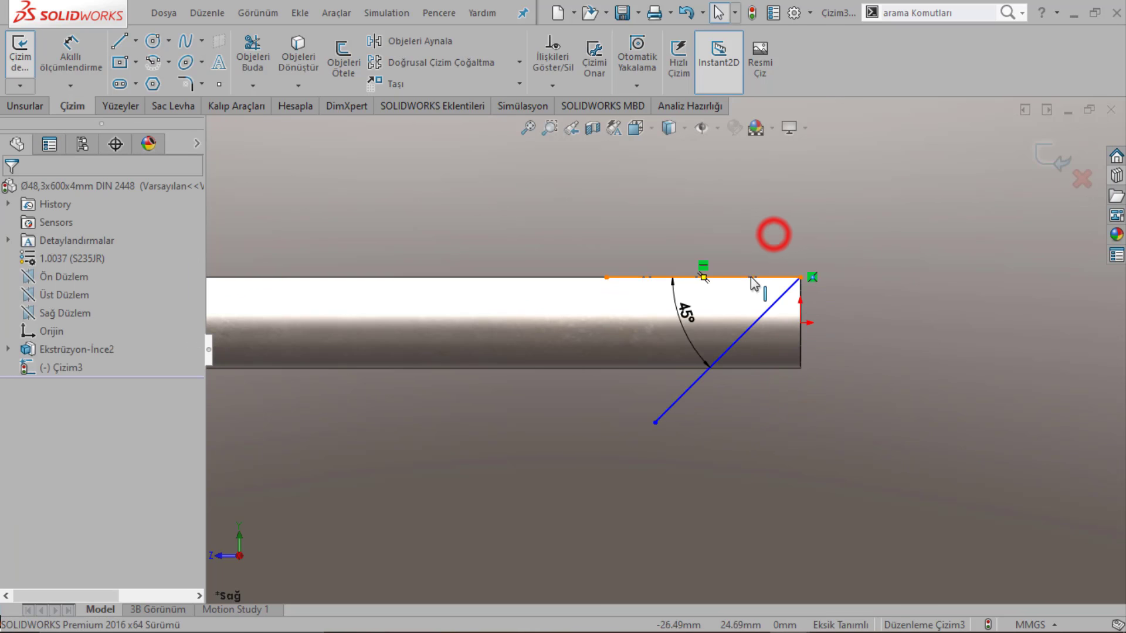
{"action": "left_click", "coordinate": [634, 274]}
Step: Orbit and zoom to bring the tube's open end into view
{"action": "scroll", "coordinate": [681, 364], "scroll_direction": "up", "scroll_amount": 3}
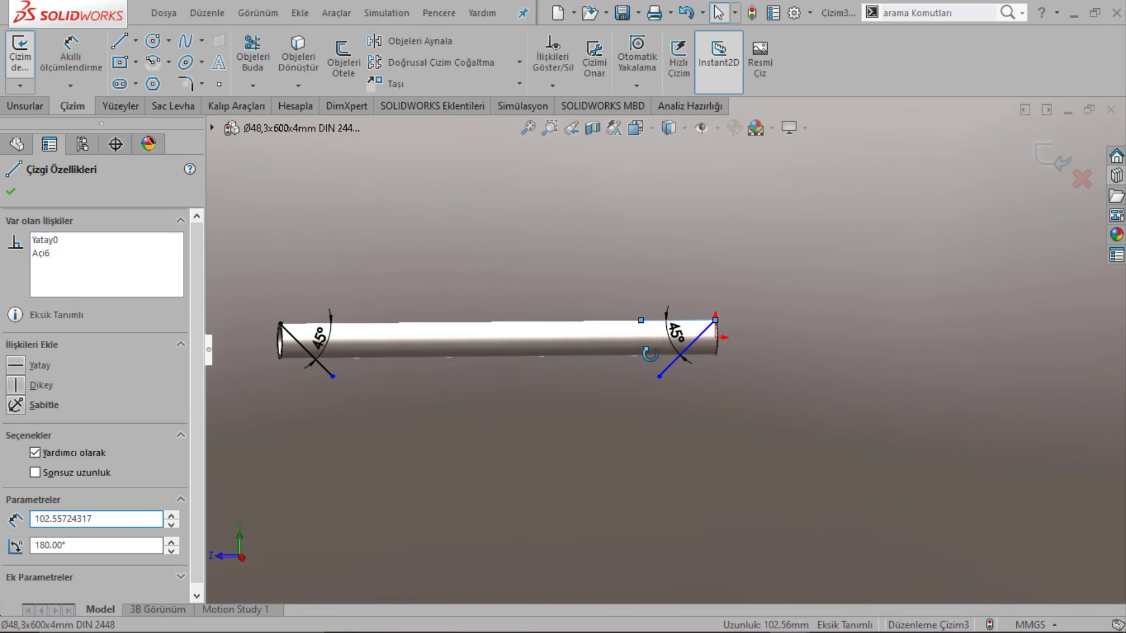
{"action": "middle_click_drag", "start_coordinate": [681, 363], "coordinate": [606, 332]}
{"action": "left_click", "coordinate": [607, 330]}
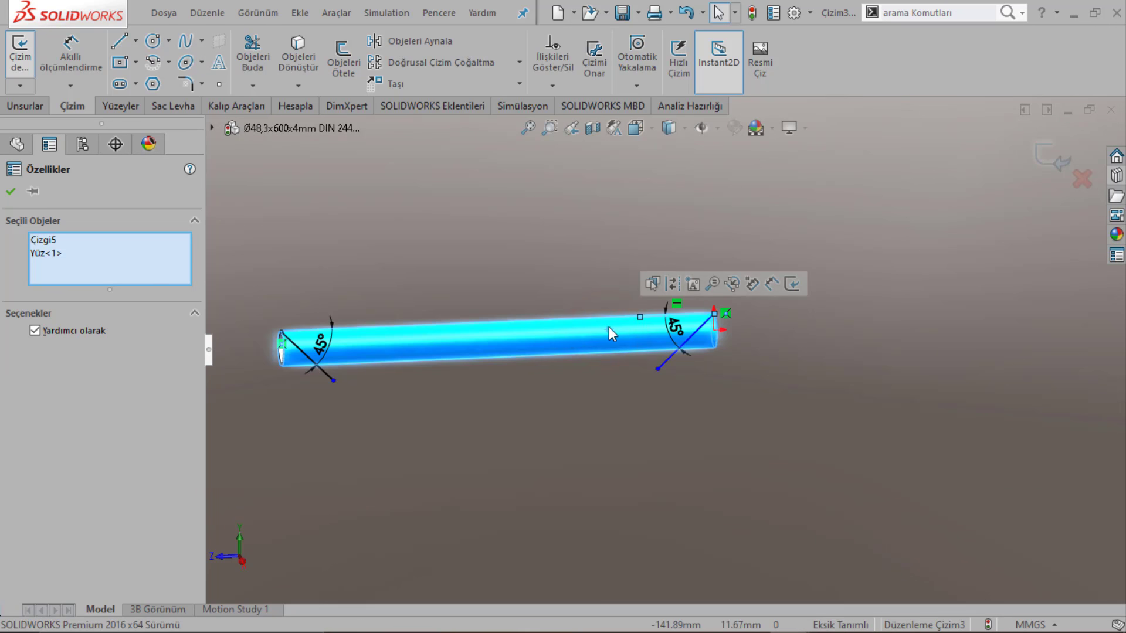
{"action": "key", "text": "Escape"}
{"action": "scroll", "coordinate": [609, 326], "scroll_direction": "up", "scroll_amount": 2}
{"action": "scroll", "coordinate": [361, 336], "scroll_direction": "down", "scroll_amount": 2}
{"action": "scroll", "coordinate": [360, 330], "scroll_direction": "down", "scroll_amount": 2}
{"action": "scroll", "coordinate": [372, 385], "scroll_direction": "down", "scroll_amount": 2}
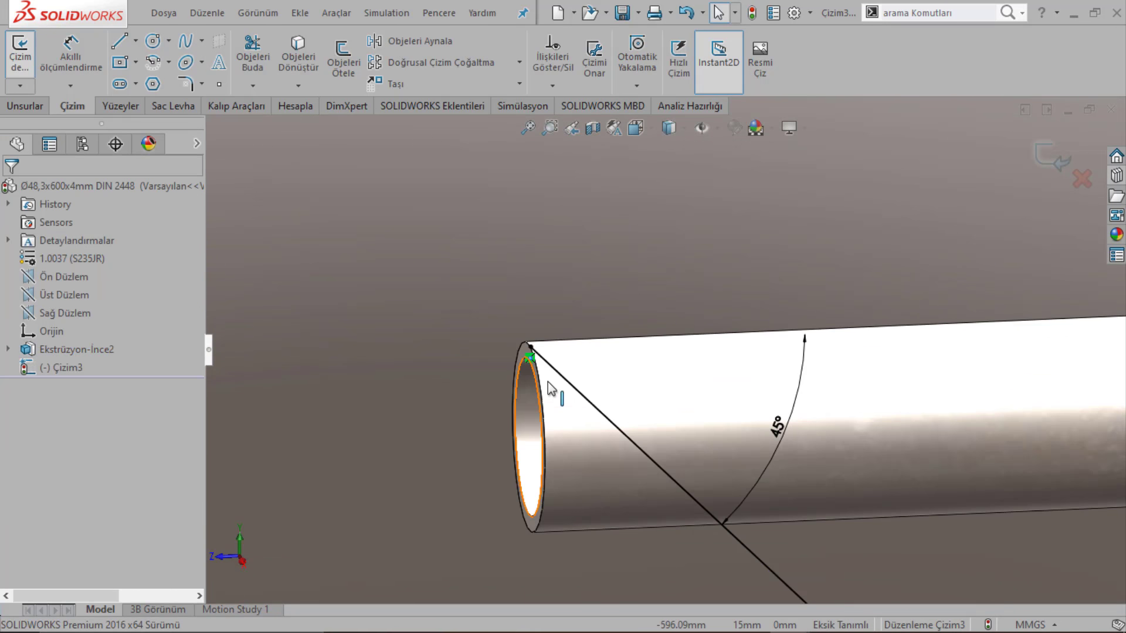
{"action": "scroll", "coordinate": [371, 385], "scroll_direction": "down", "scroll_amount": 1}
{"action": "scroll", "coordinate": [279, 454], "scroll_direction": "down", "scroll_amount": 2}
{"action": "scroll", "coordinate": [280, 453], "scroll_direction": "up", "scroll_amount": 3}
{"action": "mouse_move", "coordinate": [314, 465]}
{"action": "middle_mouse_down"}
{"action": "mouse_move", "coordinate": [477, 402]}
{"action": "mouse_move", "coordinate": [439, 403]}
{"action": "mouse_move", "coordinate": [475, 419]}
{"action": "mouse_move", "coordinate": [562, 391]}
{"action": "middle_mouse_up"}
Step: Add a Coincident (Çakışık) relation between the reference line's endpoint and the circular end edge
{"action": "left_click", "coordinate": [562, 389]}
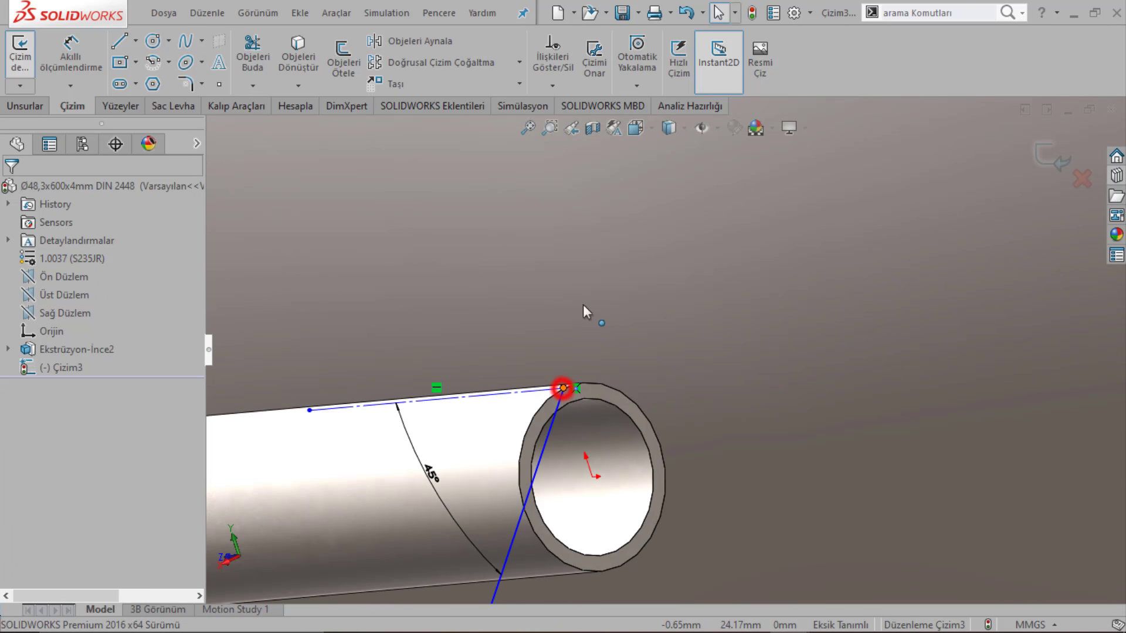
{"action": "mouse_move", "coordinate": [583, 304]}
{"action": "middle_mouse_down"}
{"action": "mouse_move", "coordinate": [652, 404]}
{"action": "mouse_move", "coordinate": [565, 363]}
{"action": "middle_mouse_up"}
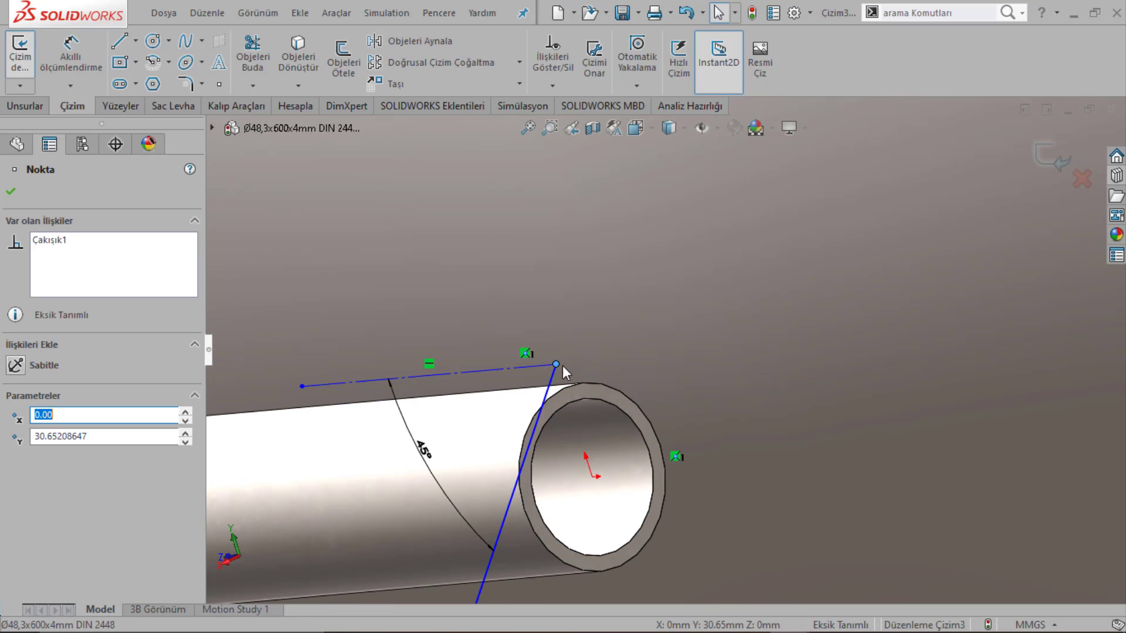
{"action": "left_click", "coordinate": [570, 383]}
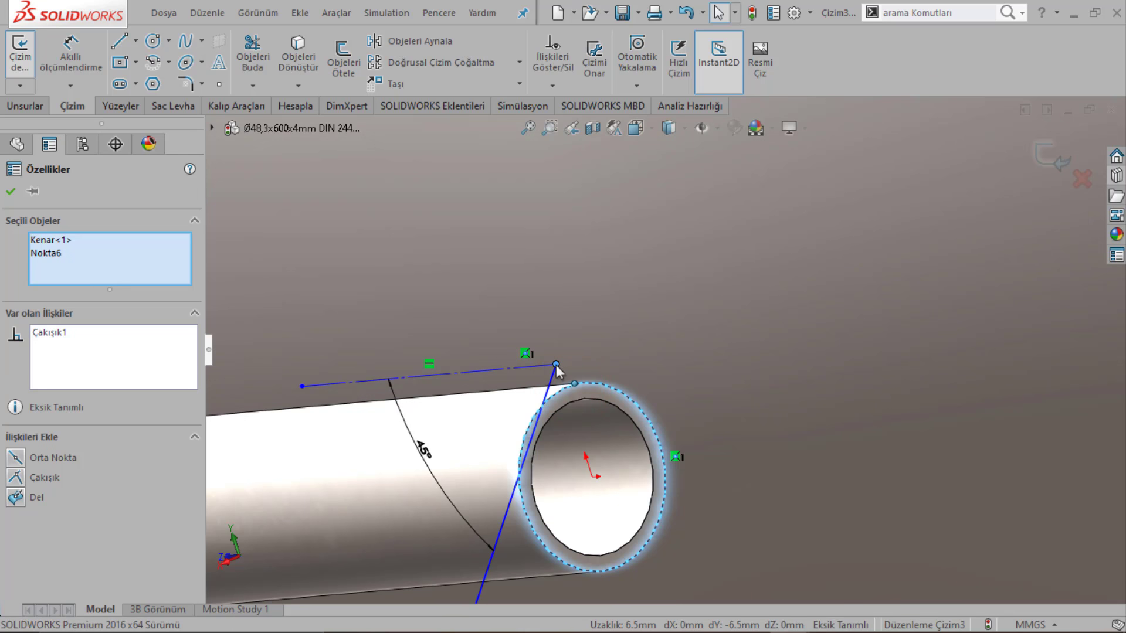
{"action": "key", "text": "Escape"}
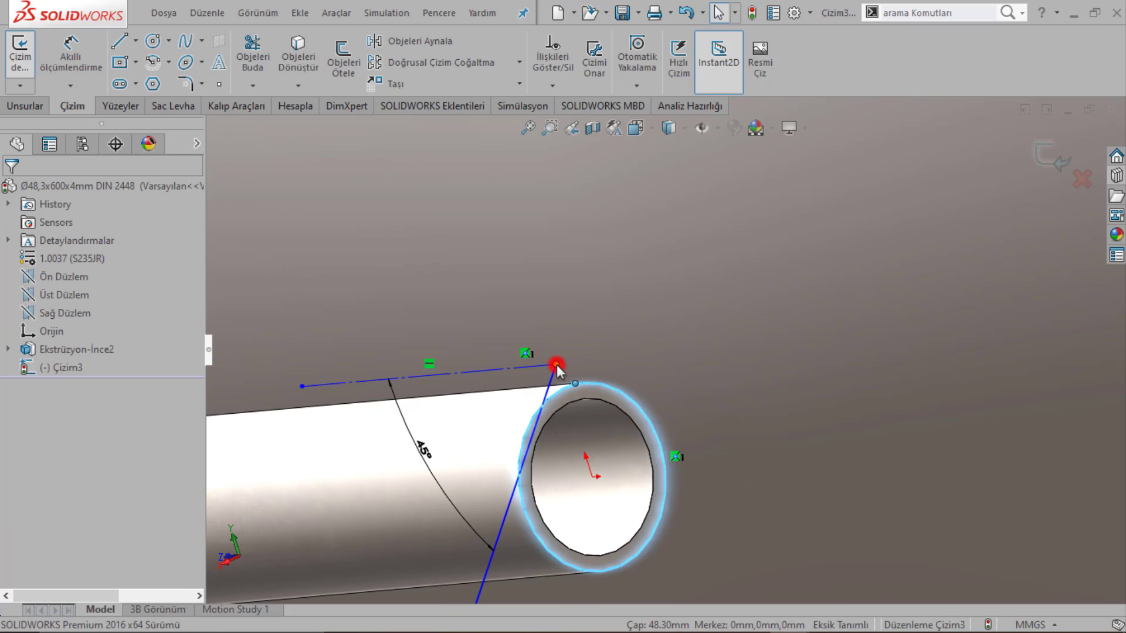
{"action": "left_click", "coordinate": [556, 365], "text": "ctrl"}
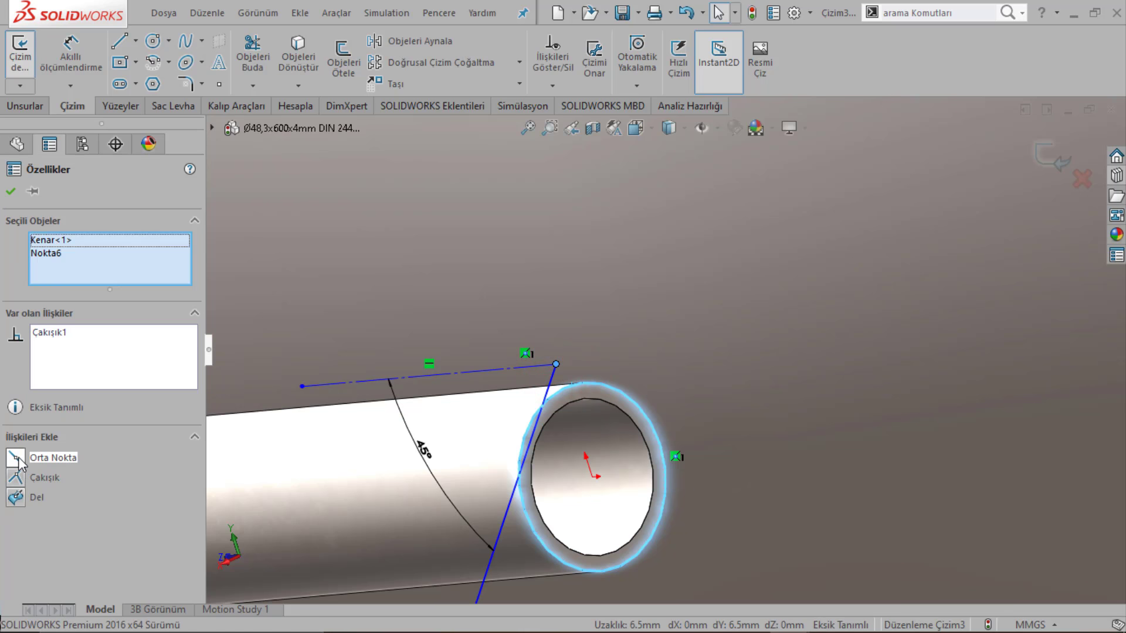
{"action": "left_click", "coordinate": [16, 458]}
{"action": "key", "text": "ctrl+z"}
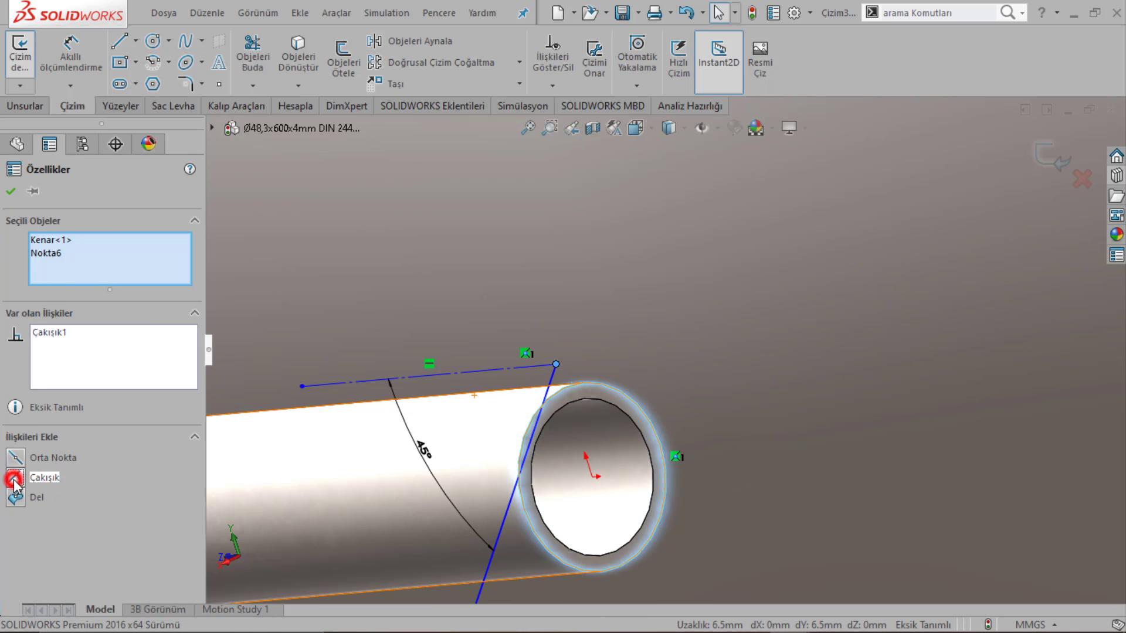
{"action": "left_click", "coordinate": [16, 483]}
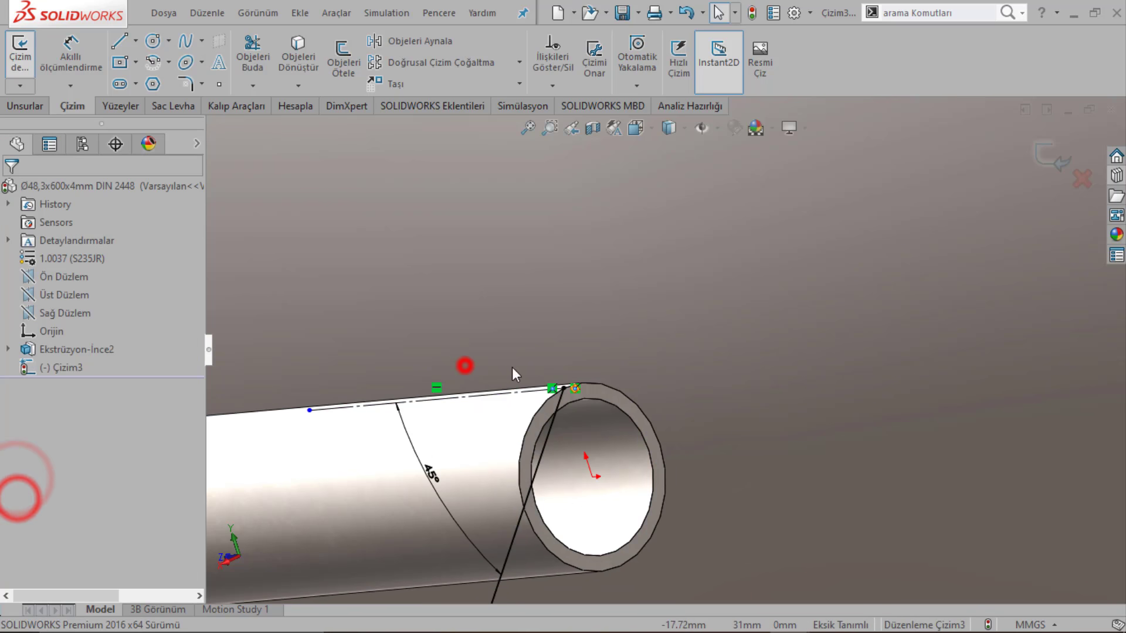
{"action": "left_click", "coordinate": [465, 365]}
{"action": "scroll", "coordinate": [583, 390], "scroll_direction": "down", "scroll_amount": 2}
{"action": "scroll", "coordinate": [583, 390], "scroll_direction": "down", "scroll_amount": 2}
{"action": "mouse_move", "coordinate": [706, 460]}
{"action": "middle_mouse_down"}
{"action": "mouse_move", "coordinate": [593, 422]}
{"action": "mouse_move", "coordinate": [706, 424]}
{"action": "middle_mouse_up"}
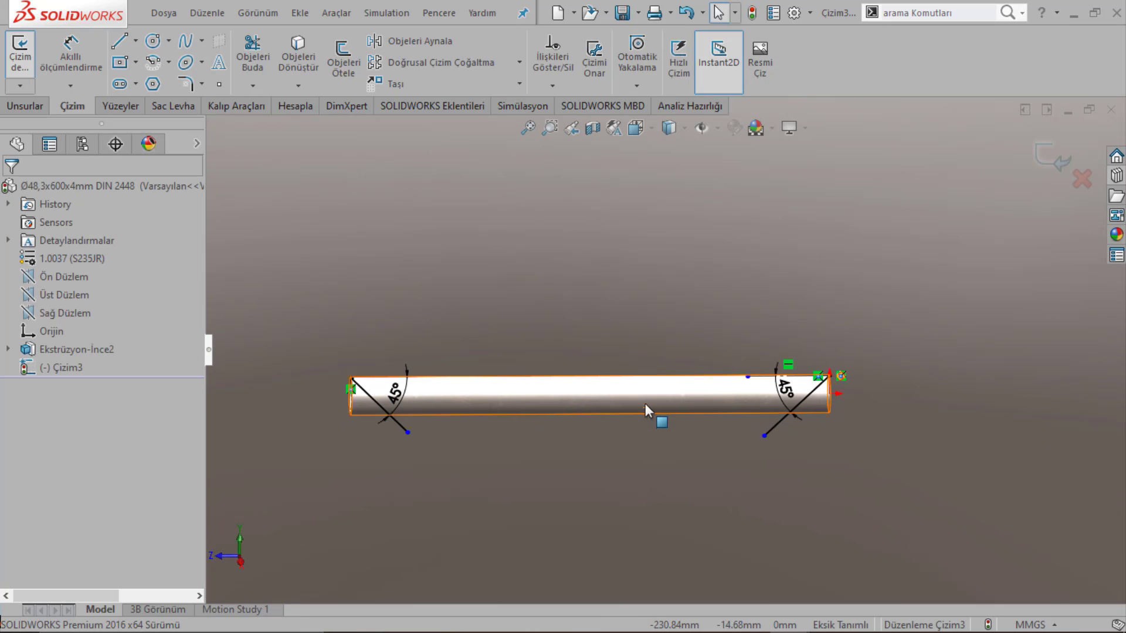
Step: In the right view, close the left-end outline from the top-left corner to the diagonal's lower end
{"action": "key", "text": "space"}
{"action": "left_click", "coordinate": [641, 365]}
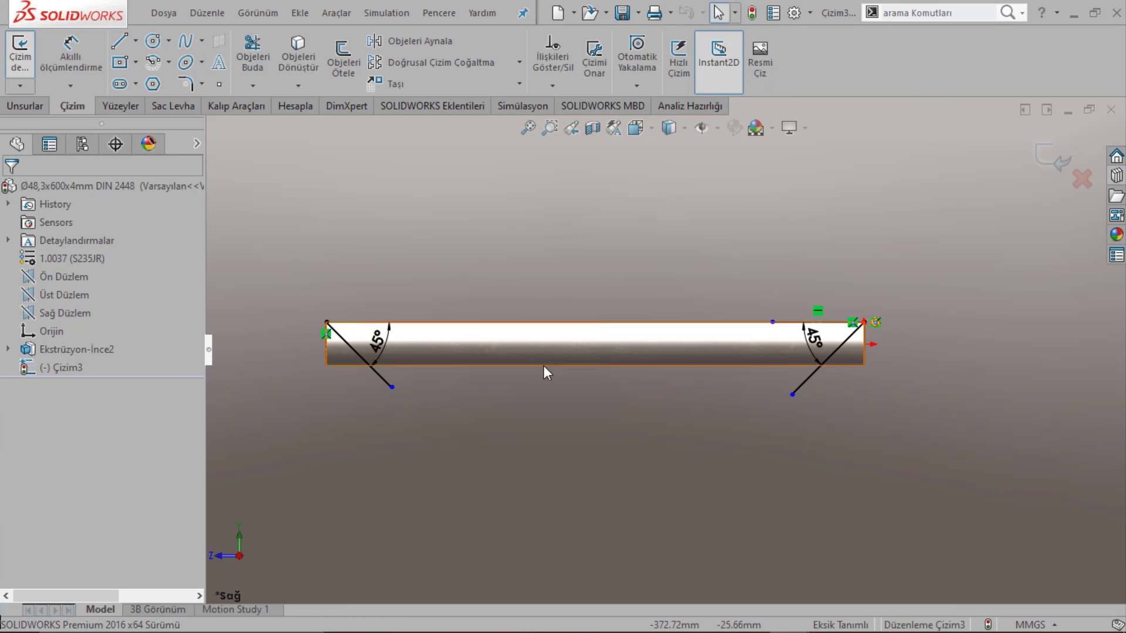
{"action": "left_click_drag", "start_coordinate": [390, 387], "coordinate": [407, 403]}
{"action": "left_click", "coordinate": [120, 41]}
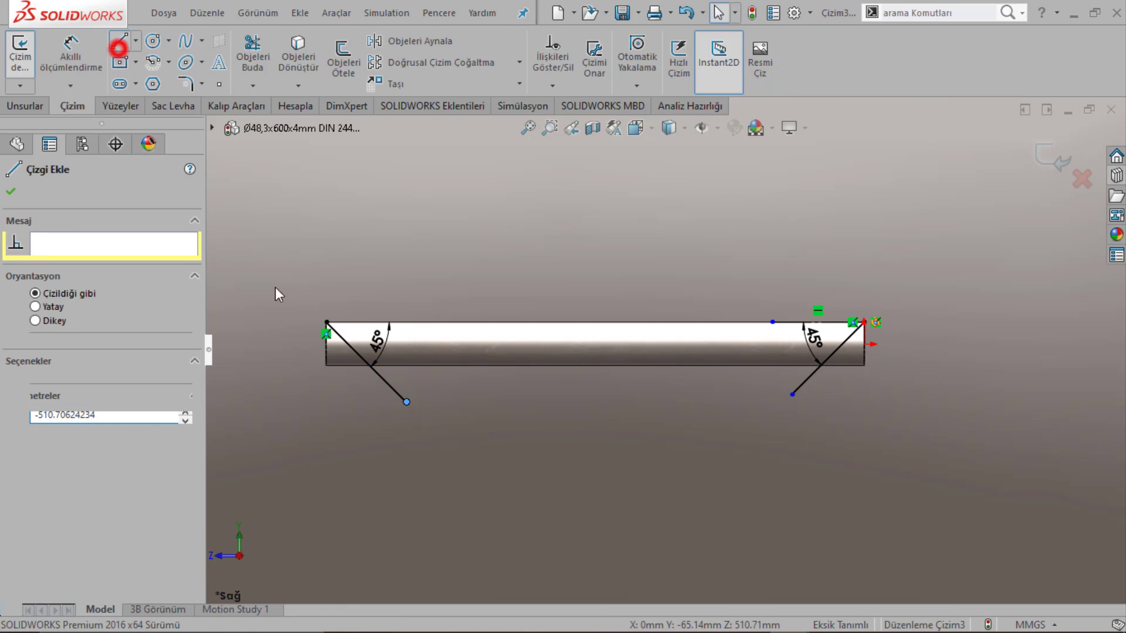
{"action": "left_click", "coordinate": [327, 322]}
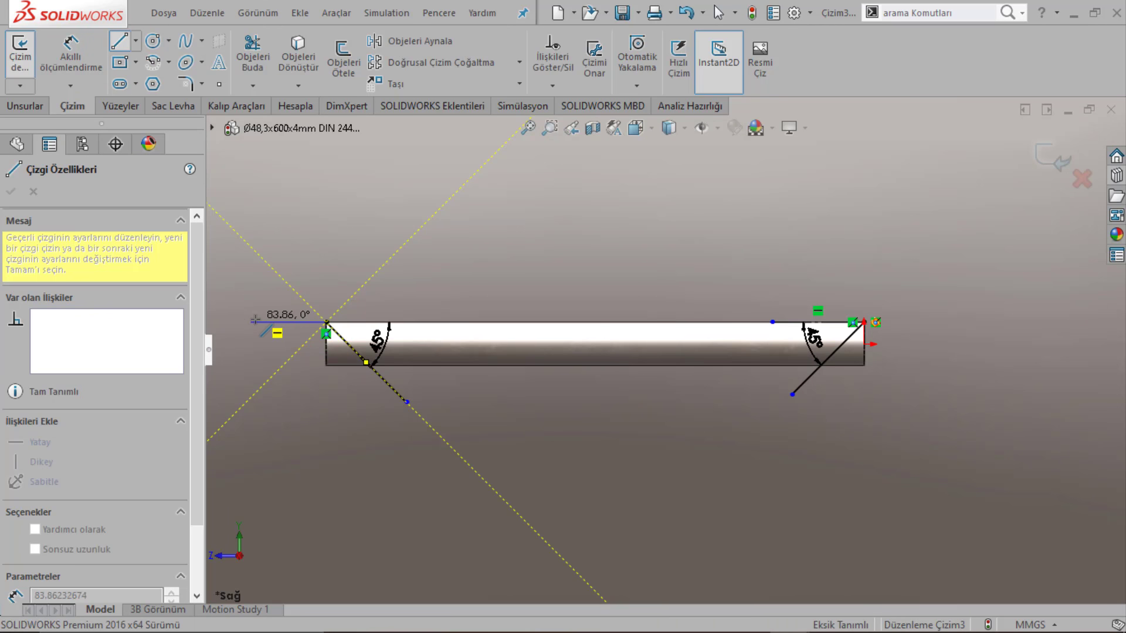
{"action": "left_click", "coordinate": [251, 322]}
{"action": "left_click", "coordinate": [251, 440]}
{"action": "left_click", "coordinate": [407, 401]}
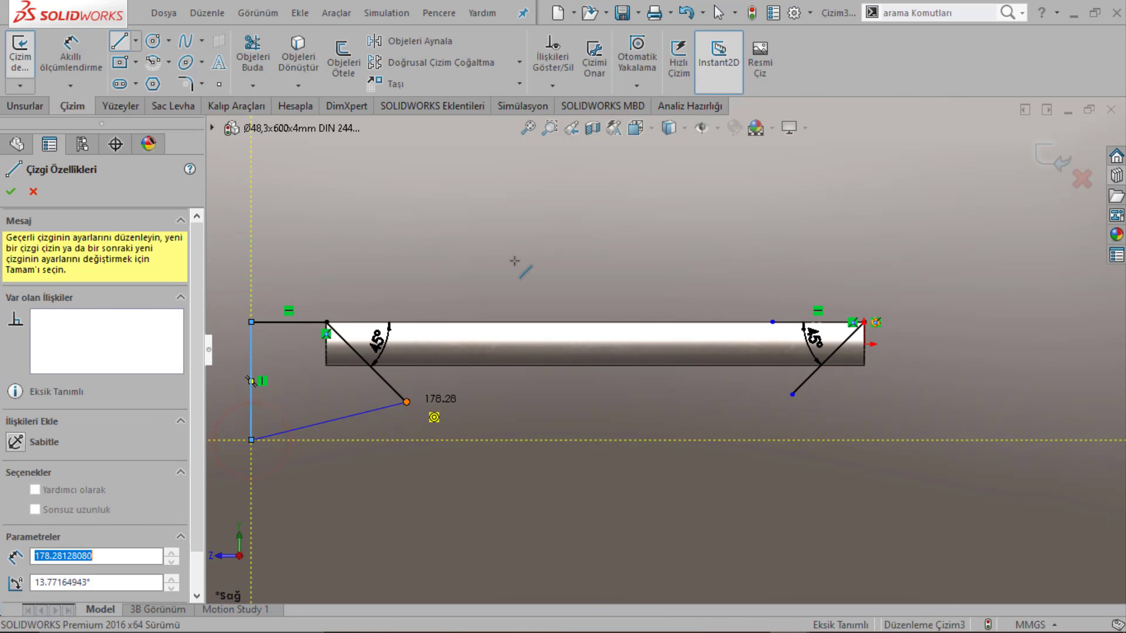
{"action": "right_click", "coordinate": [585, 228]}
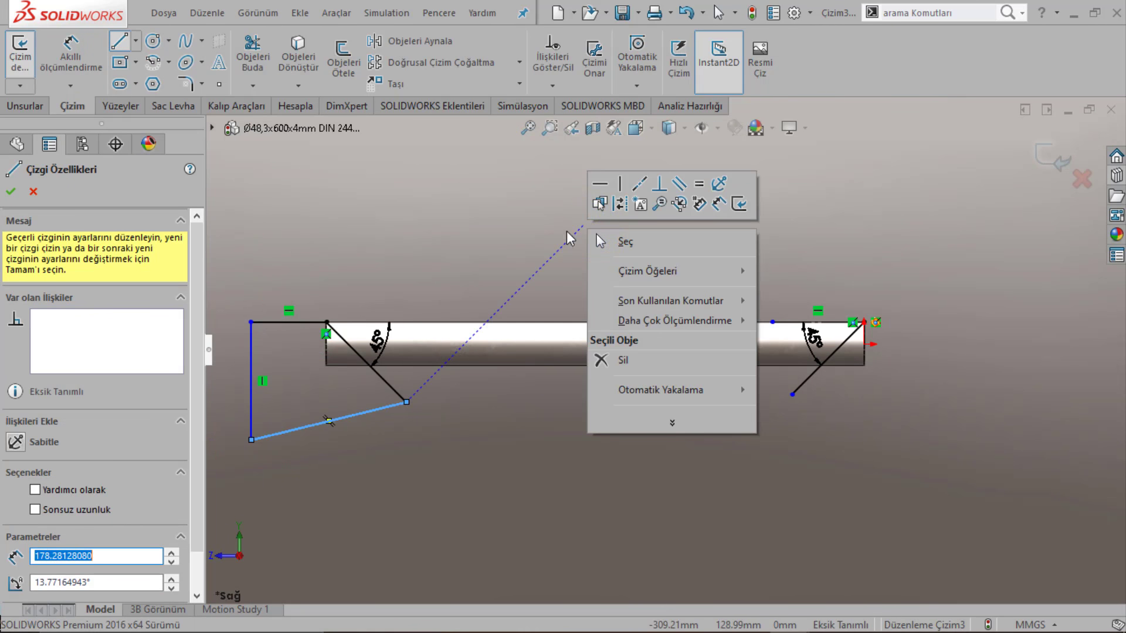
{"action": "left_click", "coordinate": [532, 201]}
{"action": "right_click", "coordinate": [540, 173]}
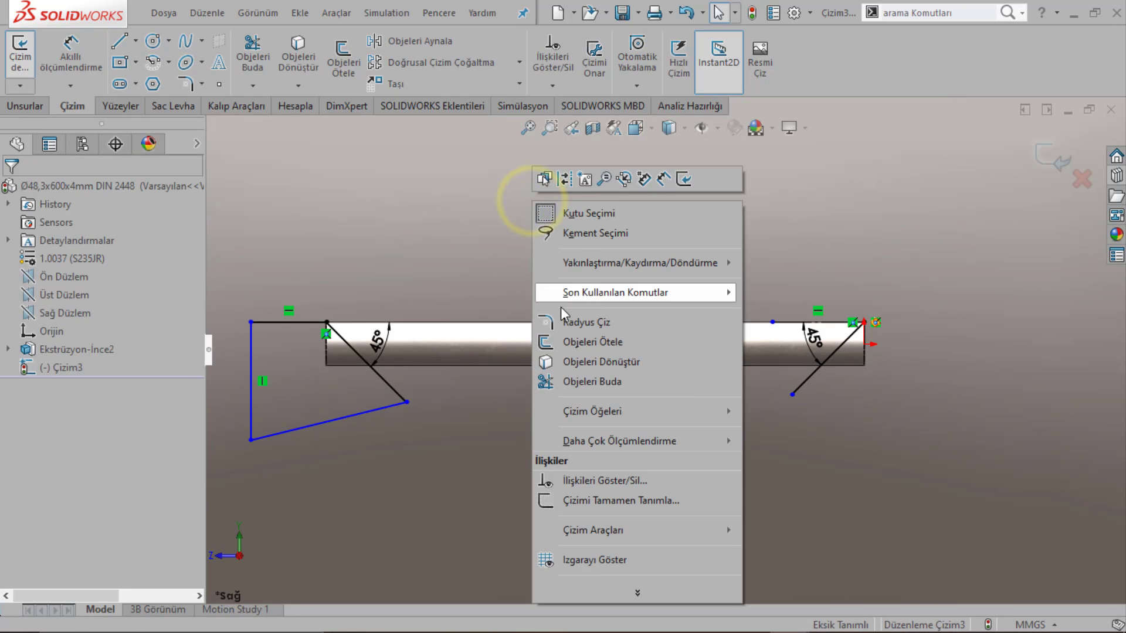
Step: Draw a closed quadrilateral around the right 45° line up to the tube corner and exit the sketch
{"action": "left_click", "coordinate": [118, 43]}
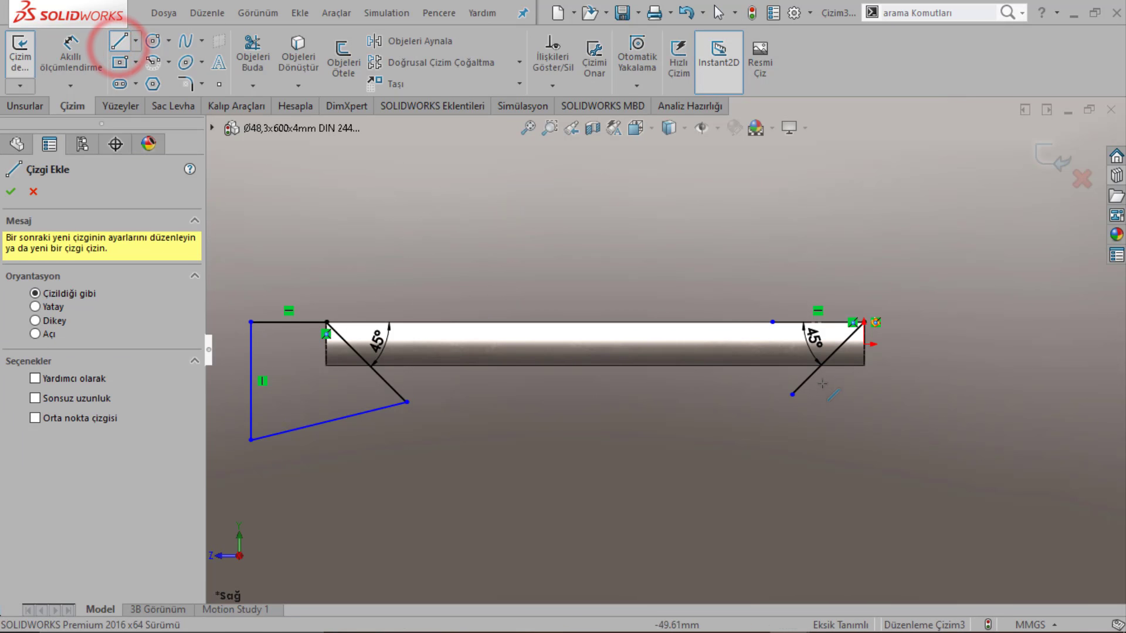
{"action": "left_click", "coordinate": [793, 394]}
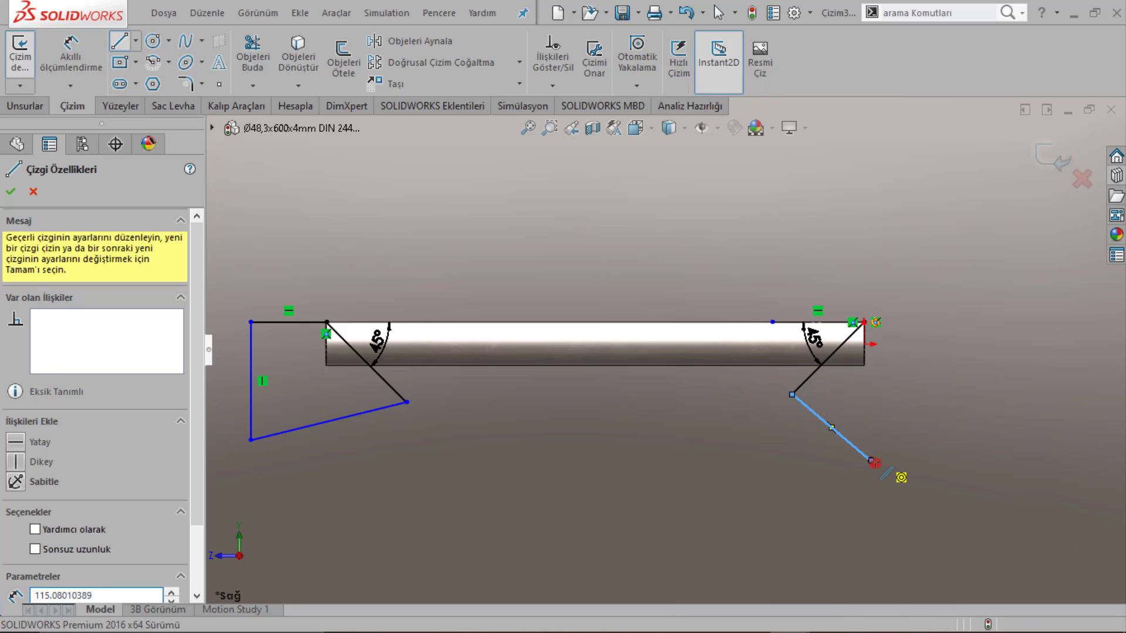
{"action": "left_click", "coordinate": [870, 460]}
{"action": "left_click", "coordinate": [927, 394]}
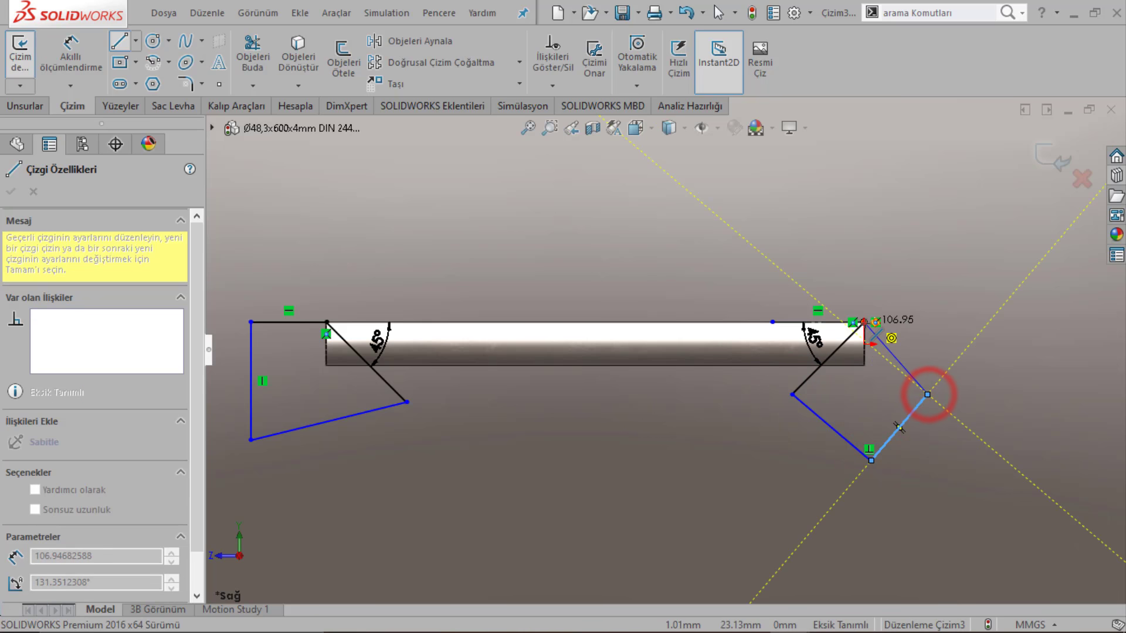
{"action": "left_click", "coordinate": [864, 322]}
{"action": "key", "text": "Escape"}
{"action": "left_click", "coordinate": [1044, 153]}
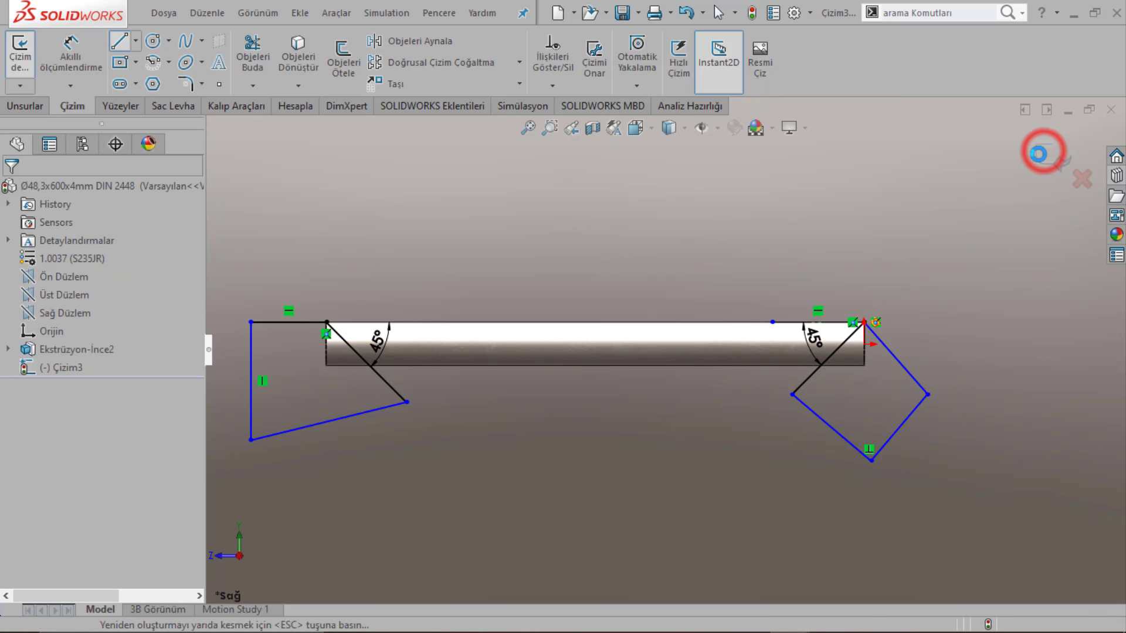
Step: Extruded-cut the sketch regions blind 158 mm and 116 mm in both directions, then inspect the mitred ends
{"action": "left_click", "coordinate": [287, 59]}
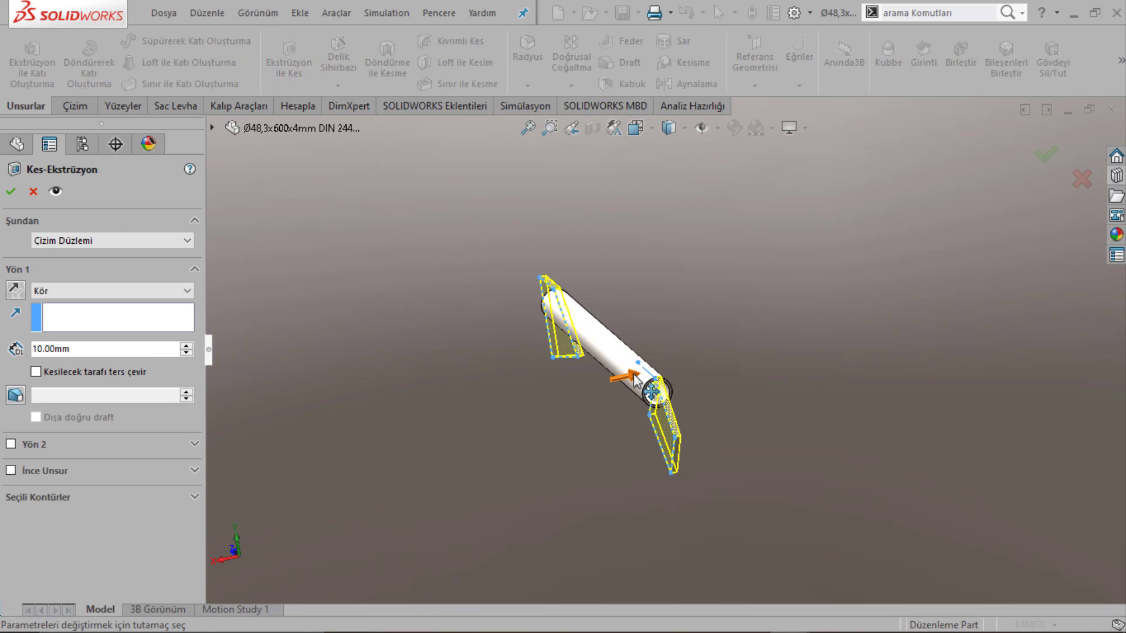
{"action": "mouse_move", "coordinate": [635, 380]}
{"action": "left_mouse_down"}
{"action": "mouse_move", "coordinate": [651, 388]}
{"action": "mouse_move", "coordinate": [541, 396]}
{"action": "left_mouse_up"}
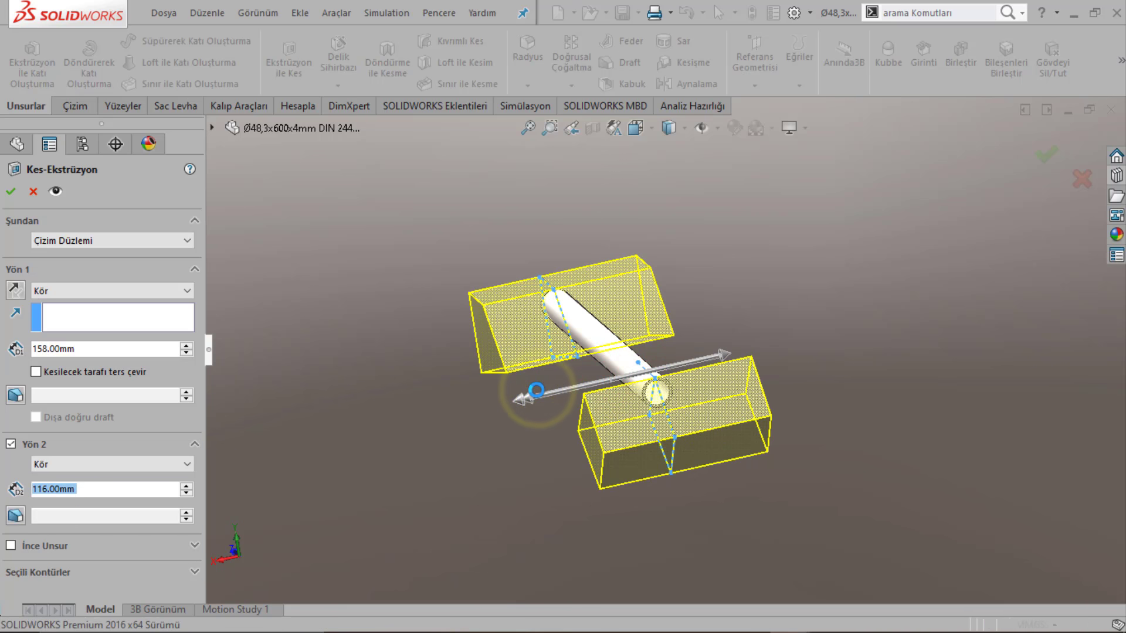
{"action": "right_click", "coordinate": [537, 394]}
{"action": "mouse_move", "coordinate": [558, 381]}
{"action": "middle_mouse_down"}
{"action": "mouse_move", "coordinate": [739, 387]}
{"action": "mouse_move", "coordinate": [640, 394]}
{"action": "mouse_move", "coordinate": [692, 393]}
{"action": "middle_mouse_up"}
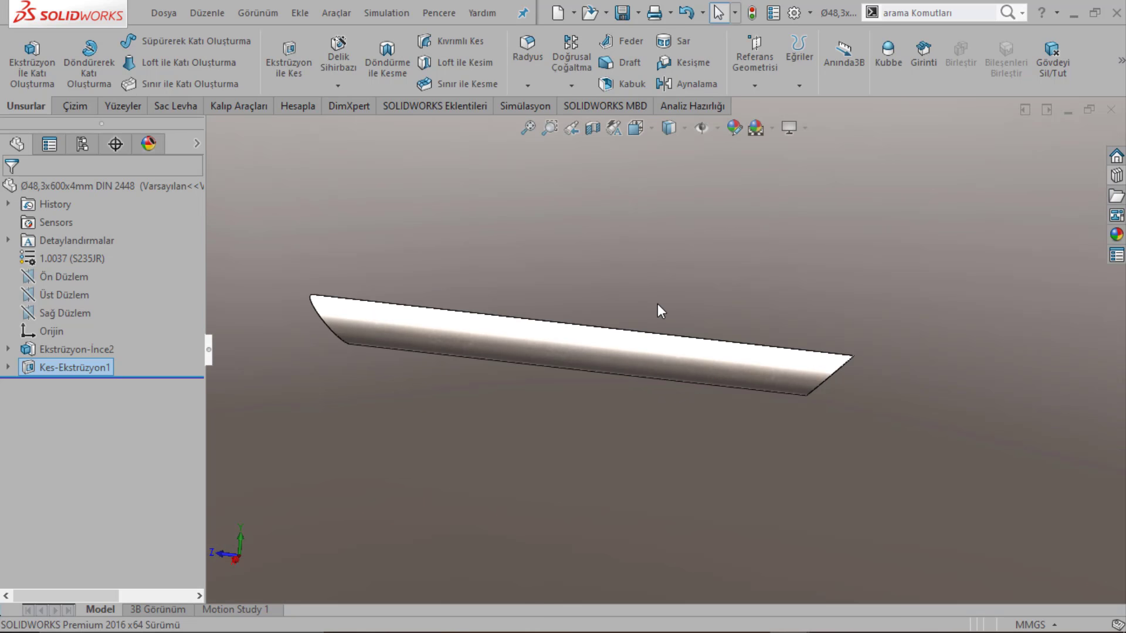
{"action": "right_click", "coordinate": [75, 187]}
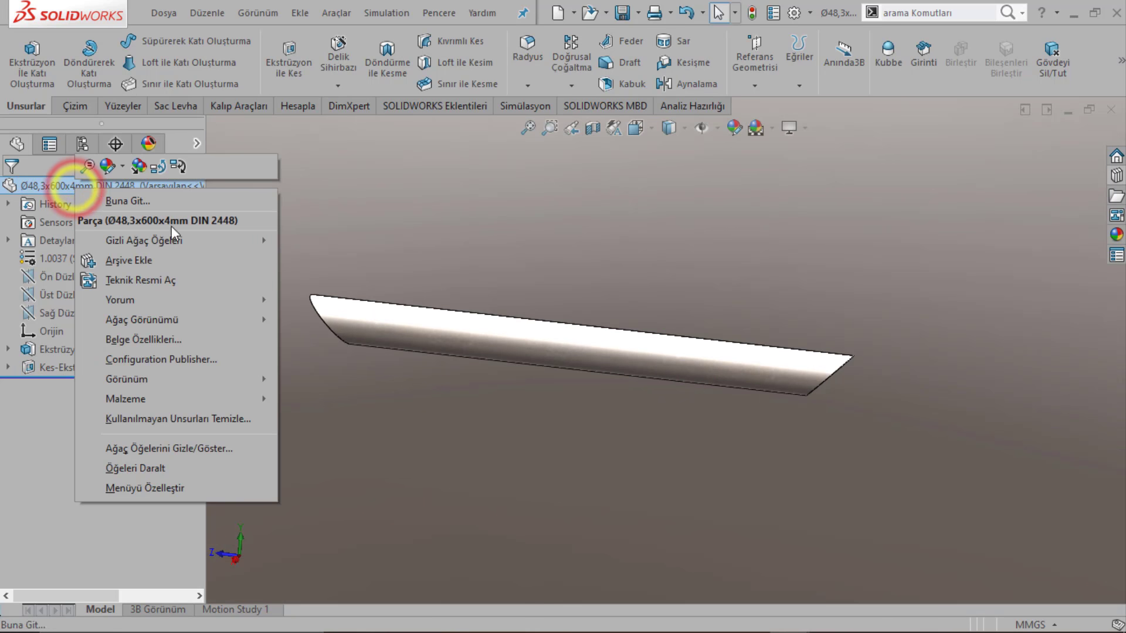
{"action": "left_click", "coordinate": [401, 222]}
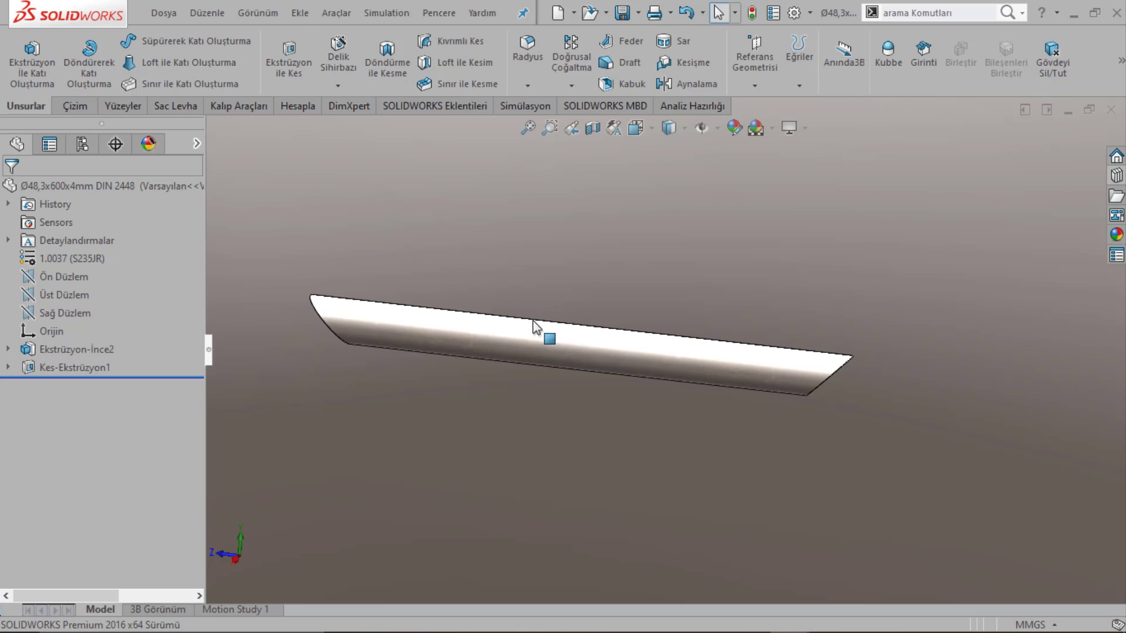
{"action": "middle_click_drag", "start_coordinate": [533, 328], "coordinate": [530, 311]}
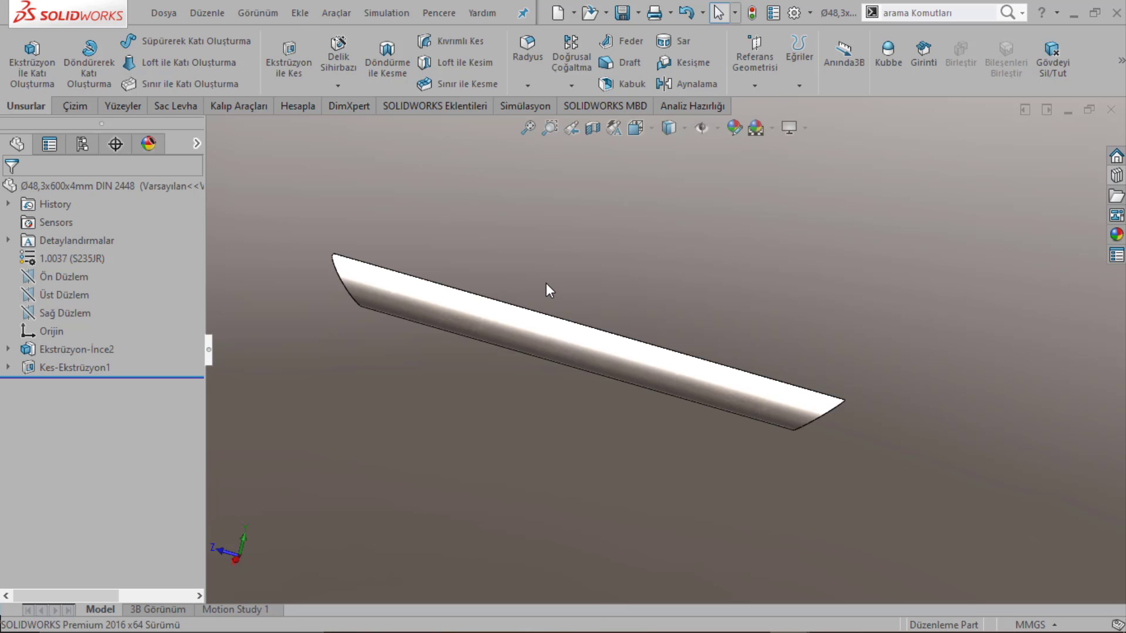
{"action": "scroll", "coordinate": [721, 267], "scroll_direction": "up", "scroll_amount": 1}
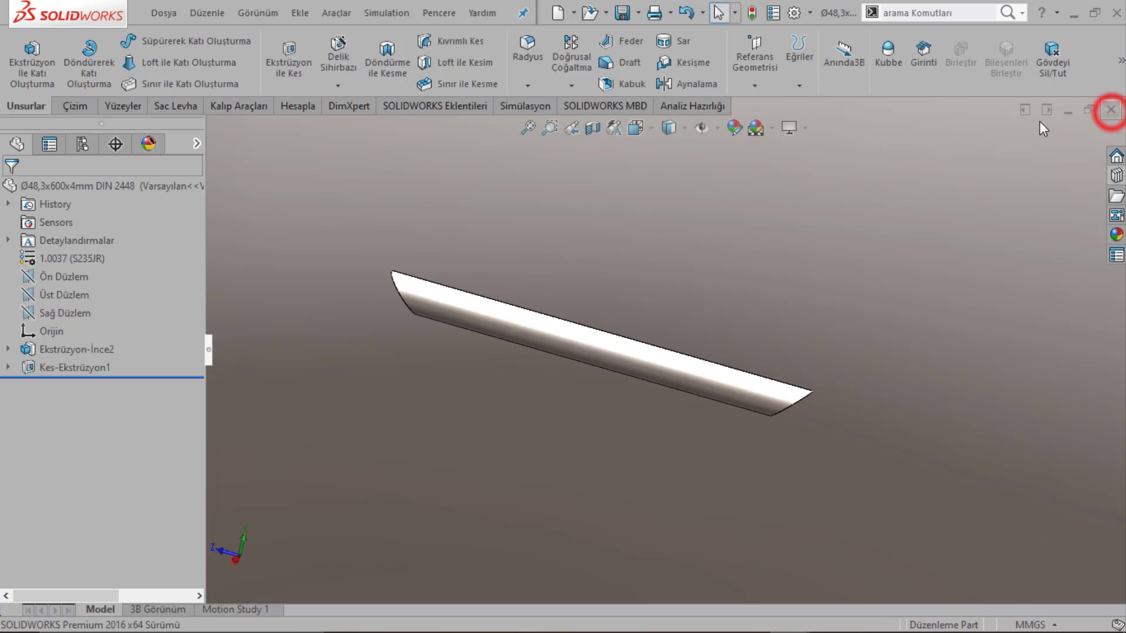
Step: Close the pipe part and Part7, create a new assembly, and load Ø48,3x600x4mm DIN 2448.SLDPRT
{"action": "left_click", "coordinate": [1110, 110]}
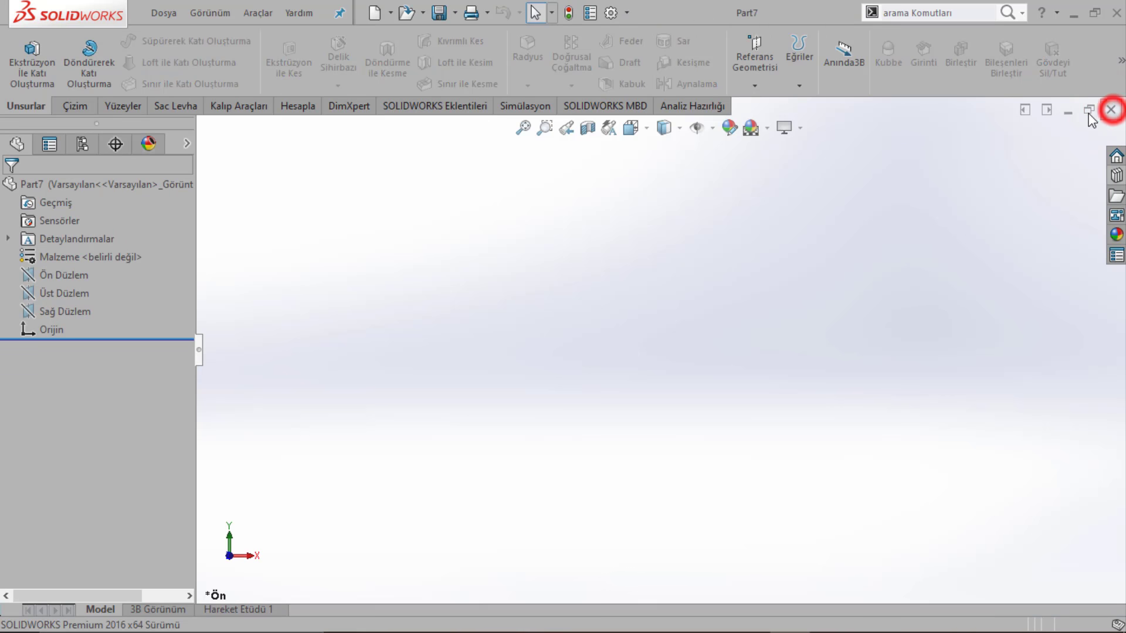
{"action": "left_click", "coordinate": [1112, 110]}
{"action": "left_click", "coordinate": [163, 13]}
{"action": "left_click", "coordinate": [182, 39]}
{"action": "left_click", "coordinate": [507, 141]}
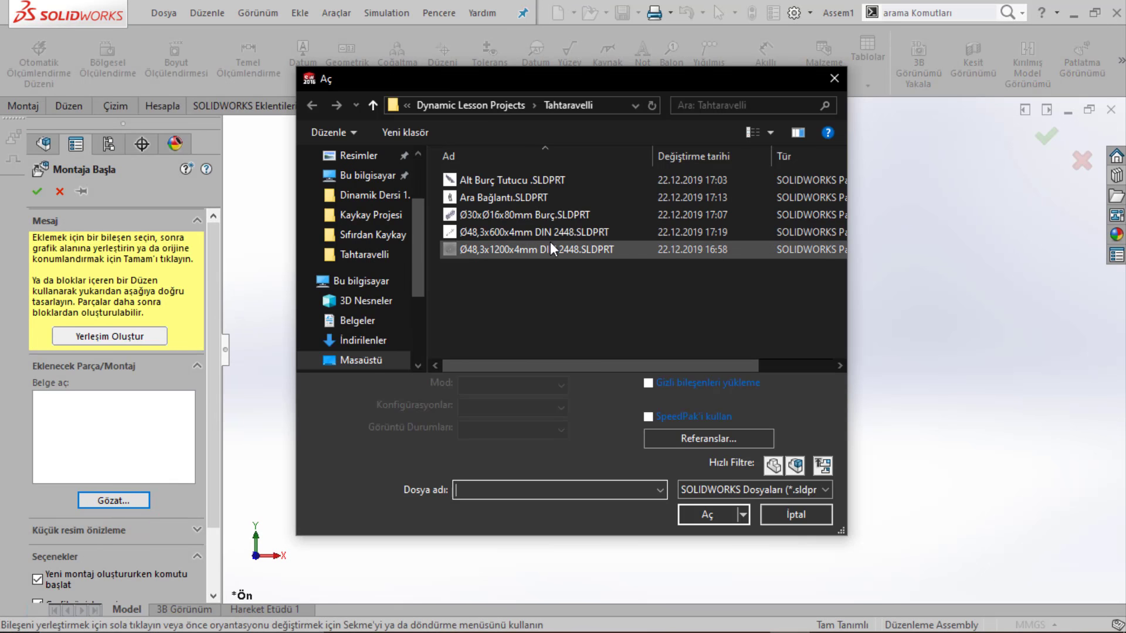
{"action": "double_click", "coordinate": [524, 231]}
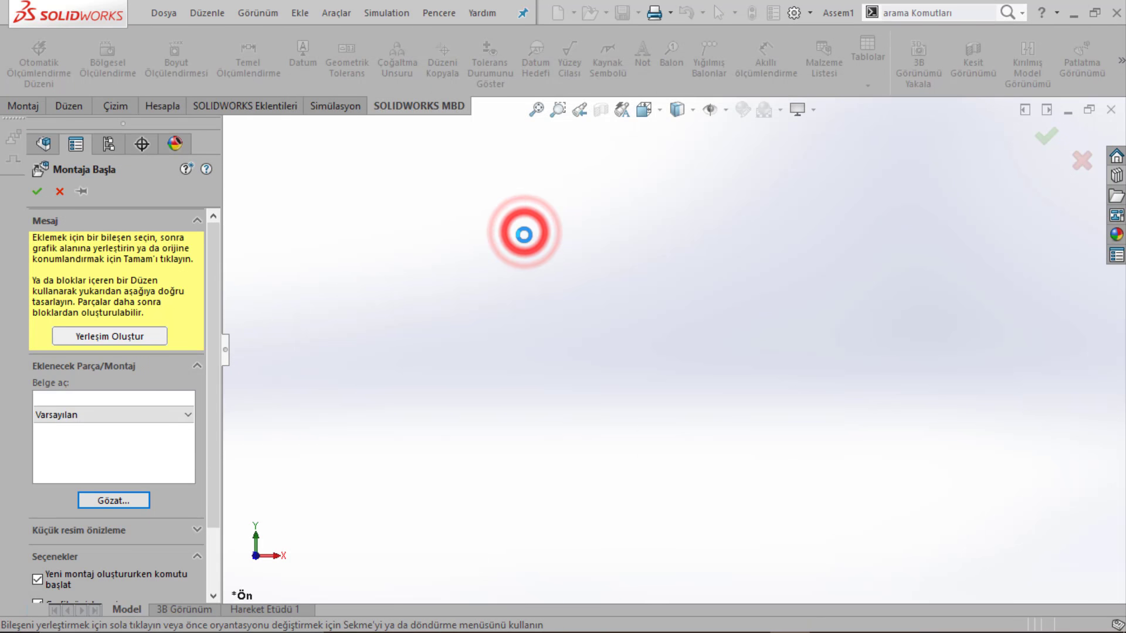
Step: Place the Ø48,3x600x4mm pipe in isometric view with a plain matte scene
{"action": "left_click", "coordinate": [594, 323]}
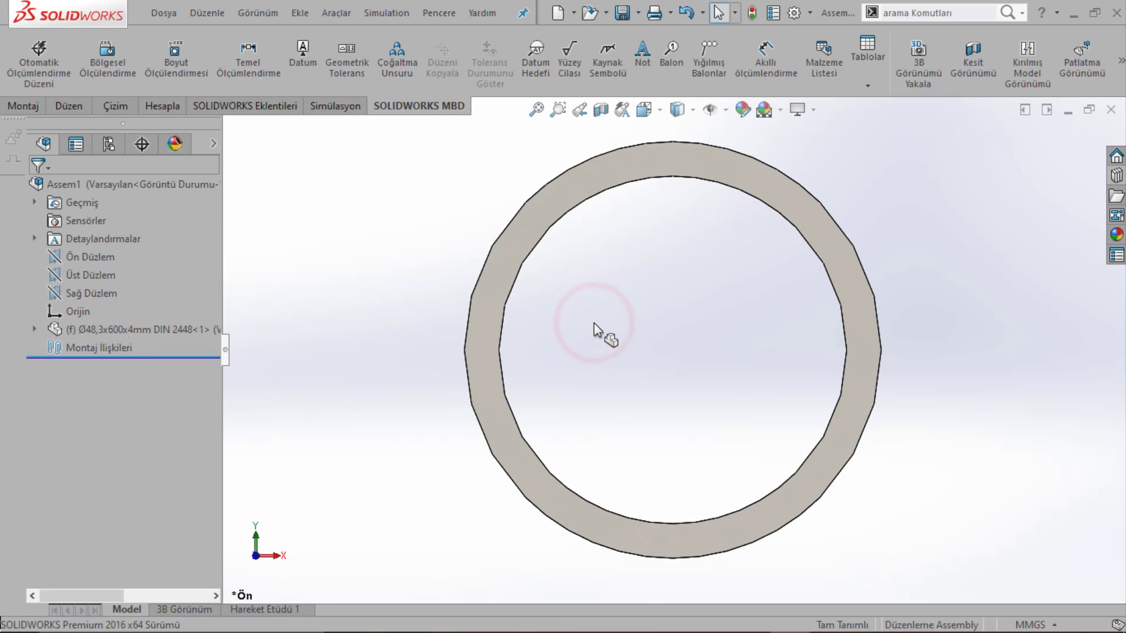
{"action": "key", "text": "ctrl+7"}
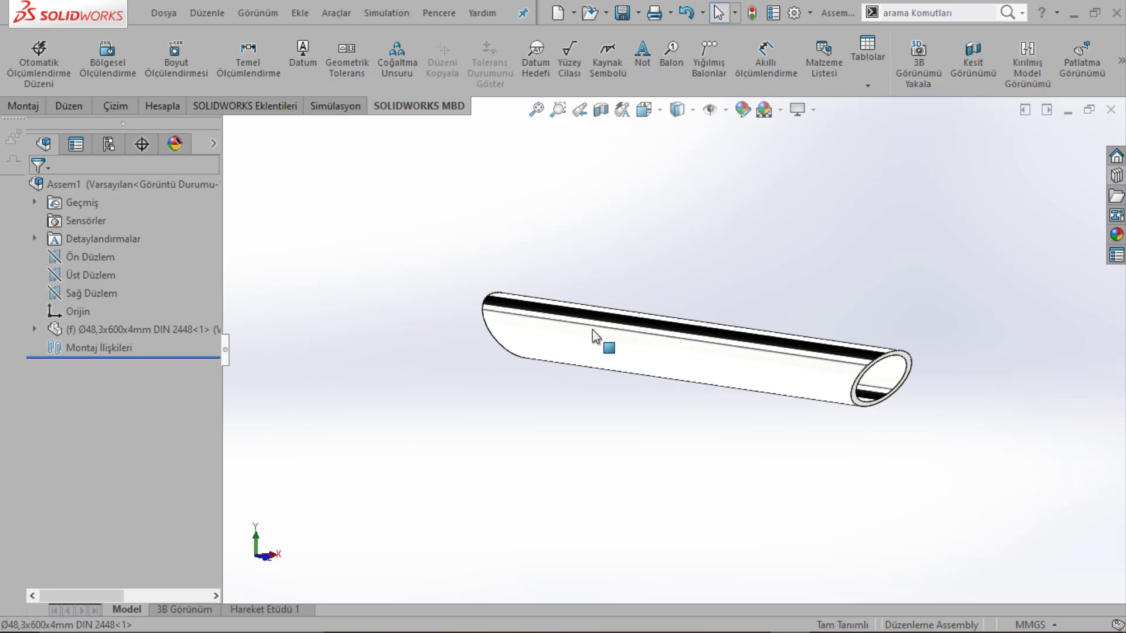
{"action": "left_click", "coordinate": [780, 110]}
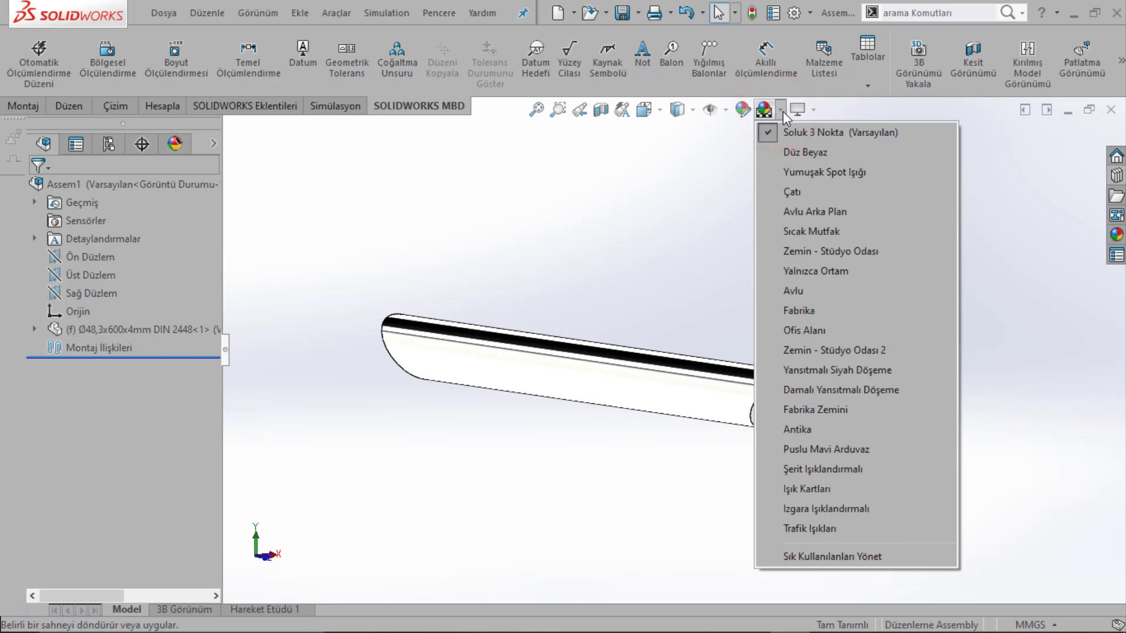
{"action": "left_click", "coordinate": [799, 133]}
Step: Add a second copy of the pipe and pan so both pipes are visible
{"action": "left_click_drag", "start_coordinate": [88, 329], "coordinate": [528, 441]}
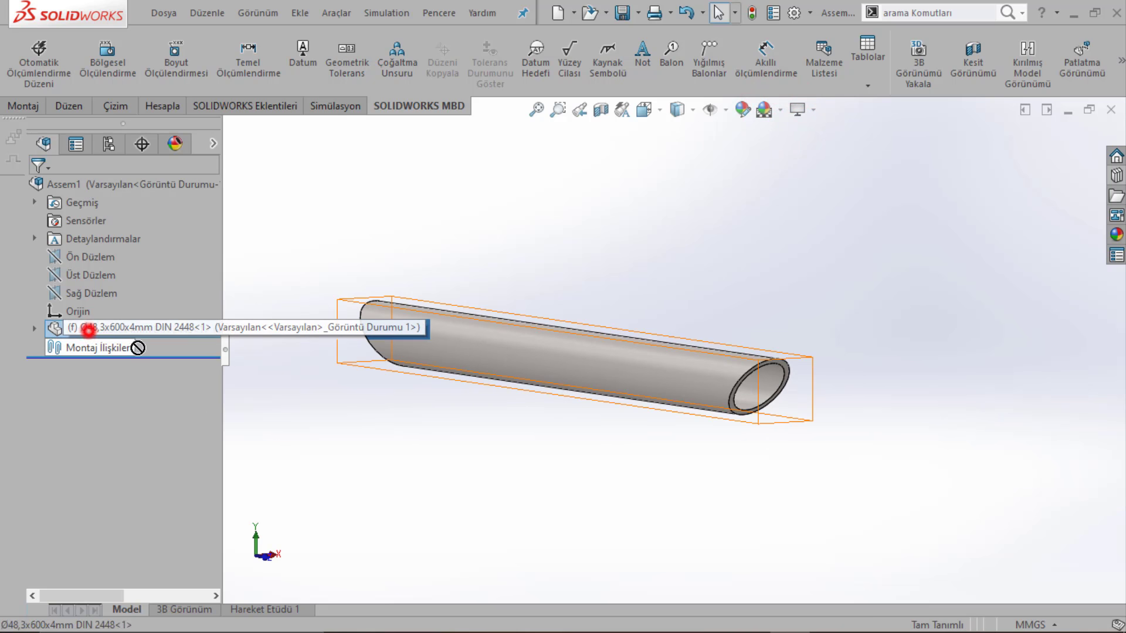
{"action": "left_click", "coordinate": [711, 235]}
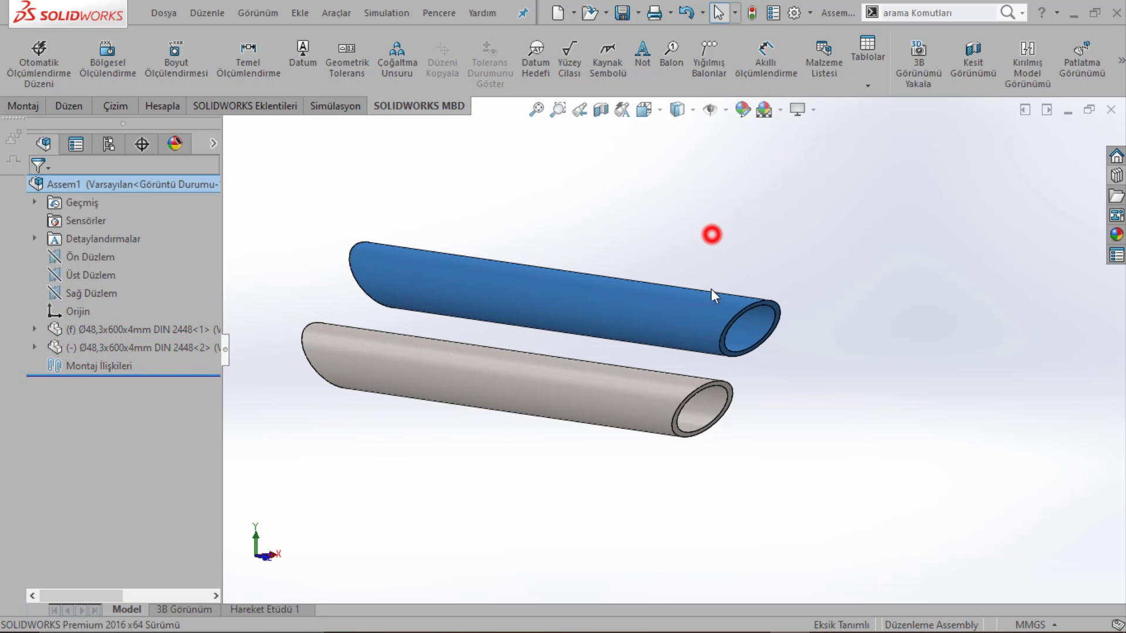
{"action": "scroll", "coordinate": [720, 379], "scroll_direction": "down", "scroll_amount": 3}
{"action": "left_click", "coordinate": [721, 381]}
{"action": "left_click", "coordinate": [777, 390]}
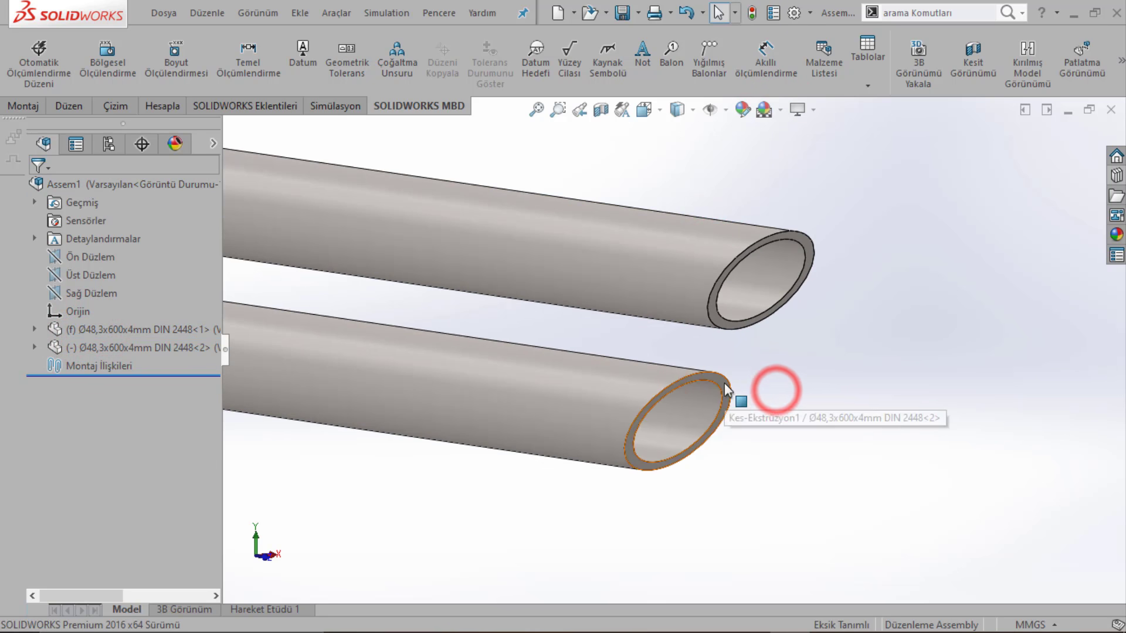
{"action": "scroll", "coordinate": [662, 340], "scroll_direction": "up", "scroll_amount": 3}
{"action": "scroll", "coordinate": [410, 317], "scroll_direction": "up", "scroll_amount": 2}
{"action": "middle_click_drag", "start_coordinate": [410, 317], "coordinate": [559, 315], "text": "ctrl"}
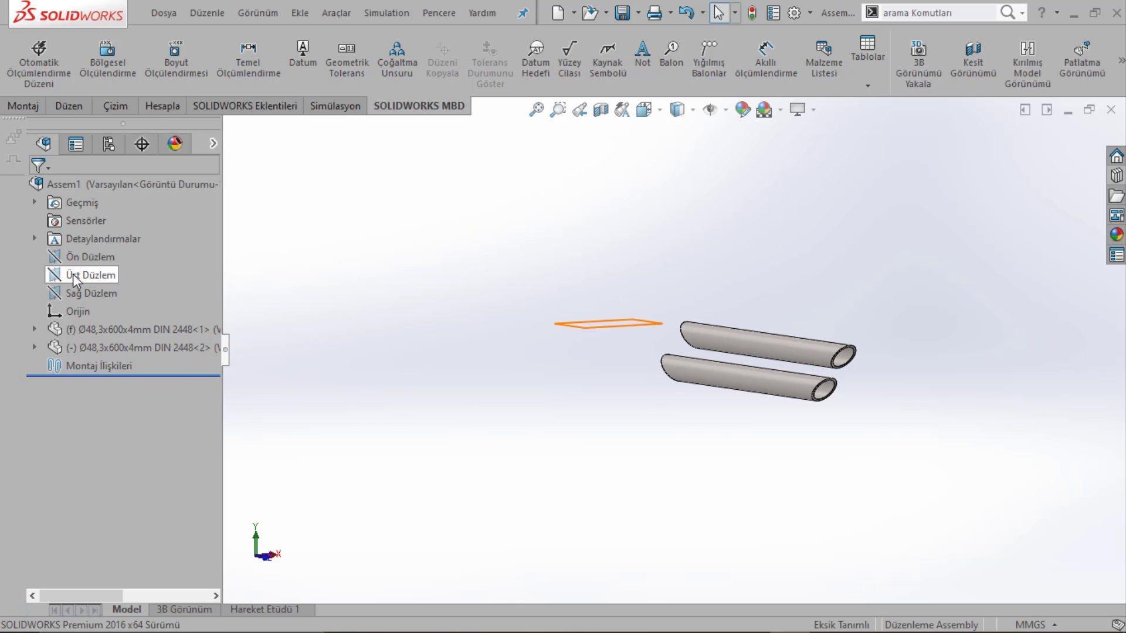
Step: Select the first pipe's right plane and the assembly front plane for a mate
{"action": "left_click", "coordinate": [88, 257]}
{"action": "left_click", "coordinate": [35, 330]}
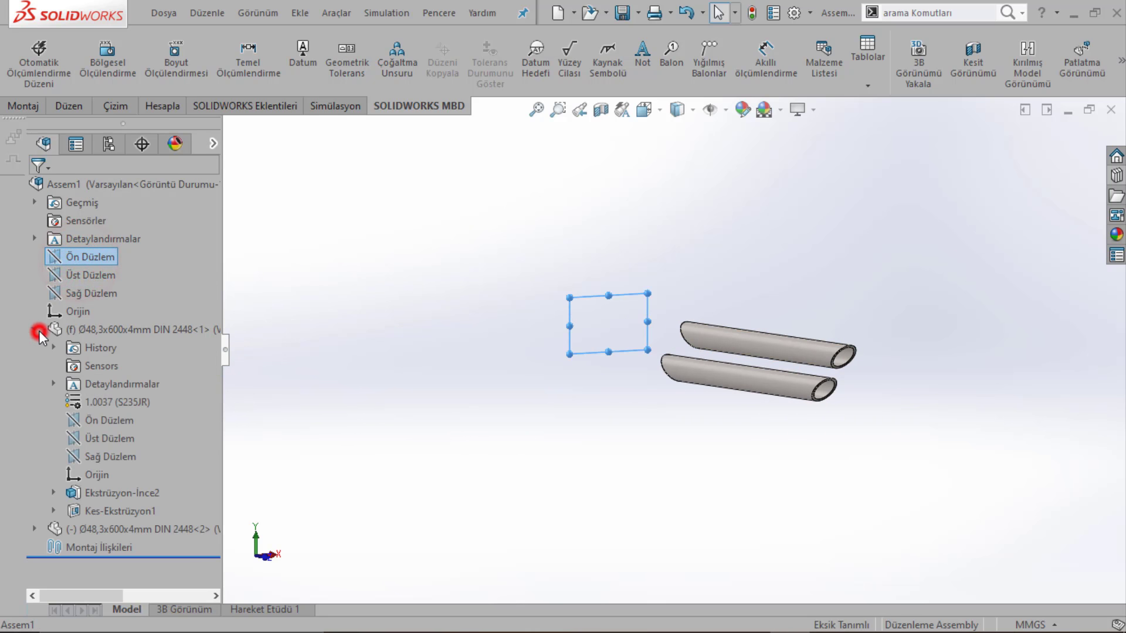
{"action": "left_click", "coordinate": [104, 456]}
{"action": "left_click", "coordinate": [89, 256], "text": "ctrl"}
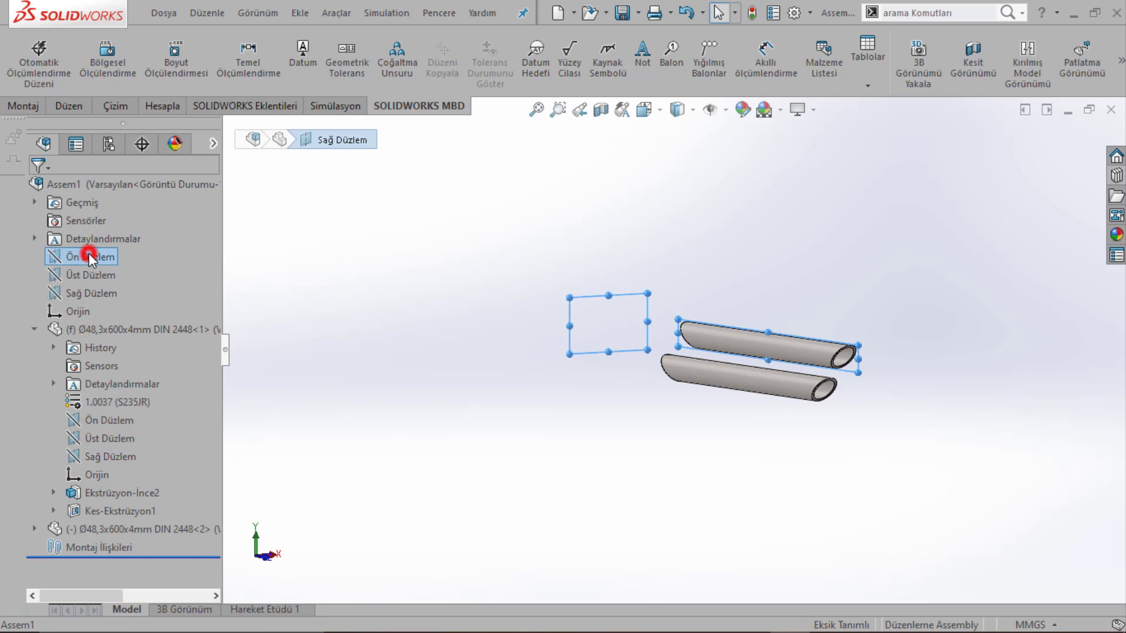
{"action": "right_click", "coordinate": [91, 252]}
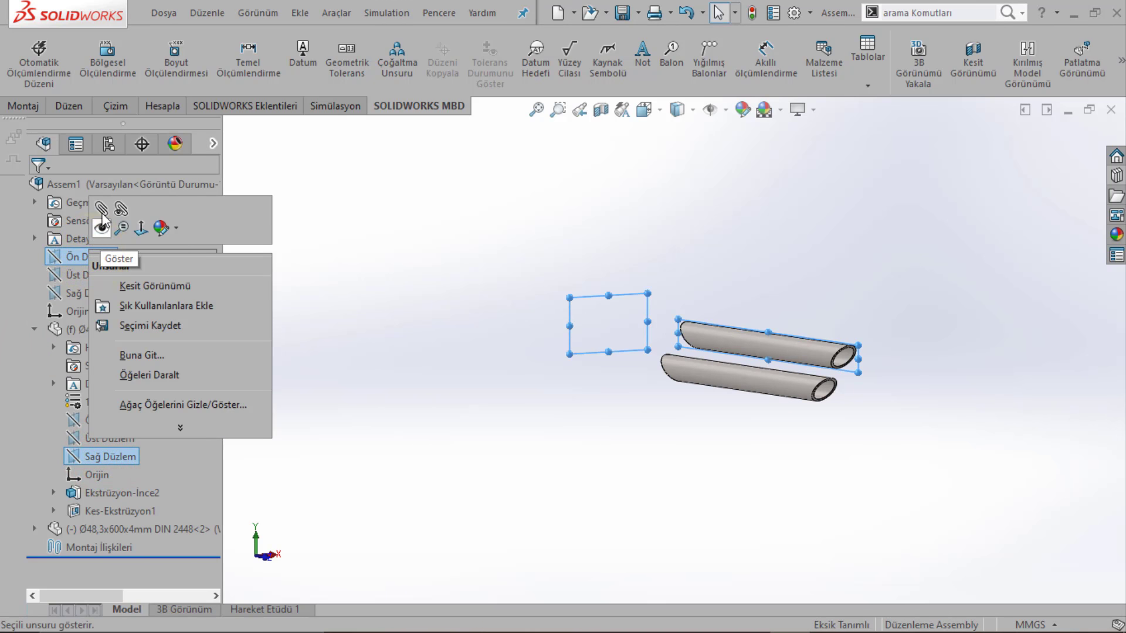
{"action": "left_click", "coordinate": [102, 210]}
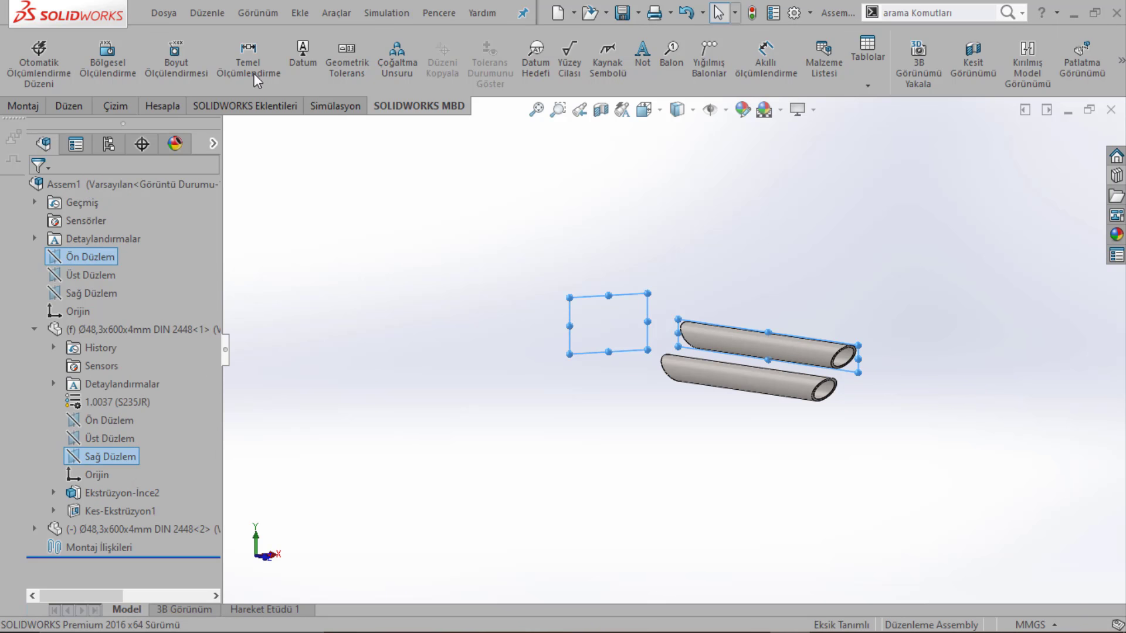
{"action": "left_click", "coordinate": [39, 105]}
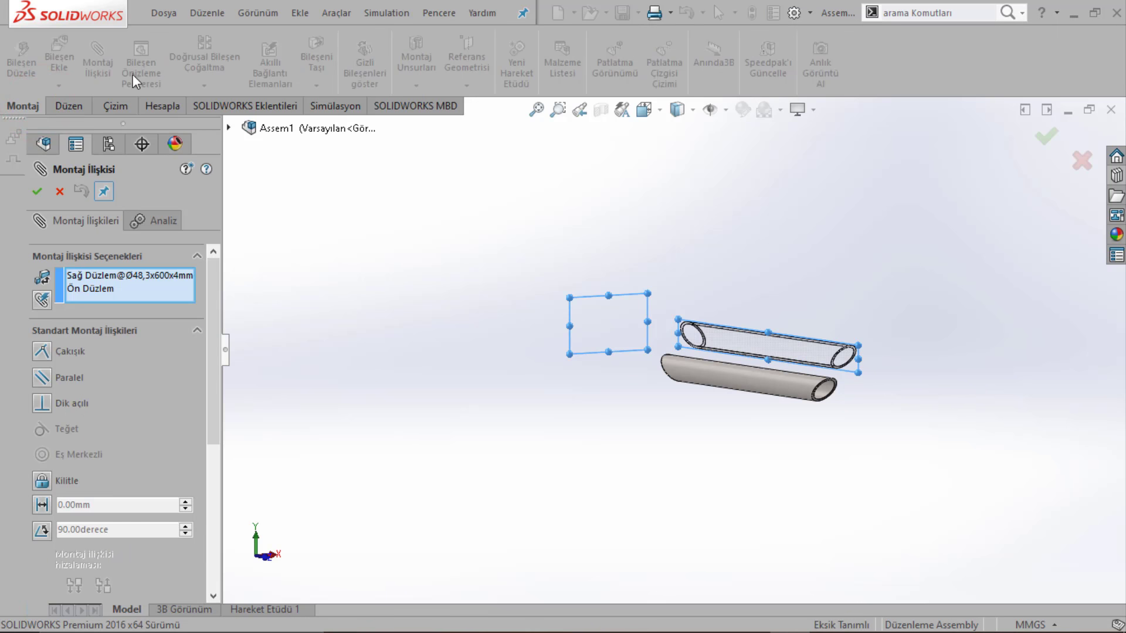
Step: Apply a parallel mate between the planes and show the first pipe's right plane
{"action": "left_click", "coordinate": [41, 377]}
{"action": "left_click", "coordinate": [479, 285]}
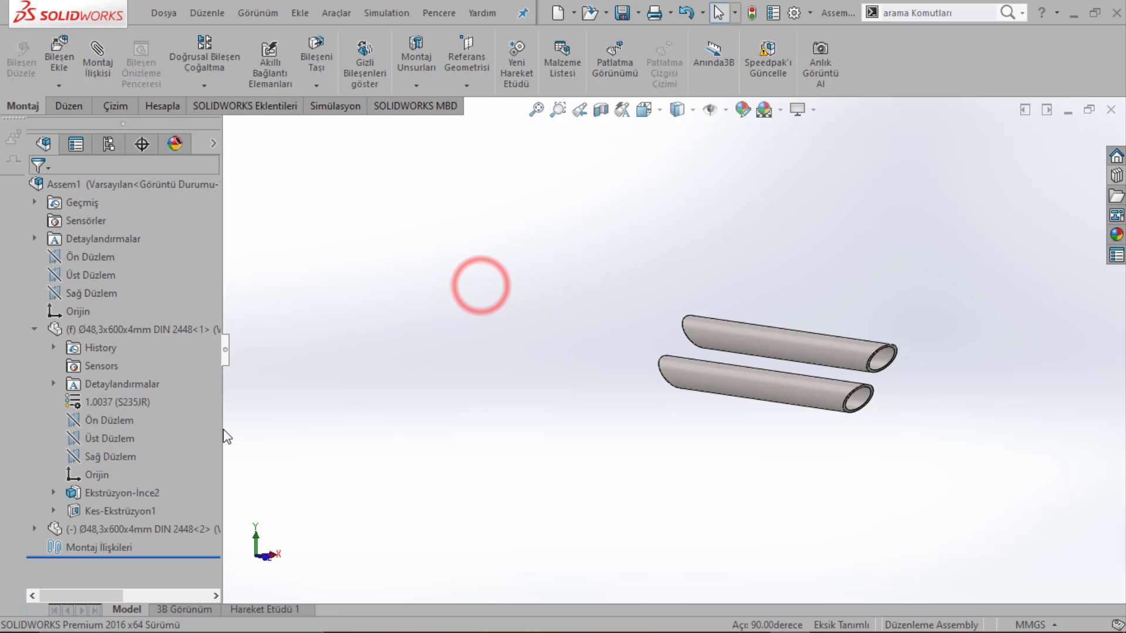
{"action": "left_click", "coordinate": [112, 457]}
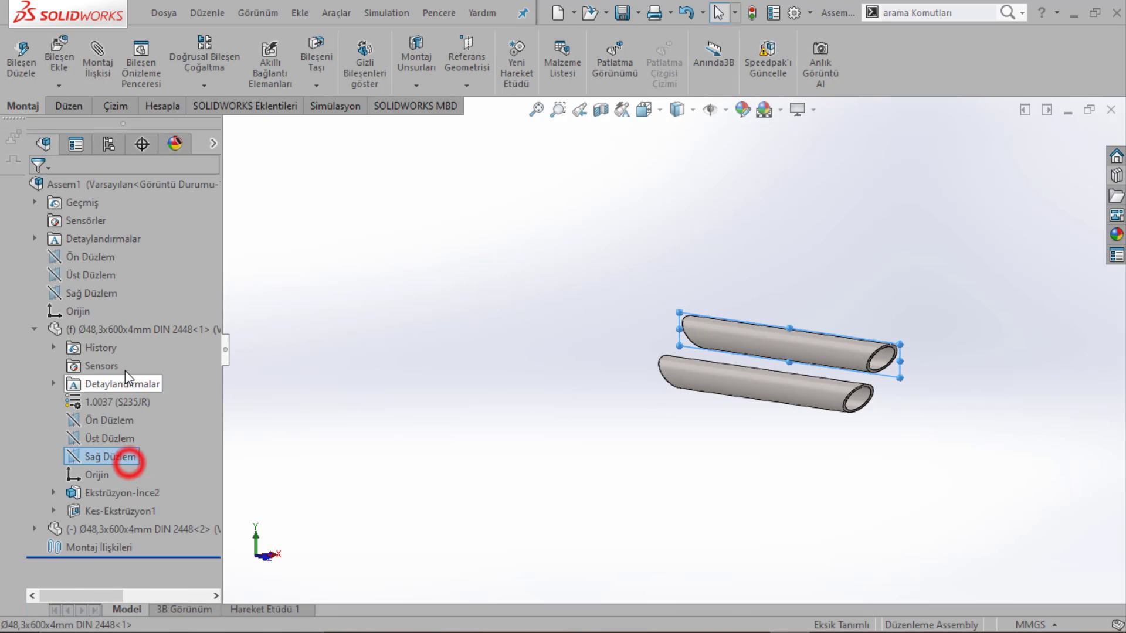
{"action": "right_click", "coordinate": [112, 457]}
{"action": "left_click", "coordinate": [144, 315]}
{"action": "left_click", "coordinate": [504, 317]}
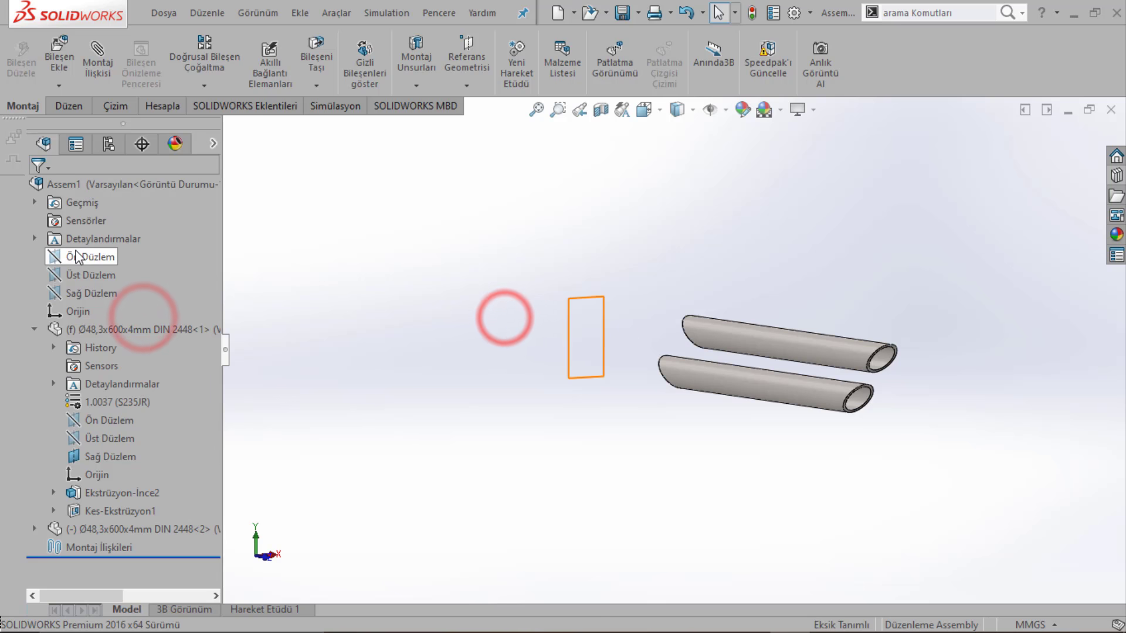
{"action": "left_click", "coordinate": [78, 293]}
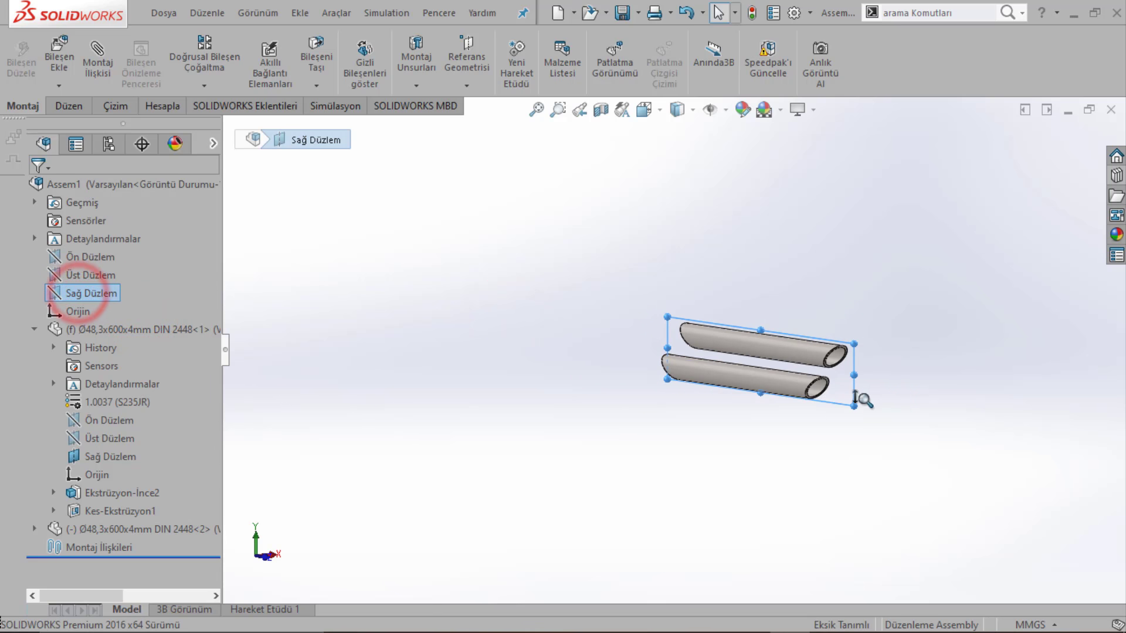
Step: Try mating the assembly and first pipe right planes, which the fixed pipe rejects
{"action": "key", "text": "f"}
{"action": "mouse_move", "coordinate": [634, 331]}
{"action": "middle_mouse_down"}
{"action": "mouse_move", "coordinate": [598, 338]}
{"action": "mouse_move", "coordinate": [718, 369]}
{"action": "middle_mouse_up"}
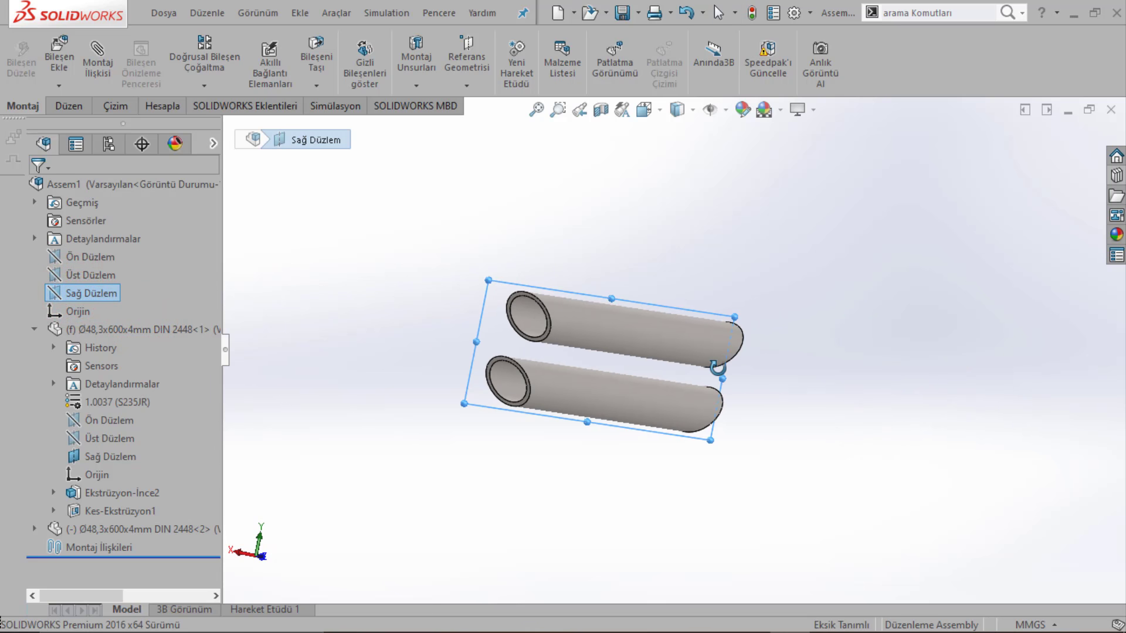
{"action": "scroll", "coordinate": [683, 344], "scroll_direction": "down", "scroll_amount": 3}
{"action": "left_click", "coordinate": [442, 209]}
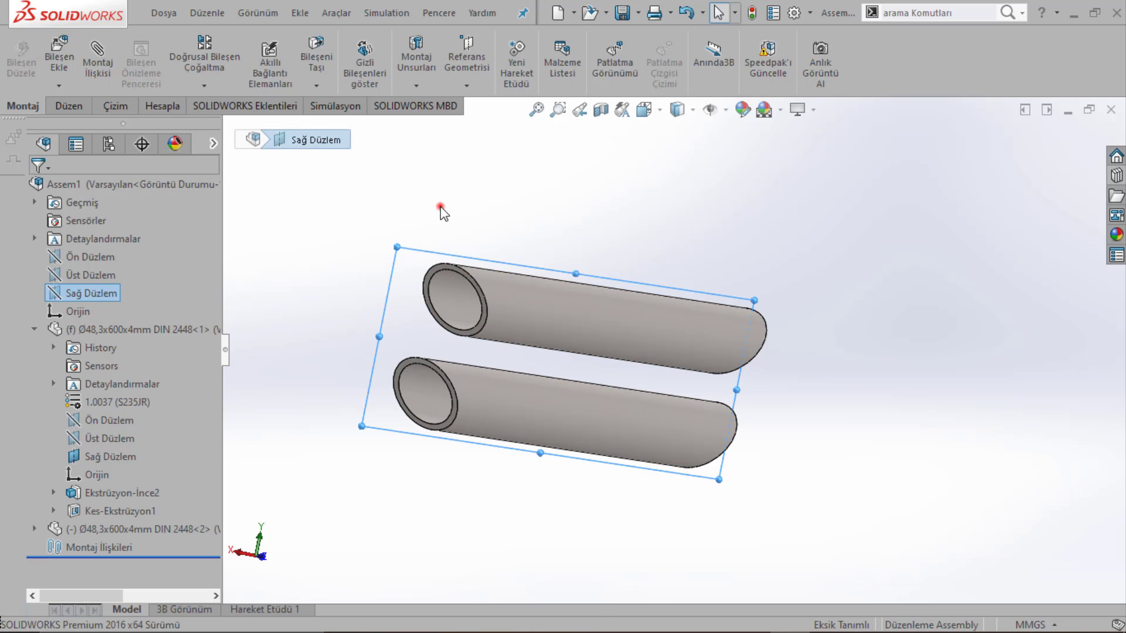
{"action": "left_click", "coordinate": [85, 291]}
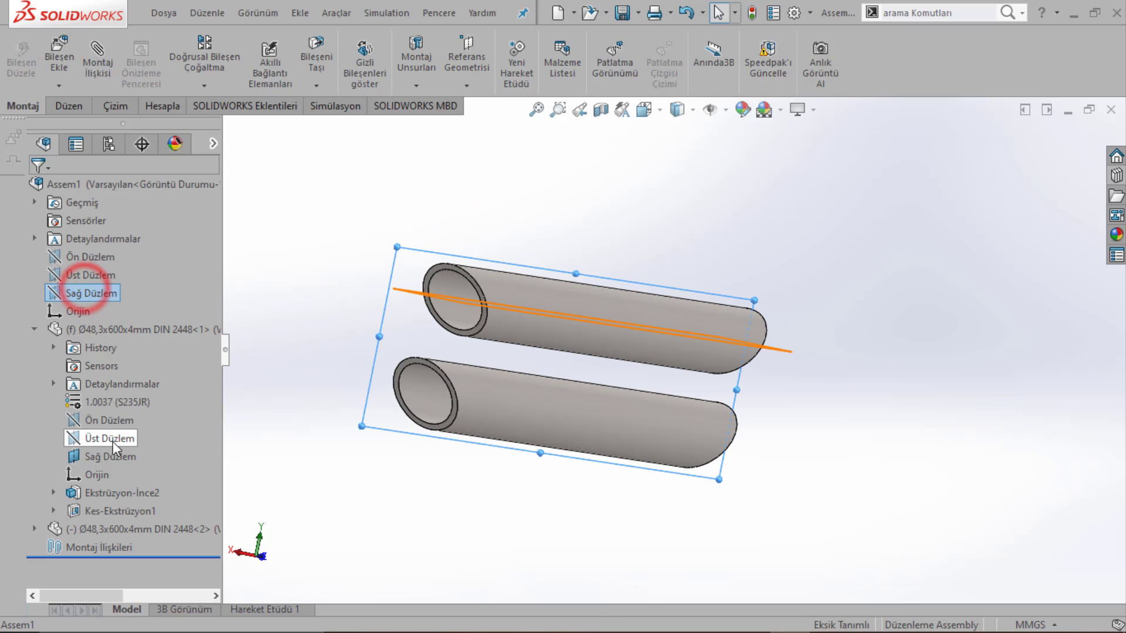
{"action": "left_click", "coordinate": [110, 456], "text": "ctrl"}
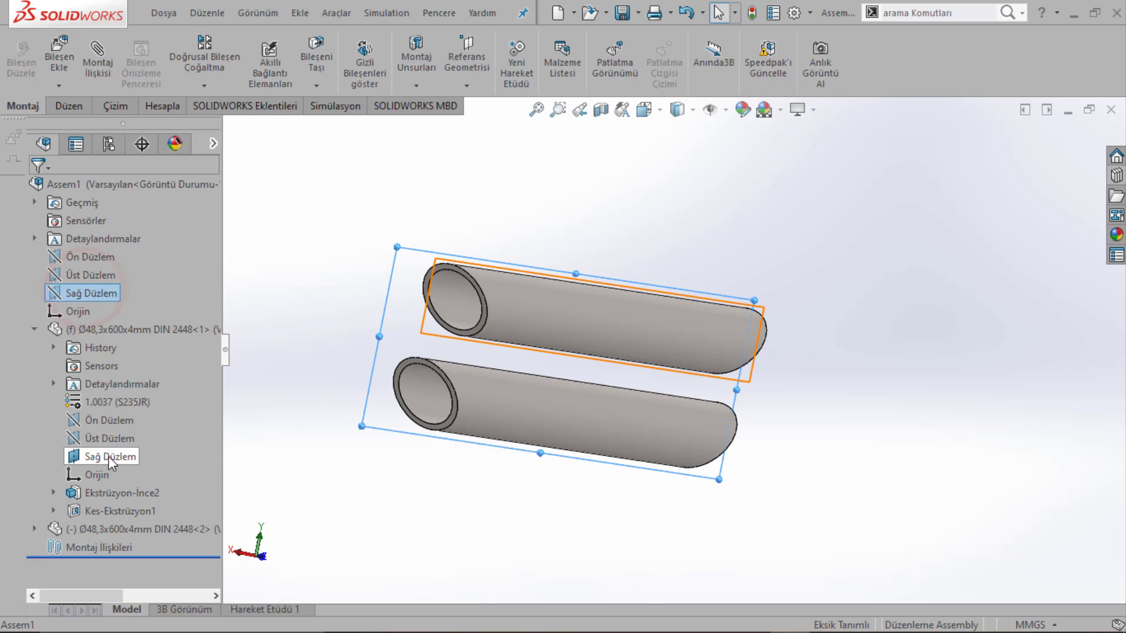
{"action": "left_click", "coordinate": [99, 63]}
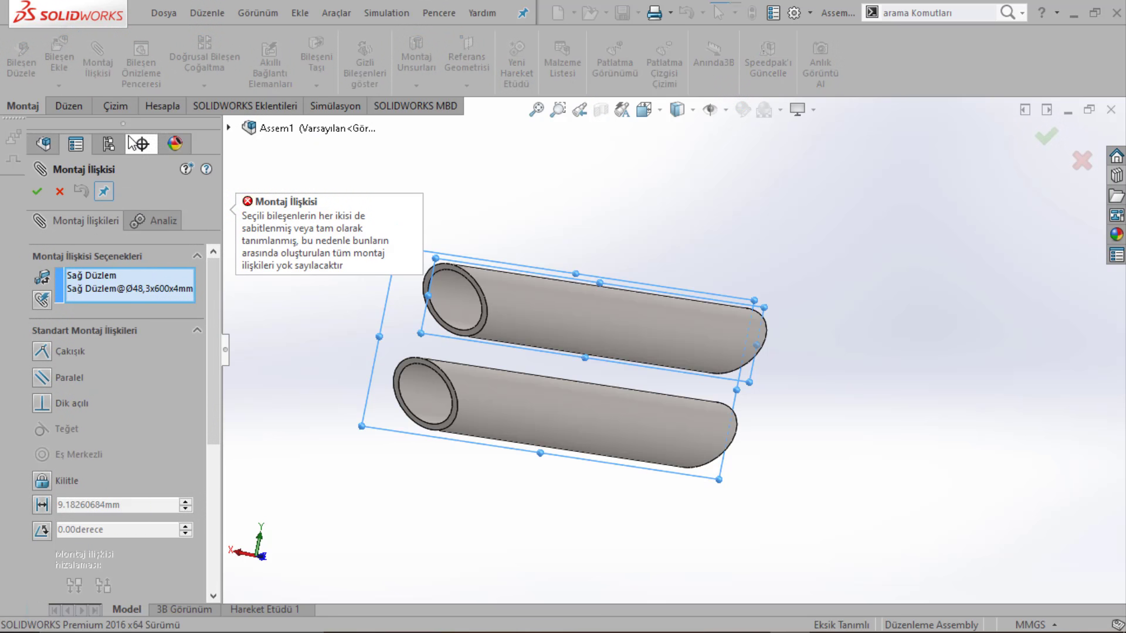
{"action": "left_click", "coordinate": [654, 222]}
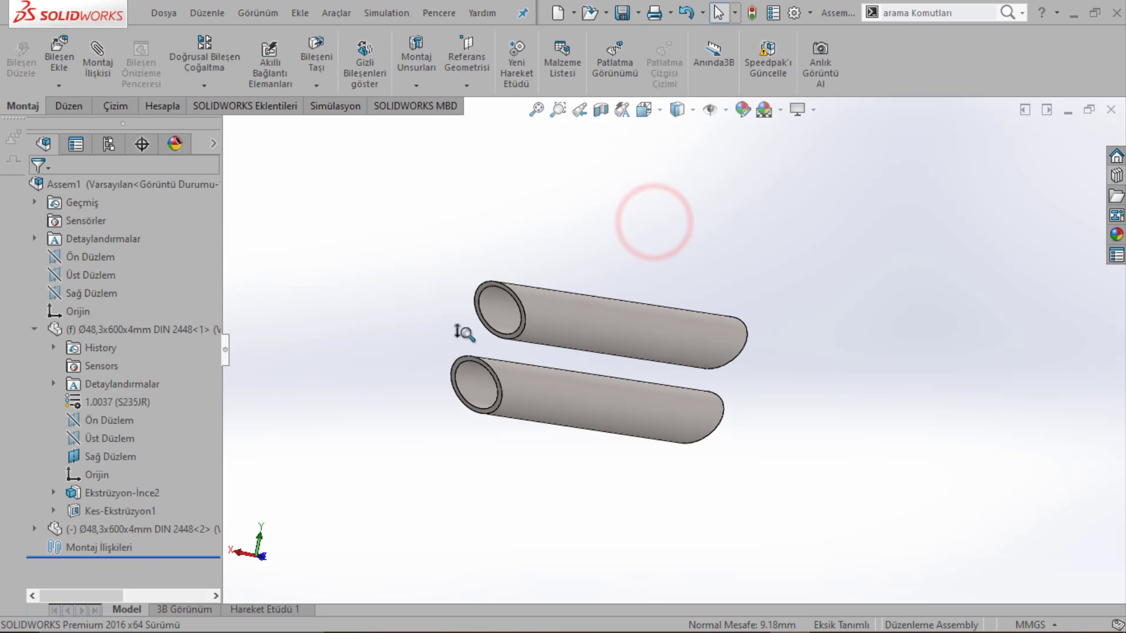
Step: Set the first pipe component Ø48,3x600x4mm DIN 2448<1> to float
{"action": "mouse_move", "coordinate": [706, 375]}
{"action": "middle_mouse_down"}
{"action": "mouse_move", "coordinate": [473, 365]}
{"action": "mouse_move", "coordinate": [478, 326]}
{"action": "mouse_move", "coordinate": [635, 360]}
{"action": "middle_mouse_up"}
{"action": "scroll", "coordinate": [737, 322], "scroll_direction": "down", "scroll_amount": 2}
{"action": "scroll", "coordinate": [774, 438], "scroll_direction": "down", "scroll_amount": 2}
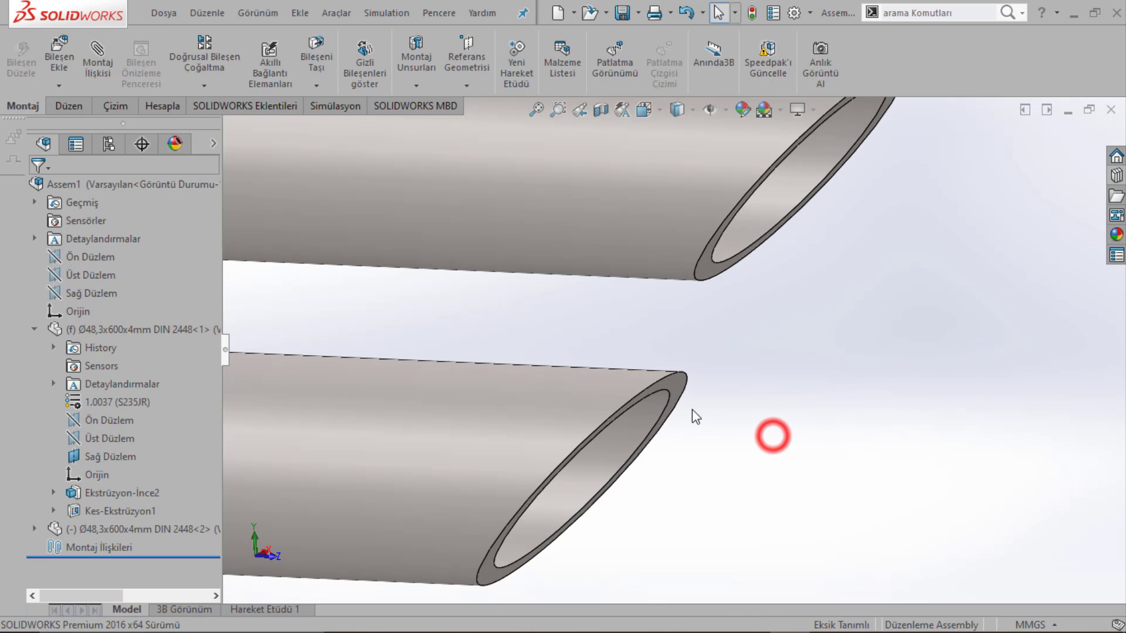
{"action": "left_click", "coordinate": [675, 387]}
{"action": "left_click", "coordinate": [78, 332]}
{"action": "right_click", "coordinate": [78, 331]}
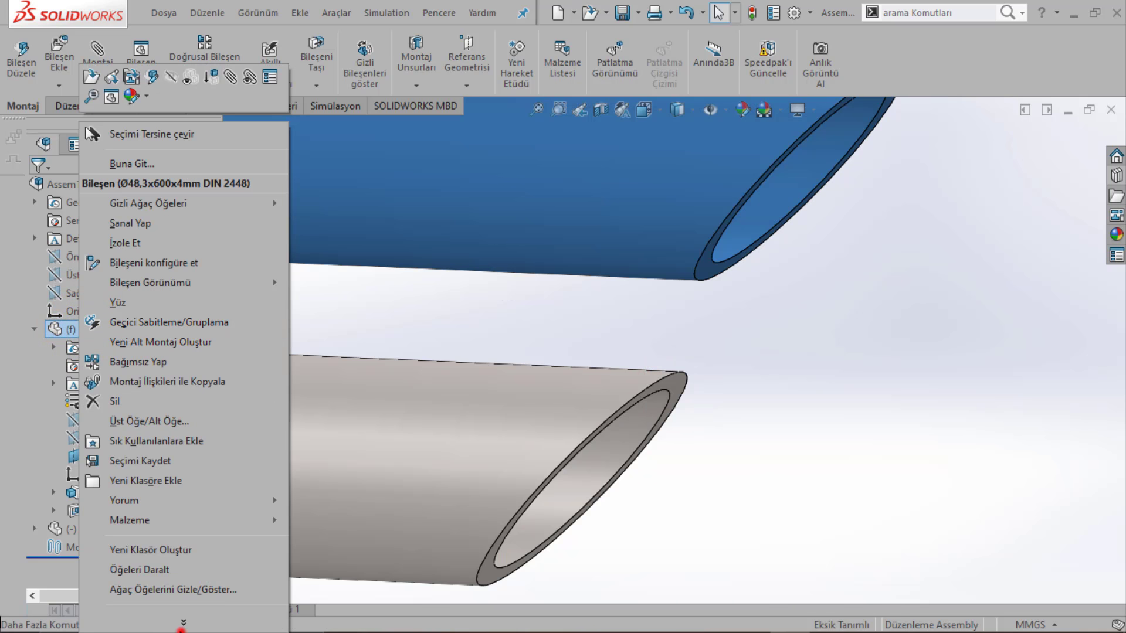
{"action": "left_click", "coordinate": [170, 324]}
{"action": "right_click", "coordinate": [93, 332]}
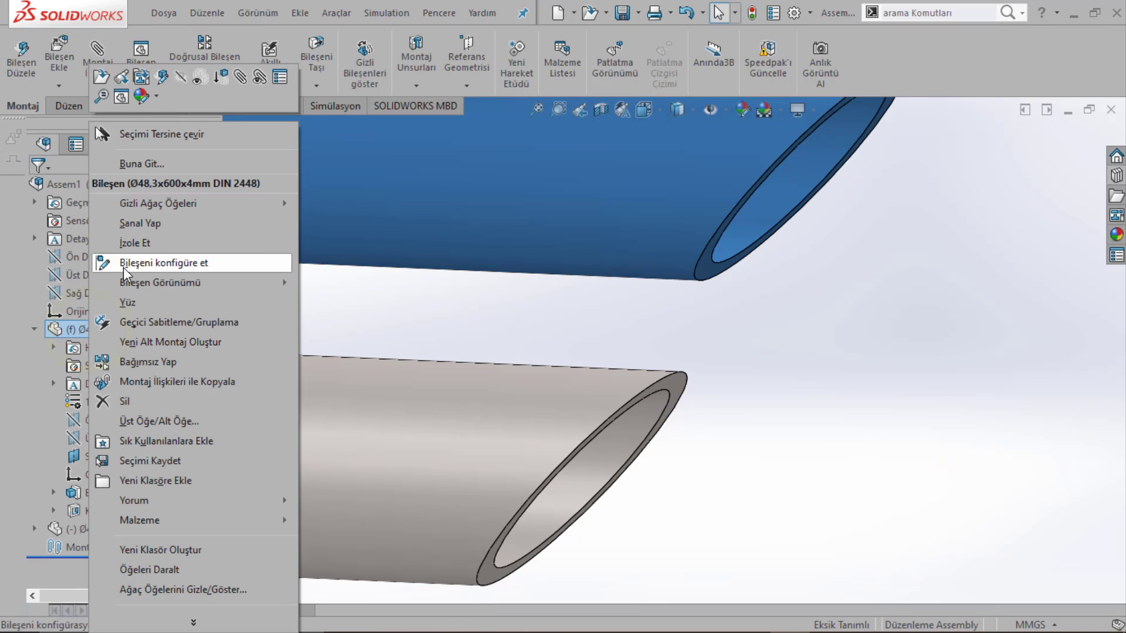
{"action": "left_click", "coordinate": [143, 305]}
Step: Make the first pipe's right plane coincident with the assembly's right plane
{"action": "scroll", "coordinate": [534, 318], "scroll_direction": "up", "scroll_amount": 3}
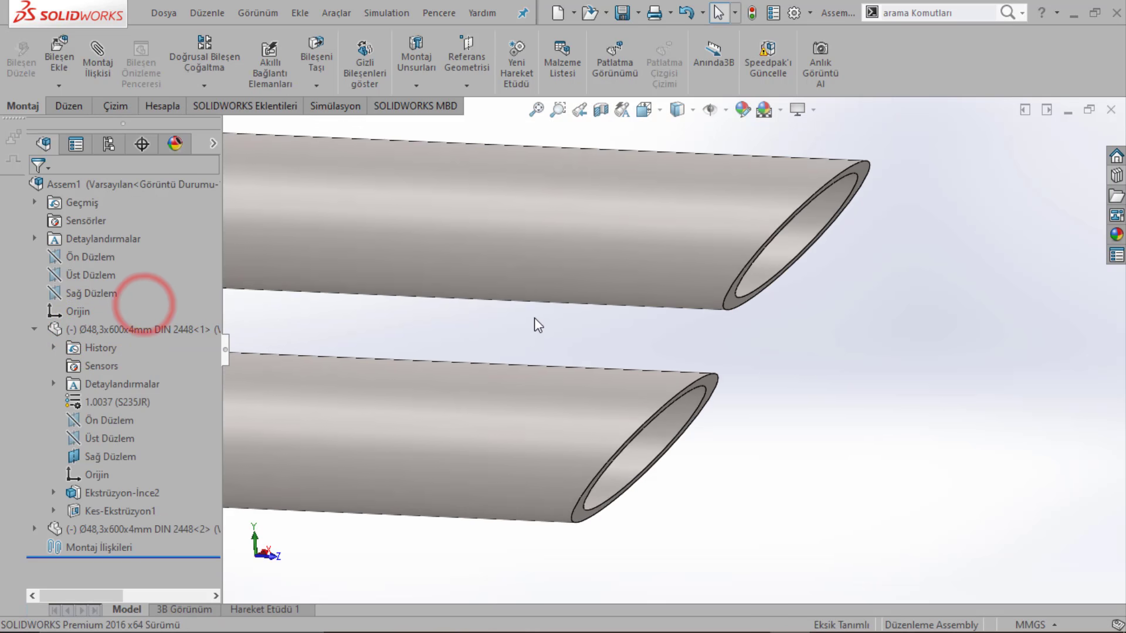
{"action": "scroll", "coordinate": [534, 318], "scroll_direction": "up", "scroll_amount": 4}
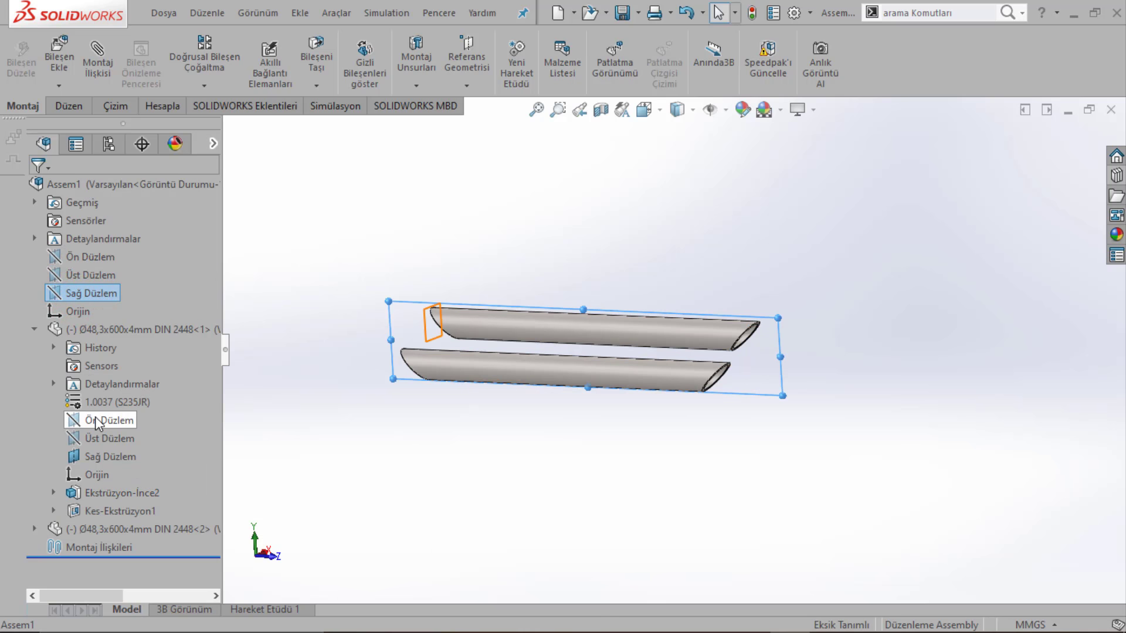
{"action": "left_click", "coordinate": [94, 455]}
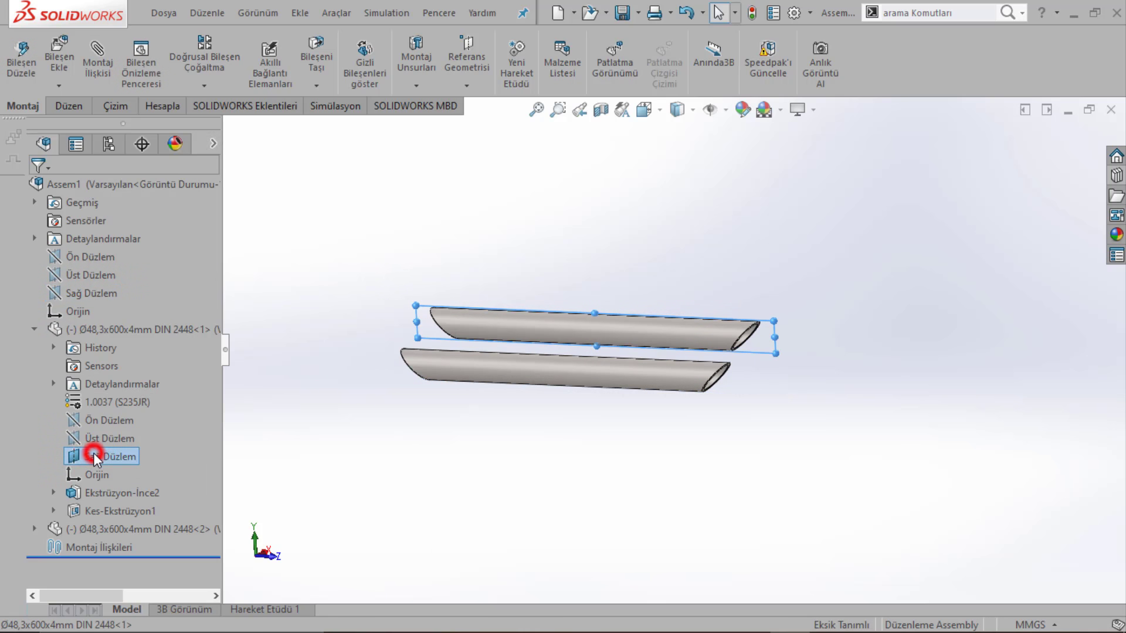
{"action": "left_click", "coordinate": [86, 294], "text": "ctrl"}
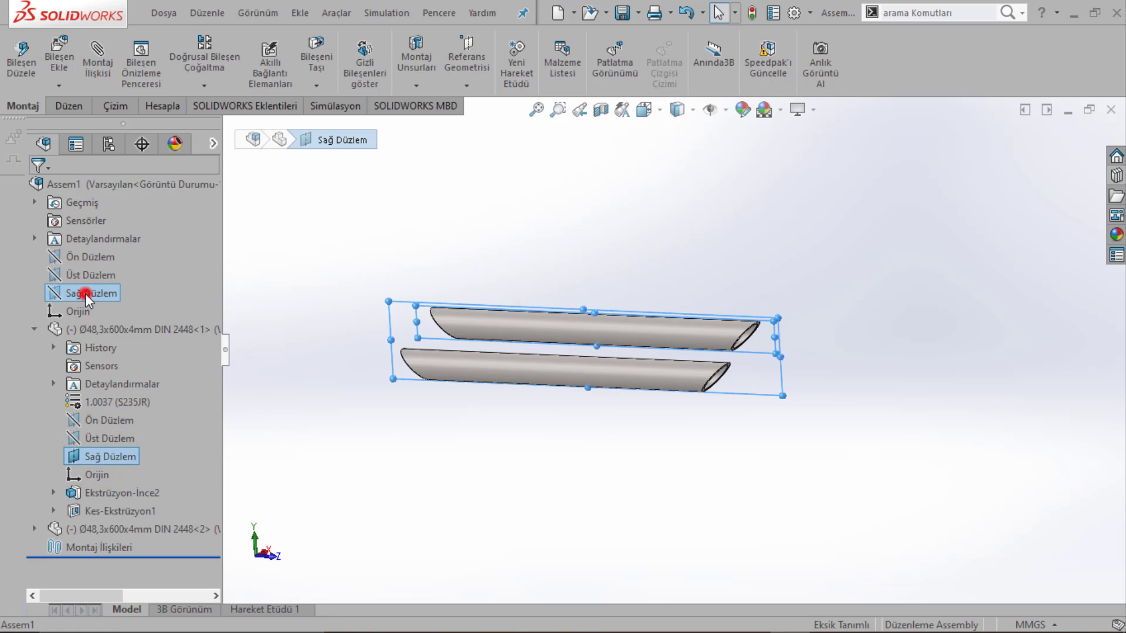
{"action": "left_click", "coordinate": [98, 304]}
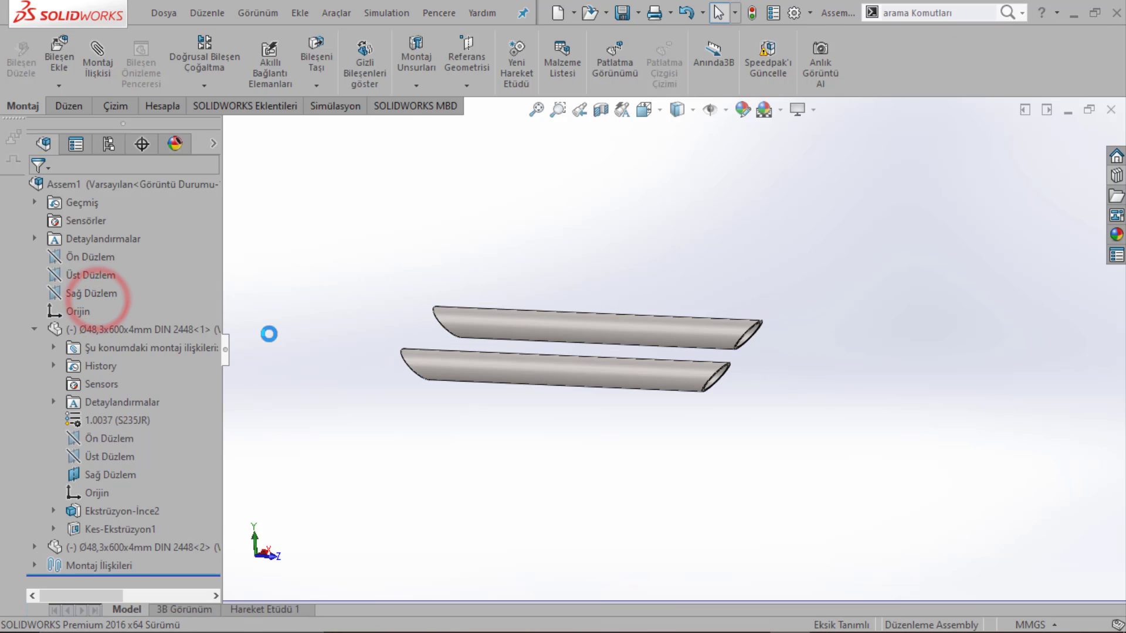
Step: Fix the first pipe component in place again
{"action": "left_click", "coordinate": [684, 329]}
{"action": "middle_click_drag", "start_coordinate": [684, 329], "coordinate": [446, 339]}
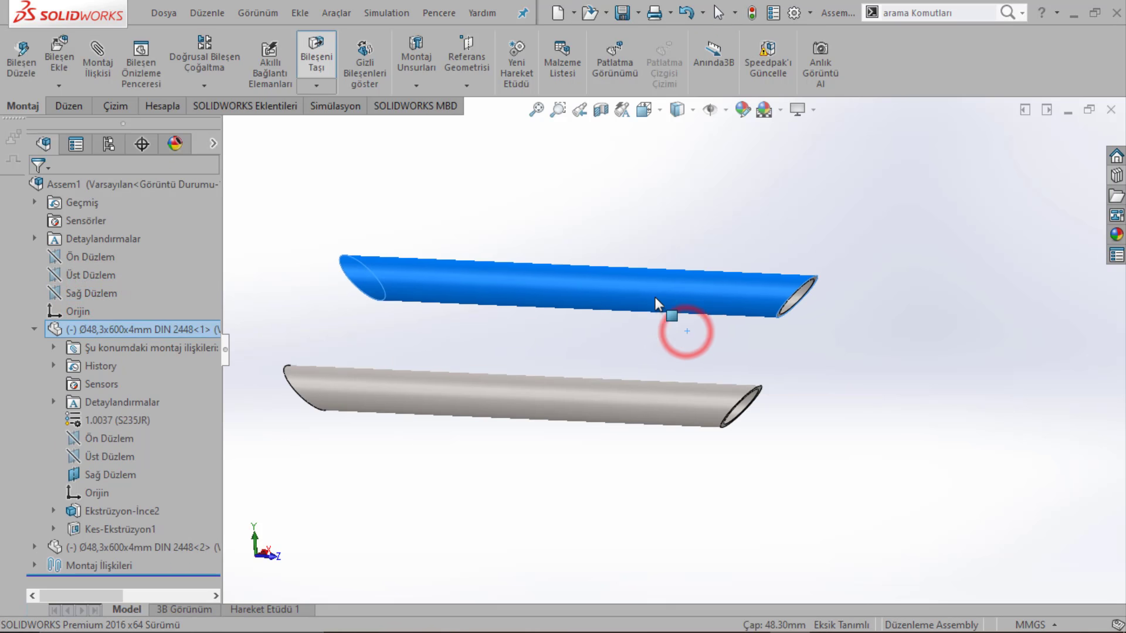
{"action": "right_click", "coordinate": [108, 327]}
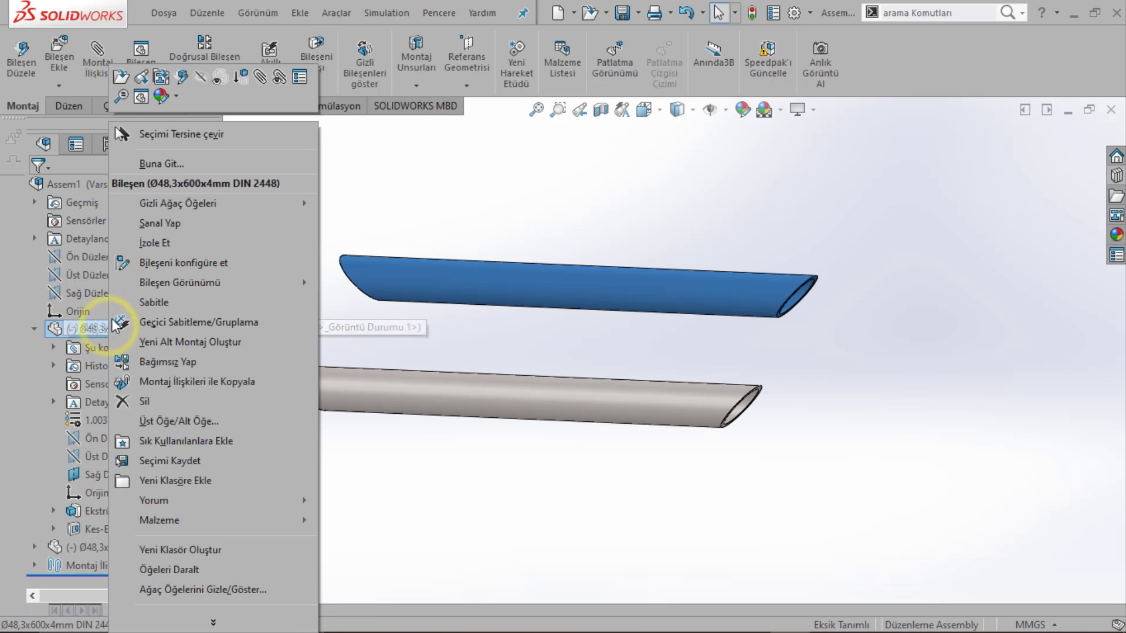
{"action": "left_click", "coordinate": [169, 306]}
{"action": "left_click", "coordinate": [382, 221]}
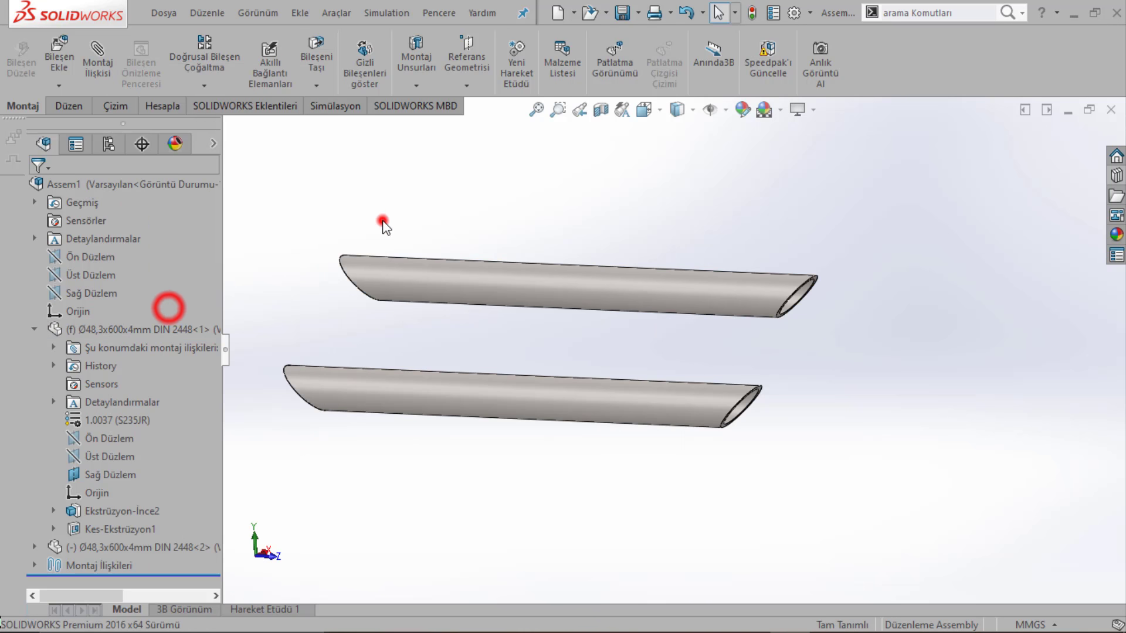
Step: Mate the two pipes' mitred cut end faces coincident
{"action": "middle_click_drag", "start_coordinate": [696, 351], "coordinate": [540, 371], "text": "ctrl"}
{"action": "scroll", "coordinate": [656, 428], "scroll_direction": "down", "scroll_amount": 3}
{"action": "scroll", "coordinate": [643, 432], "scroll_direction": "down", "scroll_amount": 3}
{"action": "scroll", "coordinate": [645, 404], "scroll_direction": "up", "scroll_amount": 1}
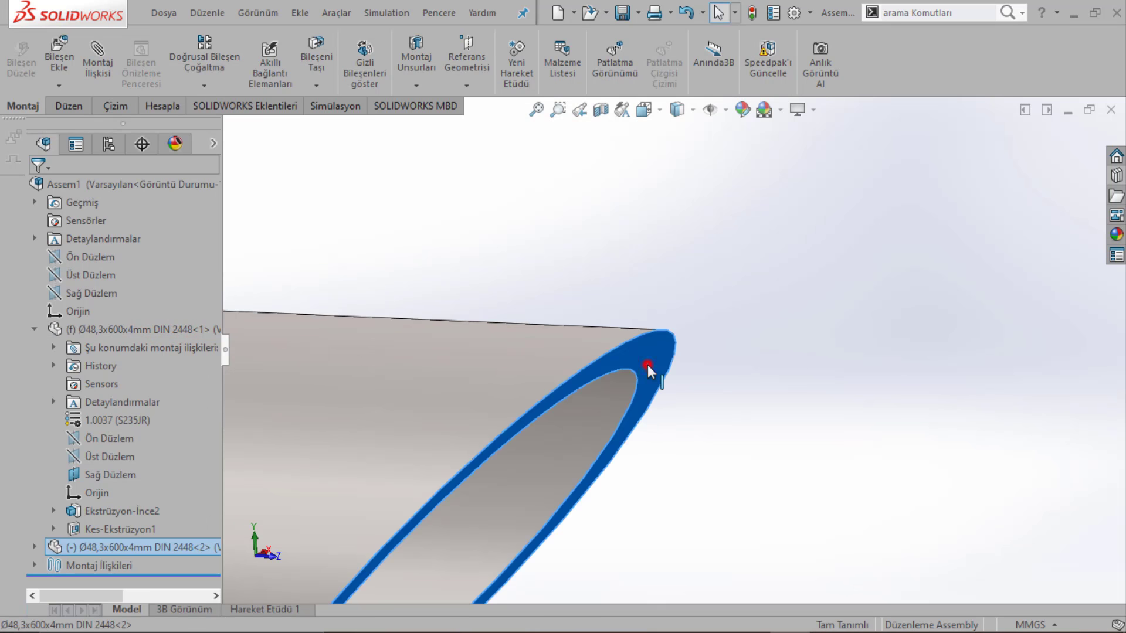
{"action": "left_click", "coordinate": [648, 365]}
{"action": "scroll", "coordinate": [647, 366], "scroll_direction": "up", "scroll_amount": 2}
{"action": "scroll", "coordinate": [642, 317], "scroll_direction": "up", "scroll_amount": 2}
{"action": "scroll", "coordinate": [651, 246], "scroll_direction": "down", "scroll_amount": 3}
{"action": "scroll", "coordinate": [680, 229], "scroll_direction": "down", "scroll_amount": 2}
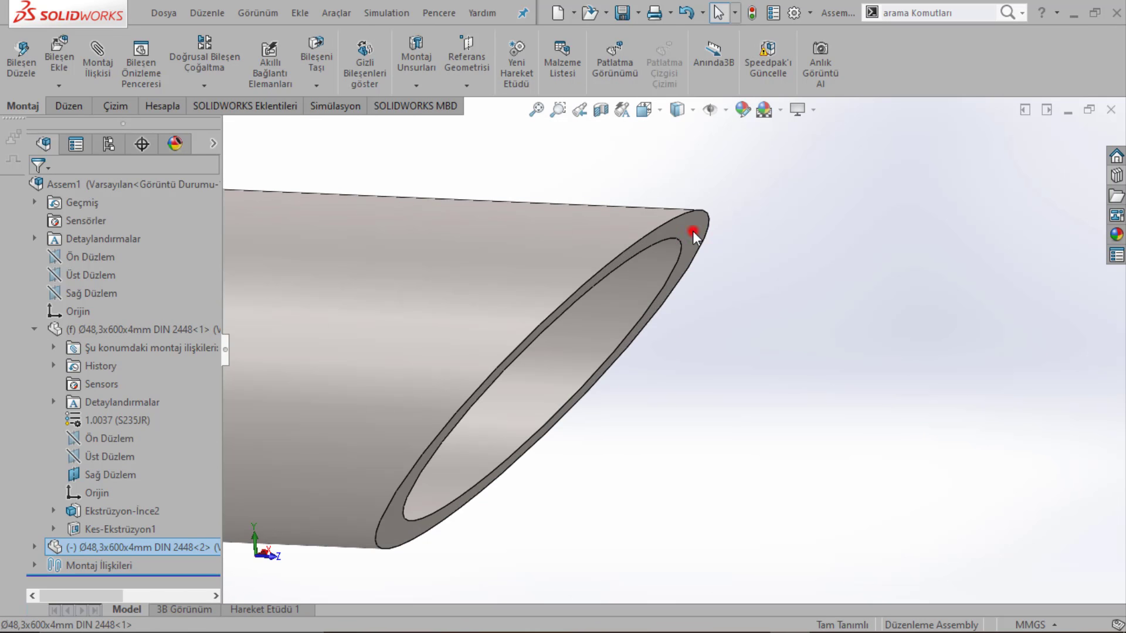
{"action": "left_click", "coordinate": [692, 231], "text": "ctrl"}
{"action": "left_click", "coordinate": [739, 223]}
Step: Drag the second pipe onto the first and select its Çakışık2 mate
{"action": "scroll", "coordinate": [725, 241], "scroll_direction": "up", "scroll_amount": 3}
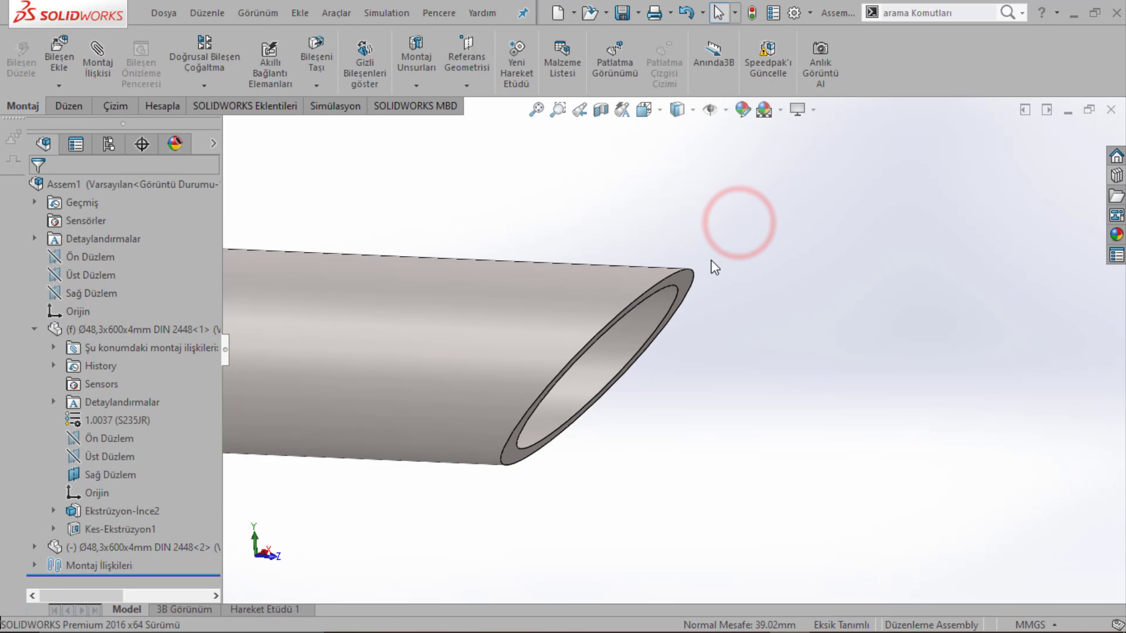
{"action": "scroll", "coordinate": [695, 290], "scroll_direction": "up", "scroll_amount": 3}
{"action": "scroll", "coordinate": [680, 326], "scroll_direction": "up", "scroll_amount": 2}
{"action": "left_click_drag", "start_coordinate": [576, 388], "coordinate": [694, 346]}
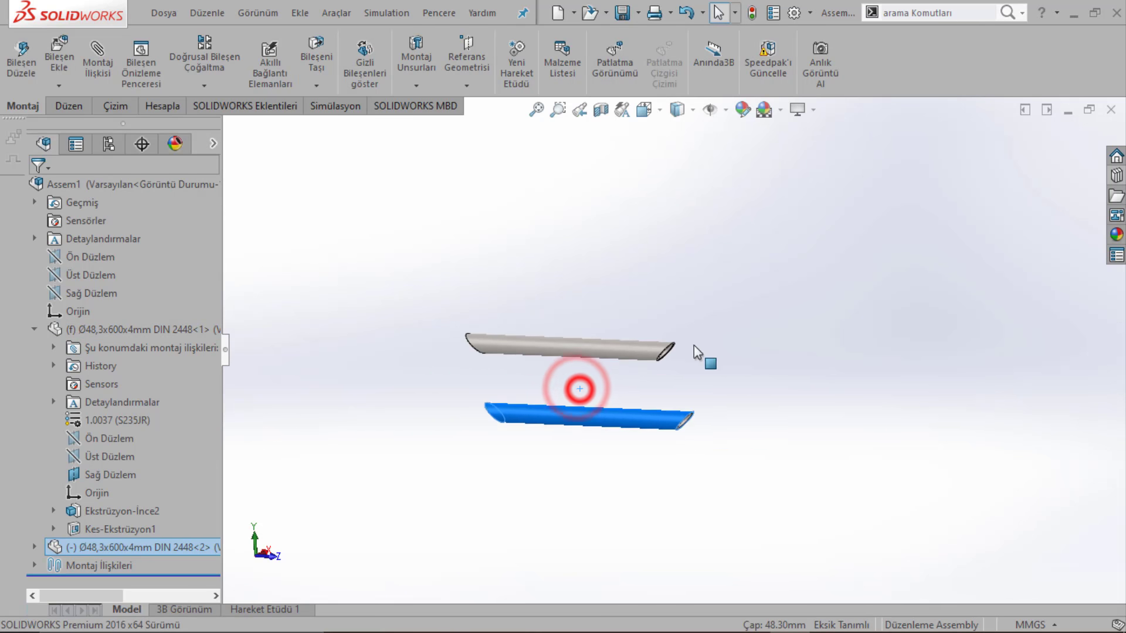
{"action": "left_click", "coordinate": [36, 548]}
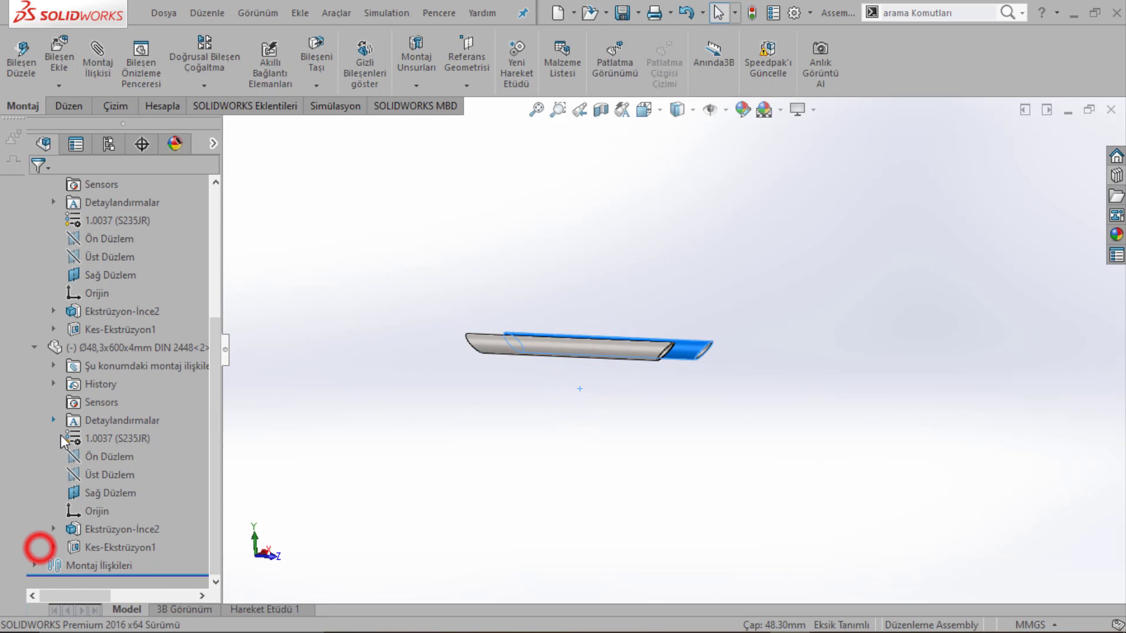
{"action": "left_click", "coordinate": [54, 365]}
{"action": "left_click", "coordinate": [129, 390]}
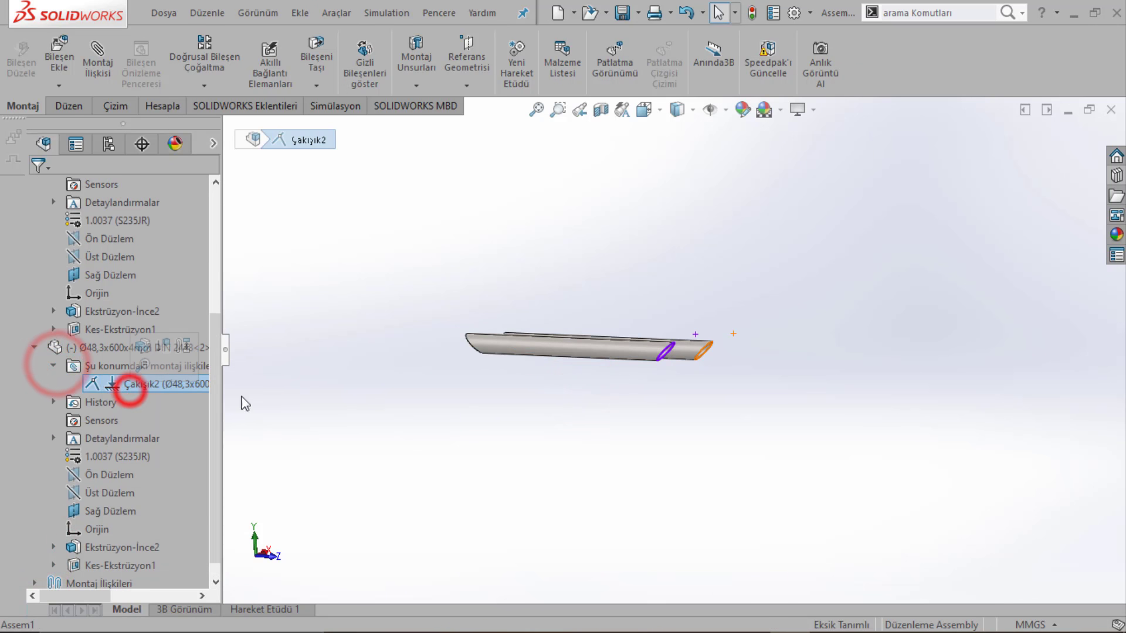
Step: Edit the Çakışık2 mate to flip the second pipe's alignment
{"action": "right_click", "coordinate": [168, 392]}
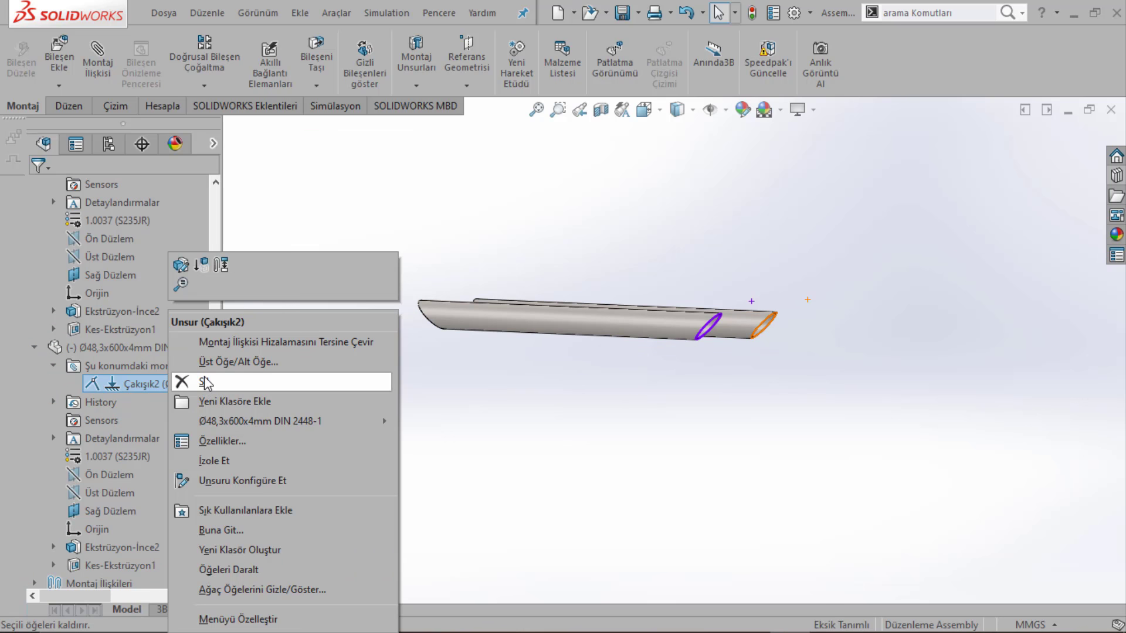
{"action": "left_click", "coordinate": [183, 266]}
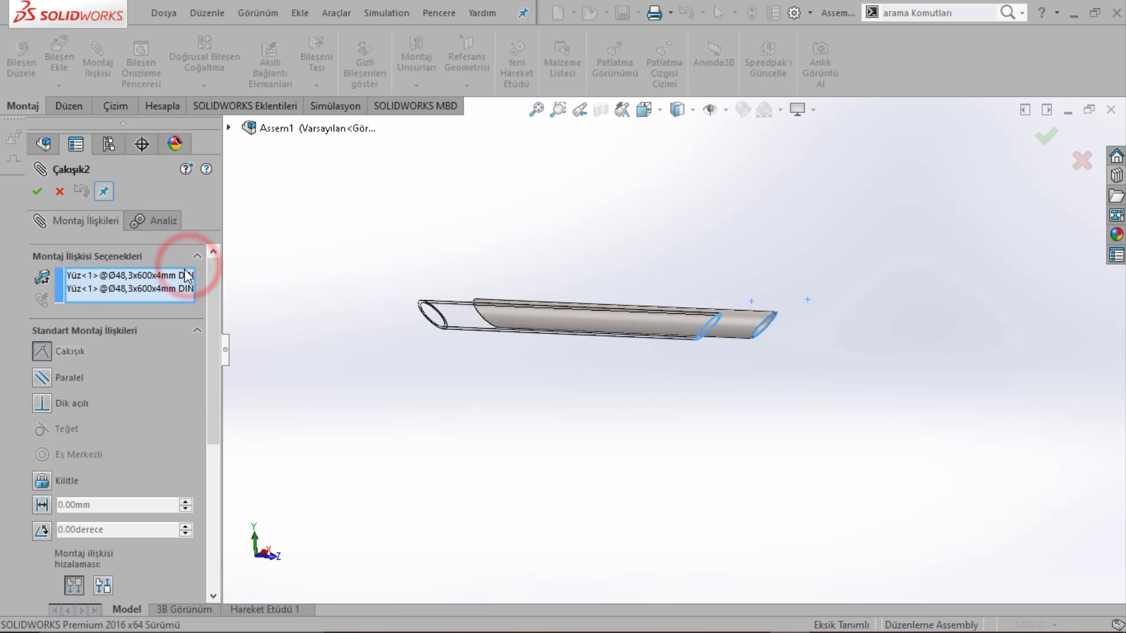
{"action": "left_click", "coordinate": [108, 589]}
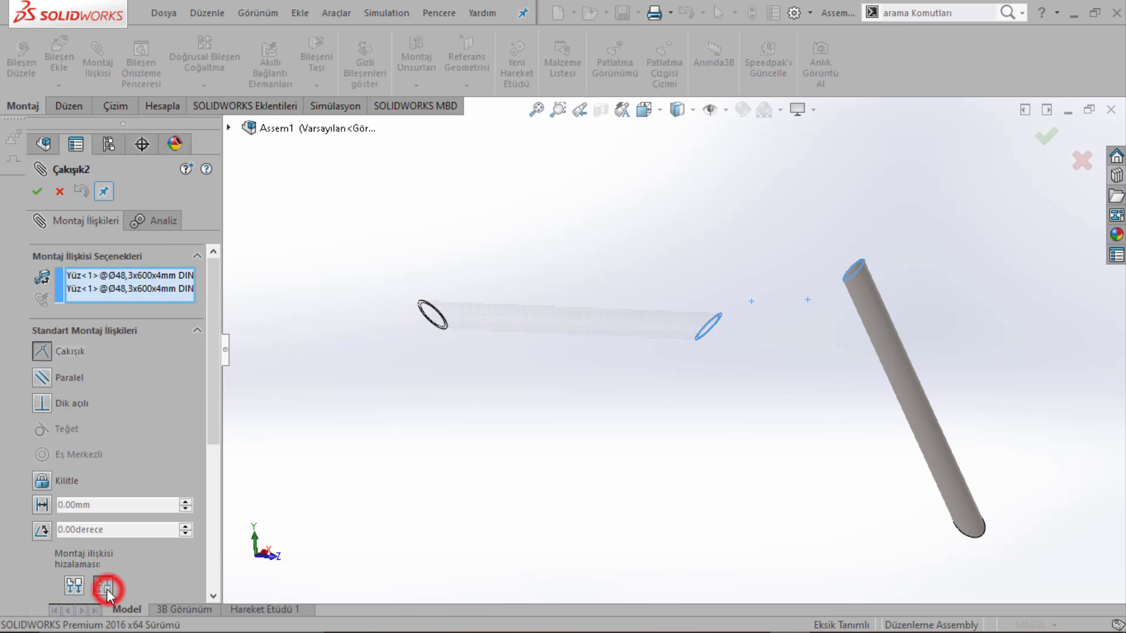
{"action": "left_click", "coordinate": [38, 191]}
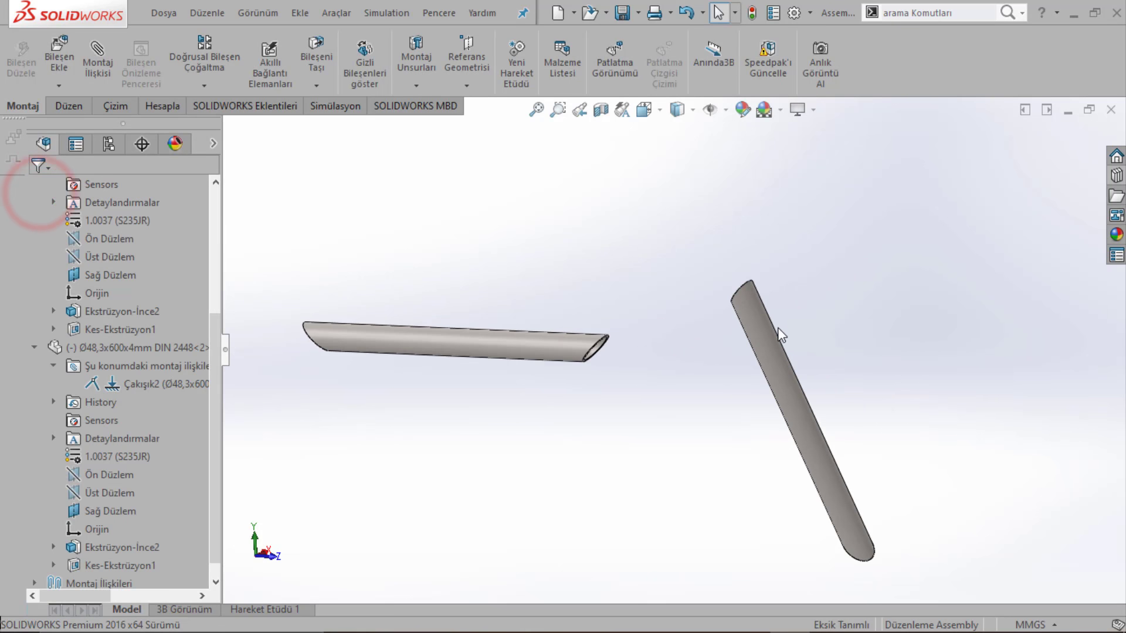
{"action": "left_click", "coordinate": [775, 330]}
Step: Orbit and zoom around the two angled tube ends to inspect the gap between them
{"action": "scroll", "coordinate": [645, 376], "scroll_direction": "down", "scroll_amount": 2}
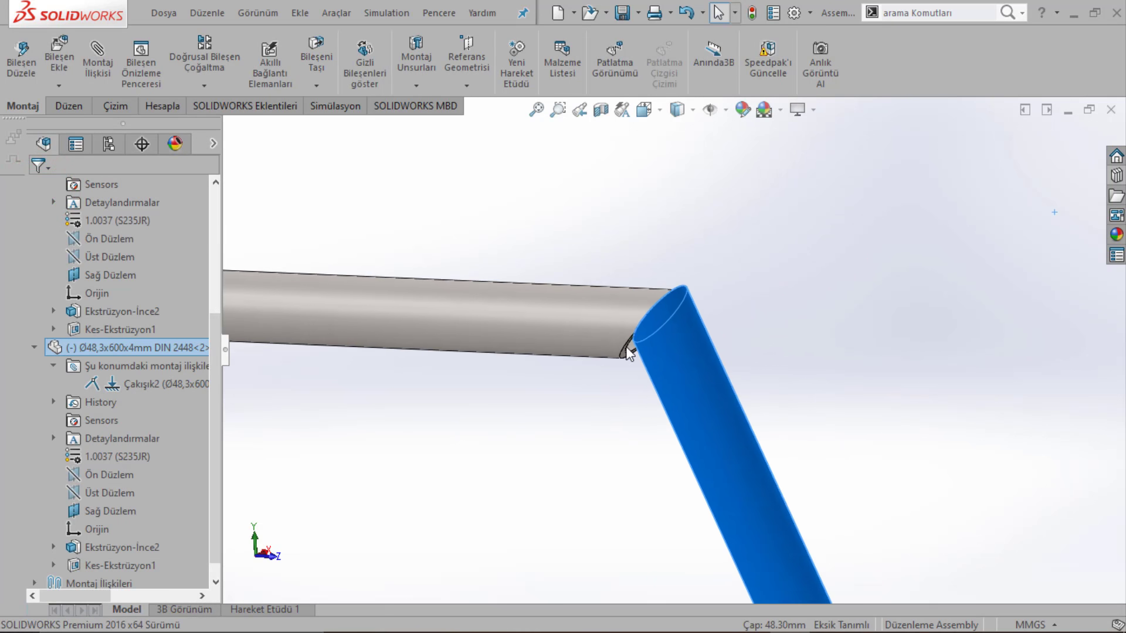
{"action": "scroll", "coordinate": [687, 365], "scroll_direction": "down", "scroll_amount": 2}
{"action": "scroll", "coordinate": [666, 329], "scroll_direction": "down", "scroll_amount": 1}
{"action": "mouse_move", "coordinate": [666, 329]}
{"action": "middle_mouse_down"}
{"action": "mouse_move", "coordinate": [560, 441]}
{"action": "mouse_move", "coordinate": [678, 252]}
{"action": "middle_mouse_up"}
{"action": "scroll", "coordinate": [641, 234], "scroll_direction": "down", "scroll_amount": 2}
{"action": "left_click", "coordinate": [342, 224]}
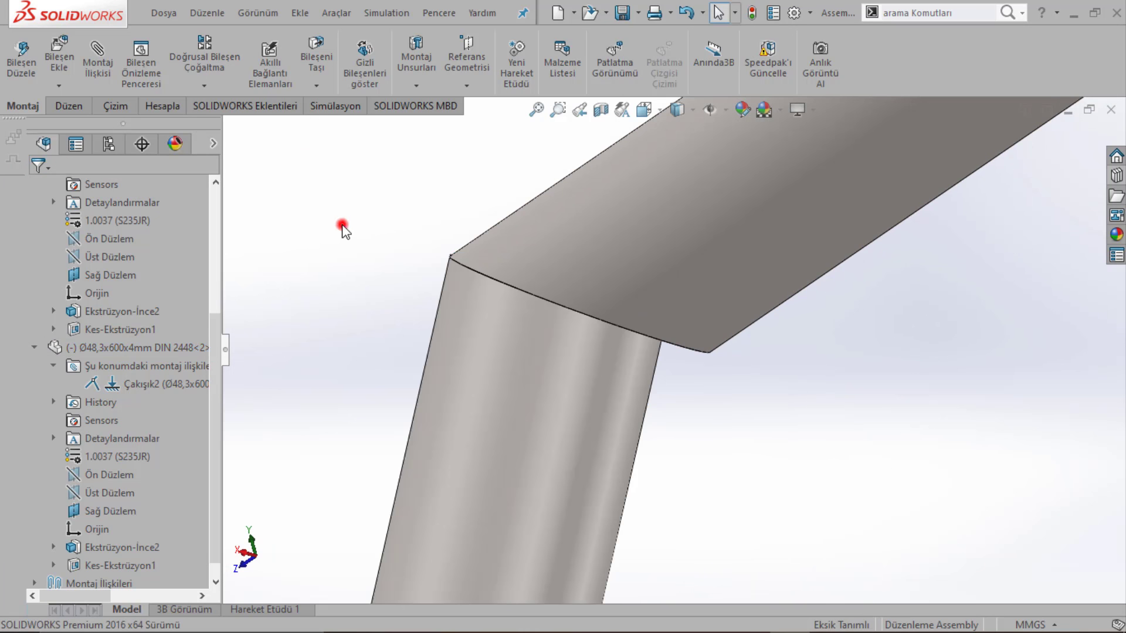
{"action": "scroll", "coordinate": [554, 434], "scroll_direction": "down", "scroll_amount": 2}
{"action": "left_click", "coordinate": [504, 384]}
{"action": "scroll", "coordinate": [504, 384], "scroll_direction": "up", "scroll_amount": 3}
{"action": "middle_click_drag", "start_coordinate": [503, 383], "coordinate": [616, 352]}
{"action": "scroll", "coordinate": [633, 377], "scroll_direction": "up", "scroll_amount": 3}
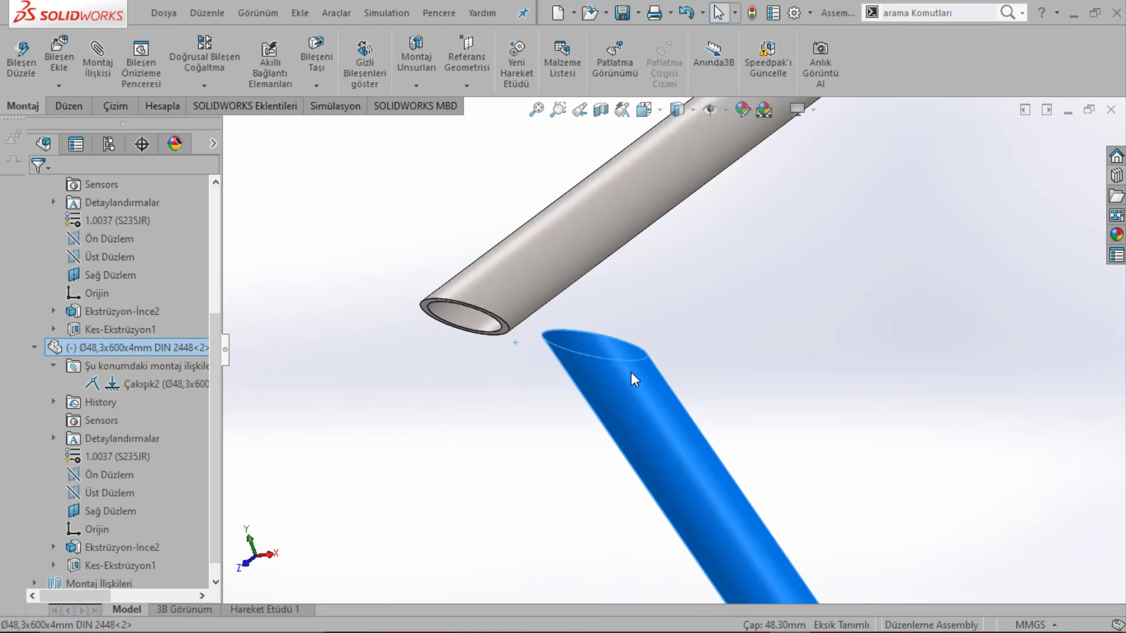
{"action": "scroll", "coordinate": [682, 360], "scroll_direction": "down", "scroll_amount": 2}
{"action": "mouse_move", "coordinate": [682, 359]}
{"action": "middle_mouse_down"}
{"action": "mouse_move", "coordinate": [664, 362]}
{"action": "mouse_move", "coordinate": [822, 219]}
{"action": "middle_mouse_up"}
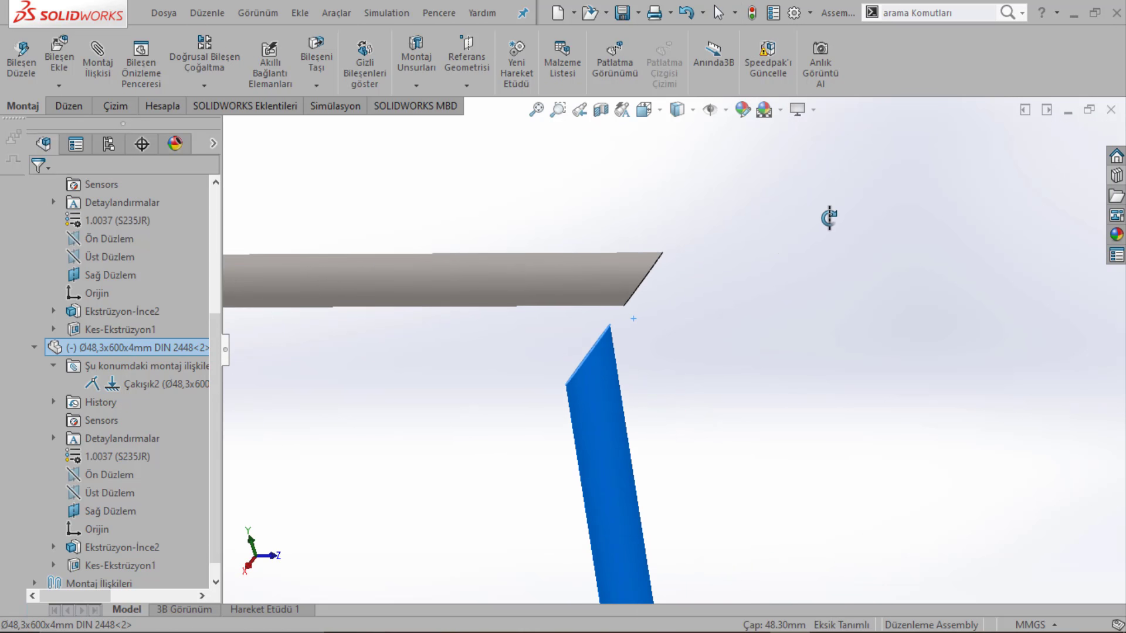
{"action": "scroll", "coordinate": [670, 359], "scroll_direction": "down", "scroll_amount": 3}
{"action": "left_click", "coordinate": [670, 359]}
{"action": "scroll", "coordinate": [653, 370], "scroll_direction": "down", "scroll_amount": 3}
{"action": "scroll", "coordinate": [533, 425], "scroll_direction": "up", "scroll_amount": 2}
{"action": "scroll", "coordinate": [573, 407], "scroll_direction": "up", "scroll_amount": 1}
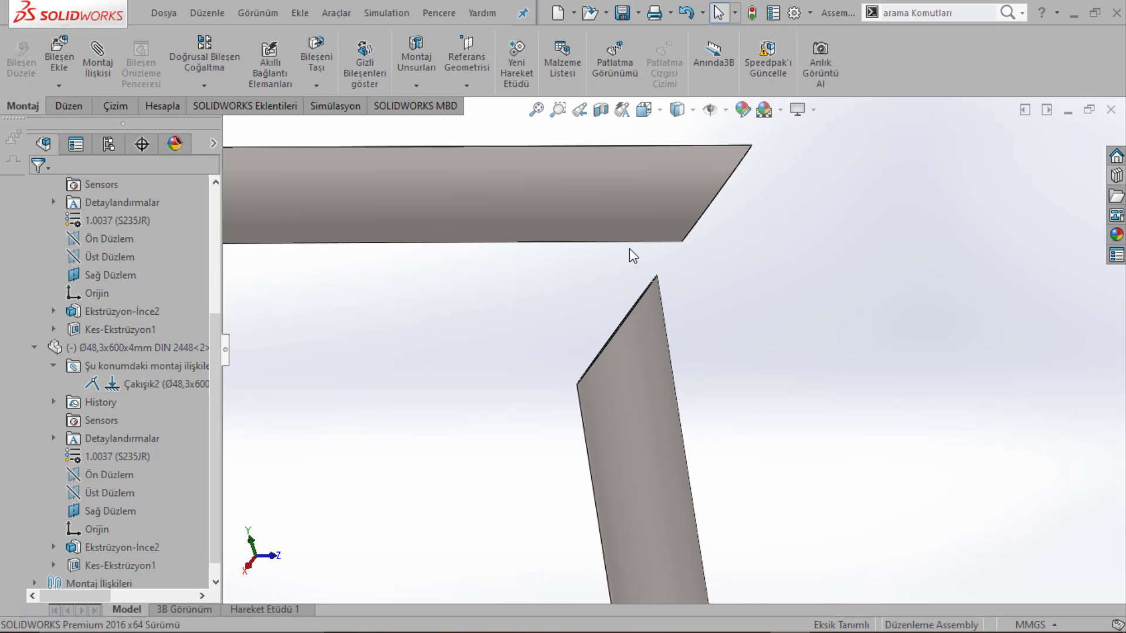
{"action": "middle_click_drag", "start_coordinate": [468, 241], "coordinate": [438, 249]}
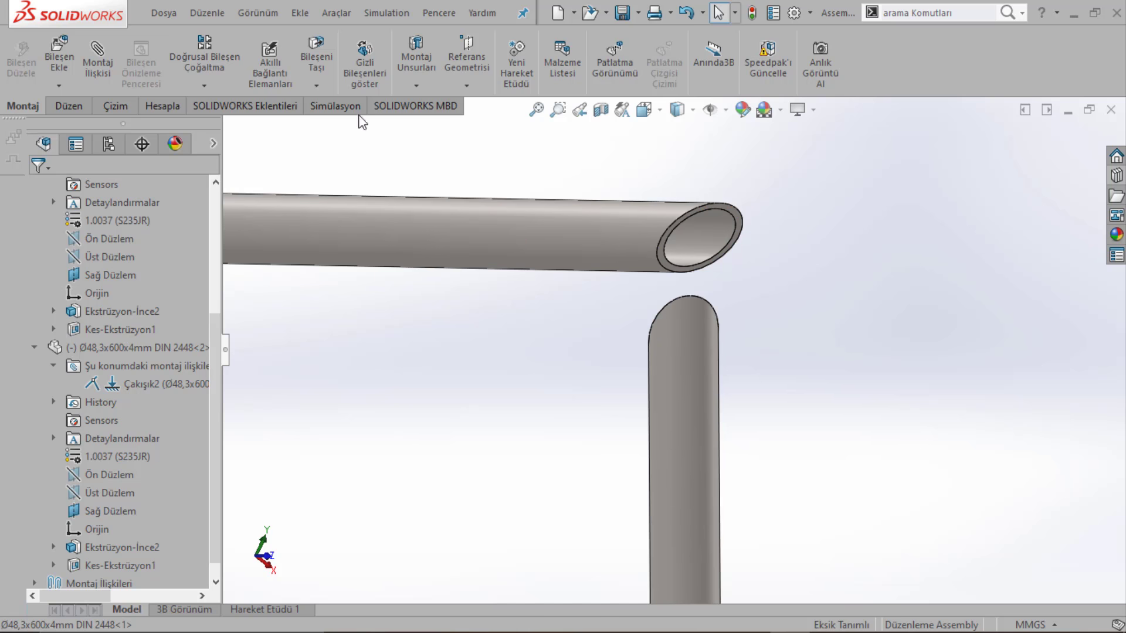
{"action": "left_click", "coordinate": [61, 112]}
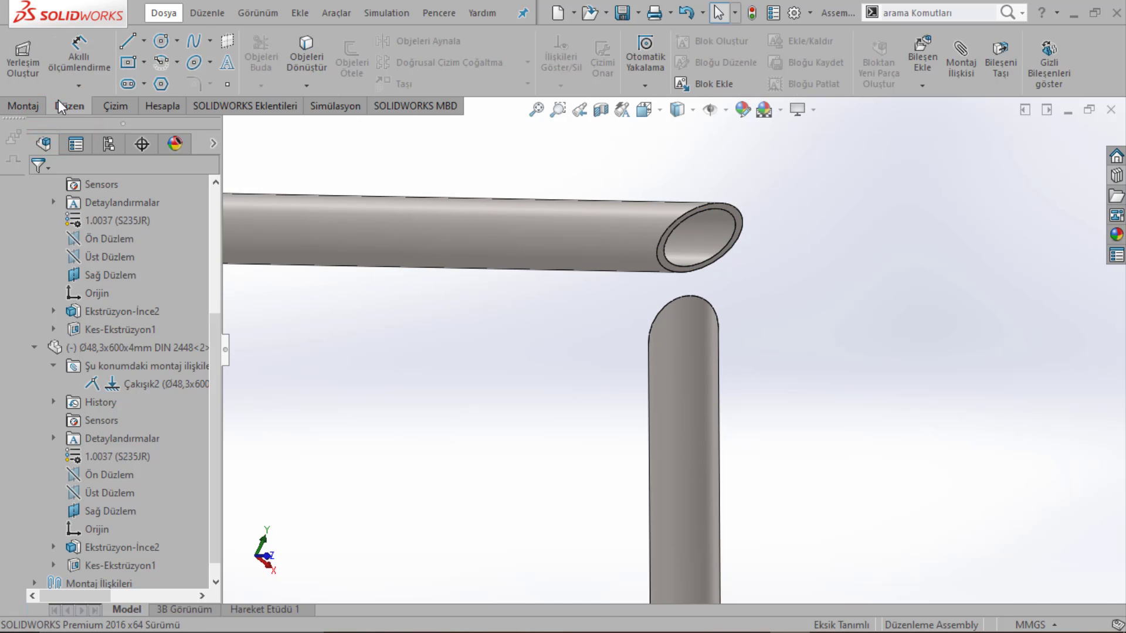
Step: Make the two tube end faces concentric with flipped alignment, accepting the warning
{"action": "left_click", "coordinate": [34, 101]}
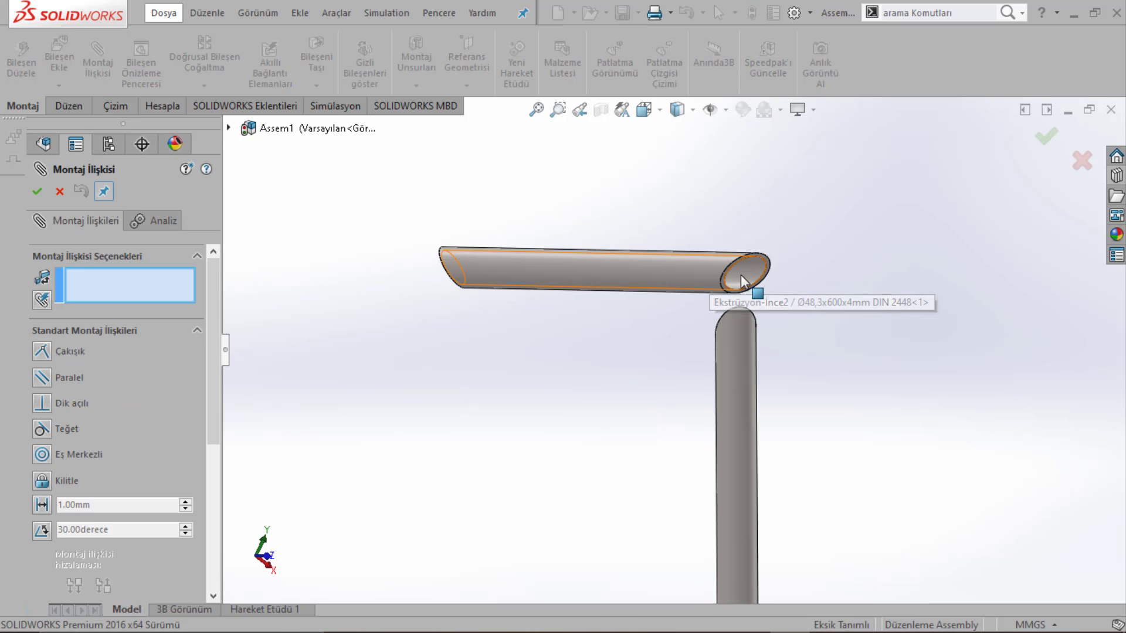
{"action": "left_click", "coordinate": [741, 282]}
{"action": "scroll", "coordinate": [742, 322], "scroll_direction": "up", "scroll_amount": 3}
{"action": "mouse_move", "coordinate": [741, 322]}
{"action": "middle_mouse_down"}
{"action": "mouse_move", "coordinate": [867, 469]}
{"action": "mouse_move", "coordinate": [767, 277]}
{"action": "middle_mouse_up"}
{"action": "left_click", "coordinate": [767, 277]}
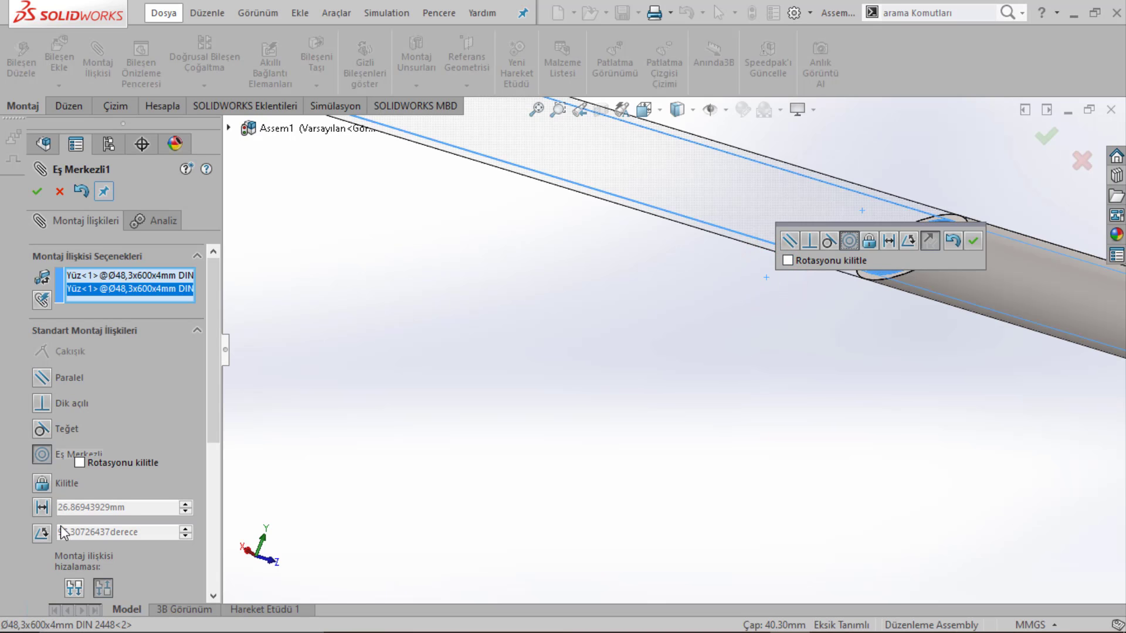
{"action": "left_click", "coordinate": [86, 584]}
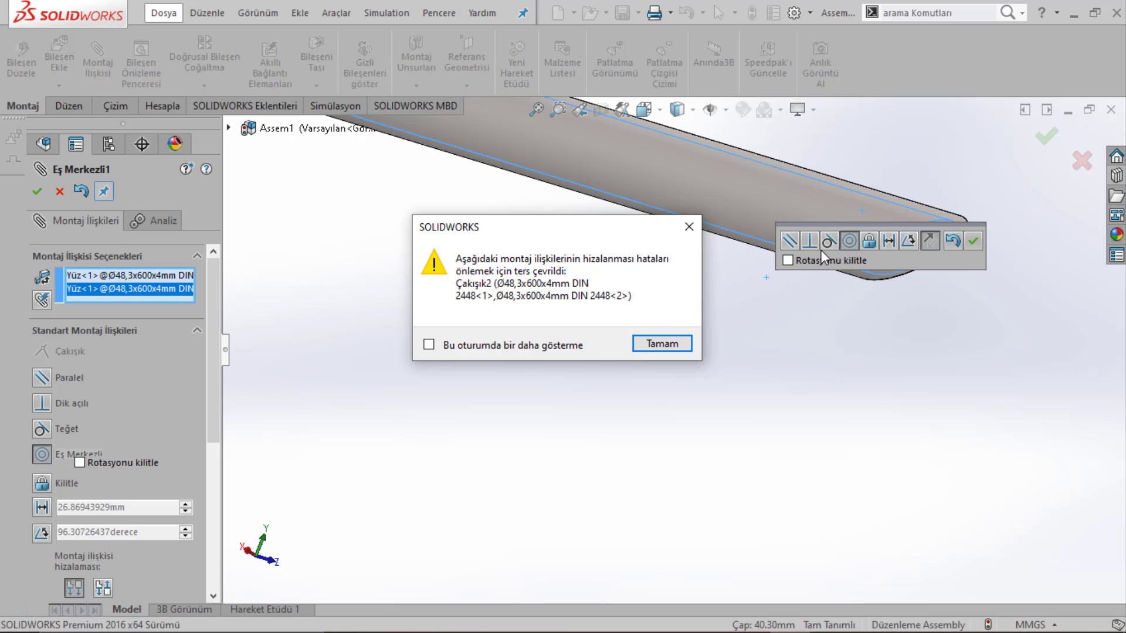
{"action": "left_click", "coordinate": [662, 344]}
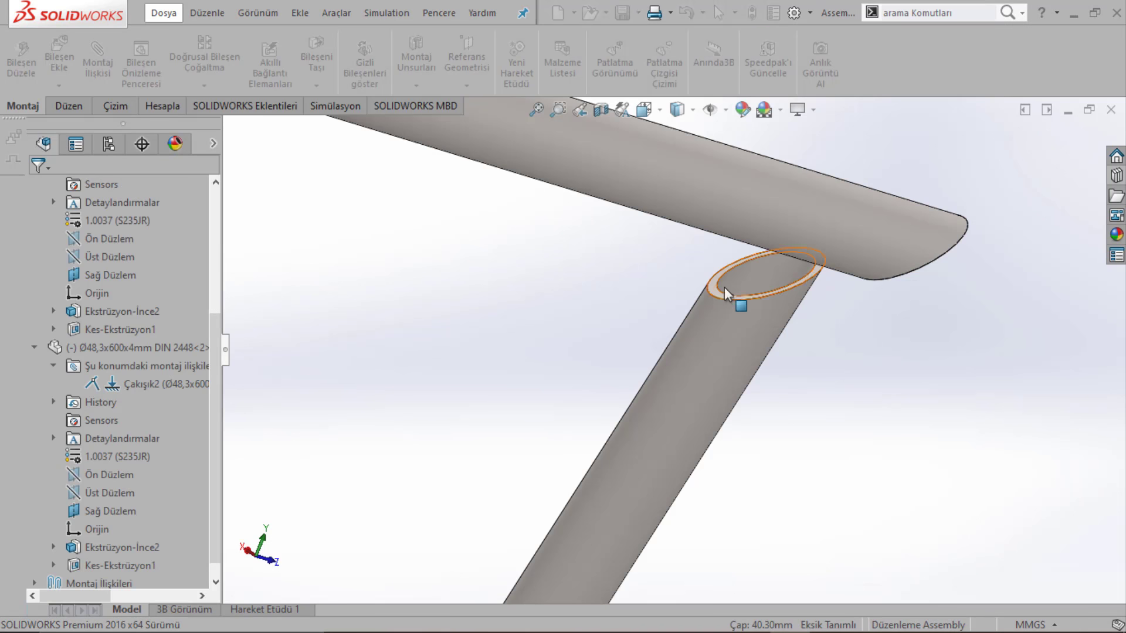
Step: Select the circular end rim edges of both tubes
{"action": "scroll", "coordinate": [754, 286], "scroll_direction": "down", "scroll_amount": 3}
{"action": "left_click", "coordinate": [721, 340]}
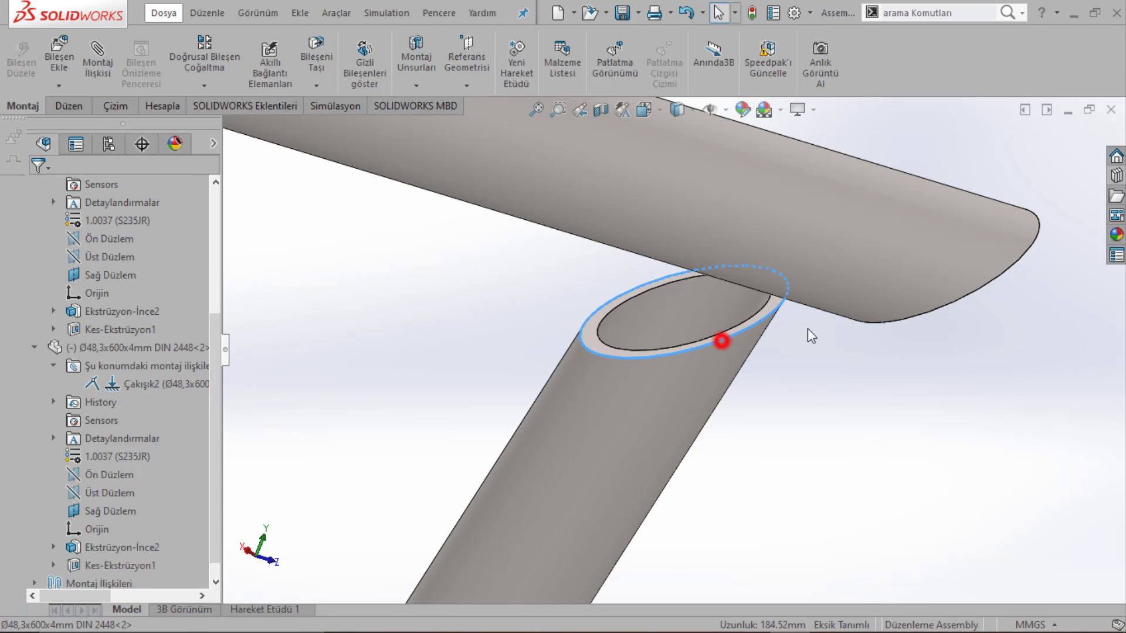
{"action": "left_click", "coordinate": [970, 298], "text": "ctrl"}
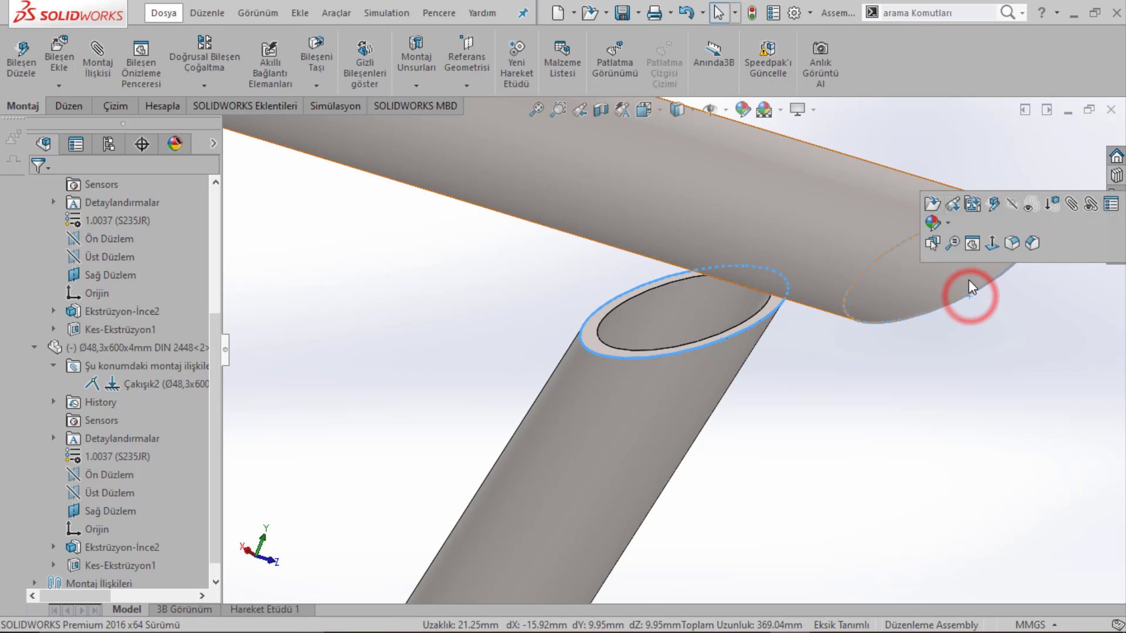
Step: Add tangent mate Teğet1 between the tubes' end rim edges and orbit to check the corner
{"action": "left_click", "coordinate": [1071, 202]}
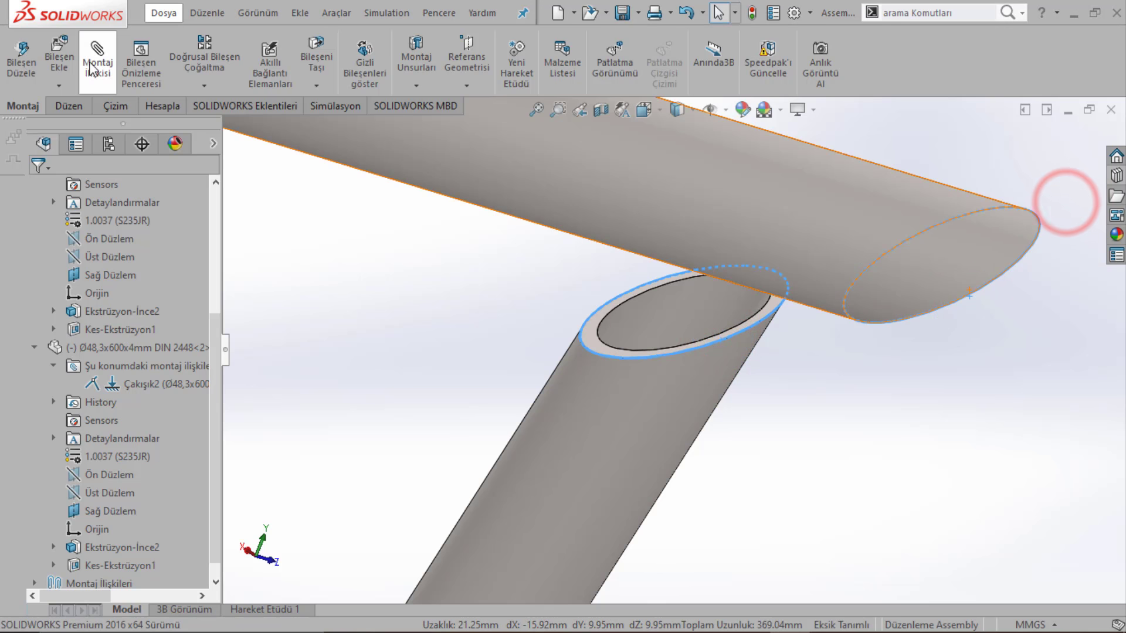
{"action": "right_click", "coordinate": [565, 217]}
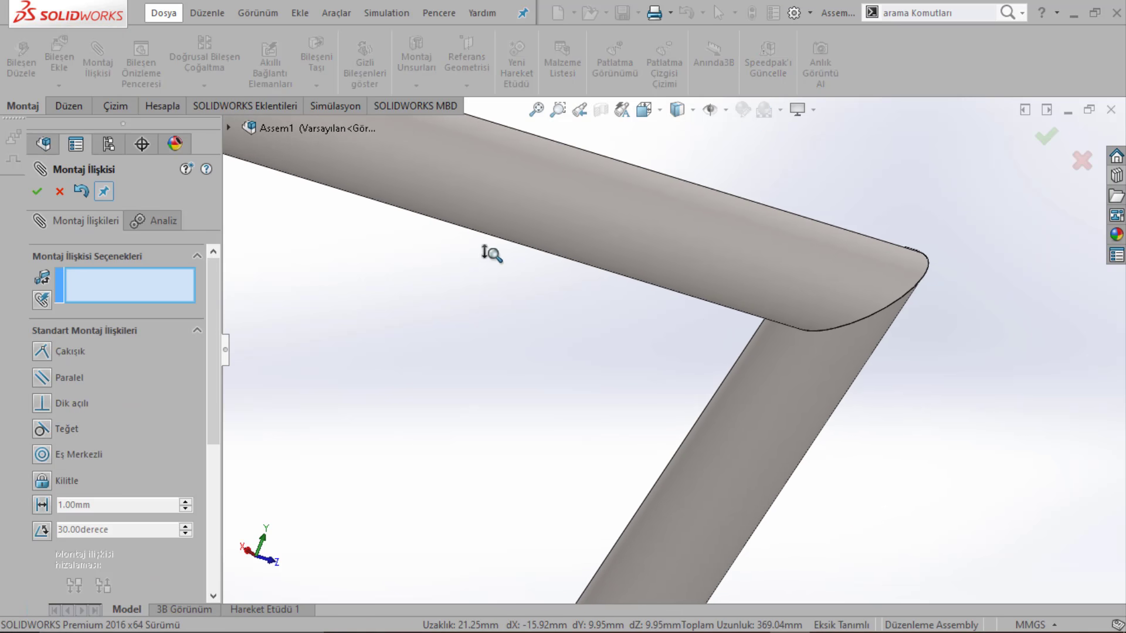
{"action": "middle_click_drag", "start_coordinate": [352, 241], "coordinate": [639, 192]}
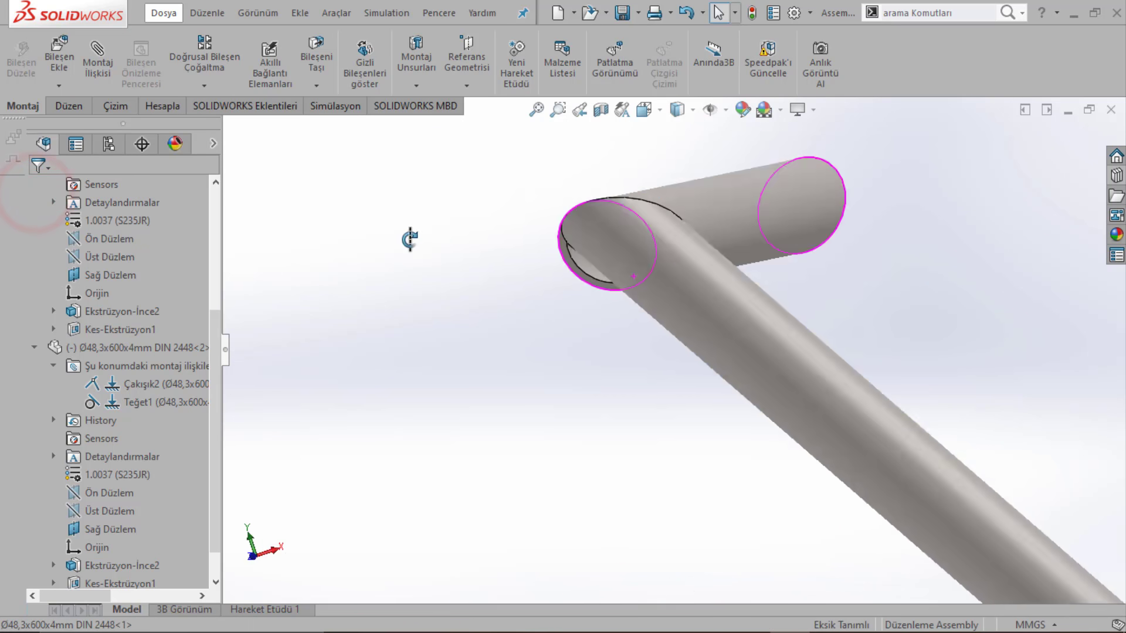
{"action": "scroll", "coordinate": [729, 296], "scroll_direction": "up", "scroll_amount": 5}
{"action": "mouse_move", "coordinate": [729, 297]}
{"action": "middle_mouse_down"}
{"action": "mouse_move", "coordinate": [729, 364]}
{"action": "mouse_move", "coordinate": [782, 309]}
{"action": "mouse_move", "coordinate": [763, 311]}
{"action": "mouse_move", "coordinate": [782, 241]}
{"action": "mouse_move", "coordinate": [657, 258]}
{"action": "middle_mouse_up"}
{"action": "scroll", "coordinate": [101, 261], "scroll_direction": "up", "scroll_amount": 4}
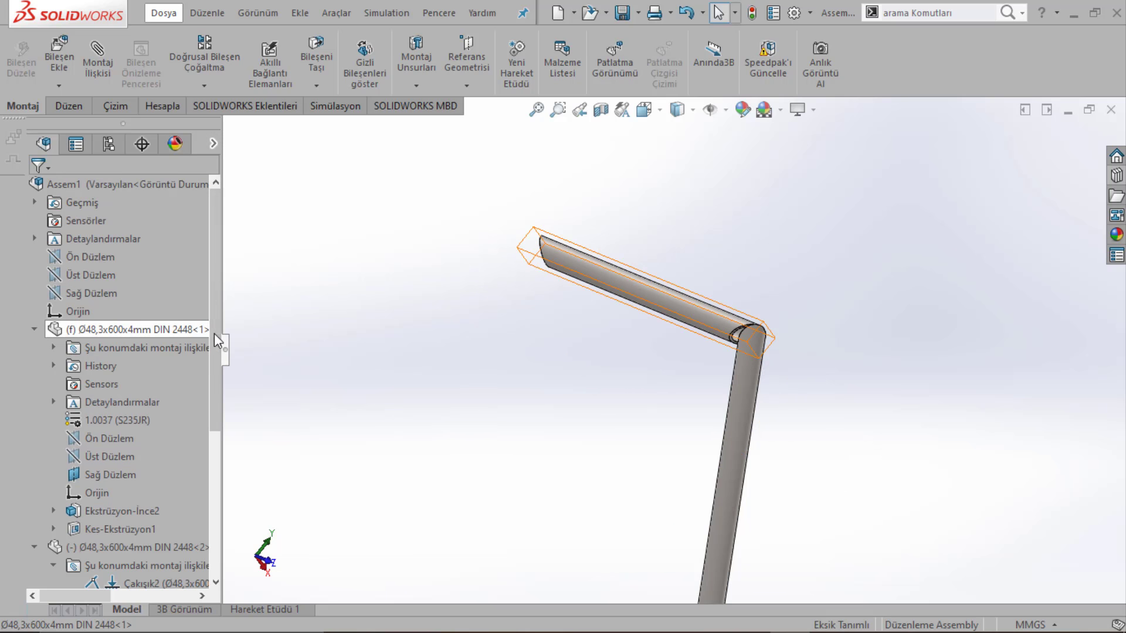
Step: Widen the FeatureManager tree and select both tubes' Sağ Düzlem planes together
{"action": "left_click_drag", "start_coordinate": [226, 340], "coordinate": [258, 343]}
{"action": "mouse_move", "coordinate": [557, 361]}
{"action": "middle_mouse_down"}
{"action": "mouse_move", "coordinate": [439, 327]}
{"action": "mouse_move", "coordinate": [558, 352]}
{"action": "middle_mouse_up"}
{"action": "left_click", "coordinate": [97, 256]}
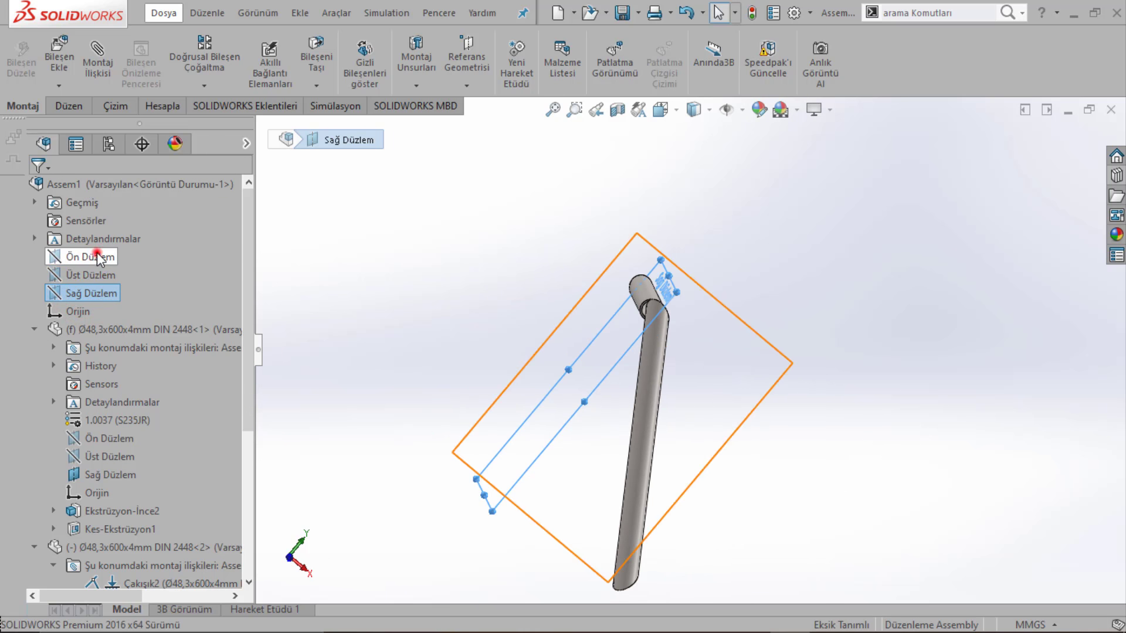
{"action": "left_click", "coordinate": [536, 285]}
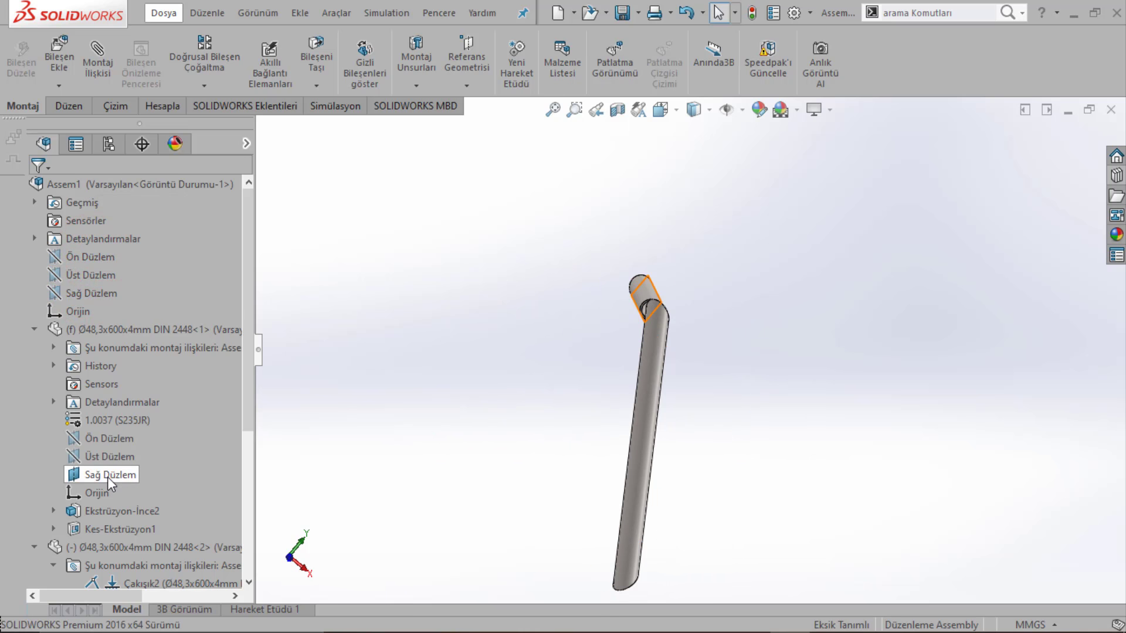
{"action": "left_click", "coordinate": [112, 456]}
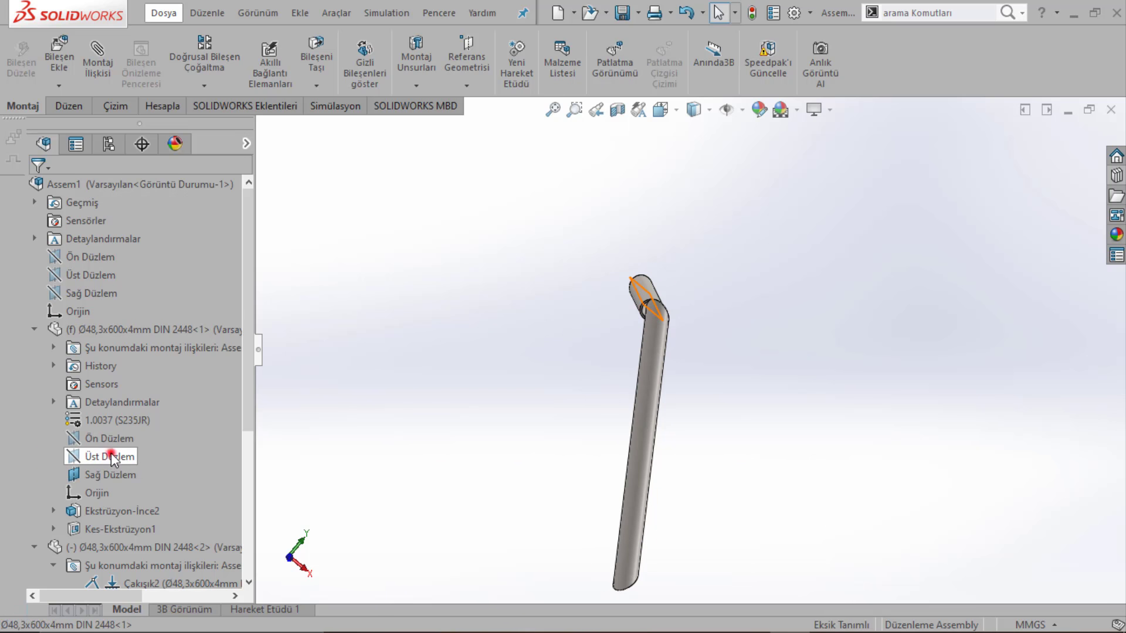
{"action": "left_click", "coordinate": [114, 457]}
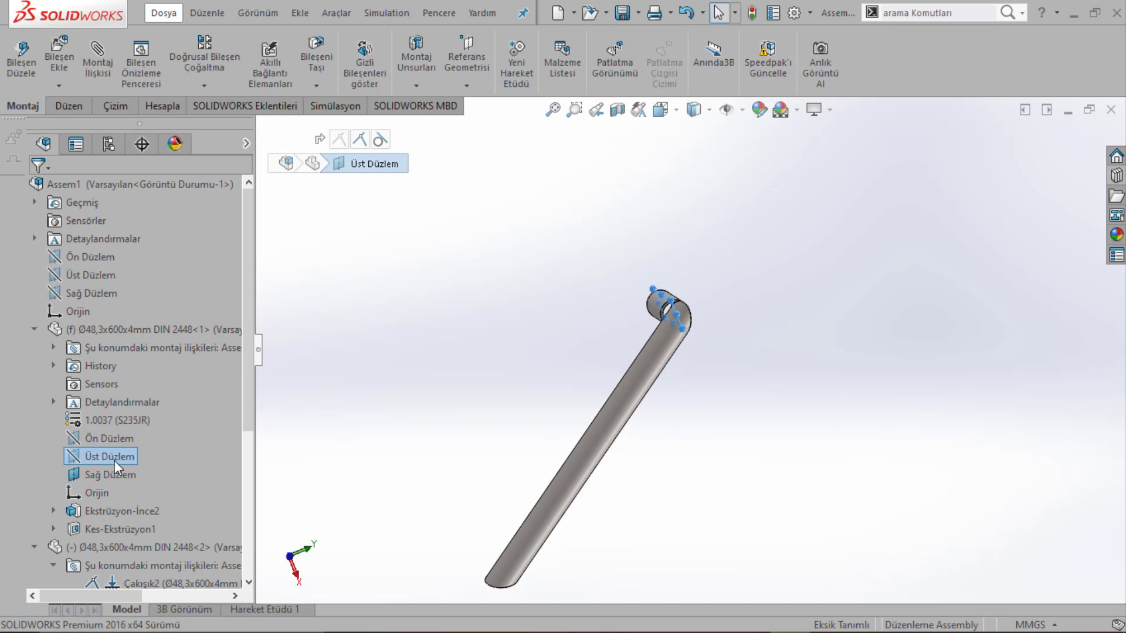
{"action": "left_click", "coordinate": [102, 475]}
{"action": "scroll", "coordinate": [668, 311], "scroll_direction": "down", "scroll_amount": 5}
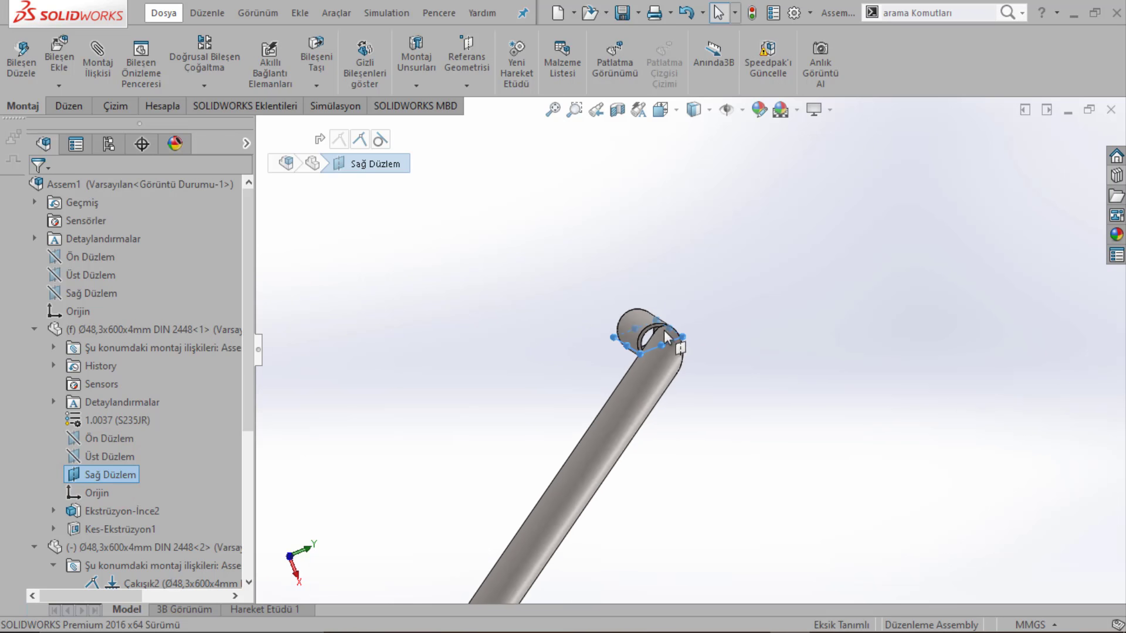
{"action": "mouse_move", "coordinate": [669, 311]}
{"action": "middle_mouse_down"}
{"action": "mouse_move", "coordinate": [805, 315]}
{"action": "mouse_move", "coordinate": [779, 351]}
{"action": "middle_mouse_up"}
{"action": "scroll", "coordinate": [95, 479], "scroll_direction": "down", "scroll_amount": 4}
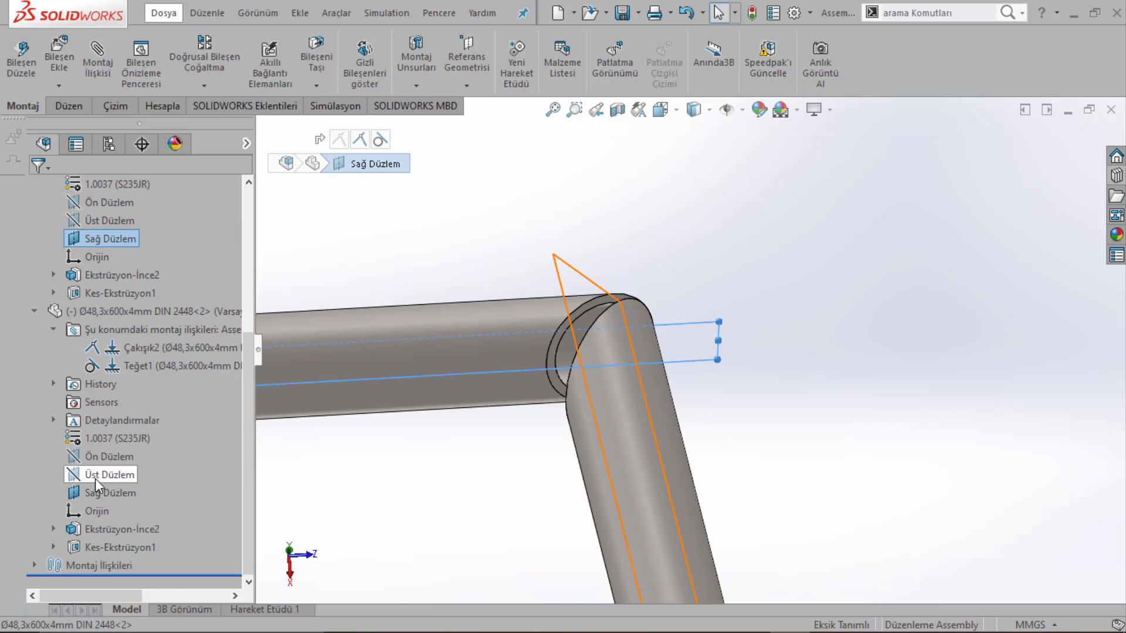
{"action": "left_click", "coordinate": [99, 494]}
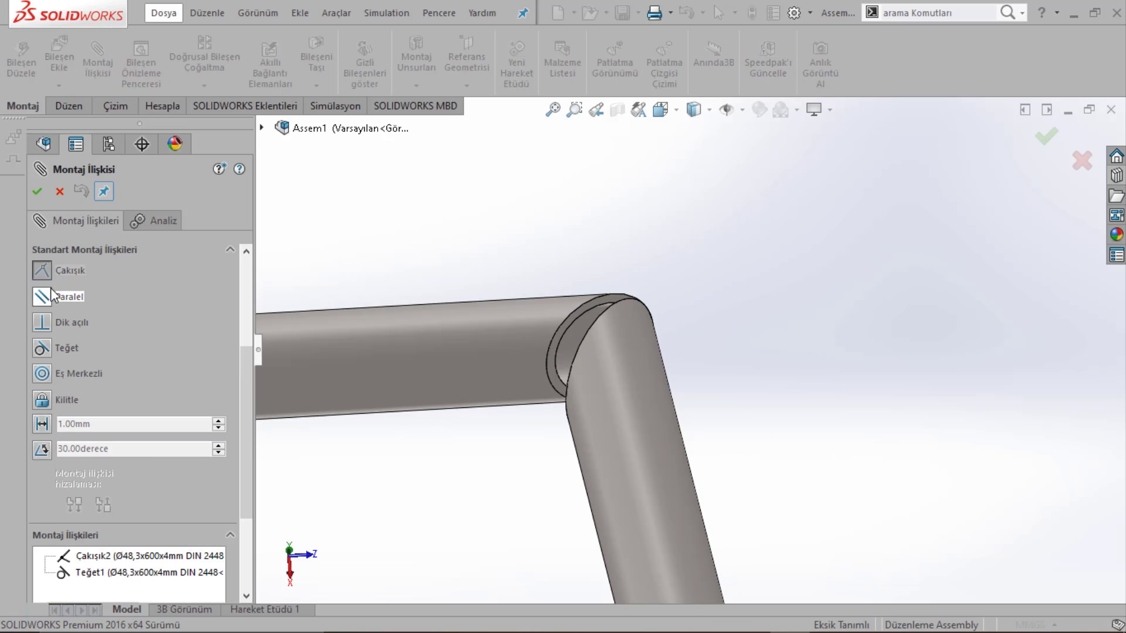
{"action": "scroll", "coordinate": [583, 373], "scroll_direction": "up", "scroll_amount": 5}
{"action": "scroll", "coordinate": [685, 364], "scroll_direction": "down", "scroll_amount": 2}
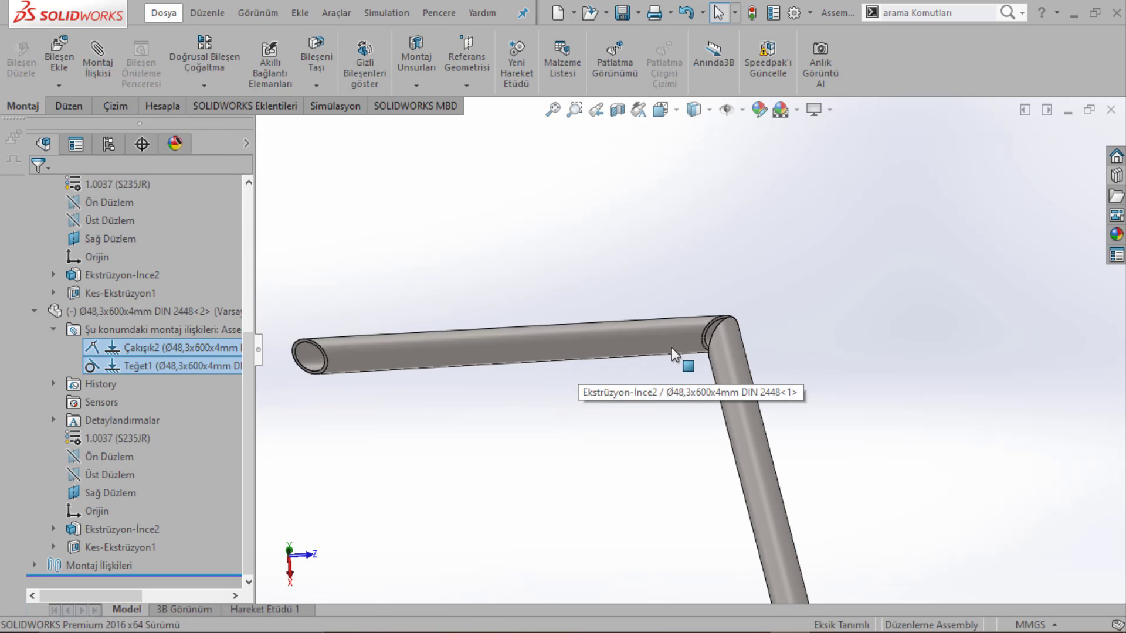
{"action": "scroll", "coordinate": [740, 352], "scroll_direction": "down", "scroll_amount": 4}
{"action": "scroll", "coordinate": [740, 352], "scroll_direction": "up", "scroll_amount": 2}
{"action": "middle_click_drag", "start_coordinate": [800, 321], "coordinate": [809, 322]}
{"action": "scroll", "coordinate": [719, 459], "scroll_direction": "down", "scroll_amount": 4}
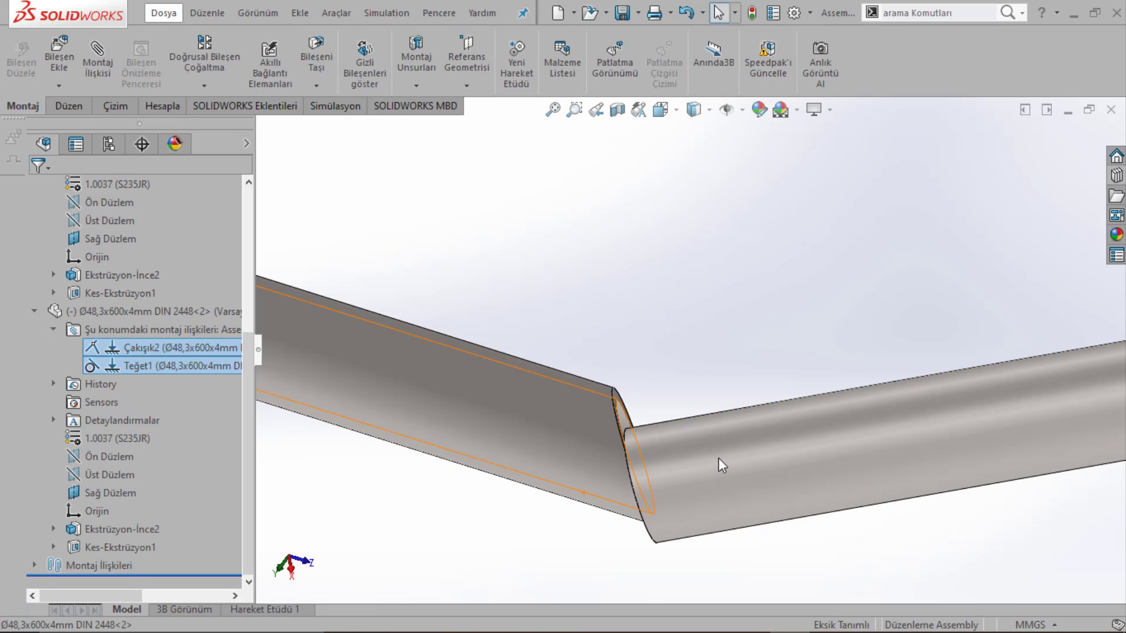
{"action": "mouse_move", "coordinate": [694, 488]}
{"action": "left_mouse_down"}
{"action": "mouse_move", "coordinate": [666, 325]}
{"action": "mouse_move", "coordinate": [662, 336]}
{"action": "left_mouse_up"}
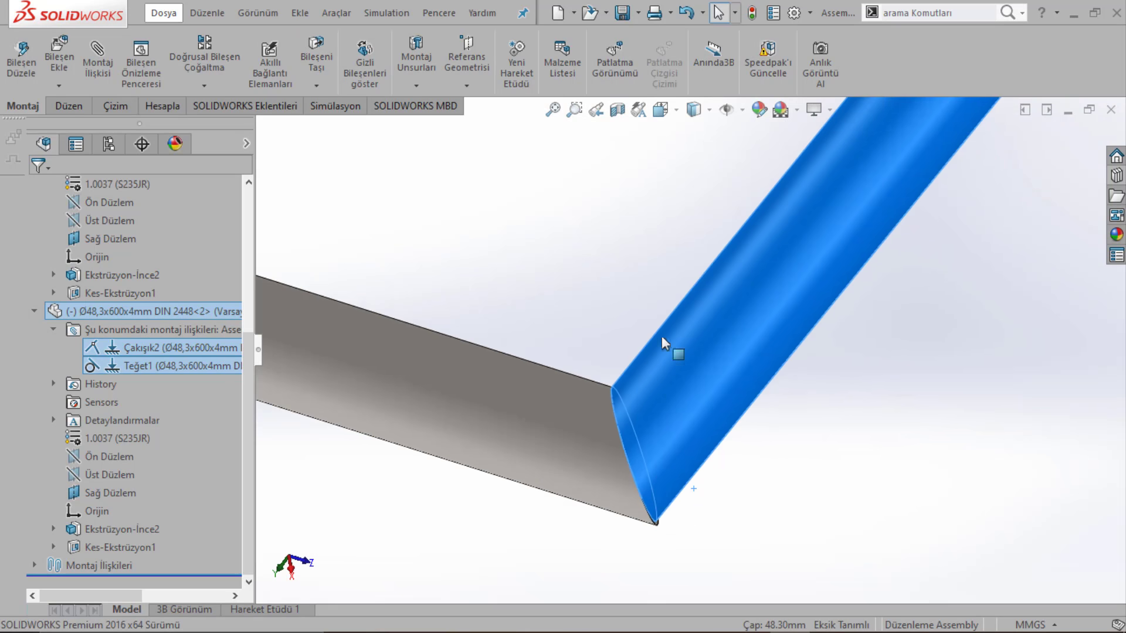
{"action": "scroll", "coordinate": [661, 401], "scroll_direction": "up", "scroll_amount": 5}
{"action": "scroll", "coordinate": [661, 402], "scroll_direction": "down", "scroll_amount": 4}
{"action": "scroll", "coordinate": [674, 467], "scroll_direction": "up", "scroll_amount": 4}
{"action": "middle_click_drag", "start_coordinate": [673, 467], "coordinate": [729, 558]}
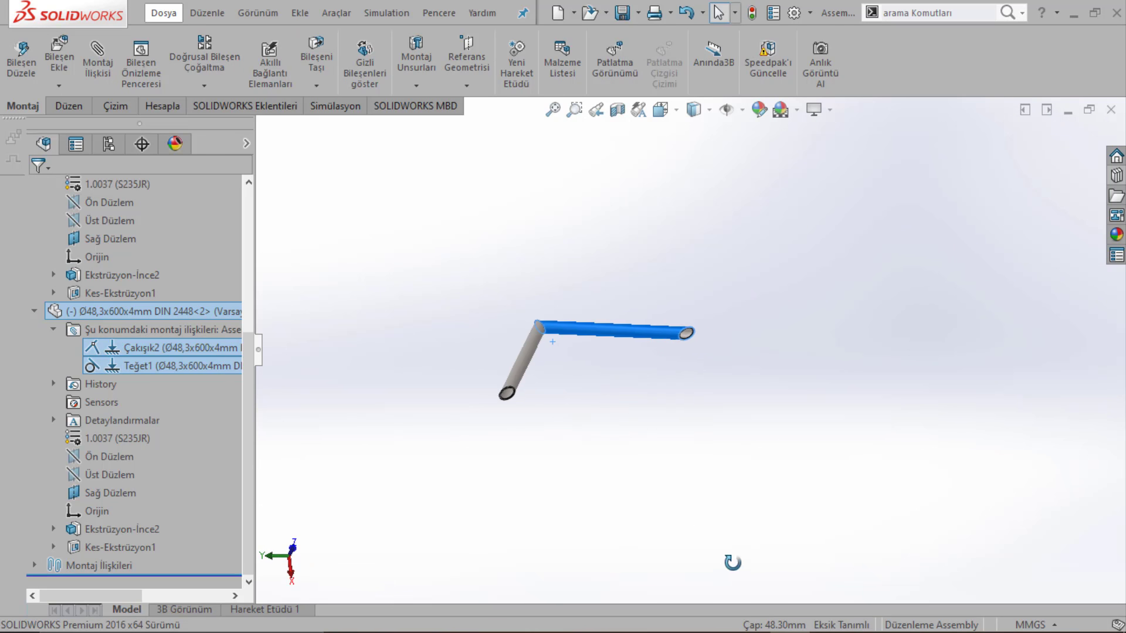
{"action": "scroll", "coordinate": [665, 301], "scroll_direction": "down", "scroll_amount": 3}
{"action": "middle_click_drag", "start_coordinate": [664, 300], "coordinate": [648, 397]}
{"action": "scroll", "coordinate": [661, 334], "scroll_direction": "down", "scroll_amount": 3}
{"action": "scroll", "coordinate": [666, 347], "scroll_direction": "up", "scroll_amount": 3}
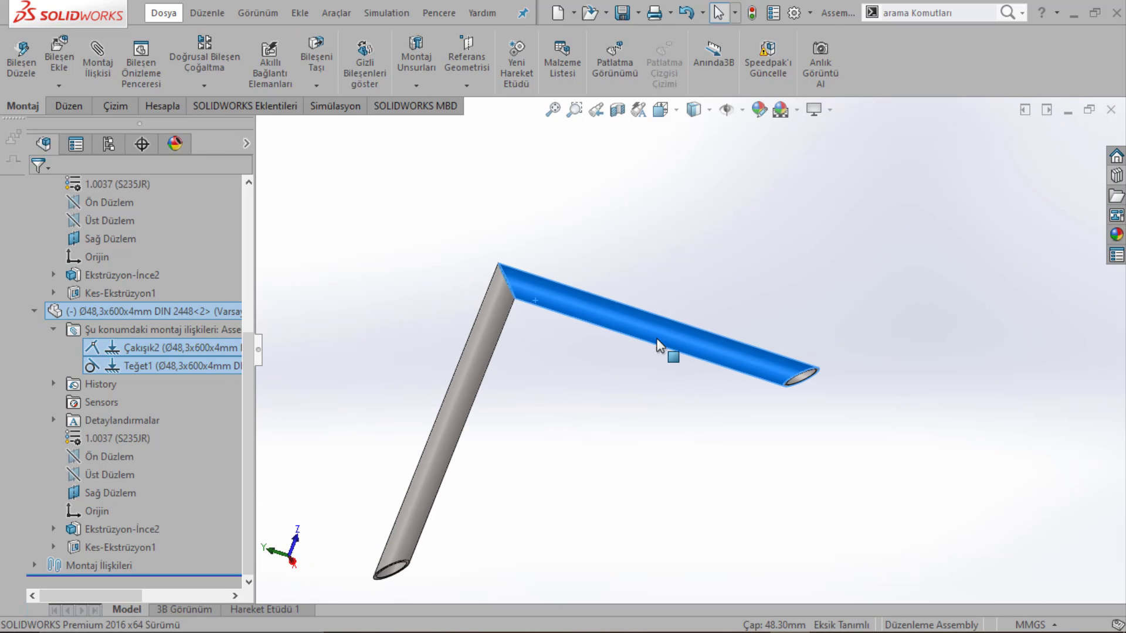
{"action": "middle_click_drag", "start_coordinate": [666, 346], "coordinate": [655, 365]}
{"action": "left_click", "coordinate": [655, 365]}
{"action": "middle_click_drag", "start_coordinate": [641, 319], "coordinate": [618, 325], "text": "ctrl"}
{"action": "left_click", "coordinate": [618, 322]}
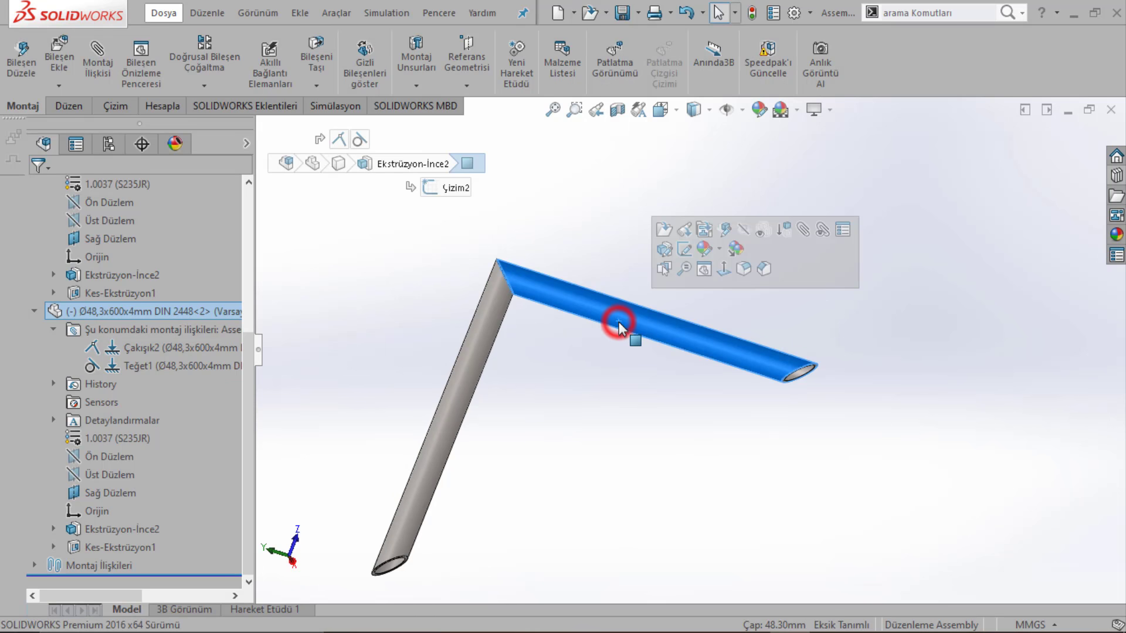
Step: Open the second pipe's part file, then close it and save its changes
{"action": "right_click", "coordinate": [618, 321]}
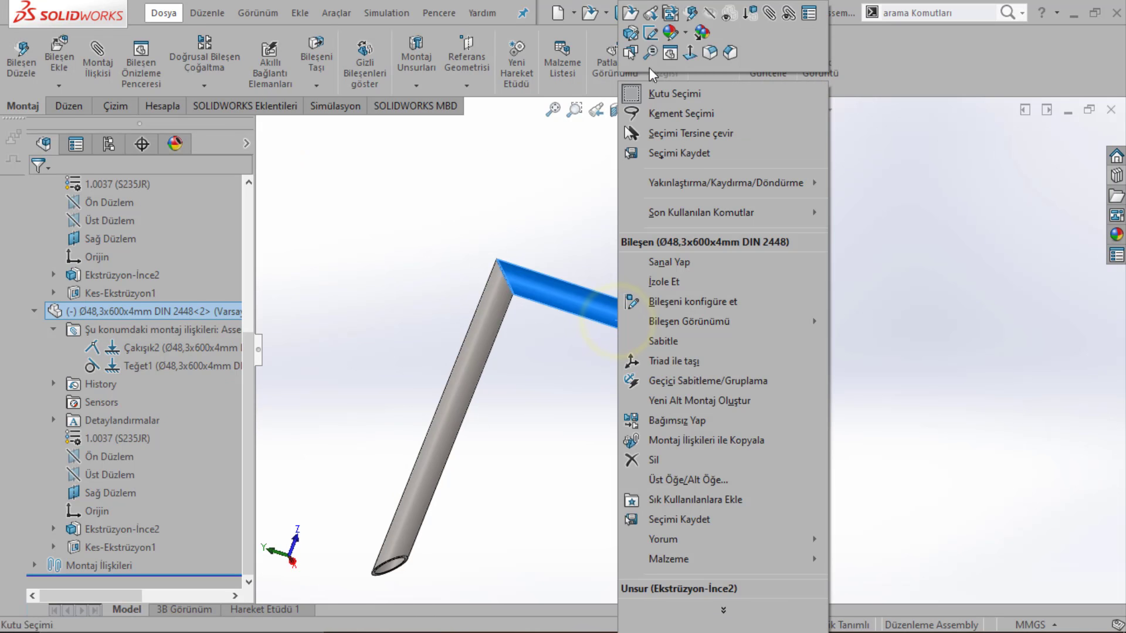
{"action": "left_click", "coordinate": [631, 13]}
{"action": "mouse_move", "coordinate": [611, 150]}
{"action": "middle_mouse_down"}
{"action": "mouse_move", "coordinate": [645, 312]}
{"action": "mouse_move", "coordinate": [603, 281]}
{"action": "middle_mouse_up"}
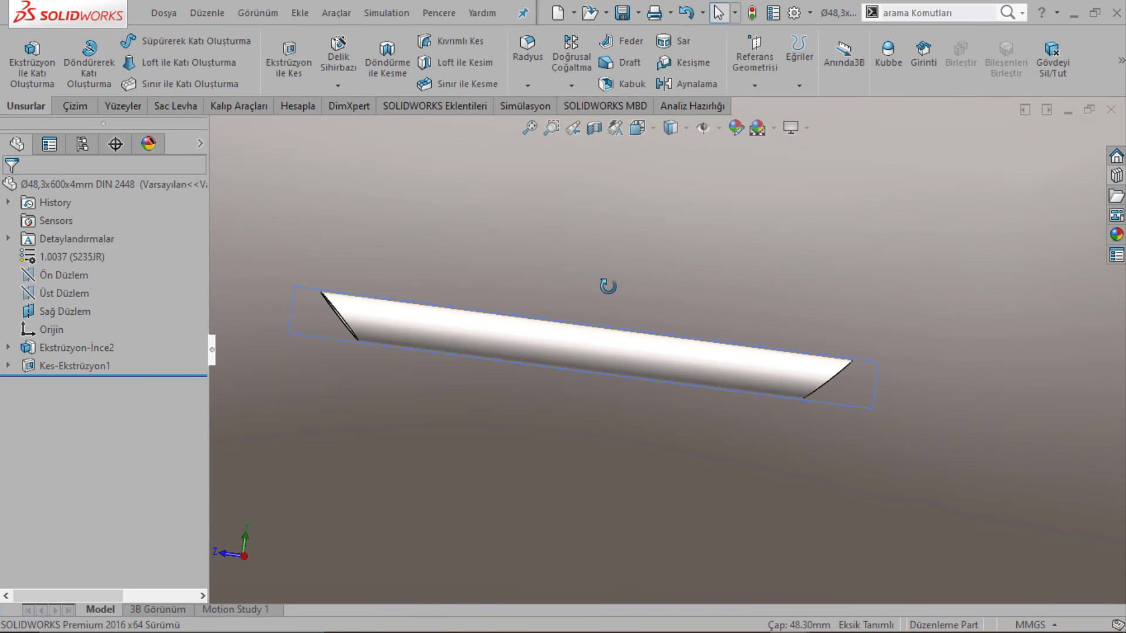
{"action": "left_click", "coordinate": [1111, 109]}
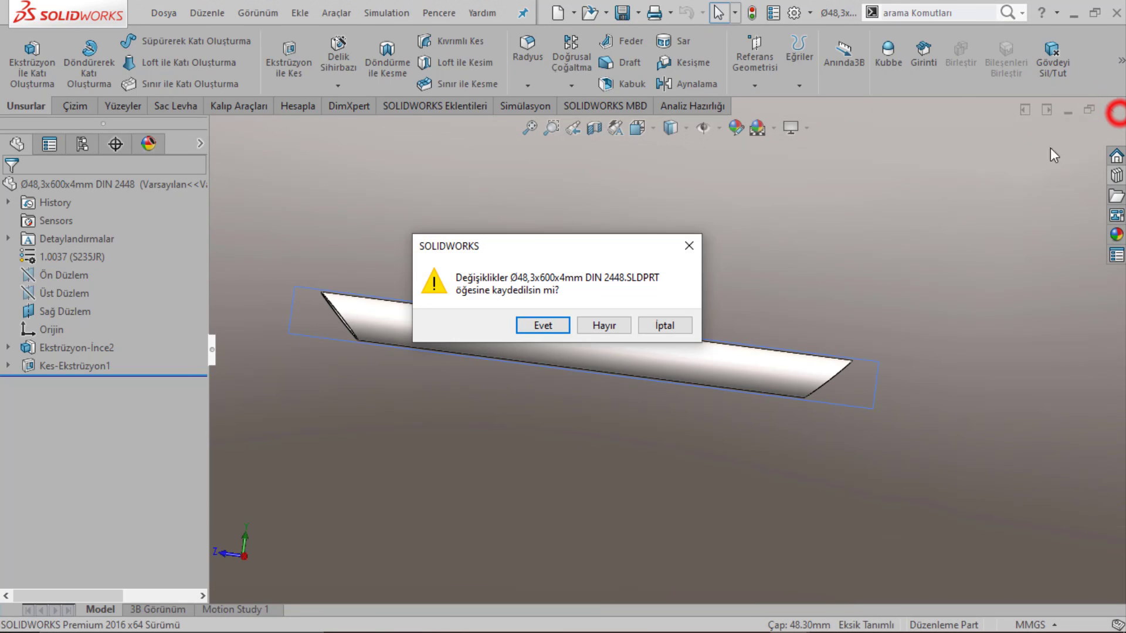
{"action": "left_click", "coordinate": [551, 335]}
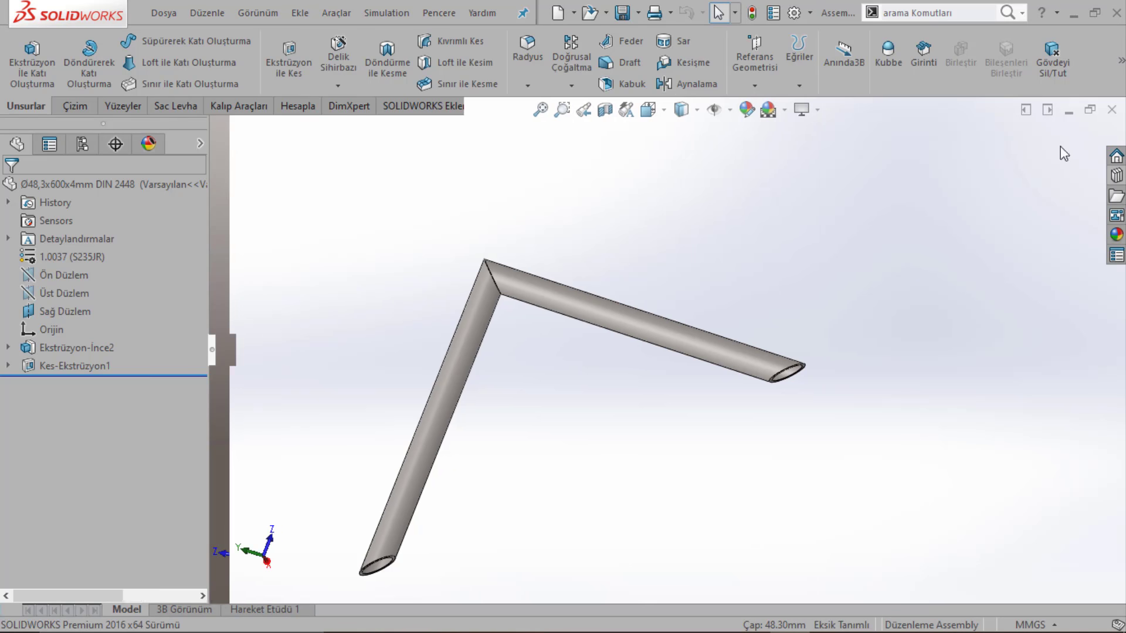
Step: Delete the second pipe from Assem1 and bring up the project folder
{"action": "left_click", "coordinate": [704, 331]}
{"action": "key", "text": "Delete"}
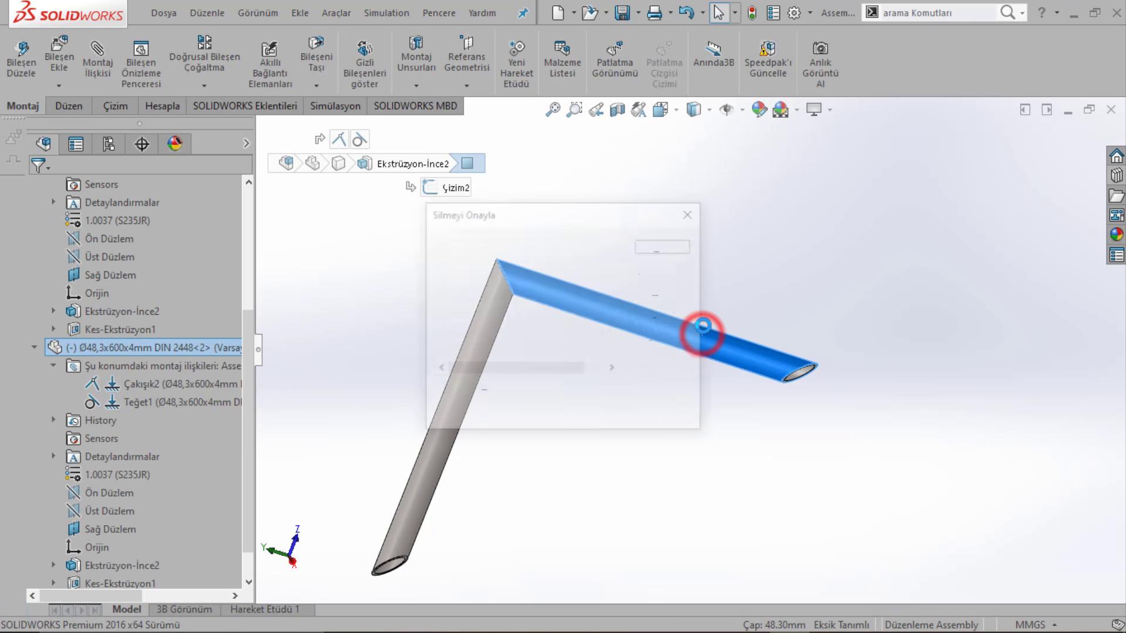
{"action": "left_click", "coordinate": [669, 243]}
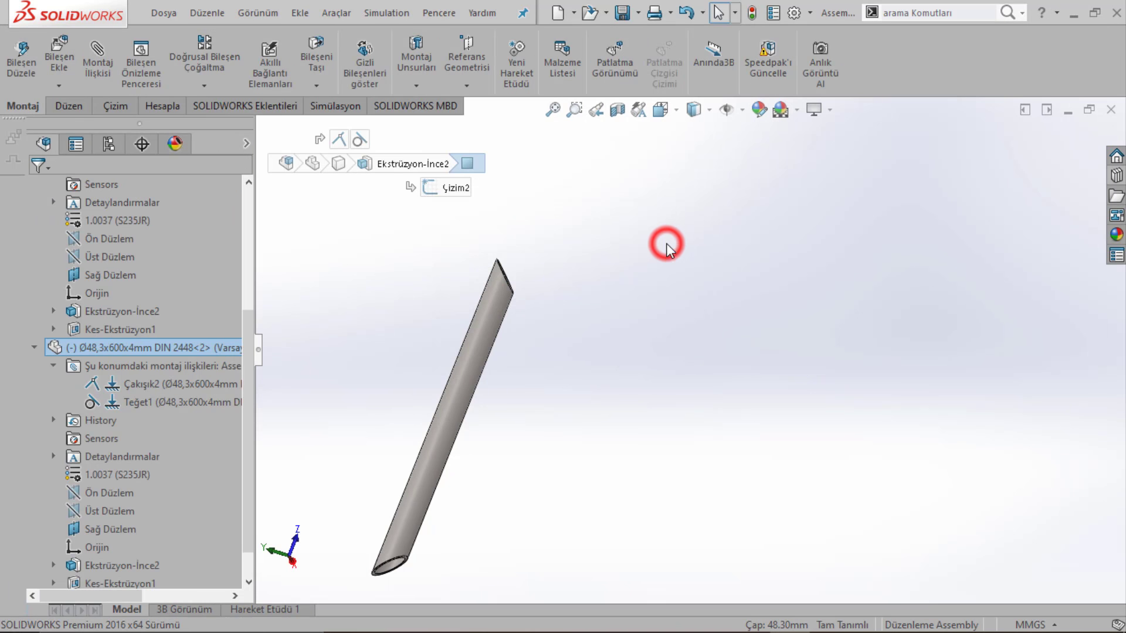
{"action": "left_click", "coordinate": [1074, 13]}
{"action": "left_click", "coordinate": [503, 404]}
Step: Open the 600 mm pipe part Ø48,3x600x4mm DIN 2448.SLDPRT, then close it again
{"action": "left_click", "coordinate": [398, 240]}
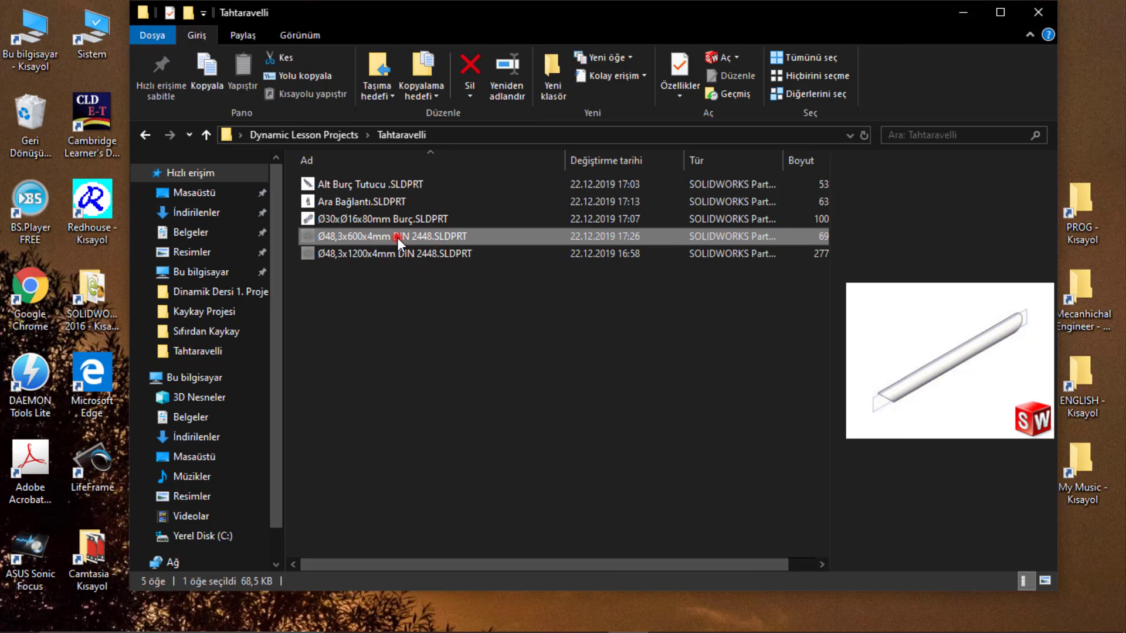
{"action": "double_click", "coordinate": [396, 238]}
{"action": "left_click", "coordinate": [804, 268]}
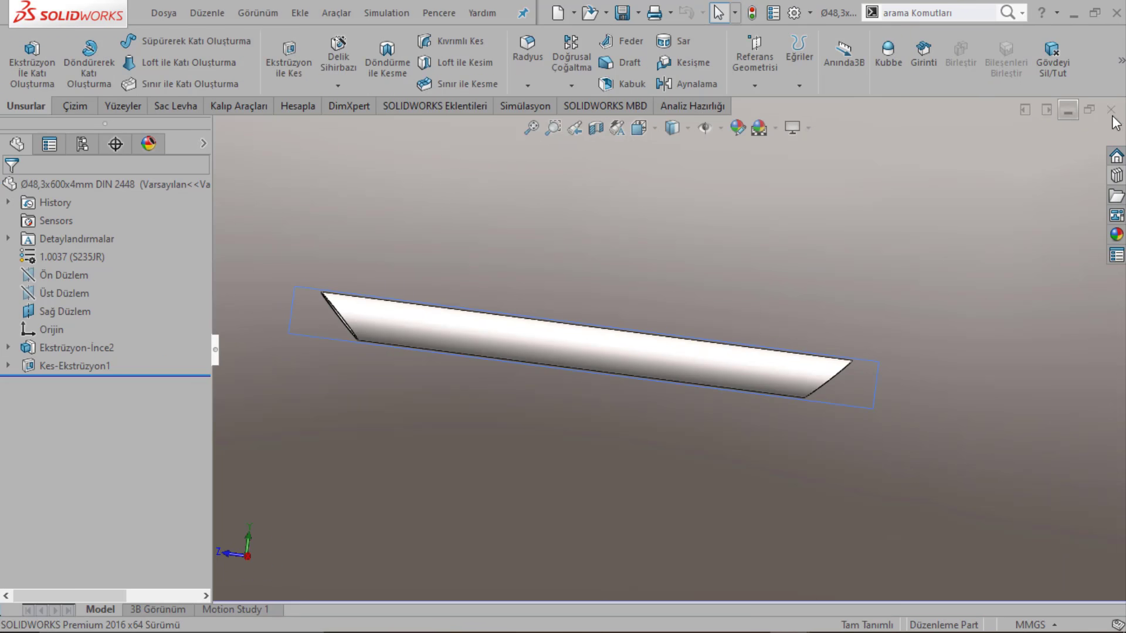
{"action": "left_click", "coordinate": [1113, 109]}
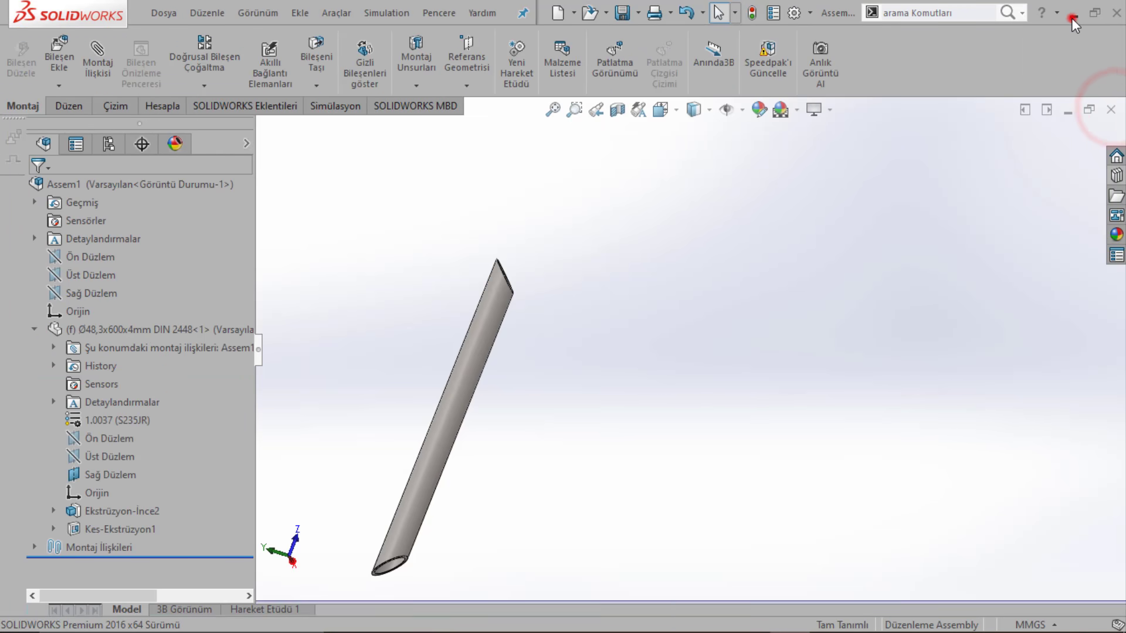
{"action": "left_click", "coordinate": [1073, 13]}
{"action": "left_click", "coordinate": [520, 410]}
Step: Duplicate the 600 mm pipe file and rename the copy's suffix to 'Kolon'
{"action": "left_click", "coordinate": [405, 238]}
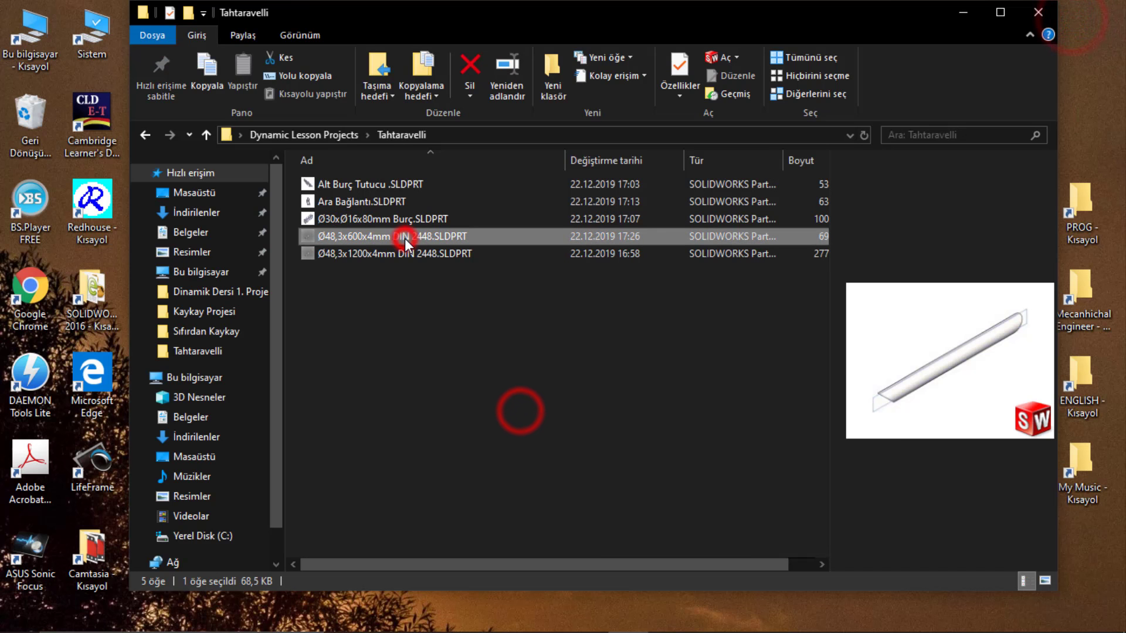
{"action": "left_click", "coordinate": [417, 373]}
{"action": "key", "text": "ctrl+v"}
{"action": "left_click", "coordinate": [441, 237]}
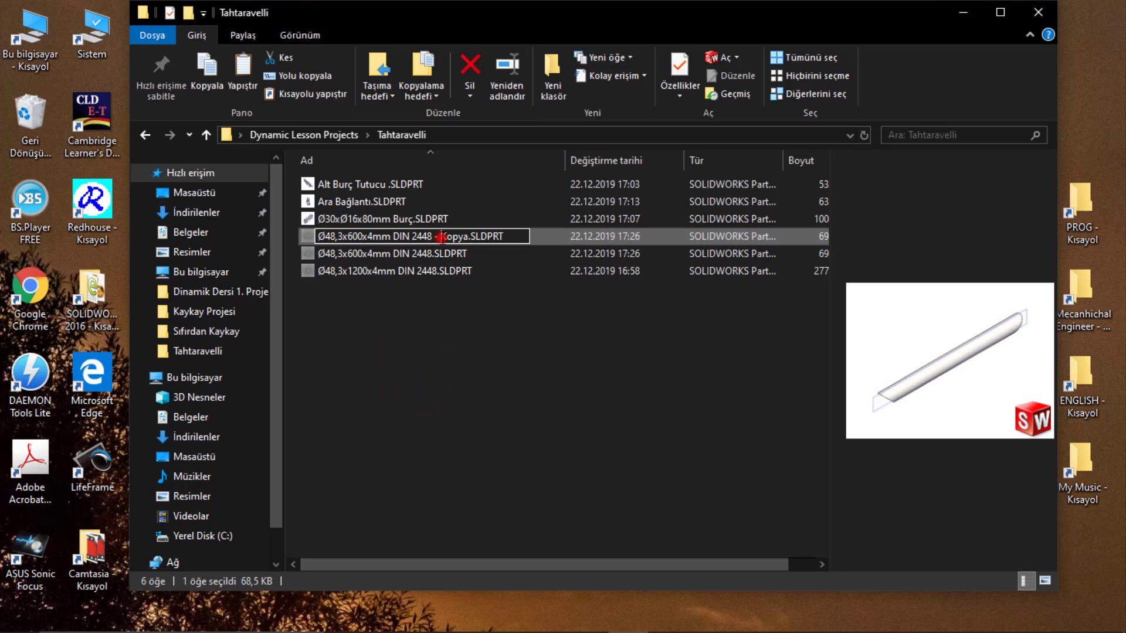
{"action": "type", "text": "K"}
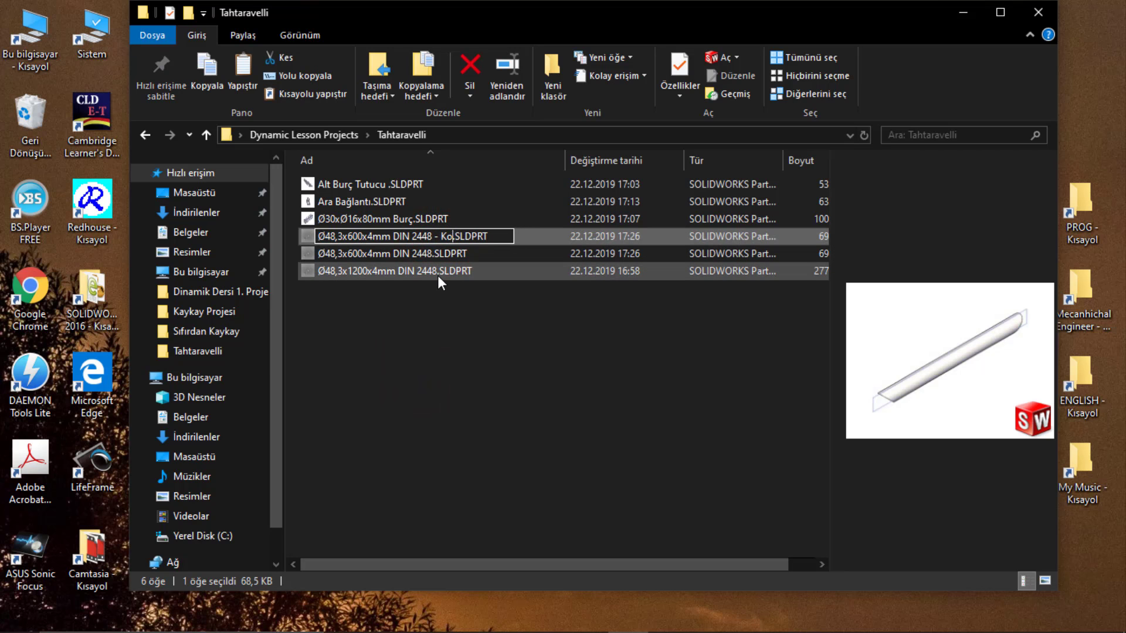
{"action": "type", "text": "olon"}
{"action": "key", "text": "Return"}
{"action": "left_click", "coordinate": [434, 342]}
{"action": "left_click", "coordinate": [456, 234]}
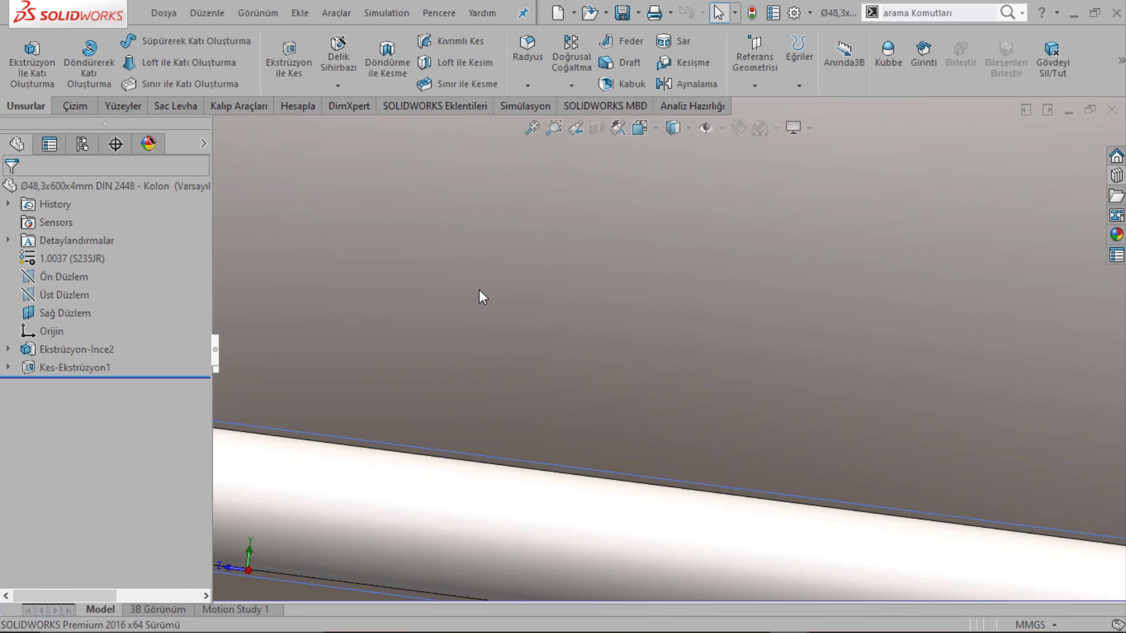
Step: Fit and orbit the pipe, then edit sketch Çizim3 under Kes-Ekstrüzyon1
{"action": "key", "text": "f"}
{"action": "mouse_move", "coordinate": [477, 294]}
{"action": "middle_mouse_down"}
{"action": "mouse_move", "coordinate": [597, 336]}
{"action": "mouse_move", "coordinate": [645, 322]}
{"action": "middle_mouse_up"}
{"action": "scroll", "coordinate": [645, 323], "scroll_direction": "up", "scroll_amount": 5}
{"action": "left_click", "coordinate": [9, 368]}
{"action": "left_click", "coordinate": [68, 386]}
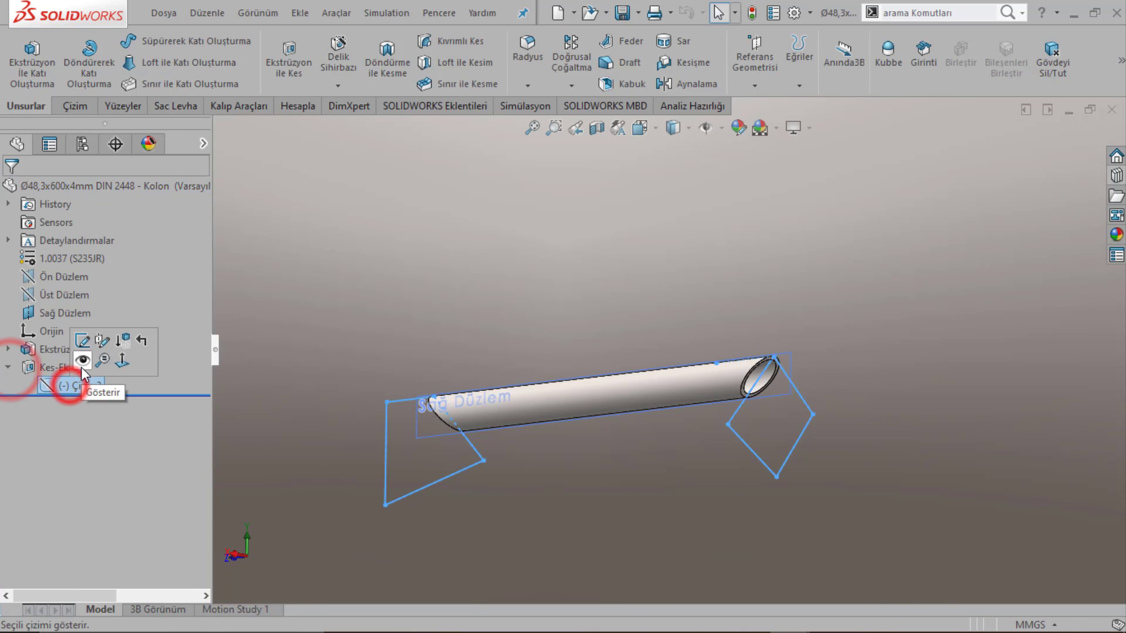
{"action": "left_click", "coordinate": [82, 340]}
Step: Make the right-hand cut profile lines construction geometry, exit the sketch and dismiss the rebuild error
{"action": "left_click", "coordinate": [753, 450]}
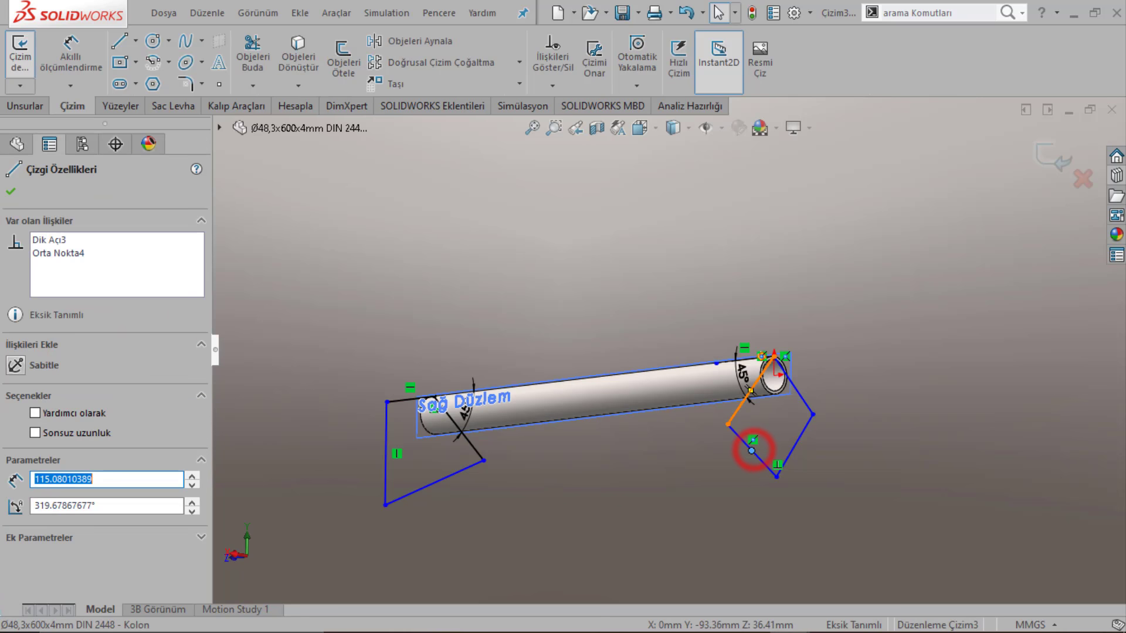
{"action": "left_click", "coordinate": [735, 413]}
{"action": "left_click", "coordinate": [796, 411], "text": "ctrl"}
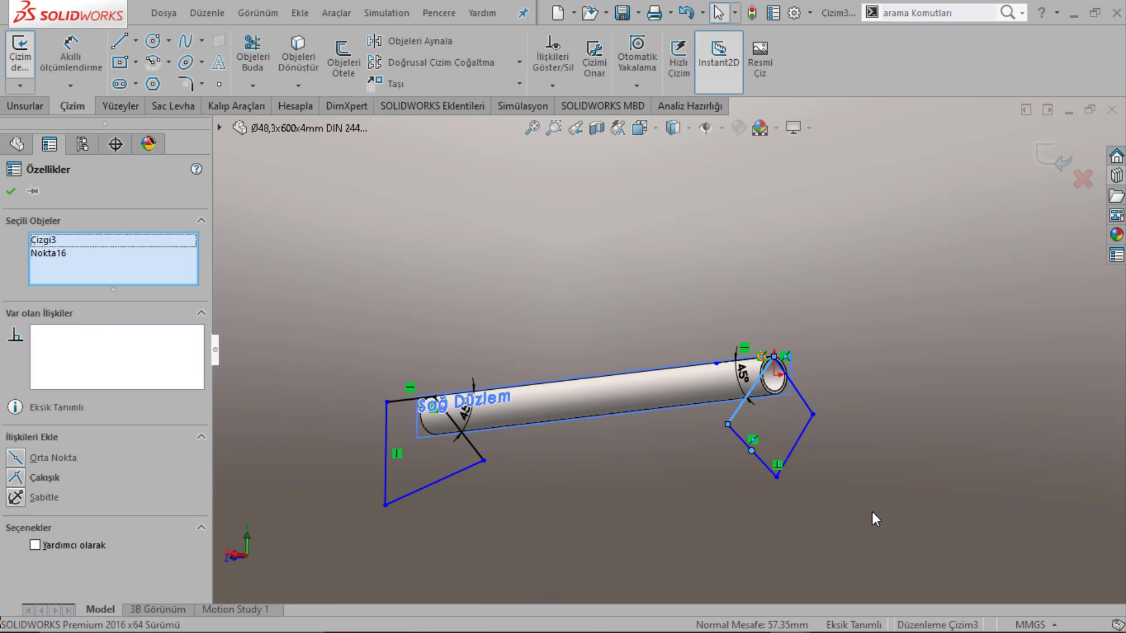
{"action": "left_click_drag", "start_coordinate": [871, 511], "coordinate": [767, 411]}
{"action": "left_click", "coordinate": [758, 300]}
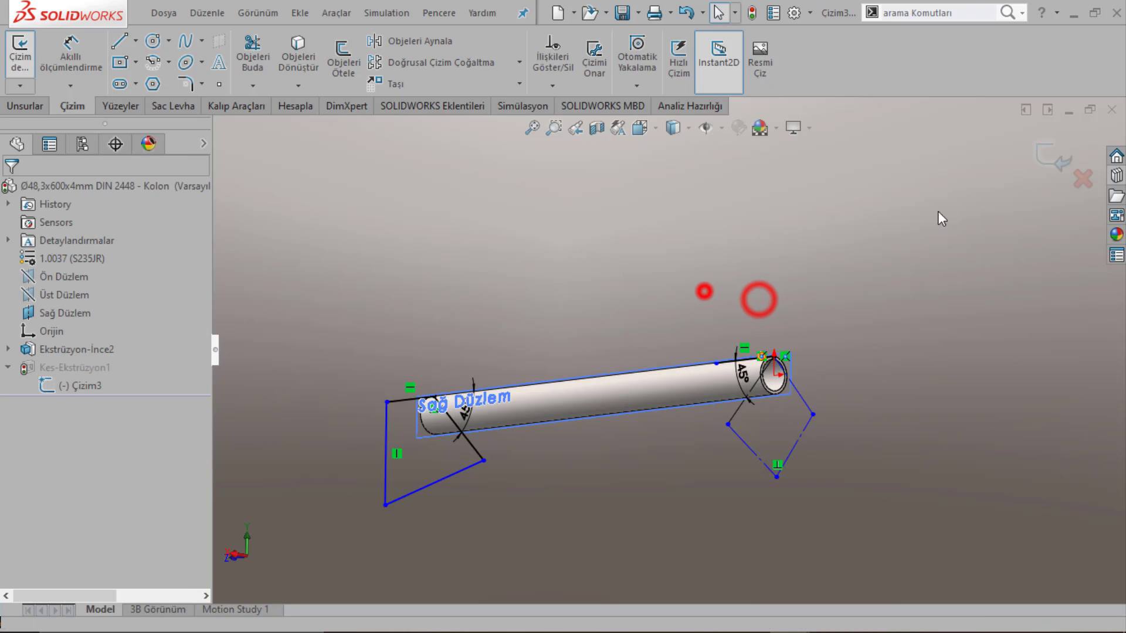
{"action": "left_click", "coordinate": [1054, 157]}
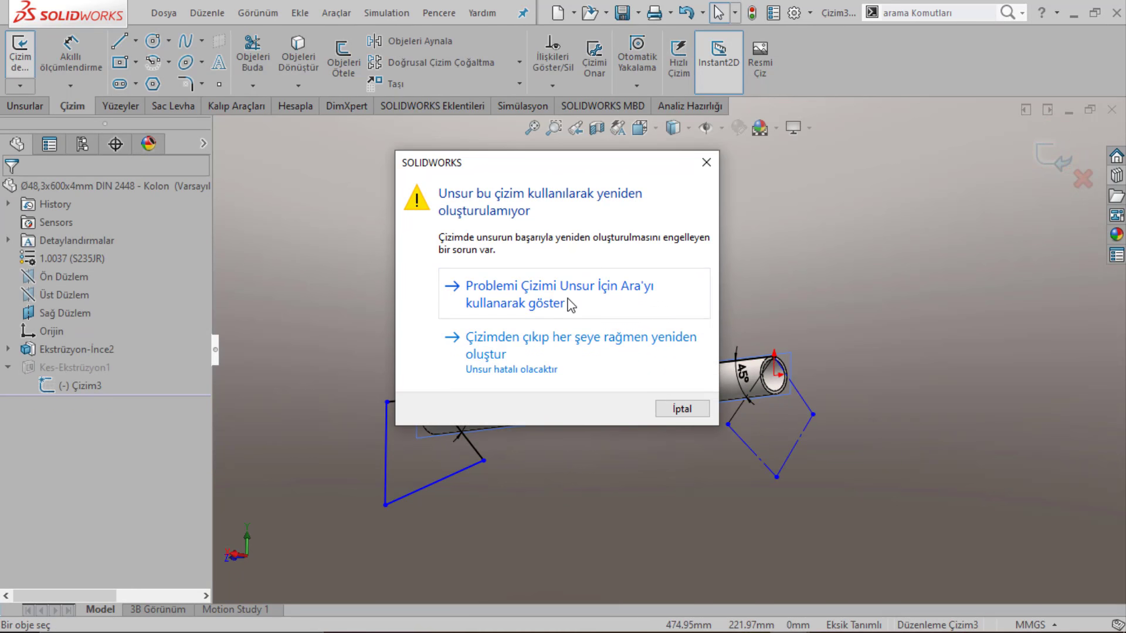
{"action": "left_click", "coordinate": [533, 345]}
{"action": "left_click", "coordinate": [762, 307]}
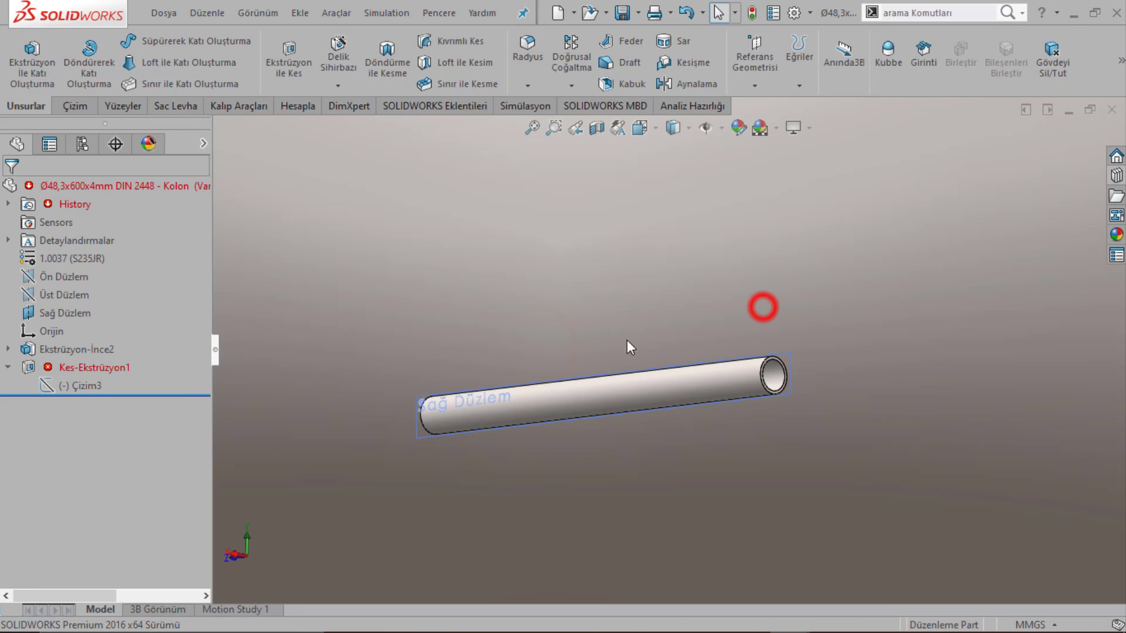
Step: Edit Kes-Ekstrüzyon1 so it cuts only the left-hand region Çizim3-Bölge<1>
{"action": "left_click", "coordinate": [9, 368]}
{"action": "right_click", "coordinate": [81, 370]}
{"action": "left_click", "coordinate": [97, 225]}
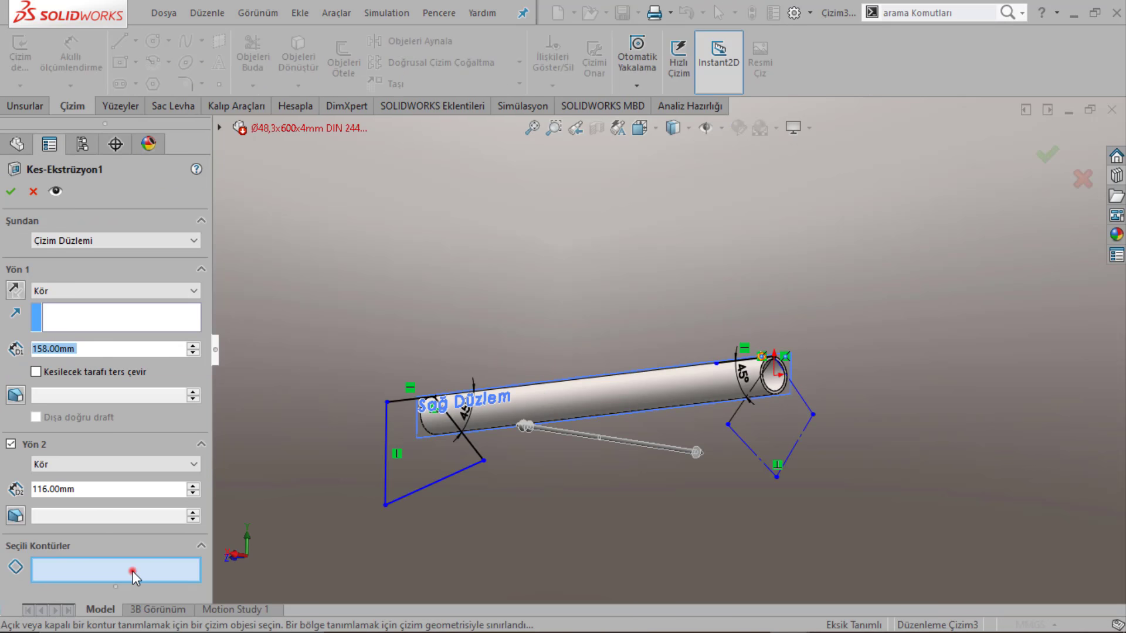
{"action": "left_click", "coordinate": [132, 568]}
{"action": "left_click", "coordinate": [432, 453]}
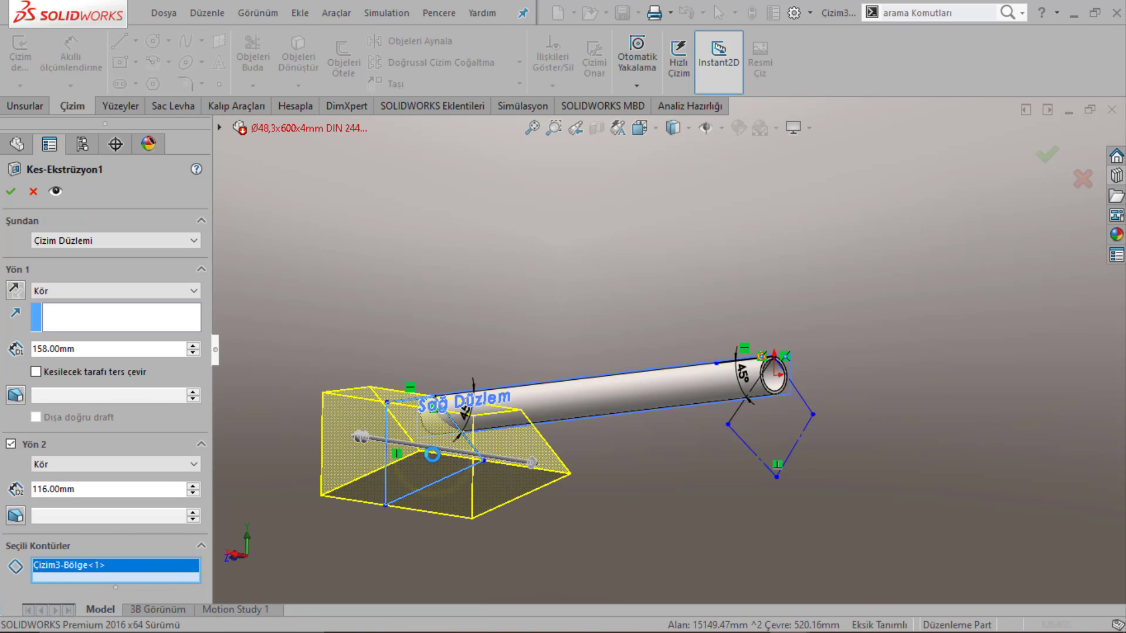
{"action": "right_click", "coordinate": [550, 461]}
Step: Orbit and zoom to inspect the Kolon pipe's 45° cut end
{"action": "mouse_move", "coordinate": [563, 460]}
{"action": "middle_mouse_down"}
{"action": "mouse_move", "coordinate": [666, 385]}
{"action": "mouse_move", "coordinate": [719, 397]}
{"action": "mouse_move", "coordinate": [422, 370]}
{"action": "mouse_move", "coordinate": [417, 395]}
{"action": "mouse_move", "coordinate": [481, 274]}
{"action": "mouse_move", "coordinate": [536, 334]}
{"action": "mouse_move", "coordinate": [470, 379]}
{"action": "middle_mouse_up"}
{"action": "scroll", "coordinate": [671, 391], "scroll_direction": "up", "scroll_amount": 2}
{"action": "scroll", "coordinate": [530, 301], "scroll_direction": "down", "scroll_amount": 2}
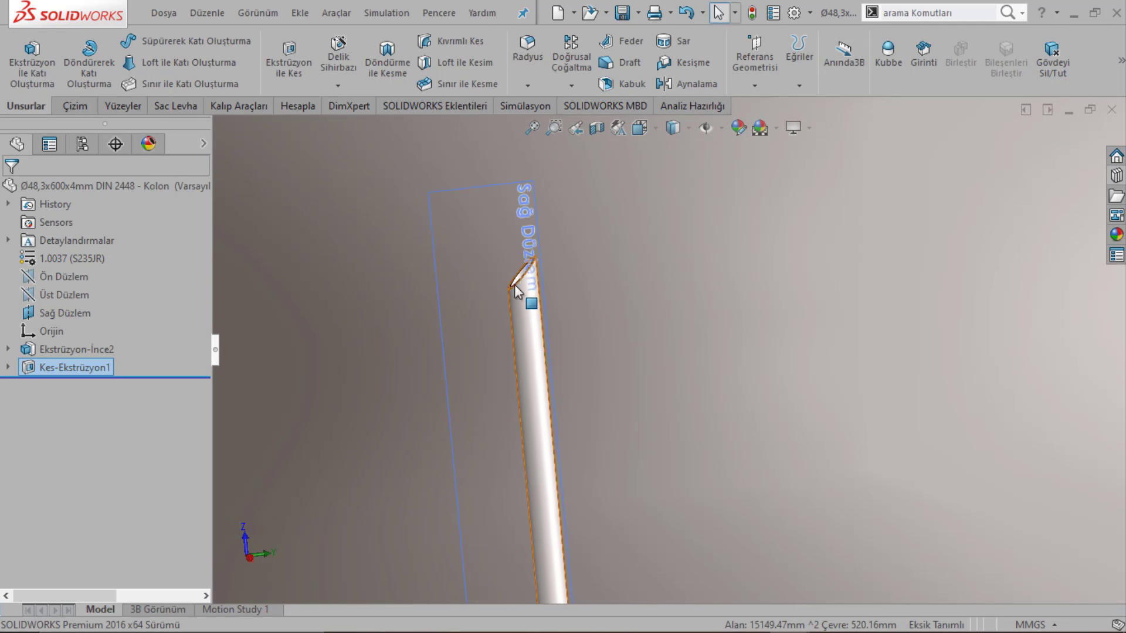
{"action": "scroll", "coordinate": [546, 289], "scroll_direction": "down", "scroll_amount": 2}
{"action": "scroll", "coordinate": [575, 302], "scroll_direction": "up", "scroll_amount": 2}
{"action": "scroll", "coordinate": [635, 399], "scroll_direction": "up", "scroll_amount": 2}
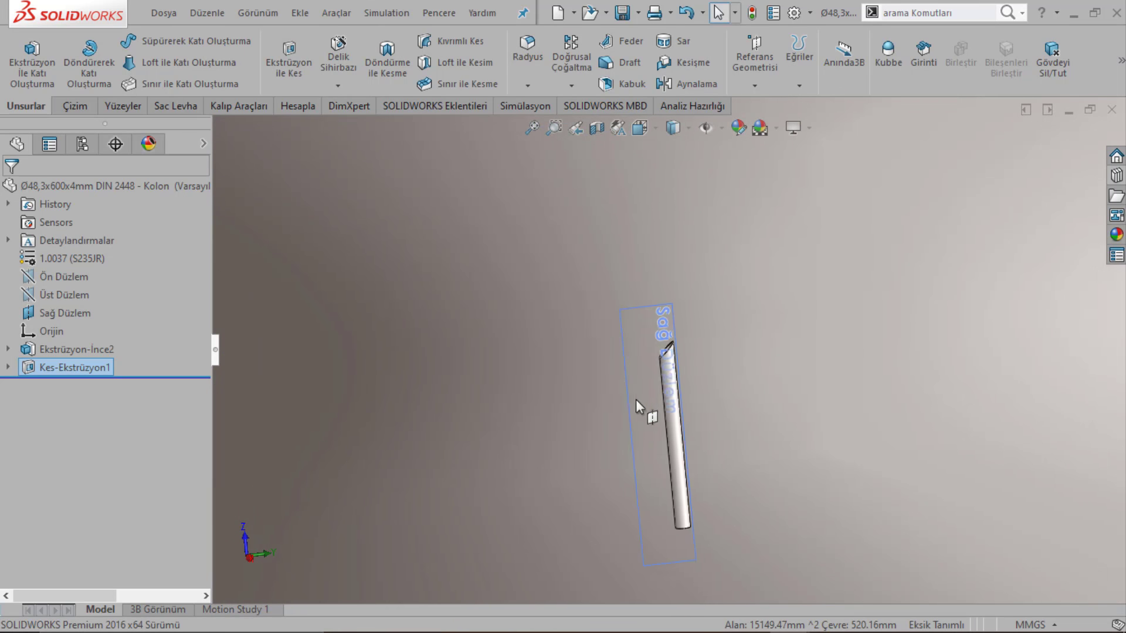
{"action": "scroll", "coordinate": [630, 355], "scroll_direction": "down", "scroll_amount": 3}
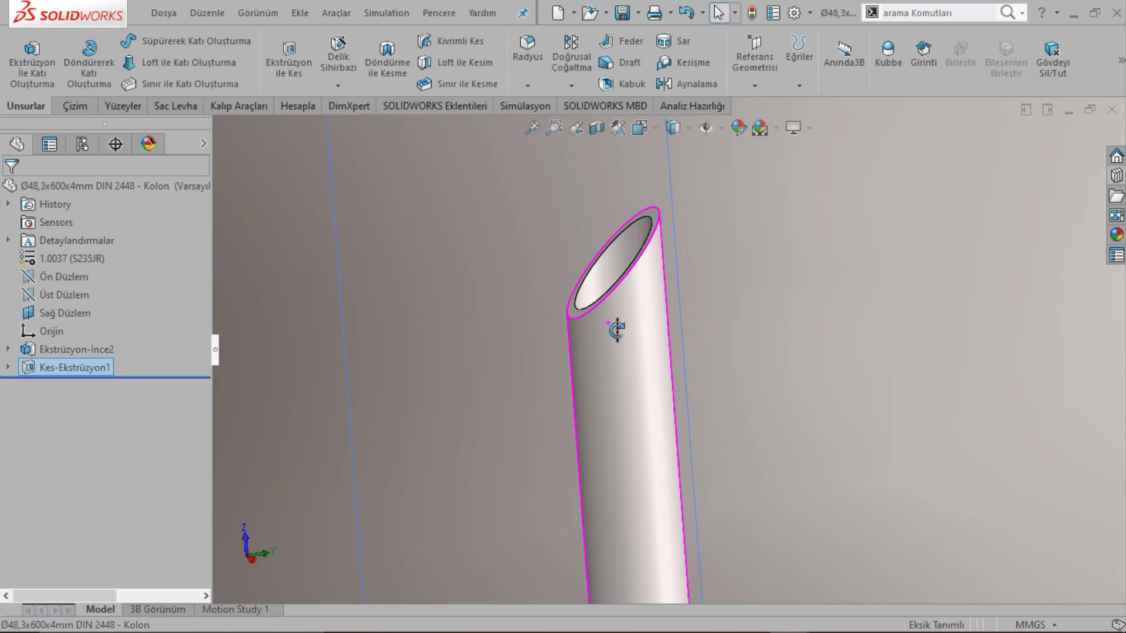
{"action": "scroll", "coordinate": [615, 331], "scroll_direction": "up", "scroll_amount": 3}
{"action": "scroll", "coordinate": [616, 329], "scroll_direction": "up", "scroll_amount": 2}
{"action": "scroll", "coordinate": [616, 329], "scroll_direction": "up", "scroll_amount": 3}
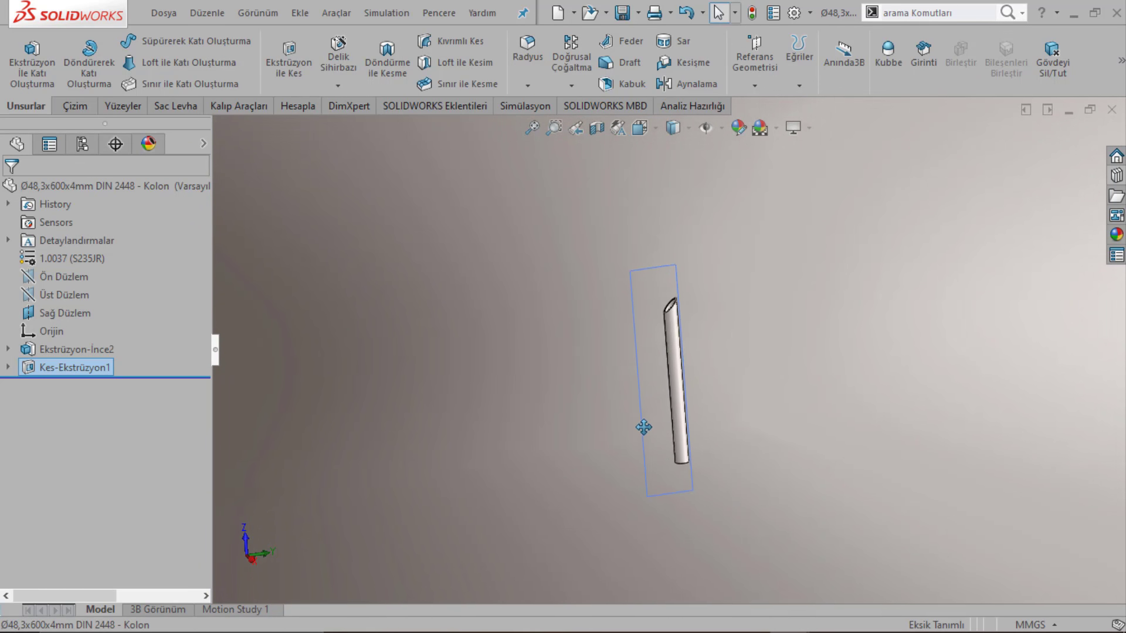
{"action": "scroll", "coordinate": [648, 426], "scroll_direction": "down", "scroll_amount": 2}
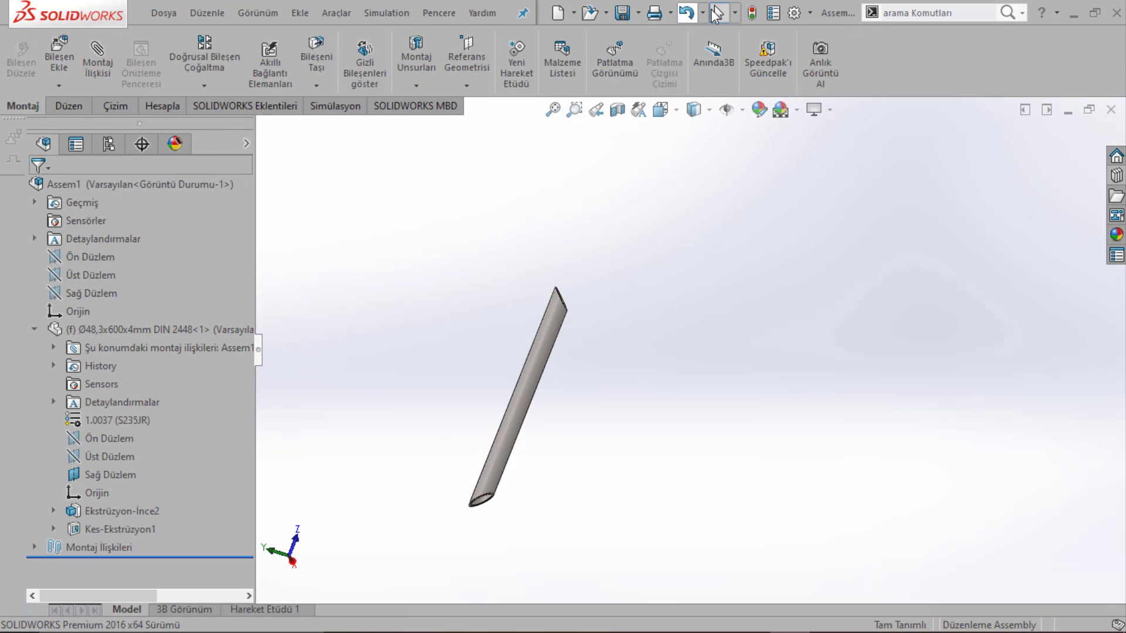
Step: Close the Kolon part, drag it into Assem1 as a second component, and maximize the window
{"action": "left_click", "coordinate": [839, 14]}
{"action": "left_click_drag", "start_coordinate": [405, 236], "coordinate": [991, 449]}
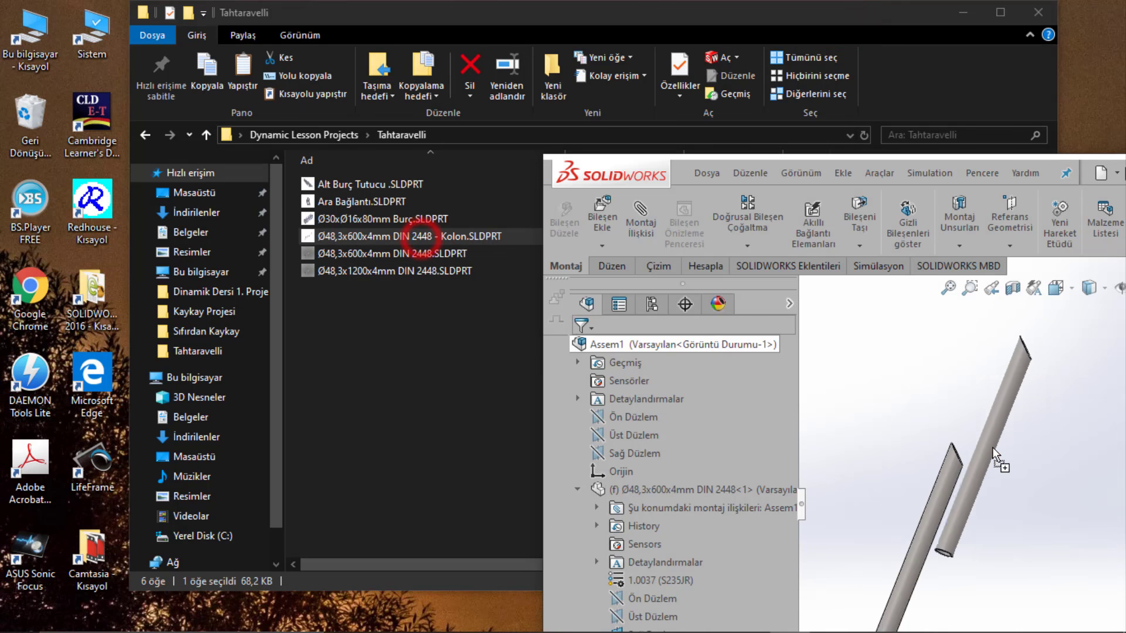
{"action": "double_click", "coordinate": [634, 179]}
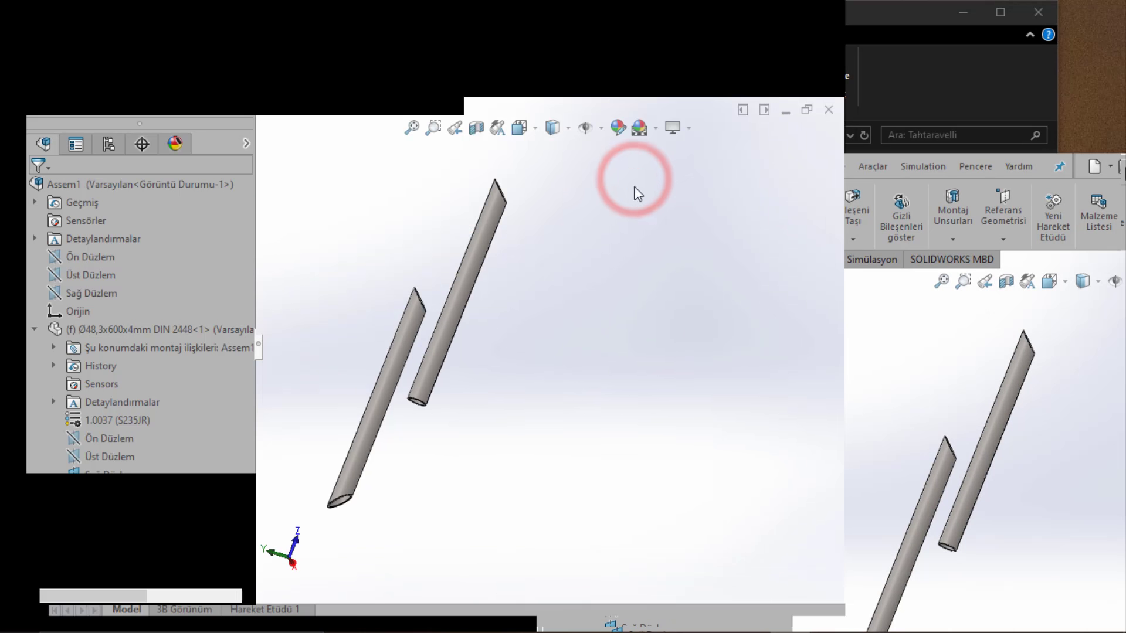
{"action": "scroll", "coordinate": [603, 305], "scroll_direction": "down", "scroll_amount": 3}
{"action": "scroll", "coordinate": [600, 272], "scroll_direction": "down", "scroll_amount": 3}
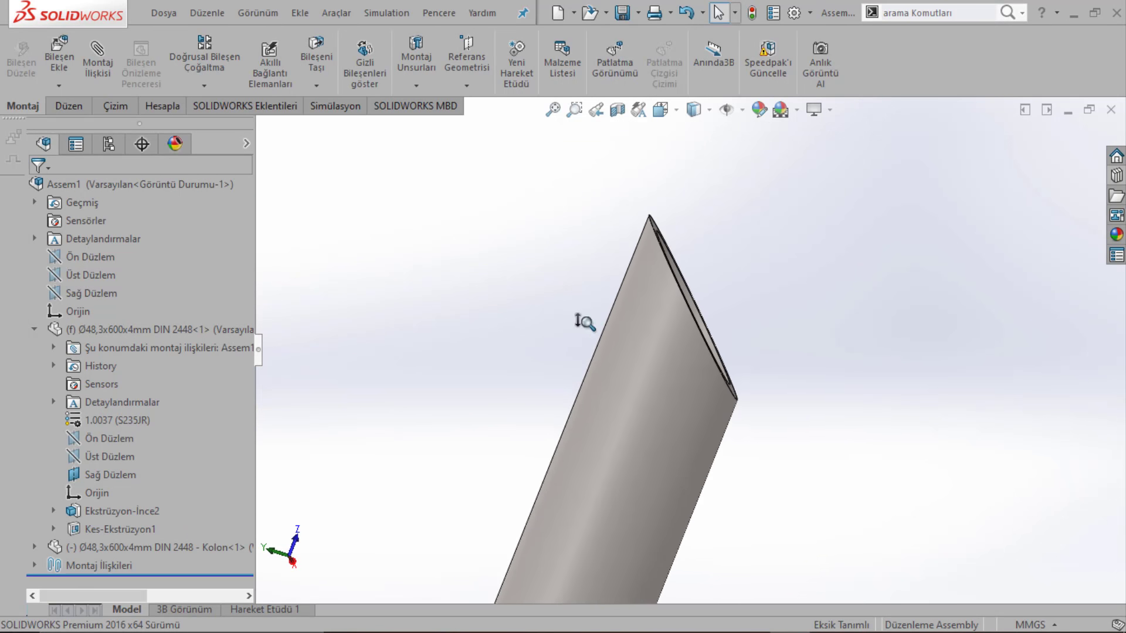
Step: Orbit around both pipes and inspect the first pipe's Çakışık1 right-plane mate
{"action": "scroll", "coordinate": [583, 322], "scroll_direction": "up", "scroll_amount": 5}
{"action": "middle_click_drag", "start_coordinate": [608, 354], "coordinate": [704, 267]}
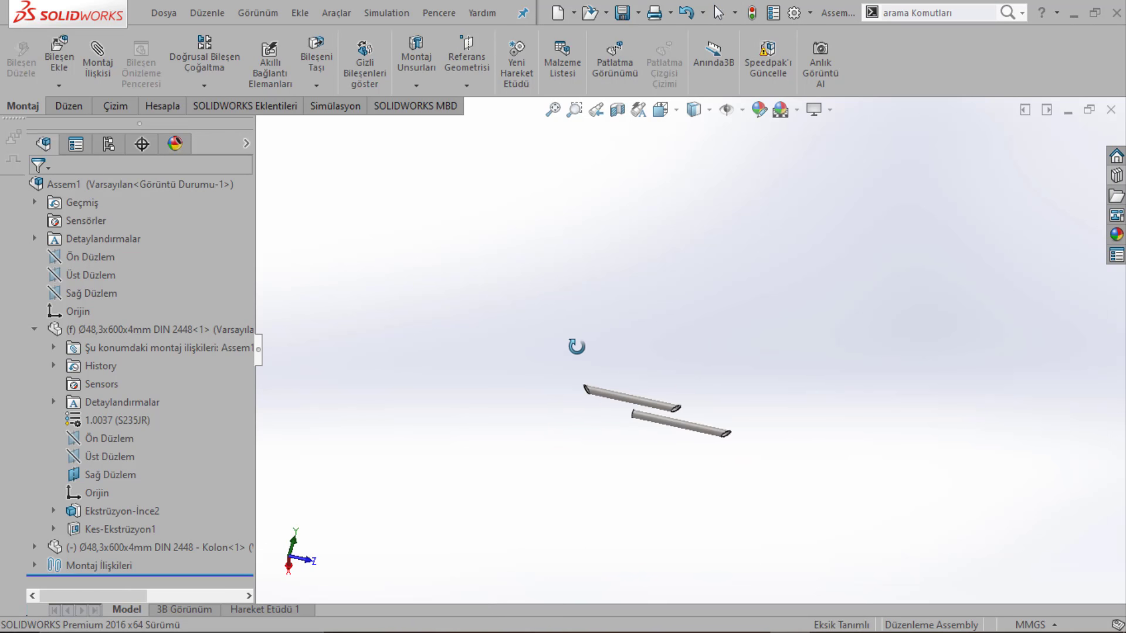
{"action": "scroll", "coordinate": [616, 375], "scroll_direction": "down", "scroll_amount": 3}
{"action": "middle_click_drag", "start_coordinate": [658, 407], "coordinate": [646, 320]}
{"action": "scroll", "coordinate": [651, 352], "scroll_direction": "up", "scroll_amount": 2}
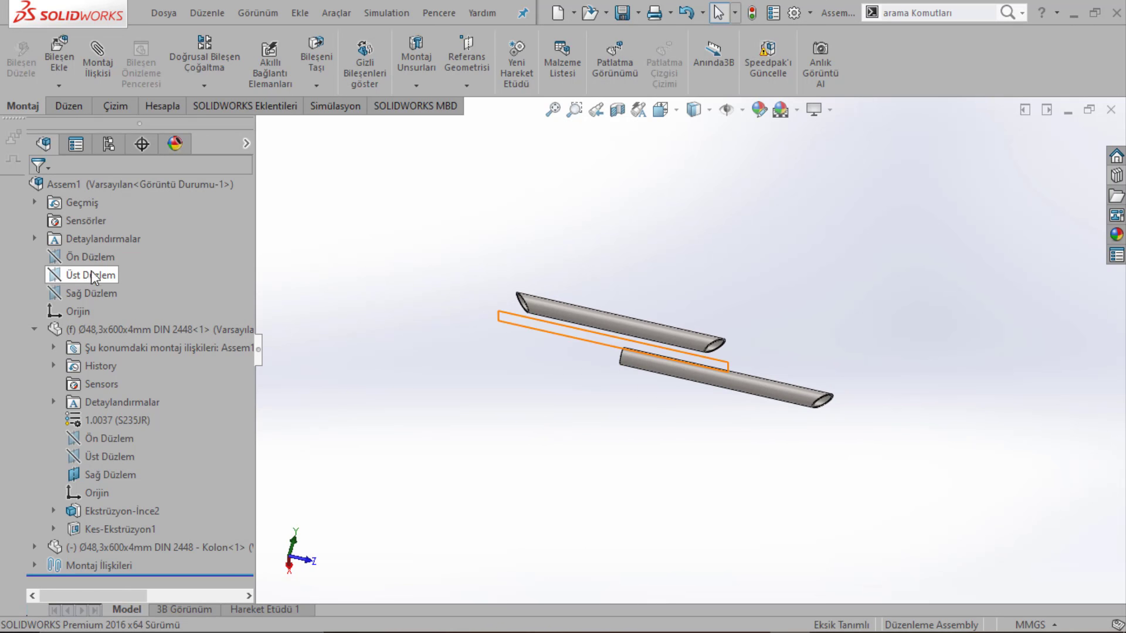
{"action": "left_click", "coordinate": [86, 296]}
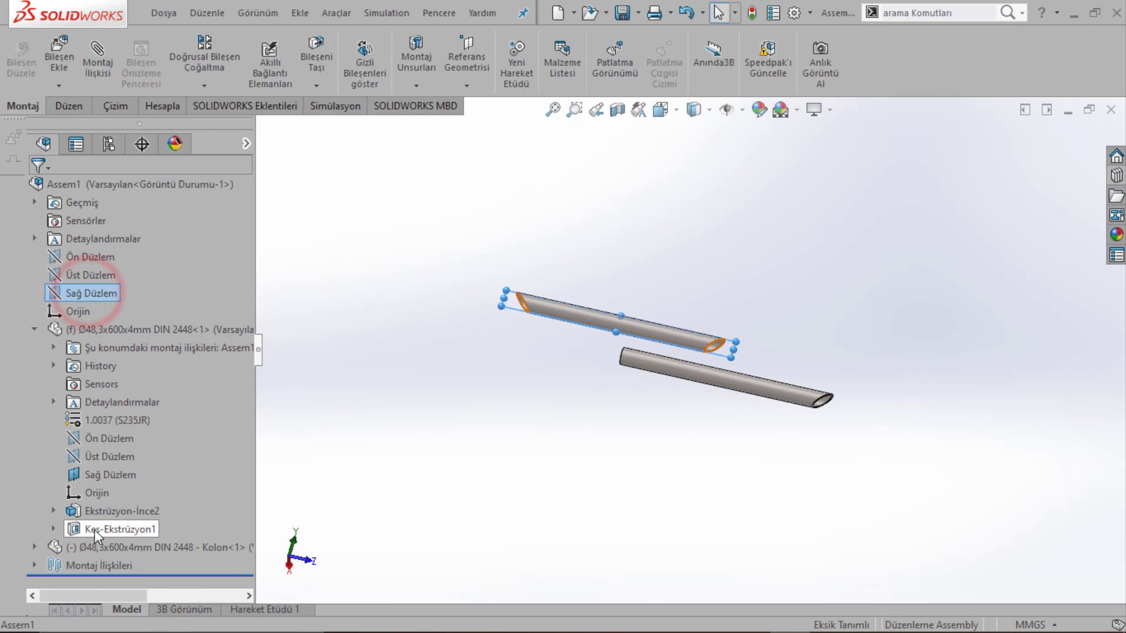
{"action": "left_click", "coordinate": [34, 330]}
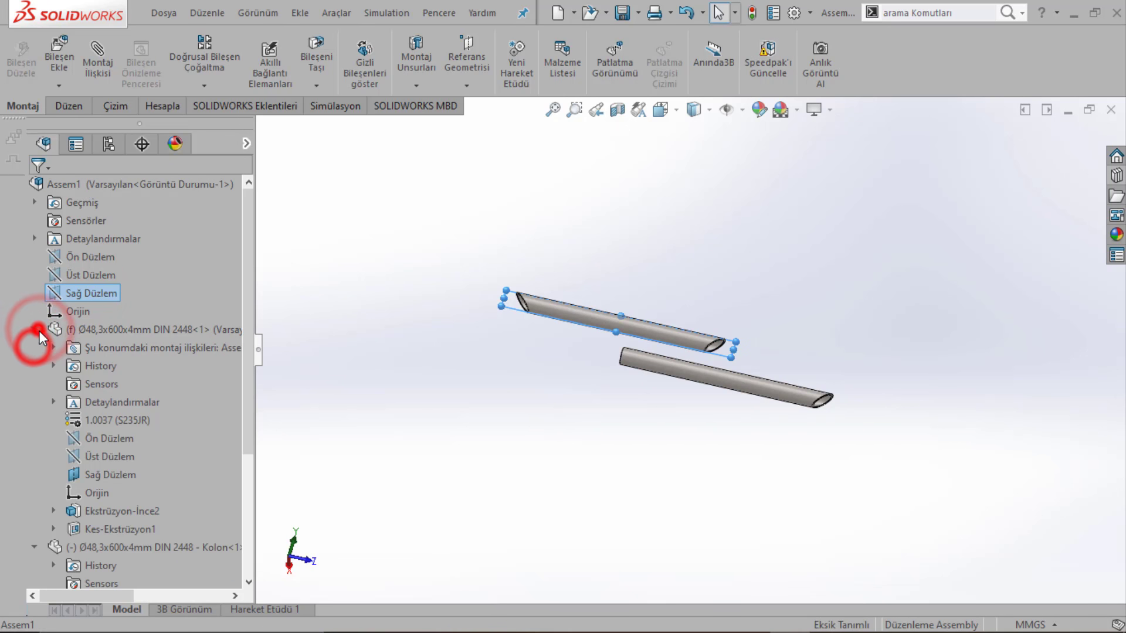
{"action": "left_click", "coordinate": [53, 348]}
{"action": "left_click", "coordinate": [122, 364]}
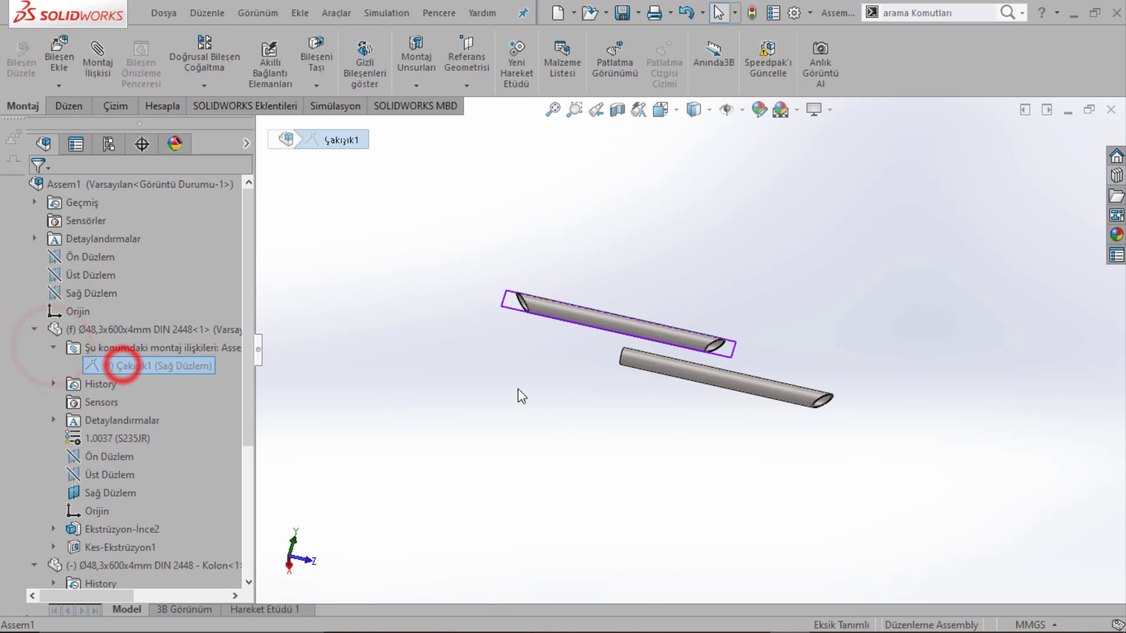
{"action": "right_click", "coordinate": [128, 368]}
Step: Set the first pipe component to Float so it is no longer fixed
{"action": "left_click", "coordinate": [86, 332]}
{"action": "right_click", "coordinate": [88, 331]}
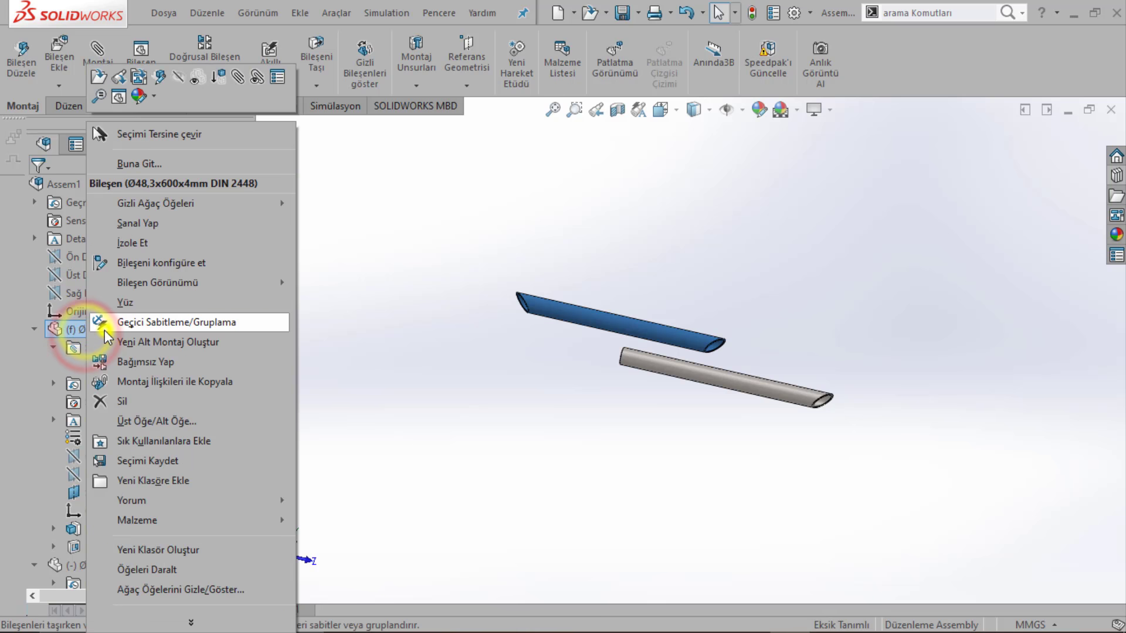
{"action": "left_click", "coordinate": [133, 306]}
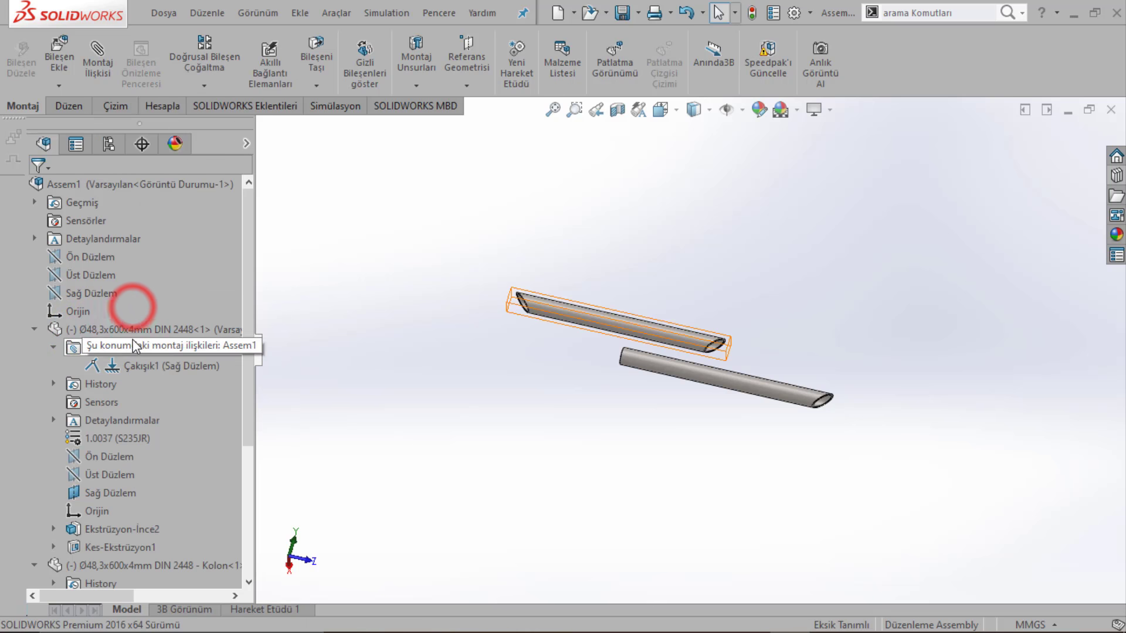
{"action": "left_click", "coordinate": [638, 331]}
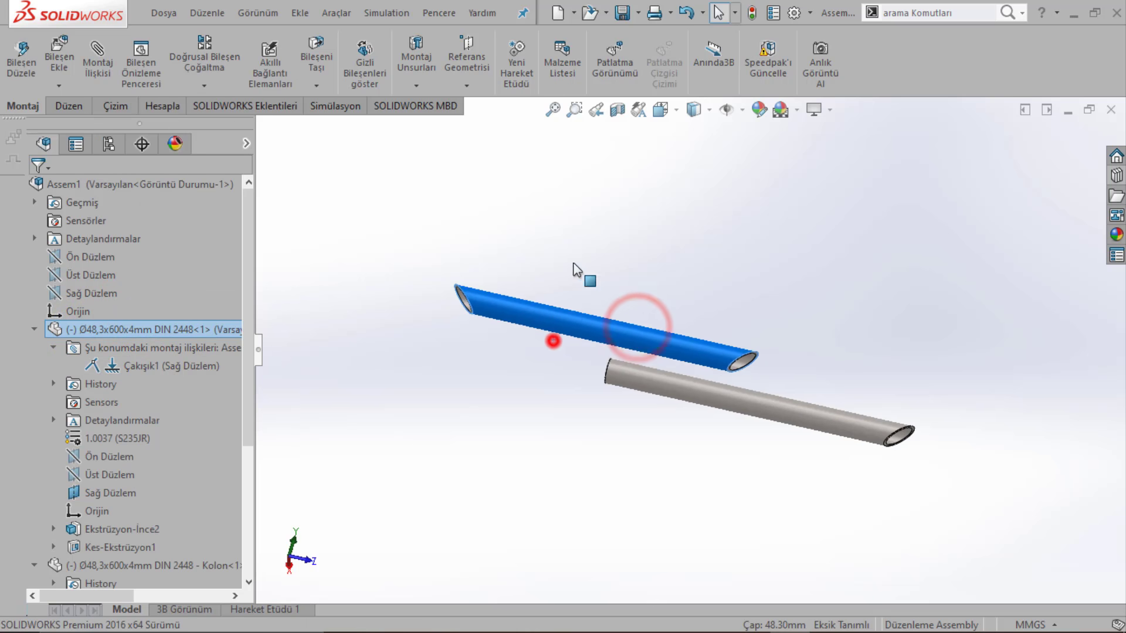
Step: Orbit the view and display the assembly's Ön, Üst and Sağ Düzlem planes
{"action": "middle_click_drag", "start_coordinate": [638, 315], "coordinate": [540, 301]}
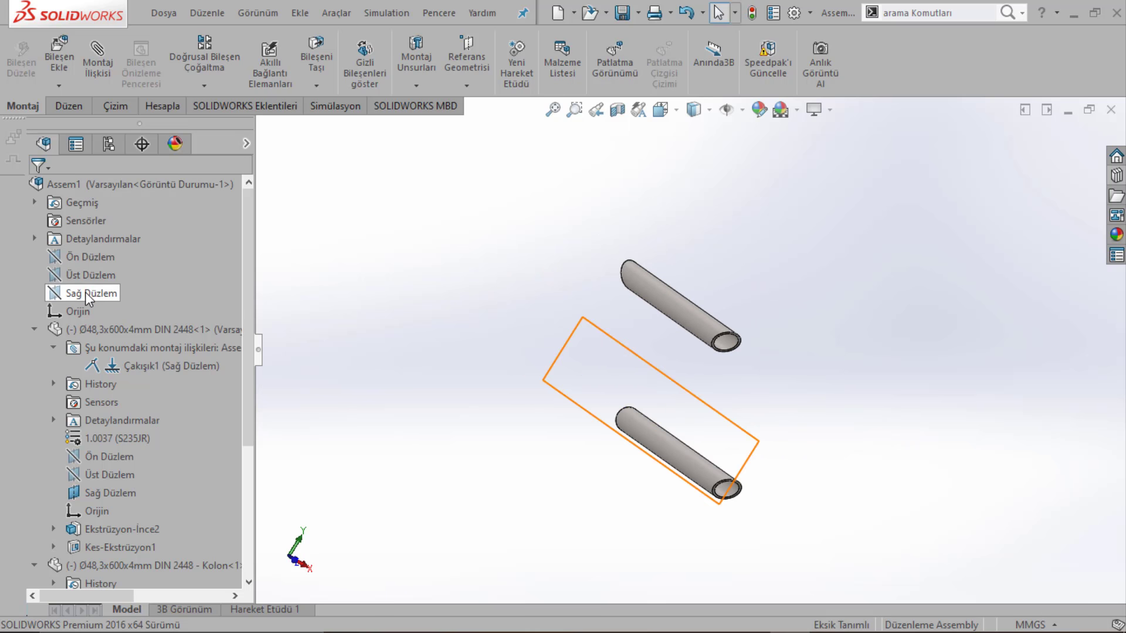
{"action": "left_click", "coordinate": [91, 258]}
{"action": "scroll", "coordinate": [667, 314], "scroll_direction": "down", "scroll_amount": 3}
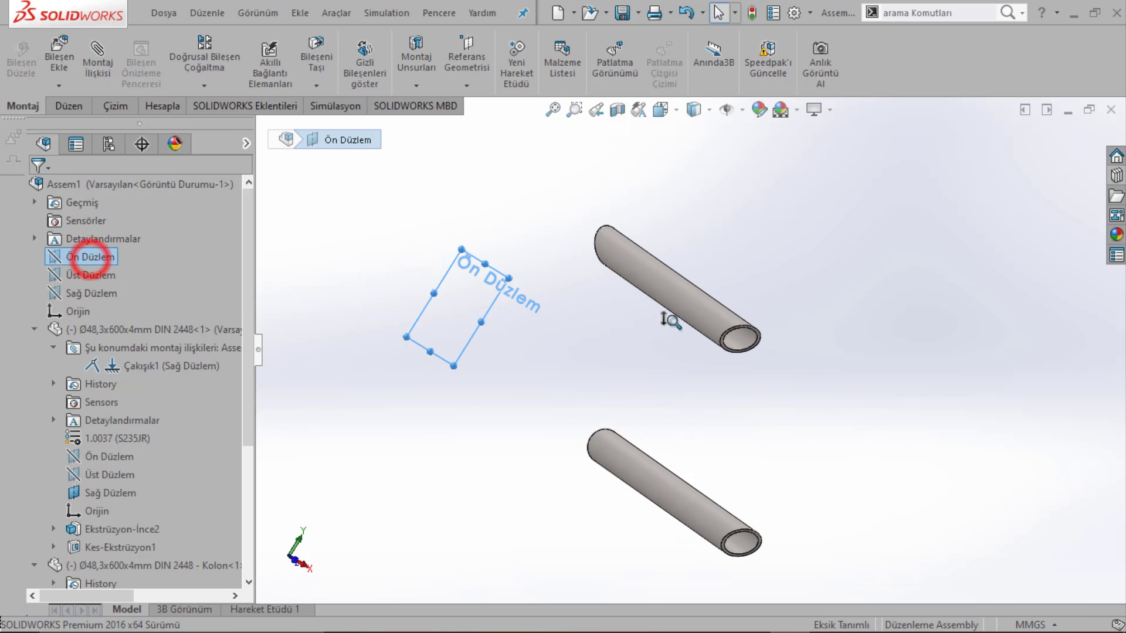
{"action": "scroll", "coordinate": [699, 355], "scroll_direction": "down", "scroll_amount": 2}
{"action": "scroll", "coordinate": [675, 330], "scroll_direction": "up", "scroll_amount": 5}
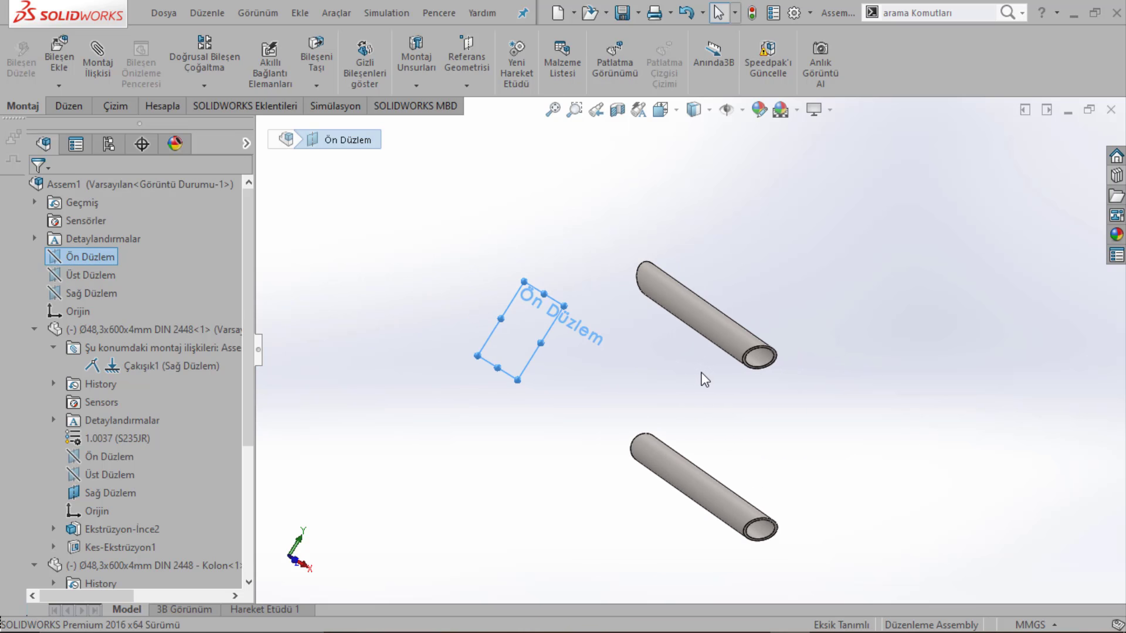
{"action": "middle_click_drag", "start_coordinate": [703, 380], "coordinate": [665, 330]}
{"action": "left_click", "coordinate": [84, 271]}
{"action": "left_click", "coordinate": [88, 290]}
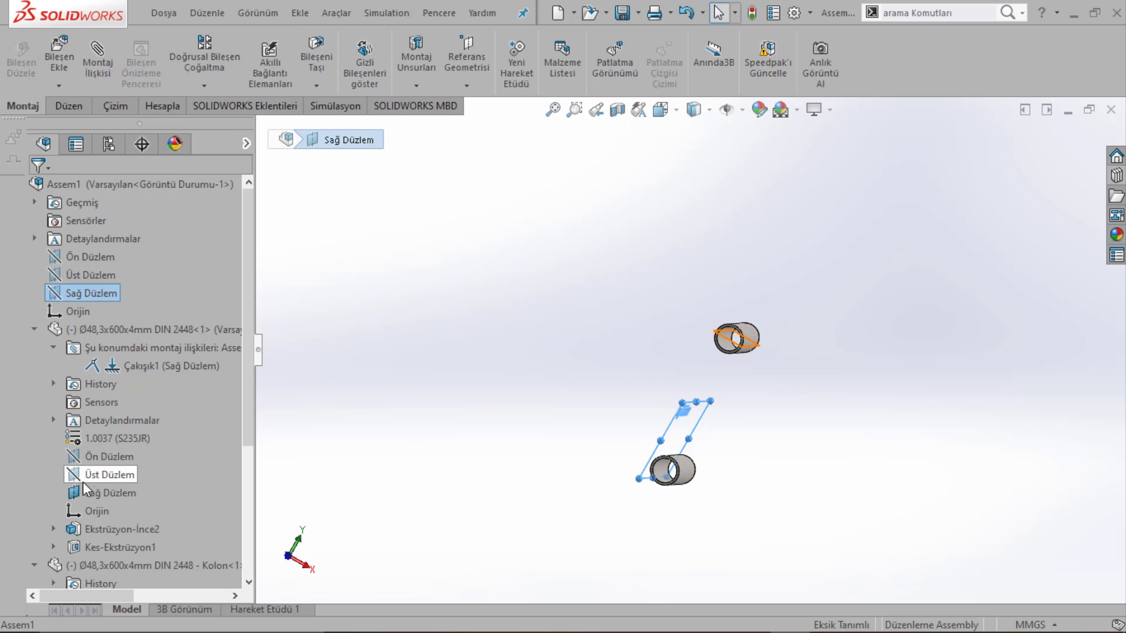
Step: Mate the assembly's Üst Düzlem coincident with the first pipe's Üst Düzlem (Çakışık3)
{"action": "left_click", "coordinate": [90, 274]}
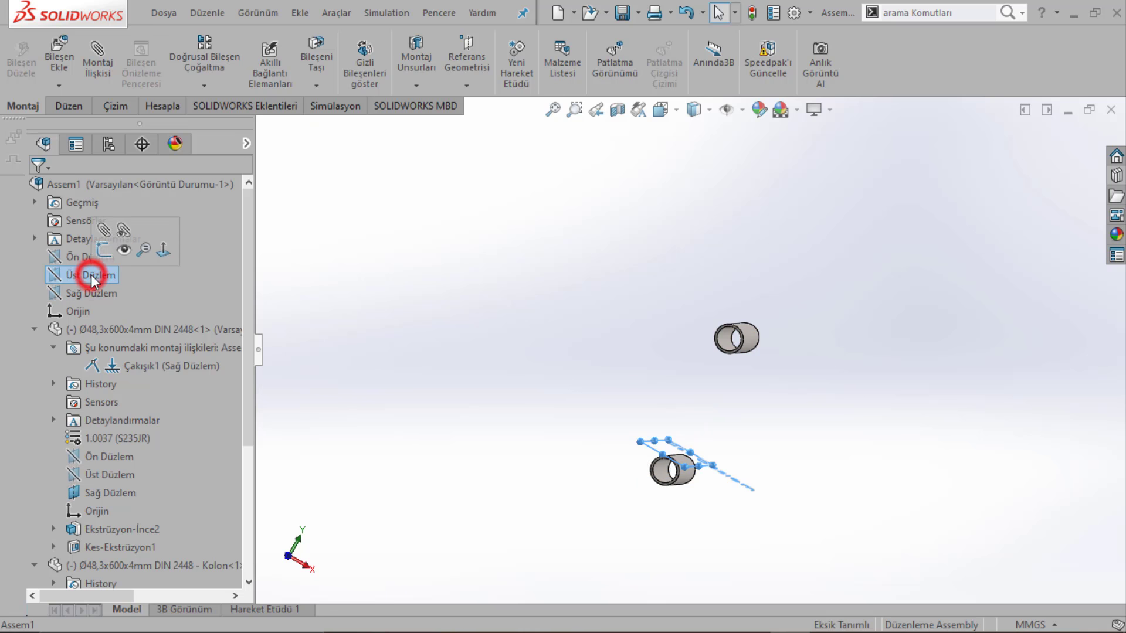
{"action": "left_click", "coordinate": [110, 473], "text": "ctrl"}
{"action": "right_click", "coordinate": [111, 473]}
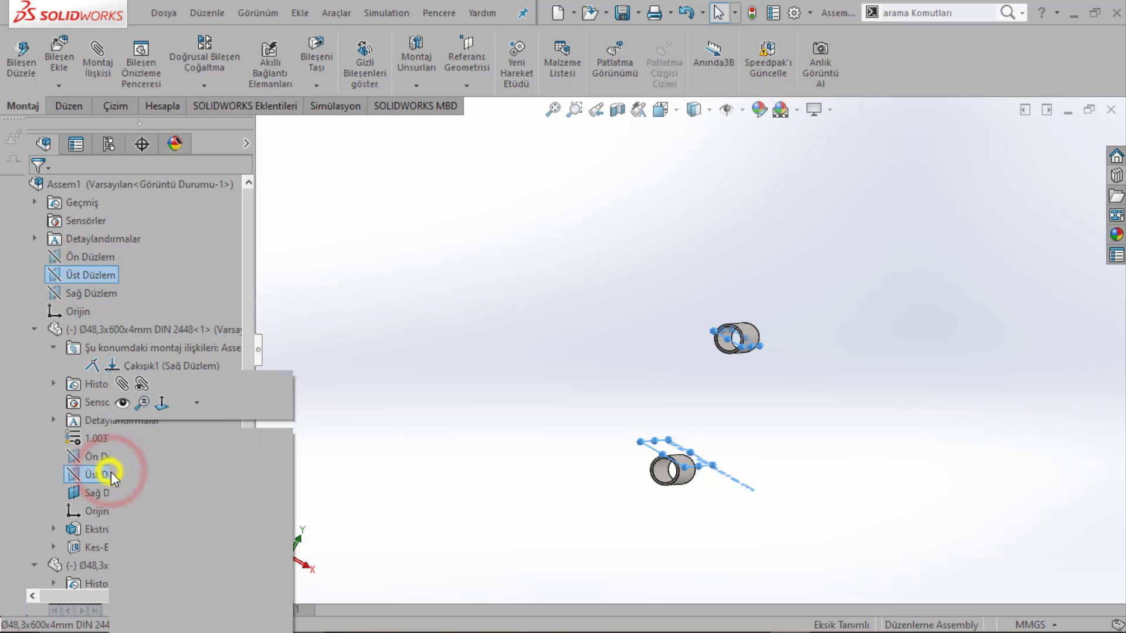
{"action": "left_click", "coordinate": [121, 385]}
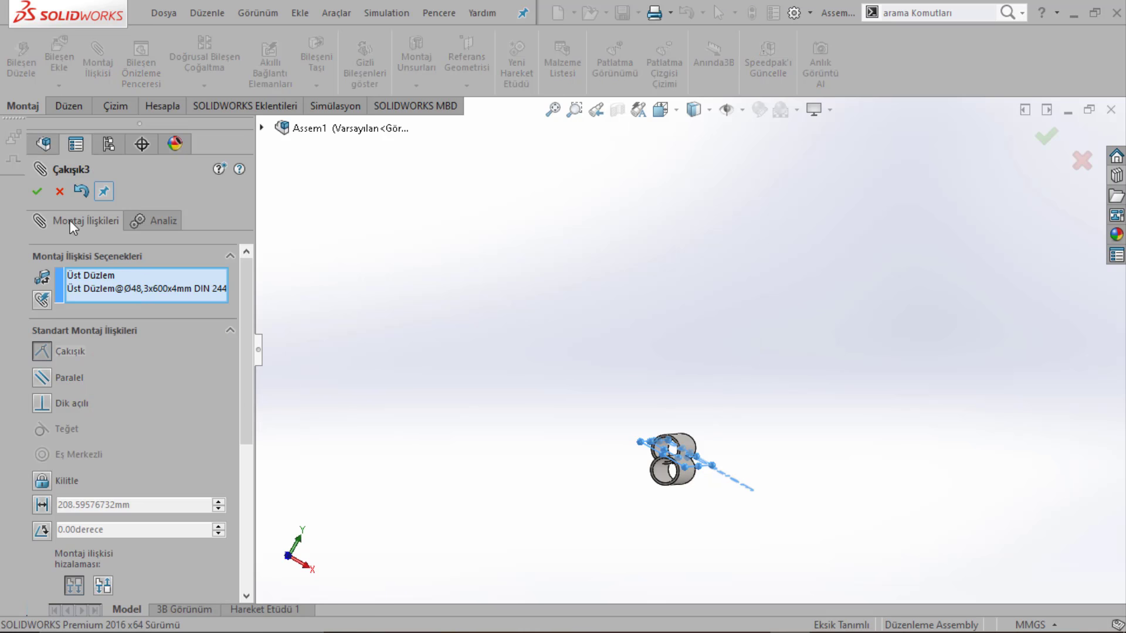
{"action": "left_click", "coordinate": [37, 191]}
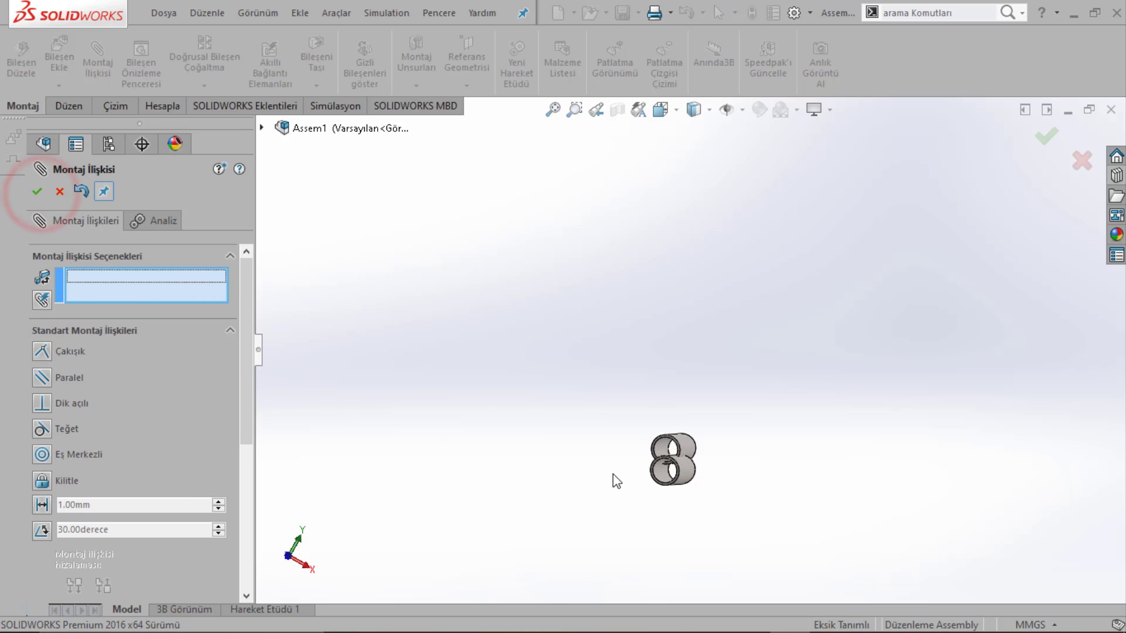
{"action": "middle_click_drag", "start_coordinate": [614, 474], "coordinate": [697, 496]}
{"action": "mouse_move", "coordinate": [816, 475]}
{"action": "left_mouse_down"}
{"action": "mouse_move", "coordinate": [805, 566]}
{"action": "mouse_move", "coordinate": [724, 541]}
{"action": "mouse_move", "coordinate": [724, 342]}
{"action": "mouse_move", "coordinate": [448, 223]}
{"action": "left_mouse_up"}
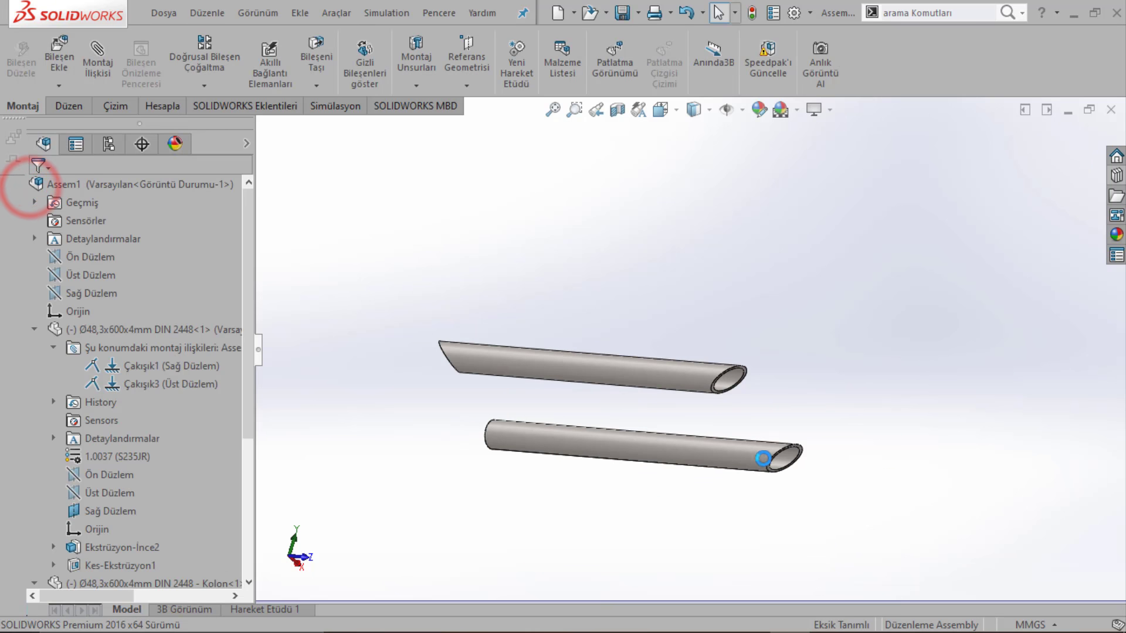
Step: Make the cut-end rims of the two pipes coincident
{"action": "scroll", "coordinate": [776, 441], "scroll_direction": "down", "scroll_amount": 2}
{"action": "scroll", "coordinate": [775, 441], "scroll_direction": "down", "scroll_amount": 2}
{"action": "scroll", "coordinate": [745, 374], "scroll_direction": "down", "scroll_amount": 1}
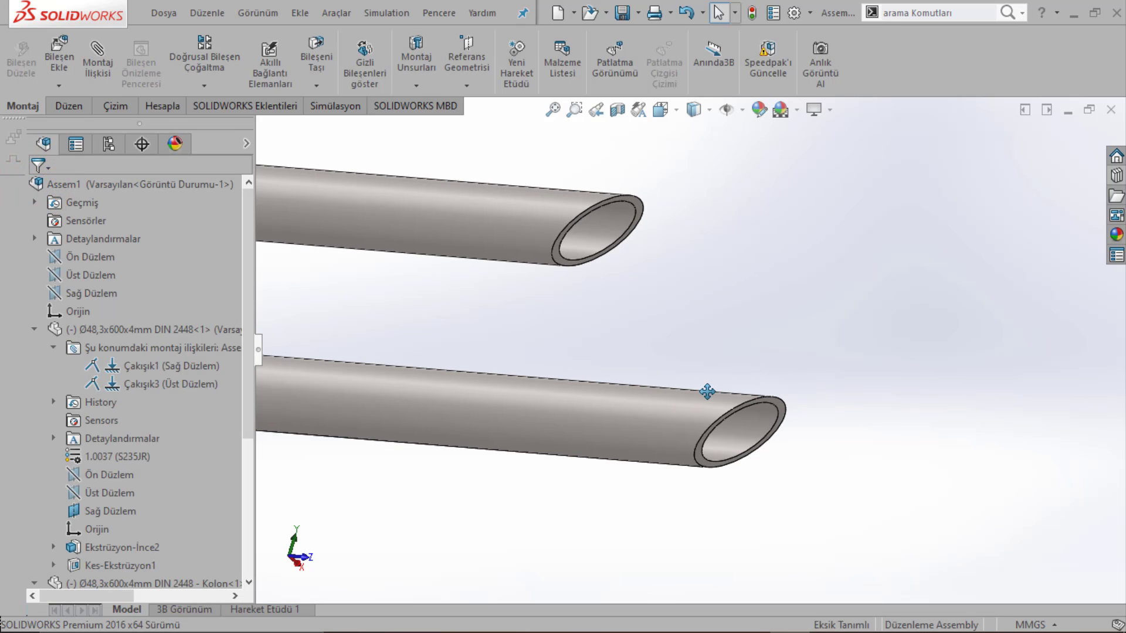
{"action": "left_click", "coordinate": [766, 402]}
{"action": "scroll", "coordinate": [653, 393], "scroll_direction": "up", "scroll_amount": 2}
{"action": "scroll", "coordinate": [597, 296], "scroll_direction": "down", "scroll_amount": 1}
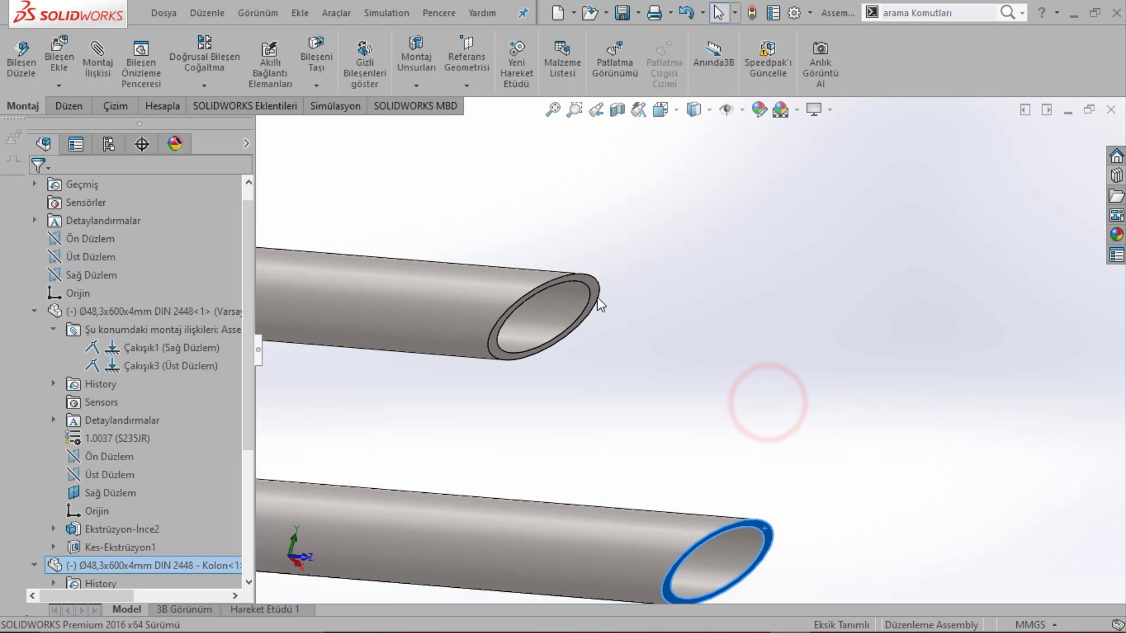
{"action": "left_click", "coordinate": [594, 289], "text": "ctrl"}
{"action": "left_click", "coordinate": [639, 274]}
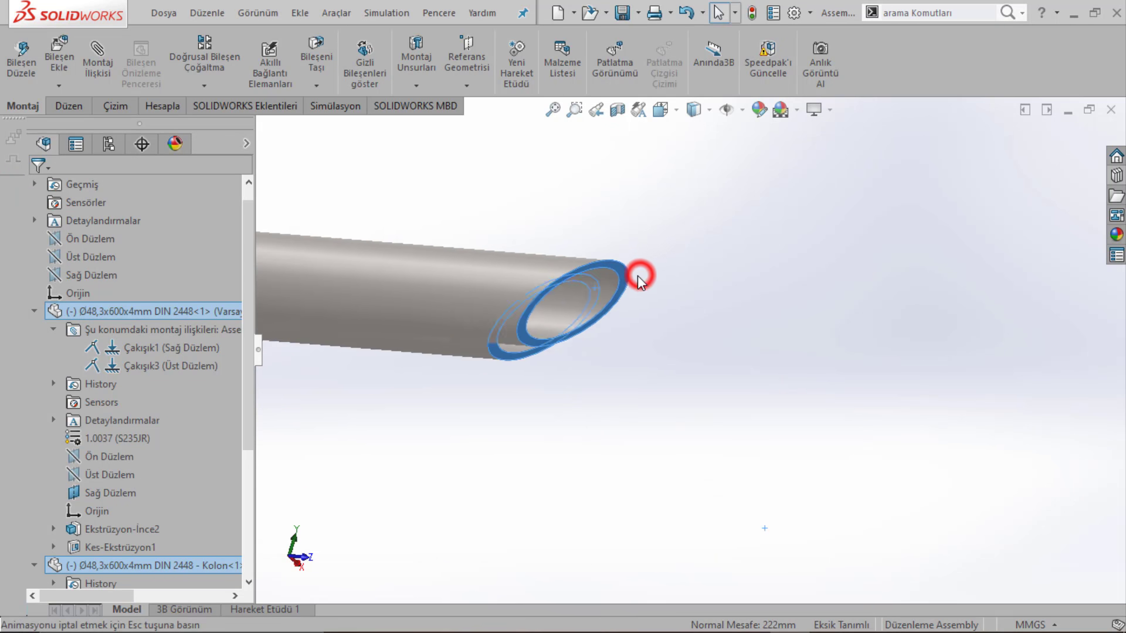
Step: Check the new Çakışık4 mate and drag the Kolon pipe below the first pipe
{"action": "scroll", "coordinate": [200, 329], "scroll_direction": "down", "scroll_amount": 4}
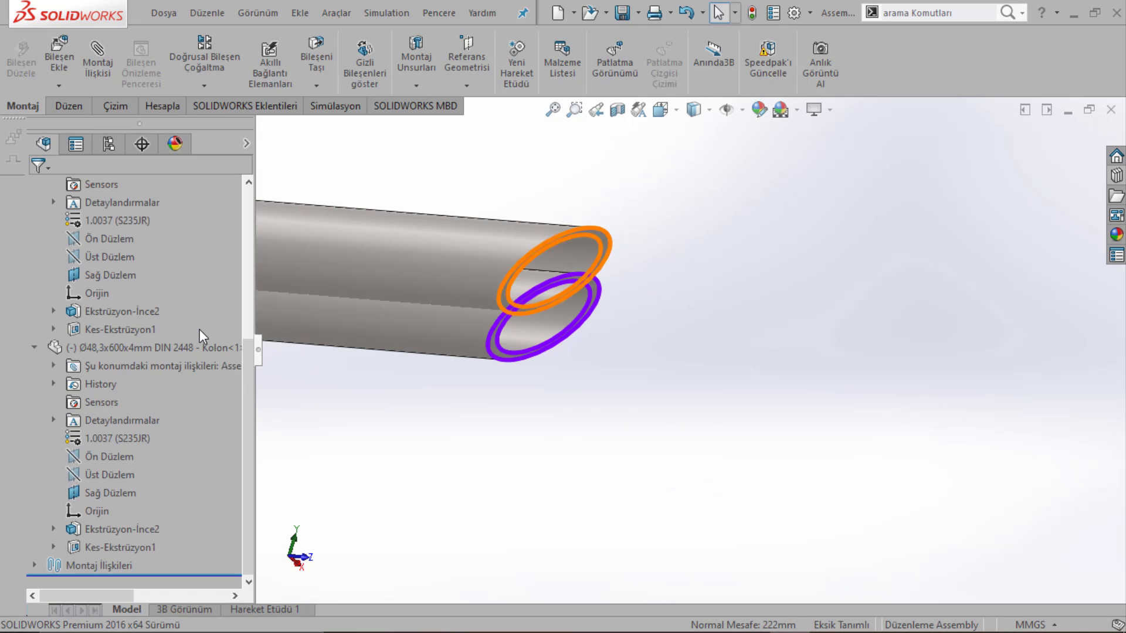
{"action": "left_click", "coordinate": [35, 565]}
{"action": "left_click", "coordinate": [114, 565]}
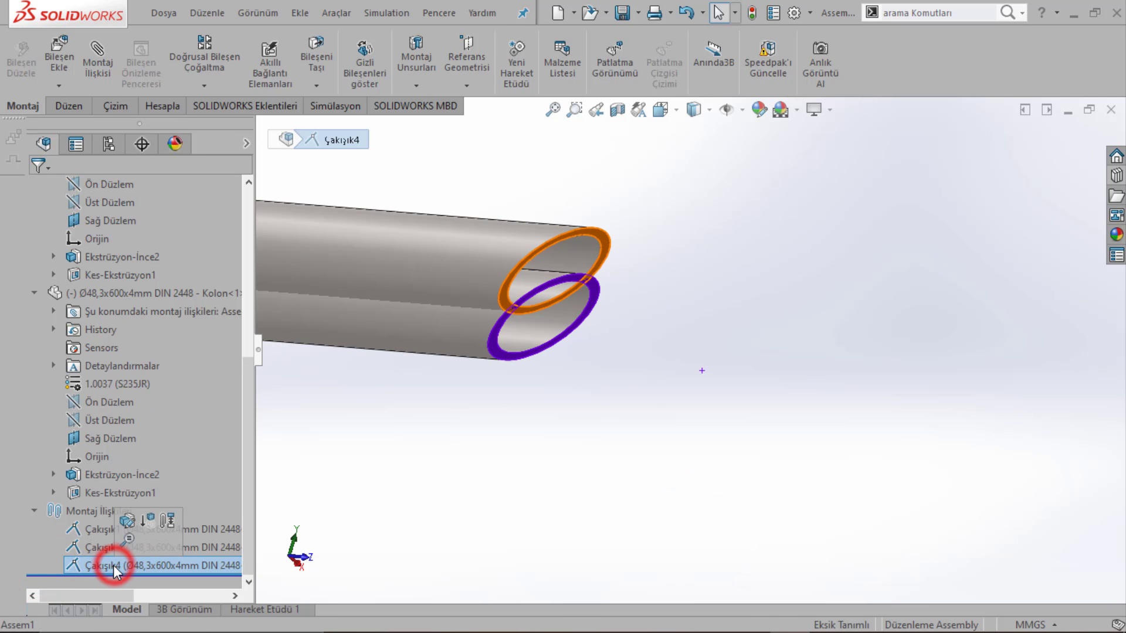
{"action": "left_click", "coordinate": [429, 452]}
{"action": "scroll", "coordinate": [453, 413], "scroll_direction": "up", "scroll_amount": 3}
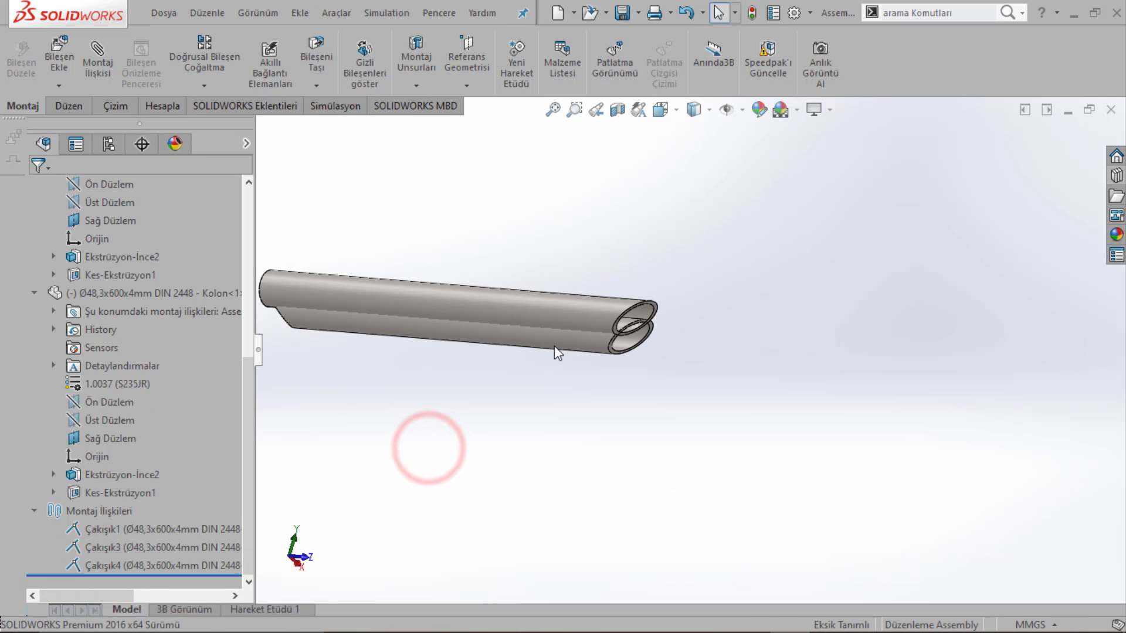
{"action": "left_click", "coordinate": [555, 346]}
{"action": "left_click_drag", "start_coordinate": [556, 345], "coordinate": [409, 328]}
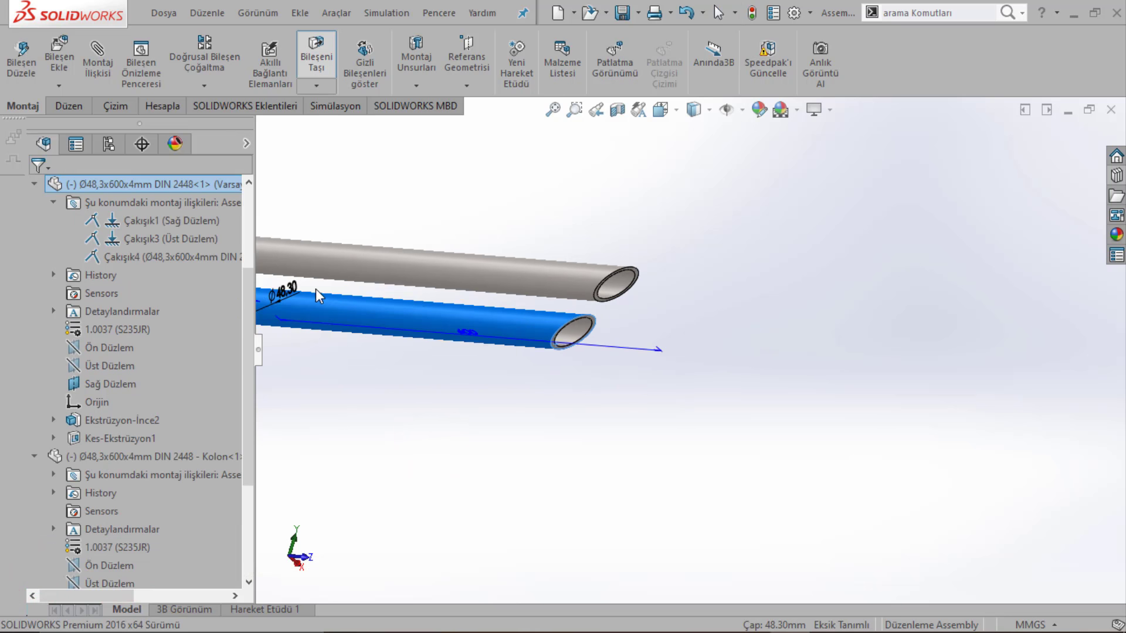
{"action": "scroll", "coordinate": [76, 516], "scroll_direction": "down", "scroll_amount": 3}
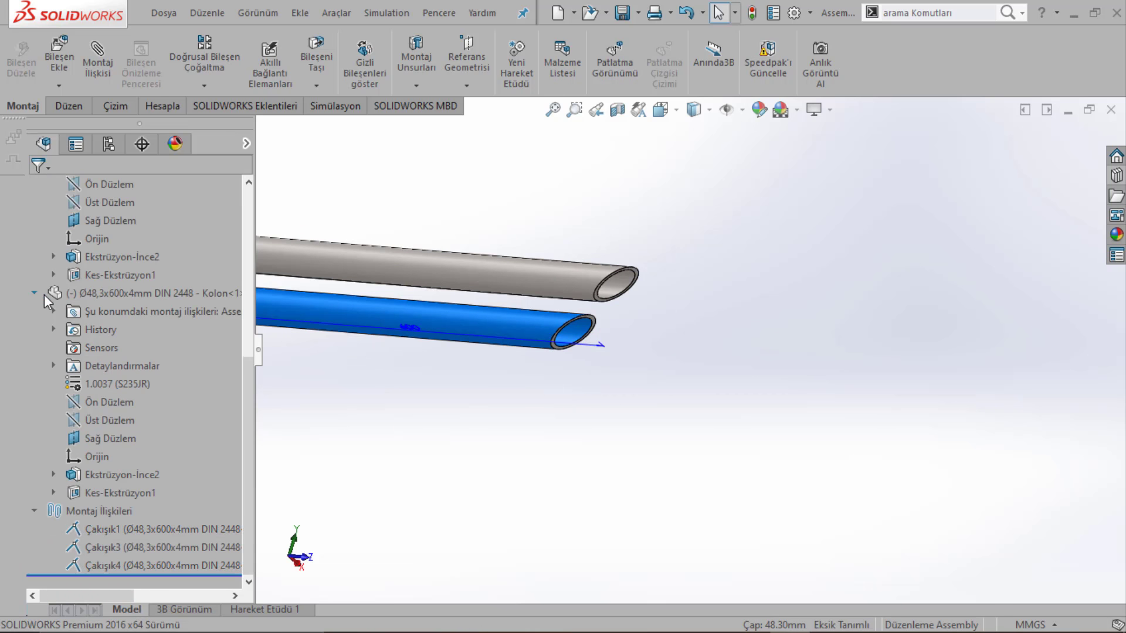
Step: Expand the Kolon pipe's mates in the tree and start editing its Çakışık4 mate
{"action": "left_click", "coordinate": [43, 294]}
{"action": "left_click", "coordinate": [34, 220]}
{"action": "left_click", "coordinate": [34, 348]}
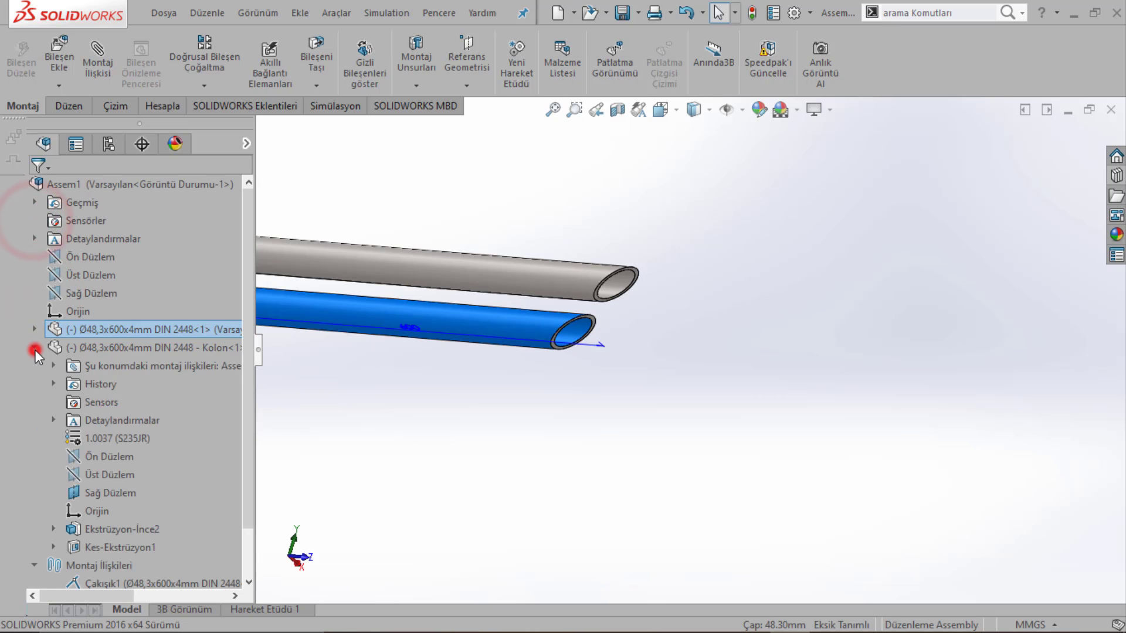
{"action": "left_click", "coordinate": [54, 366]}
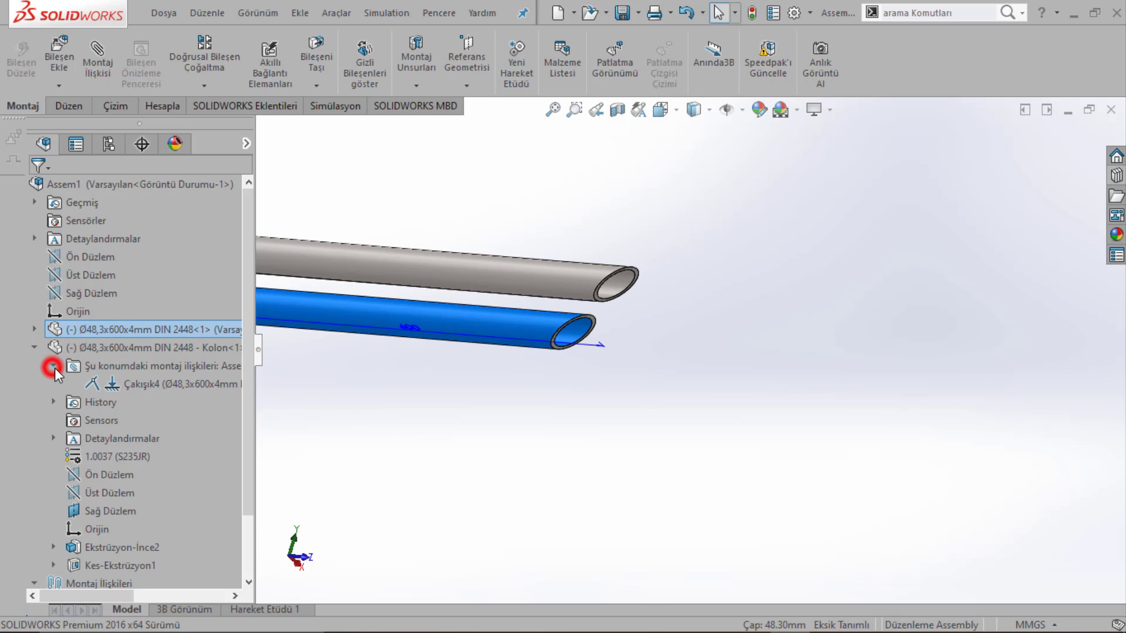
{"action": "right_click", "coordinate": [135, 381]}
{"action": "left_click", "coordinate": [147, 279]}
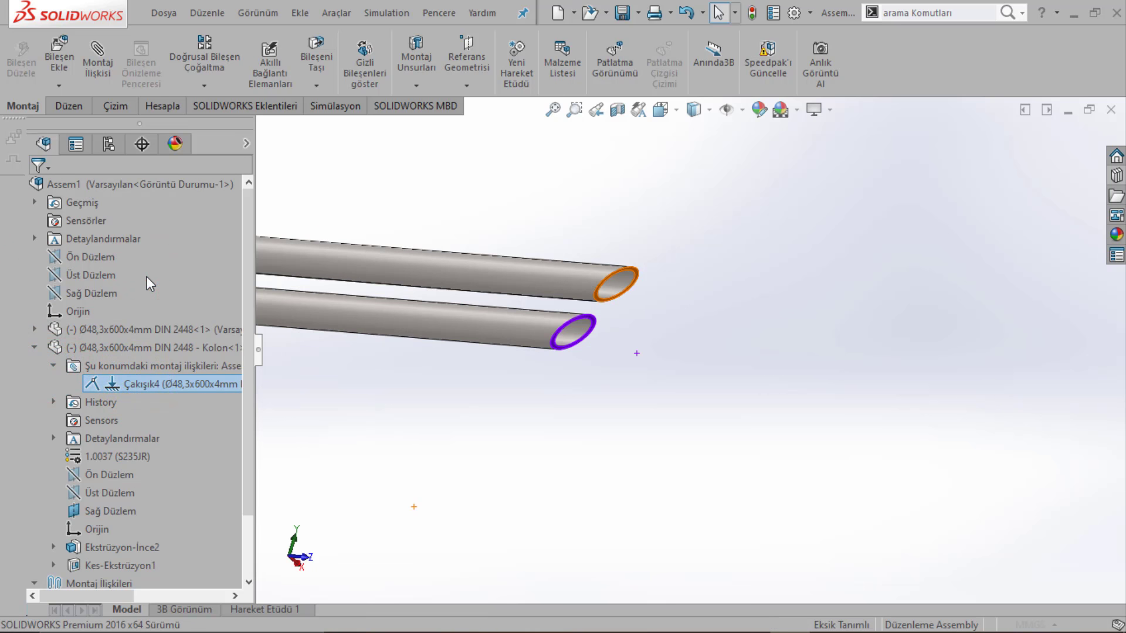
Step: Flip the alignment of coincident mate Çakışık4 and accept it
{"action": "left_click", "coordinate": [111, 589]}
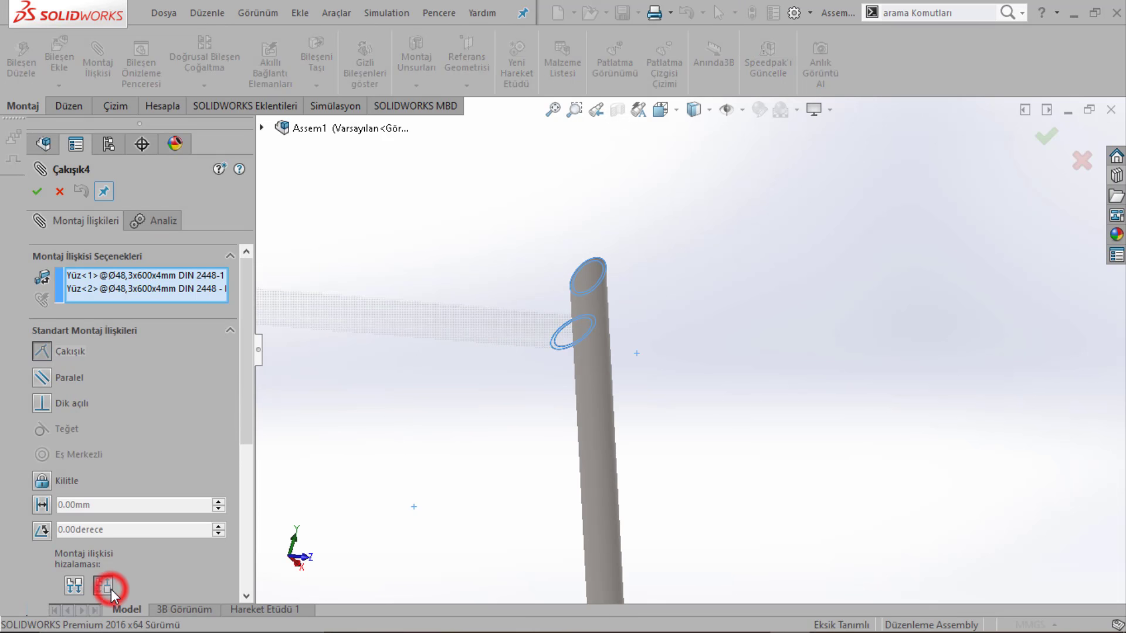
{"action": "left_click", "coordinate": [209, 202]}
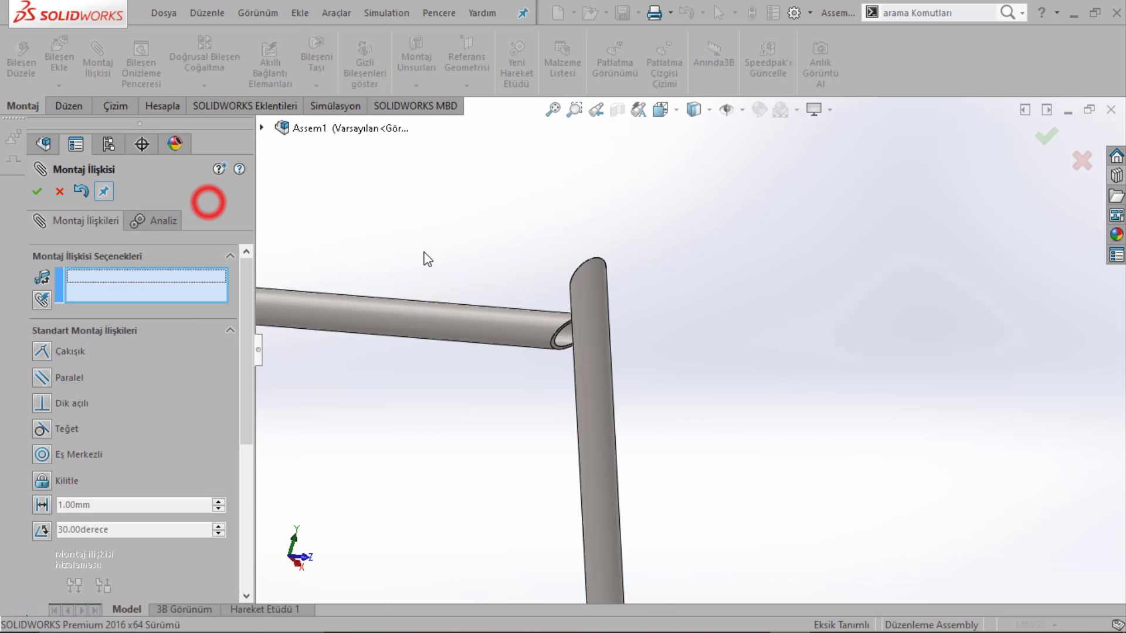
{"action": "scroll", "coordinate": [593, 286], "scroll_direction": "down", "scroll_amount": 3}
Step: Add tangent mate Teğet2 between the two pipes' cut-end edges
{"action": "middle_click_drag", "start_coordinate": [603, 329], "coordinate": [603, 392]}
{"action": "scroll", "coordinate": [678, 255], "scroll_direction": "down", "scroll_amount": 3}
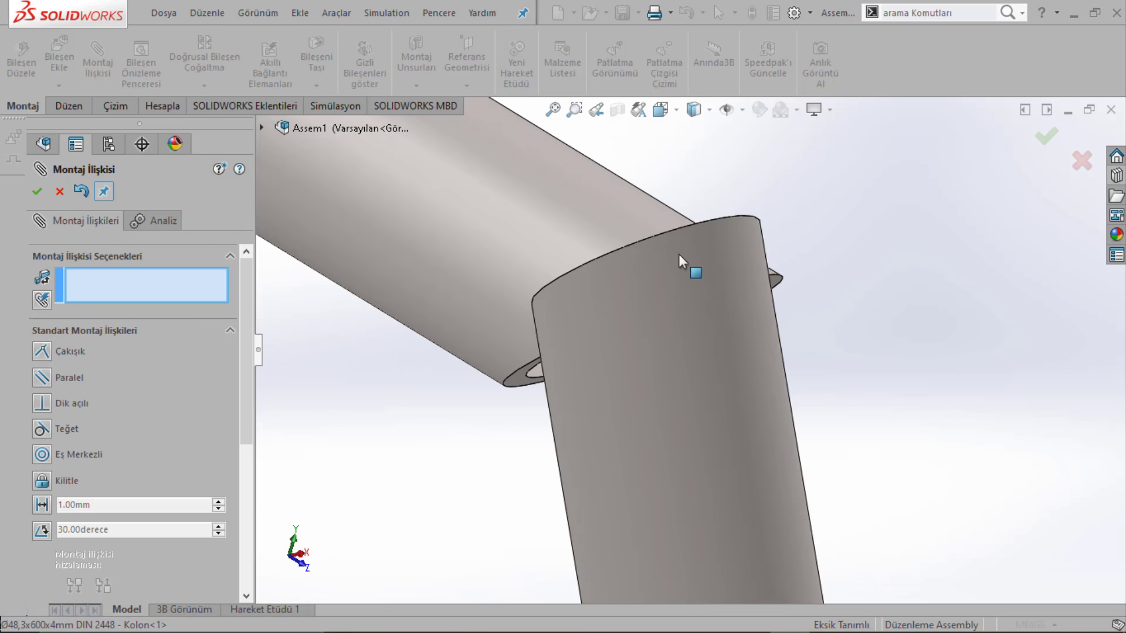
{"action": "left_click", "coordinate": [696, 225]}
{"action": "left_click", "coordinate": [775, 276]}
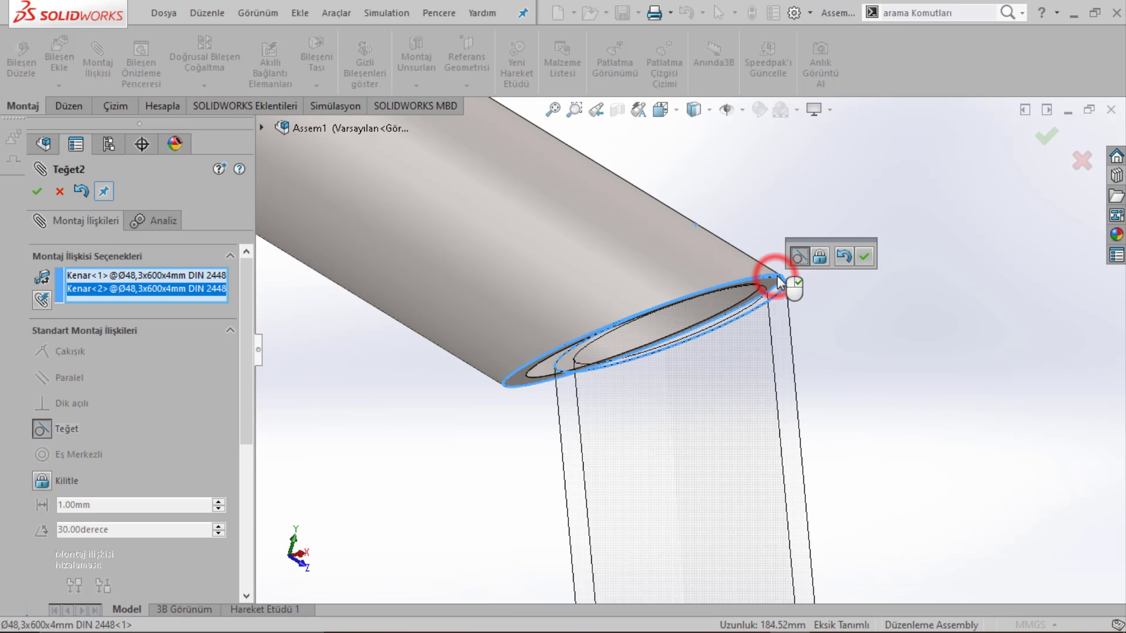
{"action": "left_click", "coordinate": [860, 257]}
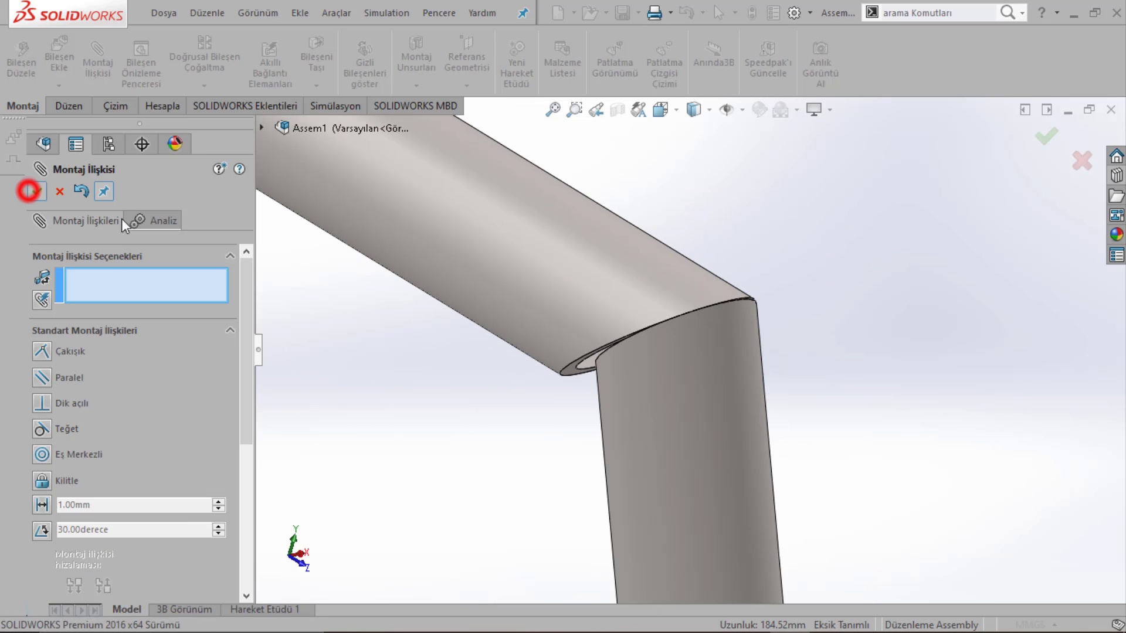
{"action": "mouse_move", "coordinate": [674, 382]}
{"action": "middle_mouse_down"}
{"action": "mouse_move", "coordinate": [787, 276]}
{"action": "mouse_move", "coordinate": [726, 503]}
{"action": "middle_mouse_up"}
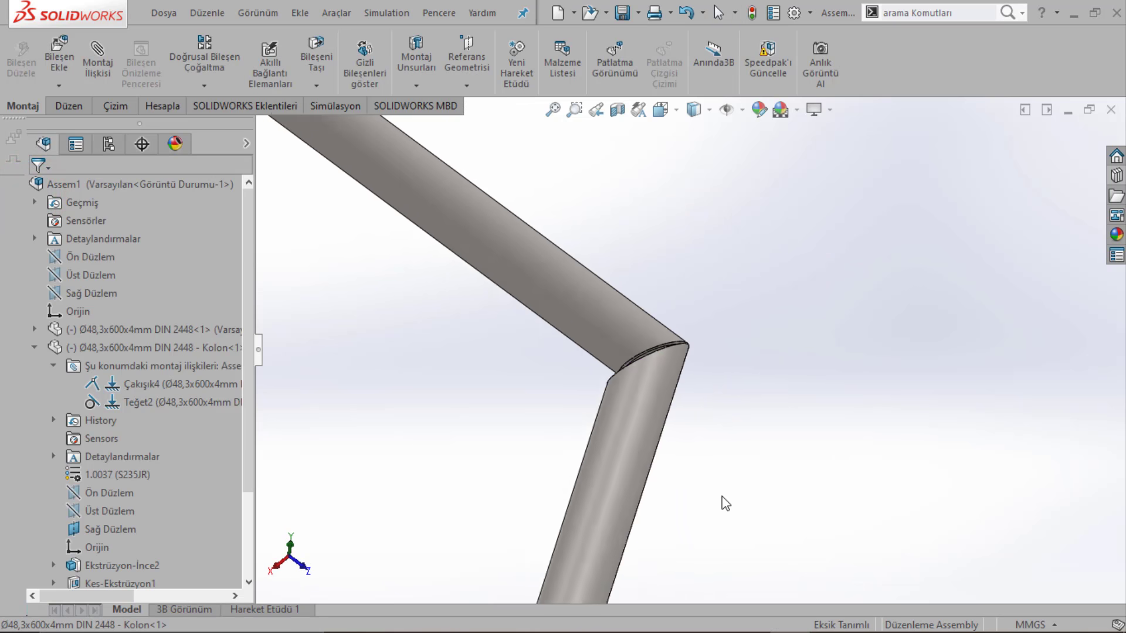
{"action": "scroll", "coordinate": [726, 503], "scroll_direction": "up", "scroll_amount": 5}
{"action": "scroll", "coordinate": [675, 443], "scroll_direction": "down", "scroll_amount": 5}
Step: Make the two tubes' Sağ Düzlem planes coincident so the bend lies flat
{"action": "mouse_move", "coordinate": [644, 244]}
{"action": "middle_mouse_down"}
{"action": "mouse_move", "coordinate": [787, 193]}
{"action": "mouse_move", "coordinate": [546, 287]}
{"action": "mouse_move", "coordinate": [573, 324]}
{"action": "mouse_move", "coordinate": [573, 352]}
{"action": "mouse_move", "coordinate": [721, 290]}
{"action": "mouse_move", "coordinate": [556, 355]}
{"action": "mouse_move", "coordinate": [326, 356]}
{"action": "middle_mouse_up"}
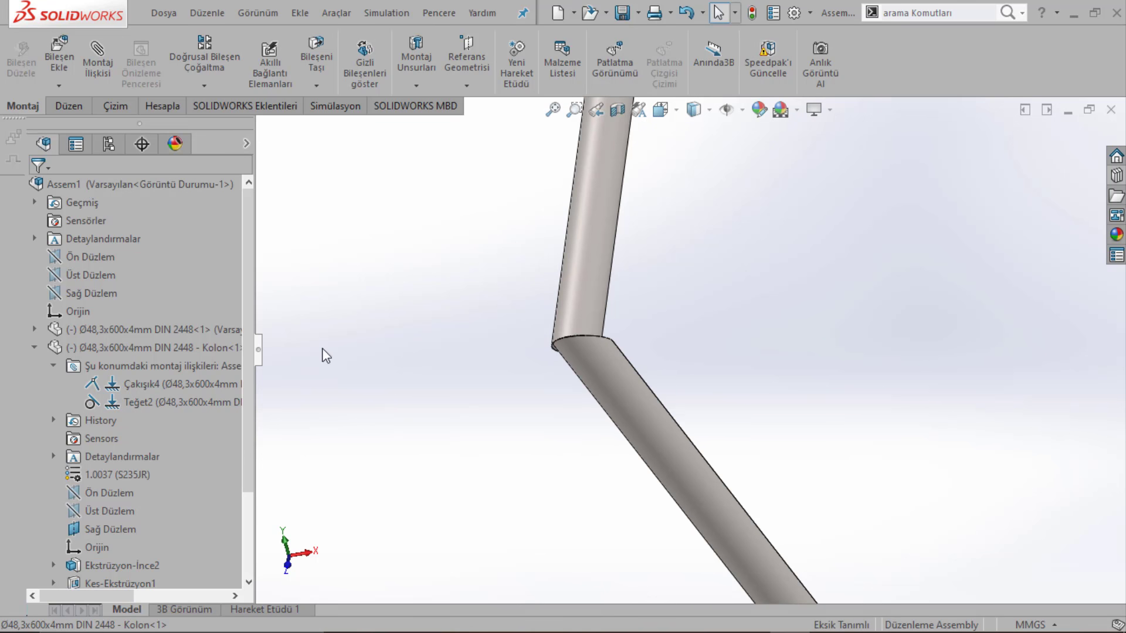
{"action": "left_click", "coordinate": [34, 348]}
{"action": "left_click", "coordinate": [36, 348]}
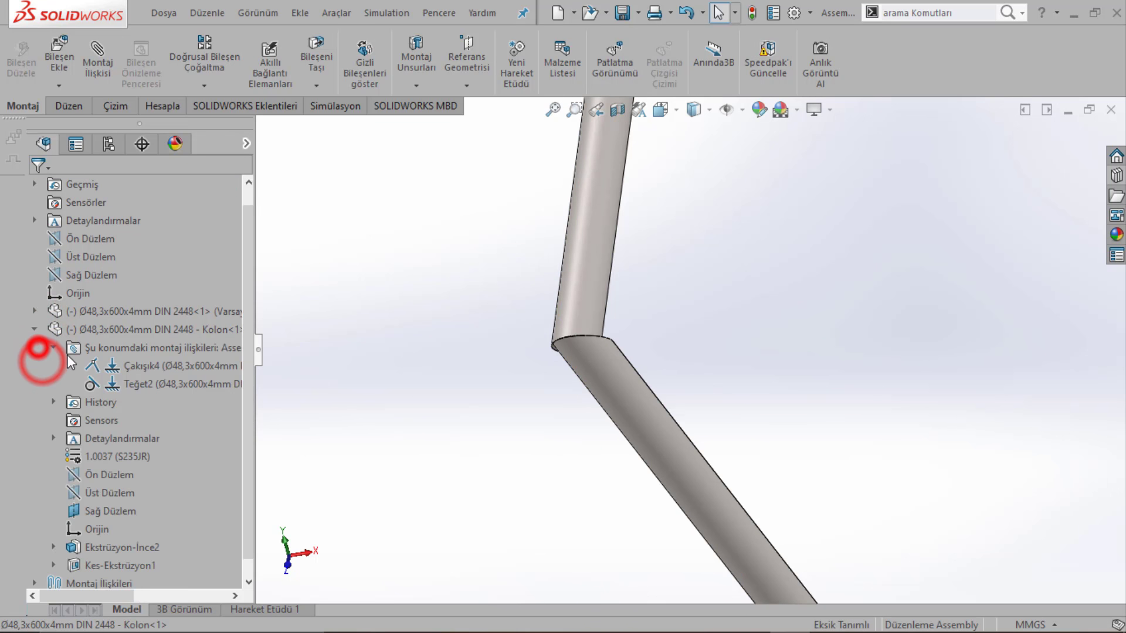
{"action": "middle_click_drag", "start_coordinate": [717, 417], "coordinate": [738, 357]}
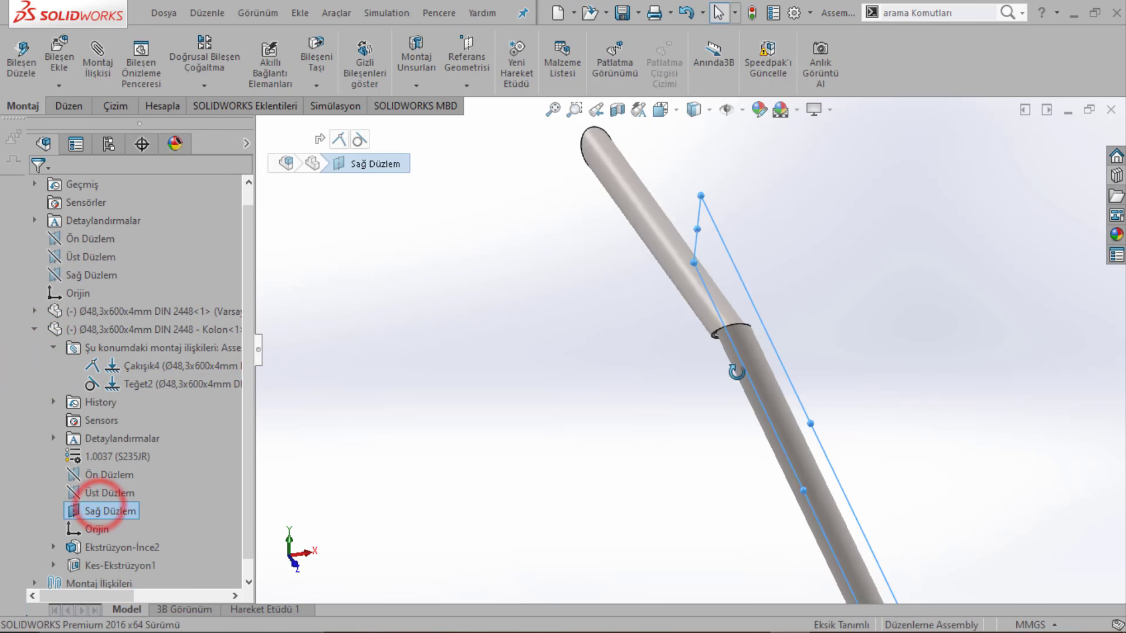
{"action": "left_click", "coordinate": [37, 312]}
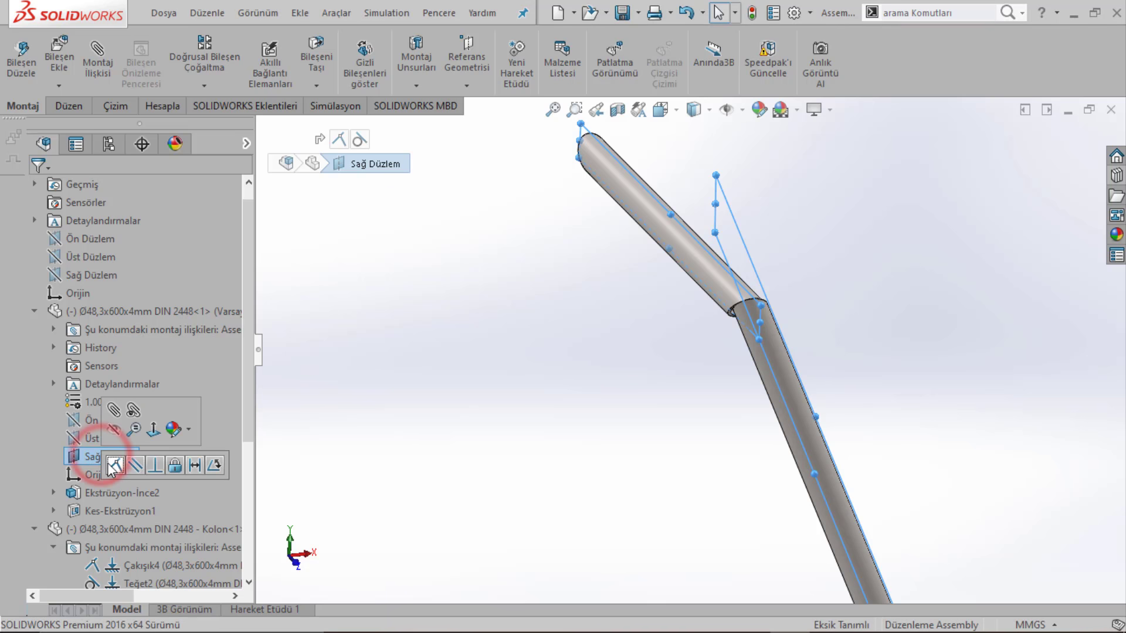
{"action": "left_click", "coordinate": [105, 463]}
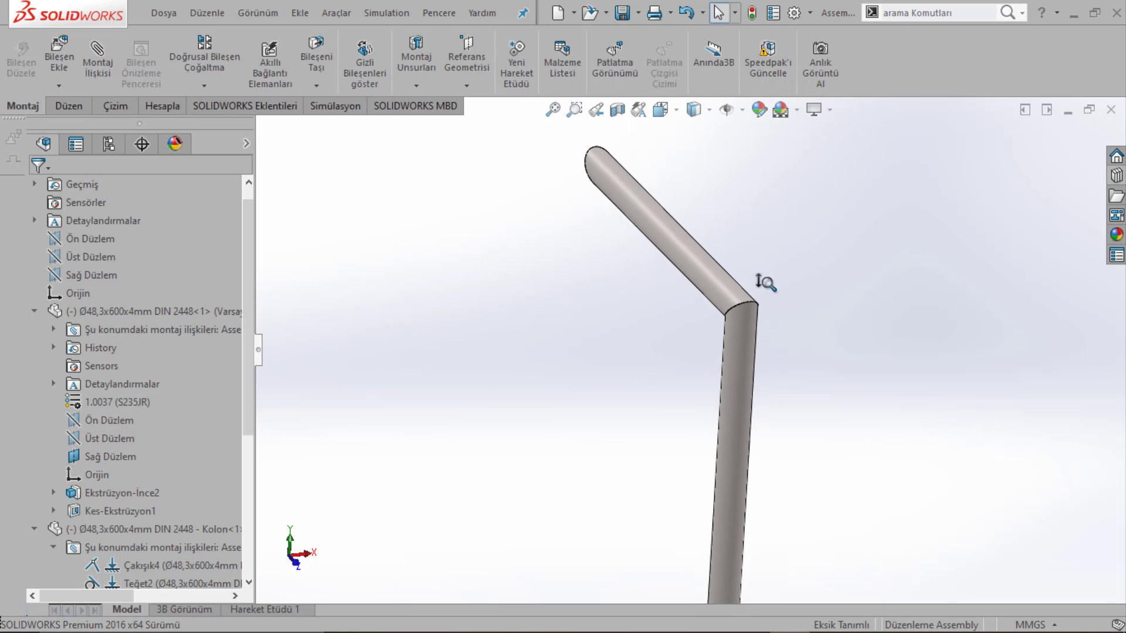
Step: Zoom and orbit to view the tubes' L-shaped mitred corner
{"action": "mouse_move", "coordinate": [712, 327]}
{"action": "middle_mouse_down", "text": "shift"}
{"action": "mouse_move", "coordinate": [714, 307]}
{"action": "mouse_move", "coordinate": [698, 399]}
{"action": "middle_mouse_up", "text": "shift"}
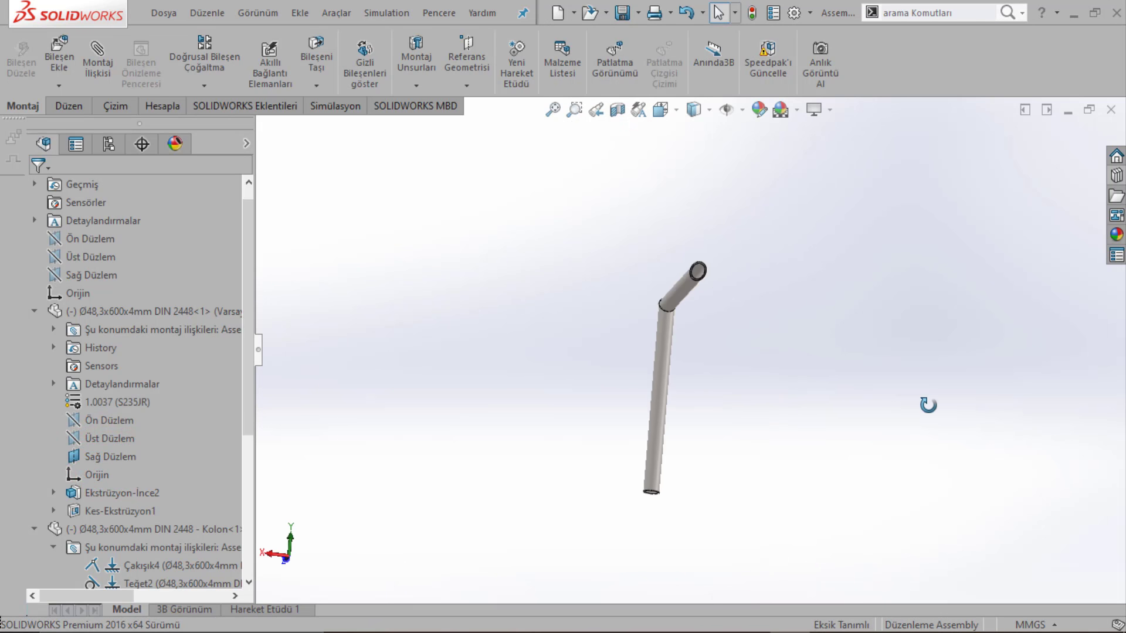
{"action": "mouse_move", "coordinate": [928, 406]}
{"action": "middle_mouse_down"}
{"action": "mouse_move", "coordinate": [820, 417]}
{"action": "mouse_move", "coordinate": [732, 307]}
{"action": "mouse_move", "coordinate": [647, 389]}
{"action": "mouse_move", "coordinate": [590, 402]}
{"action": "middle_mouse_up"}
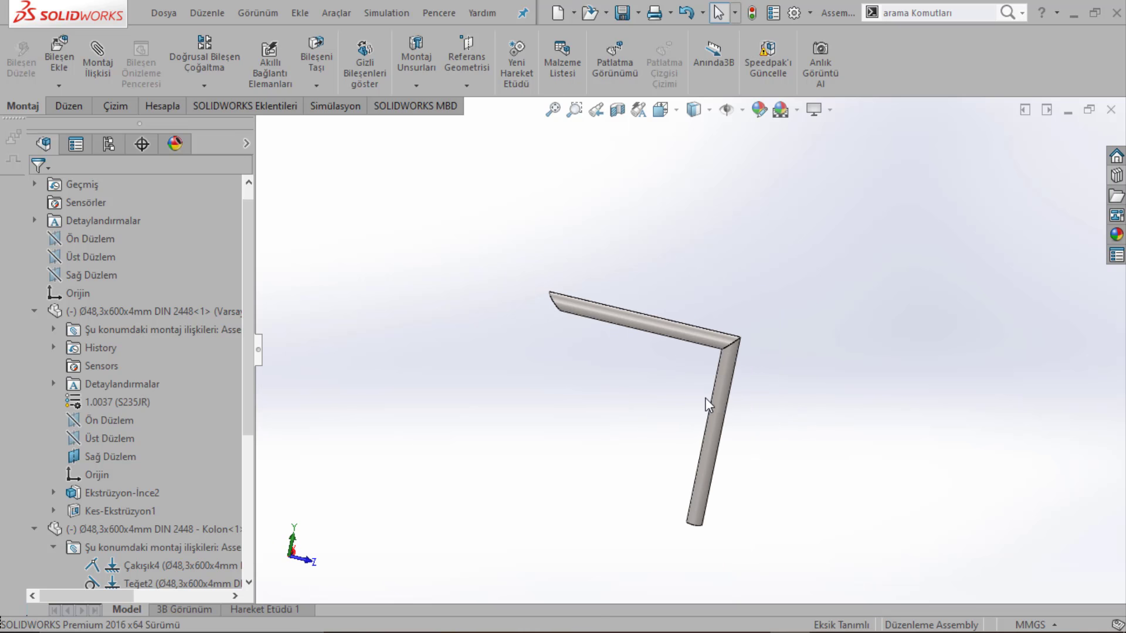
{"action": "scroll", "coordinate": [708, 381], "scroll_direction": "down", "scroll_amount": 2}
{"action": "scroll", "coordinate": [727, 346], "scroll_direction": "down", "scroll_amount": 3}
{"action": "mouse_move", "coordinate": [729, 339]}
{"action": "middle_mouse_down"}
{"action": "mouse_move", "coordinate": [604, 322]}
{"action": "mouse_move", "coordinate": [657, 302]}
{"action": "middle_mouse_up"}
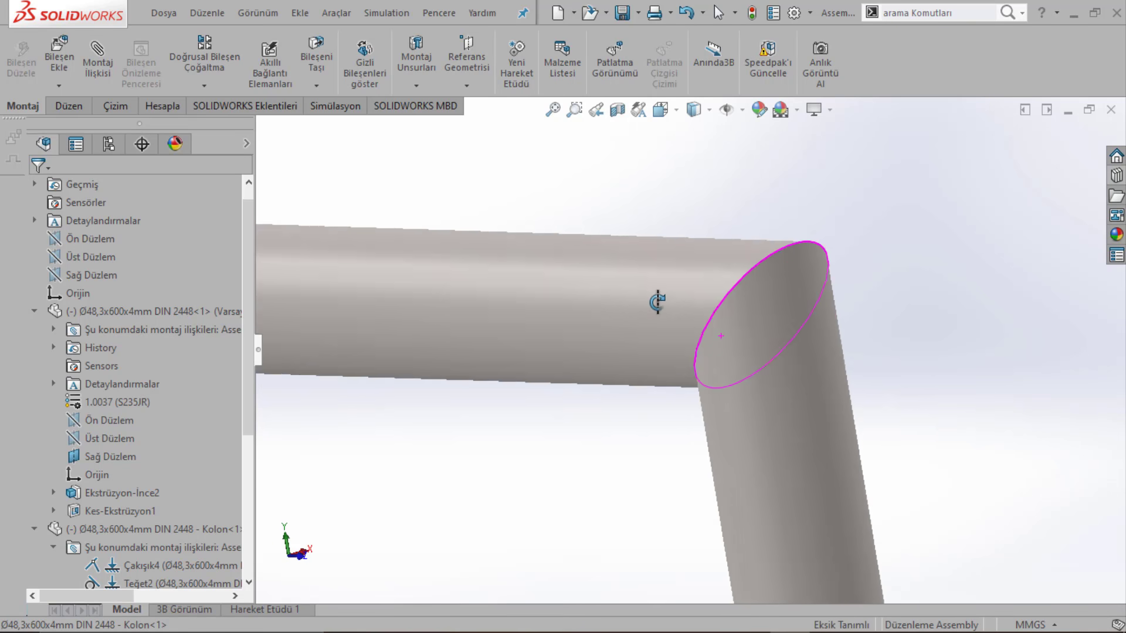
{"action": "scroll", "coordinate": [696, 375], "scroll_direction": "up", "scroll_amount": 4}
{"action": "scroll", "coordinate": [804, 322], "scroll_direction": "up", "scroll_amount": 2}
Step: Insert a second Kolon tube copy, Kolon<2>, to the left of the corner
{"action": "mouse_move", "coordinate": [821, 327]}
{"action": "left_mouse_down", "text": "ctrl"}
{"action": "mouse_move", "coordinate": [491, 434]}
{"action": "mouse_move", "coordinate": [509, 306]}
{"action": "left_mouse_up", "text": "ctrl"}
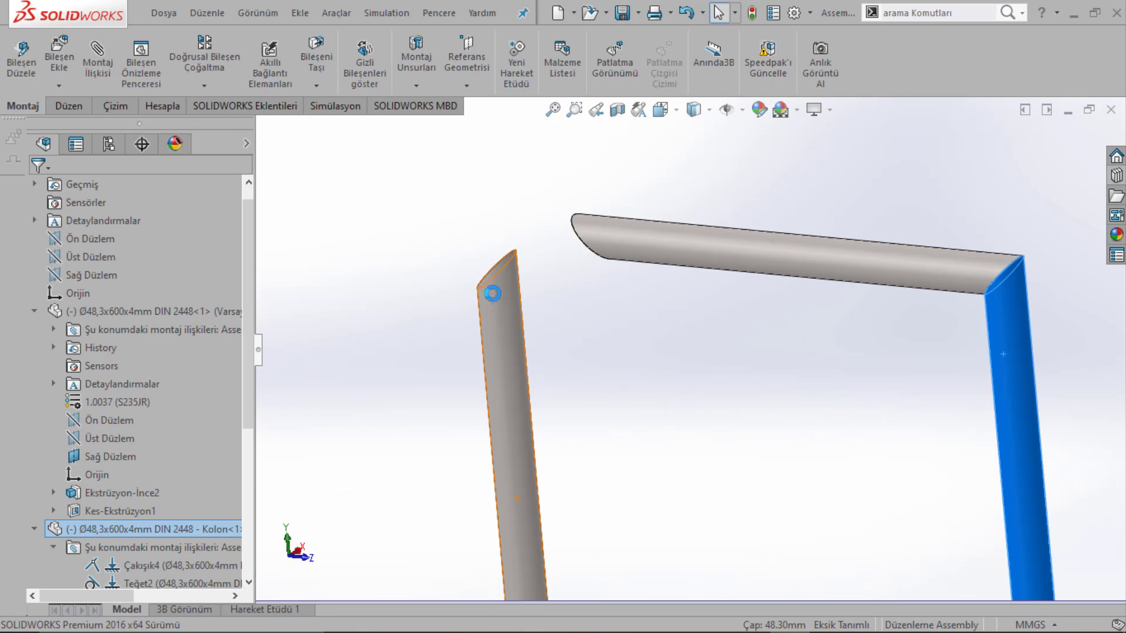
{"action": "scroll", "coordinate": [565, 366], "scroll_direction": "up", "scroll_amount": 3}
{"action": "scroll", "coordinate": [628, 402], "scroll_direction": "down", "scroll_amount": 6}
{"action": "middle_click_drag", "start_coordinate": [631, 375], "coordinate": [469, 248]}
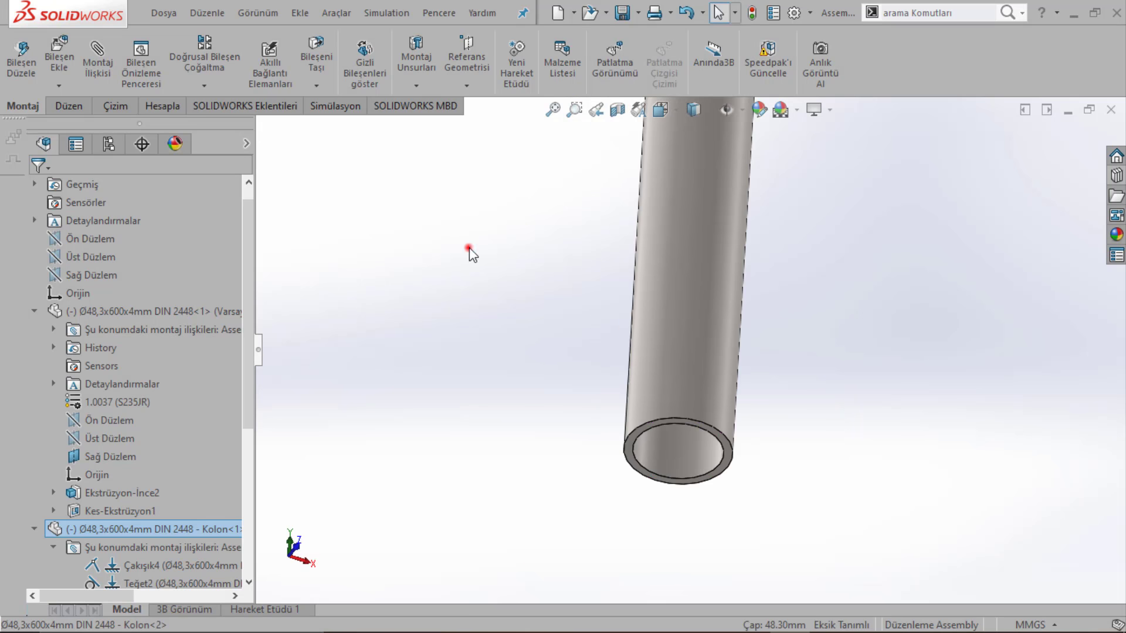
Step: Measure the tube end edge to confirm its 48.30 mm diameter
{"action": "left_click", "coordinate": [155, 107]}
{"action": "left_click", "coordinate": [216, 61]}
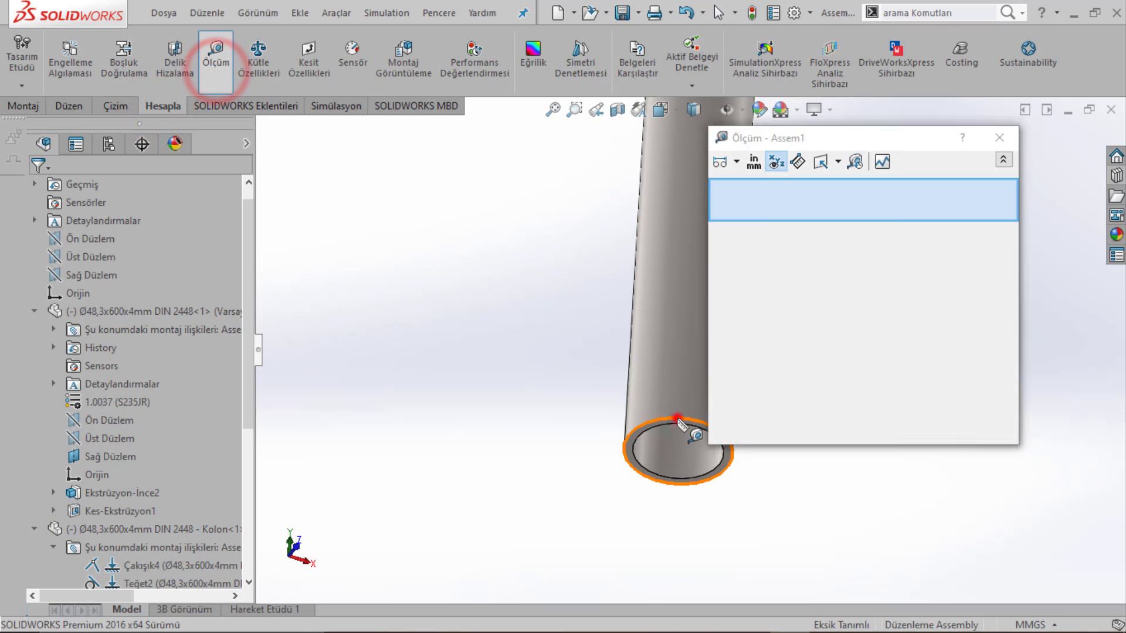
{"action": "left_click", "coordinate": [679, 423]}
{"action": "left_click", "coordinate": [572, 426]}
{"action": "left_click", "coordinate": [1000, 138]}
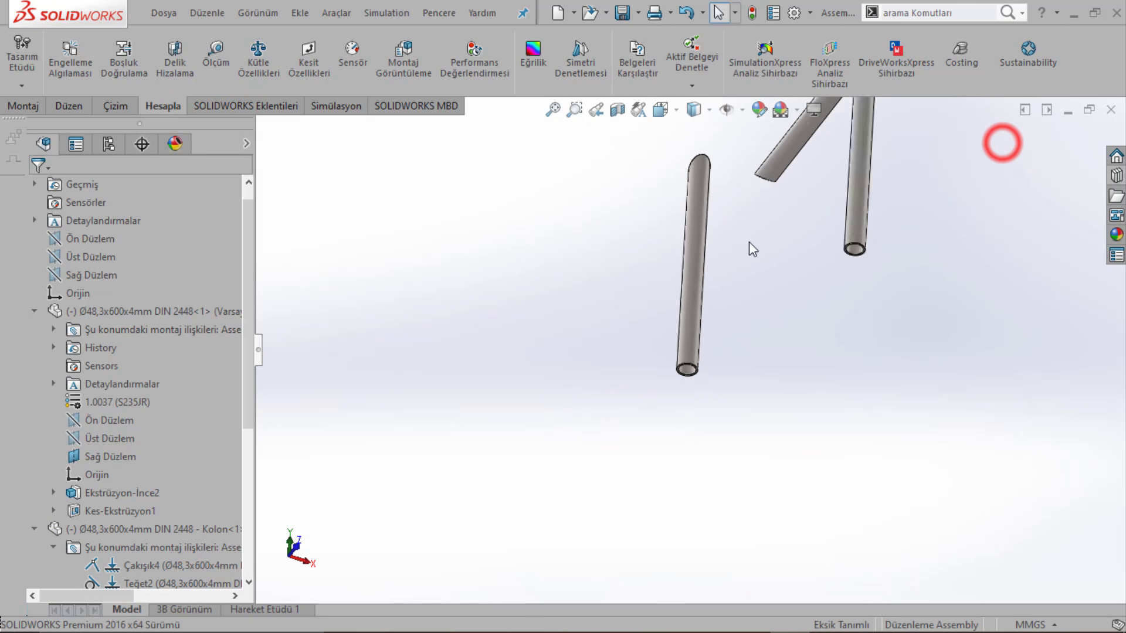
Step: Mate the first two tubes' joint edges coincident at the mitred corner
{"action": "middle_click_drag", "start_coordinate": [780, 256], "coordinate": [877, 309]}
{"action": "scroll", "coordinate": [661, 254], "scroll_direction": "down", "scroll_amount": 5}
{"action": "scroll", "coordinate": [606, 261], "scroll_direction": "down", "scroll_amount": 3}
{"action": "scroll", "coordinate": [606, 258], "scroll_direction": "down", "scroll_amount": 3}
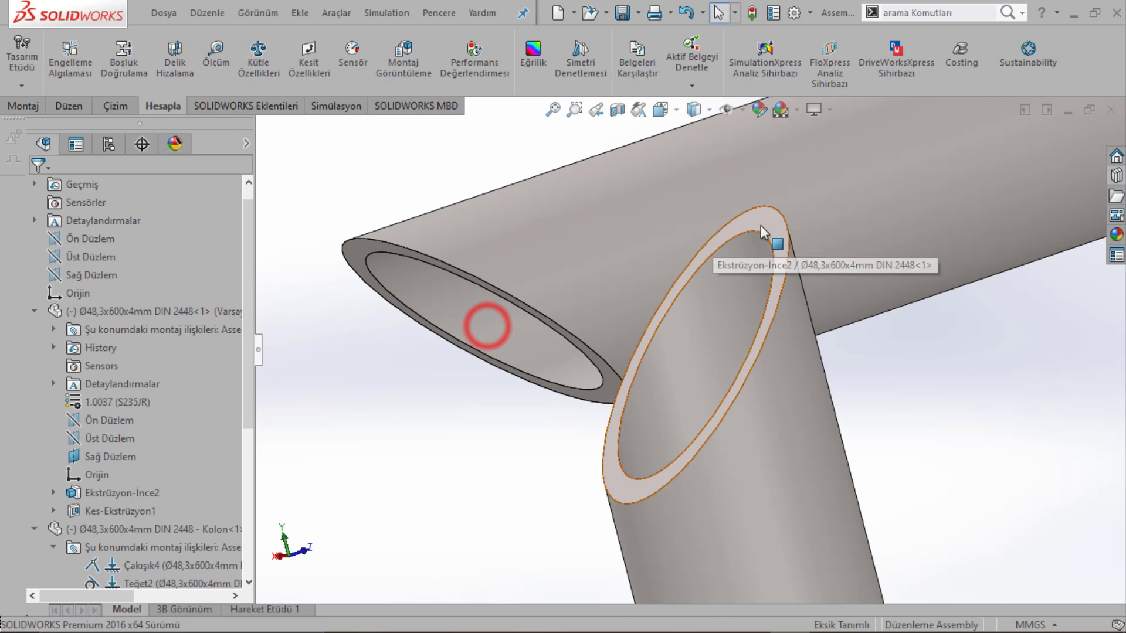
{"action": "left_click", "coordinate": [762, 223]}
{"action": "left_click", "coordinate": [361, 251], "text": "ctrl"}
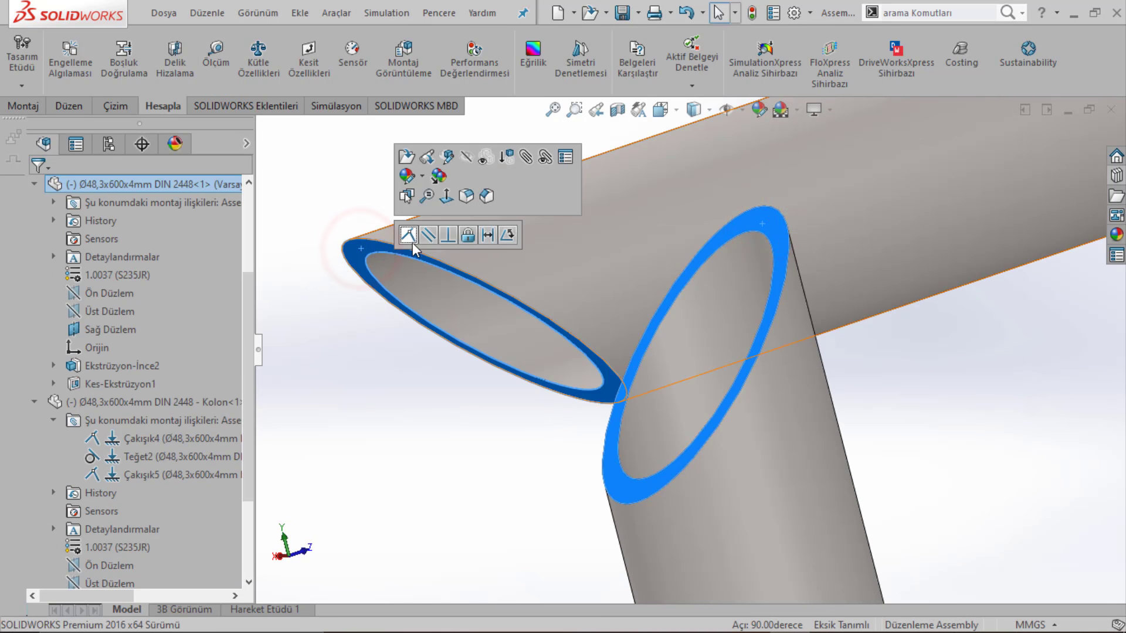
{"action": "left_click", "coordinate": [412, 245]}
Step: Drag the third tube, Kolon<2>, aside to the left
{"action": "scroll", "coordinate": [771, 287], "scroll_direction": "up", "scroll_amount": 3}
{"action": "scroll", "coordinate": [772, 287], "scroll_direction": "up", "scroll_amount": 2}
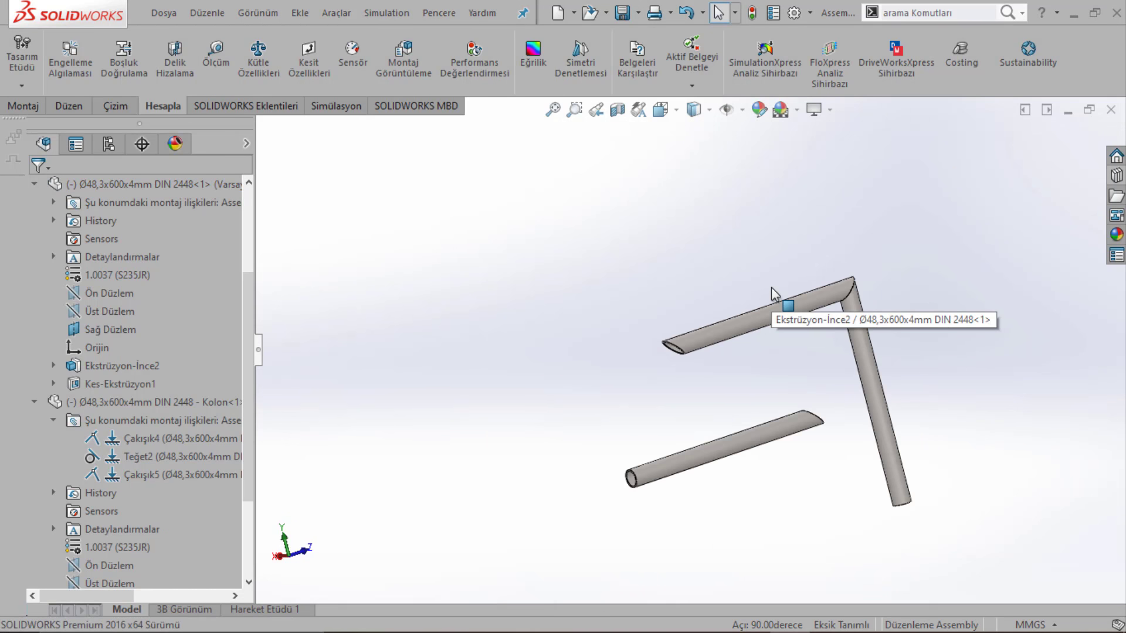
{"action": "left_click_drag", "start_coordinate": [588, 492], "coordinate": [515, 473]}
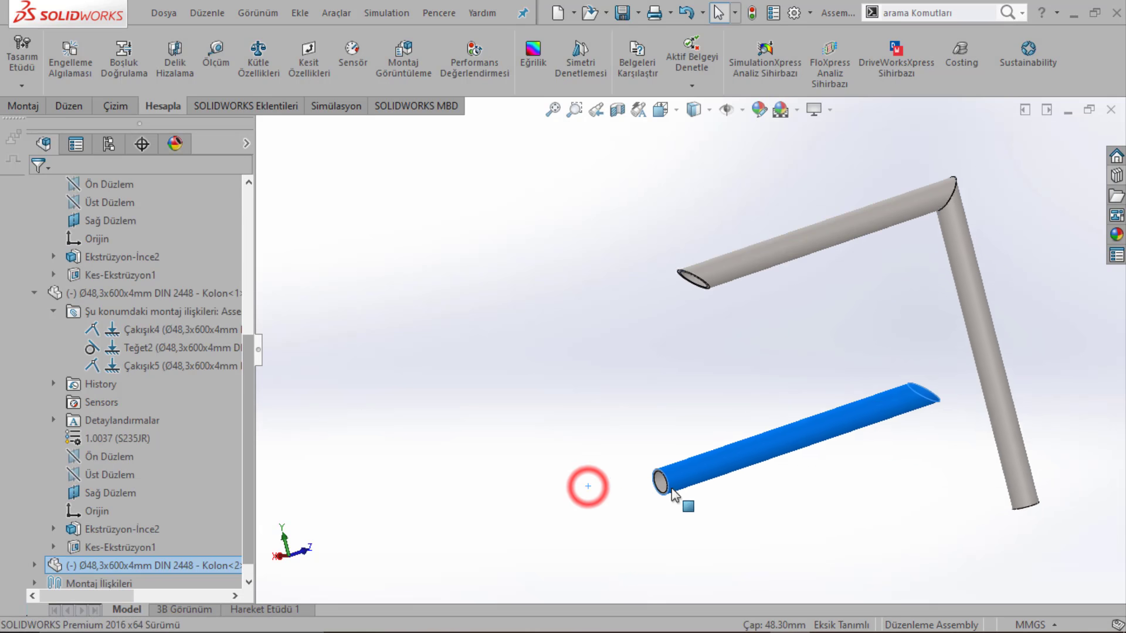
Step: Edit the third tube's Çakışık6 mate, try the flipped alignment, then close and reselect it
{"action": "left_click", "coordinate": [34, 565]}
{"action": "left_click", "coordinate": [53, 384]}
{"action": "right_click", "coordinate": [114, 402]}
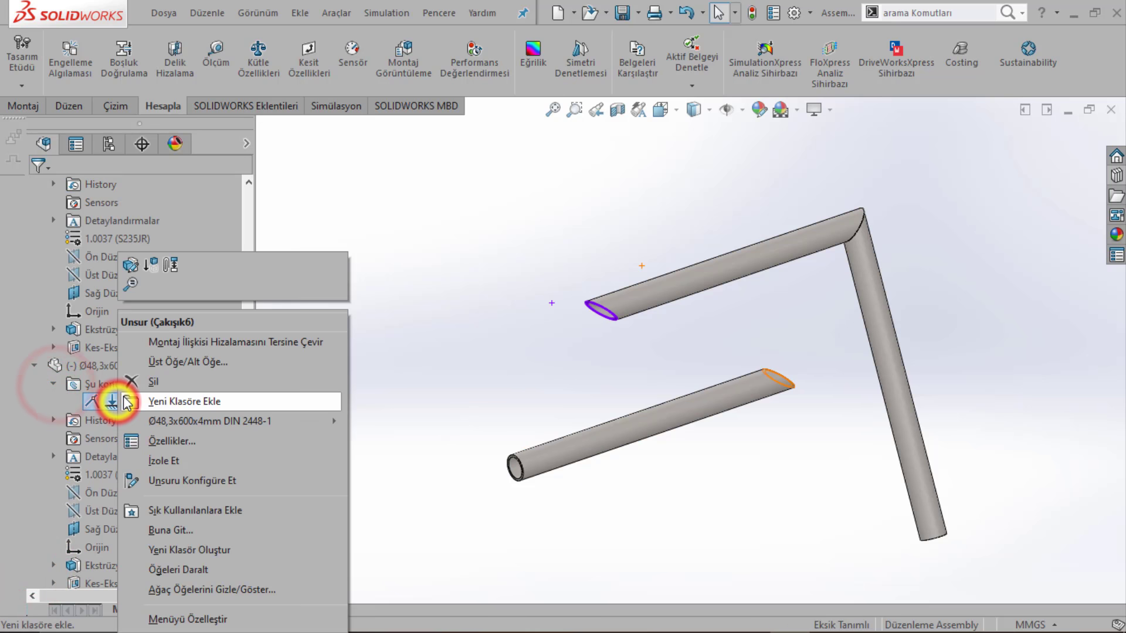
{"action": "left_click", "coordinate": [131, 267]}
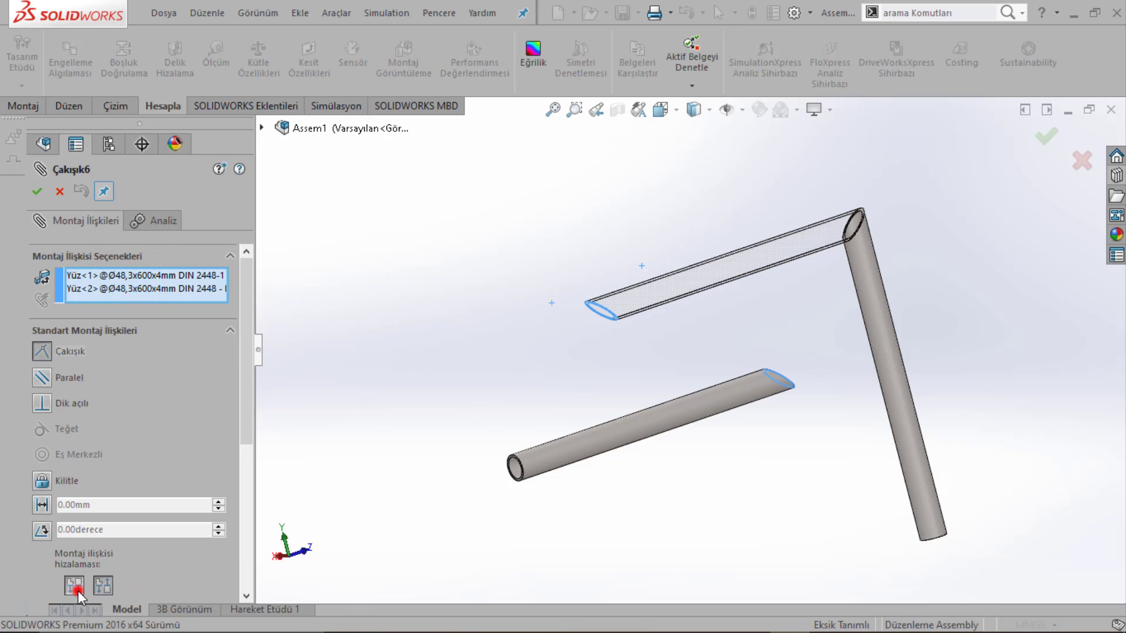
{"action": "left_click", "coordinate": [74, 585]}
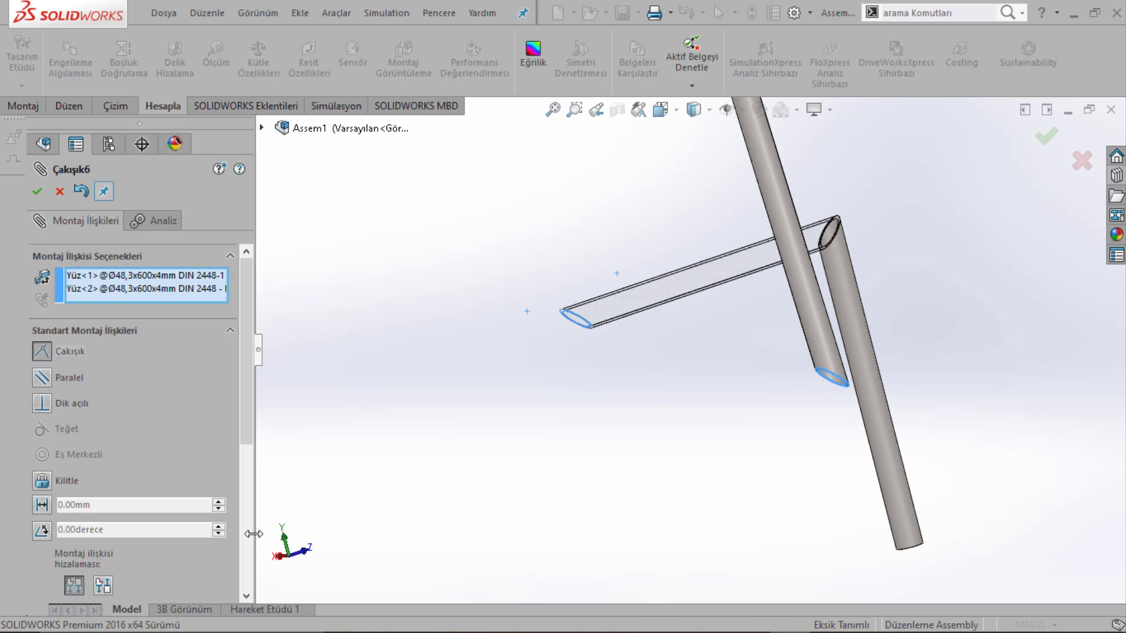
{"action": "right_click", "coordinate": [752, 332]}
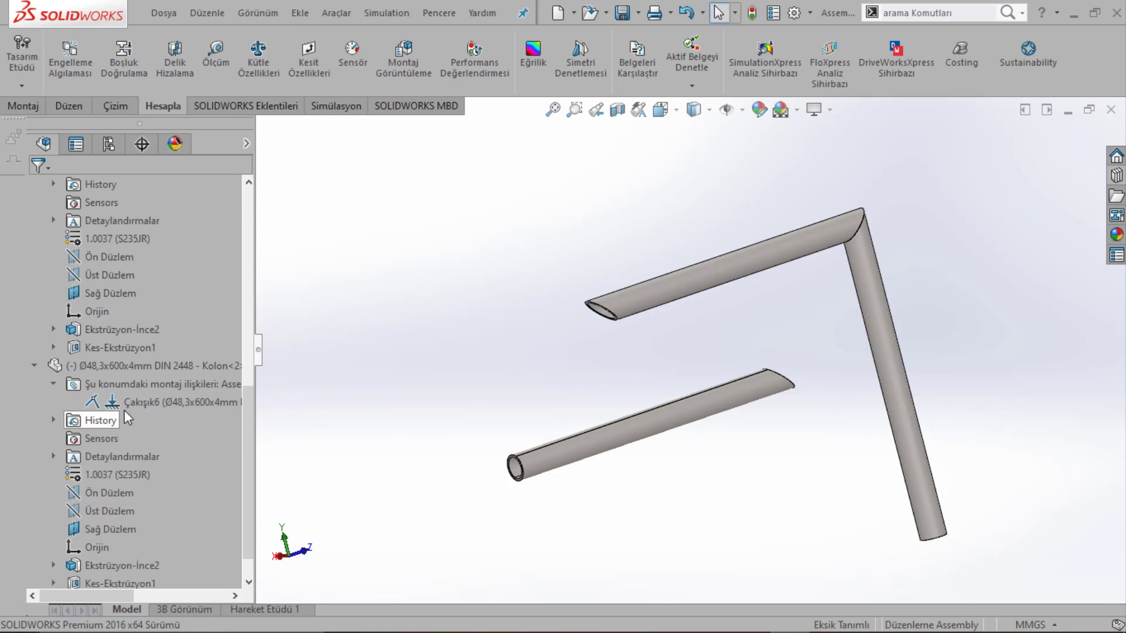
{"action": "left_click", "coordinate": [142, 403]}
Step: Delete the Çakışık6 mate from Kolon<2>
{"action": "right_click", "coordinate": [142, 403]}
{"action": "left_click", "coordinate": [170, 380]}
{"action": "left_click", "coordinate": [661, 247]}
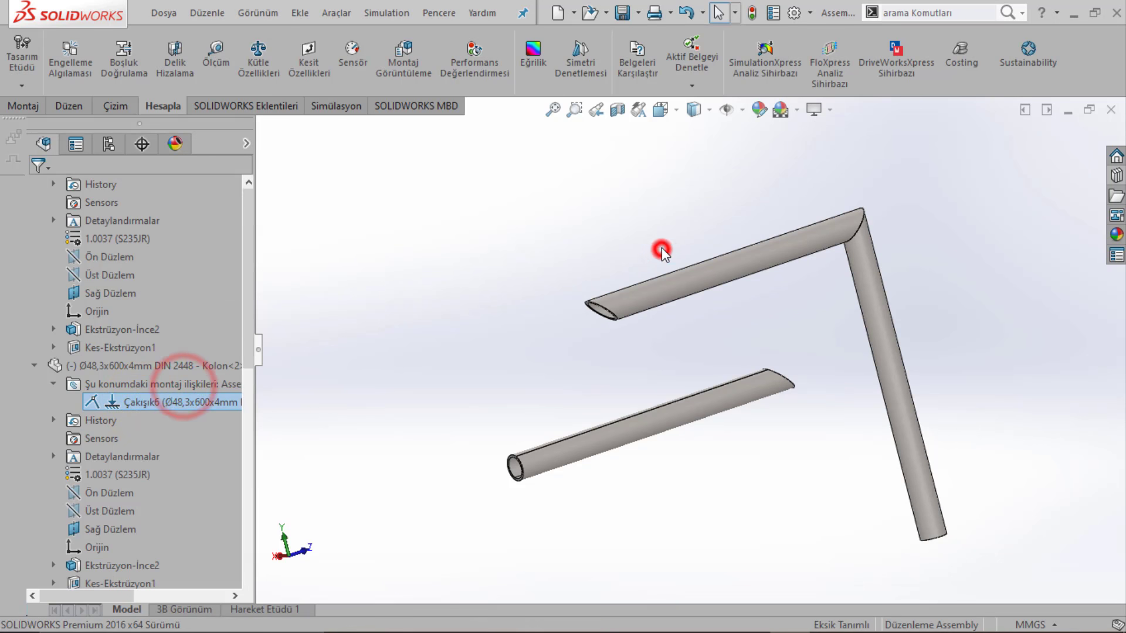
Step: Rotate the blue tube with Rotate Component until its cut end leans toward the top tube
{"action": "left_click", "coordinate": [32, 106]}
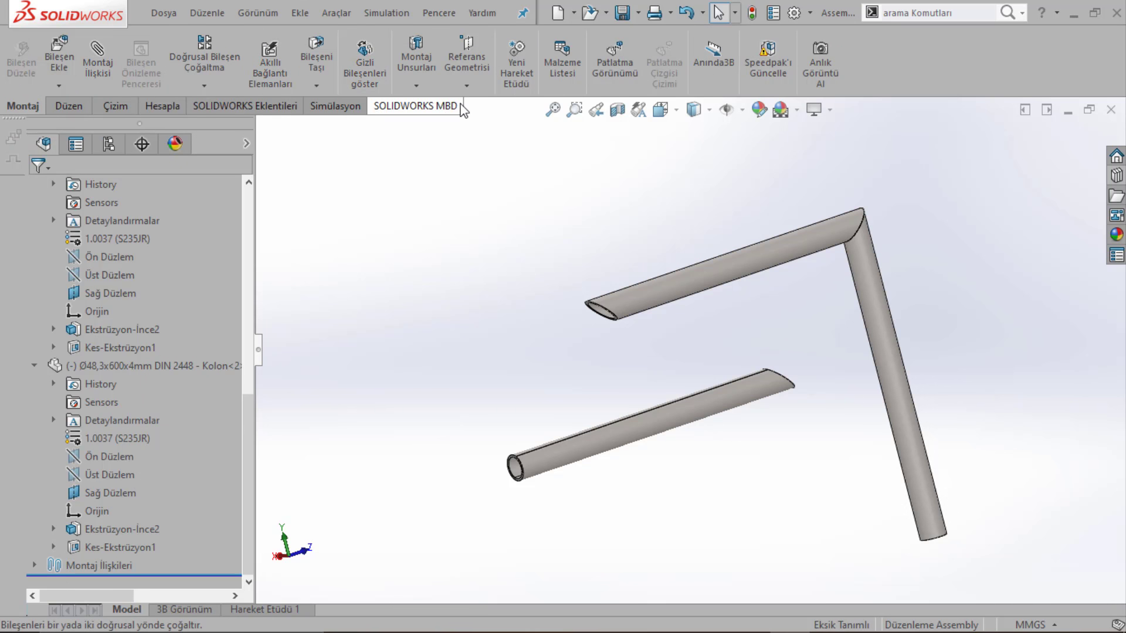
{"action": "left_click", "coordinate": [319, 87]}
{"action": "left_click", "coordinate": [334, 126]}
{"action": "left_click_drag", "start_coordinate": [559, 448], "coordinate": [655, 355]}
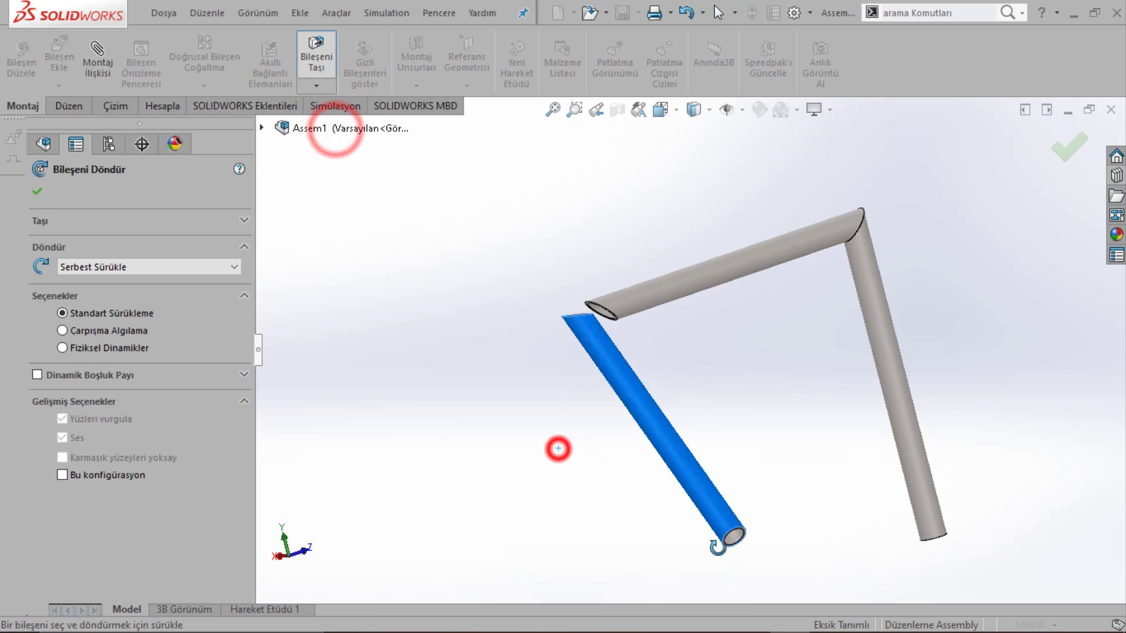
{"action": "left_click_drag", "start_coordinate": [776, 444], "coordinate": [781, 282]}
{"action": "left_click_drag", "start_coordinate": [582, 285], "coordinate": [761, 308]}
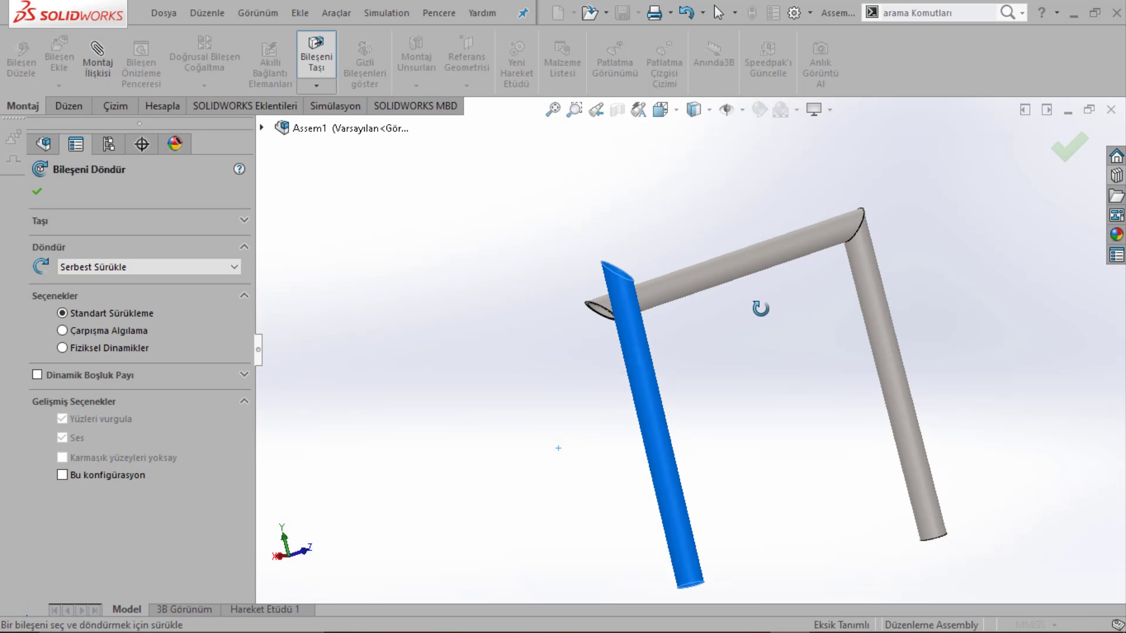
{"action": "scroll", "coordinate": [740, 369], "scroll_direction": "down", "scroll_amount": 2}
{"action": "scroll", "coordinate": [741, 368], "scroll_direction": "down", "scroll_amount": 3}
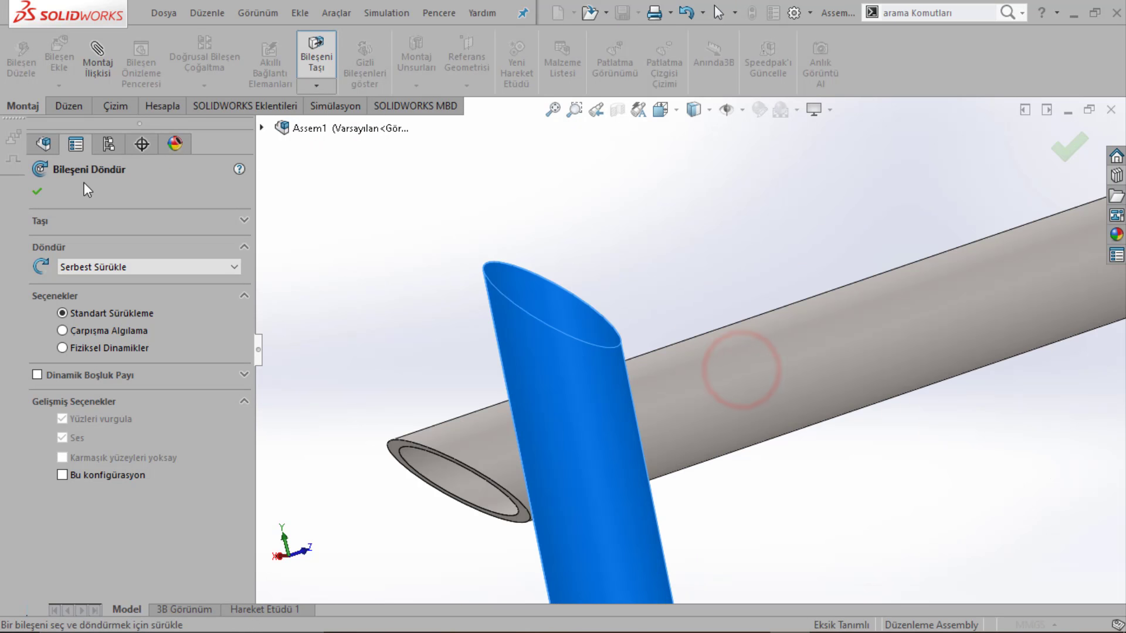
{"action": "left_click", "coordinate": [34, 190]}
{"action": "middle_click_drag", "start_coordinate": [602, 387], "coordinate": [465, 472]}
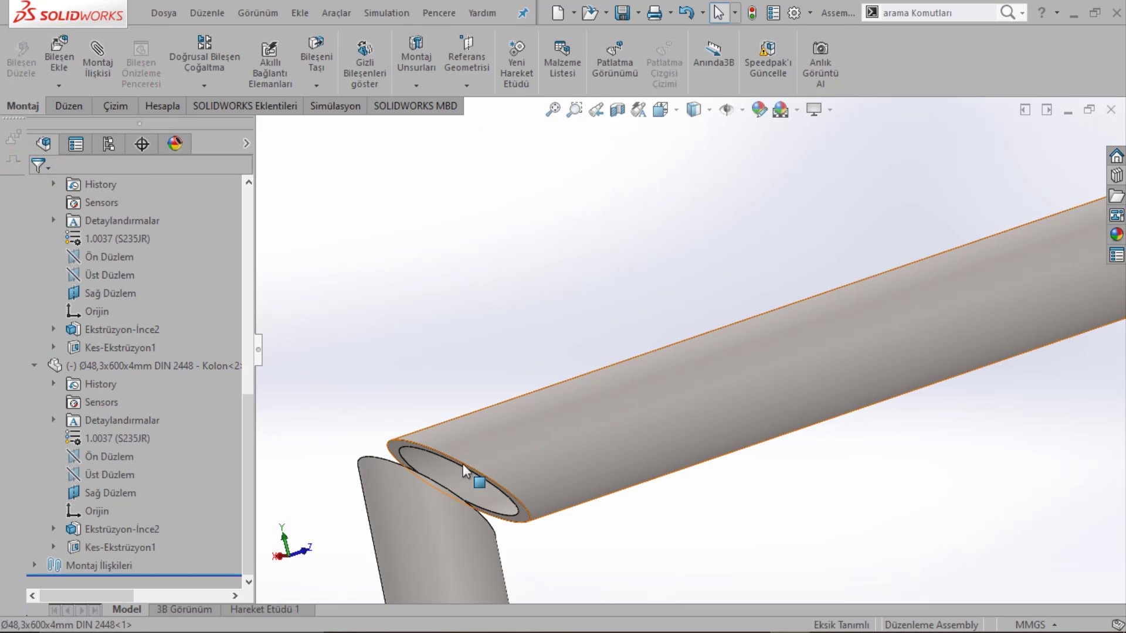
Step: Select the lower tube's cut-end edge, collapse Kolon<2>, and exit component moving mode
{"action": "scroll", "coordinate": [463, 480], "scroll_direction": "up", "scroll_amount": 3}
{"action": "scroll", "coordinate": [583, 403], "scroll_direction": "down", "scroll_amount": 3}
{"action": "scroll", "coordinate": [541, 339], "scroll_direction": "down", "scroll_amount": 2}
{"action": "left_click", "coordinate": [541, 340]}
{"action": "scroll", "coordinate": [599, 351], "scroll_direction": "up", "scroll_amount": 1}
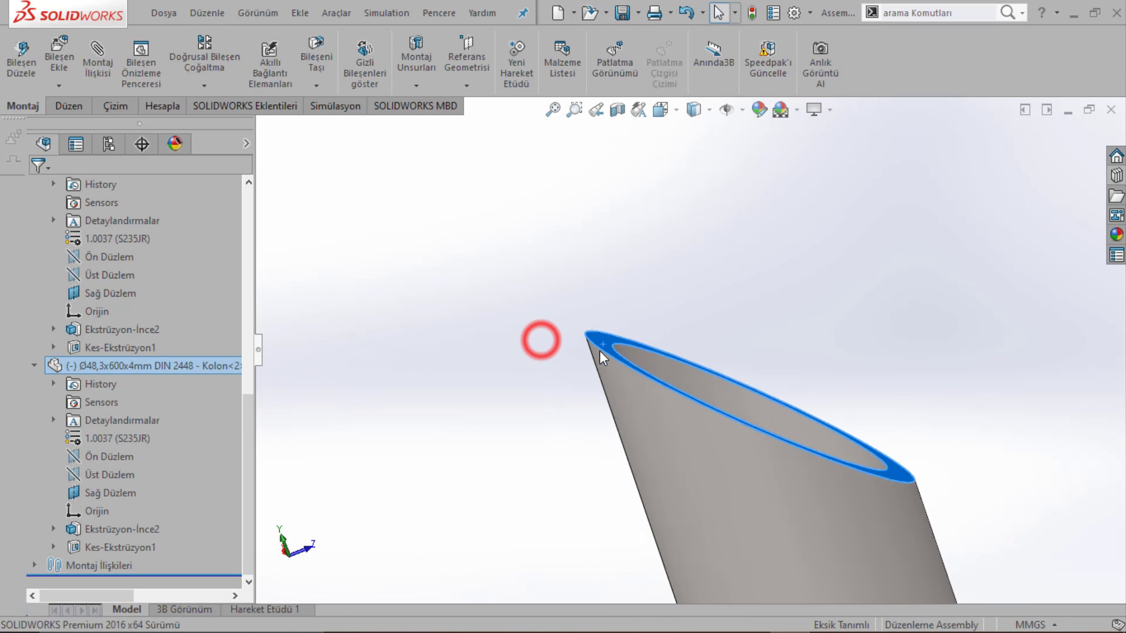
{"action": "scroll", "coordinate": [599, 351], "scroll_direction": "up", "scroll_amount": 2}
{"action": "scroll", "coordinate": [645, 317], "scroll_direction": "up", "scroll_amount": 2}
{"action": "scroll", "coordinate": [533, 297], "scroll_direction": "up", "scroll_amount": 3}
{"action": "scroll", "coordinate": [491, 269], "scroll_direction": "up", "scroll_amount": 1}
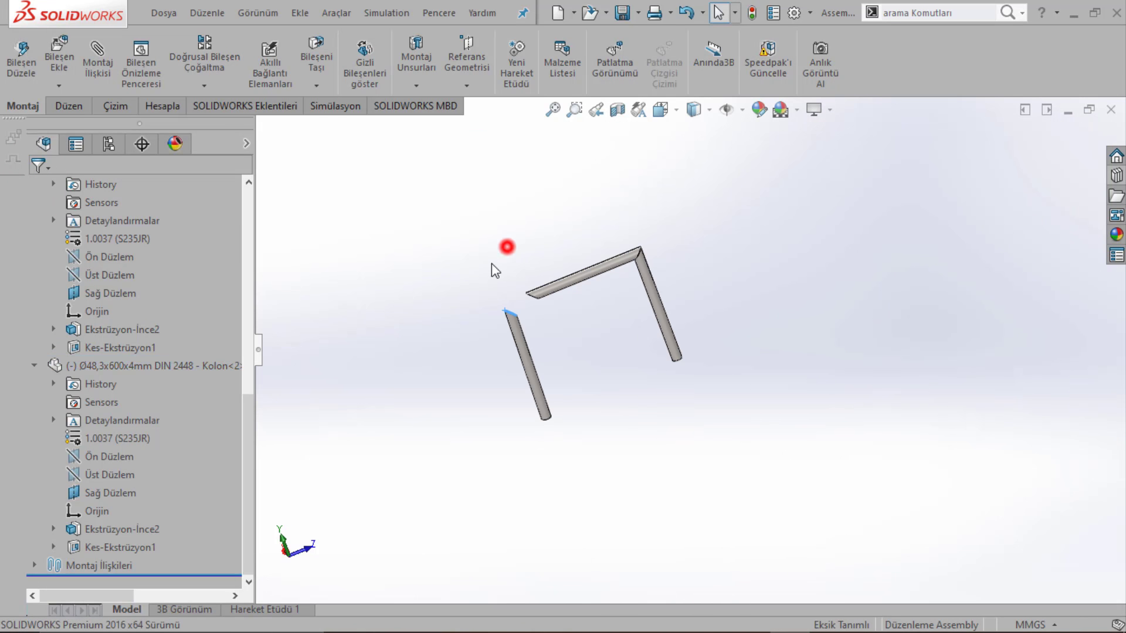
{"action": "left_click", "coordinate": [36, 366]}
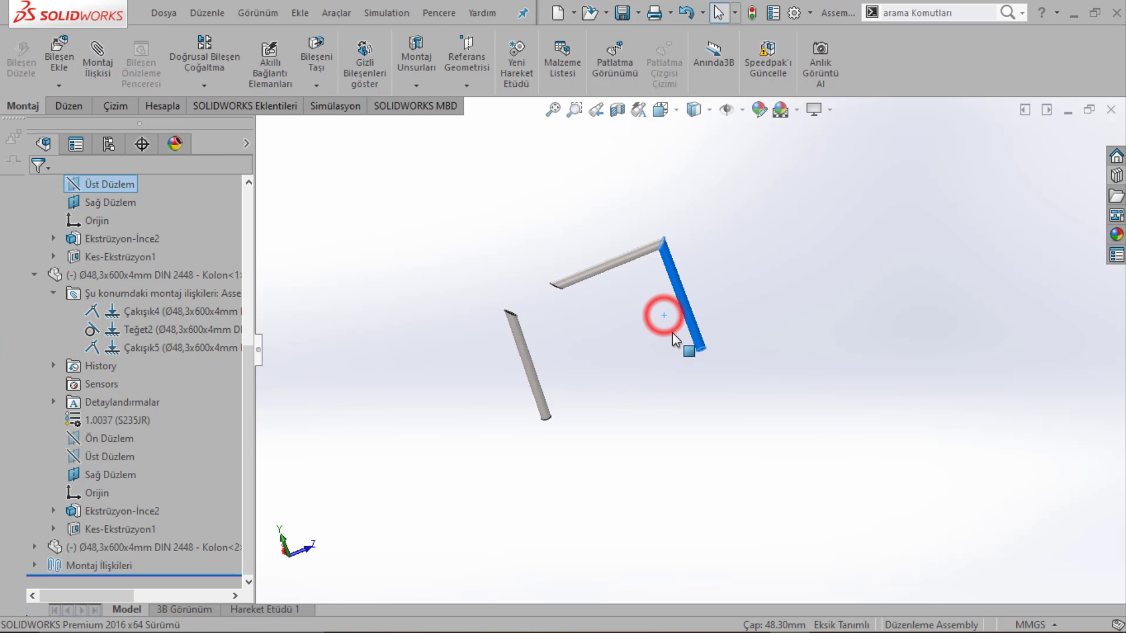
{"action": "key", "text": "Escape"}
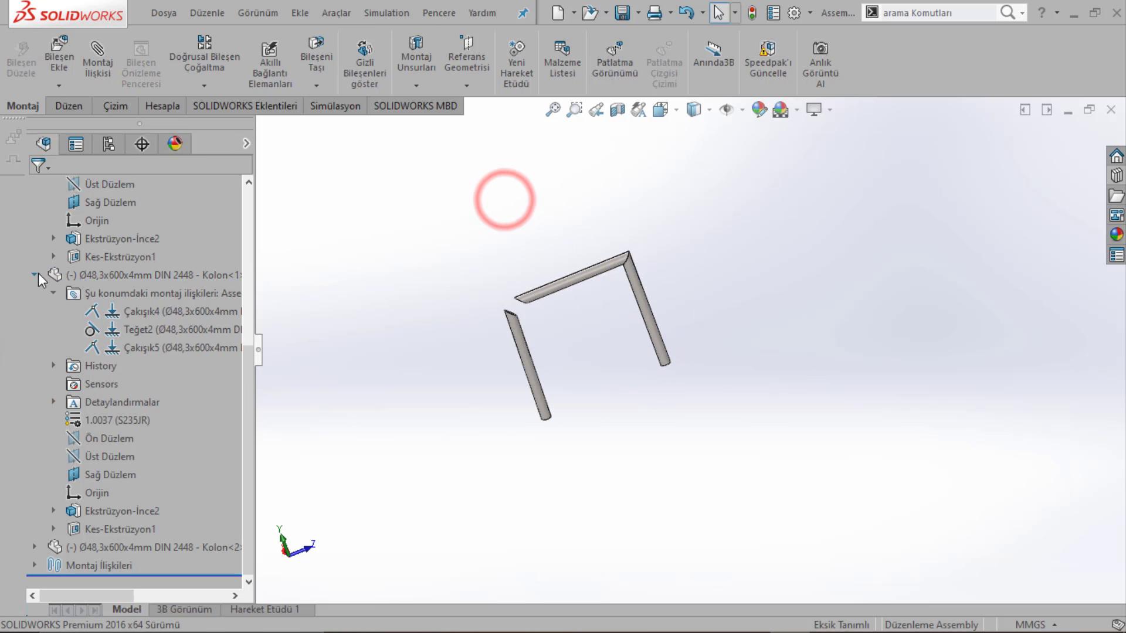
Step: Mate the Sağ Düzlem planes of Kolon<1> and Kolon<2> coincident as Çakışık7
{"action": "left_click", "coordinate": [36, 273]}
{"action": "left_click", "coordinate": [36, 349]}
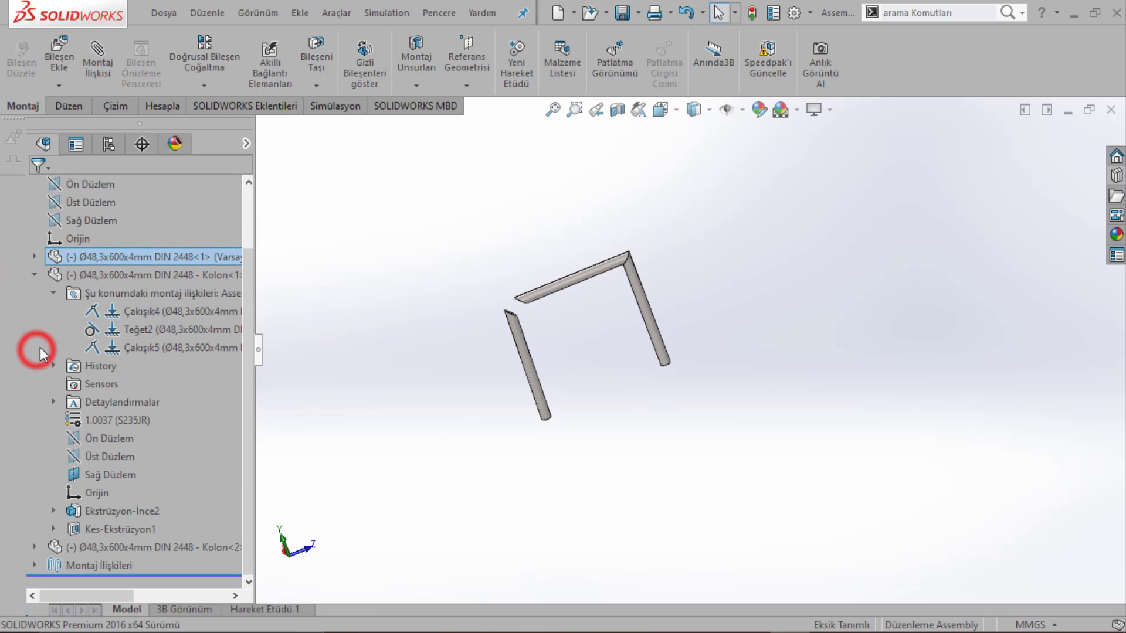
{"action": "left_click", "coordinate": [35, 258]}
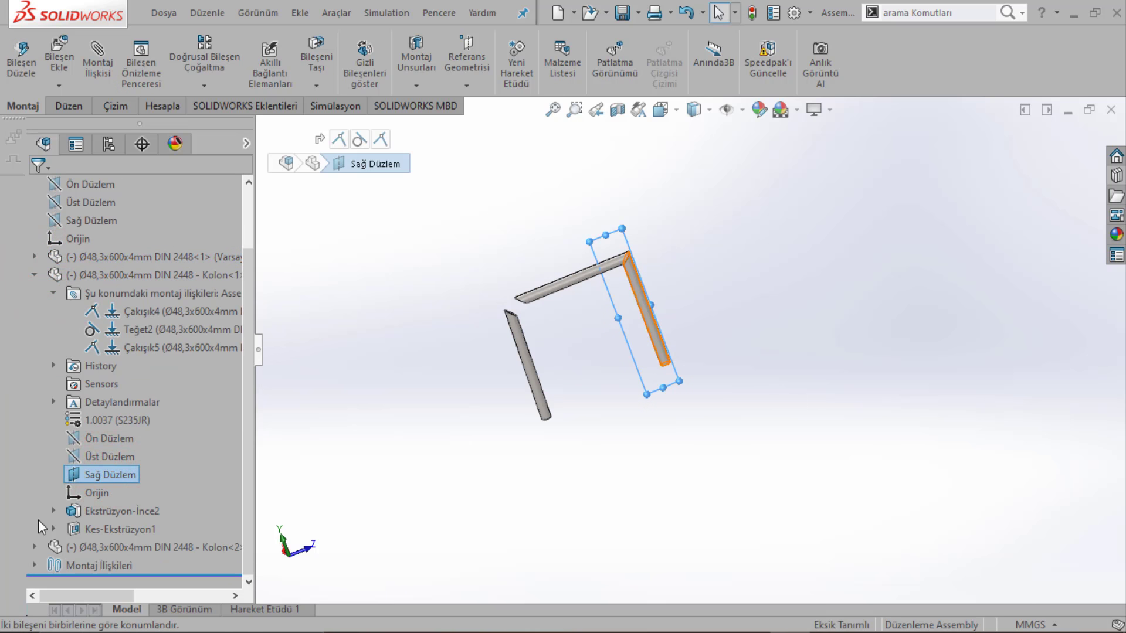
{"action": "left_click", "coordinate": [36, 547]}
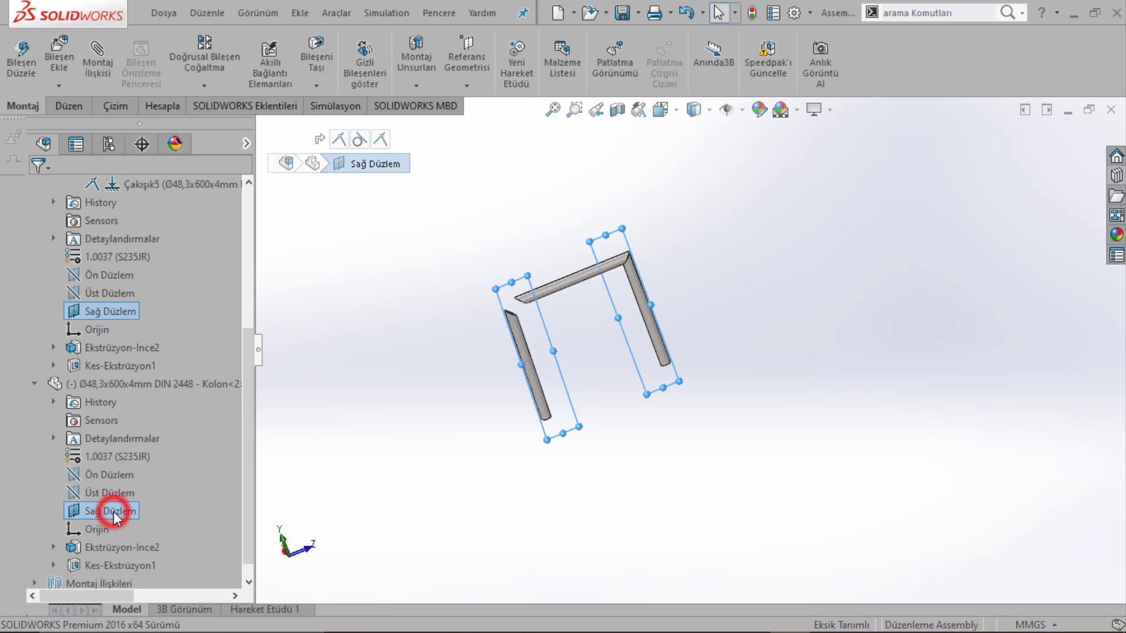
{"action": "left_click", "coordinate": [129, 522]}
{"action": "scroll", "coordinate": [557, 314], "scroll_direction": "down", "scroll_amount": 3}
Step: Select the lower tube's cut-end edge and the top tube's open end face
{"action": "scroll", "coordinate": [523, 368], "scroll_direction": "down", "scroll_amount": 3}
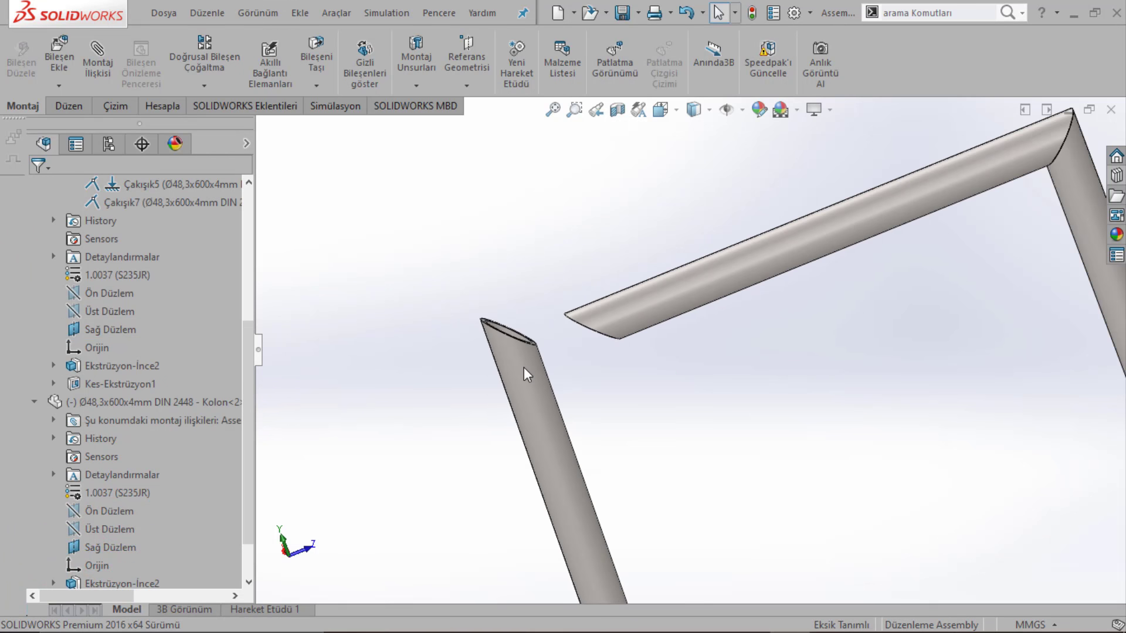
{"action": "scroll", "coordinate": [548, 295], "scroll_direction": "down", "scroll_amount": 2}
{"action": "scroll", "coordinate": [522, 324], "scroll_direction": "down", "scroll_amount": 2}
{"action": "scroll", "coordinate": [417, 355], "scroll_direction": "down", "scroll_amount": 2}
{"action": "left_click", "coordinate": [418, 353]}
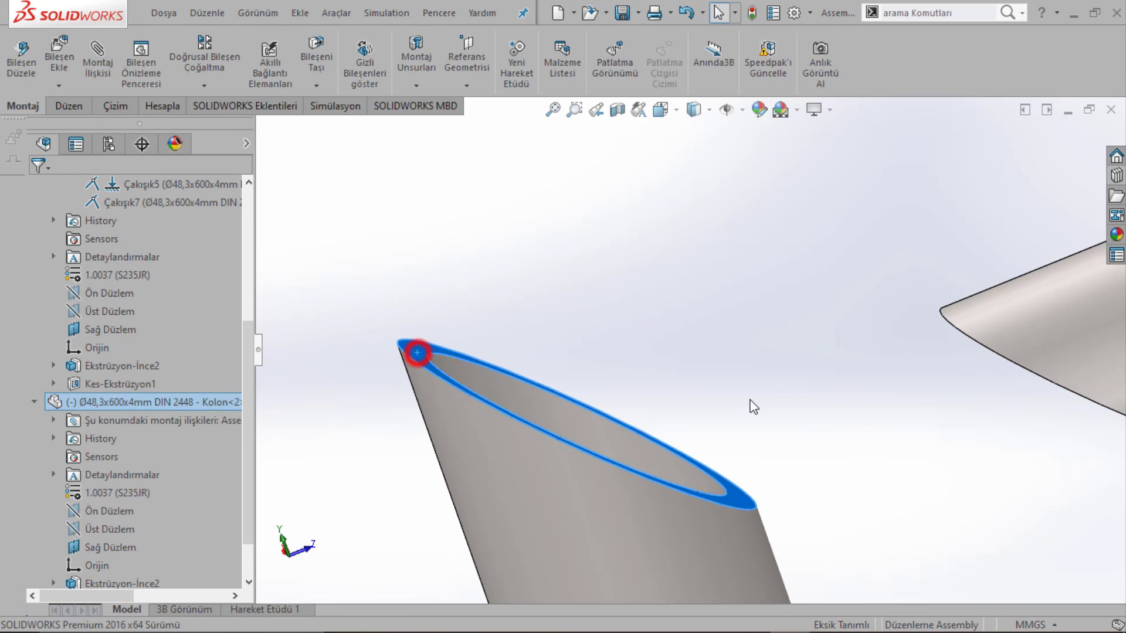
{"action": "scroll", "coordinate": [754, 406], "scroll_direction": "up", "scroll_amount": 5}
{"action": "scroll", "coordinate": [748, 295], "scroll_direction": "down", "scroll_amount": 3}
{"action": "scroll", "coordinate": [717, 272], "scroll_direction": "down", "scroll_amount": 2}
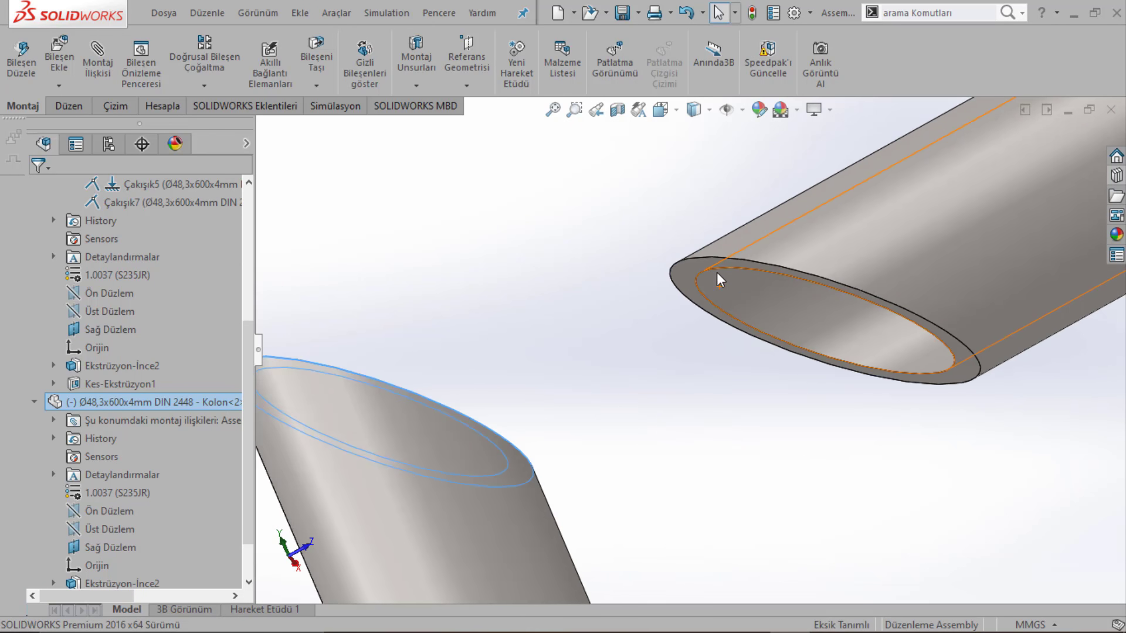
{"action": "left_click", "coordinate": [685, 277]}
{"action": "left_click", "coordinate": [727, 262]}
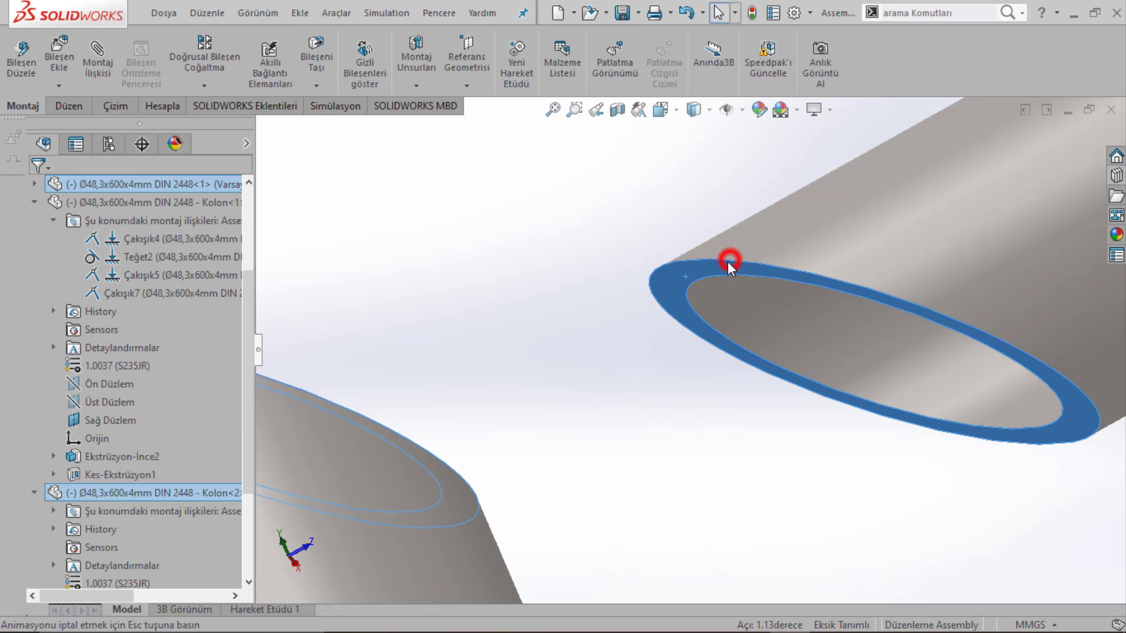
{"action": "scroll", "coordinate": [727, 261], "scroll_direction": "up", "scroll_amount": 2}
{"action": "scroll", "coordinate": [715, 268], "scroll_direction": "up", "scroll_amount": 3}
{"action": "scroll", "coordinate": [713, 304], "scroll_direction": "up", "scroll_amount": 3}
{"action": "scroll", "coordinate": [736, 376], "scroll_direction": "up", "scroll_amount": 2}
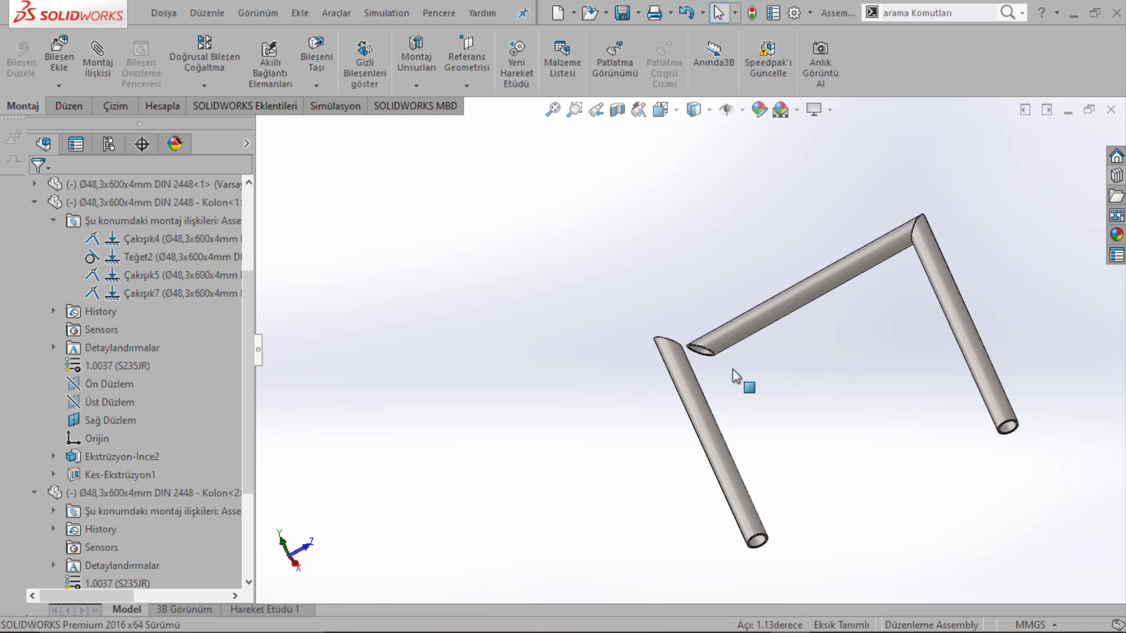
Step: Drag the loose tube so its cut end swings up to the top tube's end
{"action": "middle_click_drag", "start_coordinate": [733, 375], "coordinate": [829, 432]}
{"action": "scroll", "coordinate": [691, 371], "scroll_direction": "down", "scroll_amount": 3}
{"action": "scroll", "coordinate": [637, 373], "scroll_direction": "down", "scroll_amount": 3}
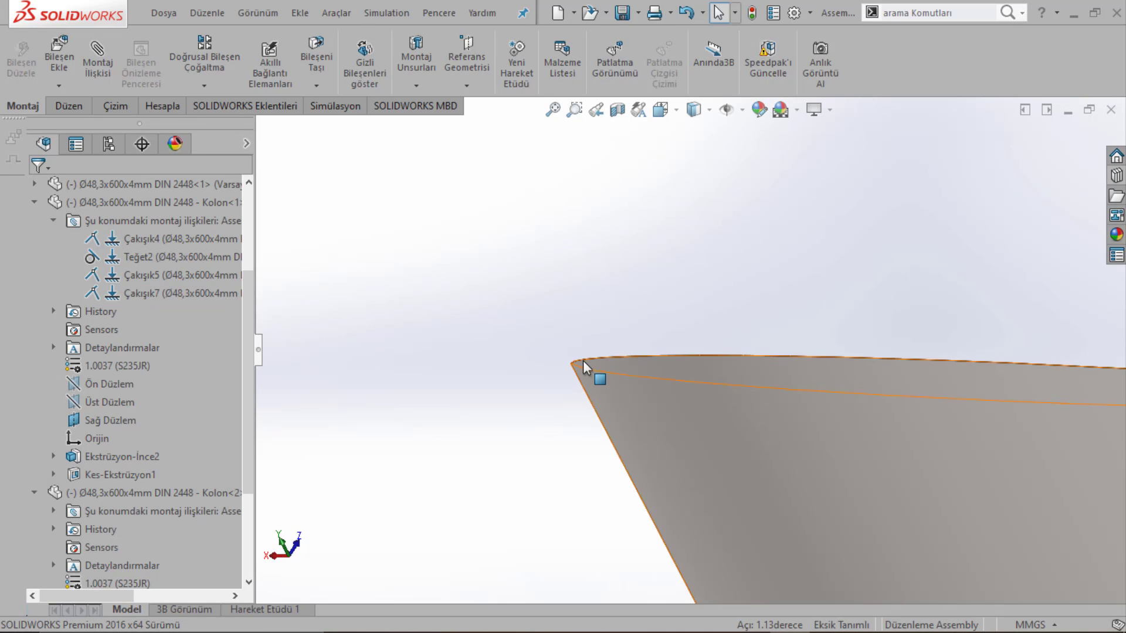
{"action": "left_click_drag", "start_coordinate": [583, 360], "coordinate": [751, 354]}
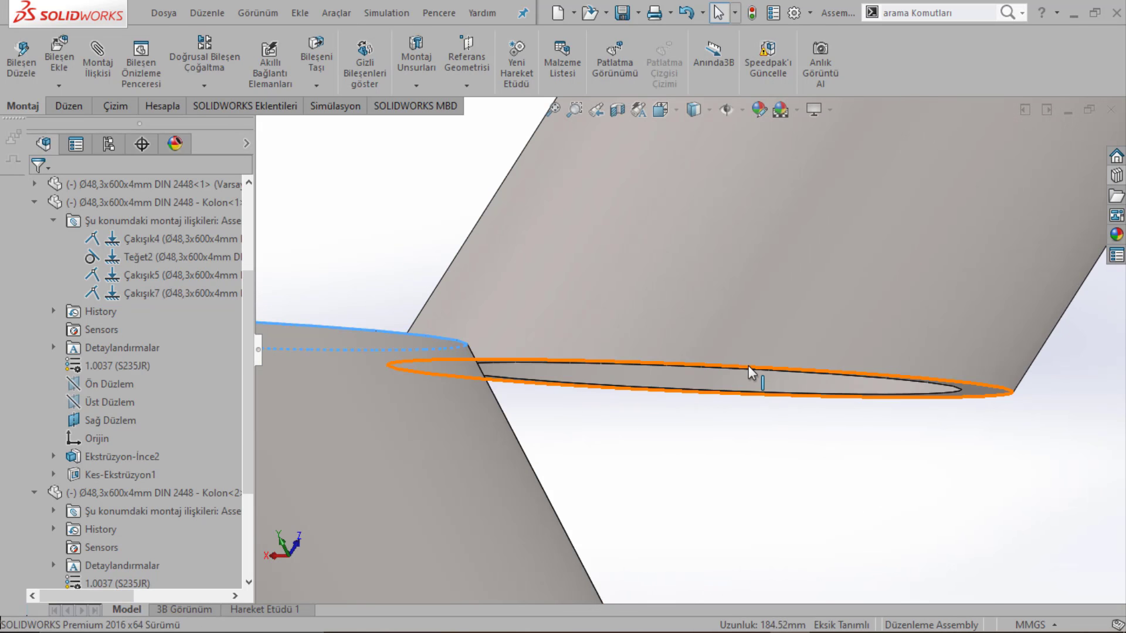
{"action": "left_click", "coordinate": [748, 365]}
{"action": "left_click_drag", "start_coordinate": [793, 351], "coordinate": [780, 353]}
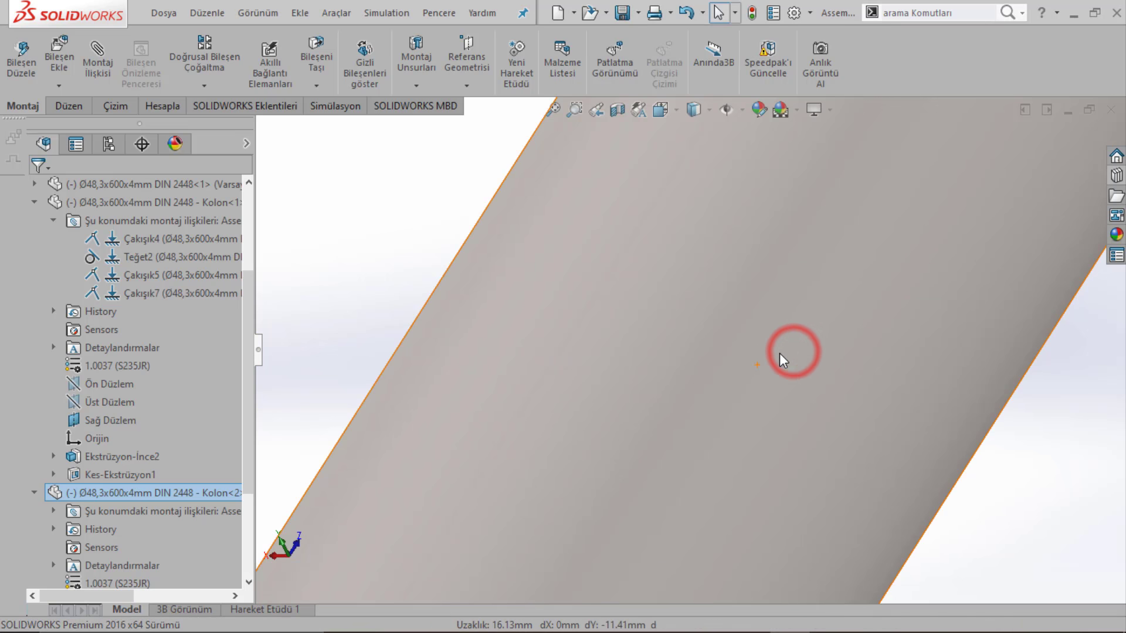
{"action": "scroll", "coordinate": [773, 359], "scroll_direction": "up", "scroll_amount": 3}
{"action": "scroll", "coordinate": [758, 376], "scroll_direction": "up", "scroll_amount": 3}
{"action": "scroll", "coordinate": [728, 380], "scroll_direction": "up", "scroll_amount": 3}
{"action": "middle_click_drag", "start_coordinate": [728, 380], "coordinate": [659, 381]}
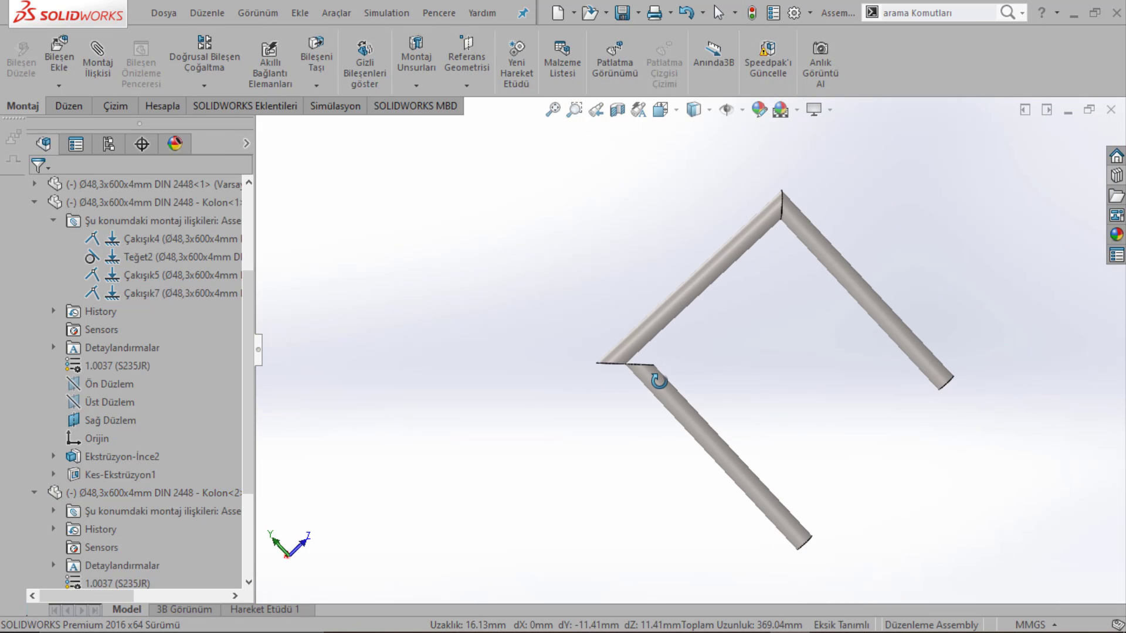
{"action": "left_click_drag", "start_coordinate": [659, 381], "coordinate": [578, 367]}
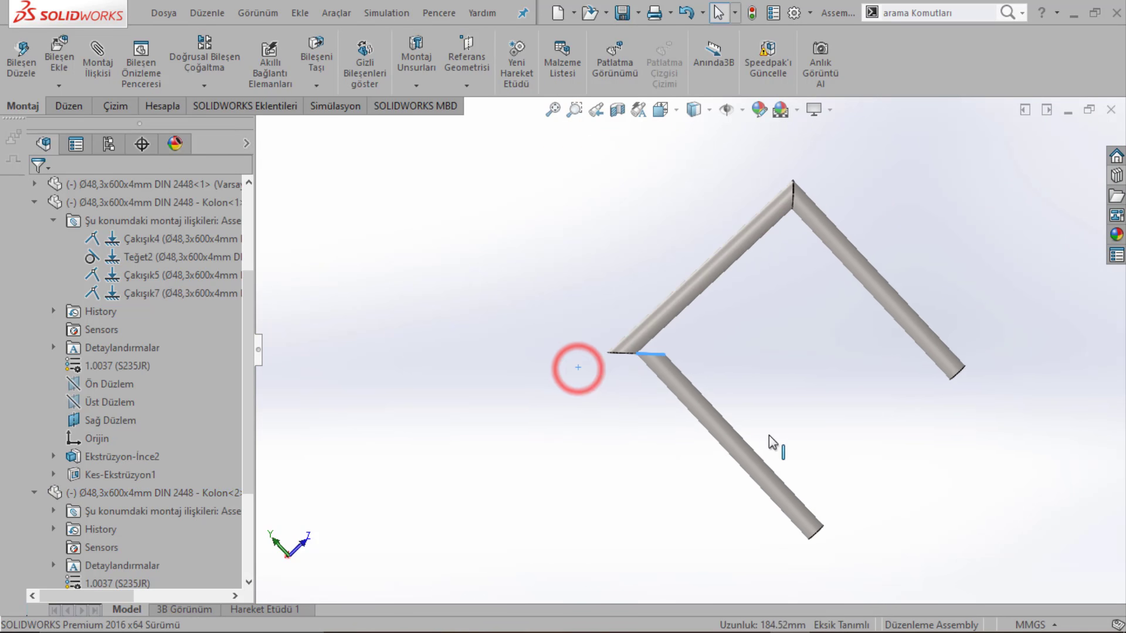
Step: Select the lower tube's end face and start a mate between both end faces
{"action": "scroll", "coordinate": [595, 396], "scroll_direction": "down", "scroll_amount": 2}
{"action": "scroll", "coordinate": [593, 397], "scroll_direction": "down", "scroll_amount": 2}
{"action": "scroll", "coordinate": [593, 398], "scroll_direction": "down", "scroll_amount": 2}
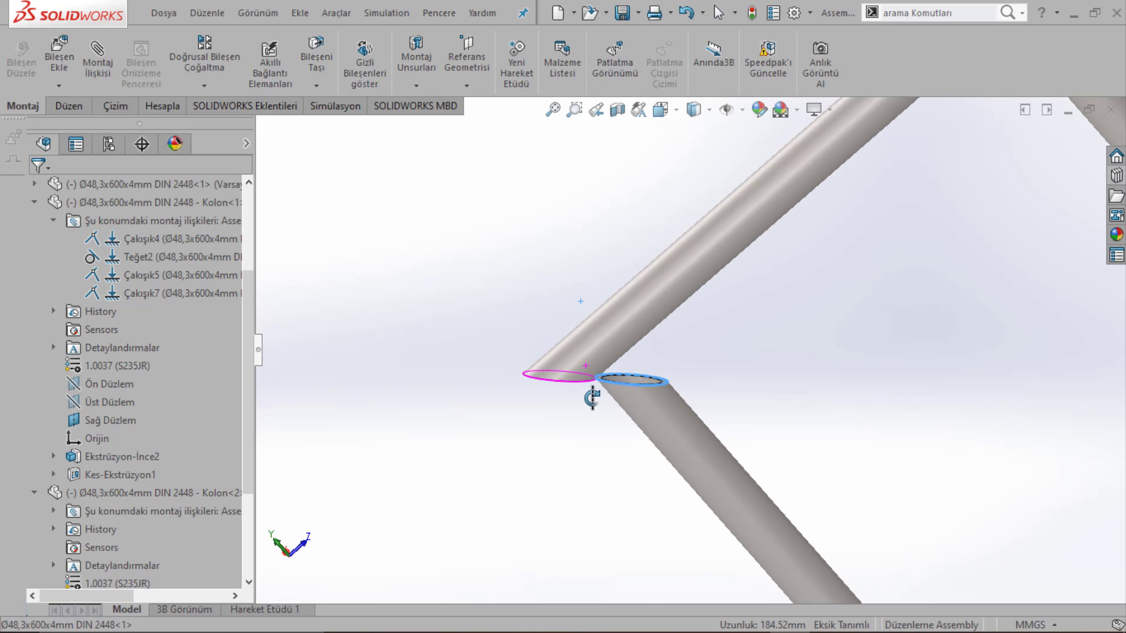
{"action": "middle_click_drag", "start_coordinate": [592, 397], "coordinate": [632, 376]}
{"action": "scroll", "coordinate": [632, 373], "scroll_direction": "down", "scroll_amount": 3}
{"action": "scroll", "coordinate": [639, 399], "scroll_direction": "down", "scroll_amount": 1}
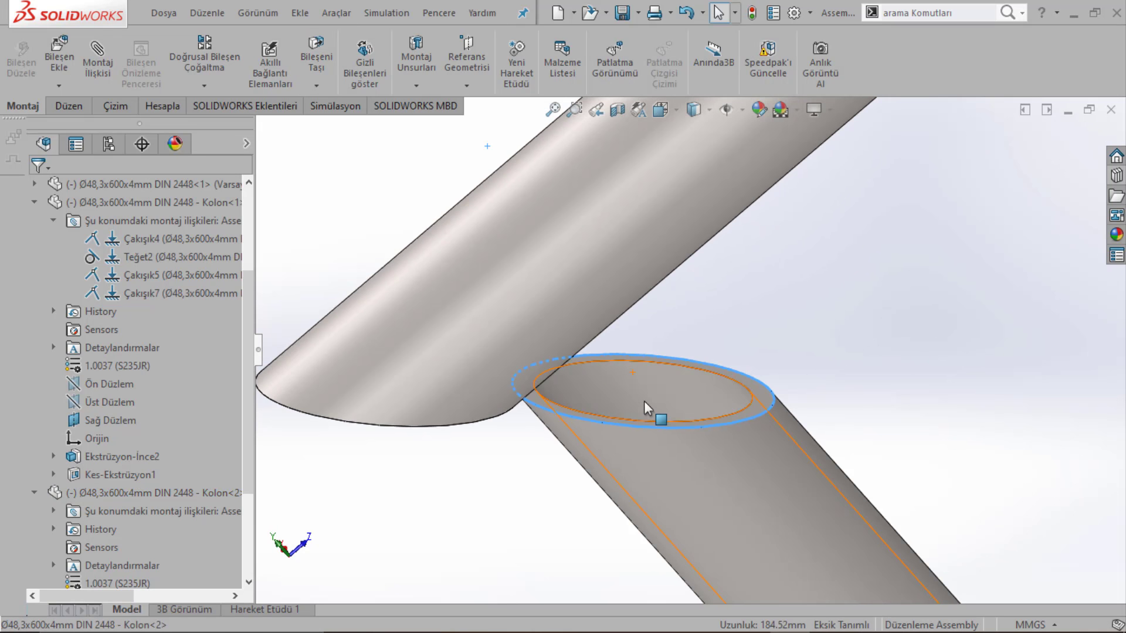
{"action": "left_click", "coordinate": [644, 401]}
{"action": "middle_click_drag", "start_coordinate": [528, 363], "coordinate": [575, 228]}
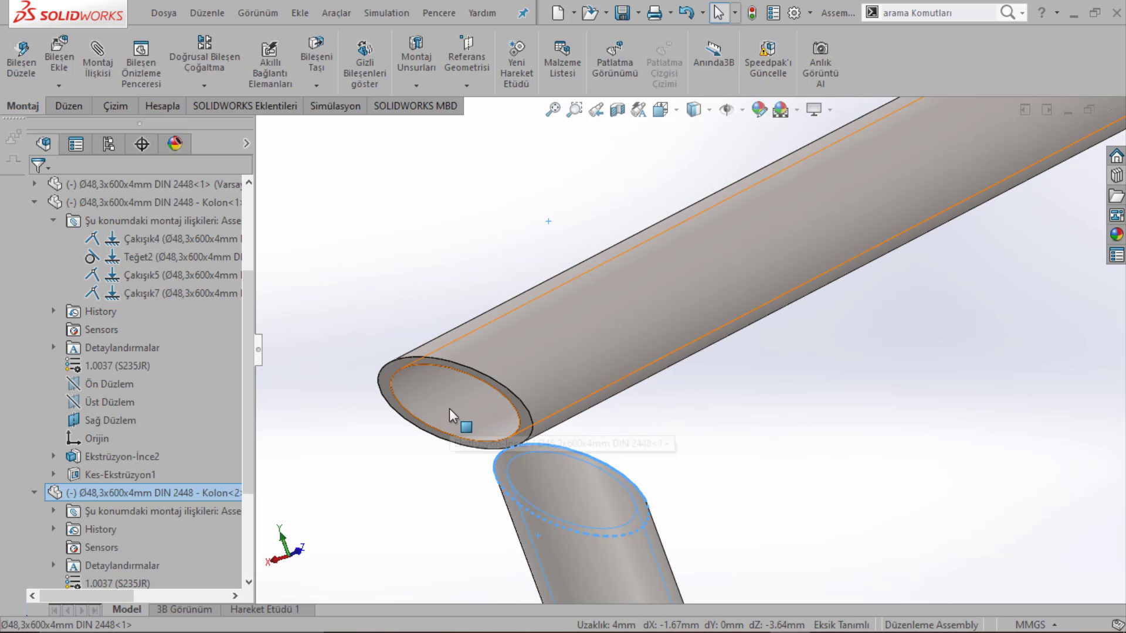
{"action": "left_click", "coordinate": [616, 316]}
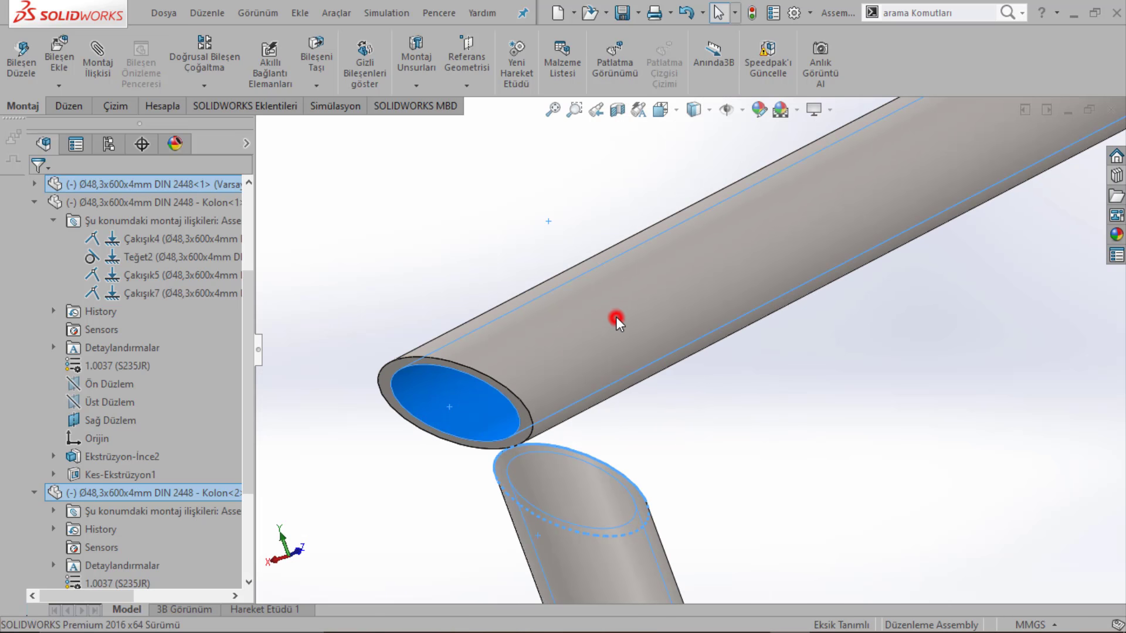
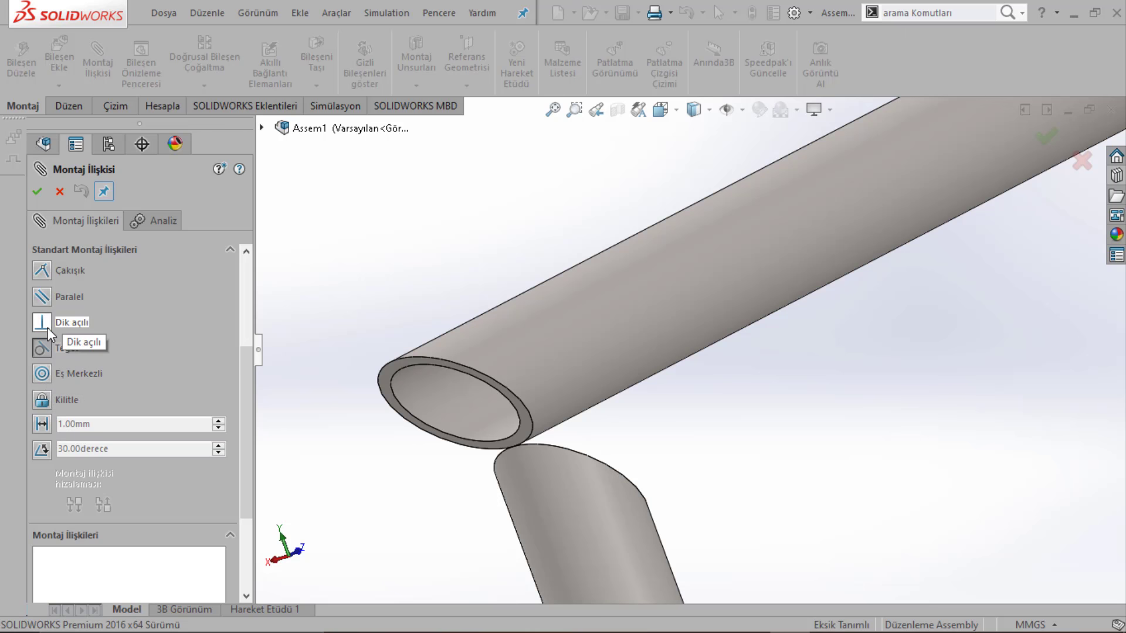
Step: Close the mate settings and drag the lower tube away from the top tube
{"action": "left_click", "coordinate": [36, 192]}
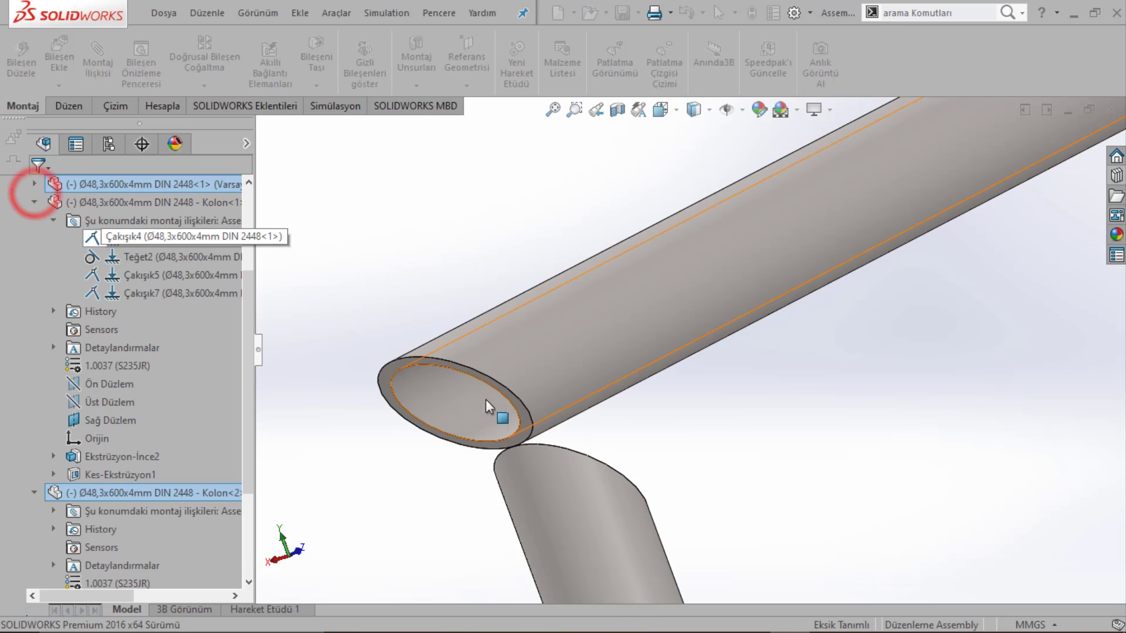
{"action": "scroll", "coordinate": [598, 457], "scroll_direction": "up", "scroll_amount": 5}
{"action": "scroll", "coordinate": [645, 389], "scroll_direction": "down", "scroll_amount": 5}
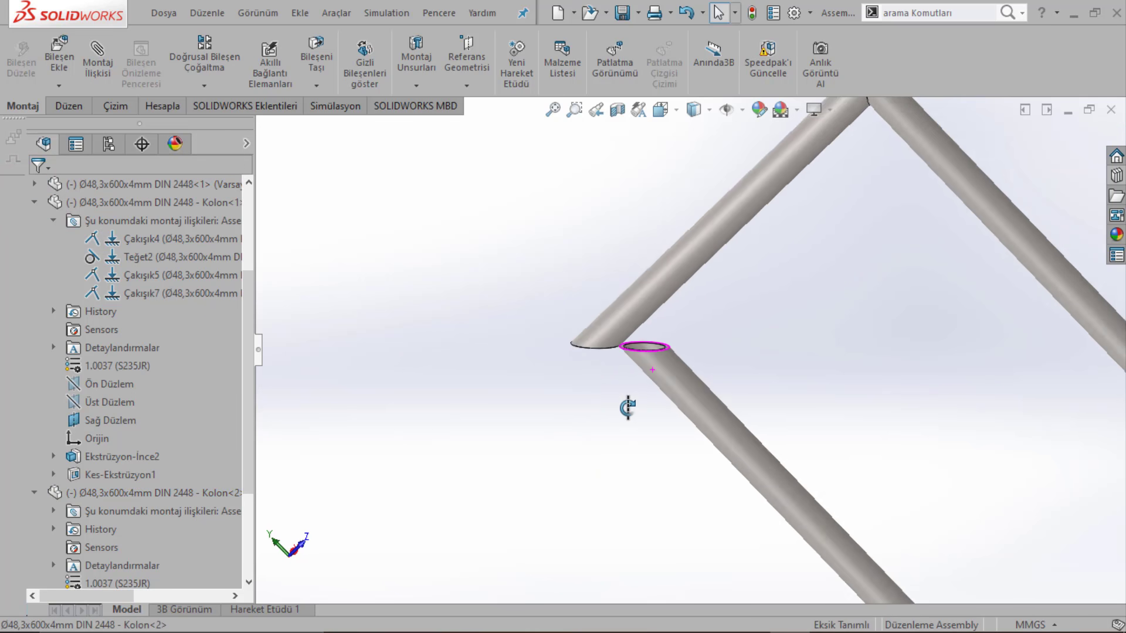
{"action": "left_click", "coordinate": [689, 380]}
{"action": "left_click_drag", "start_coordinate": [638, 410], "coordinate": [695, 442]}
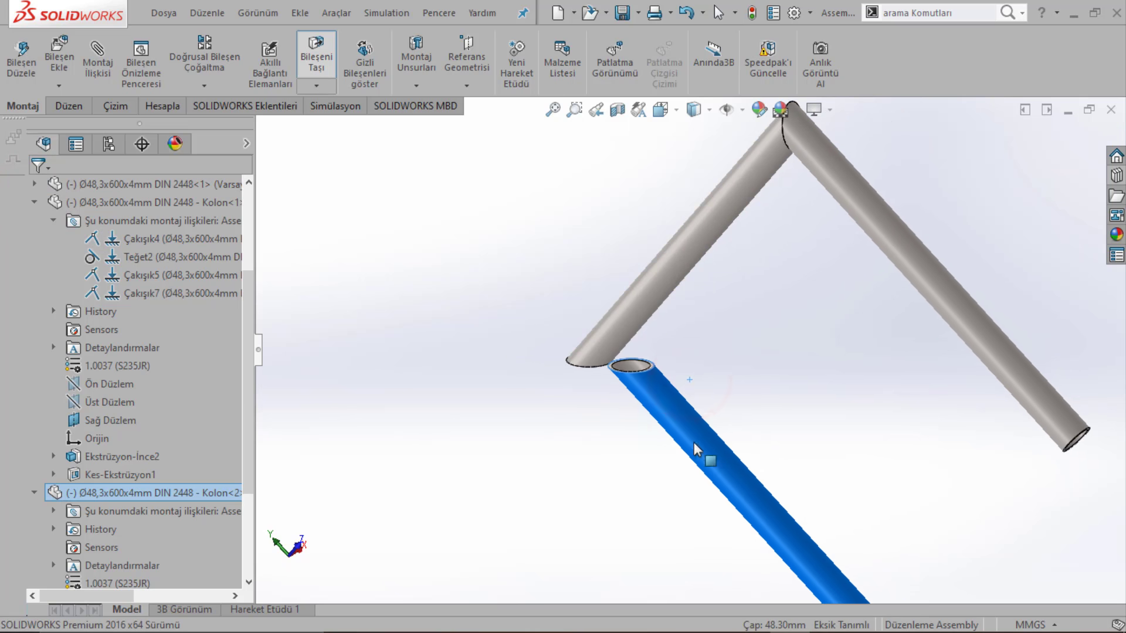
{"action": "scroll", "coordinate": [587, 353], "scroll_direction": "down", "scroll_amount": 3}
{"action": "scroll", "coordinate": [652, 363], "scroll_direction": "down", "scroll_amount": 3}
{"action": "left_click", "coordinate": [762, 343]}
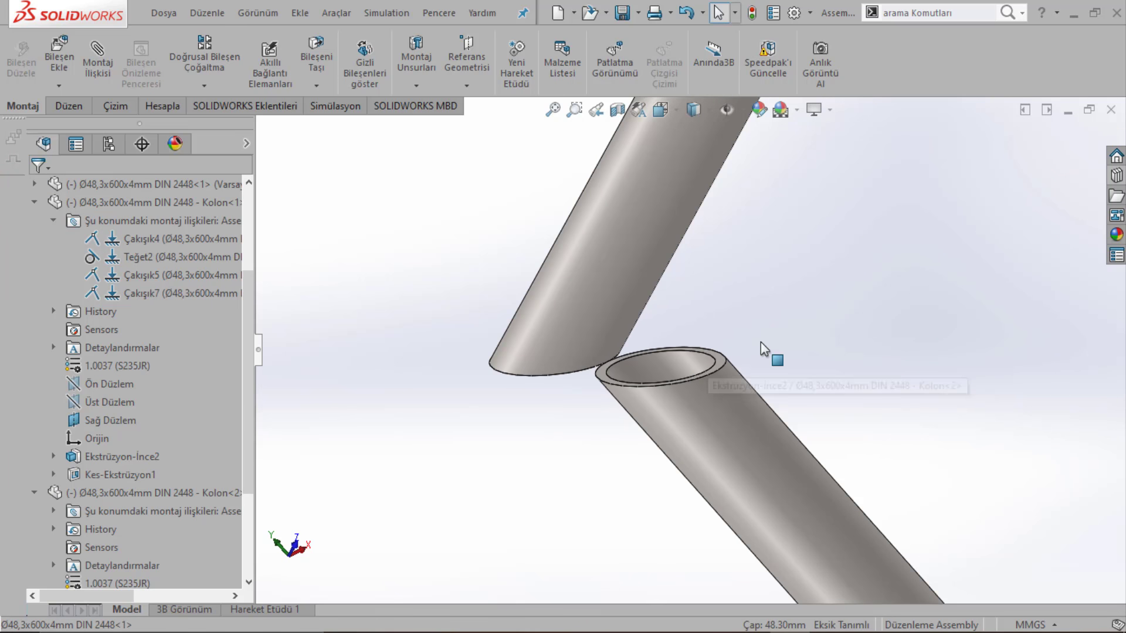
Step: Orbit around the joint to inspect the lower tube's end edge and end face
{"action": "left_click", "coordinate": [719, 362]}
{"action": "left_click", "coordinate": [607, 368], "text": "ctrl"}
{"action": "middle_click_drag", "start_coordinate": [607, 368], "coordinate": [636, 220]}
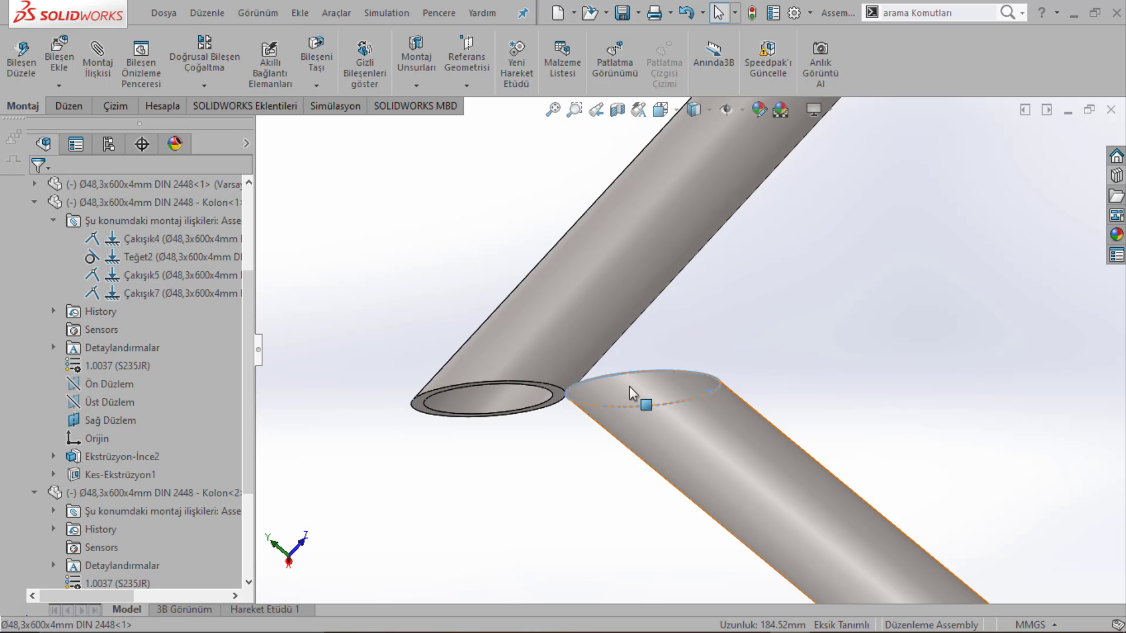
{"action": "left_click", "coordinate": [632, 394]}
{"action": "middle_click_drag", "start_coordinate": [632, 394], "coordinate": [649, 470]}
{"action": "left_click", "coordinate": [716, 352]}
{"action": "left_click", "coordinate": [820, 298]}
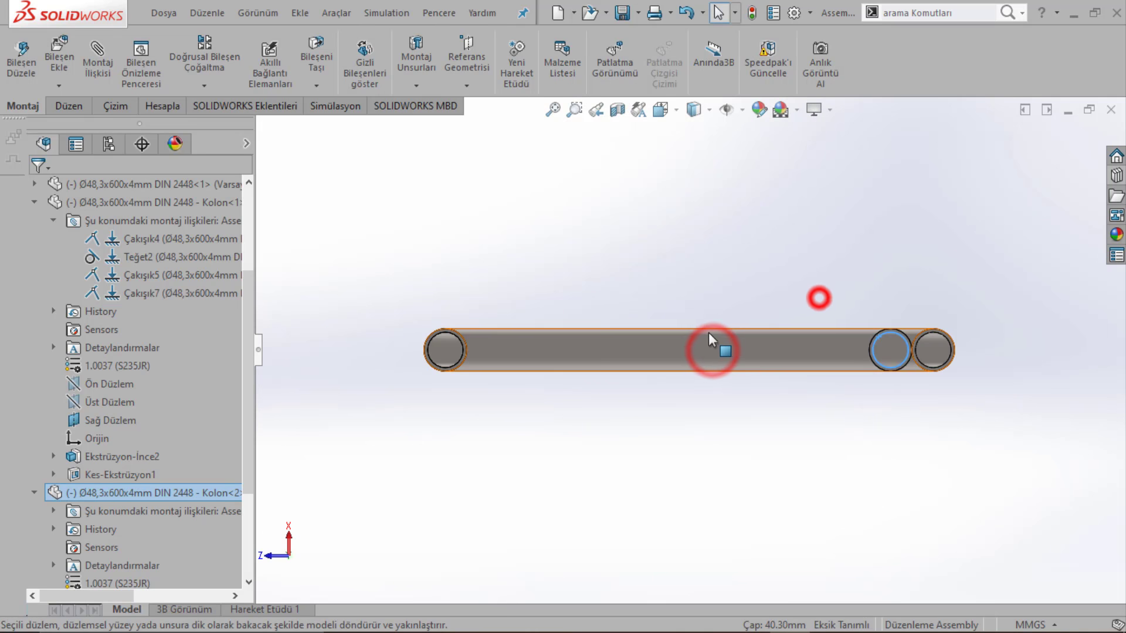
{"action": "middle_click_drag", "start_coordinate": [709, 340], "coordinate": [492, 449]}
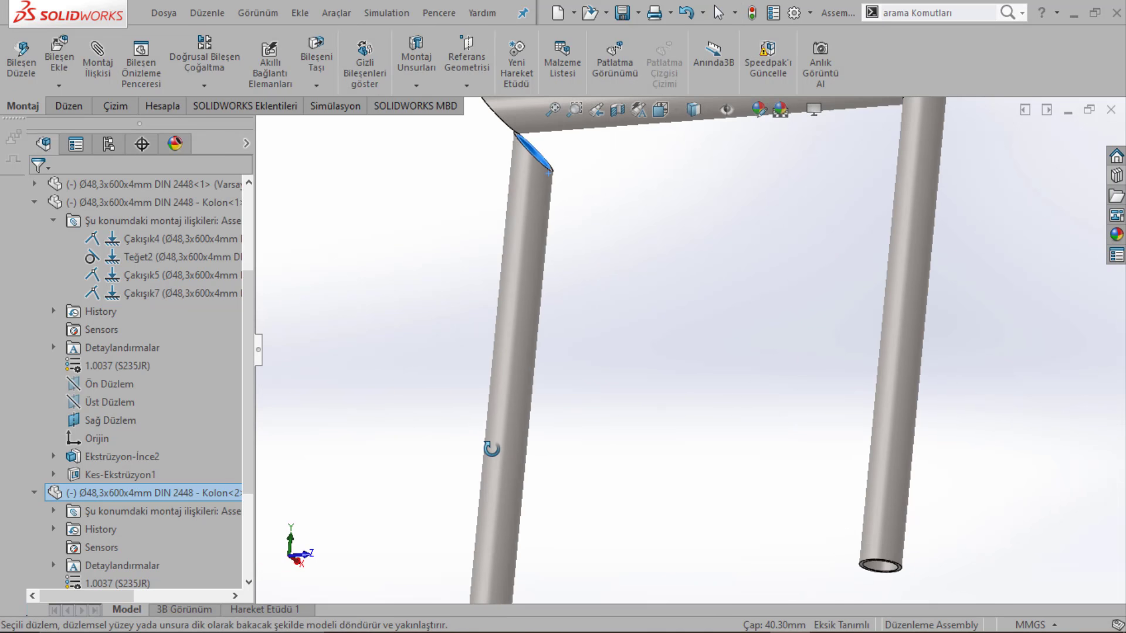
{"action": "scroll", "coordinate": [491, 450], "scroll_direction": "up", "scroll_amount": 3}
{"action": "scroll", "coordinate": [565, 326], "scroll_direction": "down", "scroll_amount": 3}
{"action": "scroll", "coordinate": [565, 327], "scroll_direction": "down", "scroll_amount": 3}
{"action": "scroll", "coordinate": [572, 379], "scroll_direction": "down", "scroll_amount": 2}
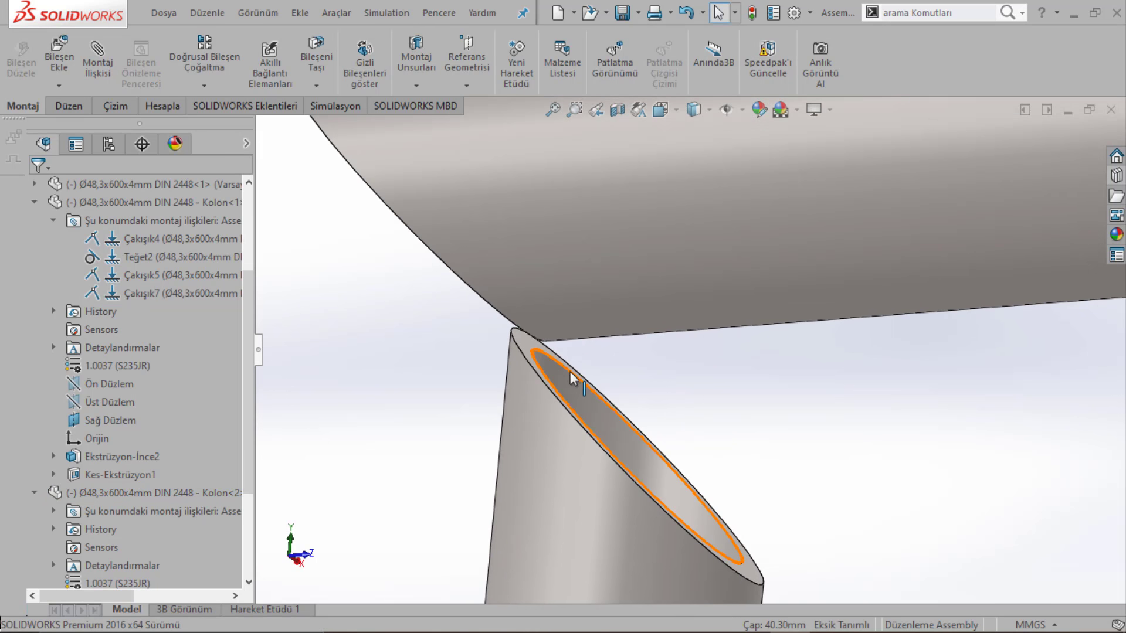
Step: Mate the leg's cut end edge to the top tube's end edge, forcing the conflict
{"action": "left_click", "coordinate": [566, 367]}
{"action": "scroll", "coordinate": [563, 363], "scroll_direction": "up", "scroll_amount": 2}
{"action": "scroll", "coordinate": [562, 346], "scroll_direction": "down", "scroll_amount": 3}
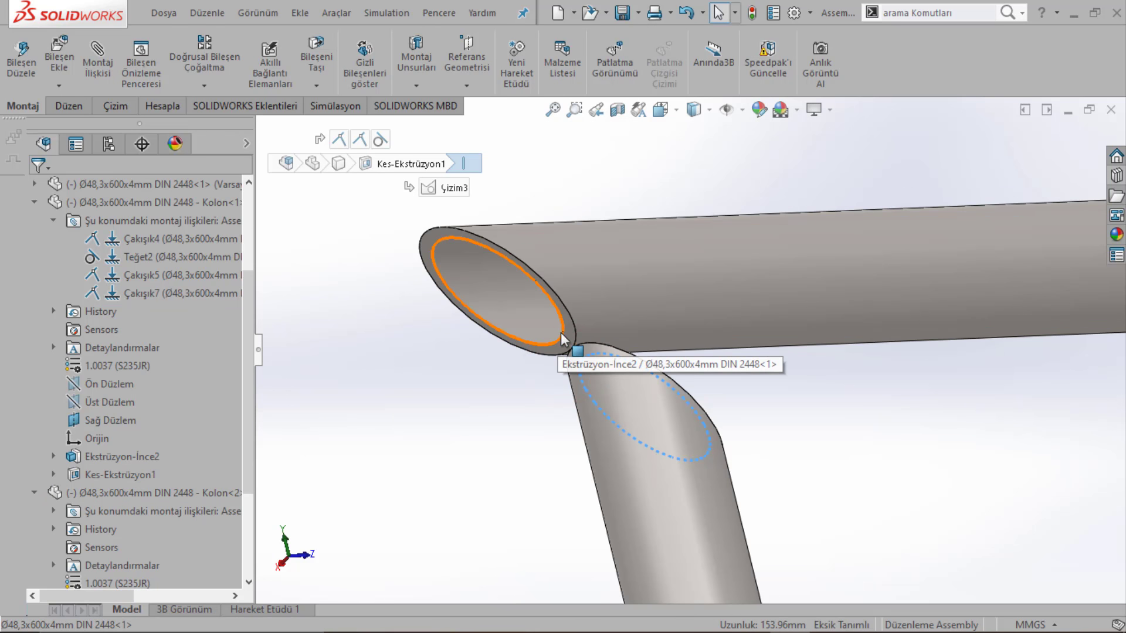
{"action": "left_click", "coordinate": [561, 335]}
{"action": "left_click", "coordinate": [604, 319]}
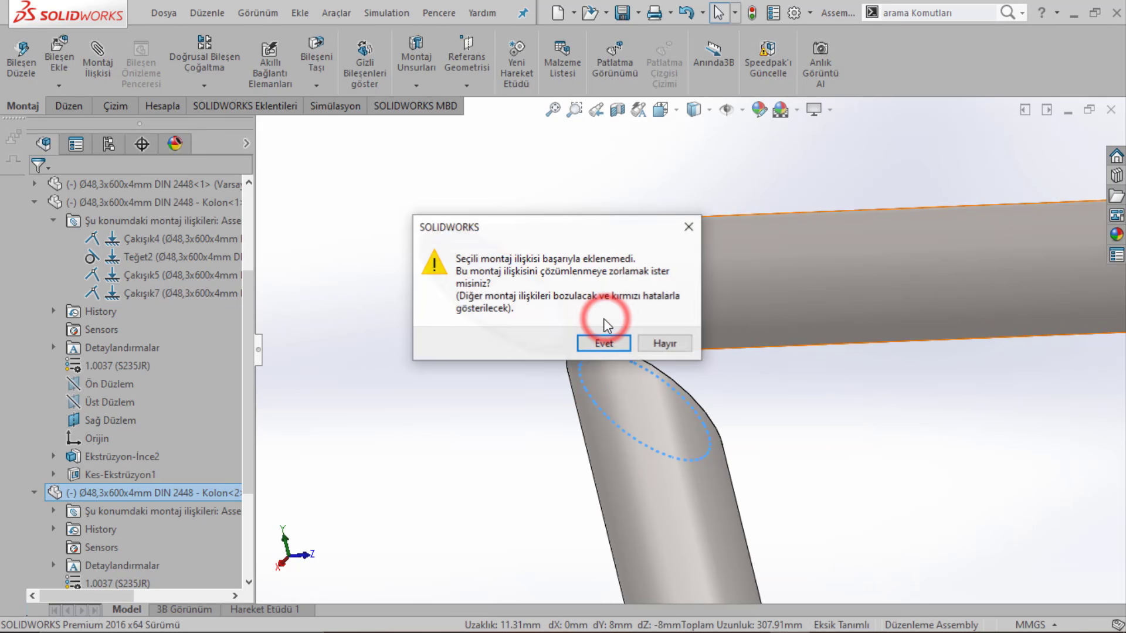
{"action": "left_click", "coordinate": [604, 319]}
Step: Force the mate, close What's Wrong, and delete the Teğet3 tangent mate
{"action": "left_click", "coordinate": [600, 346]}
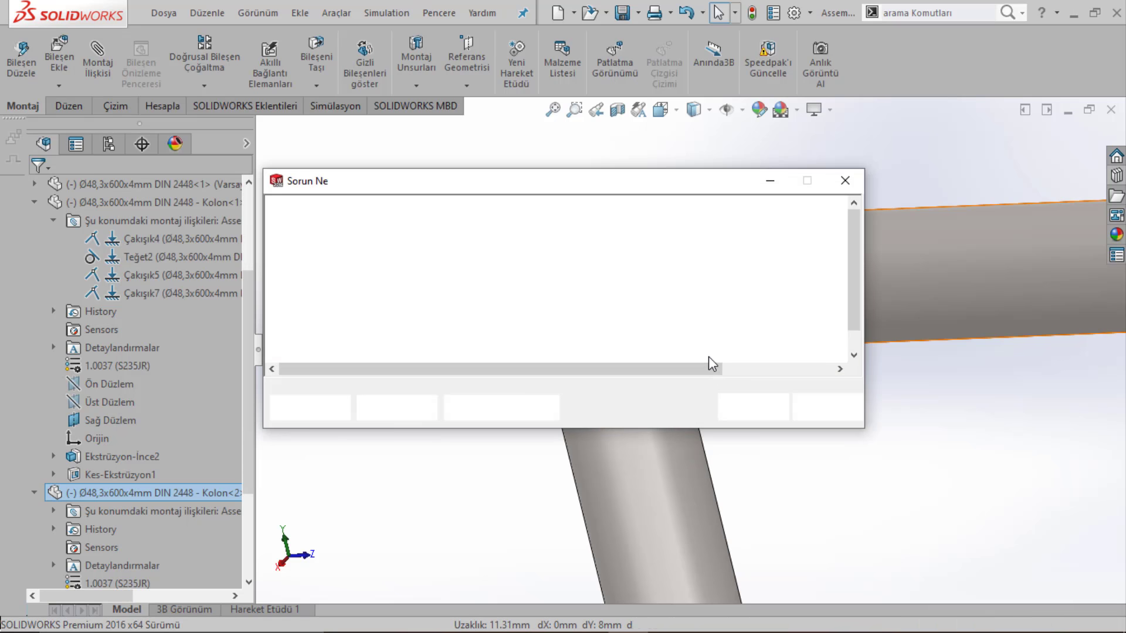
{"action": "left_click", "coordinate": [744, 407]}
{"action": "left_click", "coordinate": [591, 296]}
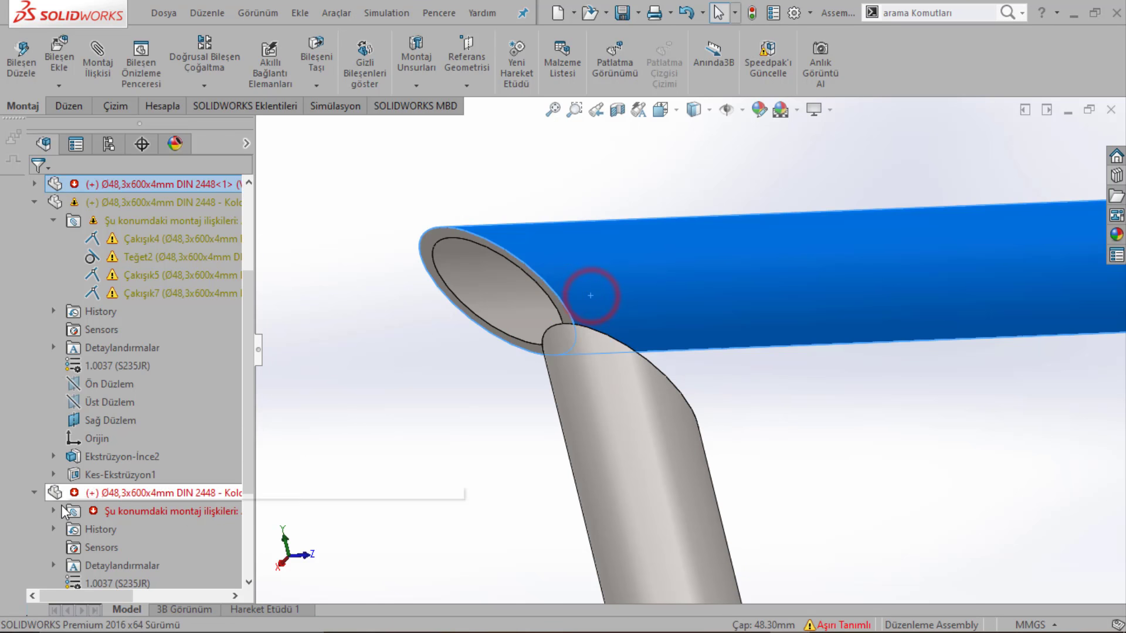
{"action": "left_click", "coordinate": [56, 511]}
{"action": "left_click", "coordinate": [136, 545]}
{"action": "right_click", "coordinate": [136, 548]}
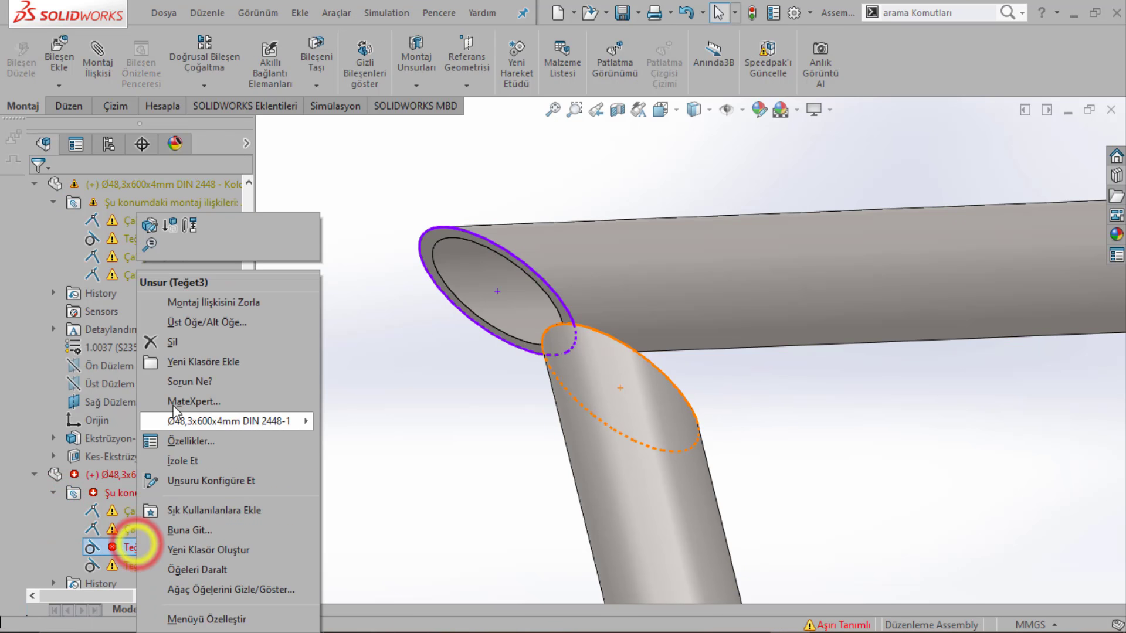
{"action": "left_click", "coordinate": [173, 346]}
{"action": "left_click", "coordinate": [655, 238]}
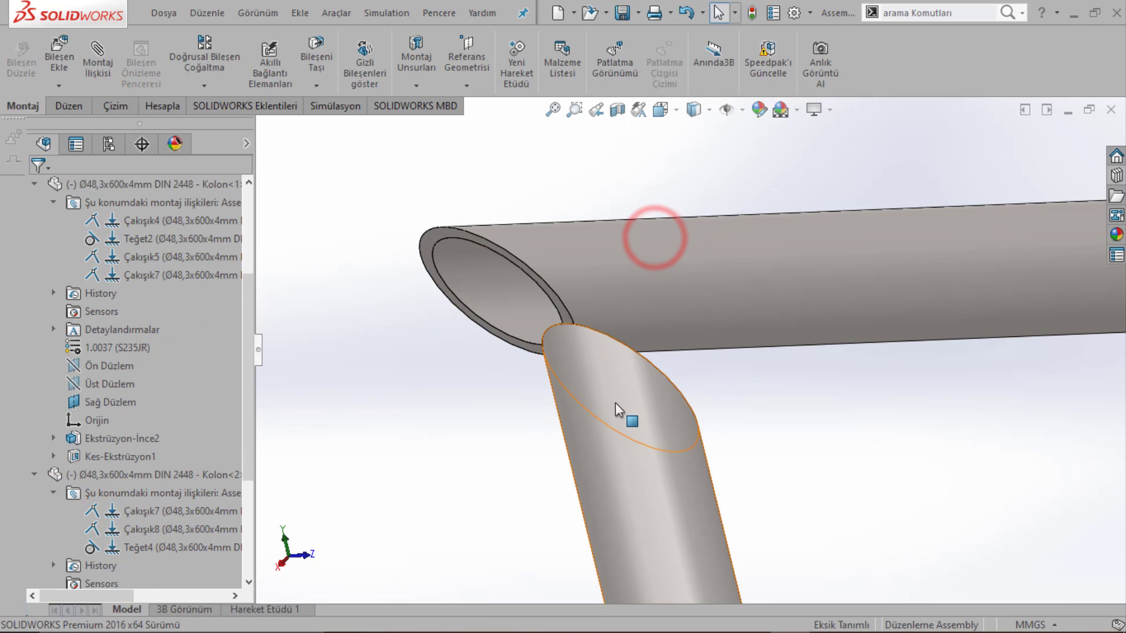
Step: Drag the legs to reposition them beneath the top tube
{"action": "left_click_drag", "start_coordinate": [616, 402], "coordinate": [422, 296]}
{"action": "left_click", "coordinate": [415, 285]}
{"action": "mouse_move", "coordinate": [604, 422]}
{"action": "left_mouse_down"}
{"action": "mouse_move", "coordinate": [511, 360]}
{"action": "mouse_move", "coordinate": [433, 373]}
{"action": "left_mouse_up"}
{"action": "scroll", "coordinate": [181, 455], "scroll_direction": "down", "scroll_amount": 5}
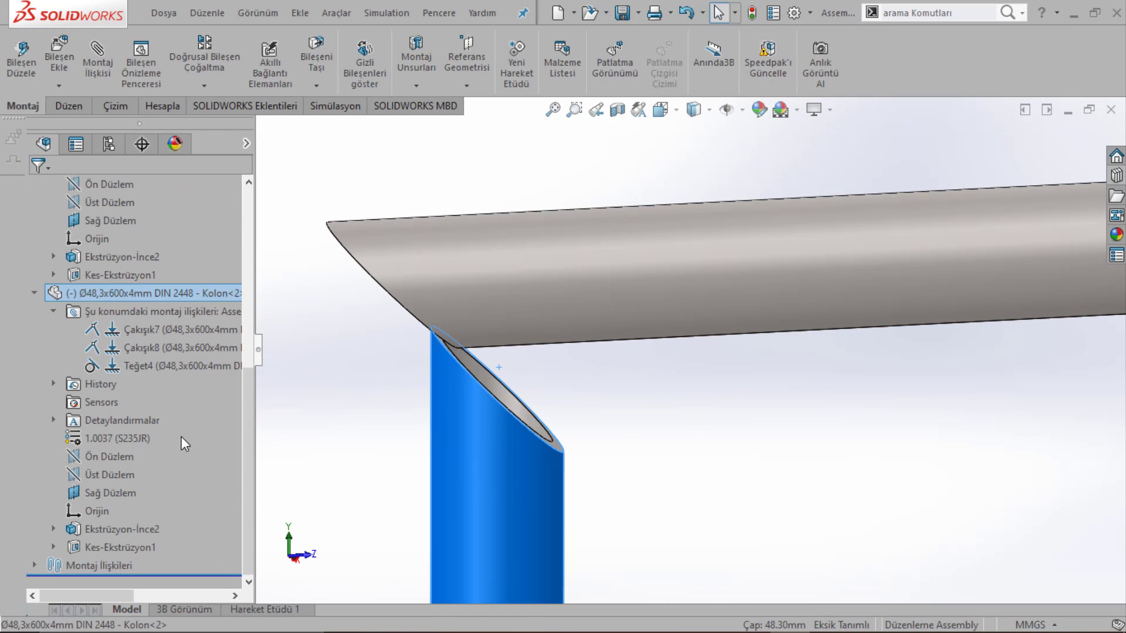
{"action": "left_click_drag", "start_coordinate": [470, 352], "coordinate": [464, 384]}
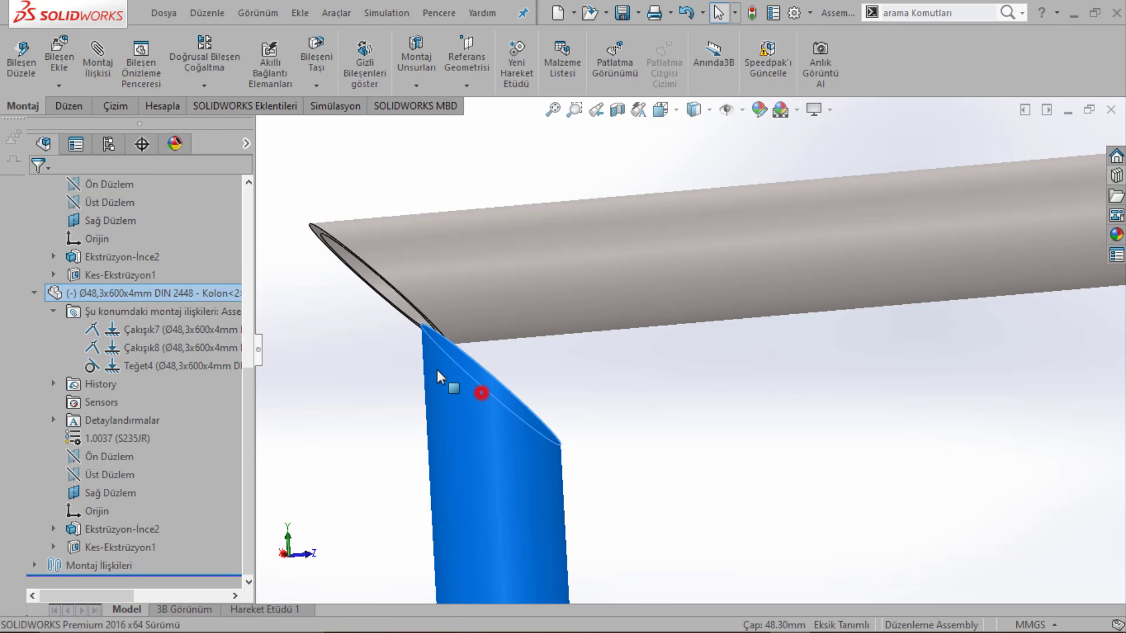
{"action": "key", "text": "f"}
{"action": "left_click", "coordinate": [581, 308]}
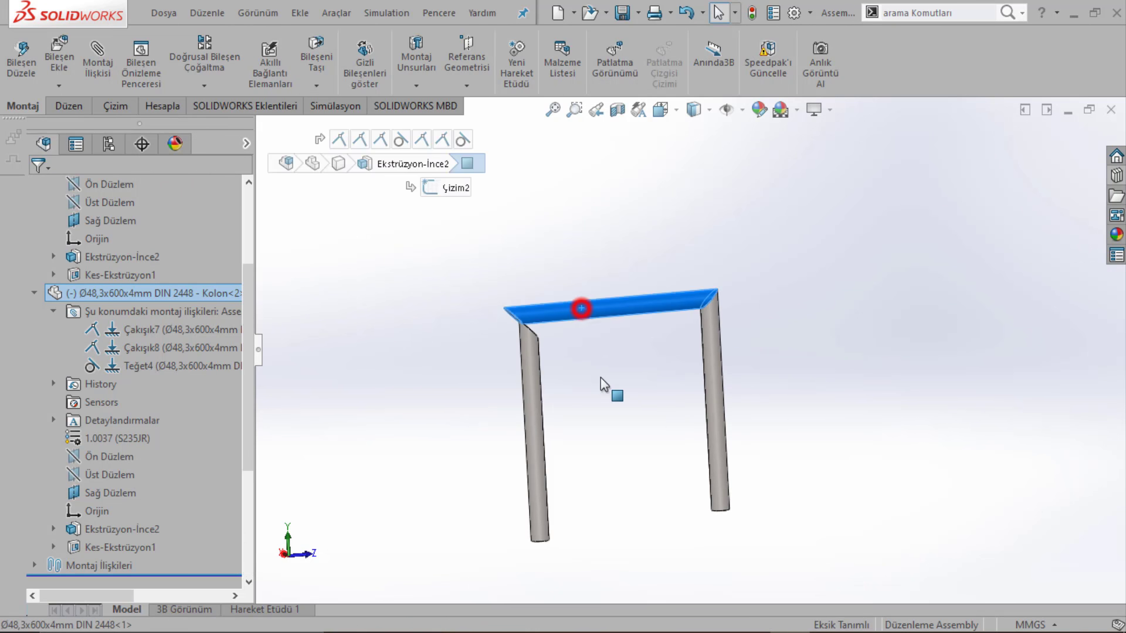
{"action": "mouse_move", "coordinate": [717, 354]}
{"action": "left_mouse_down"}
{"action": "mouse_move", "coordinate": [718, 557]}
{"action": "mouse_move", "coordinate": [665, 478]}
{"action": "left_mouse_up"}
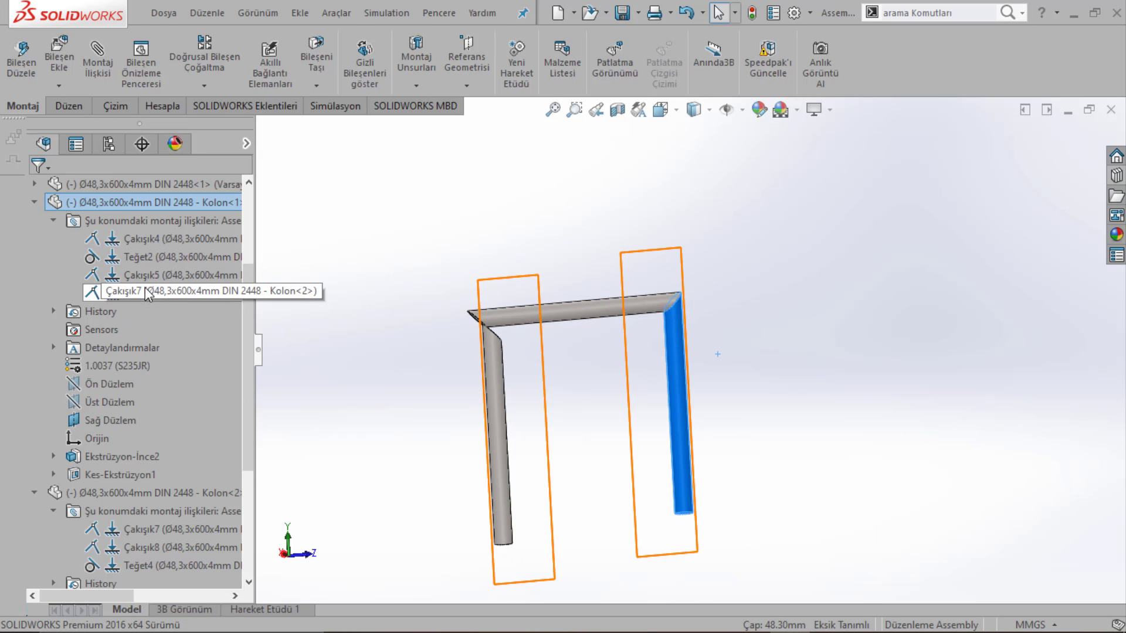
{"action": "left_click", "coordinate": [312, 387]}
Step: Check the Çakışık7 and Çakışık8 mates, then delete the Teğet4 tangent mate
{"action": "scroll", "coordinate": [132, 363], "scroll_direction": "down", "scroll_amount": 4}
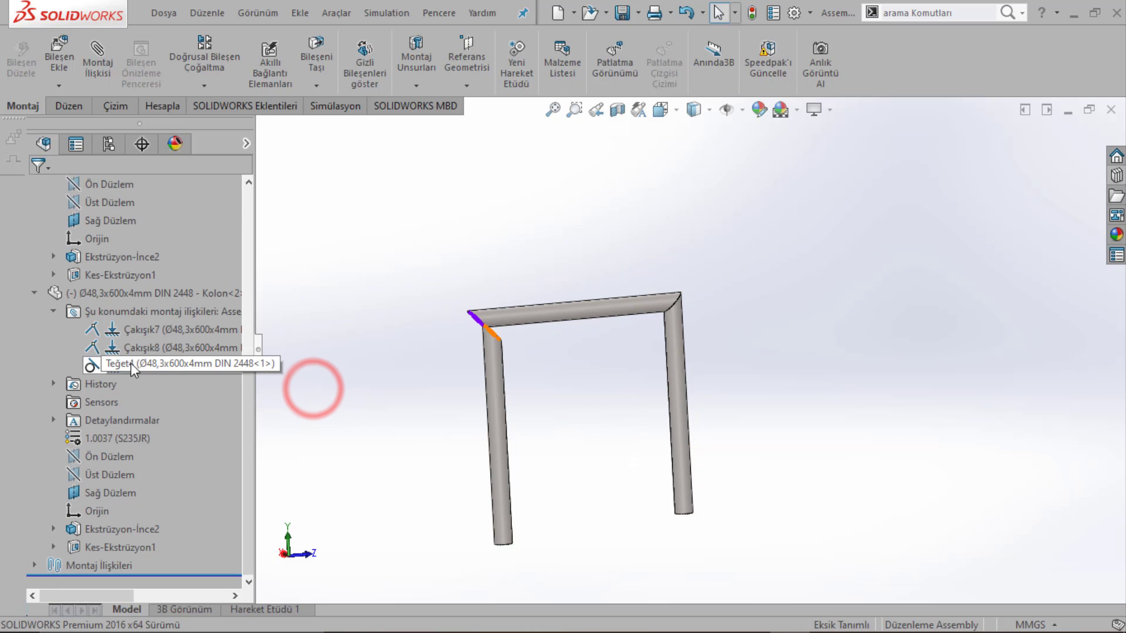
{"action": "left_click", "coordinate": [129, 332]}
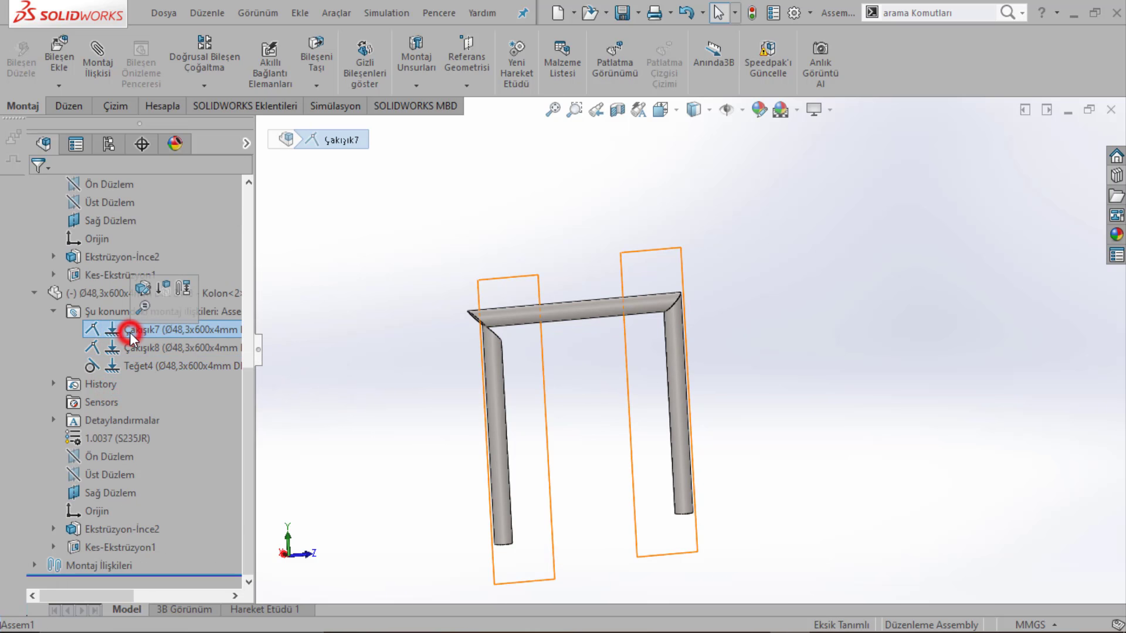
{"action": "left_click", "coordinate": [134, 348]}
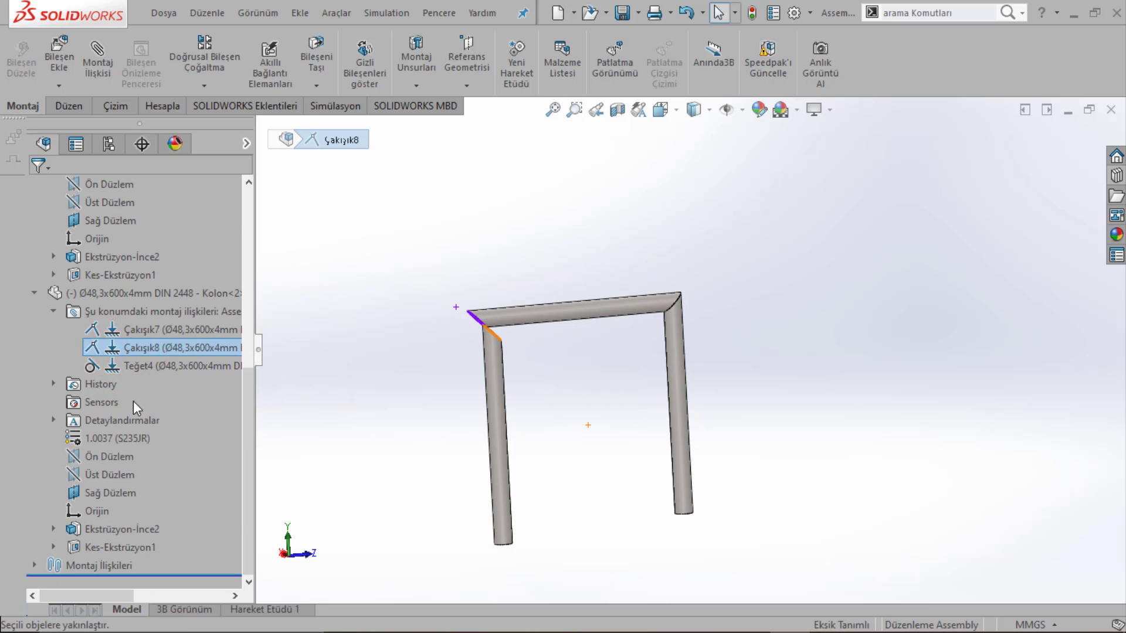
{"action": "right_click", "coordinate": [142, 370]}
{"action": "left_click", "coordinate": [167, 378]}
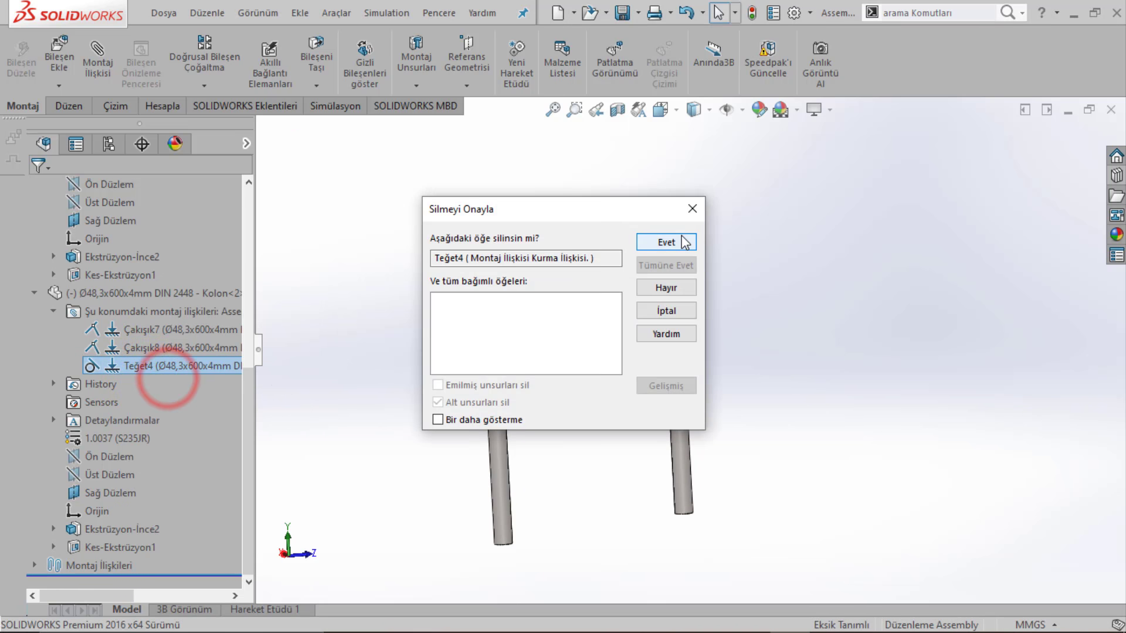
{"action": "left_click", "coordinate": [666, 243]}
{"action": "scroll", "coordinate": [507, 339], "scroll_direction": "down", "scroll_amount": 10}
Step: Move the left leg up to the top tube's corner and tangent-mate the tube end edges
{"action": "left_click", "coordinate": [560, 431]}
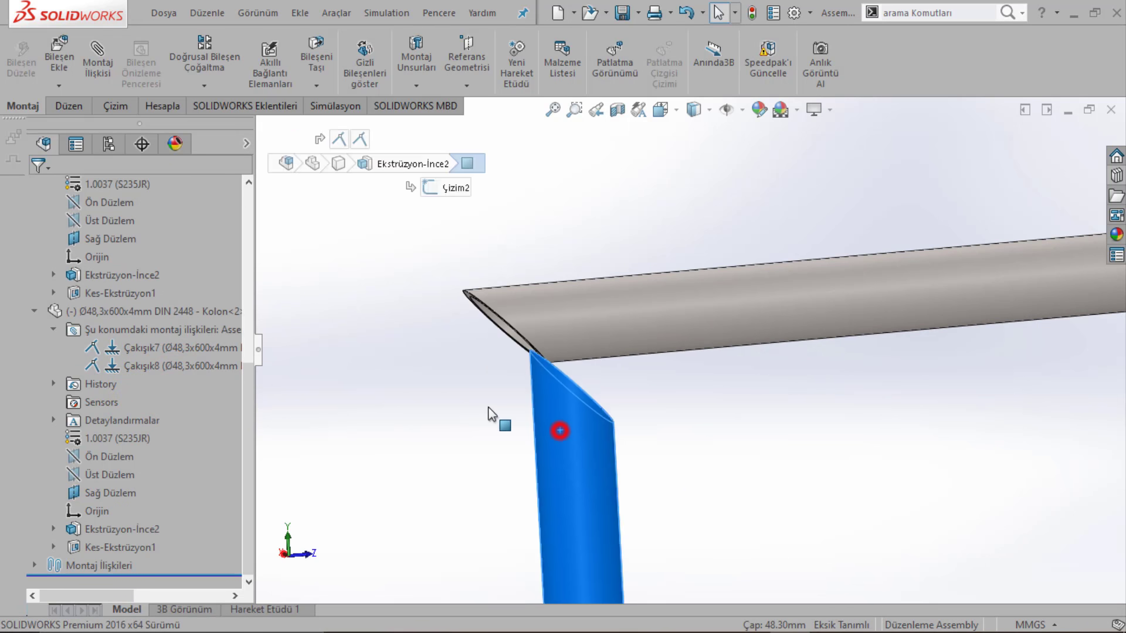
{"action": "left_click_drag", "start_coordinate": [488, 415], "coordinate": [395, 340]}
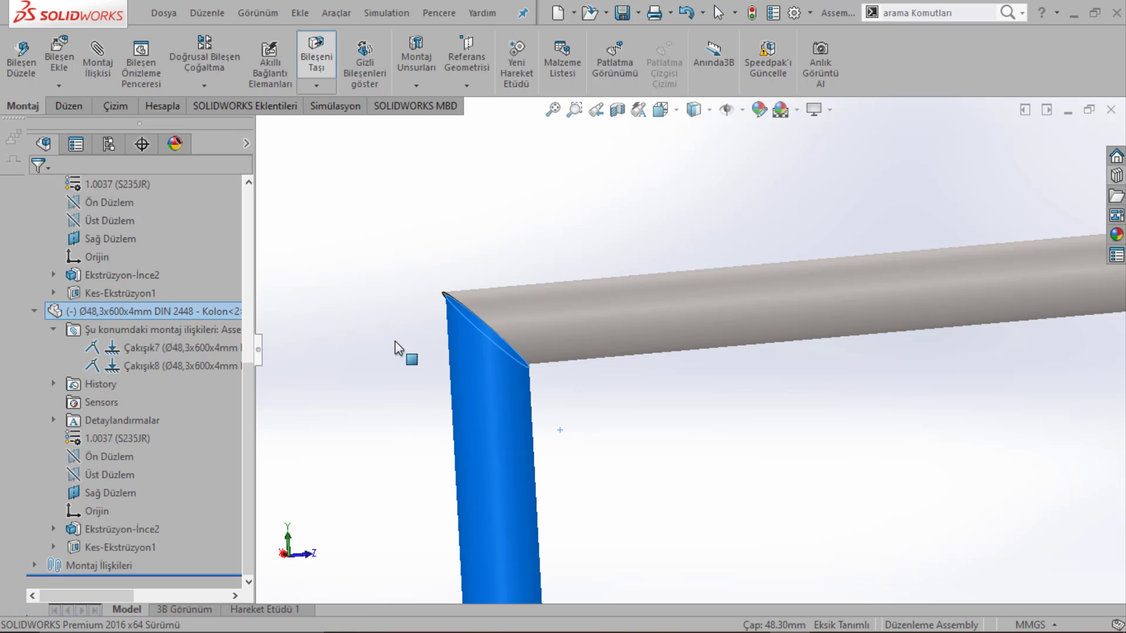
{"action": "key", "text": "Escape"}
{"action": "scroll", "coordinate": [442, 299], "scroll_direction": "down", "scroll_amount": 5}
{"action": "scroll", "coordinate": [563, 293], "scroll_direction": "down", "scroll_amount": 3}
{"action": "left_click", "coordinate": [588, 232]}
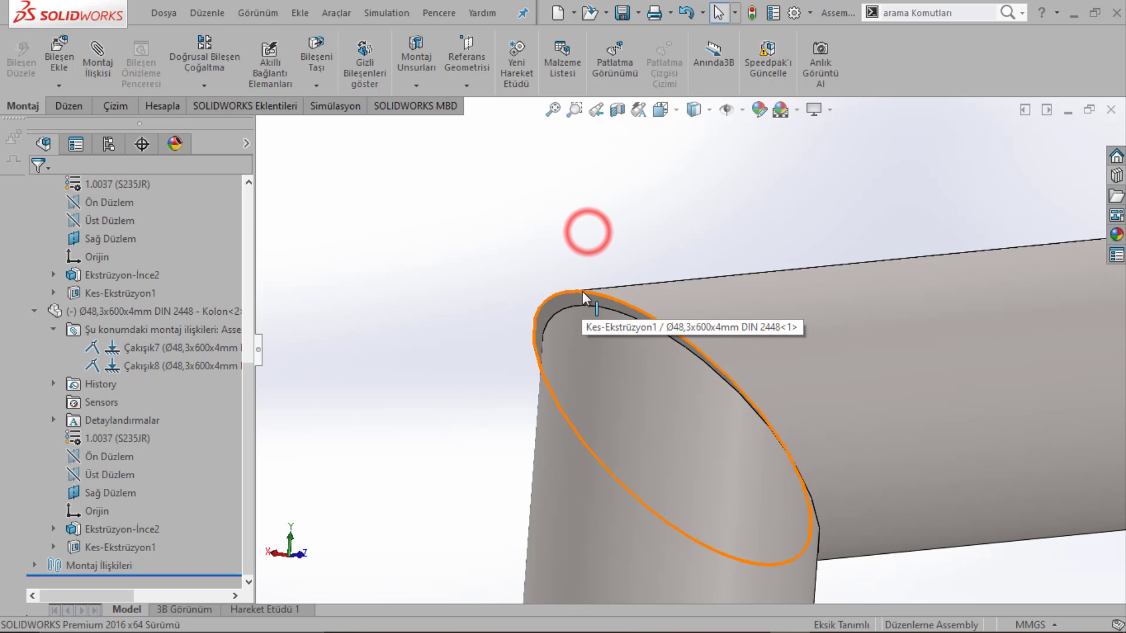
{"action": "left_click", "coordinate": [582, 304]}
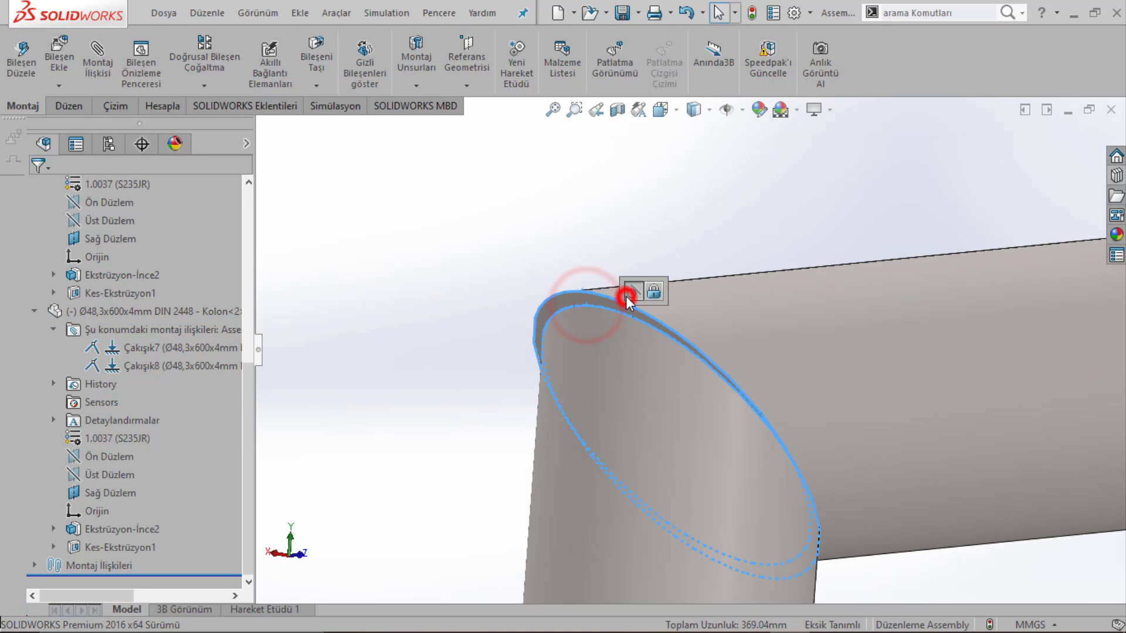
{"action": "left_click", "coordinate": [624, 297]}
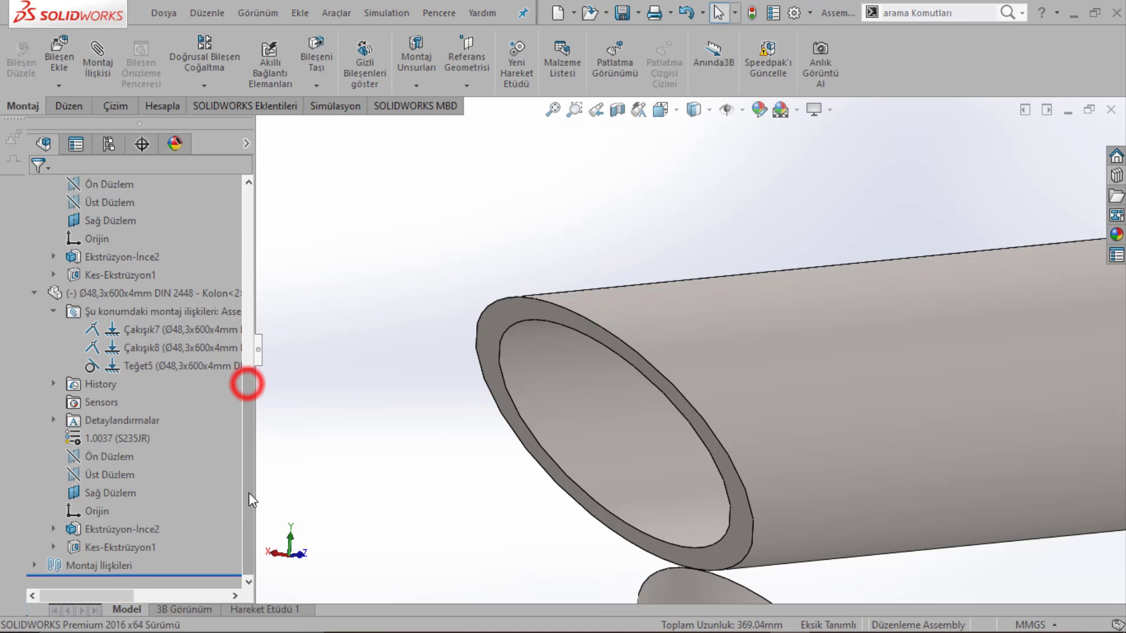
{"action": "scroll", "coordinate": [686, 491], "scroll_direction": "up", "scroll_amount": 3}
Step: Open the Teğet5 tangent mate for editing and close it unchanged
{"action": "left_click", "coordinate": [689, 488]}
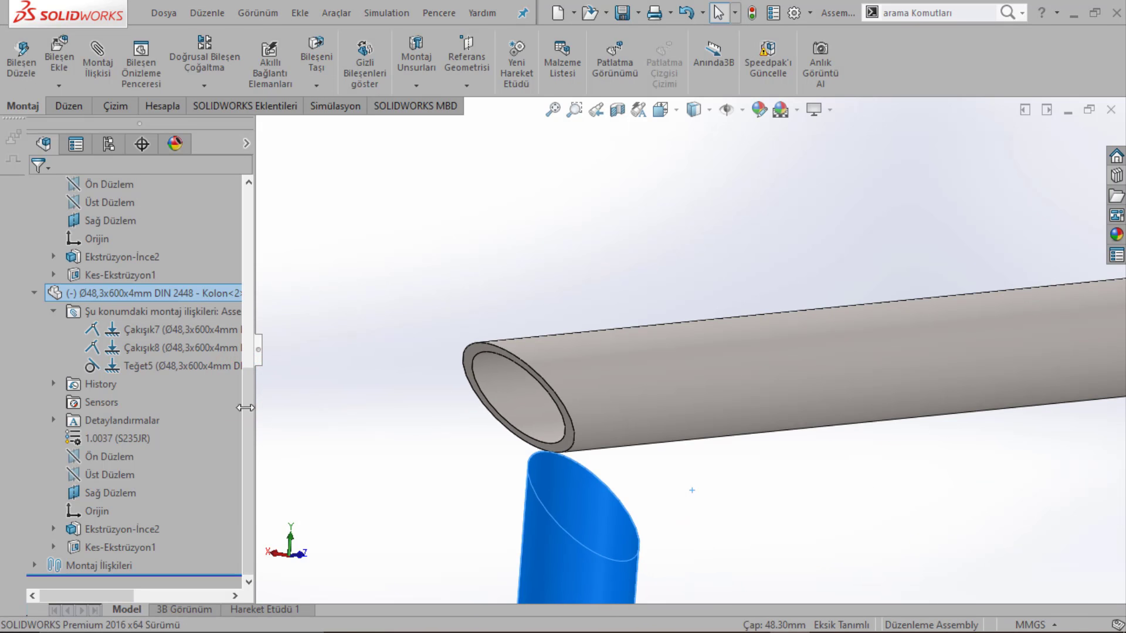
{"action": "right_click", "coordinate": [136, 362]}
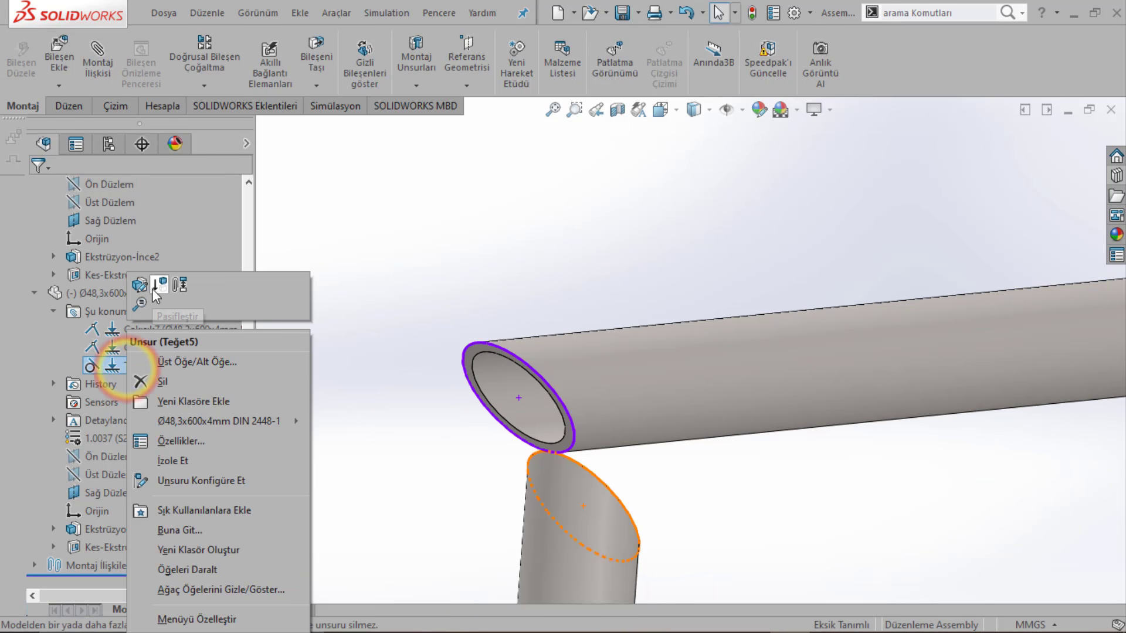
{"action": "left_click", "coordinate": [145, 288]}
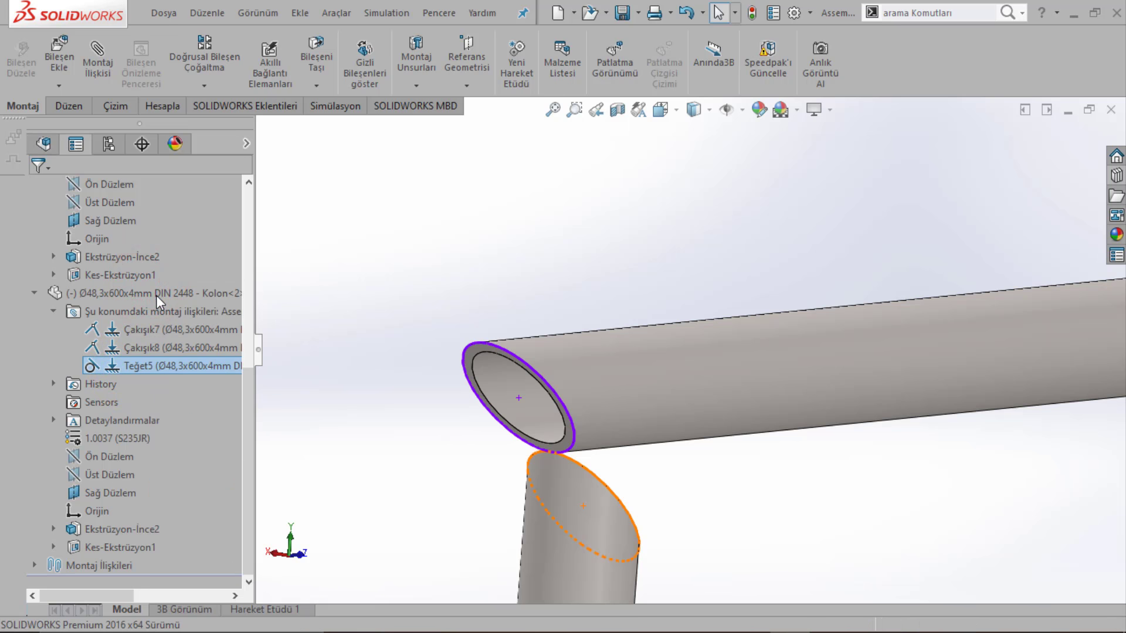
{"action": "mouse_move", "coordinate": [246, 381]}
{"action": "left_mouse_down"}
{"action": "mouse_move", "coordinate": [237, 530]}
{"action": "mouse_move", "coordinate": [241, 381]}
{"action": "mouse_move", "coordinate": [262, 557]}
{"action": "left_mouse_up"}
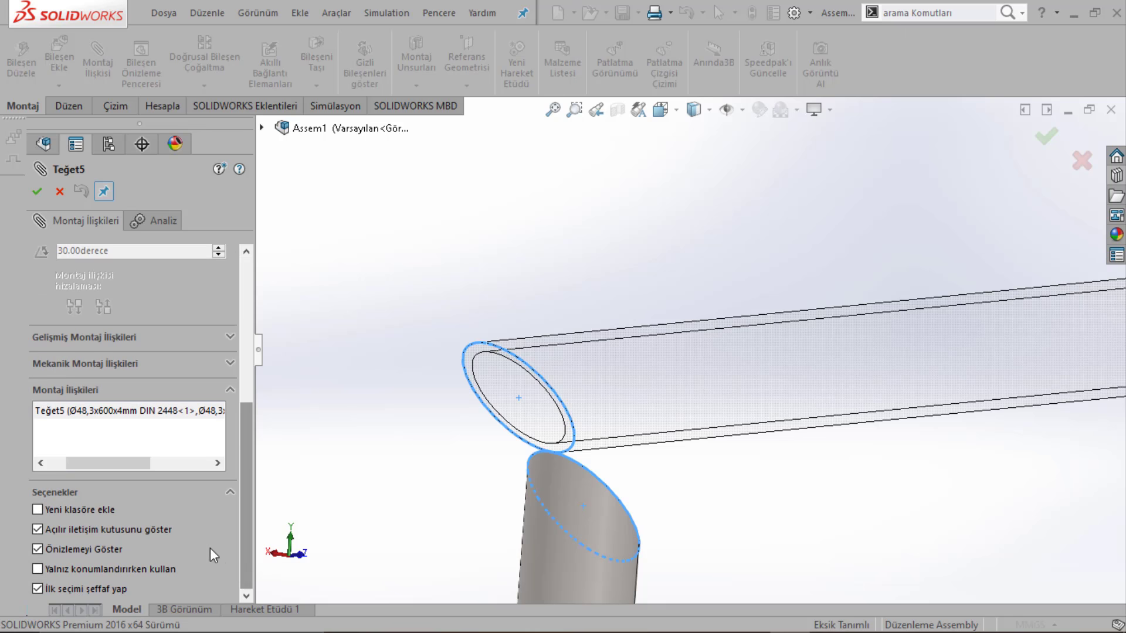
{"action": "key", "text": "Return"}
Step: Delete the Teğet5 tangent mate, confirming with Evet
{"action": "left_click", "coordinate": [528, 498]}
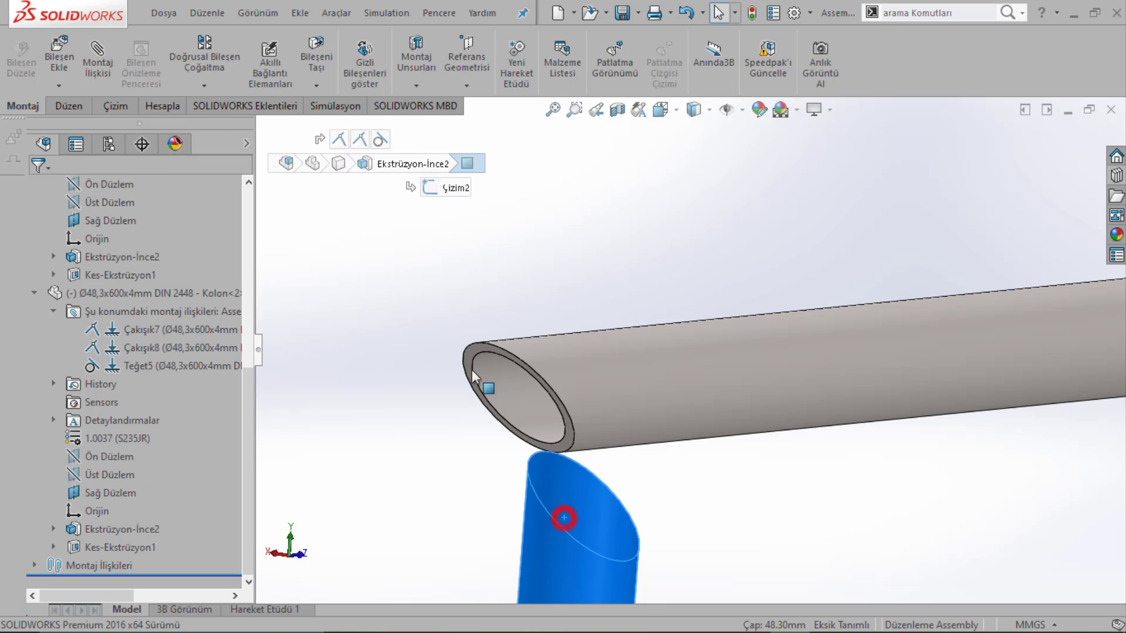
{"action": "left_click", "coordinate": [553, 387]}
{"action": "key", "text": "f"}
{"action": "middle_click_drag", "start_coordinate": [617, 410], "coordinate": [592, 389]}
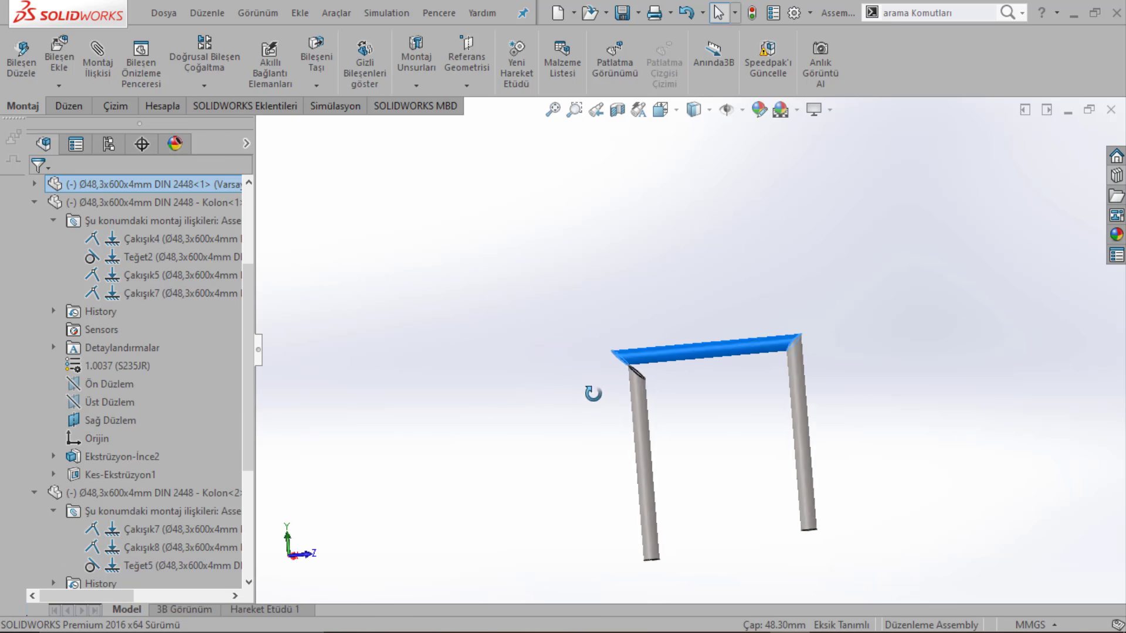
{"action": "scroll", "coordinate": [147, 370], "scroll_direction": "down", "scroll_amount": 4}
{"action": "right_click", "coordinate": [148, 369]}
{"action": "left_click", "coordinate": [182, 381]}
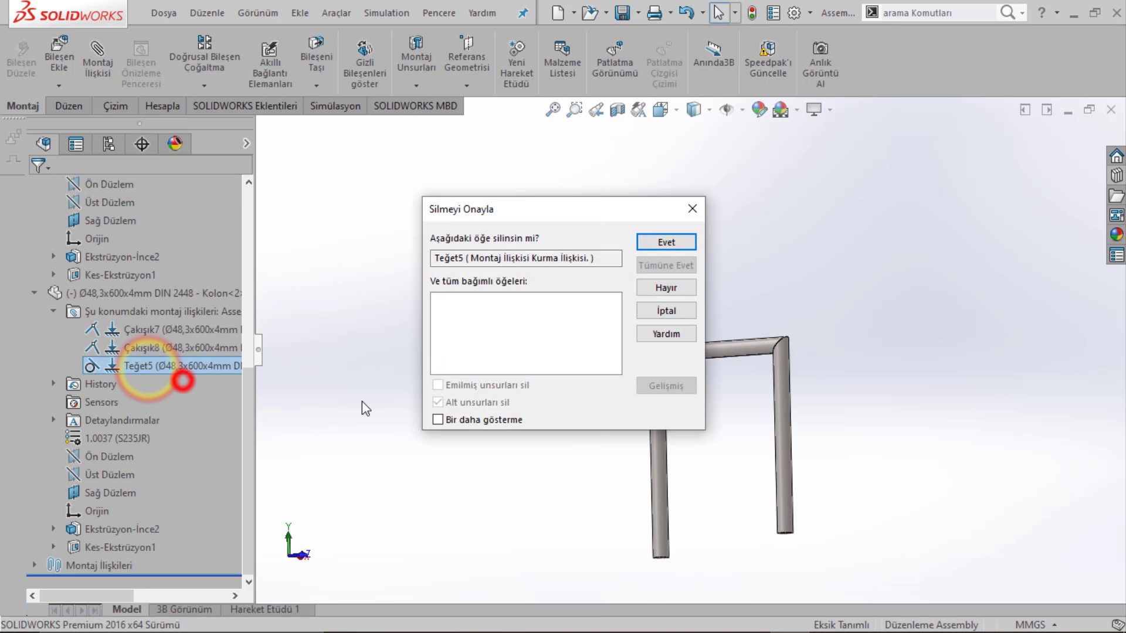
{"action": "left_click", "coordinate": [677, 243]}
{"action": "left_click", "coordinate": [184, 368]}
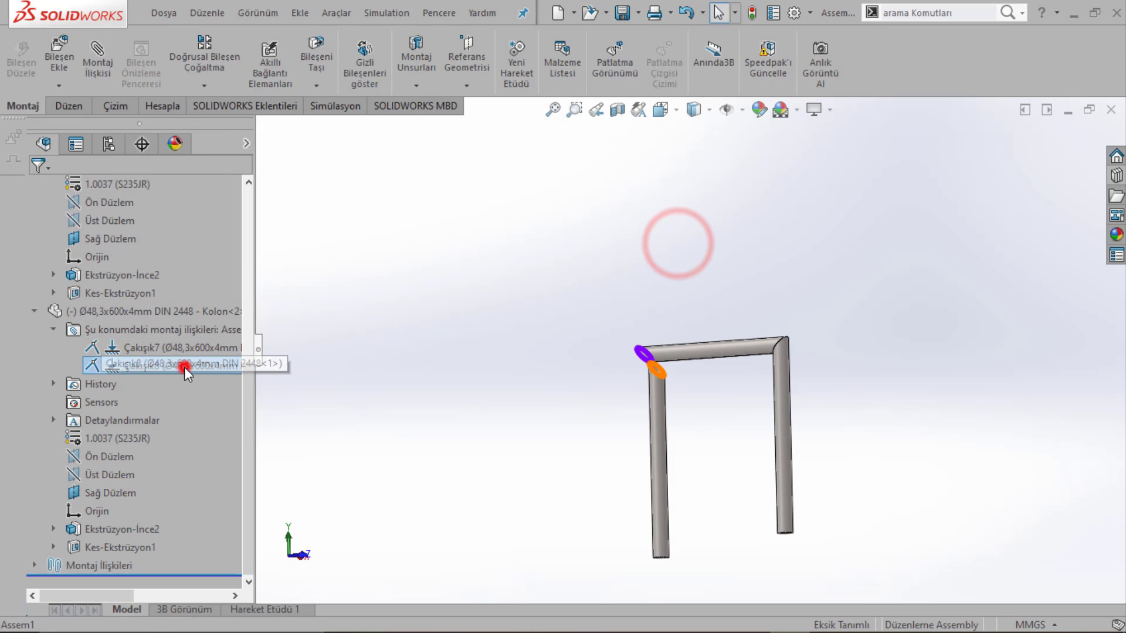
Step: Delete the Çakışık7 coincident mate
{"action": "left_click", "coordinate": [133, 350]}
{"action": "scroll", "coordinate": [581, 387], "scroll_direction": "down", "scroll_amount": 3}
{"action": "mouse_move", "coordinate": [711, 385]}
{"action": "middle_mouse_down"}
{"action": "mouse_move", "coordinate": [779, 481]}
{"action": "mouse_move", "coordinate": [761, 458]}
{"action": "mouse_move", "coordinate": [827, 458]}
{"action": "mouse_move", "coordinate": [812, 422]}
{"action": "middle_mouse_up"}
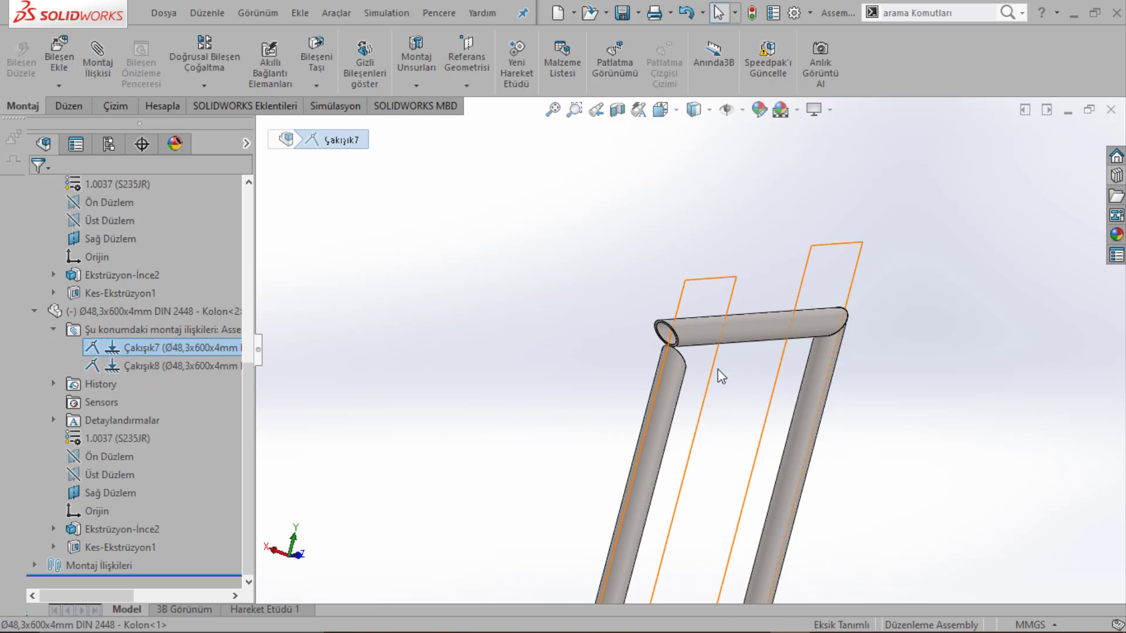
{"action": "right_click", "coordinate": [147, 348]}
{"action": "left_click", "coordinate": [188, 380]}
{"action": "left_click", "coordinate": [680, 251]}
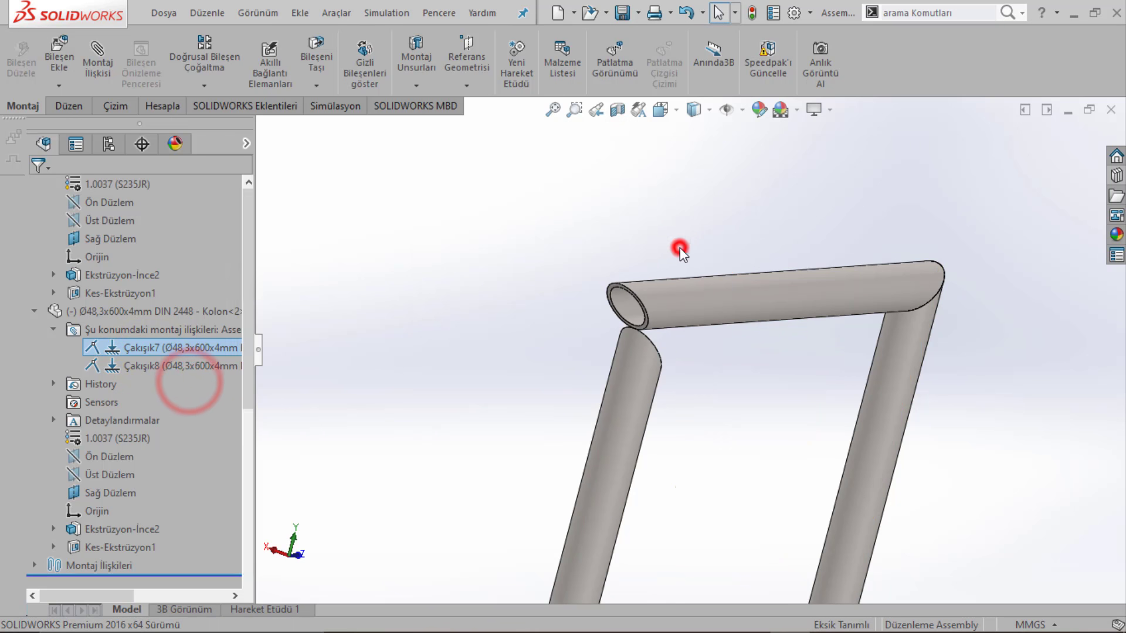
Step: Make the left and right upright tubes parallel with a Parallel mate
{"action": "left_click", "coordinate": [650, 369]}
{"action": "mouse_move", "coordinate": [649, 367]}
{"action": "left_mouse_down"}
{"action": "mouse_move", "coordinate": [573, 247]}
{"action": "mouse_move", "coordinate": [558, 251]}
{"action": "left_mouse_up"}
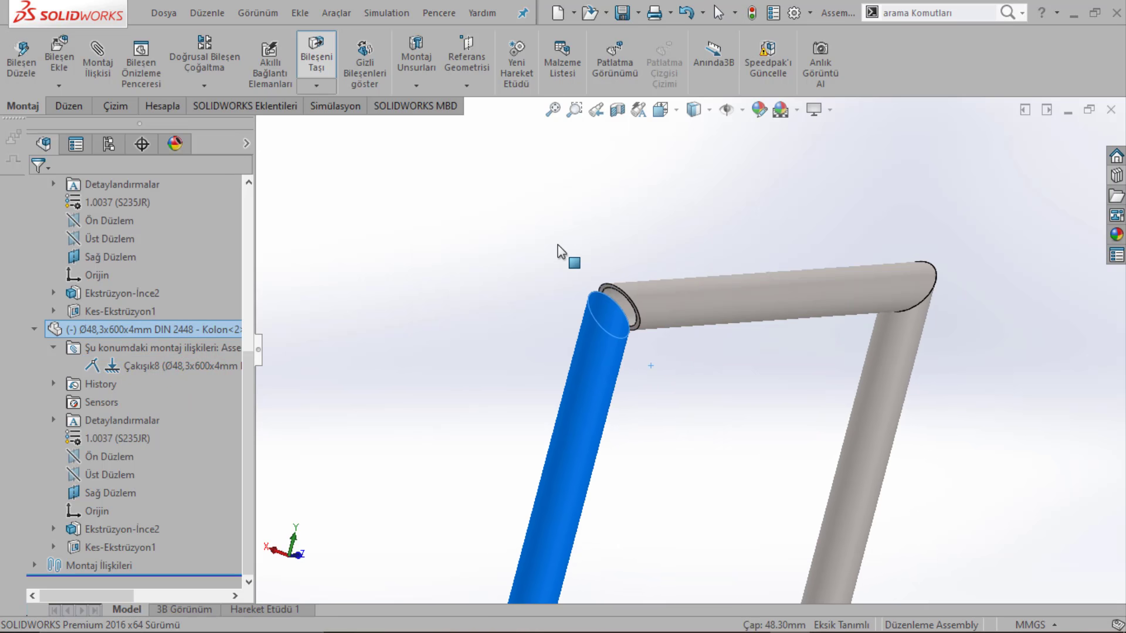
{"action": "mouse_move", "coordinate": [558, 251]}
{"action": "middle_mouse_down"}
{"action": "mouse_move", "coordinate": [557, 271]}
{"action": "mouse_move", "coordinate": [659, 309]}
{"action": "mouse_move", "coordinate": [523, 232]}
{"action": "middle_mouse_up"}
{"action": "left_click", "coordinate": [523, 233]}
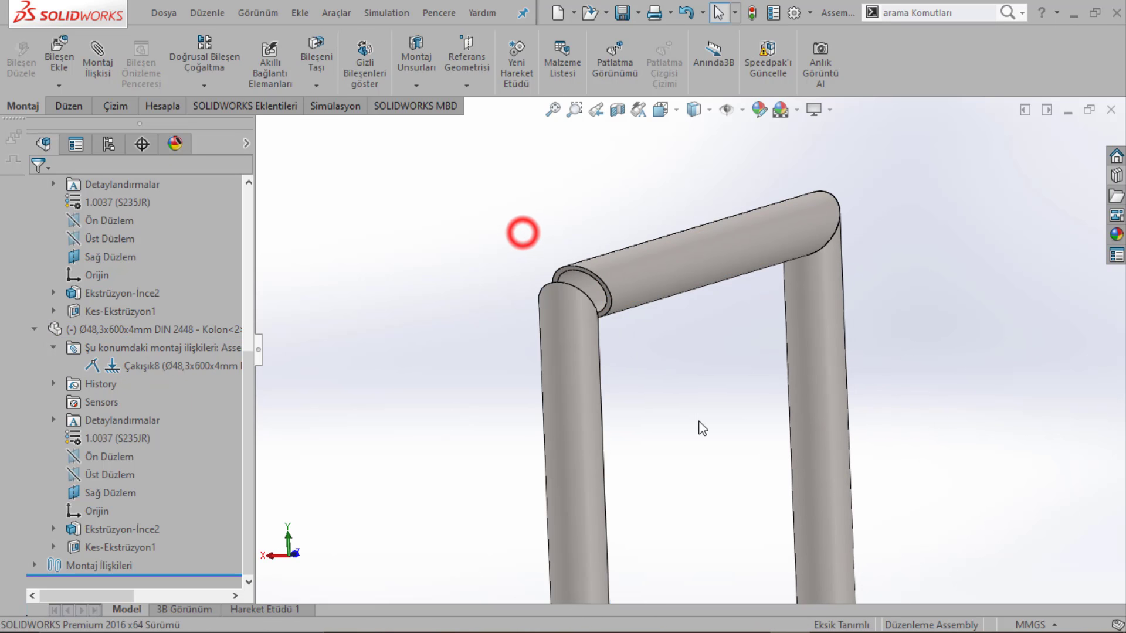
{"action": "left_click", "coordinate": [592, 419]}
{"action": "left_click", "coordinate": [843, 367], "text": "ctrl"}
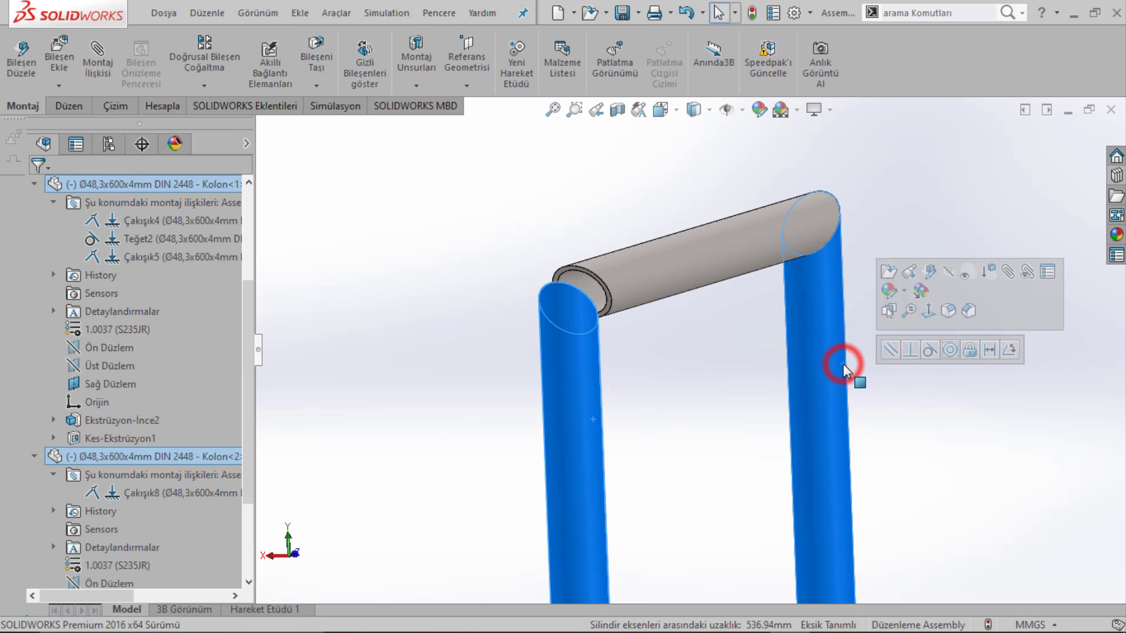
{"action": "left_click", "coordinate": [895, 351]}
Step: Swing the left tube into line with the grey tube, then shift it right
{"action": "left_click_drag", "start_coordinate": [563, 358], "coordinate": [559, 416]}
{"action": "left_click", "coordinate": [564, 354]}
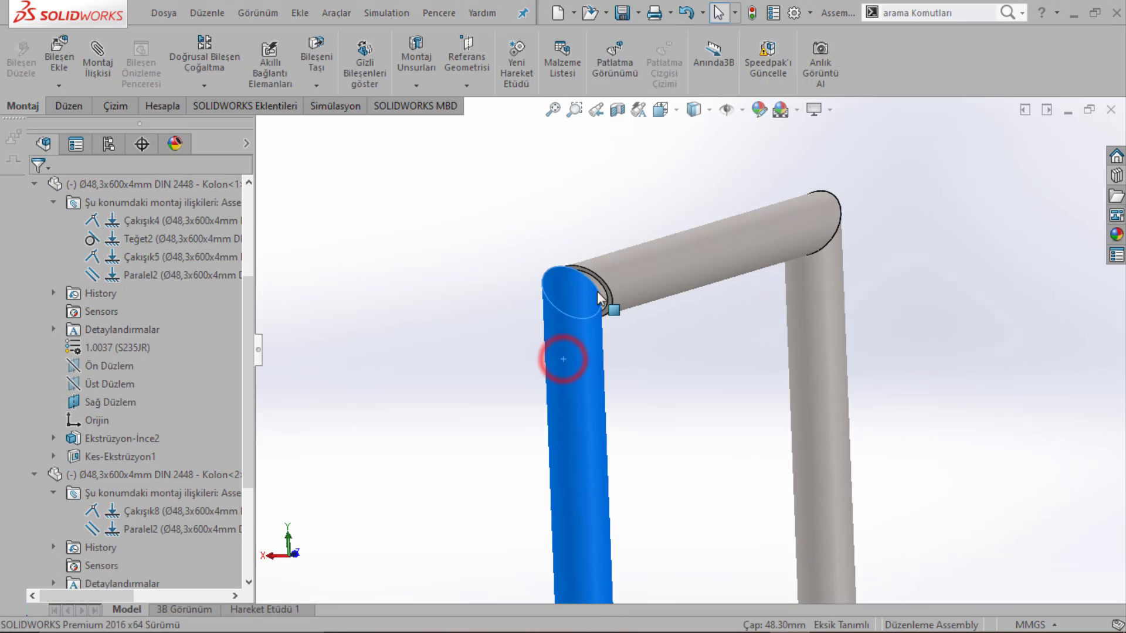
{"action": "left_click_drag", "start_coordinate": [564, 355], "coordinate": [599, 322]}
{"action": "mouse_move", "coordinate": [599, 321]}
{"action": "middle_mouse_down"}
{"action": "mouse_move", "coordinate": [535, 357]}
{"action": "mouse_move", "coordinate": [583, 358]}
{"action": "middle_mouse_up"}
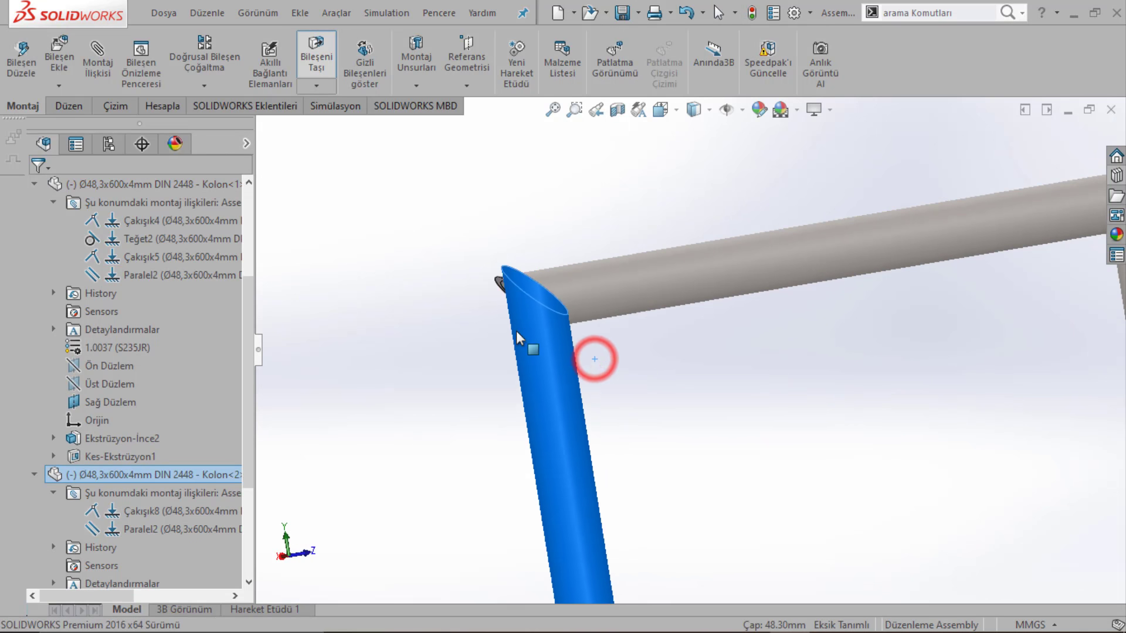
{"action": "left_click_drag", "start_coordinate": [584, 355], "coordinate": [586, 334]}
{"action": "middle_click_drag", "start_coordinate": [596, 352], "coordinate": [649, 311]}
{"action": "left_click", "coordinate": [557, 341]}
{"action": "left_click_drag", "start_coordinate": [545, 340], "coordinate": [586, 329]}
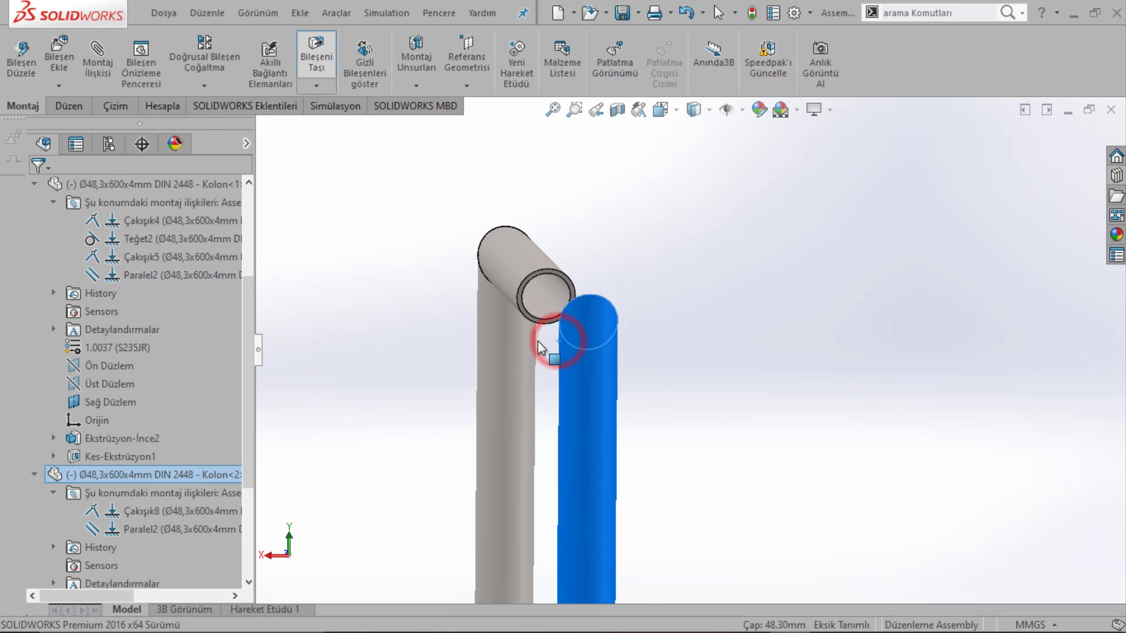
{"action": "scroll", "coordinate": [586, 328], "scroll_direction": "down", "scroll_amount": 3}
{"action": "middle_click_drag", "start_coordinate": [587, 328], "coordinate": [606, 332]}
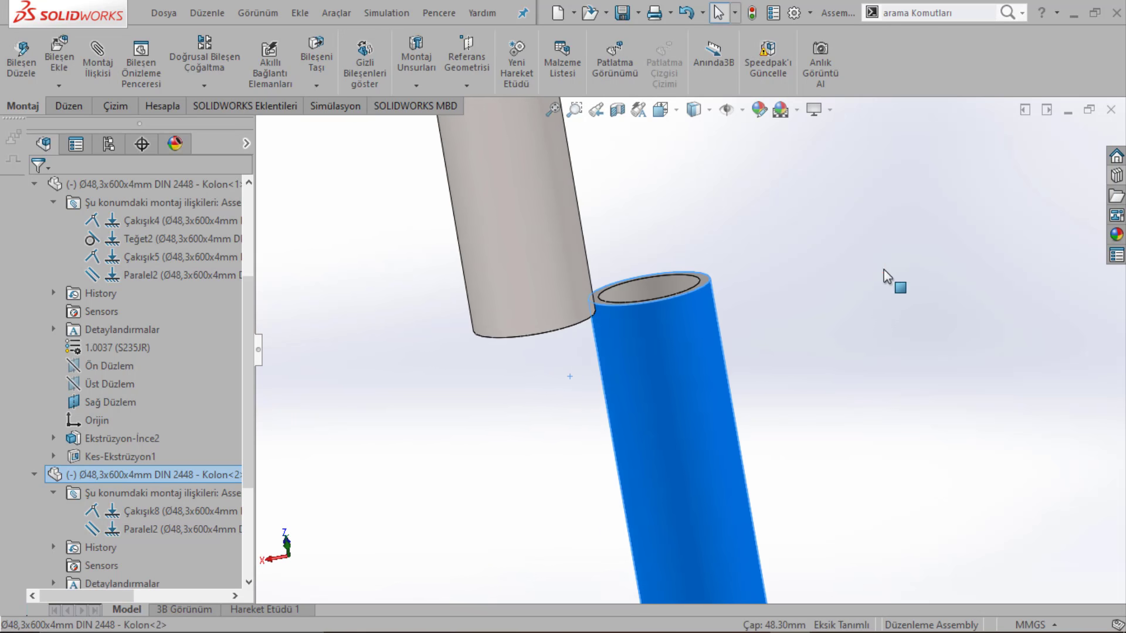
{"action": "left_click", "coordinate": [892, 265]}
{"action": "middle_click_drag", "start_coordinate": [542, 280], "coordinate": [567, 200]}
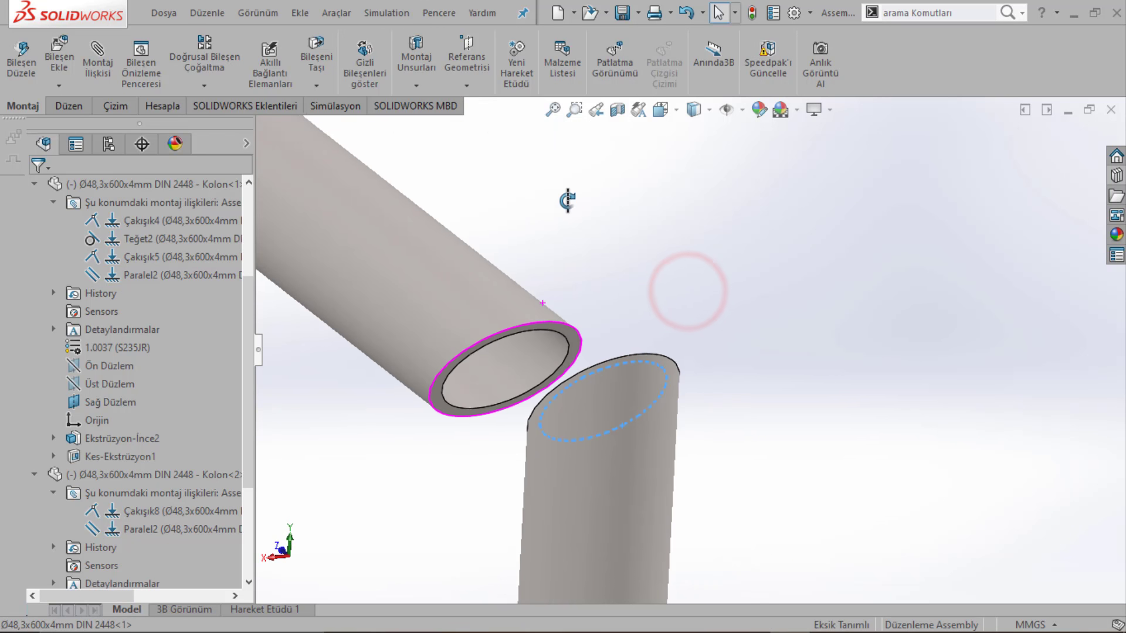
Step: Mate the lower tube against the upper tube's end and reposition the right tube
{"action": "left_click", "coordinate": [568, 348]}
{"action": "left_click", "coordinate": [617, 326]}
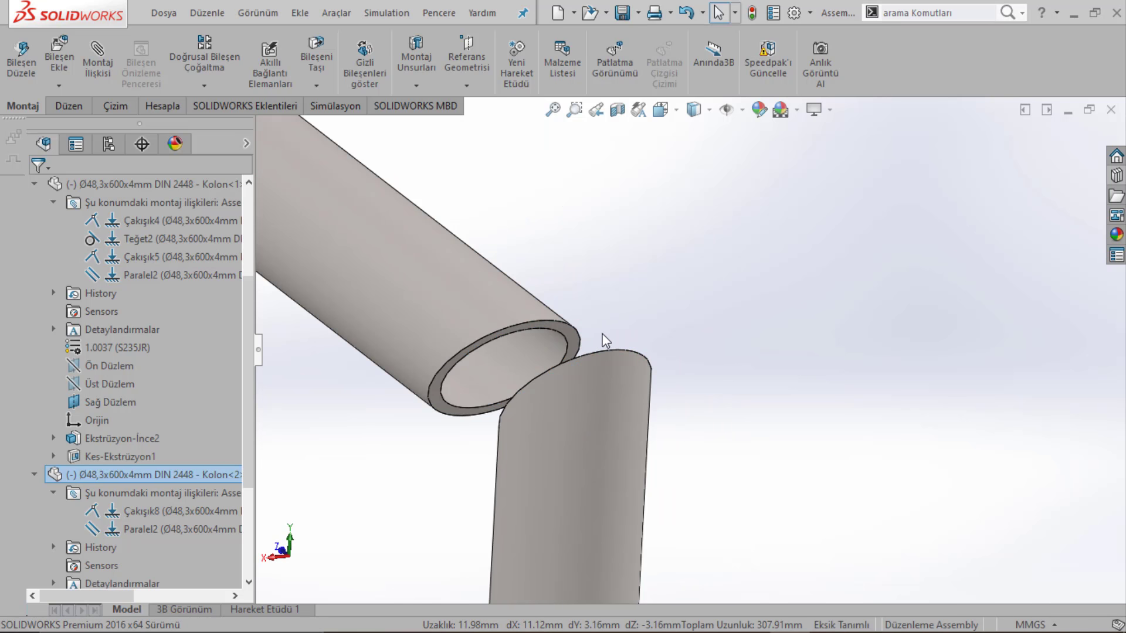
{"action": "scroll", "coordinate": [604, 335], "scroll_direction": "up", "scroll_amount": 10}
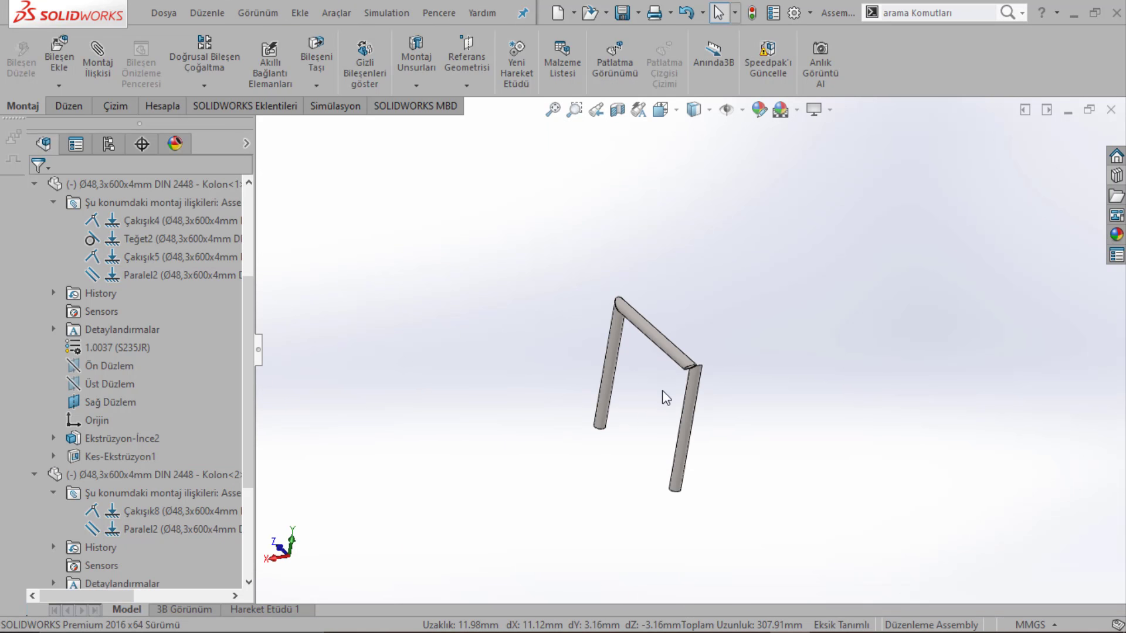
{"action": "scroll", "coordinate": [675, 410], "scroll_direction": "down", "scroll_amount": 3}
{"action": "scroll", "coordinate": [690, 372], "scroll_direction": "down", "scroll_amount": 5}
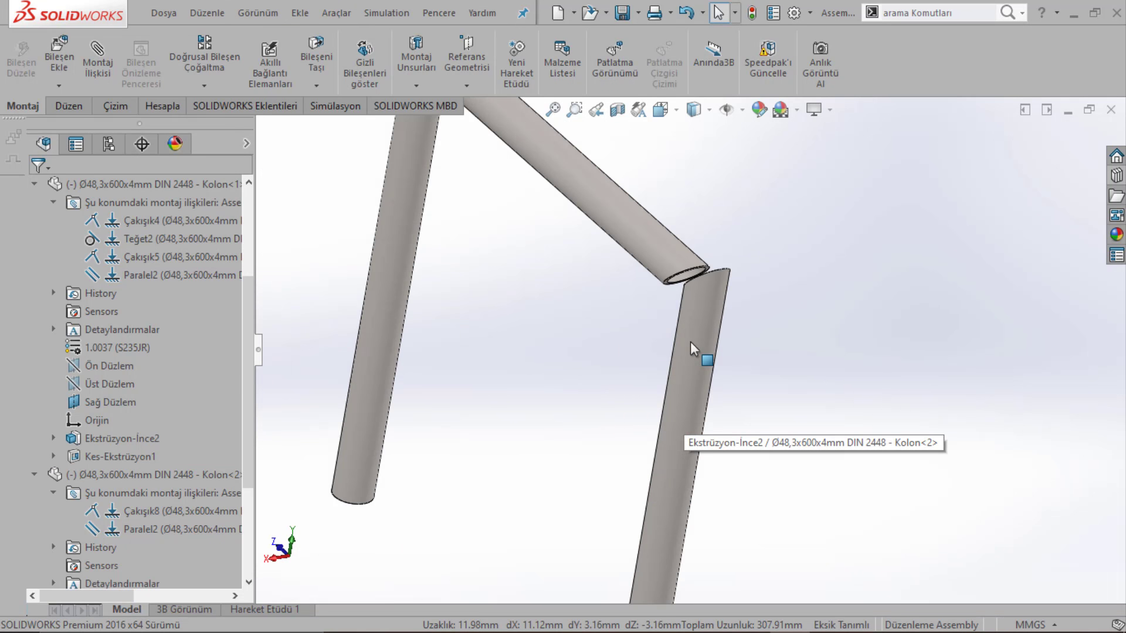
{"action": "scroll", "coordinate": [691, 342], "scroll_direction": "up", "scroll_amount": 3}
{"action": "mouse_move", "coordinate": [692, 341]}
{"action": "left_mouse_down"}
{"action": "mouse_move", "coordinate": [739, 332]}
{"action": "mouse_move", "coordinate": [670, 349]}
{"action": "mouse_move", "coordinate": [675, 313]}
{"action": "left_mouse_up"}
{"action": "key", "text": "Escape"}
{"action": "mouse_move", "coordinate": [674, 314]}
{"action": "middle_mouse_down"}
{"action": "mouse_move", "coordinate": [711, 324]}
{"action": "mouse_move", "coordinate": [684, 432]}
{"action": "mouse_move", "coordinate": [621, 264]}
{"action": "mouse_move", "coordinate": [669, 309]}
{"action": "middle_mouse_up"}
{"action": "scroll", "coordinate": [692, 422], "scroll_direction": "down", "scroll_amount": 3}
{"action": "scroll", "coordinate": [762, 437], "scroll_direction": "up", "scroll_amount": 3}
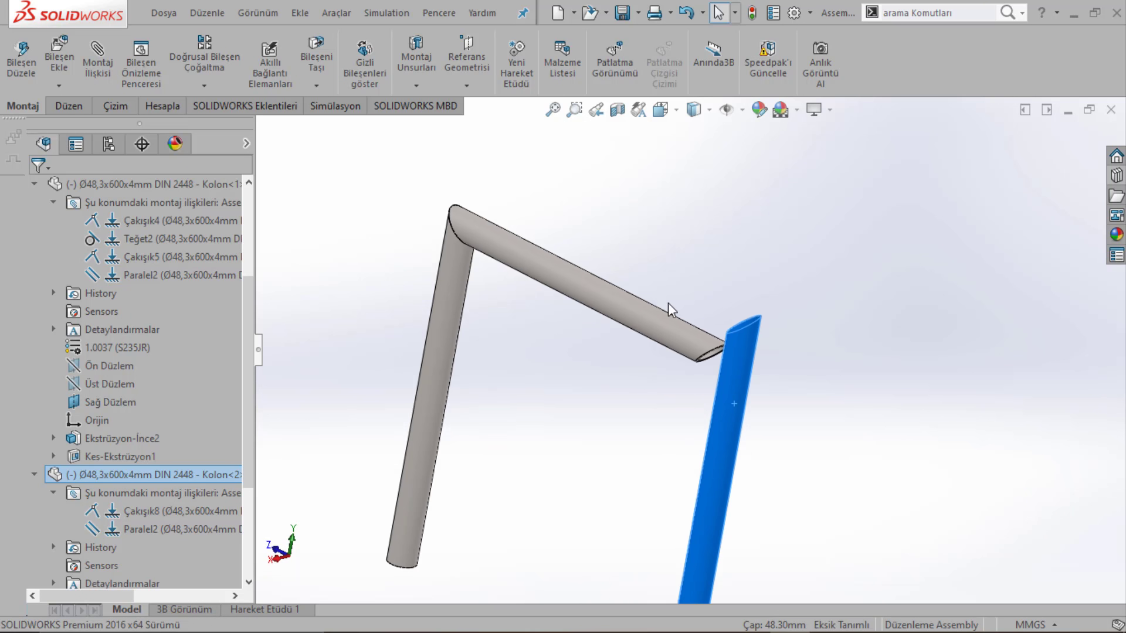
Step: Start the Ölçüm measure tool from the Hesapla tab and clear the selection
{"action": "left_click", "coordinate": [175, 113]}
{"action": "left_click", "coordinate": [216, 61]}
{"action": "scroll", "coordinate": [490, 289], "scroll_direction": "down", "scroll_amount": 3}
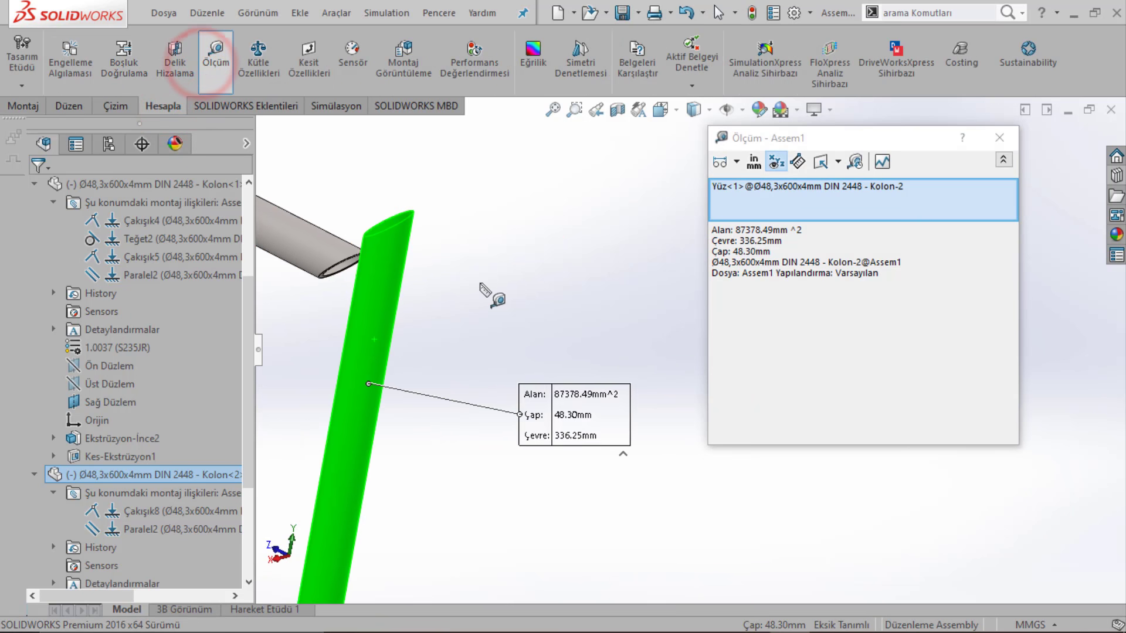
{"action": "middle_click_drag", "start_coordinate": [490, 289], "coordinate": [568, 316]}
{"action": "left_click", "coordinate": [554, 300]}
{"action": "scroll", "coordinate": [430, 340], "scroll_direction": "up", "scroll_amount": 3}
{"action": "scroll", "coordinate": [463, 357], "scroll_direction": "up", "scroll_amount": 2}
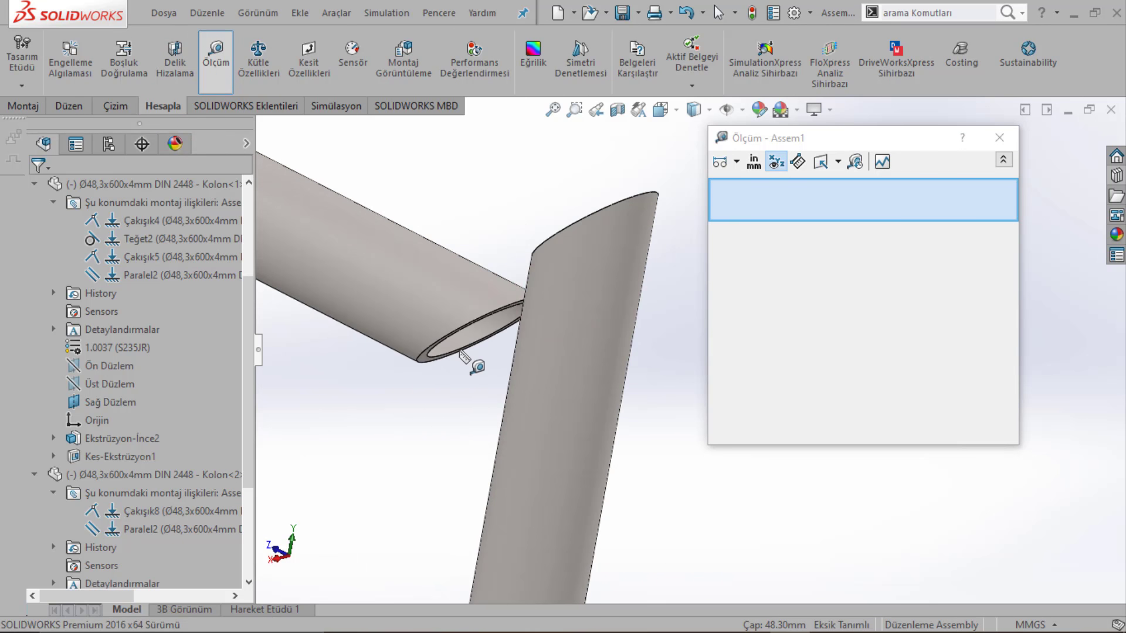
Step: Pick a top-tube edge and a left-post edge to measure between
{"action": "left_click", "coordinate": [460, 347]}
{"action": "scroll", "coordinate": [499, 373], "scroll_direction": "up", "scroll_amount": 2}
{"action": "scroll", "coordinate": [516, 404], "scroll_direction": "down", "scroll_amount": 3}
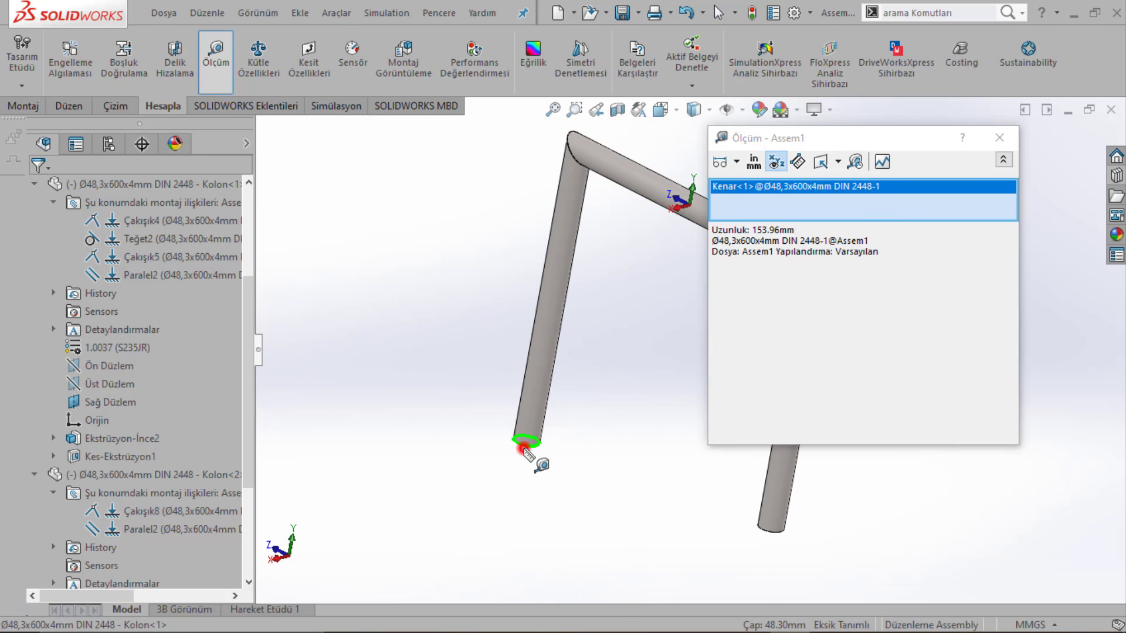
{"action": "left_click", "coordinate": [524, 446]}
{"action": "scroll", "coordinate": [516, 446], "scroll_direction": "up", "scroll_amount": 3}
{"action": "mouse_move", "coordinate": [481, 317]}
{"action": "middle_mouse_down", "text": "ctrl"}
{"action": "mouse_move", "coordinate": [451, 314]}
{"action": "mouse_move", "coordinate": [668, 303]}
{"action": "mouse_move", "coordinate": [611, 297]}
{"action": "middle_mouse_up", "text": "ctrl"}
Step: Switch the measurement to Merkezden Merkeze, reading 768.99 mm, and close it
{"action": "left_click", "coordinate": [737, 163]}
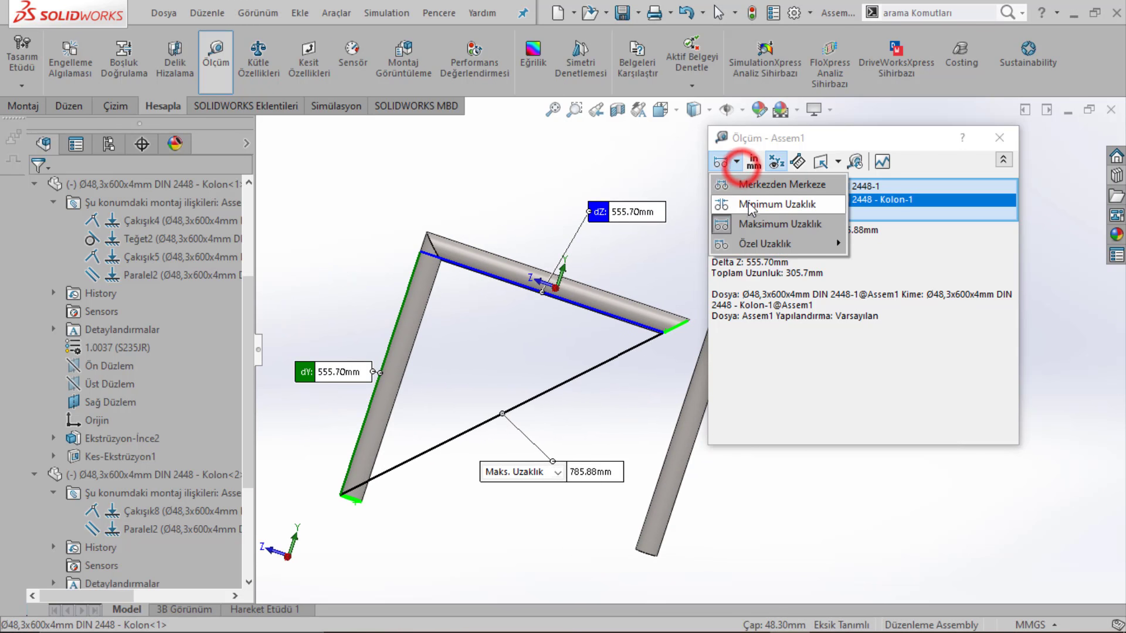
{"action": "left_click", "coordinate": [755, 185]}
{"action": "scroll", "coordinate": [536, 314], "scroll_direction": "up", "scroll_amount": 2}
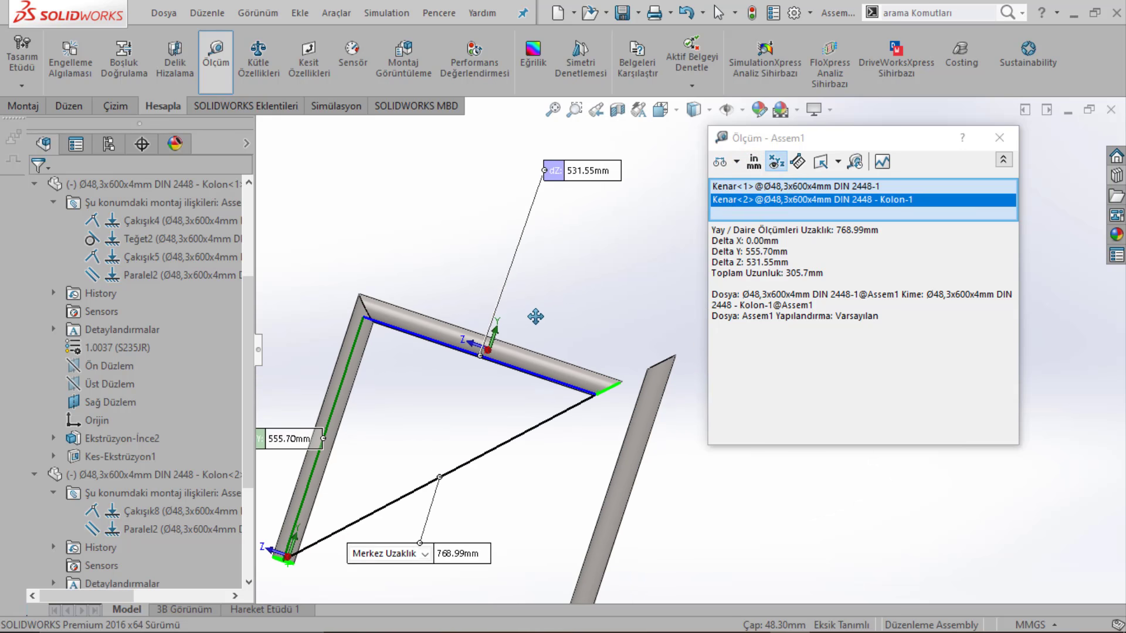
{"action": "mouse_move", "coordinate": [598, 329]}
{"action": "middle_mouse_down", "text": "ctrl"}
{"action": "mouse_move", "coordinate": [617, 392]}
{"action": "mouse_move", "coordinate": [664, 262]}
{"action": "mouse_move", "coordinate": [599, 370]}
{"action": "mouse_move", "coordinate": [566, 311]}
{"action": "middle_mouse_up", "text": "ctrl"}
{"action": "key", "text": "Escape"}
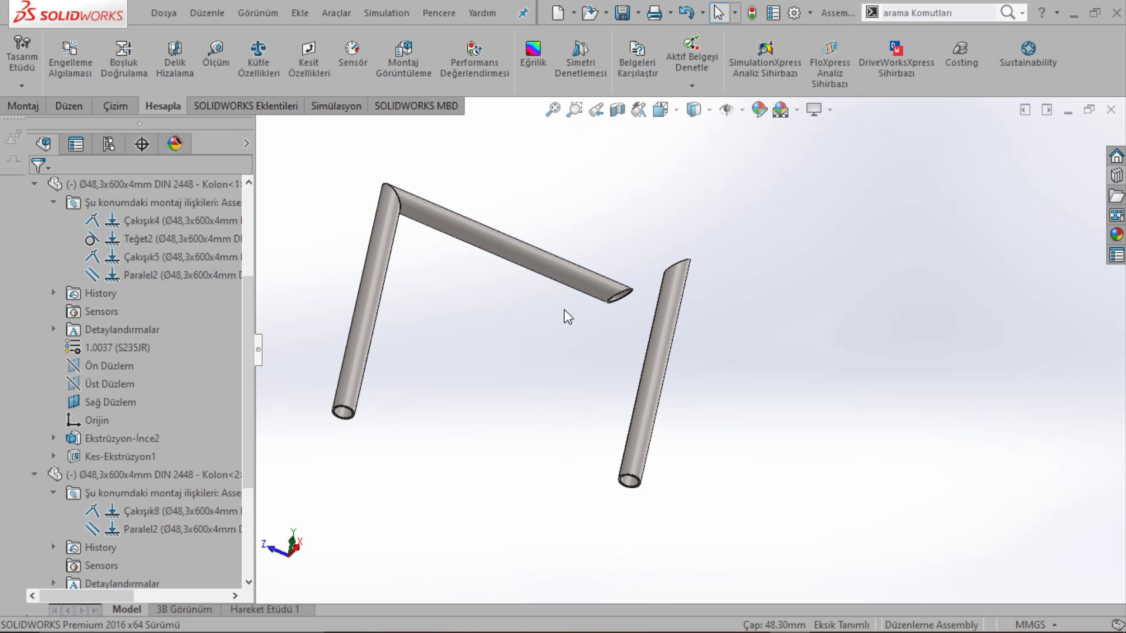
Step: Make the right upright tube tangent to the long top tube
{"action": "scroll", "coordinate": [566, 311], "scroll_direction": "down", "scroll_amount": 3}
{"action": "scroll", "coordinate": [558, 268], "scroll_direction": "up", "scroll_amount": 3}
{"action": "scroll", "coordinate": [694, 366], "scroll_direction": "down", "scroll_amount": 3}
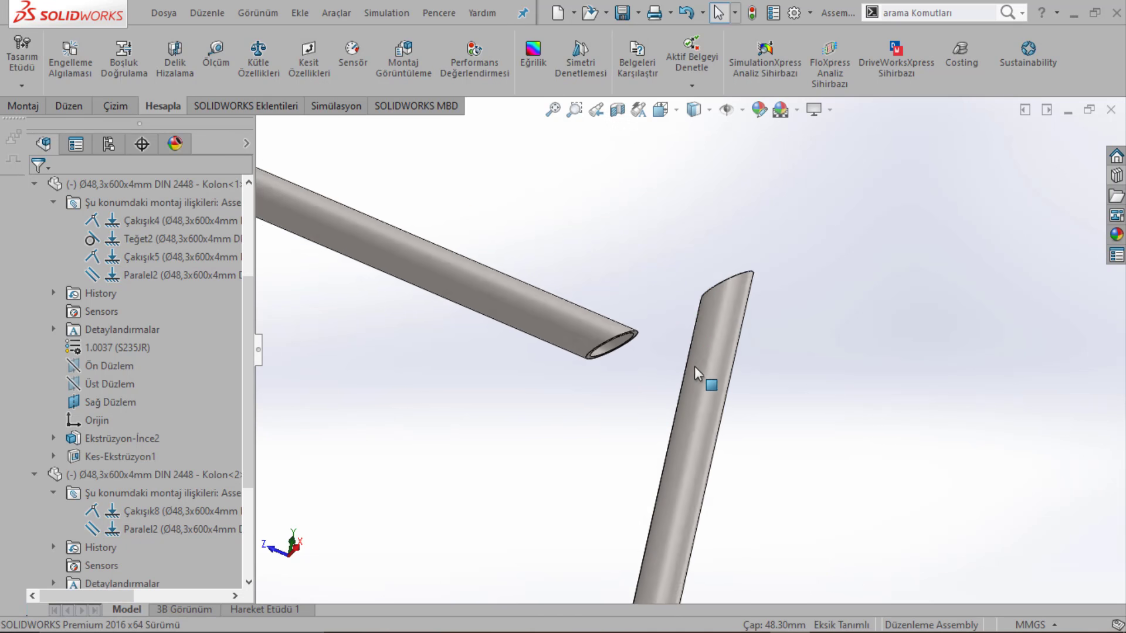
{"action": "left_click", "coordinate": [717, 335]}
{"action": "mouse_move", "coordinate": [557, 452]}
{"action": "middle_mouse_down"}
{"action": "mouse_move", "coordinate": [551, 342]}
{"action": "mouse_move", "coordinate": [495, 490]}
{"action": "mouse_move", "coordinate": [428, 437]}
{"action": "mouse_move", "coordinate": [516, 375]}
{"action": "mouse_move", "coordinate": [553, 470]}
{"action": "middle_mouse_up"}
{"action": "left_click", "coordinate": [161, 511]}
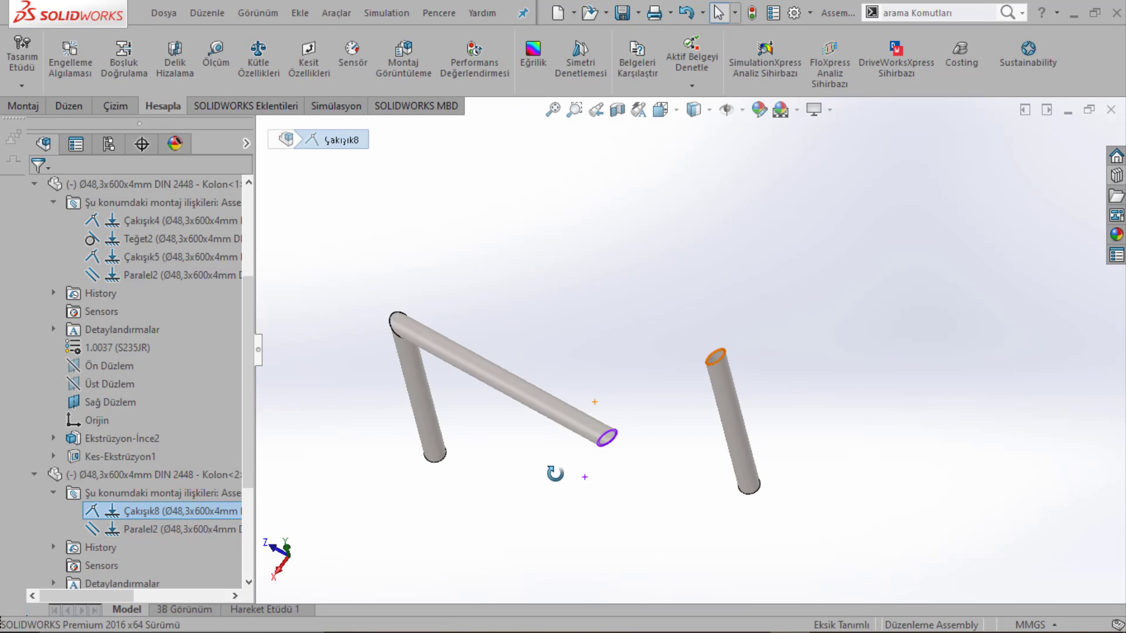
{"action": "left_click", "coordinate": [610, 379]}
{"action": "left_click", "coordinate": [725, 414]}
{"action": "left_click", "coordinate": [590, 417], "text": "ctrl"}
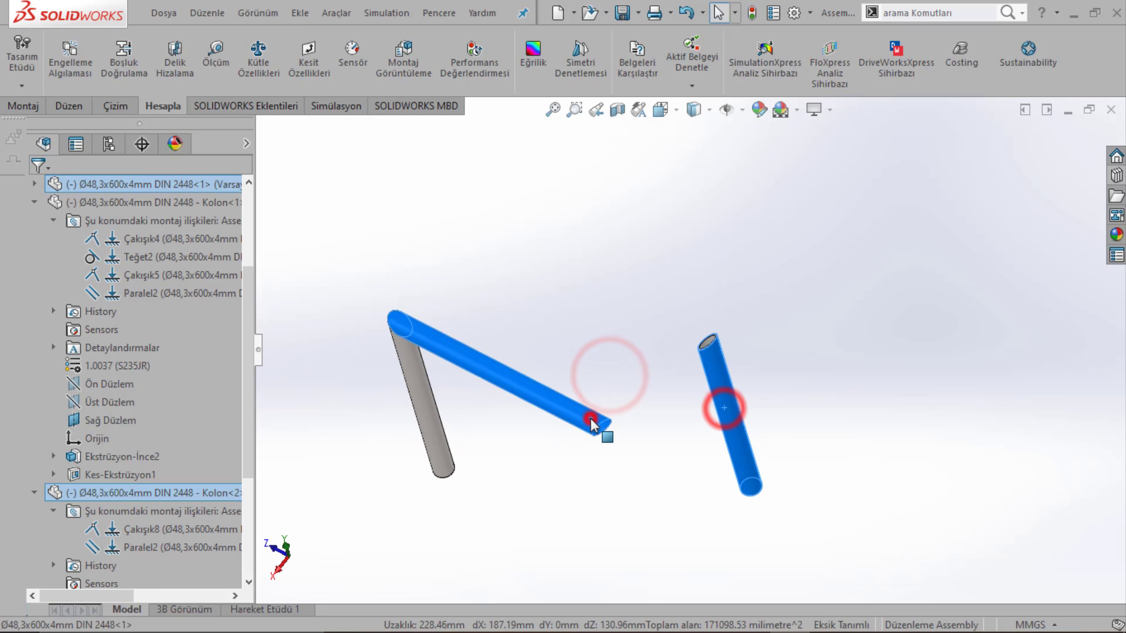
{"action": "left_click", "coordinate": [675, 404]}
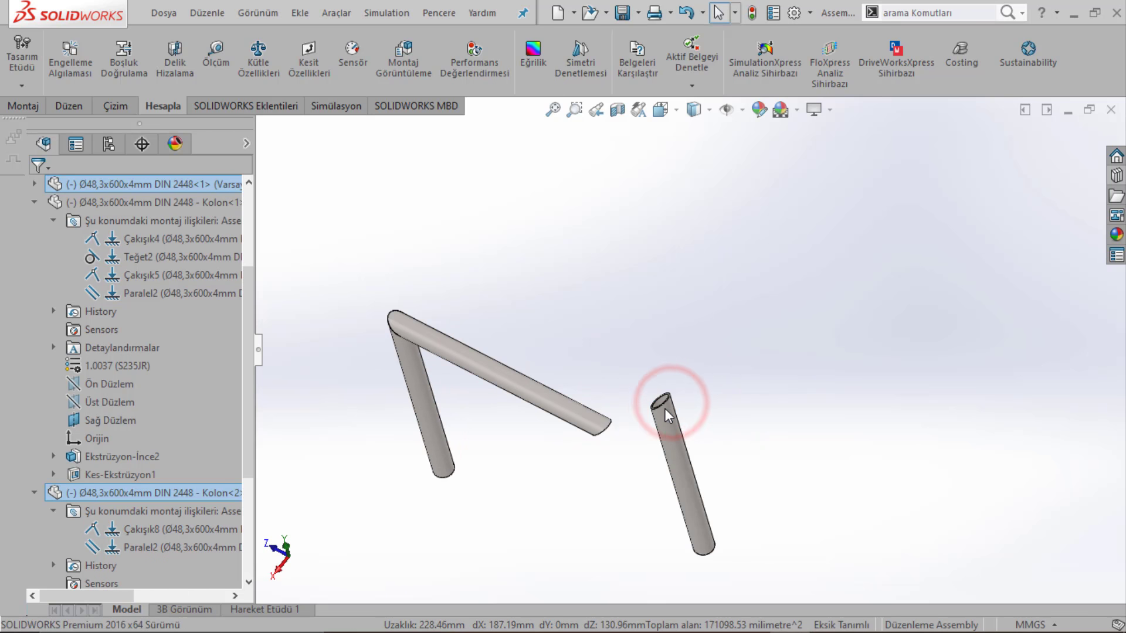
Step: Add a tangent mate between the upright tube's top rim and the angled tube's end
{"action": "mouse_move", "coordinate": [603, 457]}
{"action": "middle_mouse_down"}
{"action": "mouse_move", "coordinate": [617, 460]}
{"action": "mouse_move", "coordinate": [628, 234]}
{"action": "mouse_move", "coordinate": [317, 449]}
{"action": "middle_mouse_up"}
{"action": "left_click", "coordinate": [580, 341]}
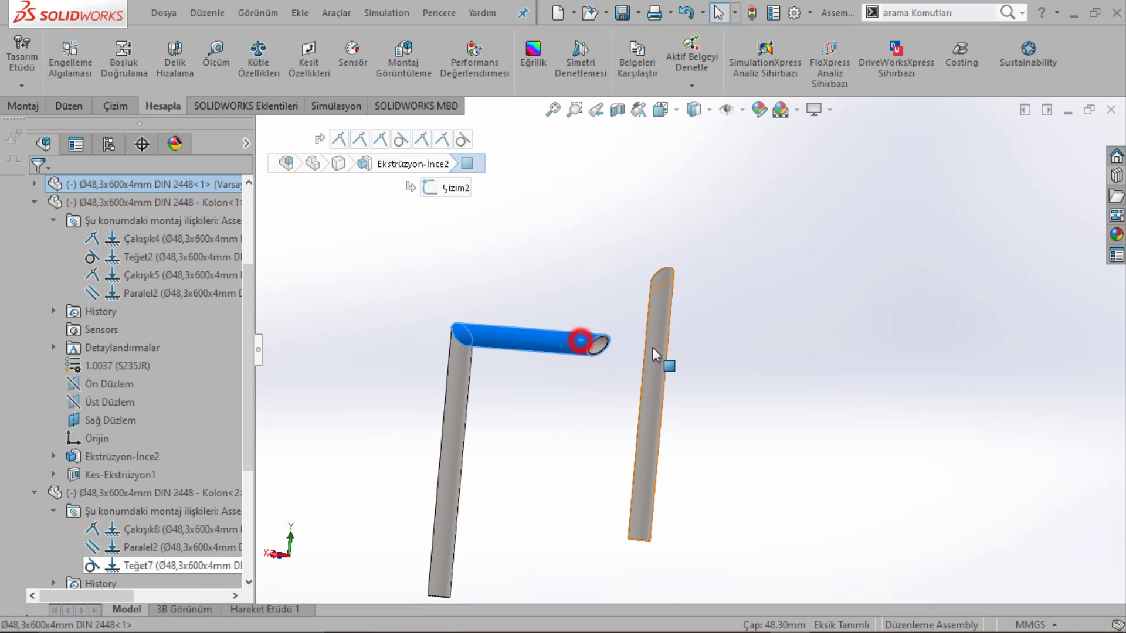
{"action": "middle_click_drag", "start_coordinate": [656, 328], "coordinate": [674, 310]}
{"action": "left_click", "coordinate": [164, 525]}
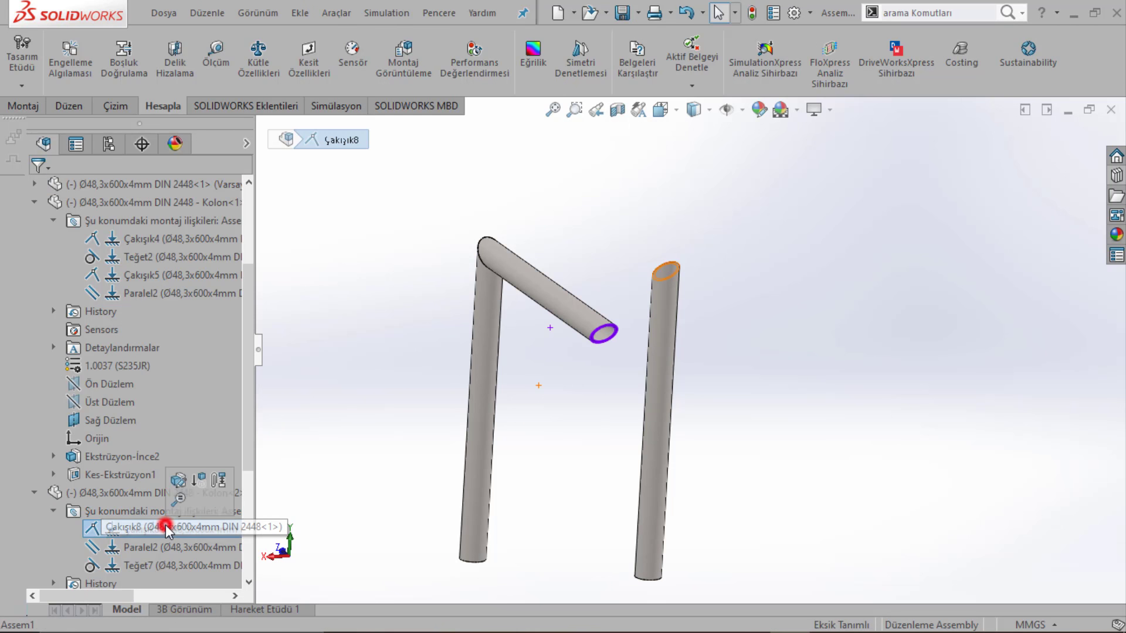
{"action": "left_click", "coordinate": [361, 329]}
{"action": "scroll", "coordinate": [688, 298], "scroll_direction": "down", "scroll_amount": 5}
{"action": "left_click", "coordinate": [661, 259]}
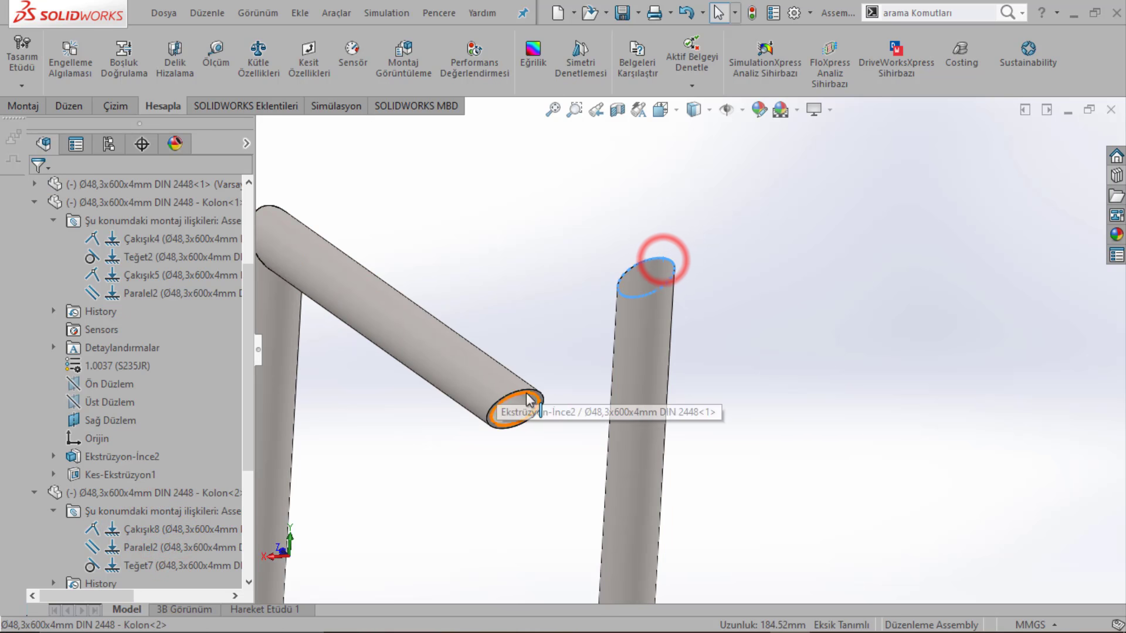
{"action": "scroll", "coordinate": [522, 401], "scroll_direction": "down", "scroll_amount": 3}
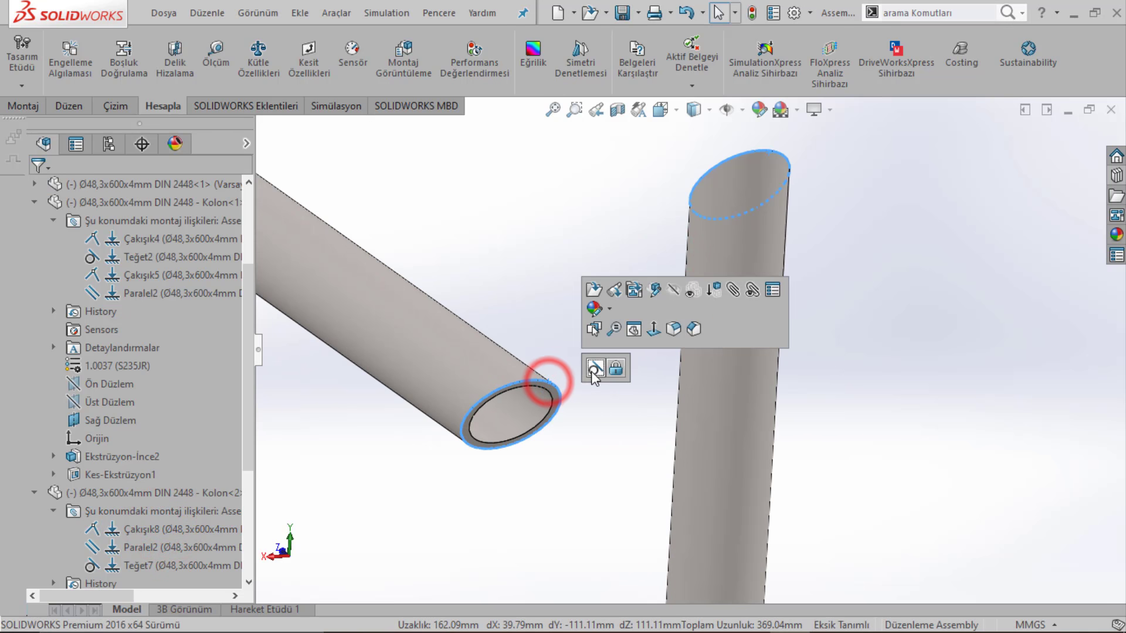
{"action": "left_click", "coordinate": [592, 369]}
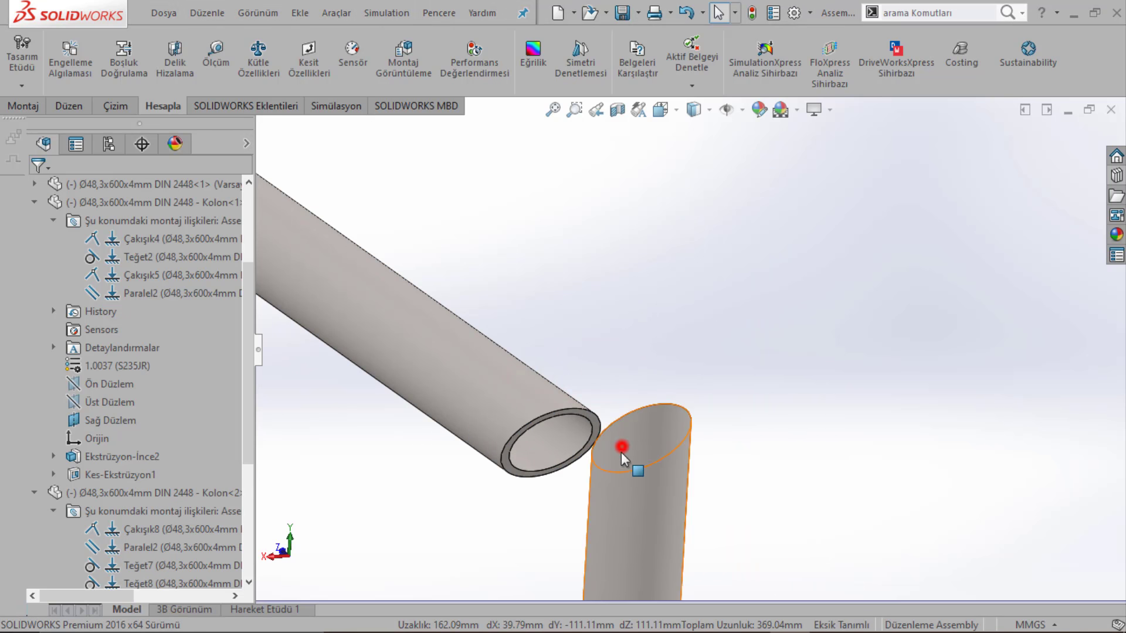
Step: Open the new Teğet8 tangent mate for editing to inspect it
{"action": "left_click", "coordinate": [621, 447]}
{"action": "scroll", "coordinate": [221, 475], "scroll_direction": "down", "scroll_amount": 2}
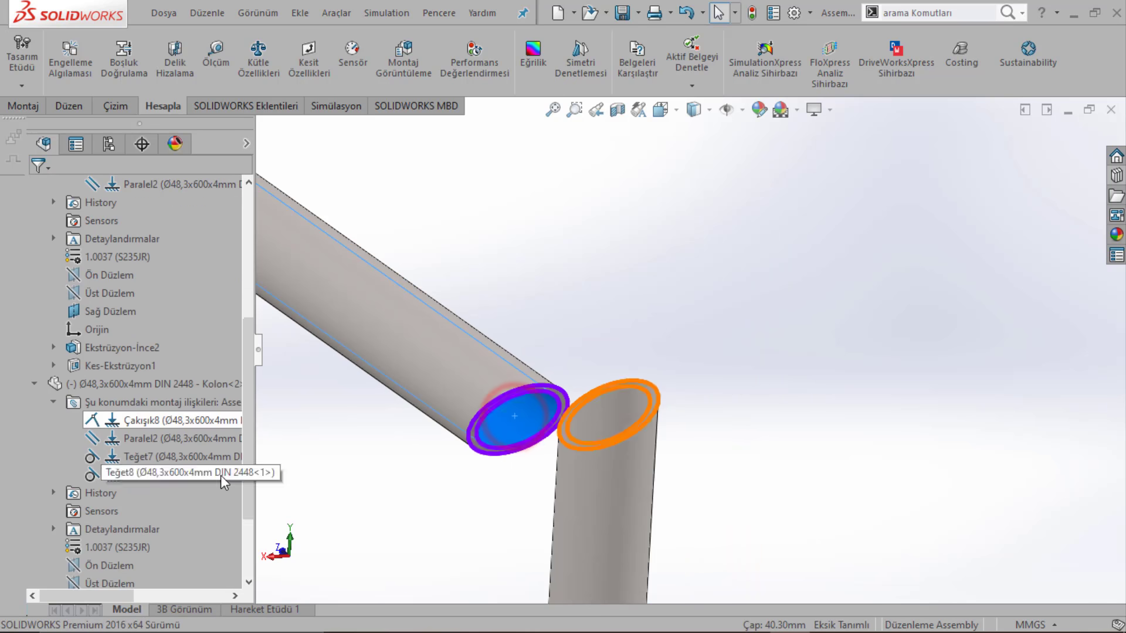
{"action": "scroll", "coordinate": [221, 410], "scroll_direction": "down", "scroll_amount": 2}
{"action": "right_click", "coordinate": [168, 363]}
{"action": "left_click", "coordinate": [184, 290]}
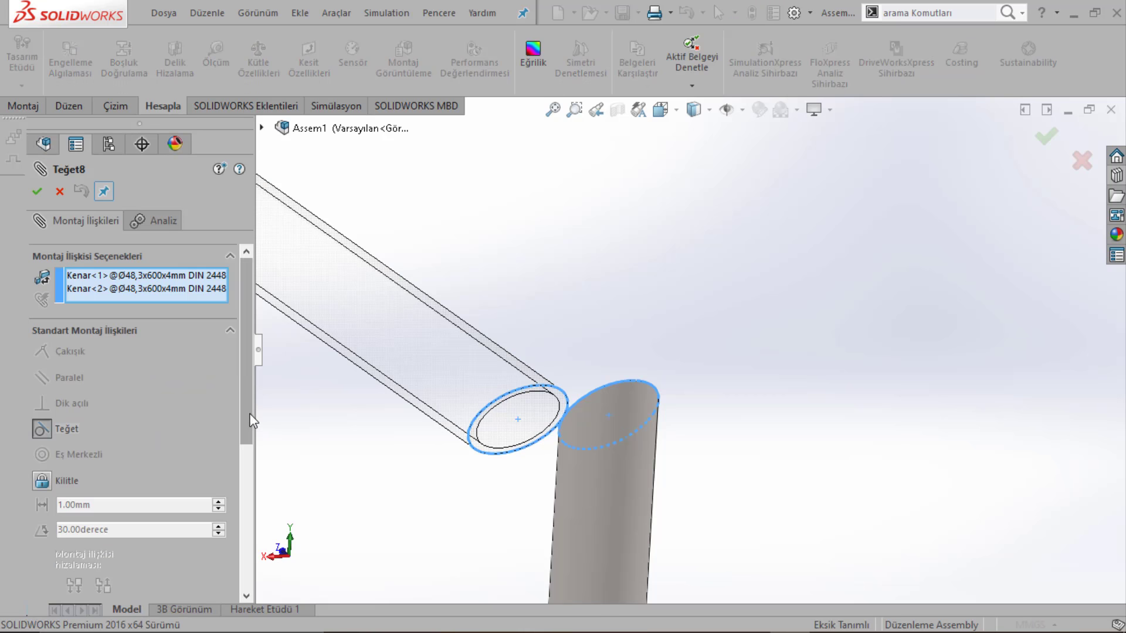
{"action": "left_click_drag", "start_coordinate": [248, 413], "coordinate": [249, 518]}
Step: Delete the Teğet8 tangent mate
{"action": "key", "text": "Return"}
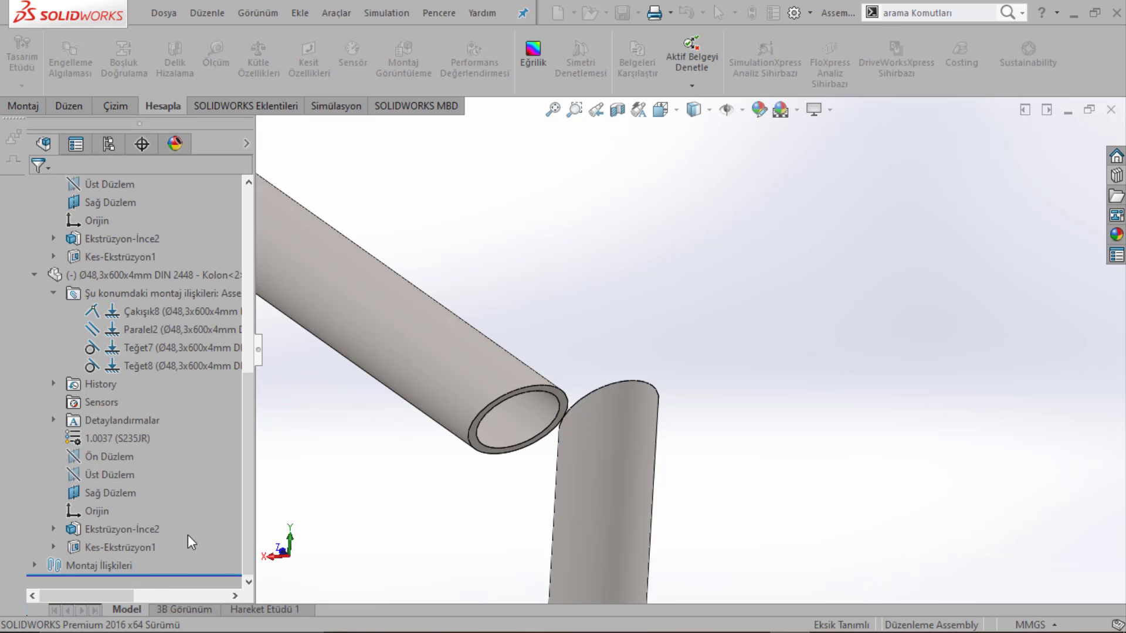
{"action": "right_click", "coordinate": [120, 369]}
{"action": "left_click", "coordinate": [146, 372]}
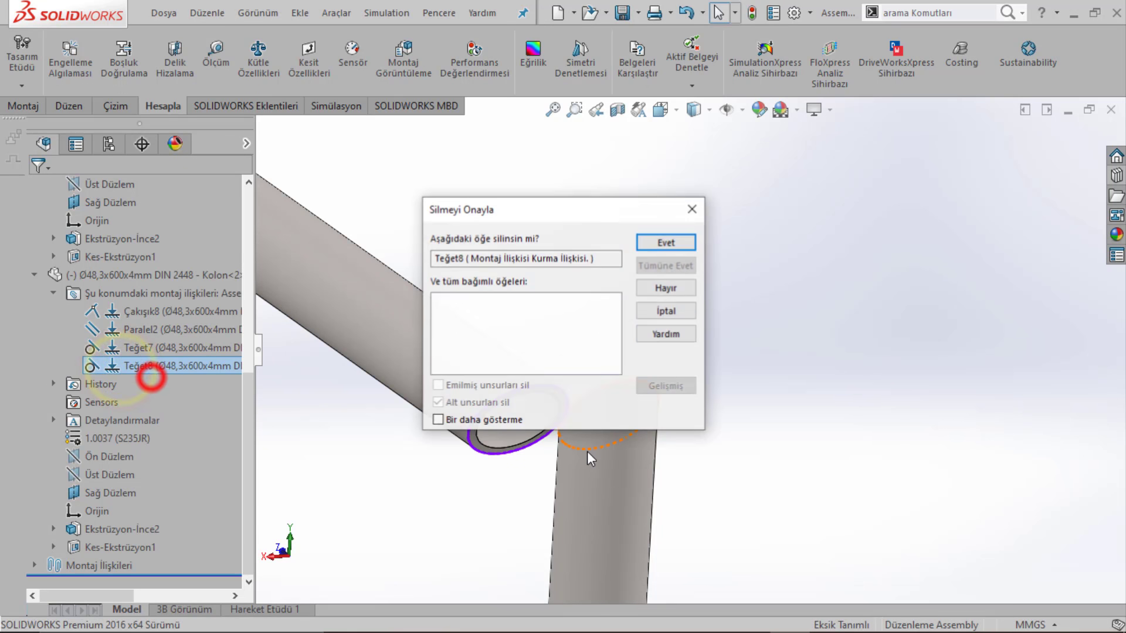
{"action": "left_click", "coordinate": [662, 246]}
Step: Delete the Teğet7 tangent mate and drag the upright tube left toward the angled tube
{"action": "left_click", "coordinate": [602, 433]}
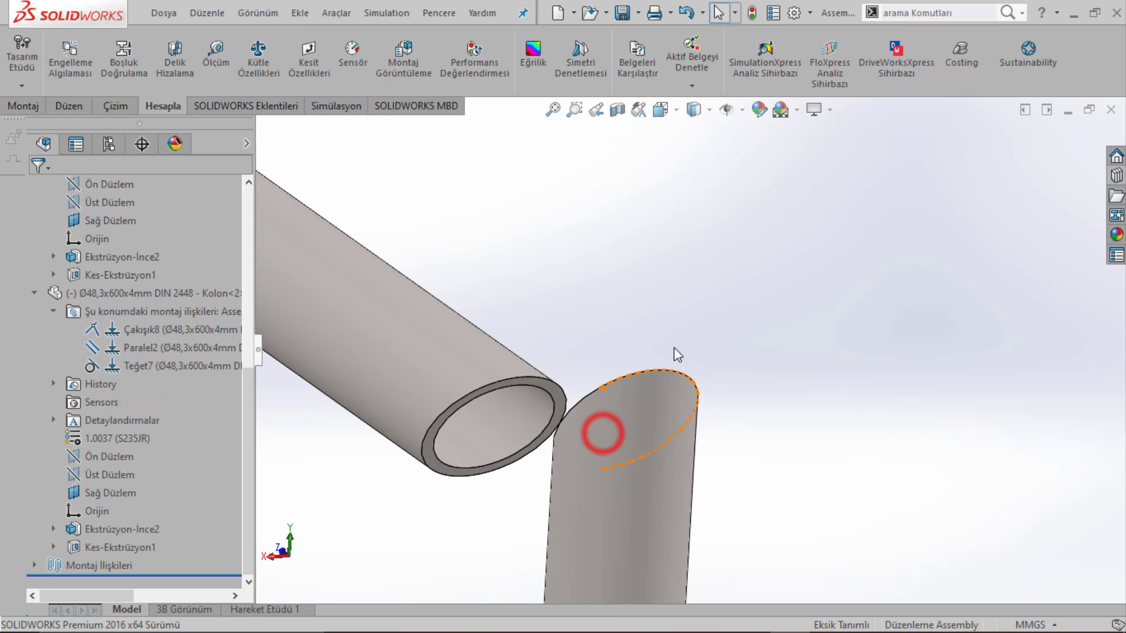
{"action": "scroll", "coordinate": [626, 387], "scroll_direction": "down", "scroll_amount": 2}
{"action": "left_click", "coordinate": [556, 469]}
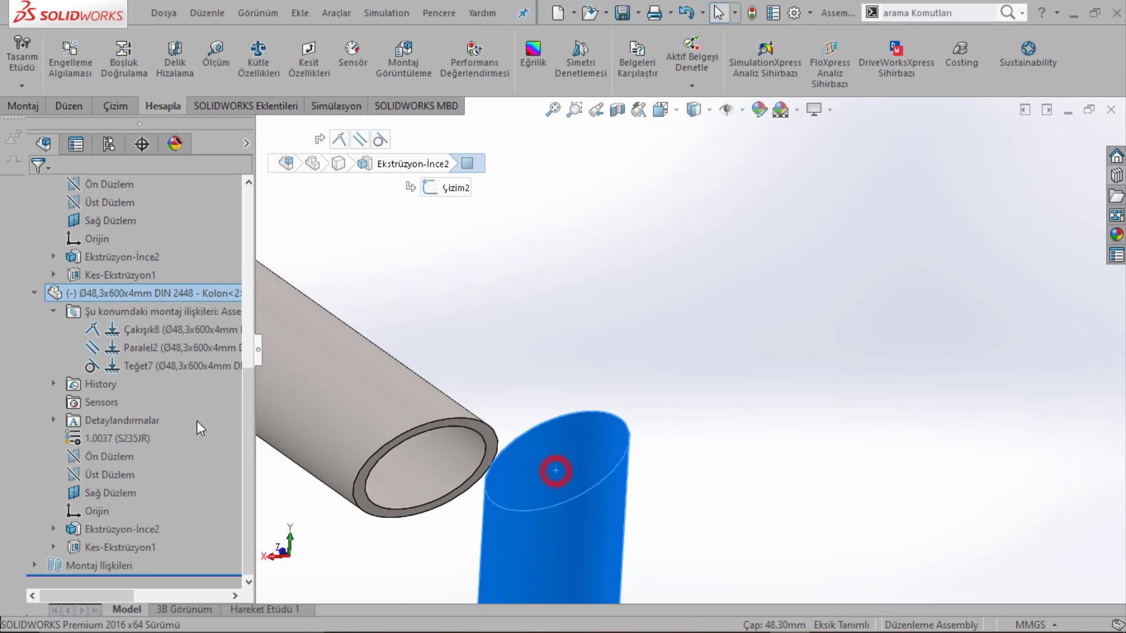
{"action": "right_click", "coordinate": [127, 368]}
{"action": "left_click", "coordinate": [147, 383]}
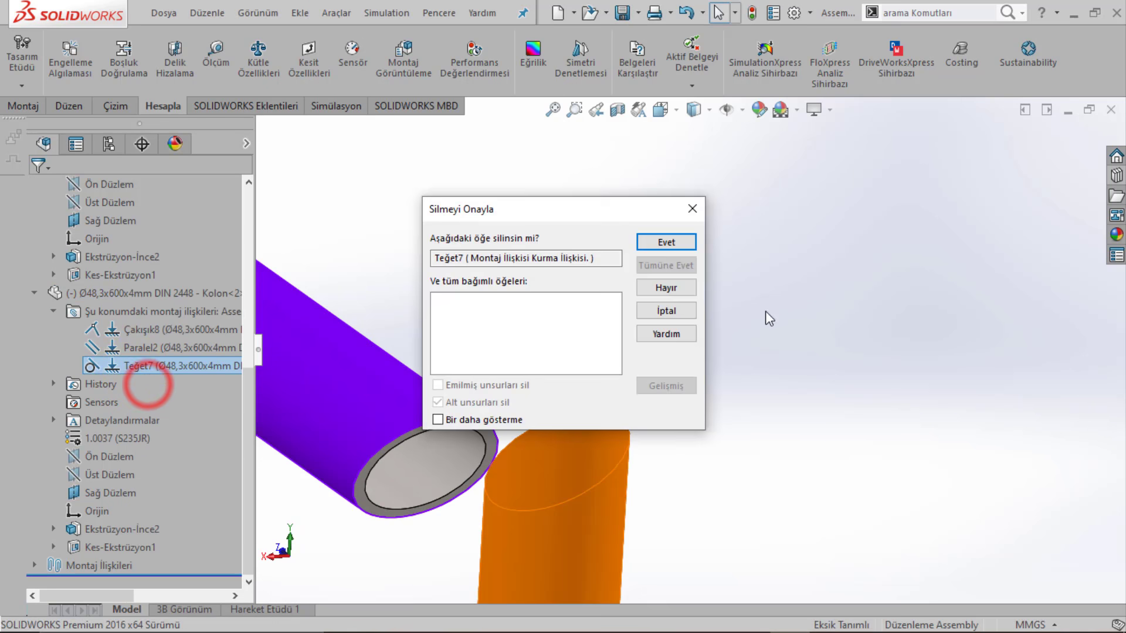
{"action": "left_click", "coordinate": [691, 241]}
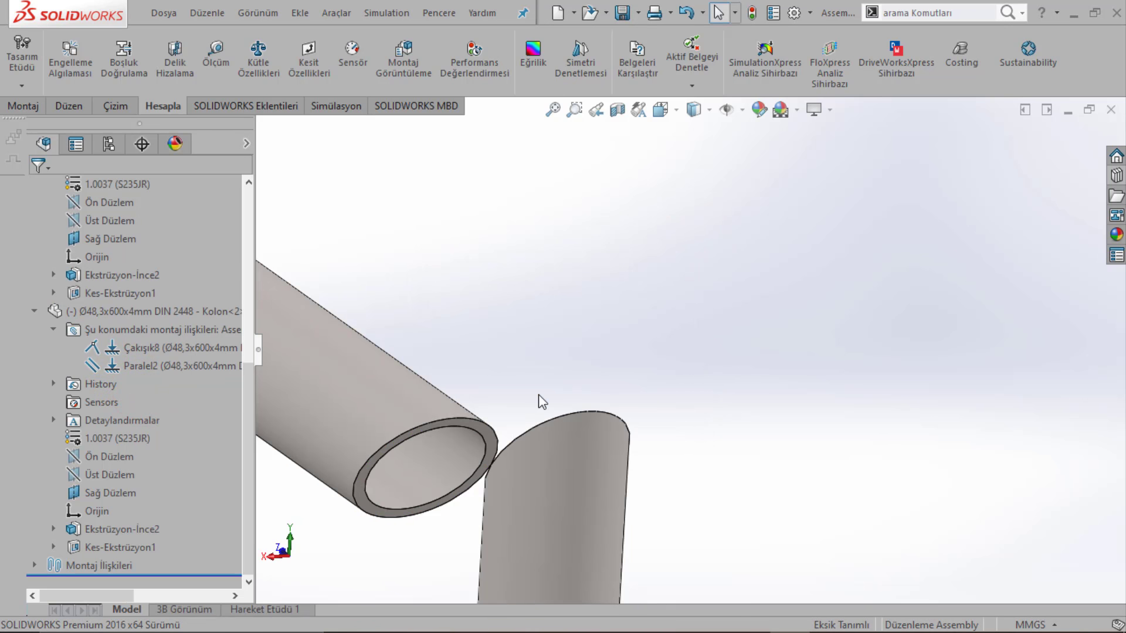
{"action": "mouse_move", "coordinate": [487, 411]}
{"action": "left_mouse_down"}
{"action": "mouse_move", "coordinate": [438, 398]}
{"action": "mouse_move", "coordinate": [491, 424]}
{"action": "mouse_move", "coordinate": [478, 414]}
{"action": "mouse_move", "coordinate": [611, 408]}
{"action": "mouse_move", "coordinate": [579, 345]}
{"action": "left_mouse_up"}
Step: Create reference axis Eksen1 through the angled tube's inner cylindrical face
{"action": "scroll", "coordinate": [564, 379], "scroll_direction": "down", "scroll_amount": 4}
{"action": "left_click", "coordinate": [564, 396]}
{"action": "left_click", "coordinate": [534, 225]}
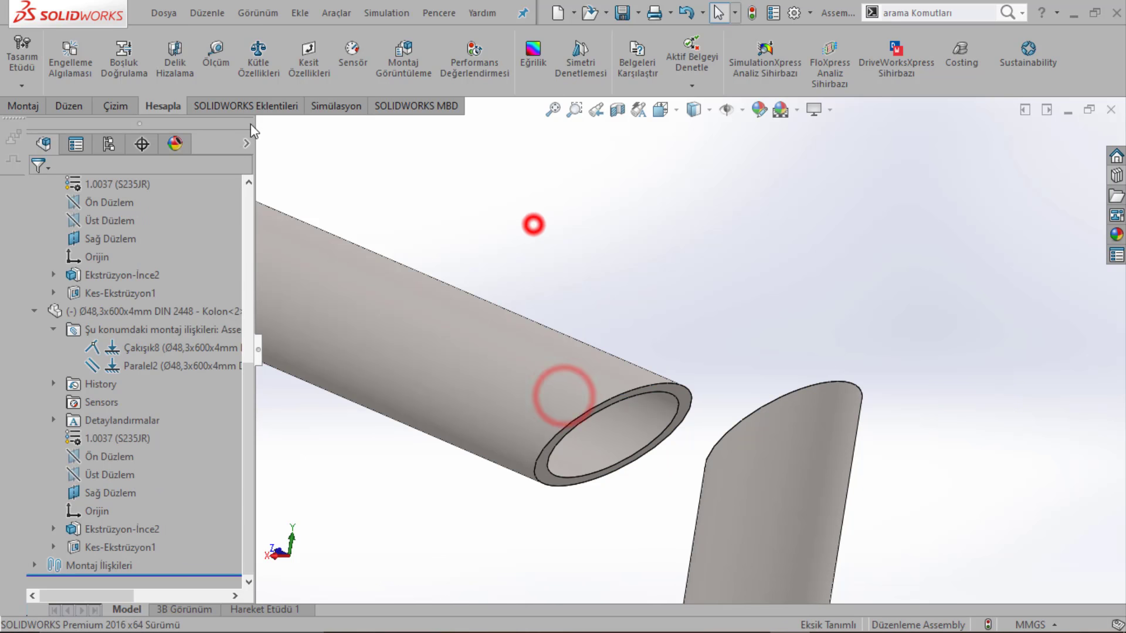
{"action": "left_click", "coordinate": [37, 108]}
{"action": "left_click", "coordinate": [467, 65]}
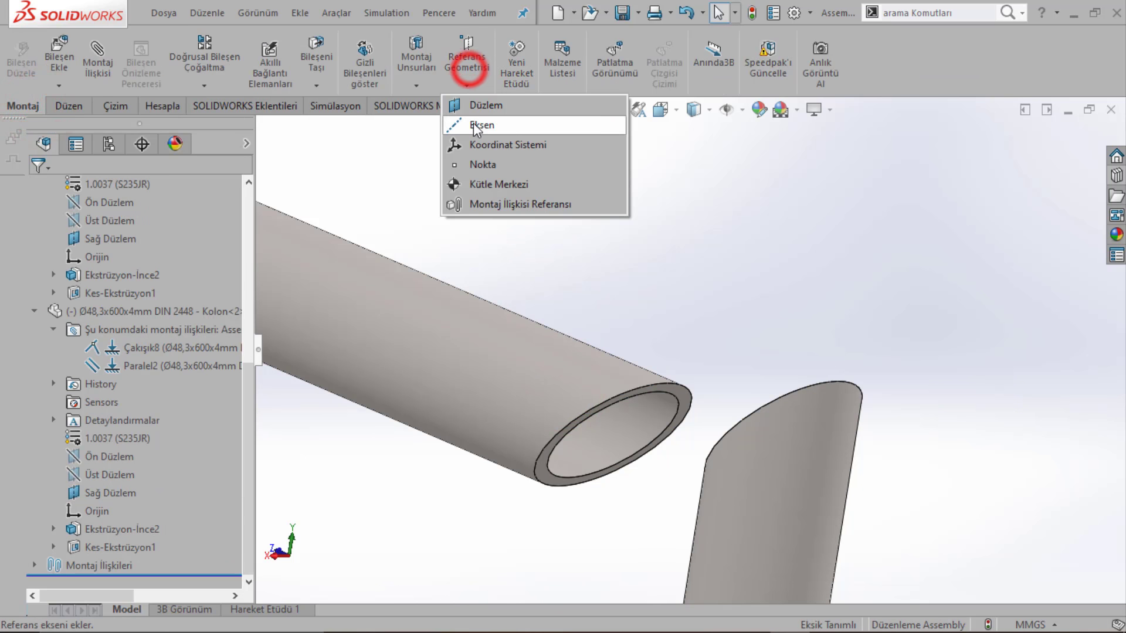
{"action": "left_click", "coordinate": [473, 124]}
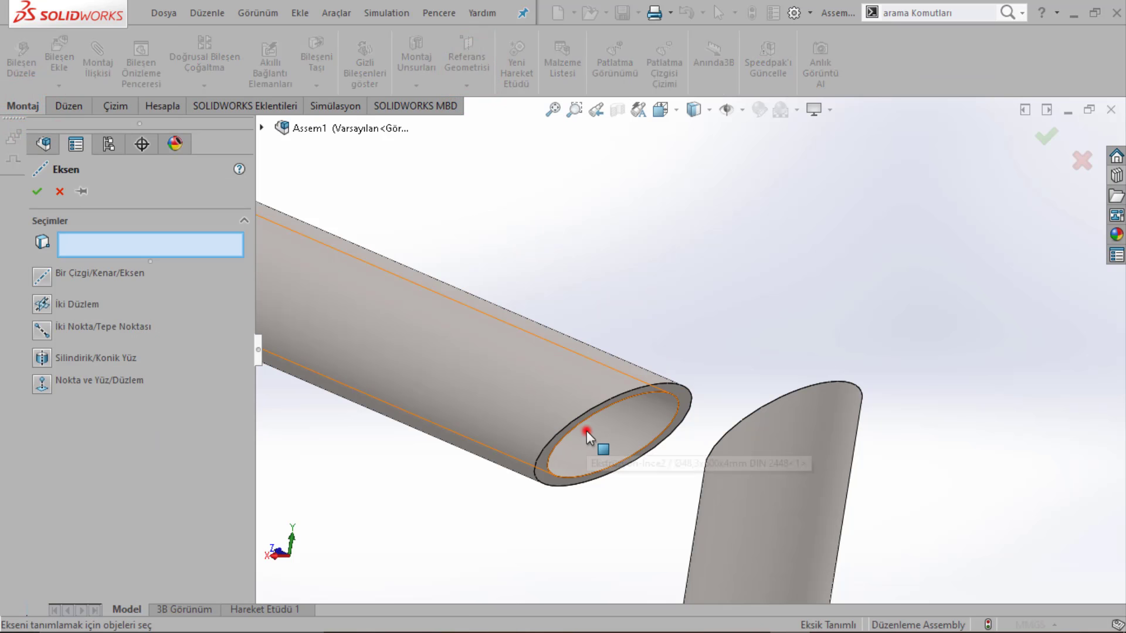
{"action": "left_click", "coordinate": [586, 431]}
{"action": "right_click", "coordinate": [586, 433]}
Step: Create reference axis Eksen2 through the upright tube's inner face
{"action": "middle_click_drag", "start_coordinate": [586, 432], "coordinate": [801, 380]}
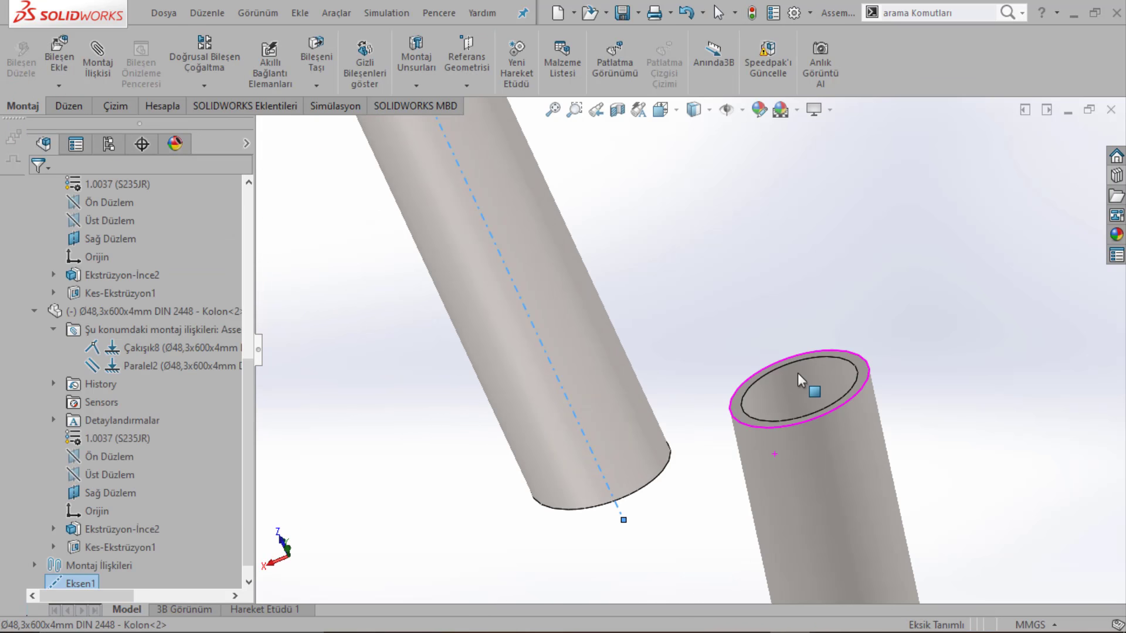
{"action": "left_click", "coordinate": [798, 379]}
{"action": "left_click", "coordinate": [466, 90]}
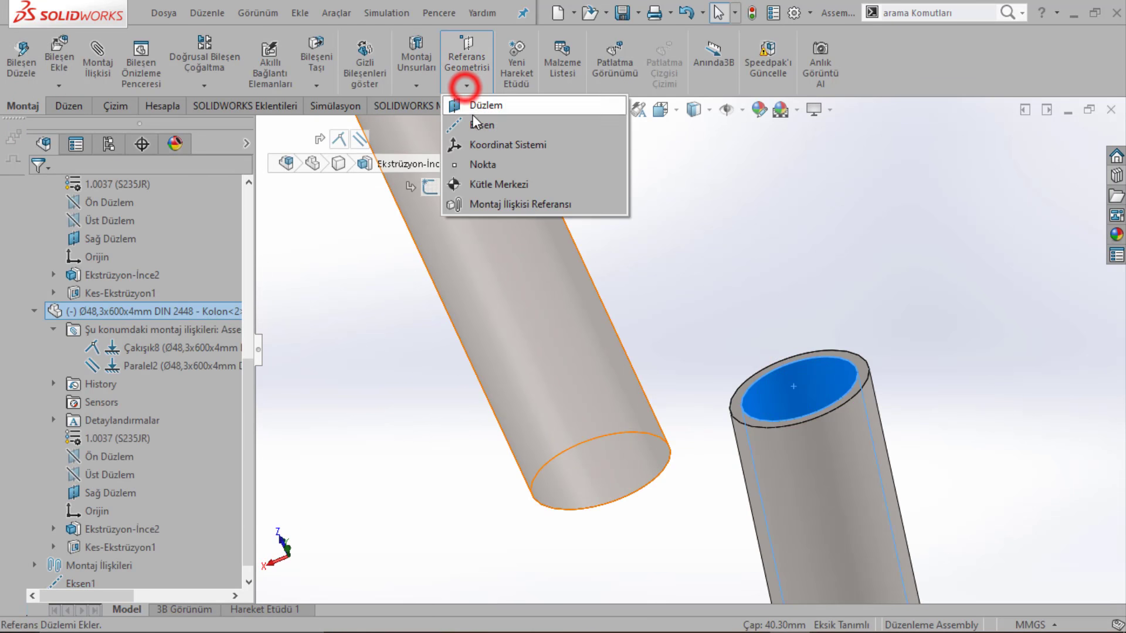
{"action": "left_click", "coordinate": [472, 119]}
{"action": "left_click", "coordinate": [36, 191]}
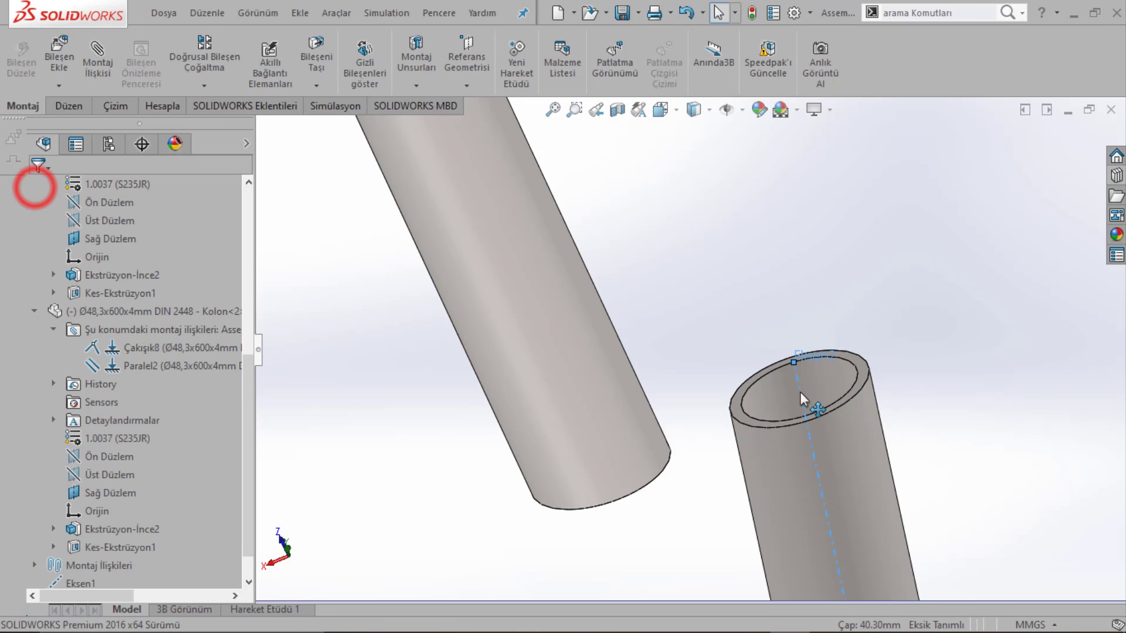
{"action": "middle_click_drag", "start_coordinate": [645, 352], "coordinate": [802, 234]}
{"action": "scroll", "coordinate": [130, 437], "scroll_direction": "down", "scroll_amount": 2}
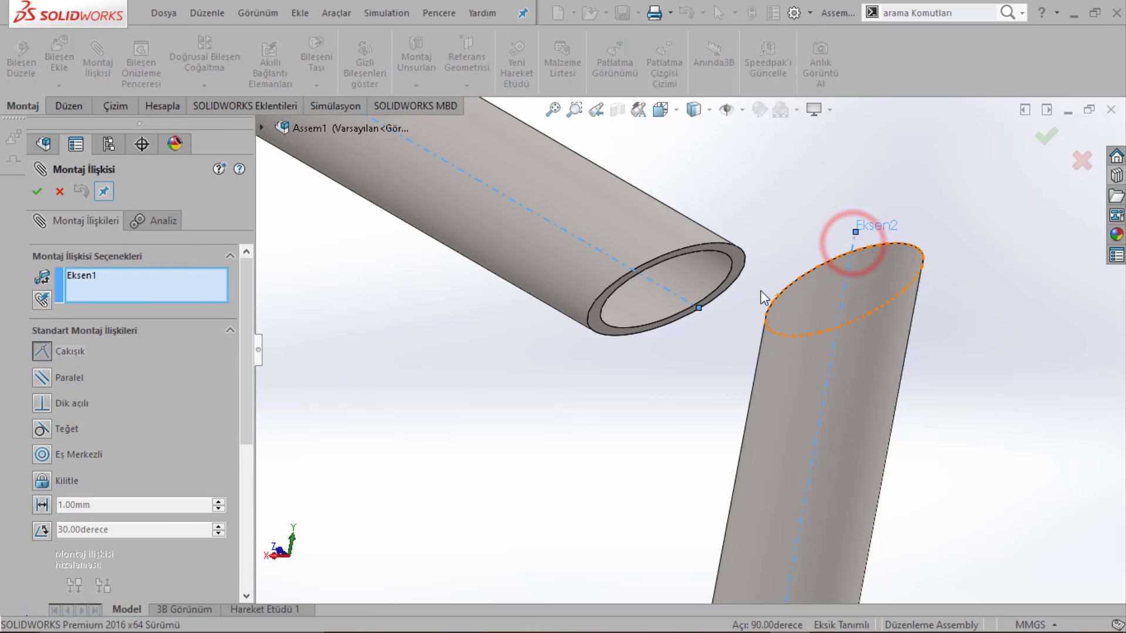
Step: Cancel the mate command and collapse the Kolon<1> and Kolon<2> components in the tree
{"action": "key", "text": "Escape"}
{"action": "scroll", "coordinate": [105, 350], "scroll_direction": "up", "scroll_amount": 3}
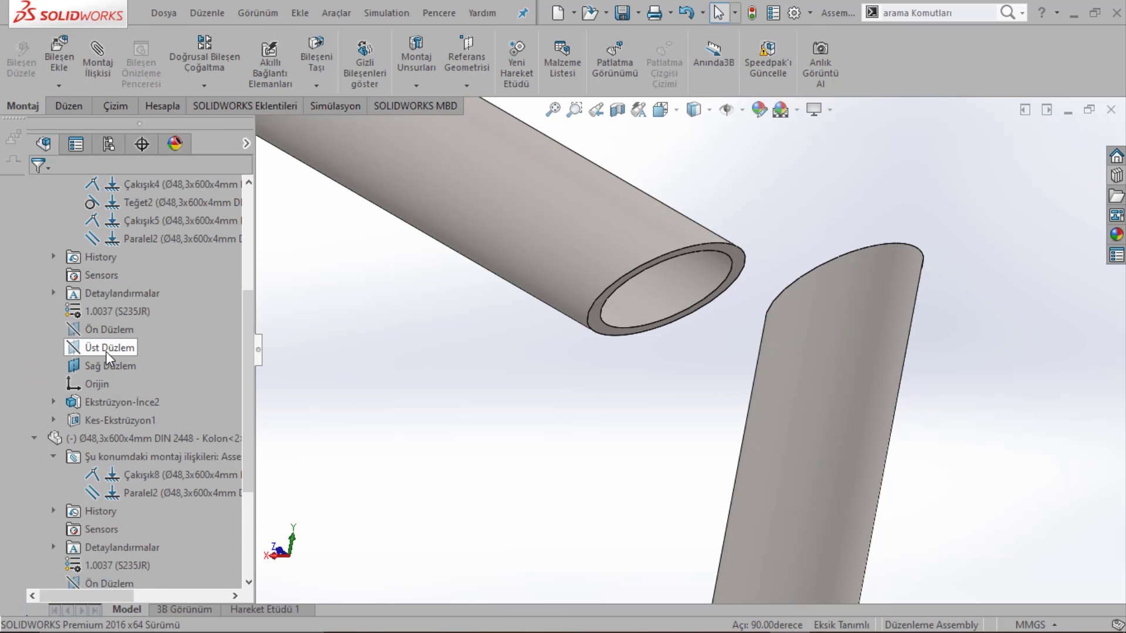
{"action": "scroll", "coordinate": [115, 320], "scroll_direction": "up", "scroll_amount": 3}
{"action": "scroll", "coordinate": [38, 343], "scroll_direction": "up", "scroll_amount": 2}
{"action": "left_click", "coordinate": [35, 346]}
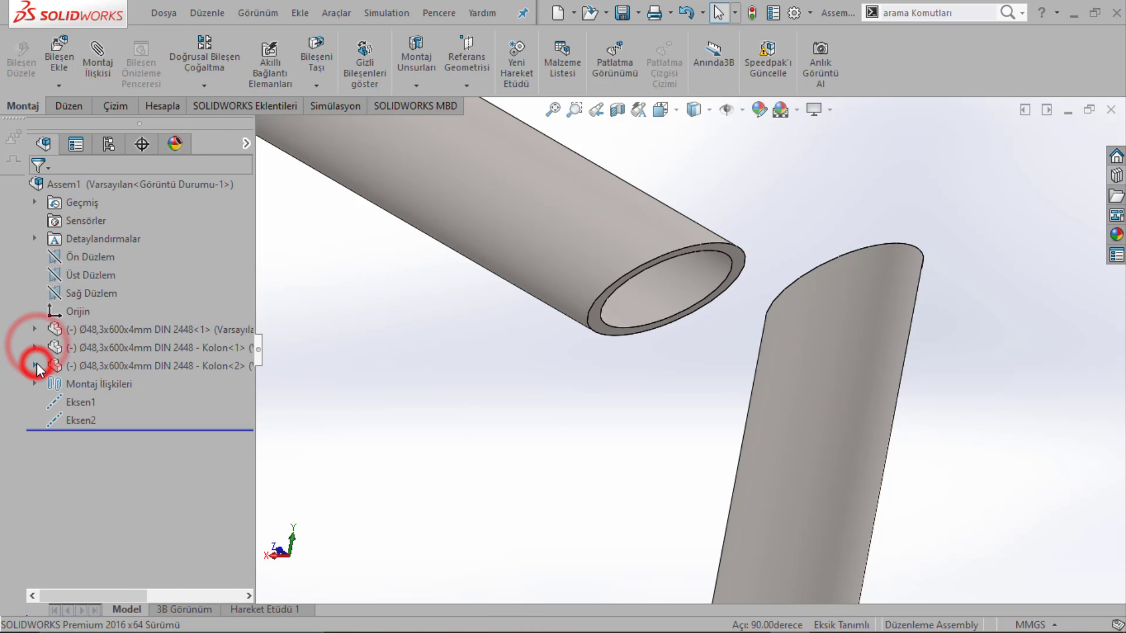
{"action": "left_click", "coordinate": [36, 364]}
{"action": "scroll", "coordinate": [71, 411], "scroll_direction": "down", "scroll_amount": 2}
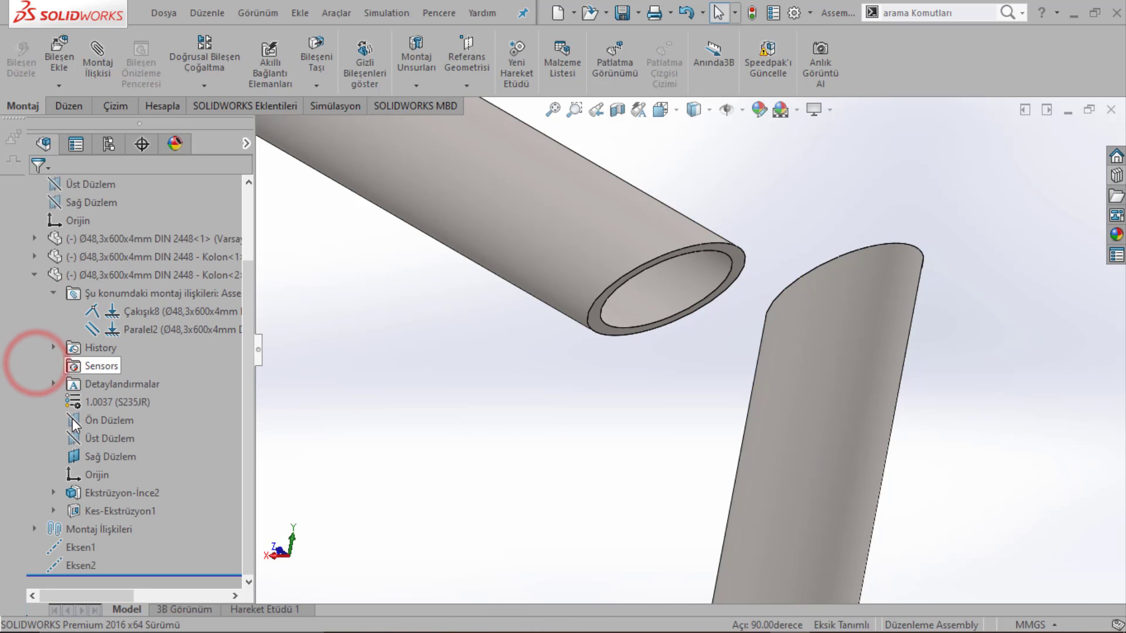
Step: Mate axes Eksen1 and Eksen2 coincident (Çakışık), then select the angled tube's end face
{"action": "left_click", "coordinate": [77, 548]}
{"action": "left_click", "coordinate": [80, 566], "text": "ctrl"}
{"action": "right_click", "coordinate": [80, 568]}
{"action": "left_click", "coordinate": [134, 380]}
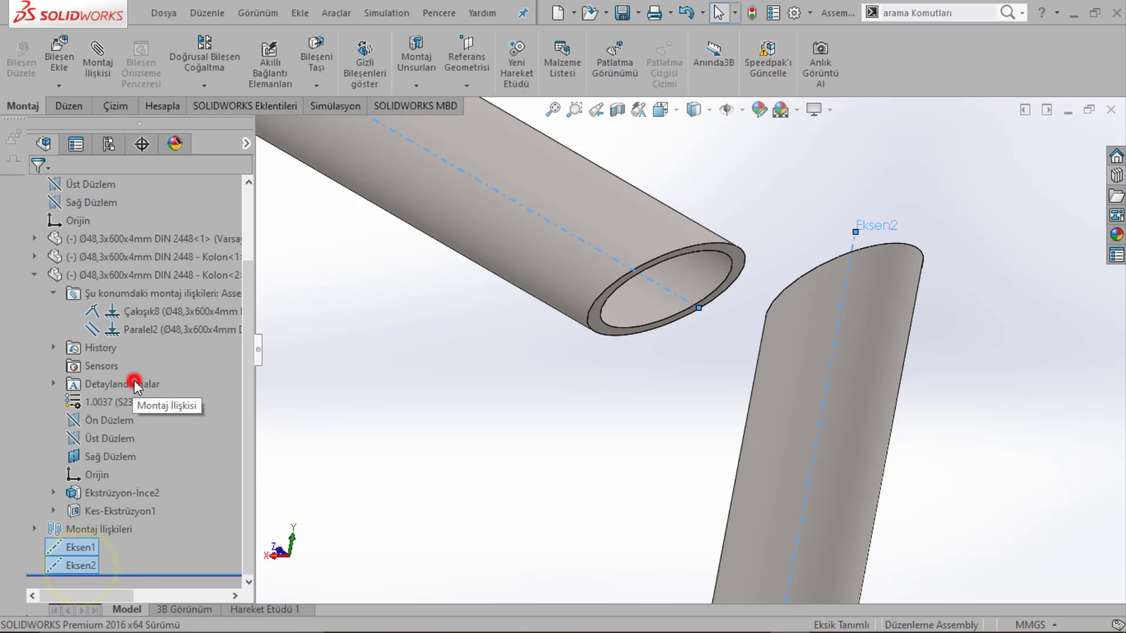
{"action": "left_click", "coordinate": [48, 356]}
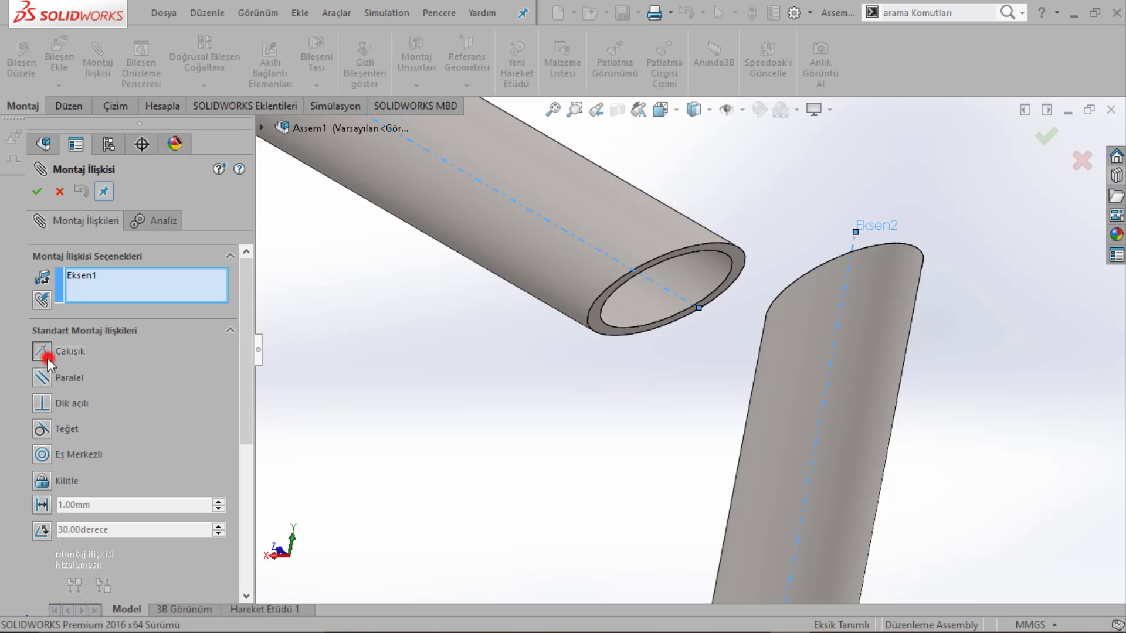
{"action": "left_click_drag", "start_coordinate": [251, 315], "coordinate": [259, 463]}
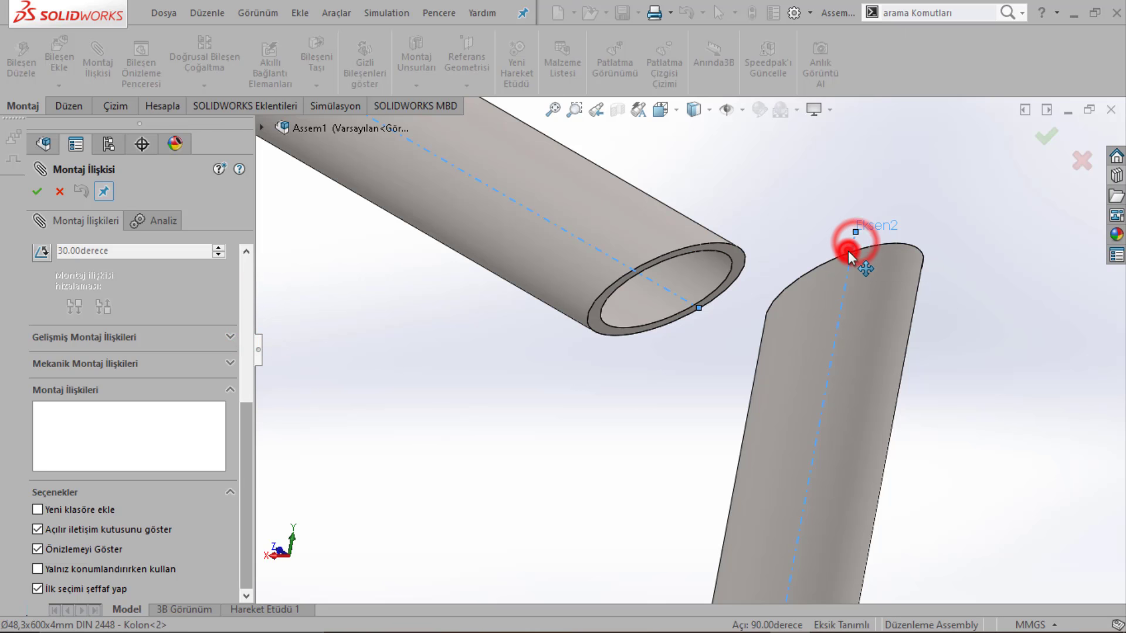
{"action": "left_click", "coordinate": [777, 317]}
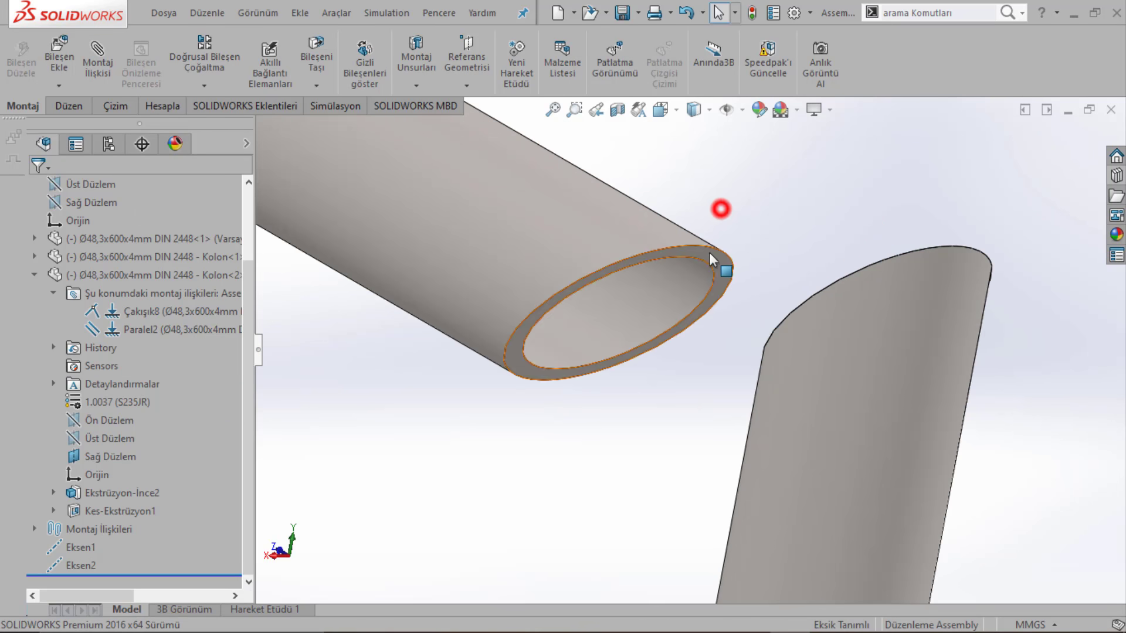
{"action": "scroll", "coordinate": [722, 209], "scroll_direction": "down", "scroll_amount": 3}
{"action": "left_click", "coordinate": [716, 286]}
Step: Choose Save and Continue and enter 'Tahtaravelli Montaj' as the assembly file name
{"action": "left_click", "coordinate": [816, 195]}
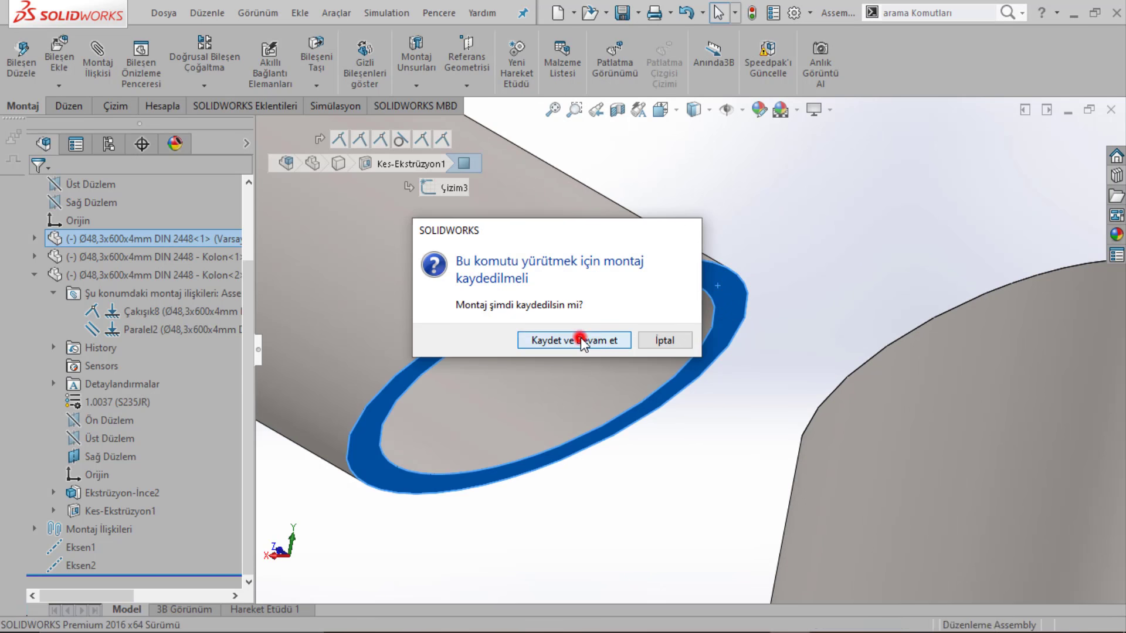
{"action": "left_click", "coordinate": [580, 339]}
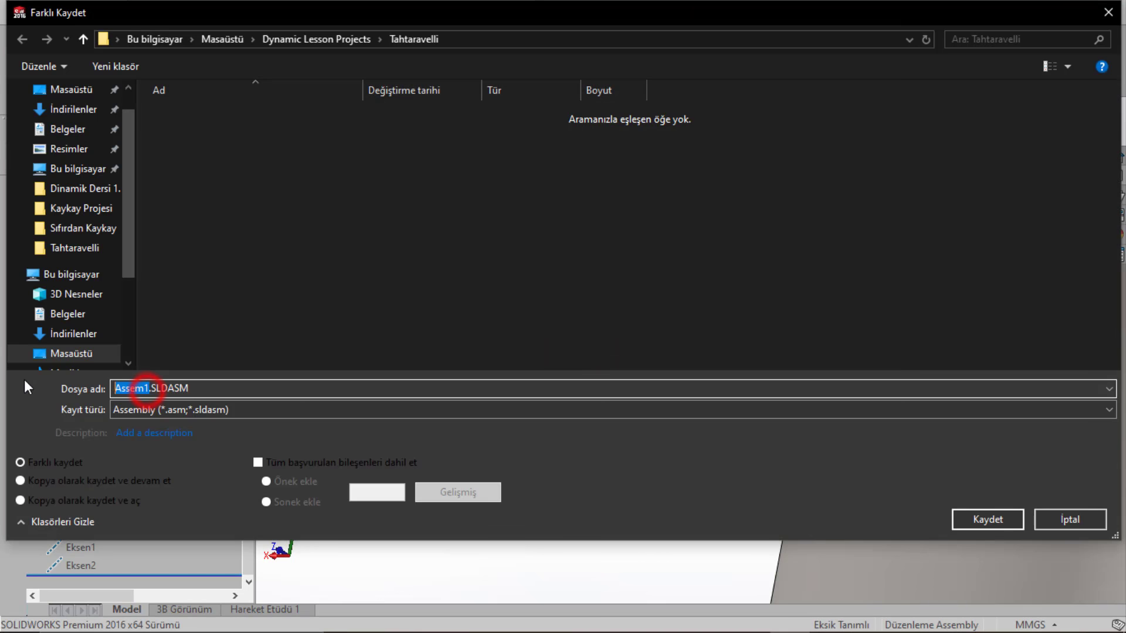
{"action": "type", "text": "Tahtaravelli M"}
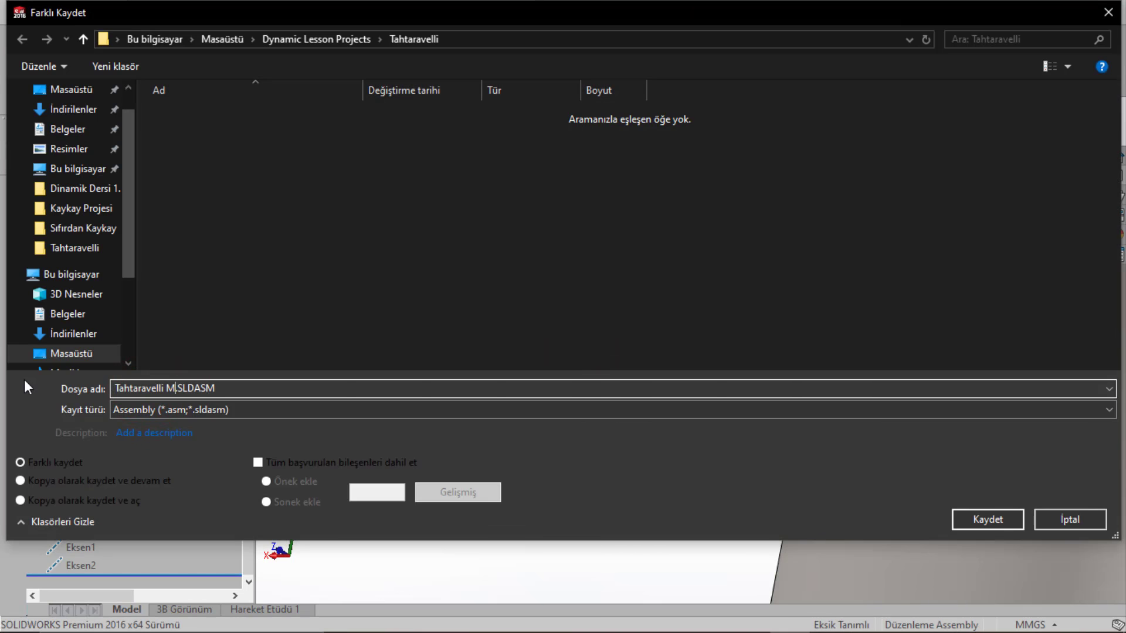
{"action": "type", "text": "ontaj"}
Step: Save the assembly as 'Tahtaravelli Montaj' and start a sketch on the tube's end face in part edit
{"action": "key", "text": "Return"}
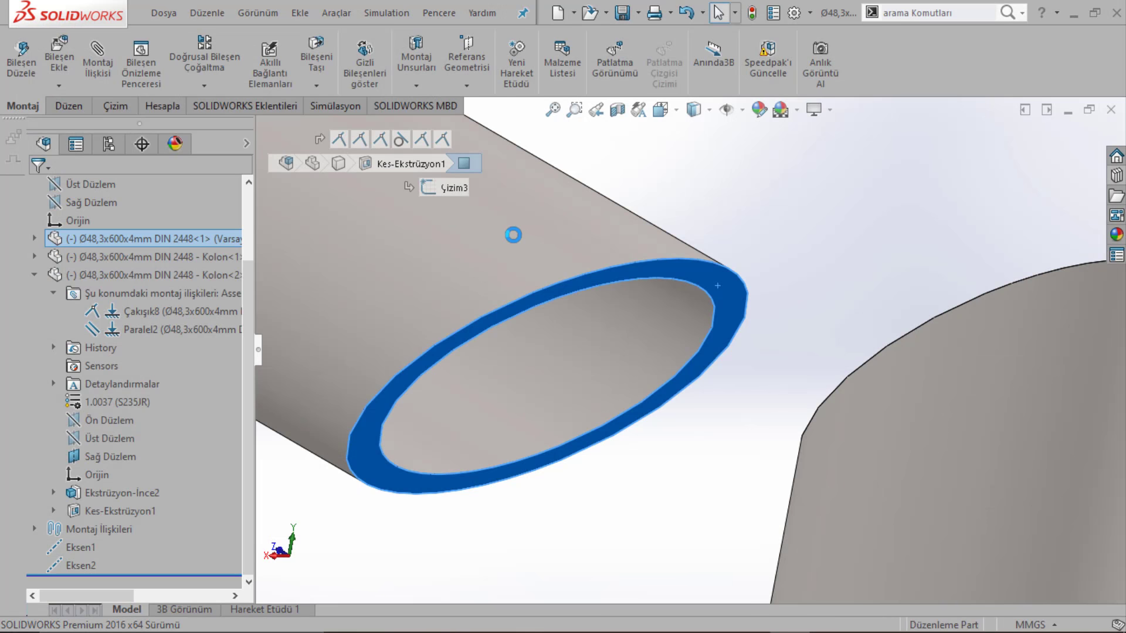
{"action": "left_click", "coordinate": [746, 216]}
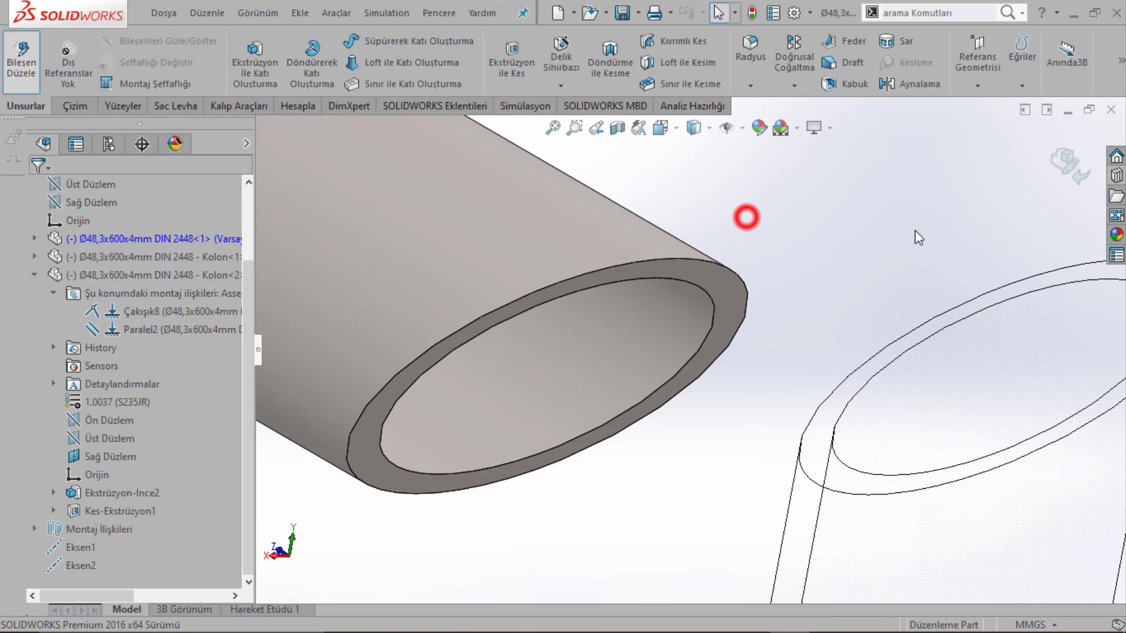
{"action": "left_click", "coordinate": [734, 286]}
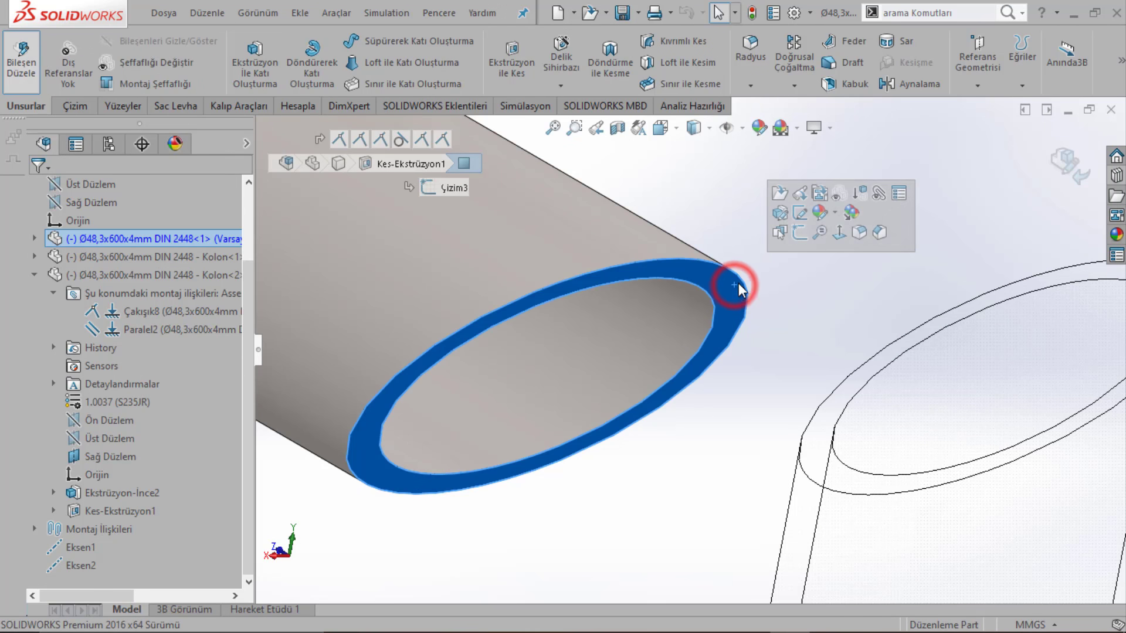
{"action": "left_click", "coordinate": [795, 238]}
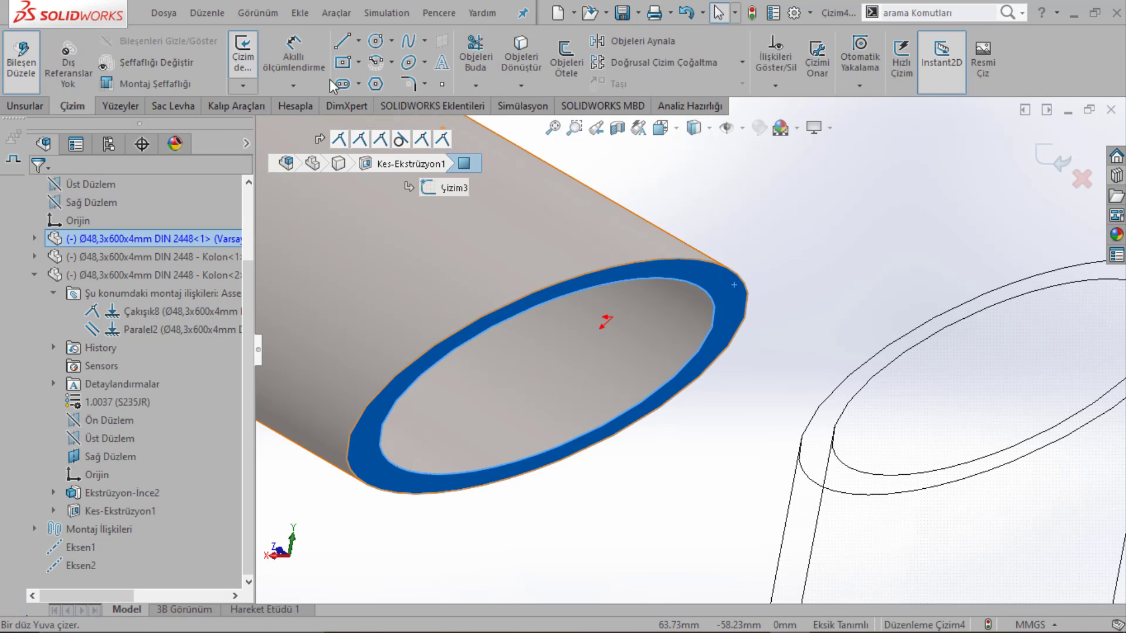
{"action": "left_click", "coordinate": [290, 89]}
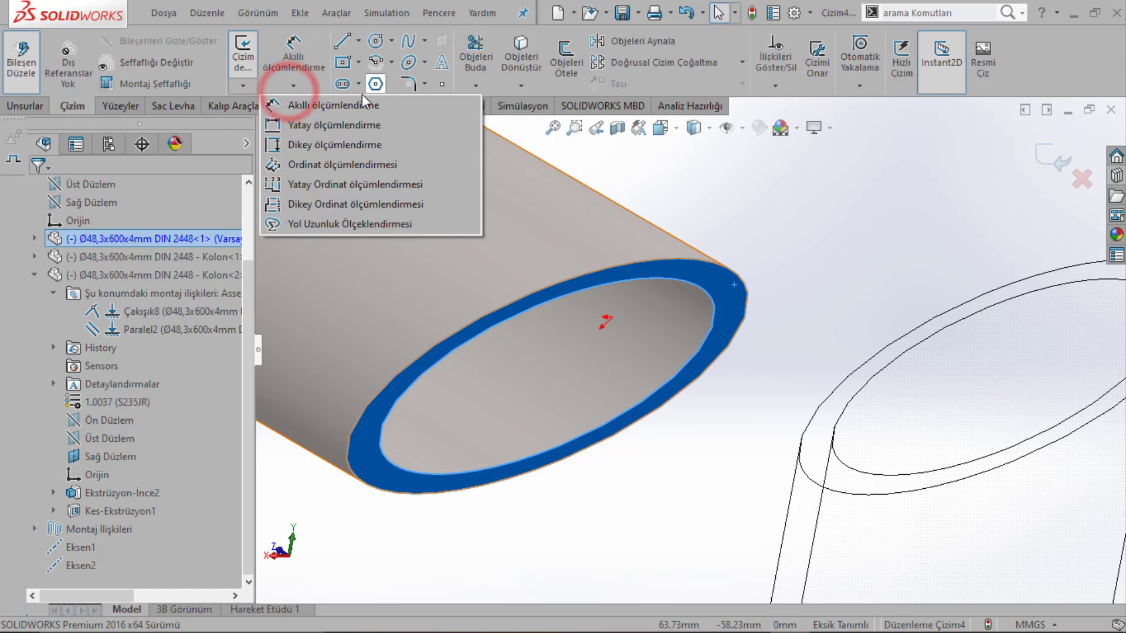
{"action": "left_click", "coordinate": [442, 84]}
Step: Orient the view to the tube end, take its inner edge into the sketch, and close it
{"action": "middle_click_drag", "start_coordinate": [592, 293], "coordinate": [598, 204]}
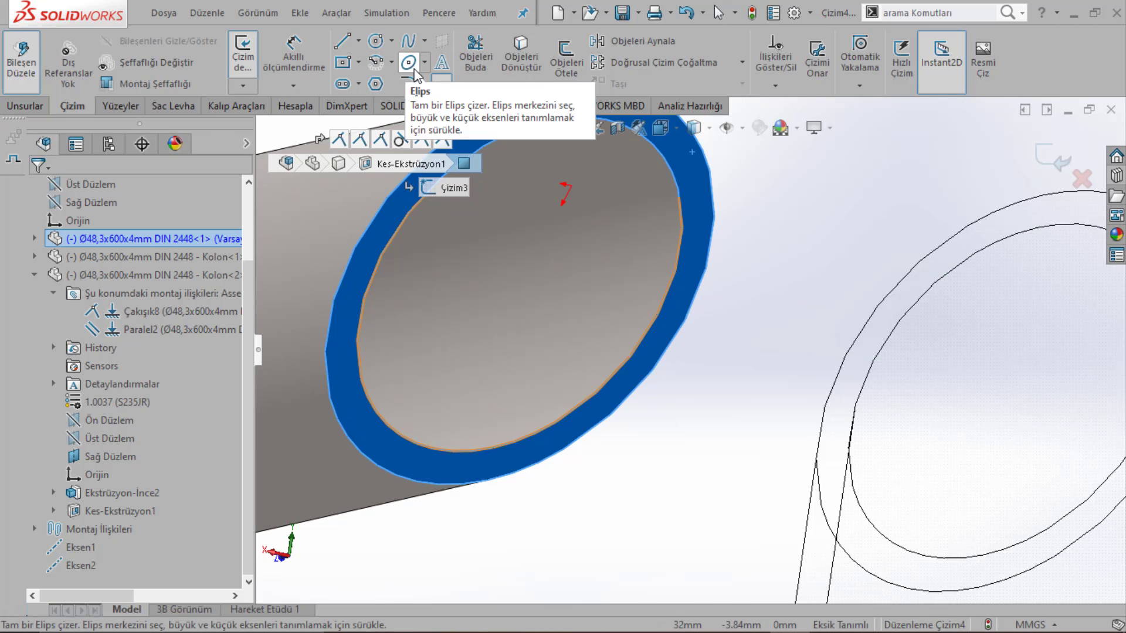
{"action": "key", "text": "ctrl+shift+z"}
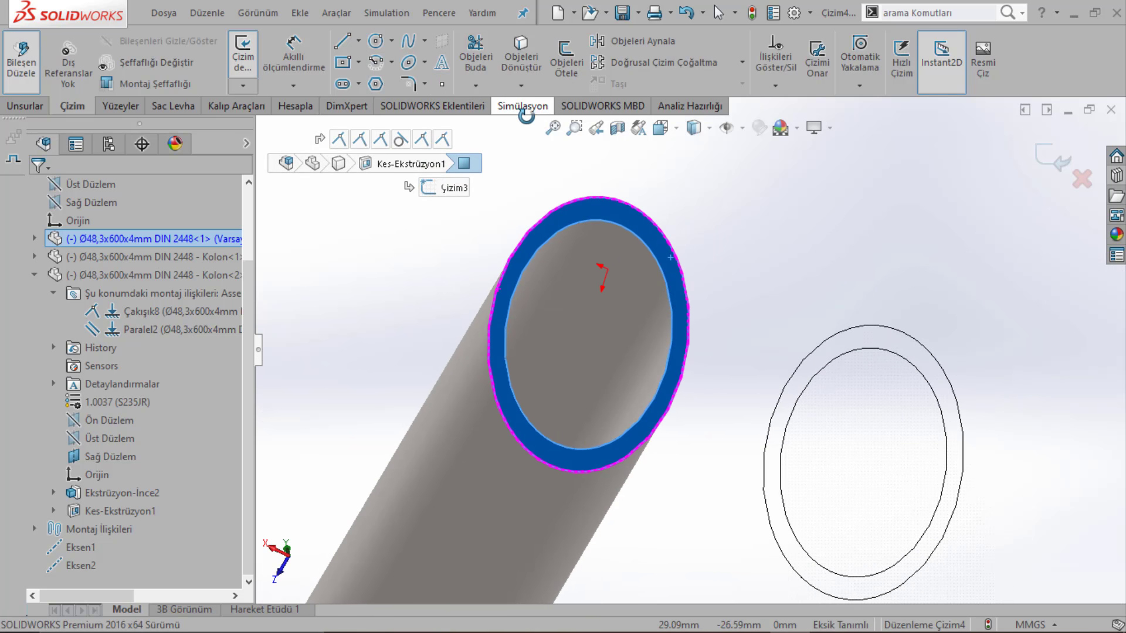
{"action": "left_click", "coordinate": [532, 72]}
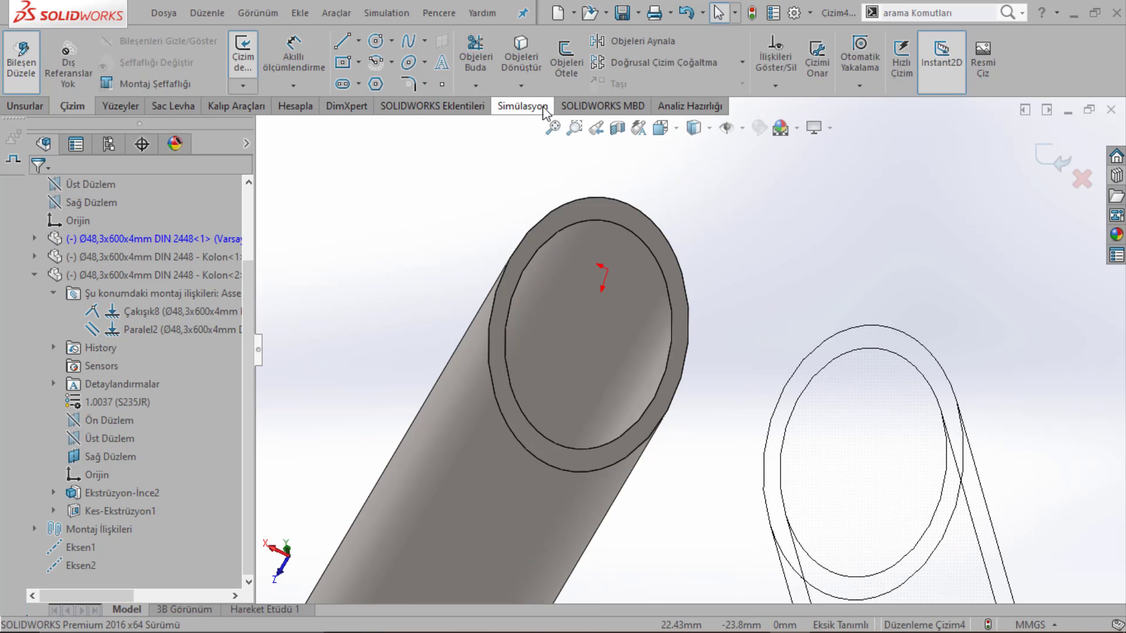
{"action": "left_click", "coordinate": [572, 222]}
{"action": "right_click", "coordinate": [575, 221]}
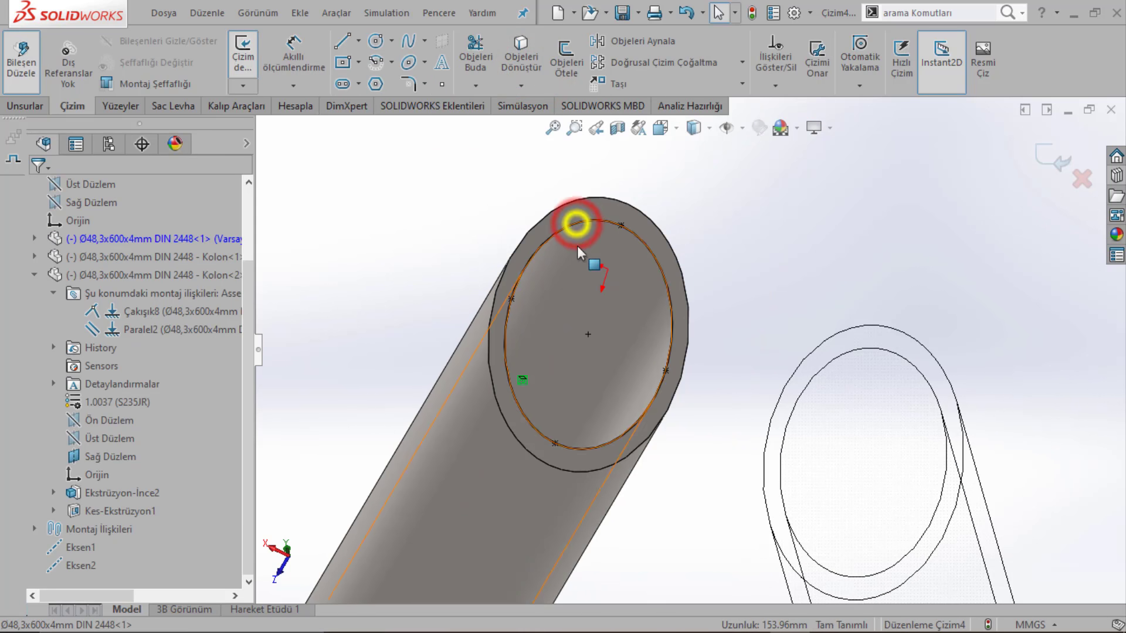
{"action": "middle_click_drag", "start_coordinate": [608, 332], "coordinate": [629, 351]}
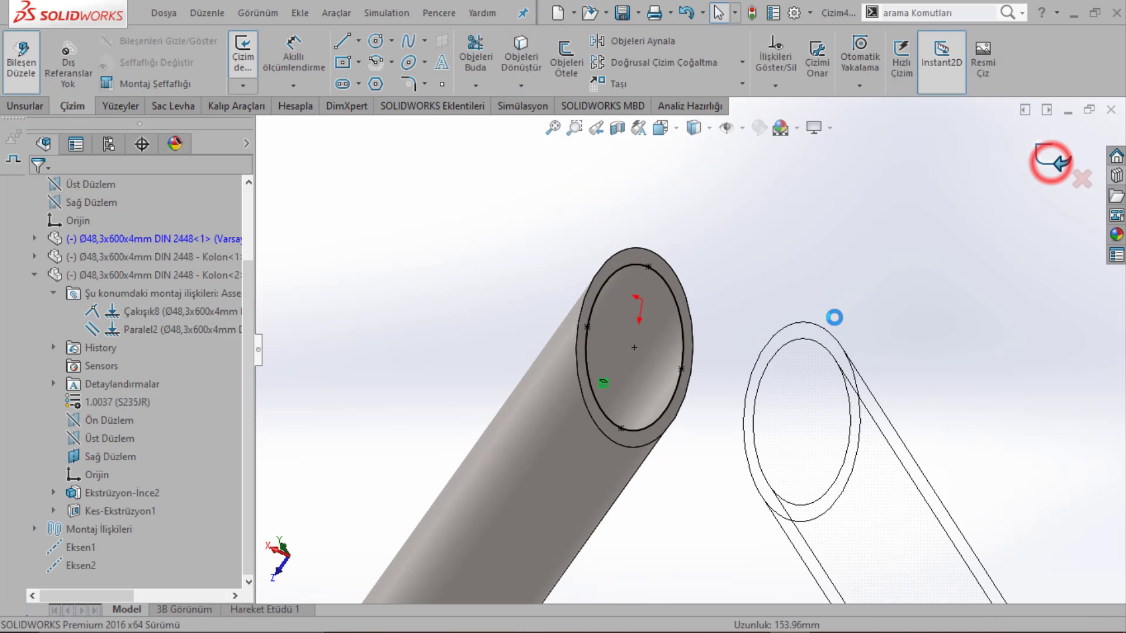
{"action": "left_click", "coordinate": [1049, 160]}
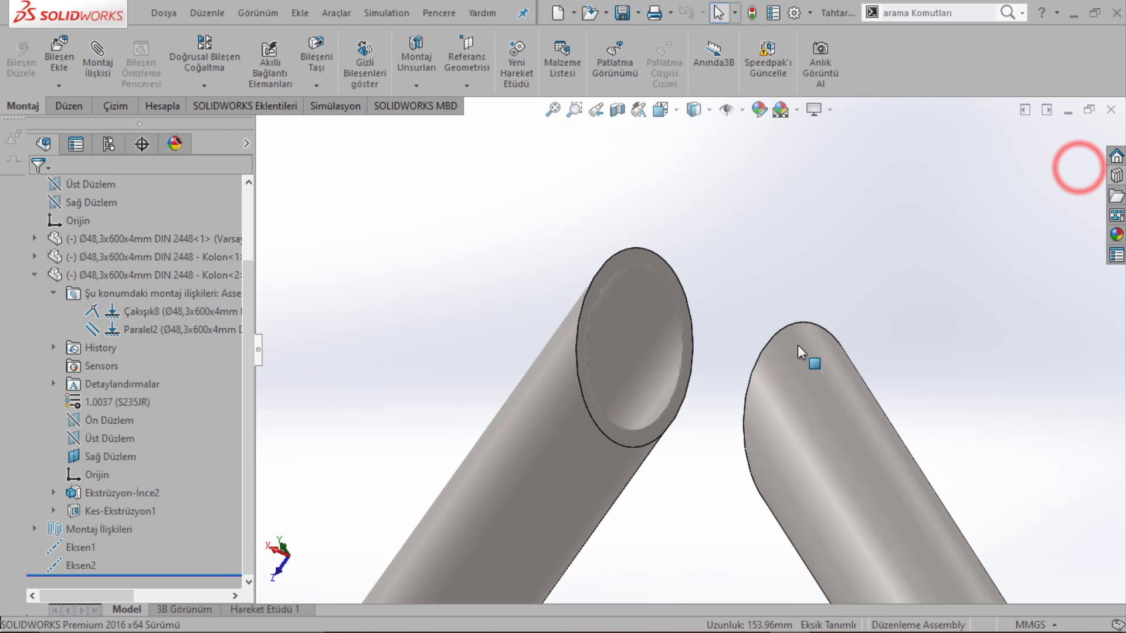
Step: Edit the other tube's part in place, select its inner end edge, then return to the assembly
{"action": "mouse_move", "coordinate": [809, 359]}
{"action": "middle_mouse_down"}
{"action": "mouse_move", "coordinate": [809, 389]}
{"action": "mouse_move", "coordinate": [775, 461]}
{"action": "mouse_move", "coordinate": [714, 329]}
{"action": "middle_mouse_up"}
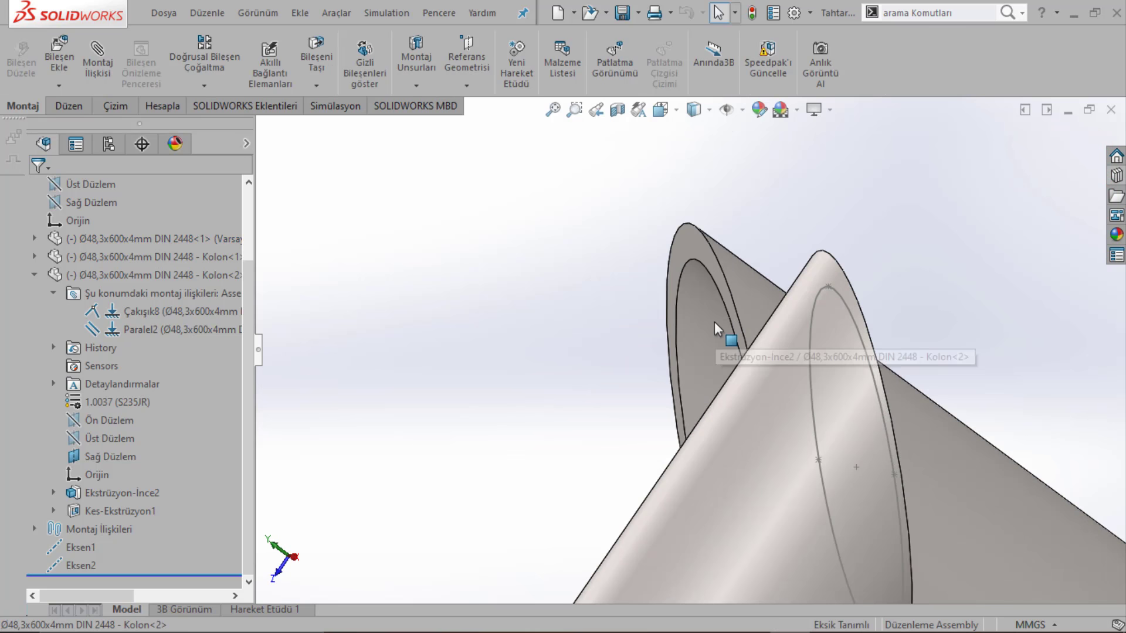
{"action": "left_click", "coordinate": [701, 251]}
{"action": "right_click", "coordinate": [701, 250]}
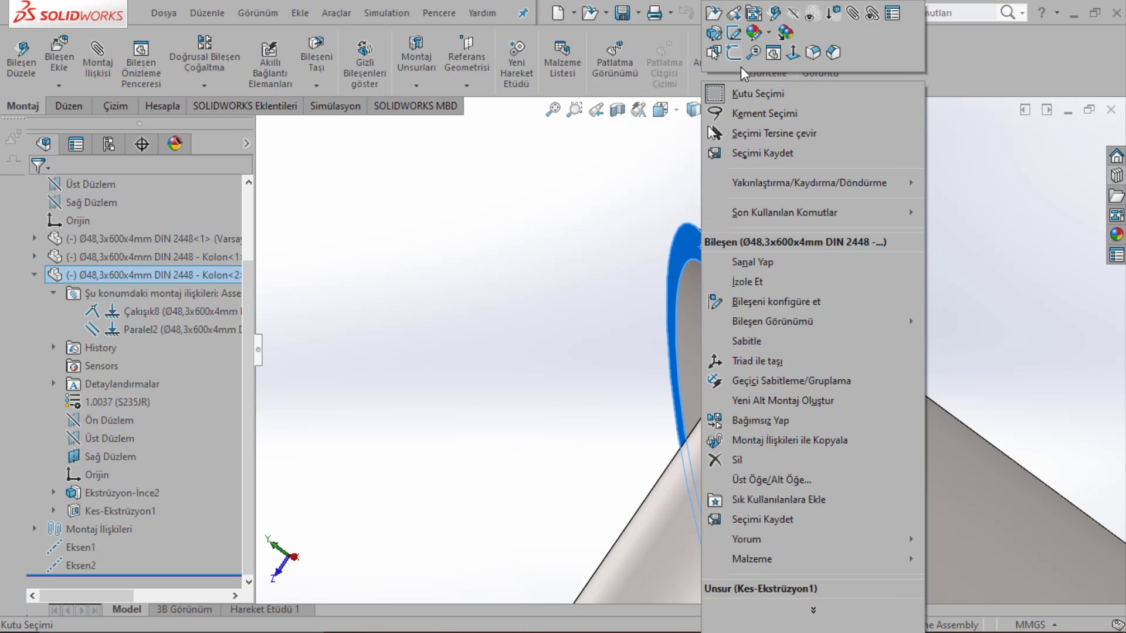
{"action": "left_click", "coordinate": [773, 13]}
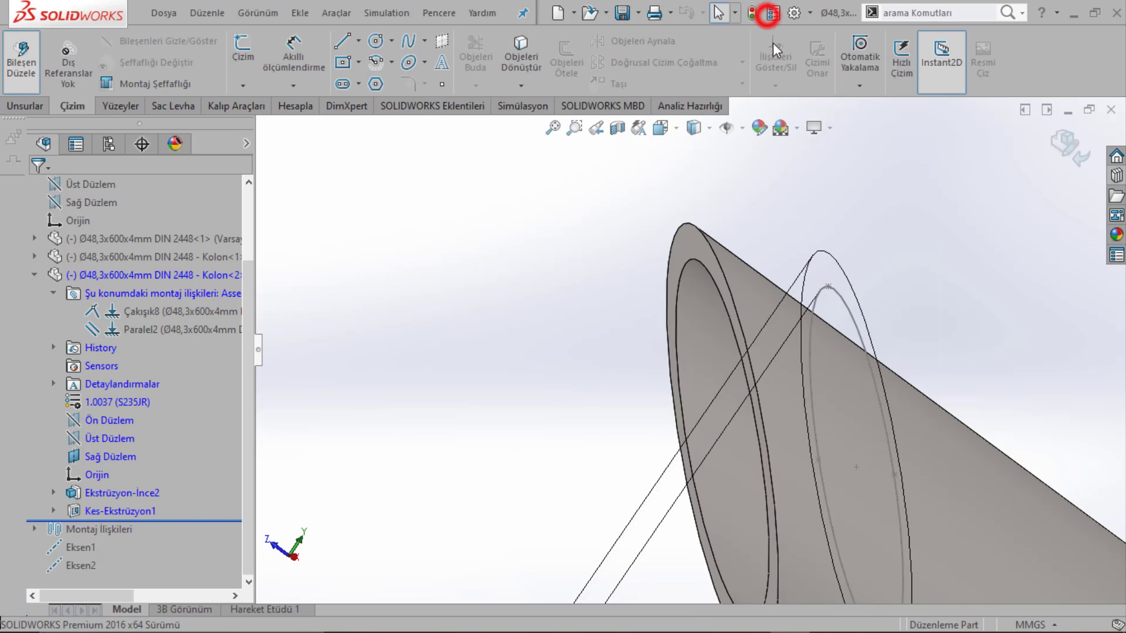
{"action": "left_click", "coordinate": [698, 261]}
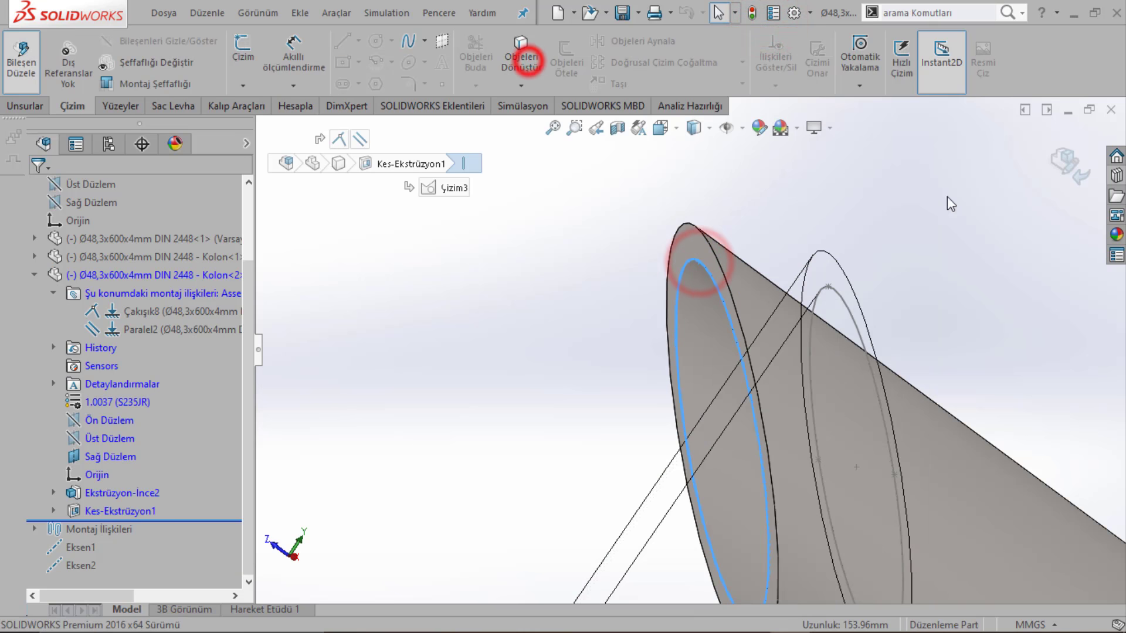
{"action": "left_click", "coordinate": [1069, 164]}
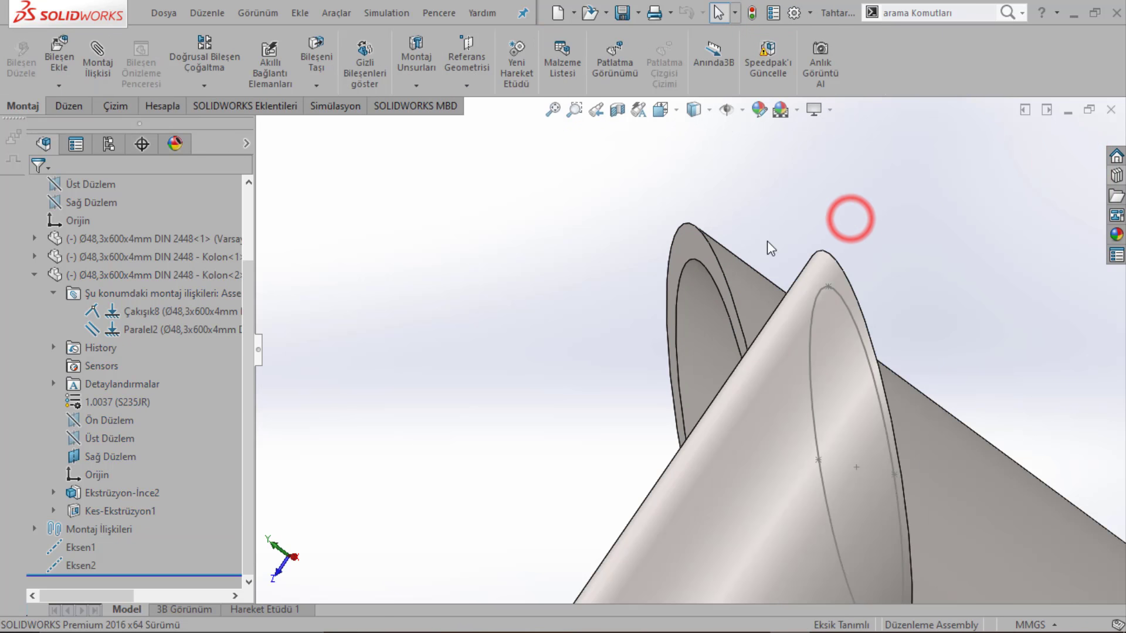
{"action": "scroll", "coordinate": [681, 274], "scroll_direction": "down", "scroll_amount": 3}
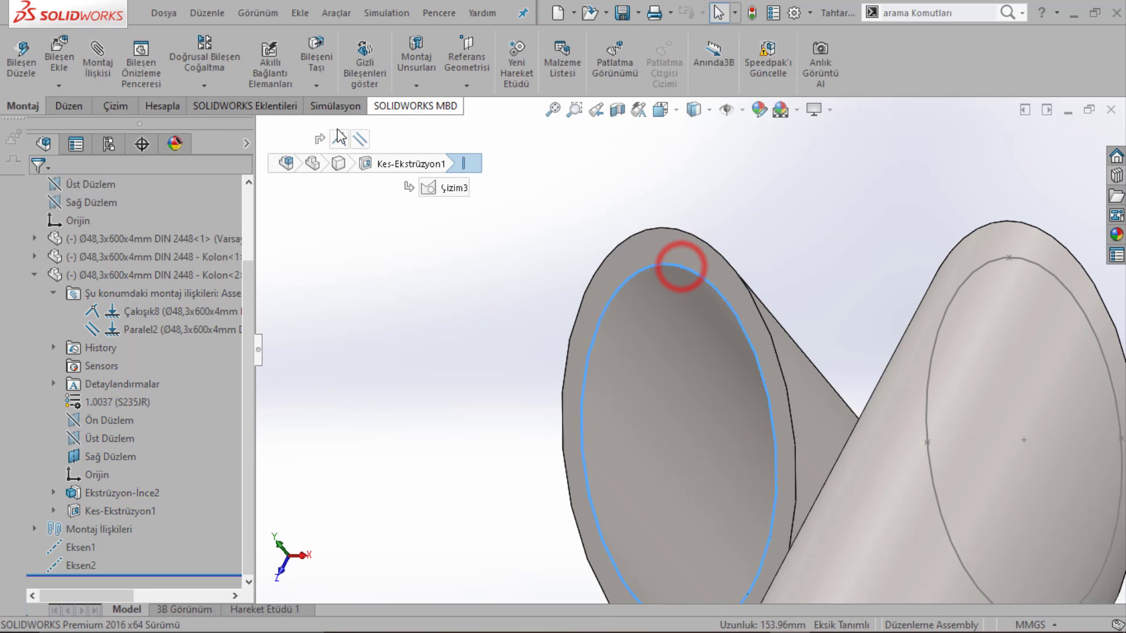
Step: Edit the tube part again, convert its inner end edge into sketch geometry, and exit
{"action": "right_click", "coordinate": [698, 258]}
{"action": "left_click", "coordinate": [768, 16]}
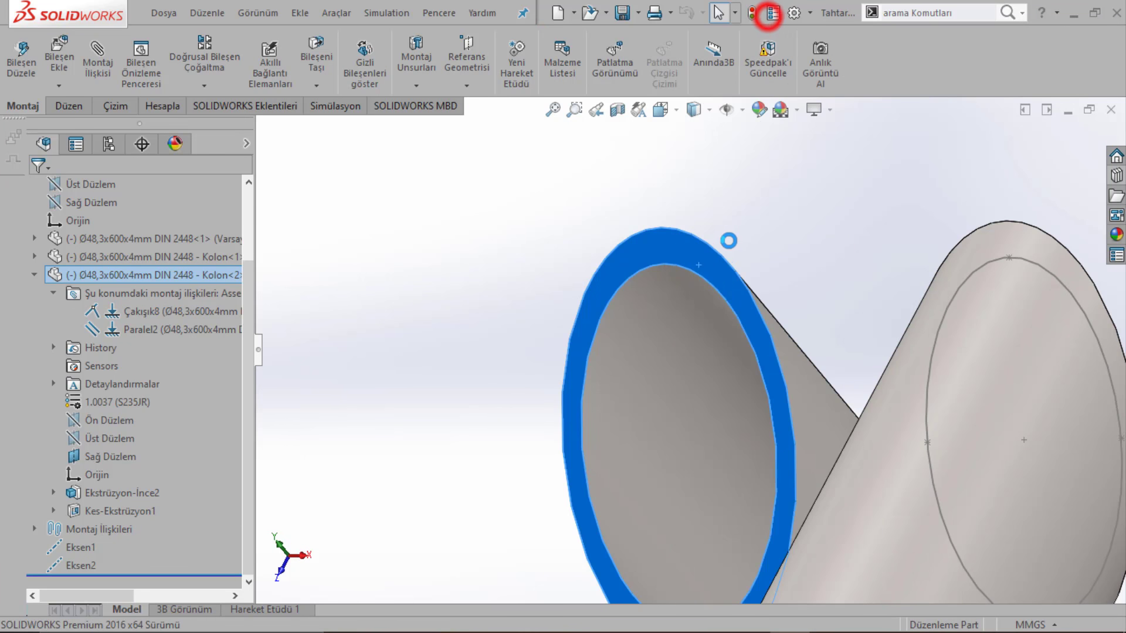
{"action": "left_click", "coordinate": [711, 283]}
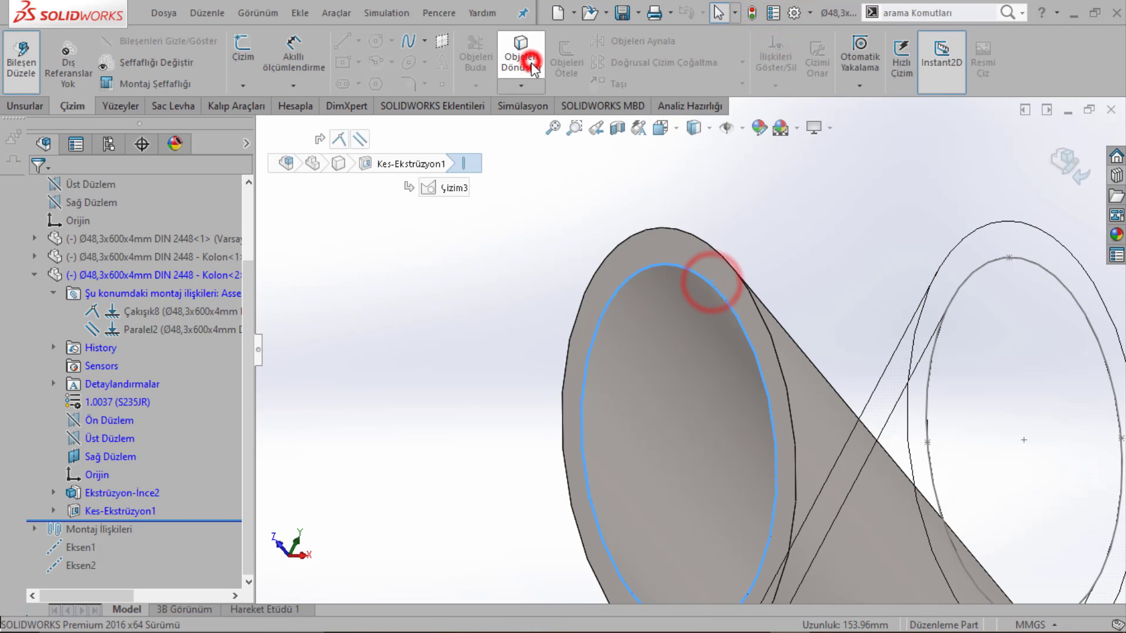
{"action": "left_click", "coordinate": [700, 184]}
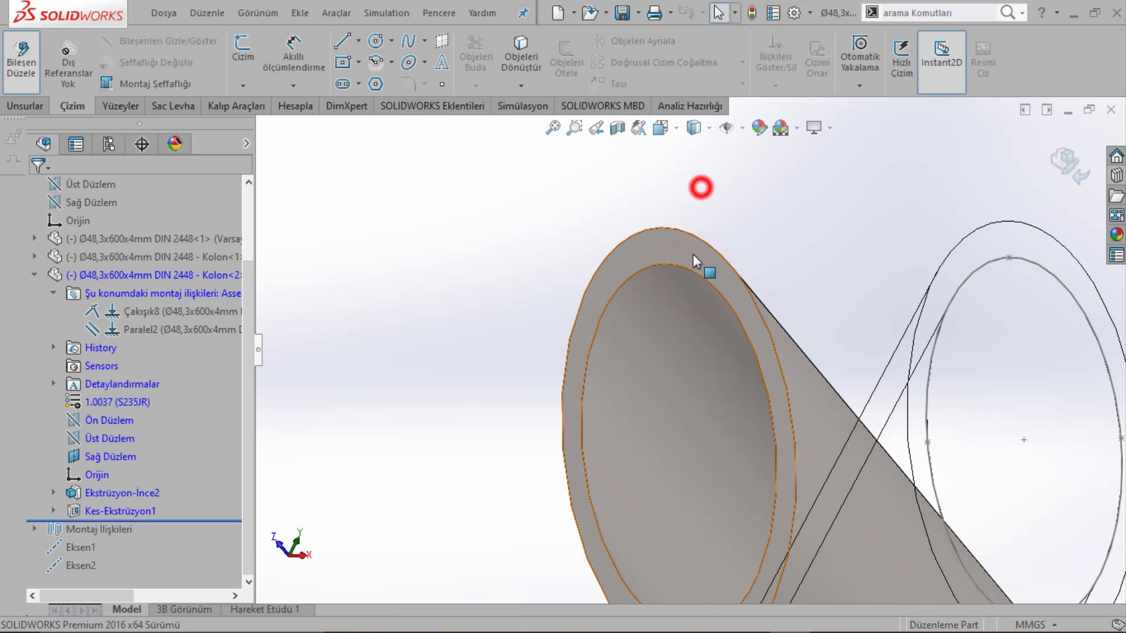
{"action": "left_click", "coordinate": [684, 269]}
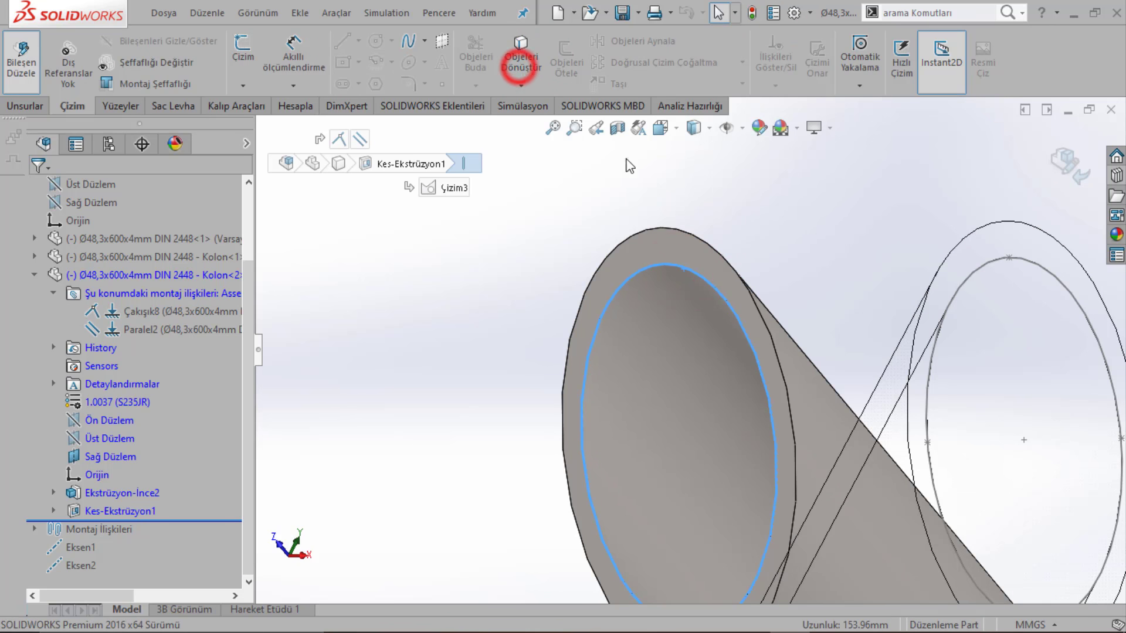
{"action": "left_click", "coordinate": [661, 243]}
{"action": "left_click", "coordinate": [419, 315]}
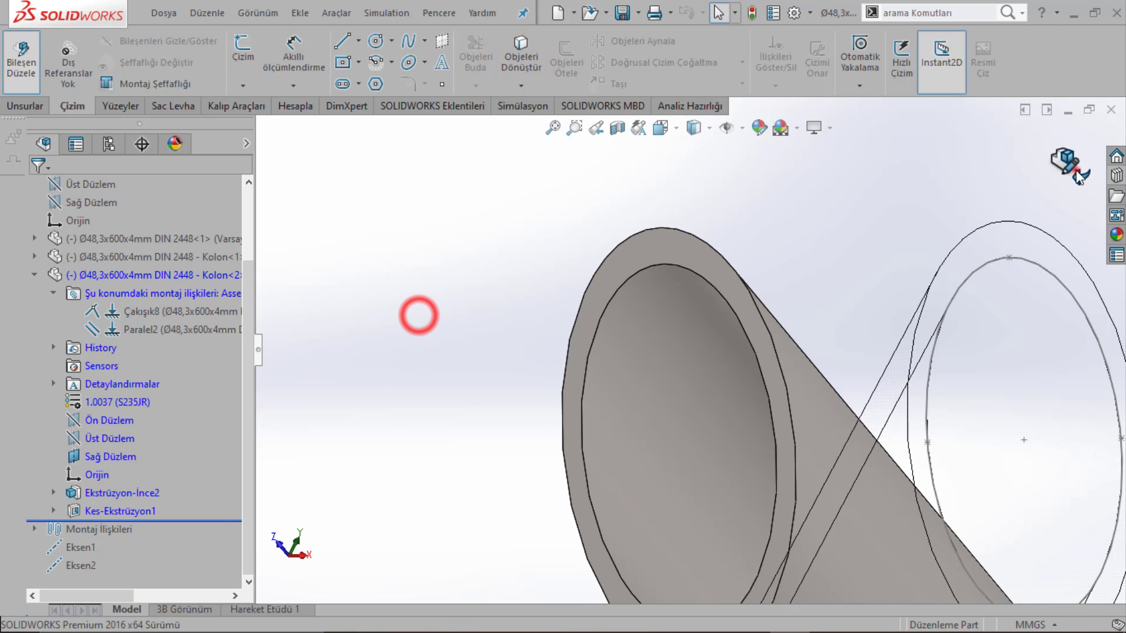
{"action": "left_click", "coordinate": [1078, 173]}
Step: Select the tube's end face and open the tube part in its own window
{"action": "left_click", "coordinate": [669, 360]}
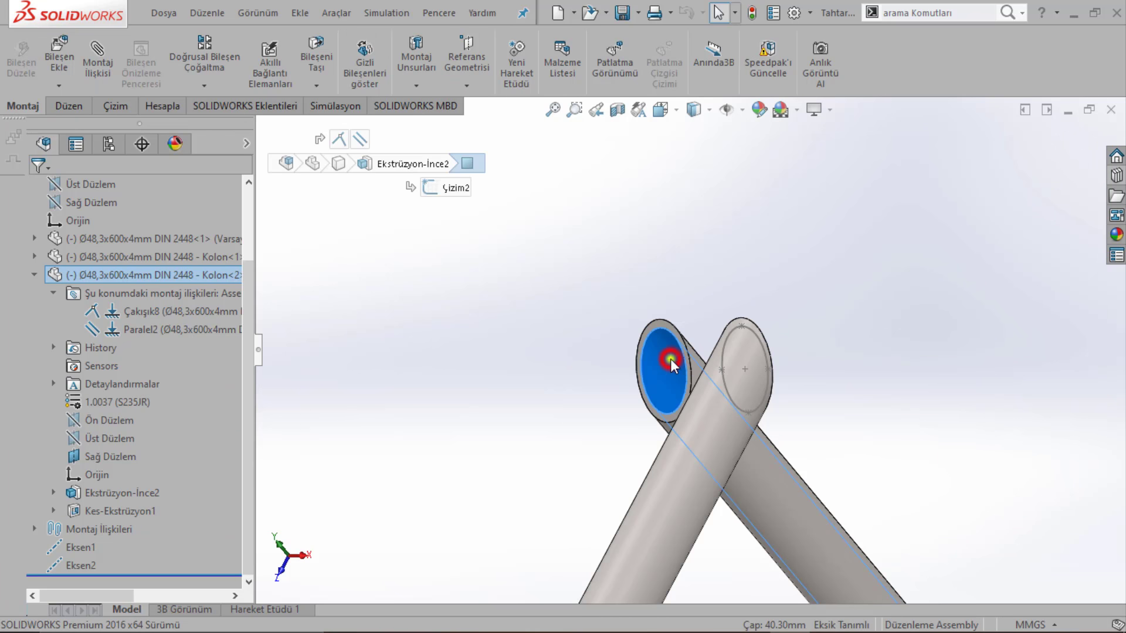
{"action": "right_click", "coordinate": [672, 361]}
{"action": "left_click", "coordinate": [684, 13]}
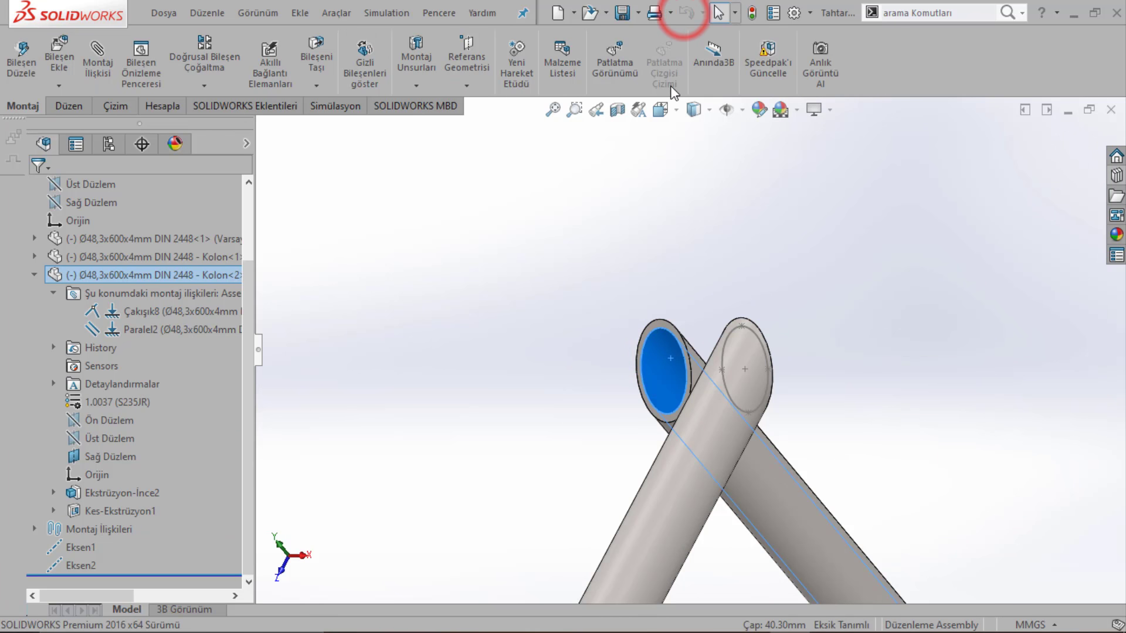
Step: Convert the tube end's inner edge into sketch geometry and dismiss the warning
{"action": "scroll", "coordinate": [682, 293], "scroll_direction": "down", "scroll_amount": 3}
{"action": "scroll", "coordinate": [685, 346], "scroll_direction": "down", "scroll_amount": 3}
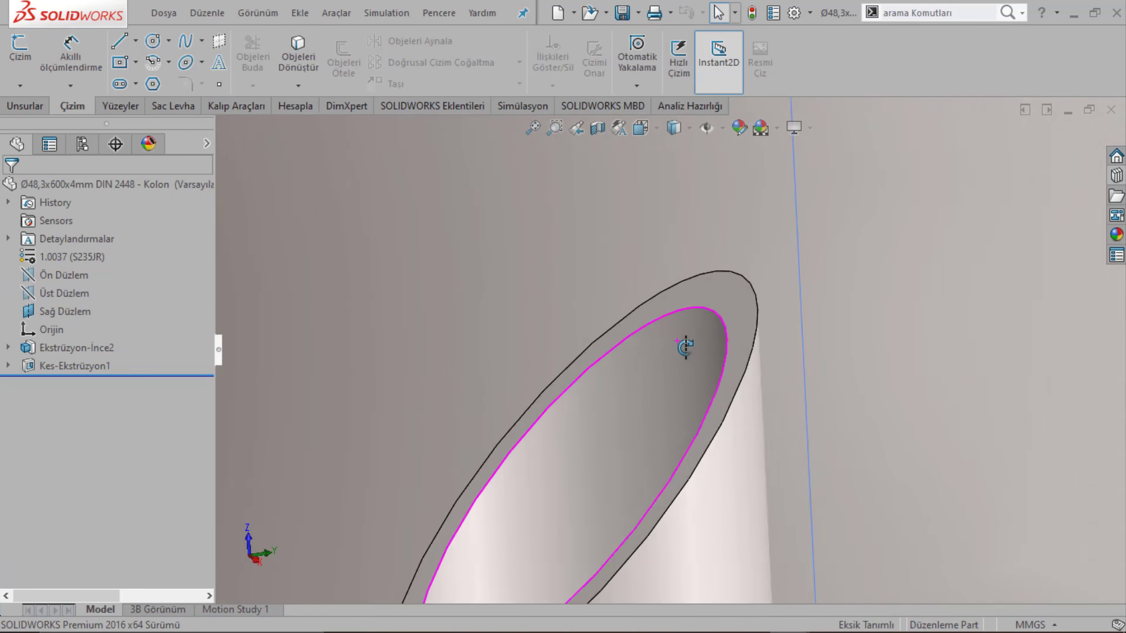
{"action": "scroll", "coordinate": [685, 347], "scroll_direction": "down", "scroll_amount": 1}
{"action": "left_click", "coordinate": [712, 309]}
{"action": "left_click", "coordinate": [298, 58]}
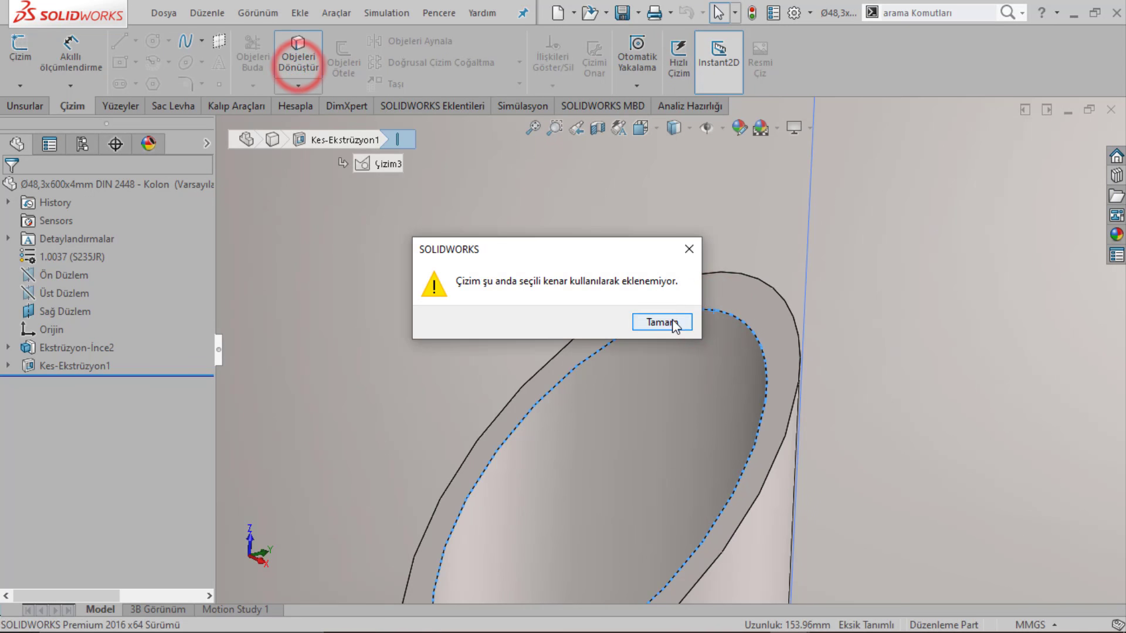
{"action": "left_click", "coordinate": [674, 324]}
Step: Create sketch Çizim4 on the end face from the converted inner edge, then return to the assembly
{"action": "left_click", "coordinate": [724, 298]}
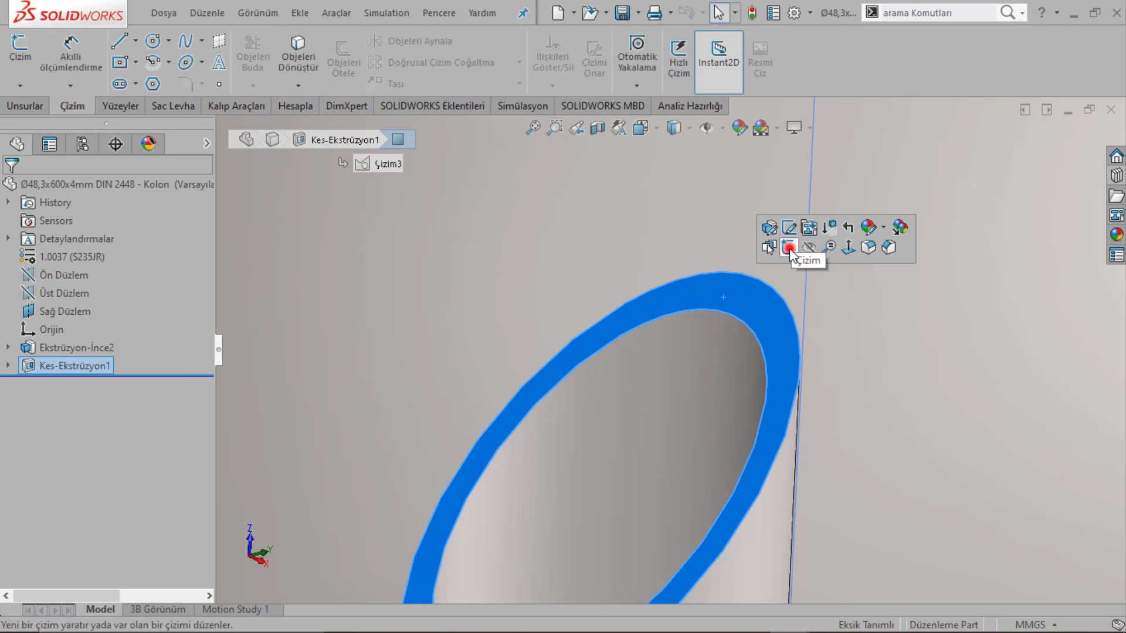
{"action": "left_click", "coordinate": [789, 248]}
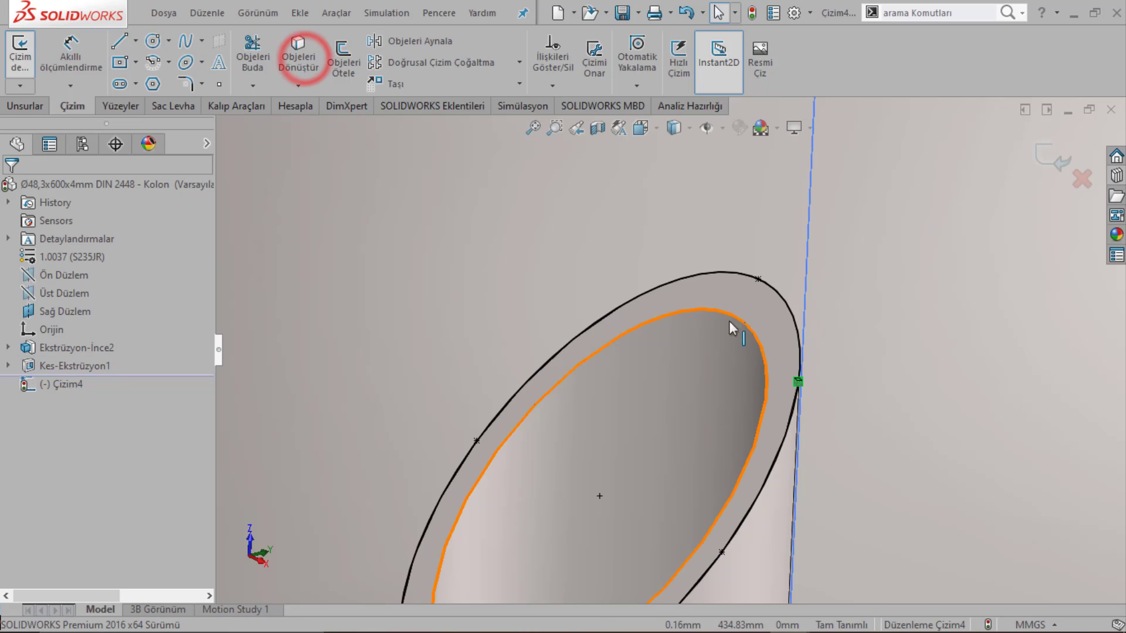
{"action": "left_click", "coordinate": [923, 322]}
{"action": "left_click", "coordinate": [732, 316]}
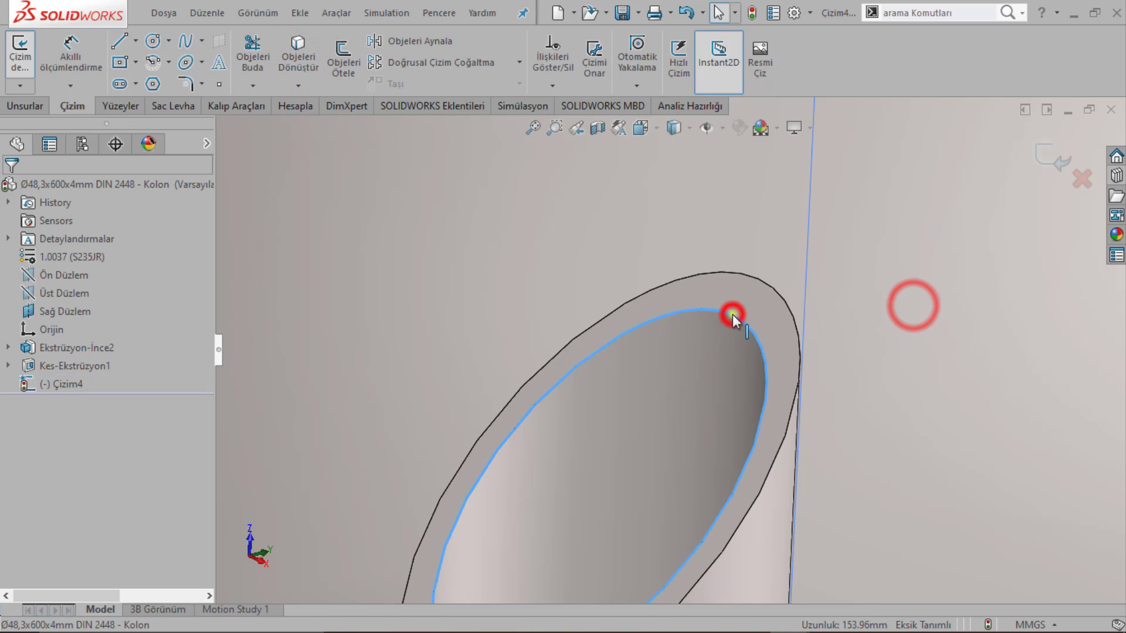
{"action": "right_click", "coordinate": [732, 316]}
{"action": "left_click", "coordinate": [305, 57]}
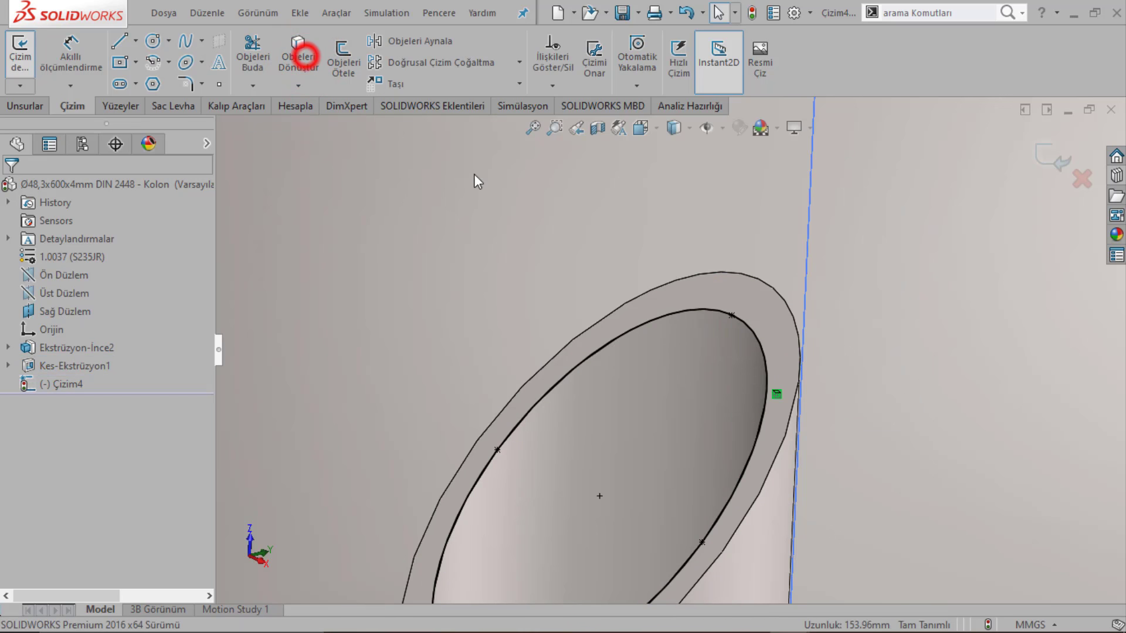
{"action": "left_click", "coordinate": [1050, 159]}
{"action": "left_click", "coordinate": [979, 272]}
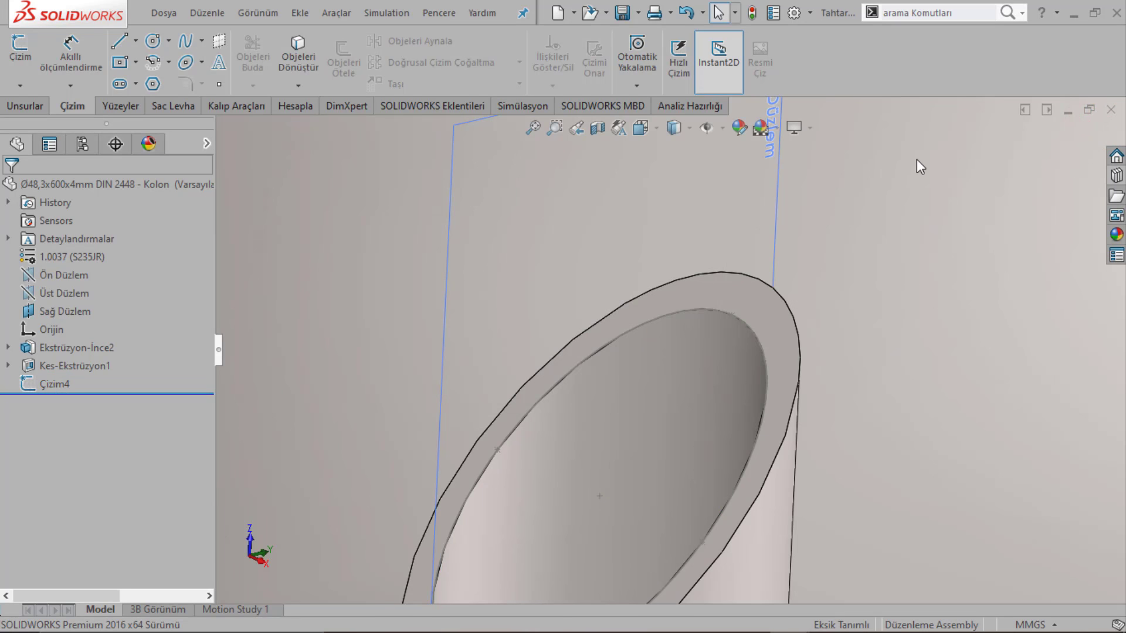
{"action": "left_click", "coordinate": [1068, 123]}
Step: Add a trial tangent mate between the two tube end edges and drag the right tube to test it
{"action": "left_click", "coordinate": [617, 321]}
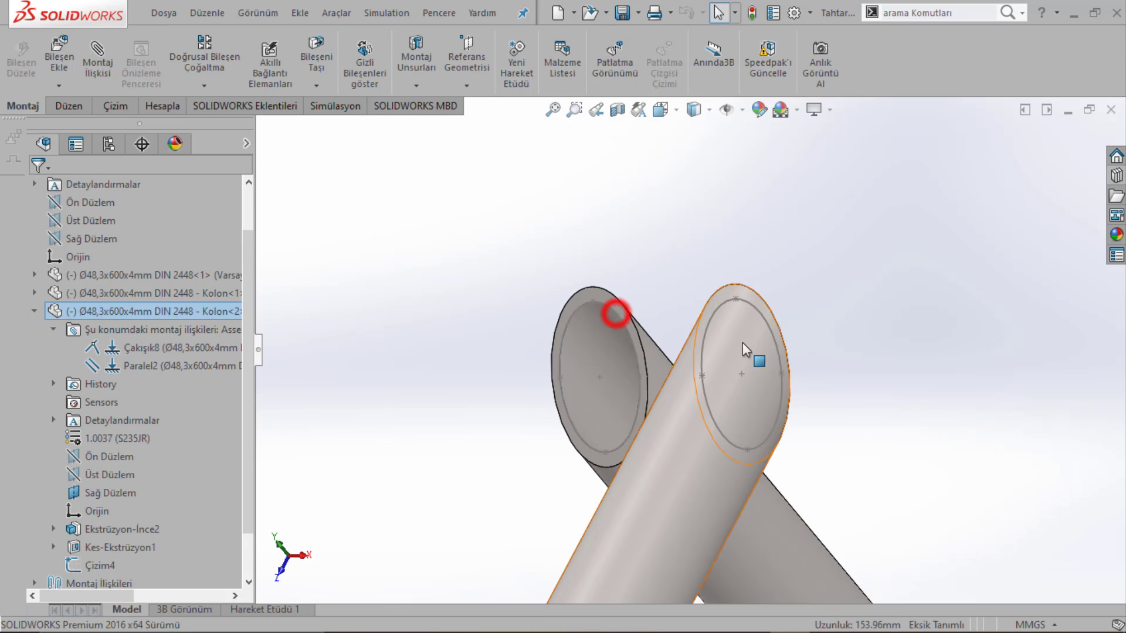
{"action": "left_click", "coordinate": [808, 312], "text": "ctrl"}
{"action": "left_click", "coordinate": [855, 296]}
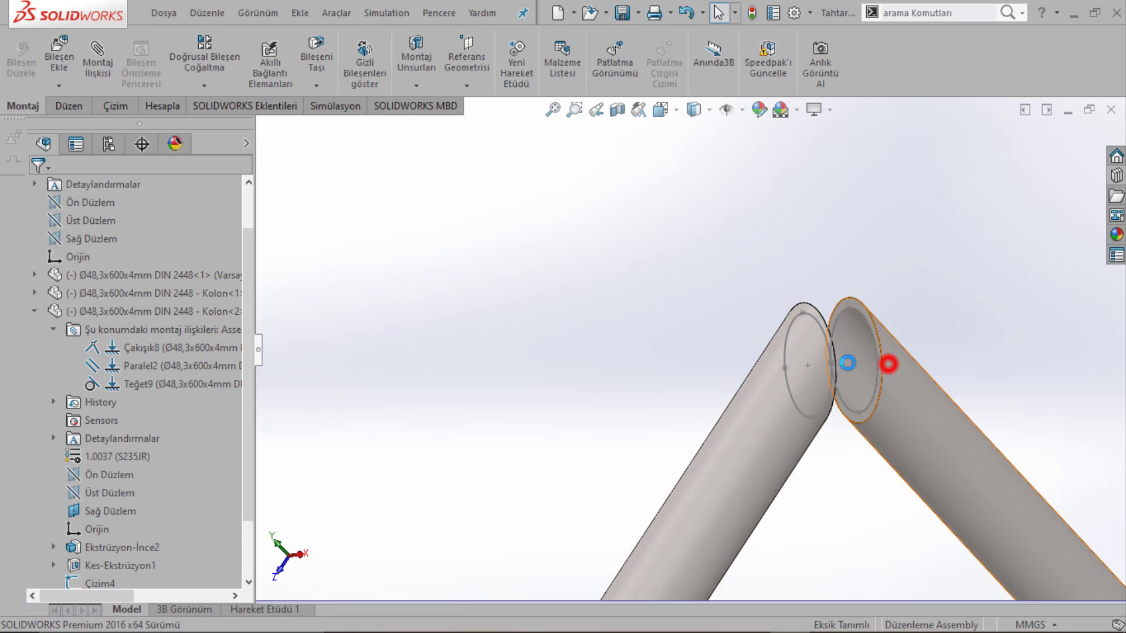
{"action": "left_click_drag", "start_coordinate": [888, 349], "coordinate": [858, 283]}
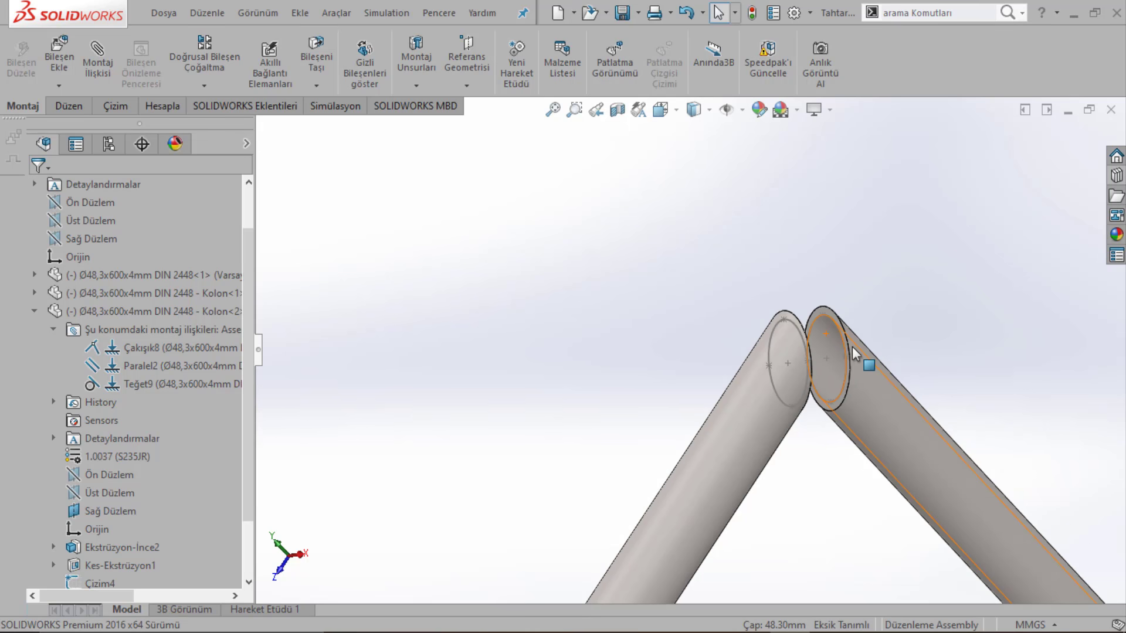
{"action": "left_click_drag", "start_coordinate": [875, 373], "coordinate": [772, 431]}
{"action": "scroll", "coordinate": [91, 430], "scroll_direction": "down", "scroll_amount": 2}
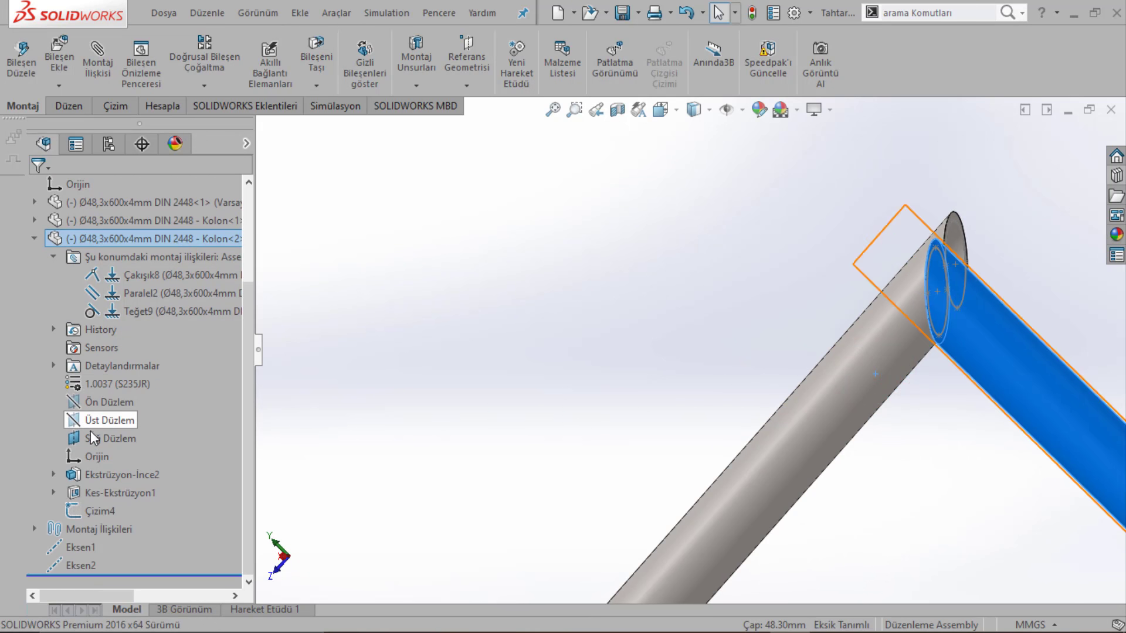
Step: Delete the Teğet9 tangent mate and pull the right tube away from the left
{"action": "left_click", "coordinate": [134, 315]}
{"action": "right_click", "coordinate": [138, 318]}
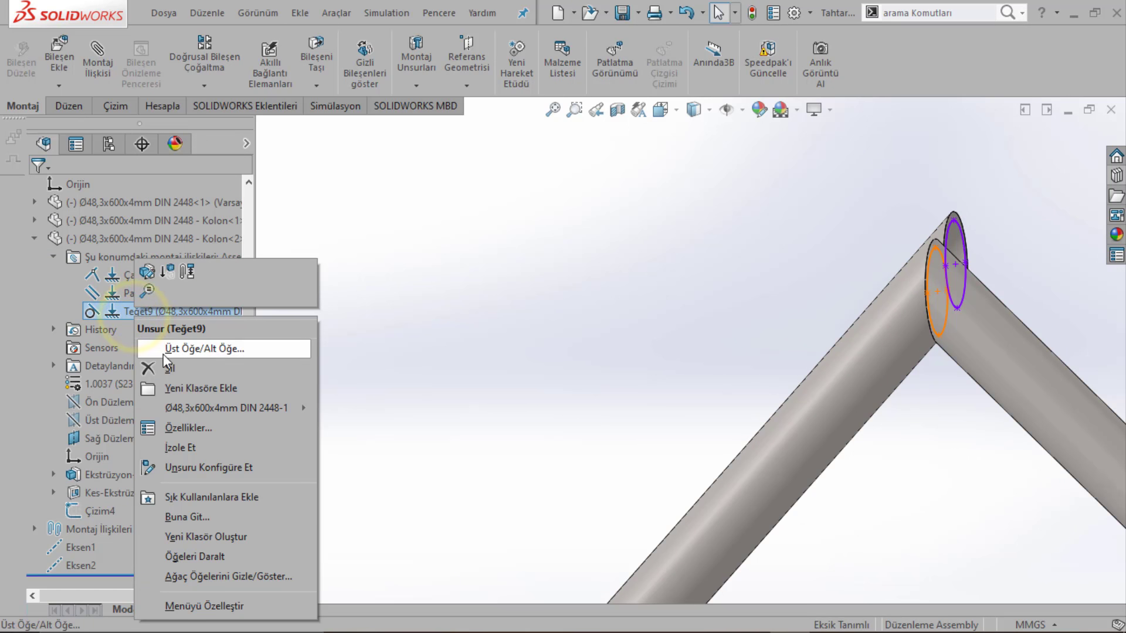
{"action": "left_click", "coordinate": [171, 368]}
{"action": "left_click", "coordinate": [668, 242]}
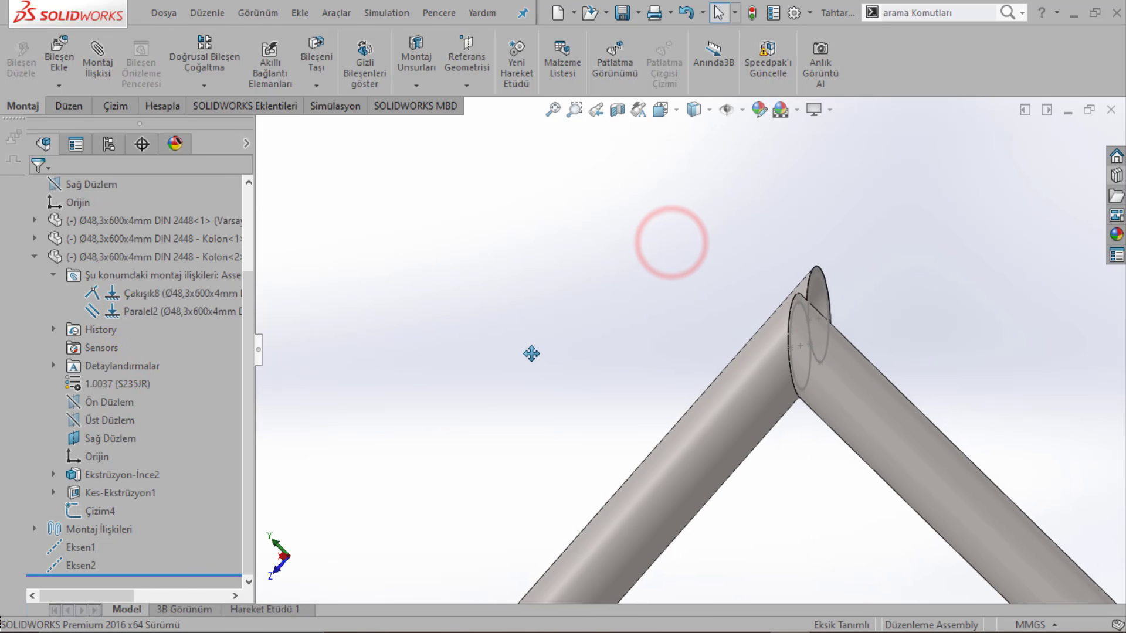
{"action": "mouse_move", "coordinate": [737, 372]}
{"action": "left_mouse_down"}
{"action": "mouse_move", "coordinate": [913, 305]}
{"action": "mouse_move", "coordinate": [853, 244]}
{"action": "left_mouse_up"}
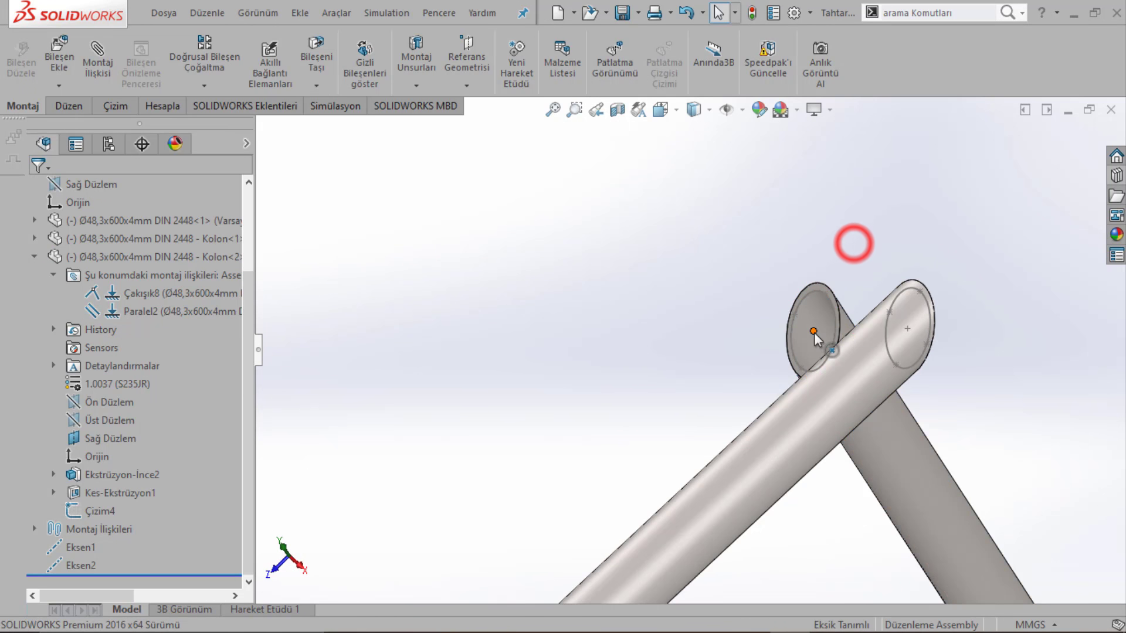
Step: Snap the left tube's end face onto the right tube's end with a trial coincident mate
{"action": "left_click", "coordinate": [907, 331], "text": "ctrl"}
{"action": "left_click", "coordinate": [954, 311]}
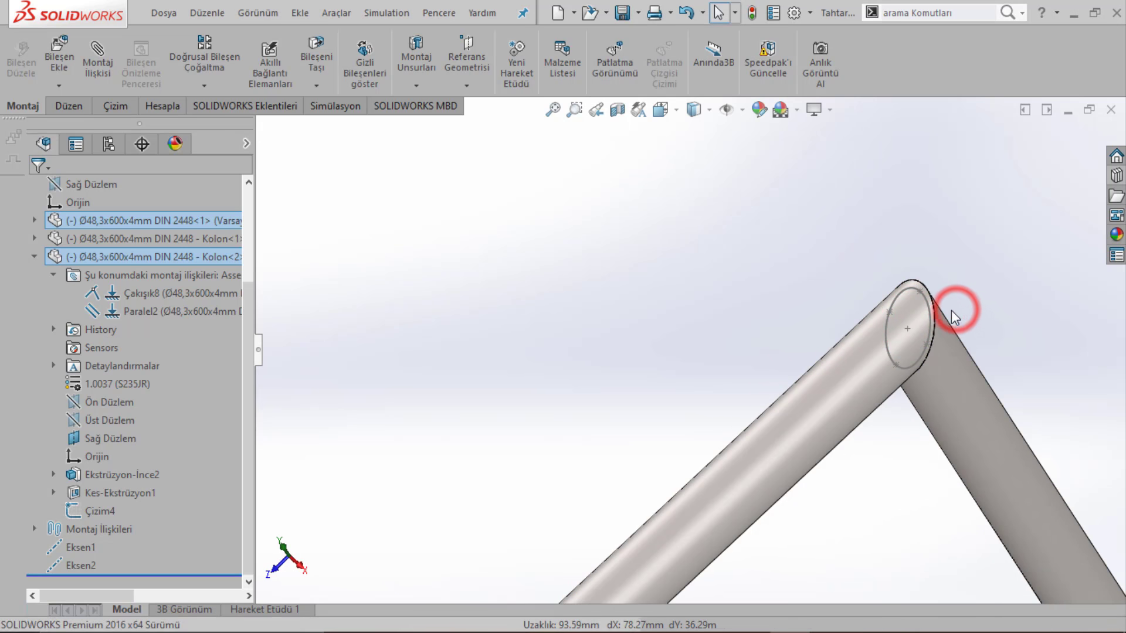
{"action": "scroll", "coordinate": [757, 327], "scroll_direction": "down", "scroll_amount": 5}
{"action": "mouse_move", "coordinate": [759, 326]}
{"action": "middle_mouse_down"}
{"action": "mouse_move", "coordinate": [676, 329]}
{"action": "mouse_move", "coordinate": [767, 306]}
{"action": "middle_mouse_up"}
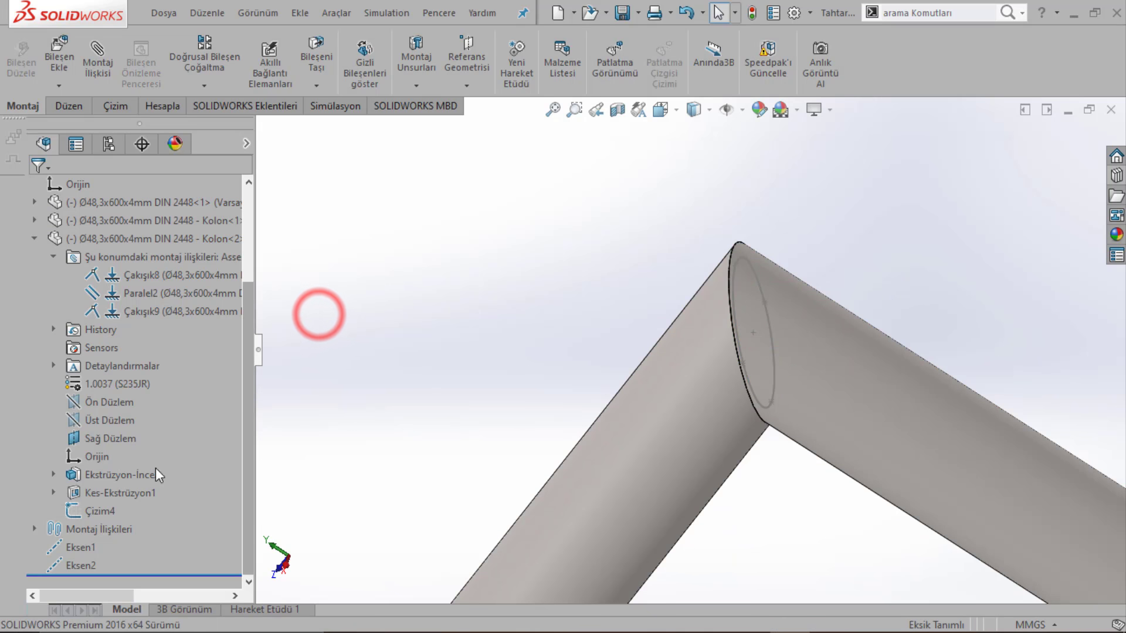
Step: Delete the Çakışık9 coincident mate and pull the right tube apart again
{"action": "right_click", "coordinate": [131, 314]}
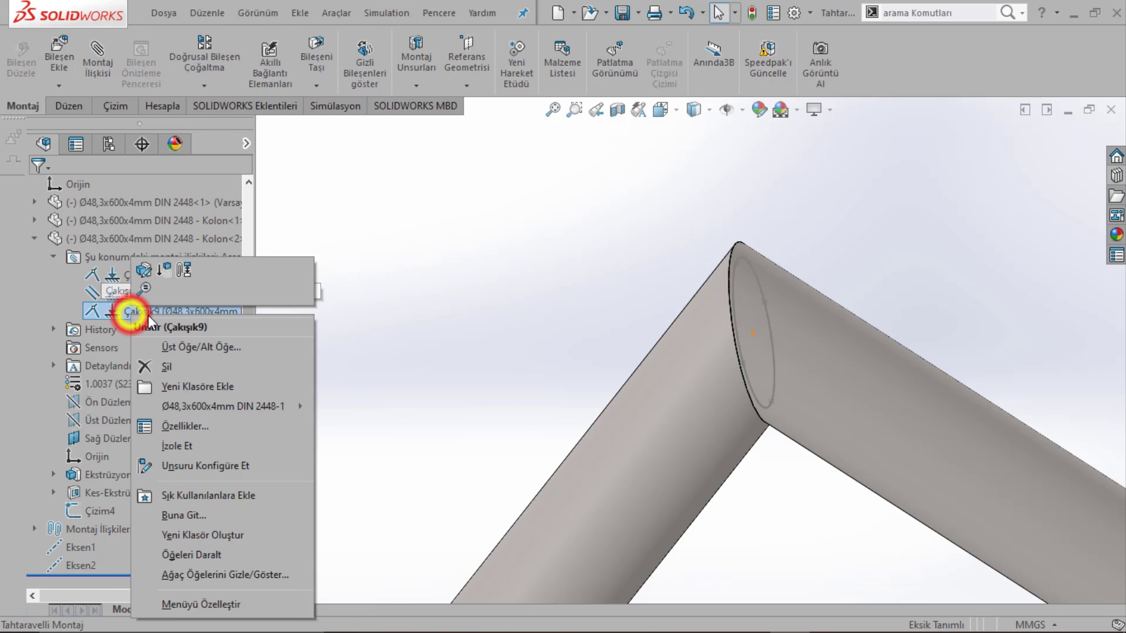
{"action": "left_click", "coordinate": [161, 364]}
{"action": "left_click", "coordinate": [666, 243]}
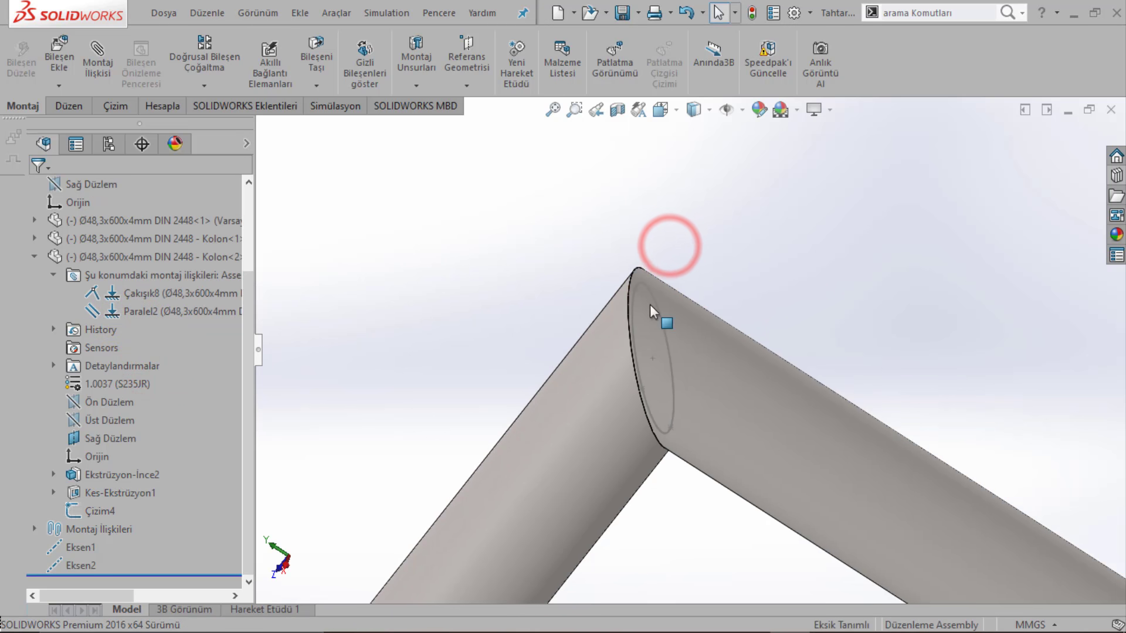
{"action": "left_click_drag", "start_coordinate": [653, 347], "coordinate": [877, 311]}
{"action": "left_click", "coordinate": [440, 175]}
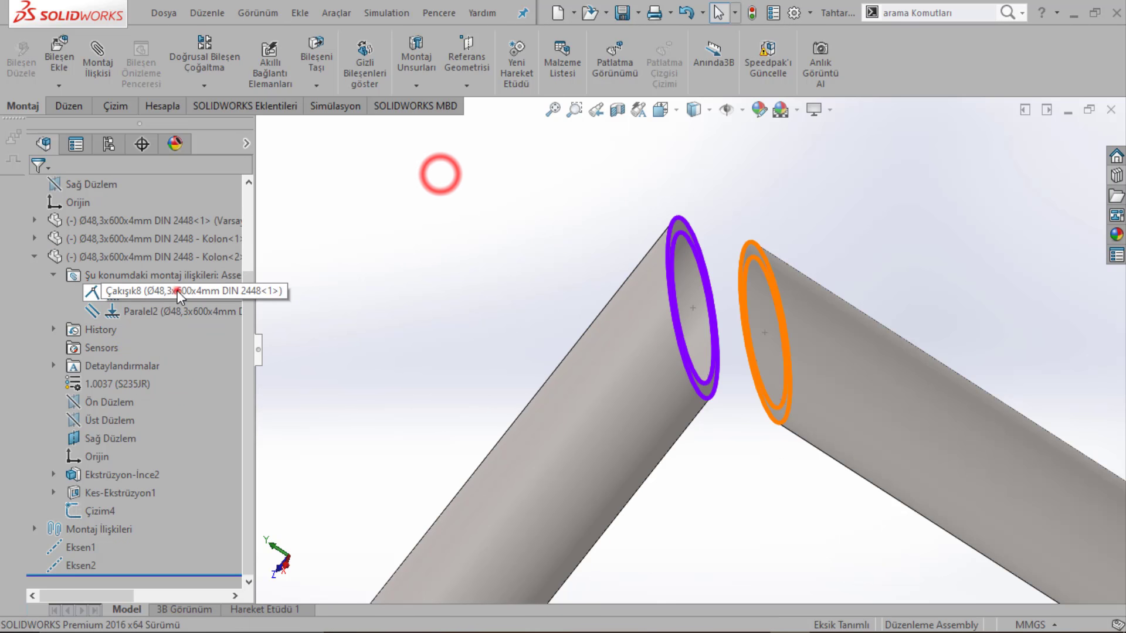
Step: Make the two tube end faces coincident so they close the corner
{"action": "left_click", "coordinate": [164, 302]}
{"action": "left_click", "coordinate": [418, 306]}
{"action": "left_click", "coordinate": [642, 365]}
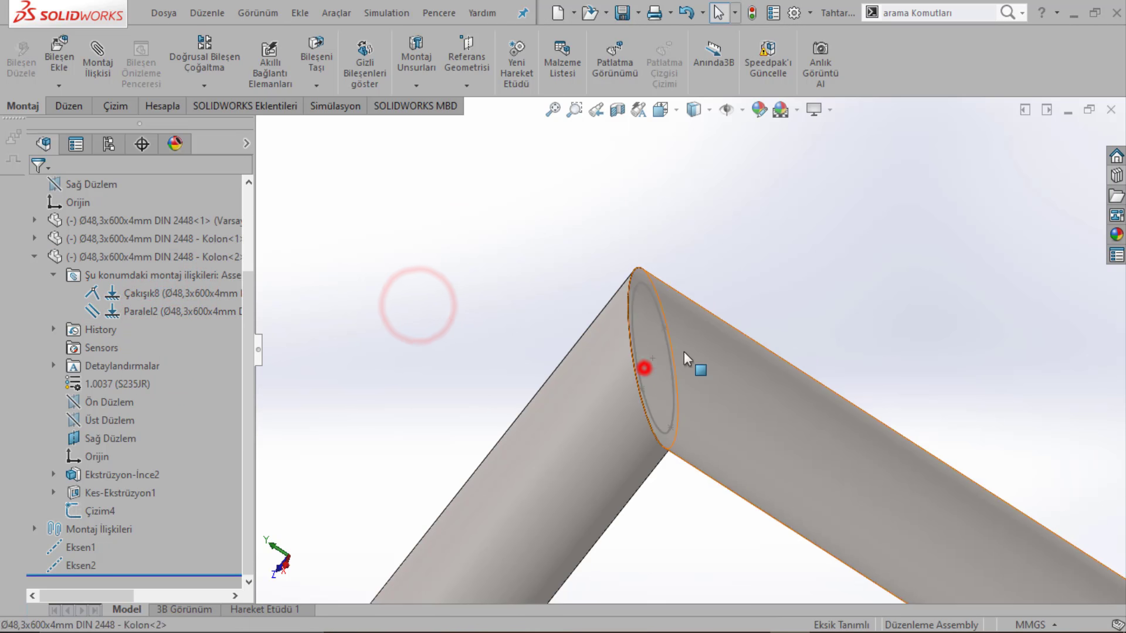
{"action": "middle_click_drag", "start_coordinate": [687, 443], "coordinate": [562, 155]}
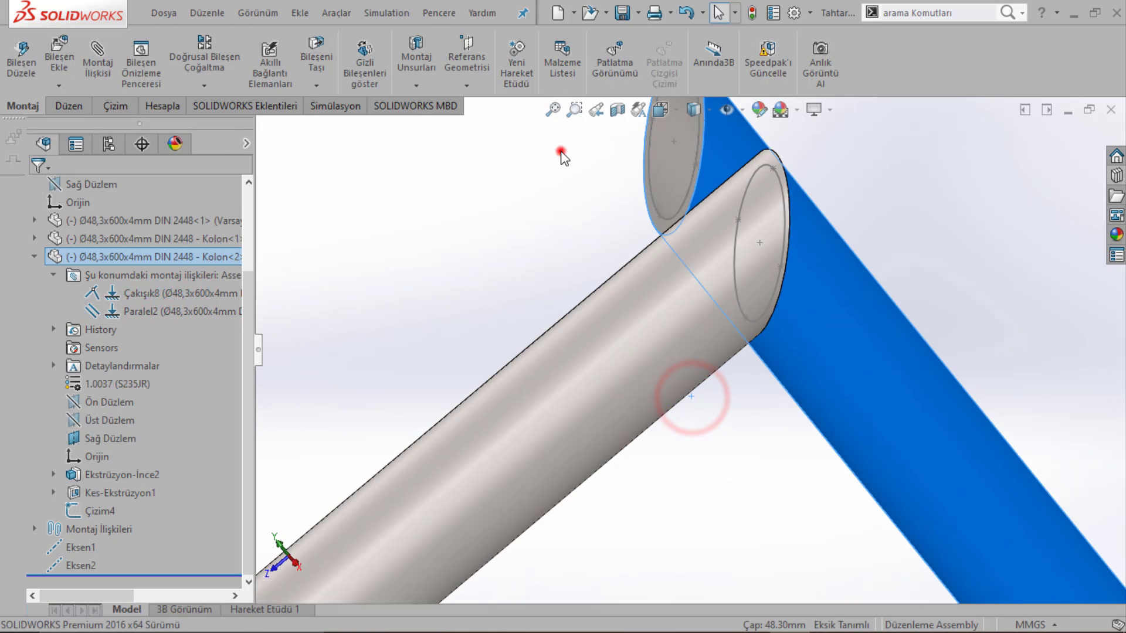
{"action": "left_click", "coordinate": [563, 156]}
{"action": "mouse_move", "coordinate": [674, 142]}
{"action": "middle_mouse_down"}
{"action": "mouse_move", "coordinate": [619, 227]}
{"action": "mouse_move", "coordinate": [753, 223]}
{"action": "middle_mouse_up"}
{"action": "left_click", "coordinate": [755, 234]}
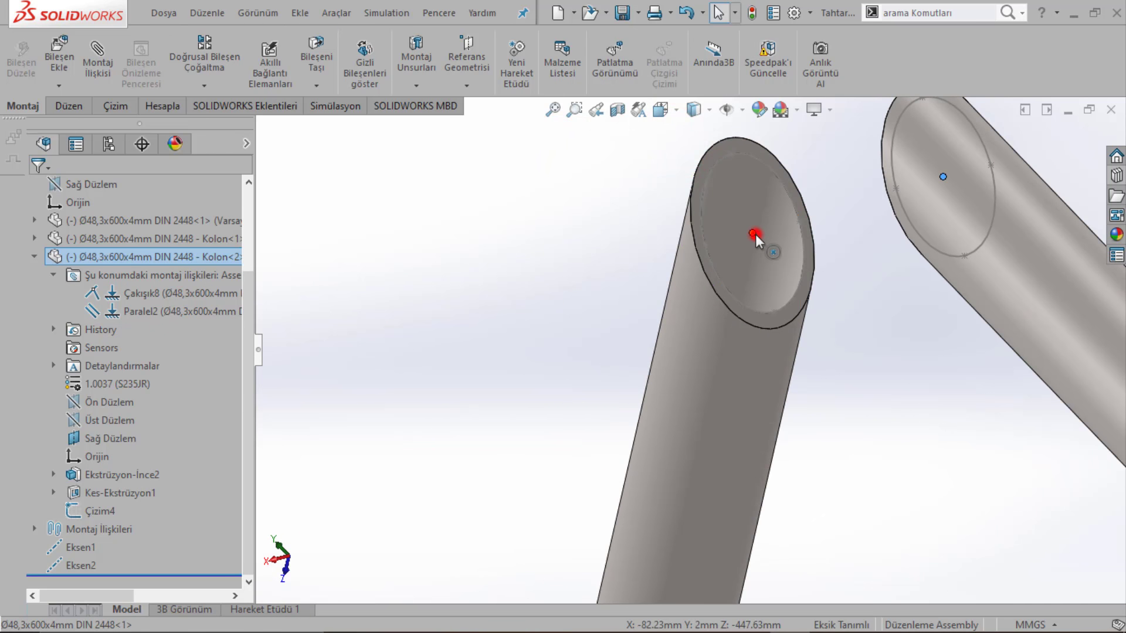
{"action": "left_click", "coordinate": [797, 223]}
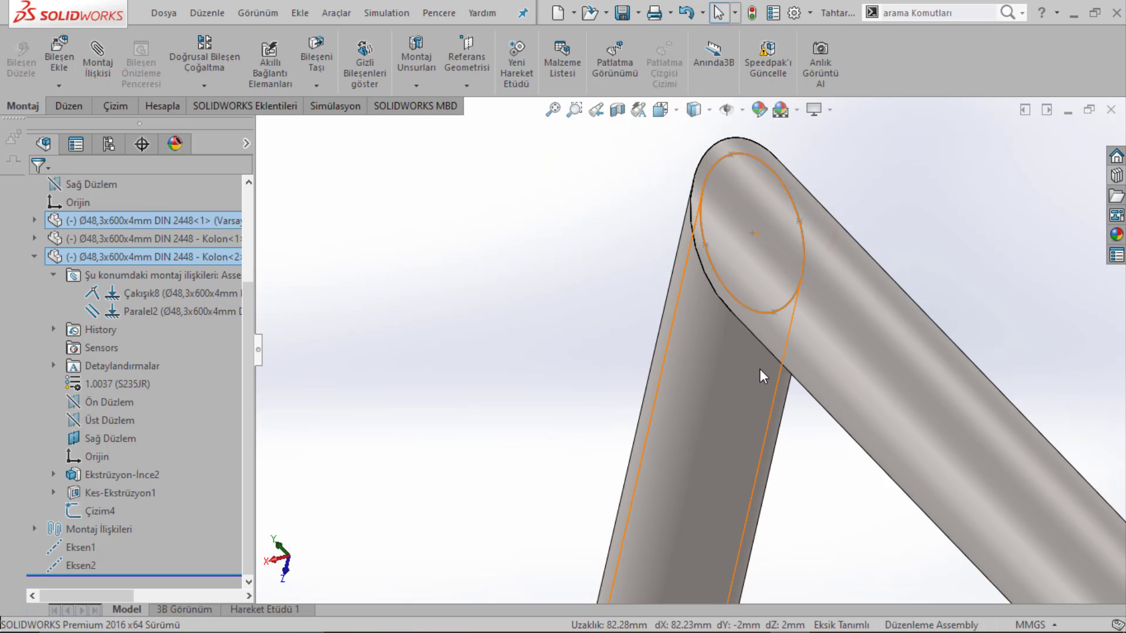
Step: Hide the first column tube's Çizim4 sketch
{"action": "scroll", "coordinate": [747, 367], "scroll_direction": "up", "scroll_amount": 5}
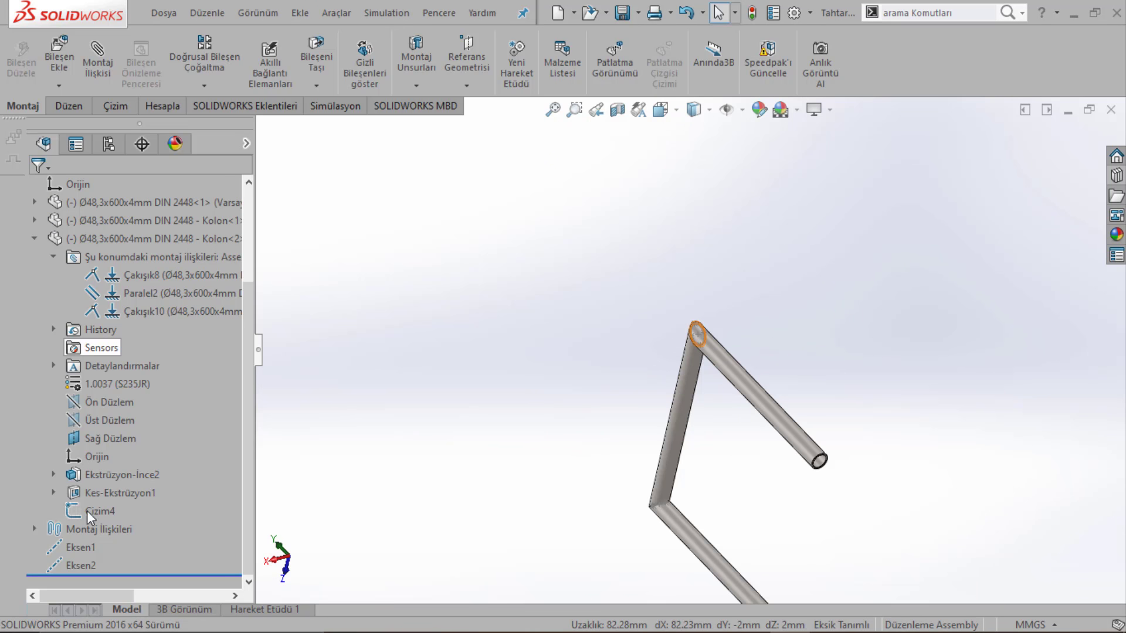
{"action": "left_click", "coordinate": [34, 239]}
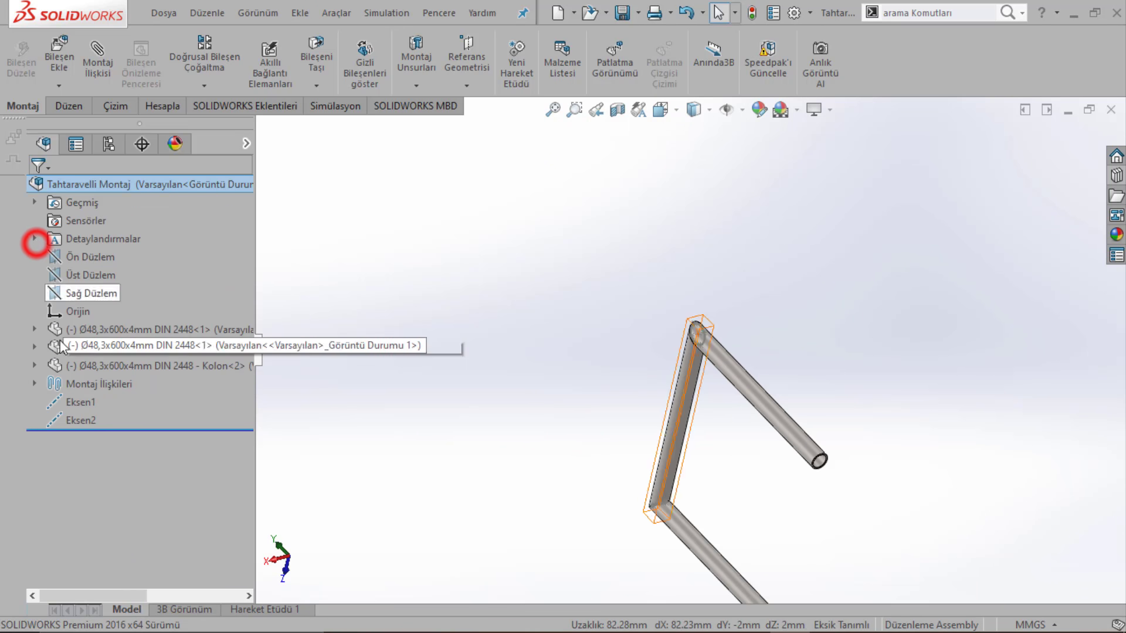
{"action": "left_click", "coordinate": [36, 346]}
{"action": "right_click", "coordinate": [104, 496]}
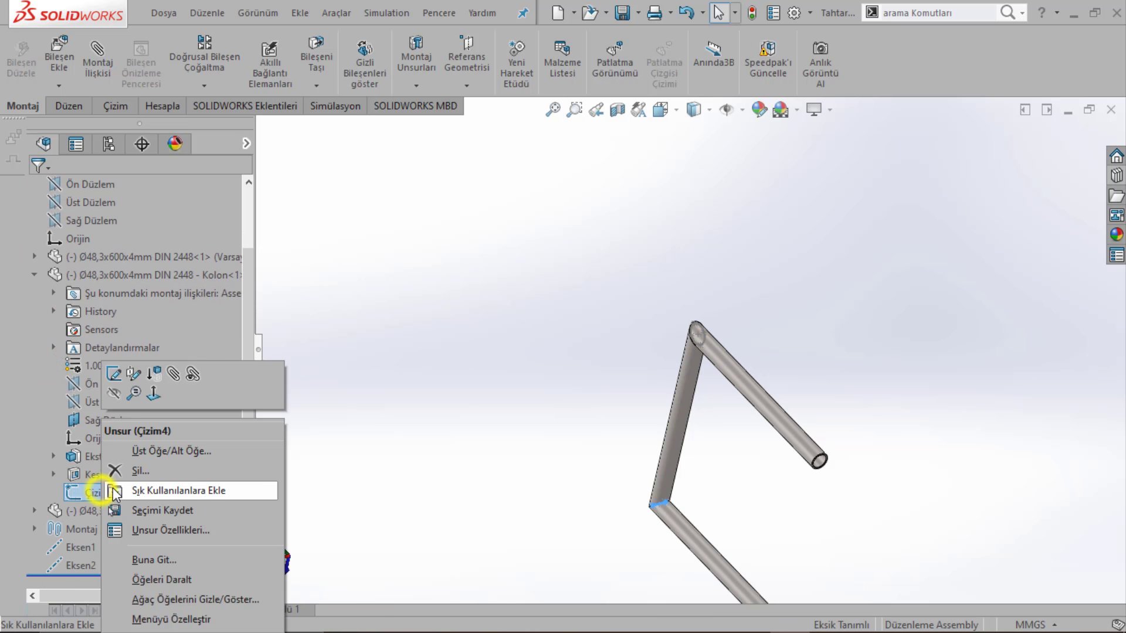
{"action": "left_click", "coordinate": [115, 393]}
Step: Toggle the visibility of the right pipe's Çizim4 sketch
{"action": "scroll", "coordinate": [721, 340], "scroll_direction": "down", "scroll_amount": 3}
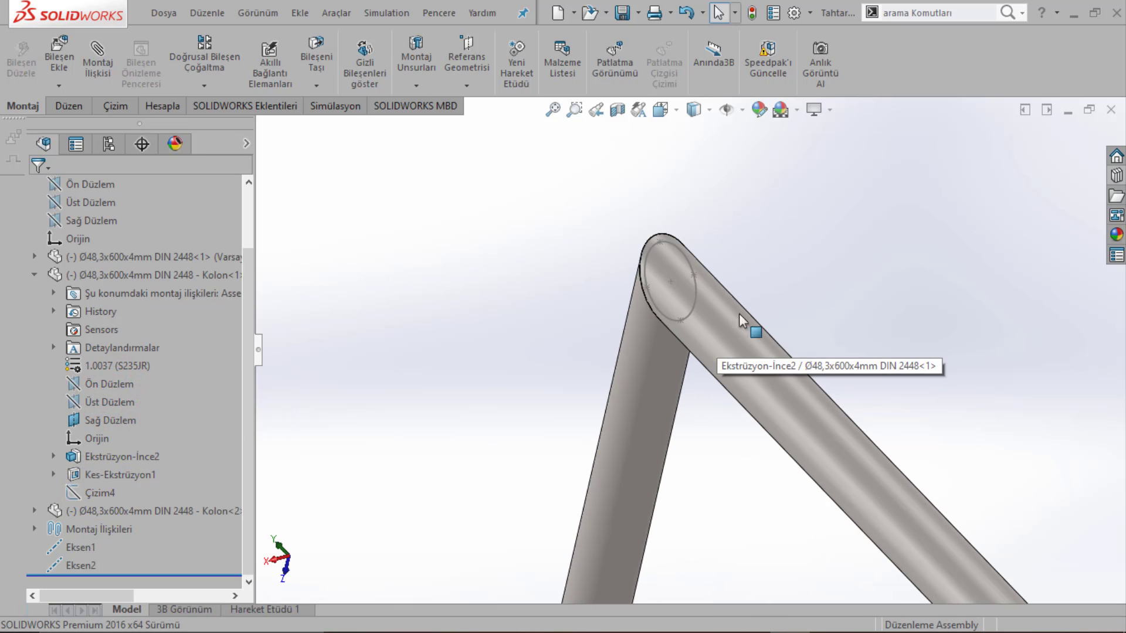
{"action": "scroll", "coordinate": [647, 289], "scroll_direction": "down", "scroll_amount": 3}
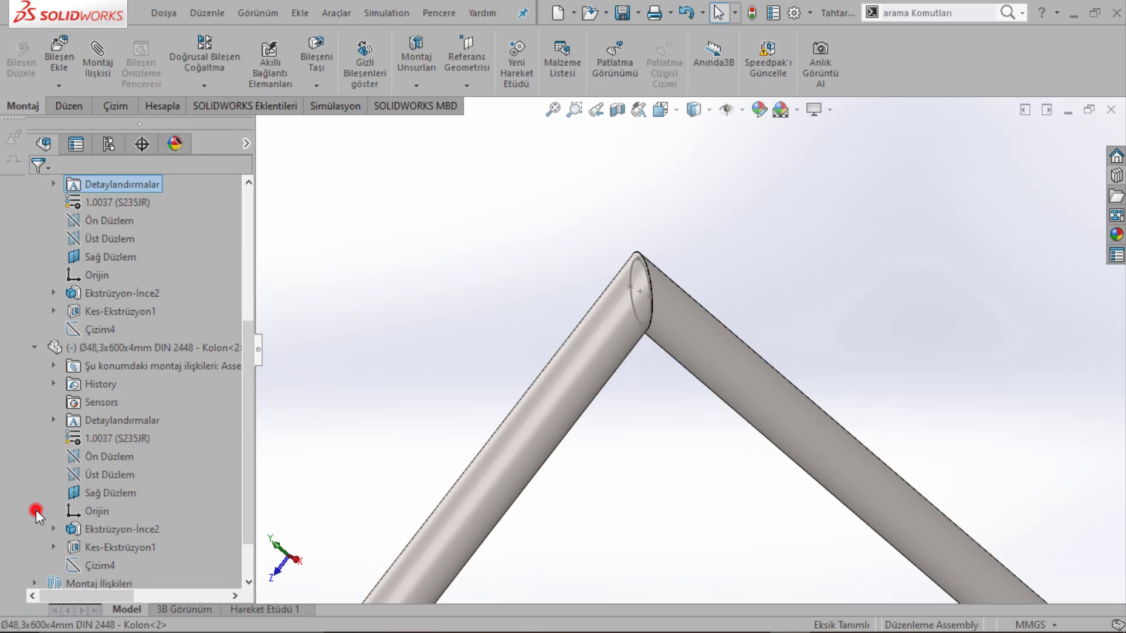
{"action": "left_click", "coordinate": [741, 365]}
{"action": "left_click", "coordinate": [94, 512]}
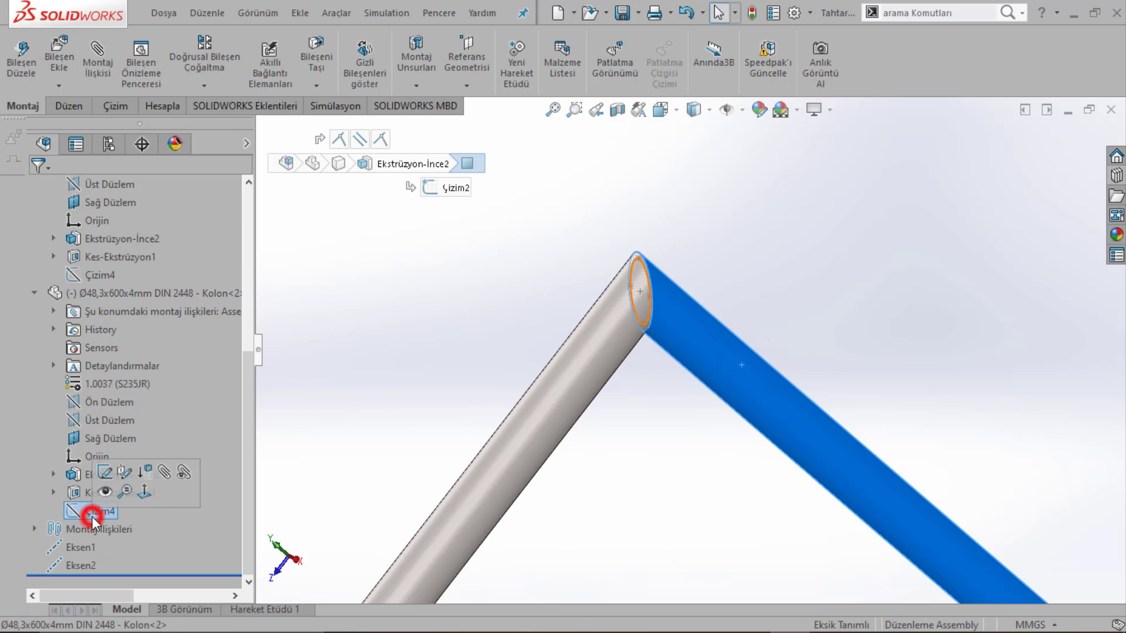
{"action": "right_click", "coordinate": [94, 512]}
{"action": "left_click", "coordinate": [104, 394]}
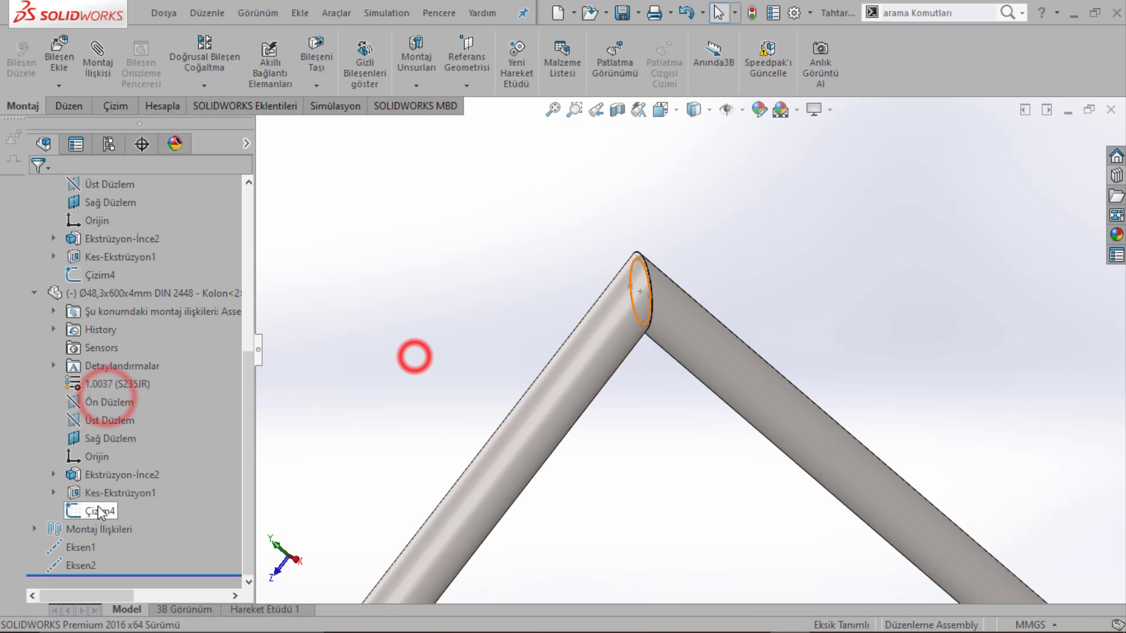
{"action": "right_click", "coordinate": [93, 511]}
{"action": "left_click", "coordinate": [112, 393]}
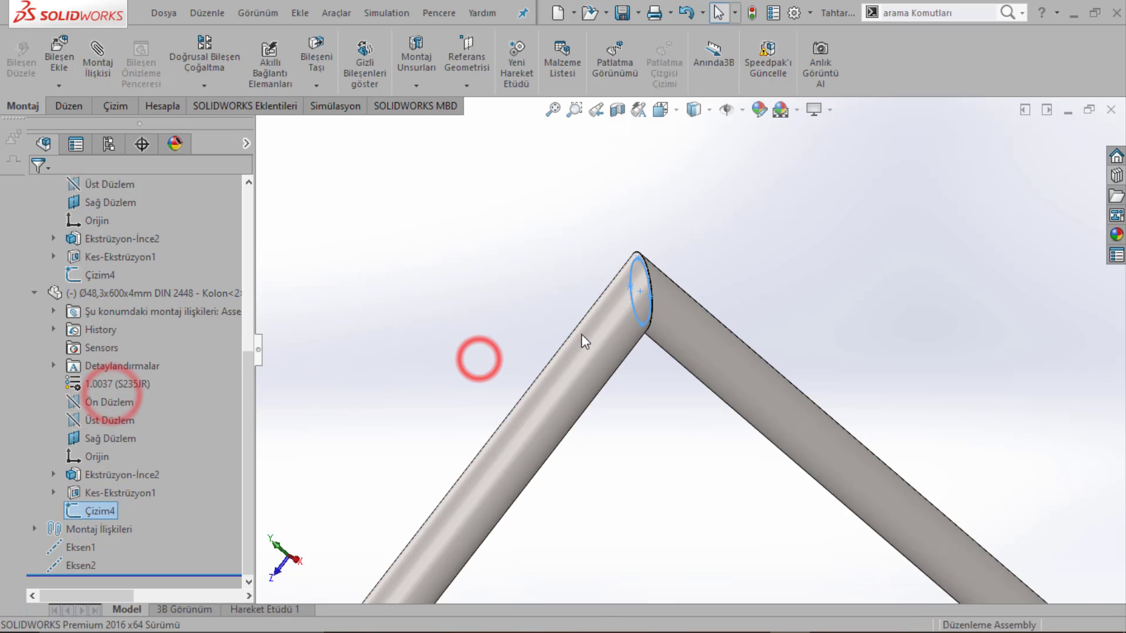
Step: Check the left pipe's sketch options, then save the assembly with Ctrl+S
{"action": "left_click", "coordinate": [575, 353]}
{"action": "left_click", "coordinate": [34, 188]}
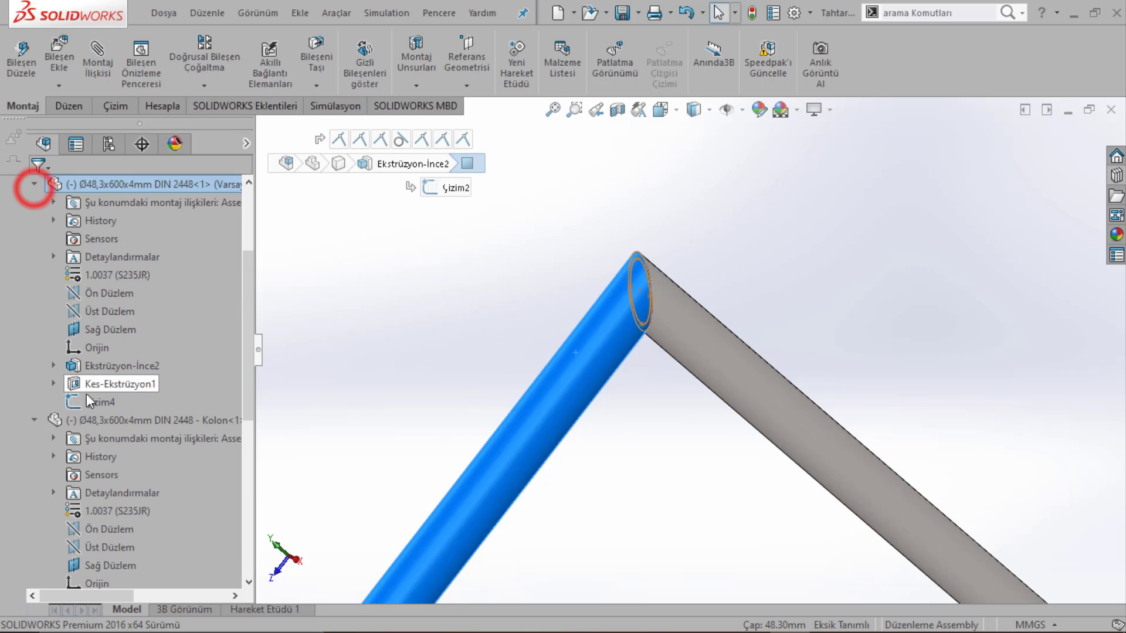
{"action": "right_click", "coordinate": [90, 394]}
{"action": "left_click", "coordinate": [376, 355]}
{"action": "middle_click_drag", "start_coordinate": [373, 373], "coordinate": [595, 322]}
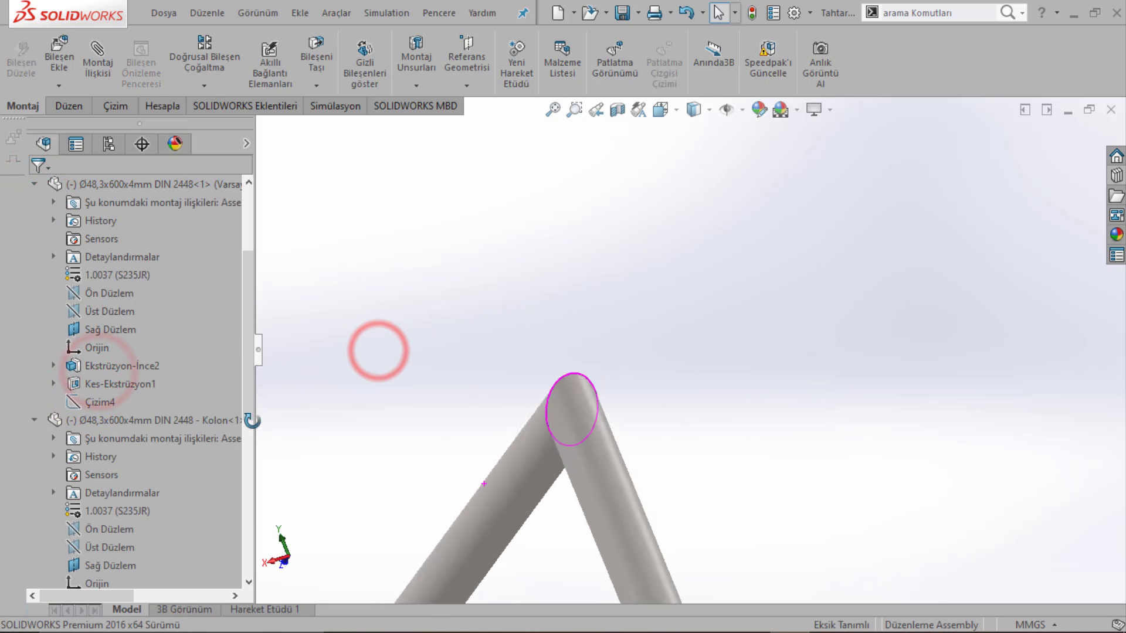
{"action": "key", "text": "ctrl+s"}
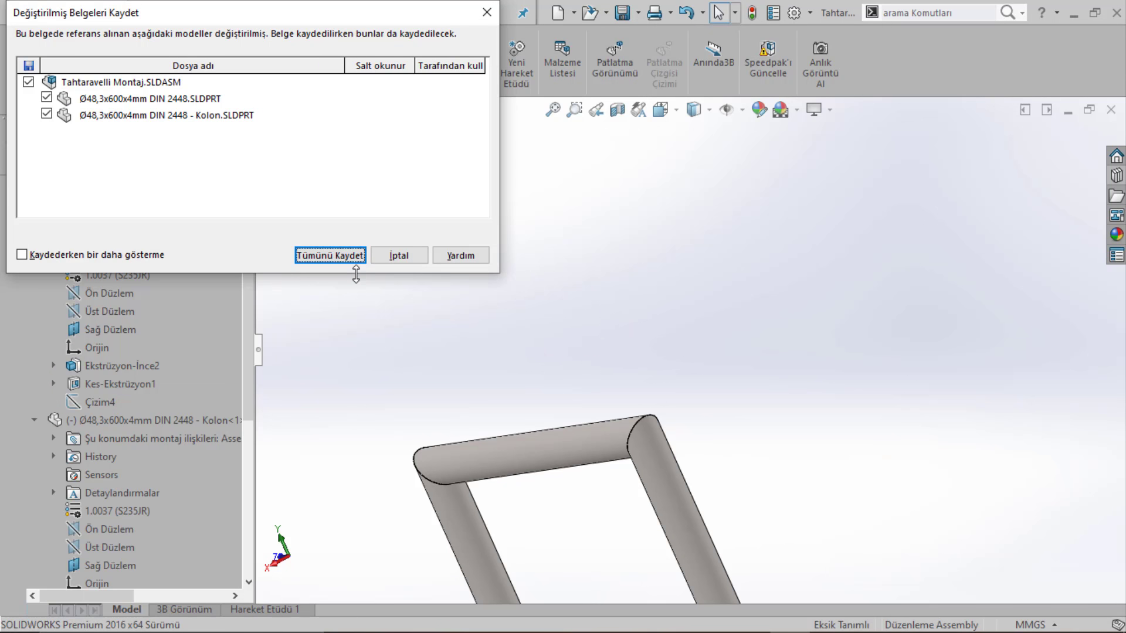
Step: Save all three modified documents, then orbit the frame and select the left Kolon column pipe
{"action": "left_click", "coordinate": [332, 259]}
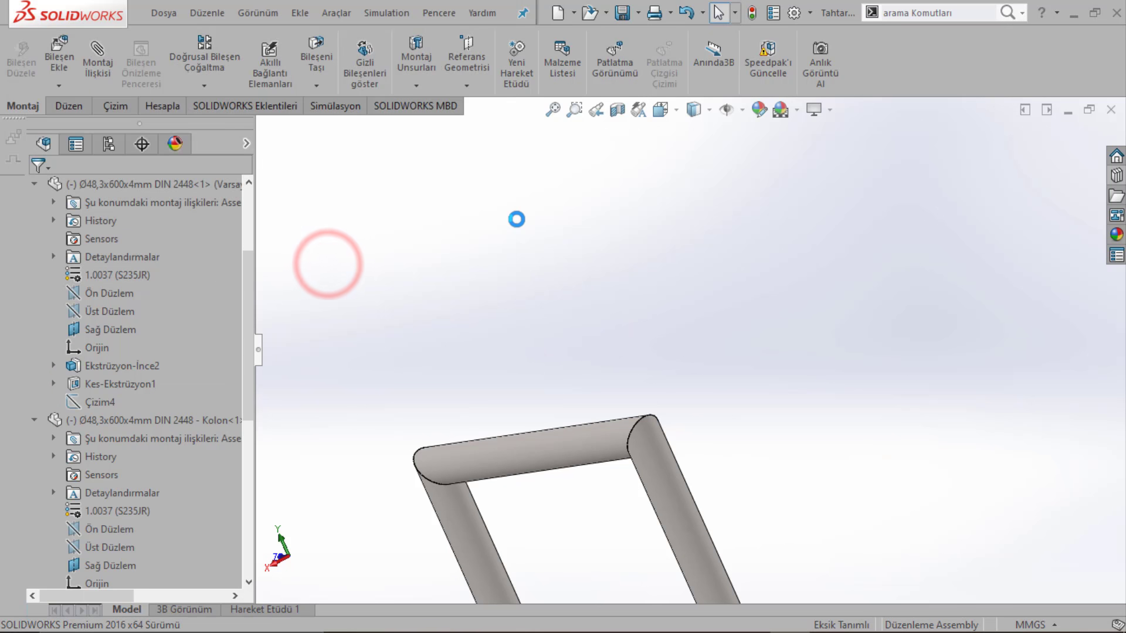
{"action": "scroll", "coordinate": [563, 359], "scroll_direction": "up", "scroll_amount": 3}
{"action": "middle_click_drag", "start_coordinate": [591, 357], "coordinate": [667, 401]}
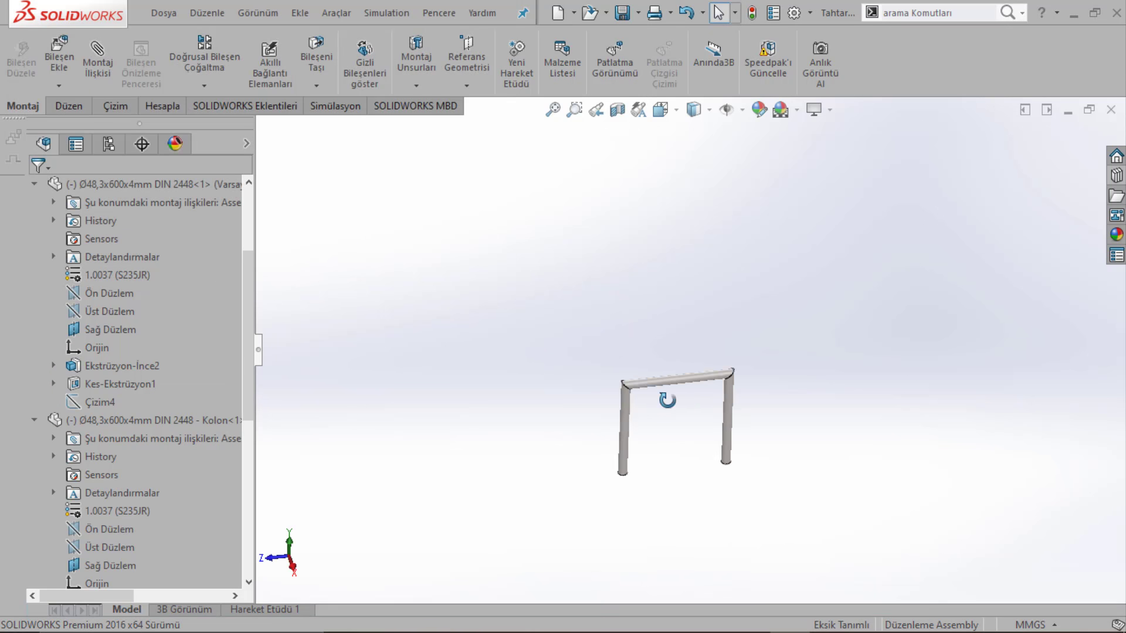
{"action": "middle_click_drag", "start_coordinate": [631, 357], "coordinate": [718, 387]}
{"action": "scroll", "coordinate": [628, 352], "scroll_direction": "down", "scroll_amount": 5}
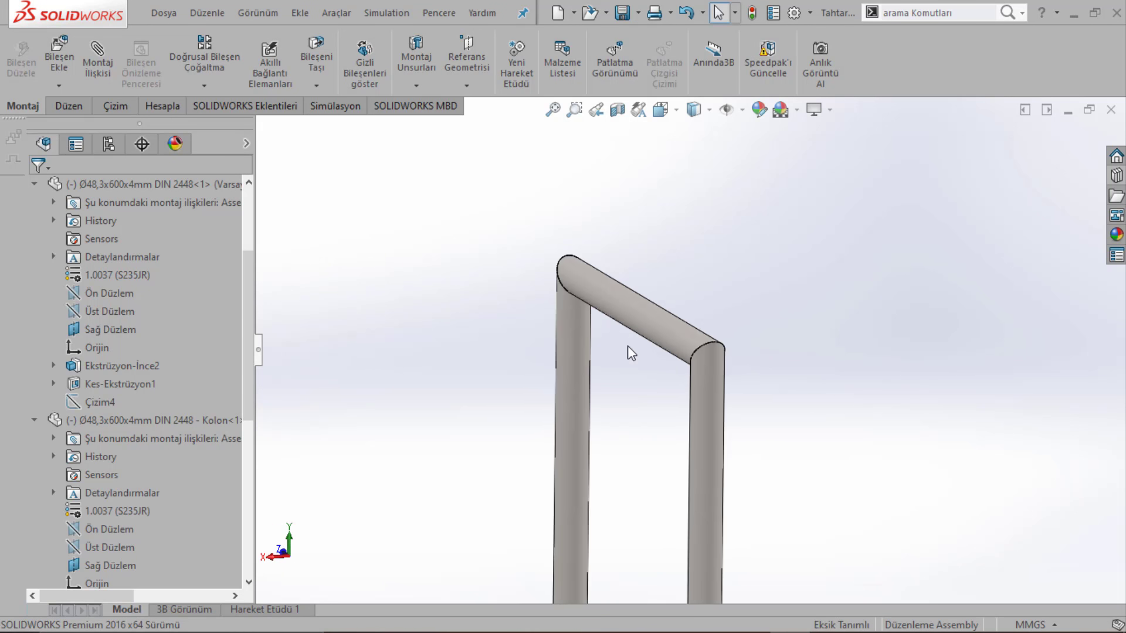
{"action": "middle_click_drag", "start_coordinate": [628, 352], "coordinate": [707, 321]}
{"action": "scroll", "coordinate": [706, 328], "scroll_direction": "up", "scroll_amount": 2}
{"action": "scroll", "coordinate": [512, 408], "scroll_direction": "up", "scroll_amount": 2}
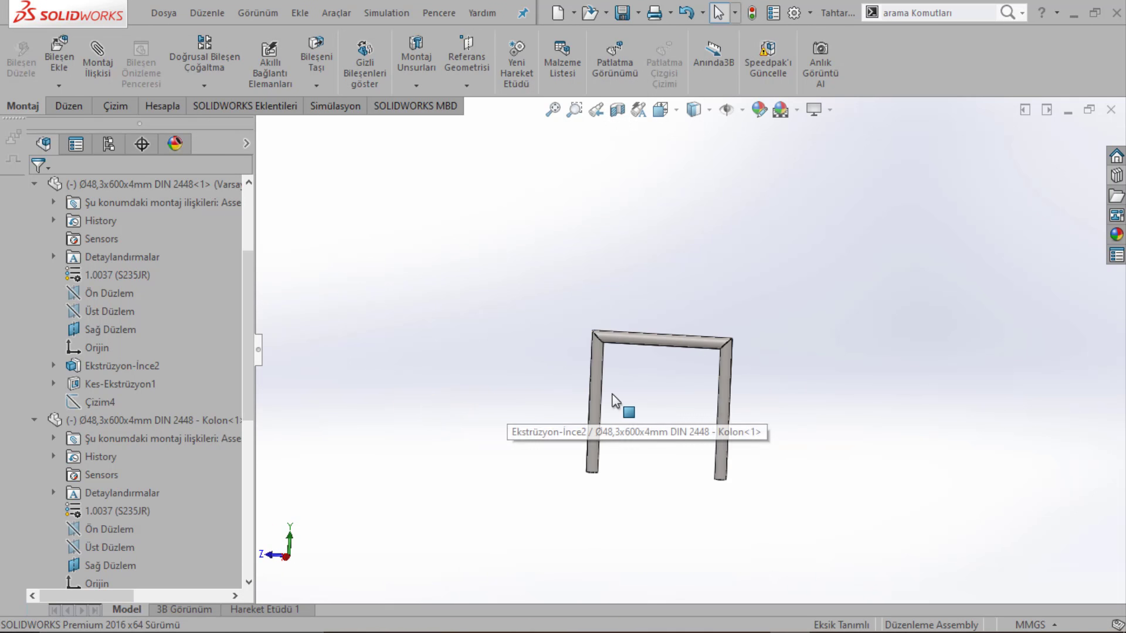
{"action": "middle_click_drag", "start_coordinate": [615, 397], "coordinate": [603, 395]}
{"action": "scroll", "coordinate": [603, 395], "scroll_direction": "down", "scroll_amount": 3}
{"action": "left_click", "coordinate": [656, 346]}
Step: Open Kolon<1> as a part and save it as new file 'Ø48,3x400x4mm DIN 2448 - Kolon'
{"action": "right_click", "coordinate": [655, 346]}
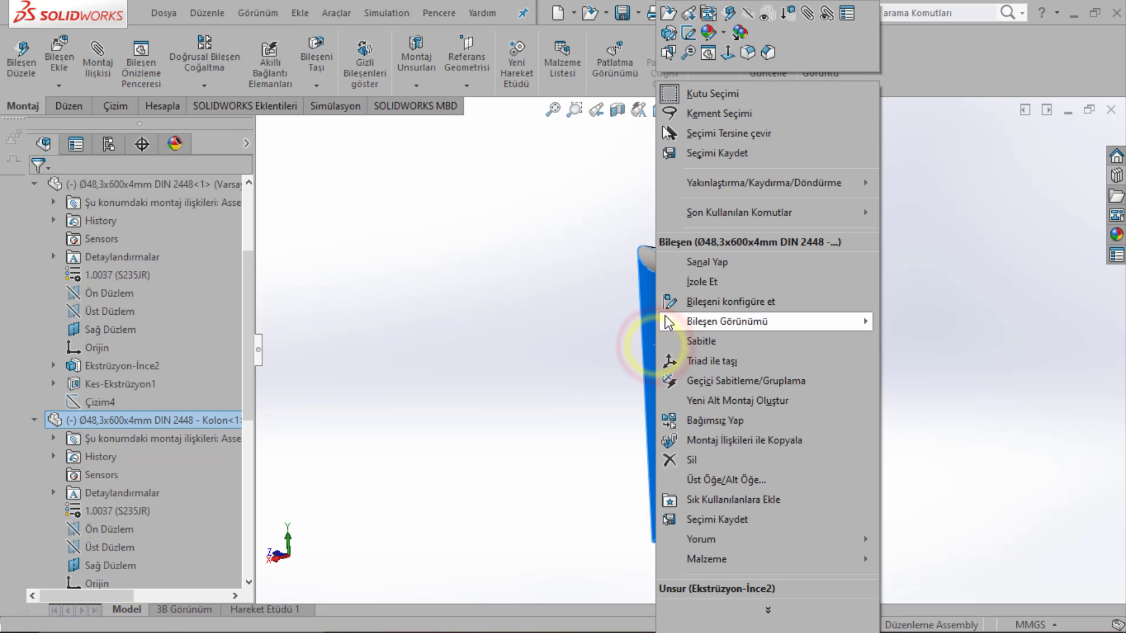
{"action": "left_click", "coordinate": [668, 16]}
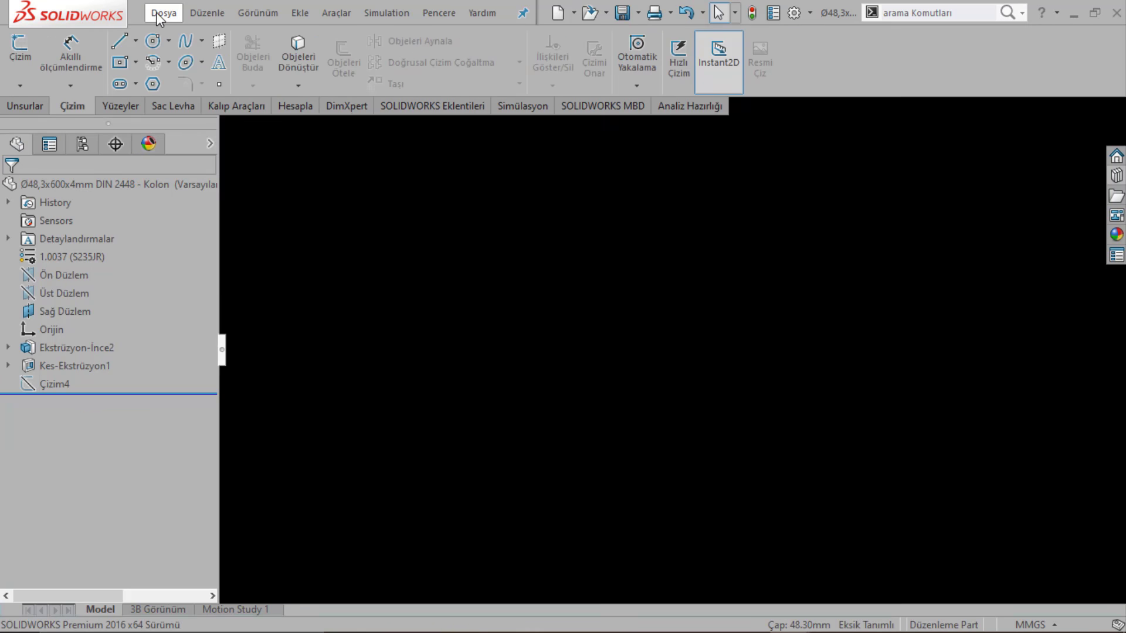
{"action": "left_click", "coordinate": [158, 13]}
{"action": "left_click", "coordinate": [192, 192]}
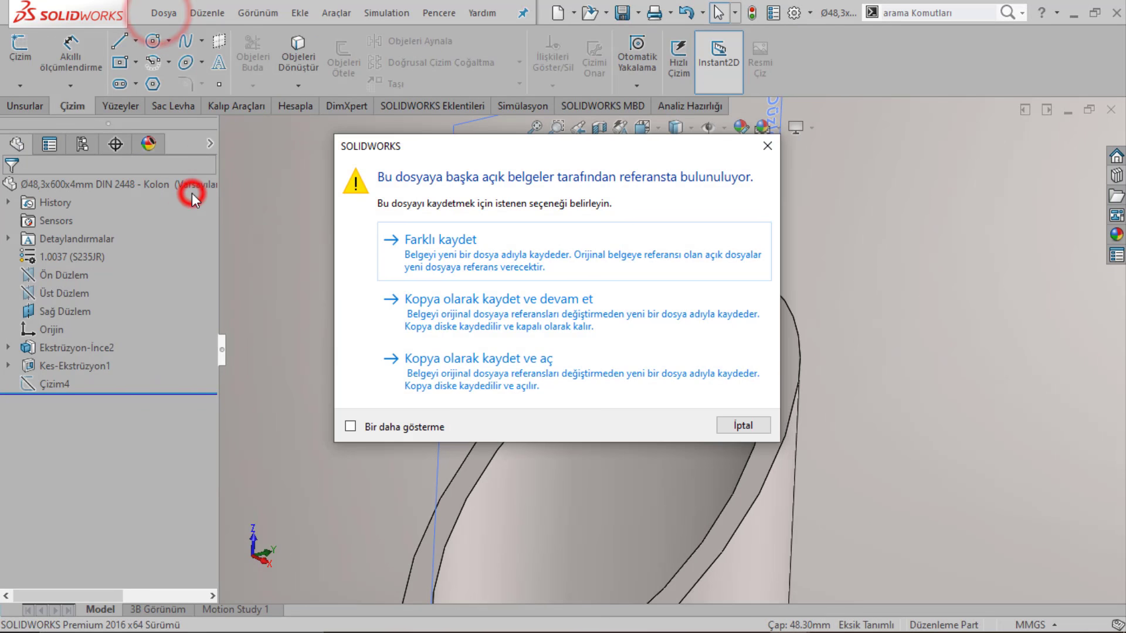
{"action": "left_click", "coordinate": [439, 245]}
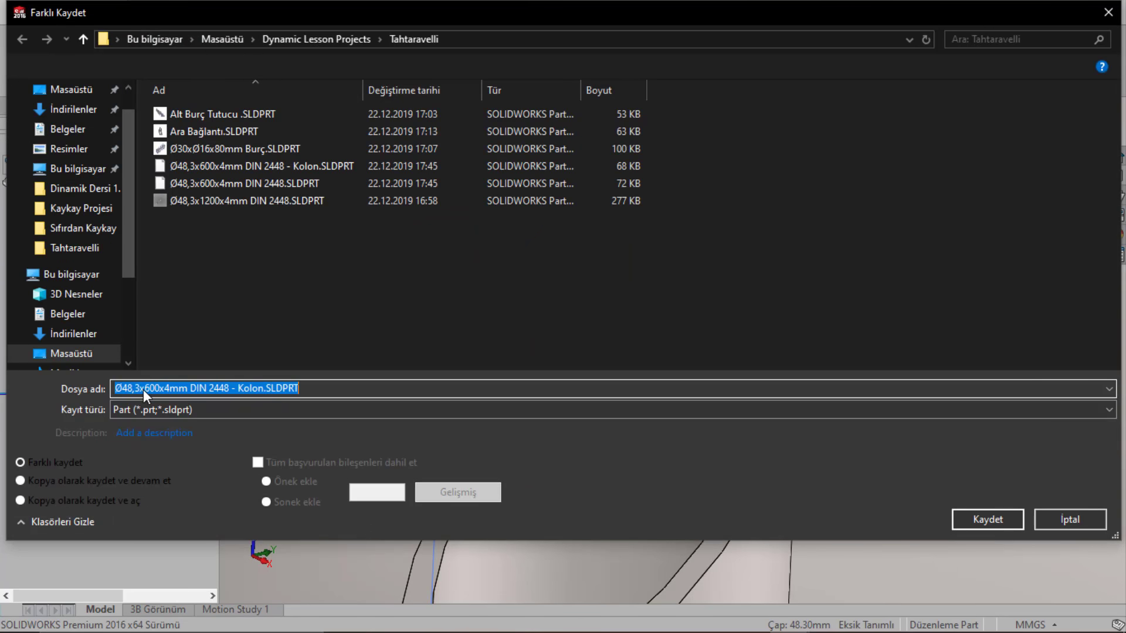
{"action": "left_click", "coordinate": [145, 388]}
{"action": "type", "text": "4"}
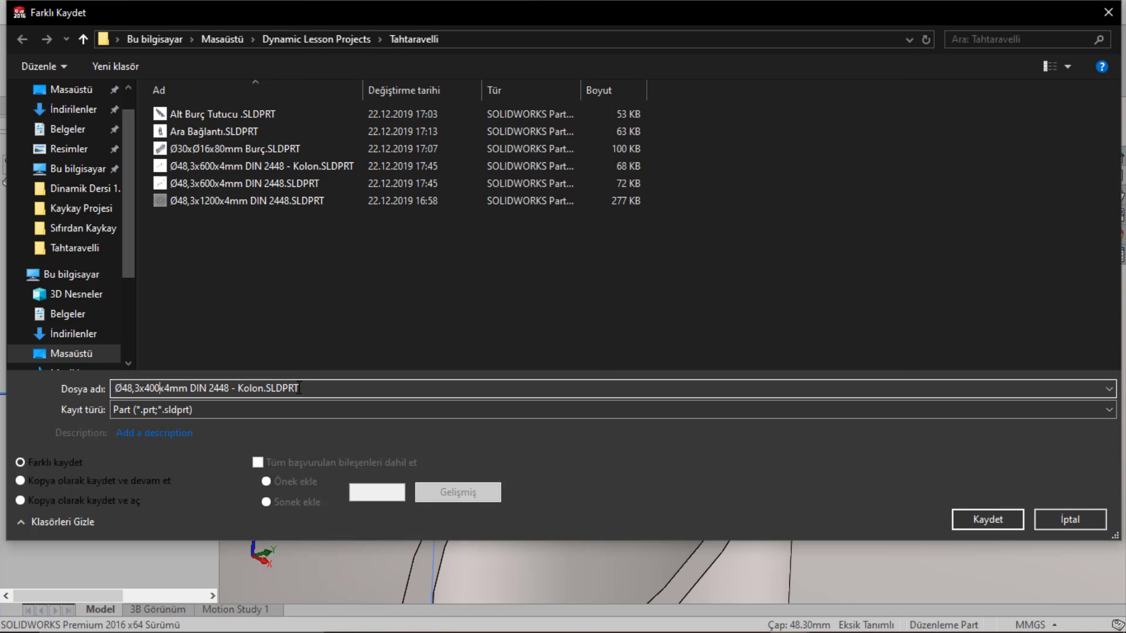
{"action": "left_click", "coordinate": [991, 518]}
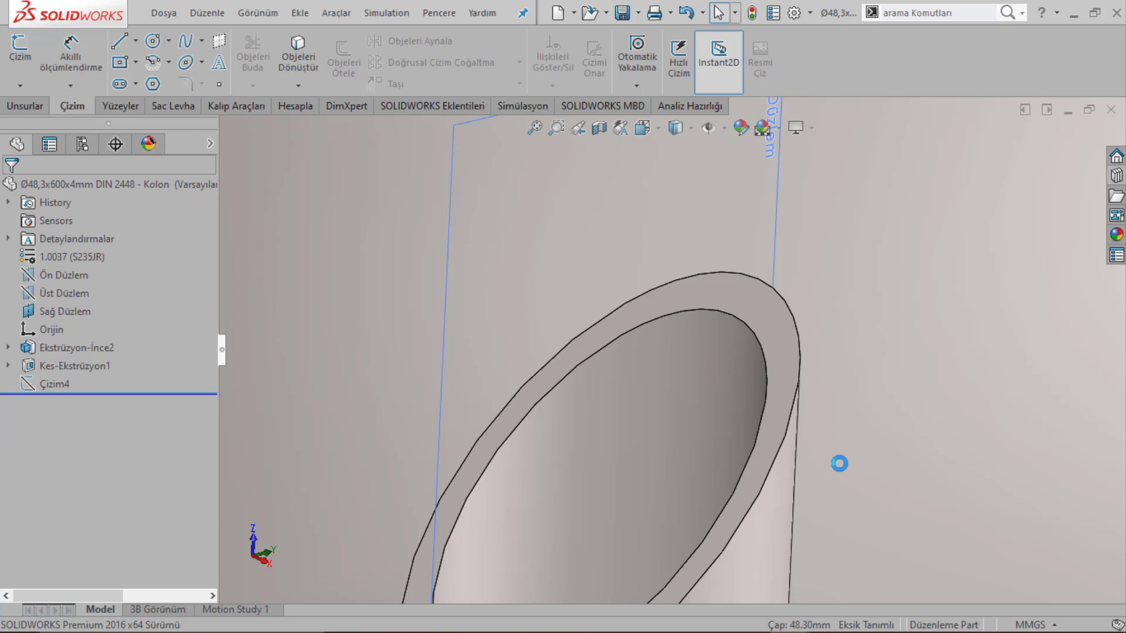
Step: Change the Ekstrüzyon-İnce2 thin extrusion depth from 600 mm to 400 mm
{"action": "right_click", "coordinate": [70, 184]}
{"action": "left_click", "coordinate": [43, 447]}
{"action": "right_click", "coordinate": [54, 349]}
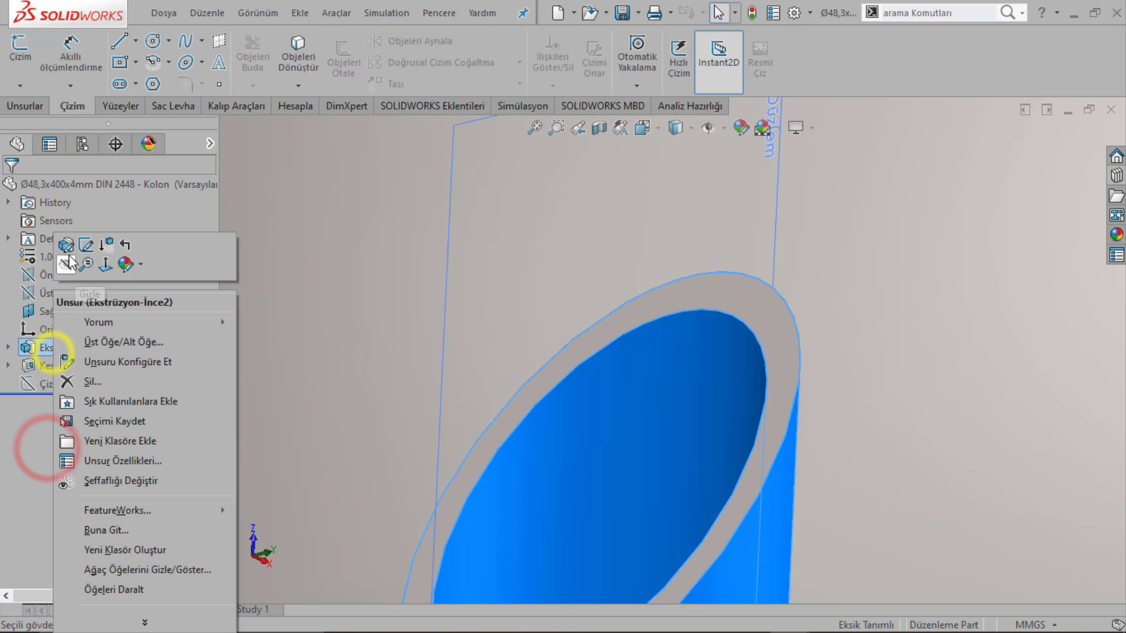
{"action": "left_click", "coordinate": [73, 252]}
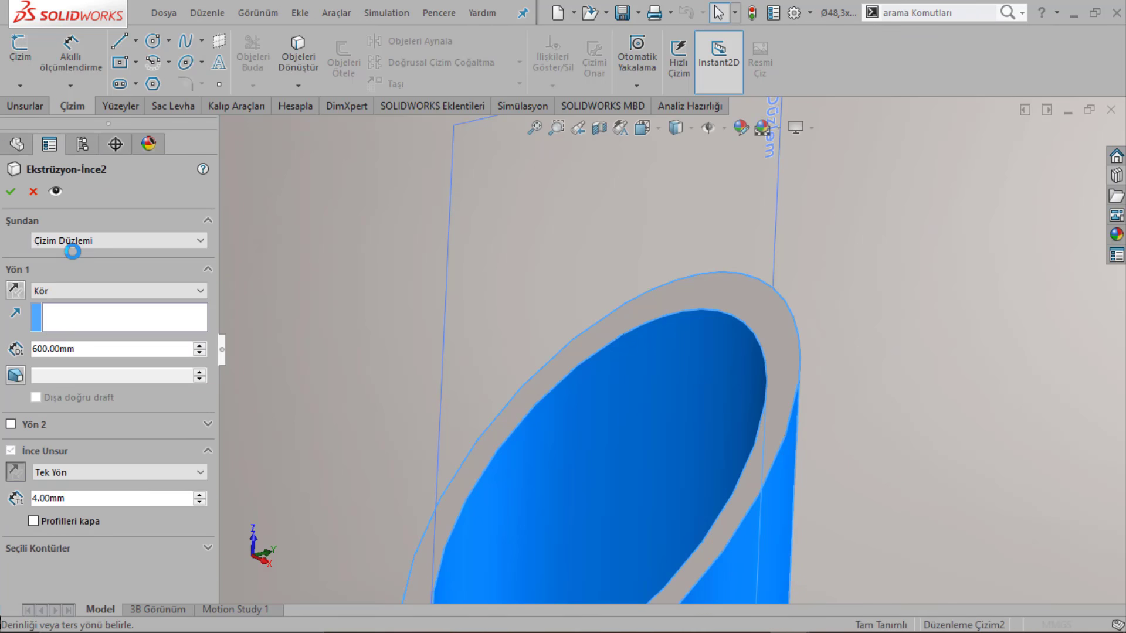
{"action": "left_click", "coordinate": [85, 349]}
{"action": "type", "text": "400"}
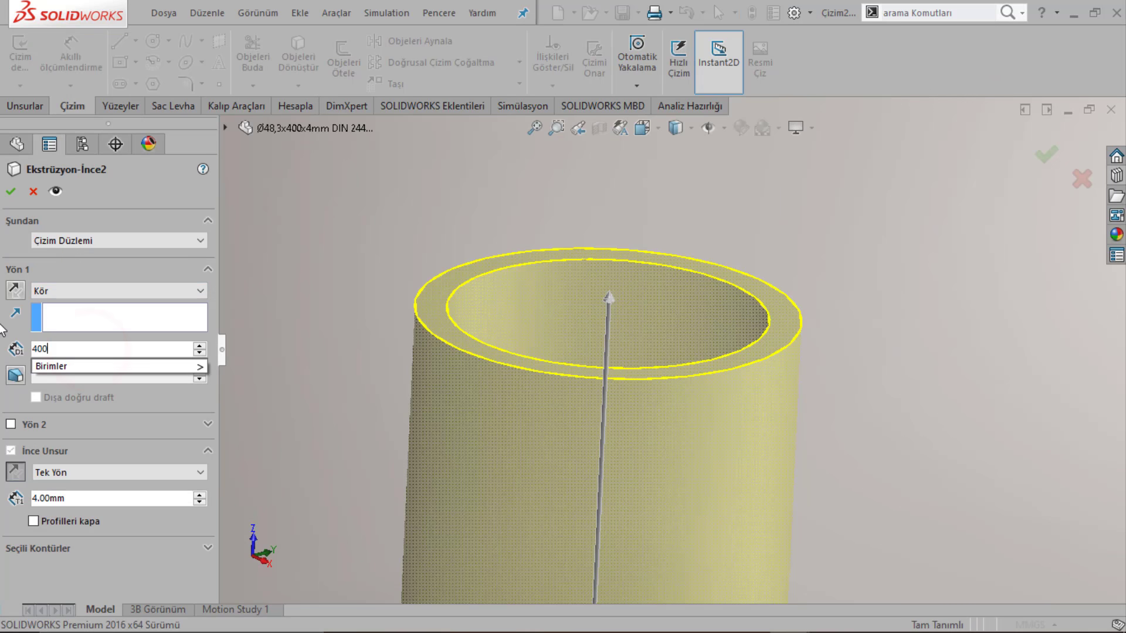
{"action": "key", "text": "Return"}
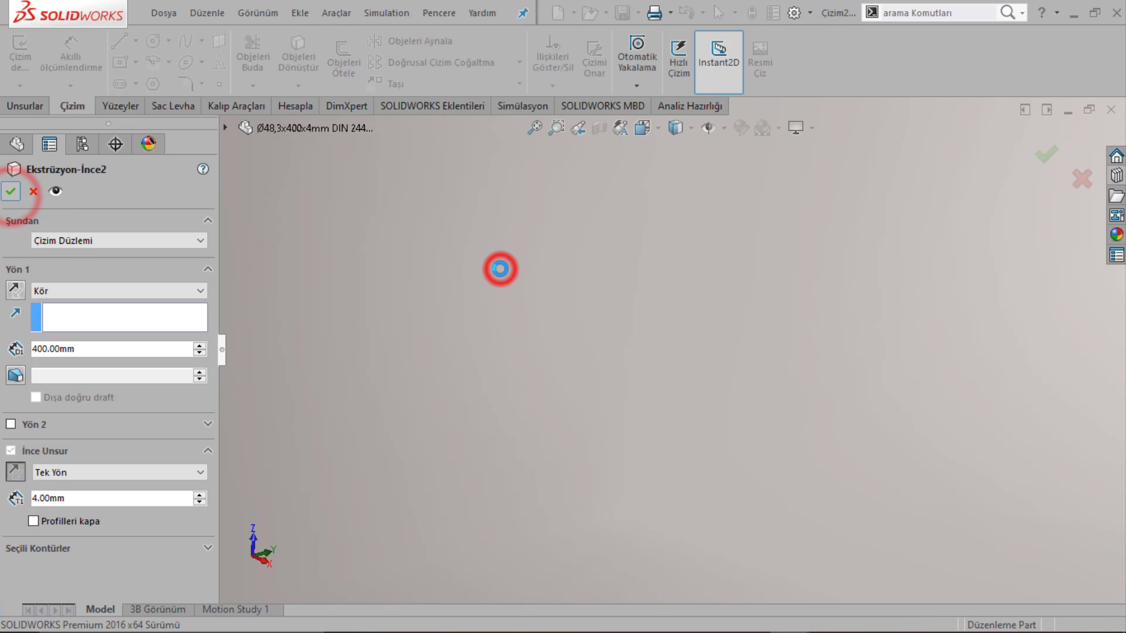
Step: Open the end cut's Çizim4 sketch, dismiss the rebuild error report and inspect the shortened tube
{"action": "left_click", "coordinate": [8, 366]}
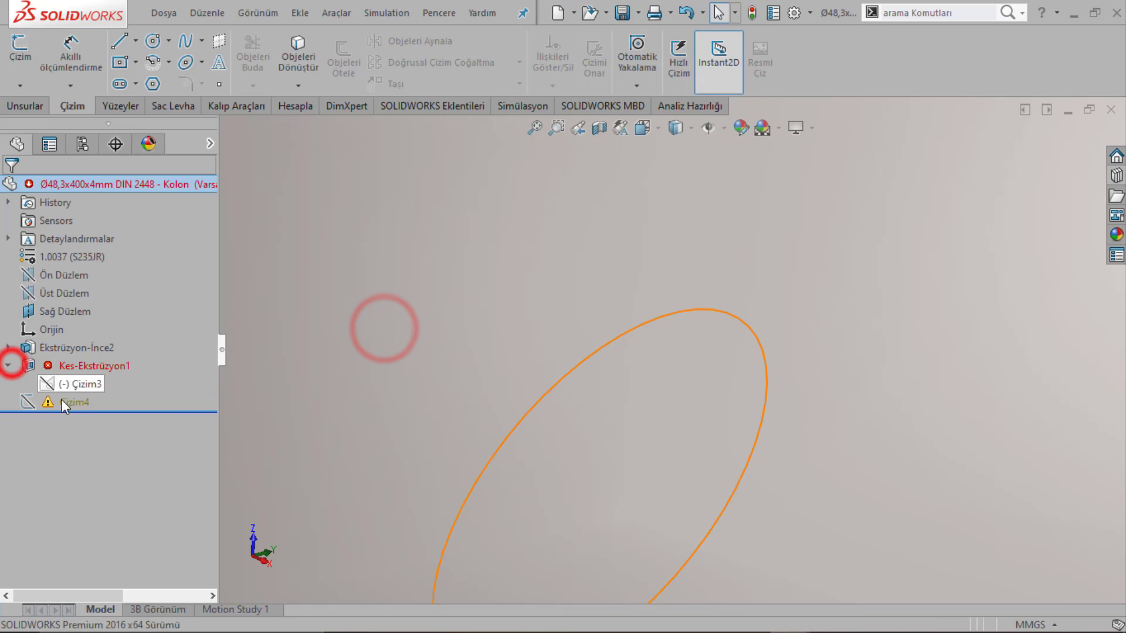
{"action": "left_click", "coordinate": [55, 403]}
{"action": "left_click", "coordinate": [72, 358]}
{"action": "middle_click_drag", "start_coordinate": [654, 443], "coordinate": [645, 337], "text": "ctrl"}
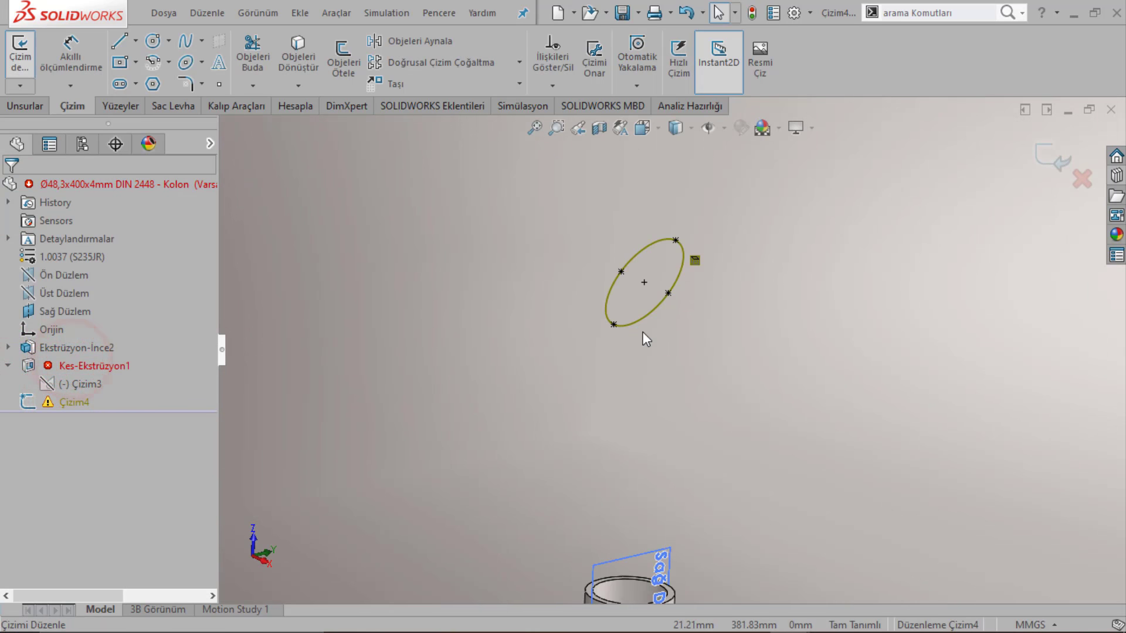
{"action": "scroll", "coordinate": [624, 322], "scroll_direction": "up", "scroll_amount": 2}
{"action": "scroll", "coordinate": [624, 322], "scroll_direction": "up", "scroll_amount": 1}
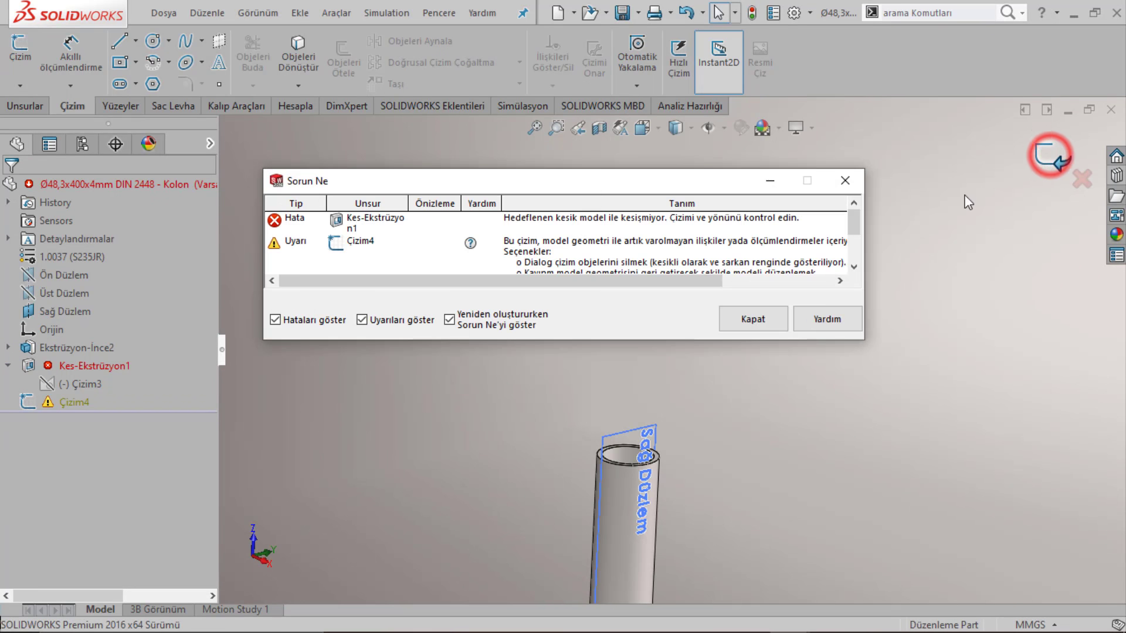
{"action": "left_click", "coordinate": [747, 314]}
{"action": "scroll", "coordinate": [590, 297], "scroll_direction": "up", "scroll_amount": 2}
{"action": "scroll", "coordinate": [657, 446], "scroll_direction": "up", "scroll_amount": 3}
{"action": "scroll", "coordinate": [655, 444], "scroll_direction": "down", "scroll_amount": 2}
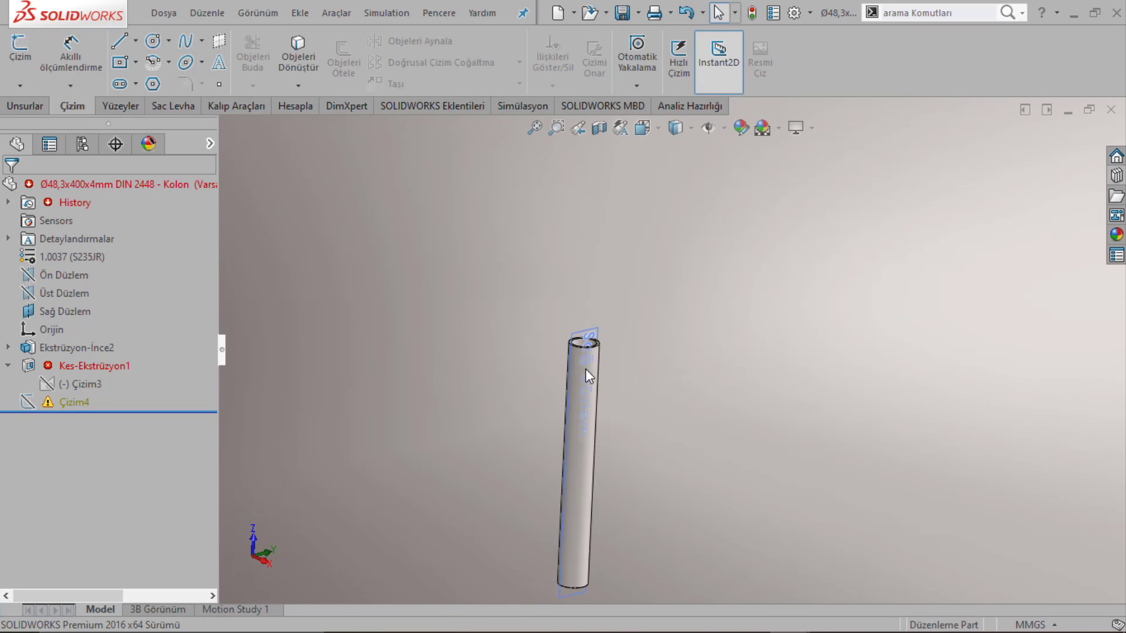
{"action": "scroll", "coordinate": [587, 352], "scroll_direction": "down", "scroll_amount": 2}
{"action": "scroll", "coordinate": [602, 395], "scroll_direction": "up", "scroll_amount": 2}
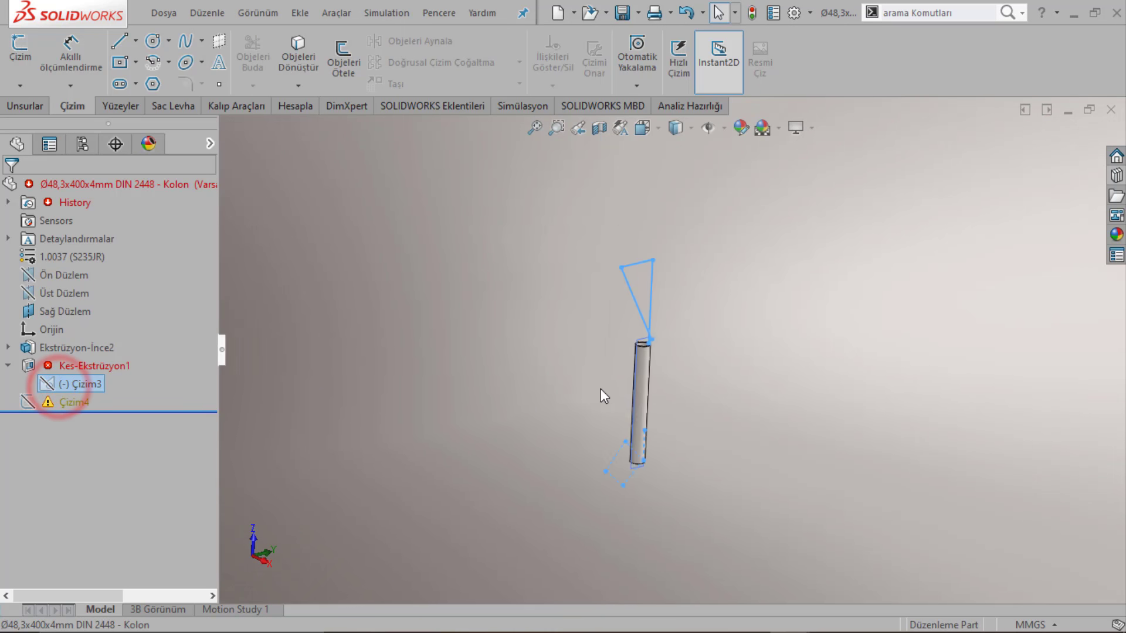
{"action": "middle_click_drag", "start_coordinate": [603, 394], "coordinate": [744, 520]}
{"action": "scroll", "coordinate": [681, 382], "scroll_direction": "down", "scroll_amount": 2}
{"action": "scroll", "coordinate": [669, 334], "scroll_direction": "down", "scroll_amount": 1}
{"action": "scroll", "coordinate": [667, 325], "scroll_direction": "down", "scroll_amount": 2}
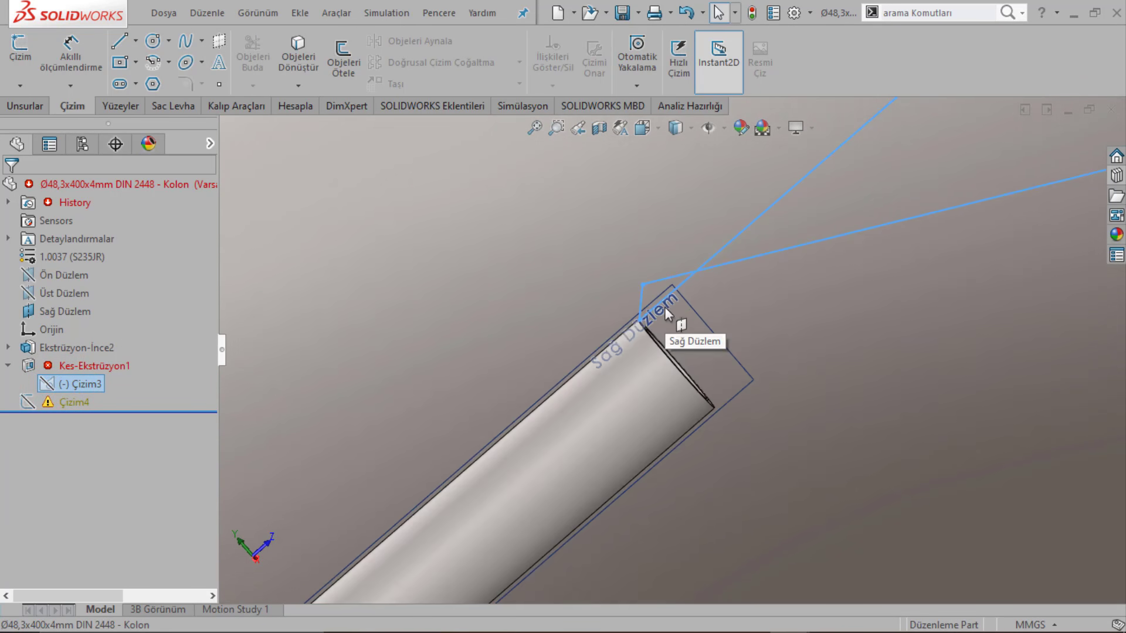
Step: Edit Çizim3 to move the cut profile's corner down to the new tube end and rebuild
{"action": "left_click", "coordinate": [8, 366]}
{"action": "right_click", "coordinate": [75, 385]}
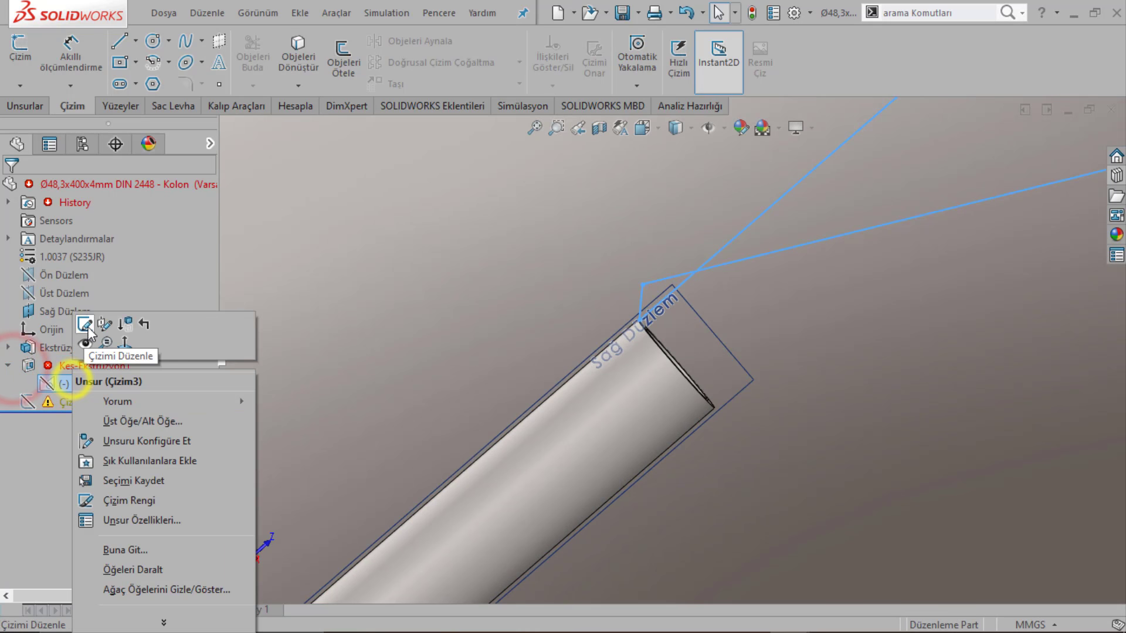
{"action": "left_click", "coordinate": [88, 325]}
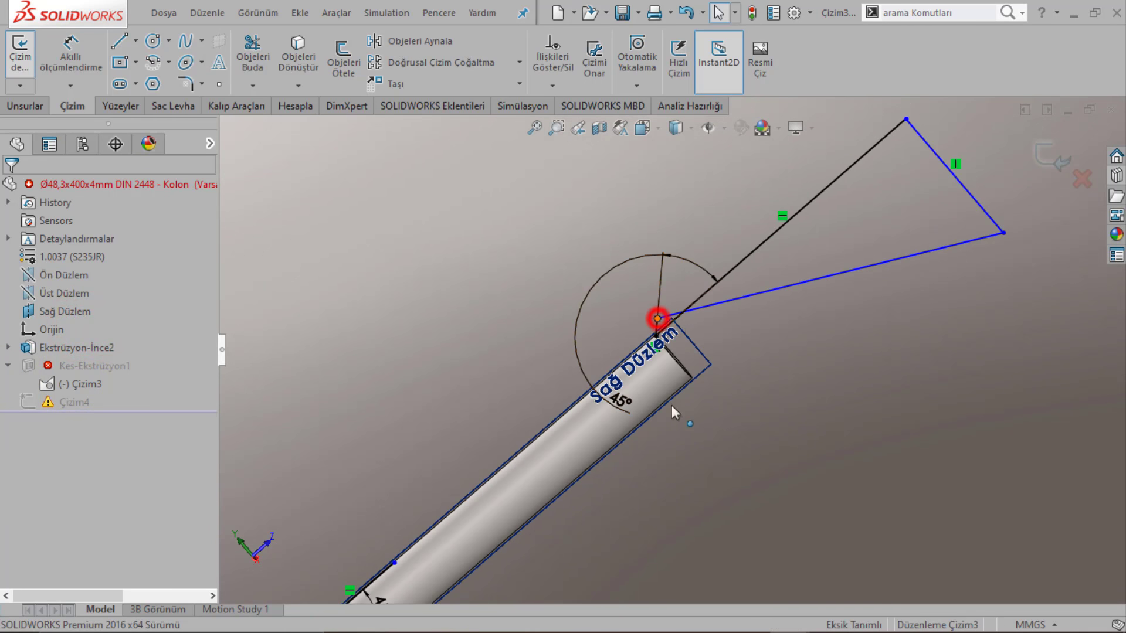
{"action": "mouse_move", "coordinate": [662, 295]}
{"action": "left_mouse_down"}
{"action": "mouse_move", "coordinate": [666, 452]}
{"action": "mouse_move", "coordinate": [656, 451]}
{"action": "left_mouse_up"}
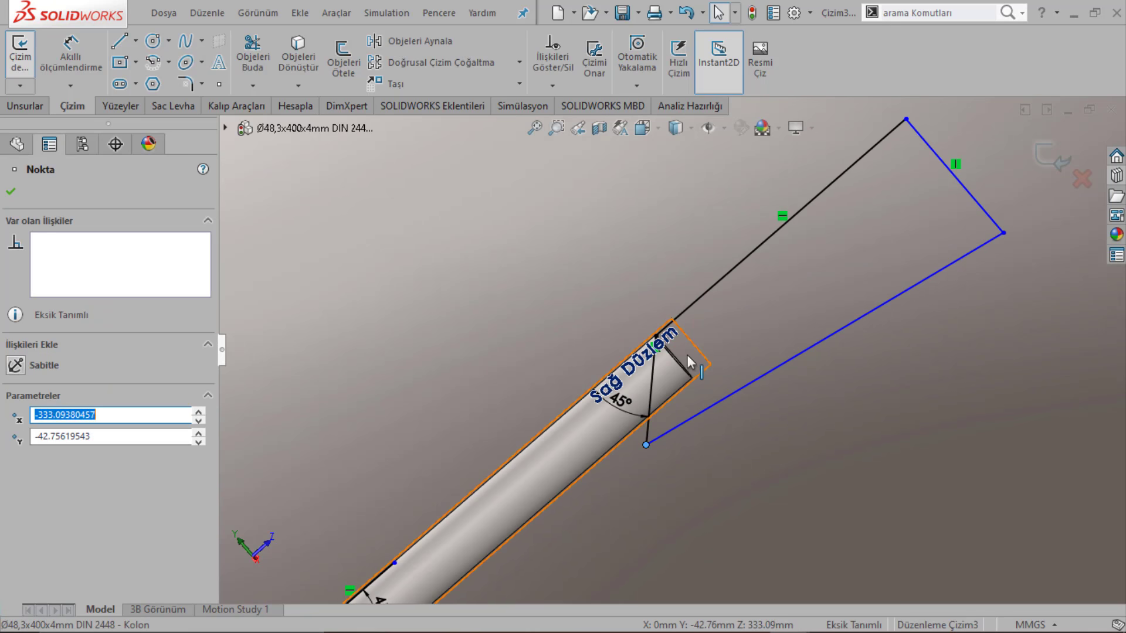
{"action": "left_click", "coordinate": [1045, 159]}
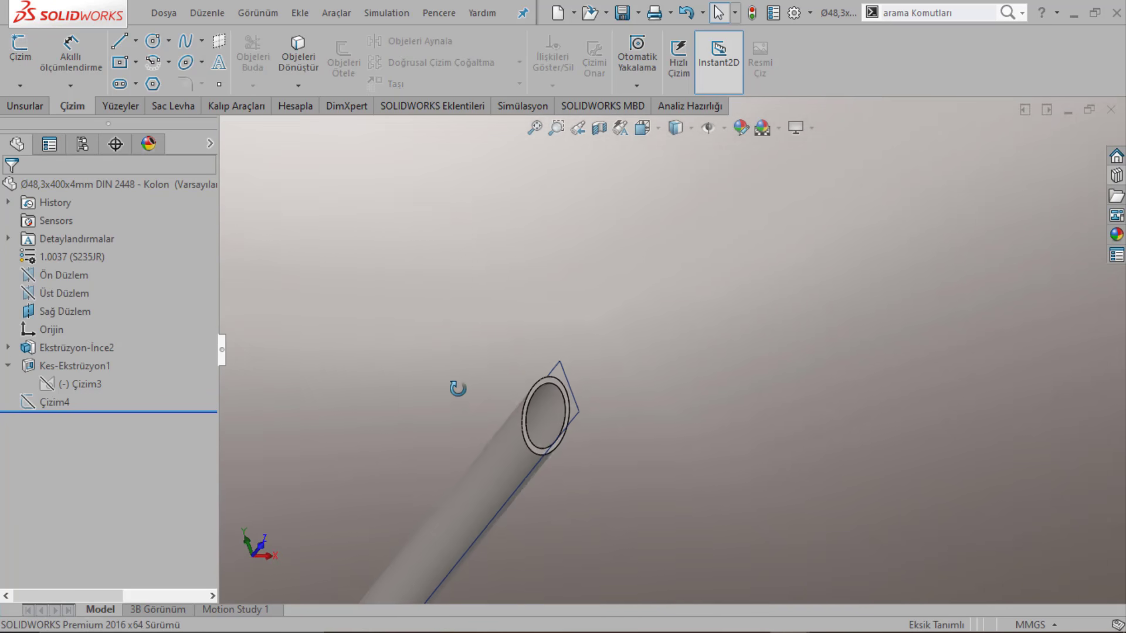
{"action": "middle_click_drag", "start_coordinate": [457, 389], "coordinate": [544, 293]}
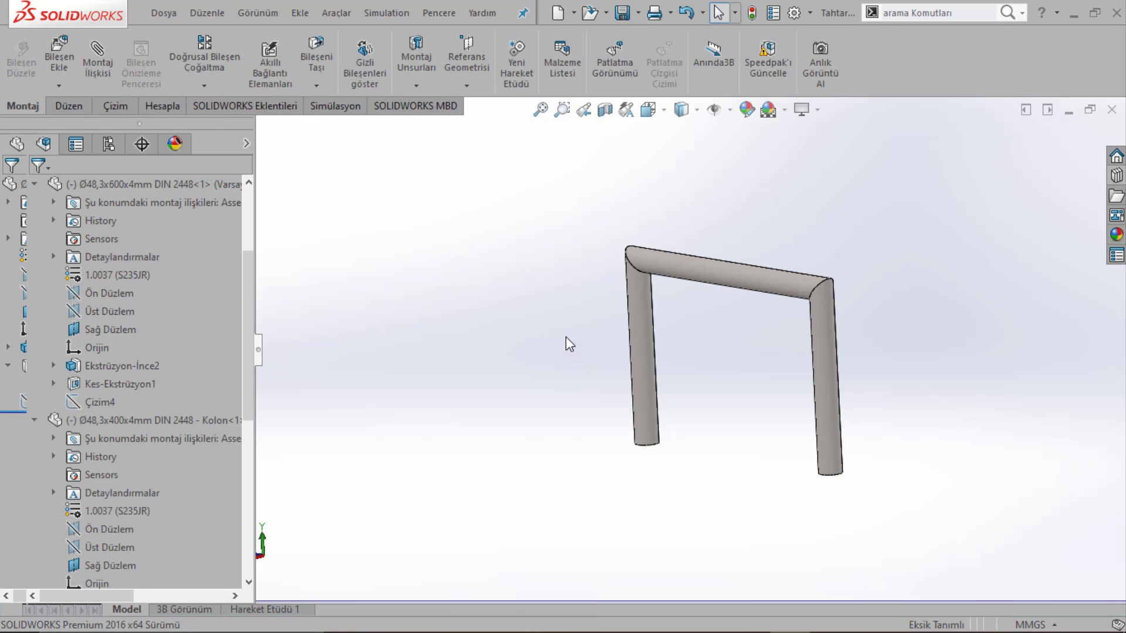
{"action": "mouse_move", "coordinate": [568, 342]}
{"action": "middle_mouse_down"}
{"action": "mouse_move", "coordinate": [674, 339]}
{"action": "mouse_move", "coordinate": [696, 324]}
{"action": "mouse_move", "coordinate": [503, 322]}
{"action": "mouse_move", "coordinate": [739, 357]}
{"action": "mouse_move", "coordinate": [645, 380]}
{"action": "mouse_move", "coordinate": [610, 416]}
{"action": "mouse_move", "coordinate": [814, 114]}
{"action": "middle_mouse_up"}
Step: Drag the Ara Bağlantı bracket from the Tahtaravelli folder into the assembly
{"action": "double_click", "coordinate": [843, 22]}
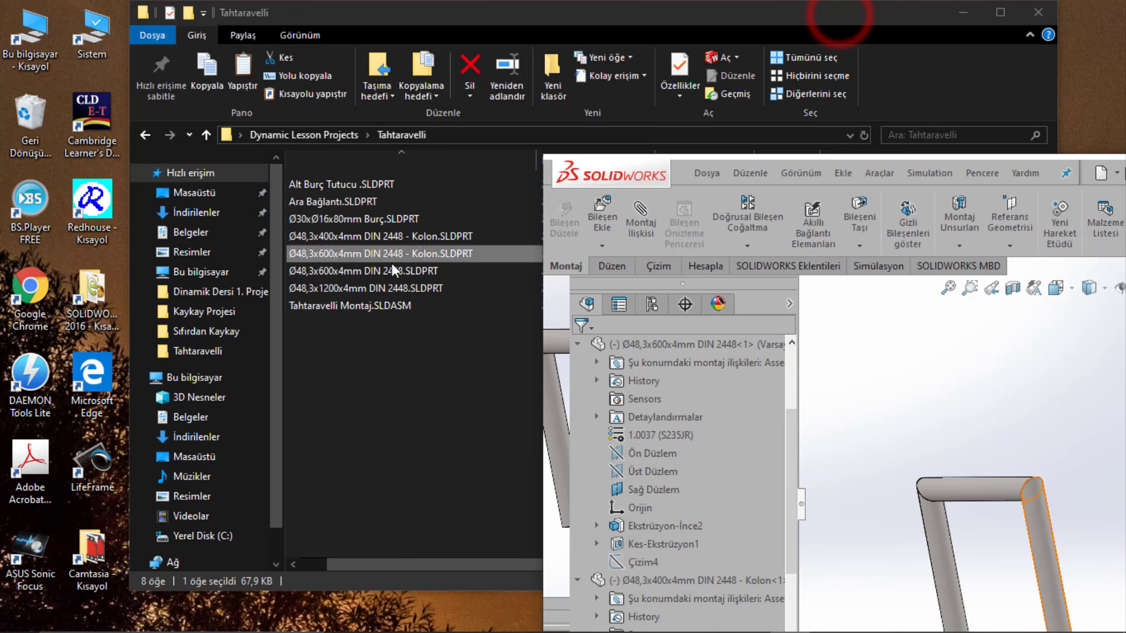
{"action": "left_click", "coordinate": [442, 18]}
{"action": "left_click", "coordinate": [188, 202]}
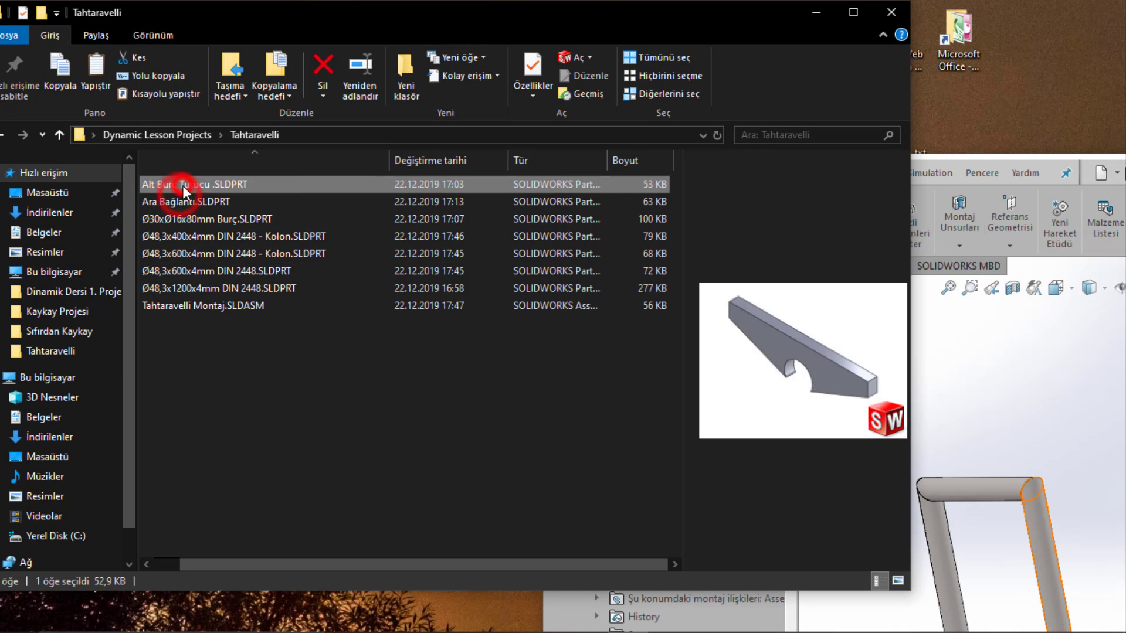
{"action": "left_click", "coordinate": [185, 204]}
{"action": "left_click_drag", "start_coordinate": [187, 202], "coordinate": [1028, 445]}
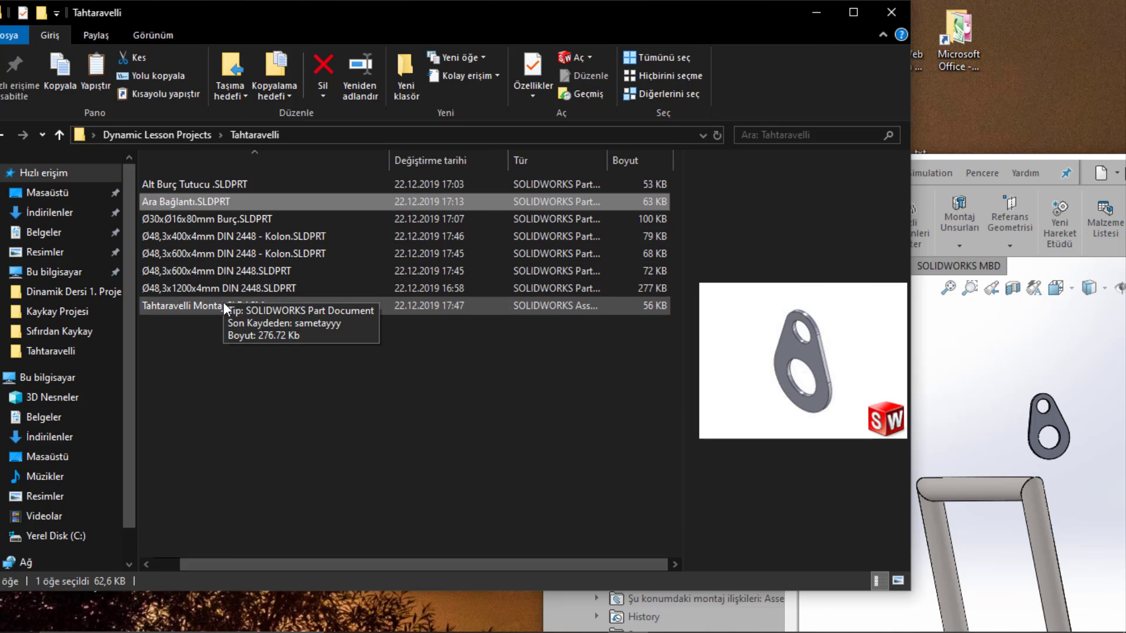
{"action": "left_click_drag", "start_coordinate": [350, 564], "coordinate": [323, 564]}
Step: Drag in Alt Burç Tutucu and select the Ø30x16x80mm Burç and 1200 mm pipe files
{"action": "left_click", "coordinate": [222, 184]}
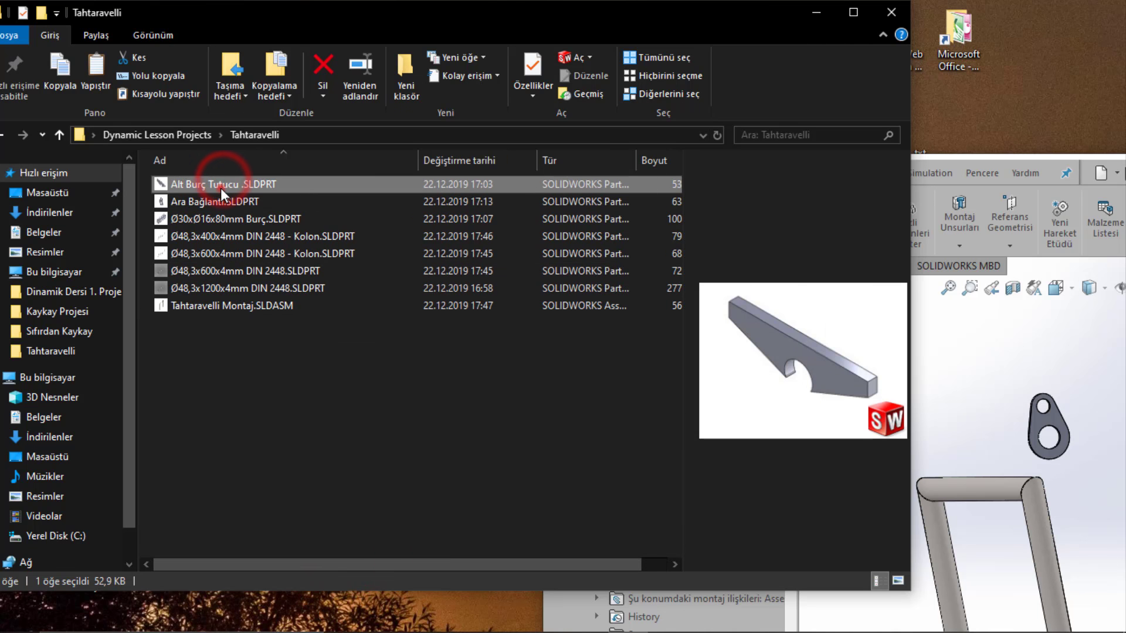
{"action": "left_click_drag", "start_coordinate": [220, 187], "coordinate": [970, 427]}
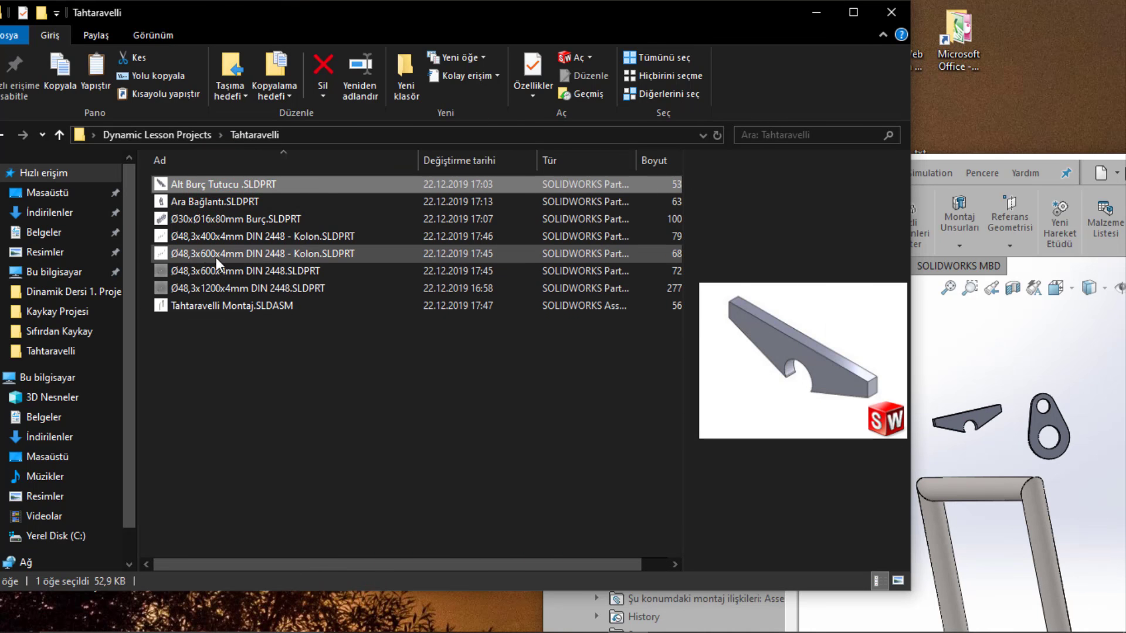
{"action": "left_click", "coordinate": [194, 219]}
{"action": "left_click", "coordinate": [192, 219]}
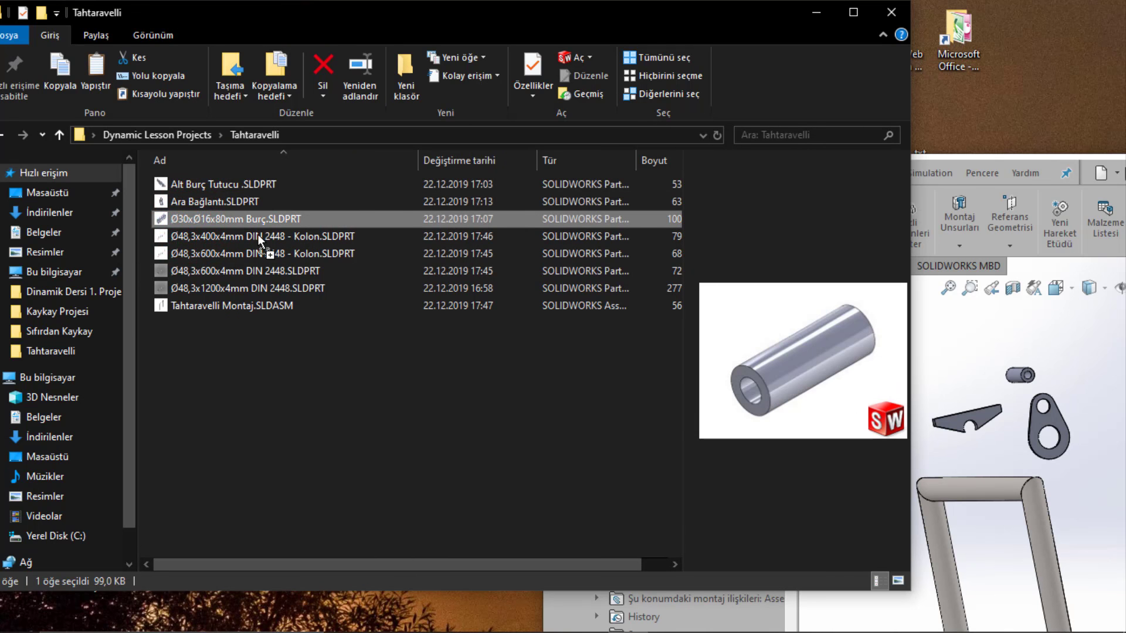
{"action": "left_click", "coordinate": [243, 243]}
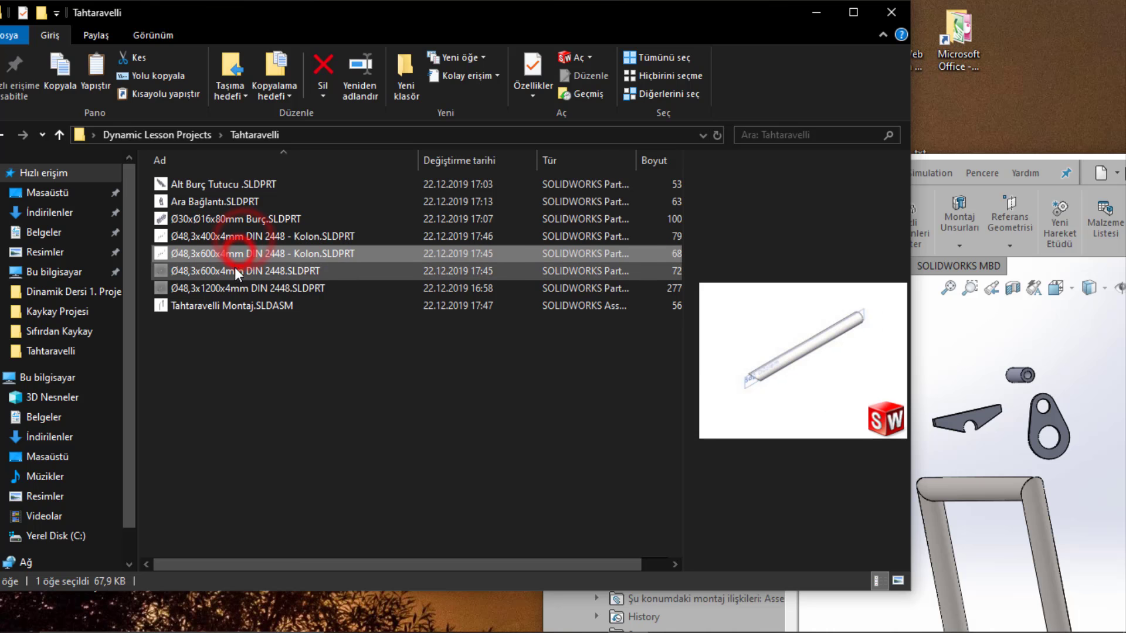
{"action": "left_click", "coordinate": [231, 290]}
Step: Place the Ø48,3x1200x4mm pipe in the assembly, then minimize File Explorer and maximize SOLIDWORKS
{"action": "left_click_drag", "start_coordinate": [228, 287], "coordinate": [998, 428]}
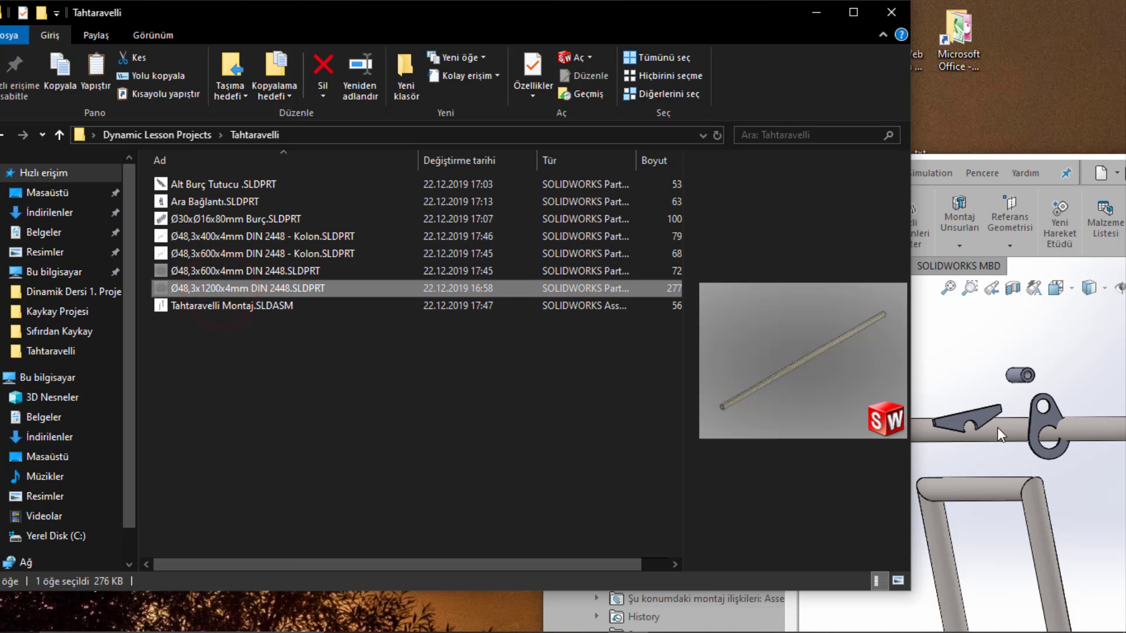
{"action": "left_click", "coordinate": [815, 12]}
{"action": "double_click", "coordinate": [628, 171]}
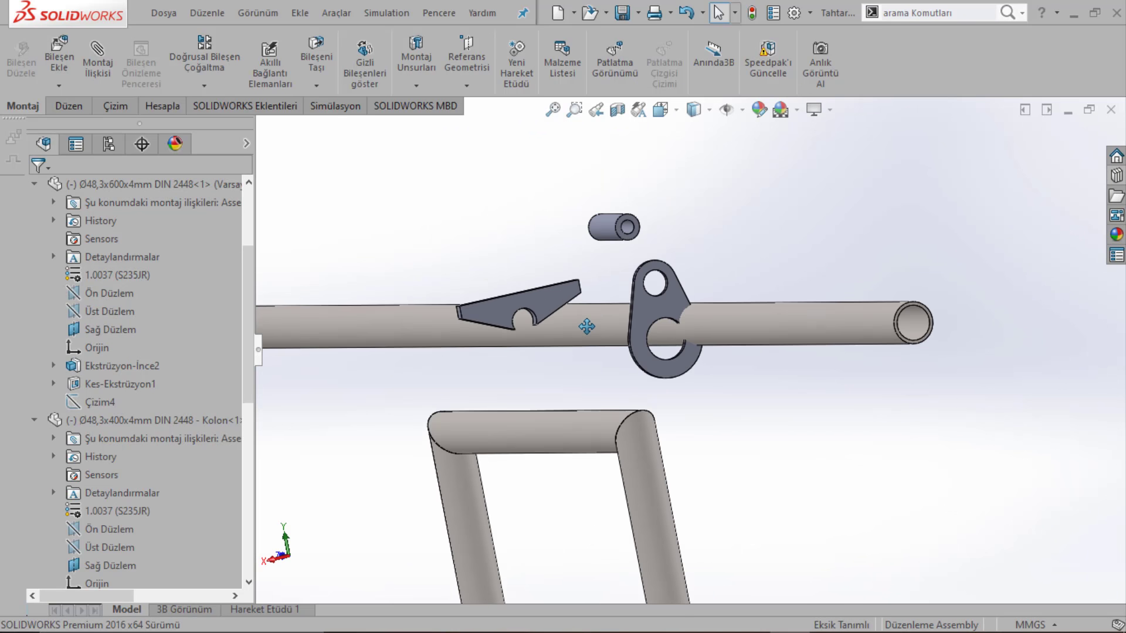
{"action": "mouse_move", "coordinate": [532, 322]}
{"action": "middle_mouse_down"}
{"action": "mouse_move", "coordinate": [640, 337]}
{"action": "mouse_move", "coordinate": [573, 311]}
{"action": "mouse_move", "coordinate": [597, 313]}
{"action": "middle_mouse_up"}
Step: Orbit and zoom around the bracket plate until the tube runs horizontally
{"action": "scroll", "coordinate": [812, 352], "scroll_direction": "up", "scroll_amount": 3}
{"action": "scroll", "coordinate": [805, 360], "scroll_direction": "down", "scroll_amount": 2}
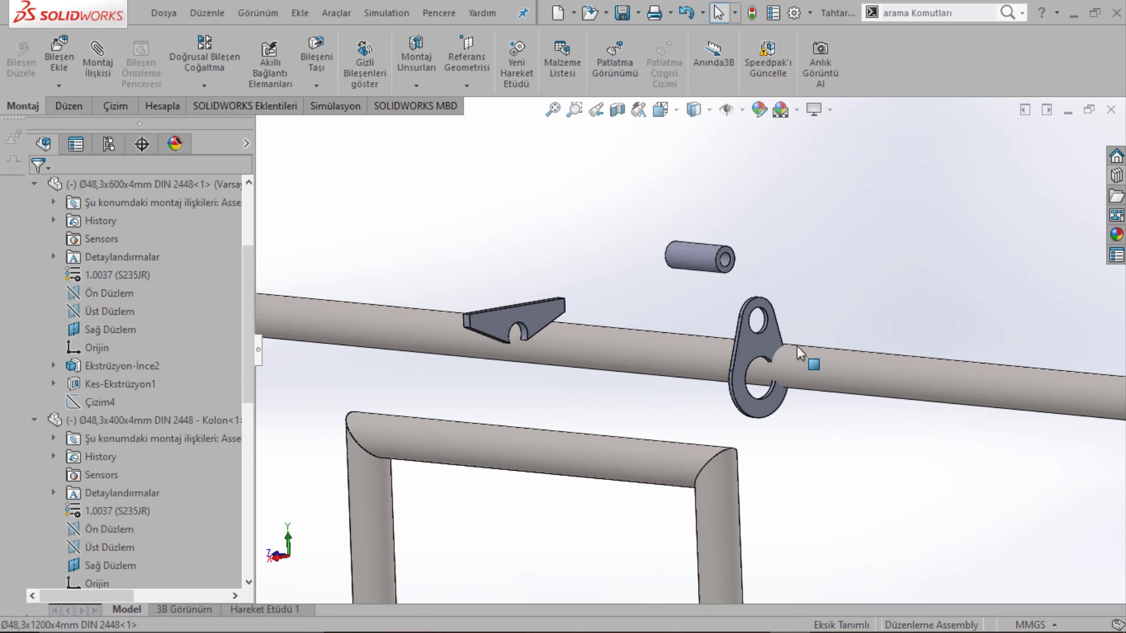
{"action": "scroll", "coordinate": [717, 319], "scroll_direction": "down", "scroll_amount": 1}
{"action": "middle_click_drag", "start_coordinate": [715, 319], "coordinate": [685, 325]}
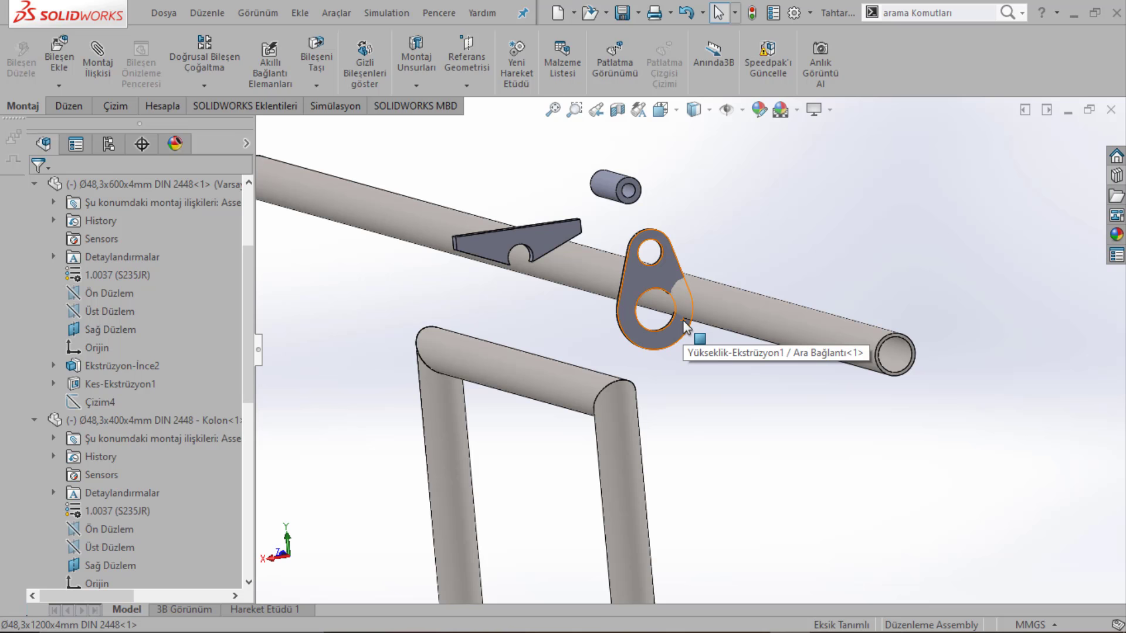
{"action": "scroll", "coordinate": [684, 325], "scroll_direction": "up", "scroll_amount": 2}
{"action": "middle_click_drag", "start_coordinate": [659, 314], "coordinate": [678, 322]}
{"action": "scroll", "coordinate": [678, 322], "scroll_direction": "down", "scroll_amount": 3}
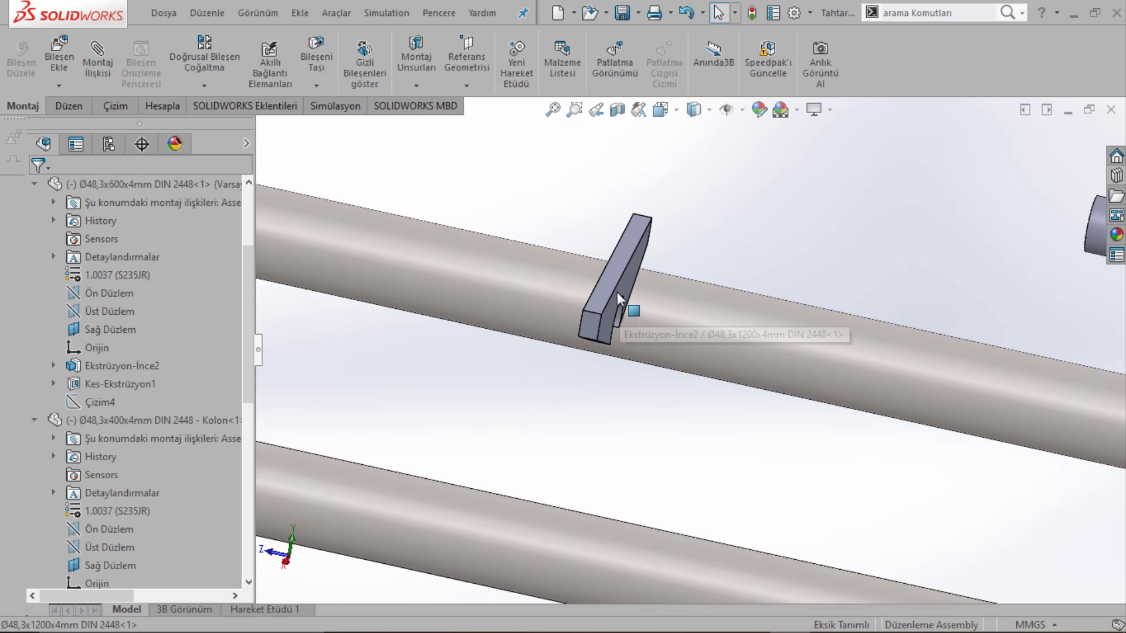
{"action": "scroll", "coordinate": [636, 309], "scroll_direction": "down", "scroll_amount": 2}
{"action": "left_click", "coordinate": [622, 246]}
{"action": "mouse_move", "coordinate": [622, 246]}
{"action": "middle_mouse_down"}
{"action": "mouse_move", "coordinate": [672, 412]}
{"action": "mouse_move", "coordinate": [692, 440]}
{"action": "mouse_move", "coordinate": [862, 516]}
{"action": "mouse_move", "coordinate": [706, 494]}
{"action": "mouse_move", "coordinate": [684, 362]}
{"action": "mouse_move", "coordinate": [582, 414]}
{"action": "mouse_move", "coordinate": [620, 390]}
{"action": "mouse_move", "coordinate": [622, 362]}
{"action": "middle_mouse_up"}
{"action": "scroll", "coordinate": [671, 412], "scroll_direction": "up", "scroll_amount": 3}
{"action": "scroll", "coordinate": [237, 418], "scroll_direction": "up", "scroll_amount": 10}
{"action": "left_click", "coordinate": [338, 312]}
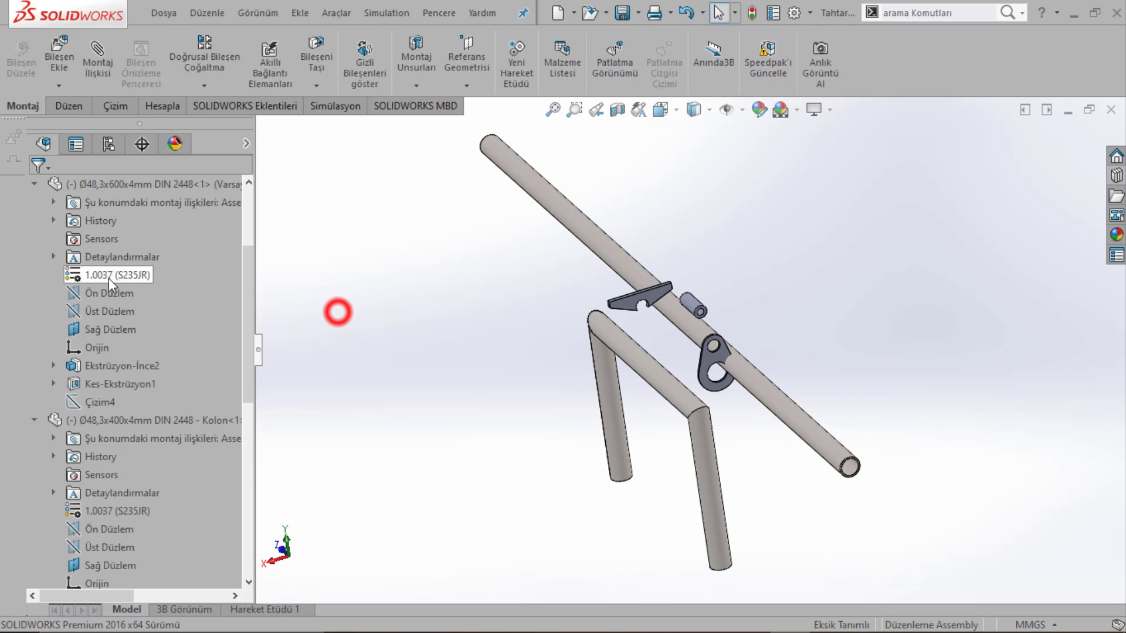
Step: Reposition the gate frame and try pairing the assembly's Ön Düzlem with the column's Üst Düzlem
{"action": "left_click", "coordinate": [93, 258]}
{"action": "key", "text": "ctrl+8"}
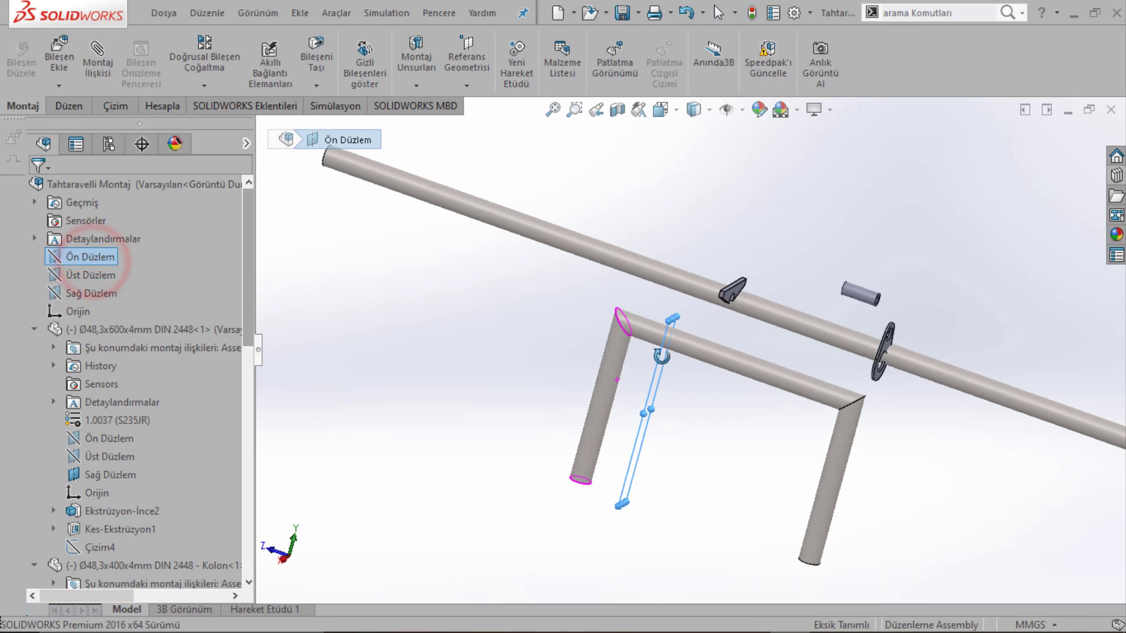
{"action": "left_click_drag", "start_coordinate": [703, 351], "coordinate": [523, 331]}
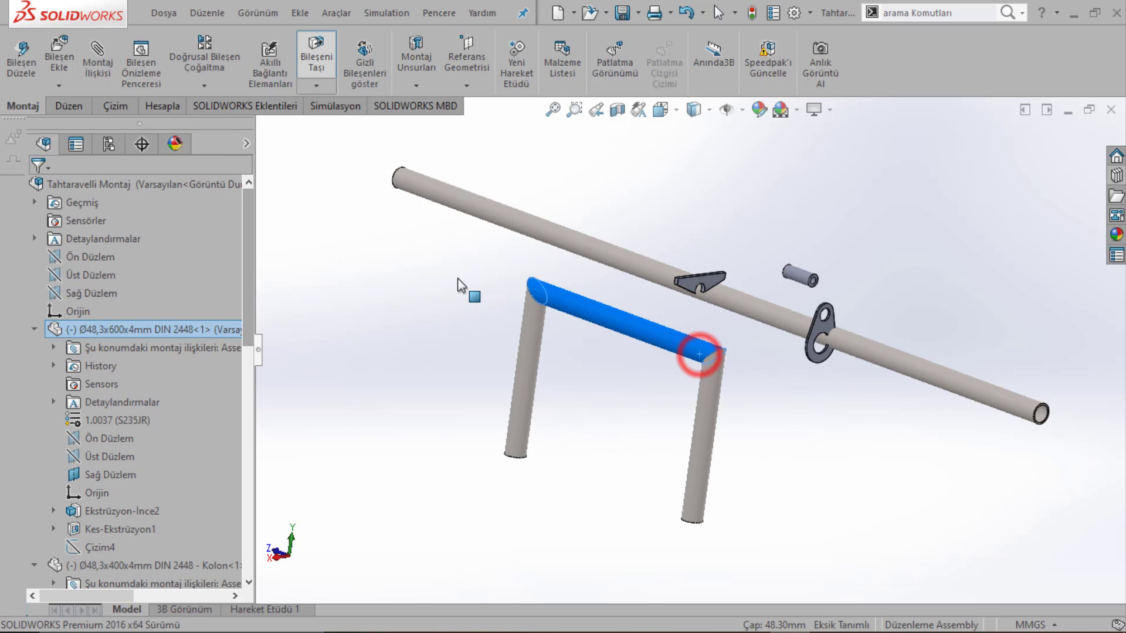
{"action": "left_click", "coordinate": [89, 261]}
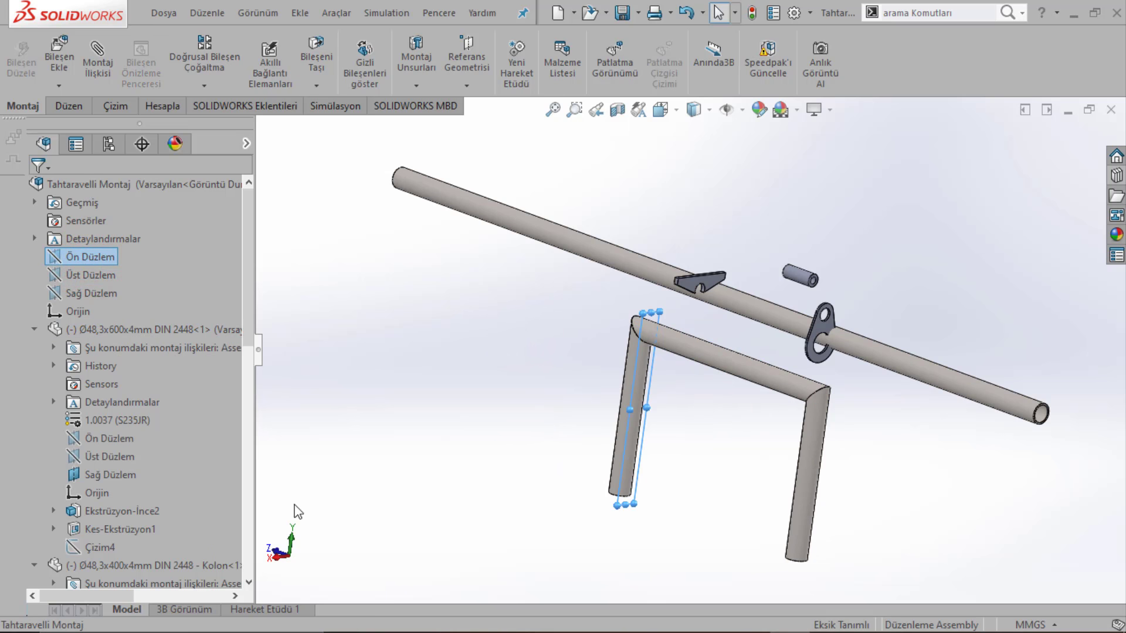
{"action": "left_click", "coordinate": [34, 330]}
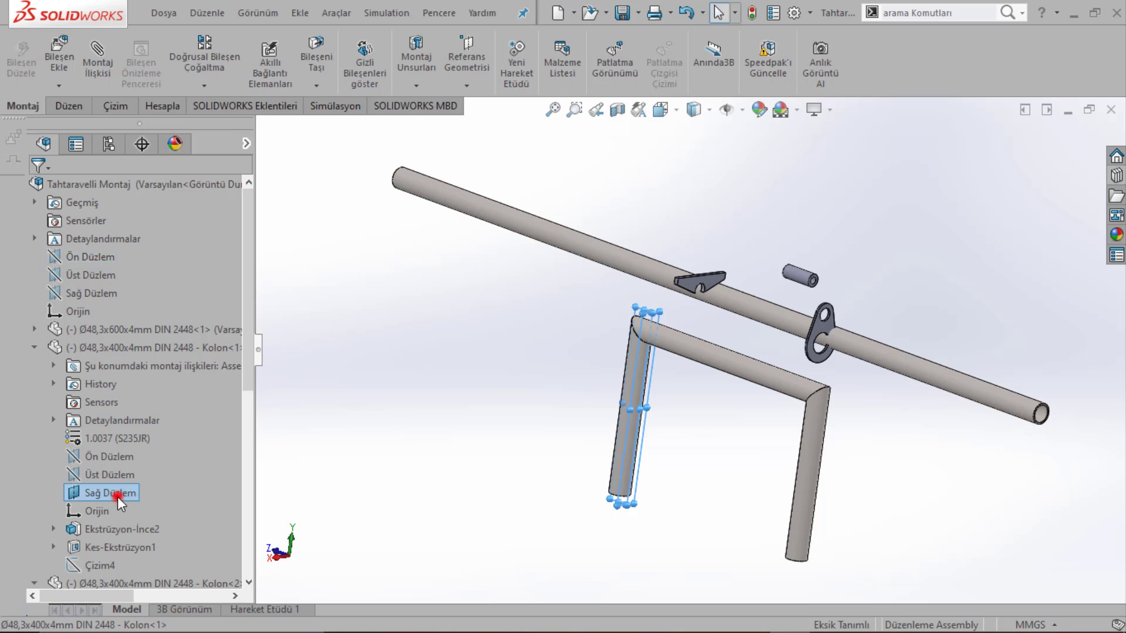
{"action": "left_click", "coordinate": [85, 475]}
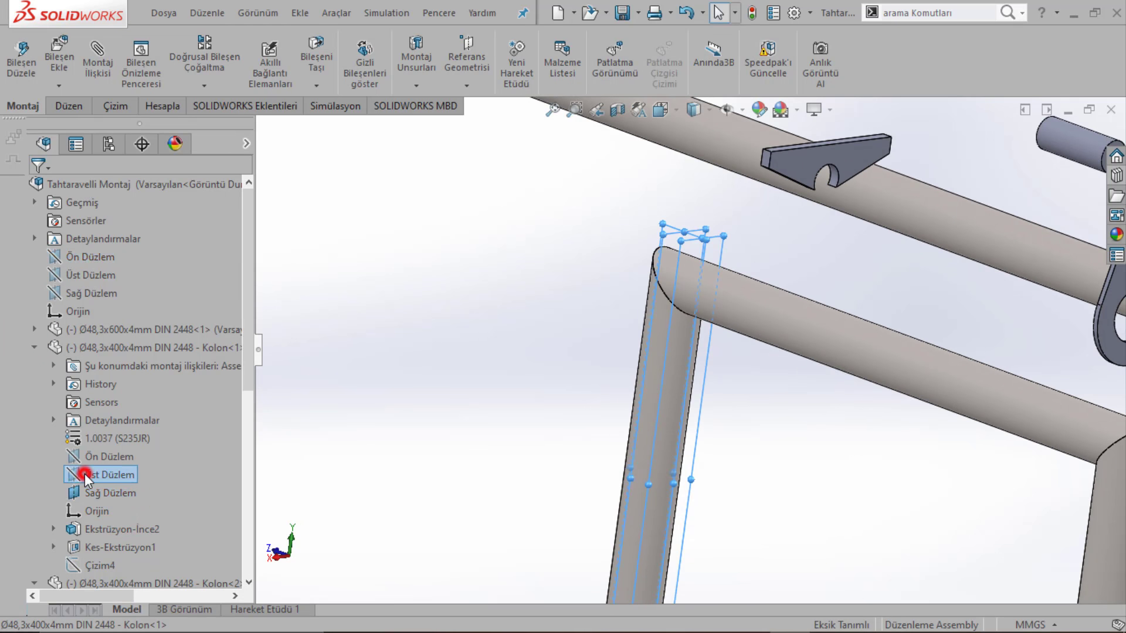
Step: Try other references: the column's Sağ Düzlem, the top crossbar, Ön Düzlem and Kolon<2>'s Üst Düzlem
{"action": "middle_click_drag", "start_coordinate": [668, 369], "coordinate": [573, 359]}
{"action": "left_click", "coordinate": [573, 357]}
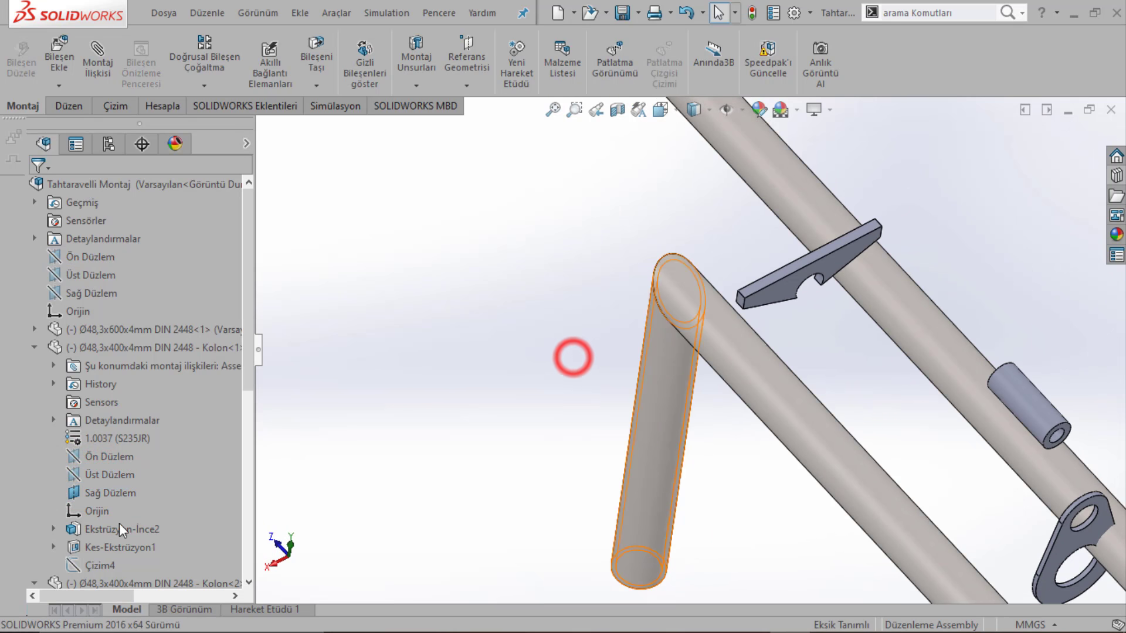
{"action": "left_click", "coordinate": [94, 496]}
{"action": "left_click", "coordinate": [772, 414]}
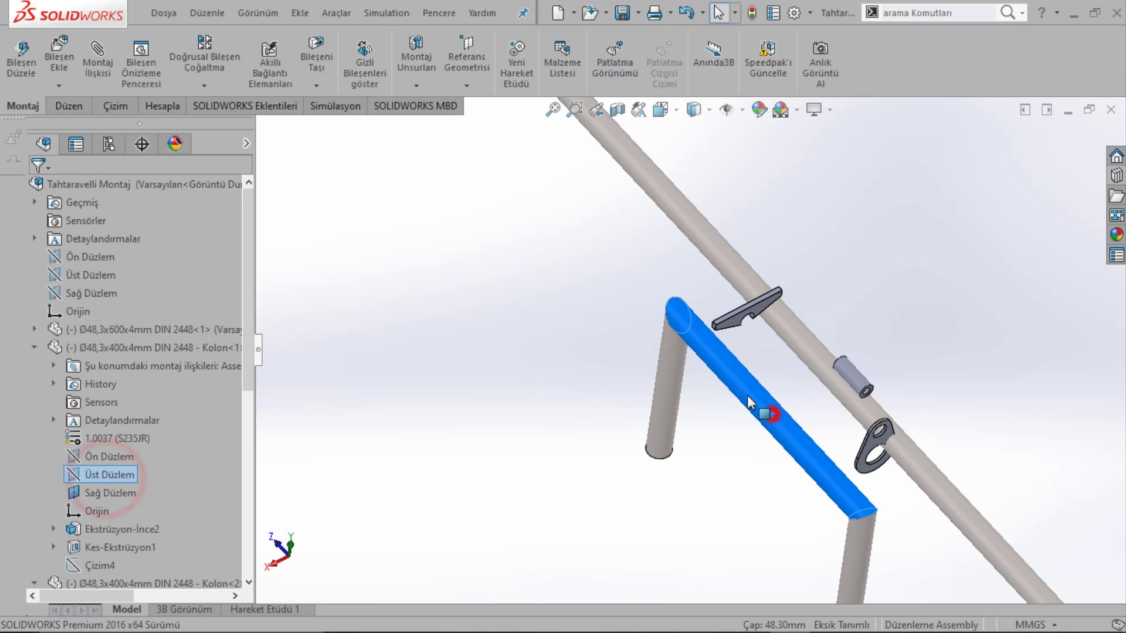
{"action": "left_click", "coordinate": [96, 256]}
{"action": "middle_click_drag", "start_coordinate": [429, 367], "coordinate": [384, 307], "text": "ctrl"}
{"action": "left_click_drag", "start_coordinate": [249, 360], "coordinate": [249, 486]}
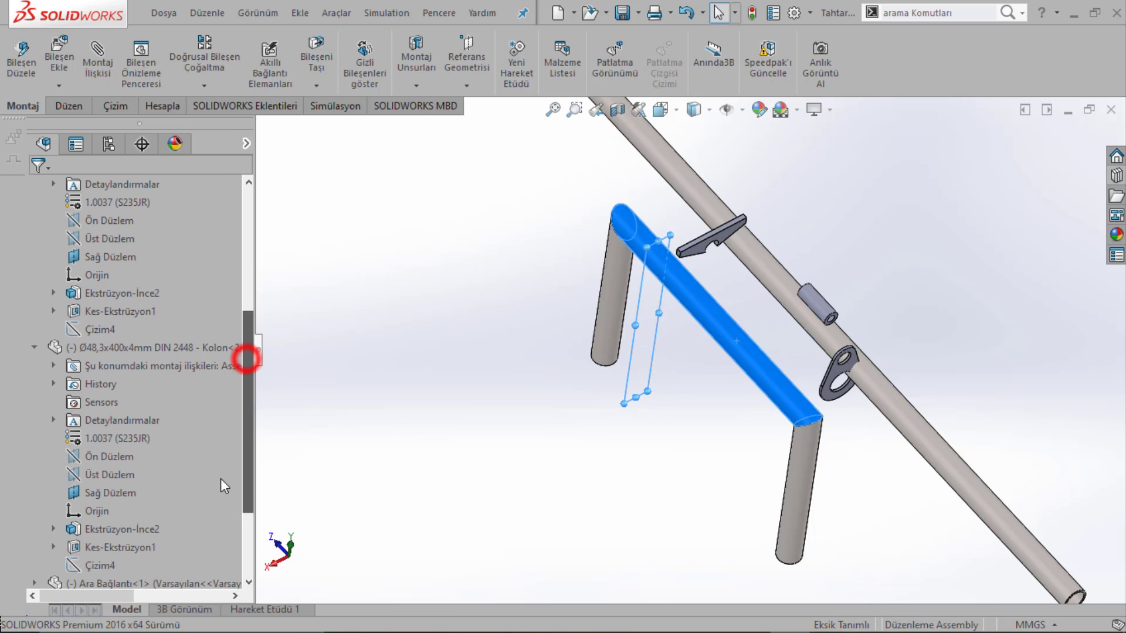
{"action": "left_click", "coordinate": [119, 457]}
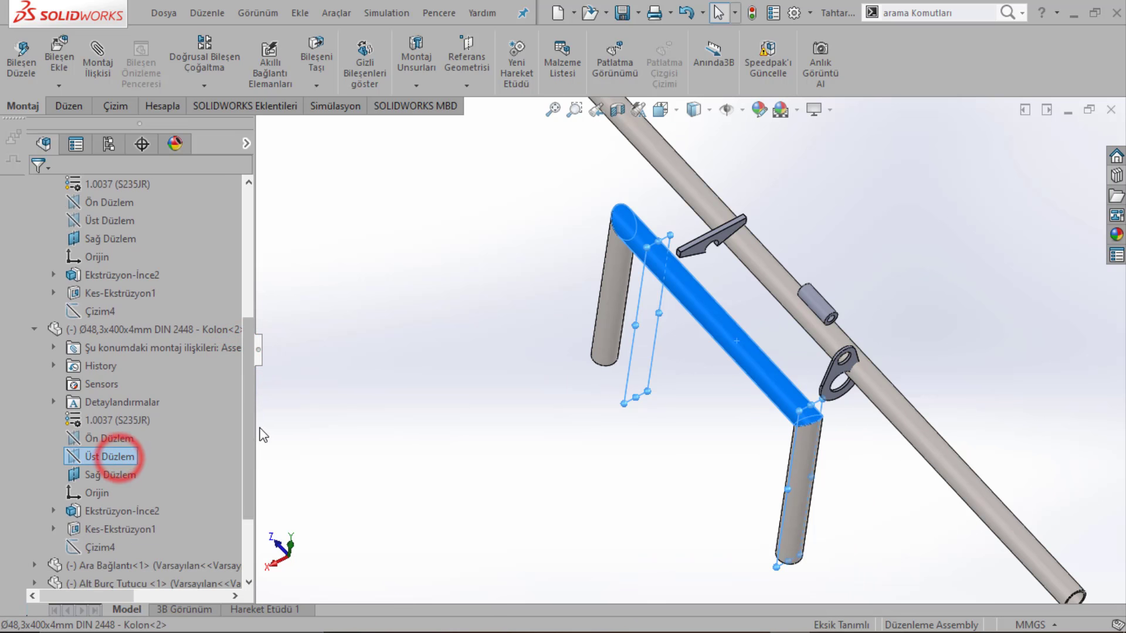
{"action": "left_click_drag", "start_coordinate": [249, 423], "coordinate": [254, 293]}
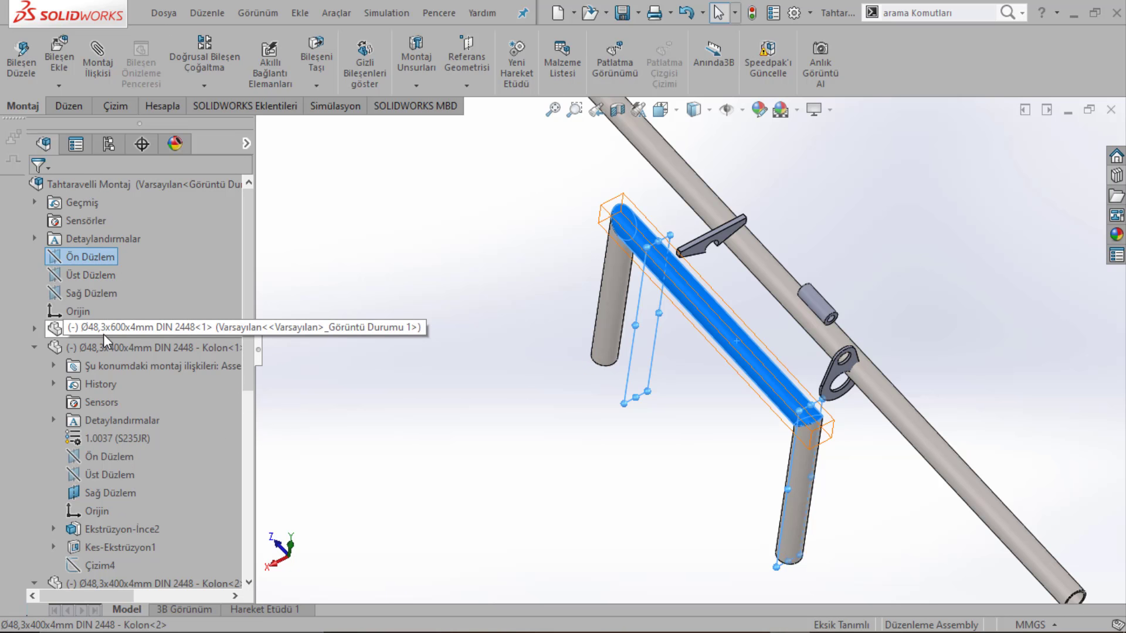
Step: Collapse both Kolon entries and select the components from Ara Bağlantı down to the 1200 mm tube
{"action": "left_click", "coordinate": [34, 348]}
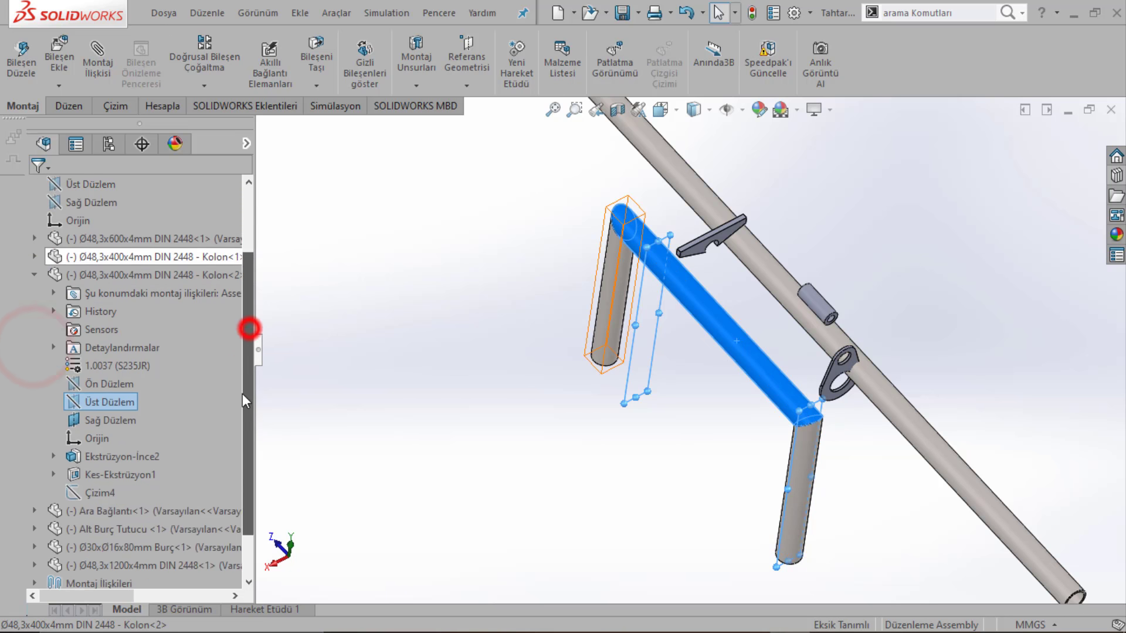
{"action": "left_click_drag", "start_coordinate": [250, 305], "coordinate": [246, 352]}
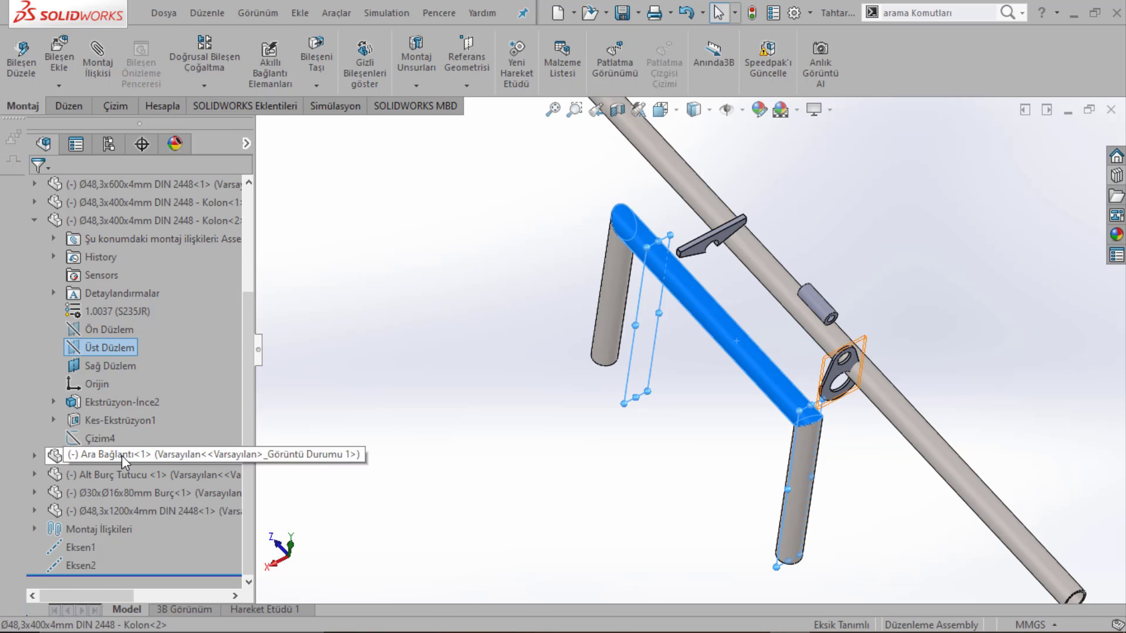
{"action": "scroll", "coordinate": [41, 301], "scroll_direction": "up", "scroll_amount": 1}
{"action": "left_click", "coordinate": [33, 276]}
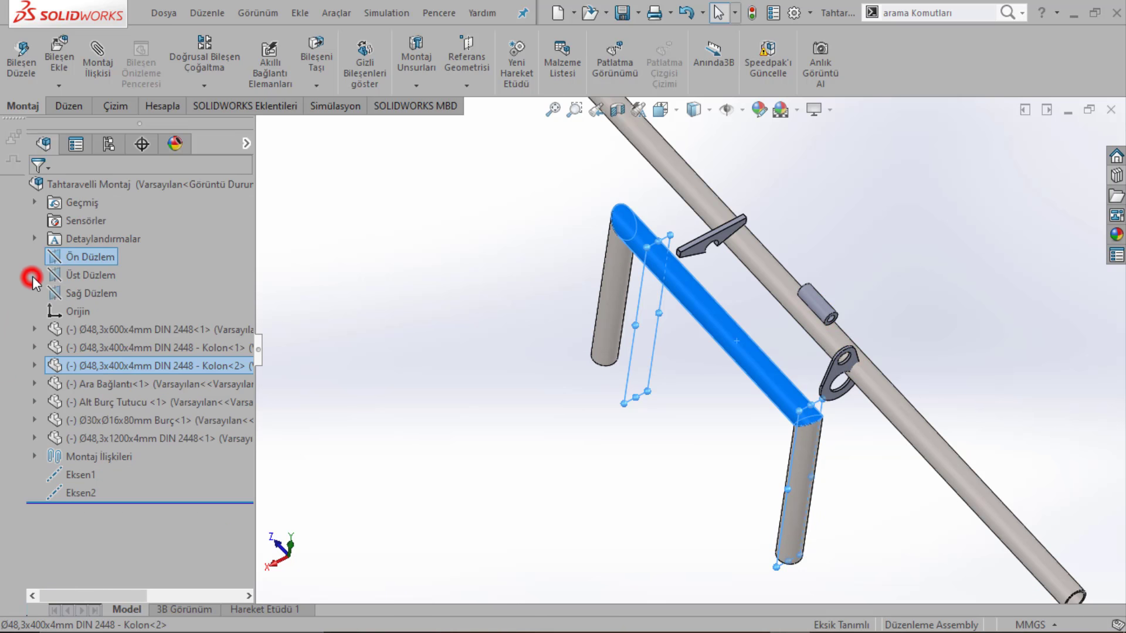
{"action": "left_click", "coordinate": [88, 378]}
{"action": "scroll", "coordinate": [351, 431], "scroll_direction": "up", "scroll_amount": 3}
{"action": "left_click", "coordinate": [587, 436]}
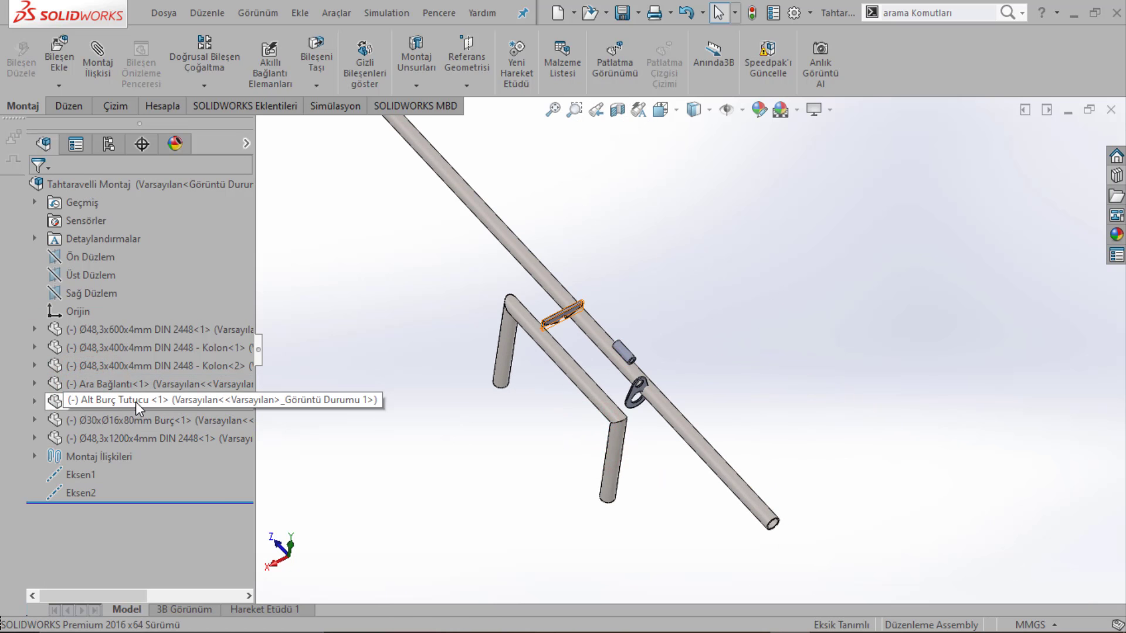
{"action": "left_click", "coordinate": [126, 382]}
{"action": "left_click", "coordinate": [130, 445], "text": "shift"}
{"action": "right_click", "coordinate": [129, 443]}
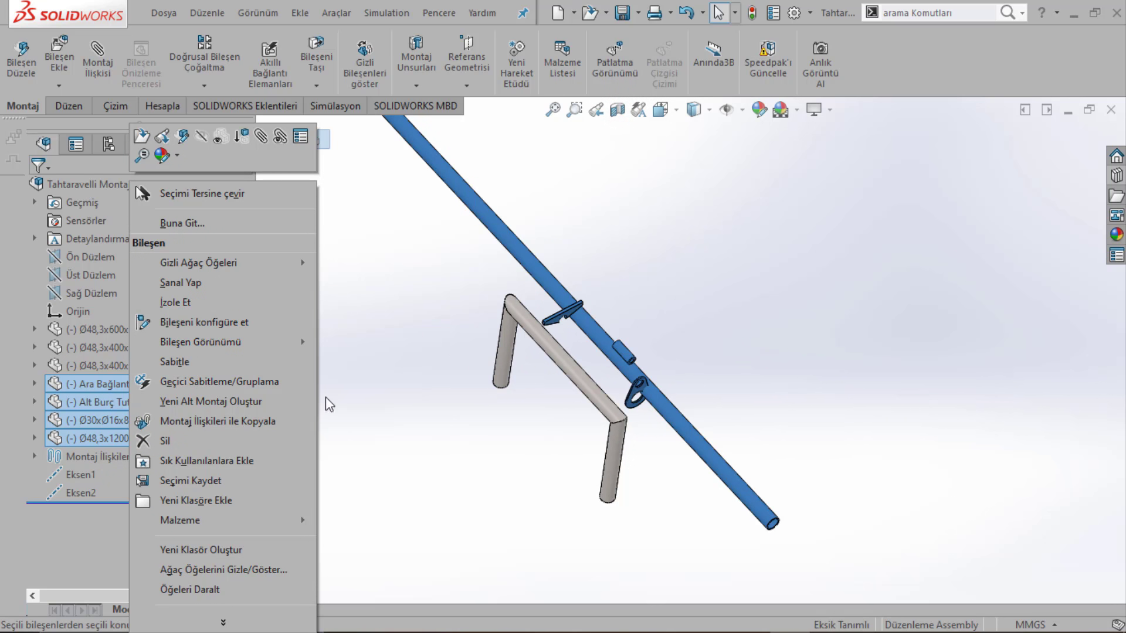
{"action": "left_click", "coordinate": [372, 397]}
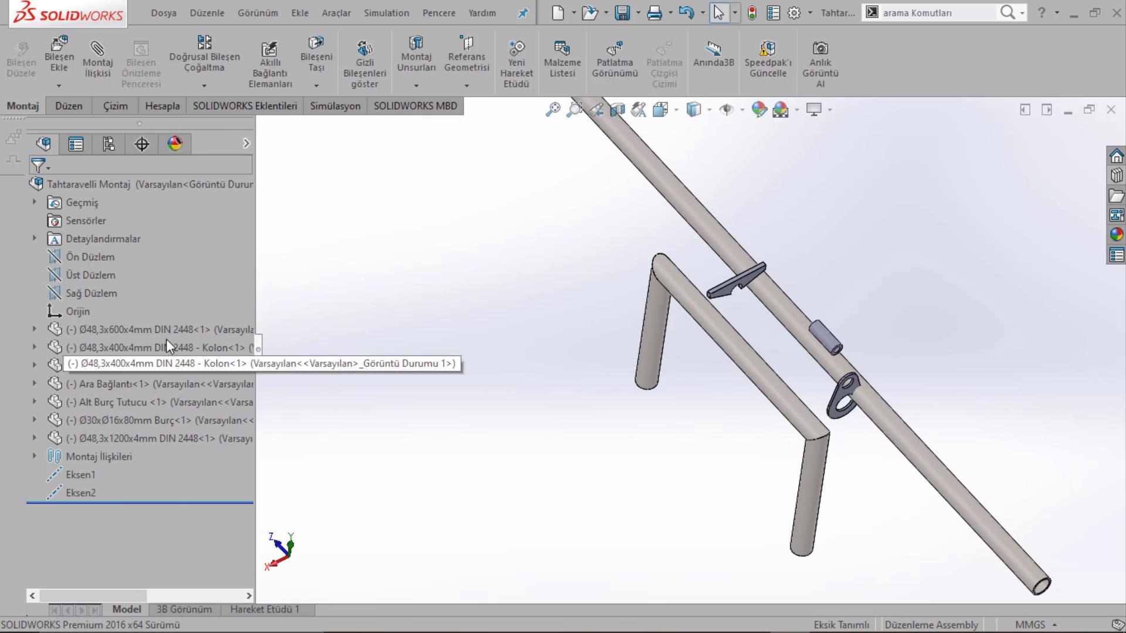
Step: Inspect the Ø48,3x600x4mm component's tree entry, then clear the selection
{"action": "left_click", "coordinate": [35, 329]}
{"action": "scroll", "coordinate": [52, 411], "scroll_direction": "down", "scroll_amount": 2}
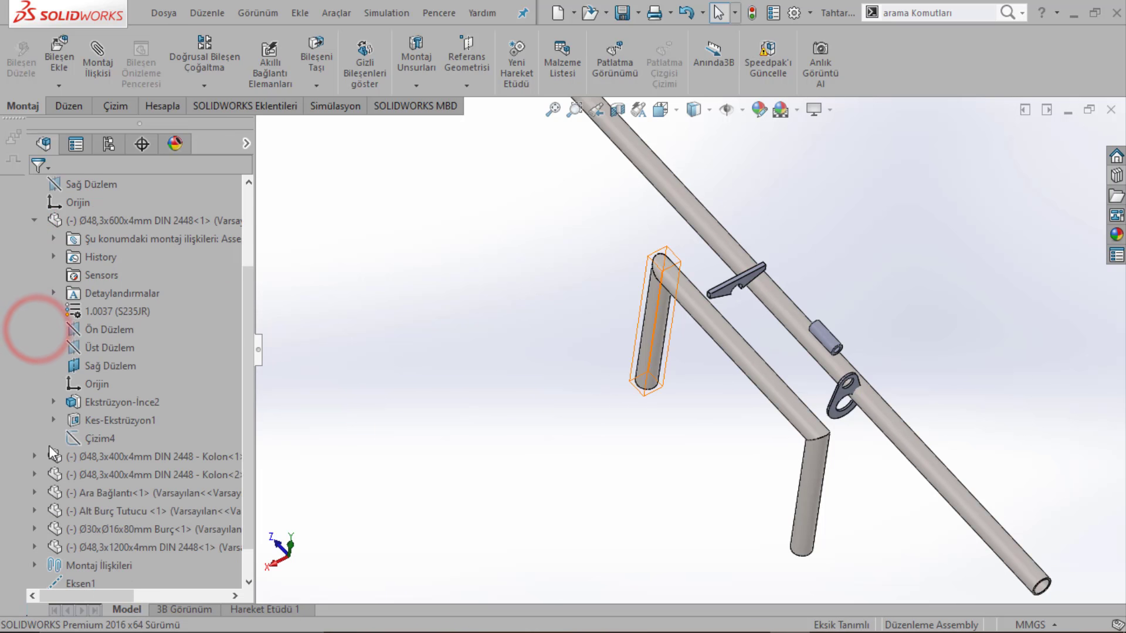
{"action": "left_click", "coordinate": [104, 224]}
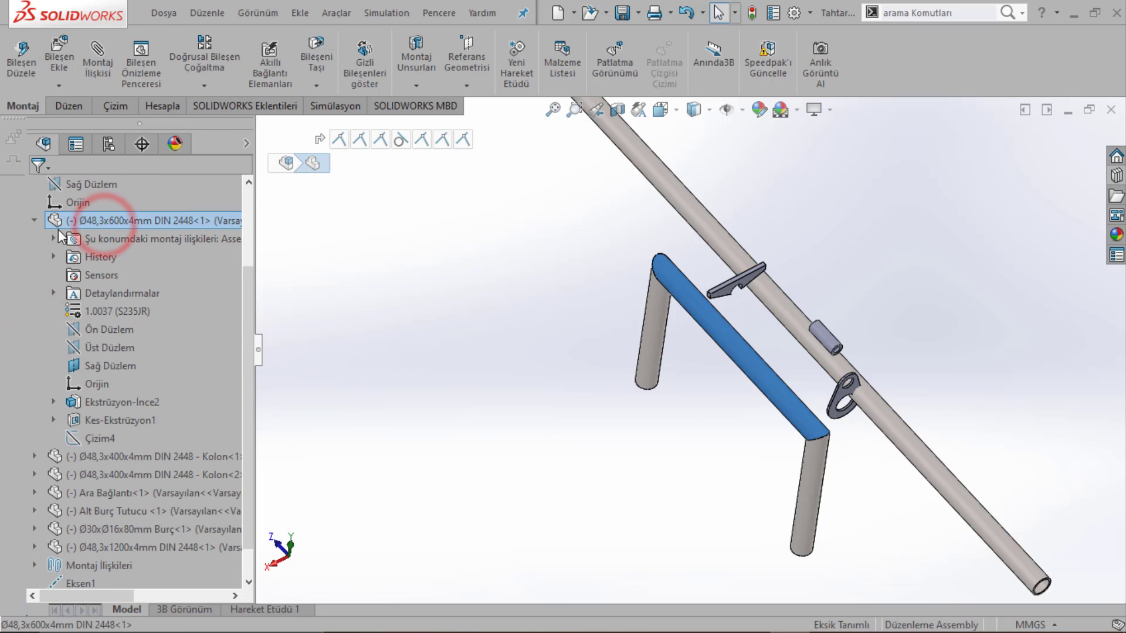
{"action": "left_click", "coordinate": [34, 218]}
{"action": "left_click", "coordinate": [428, 333]}
{"action": "left_click", "coordinate": [34, 330]}
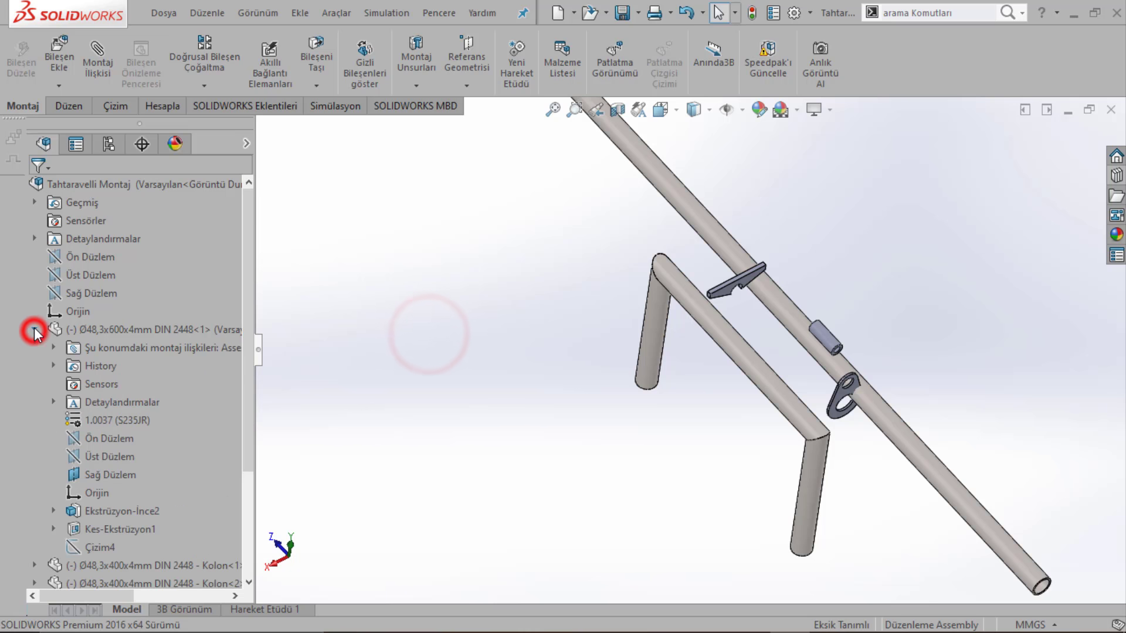
{"action": "left_click", "coordinate": [140, 332]}
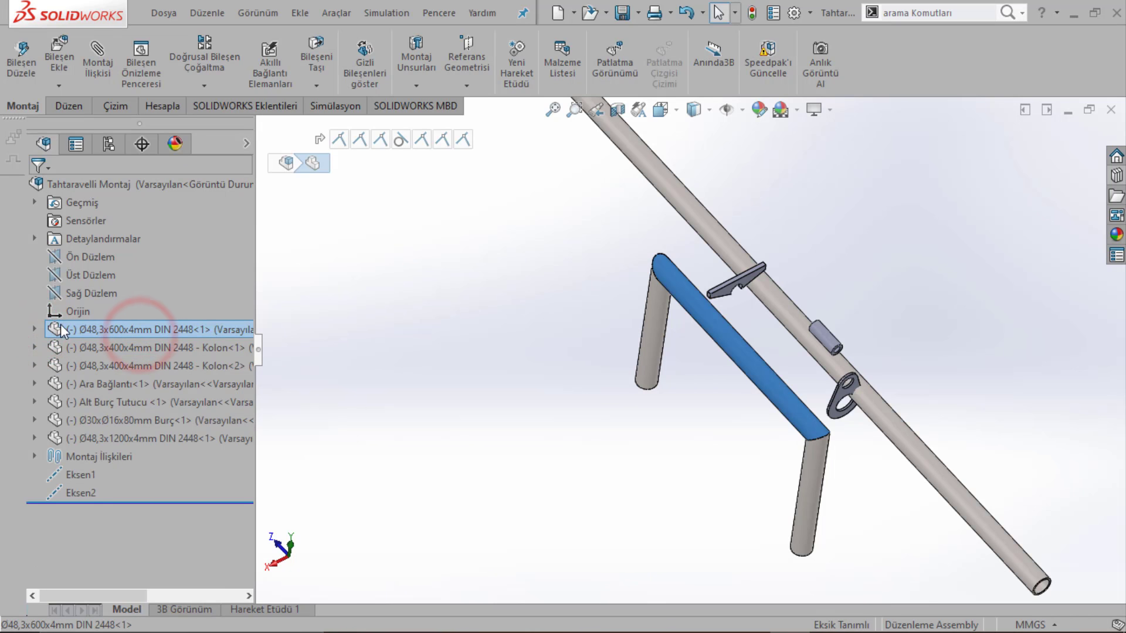
{"action": "left_click", "coordinate": [34, 329]}
{"action": "left_click", "coordinate": [449, 438]}
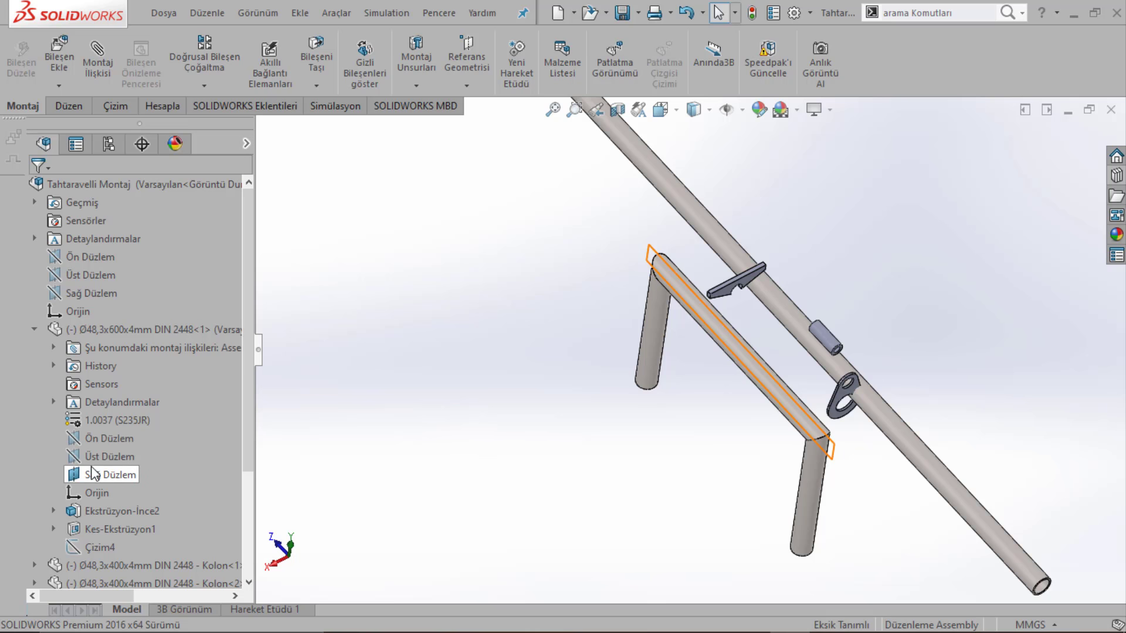
{"action": "left_click", "coordinate": [34, 329]}
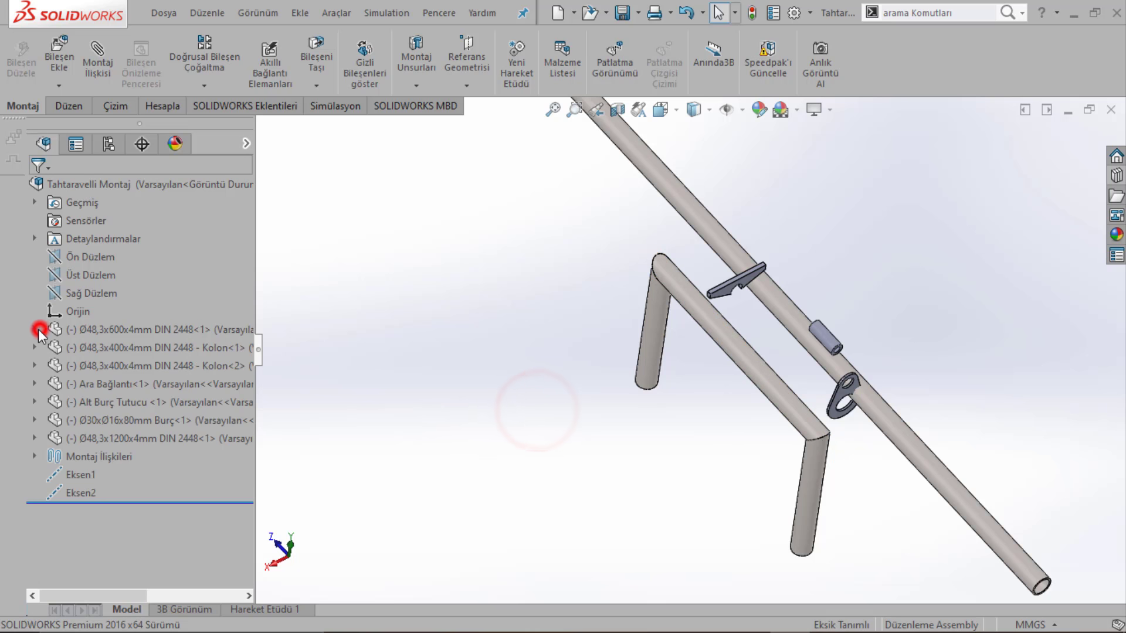
{"action": "scroll", "coordinate": [34, 367], "scroll_direction": "down", "scroll_amount": 3}
Step: Expand Kolon<2> and select its Üst Düzlem together with the assembly's Ön Düzlem
{"action": "left_click", "coordinate": [34, 433]}
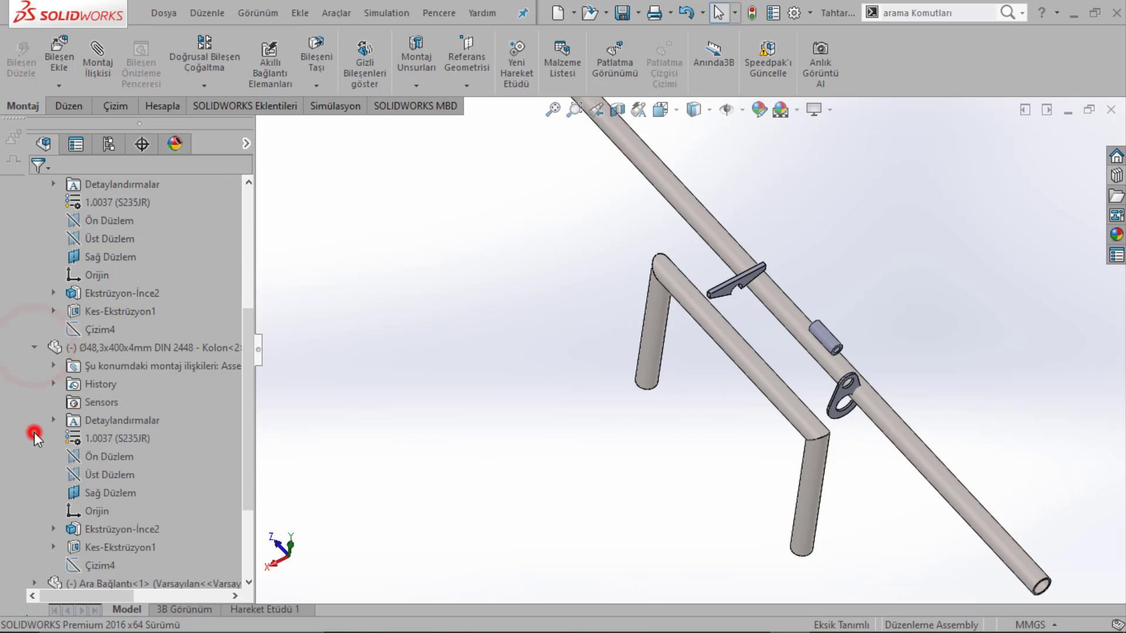
{"action": "left_click", "coordinate": [98, 467]}
{"action": "scroll", "coordinate": [106, 365], "scroll_direction": "up", "scroll_amount": 4}
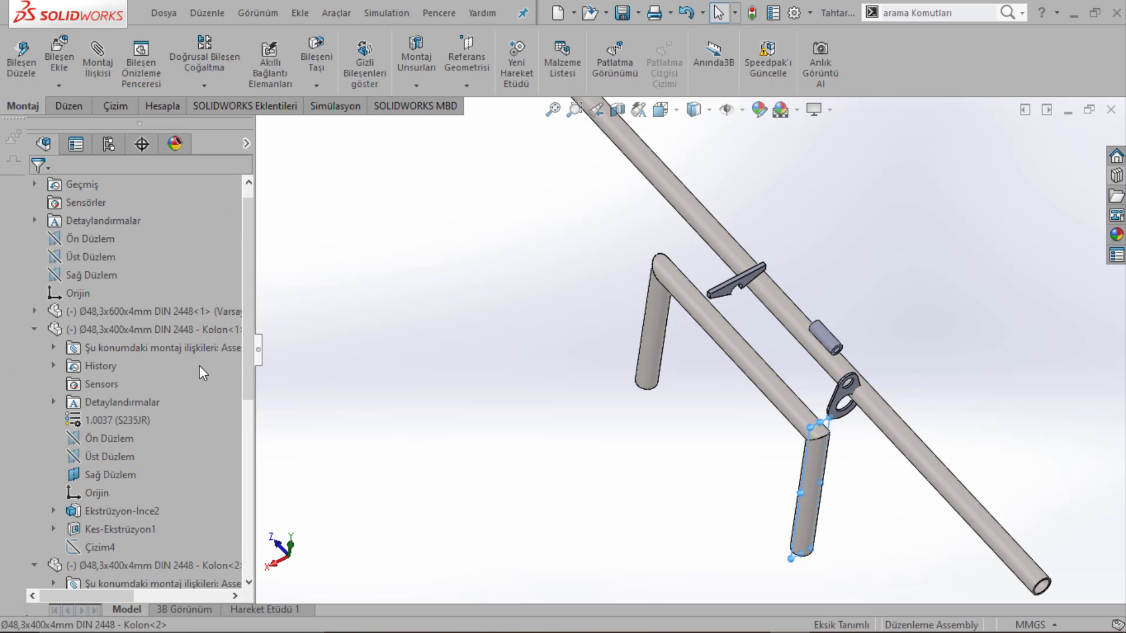
{"action": "left_click", "coordinate": [93, 462], "text": "ctrl"}
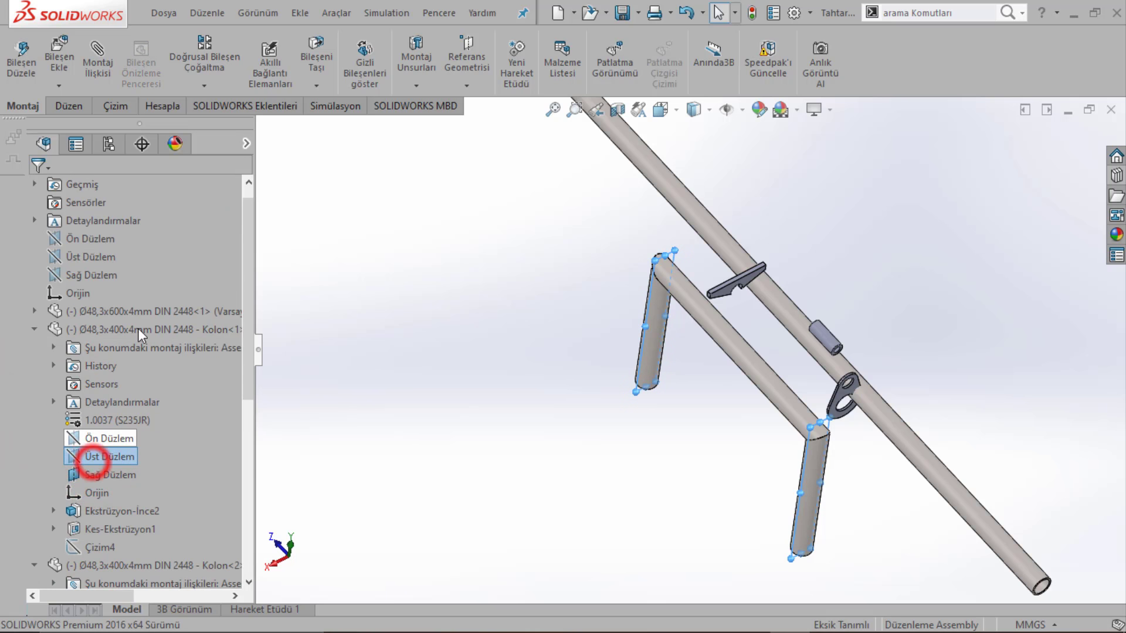
{"action": "scroll", "coordinate": [93, 264], "scroll_direction": "up", "scroll_amount": 1}
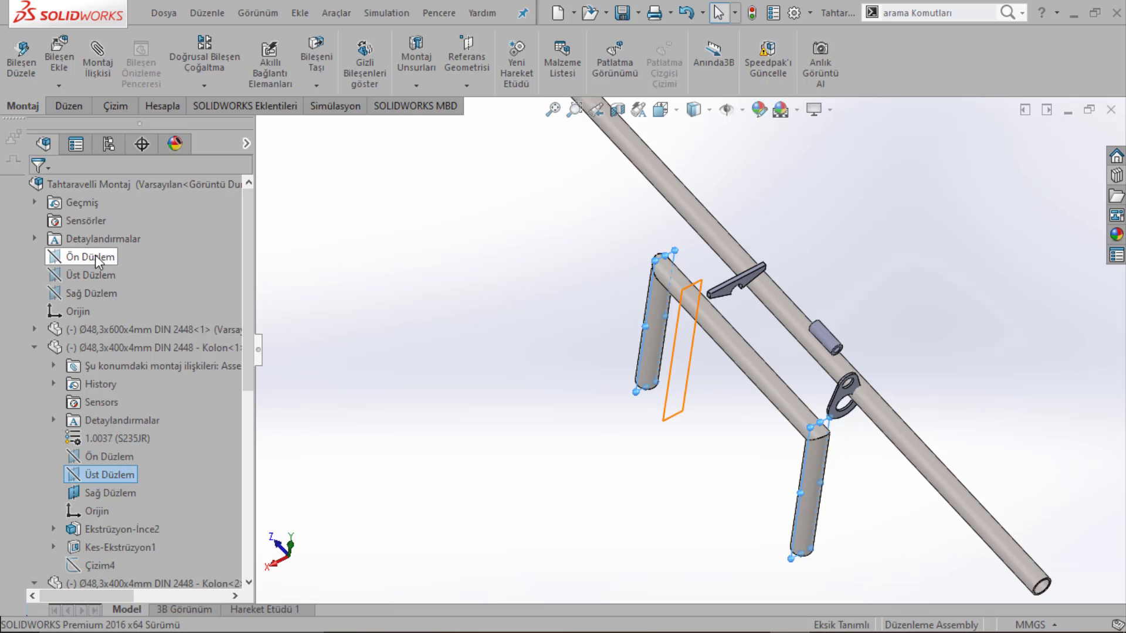
{"action": "left_click", "coordinate": [95, 254], "text": "ctrl"}
Step: Add the Simetrik1 symmetric mate with Üst Düzlem as the symmetry plane
{"action": "left_click", "coordinate": [92, 61]}
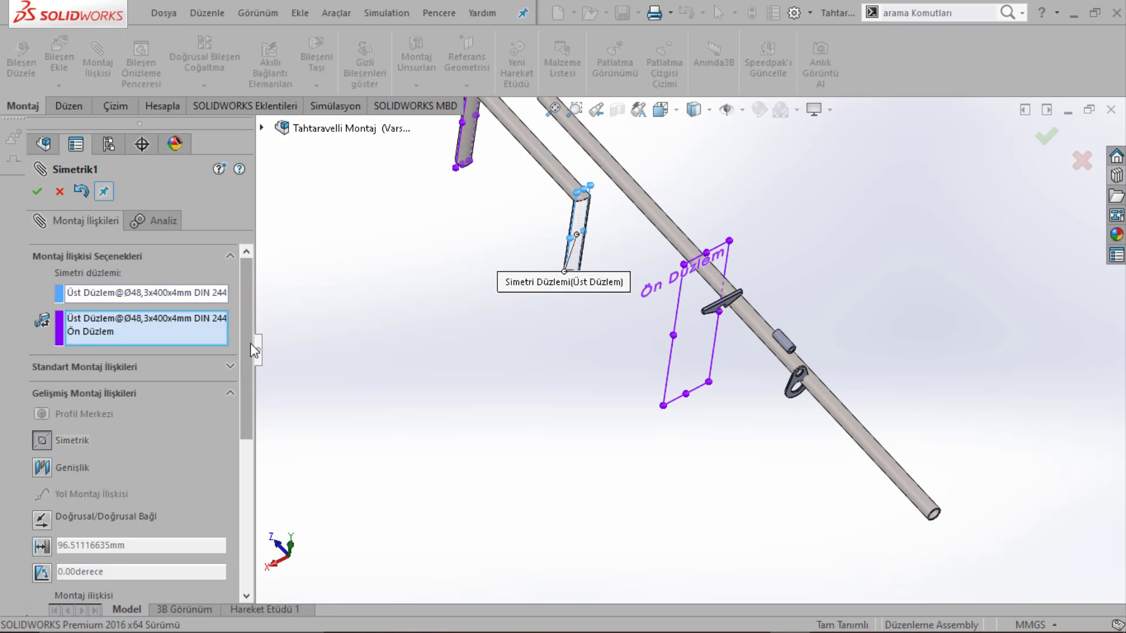
{"action": "left_click_drag", "start_coordinate": [251, 408], "coordinate": [251, 405]}
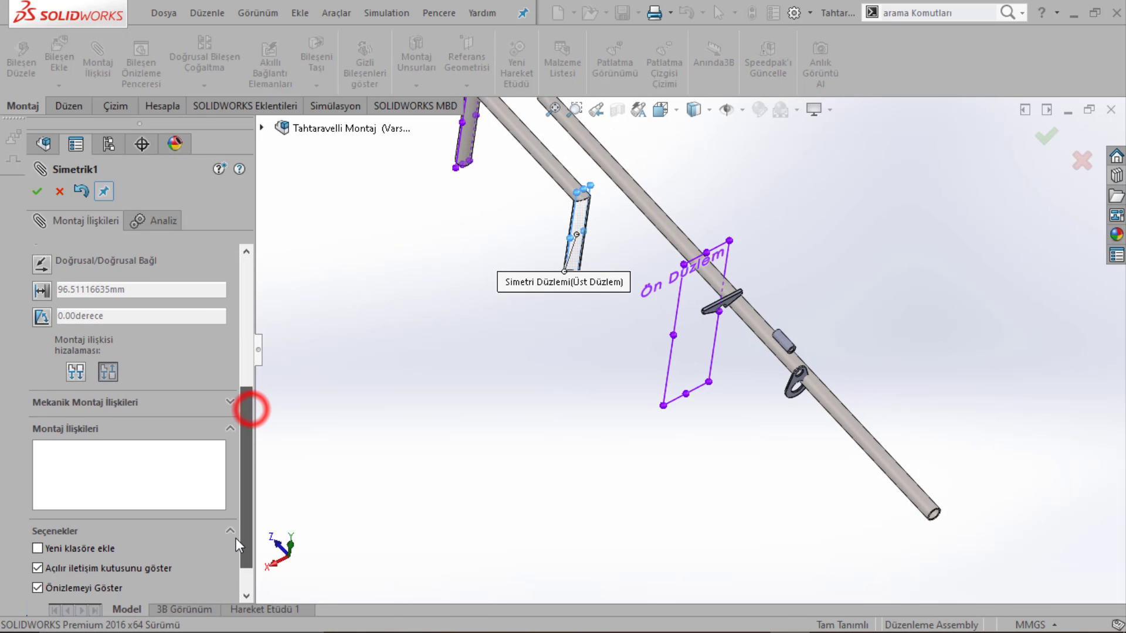
{"action": "left_click", "coordinate": [37, 191]}
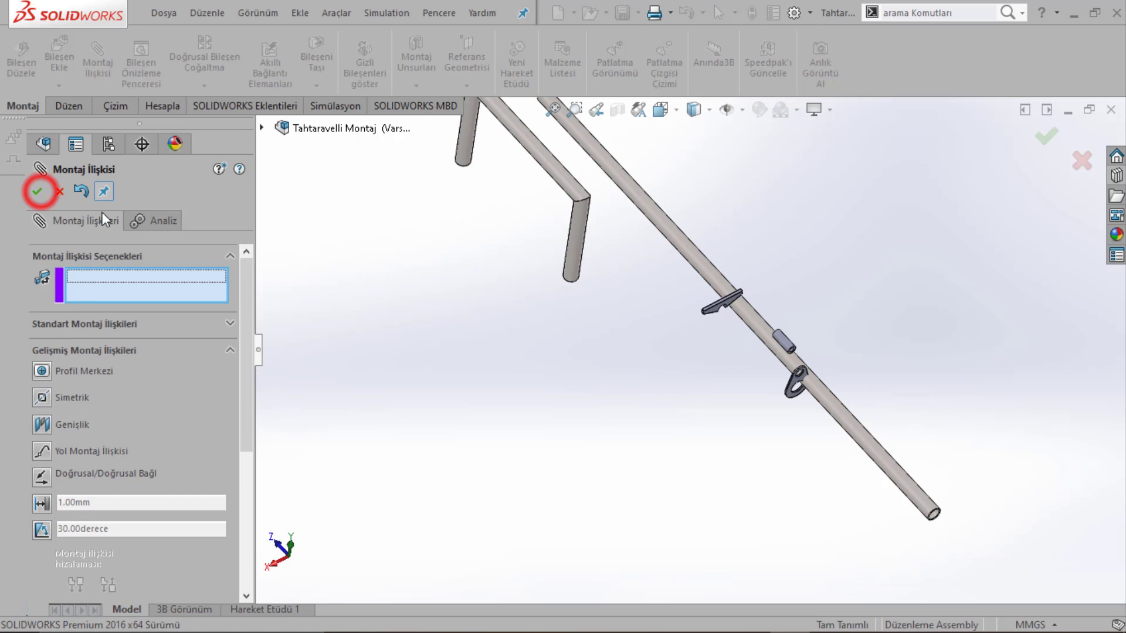
{"action": "scroll", "coordinate": [558, 354], "scroll_direction": "up", "scroll_amount": 3}
{"action": "scroll", "coordinate": [641, 329], "scroll_direction": "down", "scroll_amount": 4}
{"action": "scroll", "coordinate": [631, 322], "scroll_direction": "down", "scroll_amount": 2}
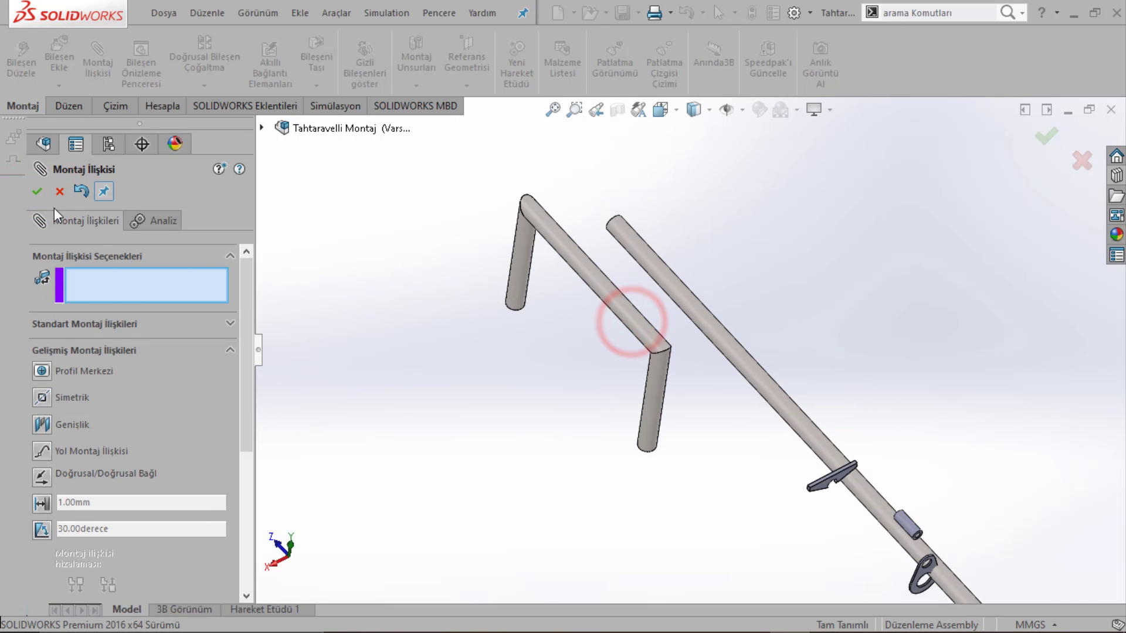
{"action": "left_click", "coordinate": [363, 322]}
Step: Orbit the model to inspect the now fully defined gate frame
{"action": "left_click", "coordinate": [603, 276]}
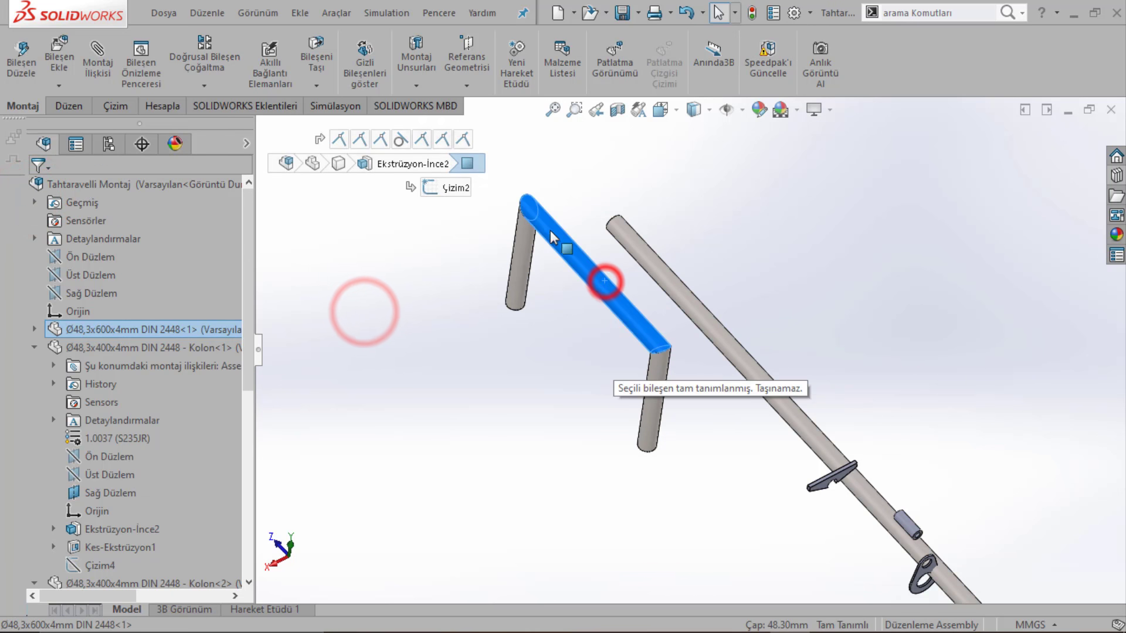
{"action": "mouse_move", "coordinate": [603, 281]}
{"action": "middle_mouse_down"}
{"action": "mouse_move", "coordinate": [676, 284]}
{"action": "mouse_move", "coordinate": [649, 415]}
{"action": "middle_mouse_up"}
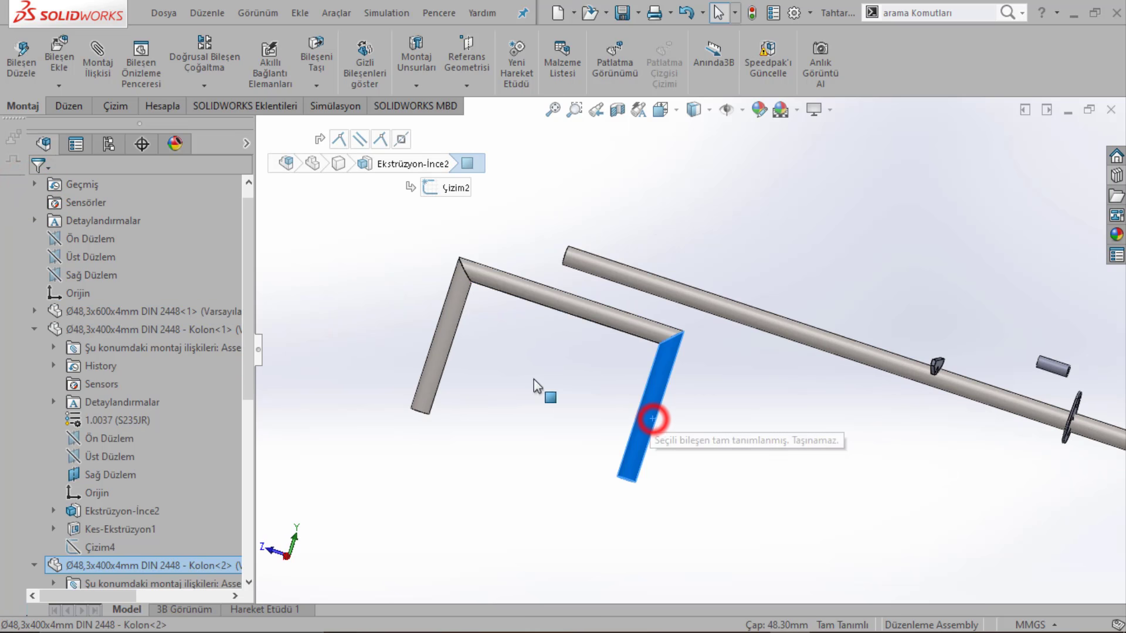
{"action": "left_click", "coordinate": [649, 415]}
{"action": "mouse_move", "coordinate": [449, 388]}
{"action": "middle_mouse_down"}
{"action": "mouse_move", "coordinate": [522, 330]}
{"action": "mouse_move", "coordinate": [611, 442]}
{"action": "middle_mouse_up"}
{"action": "scroll", "coordinate": [616, 443], "scroll_direction": "down", "scroll_amount": 2}
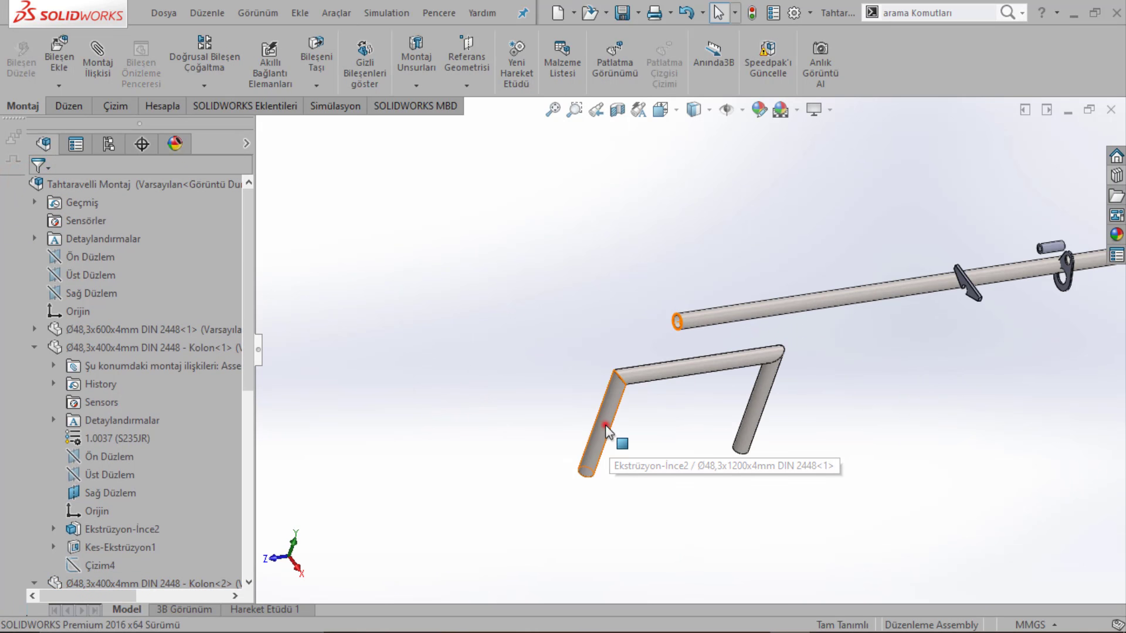
{"action": "left_click", "coordinate": [607, 421]}
{"action": "left_click", "coordinate": [577, 258]}
{"action": "mouse_move", "coordinate": [657, 310]}
{"action": "middle_mouse_down"}
{"action": "mouse_move", "coordinate": [535, 367]}
{"action": "mouse_move", "coordinate": [586, 322]}
{"action": "mouse_move", "coordinate": [430, 247]}
{"action": "middle_mouse_up"}
Step: Add the Paralel3 mate between the assembly's Ön Düzlem and the Ø48,3x1200 tube's Üst Düzlem
{"action": "left_click", "coordinate": [429, 247]}
{"action": "left_click", "coordinate": [81, 256]}
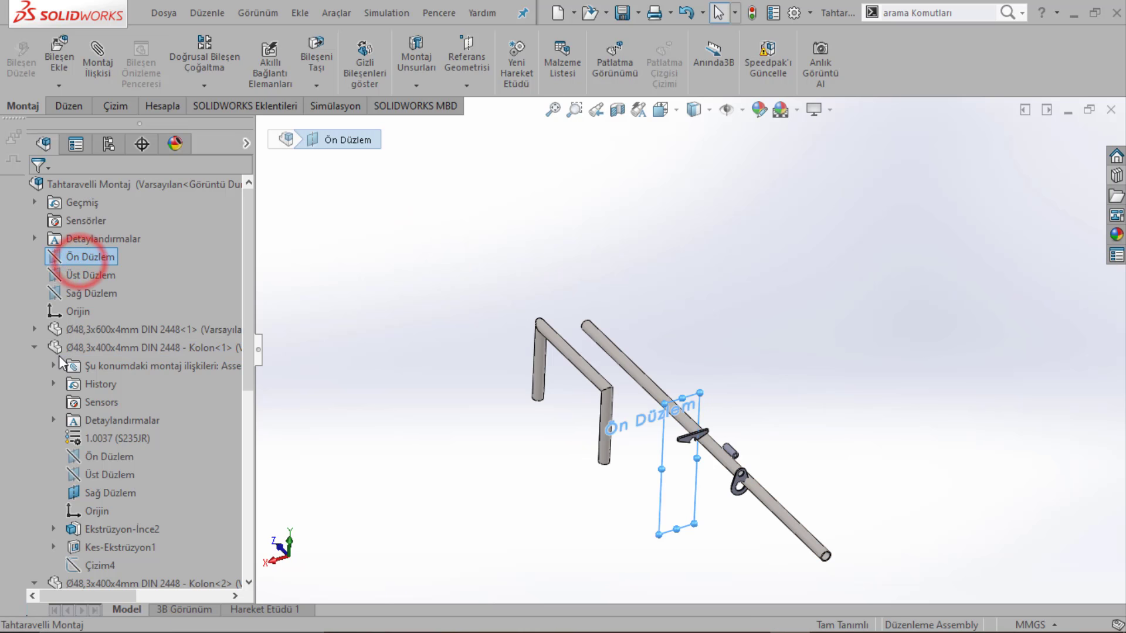
{"action": "left_click", "coordinate": [34, 348]}
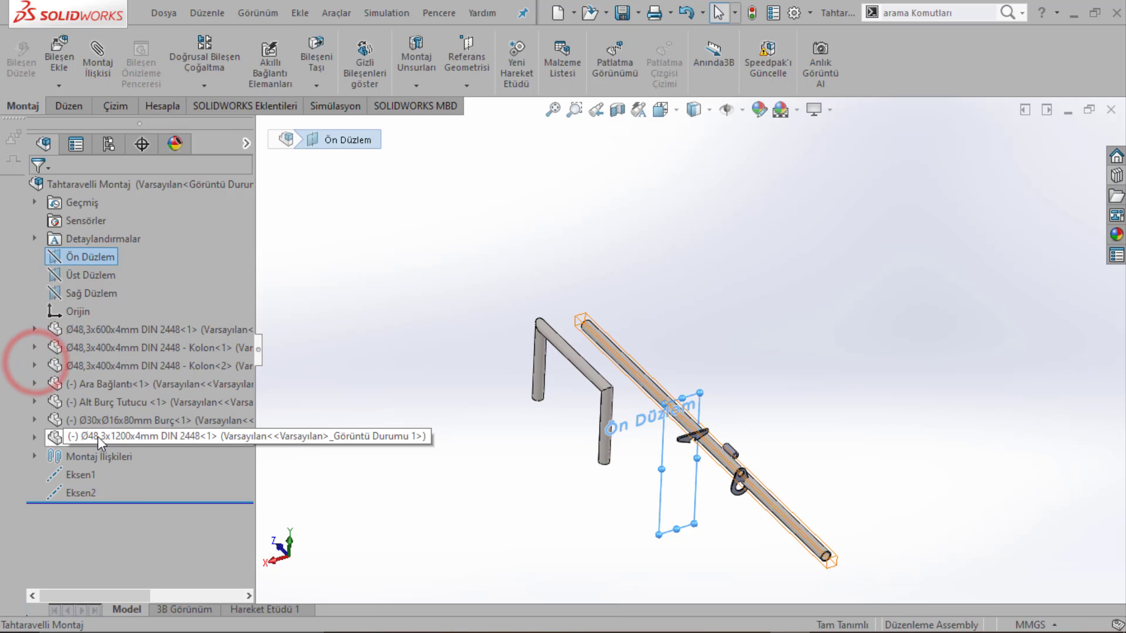
{"action": "left_click", "coordinate": [93, 437]}
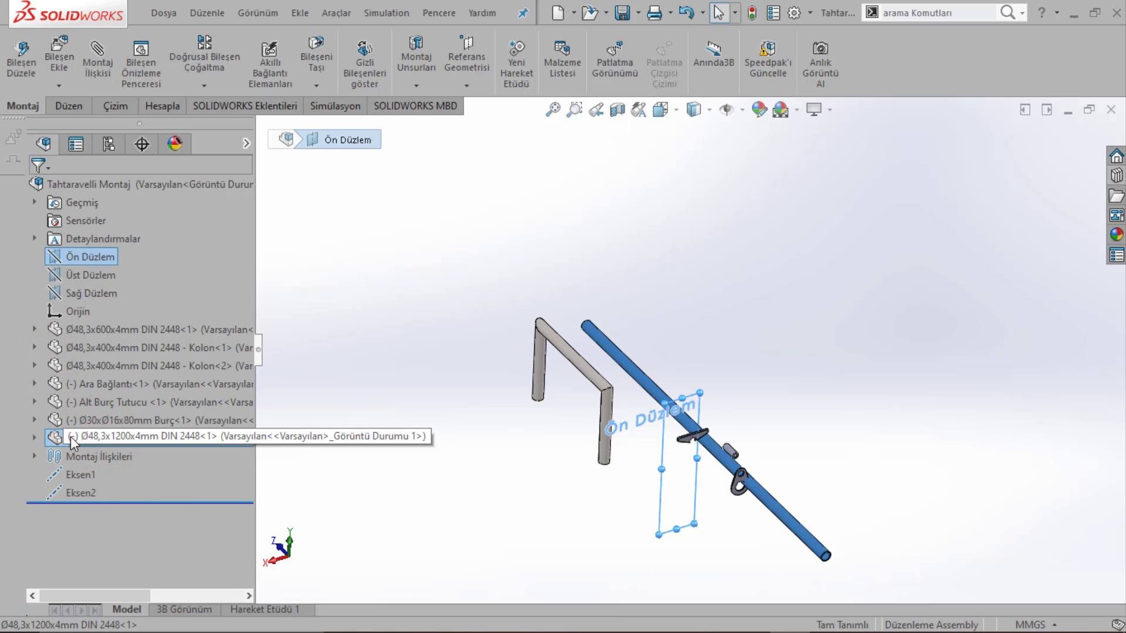
{"action": "left_click", "coordinate": [35, 437]}
{"action": "left_click", "coordinate": [145, 404], "text": "ctrl"}
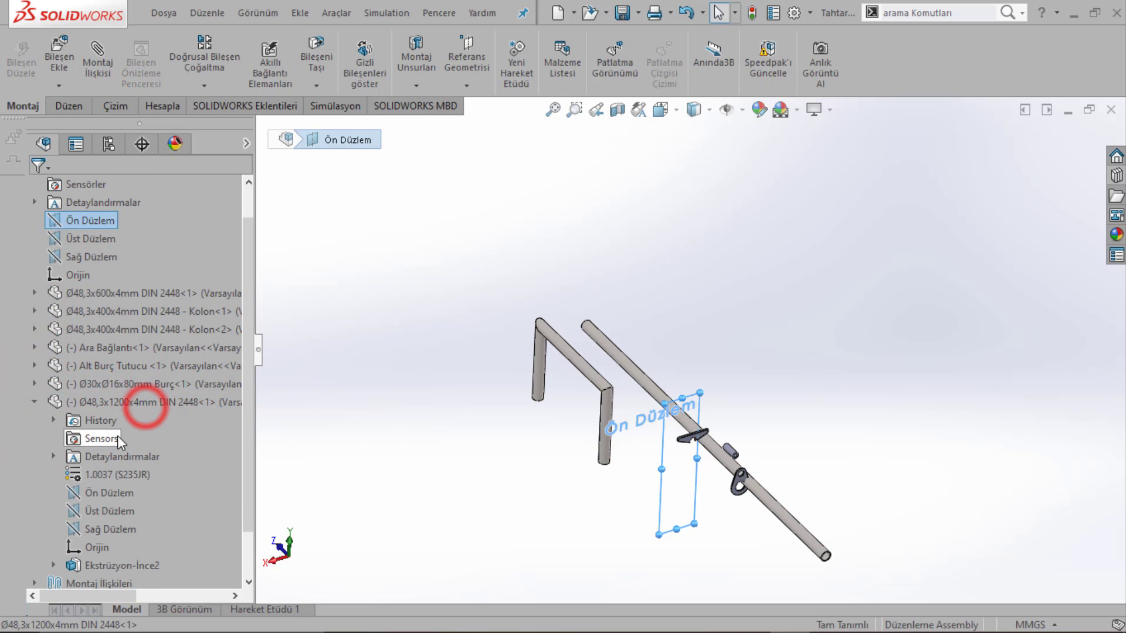
{"action": "left_click", "coordinate": [91, 512]}
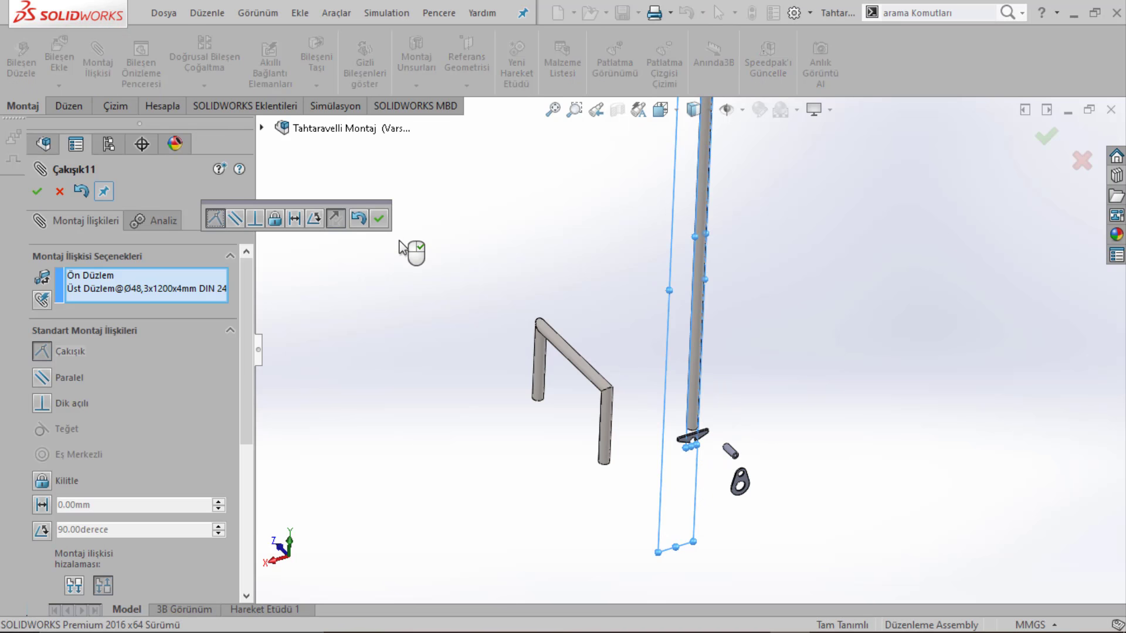
{"action": "left_click", "coordinate": [235, 218]}
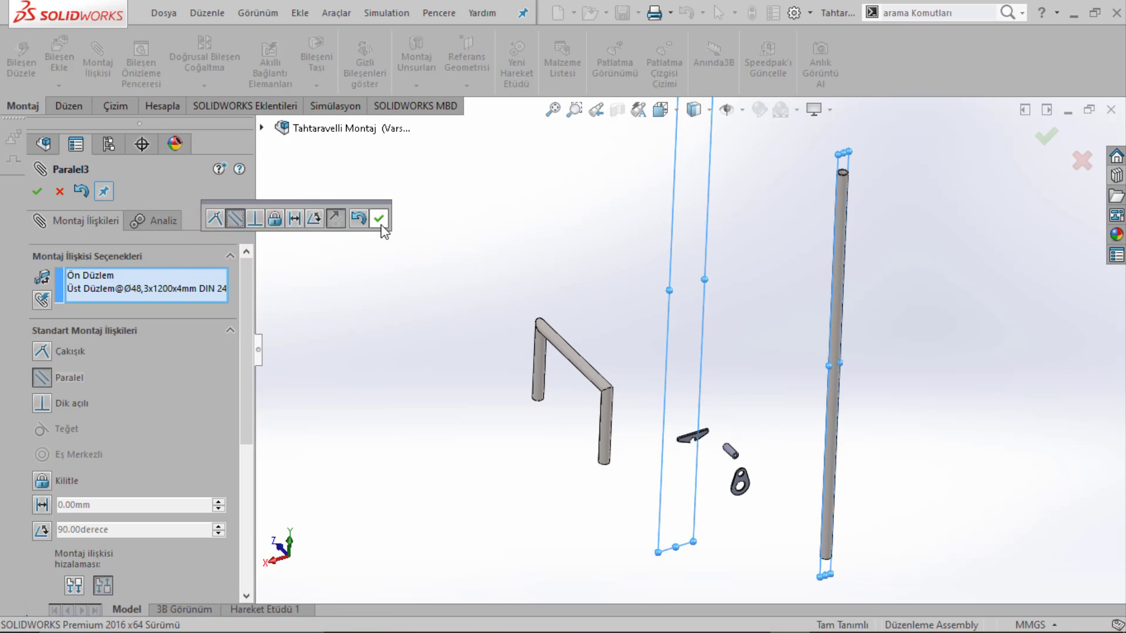
{"action": "left_click", "coordinate": [379, 219]}
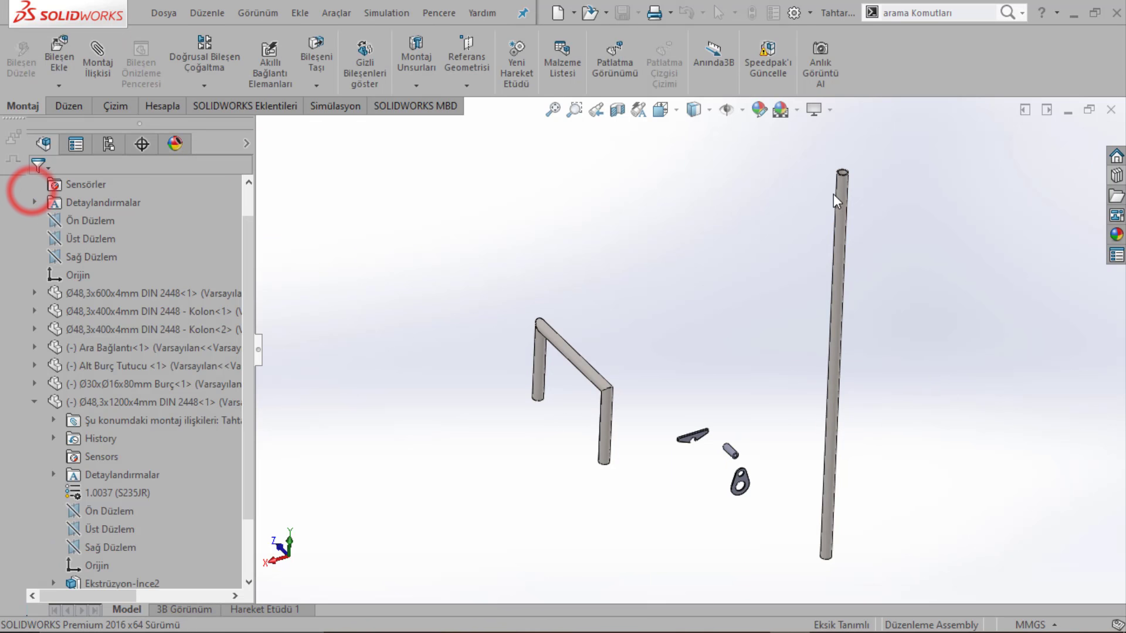
Step: Rotate the 1200 mm tube and drag it across the frame with one end at the corner
{"action": "left_click", "coordinate": [317, 85]}
{"action": "left_click", "coordinate": [327, 127]}
{"action": "left_click_drag", "start_coordinate": [842, 219], "coordinate": [598, 327]}
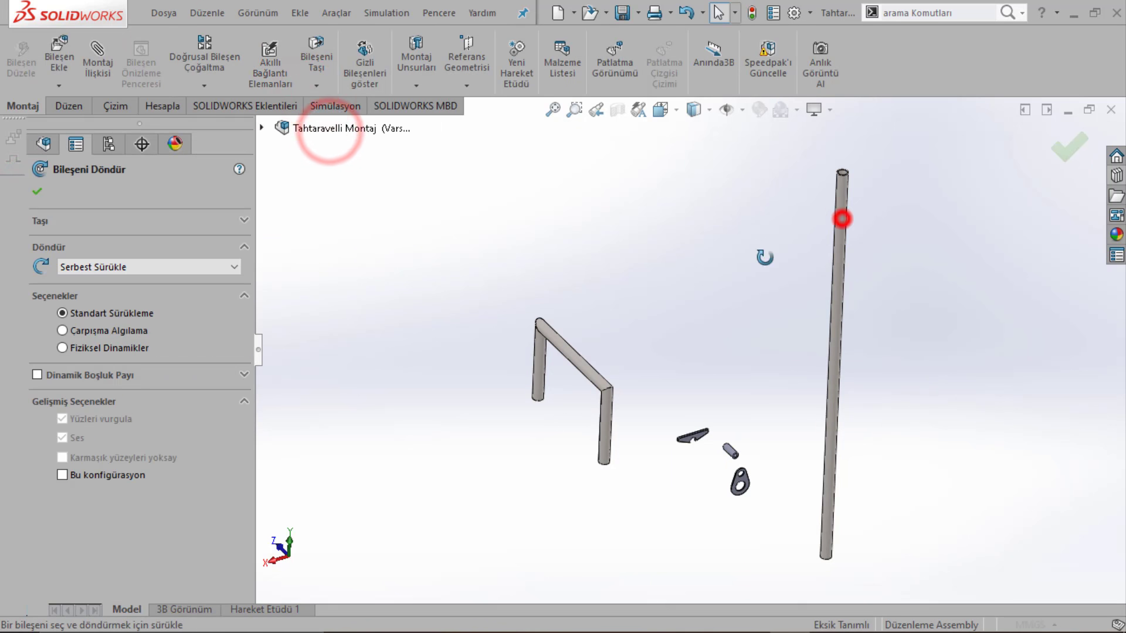
{"action": "left_click", "coordinate": [37, 193]}
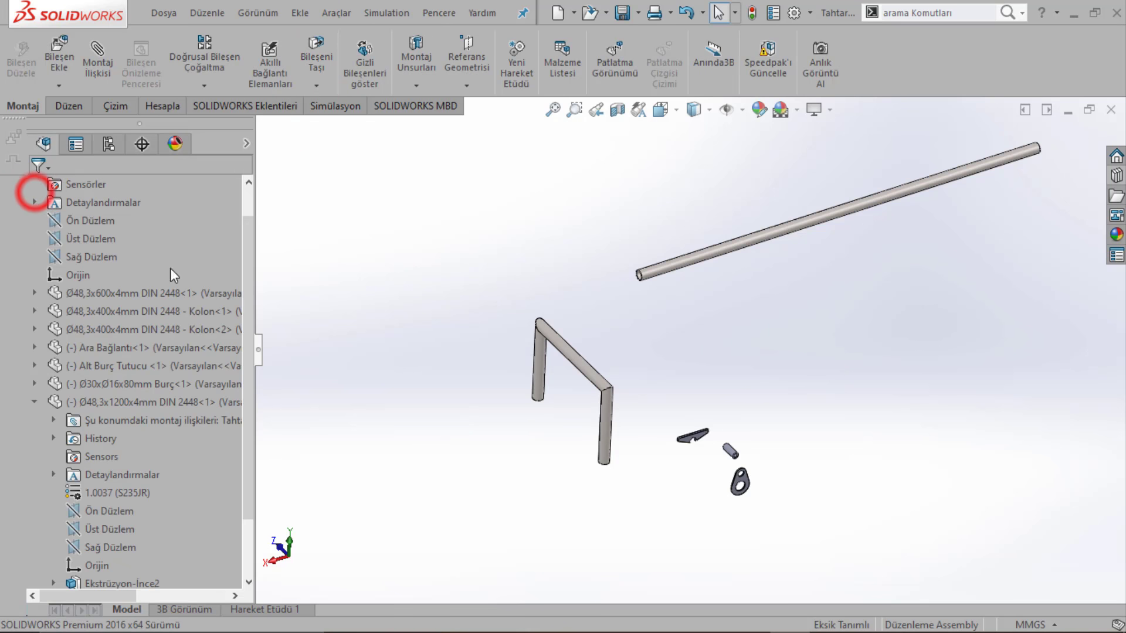
{"action": "left_click_drag", "start_coordinate": [681, 258], "coordinate": [440, 377]}
{"action": "scroll", "coordinate": [446, 381], "scroll_direction": "down", "scroll_amount": 5}
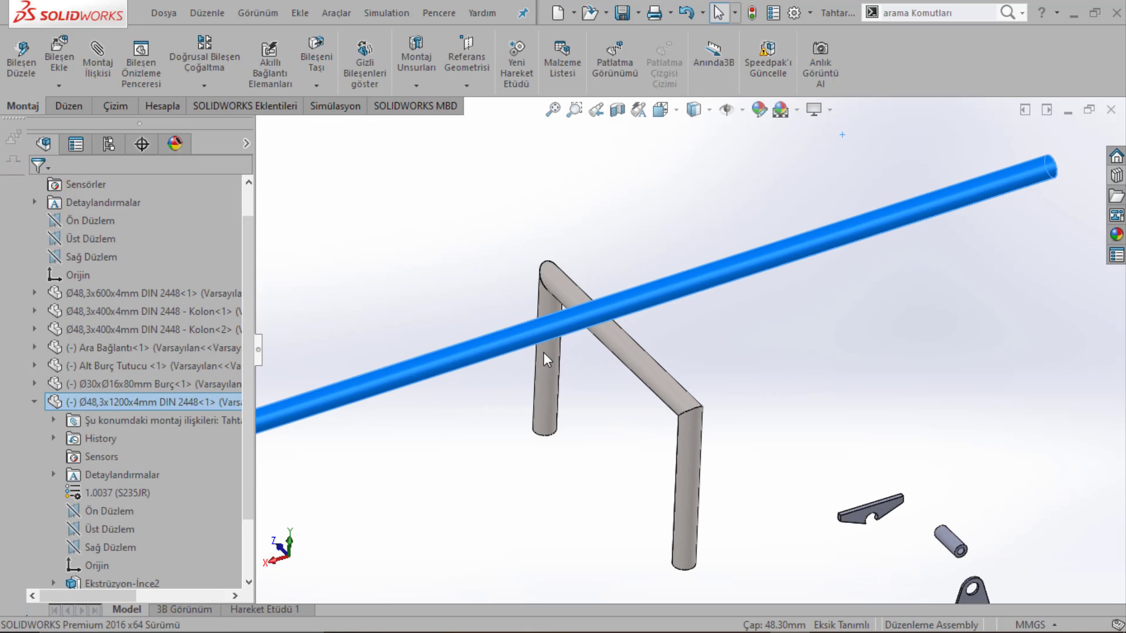
{"action": "scroll", "coordinate": [613, 319], "scroll_direction": "up", "scroll_amount": 5}
{"action": "scroll", "coordinate": [553, 382], "scroll_direction": "down", "scroll_amount": 3}
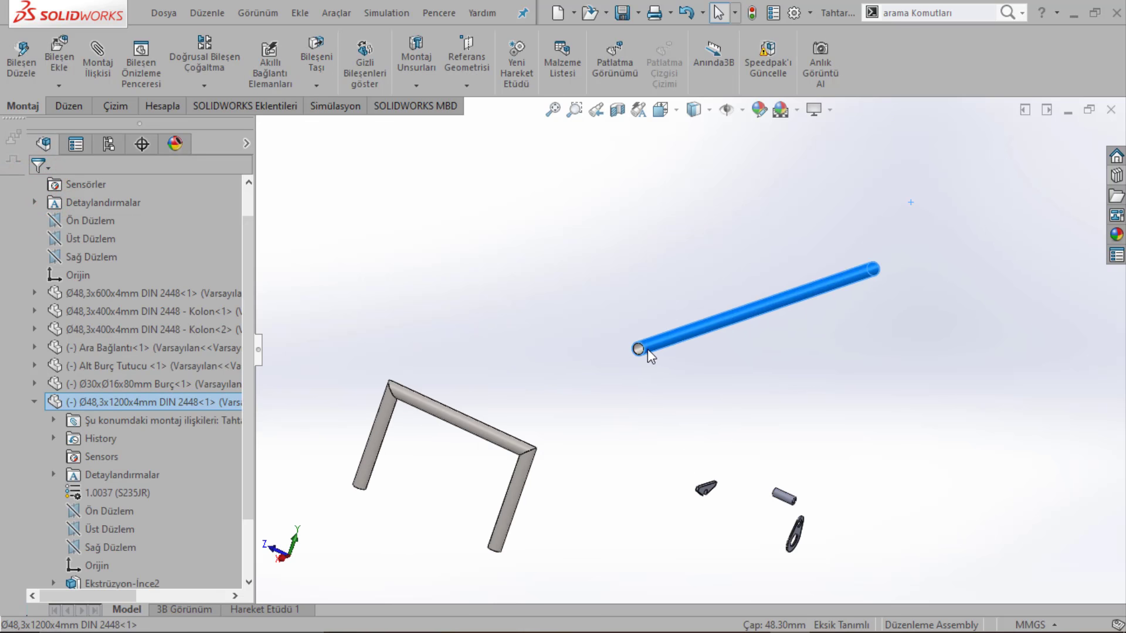
{"action": "left_click_drag", "start_coordinate": [647, 349], "coordinate": [366, 418]}
{"action": "middle_click_drag", "start_coordinate": [365, 418], "coordinate": [610, 454]}
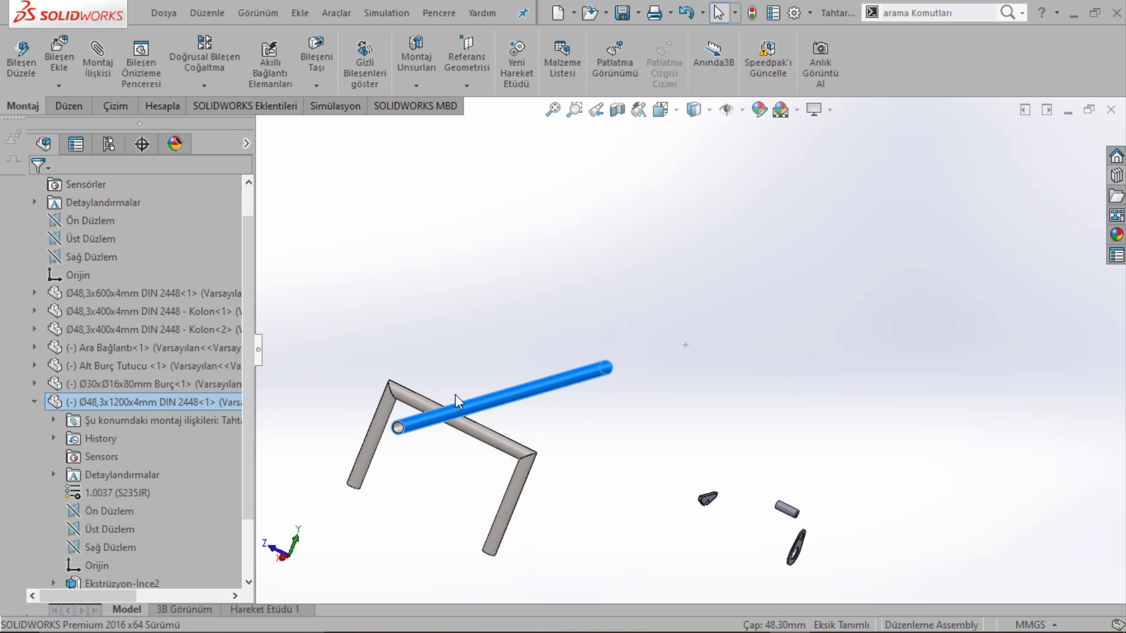
{"action": "left_click", "coordinate": [523, 347]}
{"action": "scroll", "coordinate": [523, 343], "scroll_direction": "down", "scroll_amount": 5}
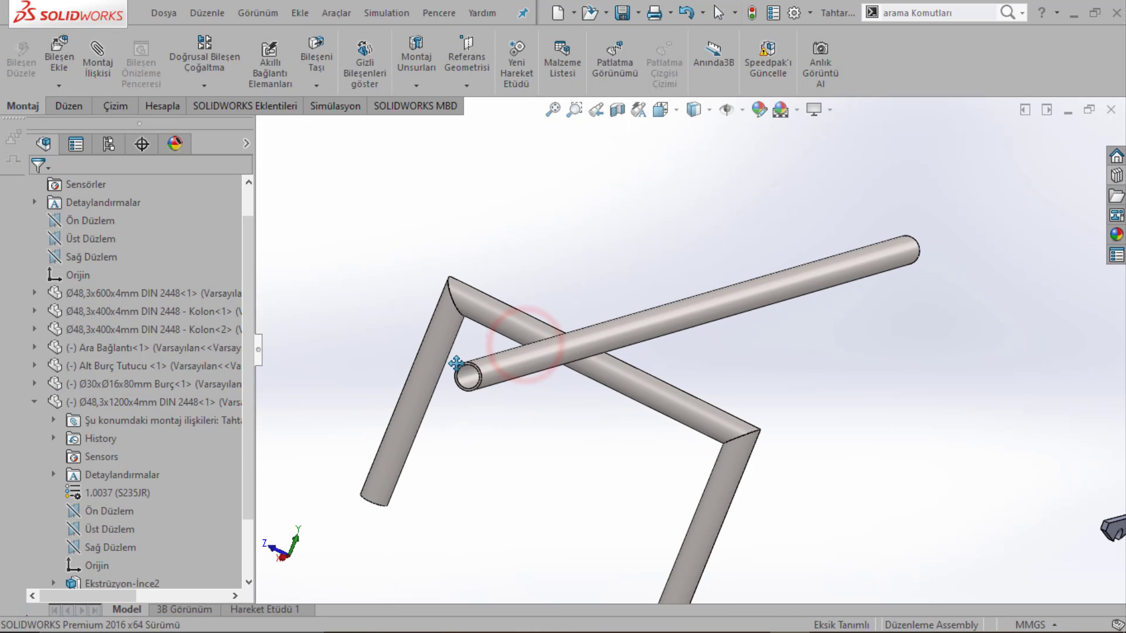
{"action": "scroll", "coordinate": [174, 261], "scroll_direction": "up", "scroll_amount": 1}
Step: Rebuild and save the assembly, then select the 1200 mm tube in the tree
{"action": "key", "text": "ctrl+s"}
{"action": "left_click", "coordinate": [480, 264]}
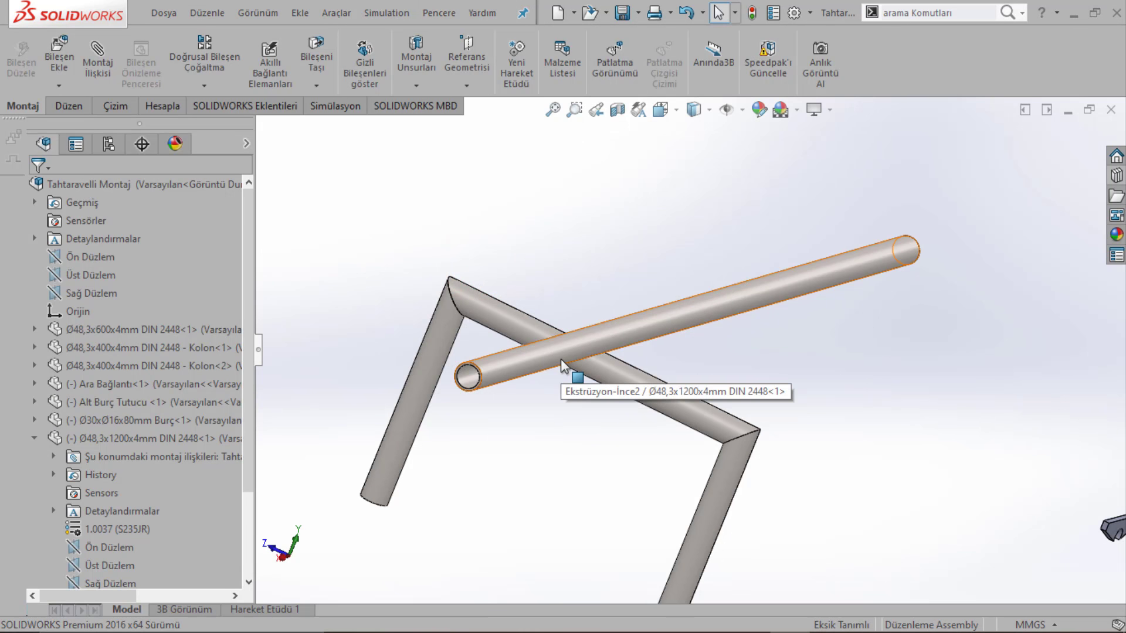
{"action": "scroll", "coordinate": [523, 368], "scroll_direction": "down", "scroll_amount": 5}
{"action": "scroll", "coordinate": [529, 365], "scroll_direction": "up", "scroll_amount": 2}
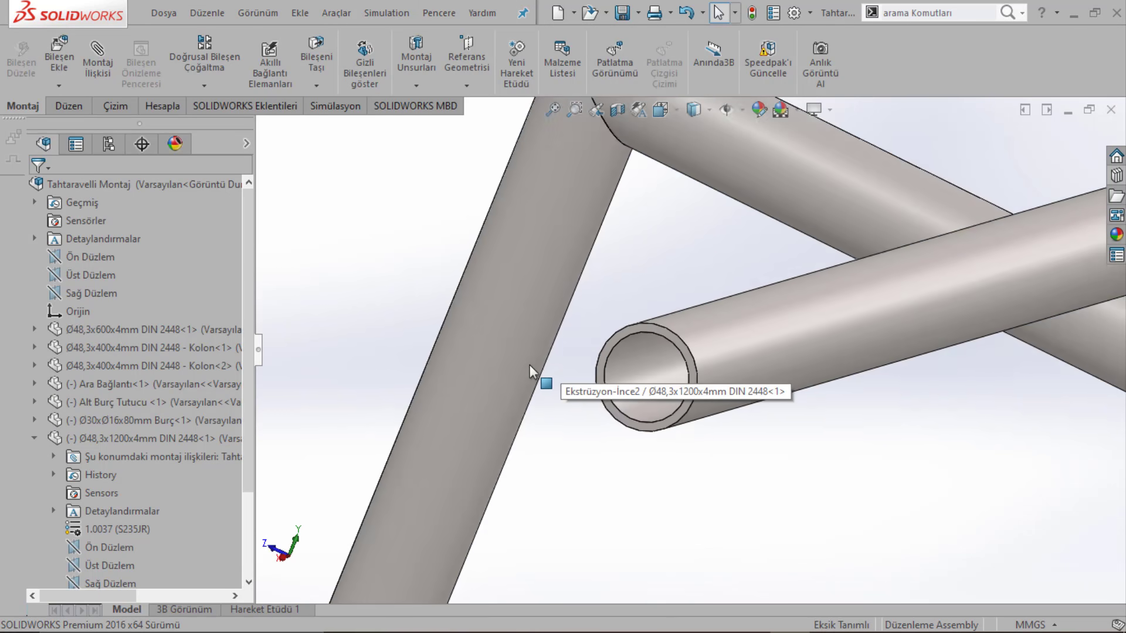
{"action": "scroll", "coordinate": [530, 364], "scroll_direction": "up", "scroll_amount": 3}
{"action": "middle_click_drag", "start_coordinate": [530, 365], "coordinate": [734, 339], "text": "ctrl"}
{"action": "scroll", "coordinate": [575, 362], "scroll_direction": "down", "scroll_amount": 4}
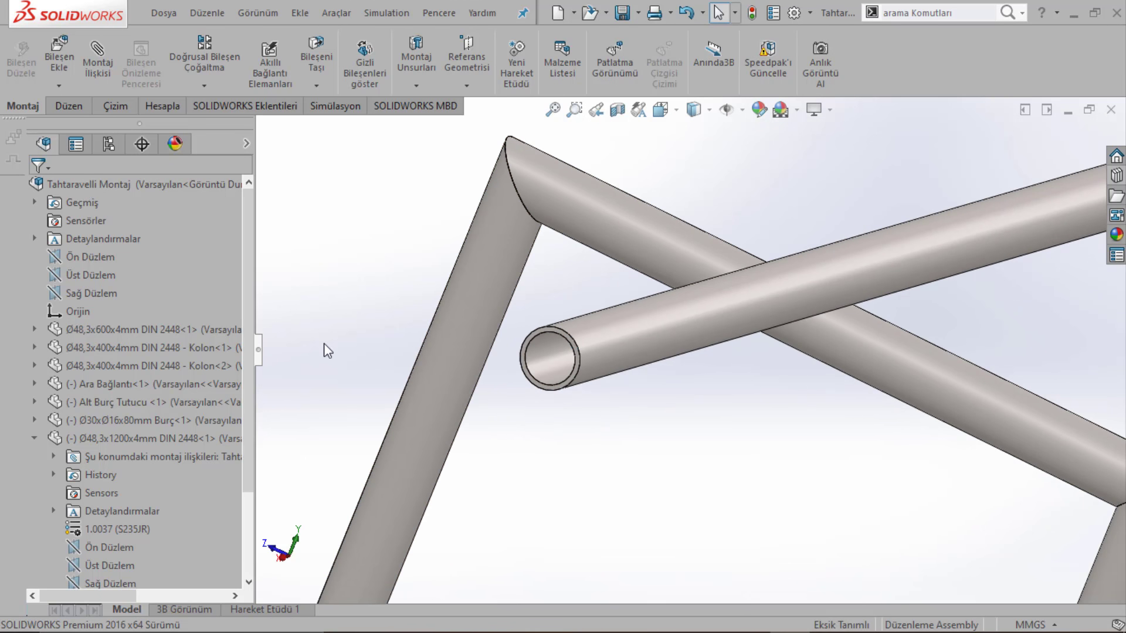
{"action": "left_click_drag", "start_coordinate": [251, 302], "coordinate": [234, 283]}
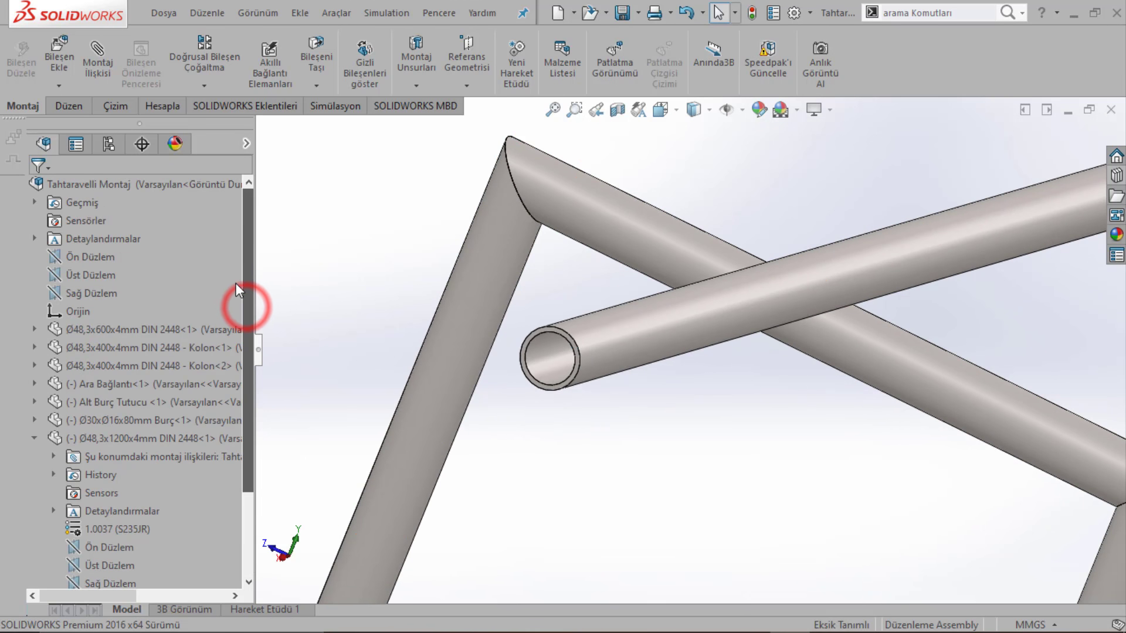
{"action": "scroll", "coordinate": [617, 346], "scroll_direction": "up", "scroll_amount": 2}
{"action": "middle_click_drag", "start_coordinate": [617, 351], "coordinate": [550, 339], "text": "ctrl"}
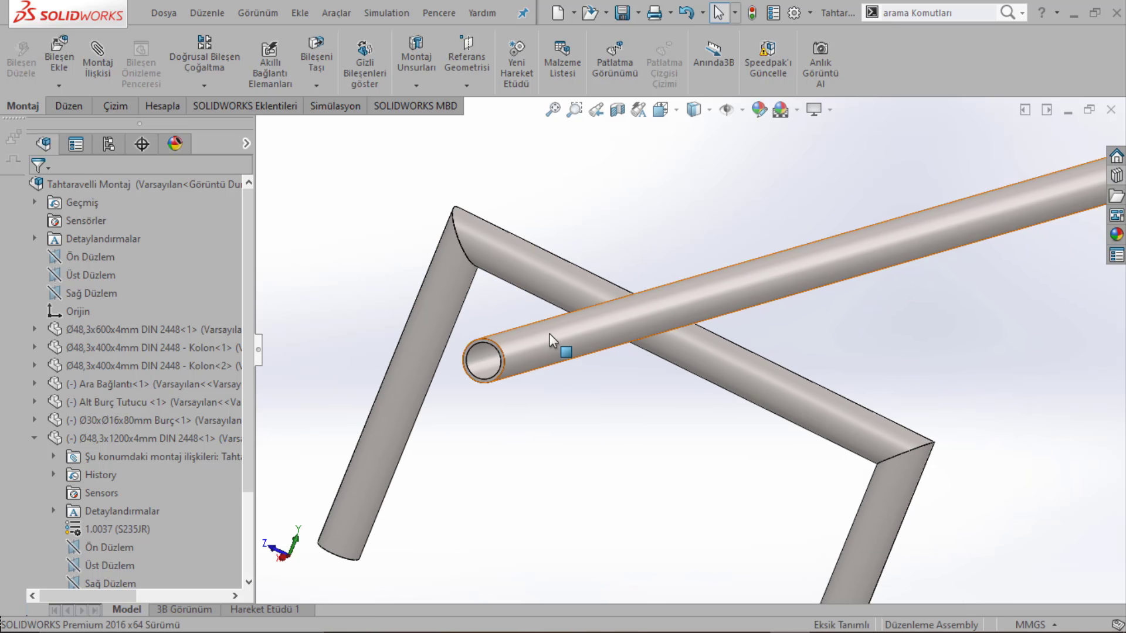
{"action": "scroll", "coordinate": [545, 331], "scroll_direction": "up", "scroll_amount": 4}
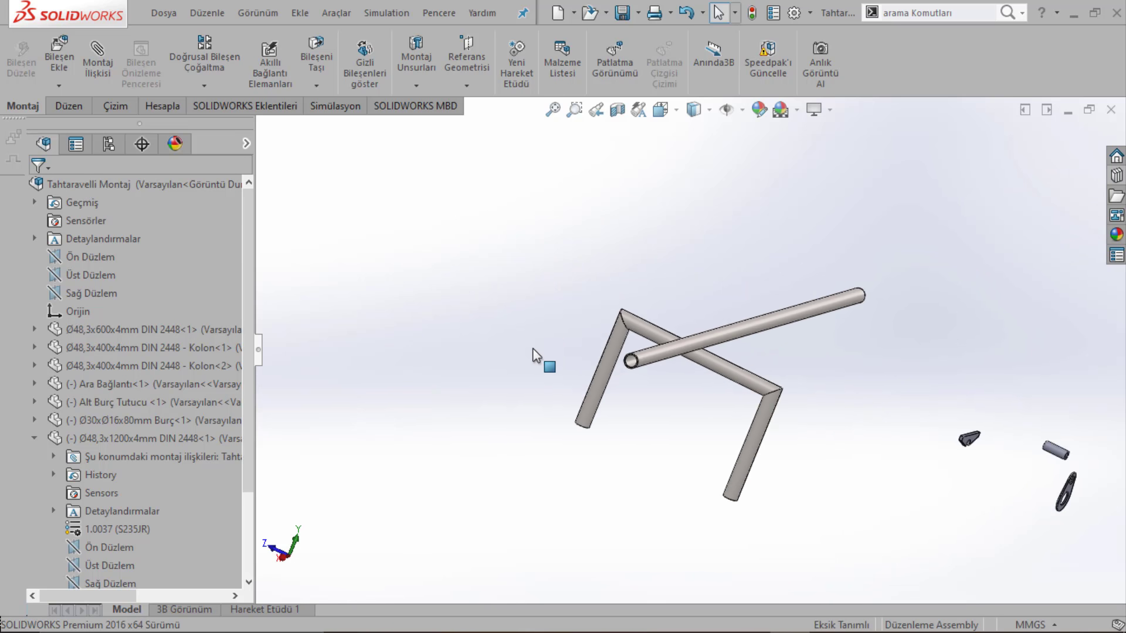
{"action": "left_click", "coordinate": [85, 438]}
{"action": "scroll", "coordinate": [90, 506], "scroll_direction": "down", "scroll_amount": 2}
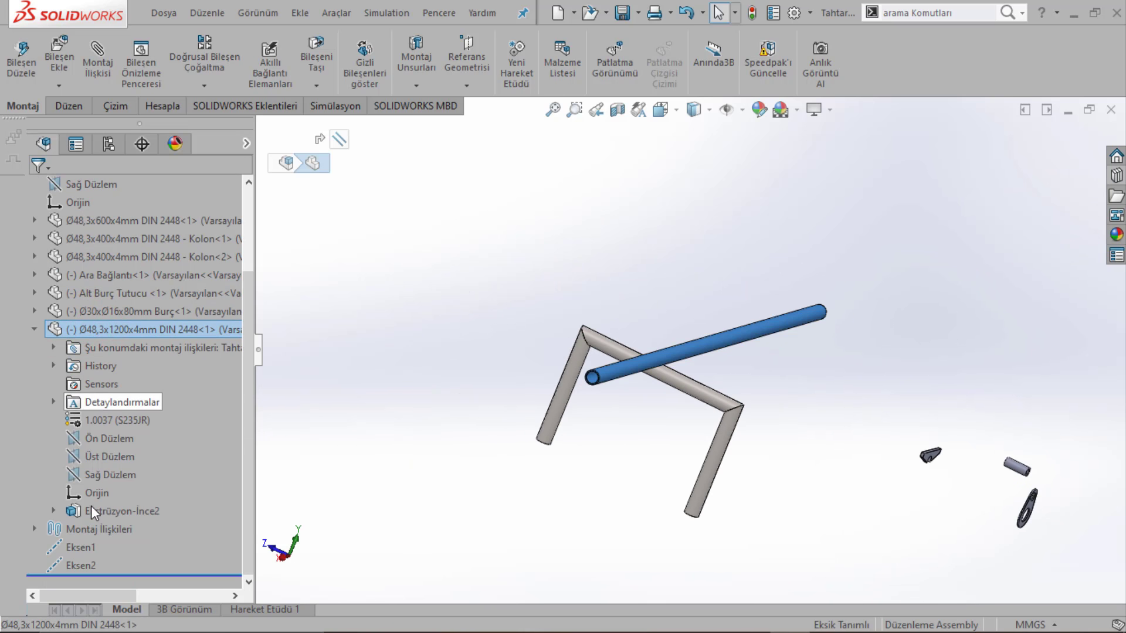
Step: Select the 1200 mm tube's Üst Düzlem as the first symmetric mate reference
{"action": "left_click", "coordinate": [280, 437]}
{"action": "left_click", "coordinate": [94, 457]}
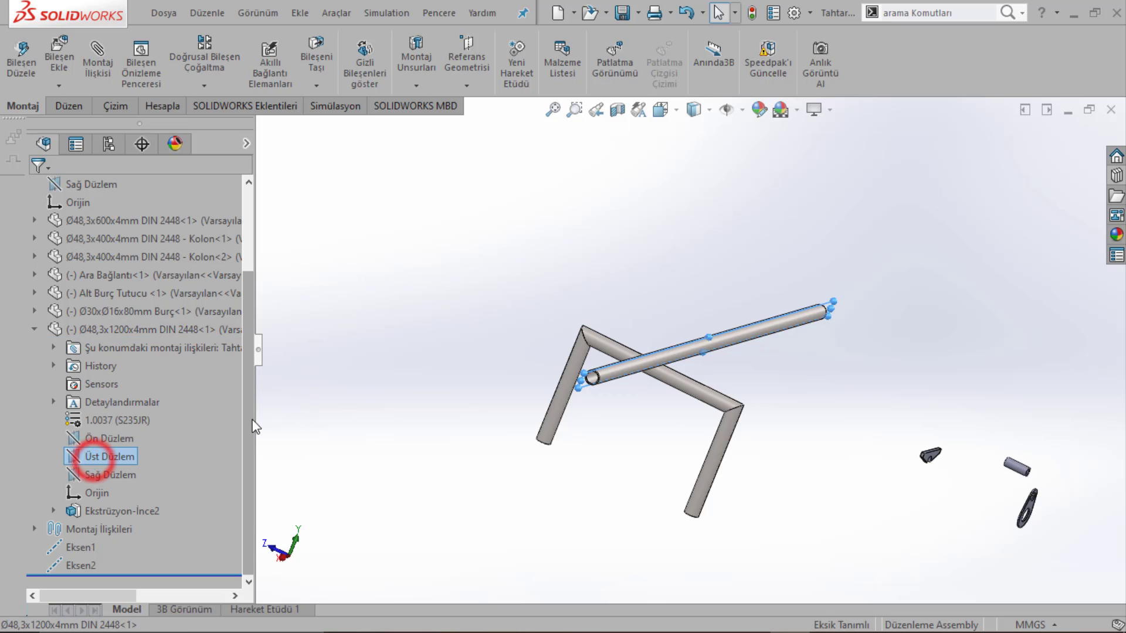
{"action": "left_click_drag", "start_coordinate": [249, 410], "coordinate": [245, 314]}
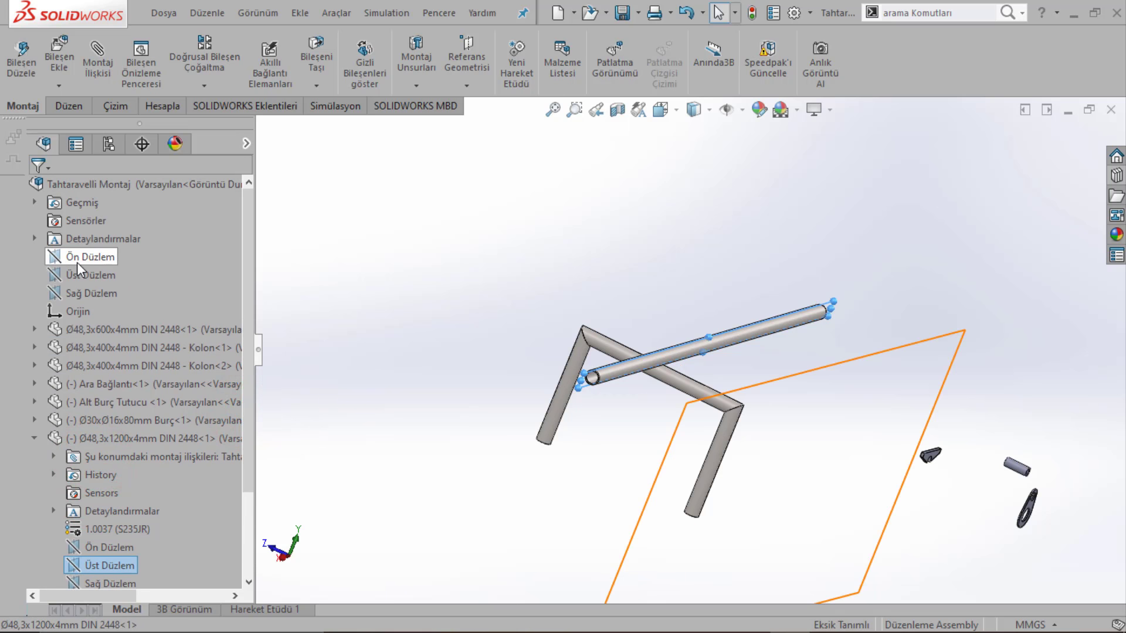
{"action": "left_click", "coordinate": [77, 262], "text": "ctrl"}
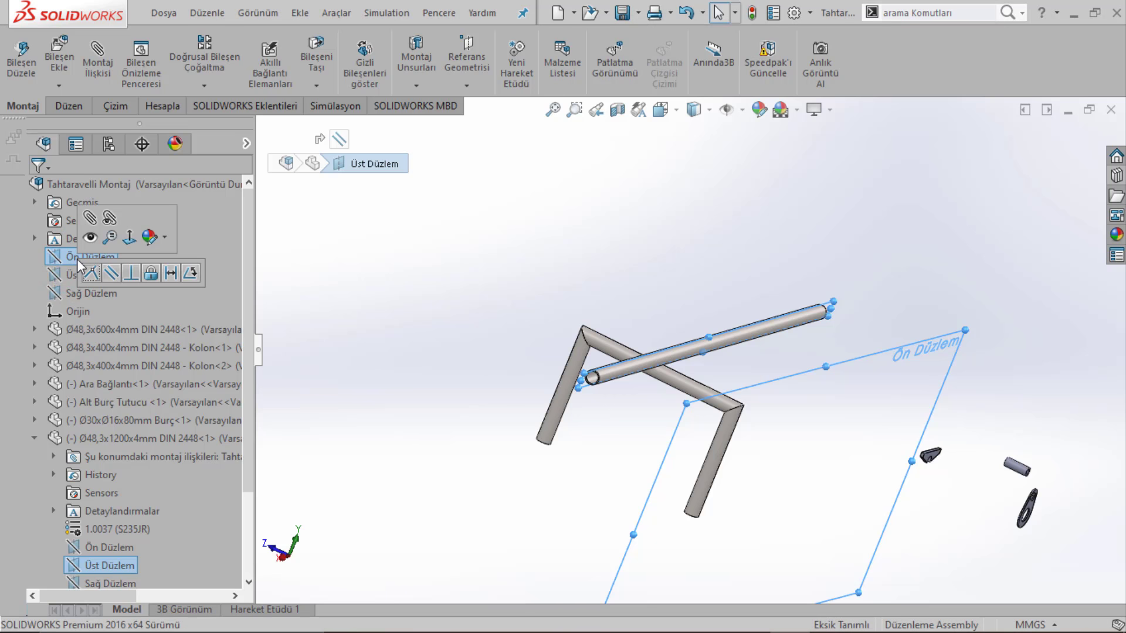
{"action": "left_click", "coordinate": [77, 262], "text": "ctrl"}
{"action": "left_click", "coordinate": [37, 329]}
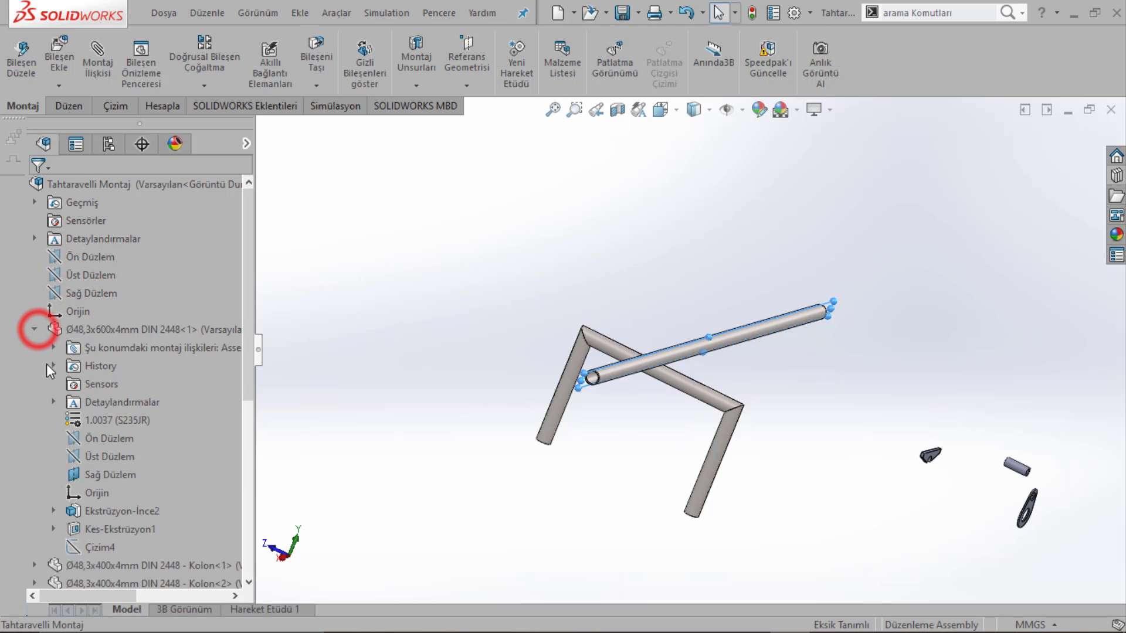
{"action": "scroll", "coordinate": [62, 361], "scroll_direction": "down", "scroll_amount": 1}
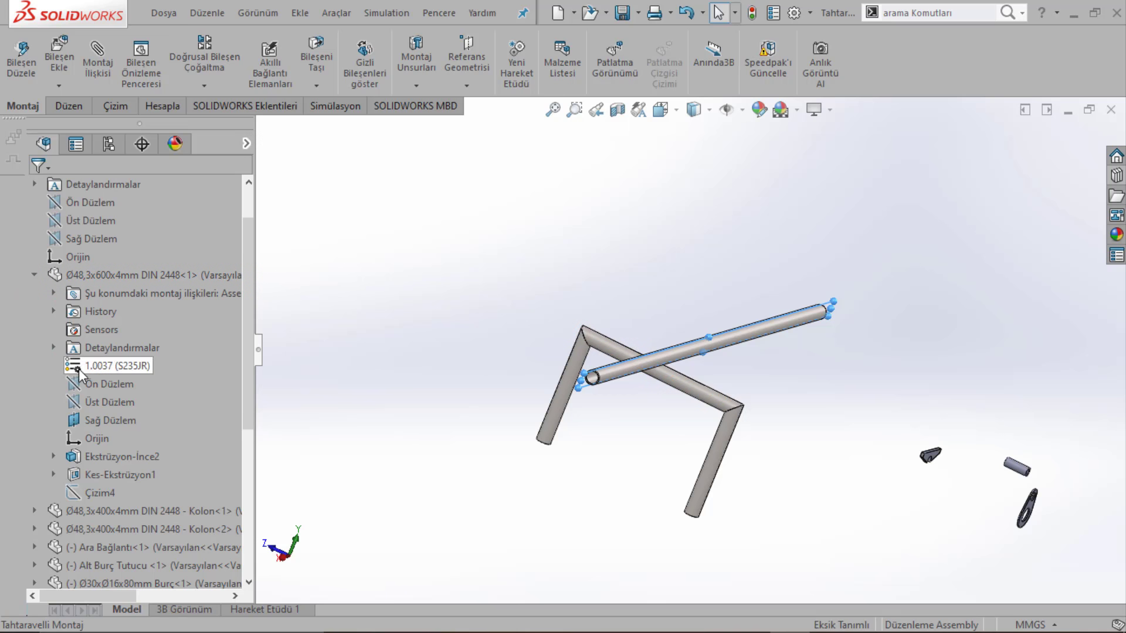
Step: Add the Simetrik2 symmetric mate across Kolon<1> and Kolon<2> Üst Düzlem planes, kept Aligned
{"action": "left_click", "coordinate": [34, 275]}
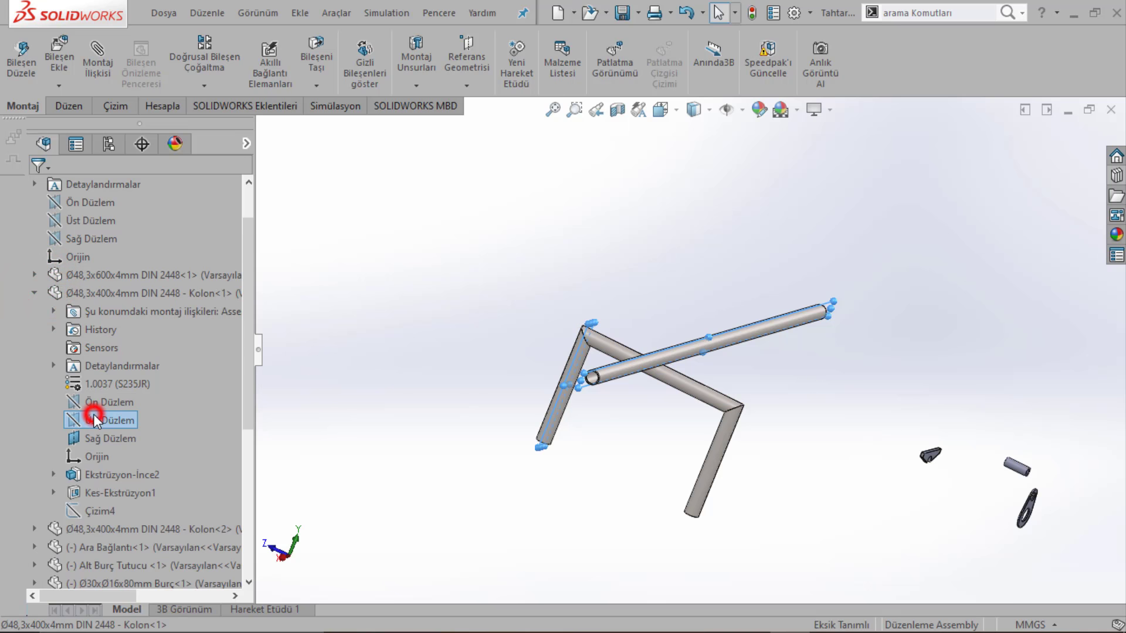
{"action": "scroll", "coordinate": [94, 420], "scroll_direction": "down", "scroll_amount": 3}
{"action": "left_click", "coordinate": [41, 365]}
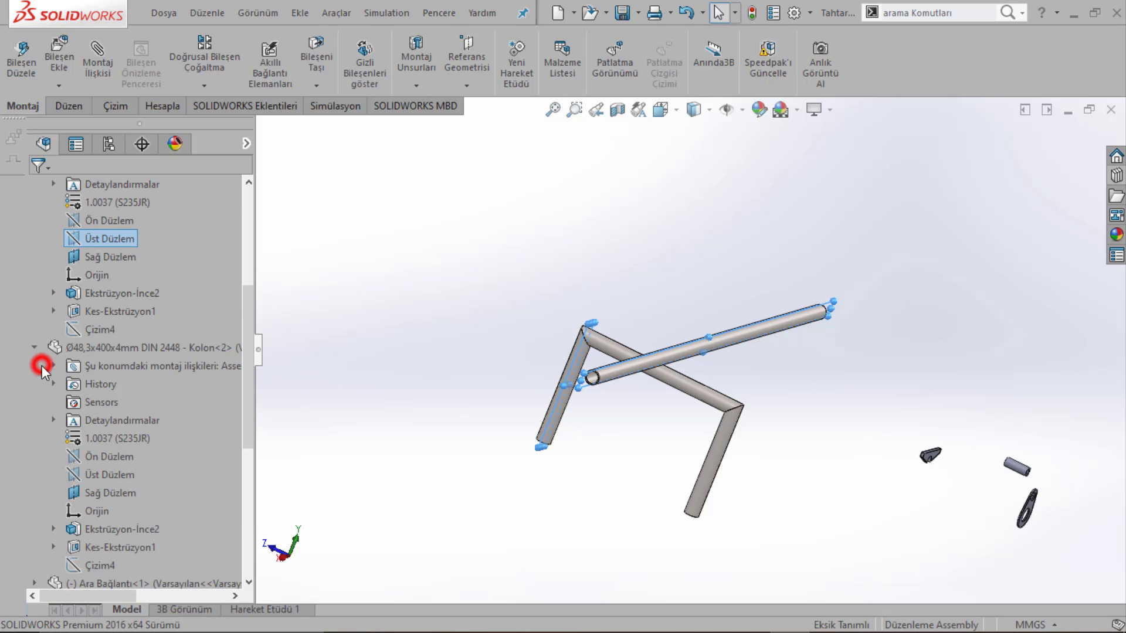
{"action": "left_click", "coordinate": [104, 473], "text": "ctrl"}
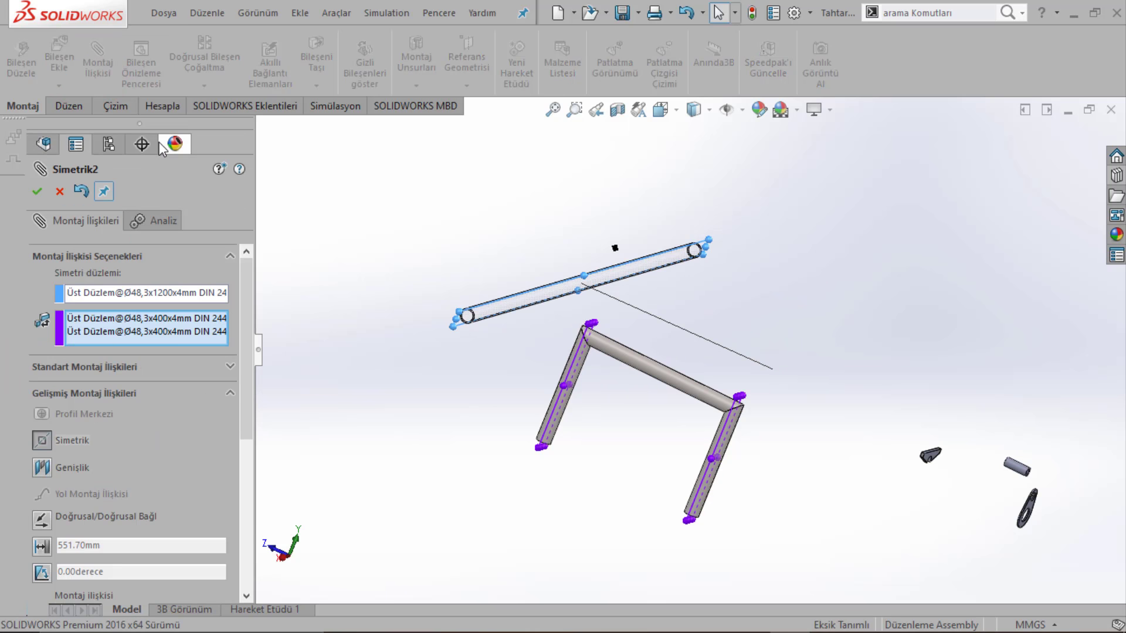
{"action": "left_click_drag", "start_coordinate": [241, 368], "coordinate": [242, 410]}
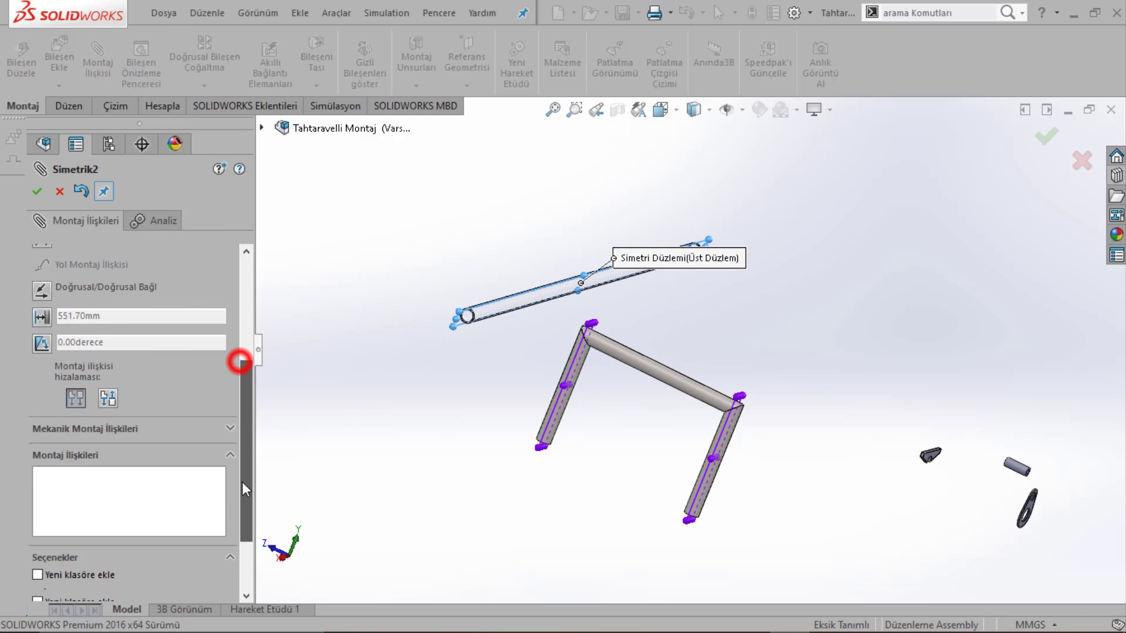
{"action": "left_click", "coordinate": [108, 382]}
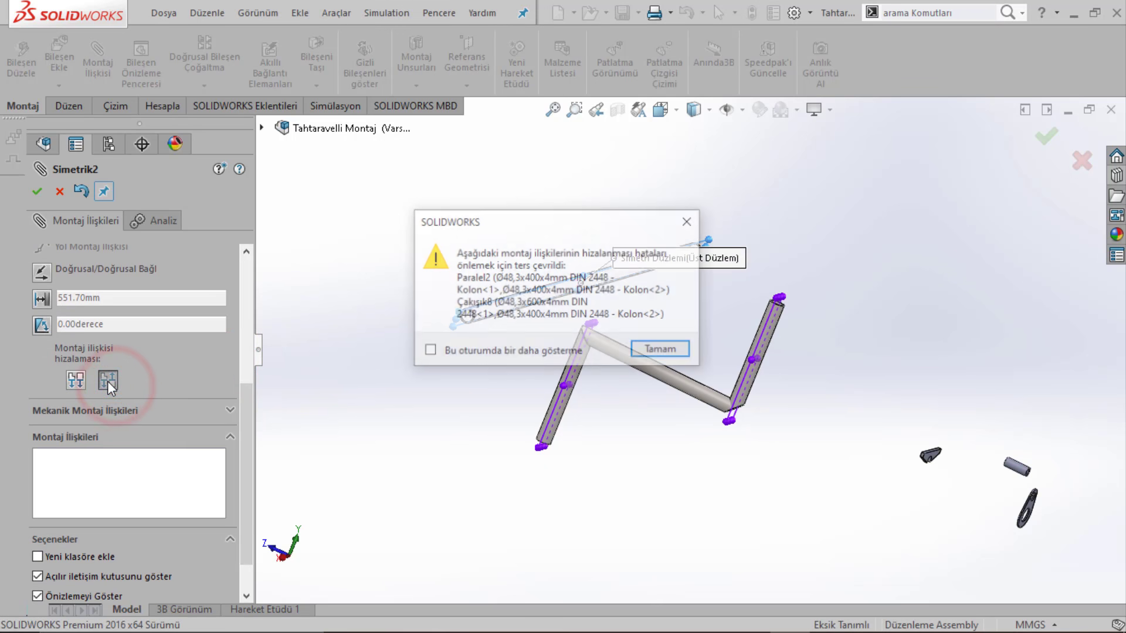
{"action": "left_click", "coordinate": [663, 347]}
{"action": "left_click", "coordinate": [79, 380]}
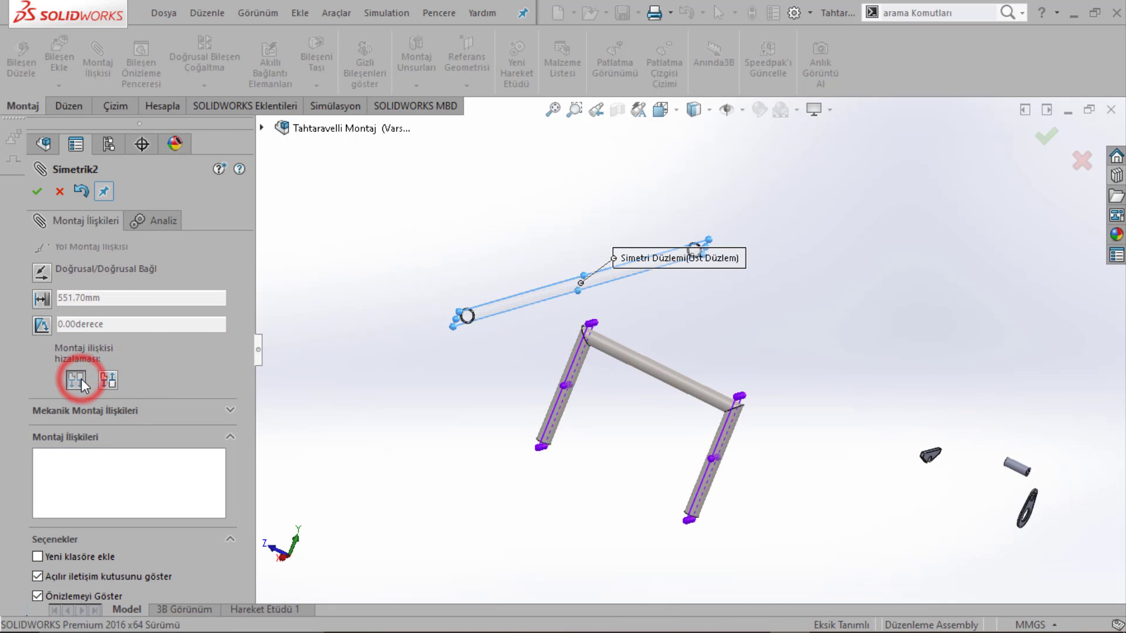
{"action": "left_click", "coordinate": [37, 192]}
{"action": "left_click", "coordinate": [653, 355]}
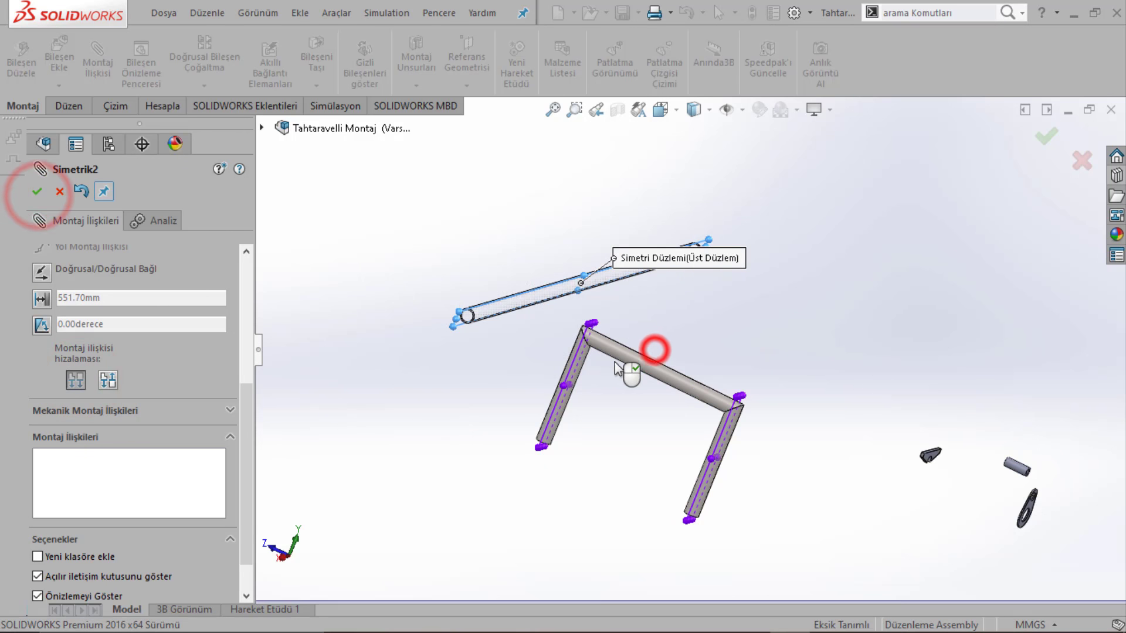
{"action": "right_click", "coordinate": [601, 322]}
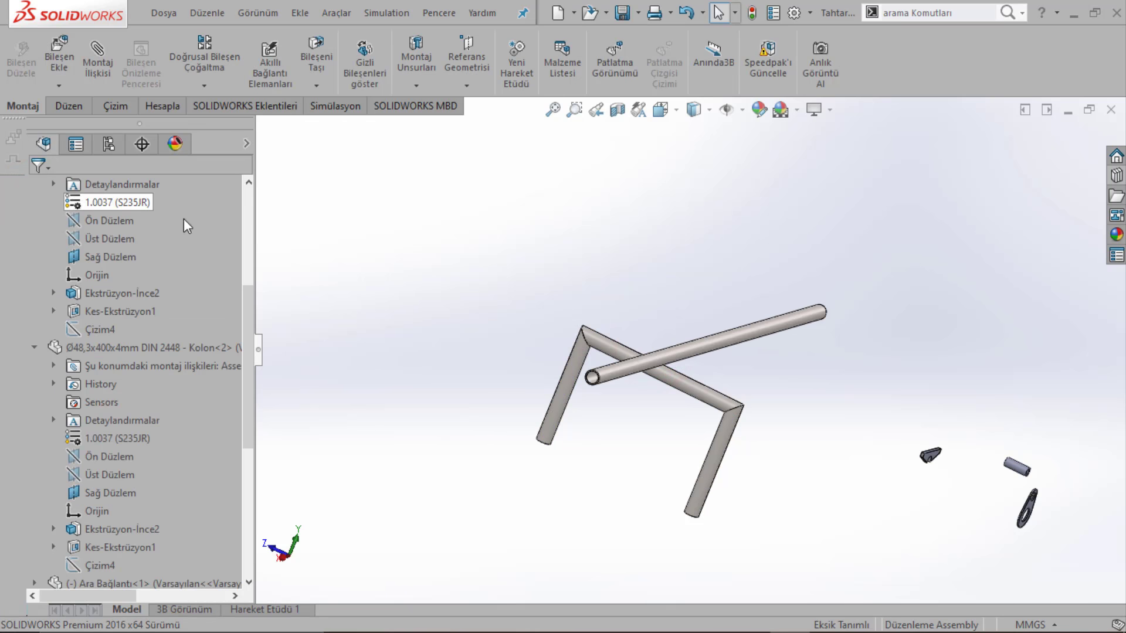
{"action": "left_click_drag", "start_coordinate": [639, 375], "coordinate": [655, 260]}
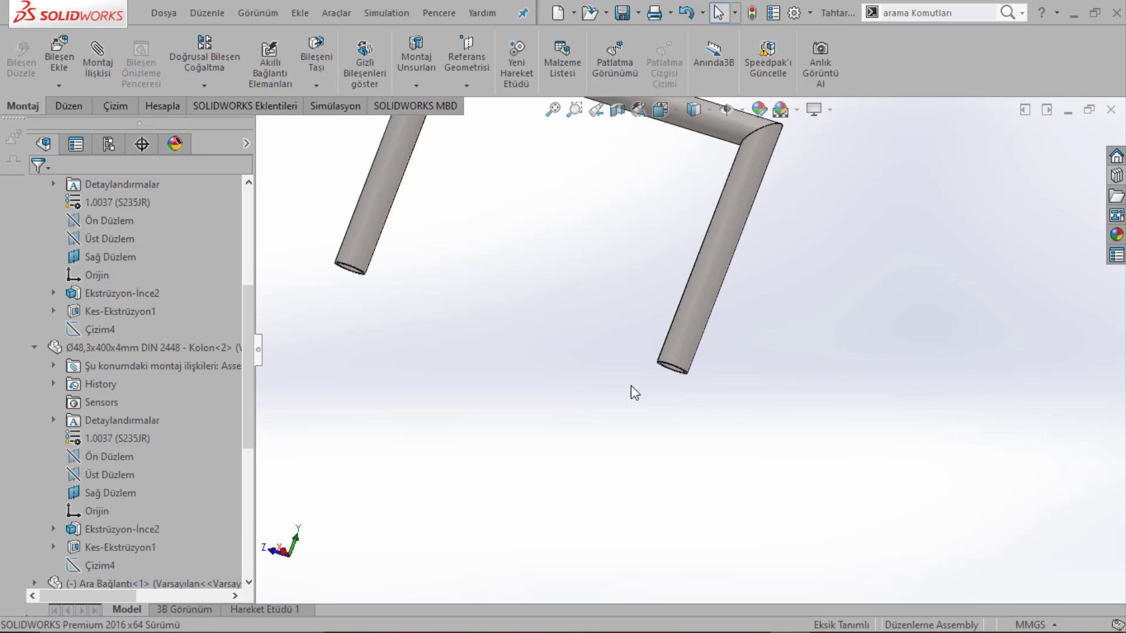
Step: Measure between the two leg end faces, confirming a 551.70 mm centre distance, then close Measure
{"action": "left_click", "coordinate": [331, 155]}
{"action": "left_click", "coordinate": [172, 106]}
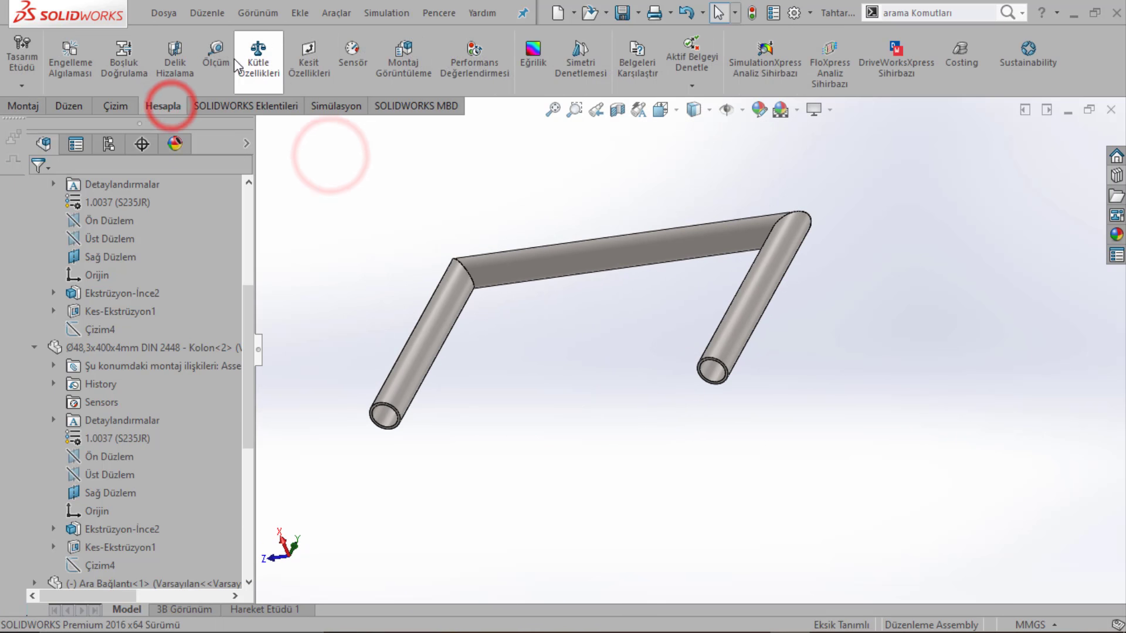
{"action": "left_click", "coordinate": [215, 51]}
{"action": "left_click", "coordinate": [385, 417]}
{"action": "middle_click_drag", "start_coordinate": [428, 440], "coordinate": [448, 437], "text": "ctrl"}
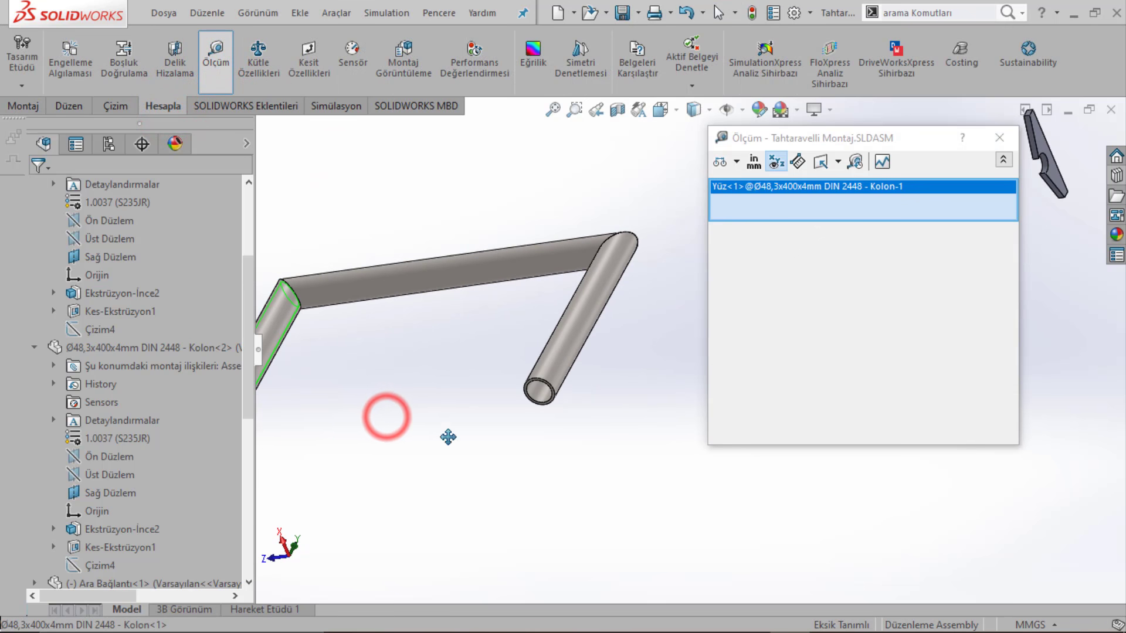
{"action": "left_click", "coordinate": [541, 390]}
{"action": "mouse_move", "coordinate": [543, 393]}
{"action": "middle_mouse_down"}
{"action": "mouse_move", "coordinate": [504, 530]}
{"action": "mouse_move", "coordinate": [516, 550]}
{"action": "middle_mouse_up"}
{"action": "mouse_move", "coordinate": [602, 329]}
{"action": "middle_mouse_down"}
{"action": "mouse_move", "coordinate": [596, 397]}
{"action": "mouse_move", "coordinate": [495, 432]}
{"action": "mouse_move", "coordinate": [491, 506]}
{"action": "middle_mouse_up"}
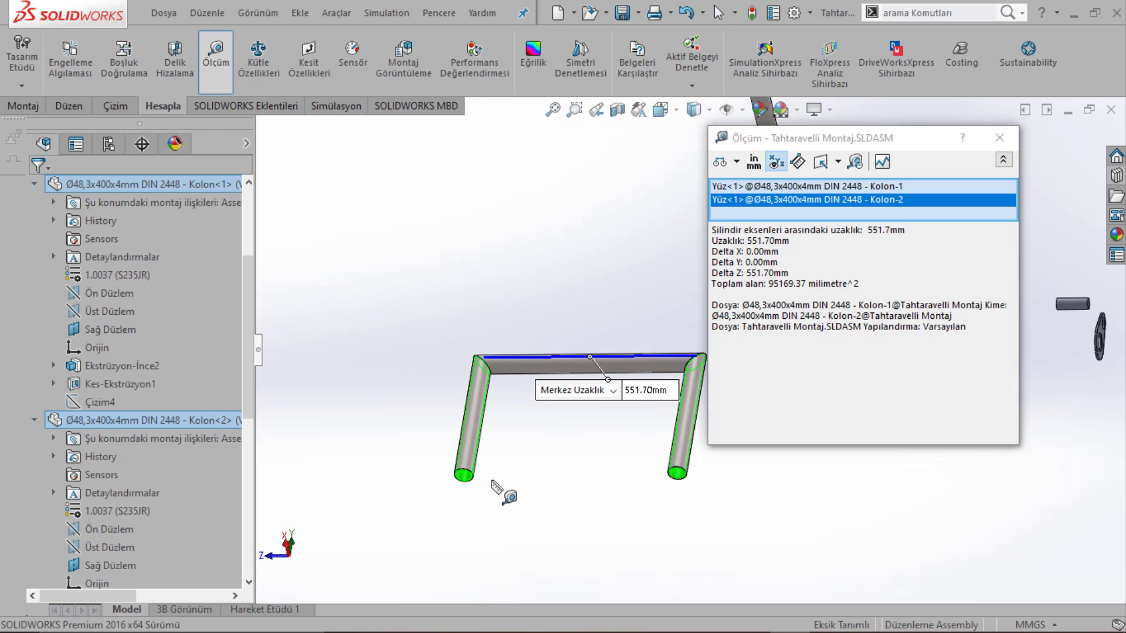
{"action": "left_click", "coordinate": [738, 162]}
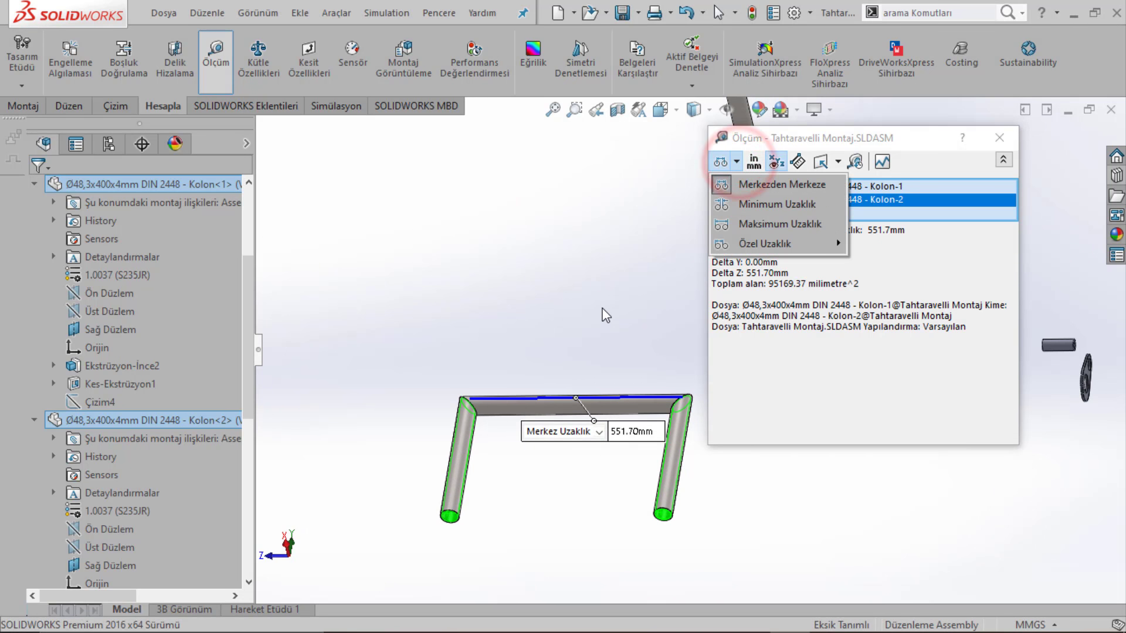
{"action": "left_click", "coordinate": [1000, 138]}
{"action": "middle_click_drag", "start_coordinate": [999, 138], "coordinate": [656, 343]}
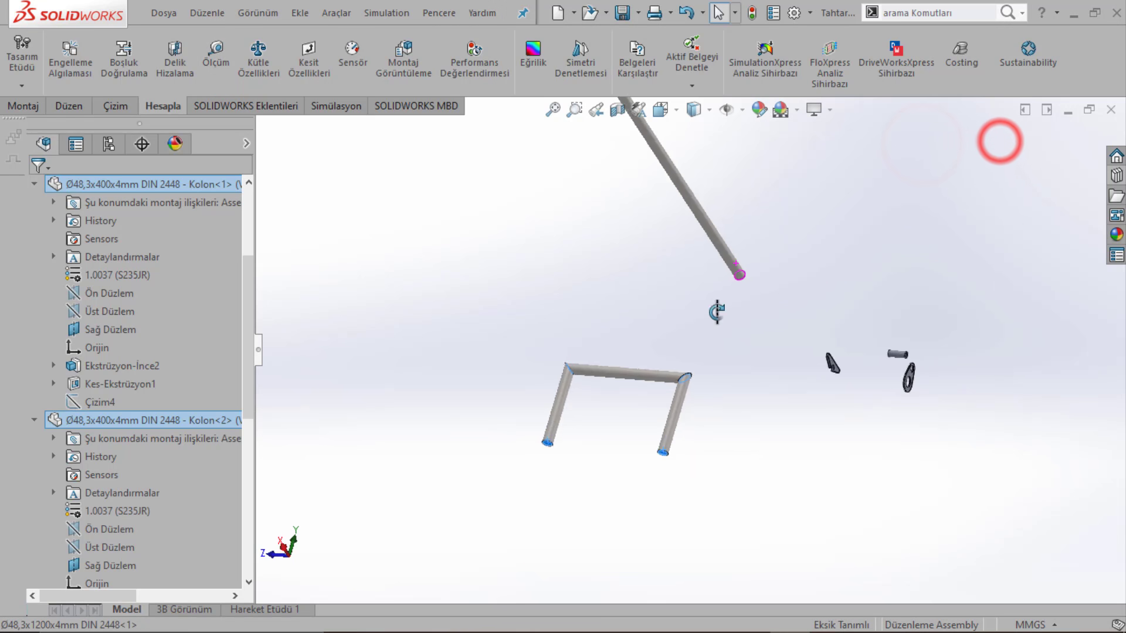
Step: Clear the pipe selection and orbit around the pipe and frame until the legs face the viewer
{"action": "scroll", "coordinate": [520, 242], "scroll_direction": "down", "scroll_amount": 5}
{"action": "mouse_move", "coordinate": [520, 242]}
{"action": "middle_mouse_down"}
{"action": "mouse_move", "coordinate": [536, 266]}
{"action": "mouse_move", "coordinate": [493, 319]}
{"action": "middle_mouse_up"}
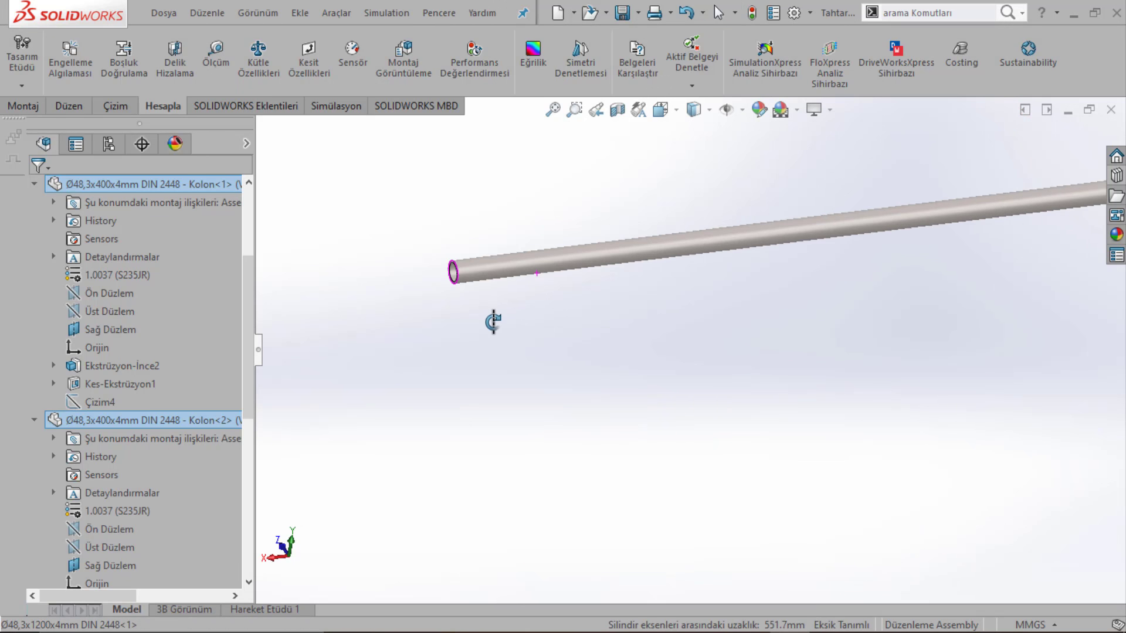
{"action": "scroll", "coordinate": [663, 317], "scroll_direction": "up", "scroll_amount": 5}
{"action": "scroll", "coordinate": [663, 317], "scroll_direction": "down", "scroll_amount": 2}
{"action": "scroll", "coordinate": [694, 311], "scroll_direction": "down", "scroll_amount": 2}
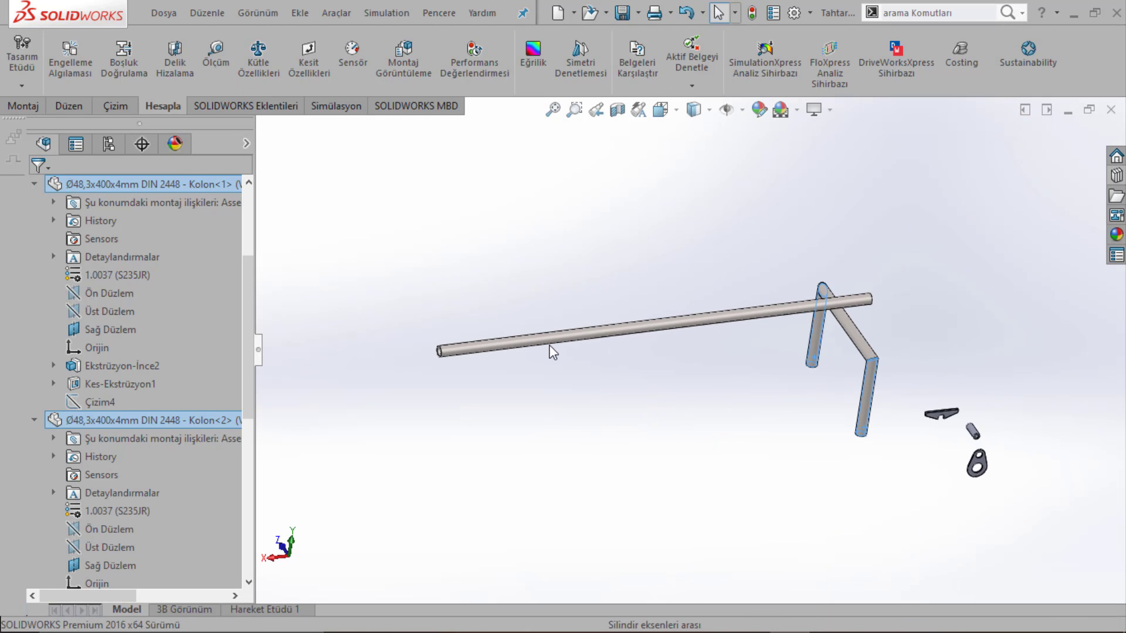
{"action": "scroll", "coordinate": [553, 352], "scroll_direction": "down", "scroll_amount": 2}
{"action": "mouse_move", "coordinate": [543, 334]}
{"action": "left_mouse_down"}
{"action": "mouse_move", "coordinate": [901, 306]}
{"action": "mouse_move", "coordinate": [737, 319]}
{"action": "left_mouse_up"}
{"action": "scroll", "coordinate": [852, 328], "scroll_direction": "up", "scroll_amount": 2}
{"action": "scroll", "coordinate": [737, 319], "scroll_direction": "down", "scroll_amount": 2}
{"action": "scroll", "coordinate": [738, 319], "scroll_direction": "up", "scroll_amount": 2}
{"action": "scroll", "coordinate": [761, 384], "scroll_direction": "down", "scroll_amount": 2}
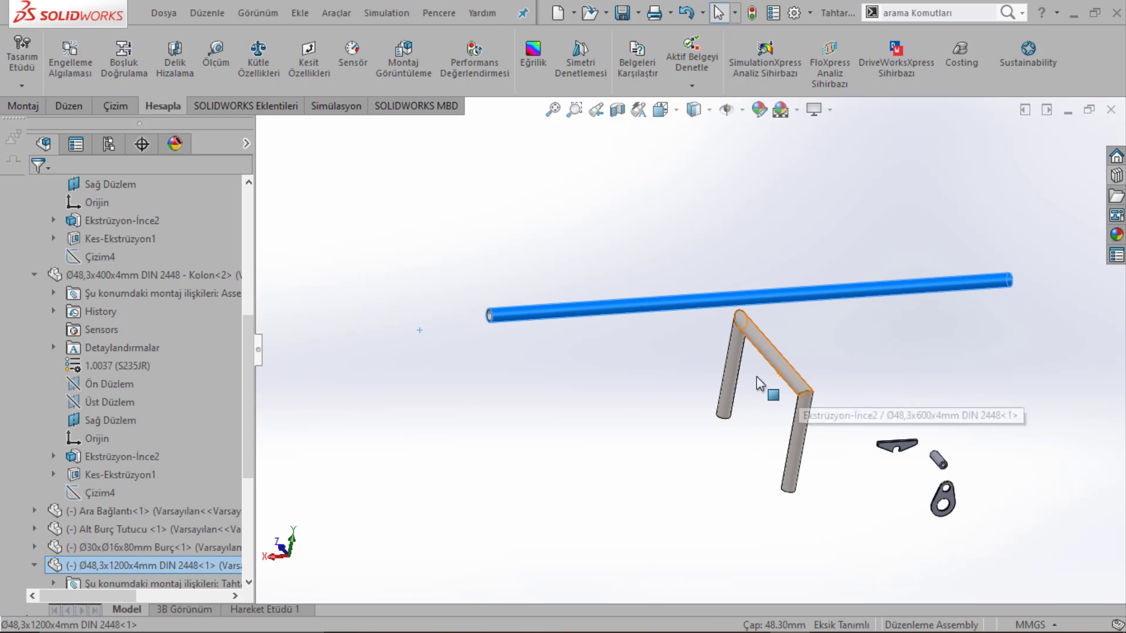
{"action": "left_click", "coordinate": [528, 271]}
{"action": "left_click_drag", "start_coordinate": [247, 329], "coordinate": [275, 268]}
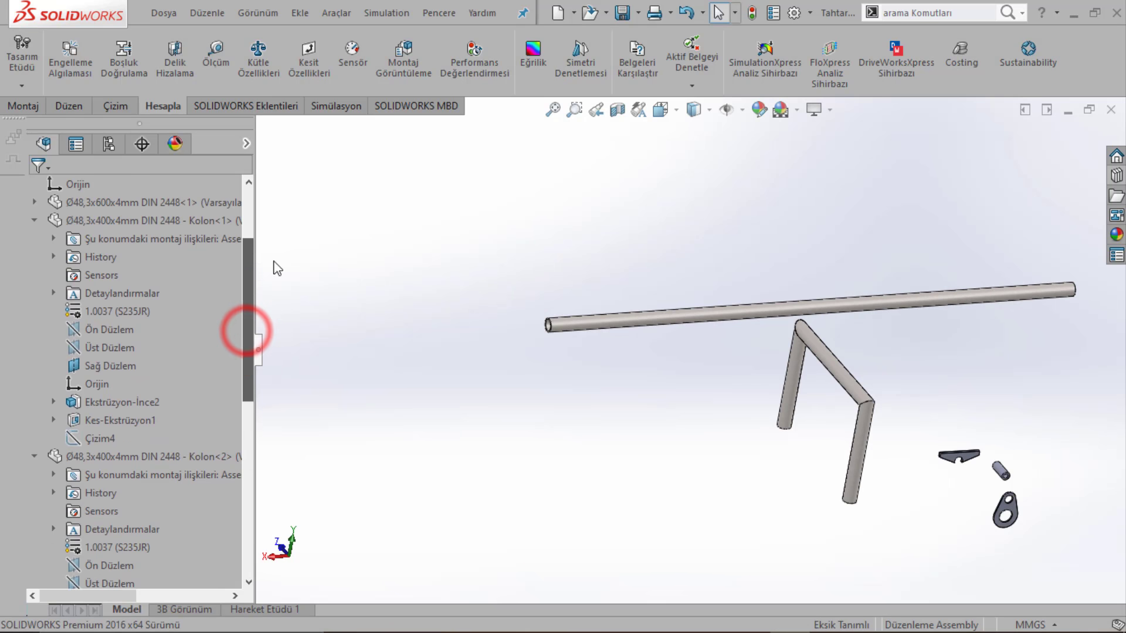
{"action": "scroll", "coordinate": [689, 316], "scroll_direction": "up", "scroll_amount": 2}
{"action": "mouse_move", "coordinate": [809, 327]}
{"action": "middle_mouse_down"}
{"action": "mouse_move", "coordinate": [863, 390]}
{"action": "mouse_move", "coordinate": [868, 428]}
{"action": "mouse_move", "coordinate": [763, 395]}
{"action": "mouse_move", "coordinate": [698, 352]}
{"action": "mouse_move", "coordinate": [621, 210]}
{"action": "mouse_move", "coordinate": [583, 191]}
{"action": "middle_mouse_up"}
{"action": "scroll", "coordinate": [763, 397], "scroll_direction": "down", "scroll_amount": 3}
{"action": "scroll", "coordinate": [697, 352], "scroll_direction": "down", "scroll_amount": 2}
Step: Select the bracket's top face and the long pipe, and snap the bracket onto the pipe end
{"action": "left_click", "coordinate": [696, 344]}
{"action": "scroll", "coordinate": [696, 343], "scroll_direction": "up", "scroll_amount": 3}
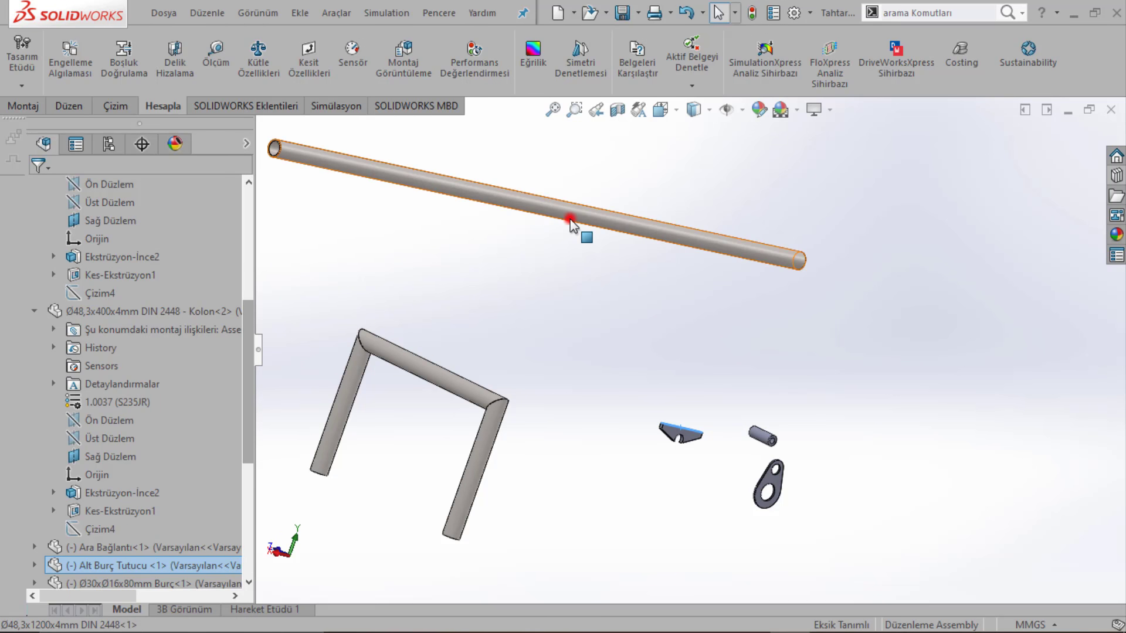
{"action": "left_click", "coordinate": [570, 222]}
{"action": "left_click", "coordinate": [615, 207]}
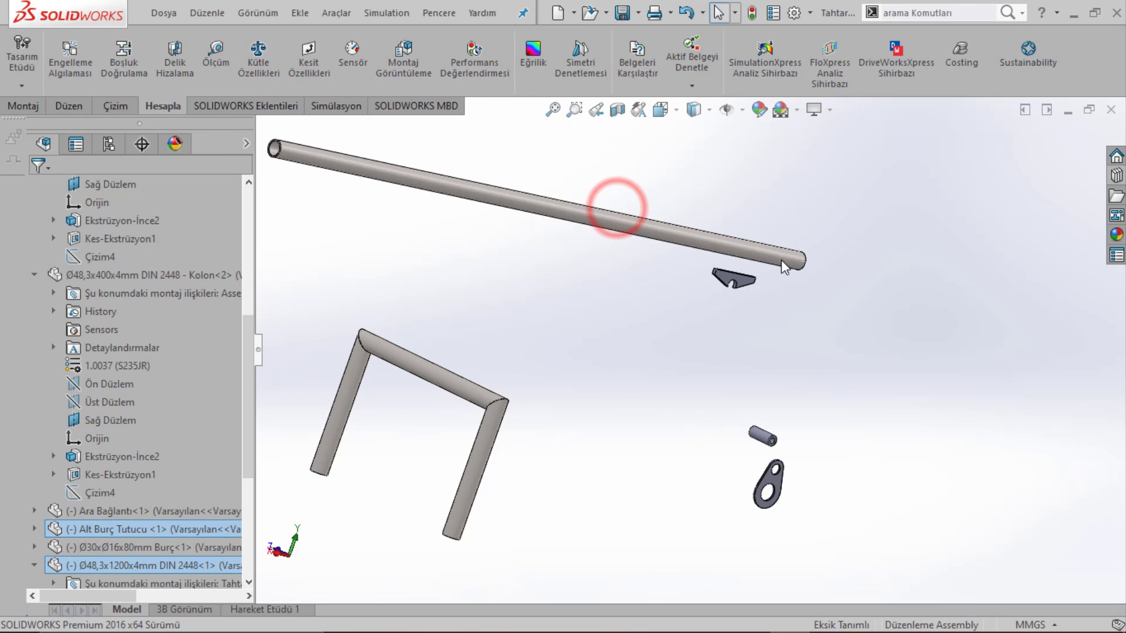
{"action": "mouse_move", "coordinate": [782, 261]}
{"action": "middle_mouse_down"}
{"action": "mouse_move", "coordinate": [692, 252]}
{"action": "mouse_move", "coordinate": [648, 285]}
{"action": "mouse_move", "coordinate": [977, 260]}
{"action": "mouse_move", "coordinate": [794, 305]}
{"action": "middle_mouse_up"}
{"action": "scroll", "coordinate": [636, 297], "scroll_direction": "down", "scroll_amount": 3}
Step: Quick-mate the Alt Burç Tutucu bracket onto the 1200 mm pipe, viewed with the pipe lying diagonally
{"action": "left_click", "coordinate": [637, 297]}
{"action": "left_click", "coordinate": [938, 245]}
{"action": "left_click", "coordinate": [614, 333]}
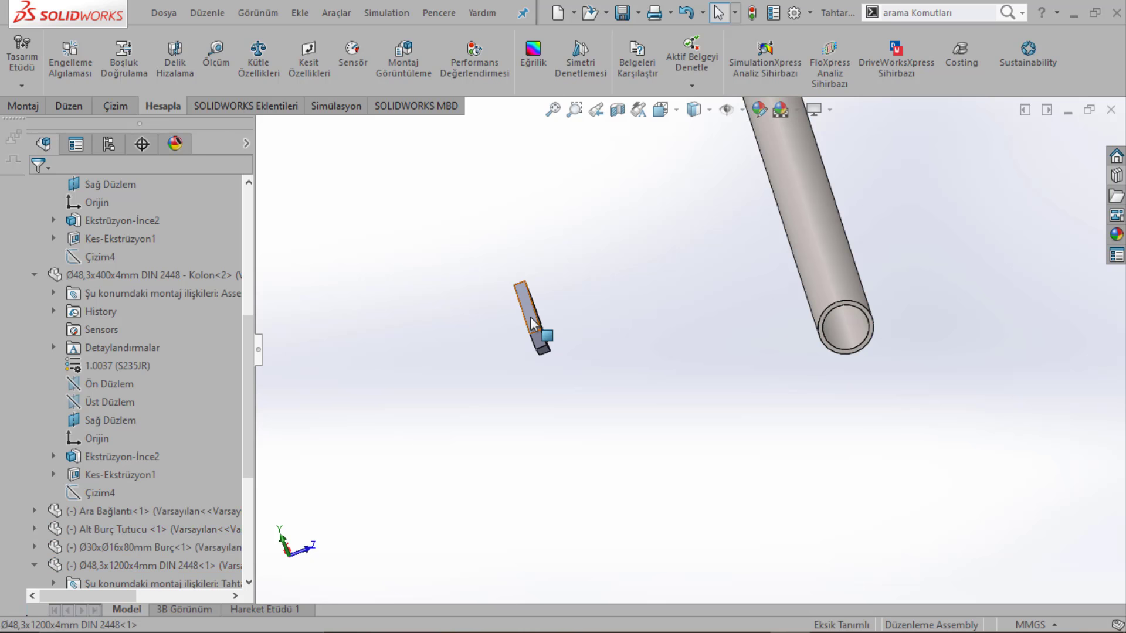
{"action": "scroll", "coordinate": [565, 318], "scroll_direction": "up", "scroll_amount": 3}
{"action": "middle_click_drag", "start_coordinate": [674, 317], "coordinate": [712, 314]}
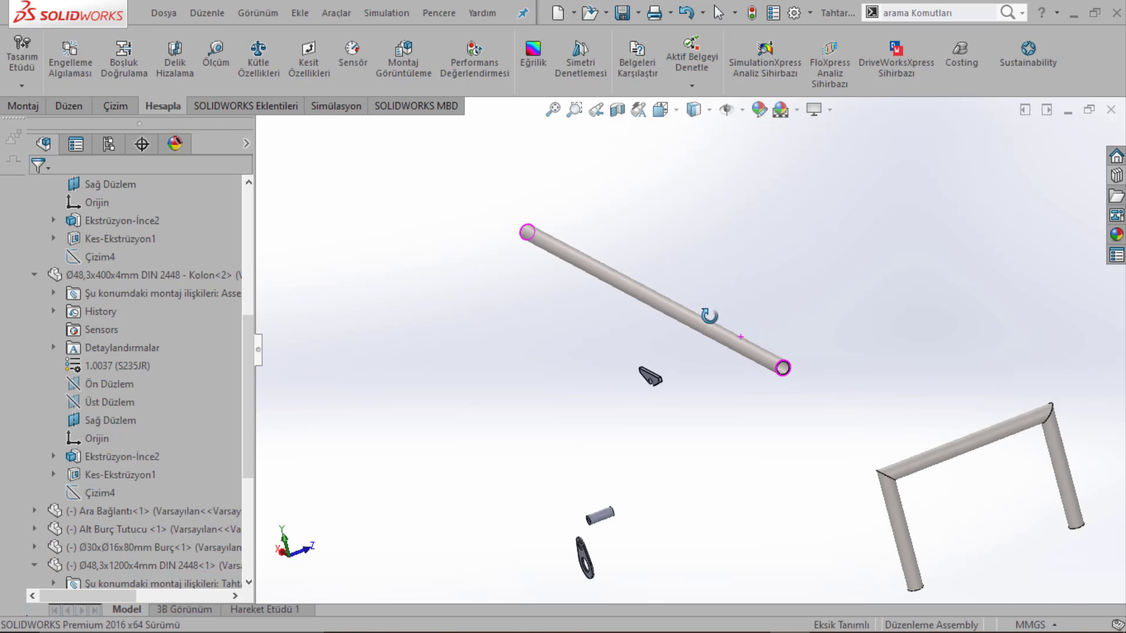
{"action": "scroll", "coordinate": [650, 395], "scroll_direction": "down", "scroll_amount": 4}
{"action": "left_click", "coordinate": [630, 407]}
{"action": "left_click", "coordinate": [860, 301], "text": "ctrl"}
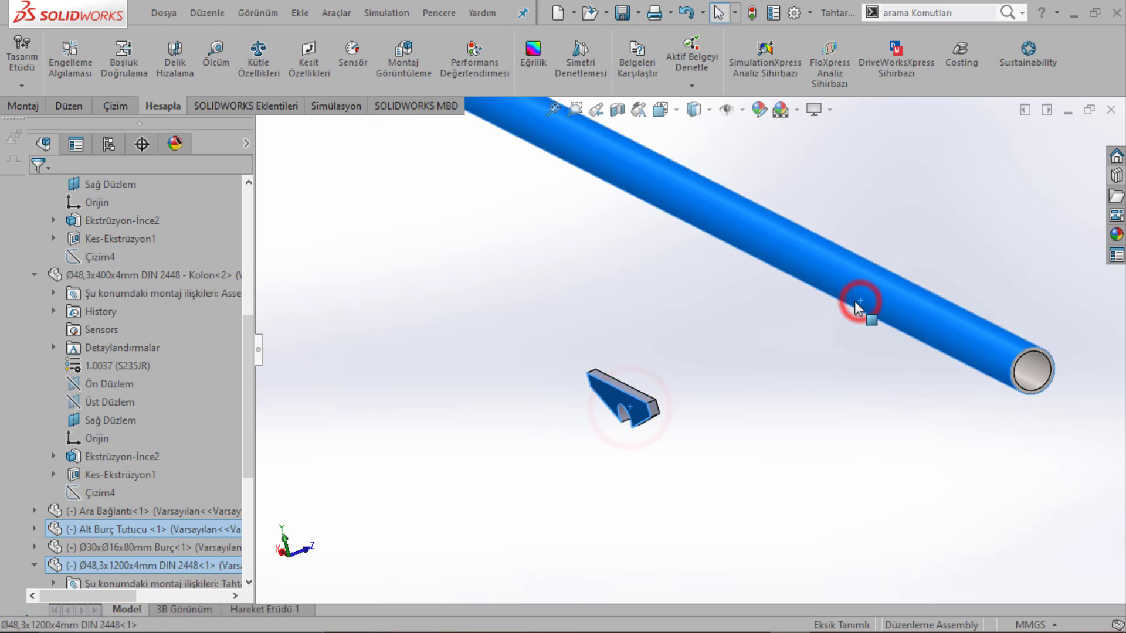
{"action": "scroll", "coordinate": [854, 301], "scroll_direction": "down", "scroll_amount": 1}
{"action": "left_click", "coordinate": [711, 376]}
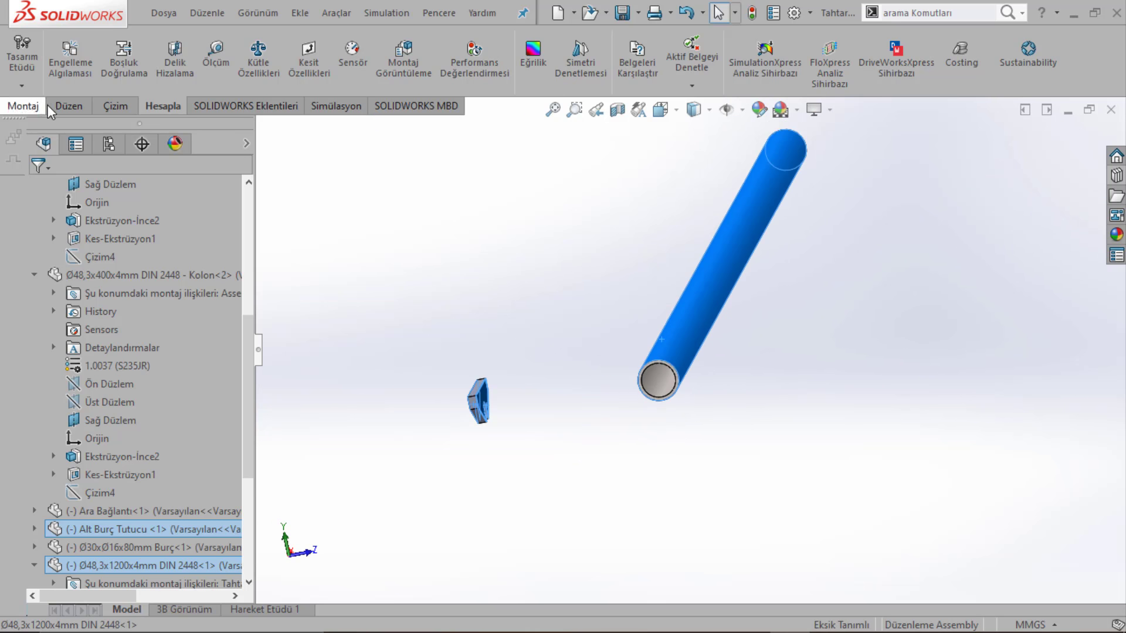
{"action": "left_click", "coordinate": [23, 107]}
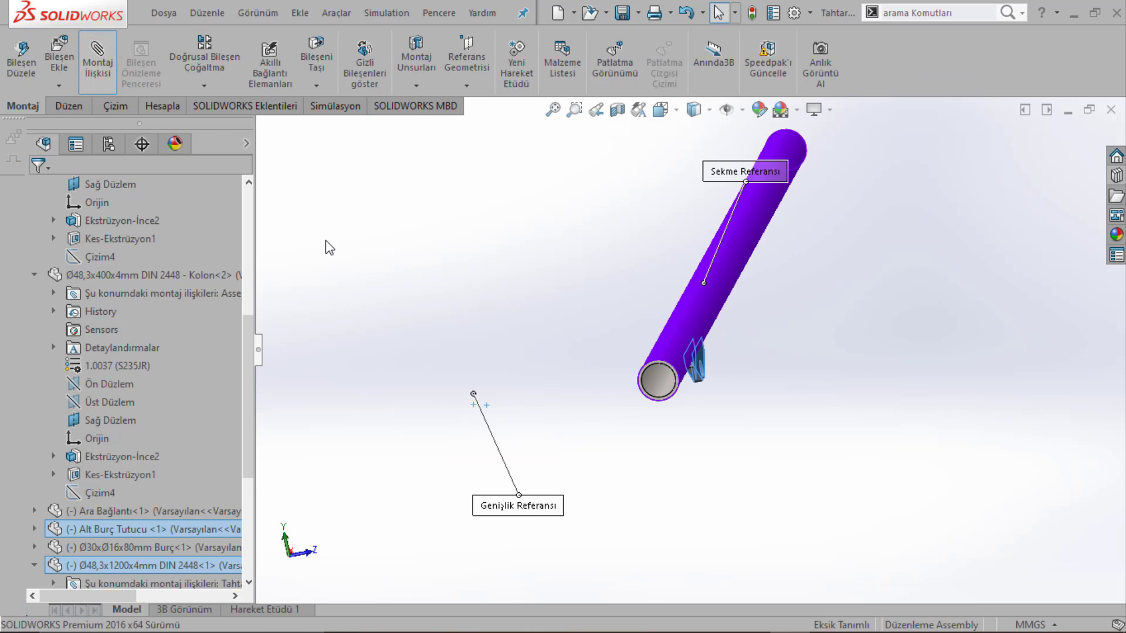
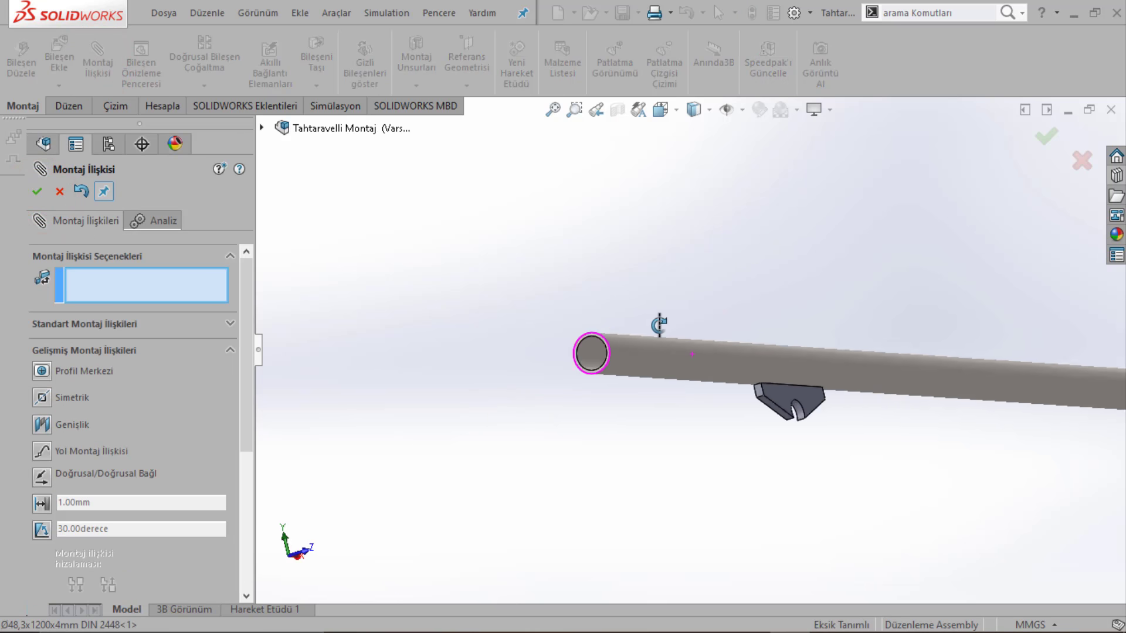
Step: Pick the seat bracket face and the 1200 mm pipe's end face as width-mate entities
{"action": "middle_click_drag", "start_coordinate": [667, 340], "coordinate": [756, 389]}
{"action": "scroll", "coordinate": [807, 331], "scroll_direction": "down", "scroll_amount": 5}
{"action": "left_click", "coordinate": [805, 332]}
{"action": "scroll", "coordinate": [762, 364], "scroll_direction": "up", "scroll_amount": 5}
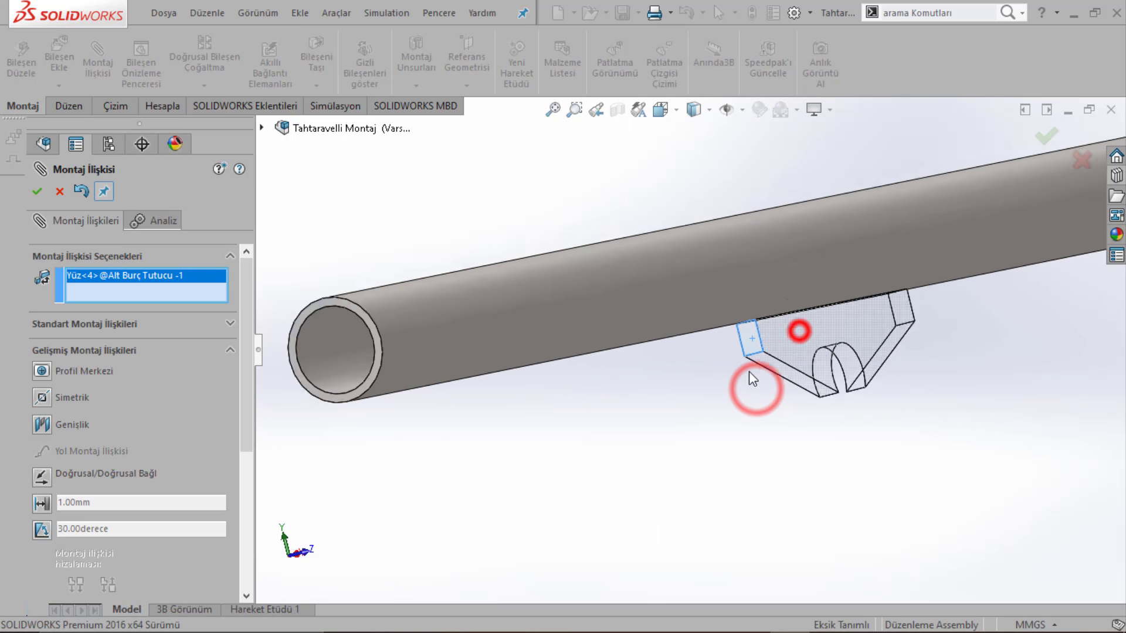
{"action": "scroll", "coordinate": [498, 359], "scroll_direction": "down", "scroll_amount": 2}
{"action": "left_click", "coordinate": [453, 406]}
{"action": "scroll", "coordinate": [642, 383], "scroll_direction": "up", "scroll_amount": 3}
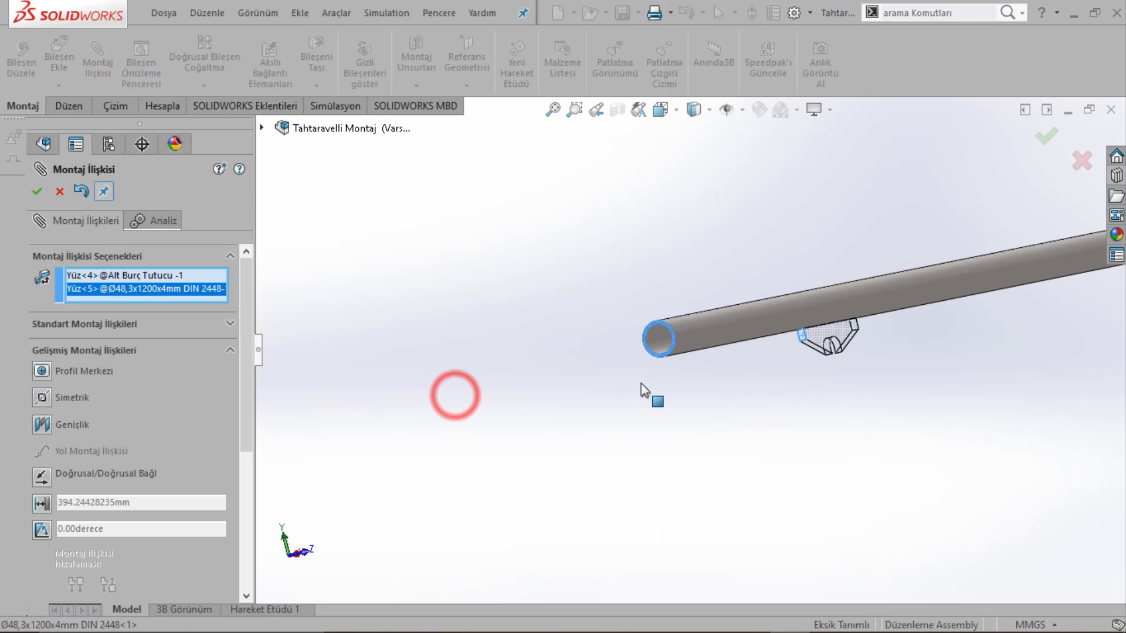
{"action": "scroll", "coordinate": [560, 393], "scroll_direction": "down", "scroll_amount": 4}
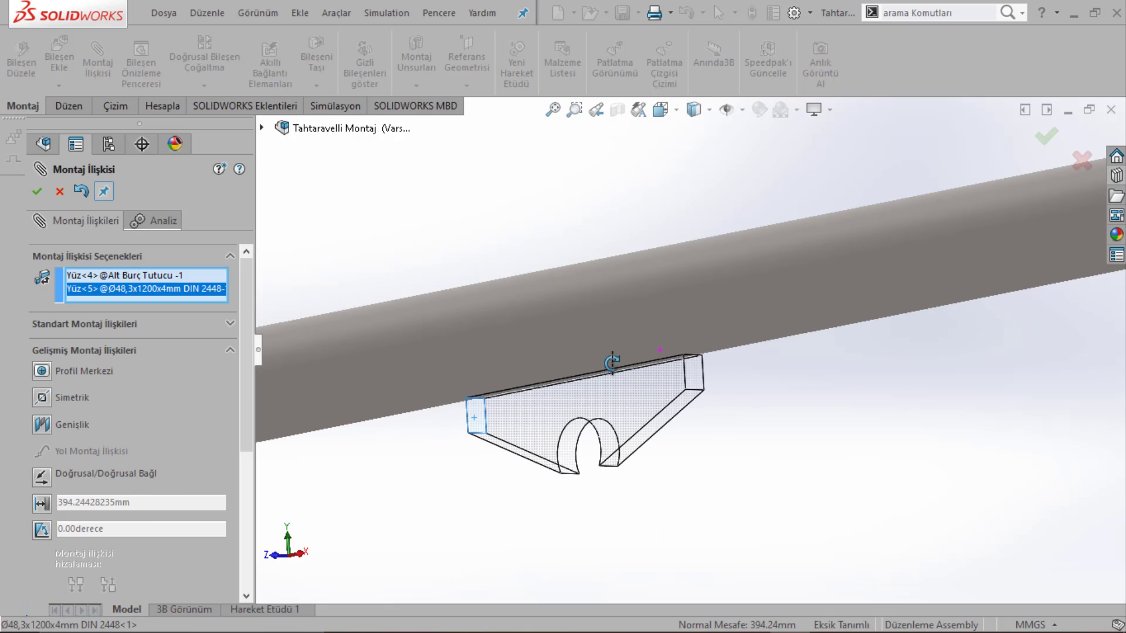
{"action": "scroll", "coordinate": [689, 378], "scroll_direction": "up", "scroll_amount": 5}
{"action": "scroll", "coordinate": [755, 348], "scroll_direction": "down", "scroll_amount": 3}
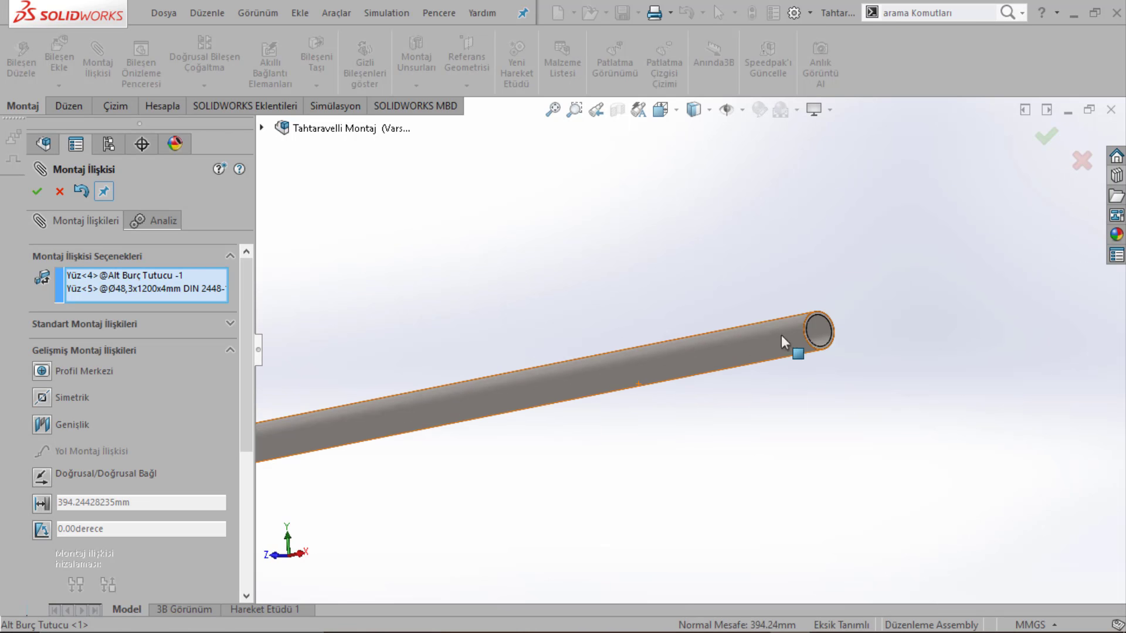
{"action": "scroll", "coordinate": [781, 335], "scroll_direction": "down", "scroll_amount": 2}
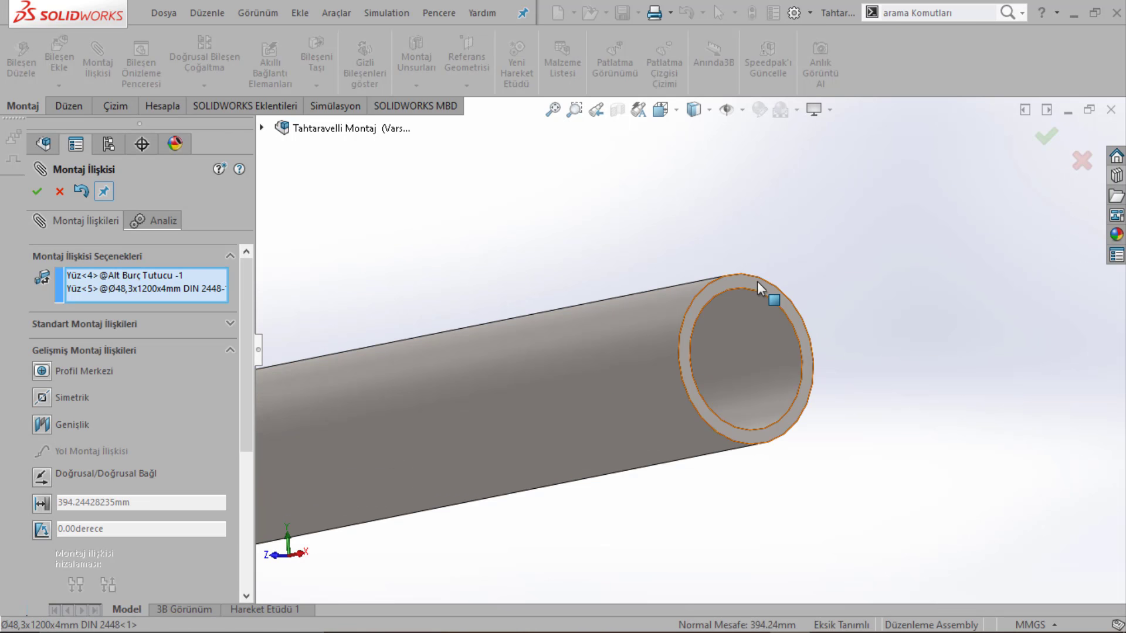
{"action": "left_click", "coordinate": [756, 283]}
{"action": "left_click", "coordinate": [692, 206]}
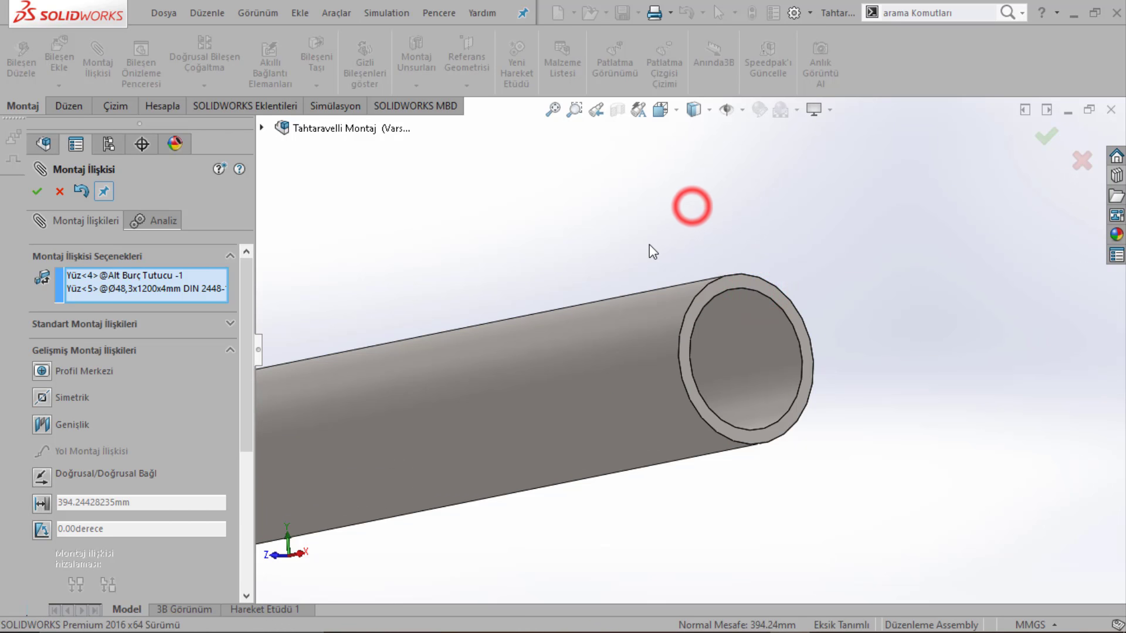
Step: Add the pipe's end edge and view pipe, bracket and column together
{"action": "left_click", "coordinate": [737, 292]}
{"action": "scroll", "coordinate": [684, 354], "scroll_direction": "up", "scroll_amount": 5}
{"action": "scroll", "coordinate": [645, 404], "scroll_direction": "down", "scroll_amount": 3}
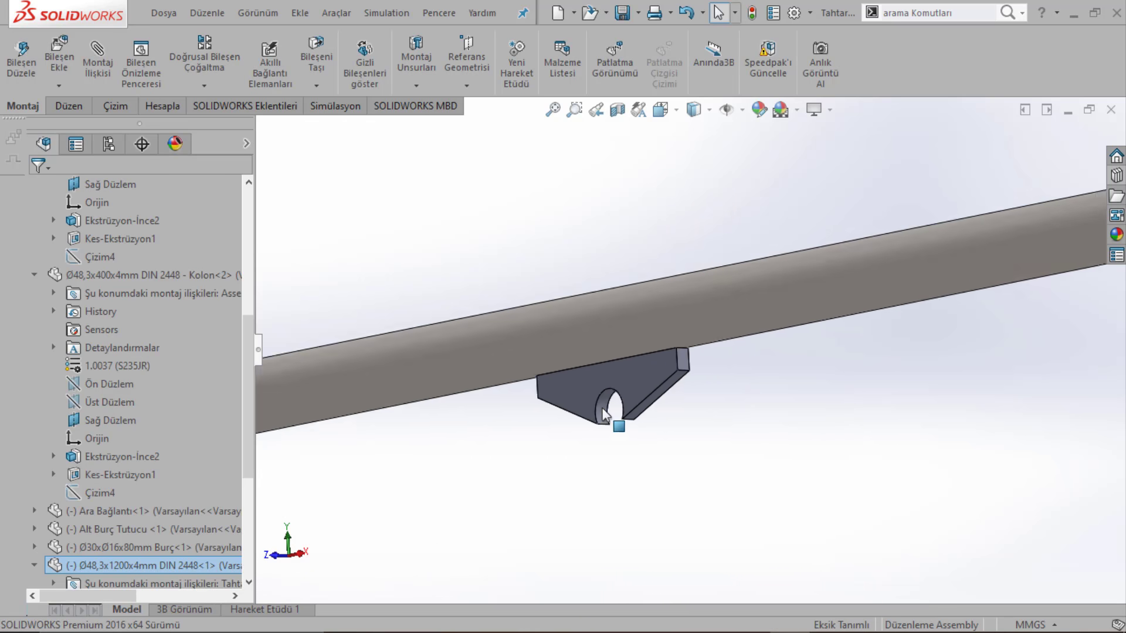
{"action": "scroll", "coordinate": [769, 346], "scroll_direction": "down", "scroll_amount": 3}
{"action": "scroll", "coordinate": [515, 355], "scroll_direction": "up", "scroll_amount": 3}
{"action": "middle_click_drag", "start_coordinate": [515, 356], "coordinate": [658, 319]}
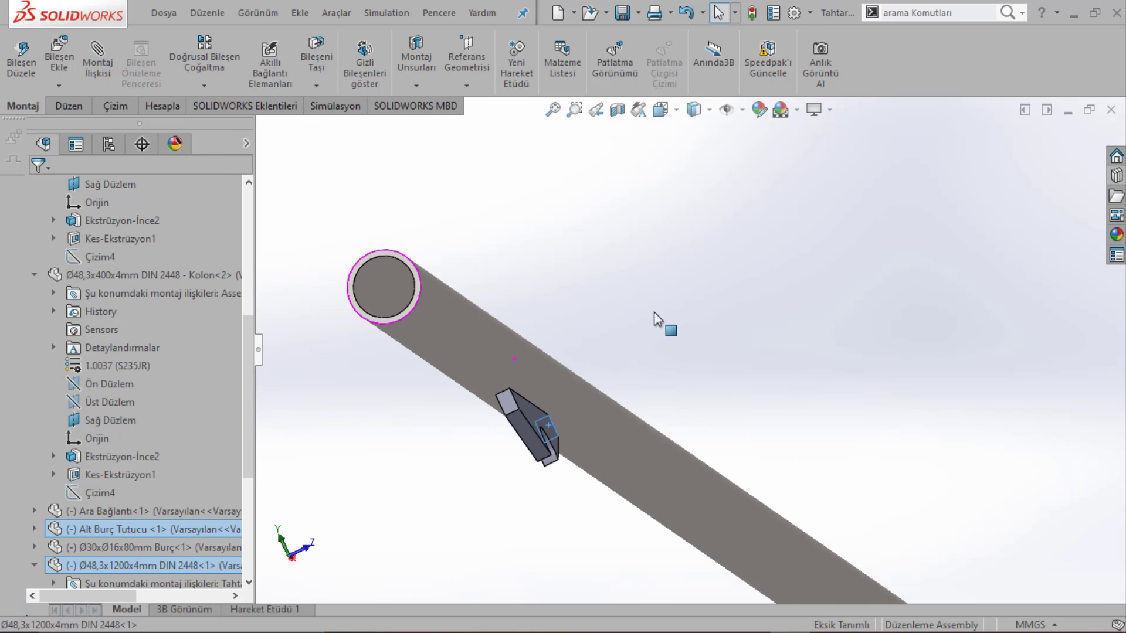
{"action": "scroll", "coordinate": [554, 339], "scroll_direction": "down", "scroll_amount": 3}
{"action": "scroll", "coordinate": [567, 353], "scroll_direction": "down", "scroll_amount": 2}
{"action": "scroll", "coordinate": [566, 350], "scroll_direction": "up", "scroll_amount": 3}
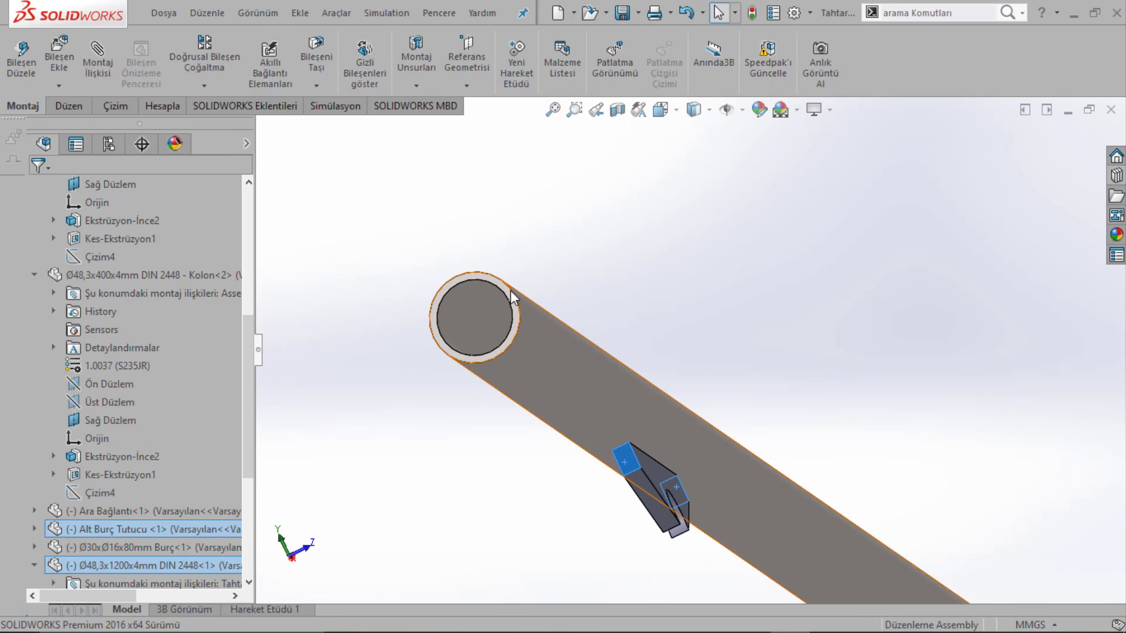
{"action": "scroll", "coordinate": [510, 290], "scroll_direction": "down", "scroll_amount": 3}
{"action": "scroll", "coordinate": [522, 284], "scroll_direction": "down", "scroll_amount": 2}
{"action": "scroll", "coordinate": [555, 334], "scroll_direction": "up", "scroll_amount": 1}
{"action": "scroll", "coordinate": [575, 332], "scroll_direction": "up", "scroll_amount": 3}
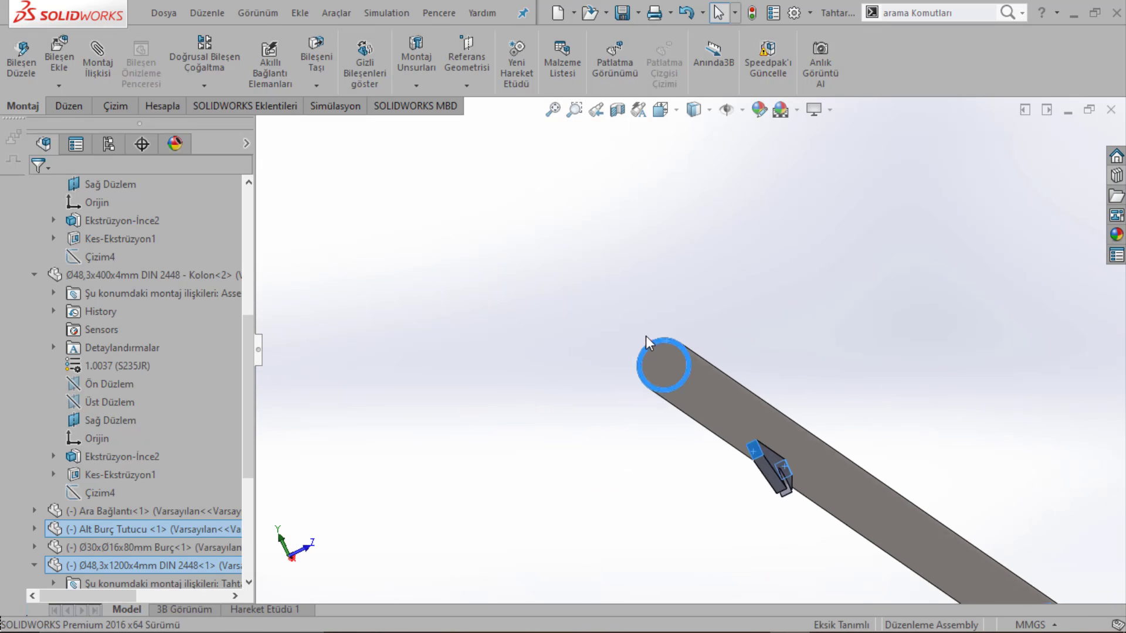
{"action": "mouse_move", "coordinate": [646, 335]}
{"action": "middle_mouse_down"}
{"action": "mouse_move", "coordinate": [607, 395]}
{"action": "mouse_move", "coordinate": [696, 369]}
{"action": "middle_mouse_up"}
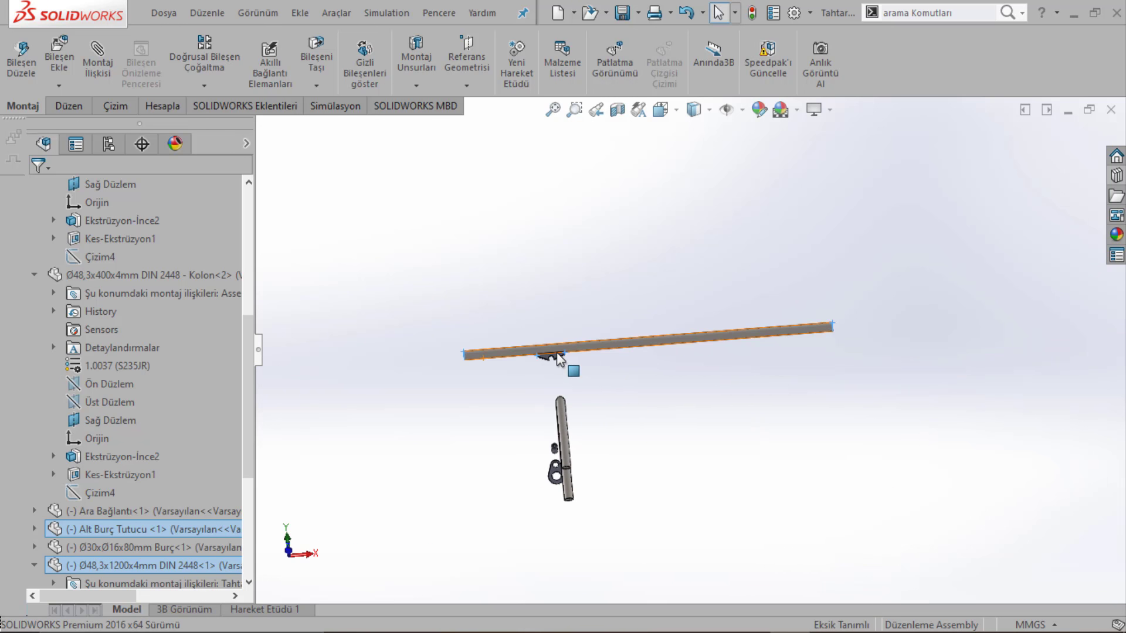
{"action": "scroll", "coordinate": [554, 356], "scroll_direction": "down", "scroll_amount": 3}
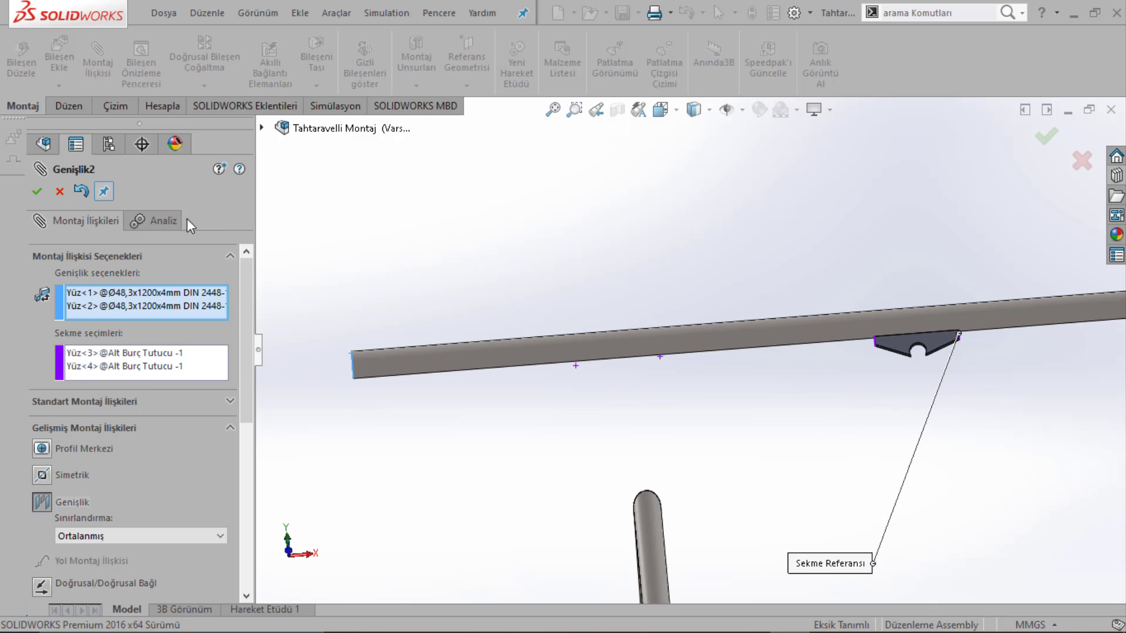
Step: Apply the centred width mate and rotate the view until the pipe is horizontal
{"action": "left_click", "coordinate": [44, 191]}
{"action": "scroll", "coordinate": [848, 331], "scroll_direction": "up", "scroll_amount": 3}
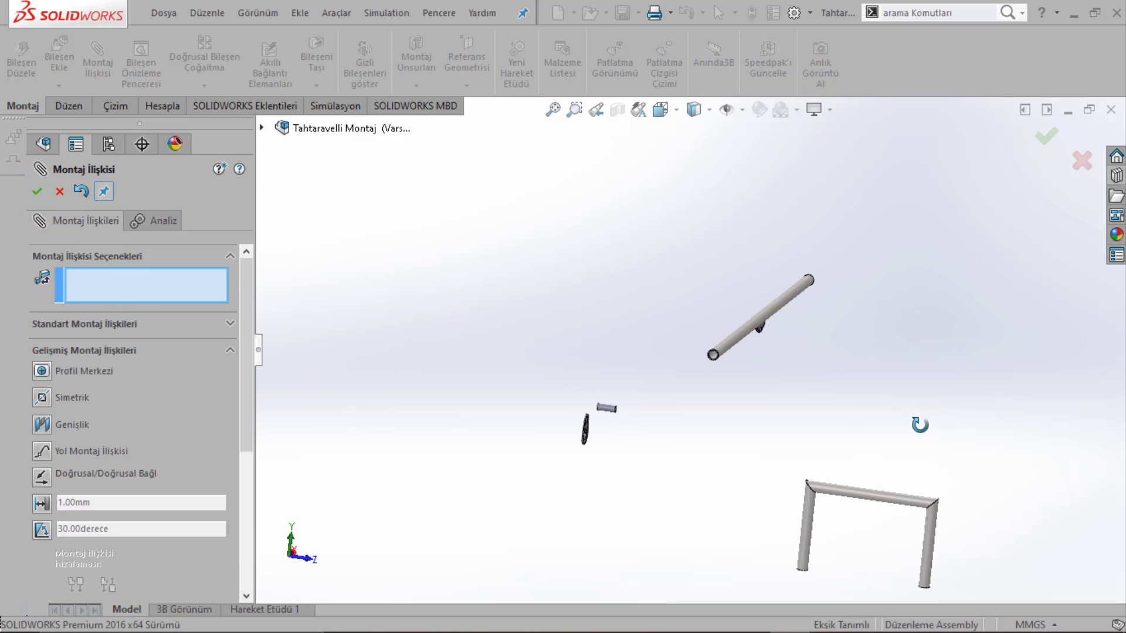
{"action": "scroll", "coordinate": [794, 413], "scroll_direction": "down", "scroll_amount": 2}
{"action": "middle_click_drag", "start_coordinate": [794, 413], "coordinate": [818, 308], "text": "ctrl"}
{"action": "middle_click_drag", "start_coordinate": [758, 197], "coordinate": [832, 469]}
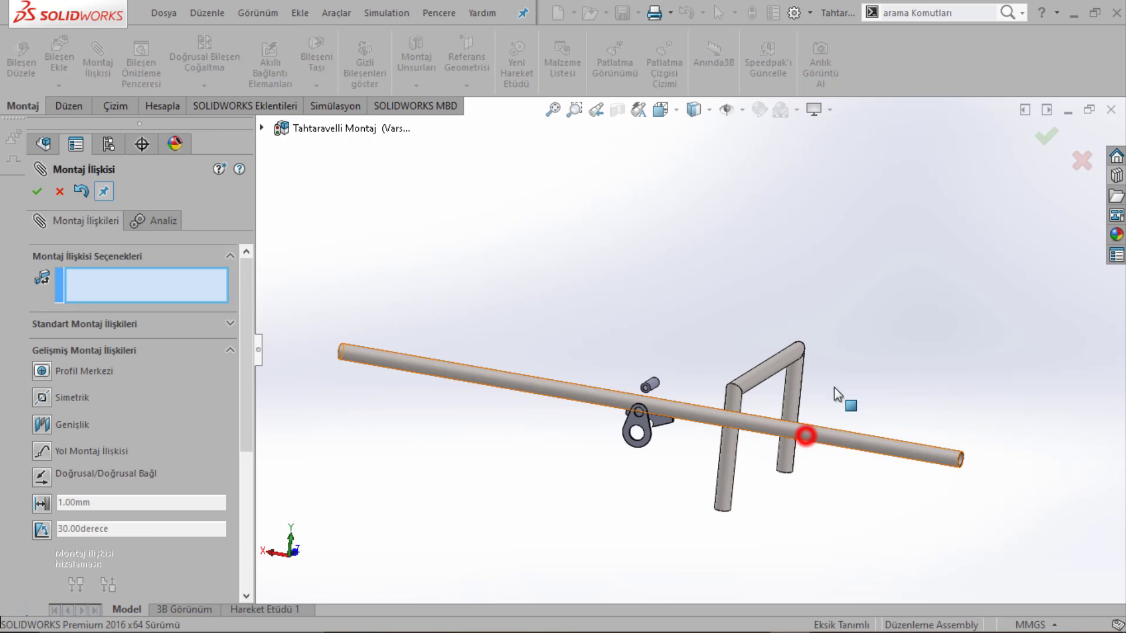
{"action": "middle_click_drag", "start_coordinate": [834, 387], "coordinate": [877, 329]}
{"action": "scroll", "coordinate": [615, 360], "scroll_direction": "down", "scroll_amount": 3}
{"action": "scroll", "coordinate": [613, 362], "scroll_direction": "down", "scroll_amount": 2}
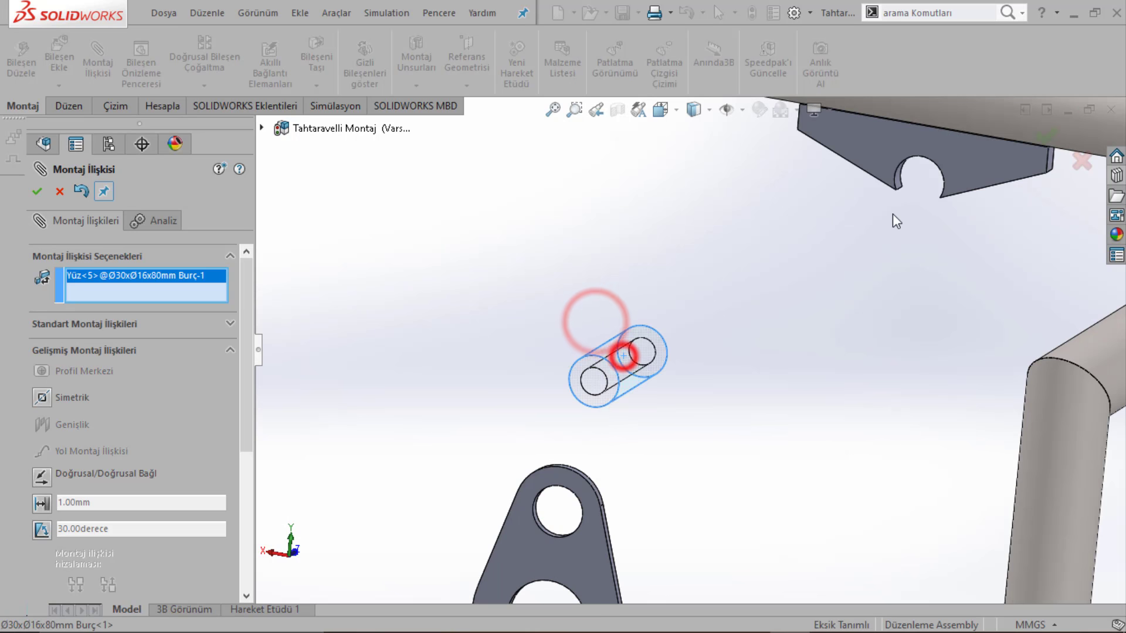
{"action": "key", "text": "Escape"}
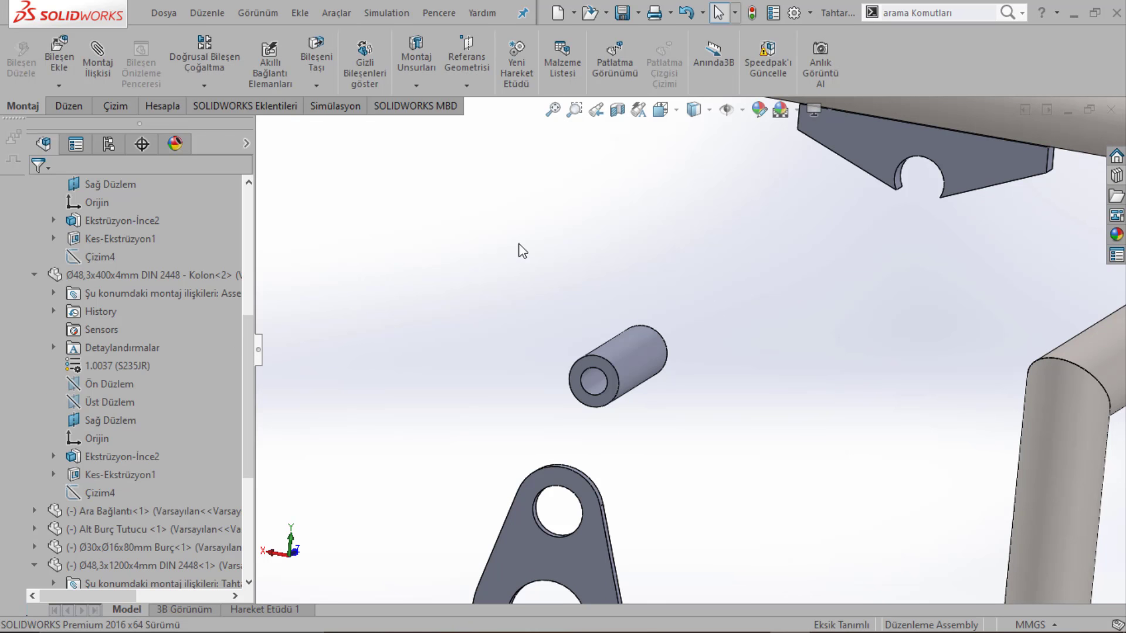
Step: Make the Ø30x16x80mm bushing concentric with the Alt Burç Tutucu bore
{"action": "left_click", "coordinate": [110, 59]}
{"action": "left_click", "coordinate": [621, 351]}
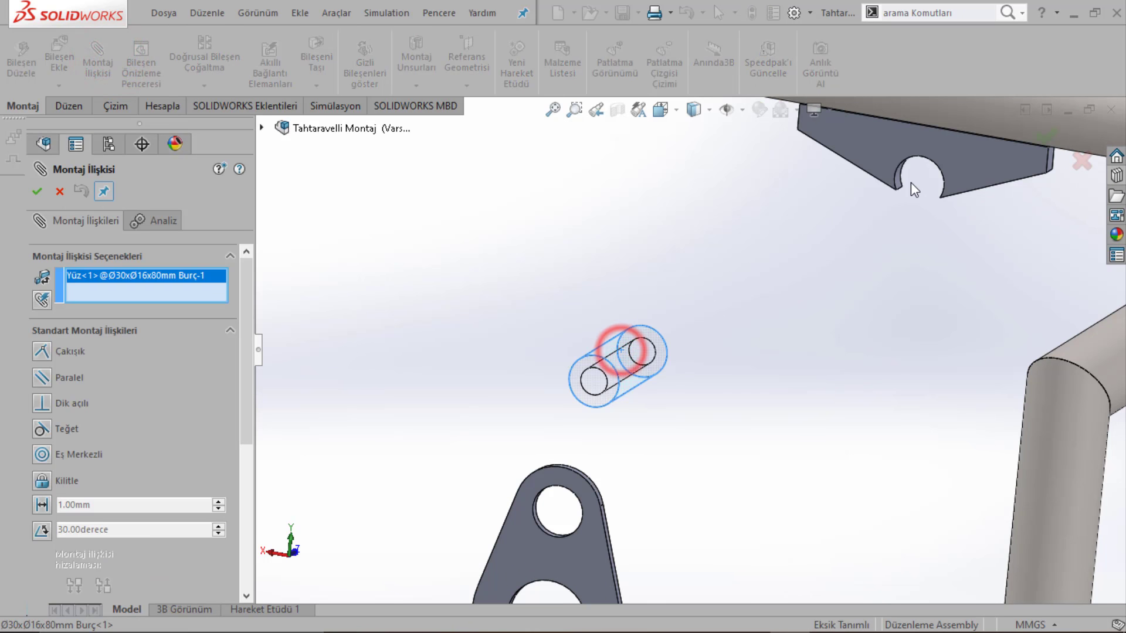
{"action": "scroll", "coordinate": [910, 181], "scroll_direction": "down", "scroll_amount": 3}
{"action": "left_click", "coordinate": [793, 230]}
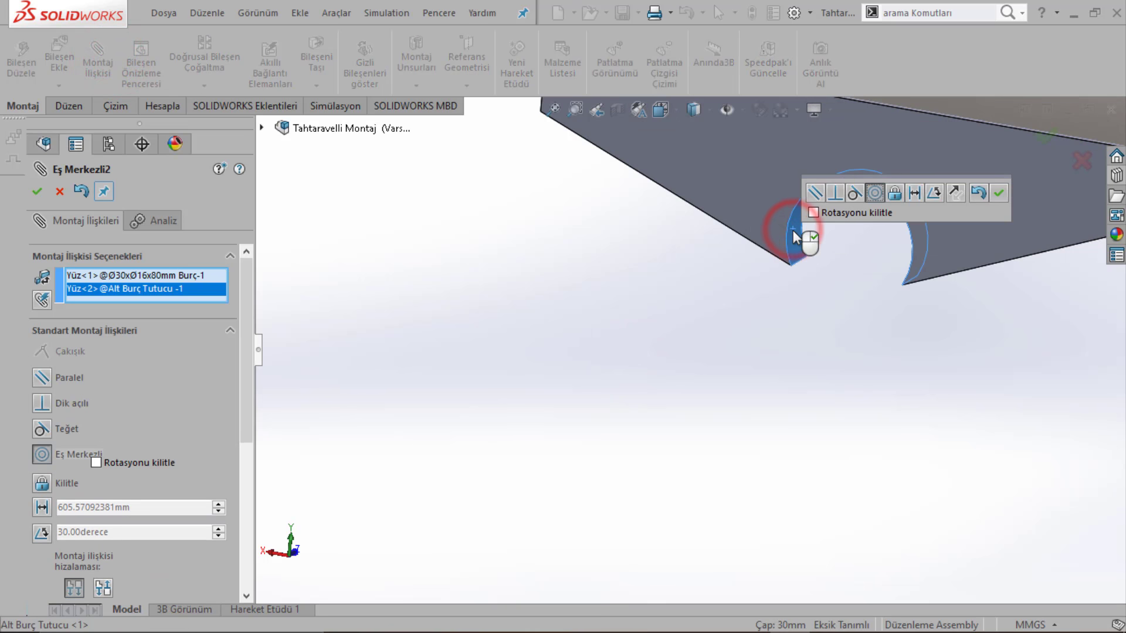
{"action": "left_click", "coordinate": [997, 192]}
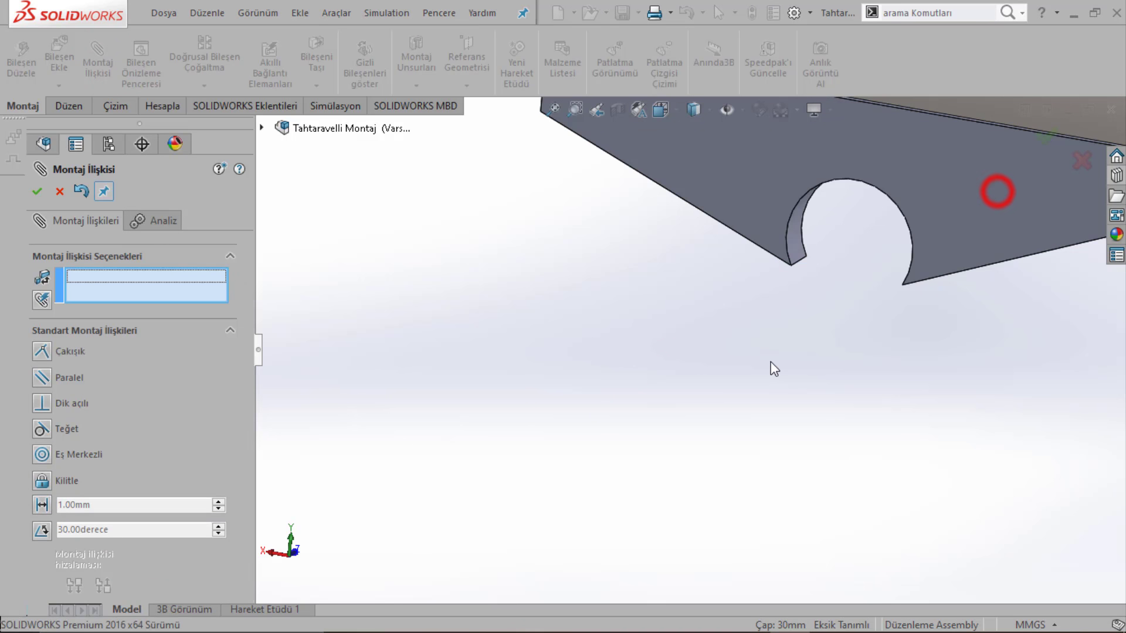
{"action": "scroll", "coordinate": [770, 361], "scroll_direction": "up", "scroll_amount": 3}
{"action": "scroll", "coordinate": [592, 459], "scroll_direction": "down", "scroll_amount": 3}
Step: Pair the bushing's end faces with the bracket's side faces in a new mate
{"action": "left_click", "coordinate": [620, 434]}
{"action": "scroll", "coordinate": [704, 404], "scroll_direction": "up", "scroll_amount": 3}
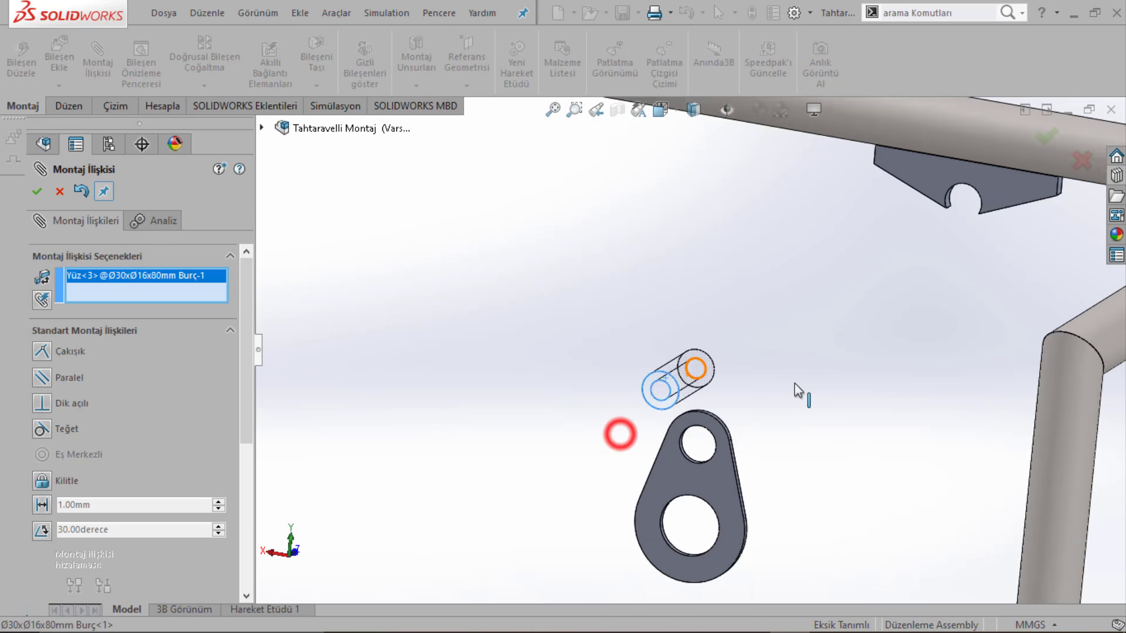
{"action": "left_click", "coordinate": [874, 206]}
{"action": "scroll", "coordinate": [894, 214], "scroll_direction": "down", "scroll_amount": 3}
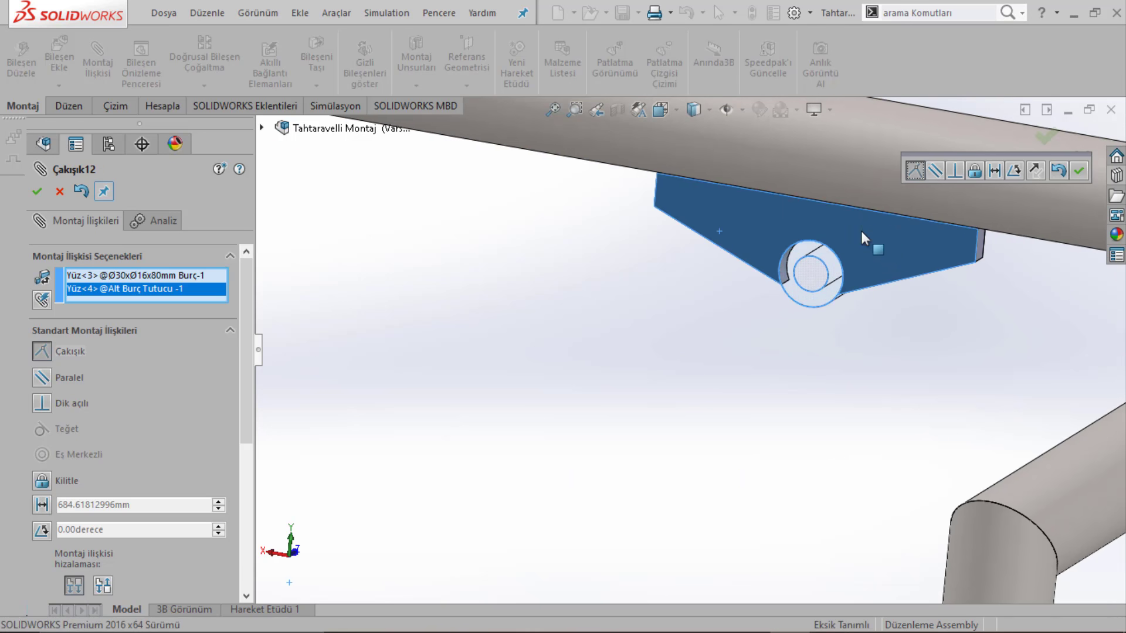
{"action": "mouse_move", "coordinate": [861, 231]}
{"action": "middle_mouse_down"}
{"action": "mouse_move", "coordinate": [852, 248]}
{"action": "mouse_move", "coordinate": [860, 290]}
{"action": "middle_mouse_up"}
{"action": "scroll", "coordinate": [860, 291], "scroll_direction": "down", "scroll_amount": 3}
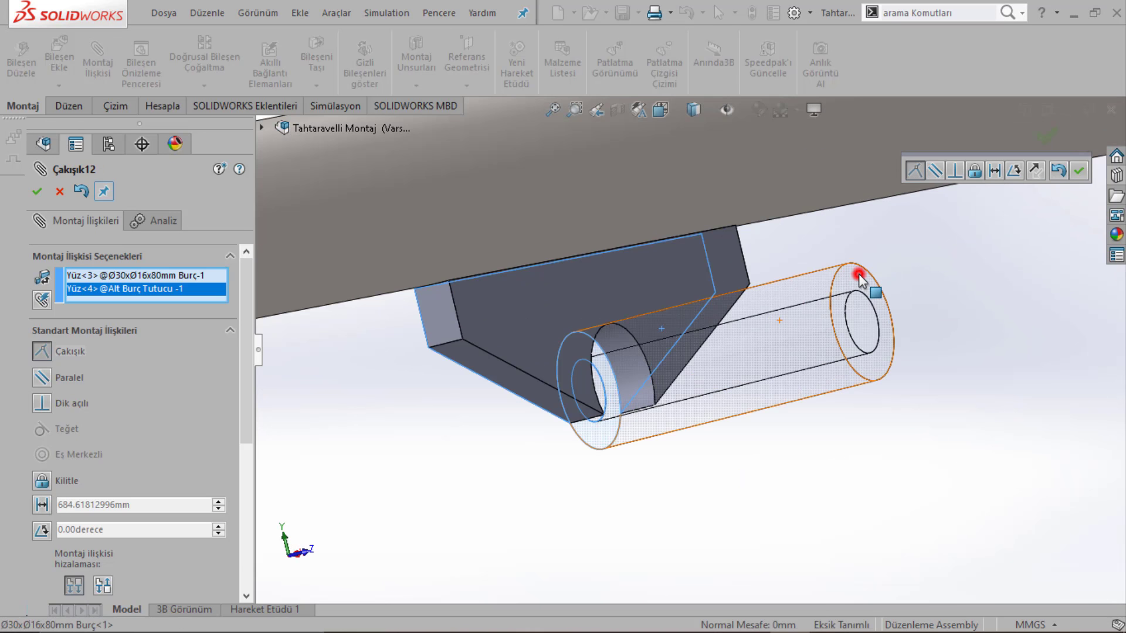
{"action": "left_click", "coordinate": [855, 276]}
{"action": "left_click", "coordinate": [683, 337]}
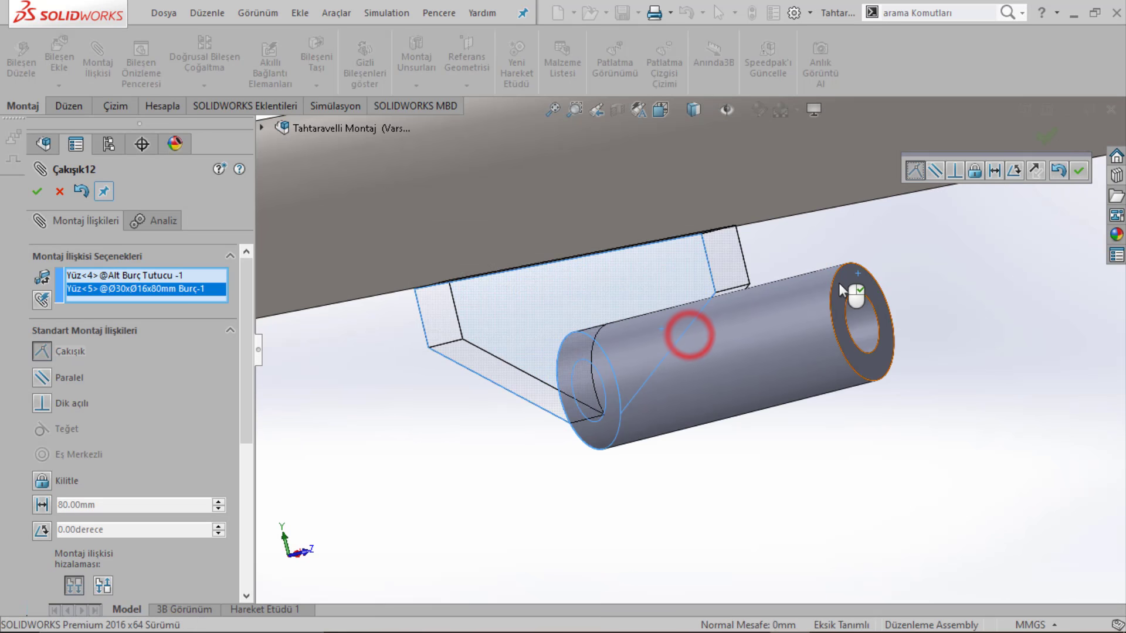
{"action": "left_click", "coordinate": [842, 283]}
{"action": "left_click", "coordinate": [686, 306]}
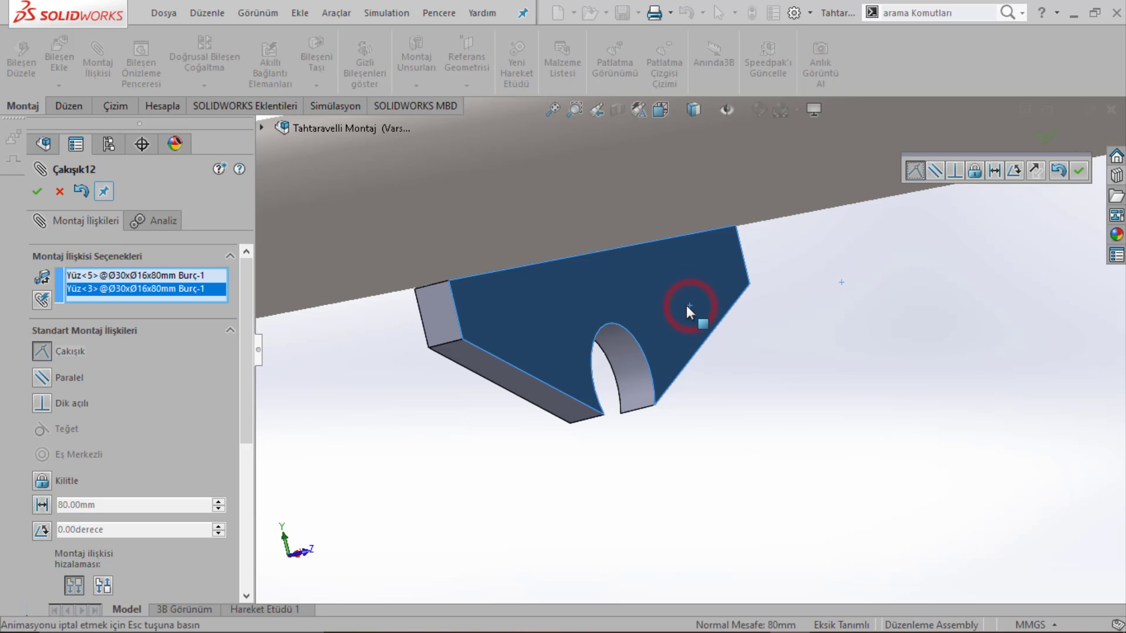
{"action": "key", "text": "Return"}
Step: Mate the bushing's end face against the bracket's side face
{"action": "scroll", "coordinate": [679, 382], "scroll_direction": "down", "scroll_amount": 5}
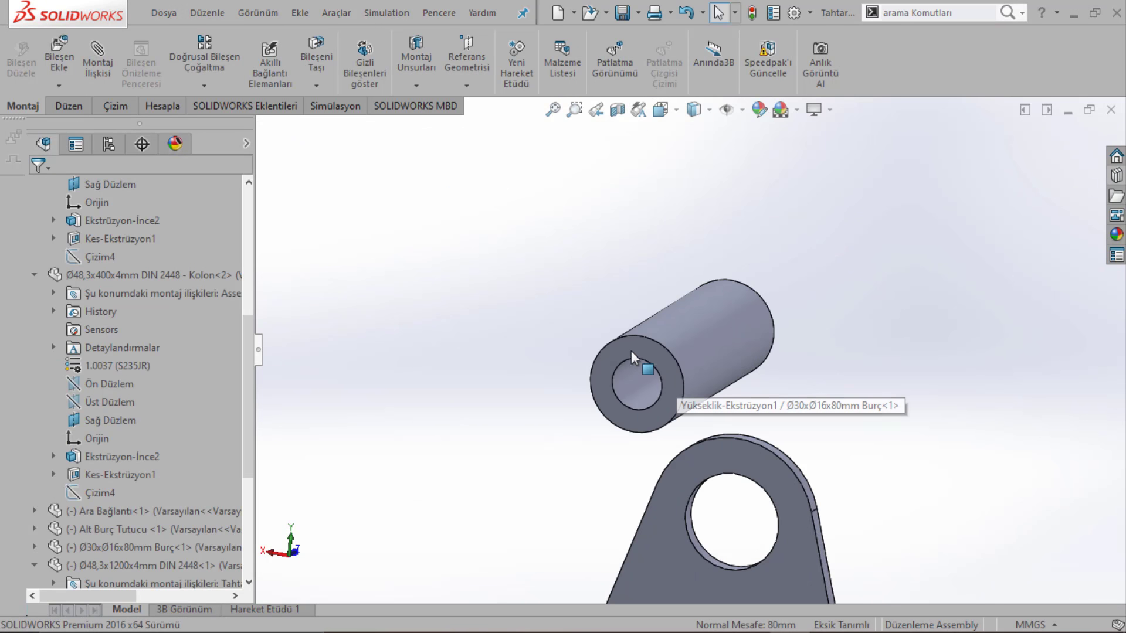
{"action": "left_click", "coordinate": [629, 349]}
{"action": "middle_click_drag", "start_coordinate": [672, 358], "coordinate": [867, 291]}
{"action": "scroll", "coordinate": [867, 290], "scroll_direction": "up", "scroll_amount": 3}
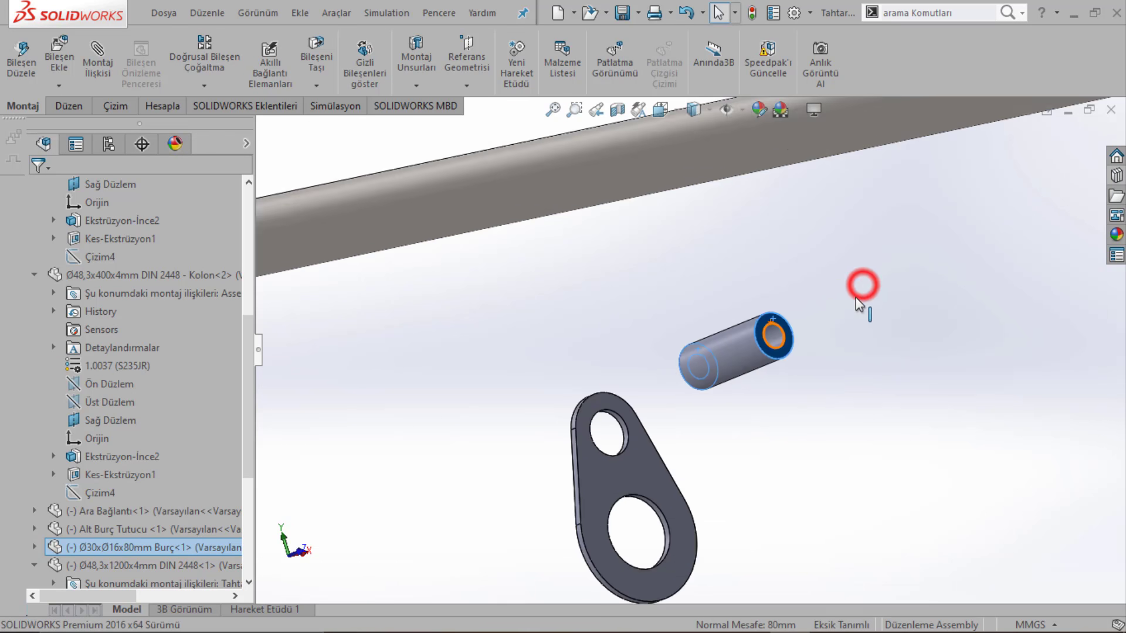
{"action": "scroll", "coordinate": [859, 287], "scroll_direction": "up", "scroll_amount": 2}
{"action": "scroll", "coordinate": [853, 293], "scroll_direction": "down", "scroll_amount": 6}
{"action": "middle_click_drag", "start_coordinate": [860, 311], "coordinate": [938, 297]}
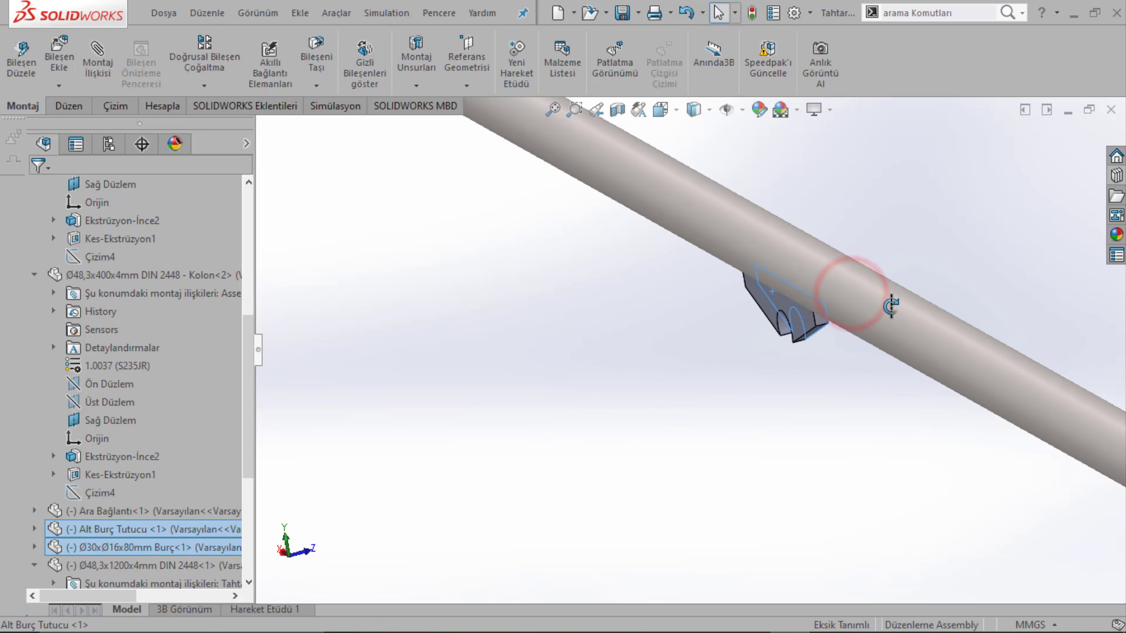
{"action": "left_click", "coordinate": [840, 316]}
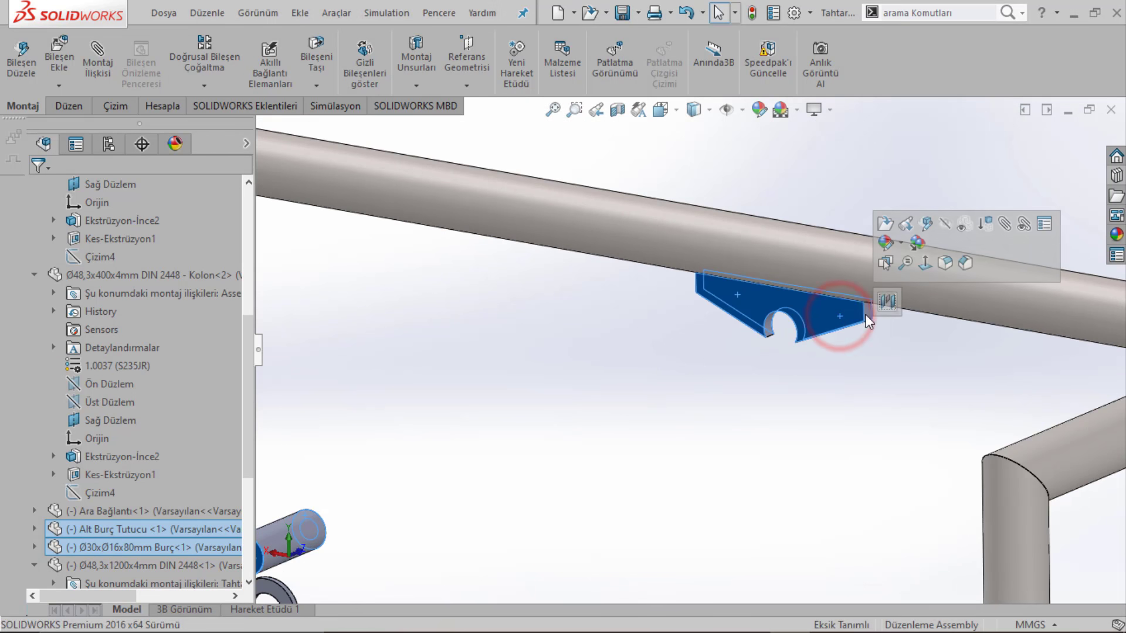
{"action": "left_click", "coordinate": [889, 303]}
Step: Make the Ara Bağlantı link plate's small hole concentric with the bushing
{"action": "scroll", "coordinate": [844, 320], "scroll_direction": "up", "scroll_amount": 3}
{"action": "mouse_move", "coordinate": [845, 319]}
{"action": "middle_mouse_down"}
{"action": "mouse_move", "coordinate": [752, 297]}
{"action": "mouse_move", "coordinate": [819, 321]}
{"action": "middle_mouse_up"}
{"action": "scroll", "coordinate": [820, 322], "scroll_direction": "up", "scroll_amount": 3}
{"action": "scroll", "coordinate": [572, 372], "scroll_direction": "down", "scroll_amount": 2}
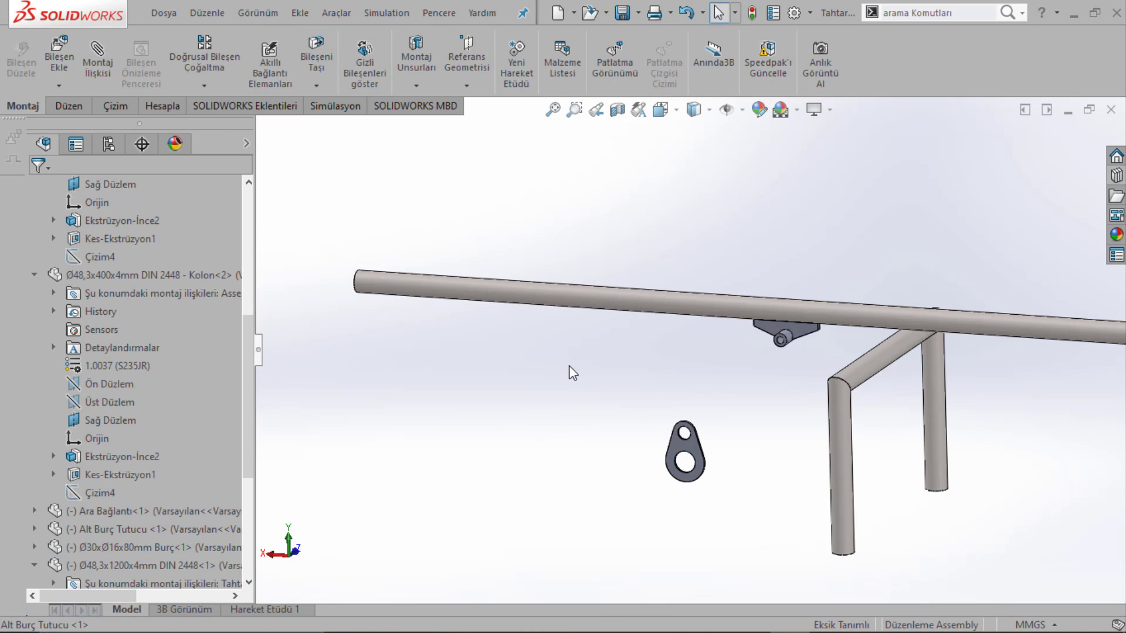
{"action": "scroll", "coordinate": [658, 420], "scroll_direction": "down", "scroll_amount": 2}
{"action": "scroll", "coordinate": [610, 500], "scroll_direction": "down", "scroll_amount": 2}
{"action": "scroll", "coordinate": [574, 487], "scroll_direction": "down", "scroll_amount": 3}
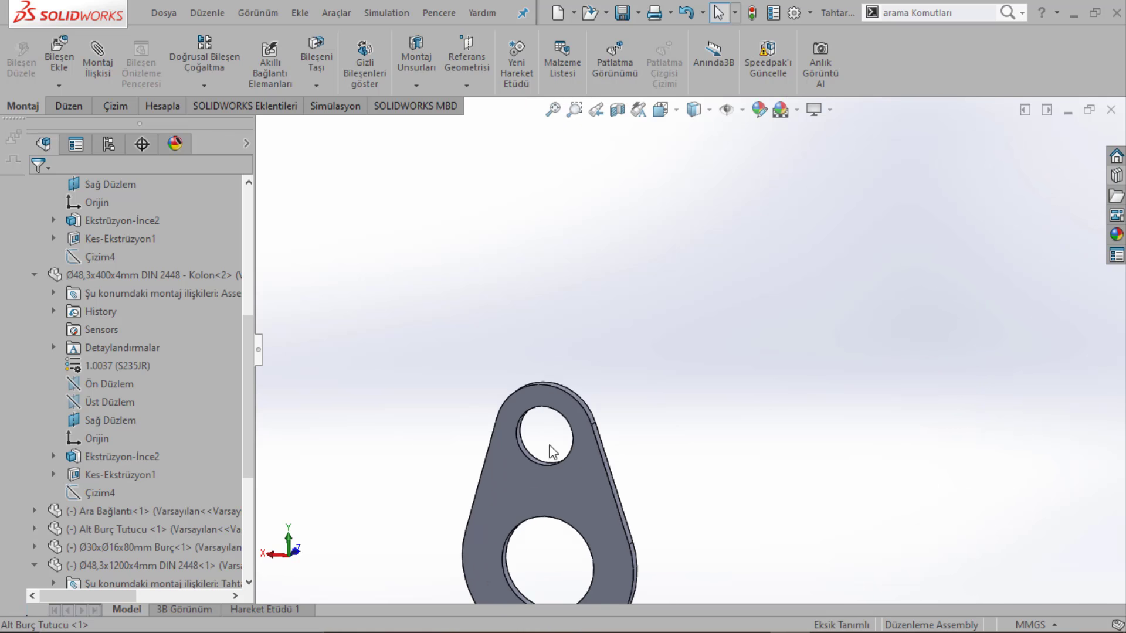
{"action": "scroll", "coordinate": [533, 476], "scroll_direction": "down", "scroll_amount": 3}
{"action": "middle_click_drag", "start_coordinate": [533, 476], "coordinate": [539, 401]}
{"action": "scroll", "coordinate": [537, 400], "scroll_direction": "up", "scroll_amount": 5}
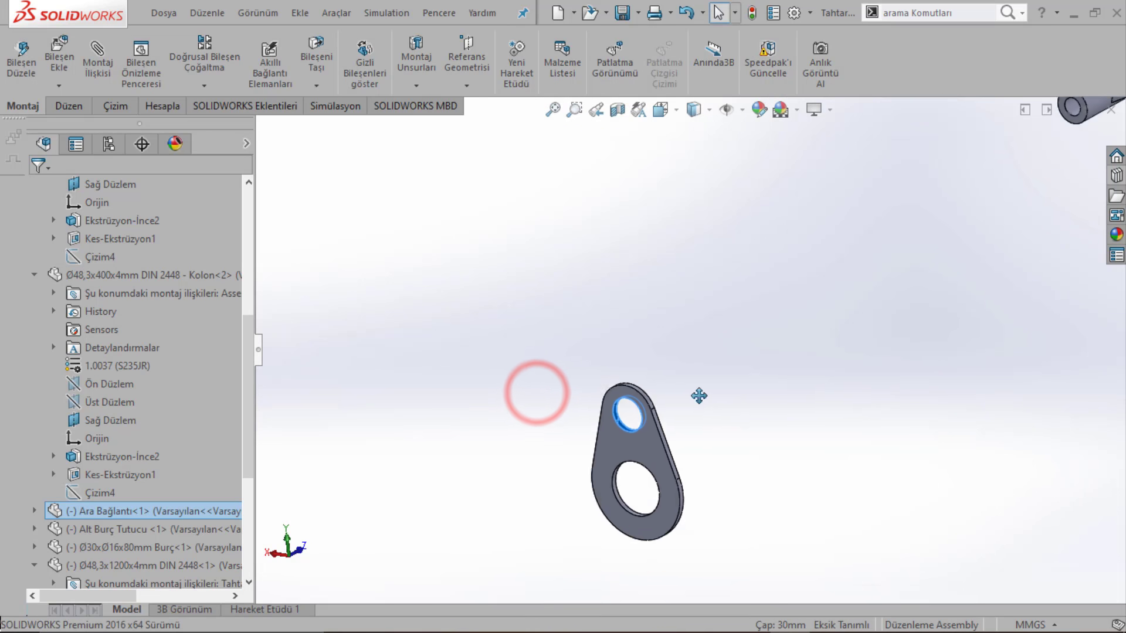
{"action": "scroll", "coordinate": [1004, 186], "scroll_direction": "down", "scroll_amount": 2}
{"action": "left_click", "coordinate": [1013, 176]}
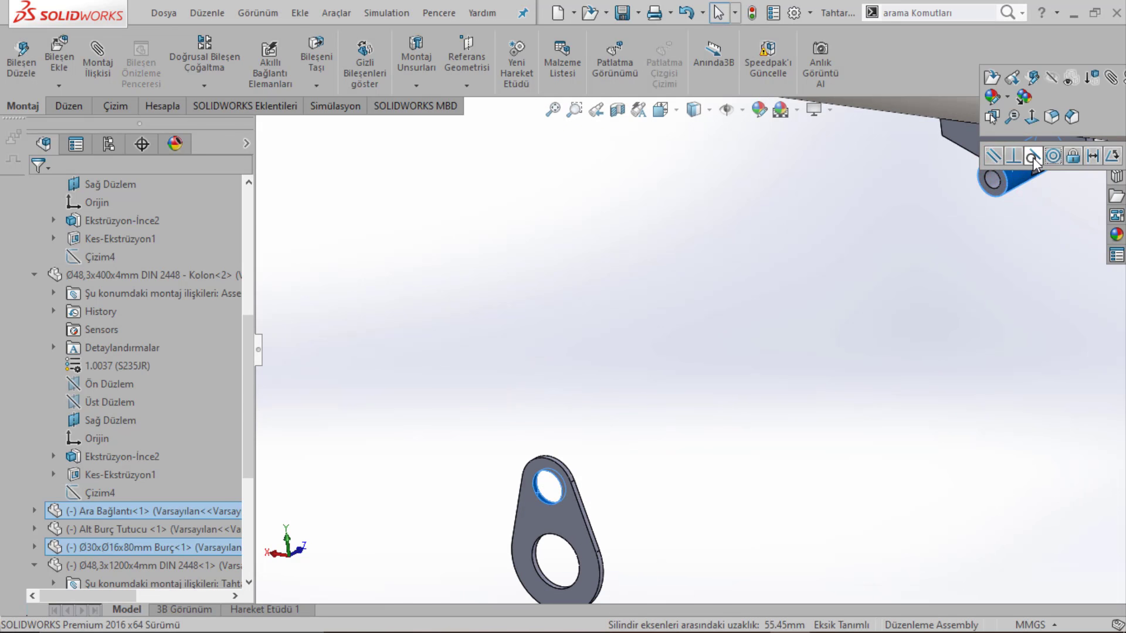
{"action": "left_click", "coordinate": [1052, 158]}
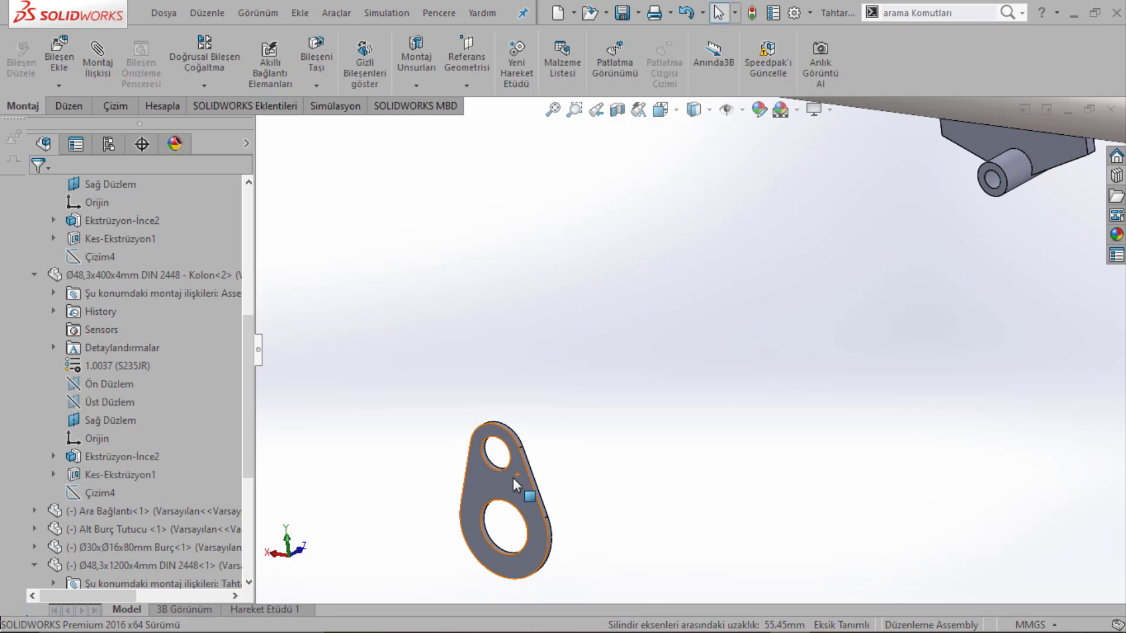
Step: Make the link plate's large hole concentric with the frame tube
{"action": "left_click", "coordinate": [513, 478]}
{"action": "mouse_move", "coordinate": [650, 412]}
{"action": "middle_mouse_down", "text": "ctrl"}
{"action": "mouse_move", "coordinate": [1014, 227]}
{"action": "mouse_move", "coordinate": [726, 414]}
{"action": "middle_mouse_up", "text": "ctrl"}
{"action": "scroll", "coordinate": [726, 415], "scroll_direction": "up", "scroll_amount": 2}
{"action": "scroll", "coordinate": [696, 394], "scroll_direction": "down", "scroll_amount": 1}
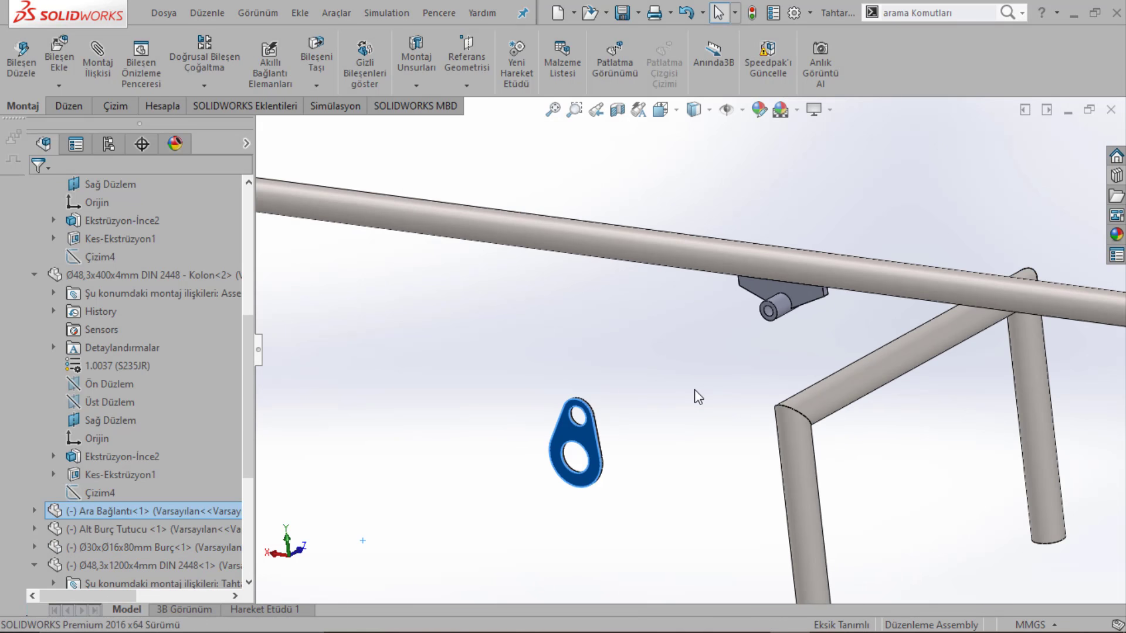
{"action": "scroll", "coordinate": [574, 427], "scroll_direction": "down", "scroll_amount": 2}
{"action": "left_click", "coordinate": [640, 395]}
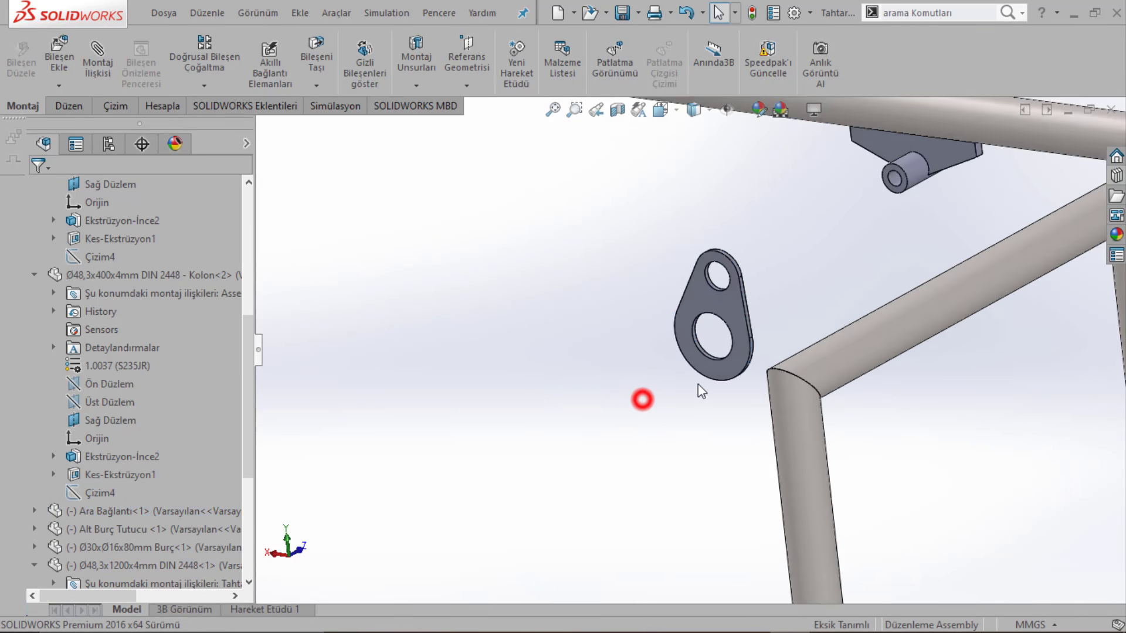
{"action": "scroll", "coordinate": [764, 390], "scroll_direction": "up", "scroll_amount": 3}
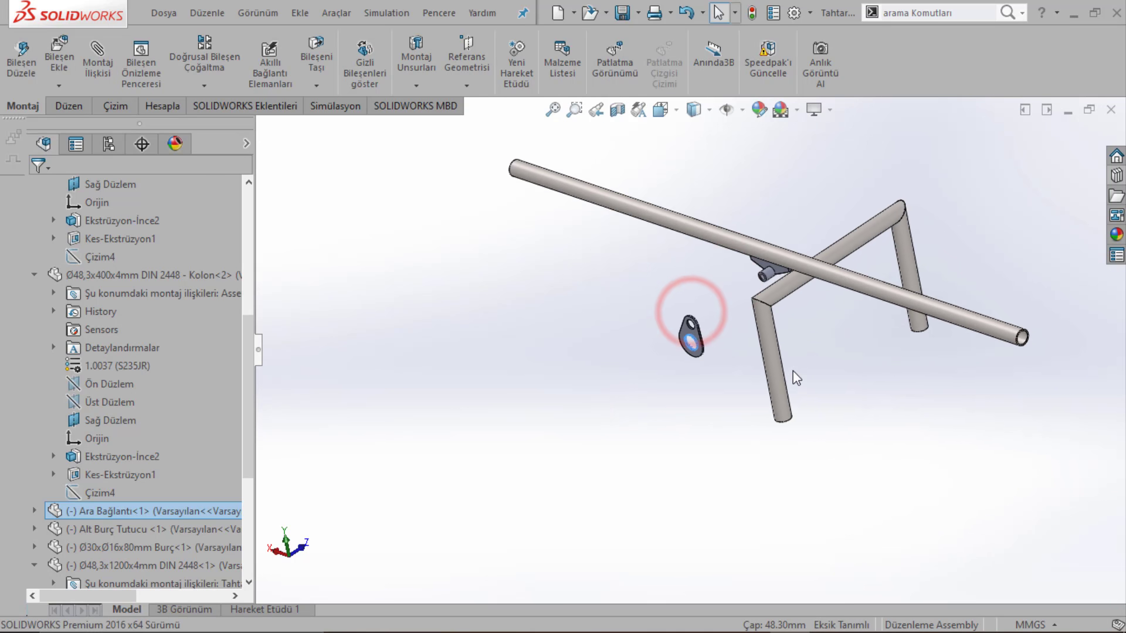
{"action": "scroll", "coordinate": [744, 321], "scroll_direction": "down", "scroll_amount": 3}
{"action": "left_click", "coordinate": [744, 321]}
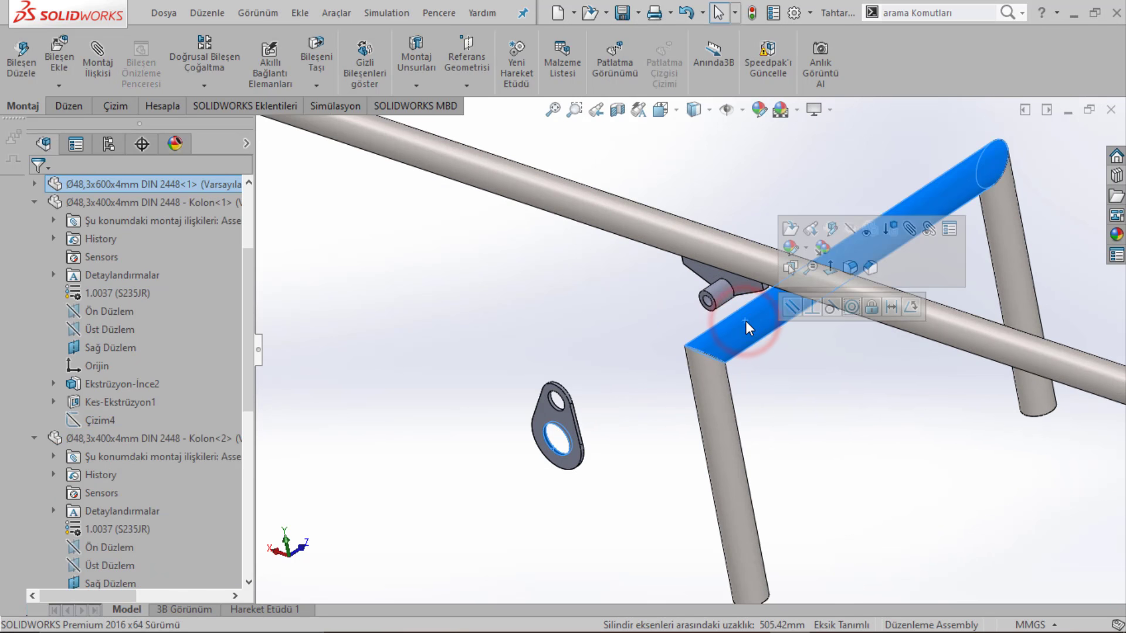
{"action": "left_click", "coordinate": [849, 307]}
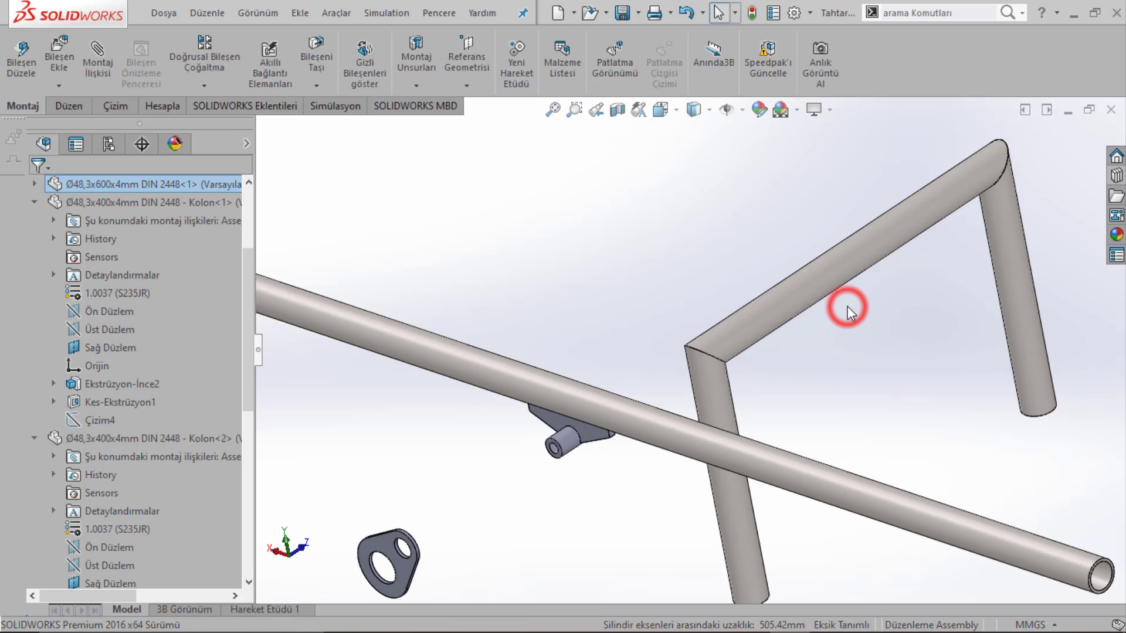
Step: Swing the long seat tube up to horizontal around the plate junction
{"action": "left_click", "coordinate": [387, 543]}
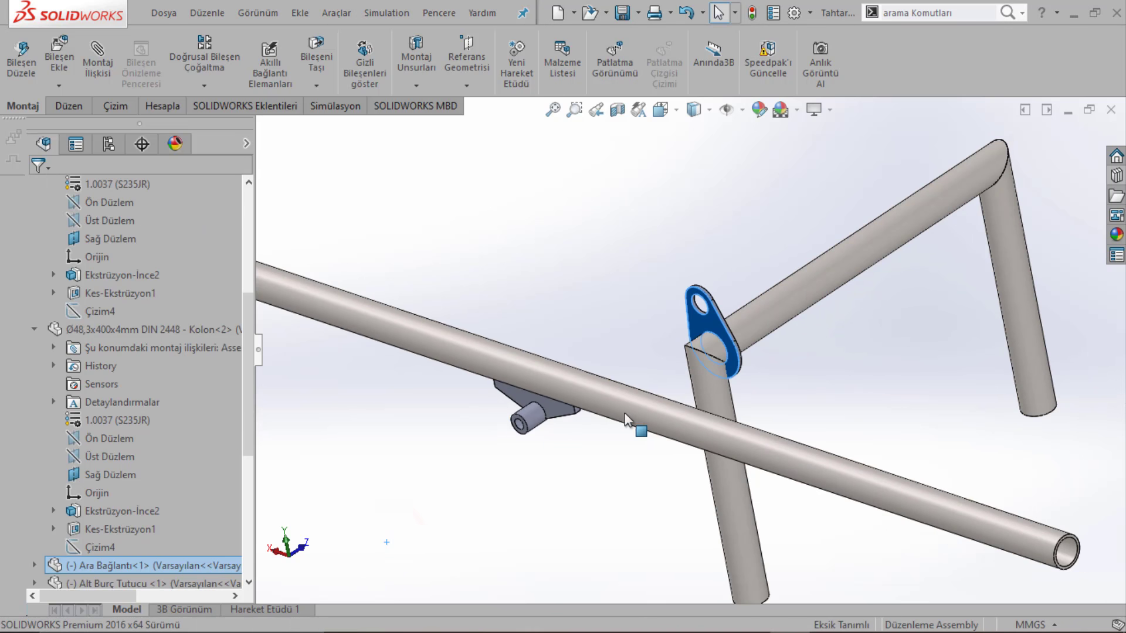
{"action": "left_click_drag", "start_coordinate": [763, 228], "coordinate": [817, 227]}
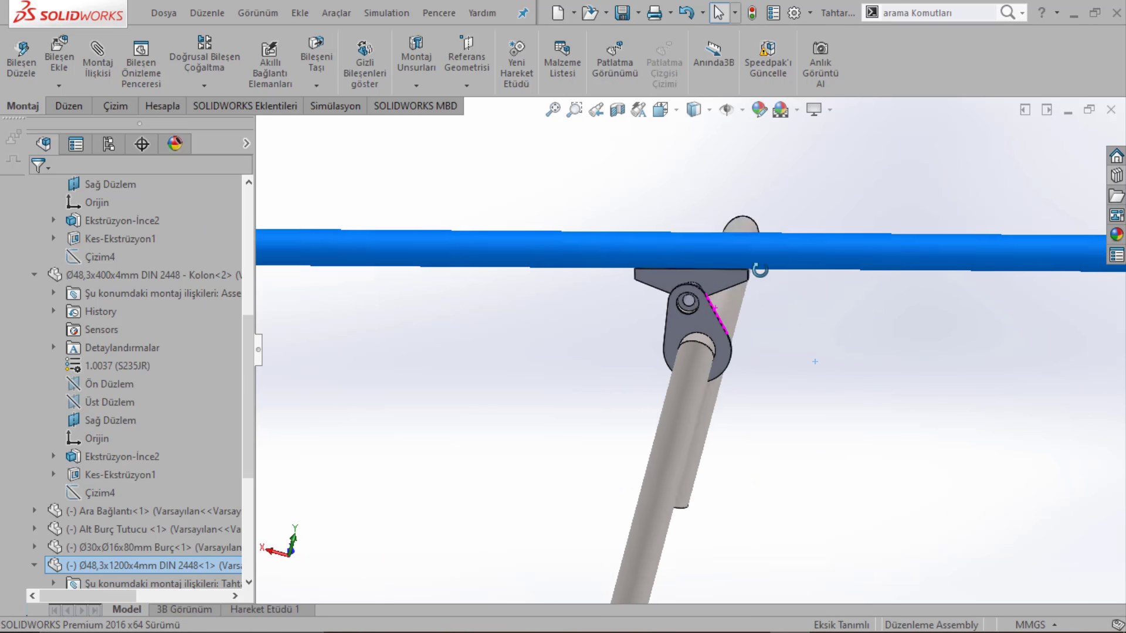
{"action": "scroll", "coordinate": [727, 313], "scroll_direction": "down", "scroll_amount": 3}
{"action": "scroll", "coordinate": [718, 318], "scroll_direction": "down", "scroll_amount": 3}
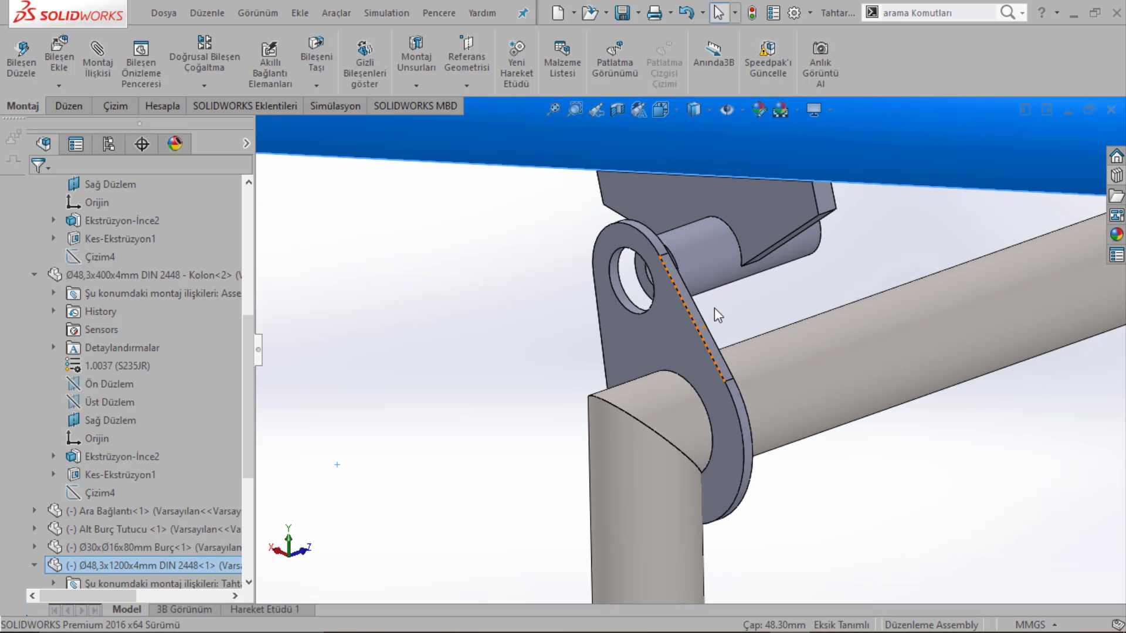
{"action": "middle_click_drag", "start_coordinate": [716, 313], "coordinate": [780, 280]}
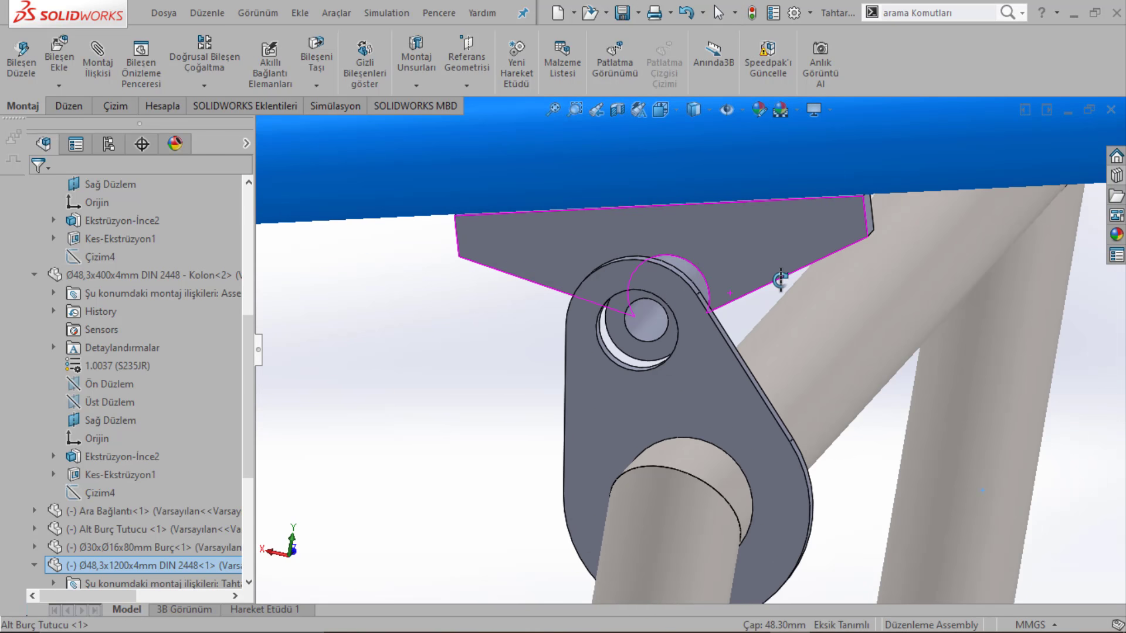
Step: Switch to the back view of the seesaw
{"action": "scroll", "coordinate": [756, 299], "scroll_direction": "up", "scroll_amount": 5}
{"action": "scroll", "coordinate": [729, 306], "scroll_direction": "up", "scroll_amount": 3}
{"action": "scroll", "coordinate": [658, 329], "scroll_direction": "down", "scroll_amount": 3}
{"action": "scroll", "coordinate": [651, 317], "scroll_direction": "down", "scroll_amount": 2}
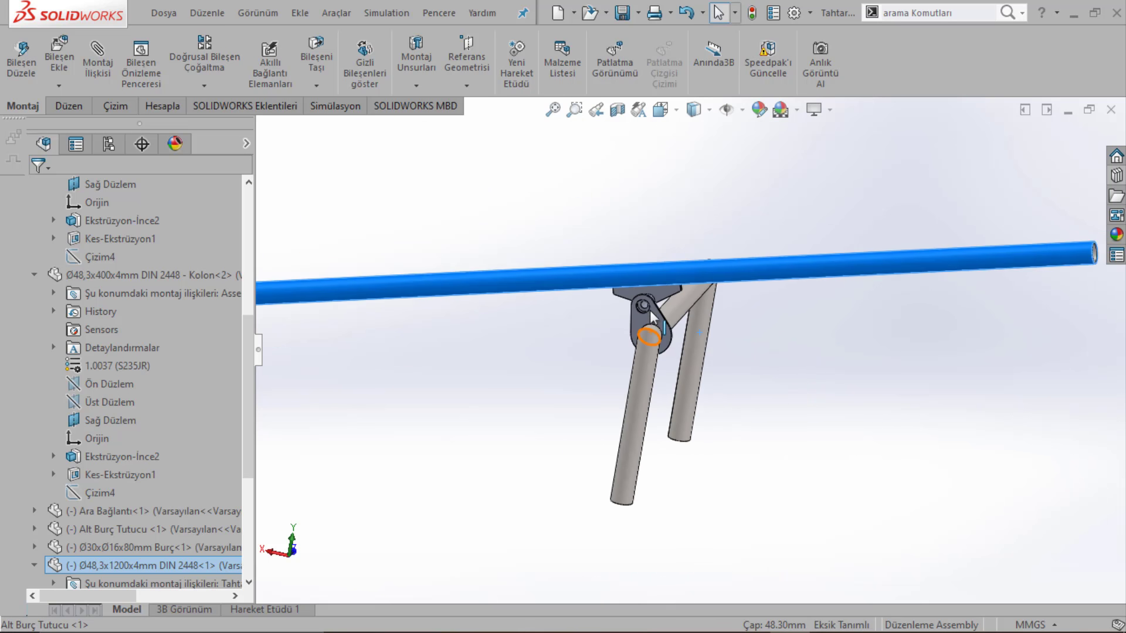
{"action": "scroll", "coordinate": [651, 313], "scroll_direction": "down", "scroll_amount": 2}
{"action": "scroll", "coordinate": [654, 305], "scroll_direction": "down", "scroll_amount": 2}
{"action": "scroll", "coordinate": [663, 297], "scroll_direction": "up", "scroll_amount": 3}
{"action": "scroll", "coordinate": [675, 287], "scroll_direction": "up", "scroll_amount": 3}
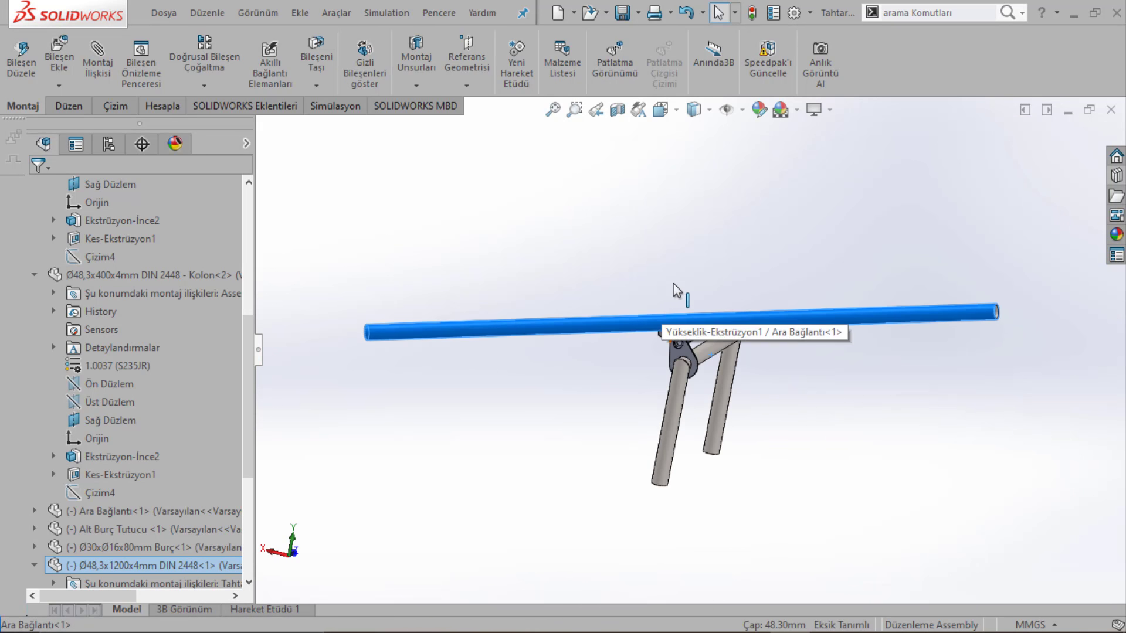
{"action": "middle_click_drag", "start_coordinate": [674, 287], "coordinate": [704, 331]}
{"action": "key", "text": "space"}
{"action": "left_click", "coordinate": [707, 335]}
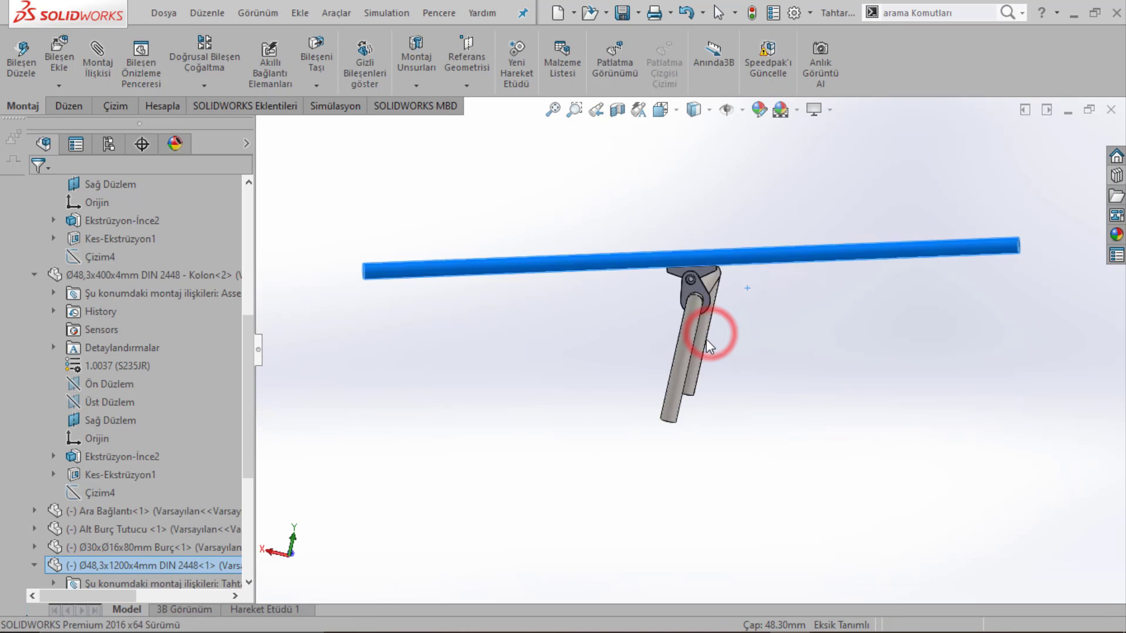
Step: Collapse the second column and Ø48,3x1200x4mm tube entries in the component tree
{"action": "scroll", "coordinate": [663, 357], "scroll_direction": "down", "scroll_amount": 3}
{"action": "scroll", "coordinate": [629, 289], "scroll_direction": "down", "scroll_amount": 2}
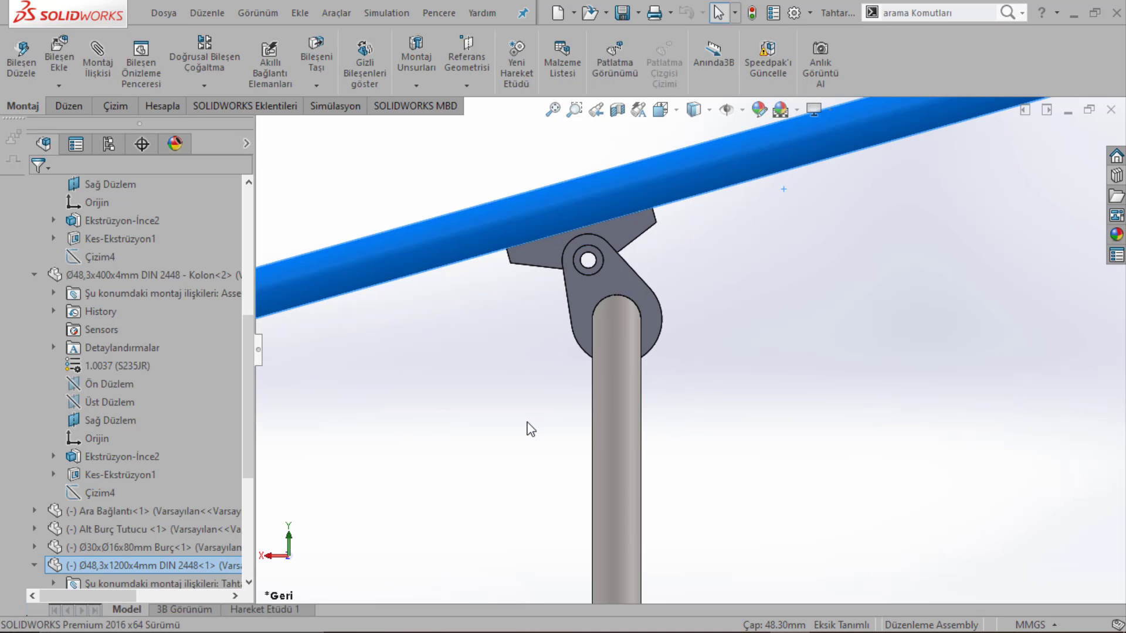
{"action": "scroll", "coordinate": [530, 422], "scroll_direction": "up", "scroll_amount": 3}
{"action": "scroll", "coordinate": [531, 423], "scroll_direction": "up", "scroll_amount": 2}
{"action": "left_click", "coordinate": [34, 275]}
{"action": "left_click", "coordinate": [323, 276]}
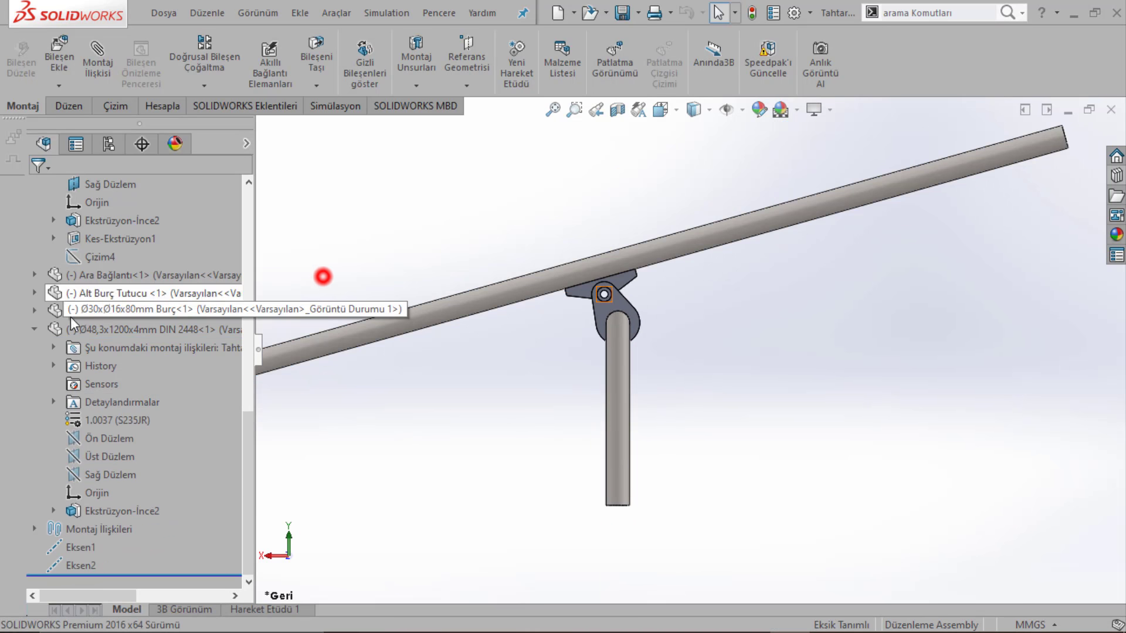
{"action": "left_click", "coordinate": [34, 329]}
{"action": "left_click", "coordinate": [117, 514]}
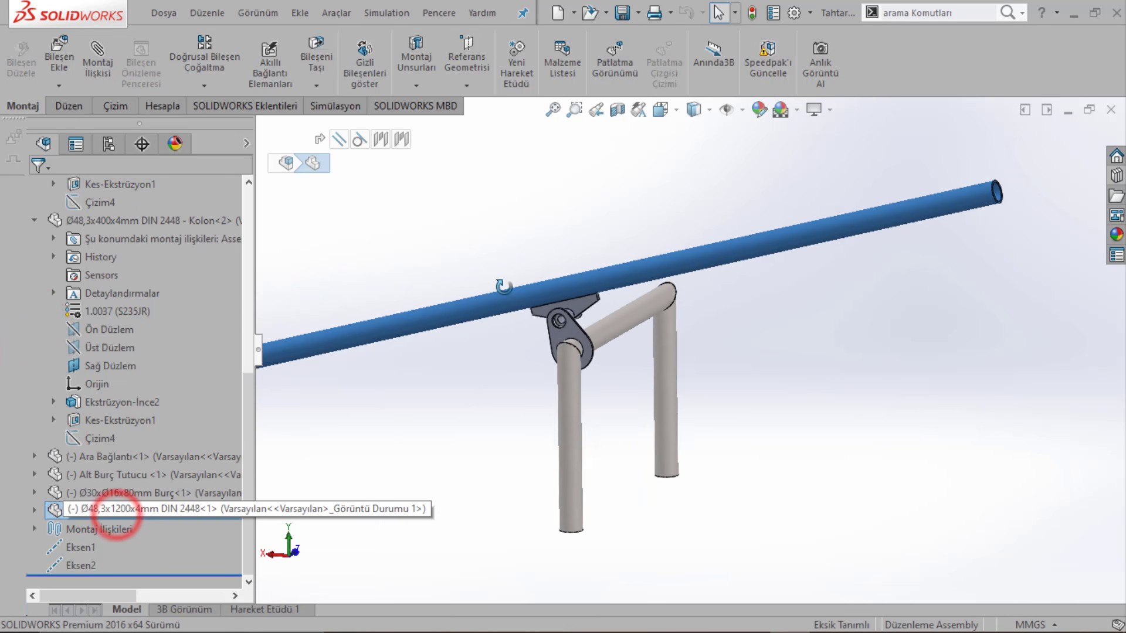
{"action": "scroll", "coordinate": [523, 373], "scroll_direction": "down", "scroll_amount": 2}
{"action": "left_click", "coordinate": [538, 321]}
Step: Rebuild and save the seesaw assembly
{"action": "scroll", "coordinate": [606, 281], "scroll_direction": "down", "scroll_amount": 2}
{"action": "scroll", "coordinate": [610, 276], "scroll_direction": "up", "scroll_amount": 2}
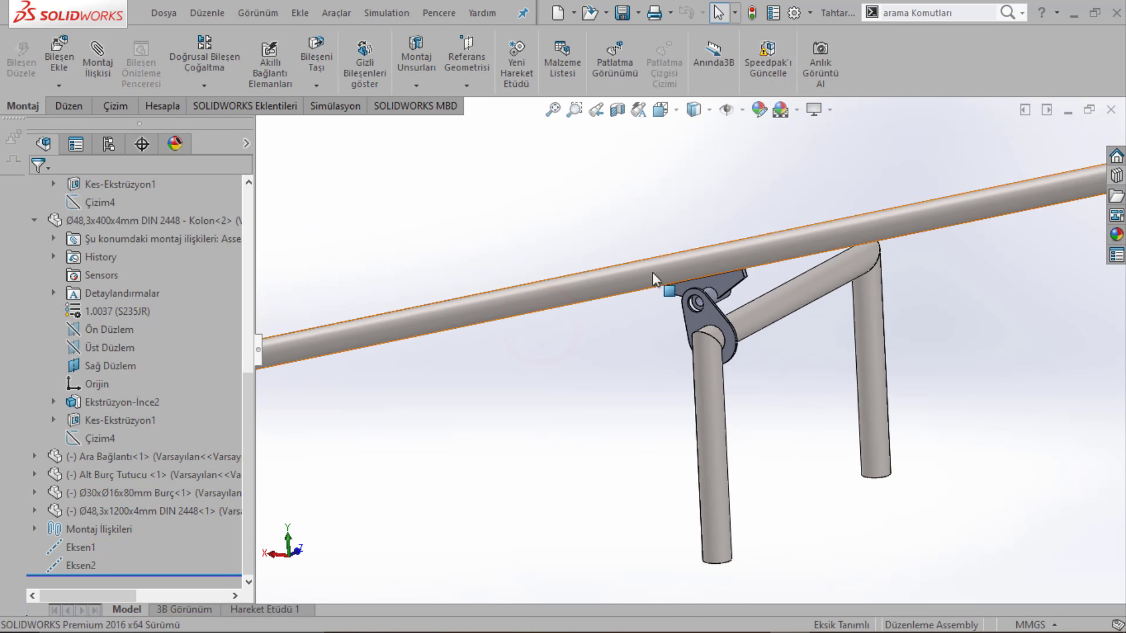
{"action": "scroll", "coordinate": [655, 279], "scroll_direction": "down", "scroll_amount": 1}
{"action": "scroll", "coordinate": [698, 311], "scroll_direction": "down", "scroll_amount": 2}
{"action": "key", "text": "ctrl+s"}
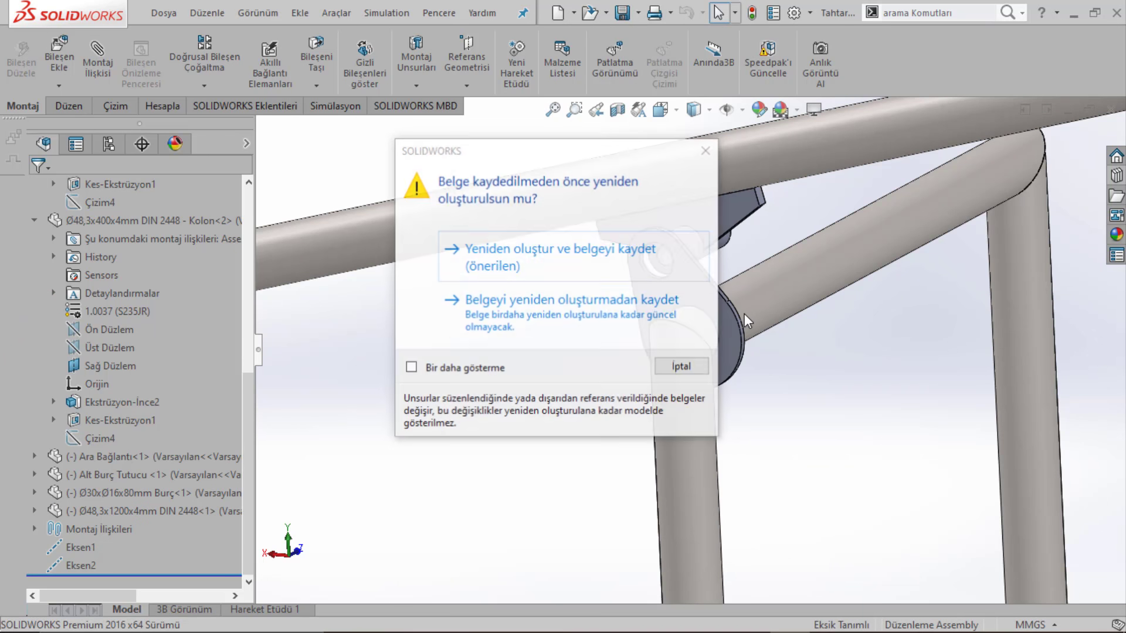
{"action": "left_click", "coordinate": [606, 268]}
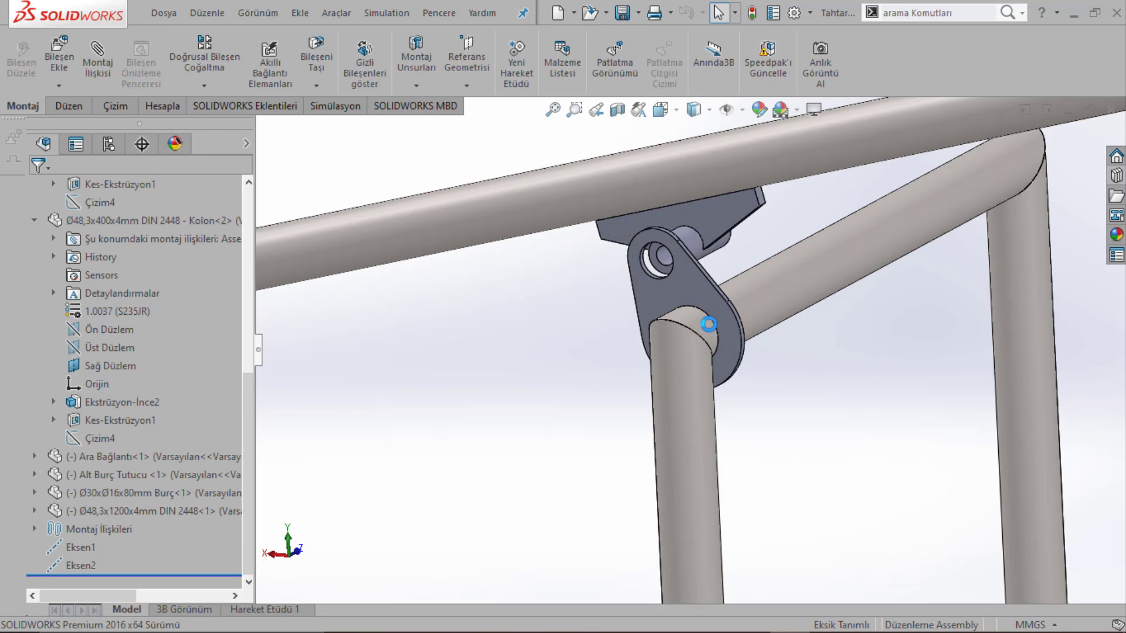
Step: Select the link plate and collapse the component tree to its top-level components
{"action": "scroll", "coordinate": [709, 324], "scroll_direction": "down", "scroll_amount": 2}
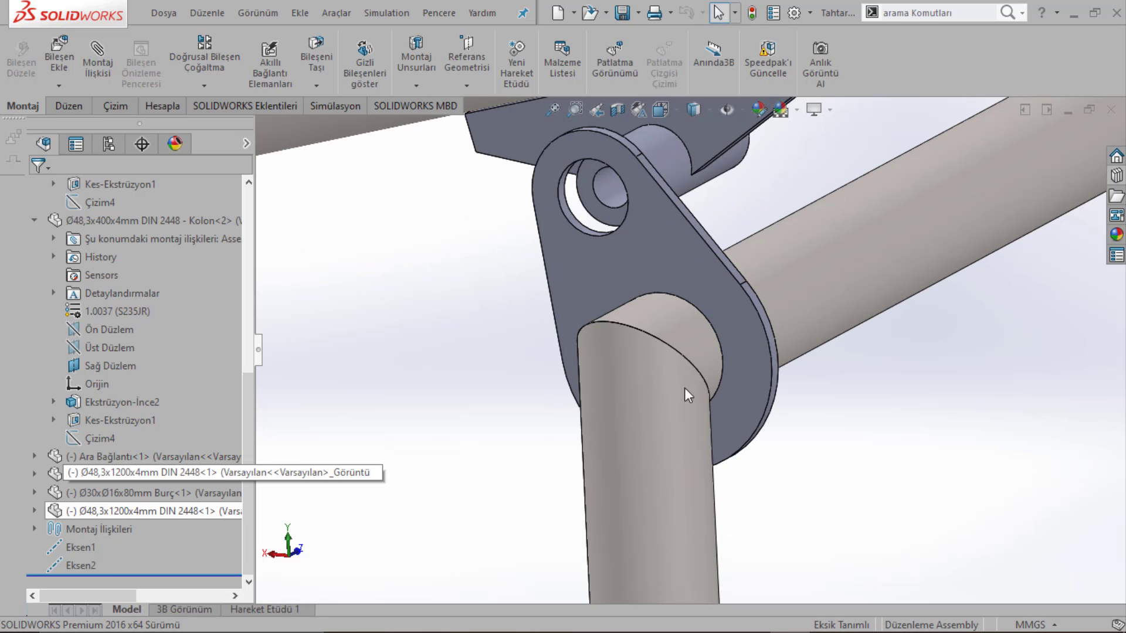
{"action": "left_click", "coordinate": [694, 250]}
{"action": "left_click", "coordinate": [469, 343]}
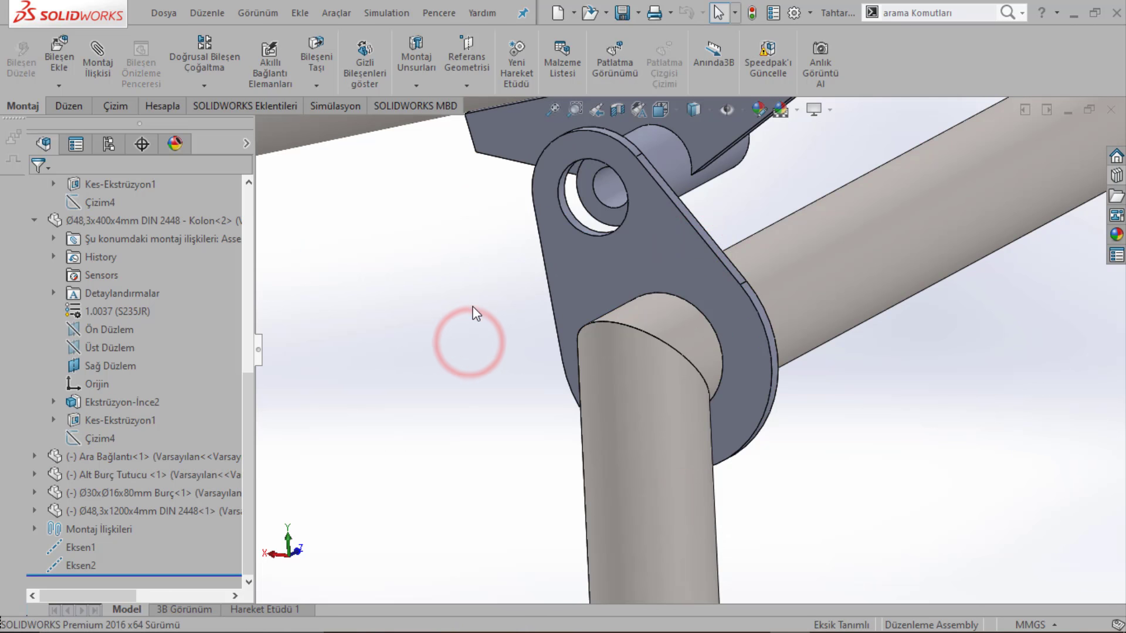
{"action": "left_click", "coordinate": [83, 511]}
{"action": "left_click", "coordinate": [376, 362]}
{"action": "left_click", "coordinate": [593, 271]}
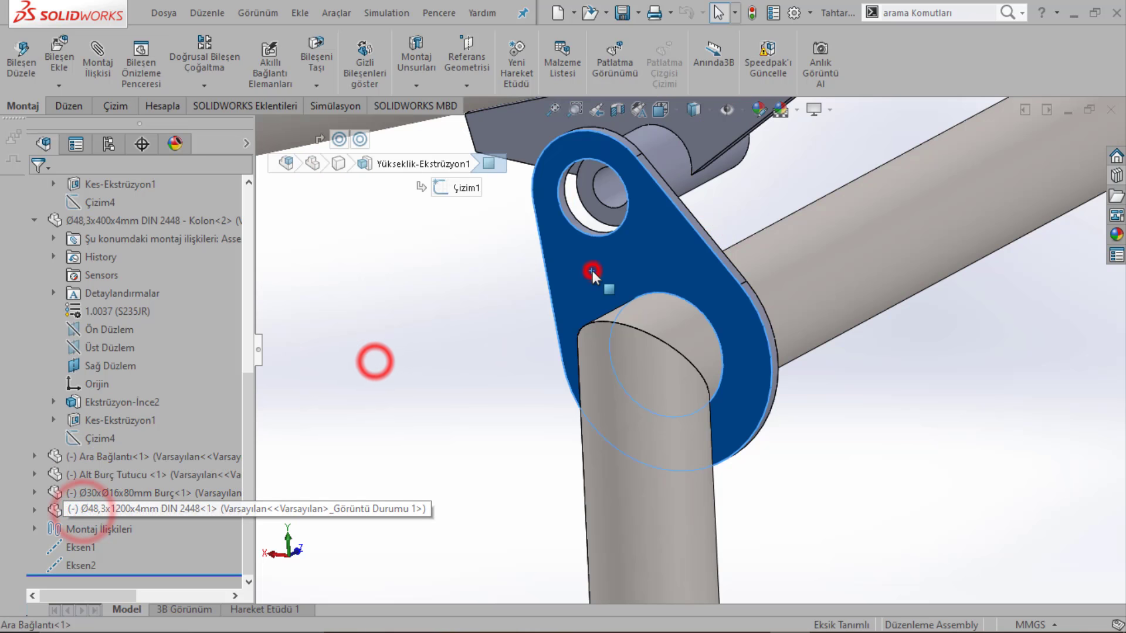
{"action": "scroll", "coordinate": [158, 387], "scroll_direction": "up", "scroll_amount": 5}
{"action": "left_click", "coordinate": [34, 258]}
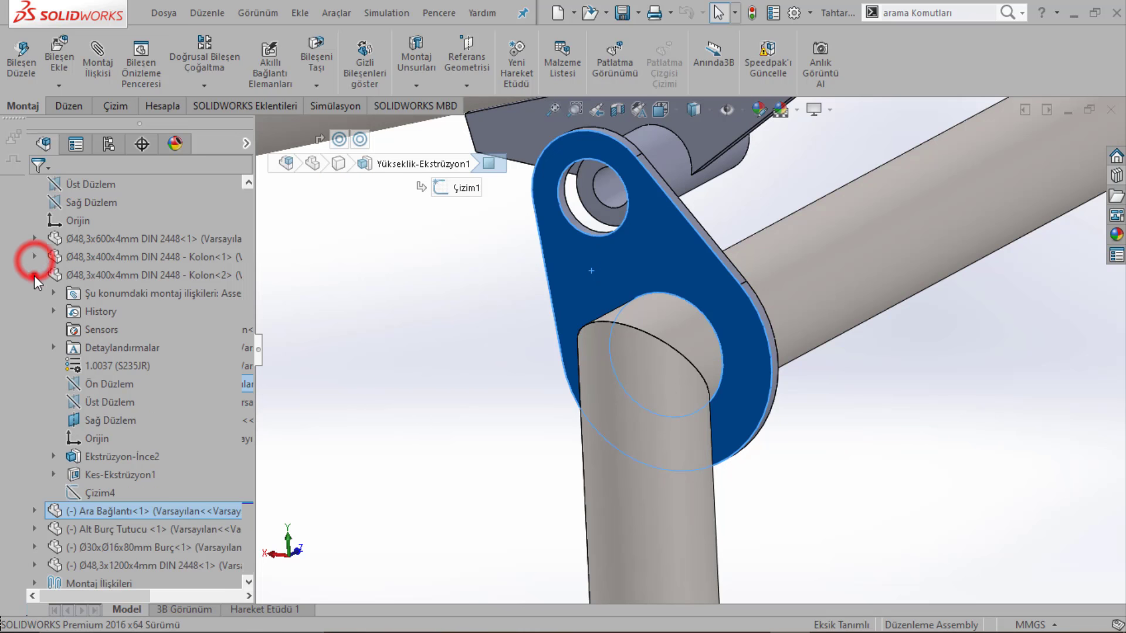
{"action": "left_click", "coordinate": [406, 346]}
{"action": "left_click", "coordinate": [577, 289]}
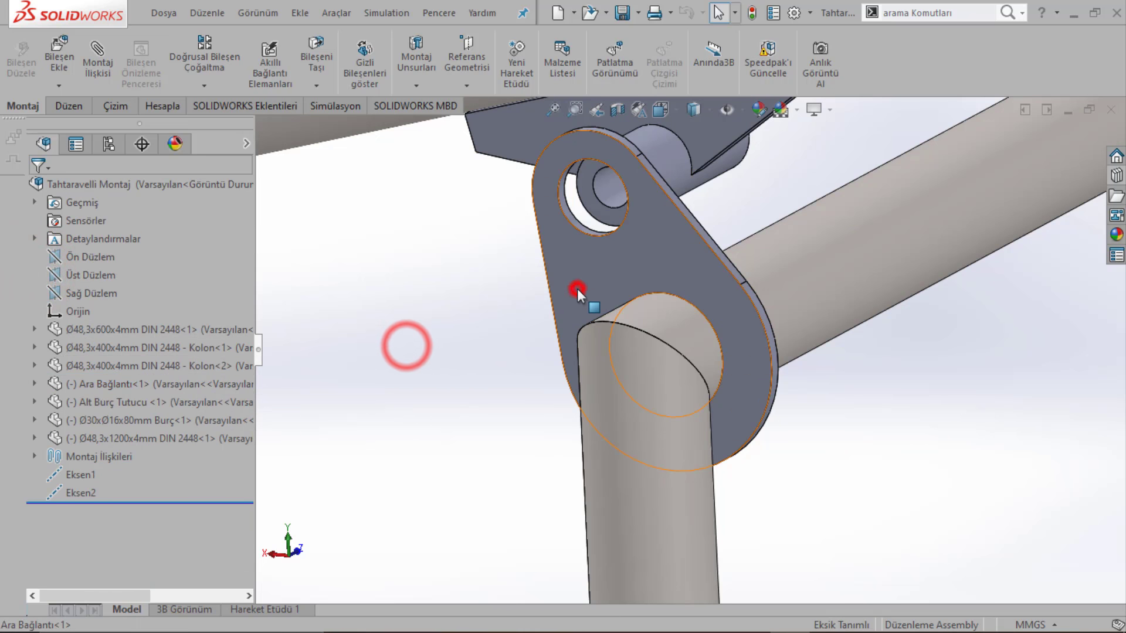
Step: Move Ara Bağlantı<1> below the Ø48,3x1200x4mm tube in the tree and expand it
{"action": "left_click", "coordinate": [91, 444]}
{"action": "left_click", "coordinate": [475, 322]}
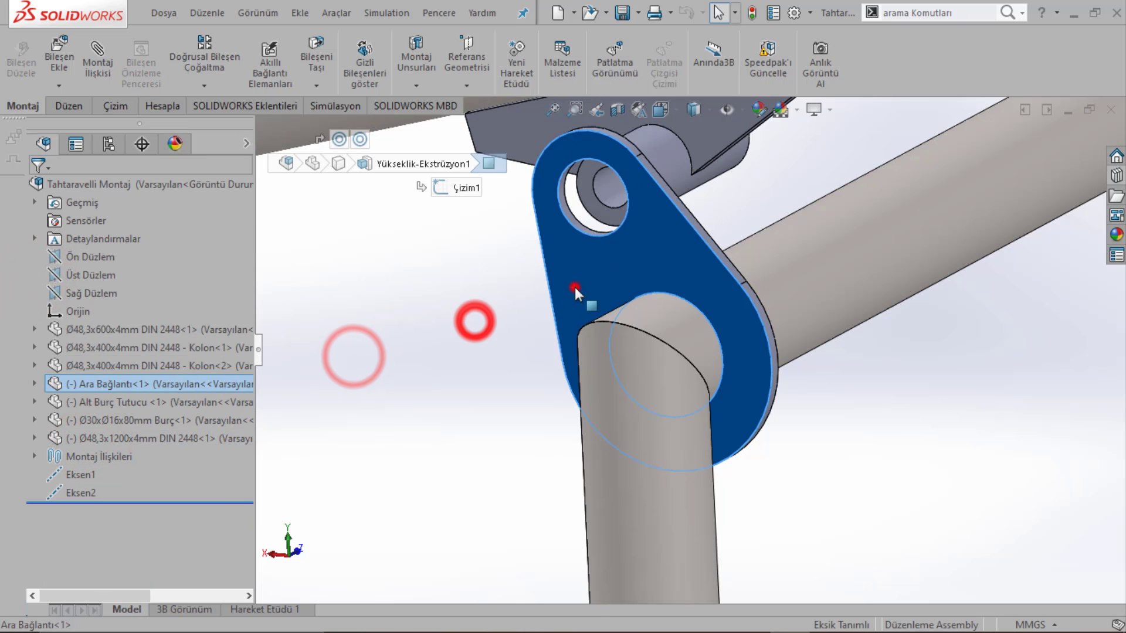
{"action": "left_click_drag", "start_coordinate": [92, 407], "coordinate": [93, 441]}
{"action": "left_click", "coordinate": [35, 440]}
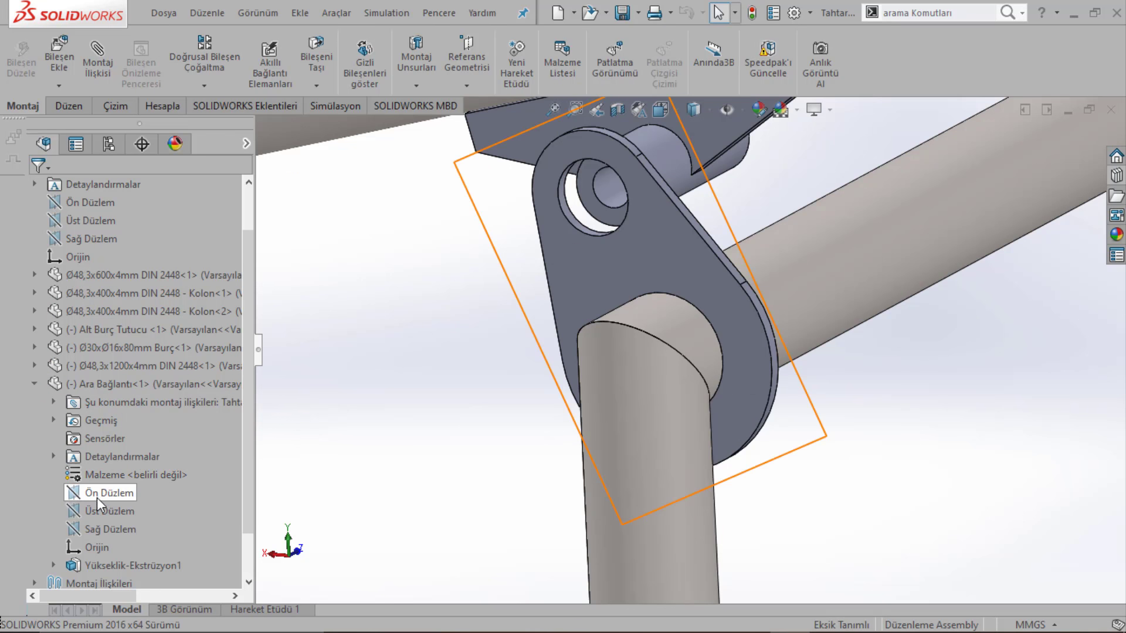
Step: Mate the link plate's Sağ Düzlem plane coincident with the reference plane
{"action": "left_click", "coordinate": [104, 530]}
{"action": "scroll", "coordinate": [573, 460], "scroll_direction": "up", "scroll_amount": 5}
{"action": "scroll", "coordinate": [606, 467], "scroll_direction": "up", "scroll_amount": 3}
{"action": "scroll", "coordinate": [204, 342], "scroll_direction": "up", "scroll_amount": 1}
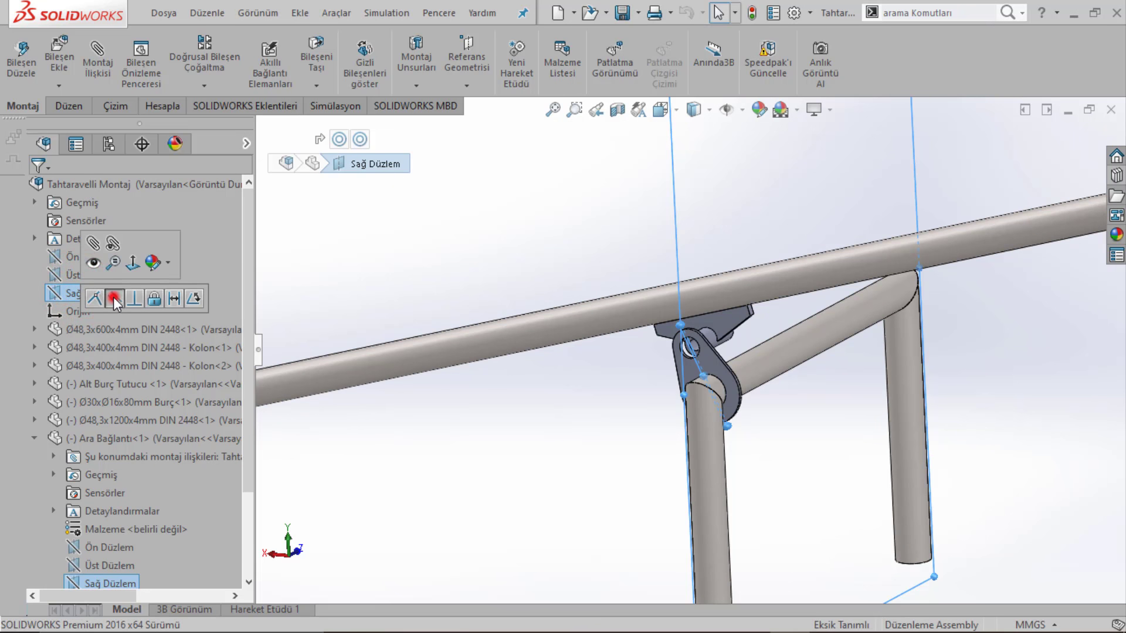
{"action": "left_click", "coordinate": [114, 299]}
{"action": "scroll", "coordinate": [706, 352], "scroll_direction": "down", "scroll_amount": 5}
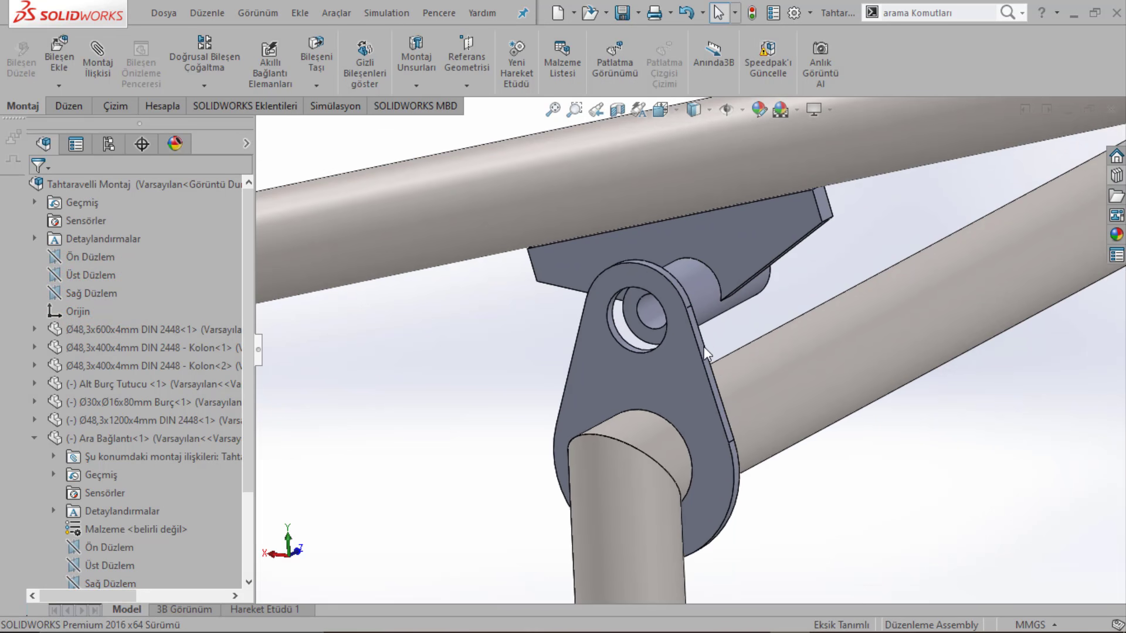
{"action": "scroll", "coordinate": [705, 352], "scroll_direction": "up", "scroll_amount": 2}
Step: Orbit toward the bracket to expose the first link plate's outer face
{"action": "mouse_move", "coordinate": [736, 346]}
{"action": "middle_mouse_down"}
{"action": "mouse_move", "coordinate": [663, 328]}
{"action": "mouse_move", "coordinate": [661, 380]}
{"action": "middle_mouse_up"}
{"action": "scroll", "coordinate": [661, 380], "scroll_direction": "down", "scroll_amount": 3}
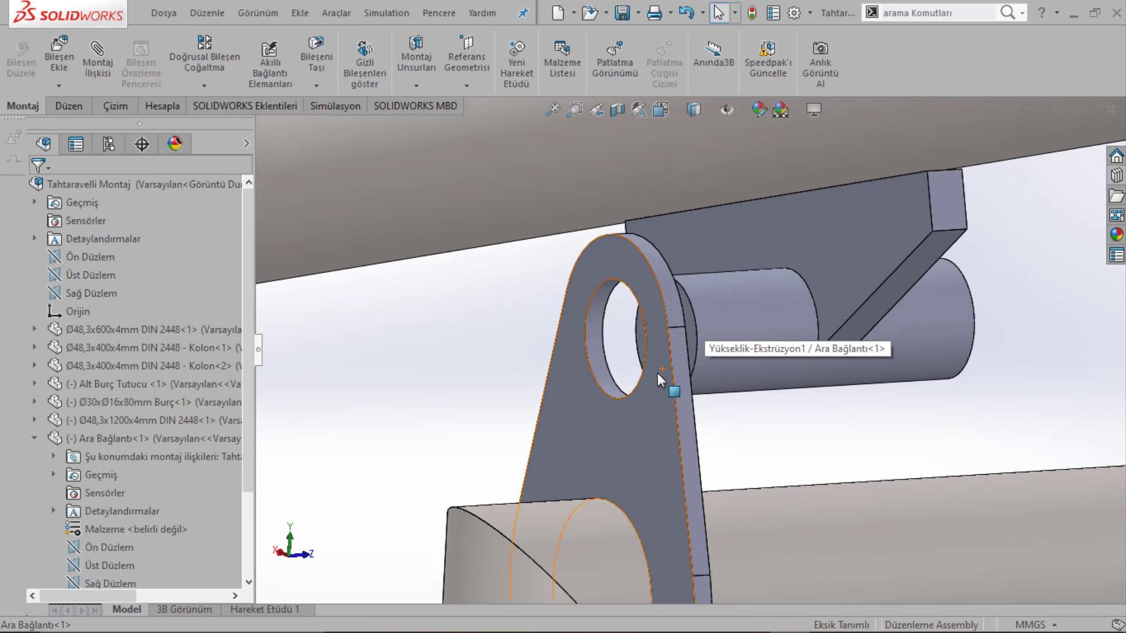
{"action": "left_click", "coordinate": [662, 404]}
{"action": "scroll", "coordinate": [868, 397], "scroll_direction": "up", "scroll_amount": 1}
{"action": "scroll", "coordinate": [809, 411], "scroll_direction": "up", "scroll_amount": 3}
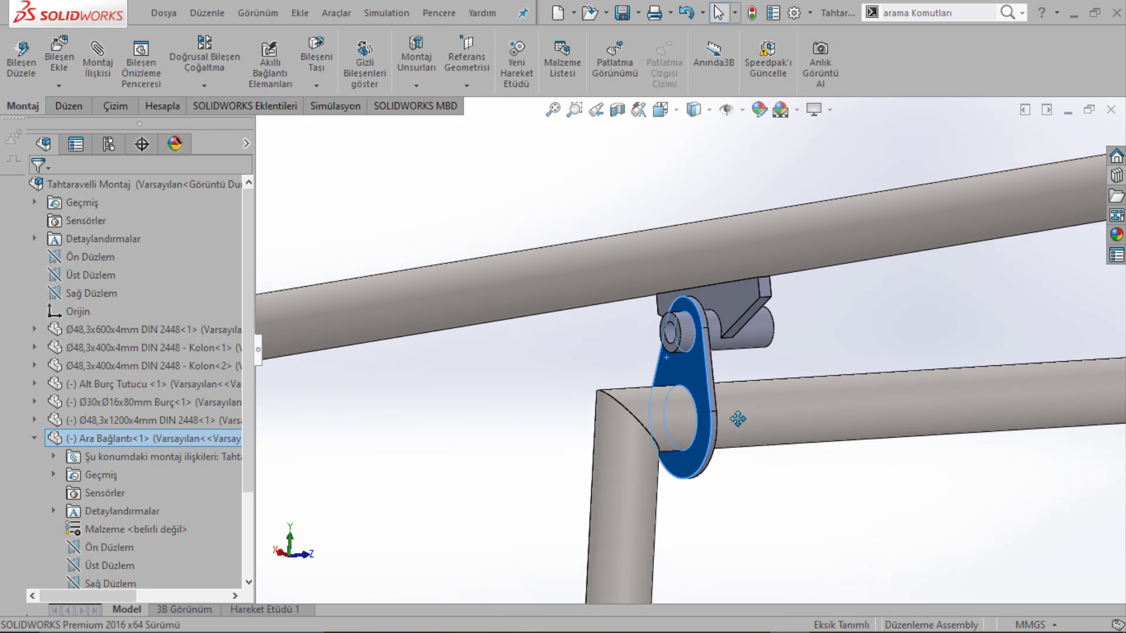
{"action": "left_click", "coordinate": [536, 359]}
{"action": "mouse_move", "coordinate": [535, 360]}
{"action": "middle_mouse_down"}
{"action": "mouse_move", "coordinate": [522, 372]}
{"action": "mouse_move", "coordinate": [535, 359]}
{"action": "middle_mouse_up"}
{"action": "scroll", "coordinate": [692, 332], "scroll_direction": "down", "scroll_amount": 3}
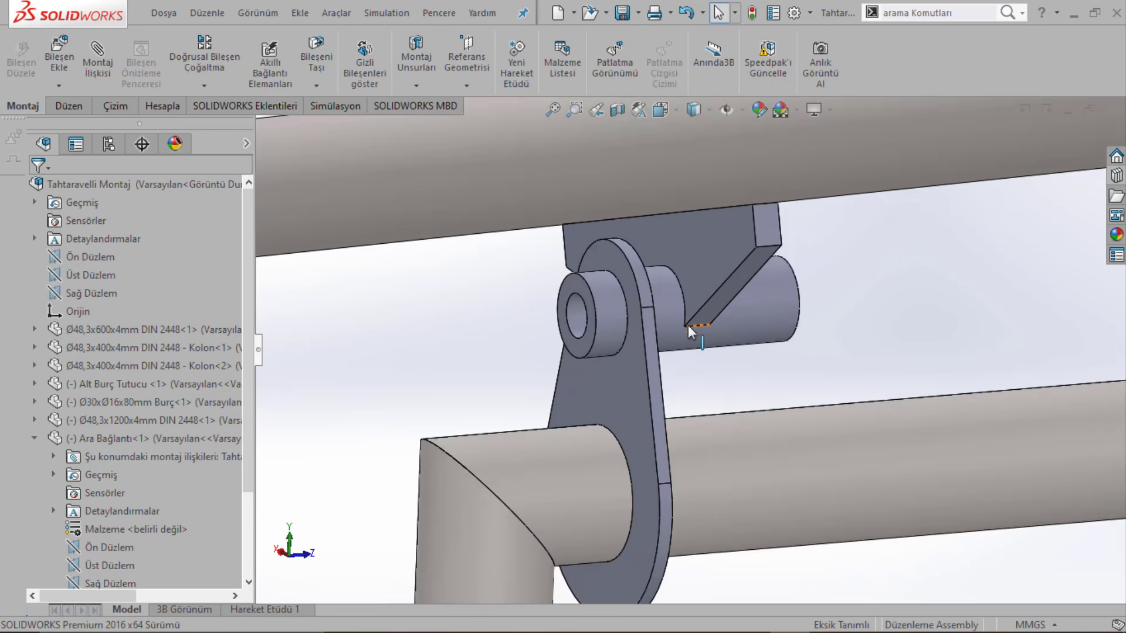
{"action": "scroll", "coordinate": [690, 331], "scroll_direction": "down", "scroll_amount": 2}
Step: Add a 10 mm Distance mate between the plate's outer face and the bushing end edge
{"action": "left_click", "coordinate": [646, 398]}
{"action": "left_click", "coordinate": [537, 269], "text": "ctrl"}
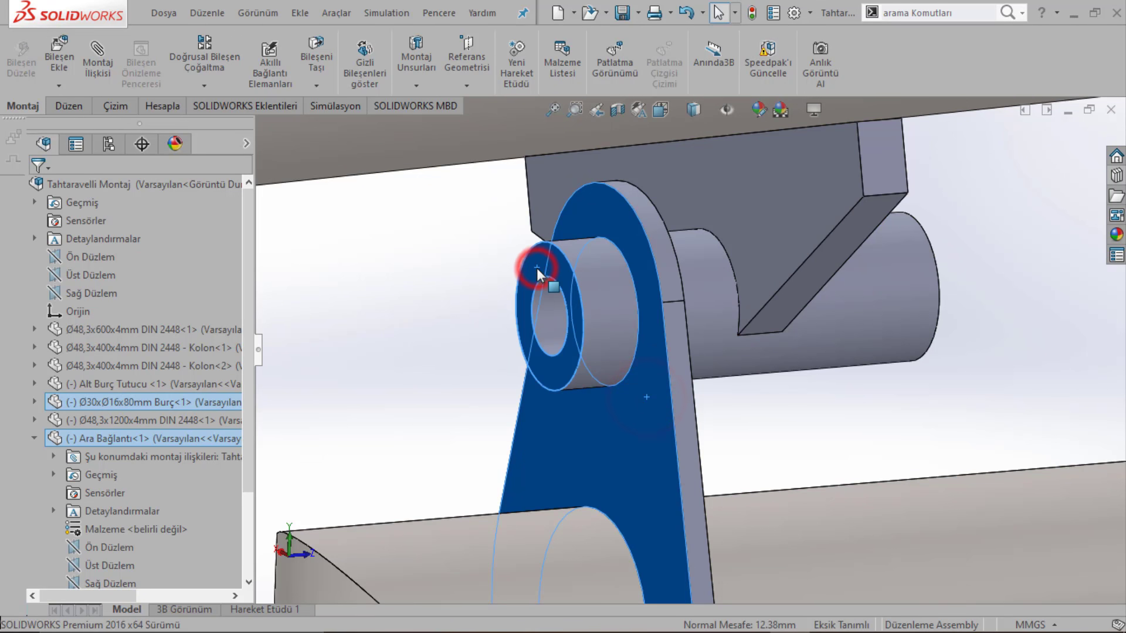
{"action": "left_click", "coordinate": [663, 254]}
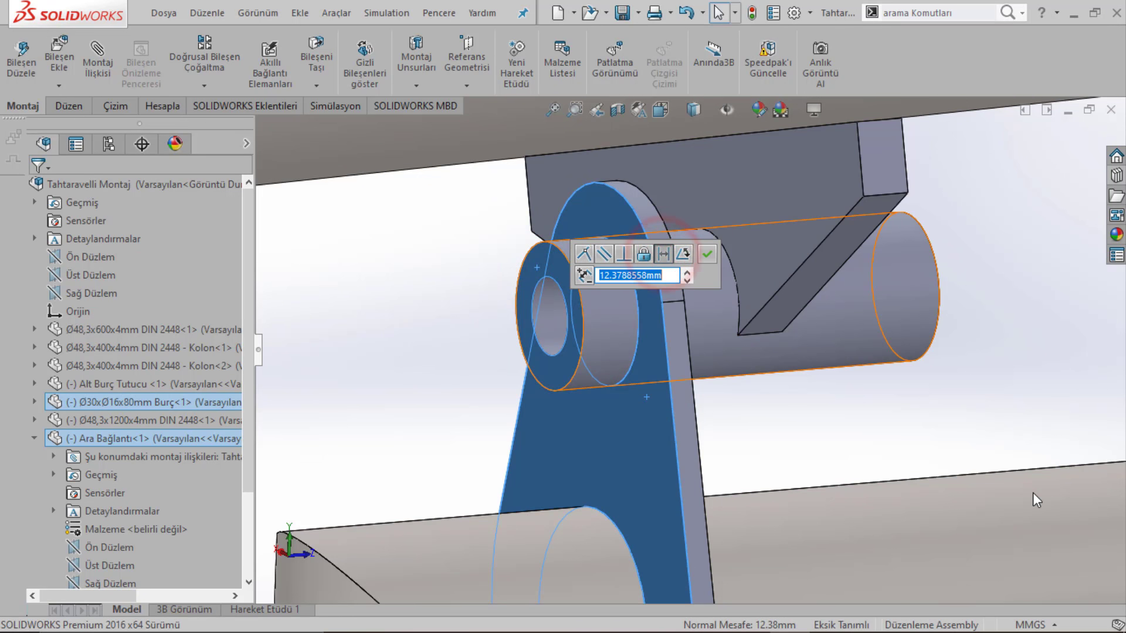
{"action": "type", "text": "10"}
{"action": "key", "text": "Return"}
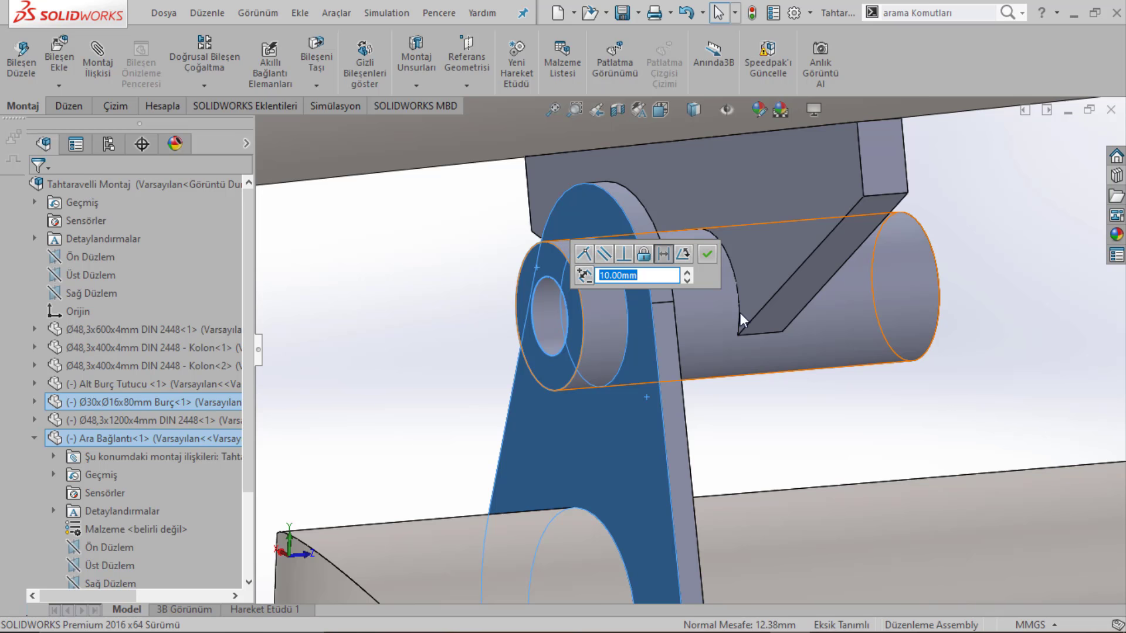
{"action": "left_click", "coordinate": [707, 254]}
Step: Ctrl-drag a copy of the link plate into the assembly
{"action": "scroll", "coordinate": [713, 255], "scroll_direction": "up", "scroll_amount": 3}
{"action": "middle_click_drag", "start_coordinate": [706, 340], "coordinate": [610, 407]}
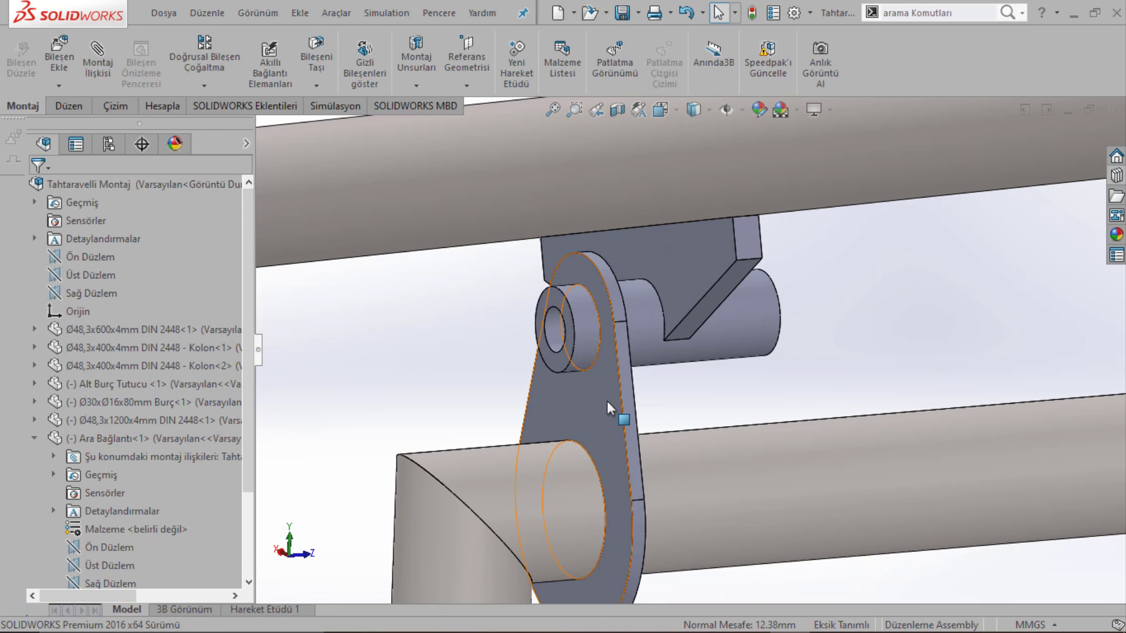
{"action": "left_click_drag", "start_coordinate": [607, 401], "coordinate": [744, 417], "text": "ctrl"}
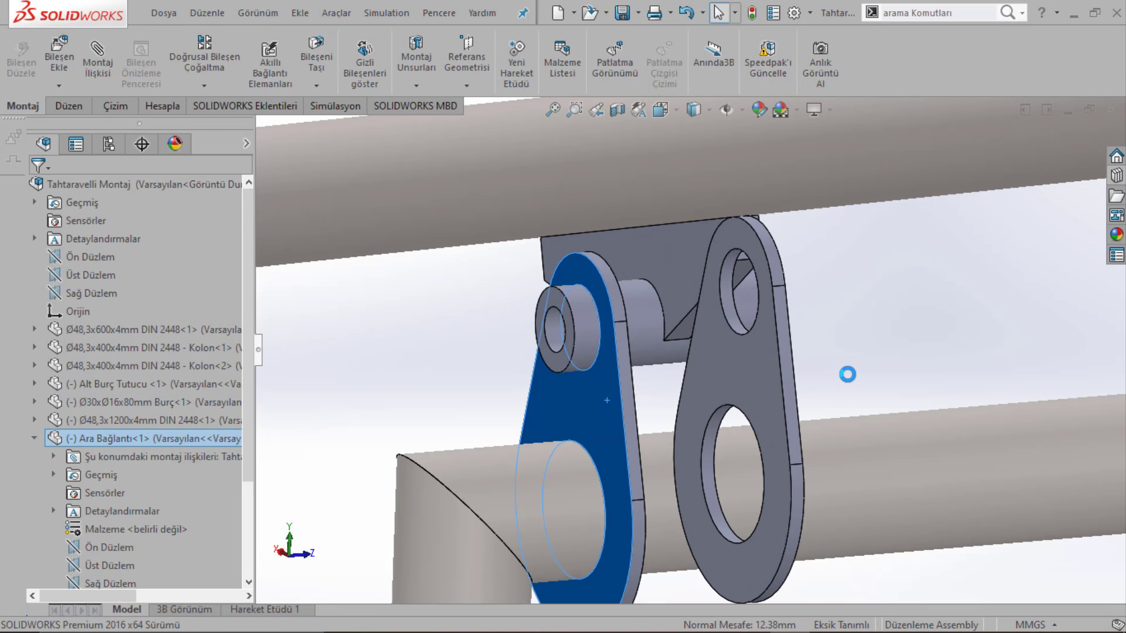
Step: Mate the new plate's lower hole concentric with the tube
{"action": "scroll", "coordinate": [727, 413], "scroll_direction": "down", "scroll_amount": 5}
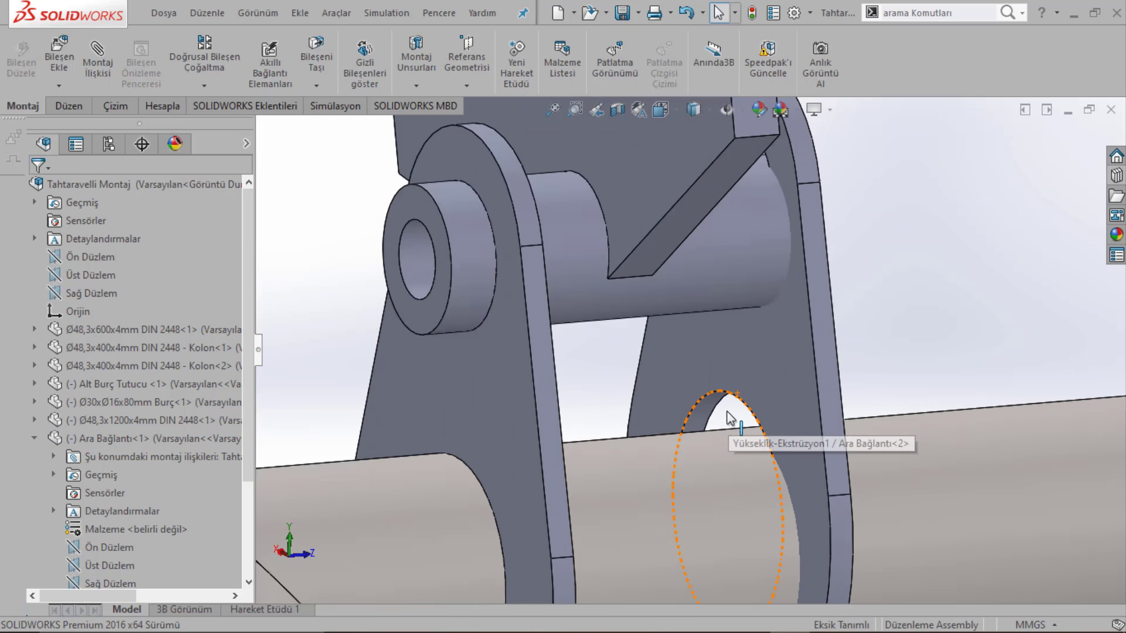
{"action": "scroll", "coordinate": [696, 397], "scroll_direction": "down", "scroll_amount": 3}
{"action": "left_click", "coordinate": [695, 402]}
{"action": "left_click", "coordinate": [693, 472]}
{"action": "left_click", "coordinate": [799, 458]}
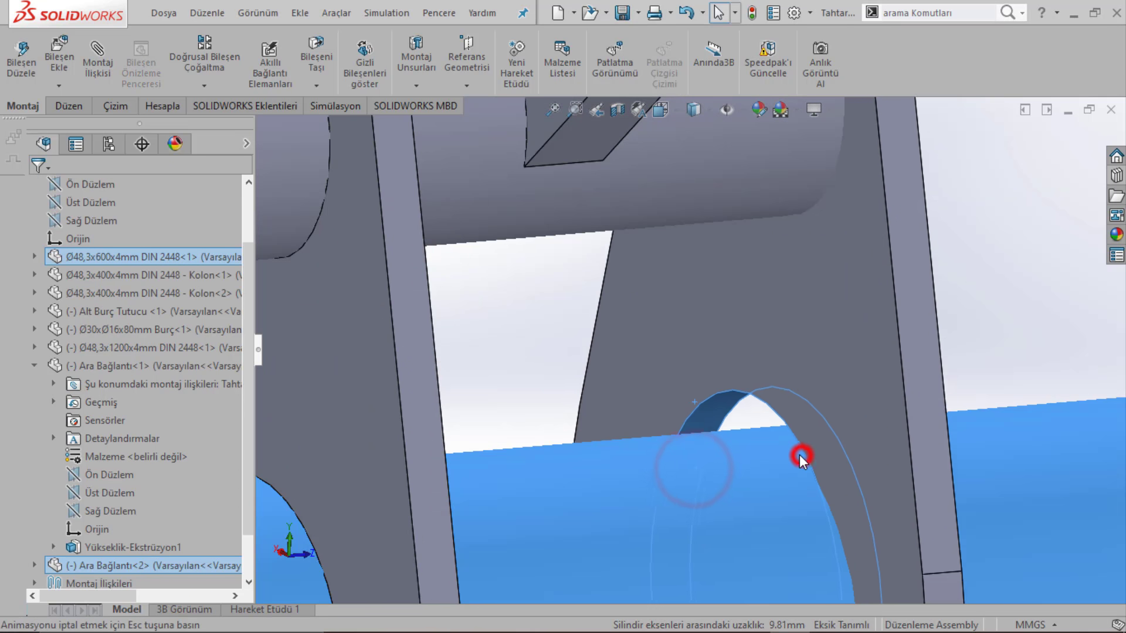
{"action": "scroll", "coordinate": [805, 457], "scroll_direction": "up", "scroll_amount": 2}
{"action": "scroll", "coordinate": [735, 391], "scroll_direction": "up", "scroll_amount": 3}
Step: Face the new plate and swing it upright on the tube
{"action": "key", "text": "ctrl+1"}
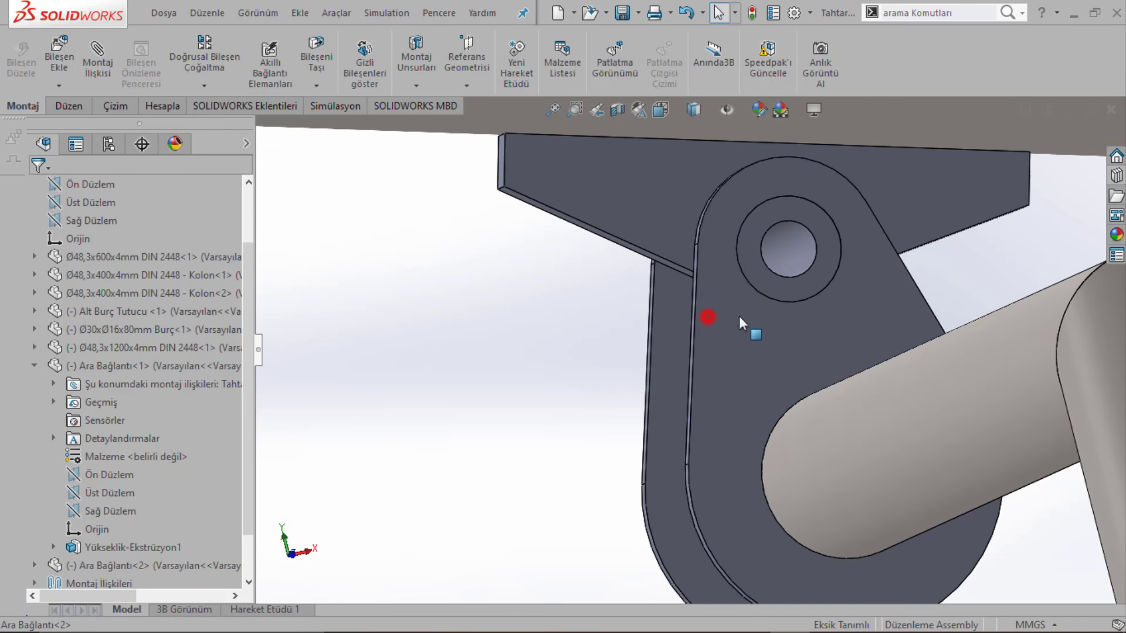
{"action": "mouse_move", "coordinate": [706, 317]}
{"action": "left_mouse_down", "text": "ctrl"}
{"action": "mouse_move", "coordinate": [914, 336]}
{"action": "mouse_move", "coordinate": [867, 314]}
{"action": "left_mouse_up", "text": "ctrl"}
{"action": "middle_click_drag", "start_coordinate": [868, 315], "coordinate": [730, 296]}
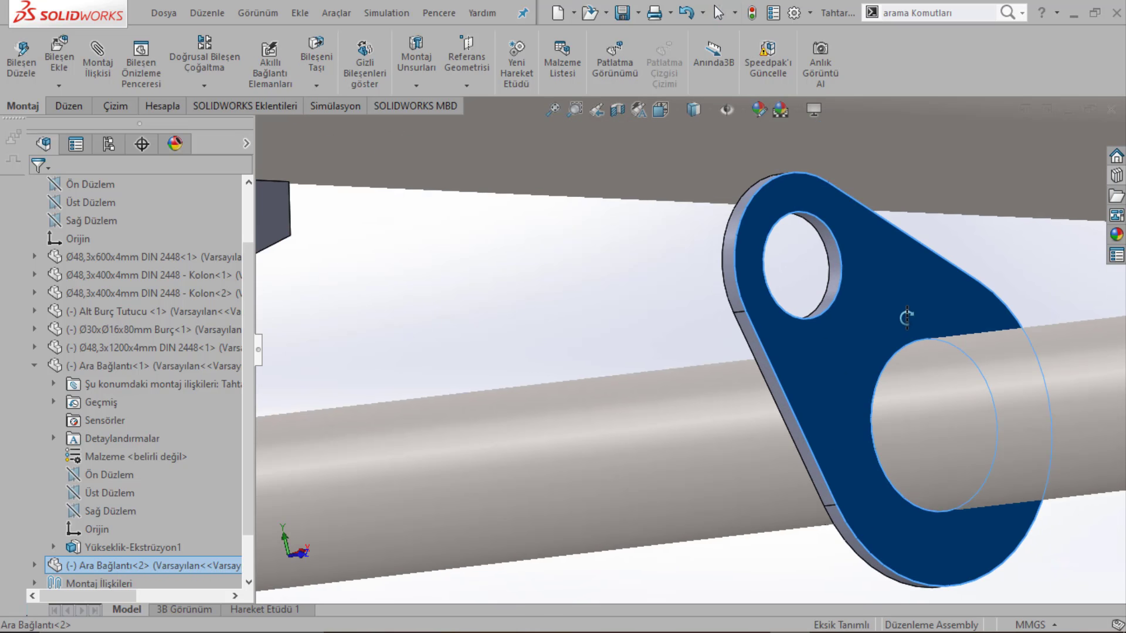
{"action": "left_click", "coordinate": [643, 297]}
{"action": "scroll", "coordinate": [828, 286], "scroll_direction": "down", "scroll_amount": 3}
Step: Mate the new plate's upper hole concentric with the bushing
{"action": "left_click", "coordinate": [807, 260]}
{"action": "scroll", "coordinate": [807, 260], "scroll_direction": "up", "scroll_amount": 3}
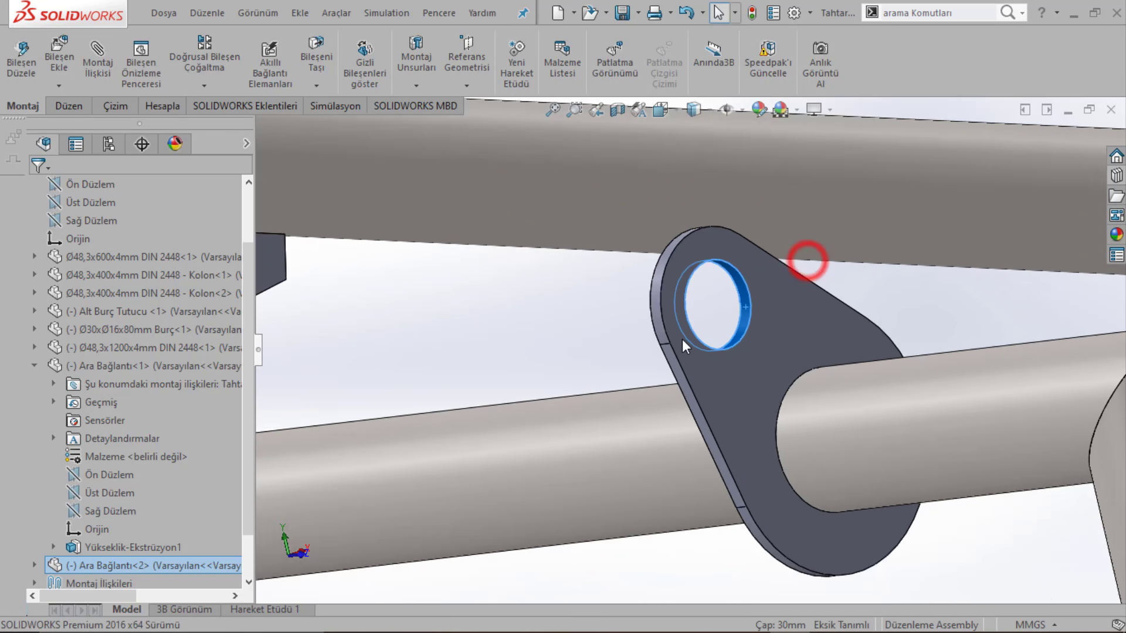
{"action": "scroll", "coordinate": [681, 339], "scroll_direction": "up", "scroll_amount": 2}
{"action": "left_click", "coordinate": [364, 354]}
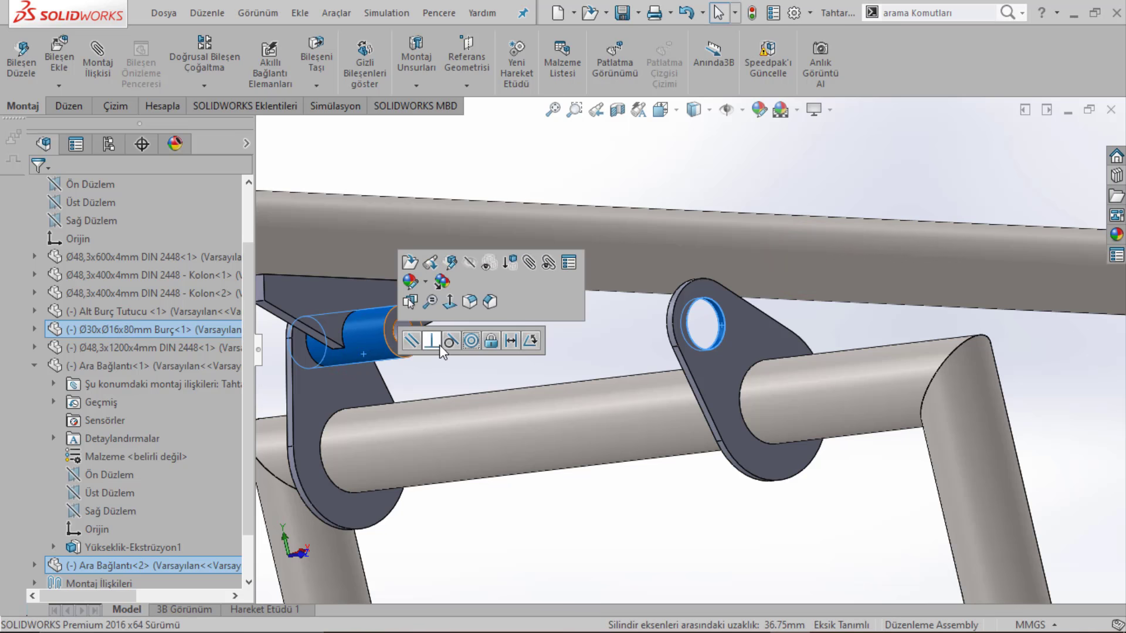
{"action": "left_click", "coordinate": [471, 341]}
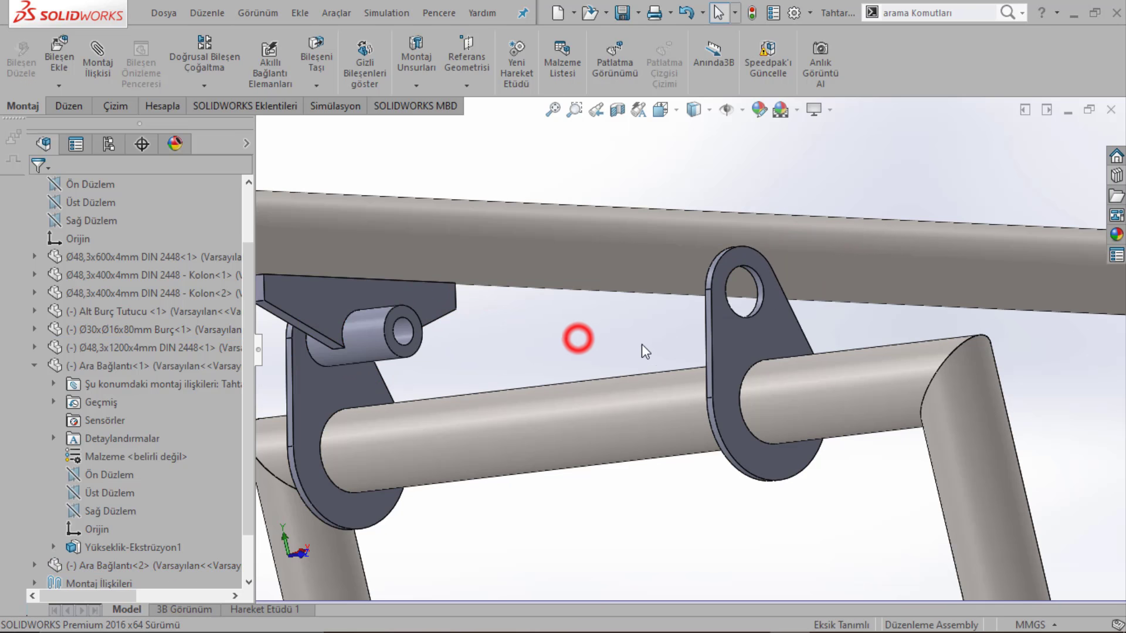
Step: Slide the new plate along the tube toward the seat bracket
{"action": "middle_click_drag", "start_coordinate": [579, 334], "coordinate": [654, 359]}
{"action": "scroll", "coordinate": [932, 380], "scroll_direction": "down", "scroll_amount": 2}
{"action": "mouse_move", "coordinate": [933, 380]}
{"action": "left_mouse_down"}
{"action": "mouse_move", "coordinate": [809, 372]}
{"action": "mouse_move", "coordinate": [508, 392]}
{"action": "left_mouse_up"}
{"action": "scroll", "coordinate": [608, 354], "scroll_direction": "down", "scroll_amount": 2}
{"action": "scroll", "coordinate": [621, 338], "scroll_direction": "down", "scroll_amount": 2}
{"action": "left_click", "coordinate": [622, 338]}
Step: Add a 10 mm Distance mate from the plate's inner face to the bushing's other end
{"action": "left_click", "coordinate": [571, 370]}
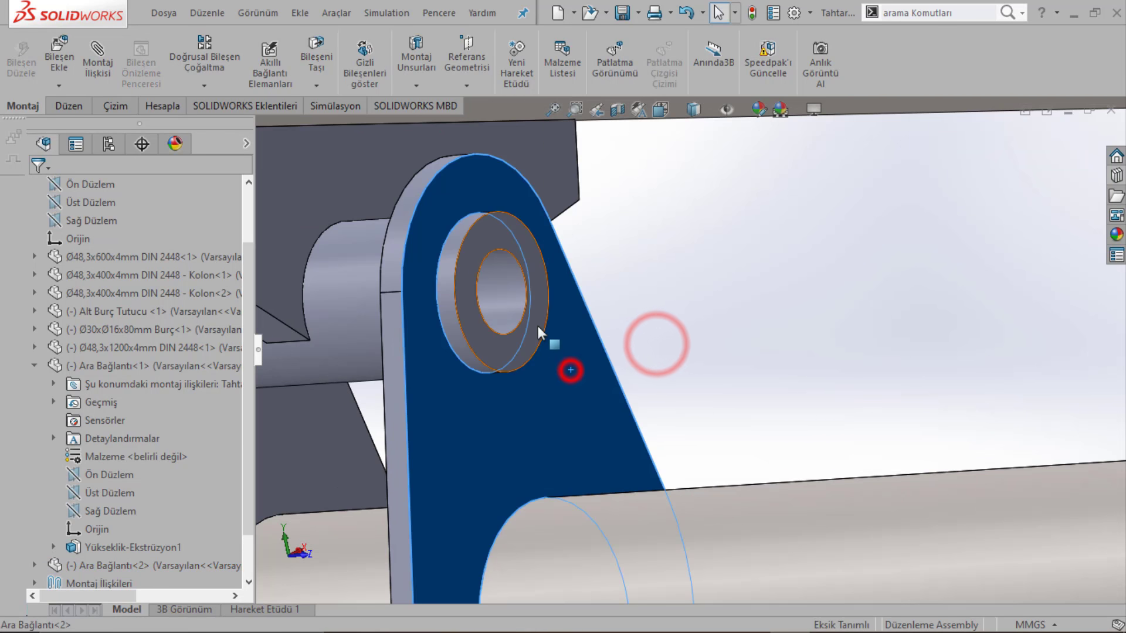
{"action": "left_click", "coordinate": [537, 322]}
{"action": "left_click", "coordinate": [664, 310]}
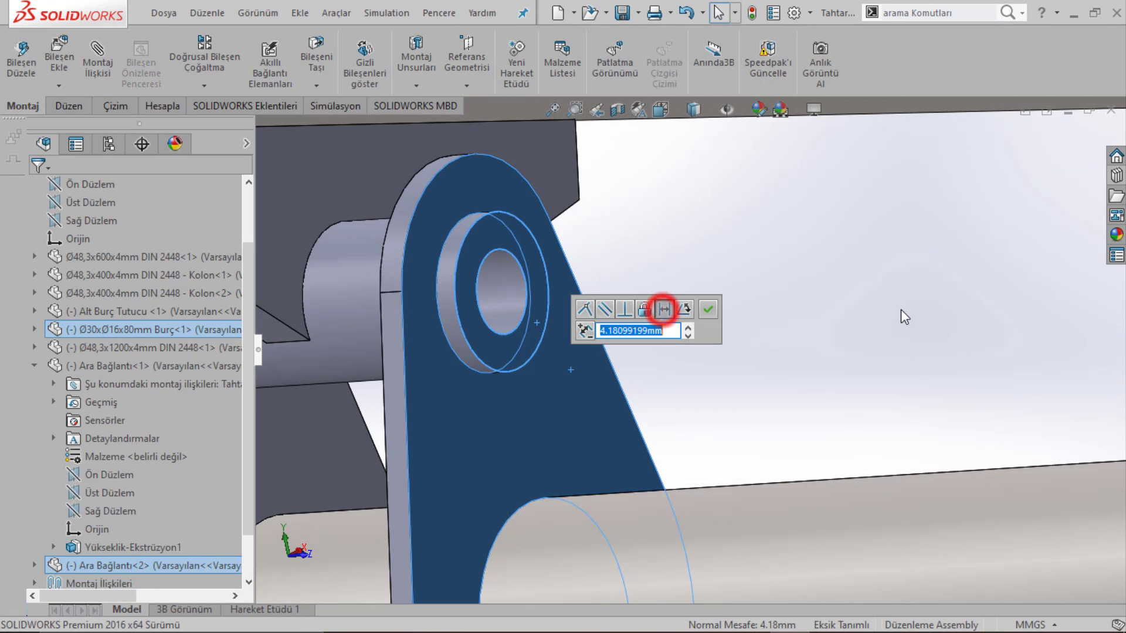
{"action": "key", "text": "Return"}
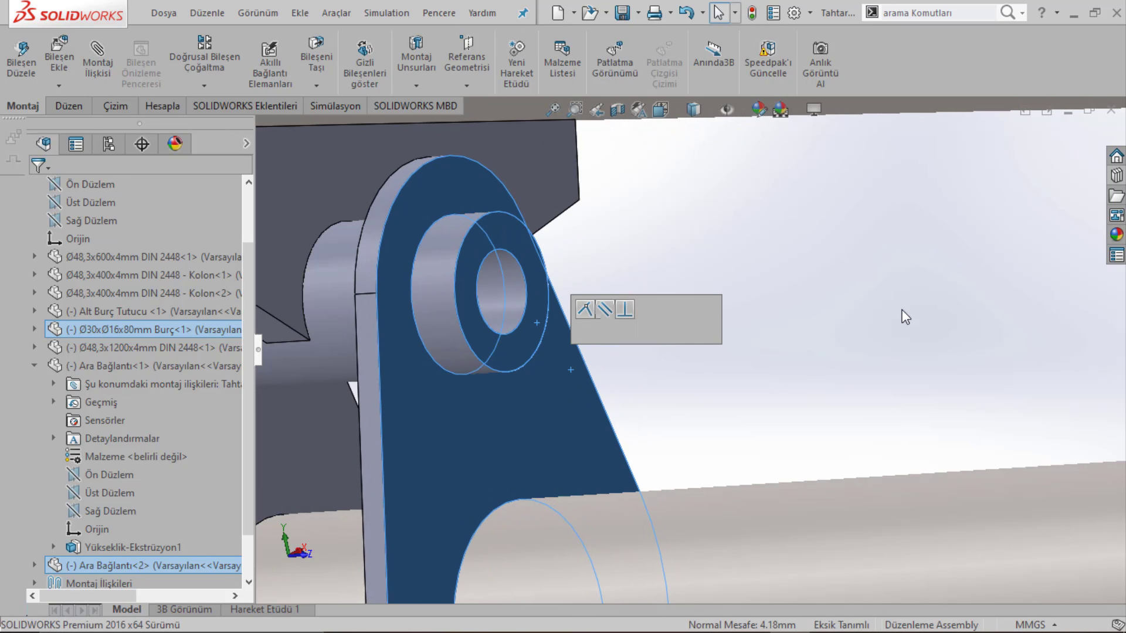
{"action": "left_click", "coordinate": [710, 309]}
{"action": "scroll", "coordinate": [709, 305], "scroll_direction": "up", "scroll_amount": 5}
{"action": "middle_click_drag", "start_coordinate": [710, 305], "coordinate": [713, 351]}
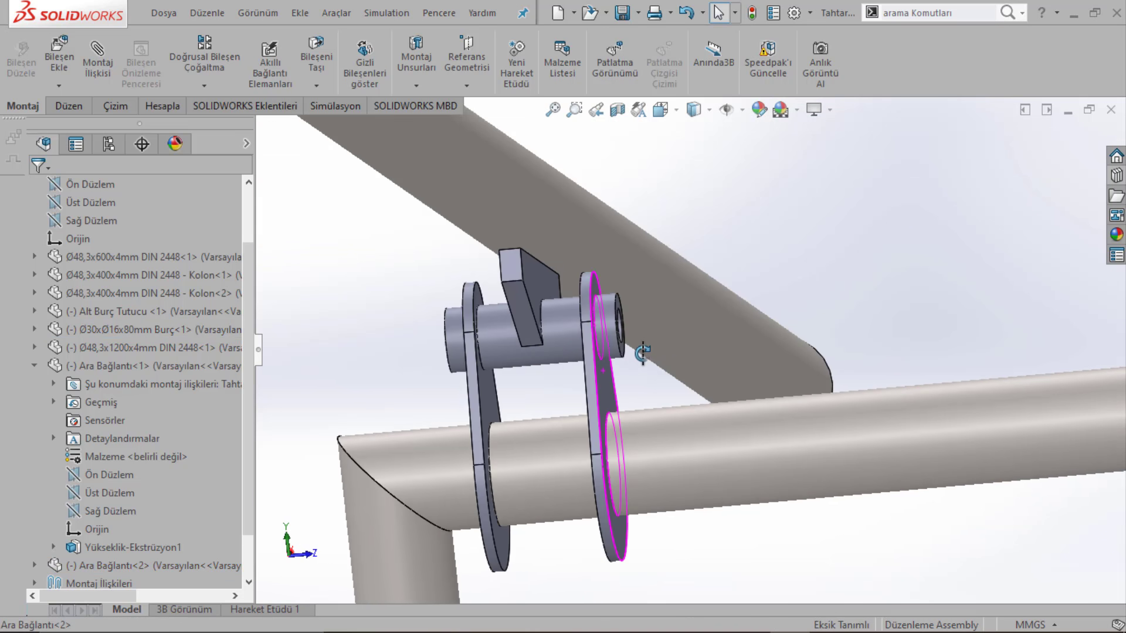
{"action": "scroll", "coordinate": [716, 358], "scroll_direction": "up", "scroll_amount": 5}
{"action": "scroll", "coordinate": [799, 351], "scroll_direction": "up", "scroll_amount": 2}
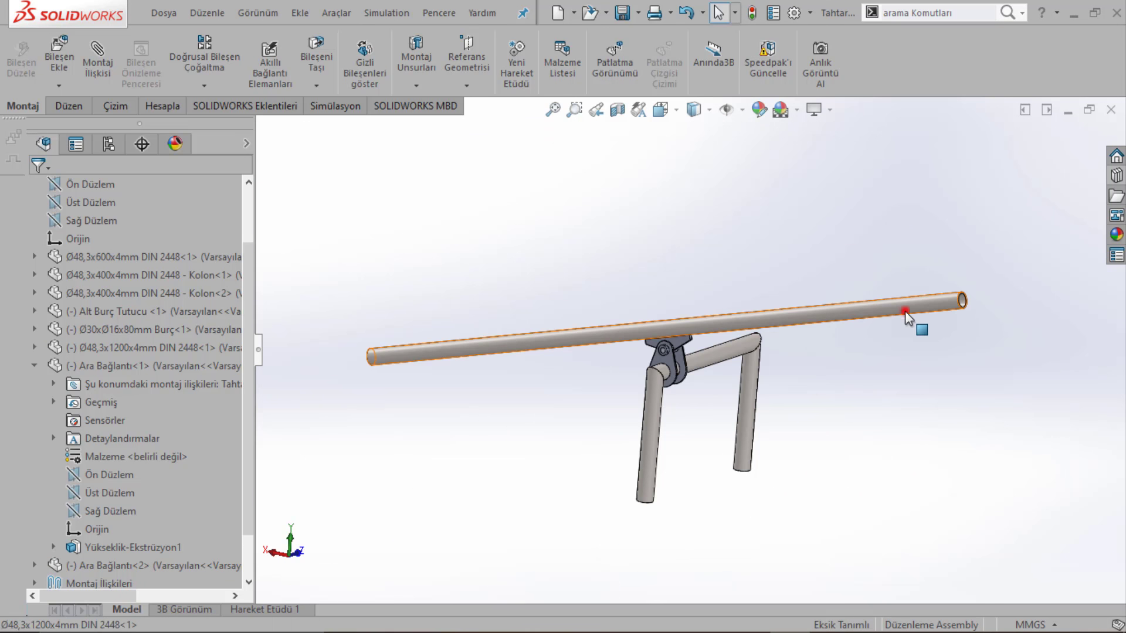
Step: Swing the Ø48,3x1200x4mm seat tube about its pivot, then stop moving it
{"action": "mouse_move", "coordinate": [905, 311]}
{"action": "left_mouse_down"}
{"action": "mouse_move", "coordinate": [922, 447]}
{"action": "mouse_move", "coordinate": [932, 344]}
{"action": "mouse_move", "coordinate": [928, 526]}
{"action": "mouse_move", "coordinate": [935, 369]}
{"action": "left_mouse_up"}
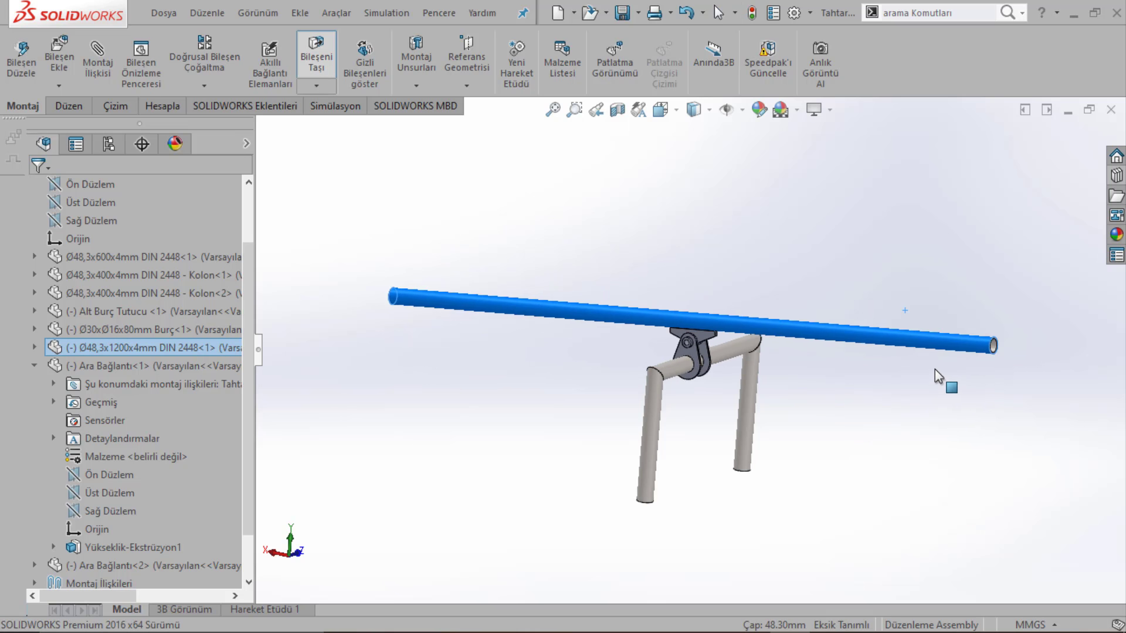
{"action": "key", "text": "Escape"}
{"action": "scroll", "coordinate": [678, 360], "scroll_direction": "down", "scroll_amount": 3}
{"action": "left_click", "coordinate": [732, 244]}
Step: Orbit and zoom around the bracket to inspect the re-mated link plates
{"action": "scroll", "coordinate": [732, 244], "scroll_direction": "down", "scroll_amount": 4}
{"action": "scroll", "coordinate": [762, 322], "scroll_direction": "down", "scroll_amount": 2}
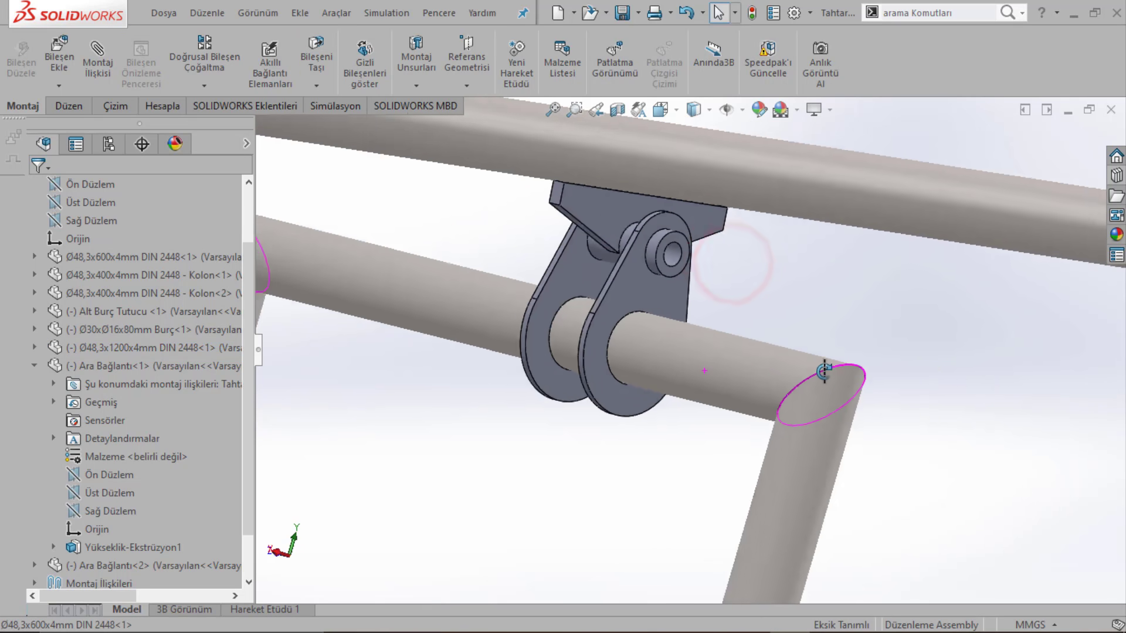
{"action": "mouse_move", "coordinate": [824, 371]}
{"action": "middle_mouse_down"}
{"action": "mouse_move", "coordinate": [867, 395]}
{"action": "mouse_move", "coordinate": [644, 392]}
{"action": "mouse_move", "coordinate": [679, 410]}
{"action": "middle_mouse_up"}
{"action": "scroll", "coordinate": [678, 410], "scroll_direction": "up", "scroll_amount": 5}
{"action": "scroll", "coordinate": [670, 342], "scroll_direction": "up", "scroll_amount": 2}
{"action": "scroll", "coordinate": [667, 312], "scroll_direction": "up", "scroll_amount": 3}
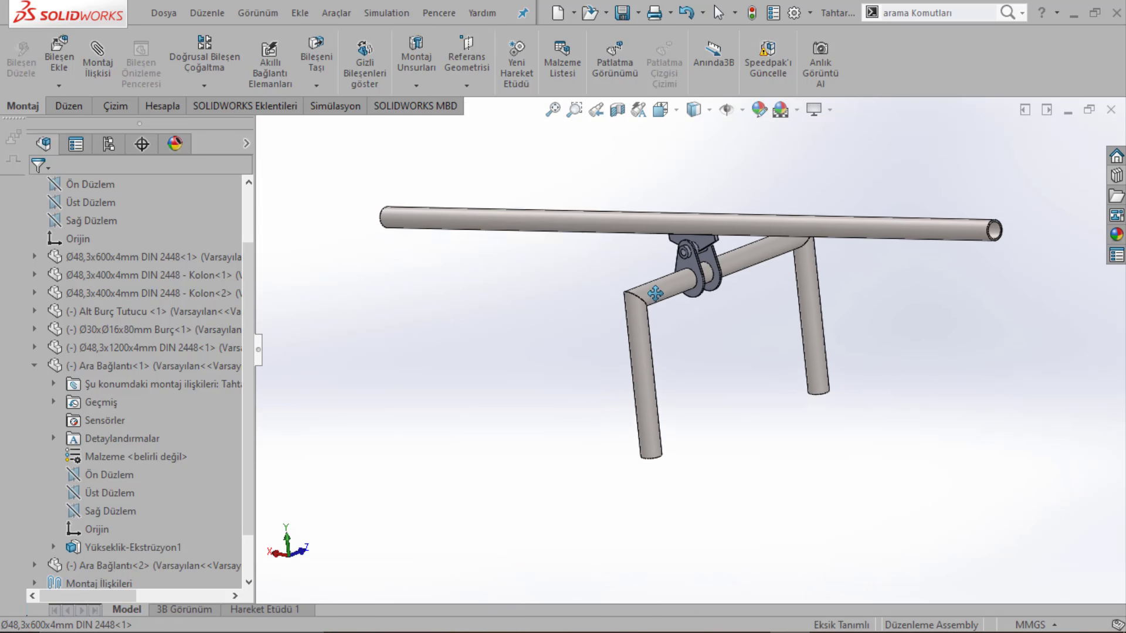
{"action": "scroll", "coordinate": [648, 305], "scroll_direction": "down", "scroll_amount": 4}
{"action": "left_click", "coordinate": [571, 274]}
{"action": "scroll", "coordinate": [86, 293], "scroll_direction": "up", "scroll_amount": 2}
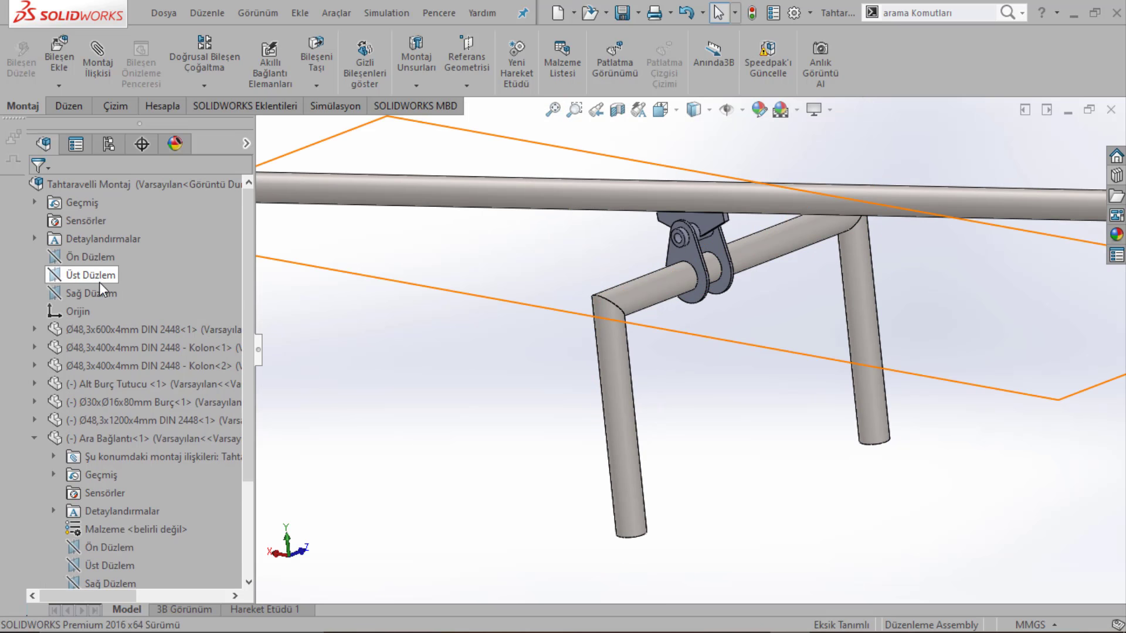
Step: Select the Üst Düzlem planes of both Kolon leg components for a width mate
{"action": "key", "text": "f"}
{"action": "left_click", "coordinate": [34, 438]}
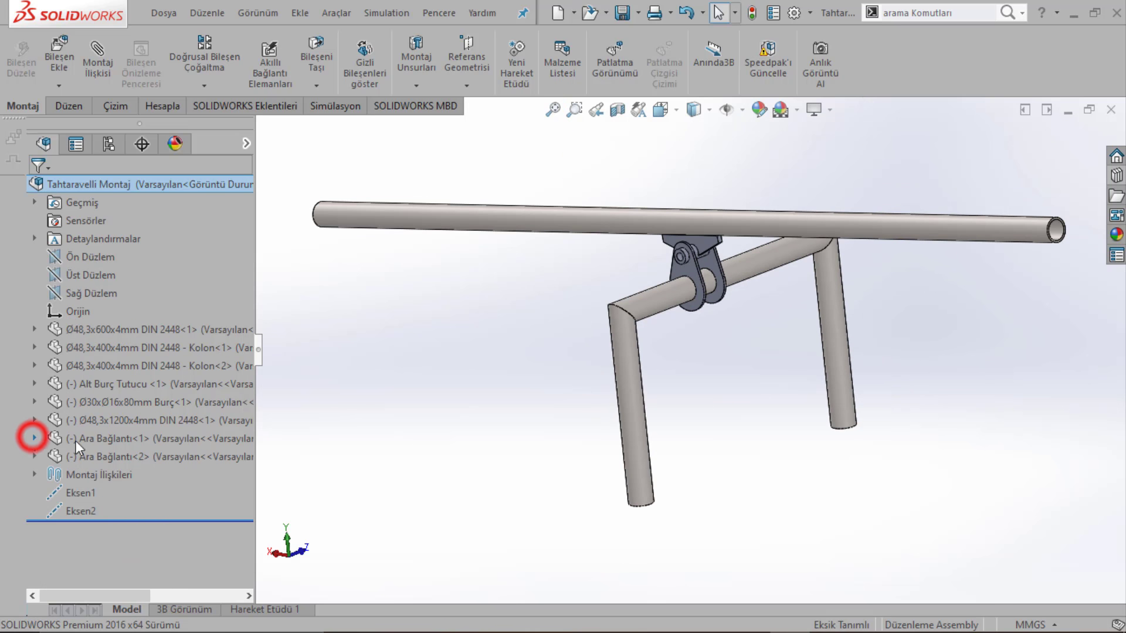
{"action": "left_click", "coordinate": [35, 348]}
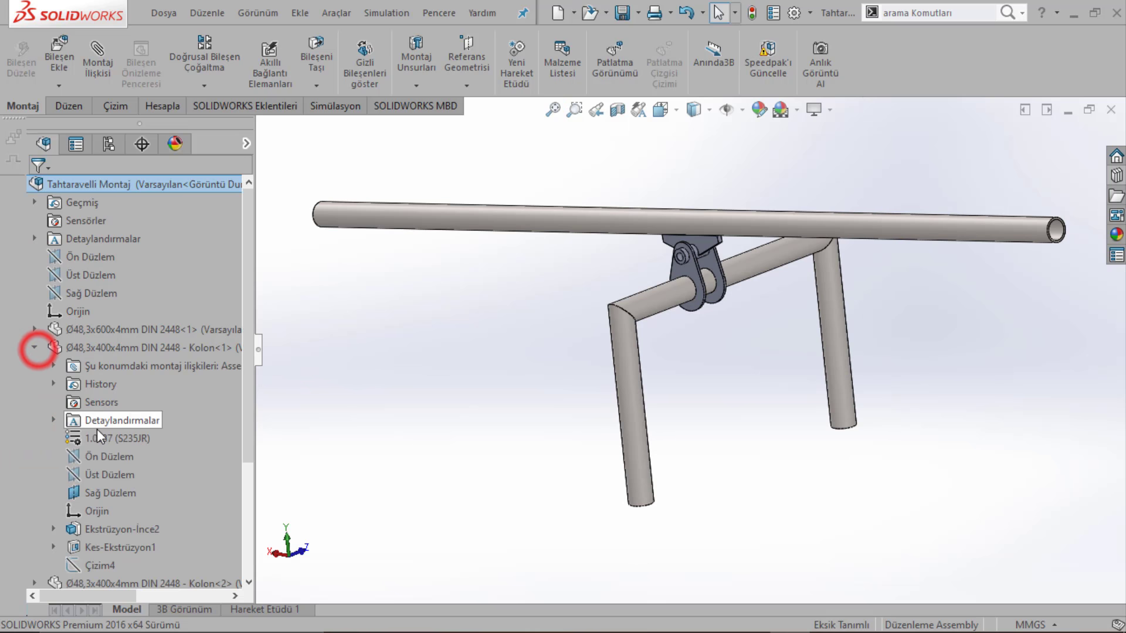
{"action": "left_click", "coordinate": [104, 472]}
{"action": "scroll", "coordinate": [97, 431], "scroll_direction": "down", "scroll_amount": 3}
{"action": "left_click", "coordinate": [35, 420]}
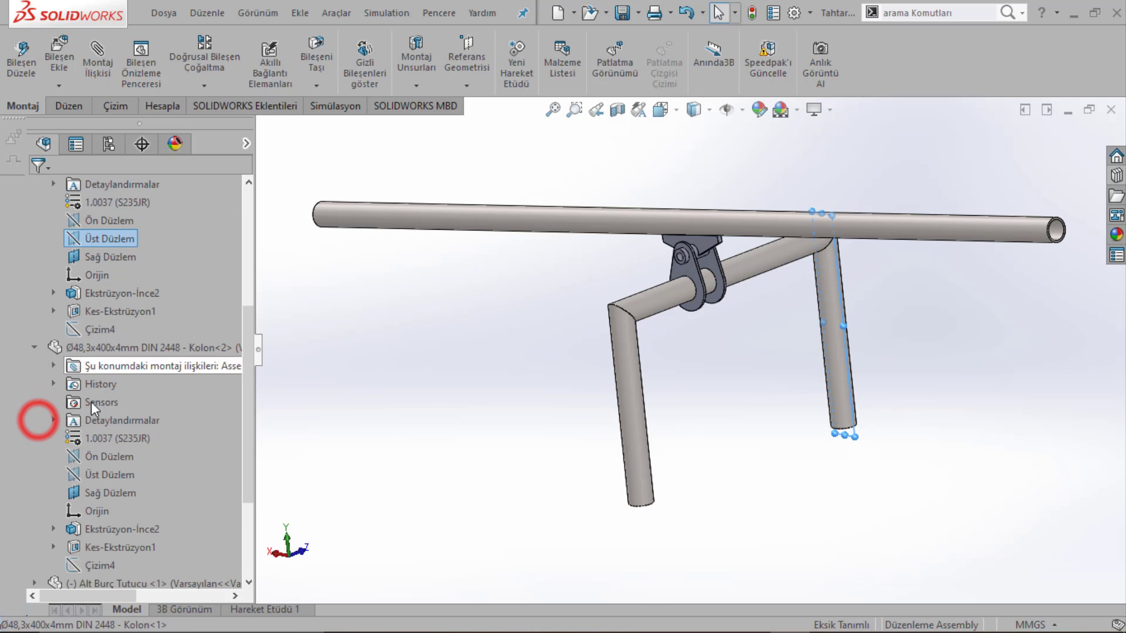
{"action": "left_click", "coordinate": [94, 470], "text": "ctrl"}
Step: Add the link plate and accept the Genişlik4 Width mate centring it between the legs
{"action": "scroll", "coordinate": [687, 255], "scroll_direction": "down", "scroll_amount": 5}
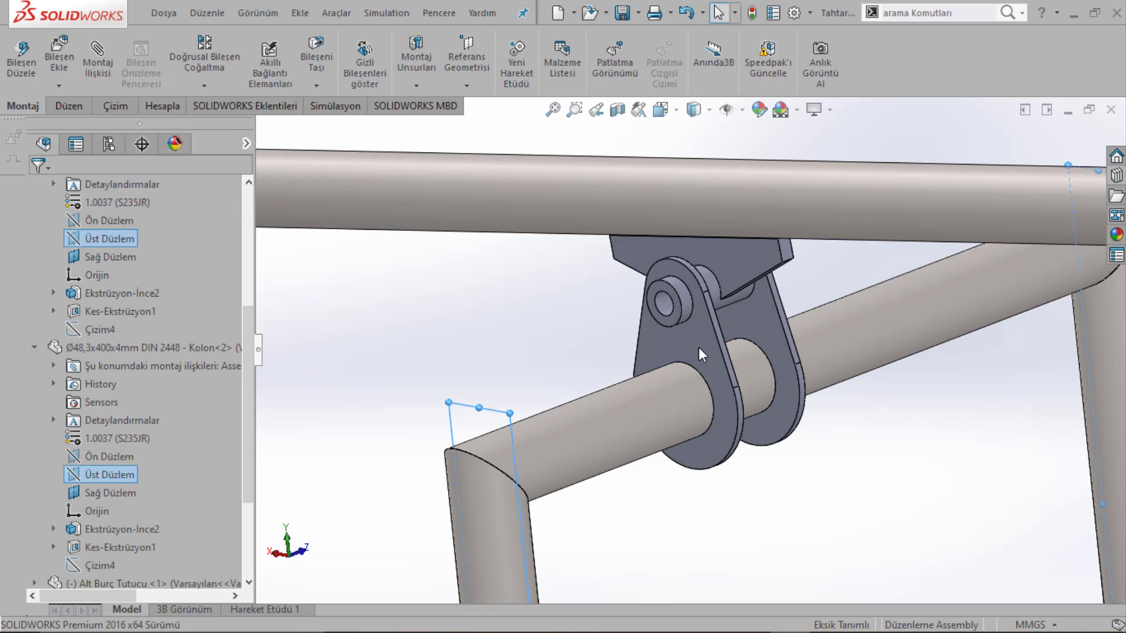
{"action": "left_click", "coordinate": [699, 352], "text": "ctrl"}
{"action": "middle_click_drag", "start_coordinate": [699, 352], "coordinate": [803, 317]}
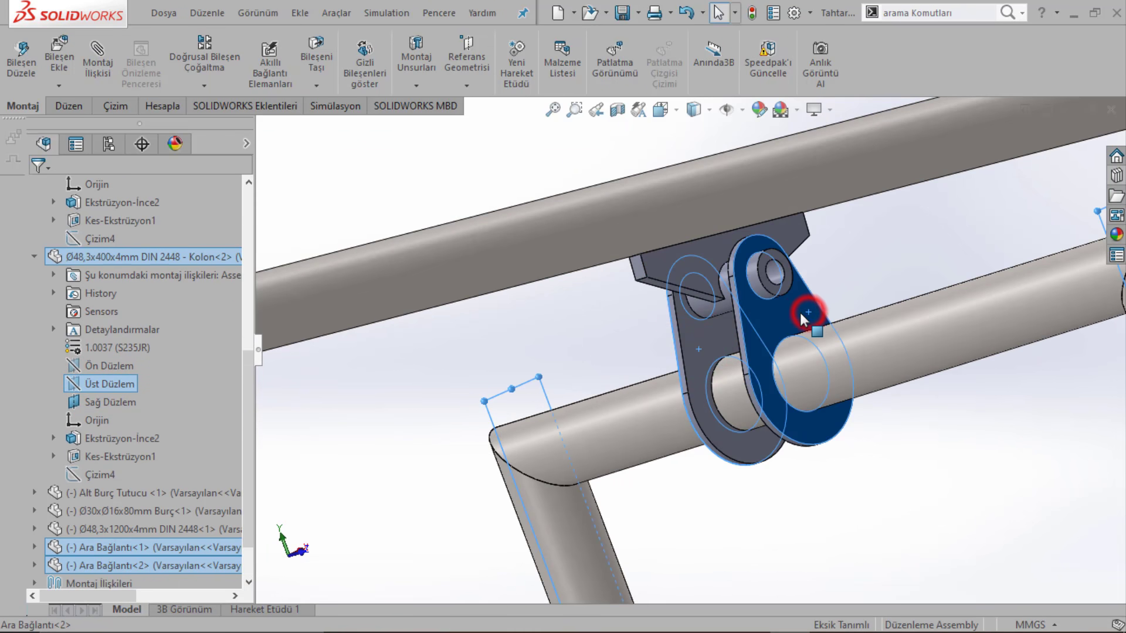
{"action": "key", "text": "f"}
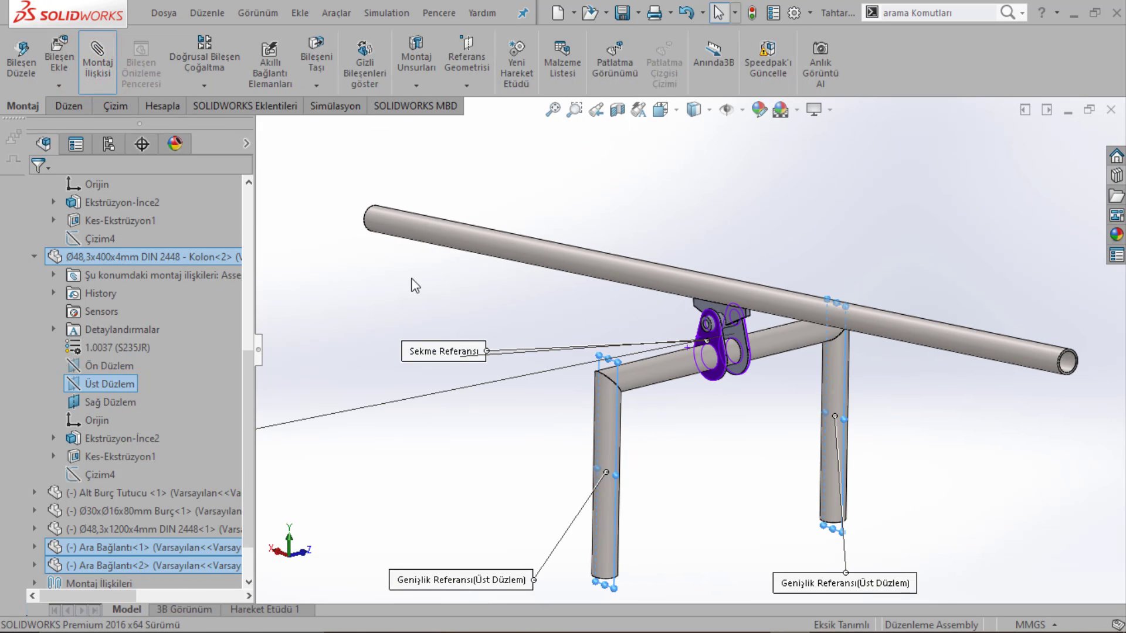
{"action": "left_click", "coordinate": [37, 193]}
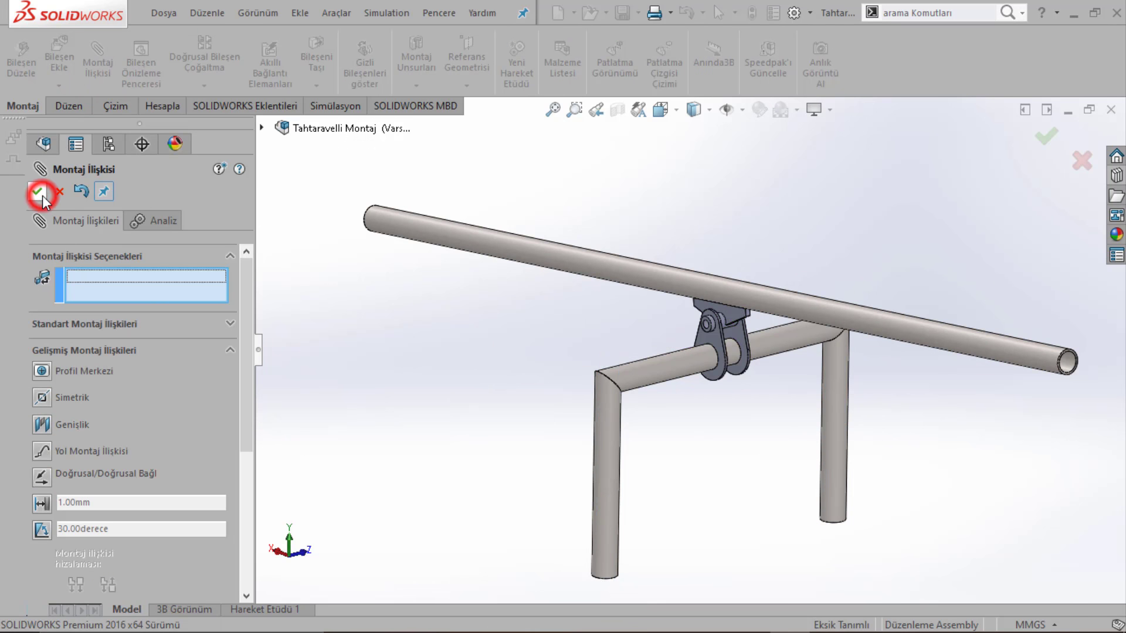
{"action": "left_click", "coordinate": [36, 192]}
{"action": "left_click", "coordinate": [428, 326]}
Step: Swing the seat tube about the hinge and bring it back to level
{"action": "left_click_drag", "start_coordinate": [666, 308], "coordinate": [621, 318]}
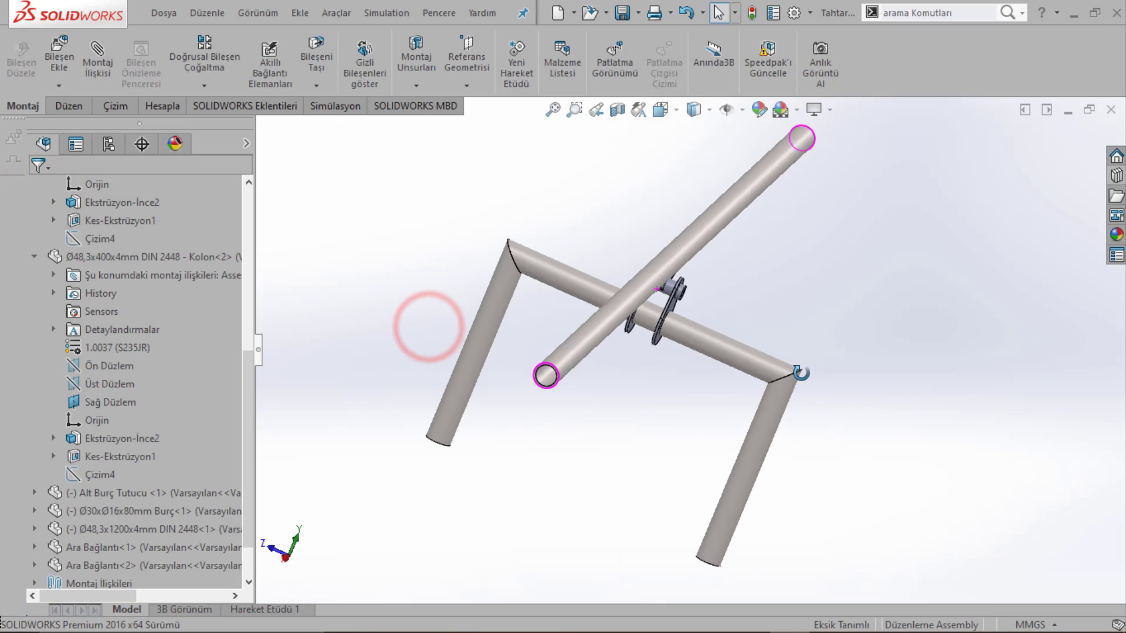
{"action": "mouse_move", "coordinate": [849, 306]}
{"action": "left_mouse_down"}
{"action": "mouse_move", "coordinate": [855, 428]}
{"action": "mouse_move", "coordinate": [779, 367]}
{"action": "left_mouse_up"}
{"action": "mouse_move", "coordinate": [779, 368]}
{"action": "middle_mouse_down"}
{"action": "mouse_move", "coordinate": [878, 388]}
{"action": "mouse_move", "coordinate": [628, 342]}
{"action": "middle_mouse_up"}
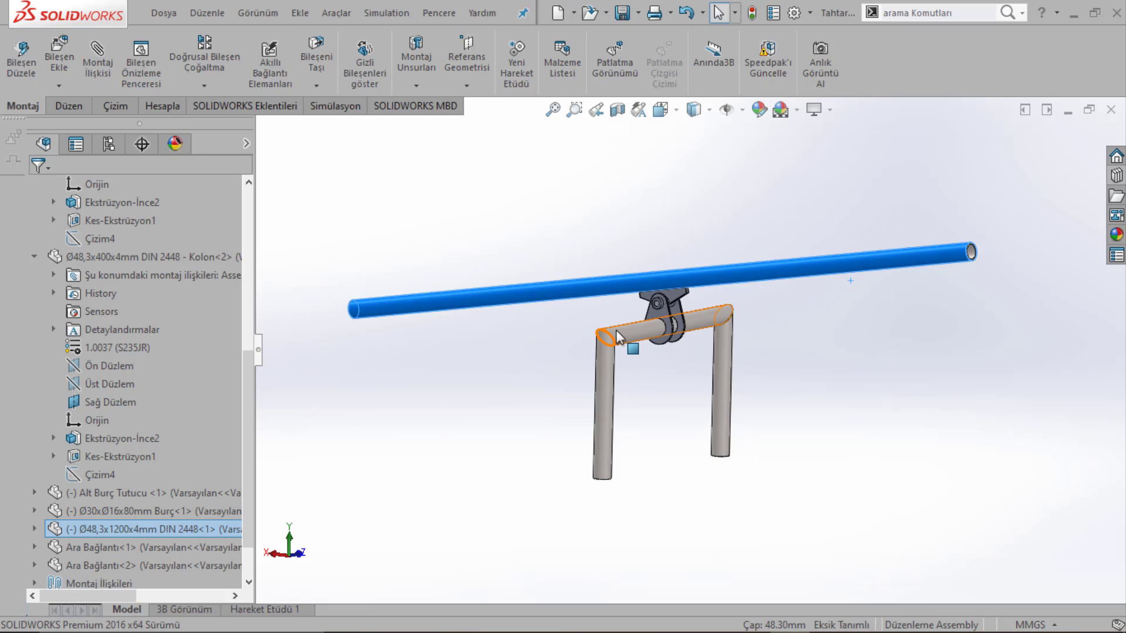
Step: Save the assembly, choosing 'Yeniden oluştur ve belgeyi kaydet' to rebuild first
{"action": "key", "text": "ctrl+s"}
{"action": "left_click", "coordinate": [553, 260]}
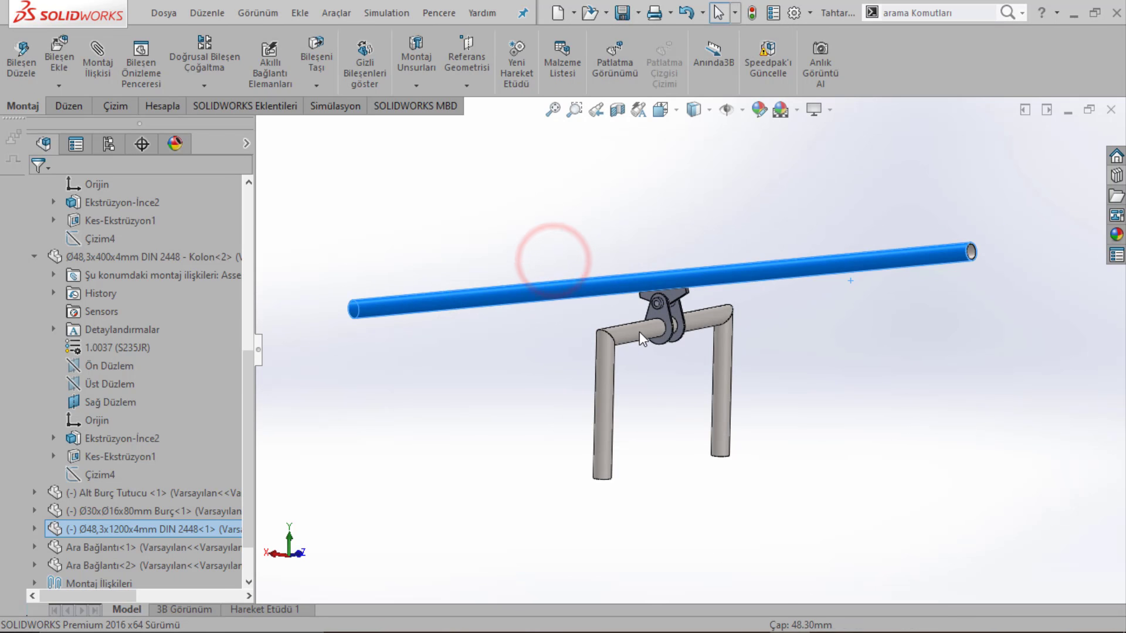
{"action": "scroll", "coordinate": [667, 305], "scroll_direction": "down", "scroll_amount": 3}
{"action": "scroll", "coordinate": [664, 317], "scroll_direction": "down", "scroll_amount": 1}
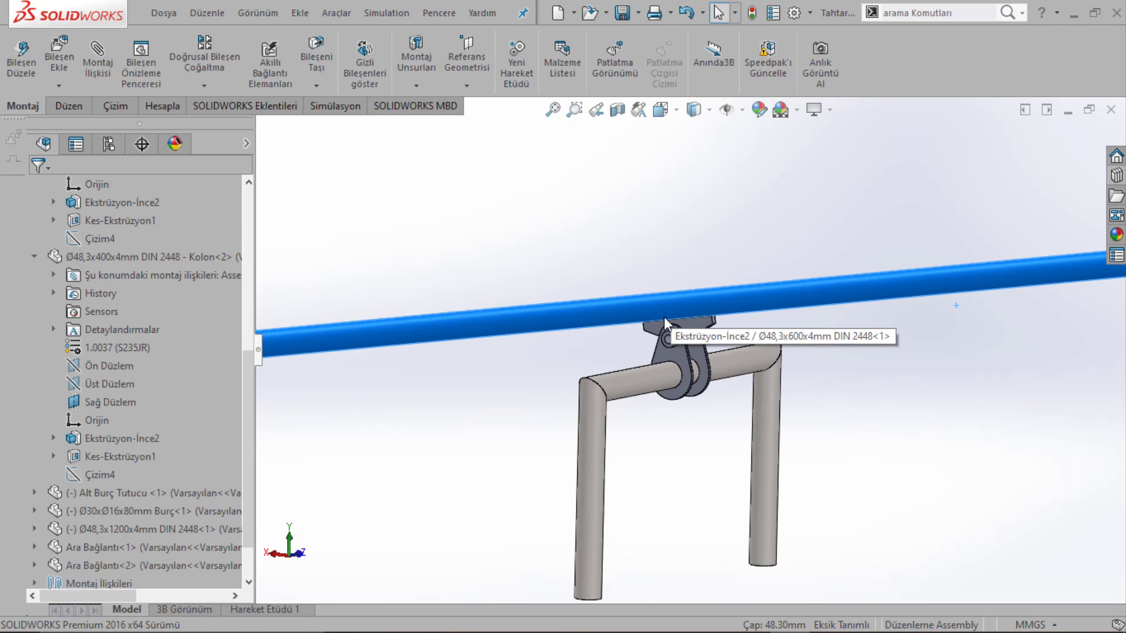
{"action": "scroll", "coordinate": [664, 317], "scroll_direction": "up", "scroll_amount": 3}
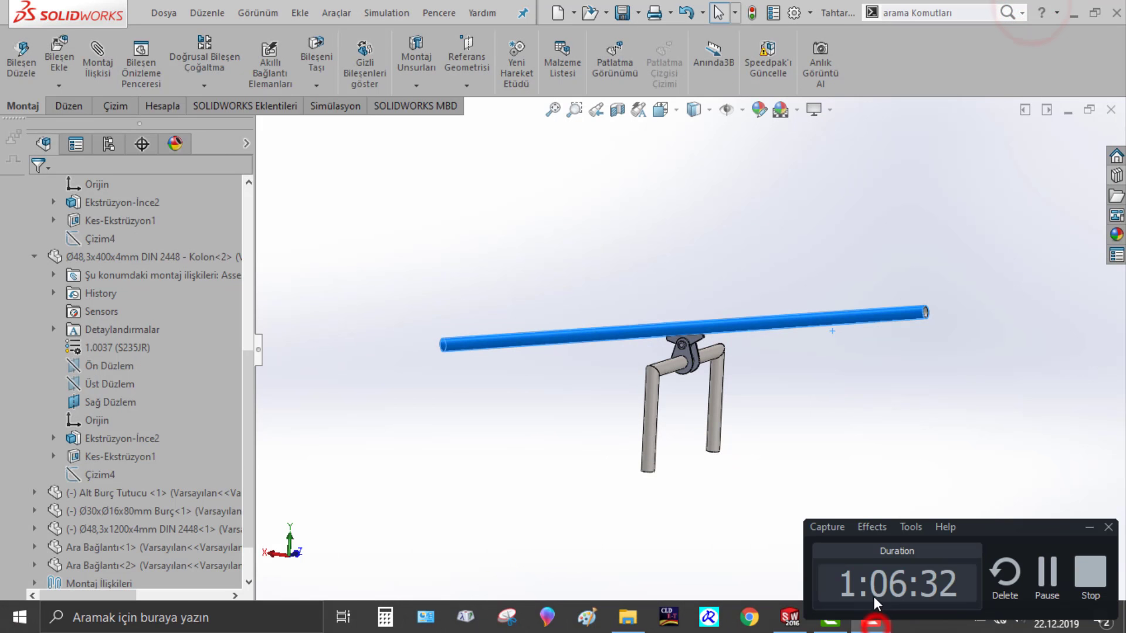
{"action": "left_click", "coordinate": [1049, 581]}
Step: Orbit the whole assembly and rock the long seat tube up and down
{"action": "mouse_move", "coordinate": [1017, 503]}
{"action": "middle_mouse_down"}
{"action": "mouse_move", "coordinate": [826, 453]}
{"action": "mouse_move", "coordinate": [861, 423]}
{"action": "middle_mouse_up"}
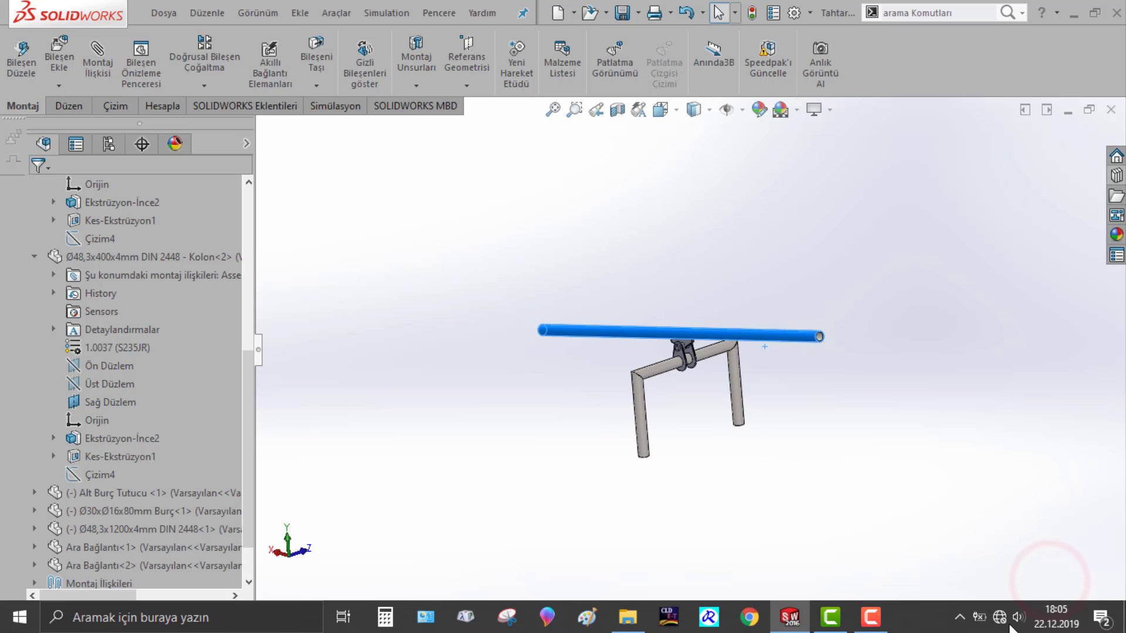
{"action": "scroll", "coordinate": [676, 350], "scroll_direction": "down", "scroll_amount": 1}
{"action": "scroll", "coordinate": [639, 317], "scroll_direction": "down", "scroll_amount": 3}
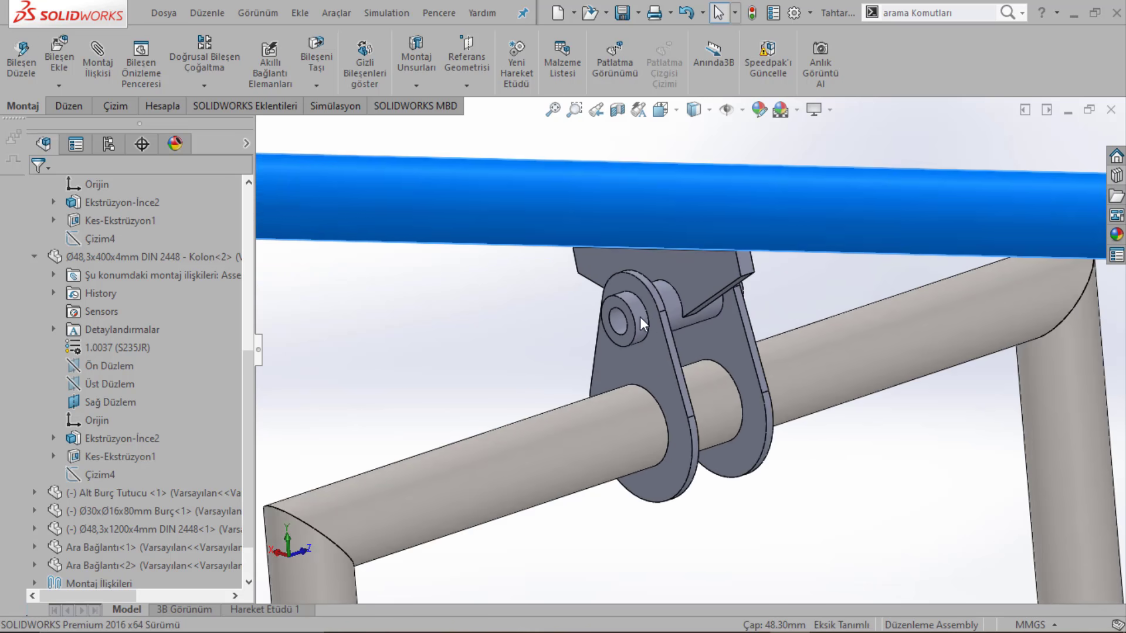
{"action": "scroll", "coordinate": [645, 322], "scroll_direction": "down", "scroll_amount": 2}
{"action": "scroll", "coordinate": [696, 330], "scroll_direction": "up", "scroll_amount": 1}
{"action": "scroll", "coordinate": [696, 330], "scroll_direction": "up", "scroll_amount": 5}
{"action": "middle_click_drag", "start_coordinate": [696, 330], "coordinate": [818, 384]}
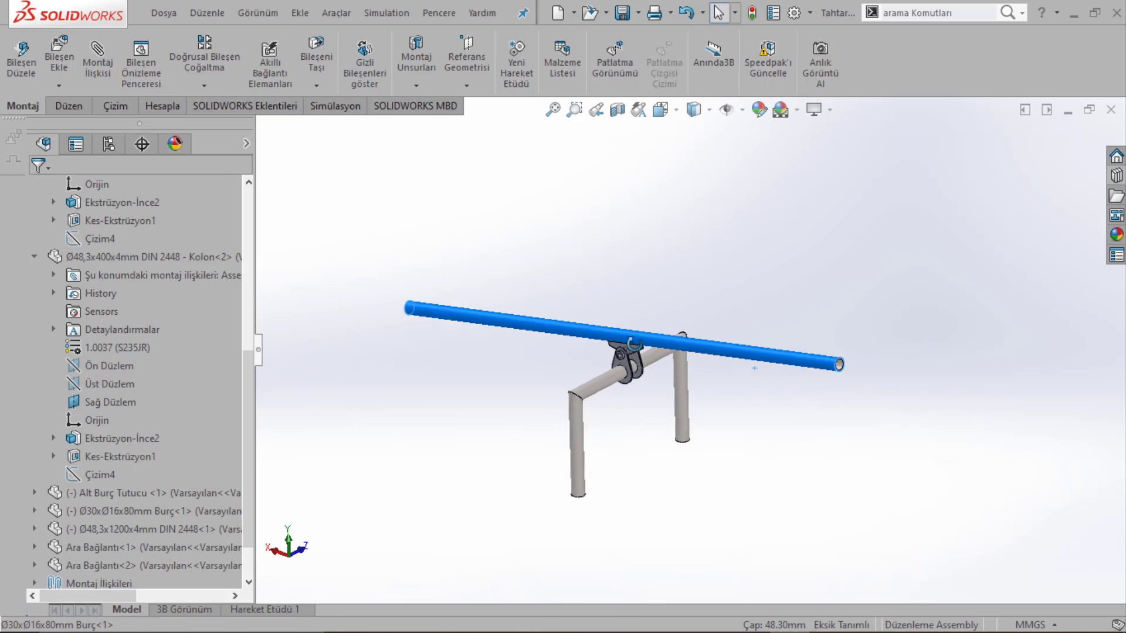
{"action": "left_click_drag", "start_coordinate": [814, 378], "coordinate": [796, 380]}
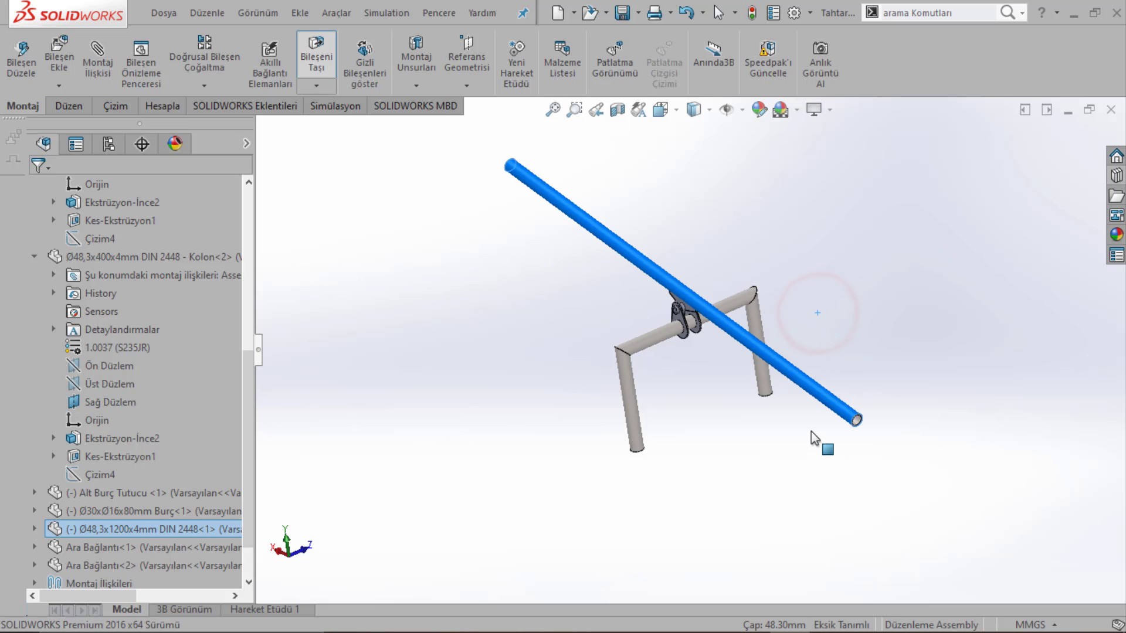
{"action": "key", "text": "Escape"}
Step: Return the seat tube to horizontal and deselect it
{"action": "scroll", "coordinate": [739, 349], "scroll_direction": "down", "scroll_amount": 1}
{"action": "scroll", "coordinate": [684, 319], "scroll_direction": "down", "scroll_amount": 3}
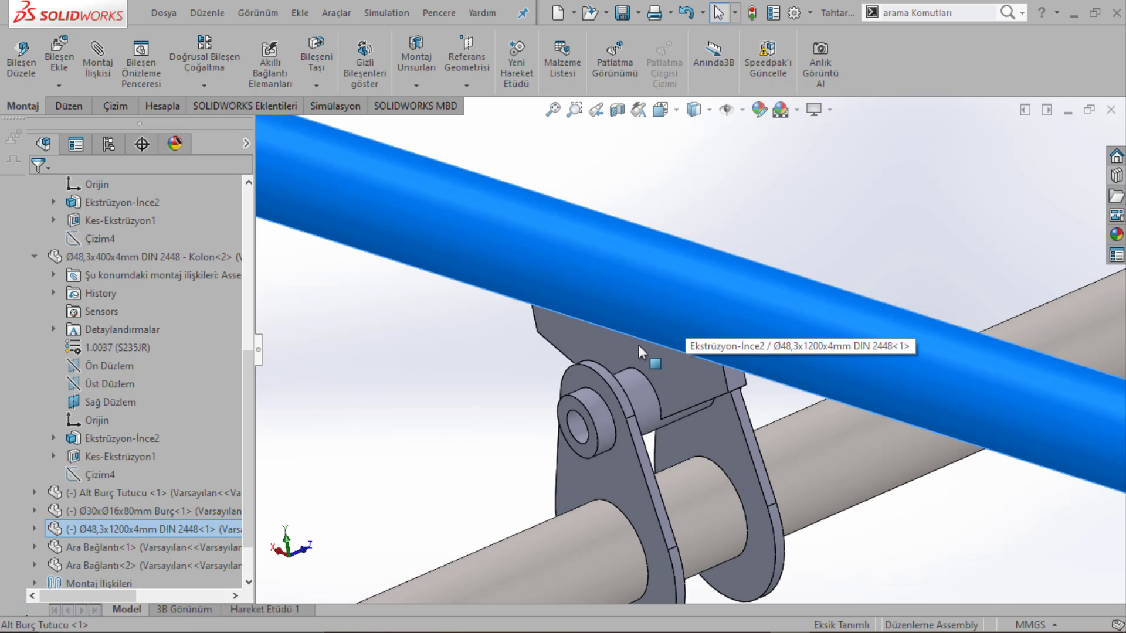
{"action": "scroll", "coordinate": [638, 345], "scroll_direction": "down", "scroll_amount": 1}
{"action": "scroll", "coordinate": [710, 330], "scroll_direction": "up", "scroll_amount": 3}
{"action": "left_click_drag", "start_coordinate": [897, 304], "coordinate": [852, 339]}
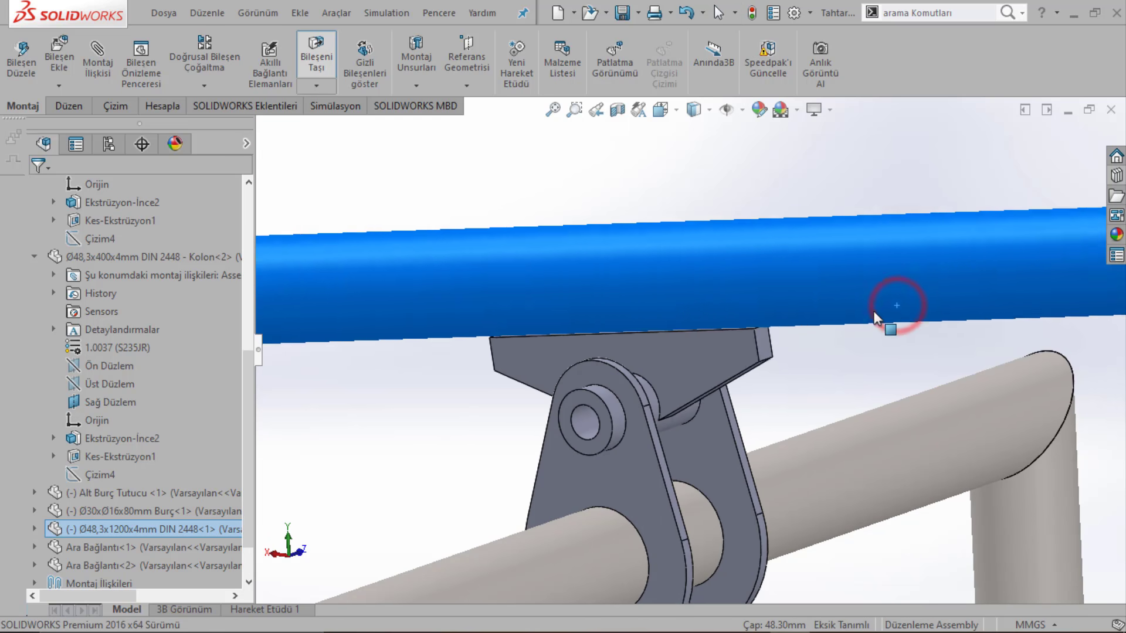
{"action": "left_click", "coordinate": [424, 427]}
Step: Tilt the seat tube about the clamp, re-level it, and select the hinge hole face
{"action": "scroll", "coordinate": [449, 431], "scroll_direction": "up", "scroll_amount": 1}
{"action": "middle_click_drag", "start_coordinate": [574, 343], "coordinate": [478, 319]}
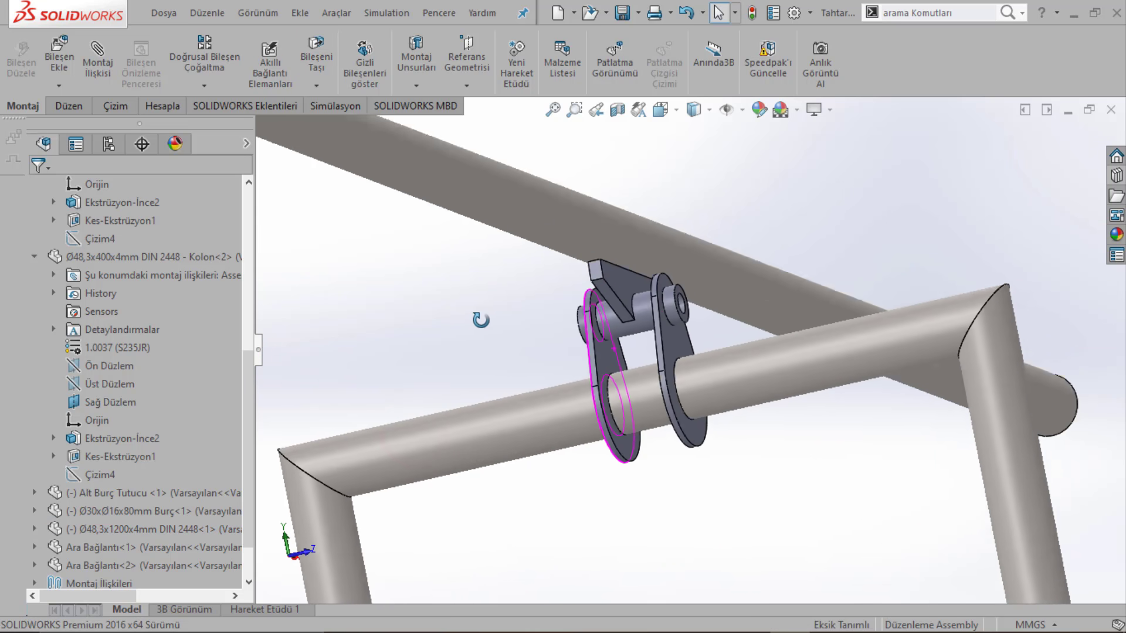
{"action": "scroll", "coordinate": [478, 319], "scroll_direction": "down", "scroll_amount": 2}
{"action": "left_click_drag", "start_coordinate": [979, 283], "coordinate": [958, 293]}
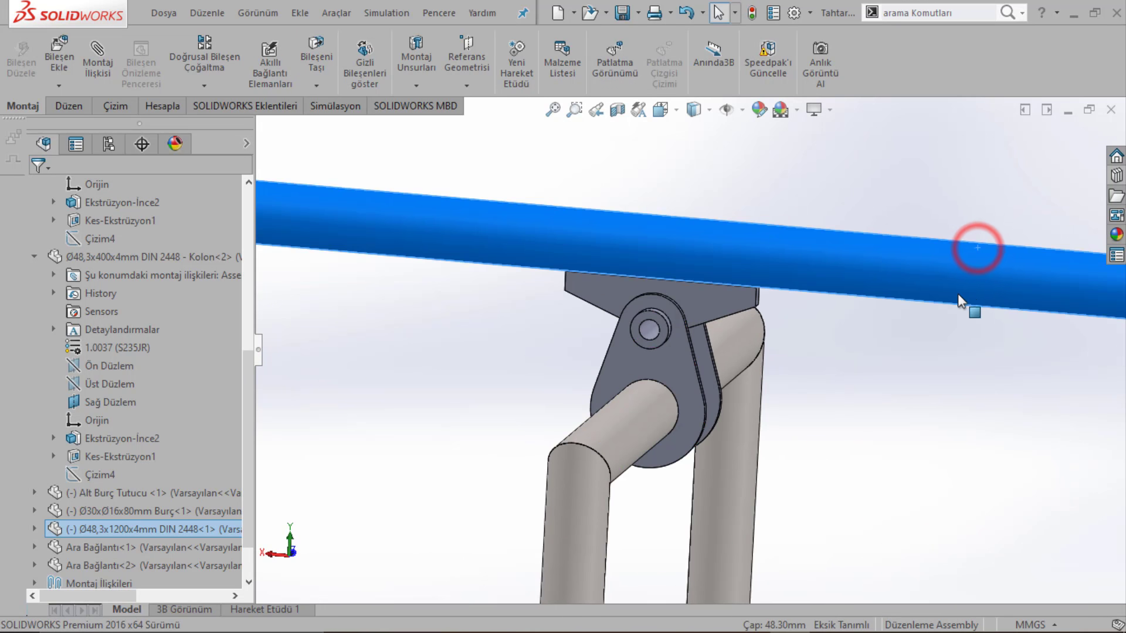
{"action": "left_click_drag", "start_coordinate": [946, 380], "coordinate": [907, 381]}
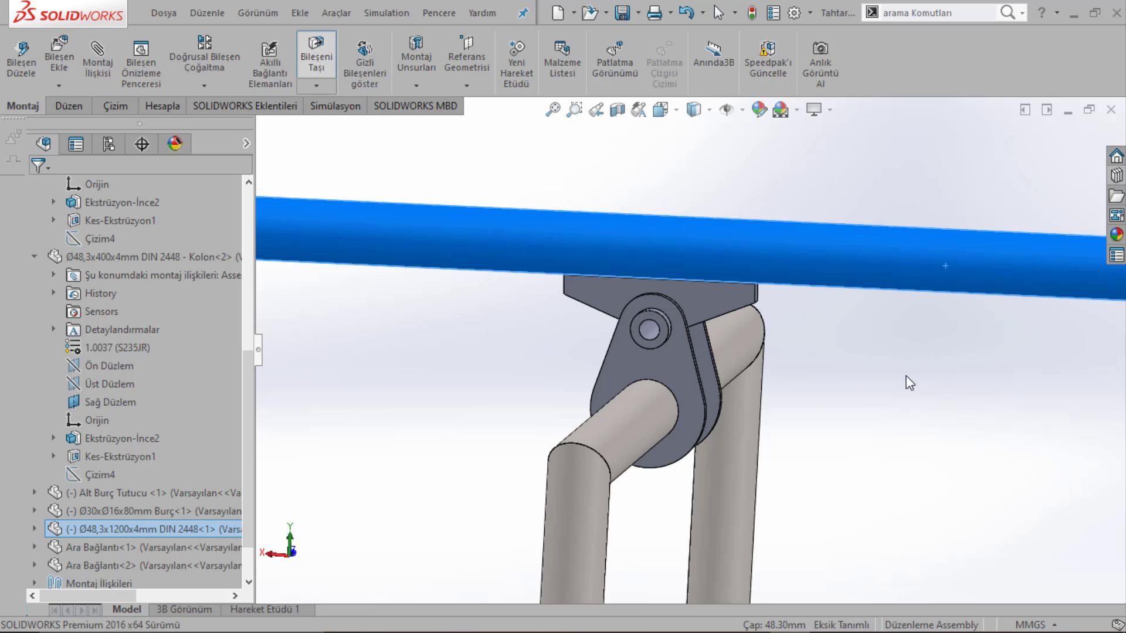
{"action": "scroll", "coordinate": [737, 297], "scroll_direction": "down", "scroll_amount": 2}
{"action": "left_click", "coordinate": [625, 327]}
Step: Swing the seat tube about the bushing pivot with Move Component to test its rotation
{"action": "middle_click_drag", "start_coordinate": [599, 315], "coordinate": [675, 329]}
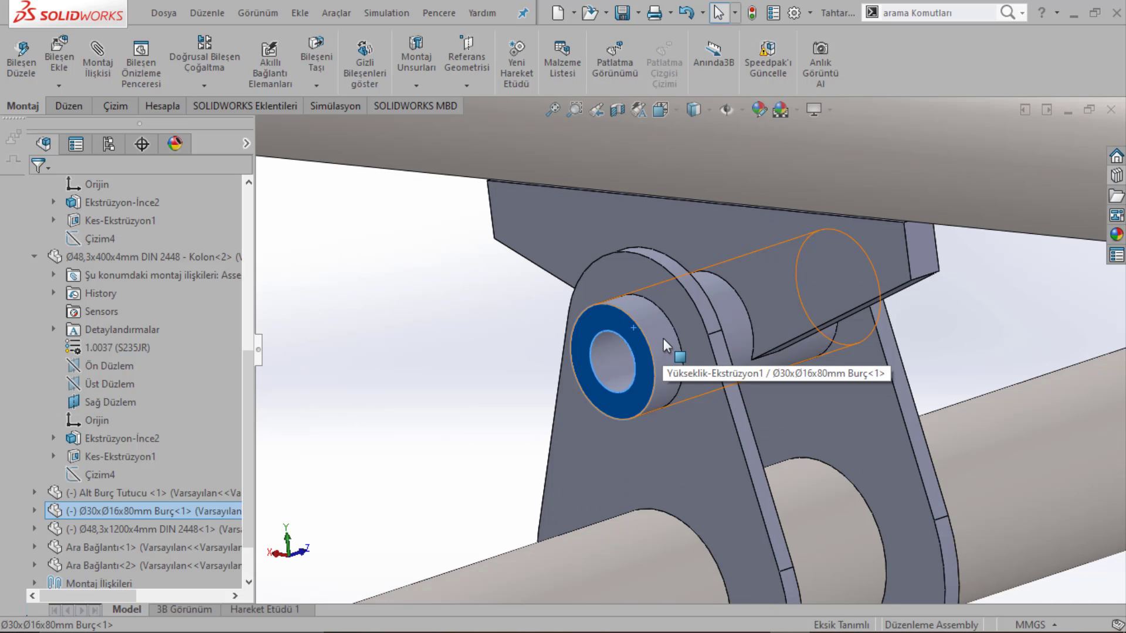
{"action": "mouse_move", "coordinate": [895, 177]}
{"action": "left_mouse_down"}
{"action": "mouse_move", "coordinate": [892, 389]}
{"action": "mouse_move", "coordinate": [839, 258]}
{"action": "left_mouse_up"}
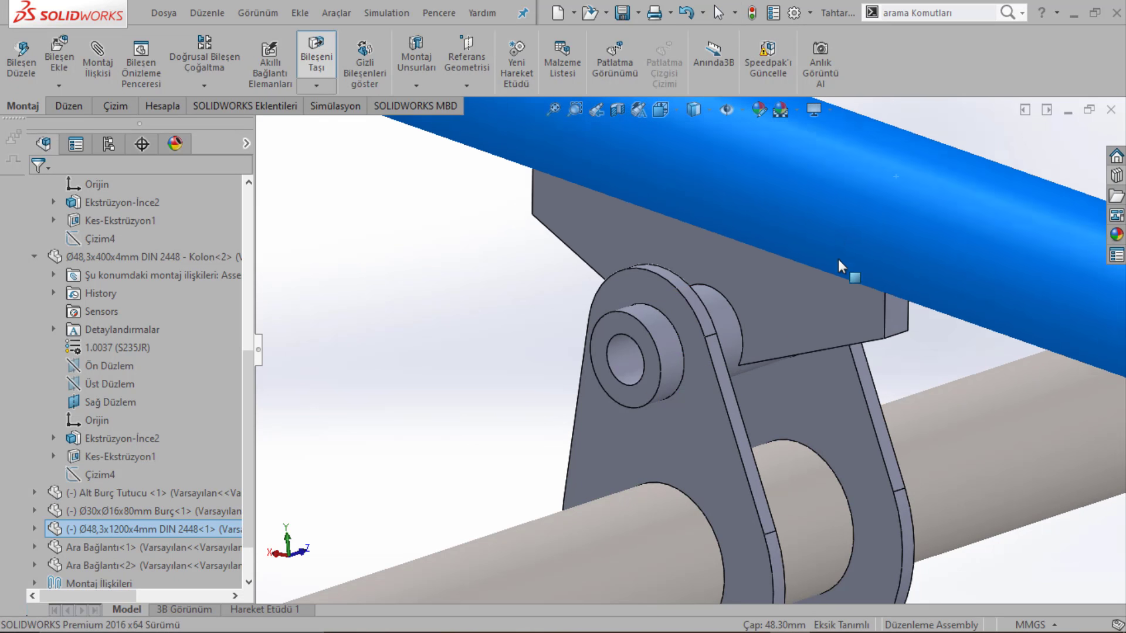
{"action": "left_click_drag", "start_coordinate": [839, 258], "coordinate": [882, 237]}
{"action": "mouse_move", "coordinate": [882, 237]}
{"action": "middle_mouse_down"}
{"action": "mouse_move", "coordinate": [766, 276]}
{"action": "mouse_move", "coordinate": [824, 258]}
{"action": "middle_mouse_up"}
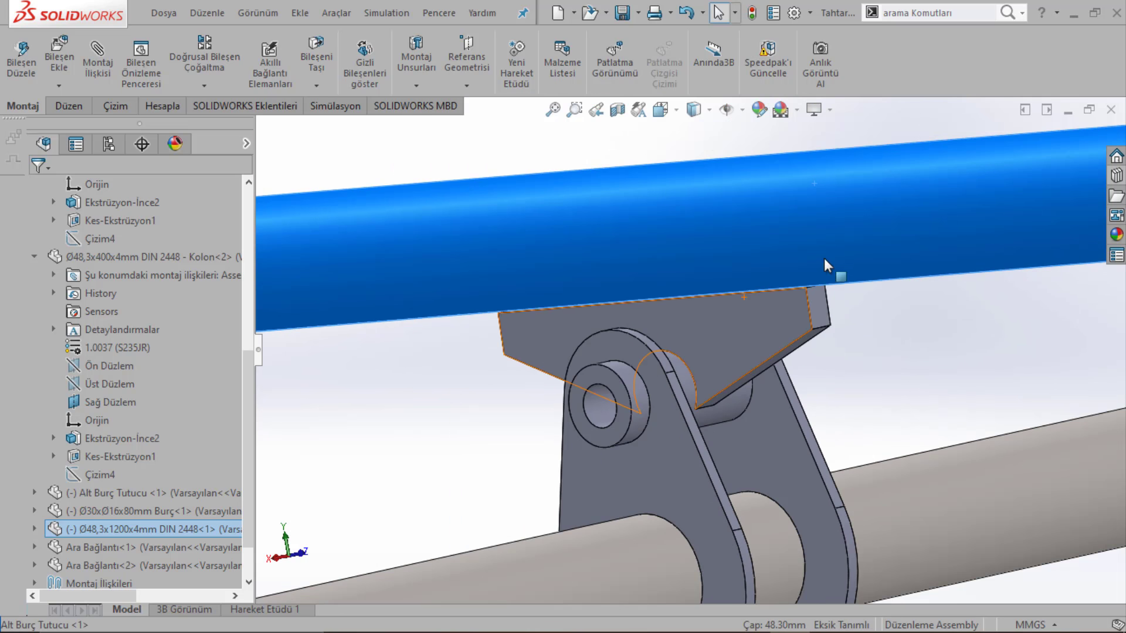
{"action": "left_click_drag", "start_coordinate": [824, 258], "coordinate": [801, 316]}
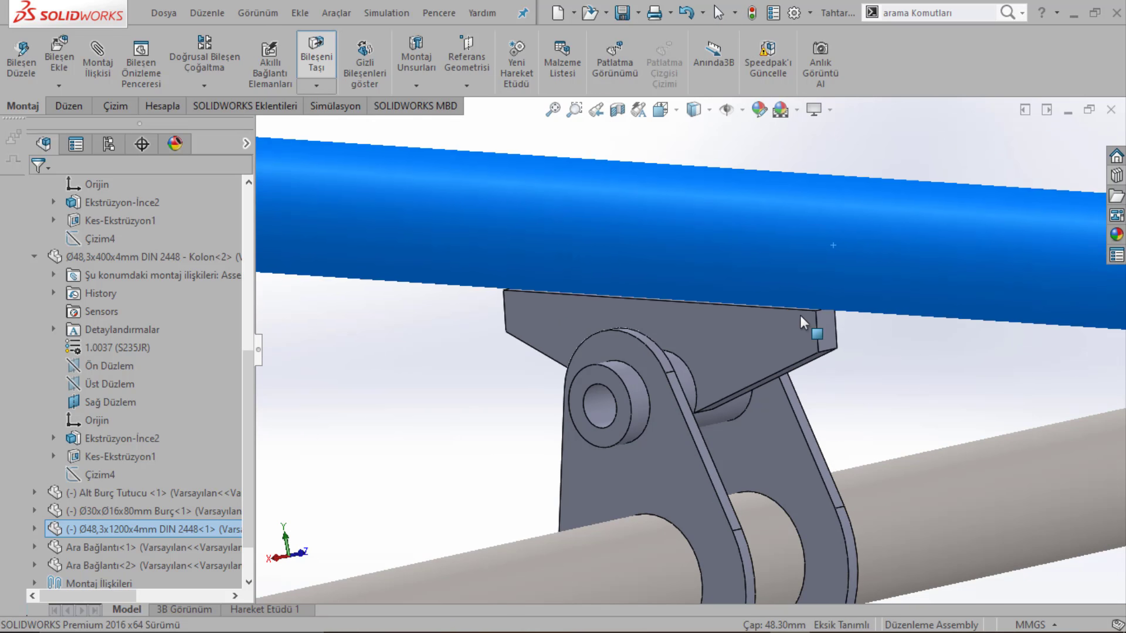
{"action": "scroll", "coordinate": [762, 340], "scroll_direction": "down", "scroll_amount": 3}
Step: Pick the bracket plate and bushing face, then leave component-moving mode
{"action": "left_click", "coordinate": [779, 352]}
{"action": "scroll", "coordinate": [586, 410], "scroll_direction": "down", "scroll_amount": 3}
{"action": "left_click", "coordinate": [458, 402]}
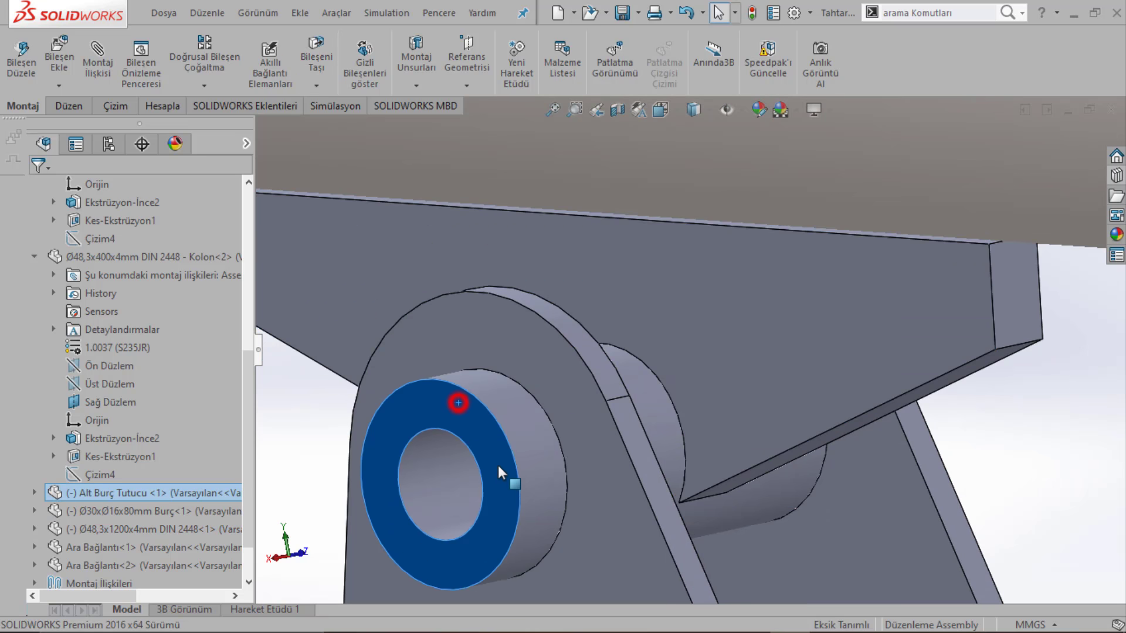
{"action": "scroll", "coordinate": [410, 360], "scroll_direction": "up", "scroll_amount": 2}
{"action": "key", "text": "Escape"}
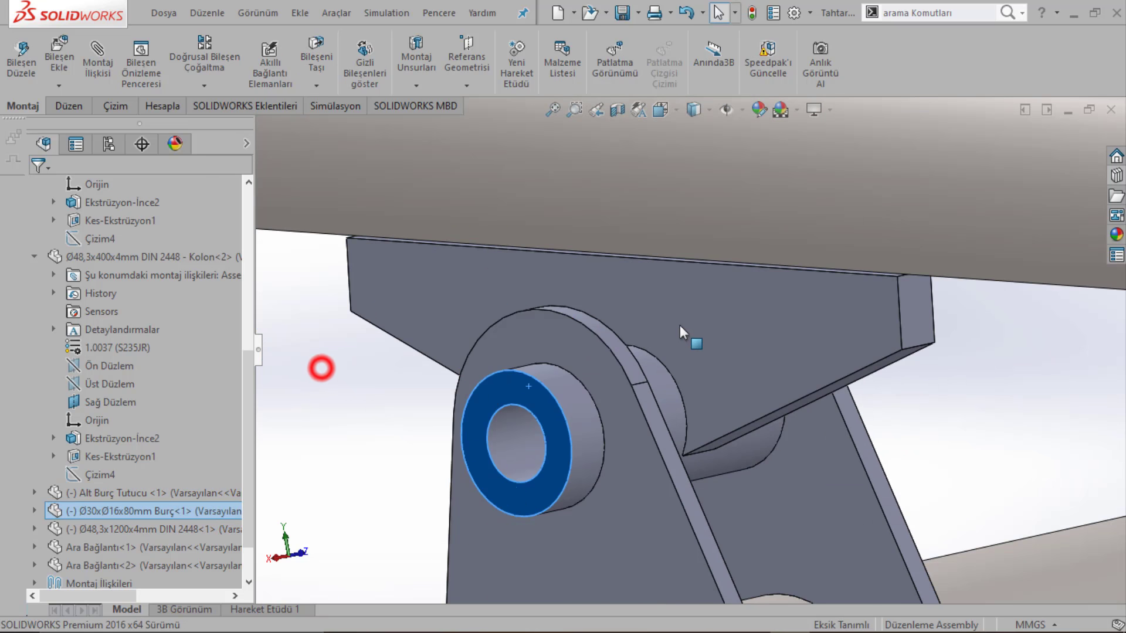
{"action": "scroll", "coordinate": [686, 335], "scroll_direction": "up", "scroll_amount": 2}
{"action": "scroll", "coordinate": [686, 340], "scroll_direction": "down", "scroll_amount": 2}
Step: Try selecting the seat bracket plate with the bushing, then clear the selection
{"action": "left_click", "coordinate": [687, 332]}
{"action": "left_click", "coordinate": [650, 396], "text": "ctrl"}
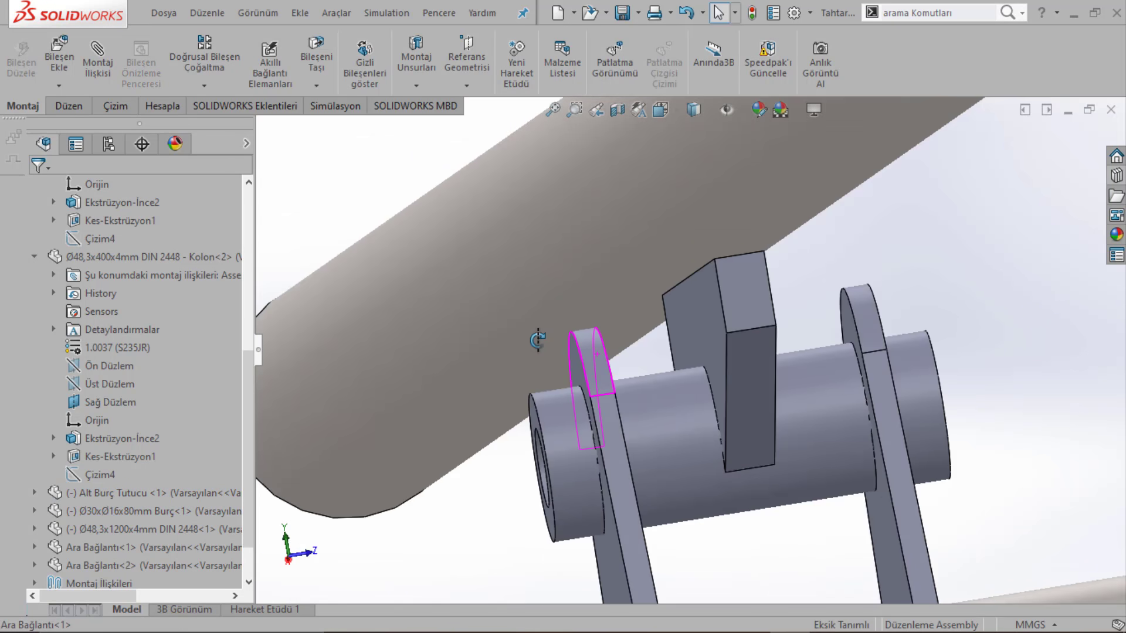
{"action": "scroll", "coordinate": [557, 346], "scroll_direction": "up", "scroll_amount": 3}
{"action": "scroll", "coordinate": [592, 327], "scroll_direction": "down", "scroll_amount": 3}
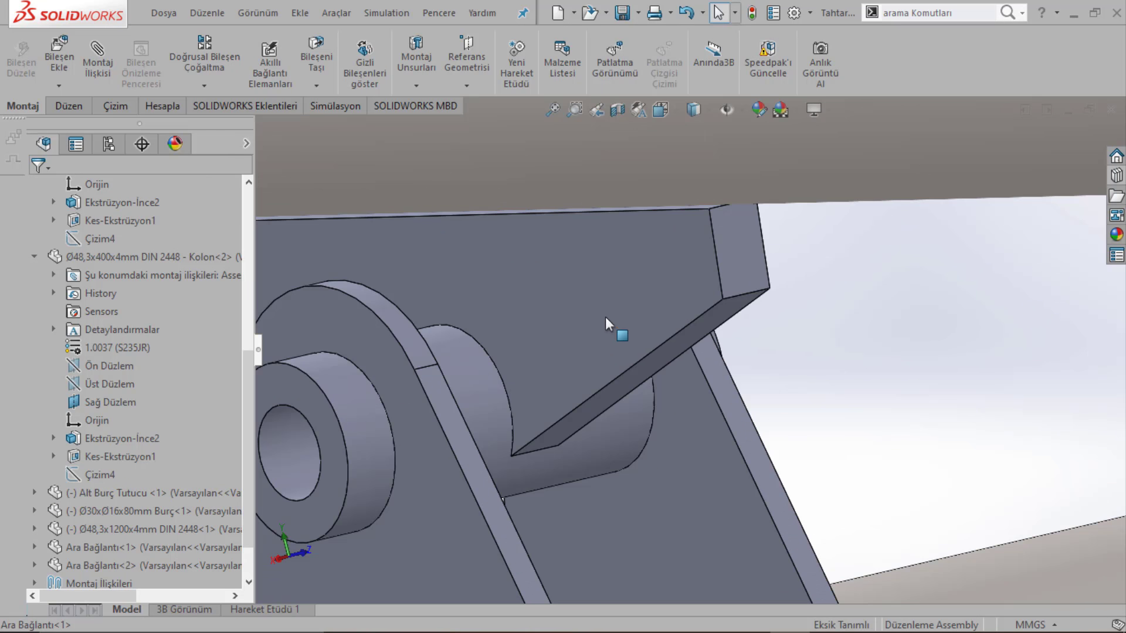
{"action": "left_click", "coordinate": [541, 361]}
{"action": "scroll", "coordinate": [538, 360], "scroll_direction": "up", "scroll_amount": 3}
{"action": "left_click", "coordinate": [804, 364]}
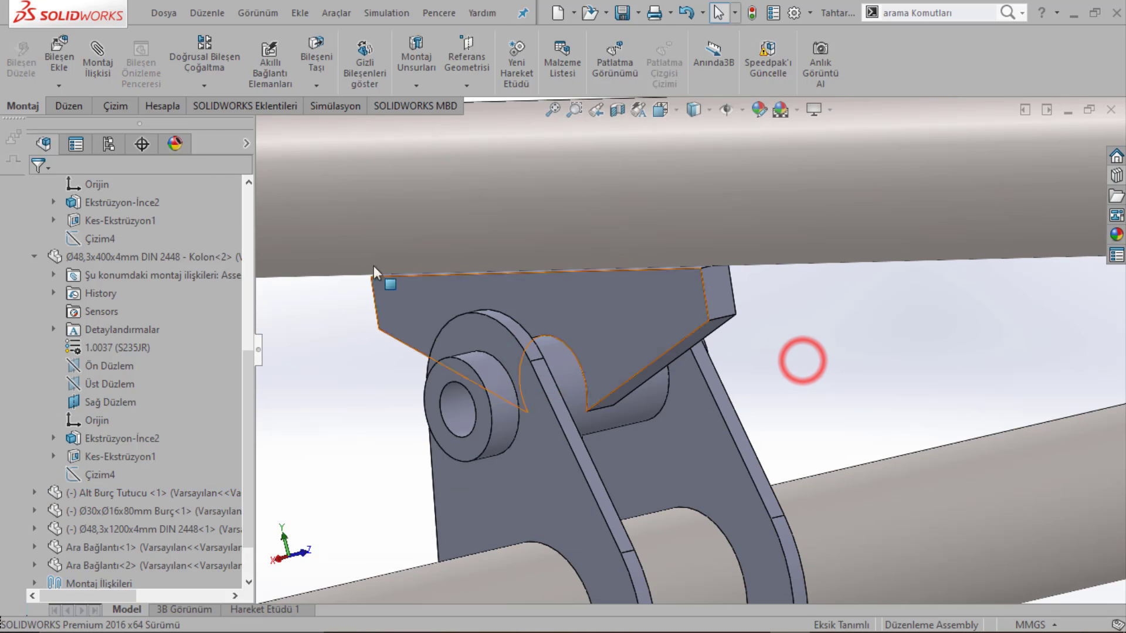
Step: Select the Alt Burç Tutucu bracket plate and Ctrl-add the Ø30x16x80mm bushing
{"action": "left_click", "coordinate": [69, 106]}
{"action": "left_click", "coordinate": [23, 106]}
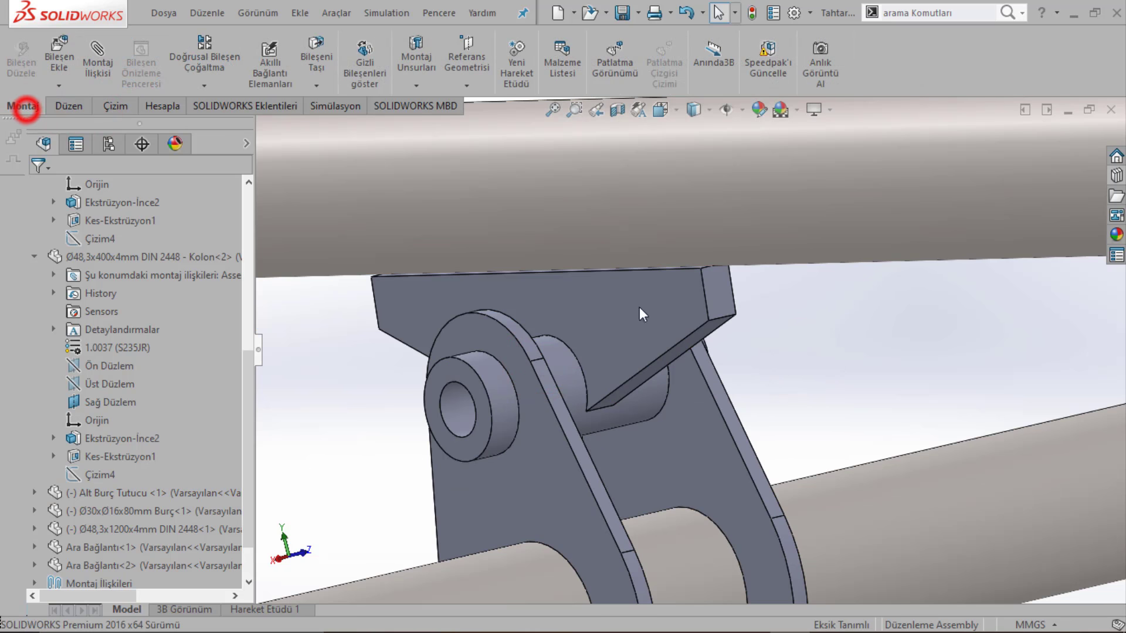
{"action": "left_click", "coordinate": [648, 322]}
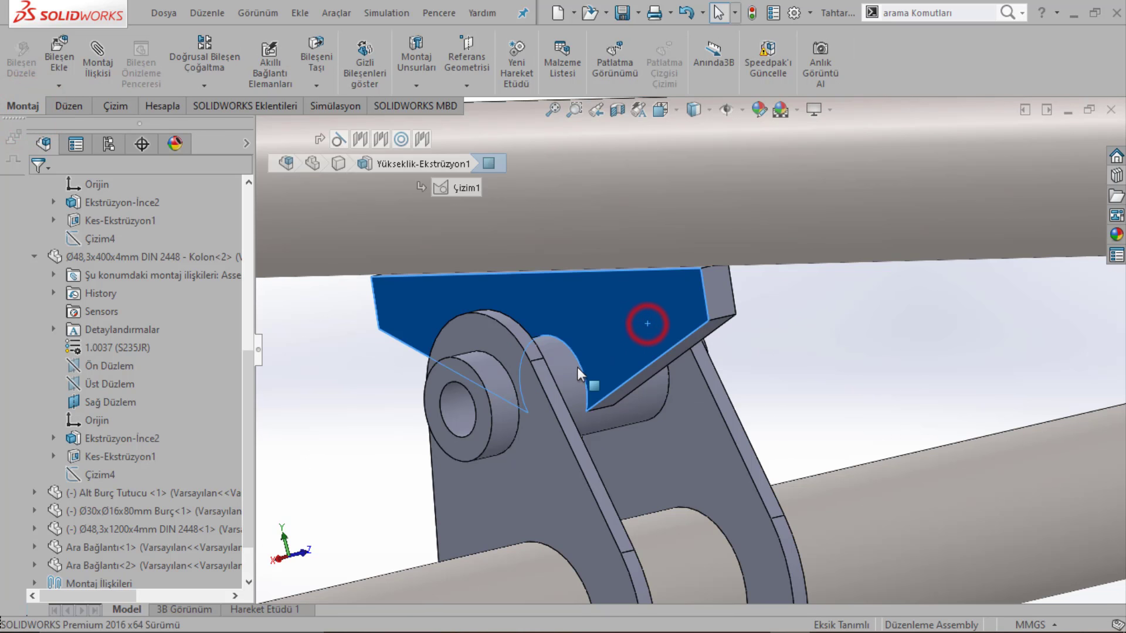
{"action": "left_click", "coordinate": [573, 370], "text": "ctrl"}
Step: Temporarily fix and group the bracket, bushing and seat tube, exit, then test the tube's tilt
{"action": "right_click", "coordinate": [574, 371]}
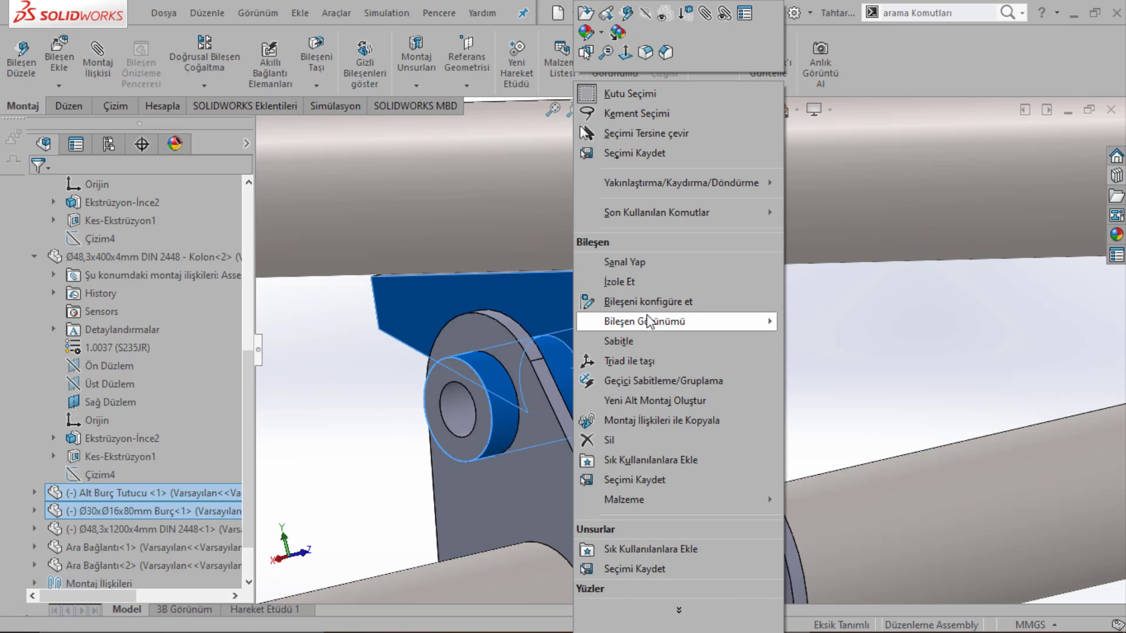
{"action": "key", "text": "Escape"}
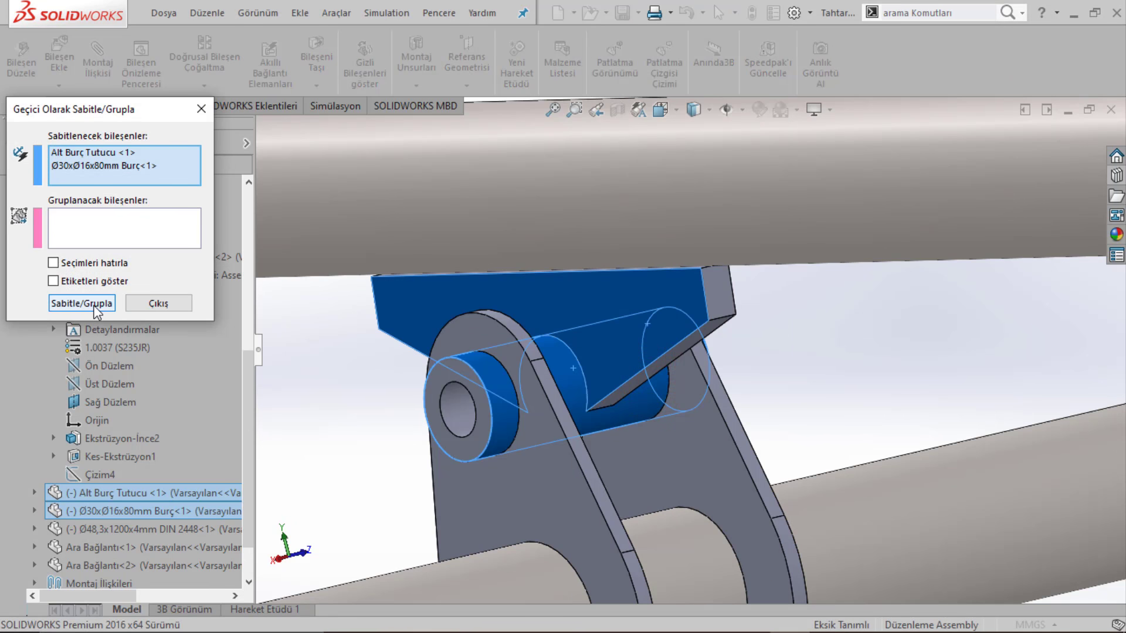
{"action": "left_click", "coordinate": [101, 222]}
{"action": "left_click", "coordinate": [578, 232]}
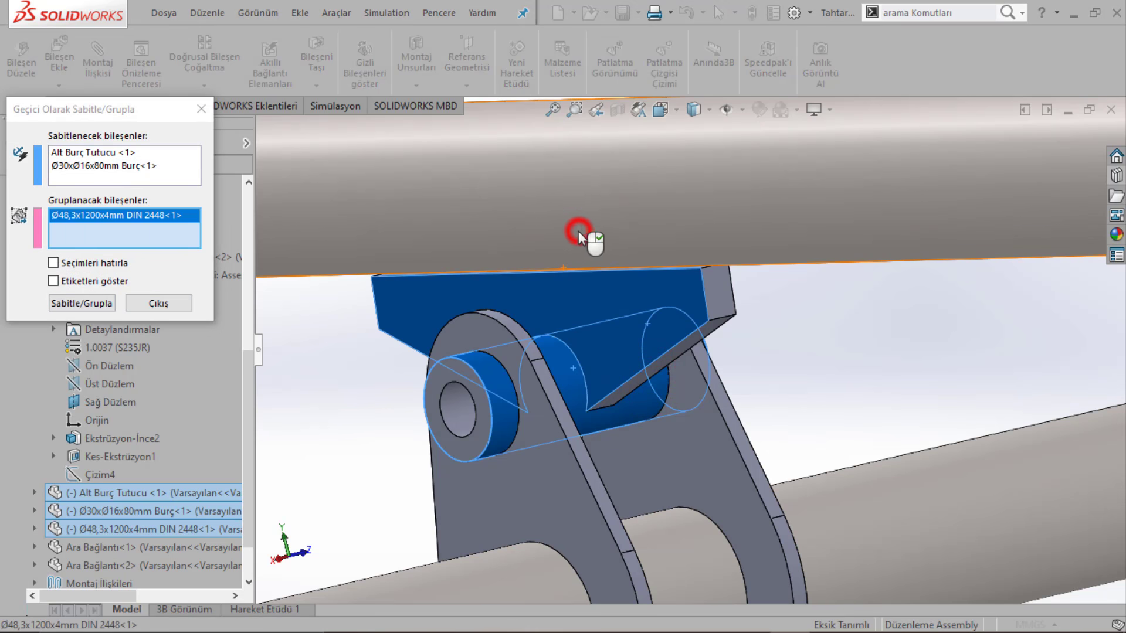
{"action": "left_click", "coordinate": [100, 303]}
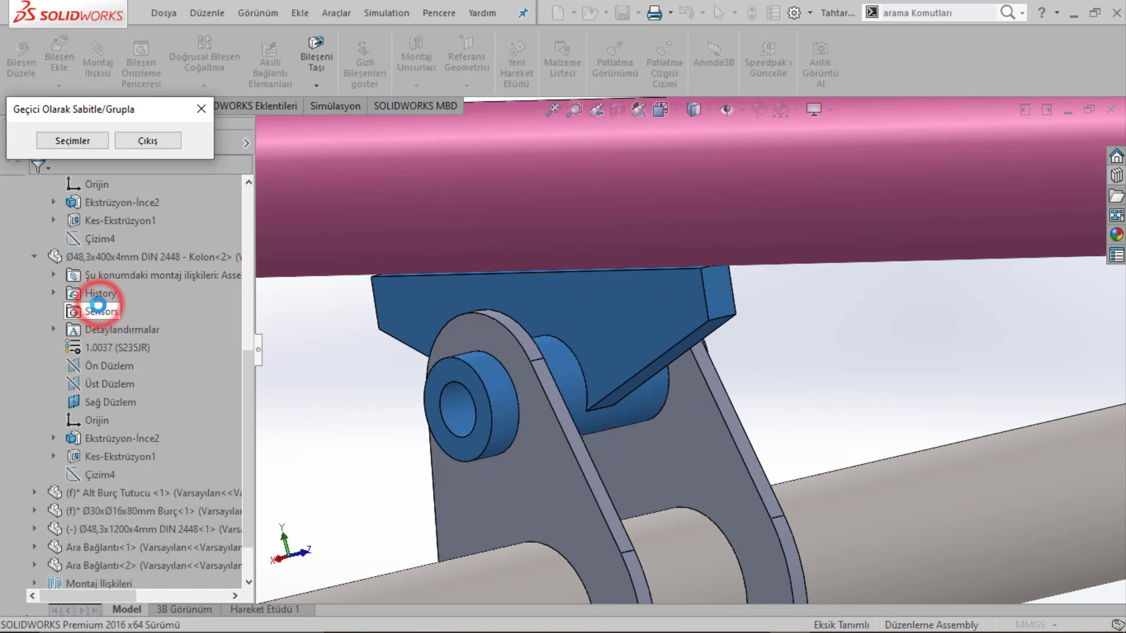
{"action": "left_click", "coordinate": [139, 146]}
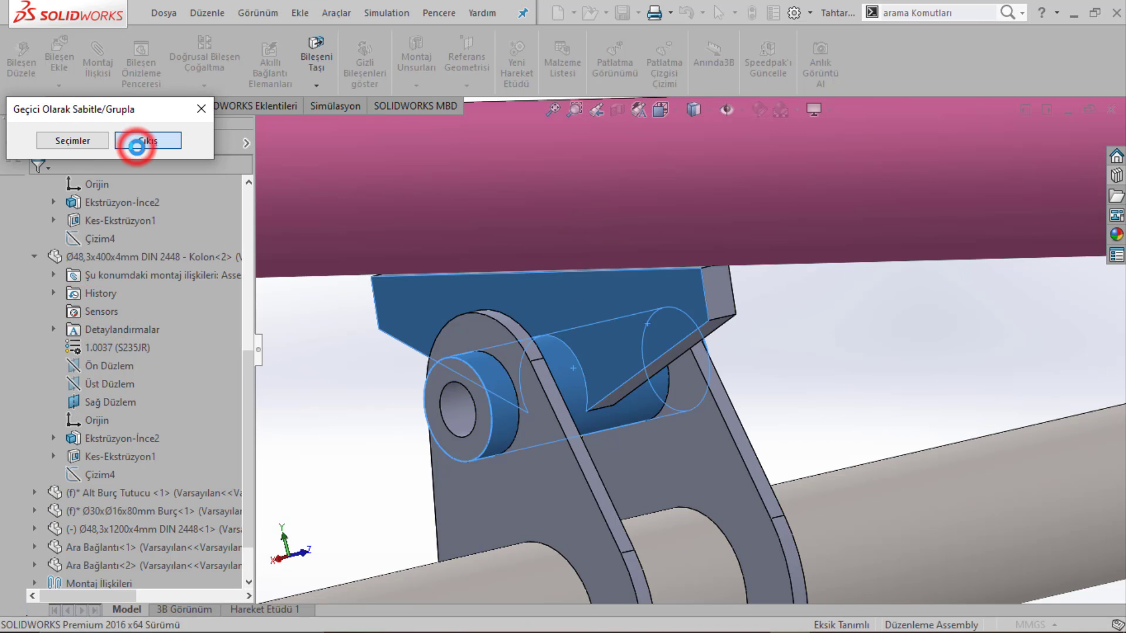
{"action": "left_click_drag", "start_coordinate": [645, 216], "coordinate": [603, 353]}
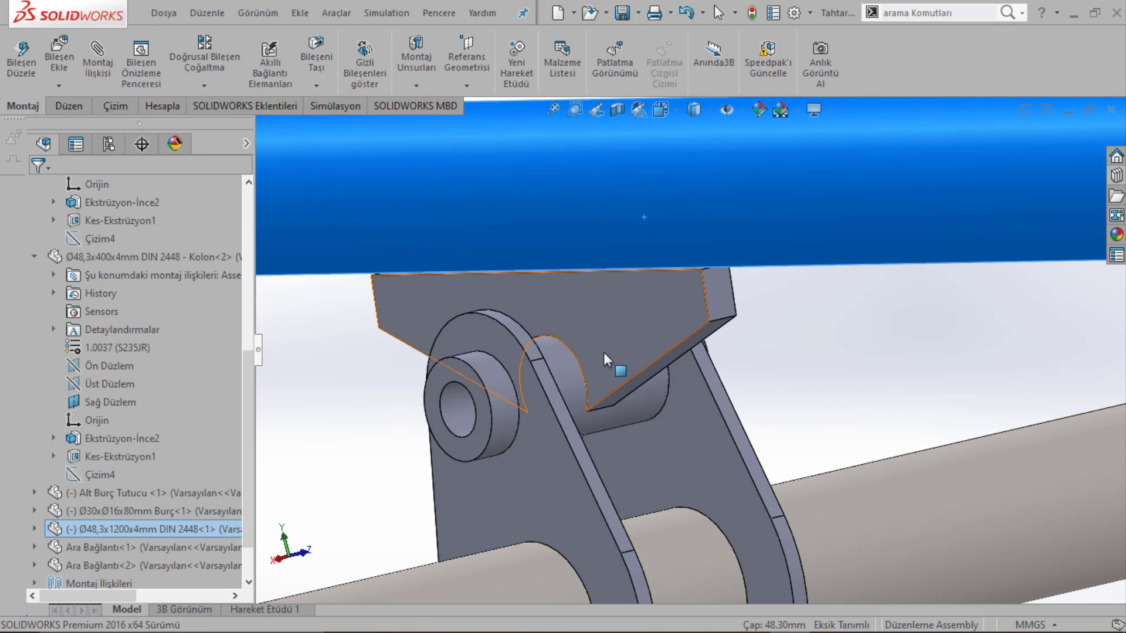
{"action": "left_click", "coordinate": [570, 370]}
{"action": "scroll", "coordinate": [168, 407], "scroll_direction": "up", "scroll_amount": 4}
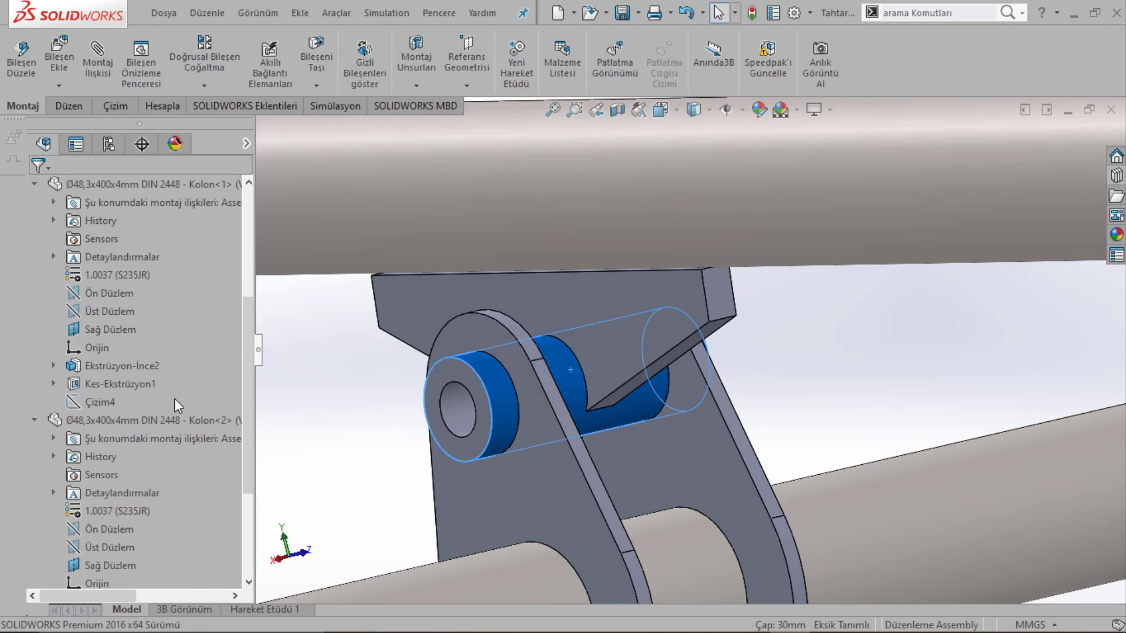
{"action": "left_click", "coordinate": [293, 389]}
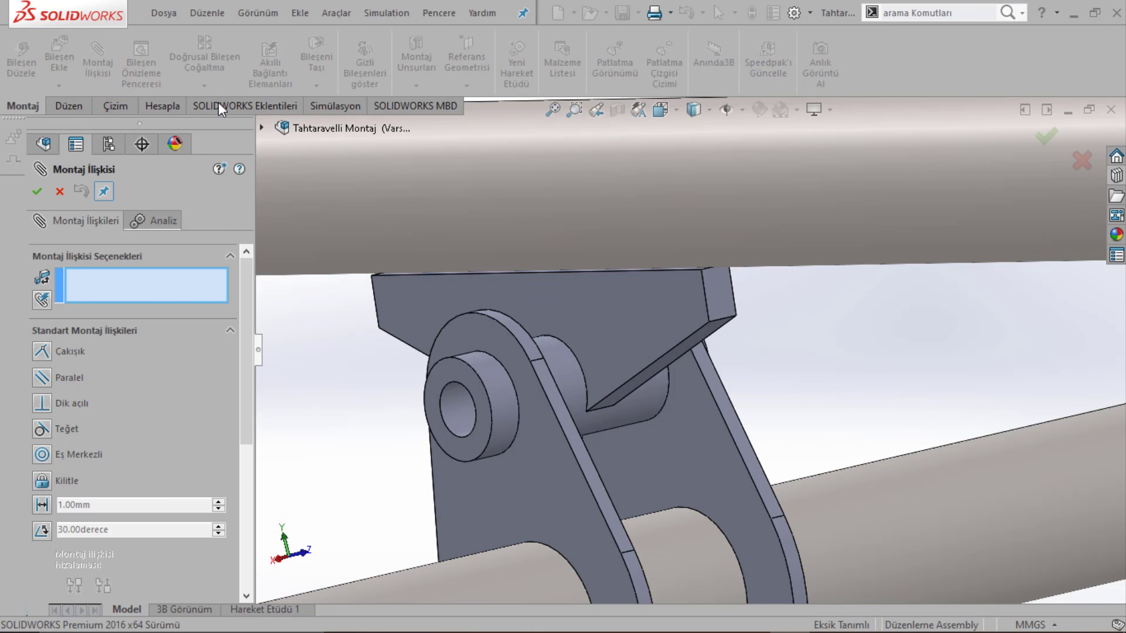
{"action": "key", "text": "Escape"}
{"action": "left_click", "coordinate": [315, 89]}
{"action": "left_click", "coordinate": [416, 85]}
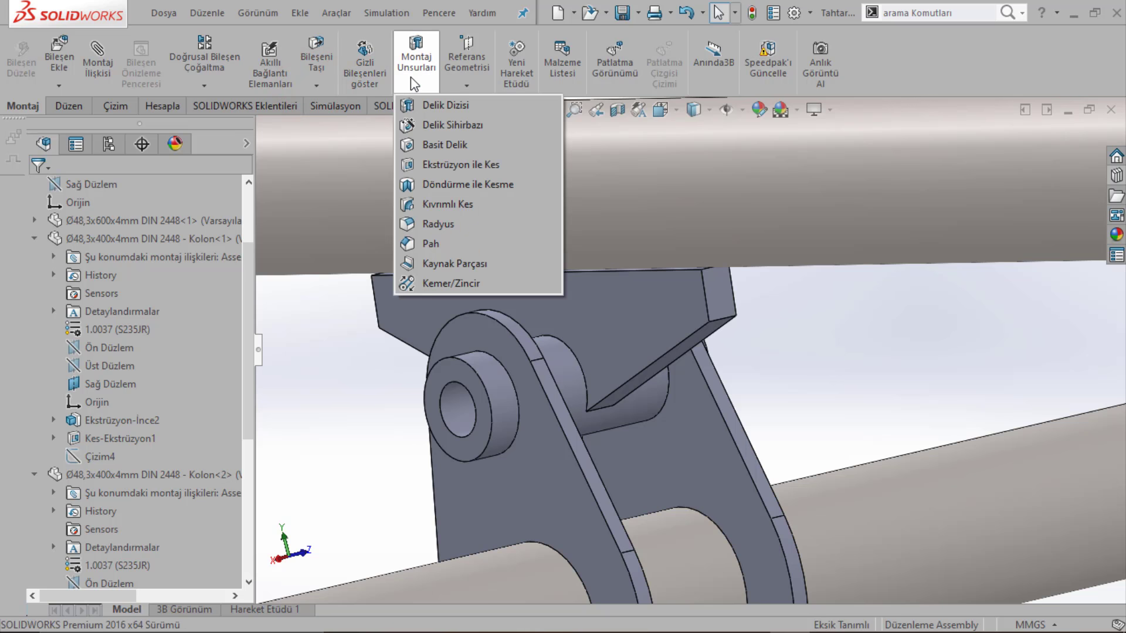
Step: Make an Assem2 subassembly from the seat bracket, upper tube and bushing, then swing it about the pin
{"action": "left_click", "coordinate": [596, 312]}
{"action": "left_click", "coordinate": [595, 205], "text": "ctrl"}
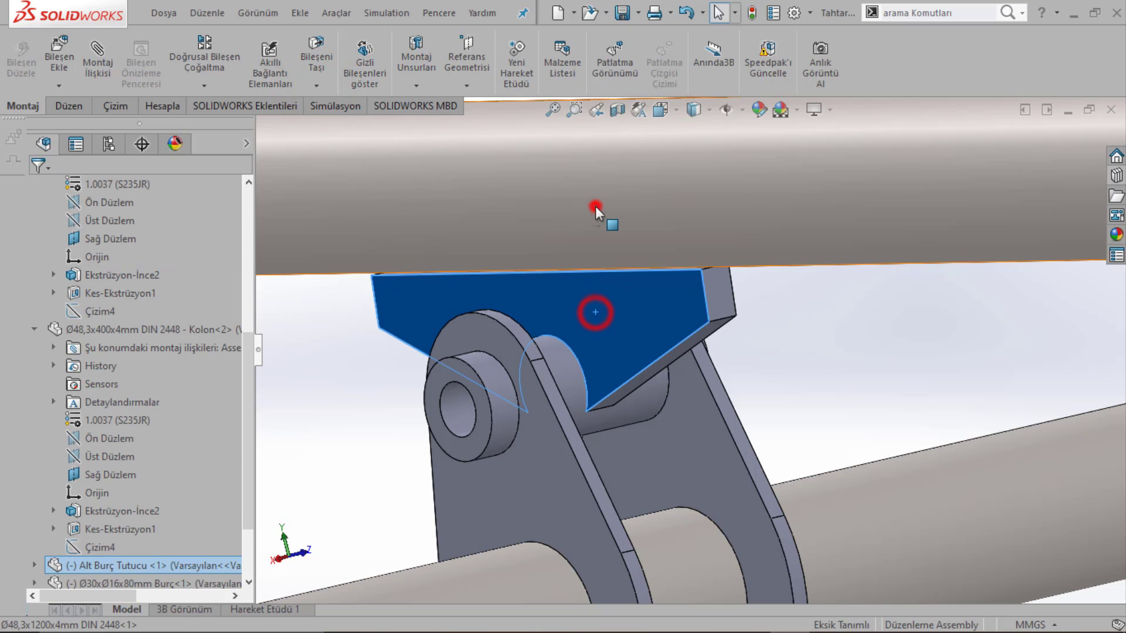
{"action": "left_click", "coordinate": [572, 368], "text": "ctrl"}
{"action": "right_click", "coordinate": [571, 366]}
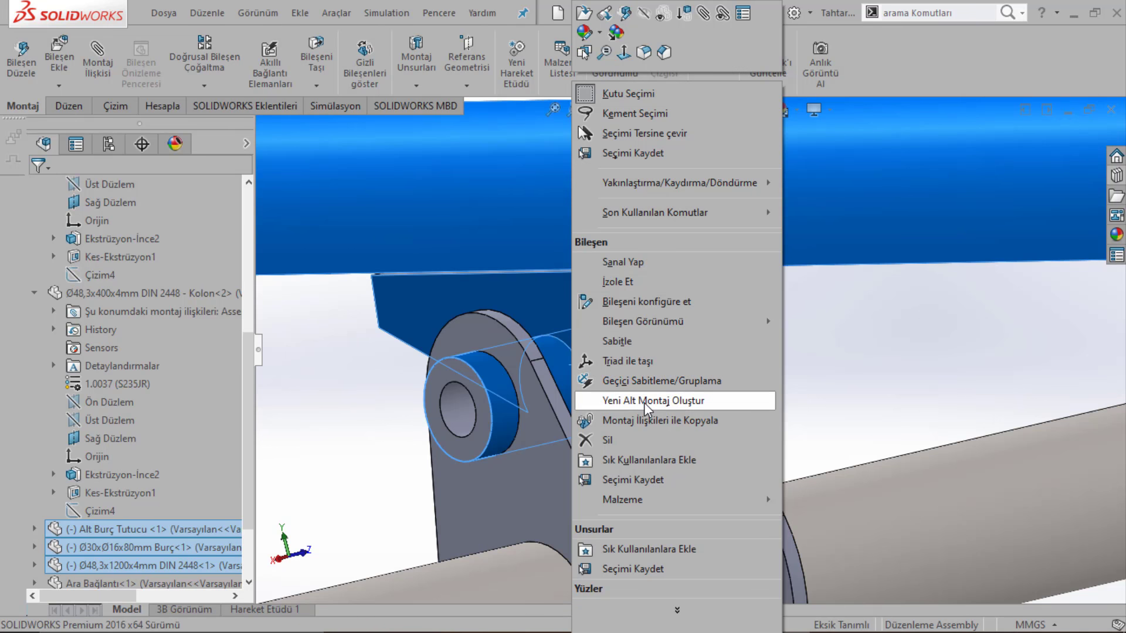
{"action": "left_click", "coordinate": [646, 404]}
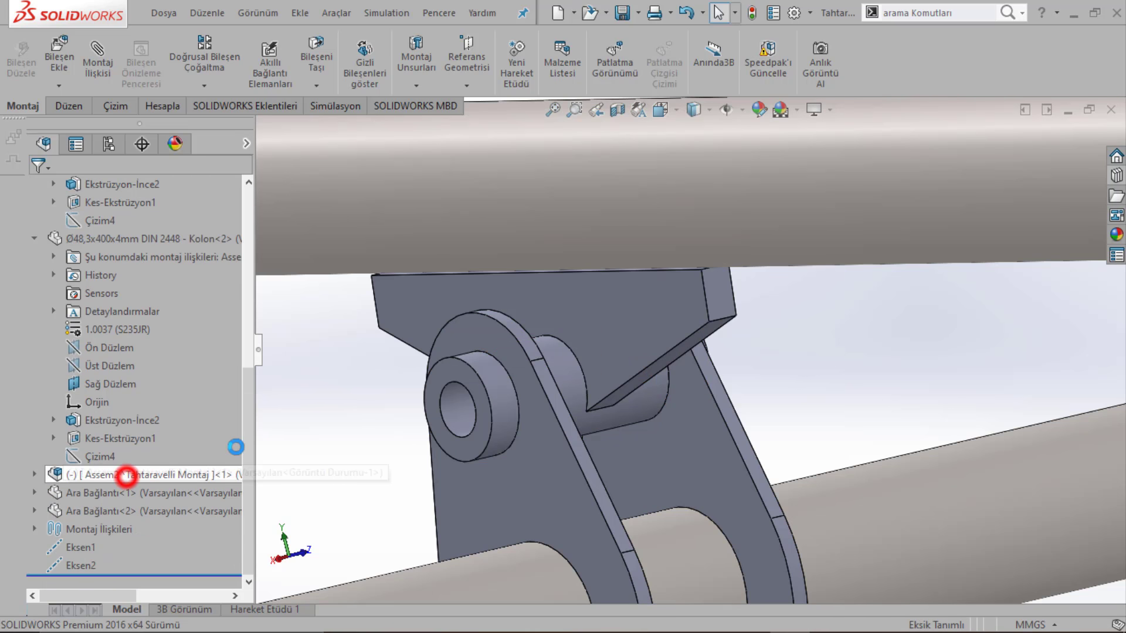
{"action": "left_click", "coordinate": [350, 394]}
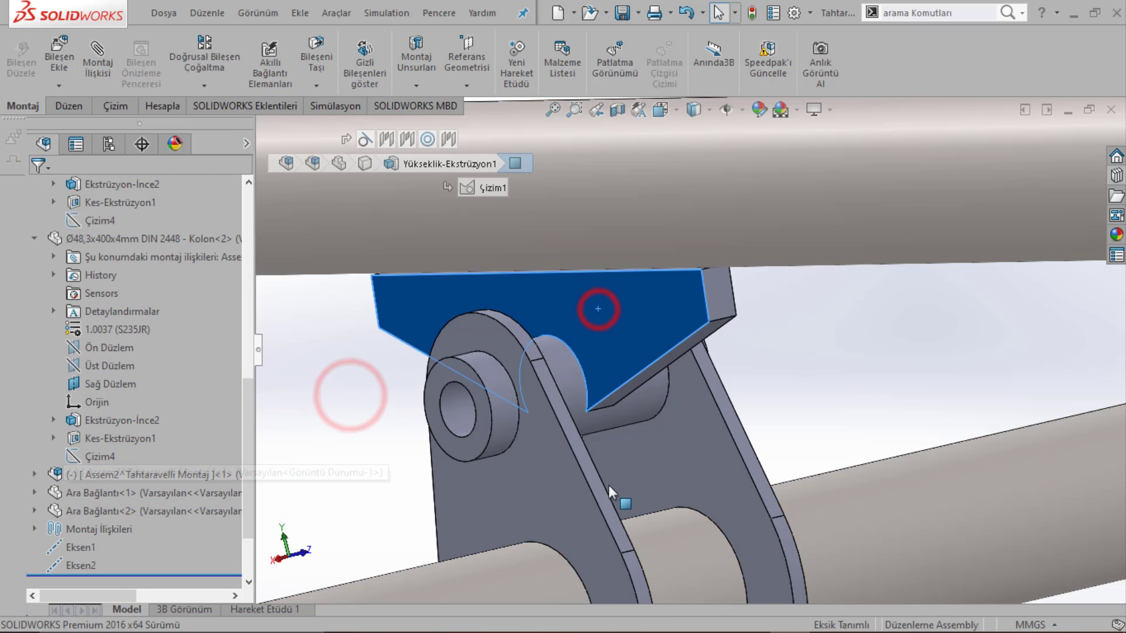
{"action": "mouse_move", "coordinate": [599, 309]}
{"action": "left_mouse_down"}
{"action": "mouse_move", "coordinate": [618, 398]}
{"action": "mouse_move", "coordinate": [488, 378]}
{"action": "mouse_move", "coordinate": [504, 357]}
{"action": "left_mouse_up"}
Step: Tilt the seat tube and bracket about the bushing to check the pivot
{"action": "left_click", "coordinate": [499, 363]}
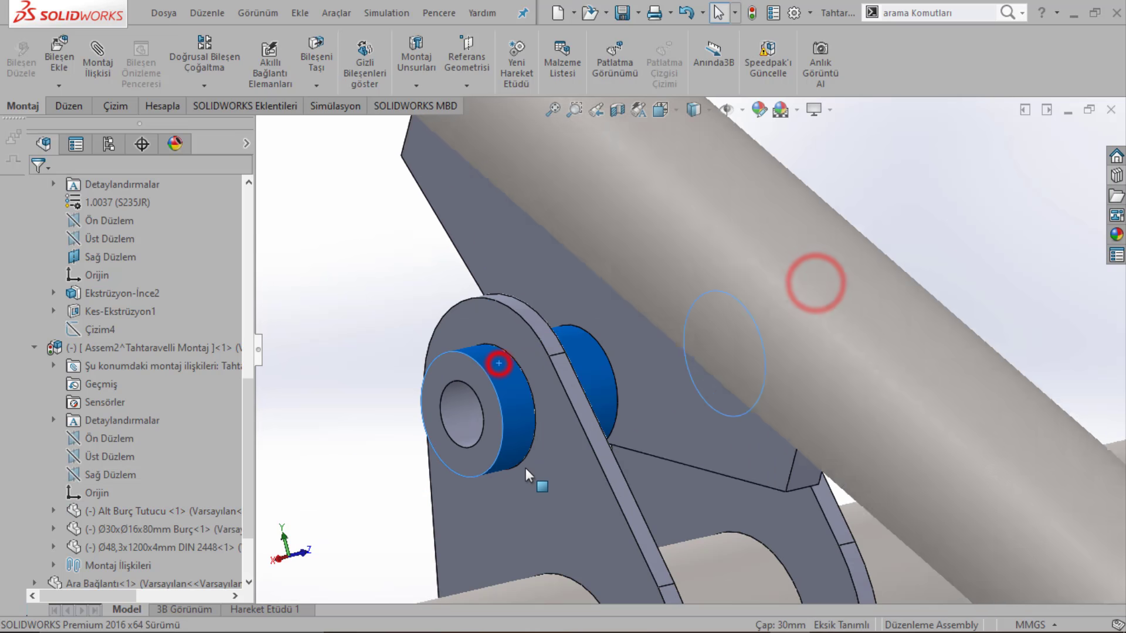
{"action": "left_click_drag", "start_coordinate": [526, 436], "coordinate": [533, 427]}
{"action": "left_click", "coordinate": [334, 418]}
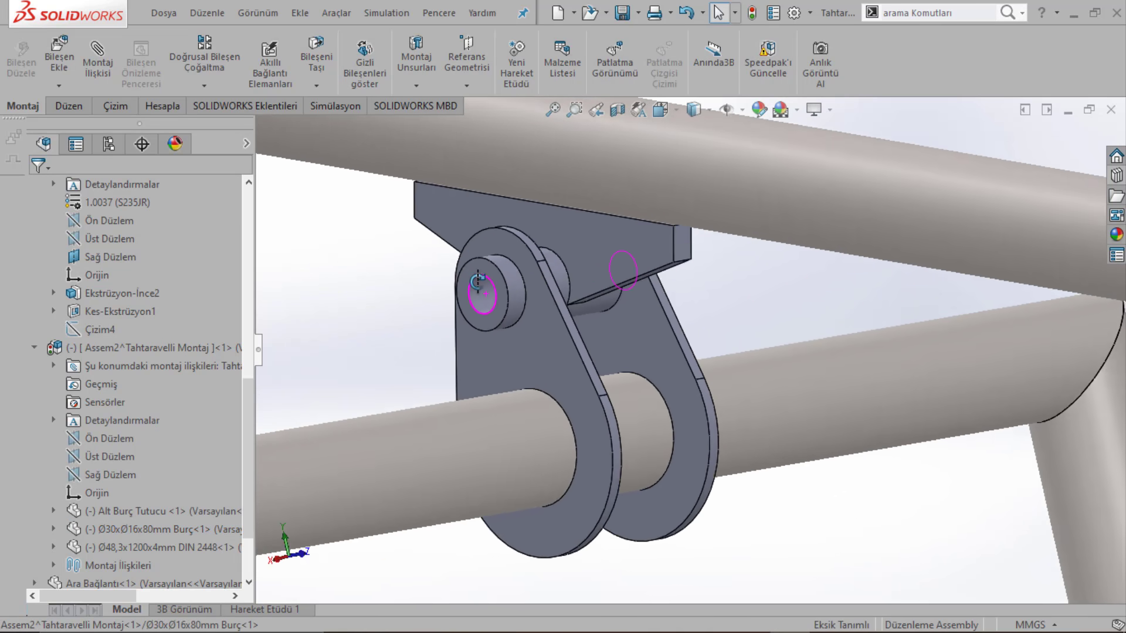
{"action": "middle_click_drag", "start_coordinate": [456, 337], "coordinate": [452, 369]}
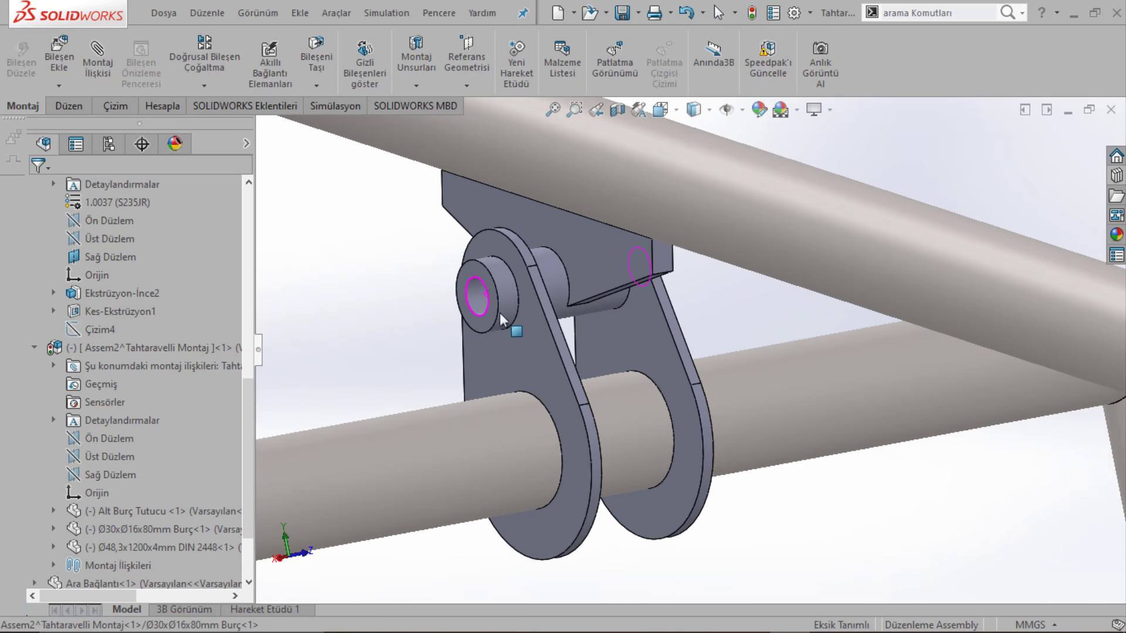
{"action": "left_click", "coordinate": [452, 368]}
{"action": "left_click", "coordinate": [326, 320]}
Step: Orbit to inspect both link plates and the bushing sideways, then start an Ölçüm measurement
{"action": "mouse_move", "coordinate": [327, 320]}
{"action": "middle_mouse_down"}
{"action": "mouse_move", "coordinate": [575, 306]}
{"action": "mouse_move", "coordinate": [569, 298]}
{"action": "middle_mouse_up"}
{"action": "left_click", "coordinate": [574, 307]}
{"action": "left_click", "coordinate": [443, 317]}
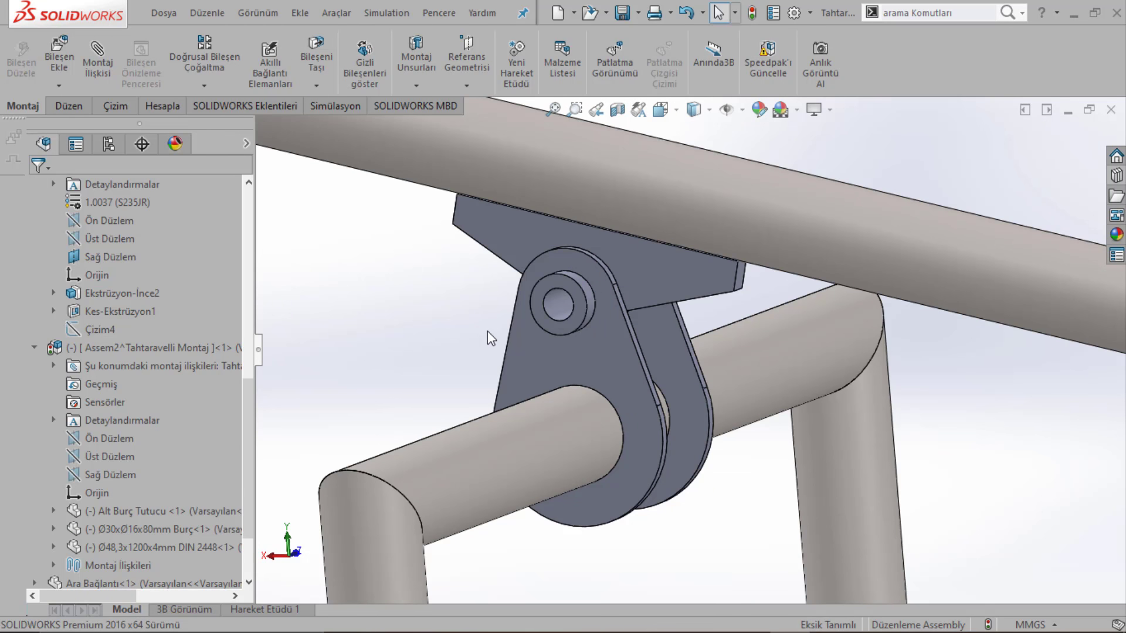
{"action": "mouse_move", "coordinate": [645, 331]}
{"action": "middle_mouse_down"}
{"action": "mouse_move", "coordinate": [546, 316]}
{"action": "mouse_move", "coordinate": [528, 290]}
{"action": "middle_mouse_up"}
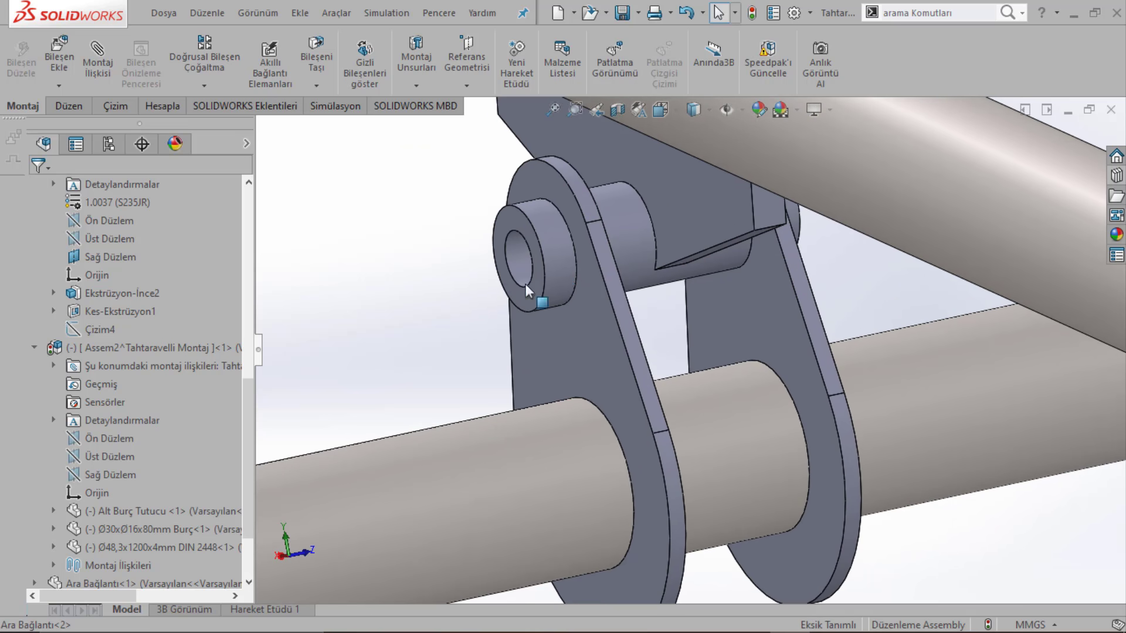
{"action": "left_click", "coordinate": [171, 112]}
{"action": "left_click", "coordinate": [216, 56]}
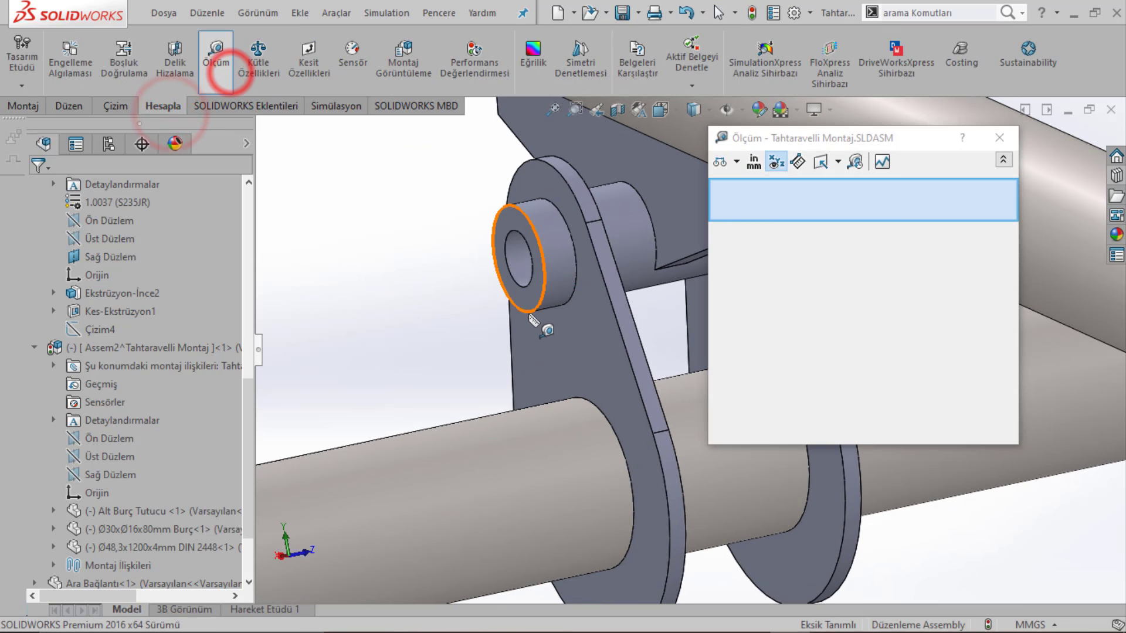
Step: Measure the bushing edge to the lower pipe edge using Minimum Uzaklık, reading 25.85 mm
{"action": "left_click", "coordinate": [528, 314]}
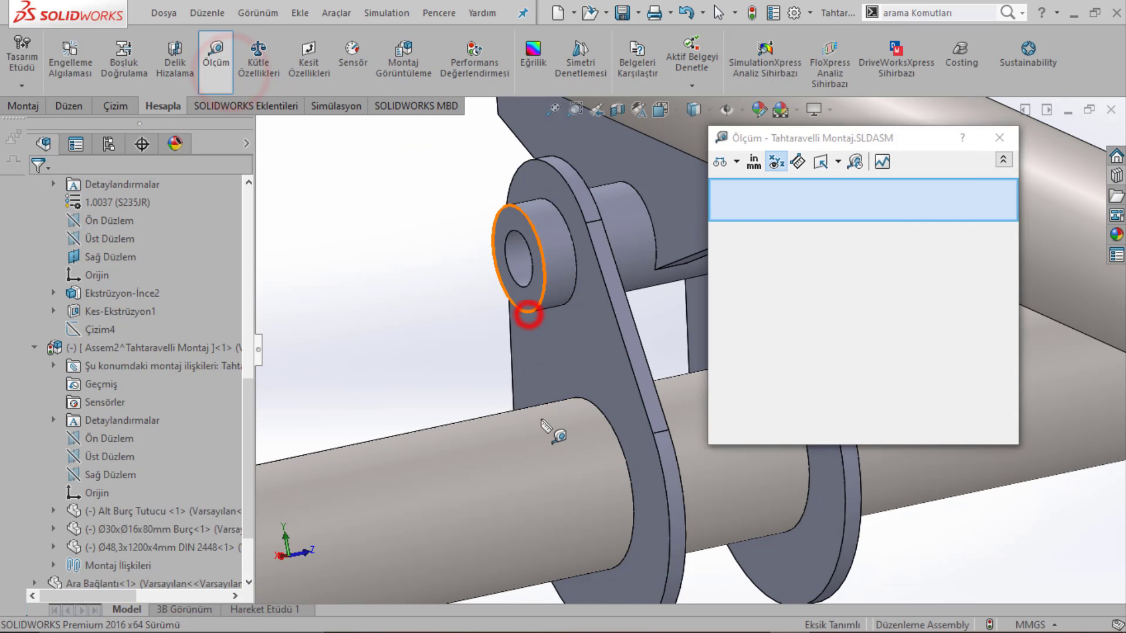
{"action": "left_click", "coordinate": [588, 400]}
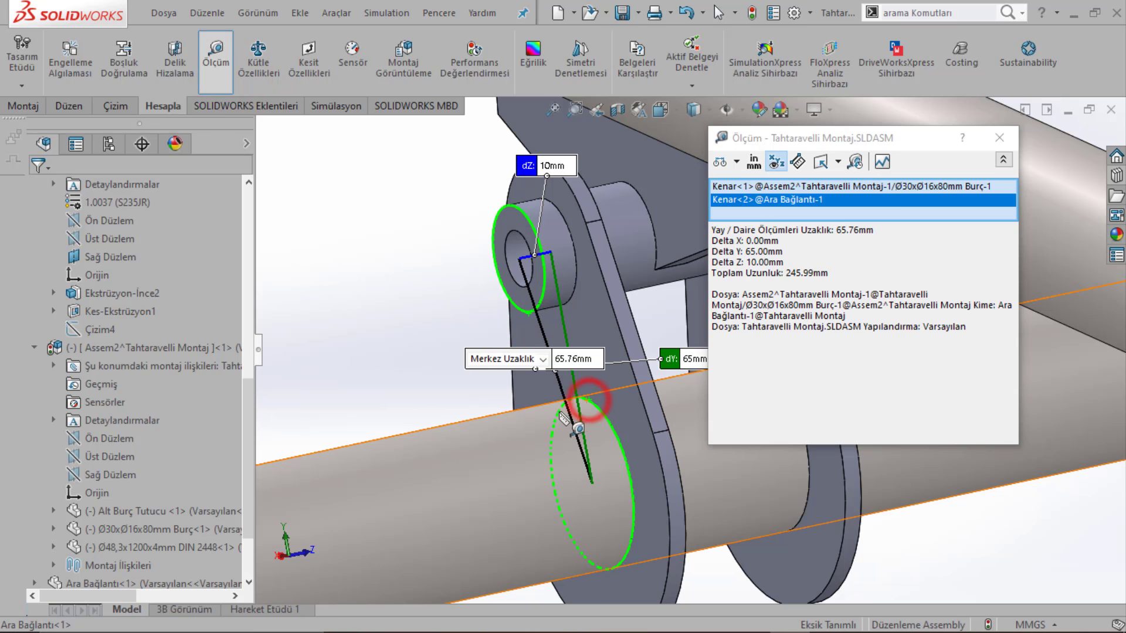
{"action": "left_click", "coordinate": [736, 163]}
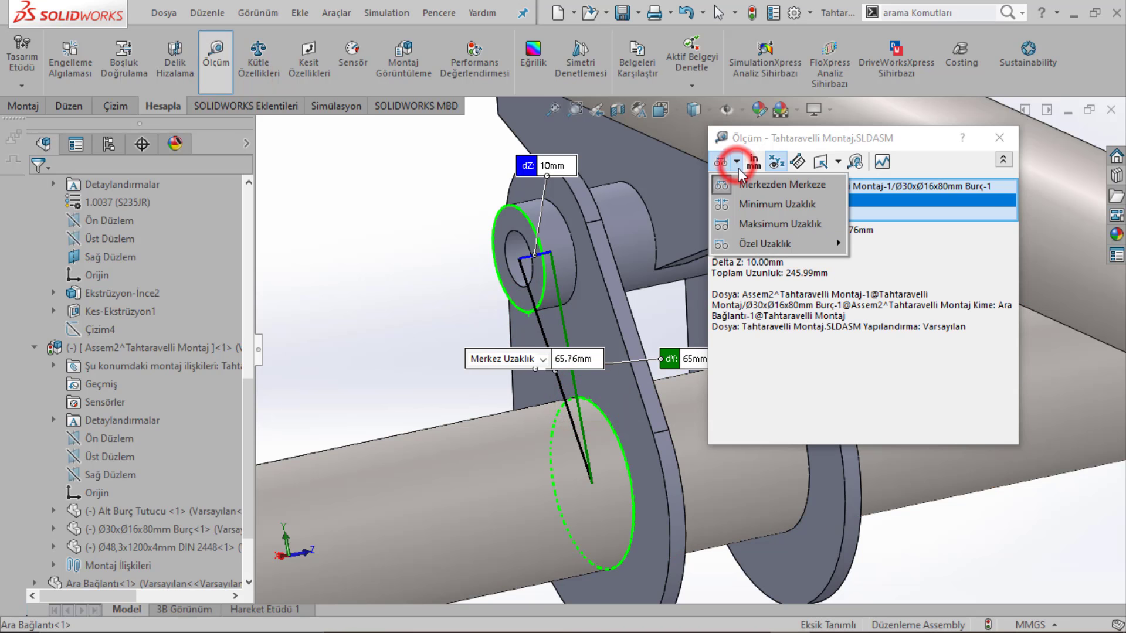
{"action": "left_click", "coordinate": [757, 205]}
{"action": "mouse_move", "coordinate": [674, 352]}
{"action": "middle_mouse_down"}
{"action": "mouse_move", "coordinate": [636, 344]}
{"action": "mouse_move", "coordinate": [668, 332]}
{"action": "middle_mouse_up"}
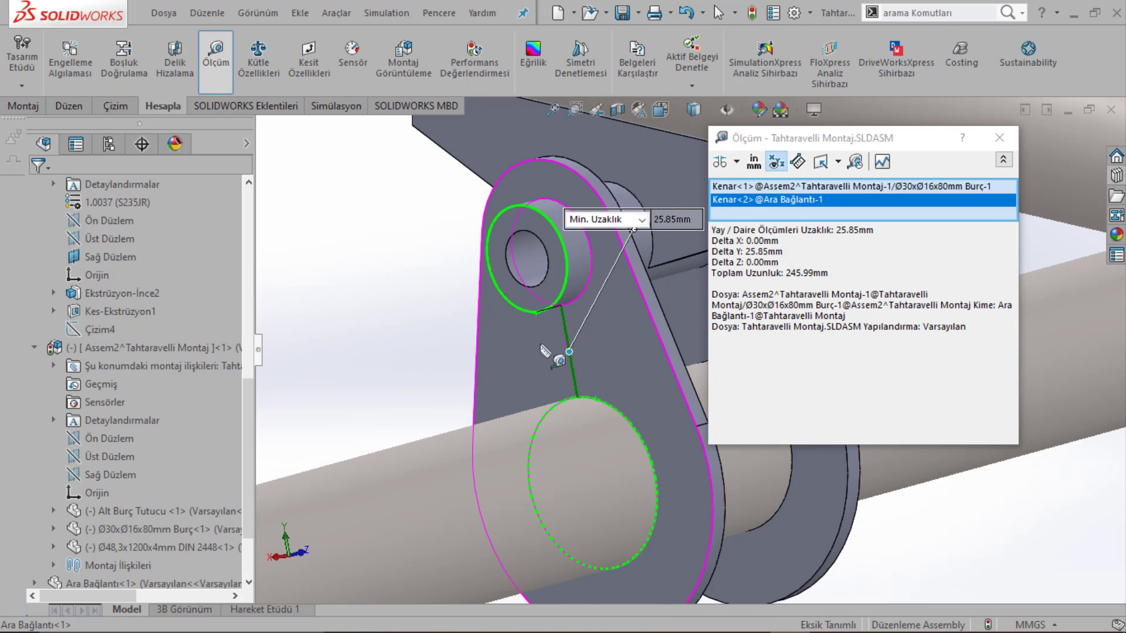
Step: Close the measurement and select the arch link plate face
{"action": "left_click", "coordinate": [1000, 139]}
{"action": "left_click", "coordinate": [389, 287]}
{"action": "left_click", "coordinate": [606, 300]}
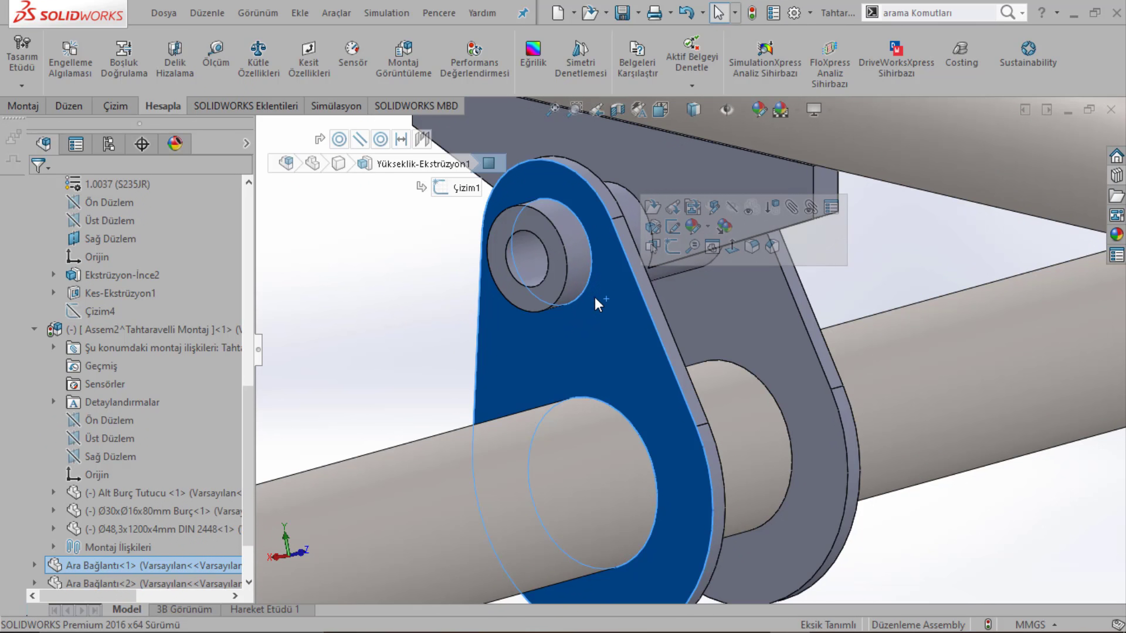
Step: Open the Ara Bağlantı link plate part and edit its sketch
{"action": "left_click", "coordinate": [394, 313]}
{"action": "left_click", "coordinate": [573, 339]}
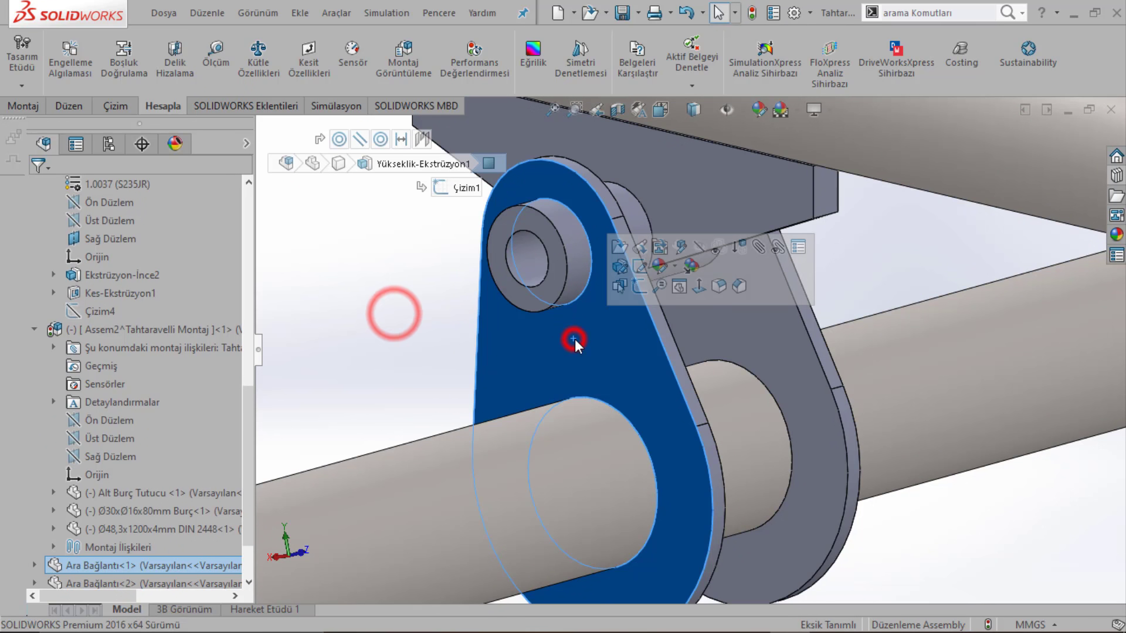
{"action": "left_click", "coordinate": [619, 247]}
{"action": "left_click", "coordinate": [8, 347]}
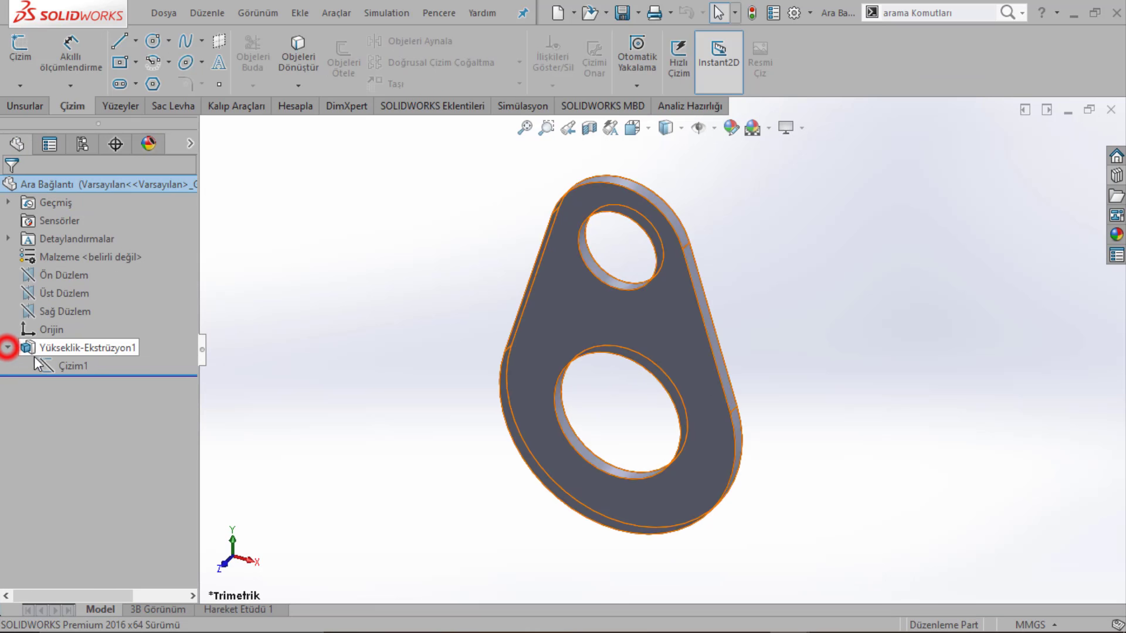
{"action": "left_click", "coordinate": [68, 365]}
{"action": "left_click", "coordinate": [85, 329]}
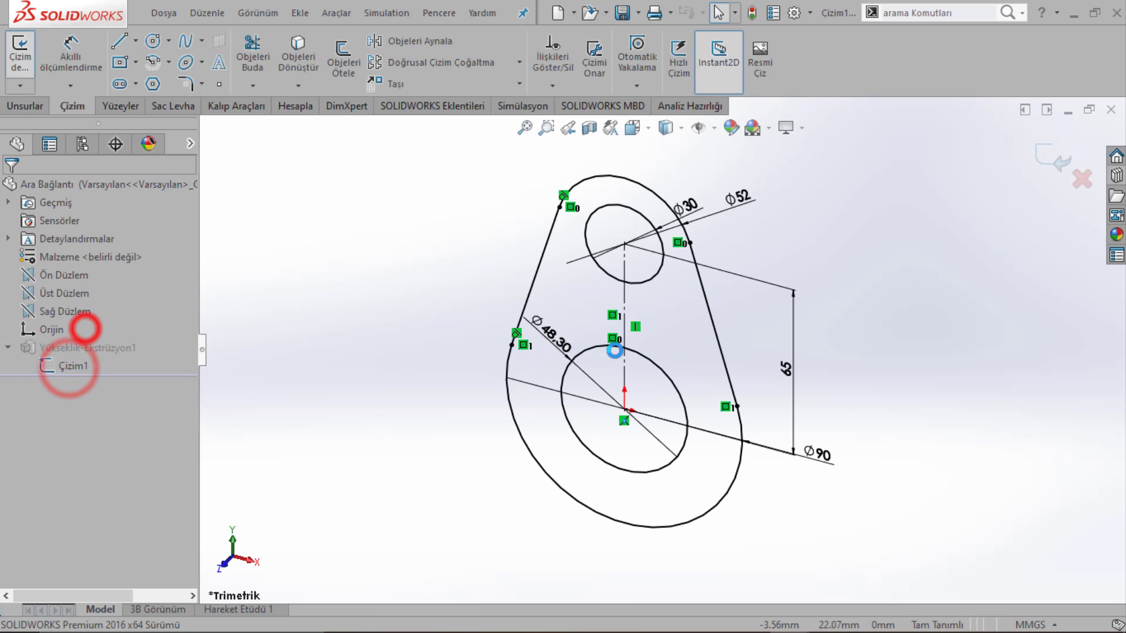
Step: Reduce the 65 mm hole spacing by 25 and save, accepting the sketch repair
{"action": "double_click", "coordinate": [793, 371]}
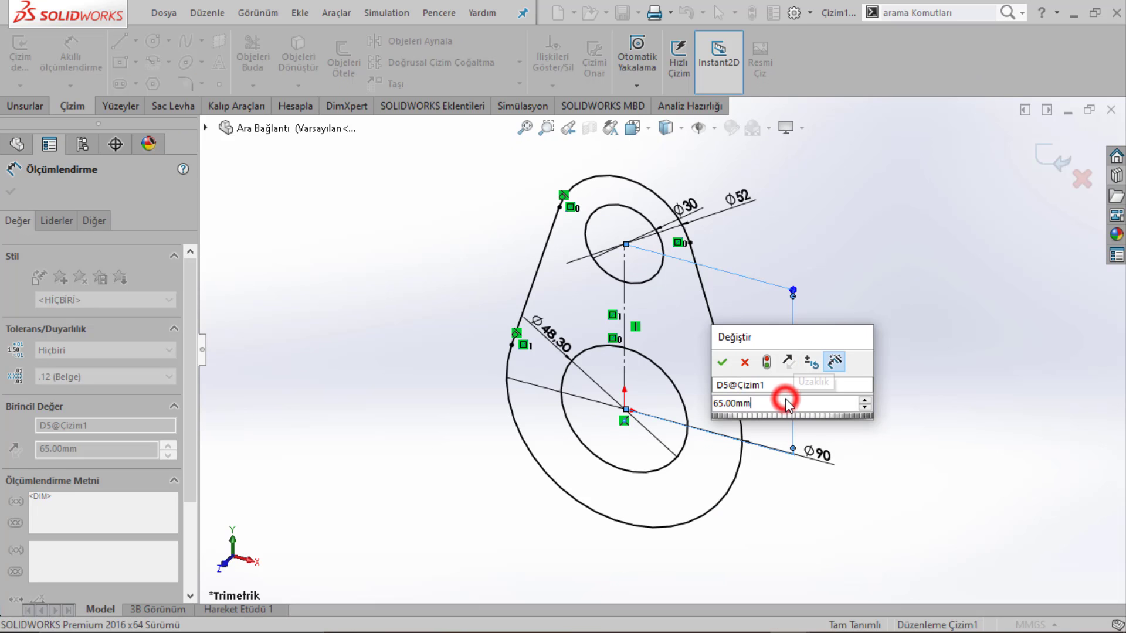
{"action": "type", "text": "-25,85"}
{"action": "key", "text": "Escape"}
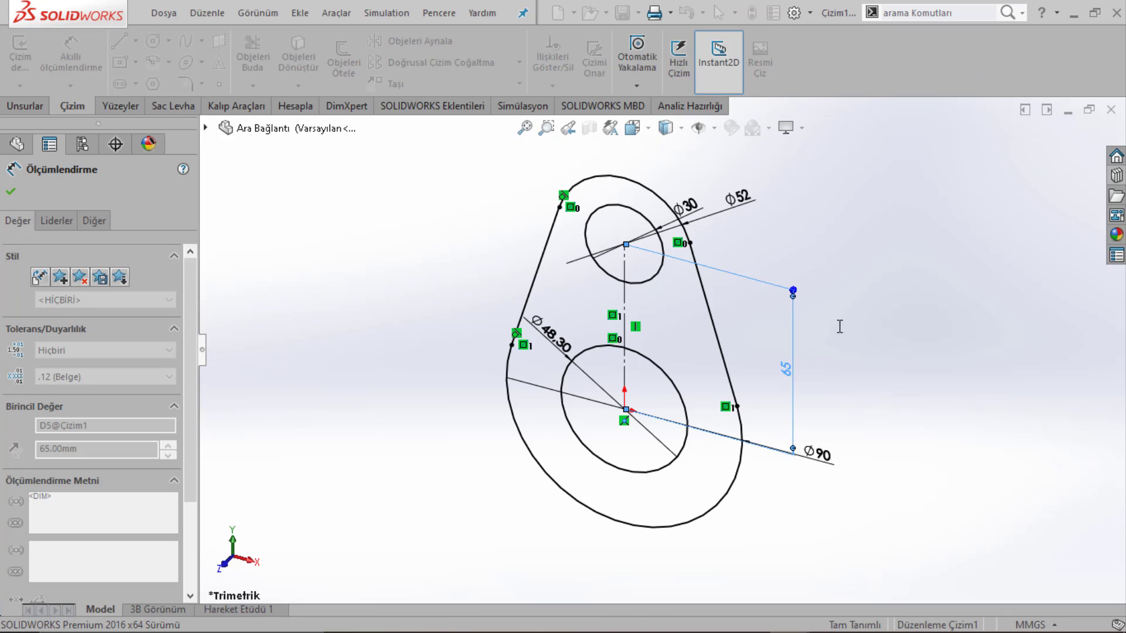
{"action": "key", "text": "Escape"}
{"action": "key", "text": "ctrl+s"}
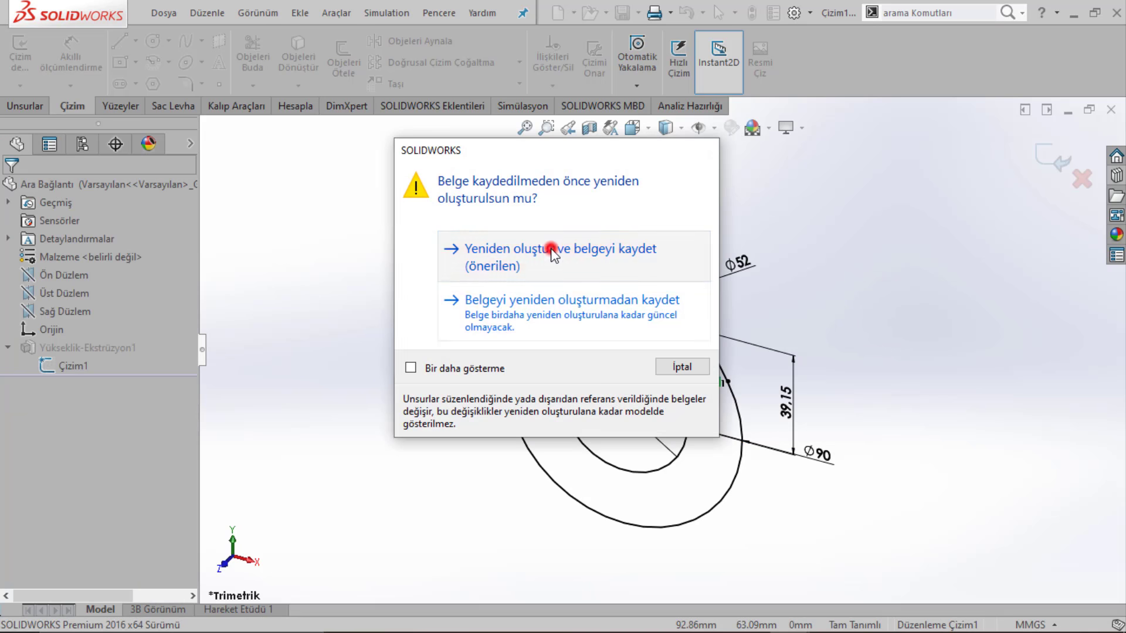
{"action": "left_click", "coordinate": [545, 251]}
{"action": "left_click", "coordinate": [586, 283]}
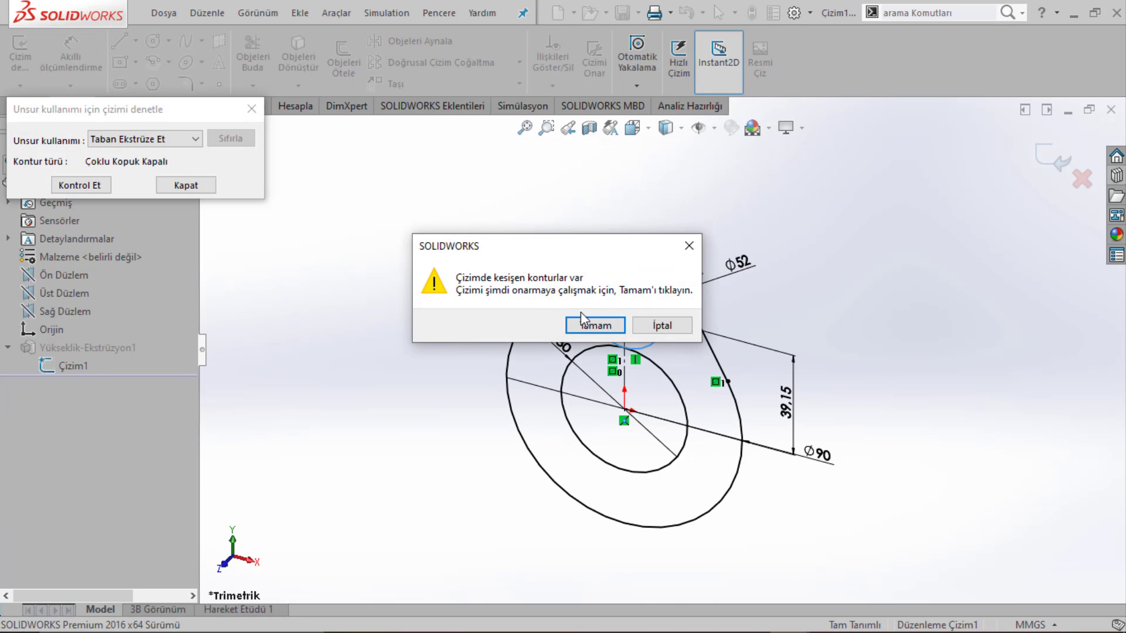
{"action": "left_click", "coordinate": [591, 321]}
Step: Restore the hole spacing to 65 mm, then close the part saving its changes
{"action": "key", "text": "ctrl+s"}
{"action": "left_click", "coordinate": [585, 325]}
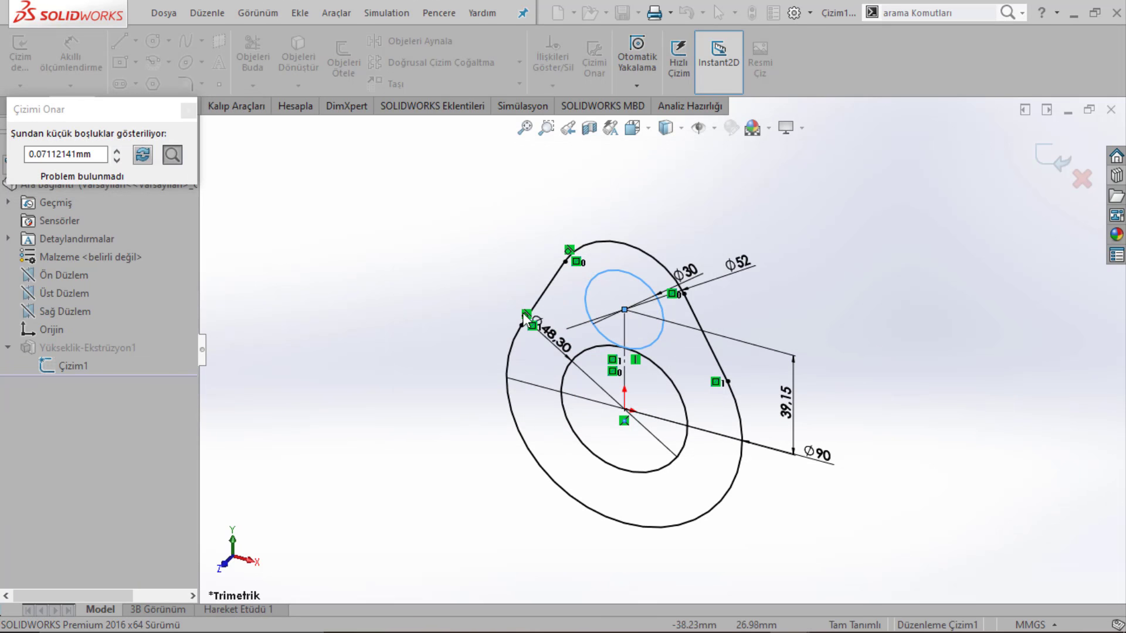
{"action": "left_click", "coordinate": [188, 113]}
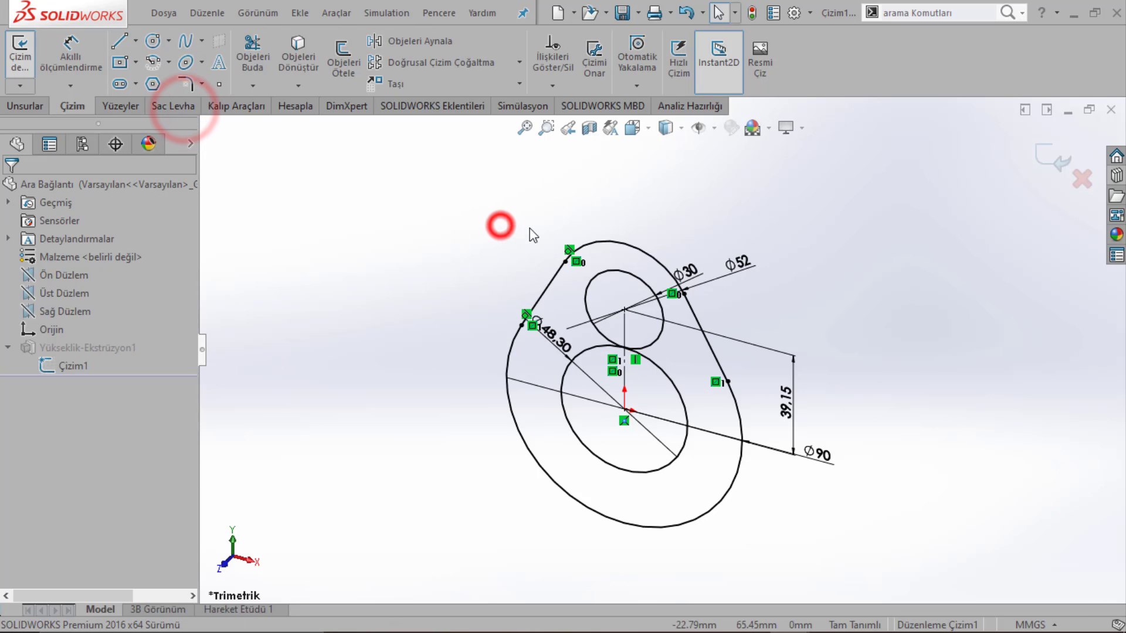
{"action": "left_click", "coordinate": [826, 200]}
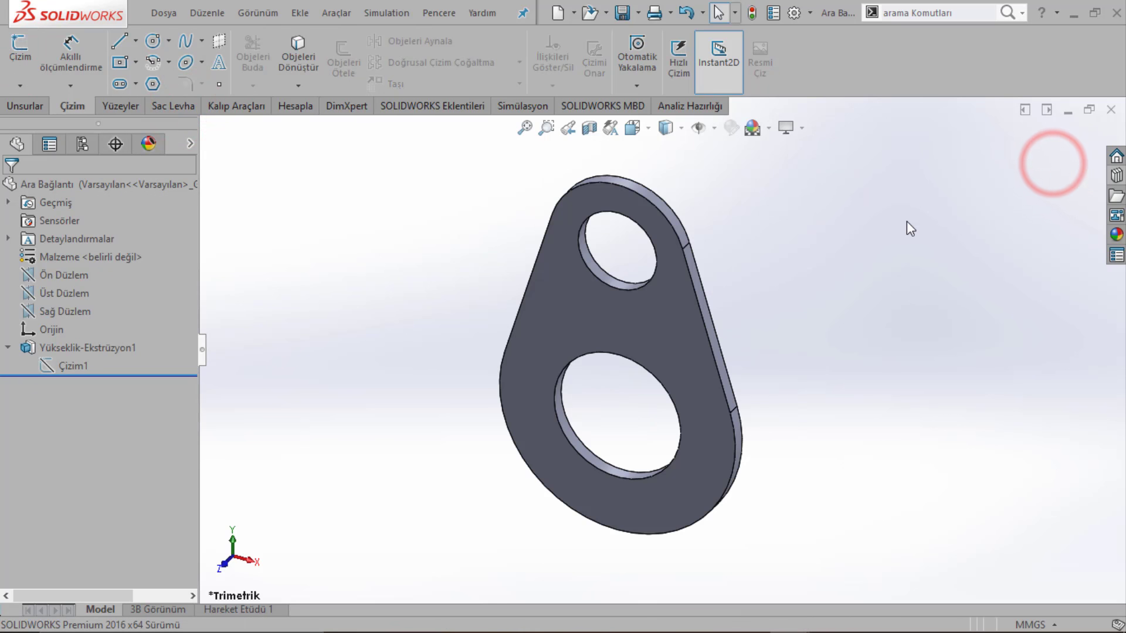
{"action": "middle_click_drag", "start_coordinate": [661, 328], "coordinate": [630, 297]}
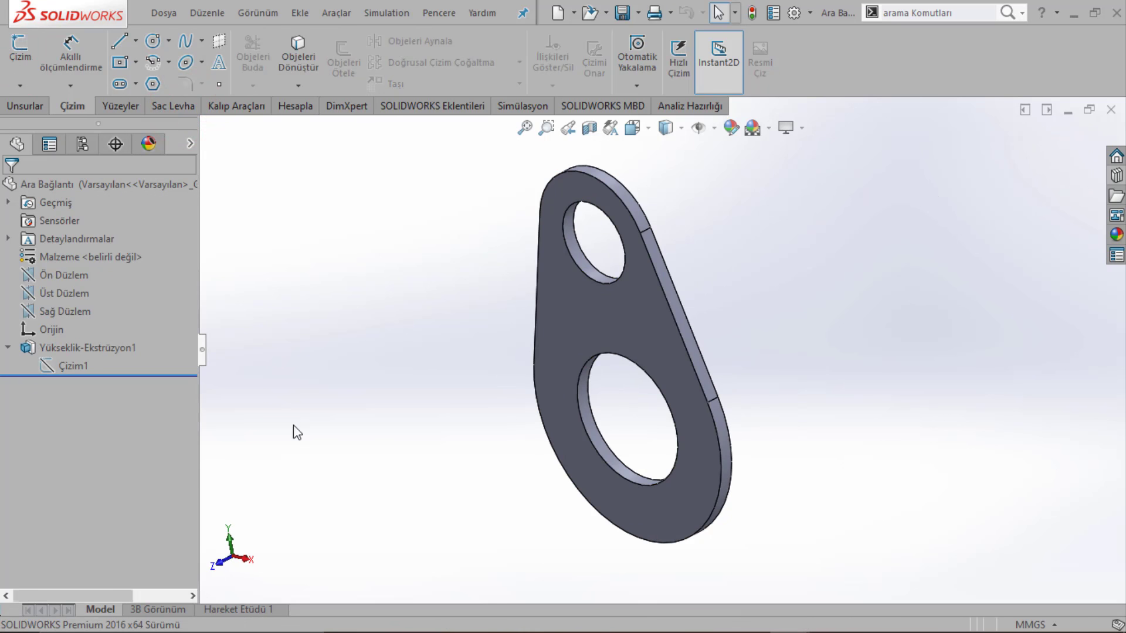
{"action": "left_click", "coordinate": [1110, 110]}
{"action": "left_click", "coordinate": [552, 322]}
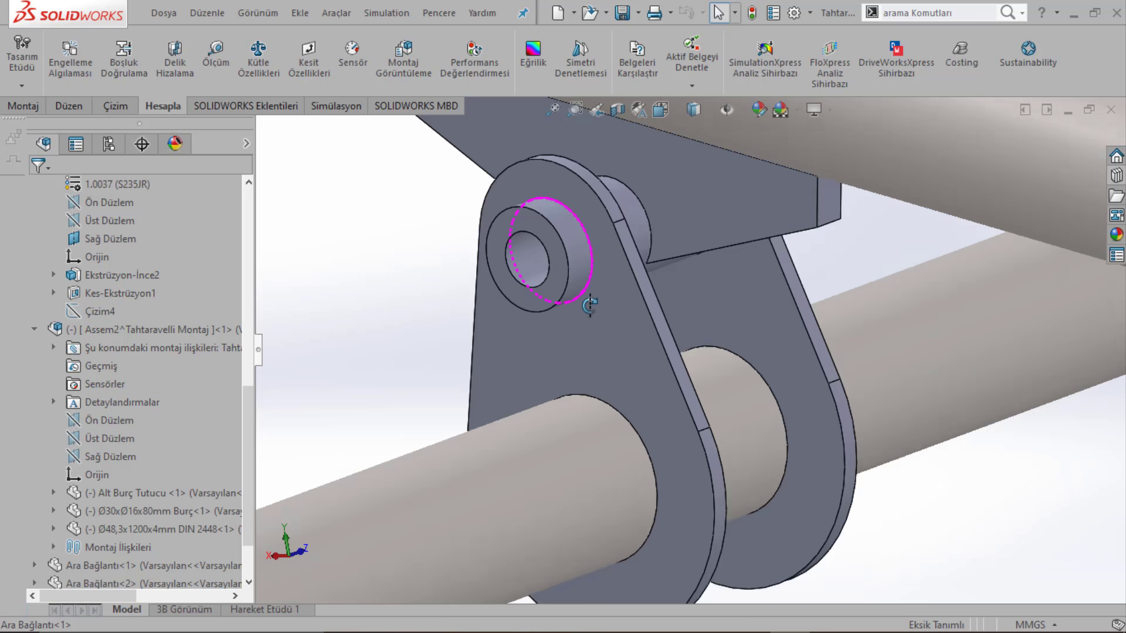
Step: Measure the pin edge against the lower hole edge, reading a 65 mm centre distance
{"action": "middle_click_drag", "start_coordinate": [590, 304], "coordinate": [592, 298]}
{"action": "left_click", "coordinate": [360, 276]}
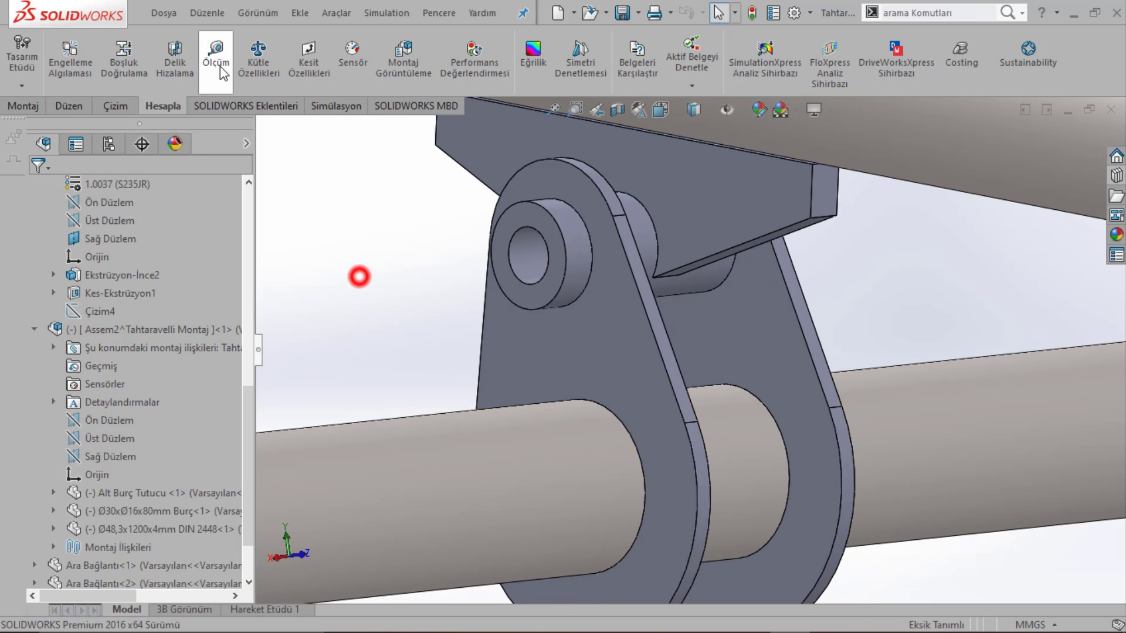
{"action": "left_click", "coordinate": [221, 69]}
{"action": "left_click", "coordinate": [587, 284]}
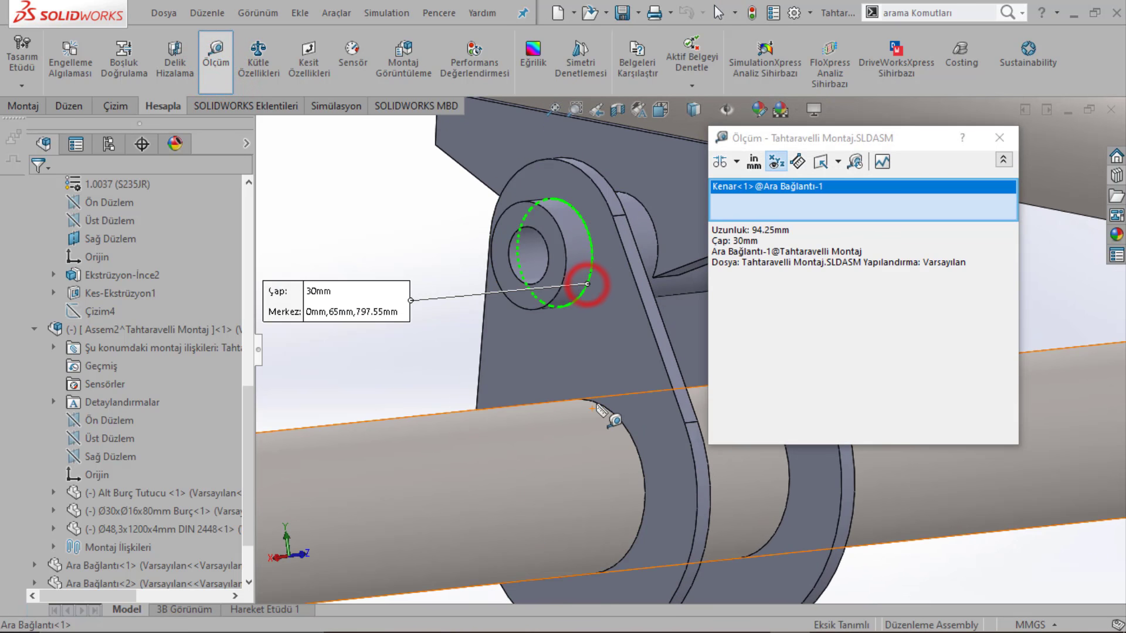
{"action": "left_click", "coordinate": [597, 404]}
{"action": "middle_click_drag", "start_coordinate": [597, 404], "coordinate": [409, 341]}
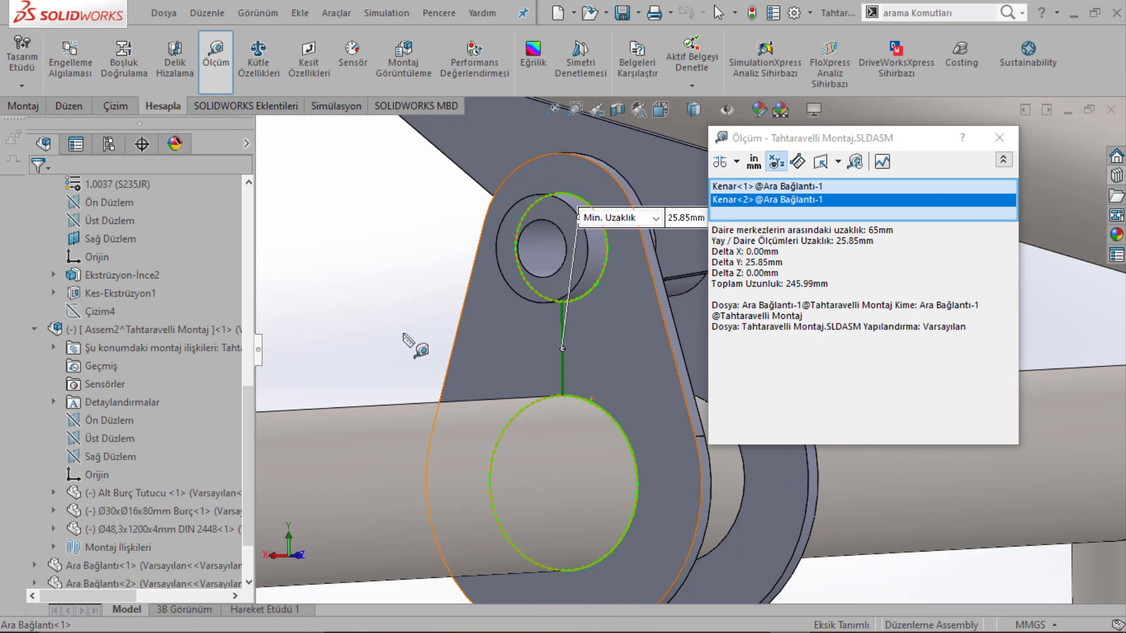
{"action": "left_click", "coordinate": [999, 138]}
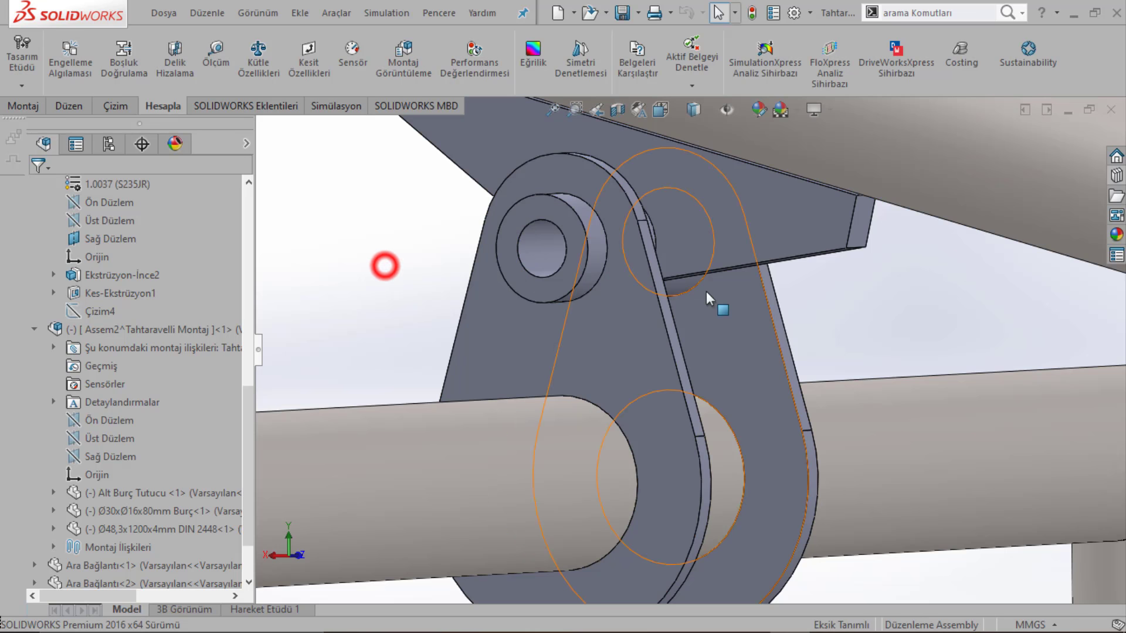
Step: Remeasure between the lower Ø48.30 hole edge and the upper hole edge to confirm spacing
{"action": "scroll", "coordinate": [674, 299], "scroll_direction": "up", "scroll_amount": 2}
{"action": "middle_click_drag", "start_coordinate": [615, 320], "coordinate": [607, 307]}
{"action": "scroll", "coordinate": [607, 307], "scroll_direction": "down", "scroll_amount": 4}
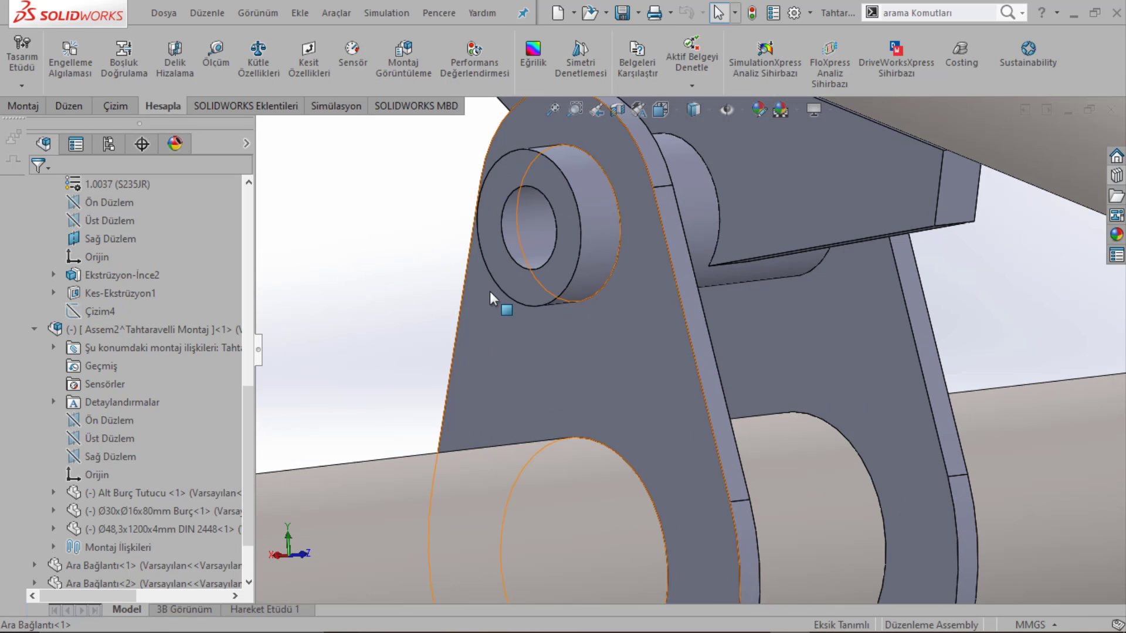
{"action": "left_click", "coordinate": [346, 284]}
{"action": "left_click", "coordinate": [215, 58]}
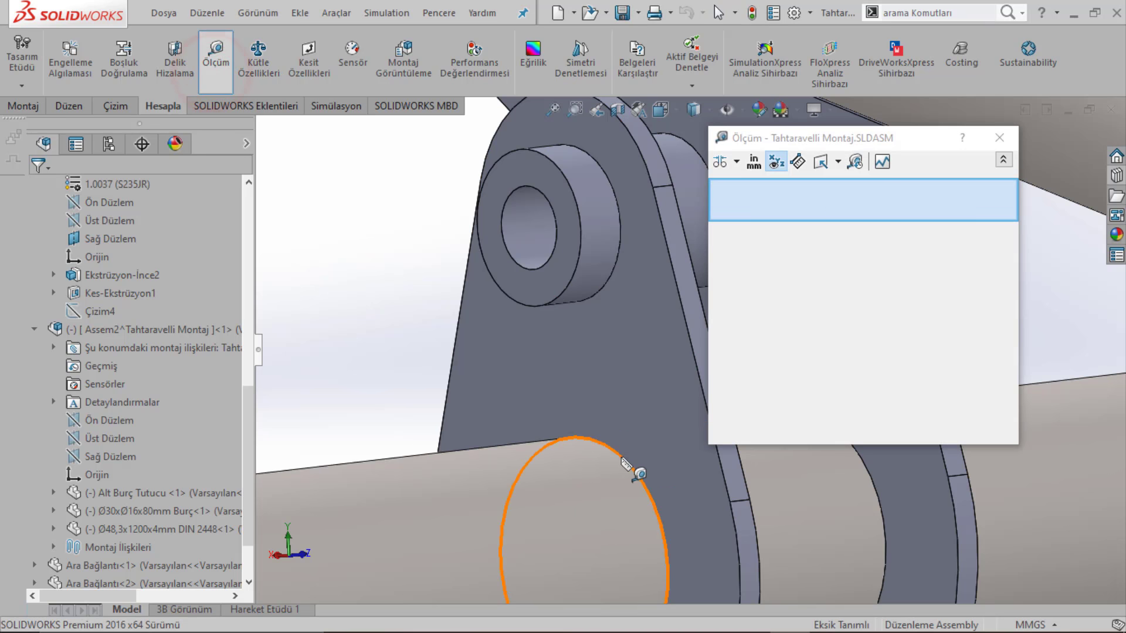
{"action": "left_click", "coordinate": [624, 456]}
{"action": "left_click", "coordinate": [598, 293]}
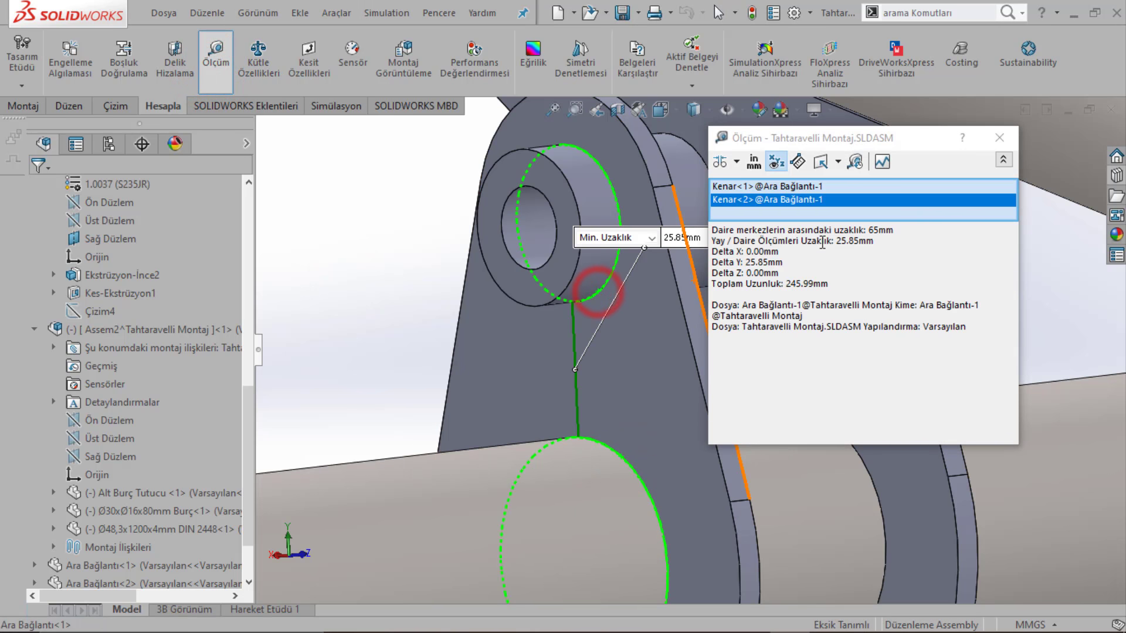
{"action": "key", "text": "Escape"}
{"action": "middle_click_drag", "start_coordinate": [629, 327], "coordinate": [644, 329]}
Step: Open the link plate part and start editing its Çizim1 sketch
{"action": "left_click", "coordinate": [643, 326]}
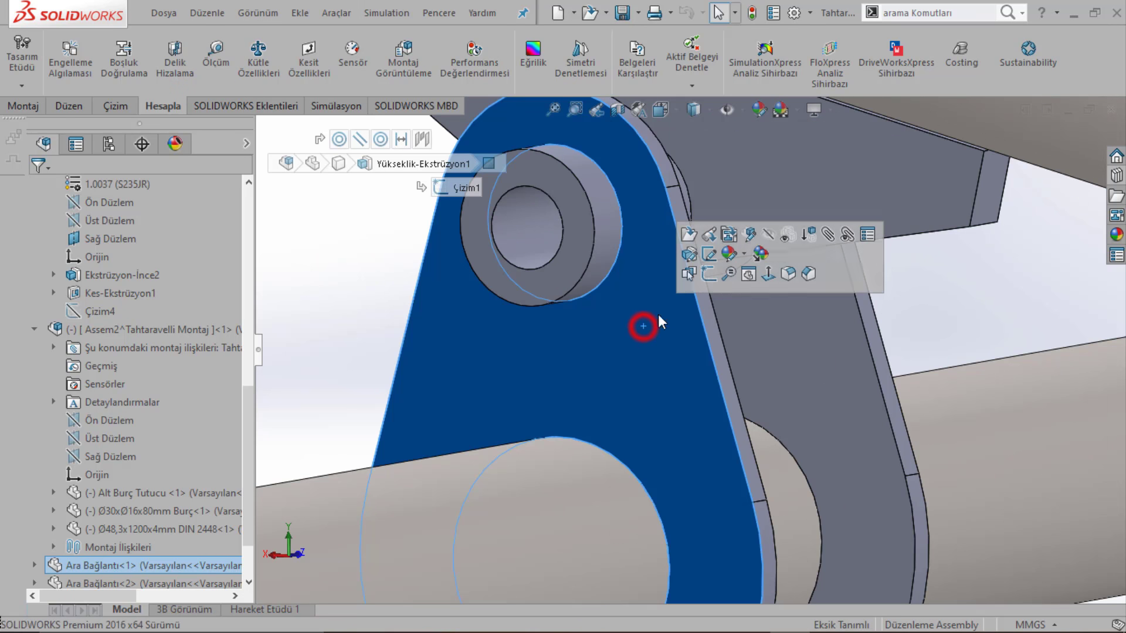
{"action": "left_click", "coordinate": [330, 329]}
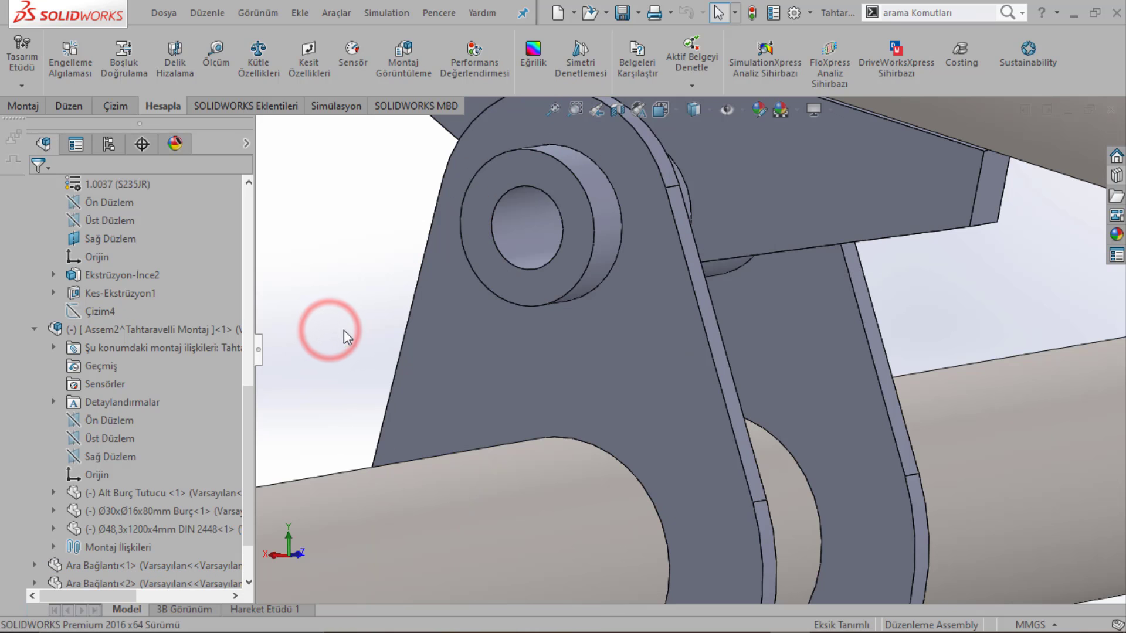
{"action": "left_click", "coordinate": [662, 336]}
{"action": "left_click", "coordinate": [704, 254]}
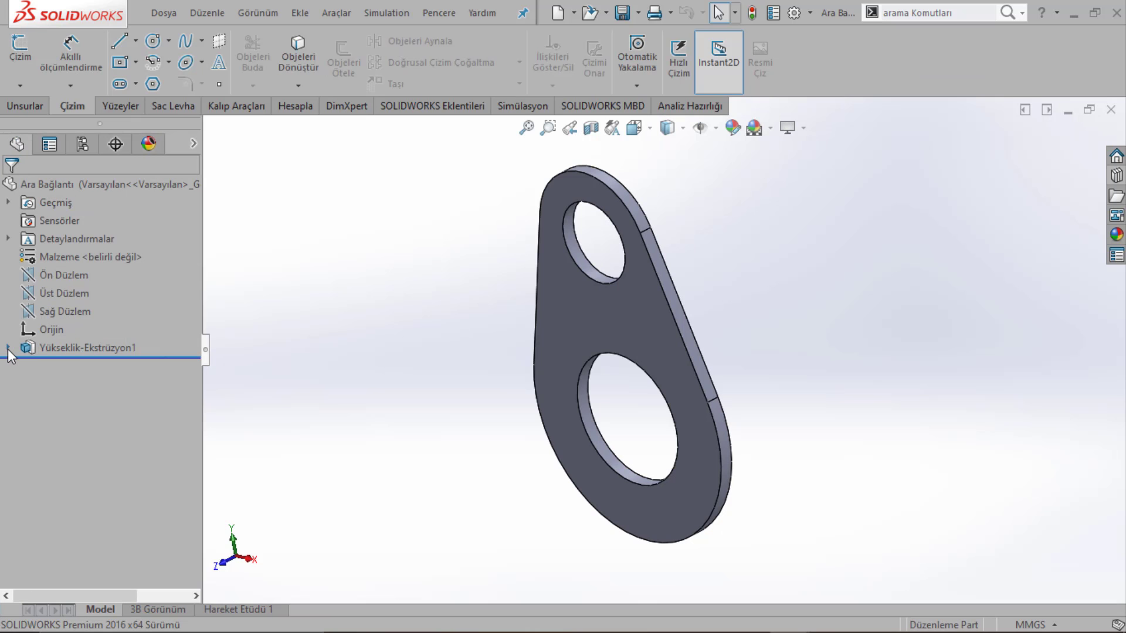
{"action": "left_click", "coordinate": [9, 350]}
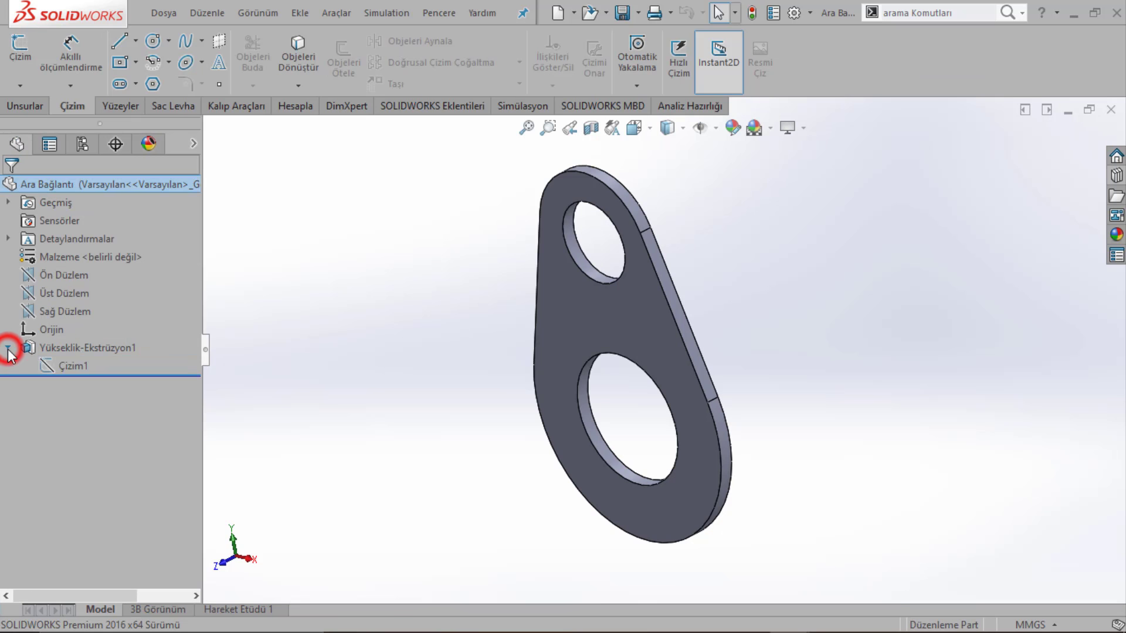
{"action": "key", "text": "ctrl+1"}
{"action": "left_click", "coordinate": [75, 366]}
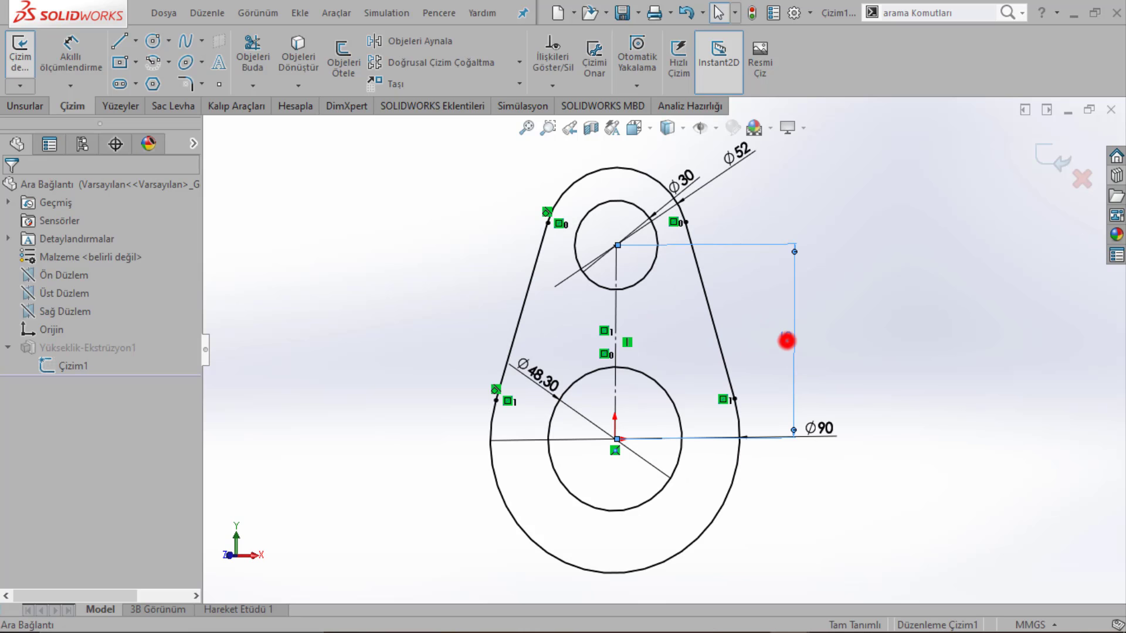
Step: Change the 65 mm hole spacing to 40 mm, exit the sketch, and close saving the part
{"action": "double_click", "coordinate": [787, 341]}
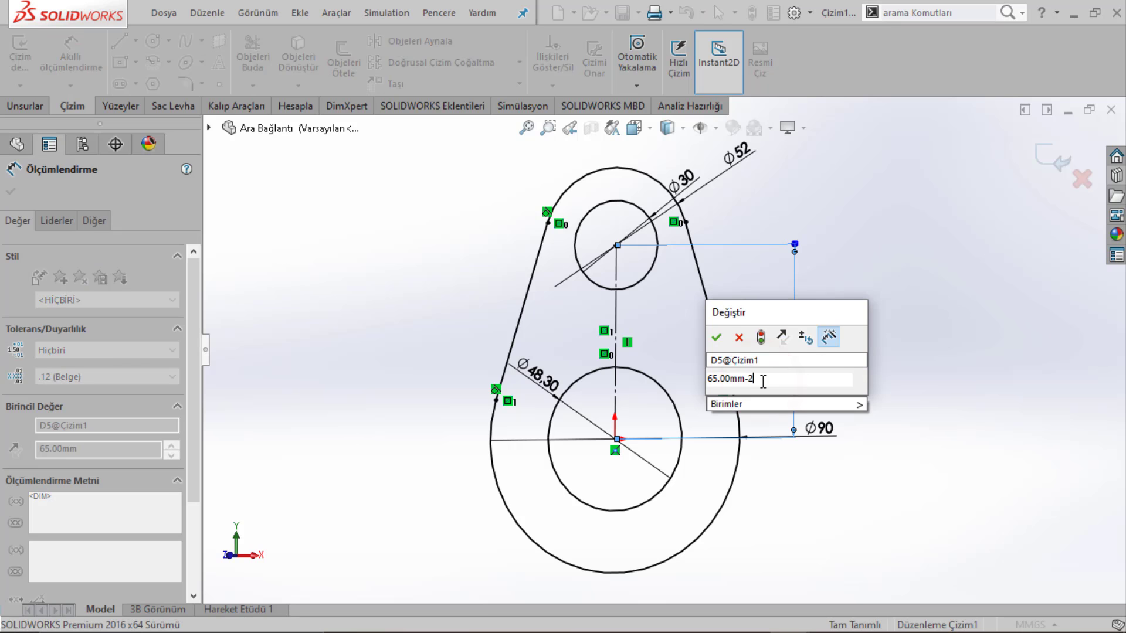
{"action": "type", "text": "5"}
{"action": "key", "text": "Return"}
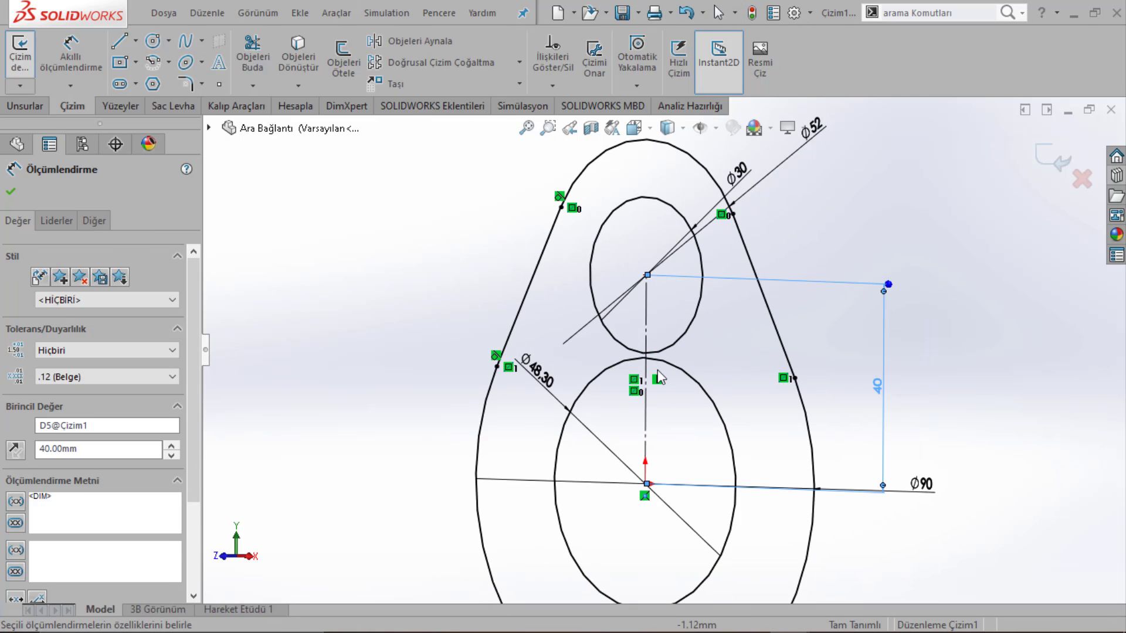
{"action": "scroll", "coordinate": [666, 352], "scroll_direction": "up", "scroll_amount": 2}
{"action": "scroll", "coordinate": [709, 377], "scroll_direction": "down", "scroll_amount": 2}
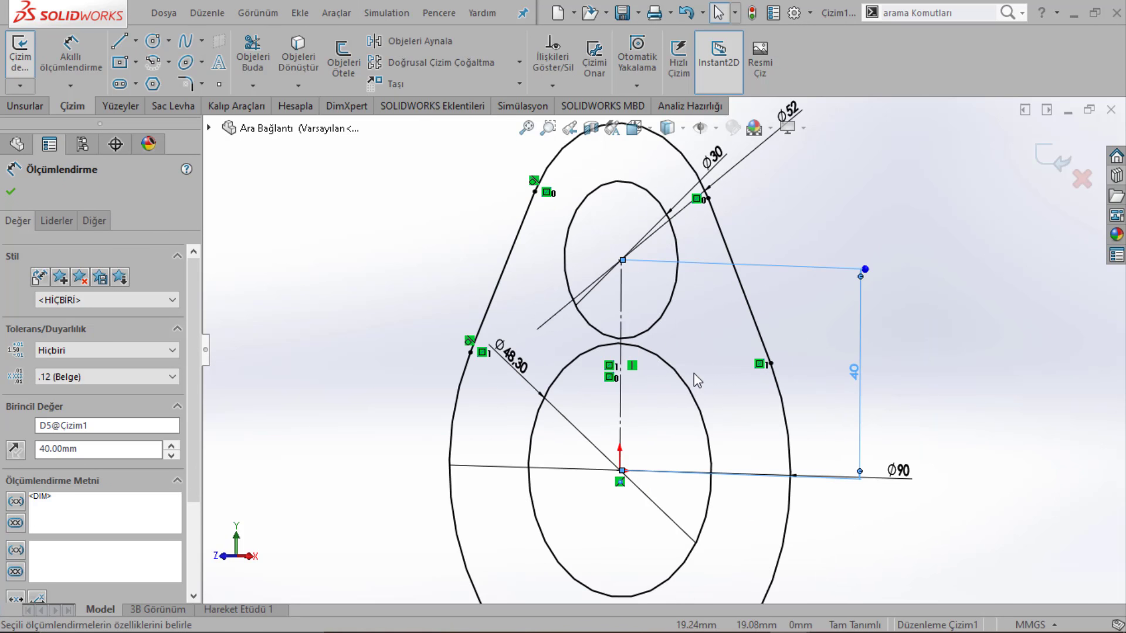
{"action": "left_click", "coordinate": [1053, 160]}
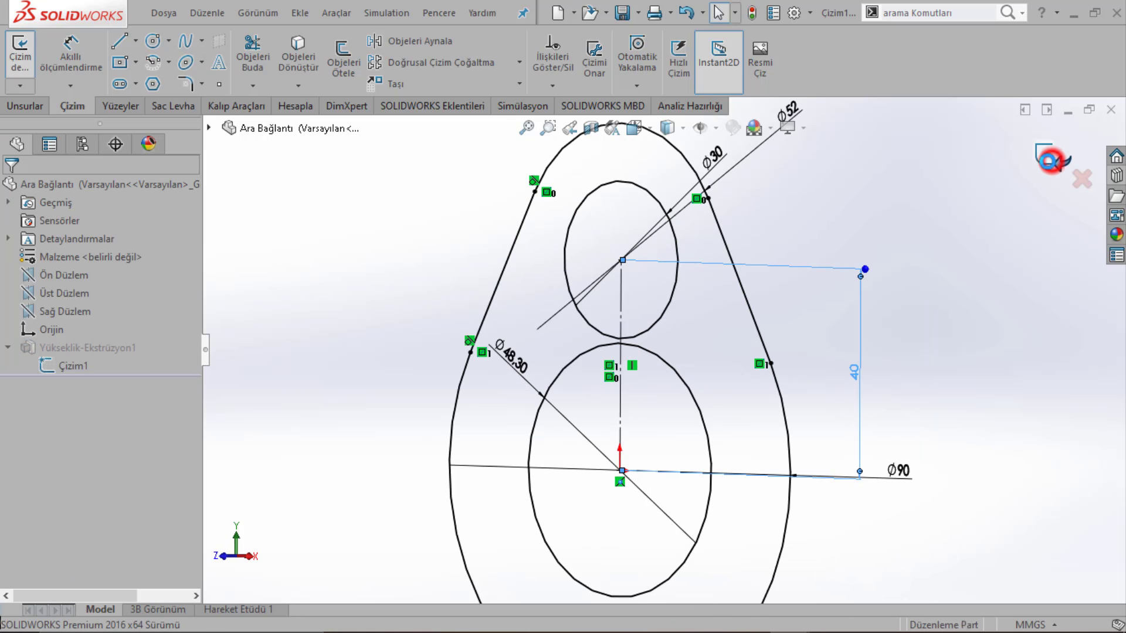
{"action": "left_click", "coordinate": [337, 14]}
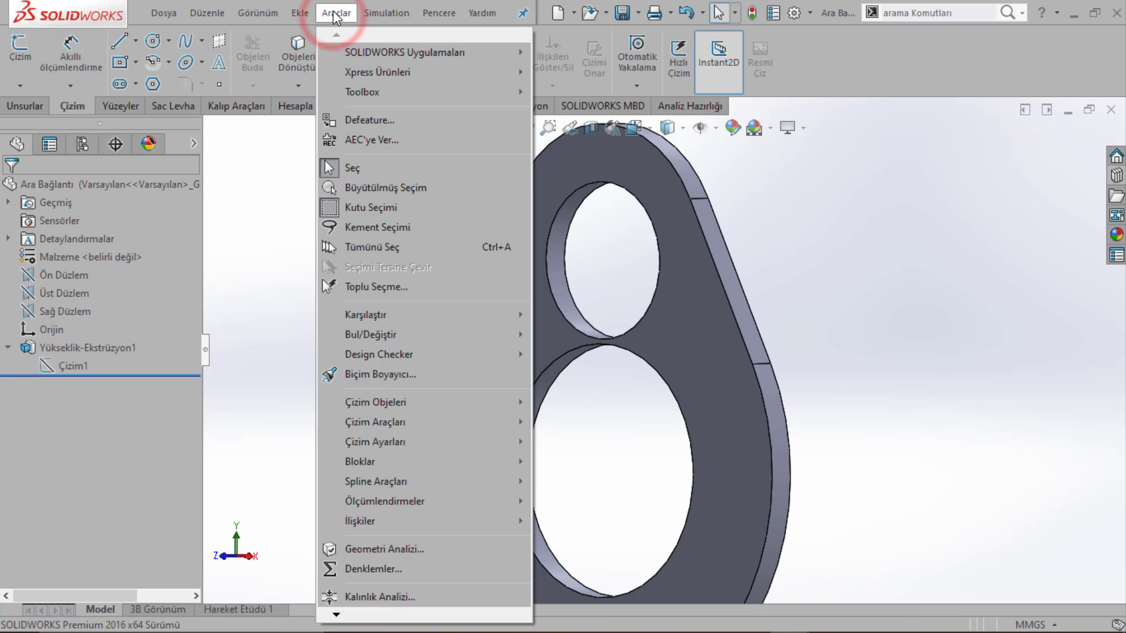
{"action": "left_click", "coordinate": [266, 205]}
{"action": "left_click", "coordinate": [1113, 110]}
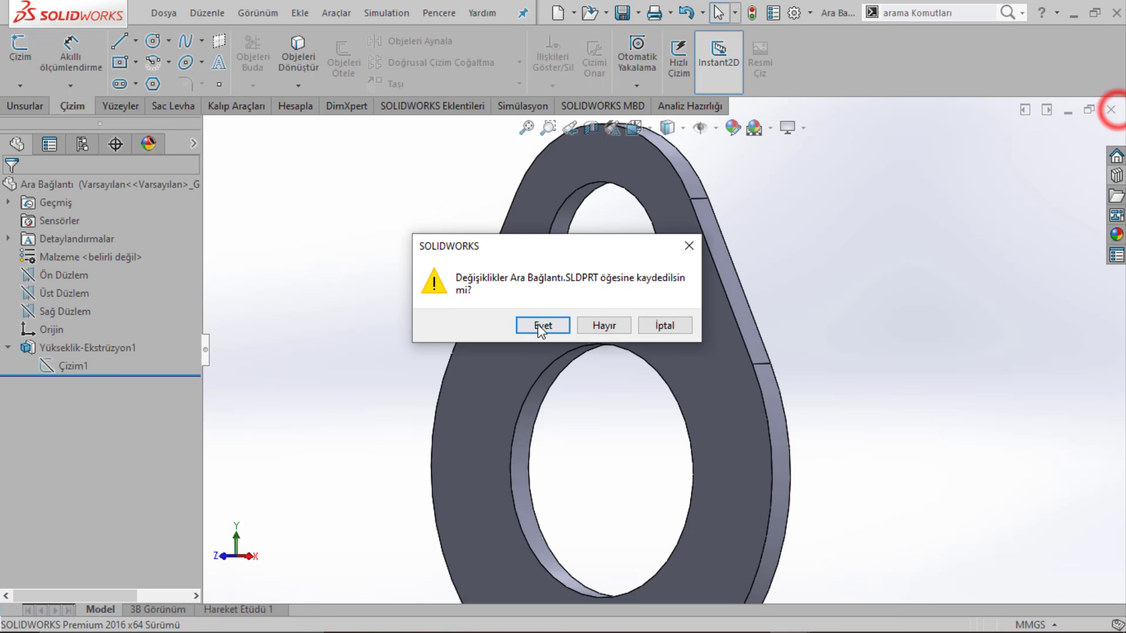
{"action": "left_click", "coordinate": [542, 326]}
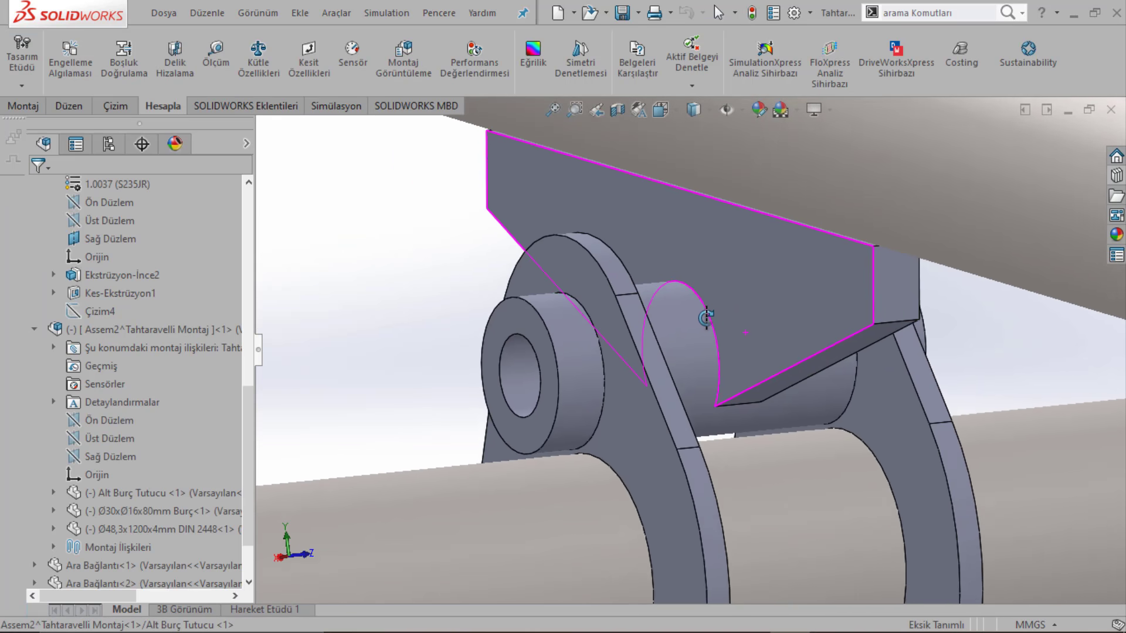
Step: Orbit around the bushing, then open the Ara Bağlantı link plate with Parçayı aç
{"action": "mouse_move", "coordinate": [706, 318]}
{"action": "middle_mouse_down"}
{"action": "mouse_move", "coordinate": [840, 333]}
{"action": "mouse_move", "coordinate": [678, 434]}
{"action": "mouse_move", "coordinate": [696, 446]}
{"action": "mouse_move", "coordinate": [676, 390]}
{"action": "mouse_move", "coordinate": [712, 384]}
{"action": "mouse_move", "coordinate": [715, 373]}
{"action": "mouse_move", "coordinate": [701, 293]}
{"action": "middle_mouse_up"}
{"action": "left_click", "coordinate": [704, 299]}
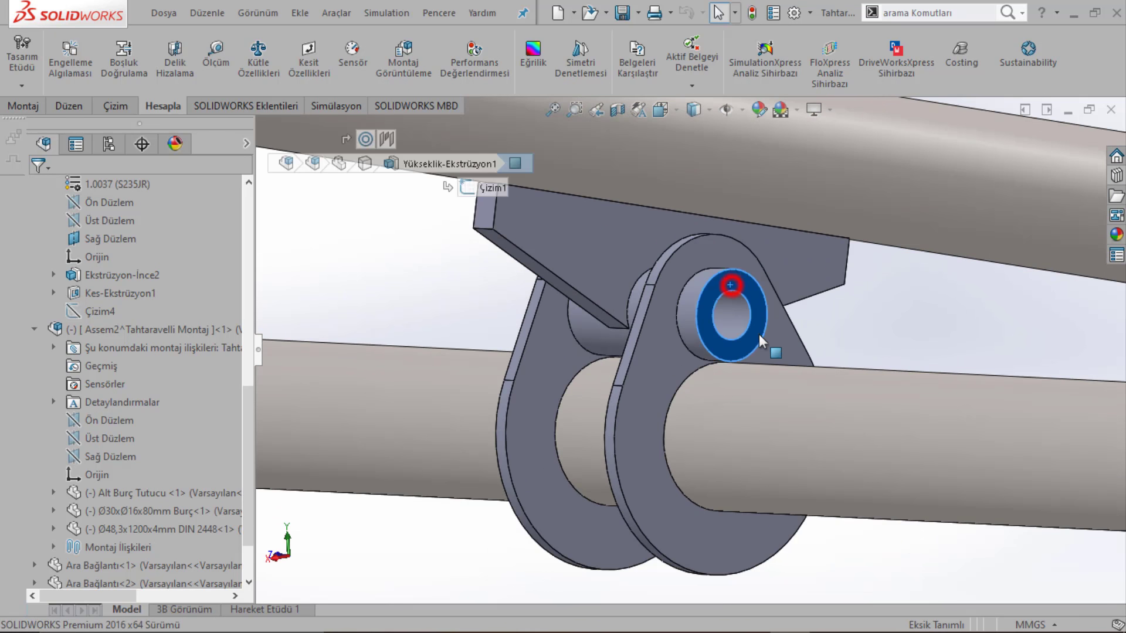
{"action": "mouse_move", "coordinate": [759, 334]}
{"action": "middle_mouse_down"}
{"action": "mouse_move", "coordinate": [710, 335]}
{"action": "mouse_move", "coordinate": [725, 327]}
{"action": "mouse_move", "coordinate": [737, 350]}
{"action": "mouse_move", "coordinate": [604, 377]}
{"action": "mouse_move", "coordinate": [589, 296]}
{"action": "middle_mouse_up"}
{"action": "scroll", "coordinate": [725, 327], "scroll_direction": "up", "scroll_amount": 3}
{"action": "scroll", "coordinate": [724, 327], "scroll_direction": "up", "scroll_amount": 3}
{"action": "scroll", "coordinate": [721, 346], "scroll_direction": "up", "scroll_amount": 2}
{"action": "scroll", "coordinate": [719, 358], "scroll_direction": "down", "scroll_amount": 8}
{"action": "left_click", "coordinate": [588, 296]}
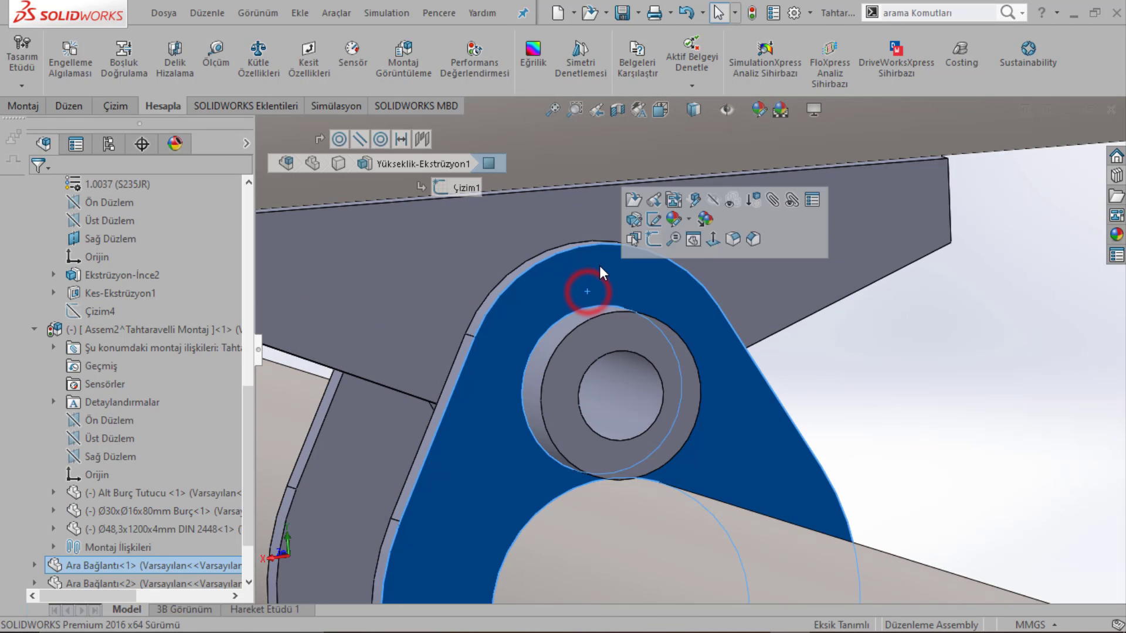
{"action": "right_click", "coordinate": [599, 266]}
{"action": "left_click", "coordinate": [612, 18]}
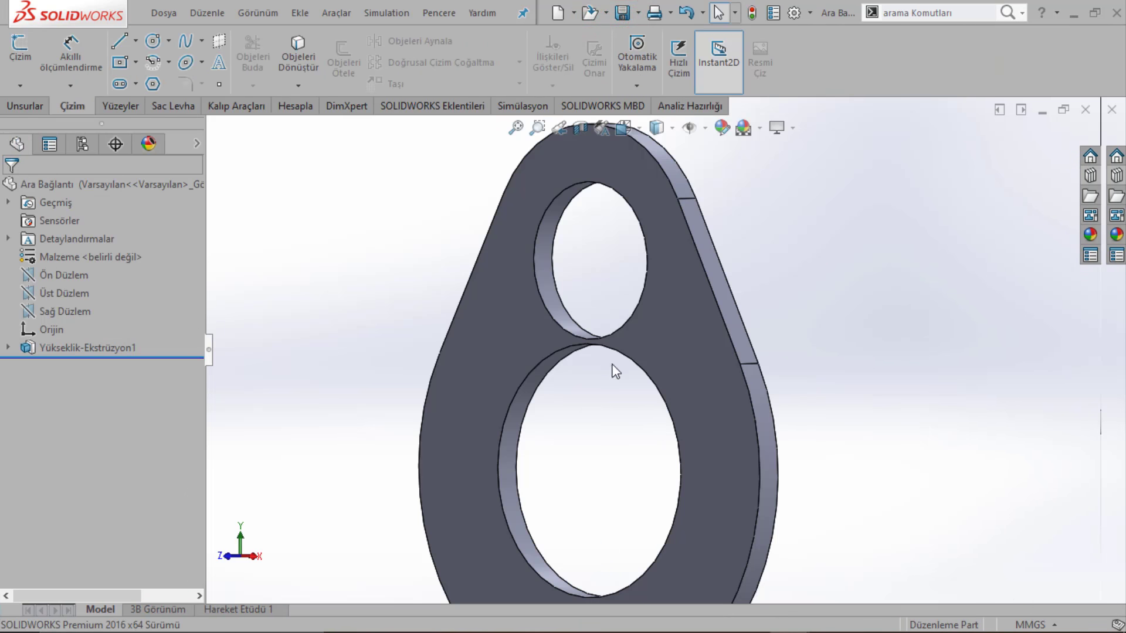
Step: Edit the plate's sketch and enlarge the small hole from Ø32 to Ø33
{"action": "scroll", "coordinate": [611, 351], "scroll_direction": "down", "scroll_amount": 3}
{"action": "left_click", "coordinate": [7, 347]}
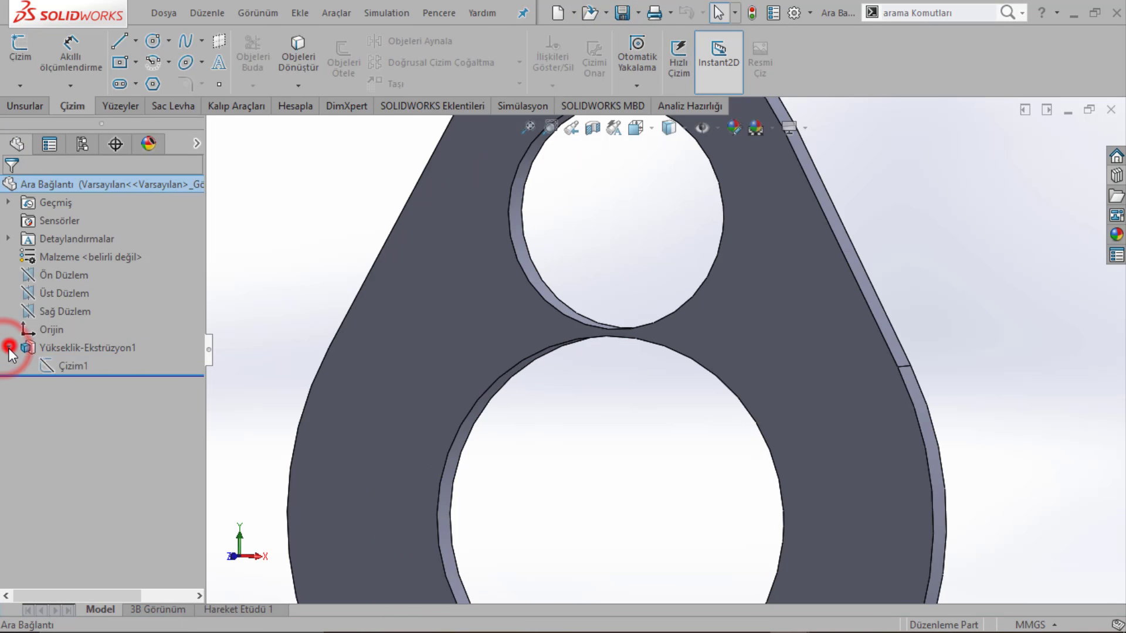
{"action": "left_click", "coordinate": [65, 366]}
{"action": "left_click", "coordinate": [88, 322]}
{"action": "scroll", "coordinate": [688, 346], "scroll_direction": "up", "scroll_amount": 2}
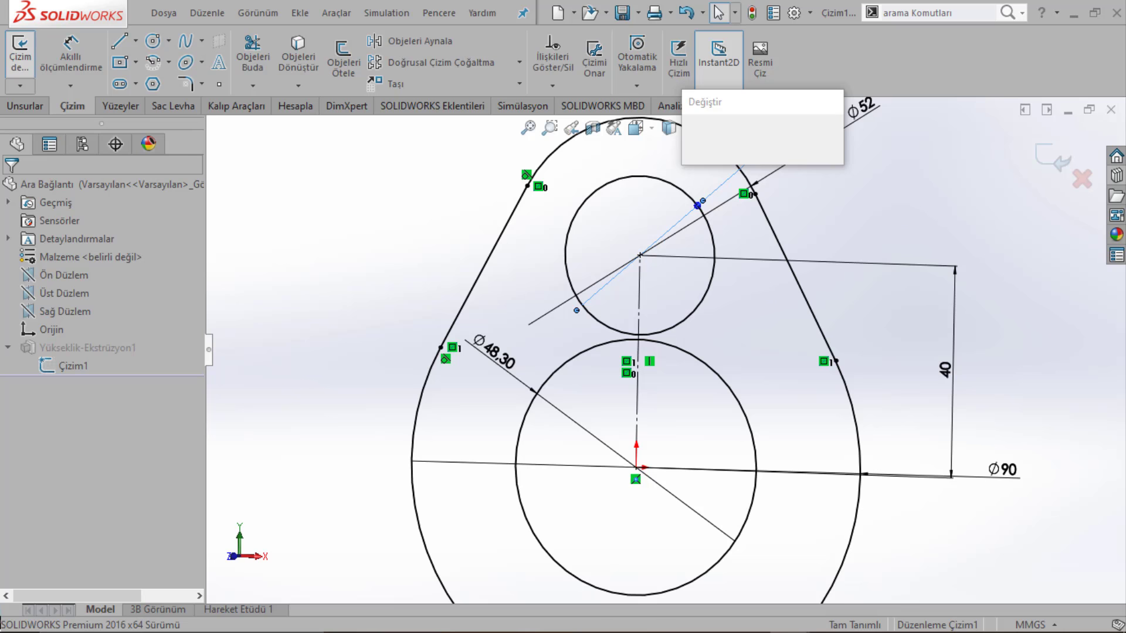
{"action": "type", "text": "36"}
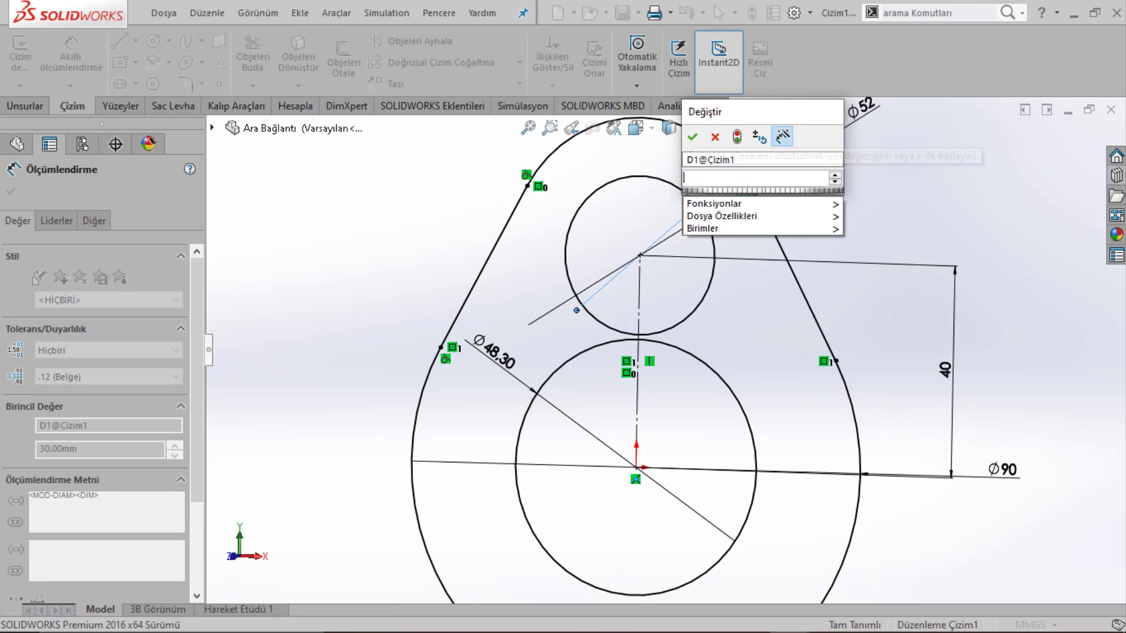
{"action": "key", "text": "Escape"}
{"action": "left_click", "coordinate": [875, 209]}
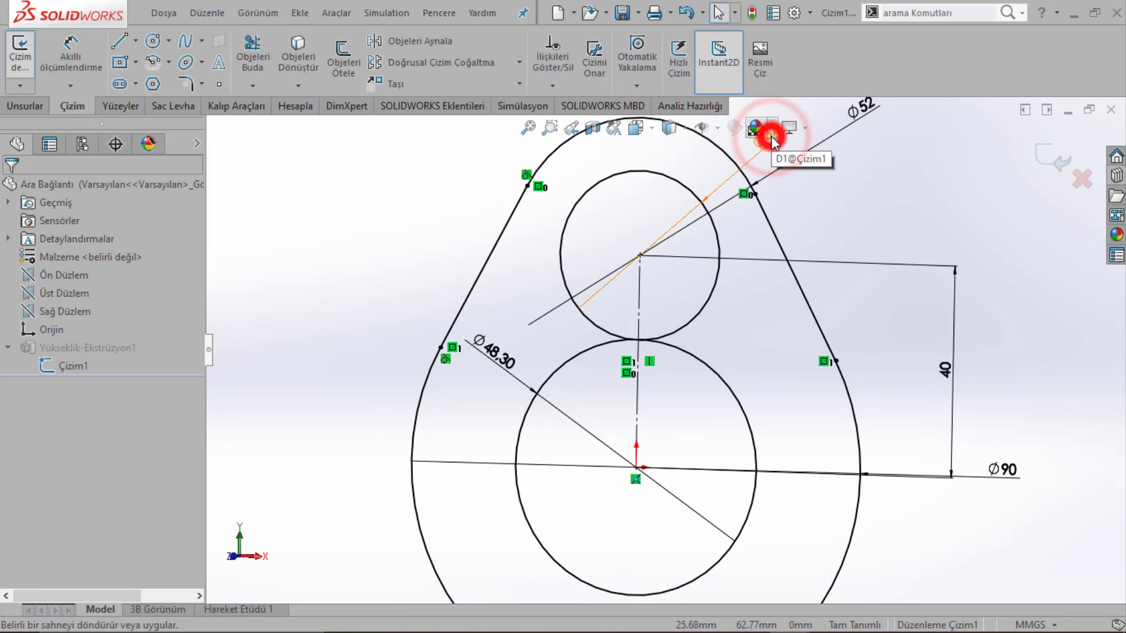
{"action": "middle_click_drag", "start_coordinate": [756, 187], "coordinate": [703, 369], "text": "ctrl"}
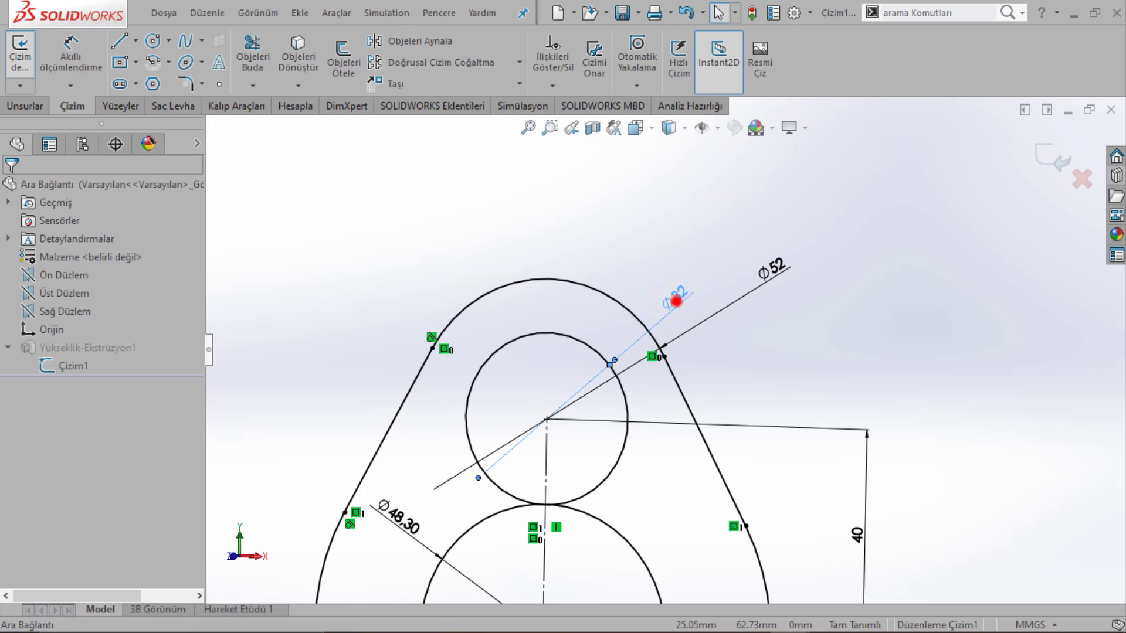
{"action": "double_click", "coordinate": [676, 300]}
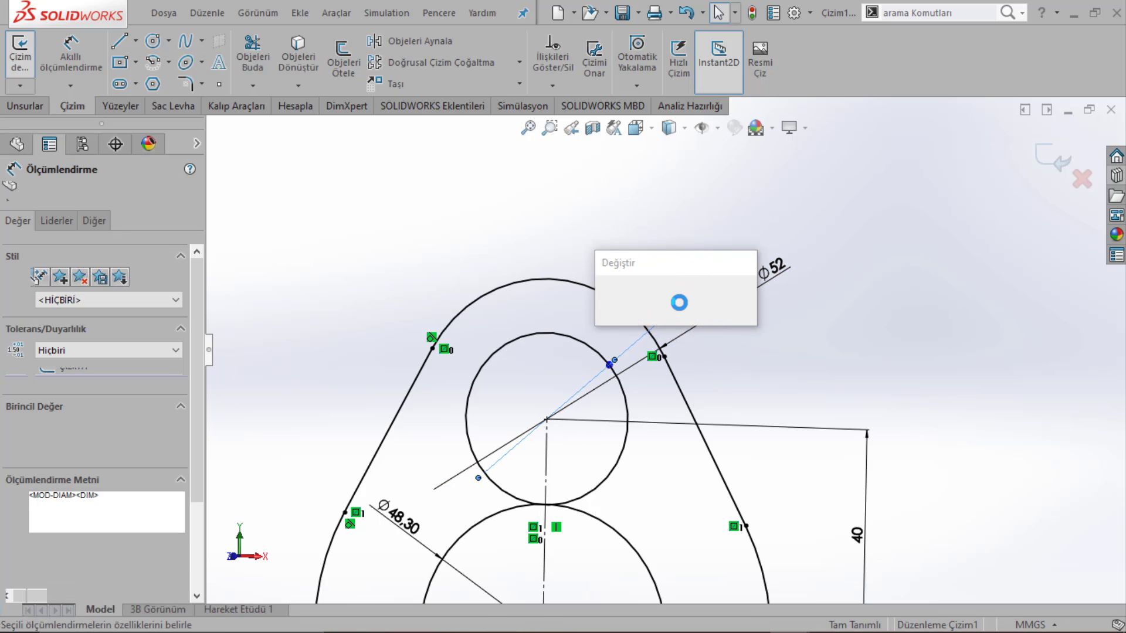
{"action": "type", "text": "32"}
{"action": "key", "text": "Return"}
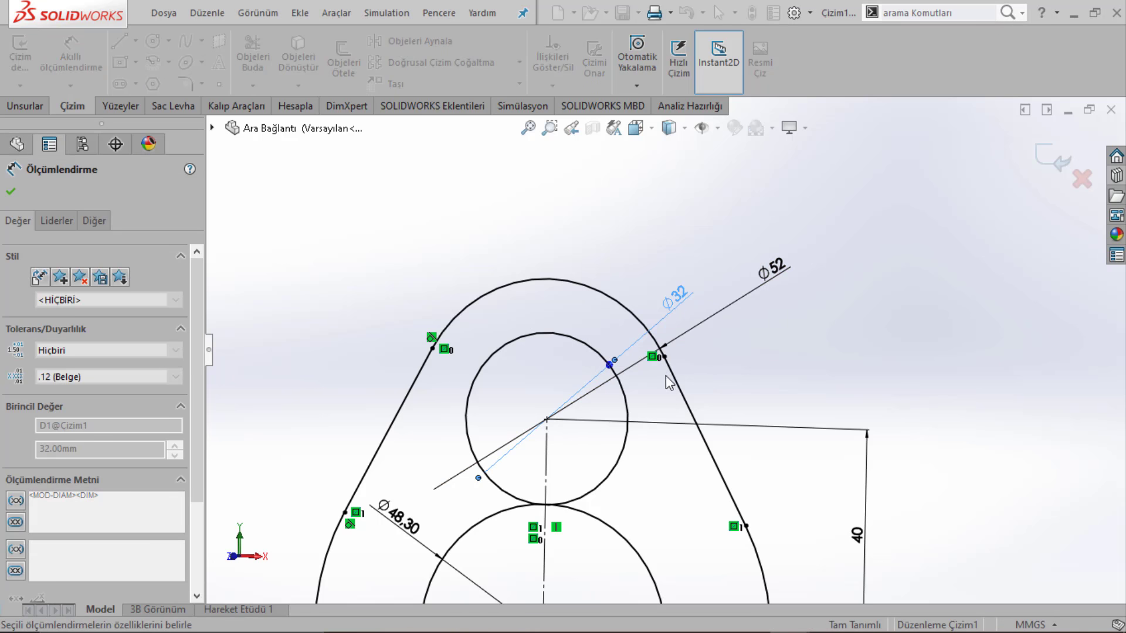
Step: Trim the neck arcs between the two holes and rebuild the plate
{"action": "scroll", "coordinate": [643, 463], "scroll_direction": "down", "scroll_amount": 5}
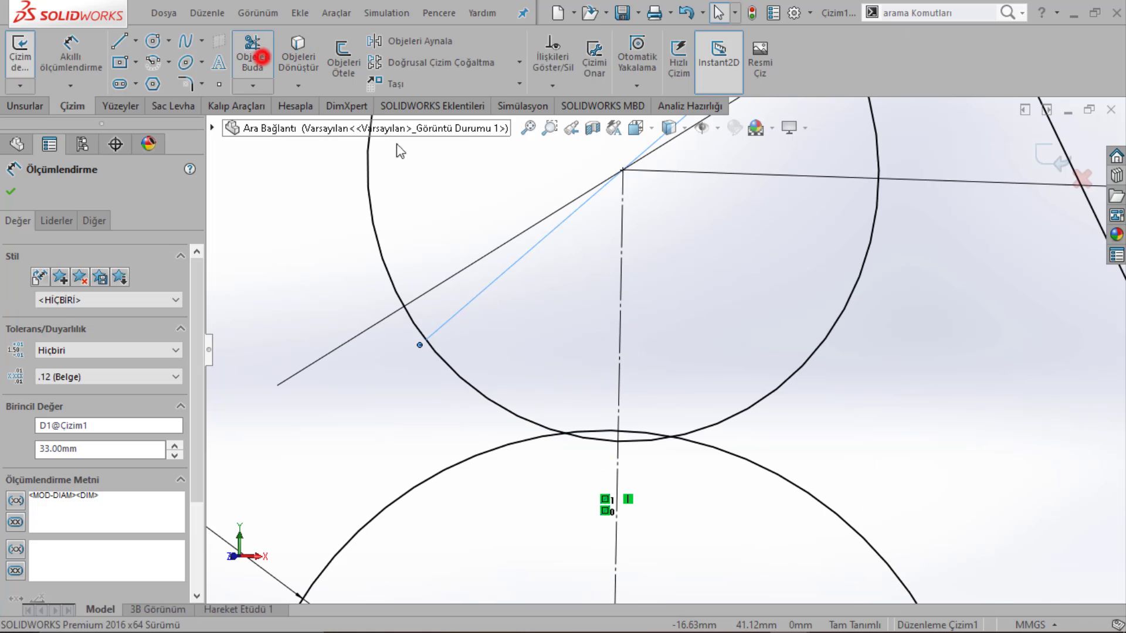
{"action": "left_click", "coordinate": [261, 56]}
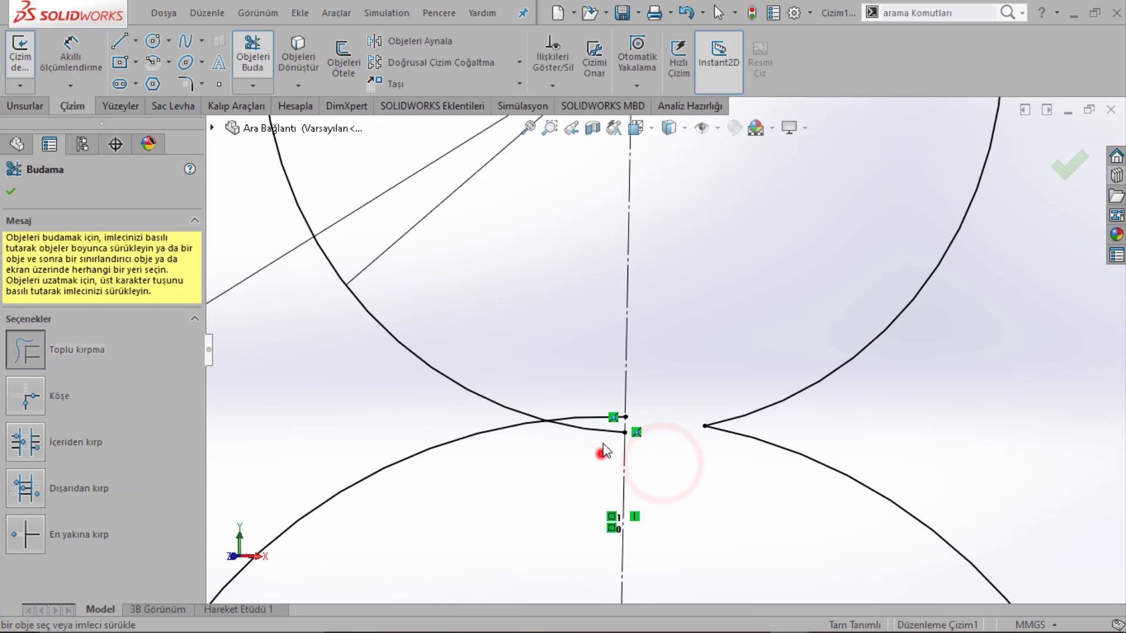
{"action": "left_click", "coordinate": [613, 435]}
{"action": "scroll", "coordinate": [604, 451], "scroll_direction": "up", "scroll_amount": 3}
{"action": "left_click", "coordinate": [1069, 165]}
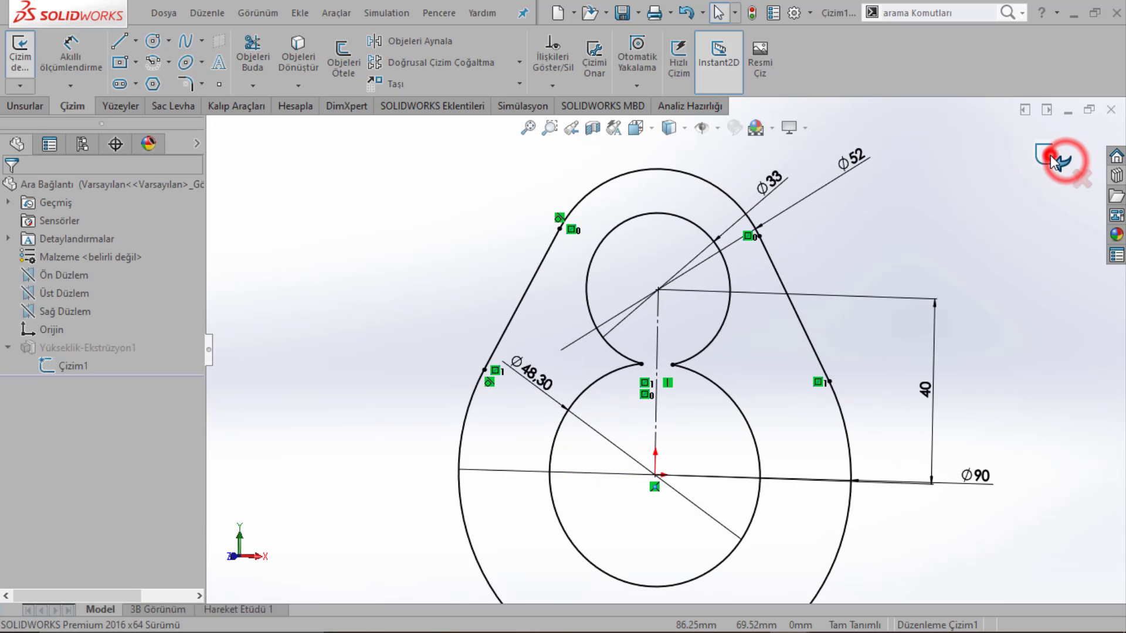
{"action": "left_click", "coordinate": [1050, 155]}
{"action": "middle_click_drag", "start_coordinate": [651, 320], "coordinate": [711, 314]}
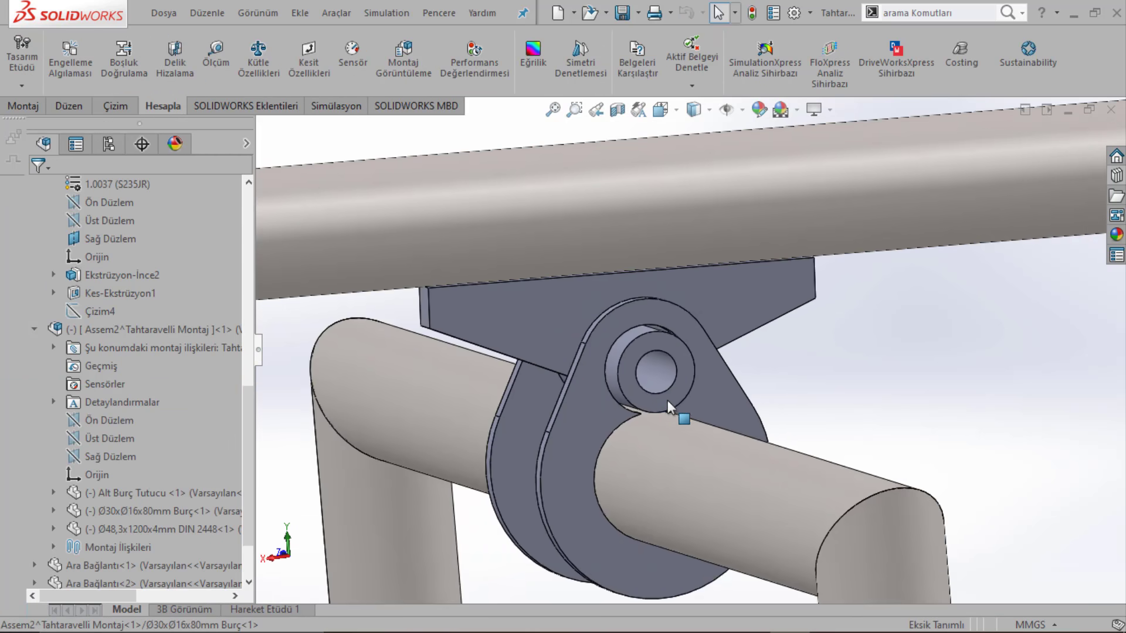
Step: Orbit around the seat bracket to inspect the bushing beneath it
{"action": "mouse_move", "coordinate": [667, 400]}
{"action": "middle_mouse_down"}
{"action": "mouse_move", "coordinate": [564, 382]}
{"action": "mouse_move", "coordinate": [592, 350]}
{"action": "middle_mouse_up"}
{"action": "left_click", "coordinate": [593, 320]}
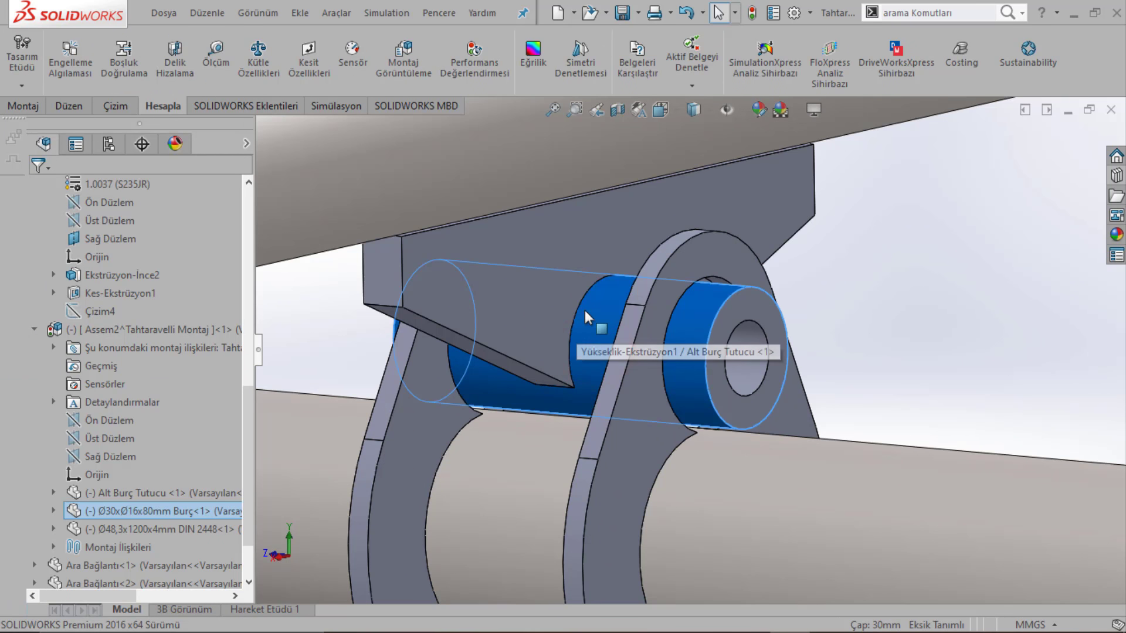
{"action": "mouse_move", "coordinate": [586, 310]}
{"action": "middle_mouse_down"}
{"action": "mouse_move", "coordinate": [682, 316]}
{"action": "mouse_move", "coordinate": [668, 340]}
{"action": "middle_mouse_up"}
{"action": "left_click", "coordinate": [865, 338]}
{"action": "scroll", "coordinate": [354, 303], "scroll_direction": "up", "scroll_amount": 3}
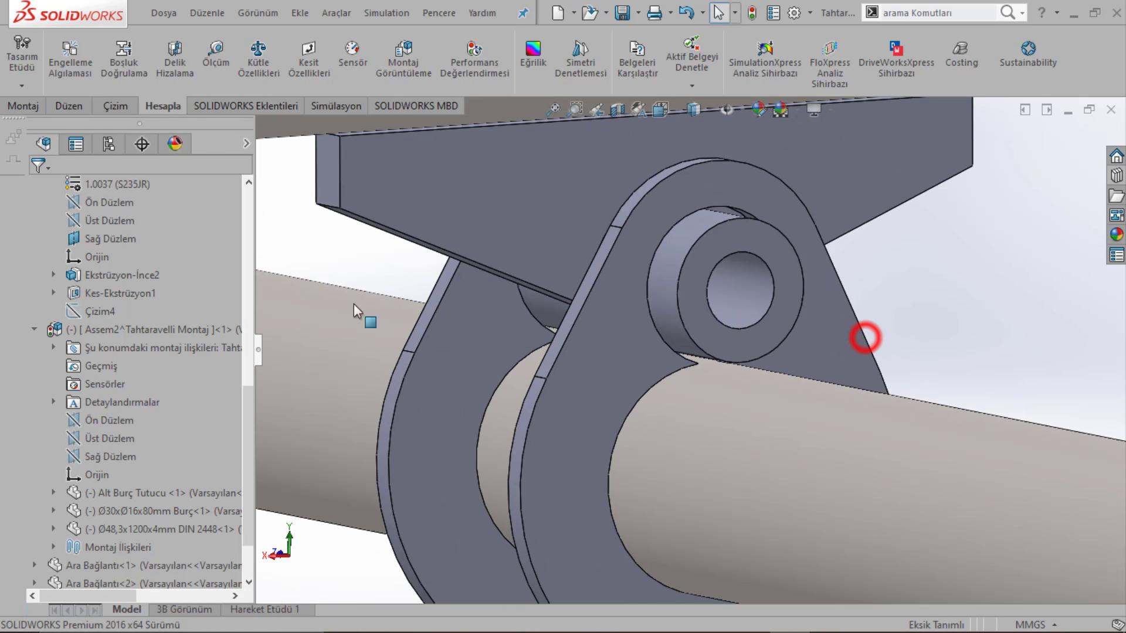
Step: Measure the bushing edge to the tube face: 40 mm between centres, 0.85 mm clearance
{"action": "left_click", "coordinate": [207, 60]}
{"action": "scroll", "coordinate": [602, 452], "scroll_direction": "down", "scroll_amount": 3}
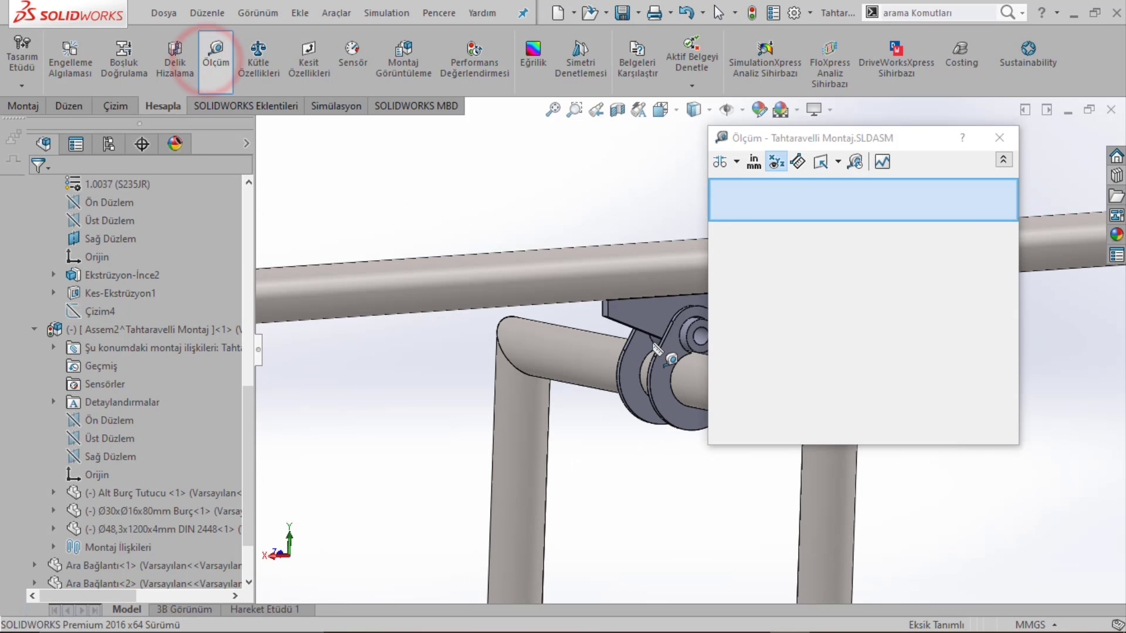
{"action": "scroll", "coordinate": [542, 351], "scroll_direction": "up", "scroll_amount": 3}
{"action": "scroll", "coordinate": [527, 351], "scroll_direction": "down", "scroll_amount": 3}
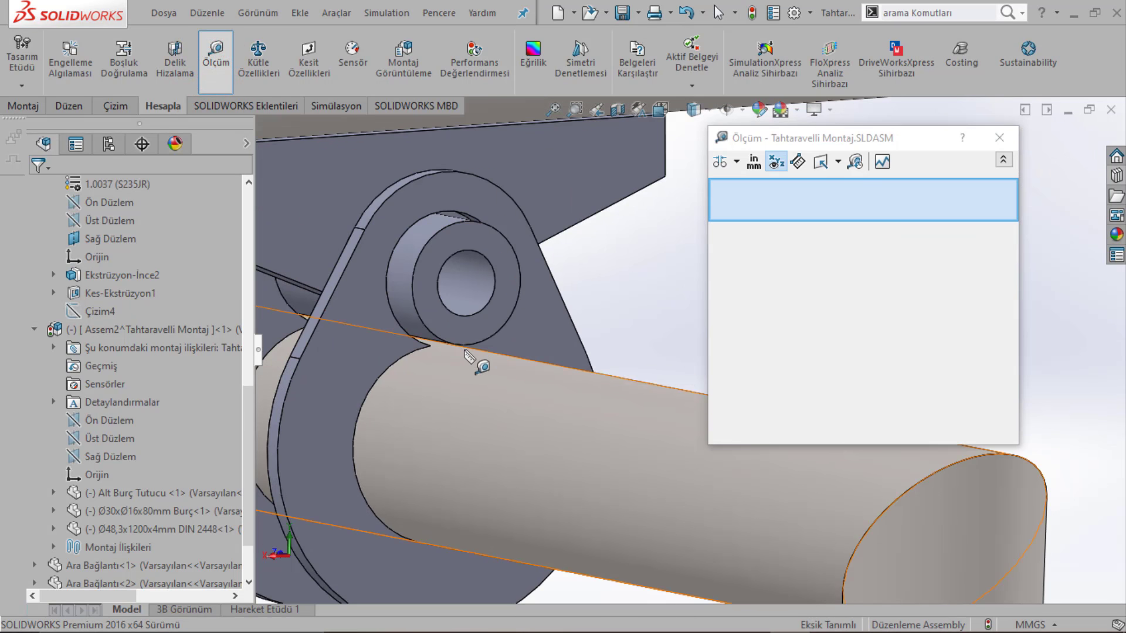
{"action": "left_click", "coordinate": [461, 346]}
{"action": "left_click", "coordinate": [475, 370]}
{"action": "scroll", "coordinate": [528, 361], "scroll_direction": "up", "scroll_amount": 3}
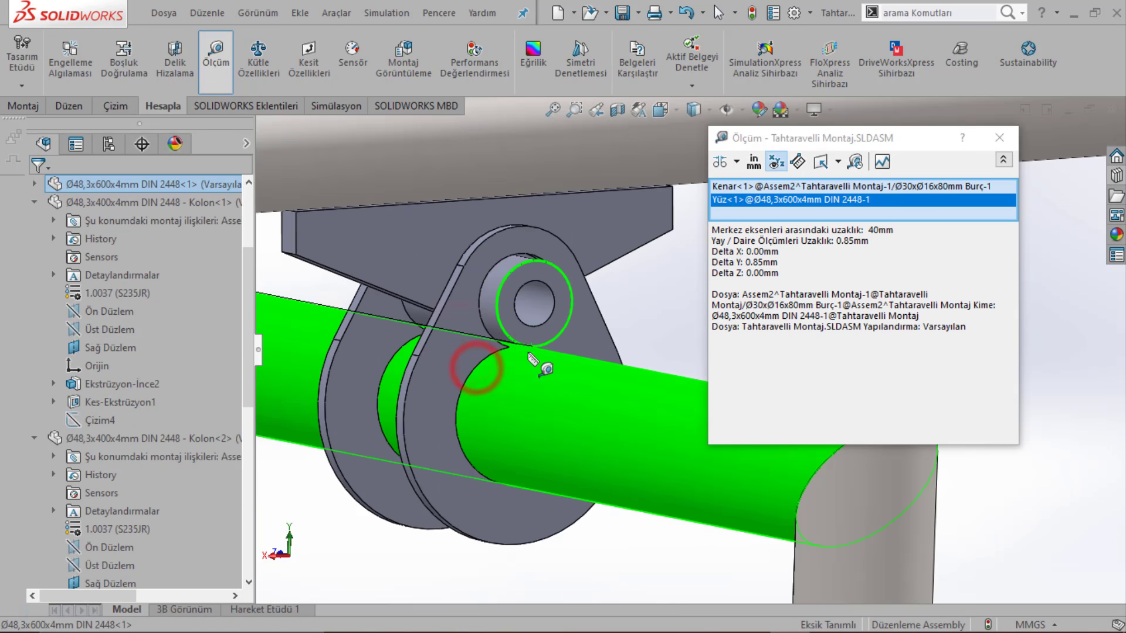
{"action": "scroll", "coordinate": [557, 355], "scroll_direction": "up", "scroll_amount": 2}
{"action": "key", "text": "Escape"}
Step: Orbit around the bracket and select the arch link plate
{"action": "scroll", "coordinate": [546, 348], "scroll_direction": "down", "scroll_amount": 3}
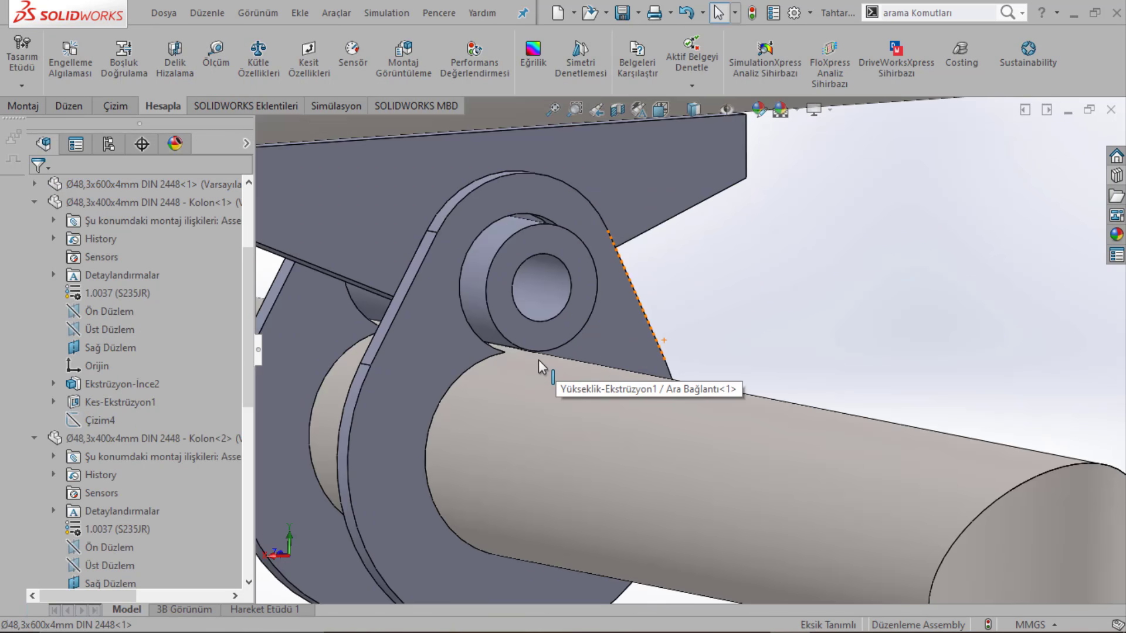
{"action": "scroll", "coordinate": [539, 343], "scroll_direction": "down", "scroll_amount": 2}
{"action": "mouse_move", "coordinate": [540, 343]}
{"action": "middle_mouse_down"}
{"action": "mouse_move", "coordinate": [515, 327]}
{"action": "mouse_move", "coordinate": [648, 344]}
{"action": "middle_mouse_up"}
{"action": "left_click", "coordinate": [641, 338]}
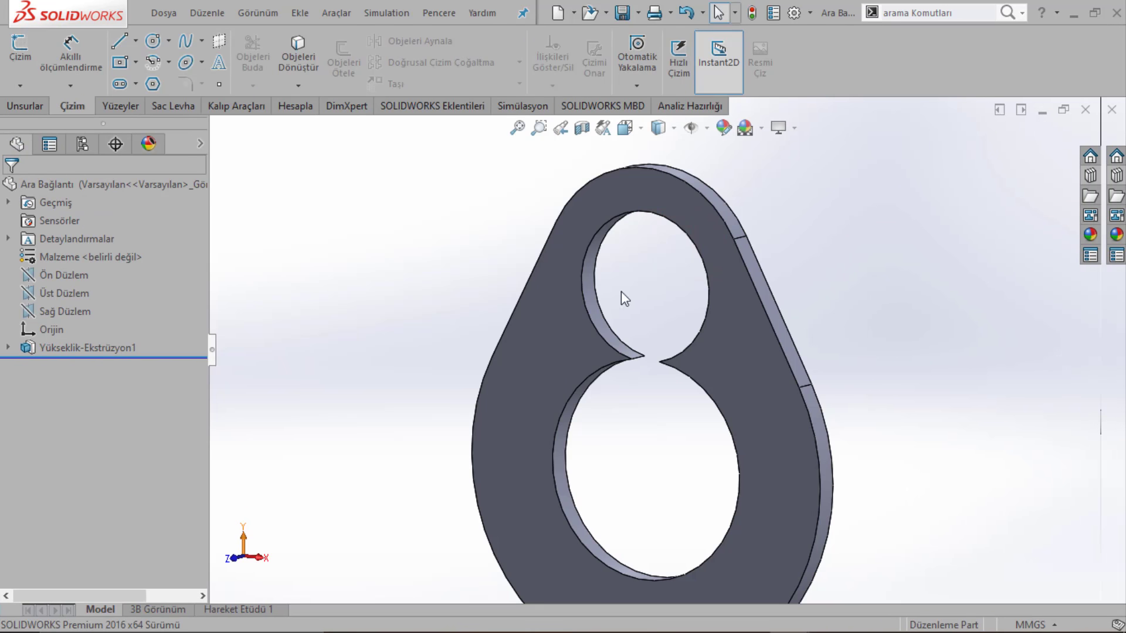
Step: In the plate's profile sketch, reduce the 40 hole spacing by 0.85 to 39.15
{"action": "left_click", "coordinate": [74, 366]}
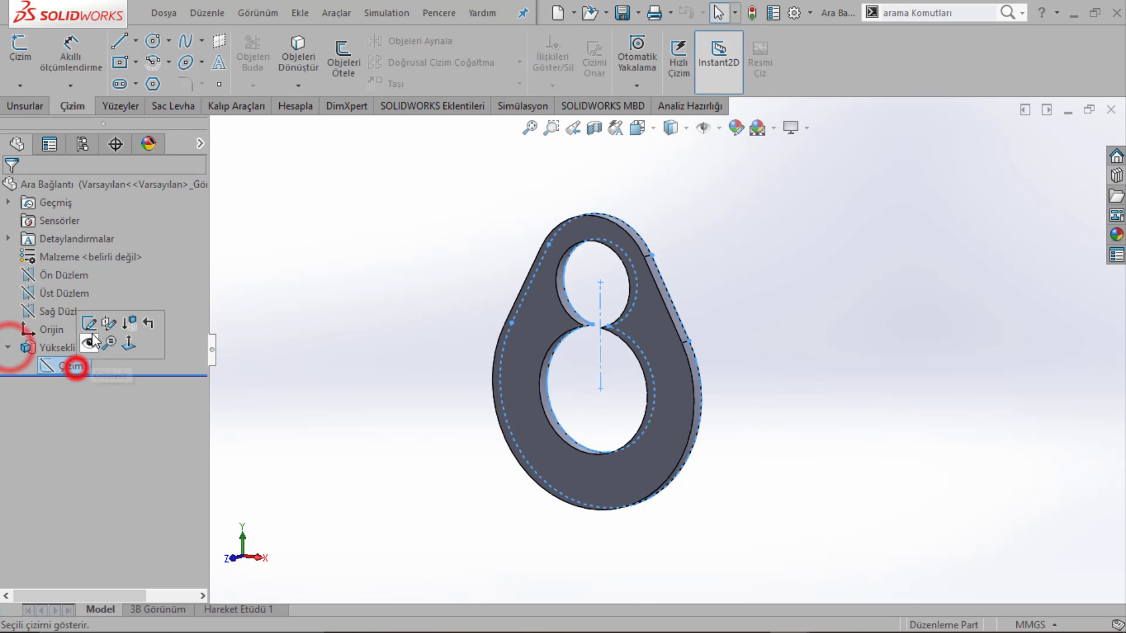
{"action": "left_click", "coordinate": [88, 322]}
{"action": "scroll", "coordinate": [662, 337], "scroll_direction": "down", "scroll_amount": 2}
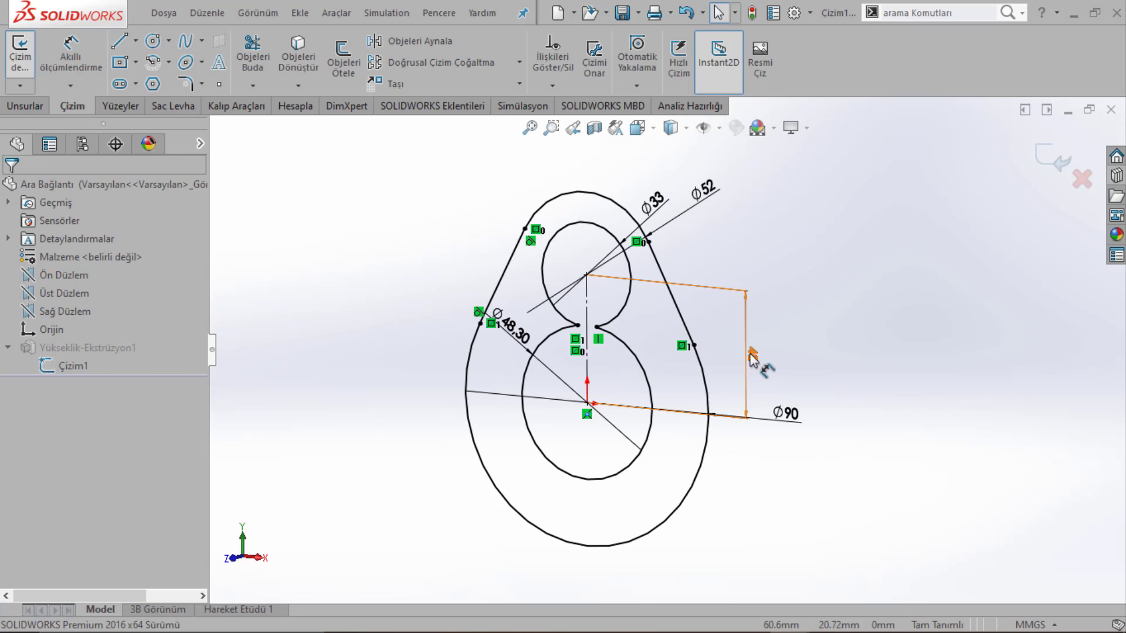
{"action": "double_click", "coordinate": [751, 354]}
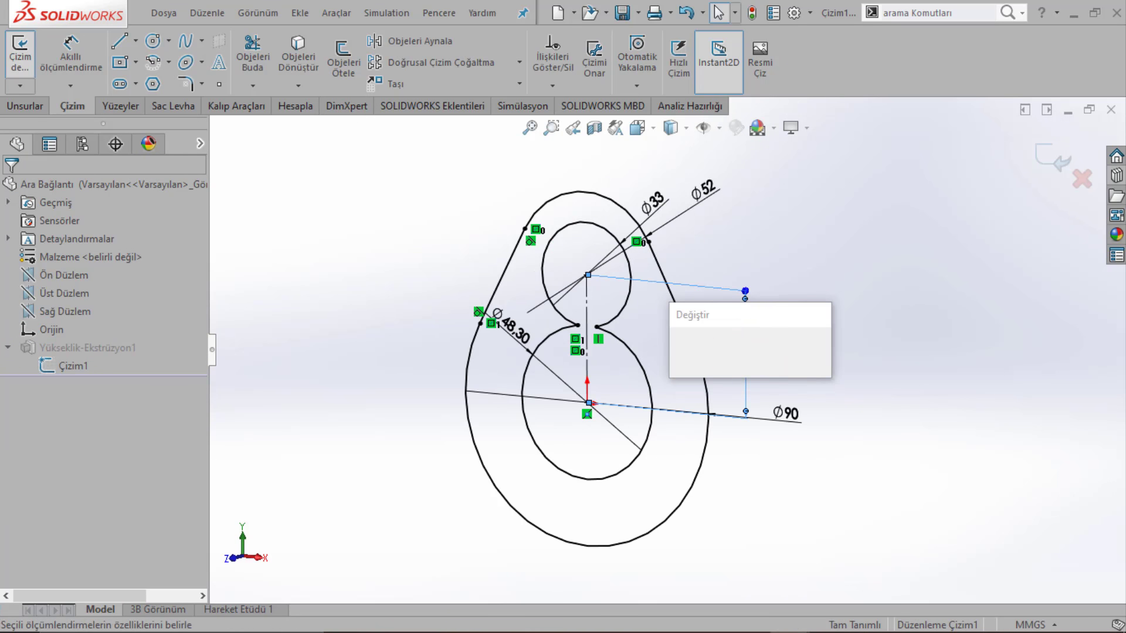
{"action": "type", "text": "-0"}
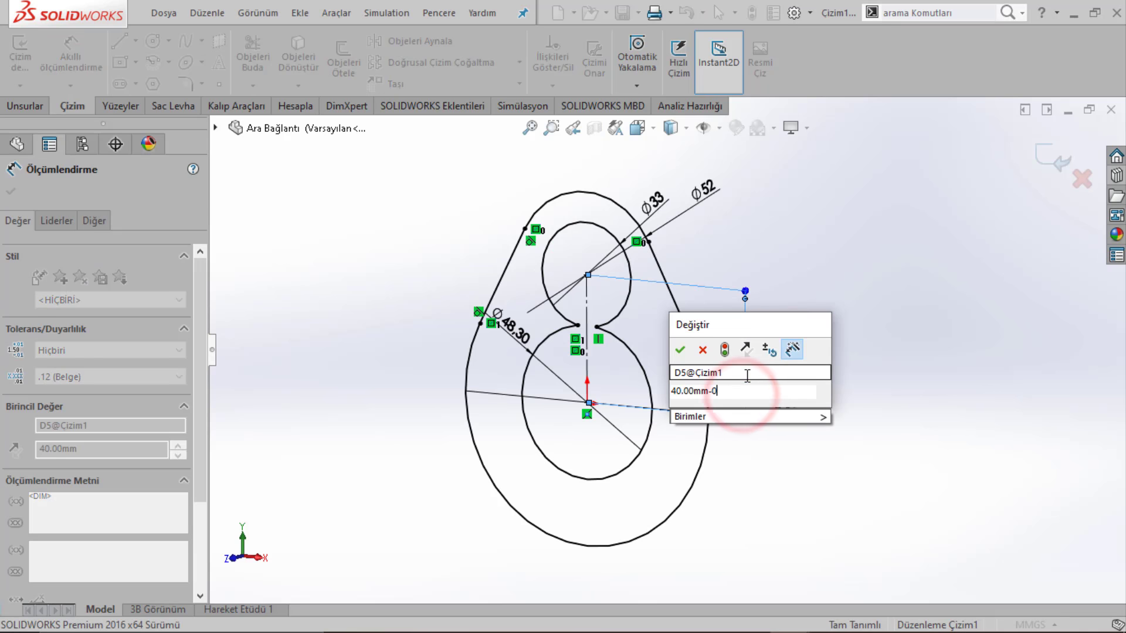
{"action": "key", "text": "Return"}
{"action": "left_click", "coordinate": [791, 346]}
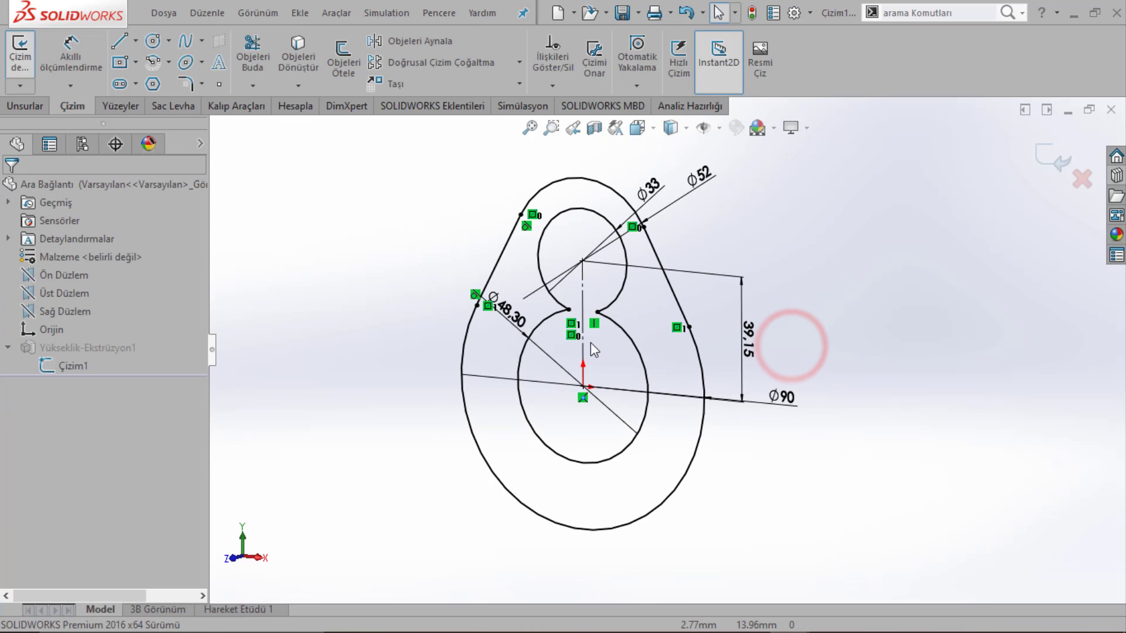
Step: Draw a horizontal line from the inner circle to the left outer arc and reposition the 39.15 and Ø90 dimensions
{"action": "left_click", "coordinate": [120, 41]}
{"action": "scroll", "coordinate": [463, 302], "scroll_direction": "down", "scroll_amount": 3}
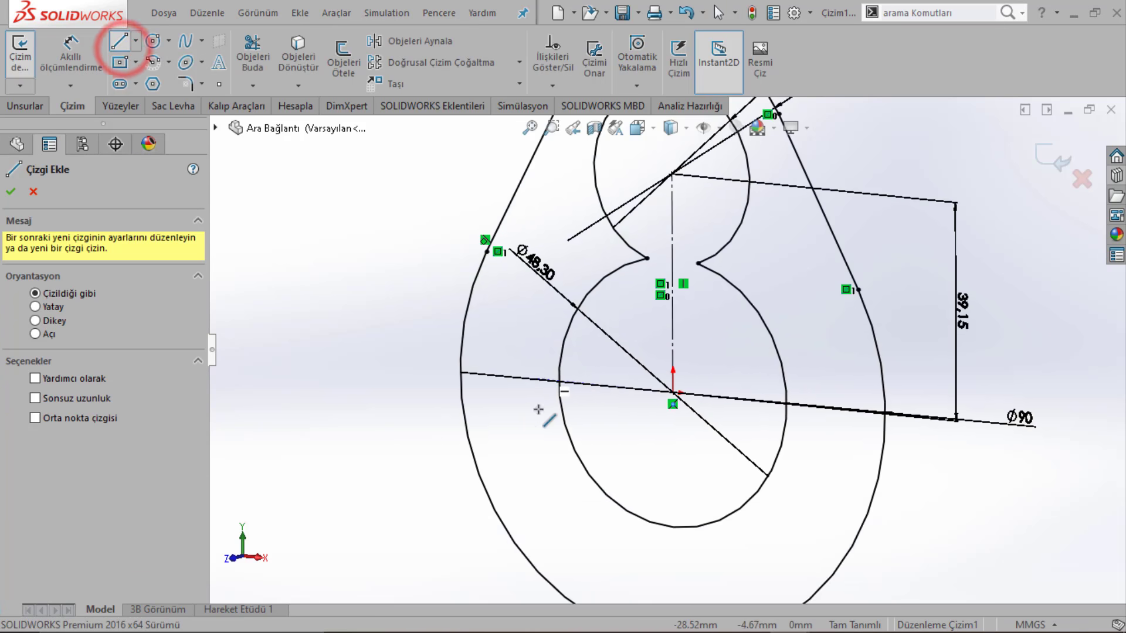
{"action": "left_click_drag", "start_coordinate": [557, 444], "coordinate": [459, 434]}
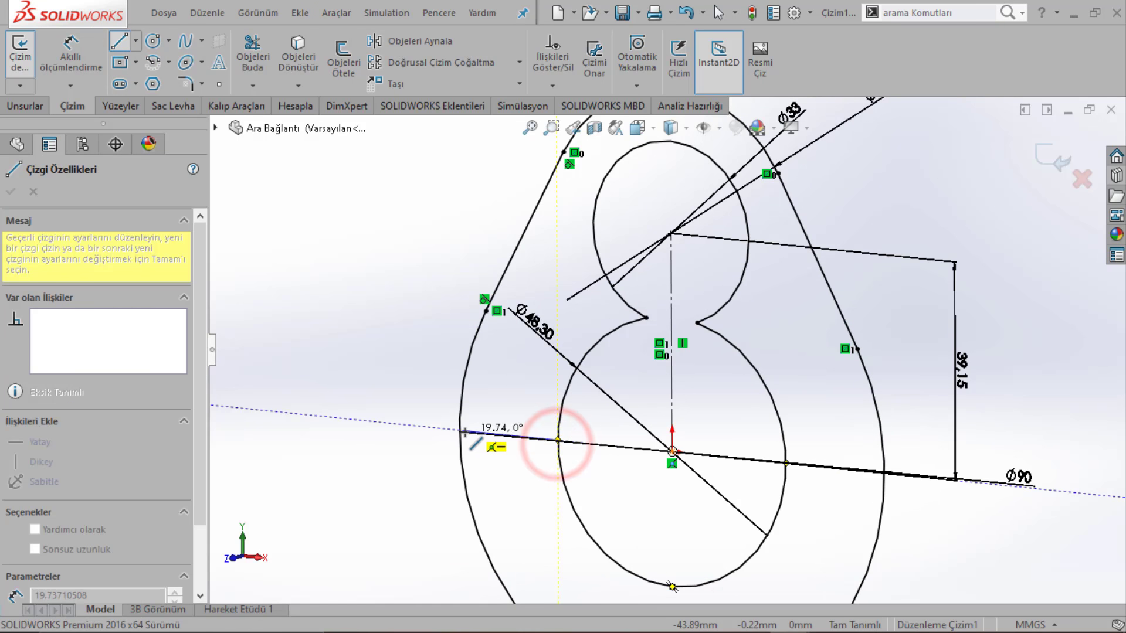
{"action": "scroll", "coordinate": [481, 420], "scroll_direction": "up", "scroll_amount": 3}
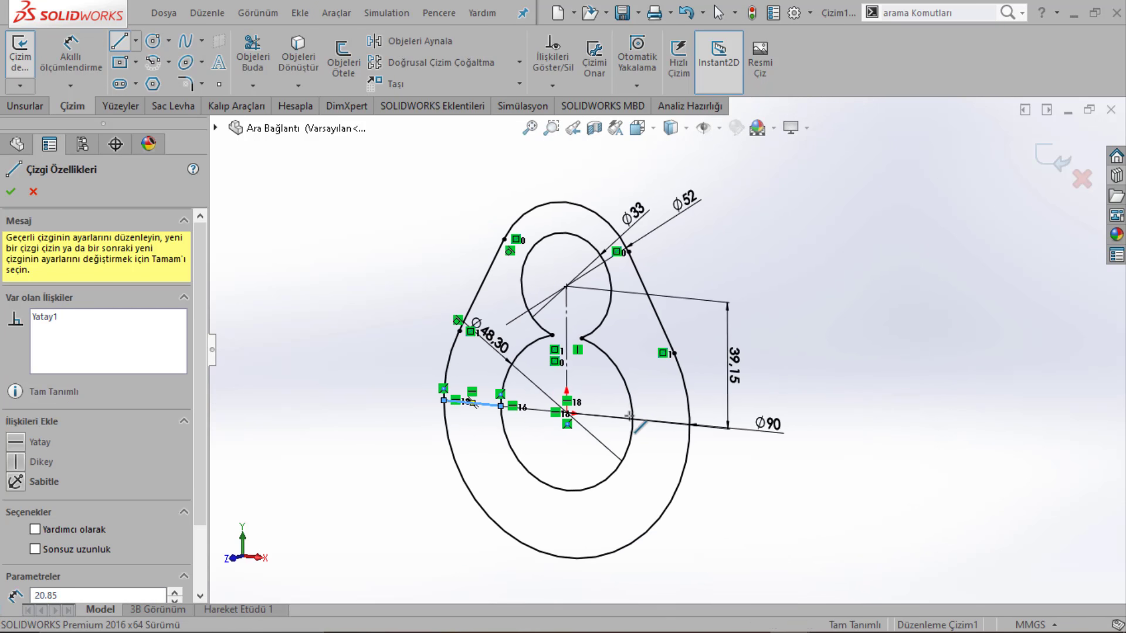
{"action": "scroll", "coordinate": [674, 417], "scroll_direction": "down", "scroll_amount": 4}
{"action": "key", "text": "Escape"}
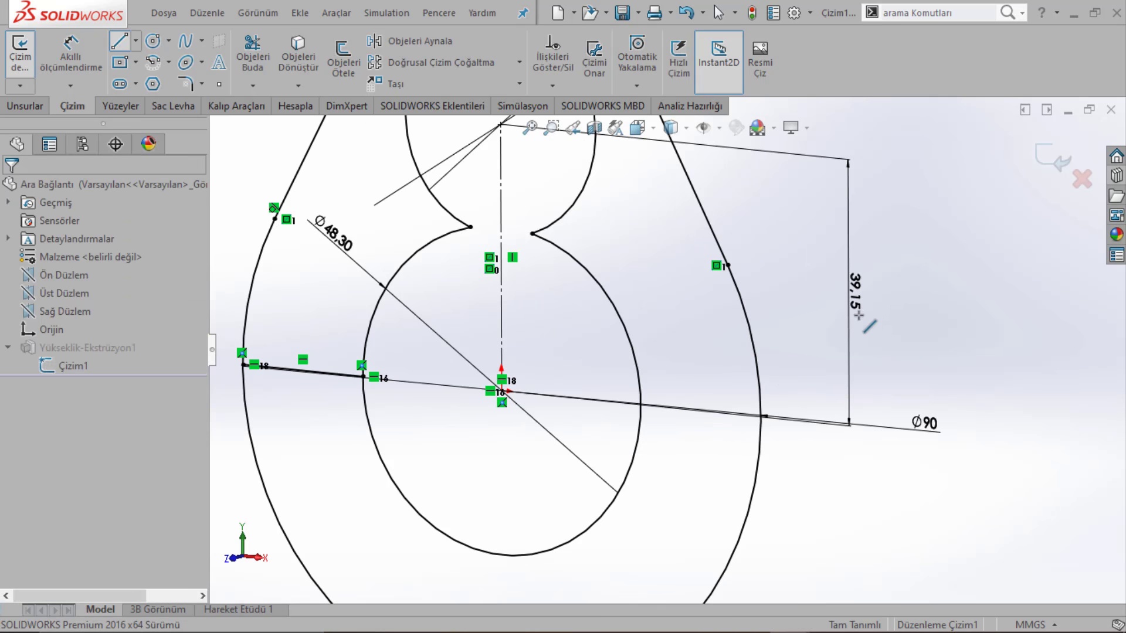
{"action": "left_click", "coordinate": [528, 322]}
{"action": "left_click", "coordinate": [918, 423]}
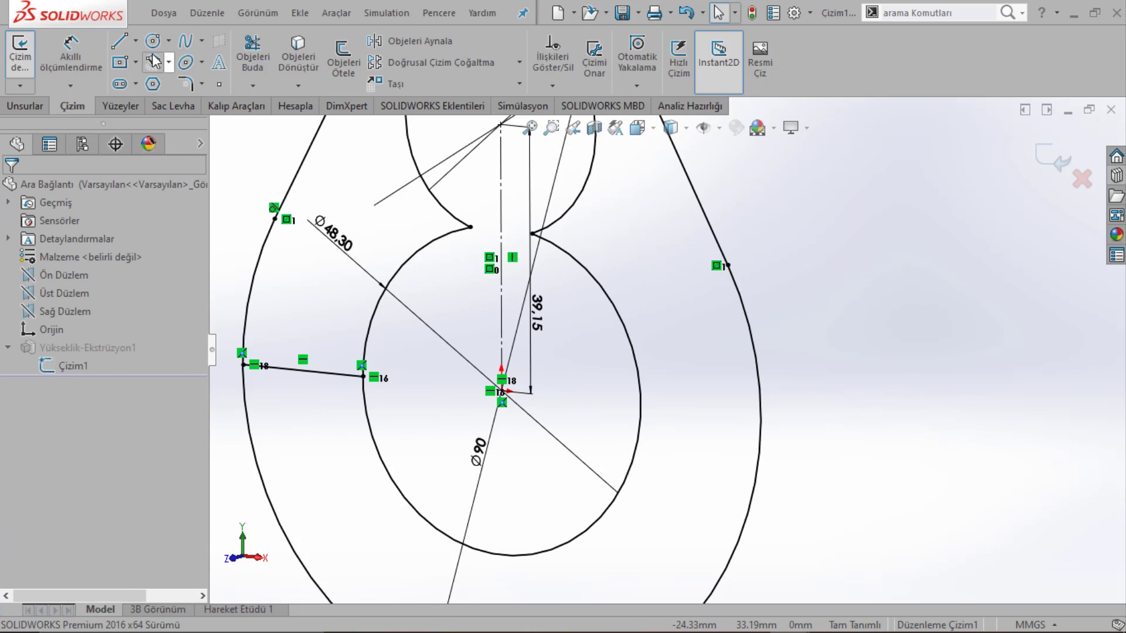
Step: Draw the matching horizontal line from the inner circle to the right outer arc
{"action": "left_click", "coordinate": [119, 45]}
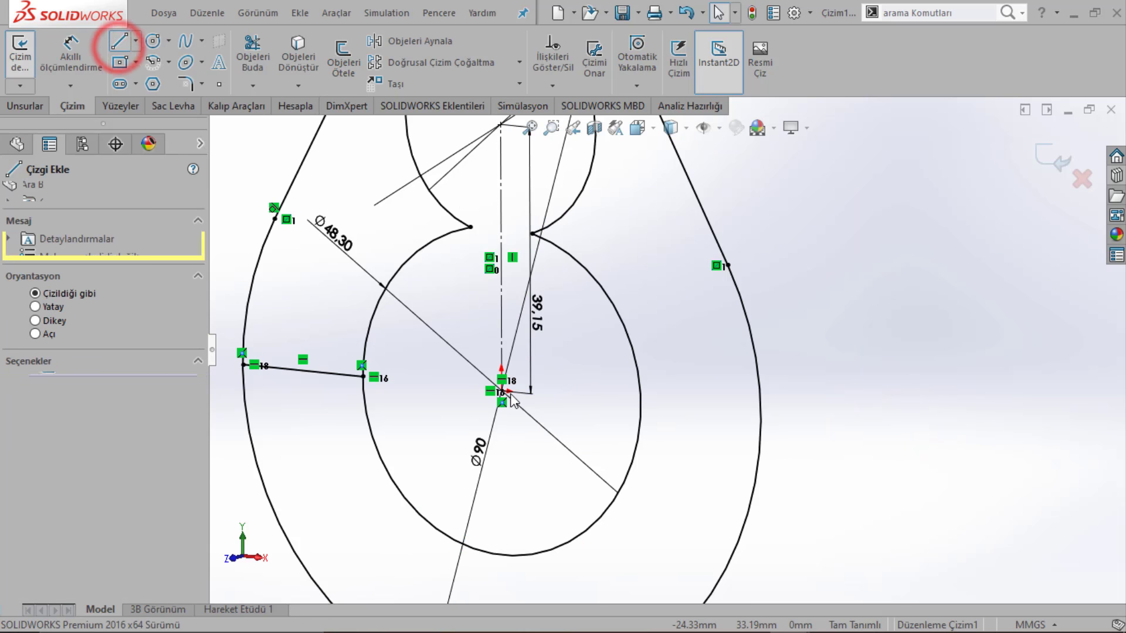
{"action": "left_click", "coordinate": [642, 406]}
{"action": "left_click", "coordinate": [762, 416]}
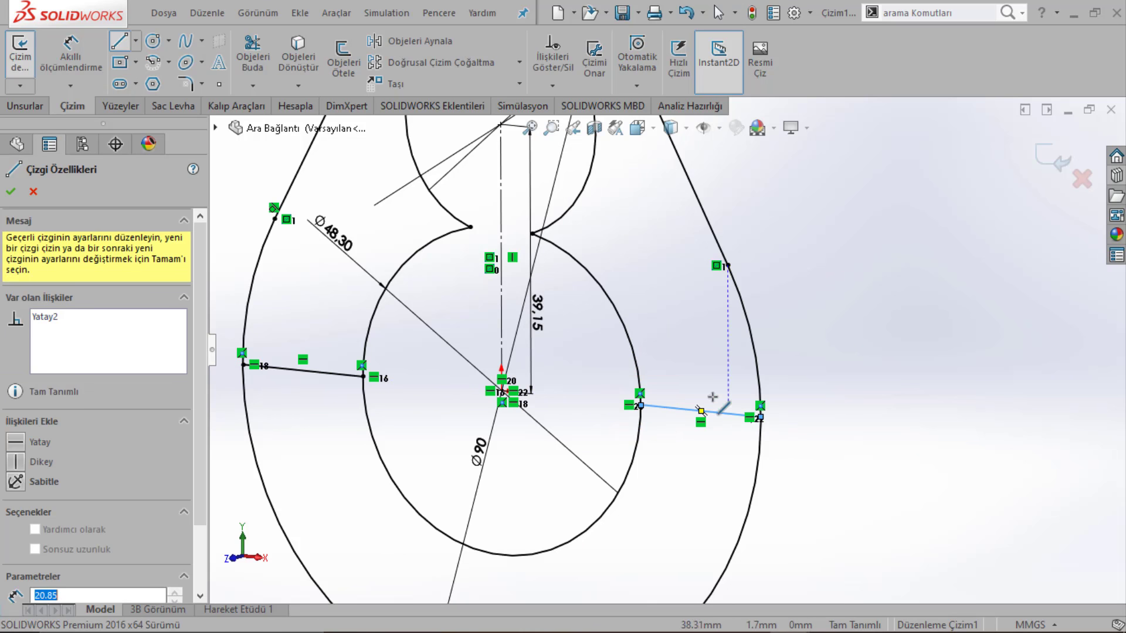
{"action": "key", "text": "Escape"}
{"action": "scroll", "coordinate": [706, 389], "scroll_direction": "up", "scroll_amount": 3}
{"action": "scroll", "coordinate": [692, 351], "scroll_direction": "up", "scroll_amount": 2}
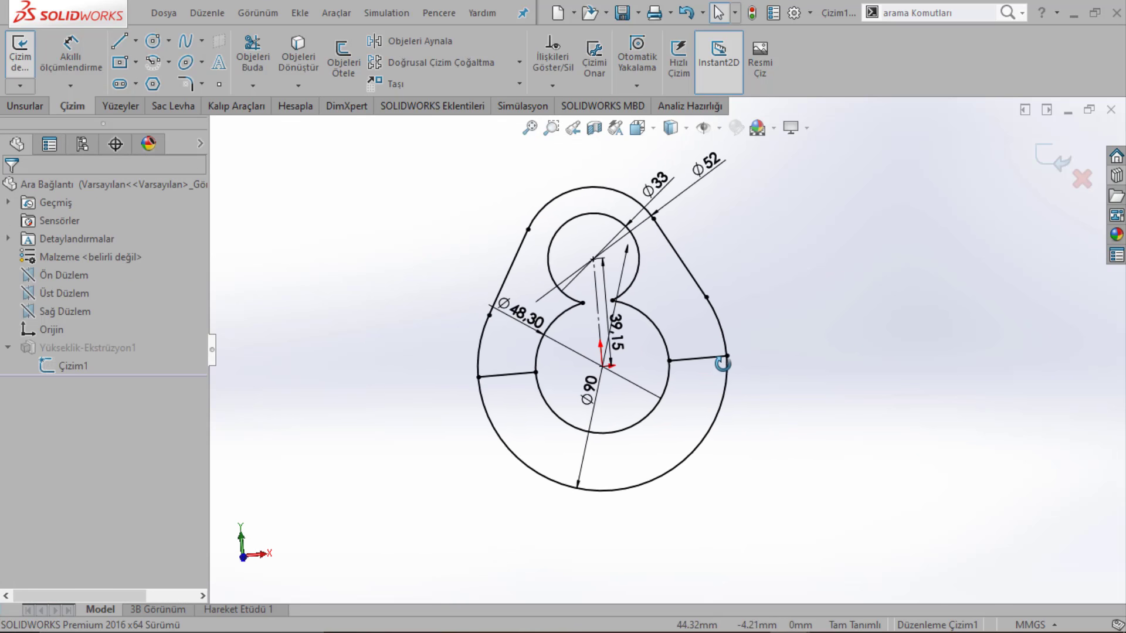
{"action": "middle_click_drag", "start_coordinate": [689, 346], "coordinate": [679, 387]}
{"action": "scroll", "coordinate": [676, 412], "scroll_direction": "down", "scroll_amount": 2}
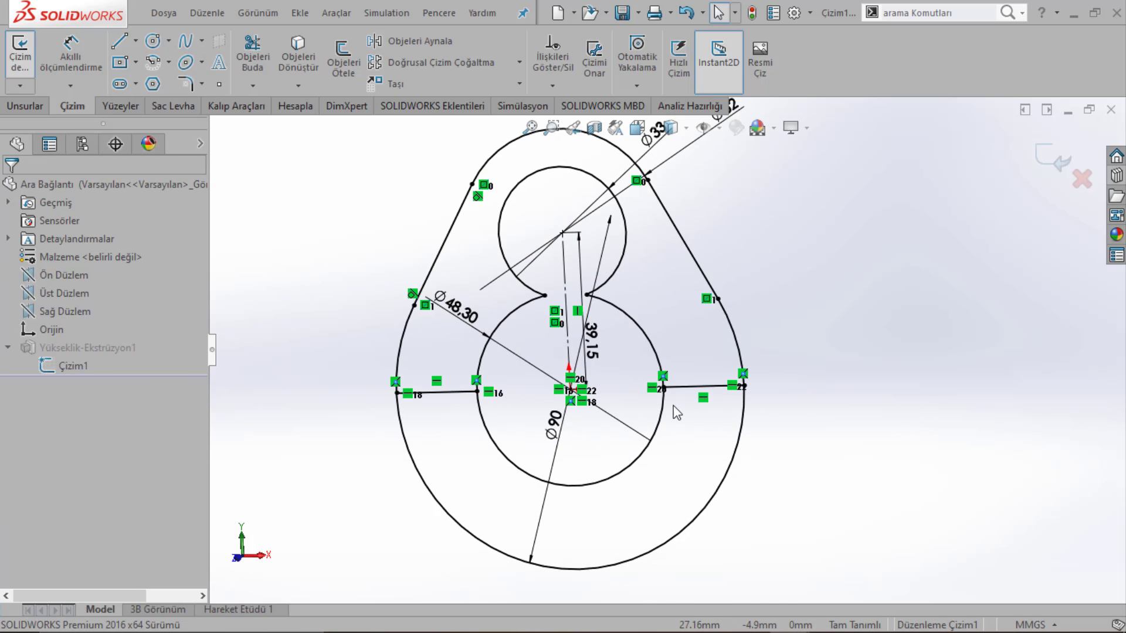
Step: Trim the lower arcs of both circles and rebuild the open-bottomed arch plate
{"action": "left_click", "coordinate": [253, 73]}
{"action": "left_click_drag", "start_coordinate": [413, 513], "coordinate": [524, 445]}
{"action": "scroll", "coordinate": [683, 379], "scroll_direction": "down", "scroll_amount": 3}
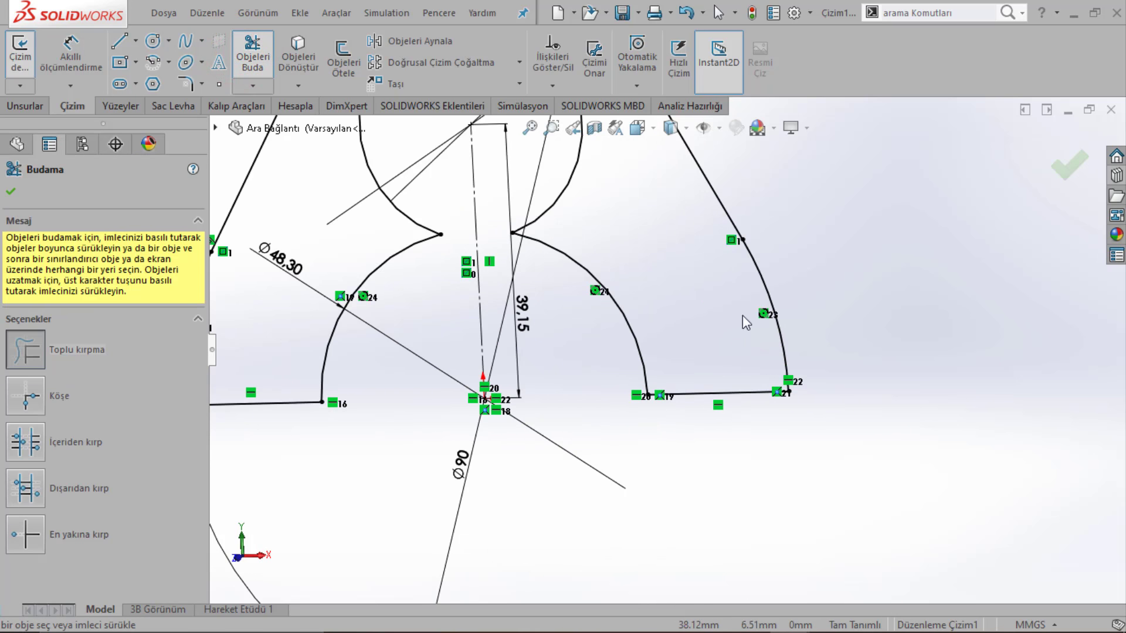
{"action": "left_click", "coordinate": [1063, 170]}
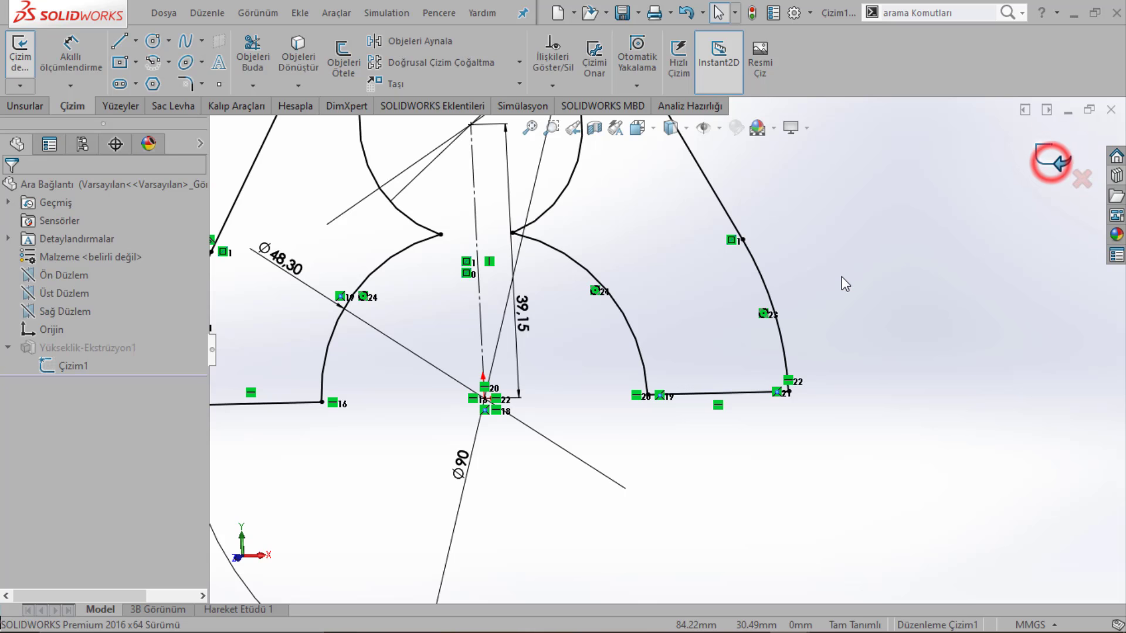
{"action": "key", "text": "ctrl+b"}
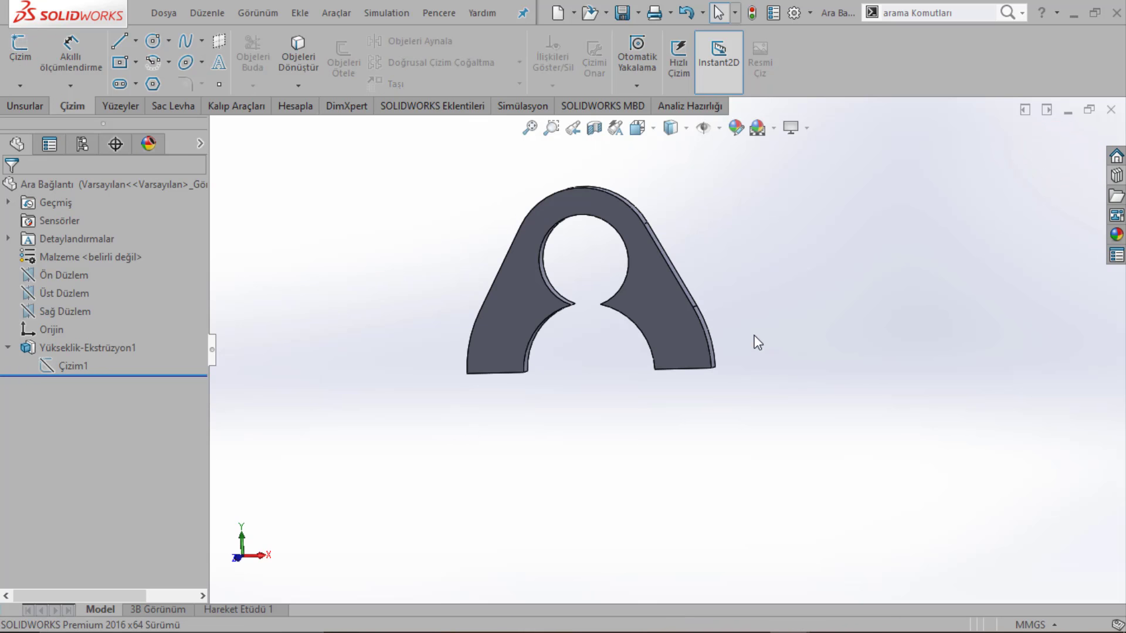
{"action": "scroll", "coordinate": [642, 236], "scroll_direction": "down", "scroll_amount": 2}
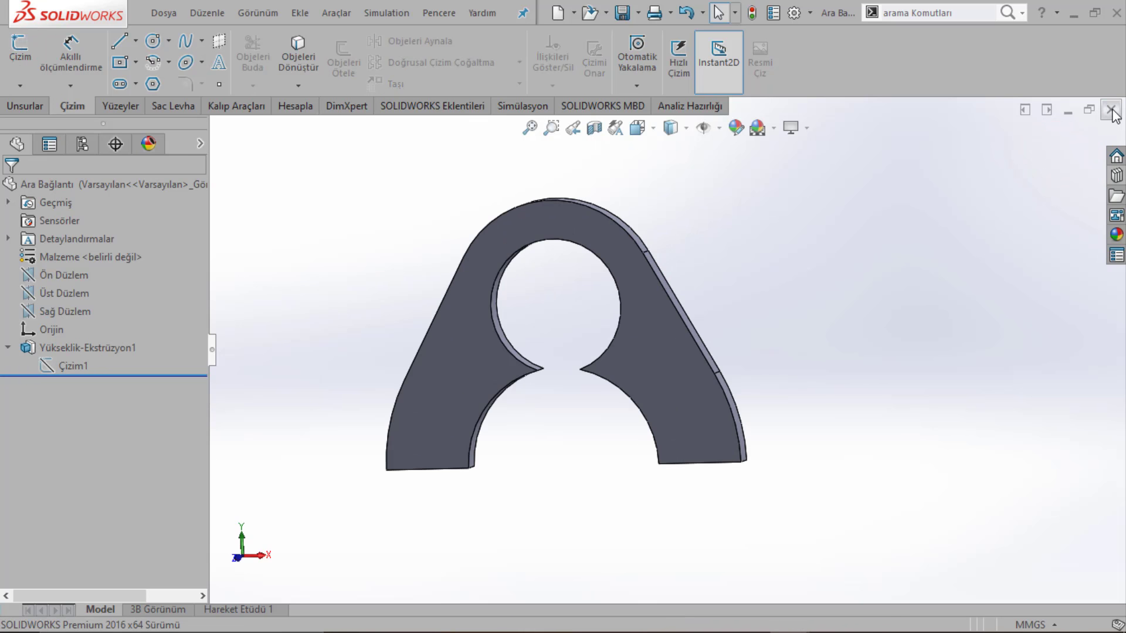
Step: Close the link plate part and orbit the seesaw assembly toward the seat bracket
{"action": "left_click", "coordinate": [1110, 110]}
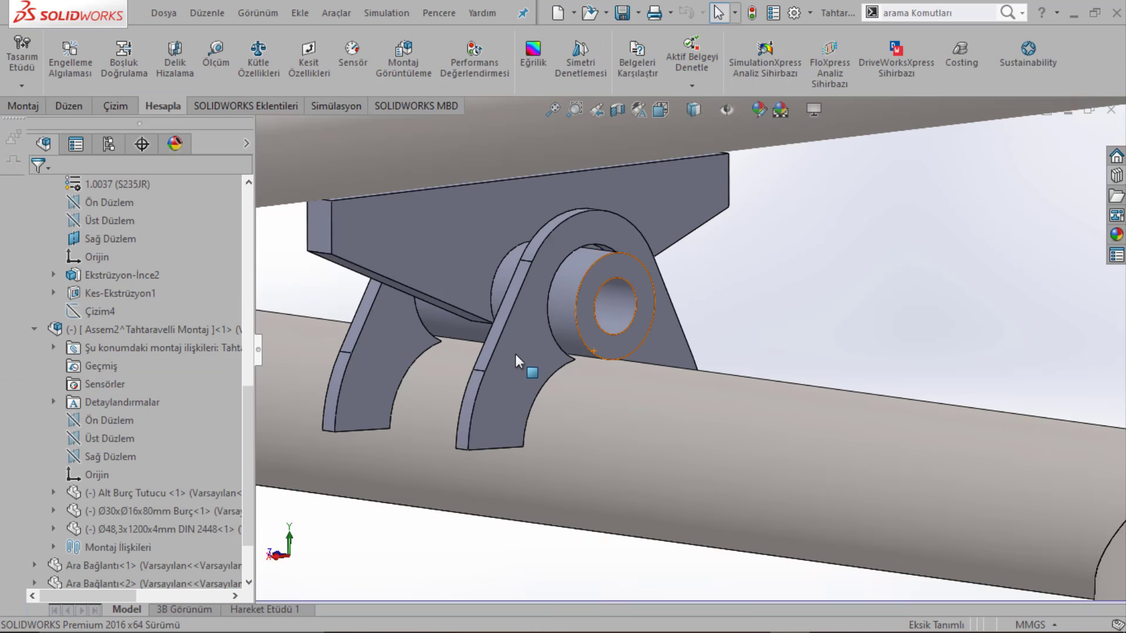
{"action": "mouse_move", "coordinate": [515, 354]}
{"action": "middle_mouse_down"}
{"action": "mouse_move", "coordinate": [465, 351]}
{"action": "mouse_move", "coordinate": [478, 309]}
{"action": "mouse_move", "coordinate": [586, 317]}
{"action": "mouse_move", "coordinate": [504, 326]}
{"action": "mouse_move", "coordinate": [643, 310]}
{"action": "mouse_move", "coordinate": [573, 314]}
{"action": "mouse_move", "coordinate": [659, 322]}
{"action": "mouse_move", "coordinate": [623, 328]}
{"action": "middle_mouse_up"}
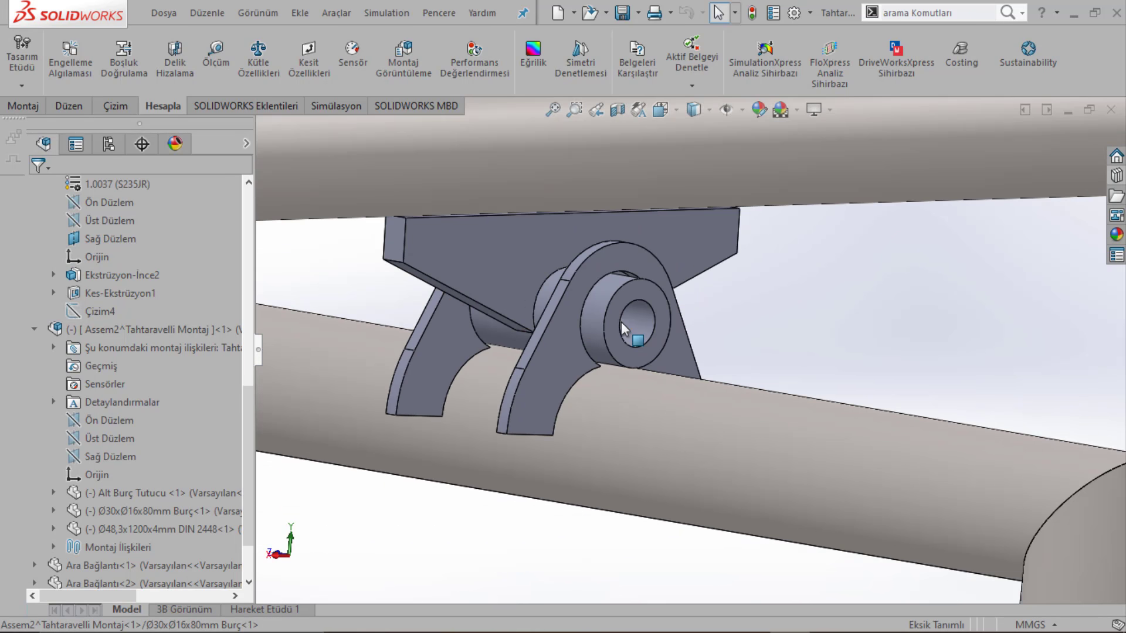
{"action": "scroll", "coordinate": [623, 322], "scroll_direction": "down", "scroll_amount": 3}
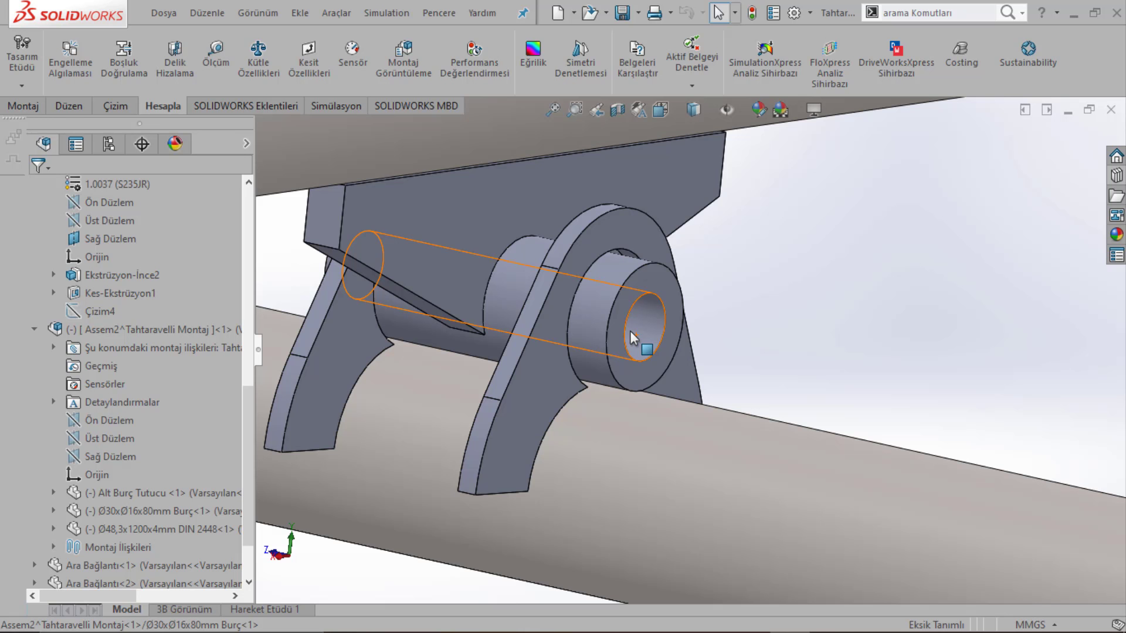
{"action": "scroll", "coordinate": [570, 338], "scroll_direction": "up", "scroll_amount": 3}
{"action": "scroll", "coordinate": [587, 335], "scroll_direction": "up", "scroll_amount": 3}
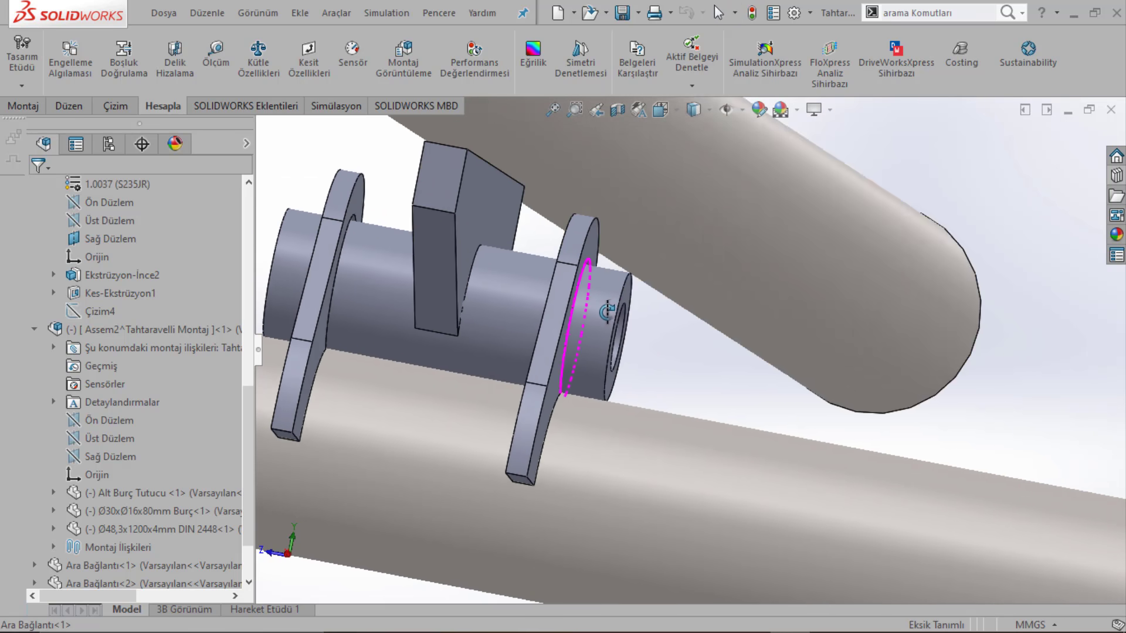
{"action": "scroll", "coordinate": [610, 333], "scroll_direction": "up", "scroll_amount": 3}
{"action": "scroll", "coordinate": [630, 331], "scroll_direction": "up", "scroll_amount": 5}
{"action": "mouse_move", "coordinate": [630, 331]}
{"action": "middle_mouse_down"}
{"action": "mouse_move", "coordinate": [659, 440]}
{"action": "mouse_move", "coordinate": [573, 381]}
{"action": "middle_mouse_up"}
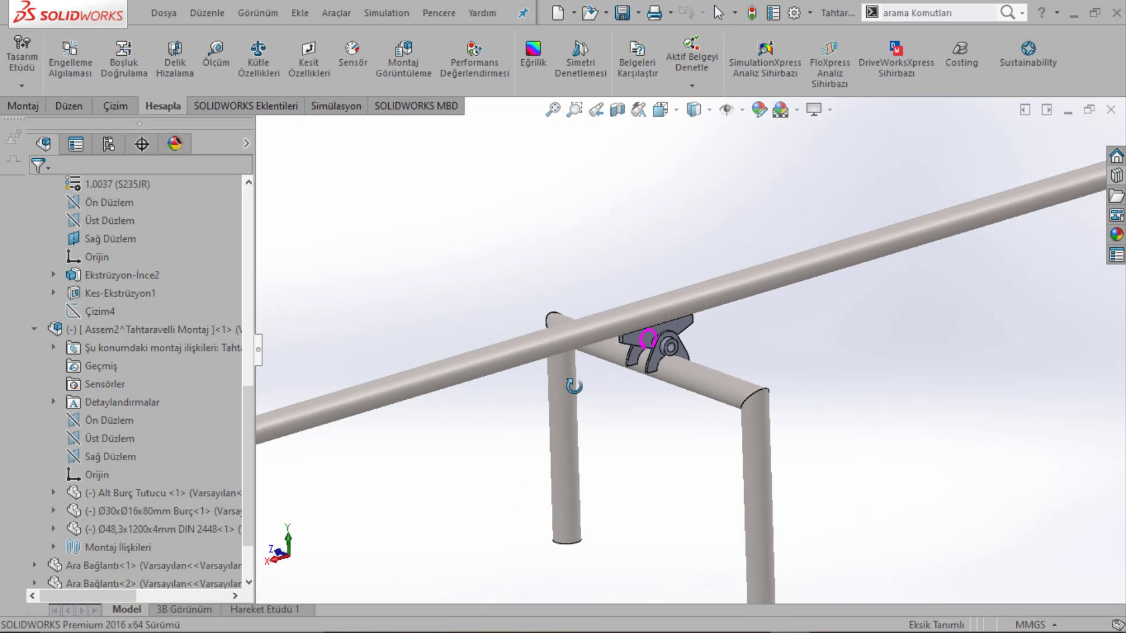
{"action": "scroll", "coordinate": [767, 377], "scroll_direction": "down", "scroll_amount": 3}
{"action": "scroll", "coordinate": [762, 382], "scroll_direction": "down", "scroll_amount": 3}
Step: Select the lower cross tube and orbit so it spans both frame legs
{"action": "left_click", "coordinate": [762, 382]}
{"action": "scroll", "coordinate": [757, 376], "scroll_direction": "up", "scroll_amount": 3}
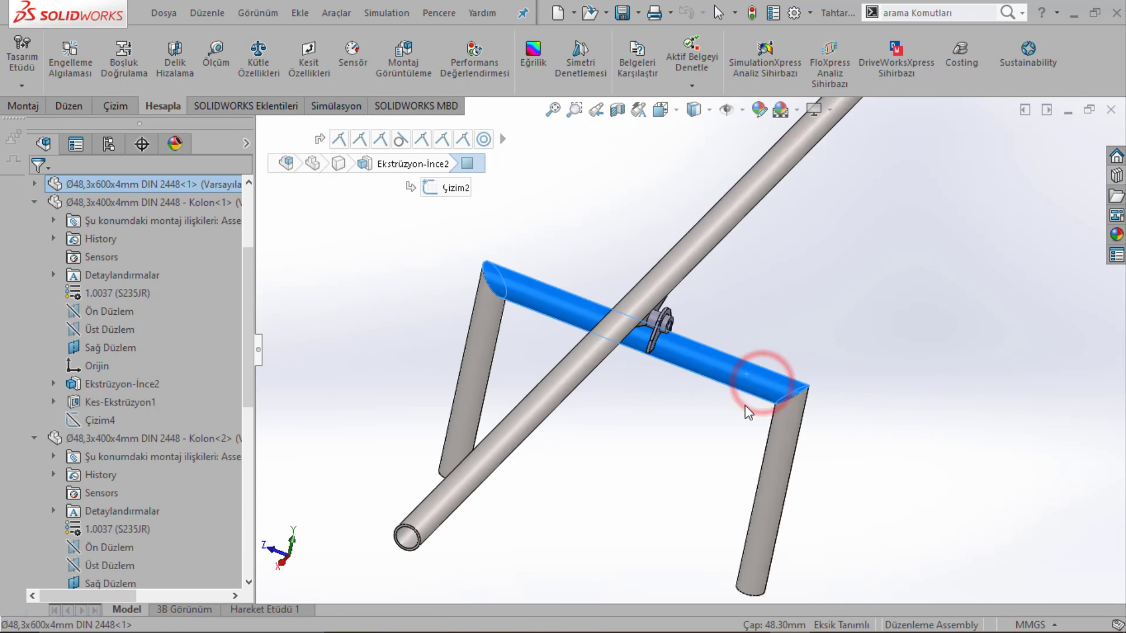
{"action": "scroll", "coordinate": [722, 369], "scroll_direction": "up", "scroll_amount": 3}
{"action": "scroll", "coordinate": [692, 355], "scroll_direction": "up", "scroll_amount": 2}
{"action": "scroll", "coordinate": [686, 346], "scroll_direction": "down", "scroll_amount": 3}
{"action": "scroll", "coordinate": [680, 343], "scroll_direction": "down", "scroll_amount": 3}
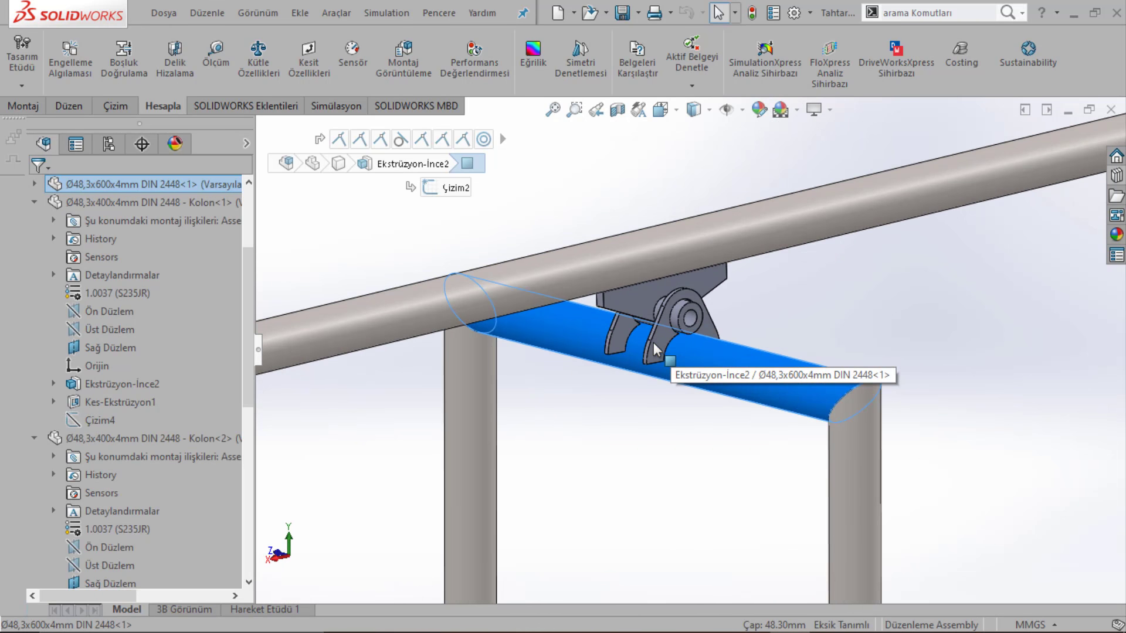
{"action": "scroll", "coordinate": [674, 340], "scroll_direction": "down", "scroll_amount": 3}
{"action": "scroll", "coordinate": [664, 334], "scroll_direction": "down", "scroll_amount": 3}
{"action": "scroll", "coordinate": [667, 322], "scroll_direction": "down", "scroll_amount": 2}
{"action": "scroll", "coordinate": [667, 324], "scroll_direction": "down", "scroll_amount": 2}
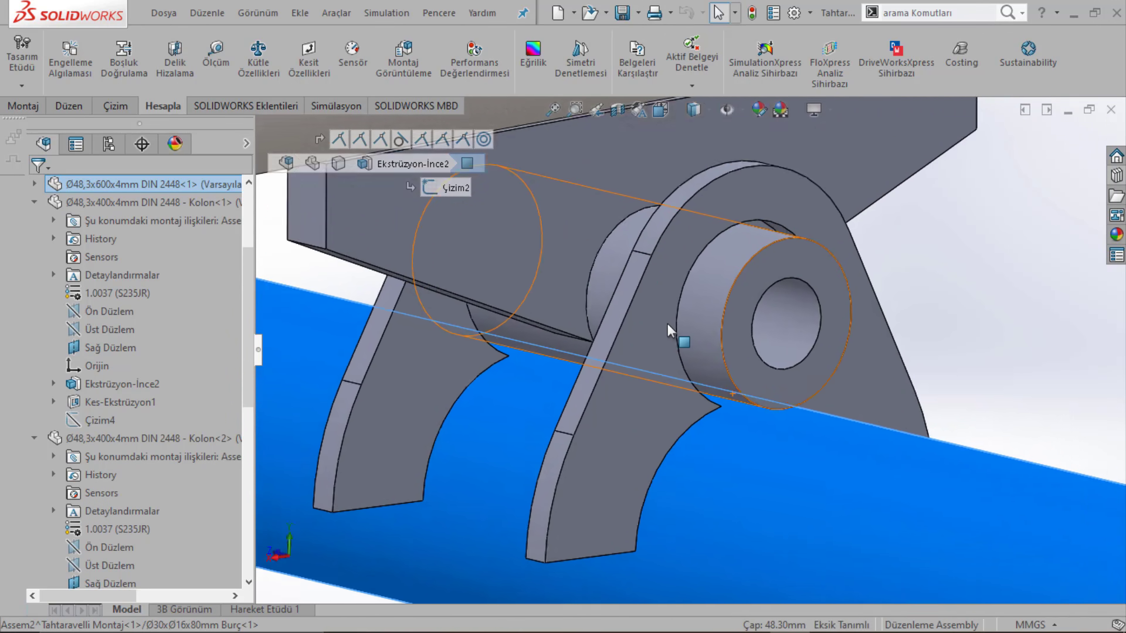
{"action": "middle_click_drag", "start_coordinate": [667, 323], "coordinate": [653, 343]}
{"action": "scroll", "coordinate": [653, 343], "scroll_direction": "up", "scroll_amount": 3}
{"action": "left_click", "coordinate": [835, 337]}
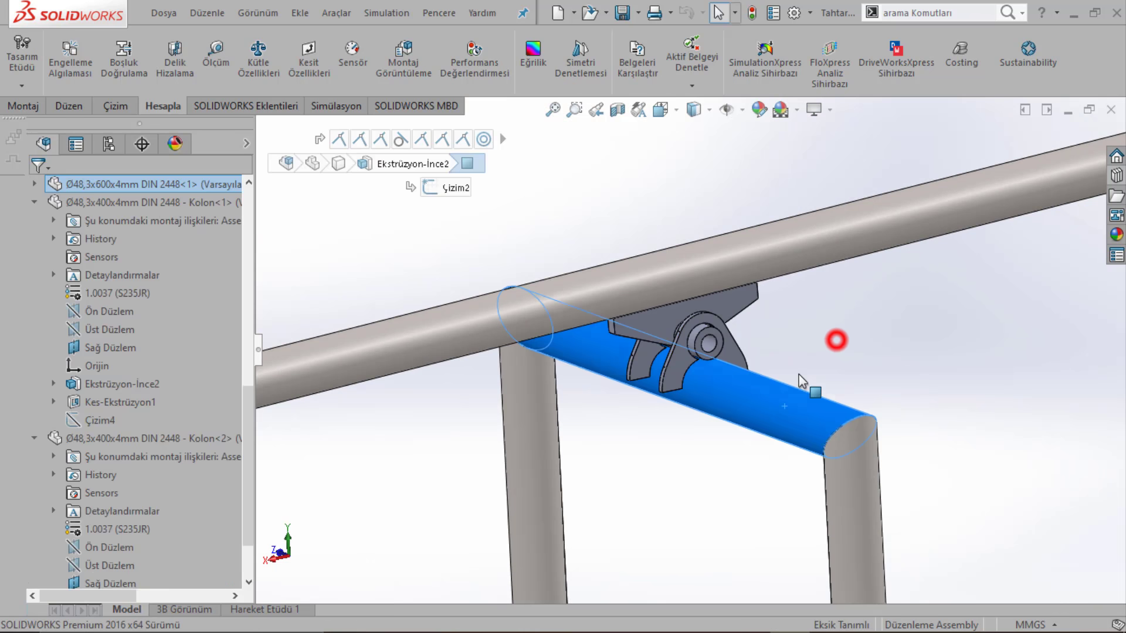
{"action": "left_click", "coordinate": [766, 400]}
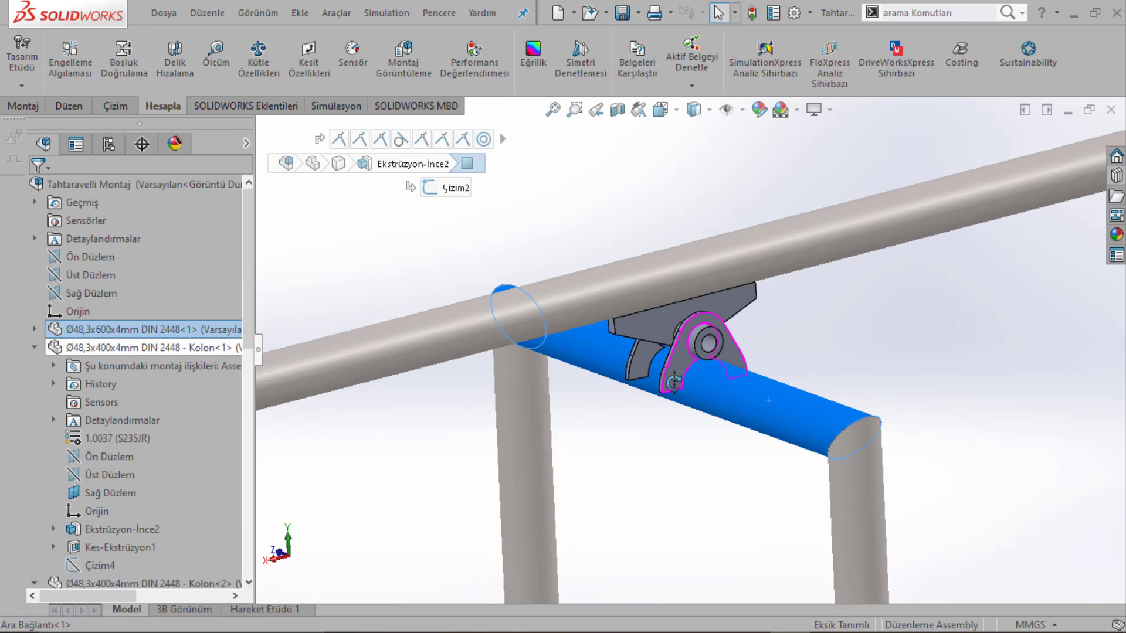
{"action": "middle_click_drag", "start_coordinate": [675, 390], "coordinate": [739, 399]}
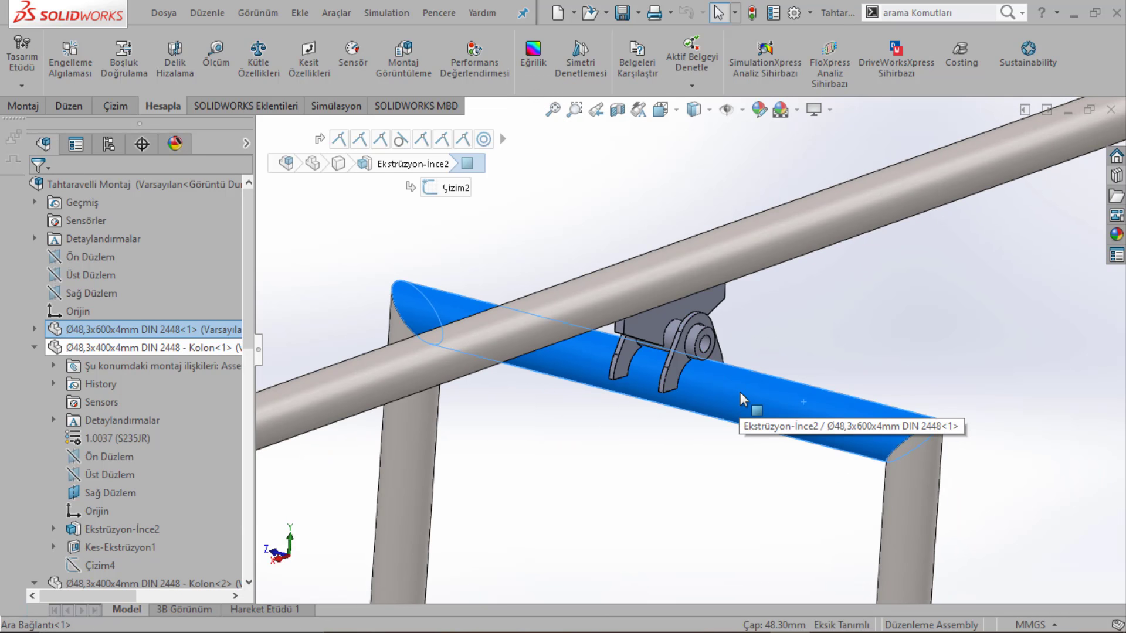
{"action": "left_click", "coordinate": [770, 328]}
Step: Orbit to a side view of the seat bracket and bushing
{"action": "scroll", "coordinate": [770, 329], "scroll_direction": "down", "scroll_amount": 3}
{"action": "scroll", "coordinate": [655, 363], "scroll_direction": "up", "scroll_amount": 1}
{"action": "scroll", "coordinate": [656, 362], "scroll_direction": "up", "scroll_amount": 2}
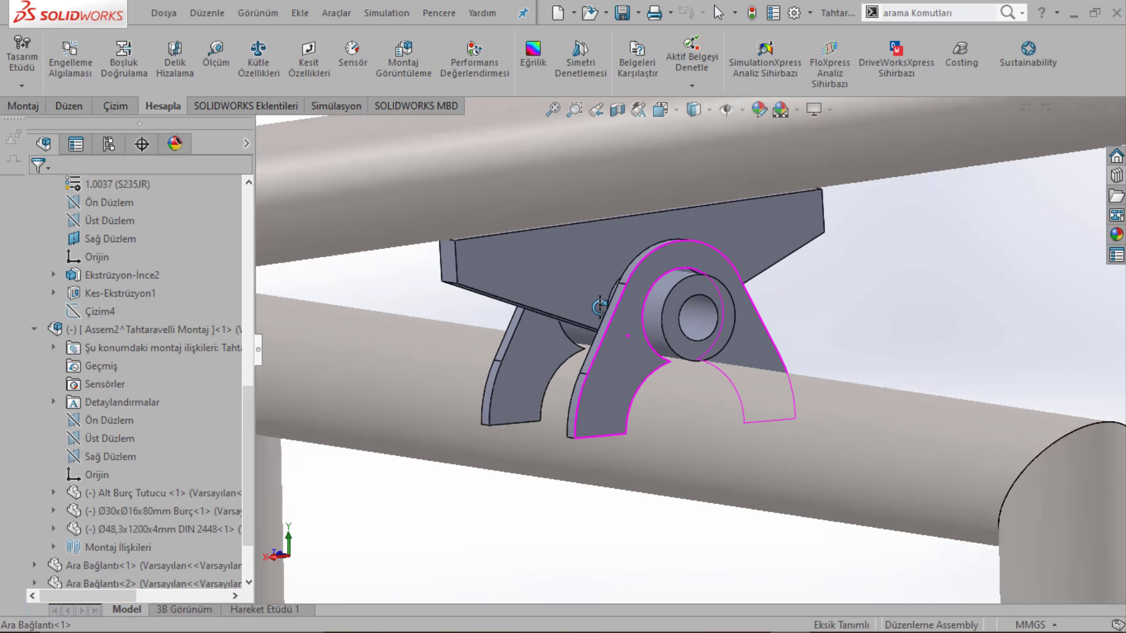
{"action": "middle_click_drag", "start_coordinate": [656, 361], "coordinate": [634, 338]}
{"action": "middle_click_drag", "start_coordinate": [664, 328], "coordinate": [698, 306]}
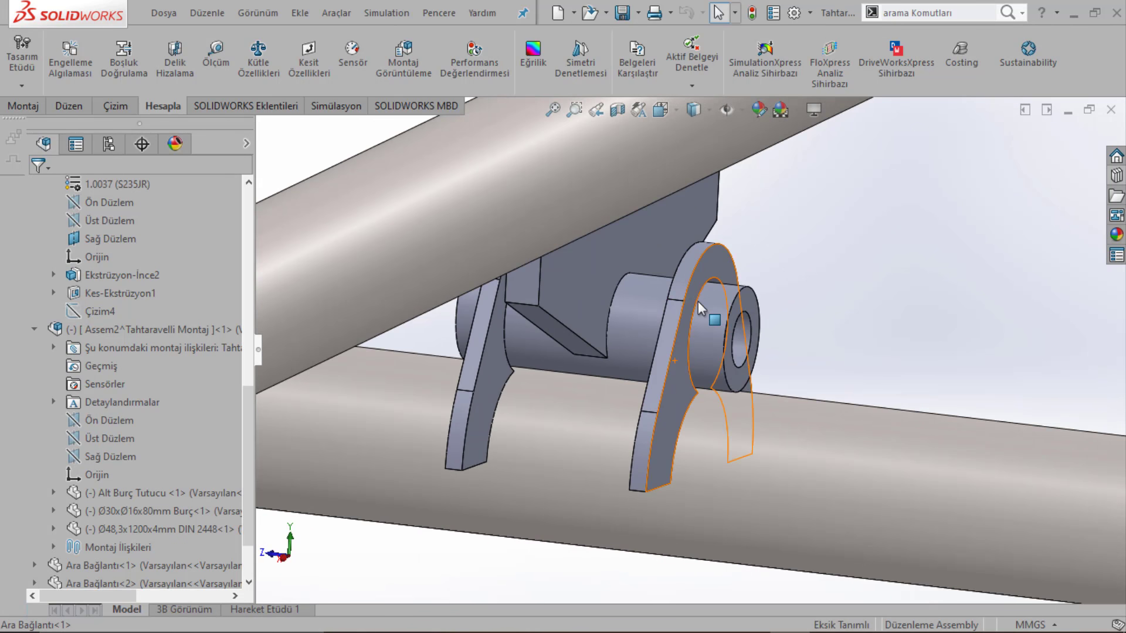
{"action": "scroll", "coordinate": [698, 306], "scroll_direction": "down", "scroll_amount": 5}
Step: Select the bushing and inspect its Genişlik3 mate in the feature tree
{"action": "left_click", "coordinate": [704, 310]}
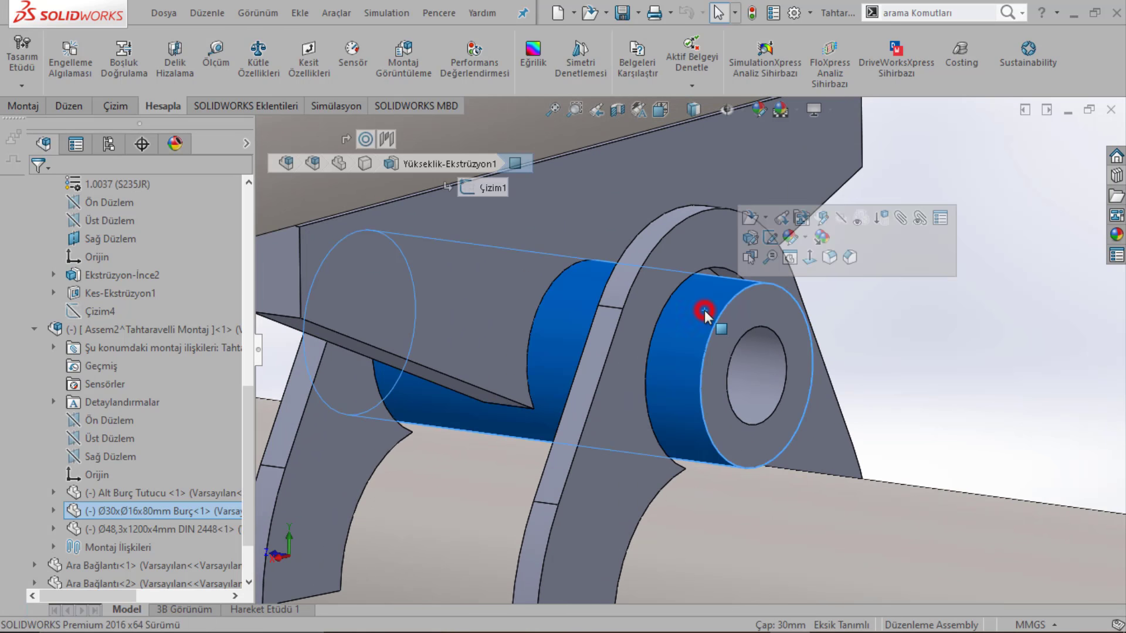
{"action": "left_click", "coordinate": [53, 438]}
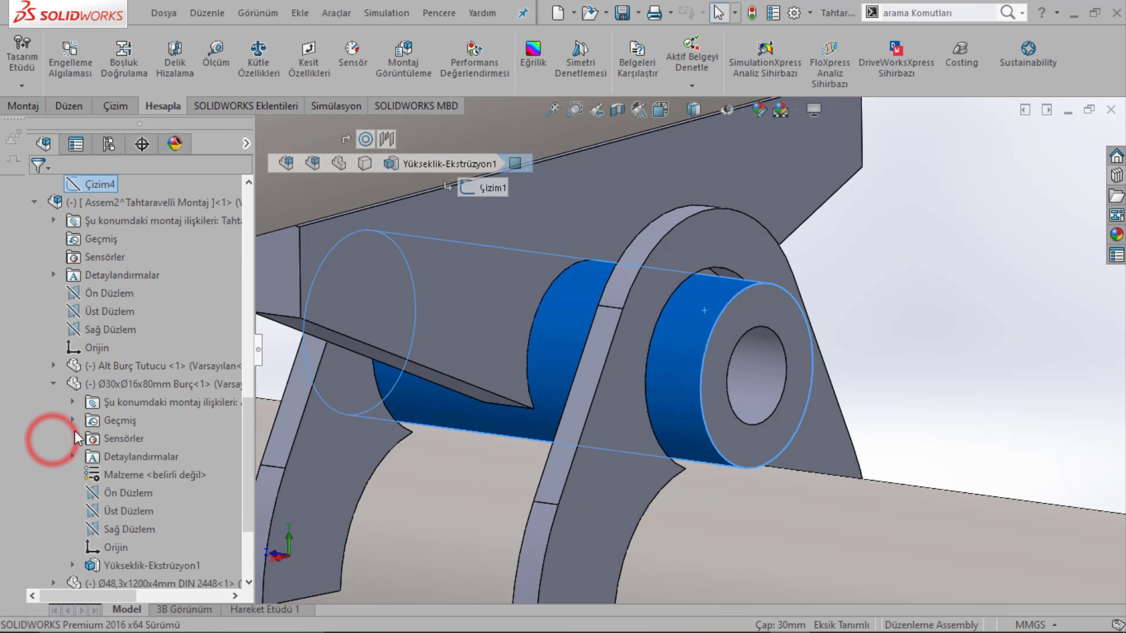
{"action": "left_click", "coordinate": [73, 403]}
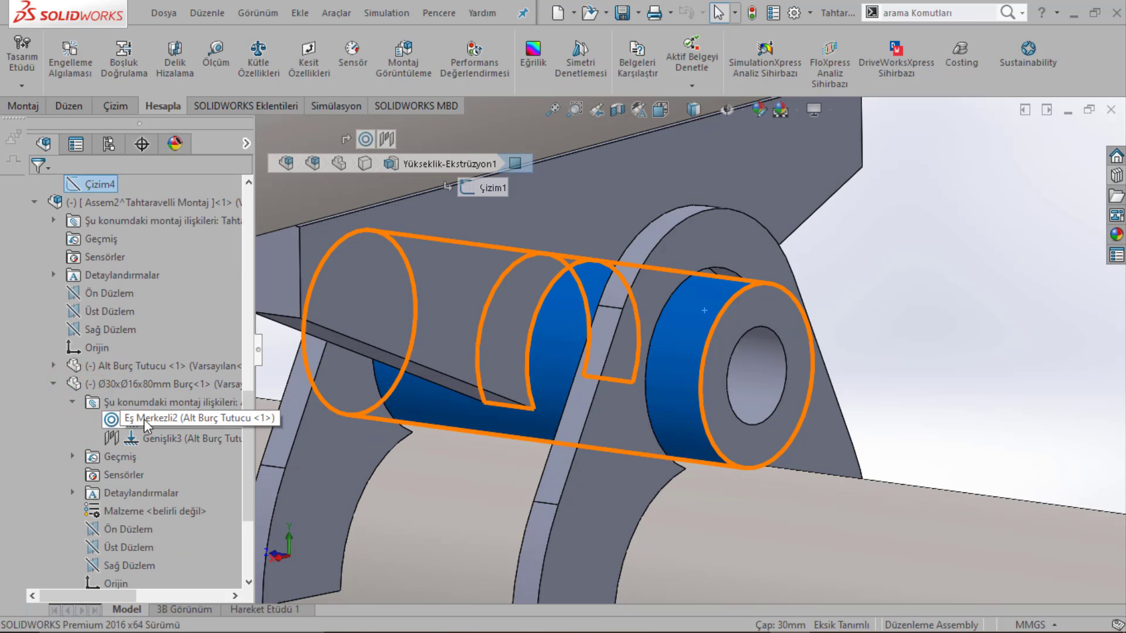
{"action": "left_click", "coordinate": [143, 440]}
{"action": "right_click", "coordinate": [143, 441]}
{"action": "left_click", "coordinate": [968, 335]}
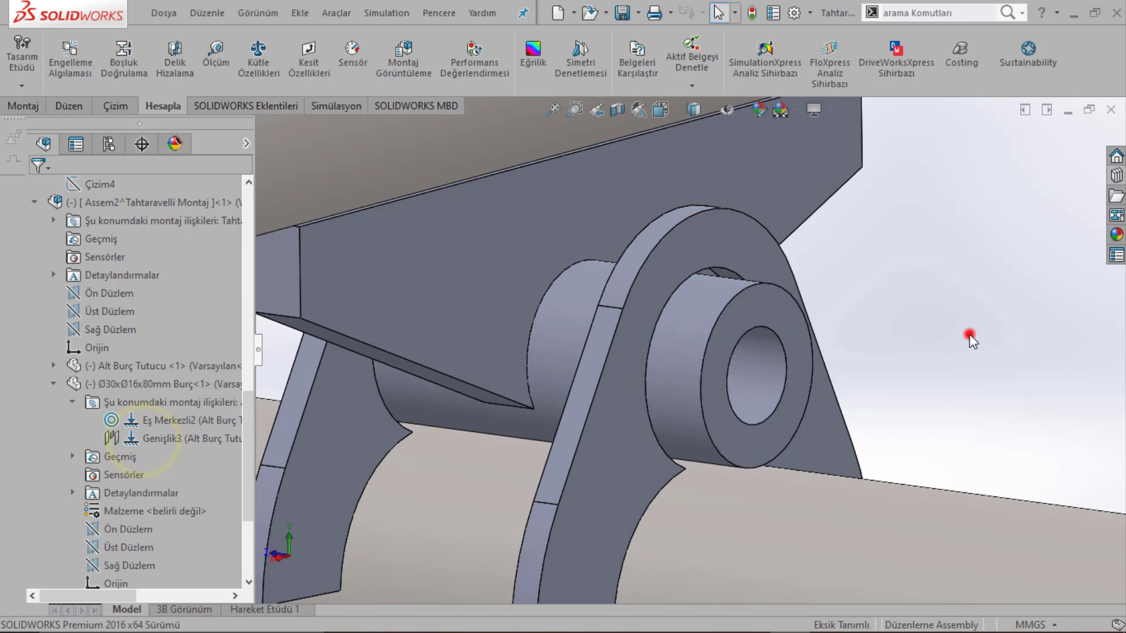
{"action": "right_click", "coordinate": [168, 439]}
{"action": "left_click", "coordinate": [892, 360]}
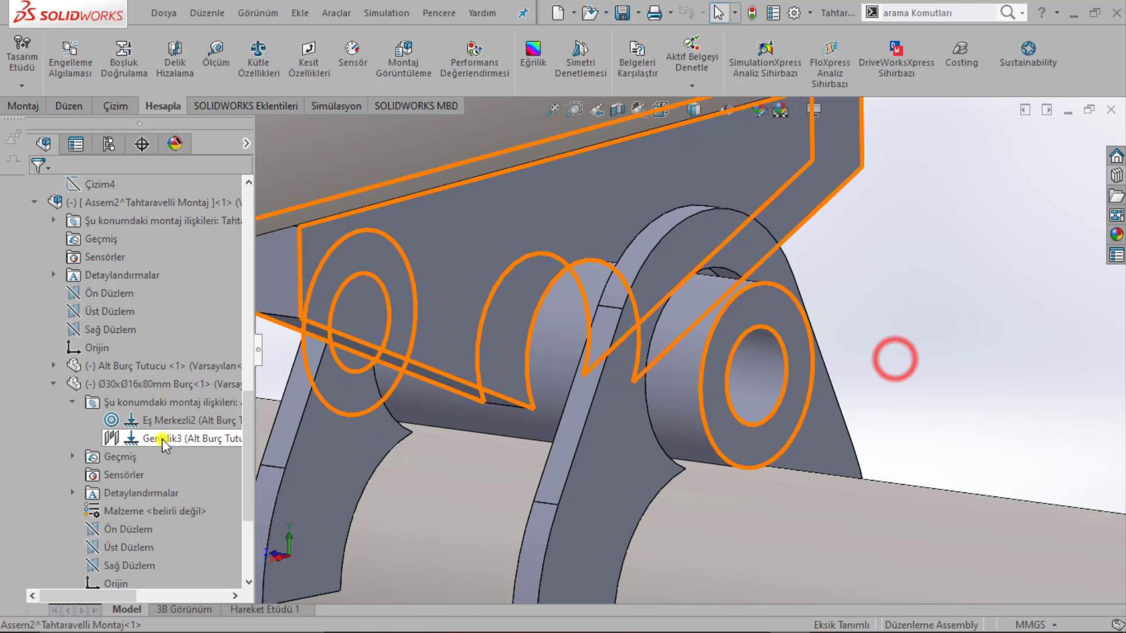
{"action": "right_click", "coordinate": [161, 439]}
{"action": "left_click", "coordinate": [1028, 359]}
{"action": "right_click", "coordinate": [143, 439]}
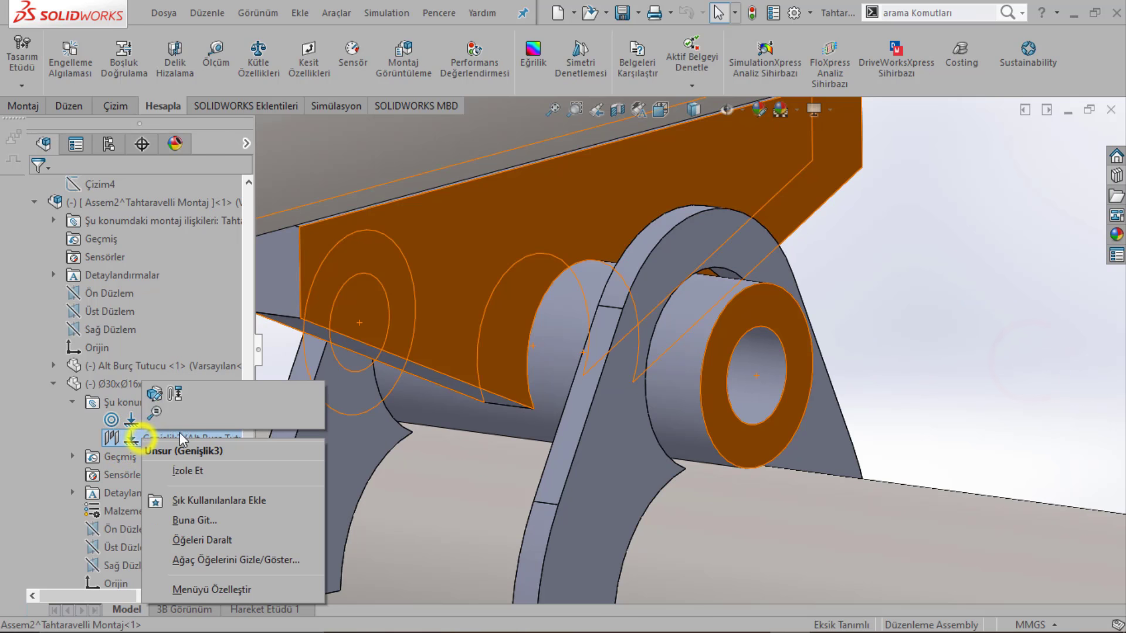
{"action": "scroll", "coordinate": [492, 298], "scroll_direction": "up", "scroll_amount": 5}
{"action": "scroll", "coordinate": [493, 301], "scroll_direction": "up", "scroll_amount": 1}
{"action": "scroll", "coordinate": [117, 330], "scroll_direction": "up", "scroll_amount": 4}
Step: Open the Assem2 bracket sub-assembly on its own and view the bushing from underneath
{"action": "left_click", "coordinate": [112, 425]}
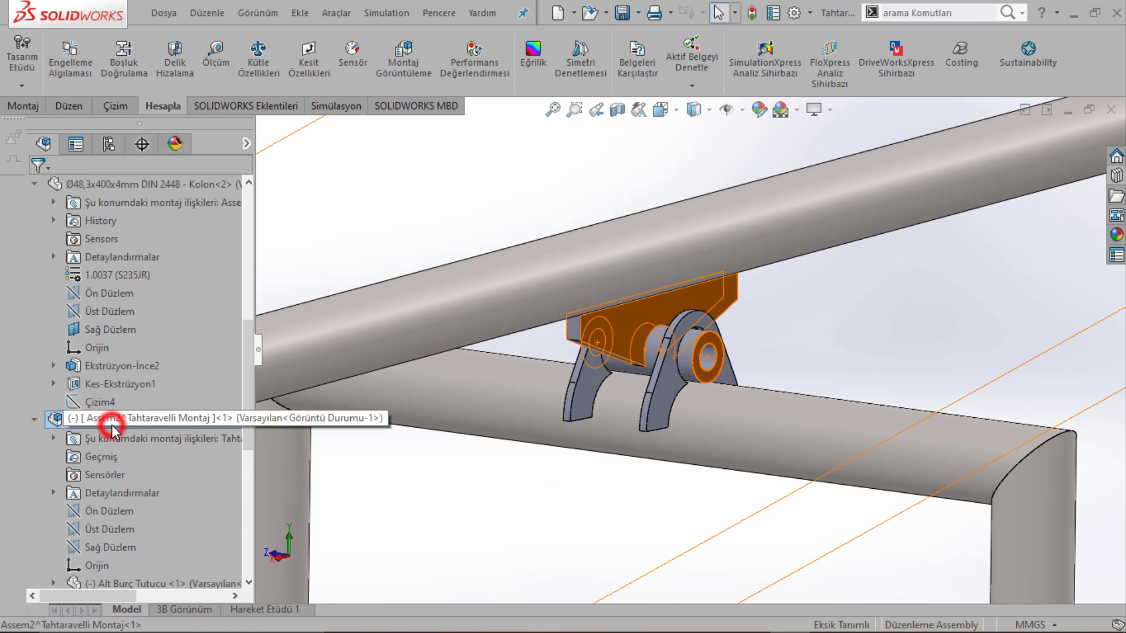
{"action": "right_click", "coordinate": [124, 424]}
{"action": "left_click", "coordinate": [135, 13]}
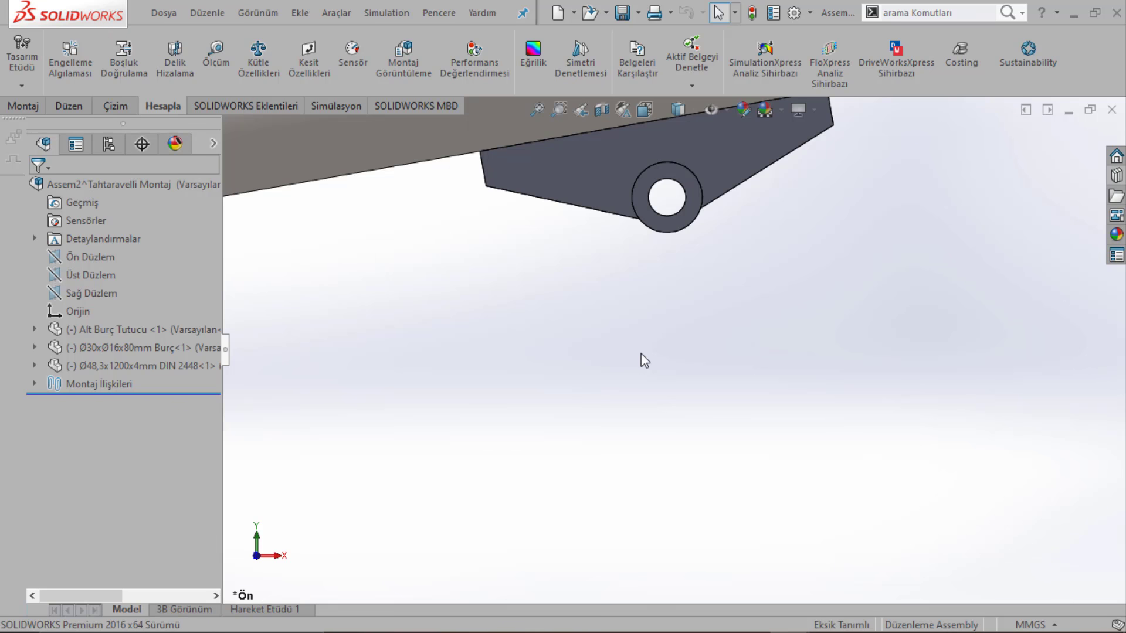
{"action": "mouse_move", "coordinate": [642, 353]}
{"action": "middle_mouse_down"}
{"action": "mouse_move", "coordinate": [664, 224]}
{"action": "mouse_move", "coordinate": [642, 270]}
{"action": "mouse_move", "coordinate": [609, 273]}
{"action": "mouse_move", "coordinate": [641, 250]}
{"action": "mouse_move", "coordinate": [641, 306]}
{"action": "mouse_move", "coordinate": [592, 305]}
{"action": "mouse_move", "coordinate": [603, 326]}
{"action": "mouse_move", "coordinate": [658, 319]}
{"action": "mouse_move", "coordinate": [395, 381]}
{"action": "mouse_move", "coordinate": [603, 314]}
{"action": "mouse_move", "coordinate": [478, 340]}
{"action": "mouse_move", "coordinate": [499, 367]}
{"action": "middle_mouse_up"}
{"action": "scroll", "coordinate": [461, 372], "scroll_direction": "down", "scroll_amount": 3}
{"action": "scroll", "coordinate": [514, 360], "scroll_direction": "down", "scroll_amount": 2}
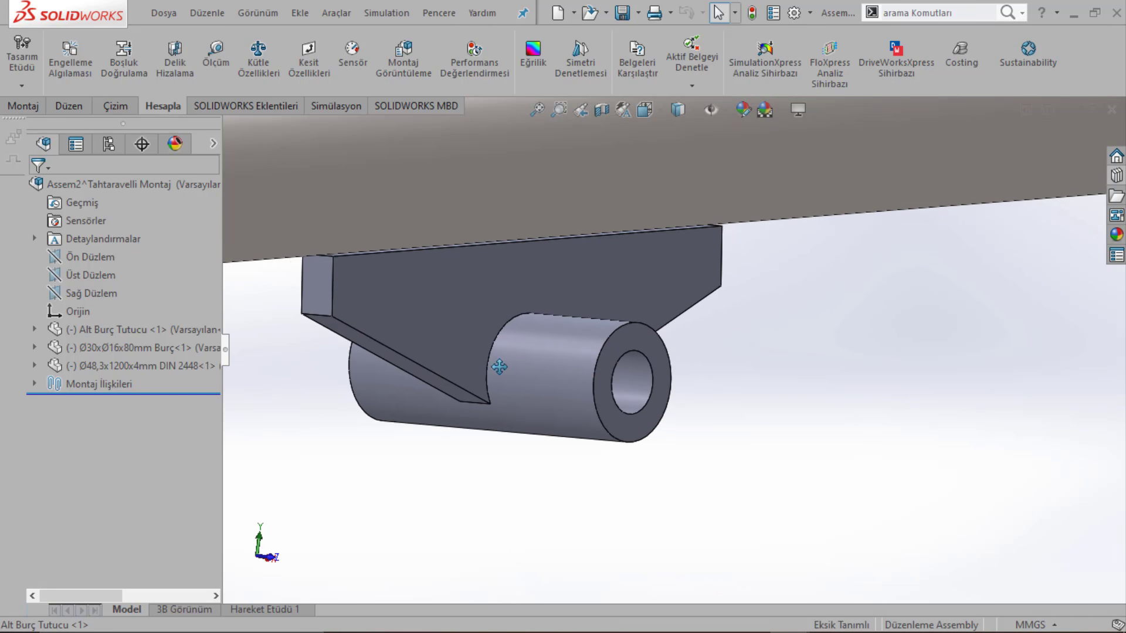
{"action": "left_click", "coordinate": [638, 346]}
{"action": "scroll", "coordinate": [669, 349], "scroll_direction": "up", "scroll_amount": 3}
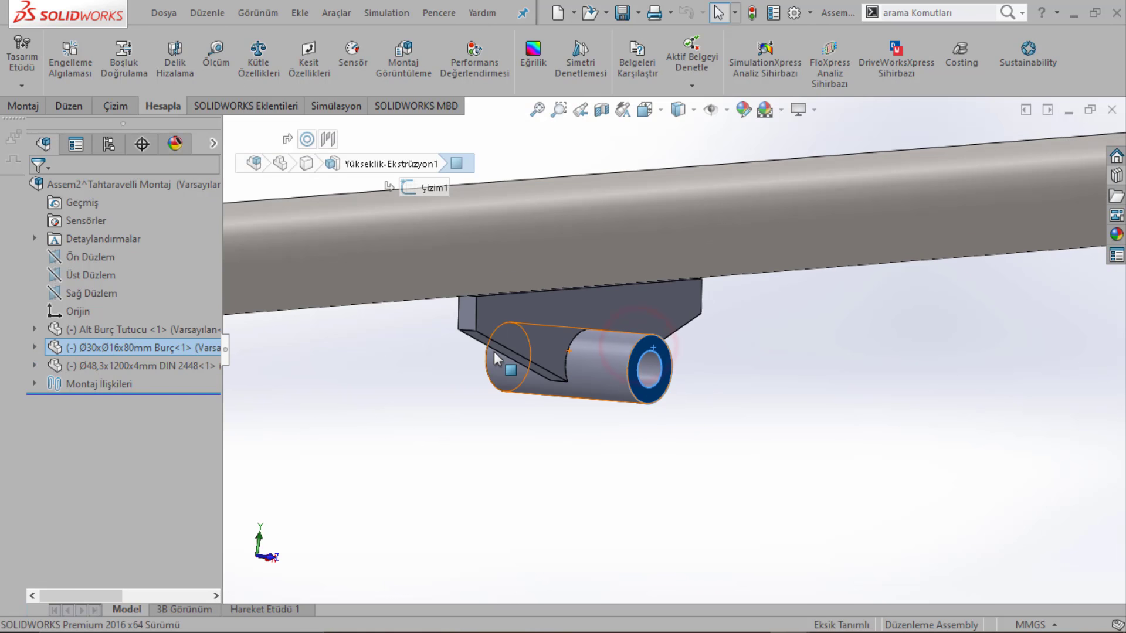
Step: Return to the Tahtaravelli seesaw assembly window
{"action": "left_click", "coordinate": [1090, 109]}
{"action": "left_click", "coordinate": [719, 127]}
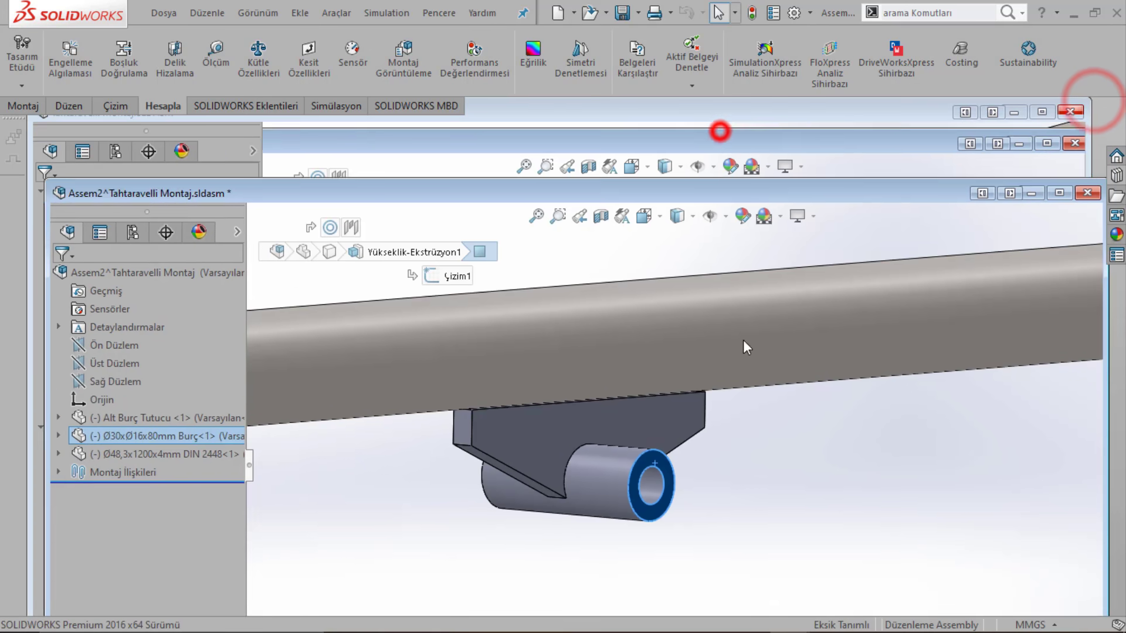
{"action": "scroll", "coordinate": [645, 387], "scroll_direction": "down", "scroll_amount": 3}
Step: Orbit and zoom until both Ara Bağlantı link plates and the bushing are visible
{"action": "scroll", "coordinate": [645, 387], "scroll_direction": "down", "scroll_amount": 3}
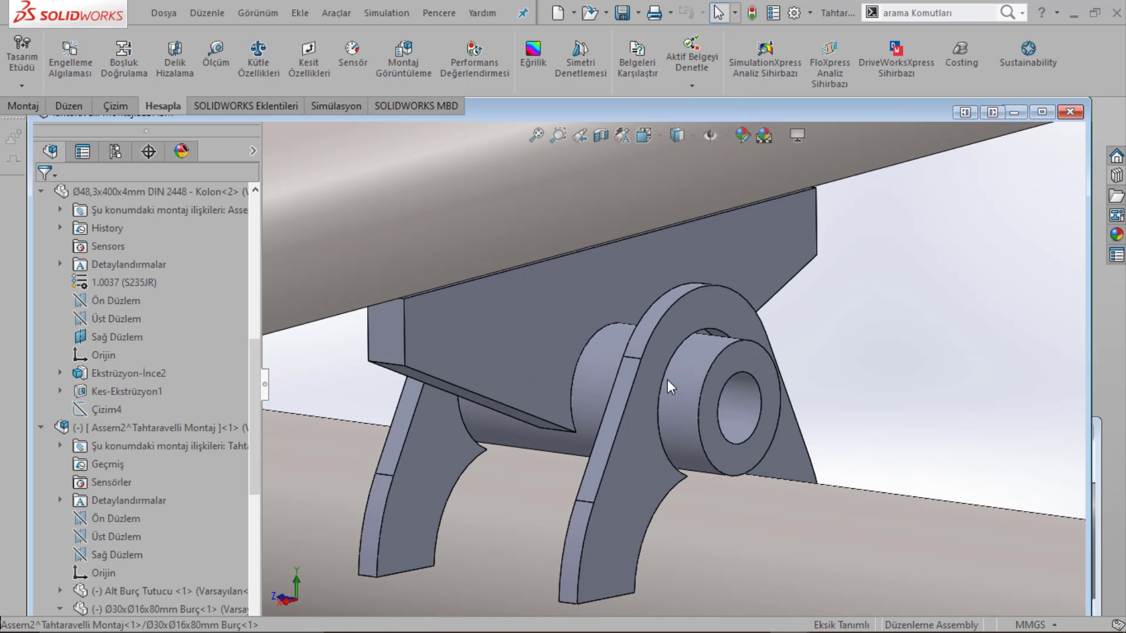
{"action": "mouse_move", "coordinate": [645, 387]}
{"action": "middle_mouse_down"}
{"action": "mouse_move", "coordinate": [756, 343]}
{"action": "mouse_move", "coordinate": [598, 344]}
{"action": "mouse_move", "coordinate": [695, 352]}
{"action": "middle_mouse_up"}
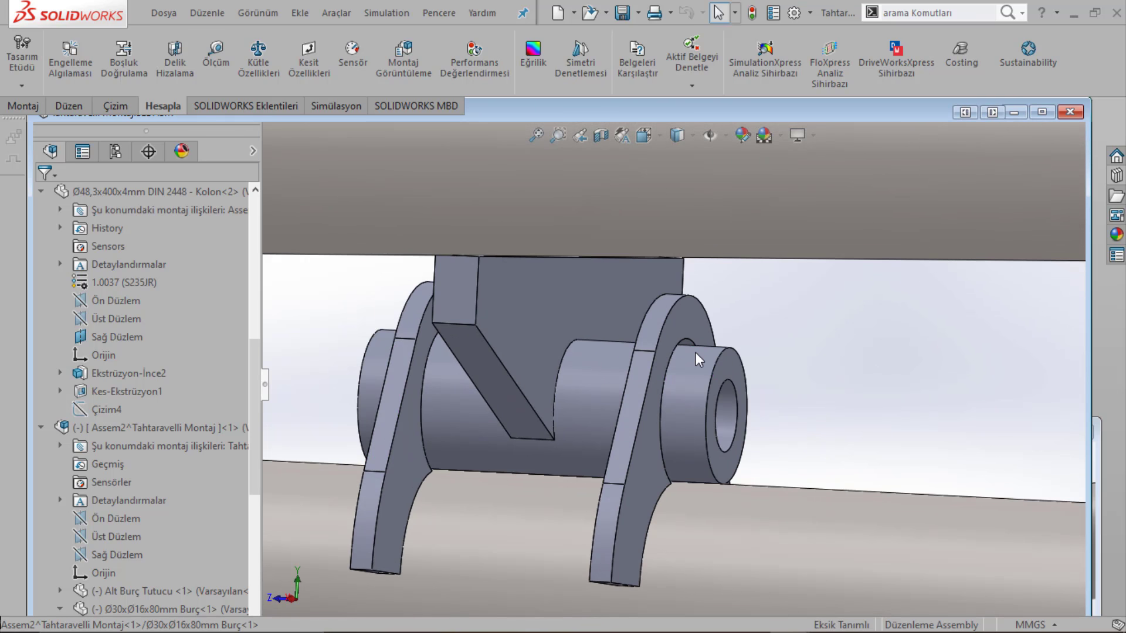
{"action": "mouse_move", "coordinate": [798, 346]}
{"action": "middle_mouse_down"}
{"action": "mouse_move", "coordinate": [722, 472]}
{"action": "mouse_move", "coordinate": [624, 455]}
{"action": "mouse_move", "coordinate": [757, 471]}
{"action": "mouse_move", "coordinate": [680, 433]}
{"action": "mouse_move", "coordinate": [755, 437]}
{"action": "mouse_move", "coordinate": [707, 447]}
{"action": "middle_mouse_up"}
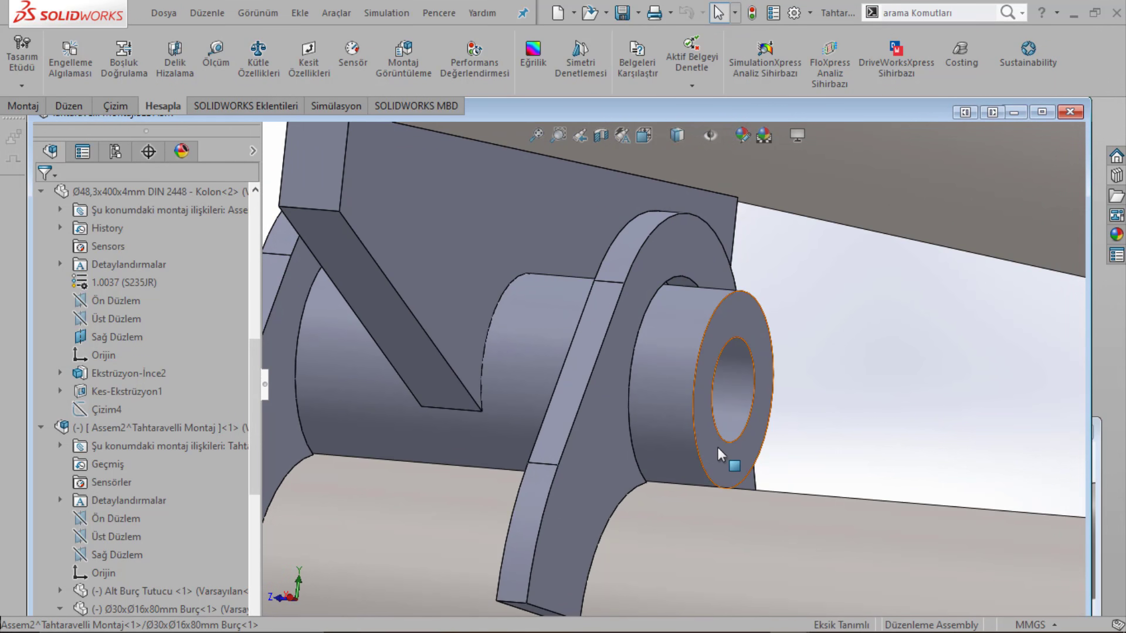
{"action": "scroll", "coordinate": [624, 401], "scroll_direction": "down", "scroll_amount": 3}
{"action": "scroll", "coordinate": [604, 425], "scroll_direction": "down", "scroll_amount": 2}
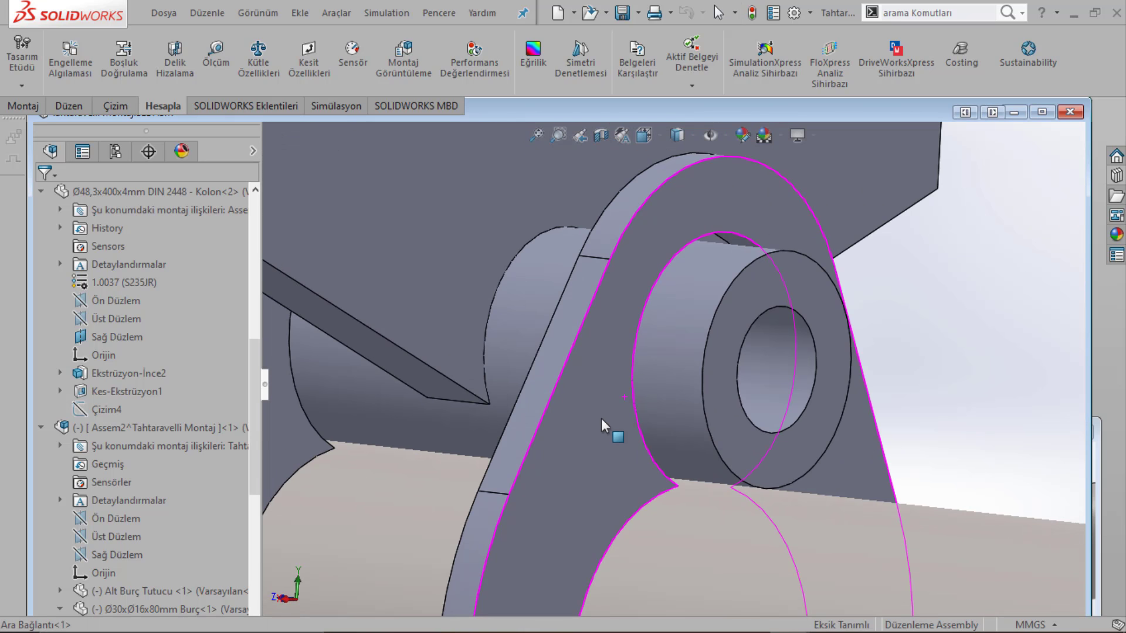
{"action": "scroll", "coordinate": [604, 425], "scroll_direction": "up", "scroll_amount": 3}
{"action": "mouse_move", "coordinate": [610, 410]}
{"action": "middle_mouse_down"}
{"action": "mouse_move", "coordinate": [583, 395]}
{"action": "mouse_move", "coordinate": [582, 409]}
{"action": "middle_mouse_up"}
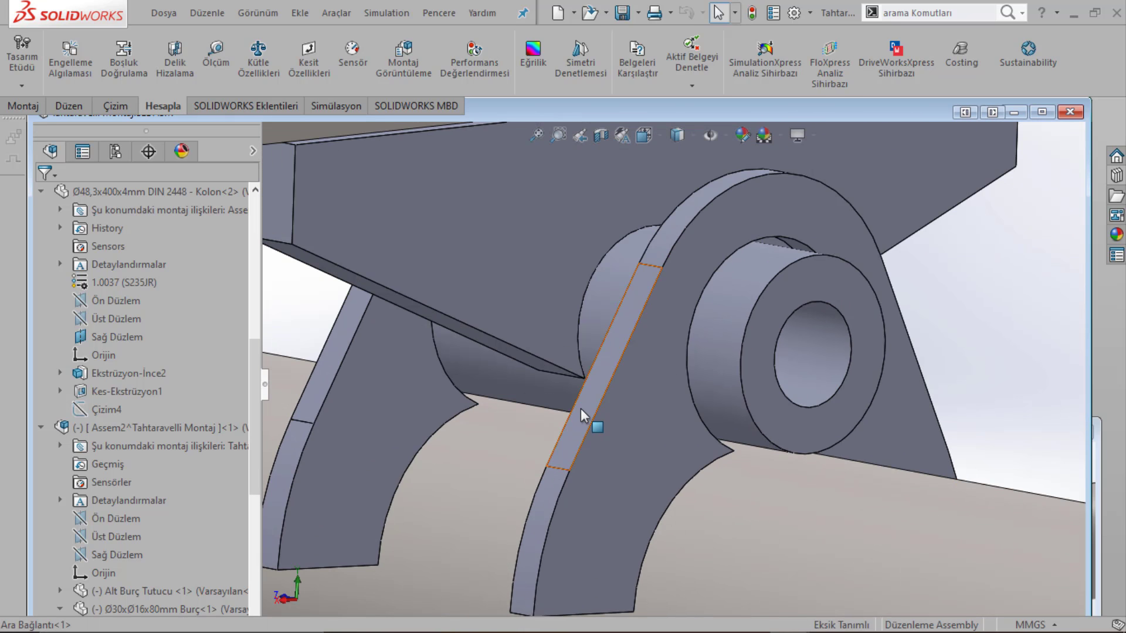
{"action": "scroll", "coordinate": [608, 392], "scroll_direction": "up", "scroll_amount": 3}
{"action": "scroll", "coordinate": [608, 391], "scroll_direction": "up", "scroll_amount": 2}
Step: Measure between the facing faces of the two link plates, confirming a 50 mm gap
{"action": "left_click", "coordinate": [216, 59]}
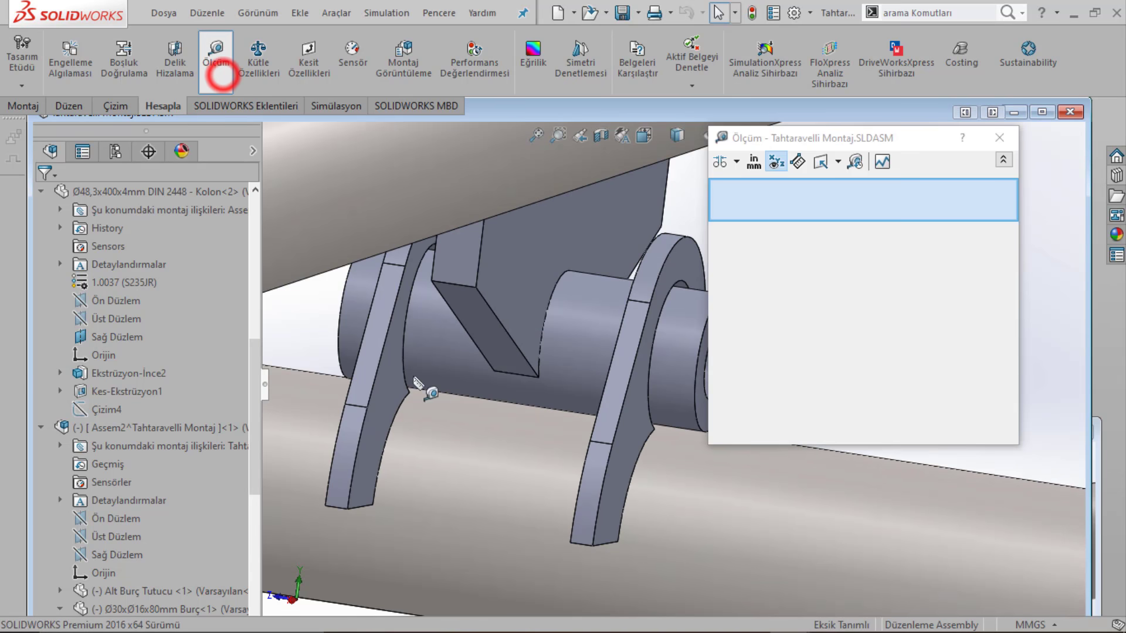
{"action": "scroll", "coordinate": [414, 382], "scroll_direction": "down", "scroll_amount": 3}
{"action": "left_click", "coordinate": [414, 382]}
{"action": "scroll", "coordinate": [414, 382], "scroll_direction": "down", "scroll_amount": 3}
{"action": "scroll", "coordinate": [413, 399], "scroll_direction": "up", "scroll_amount": 3}
{"action": "mouse_move", "coordinate": [414, 403]}
{"action": "middle_mouse_down"}
{"action": "mouse_move", "coordinate": [608, 424]}
{"action": "mouse_move", "coordinate": [573, 398]}
{"action": "middle_mouse_up"}
{"action": "left_click", "coordinate": [573, 398]}
{"action": "scroll", "coordinate": [573, 399], "scroll_direction": "up", "scroll_amount": 3}
{"action": "middle_click_drag", "start_coordinate": [553, 327], "coordinate": [587, 352]}
{"action": "left_click", "coordinate": [1000, 137]}
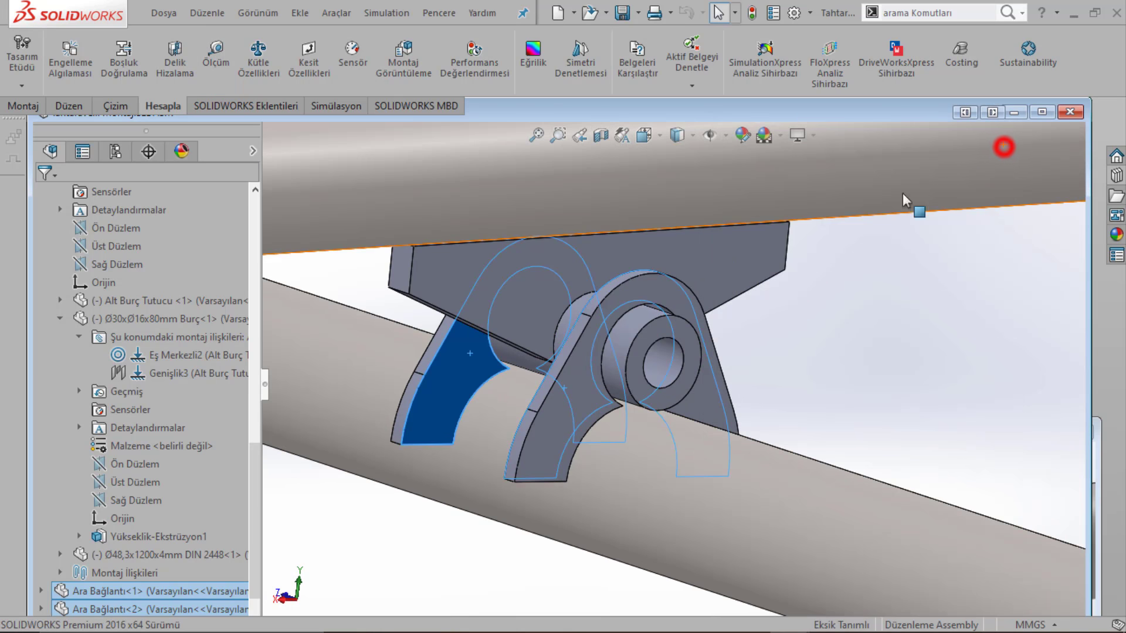
Step: Bring the Assem2^Tahtaravelli Montaj seat-bracket subassembly window forward and maximize it
{"action": "double_click", "coordinate": [792, 114]}
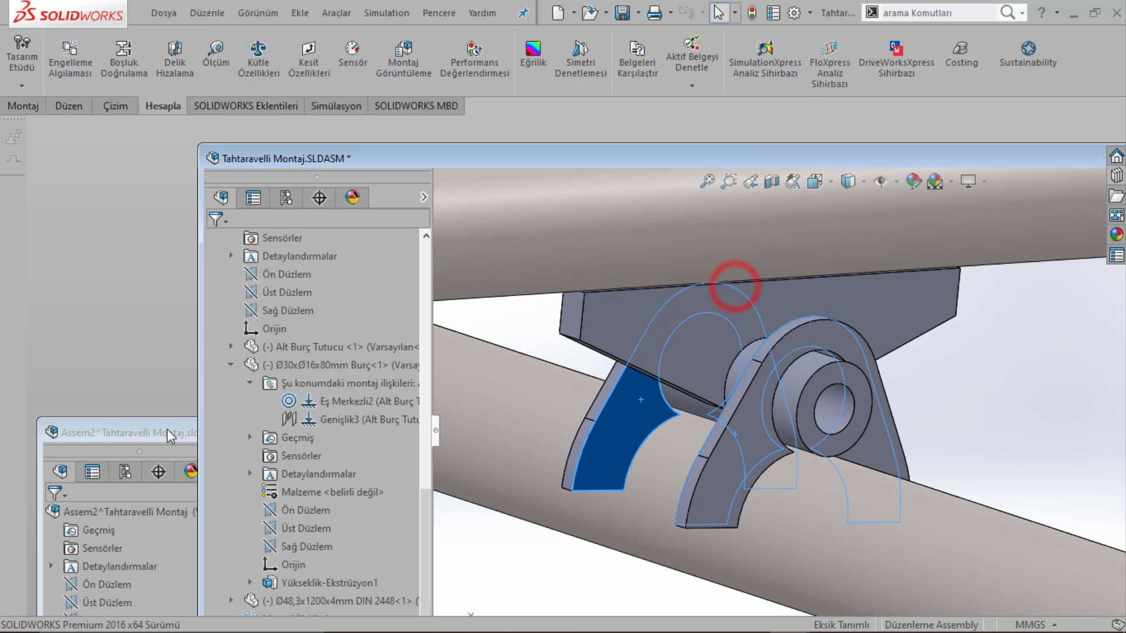
{"action": "left_click", "coordinate": [163, 430]}
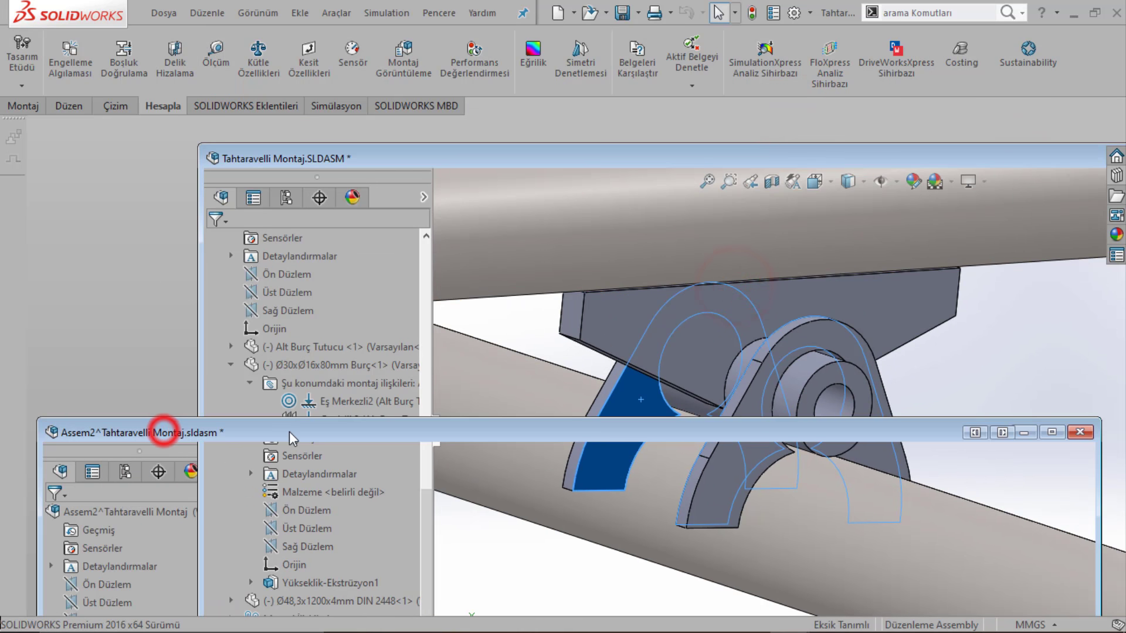
{"action": "double_click", "coordinate": [294, 434]}
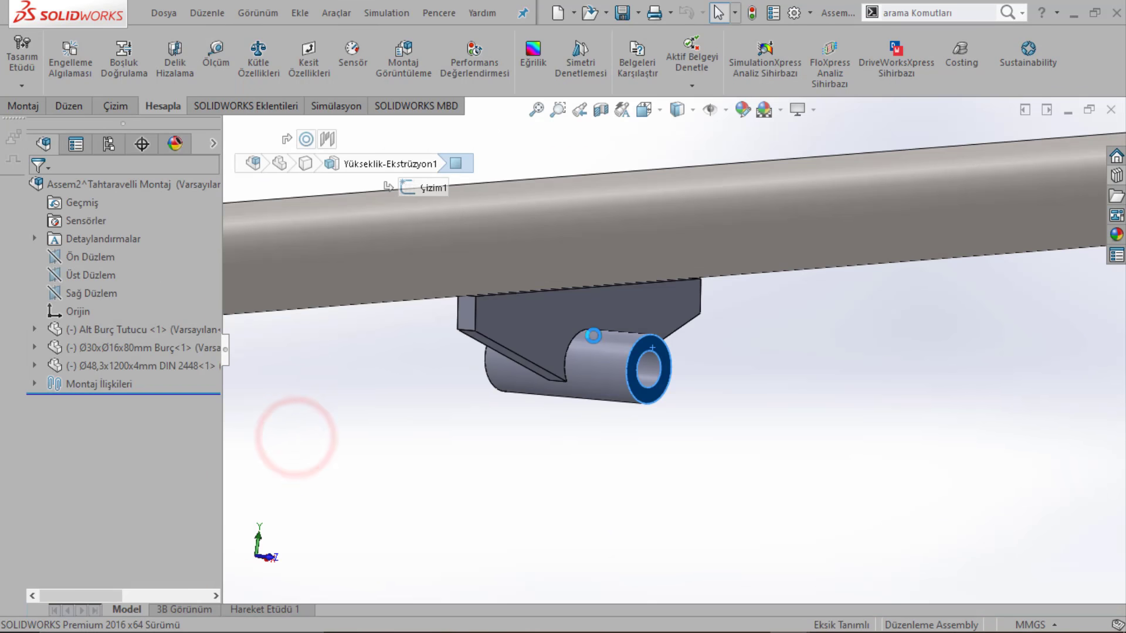
{"action": "scroll", "coordinate": [596, 348], "scroll_direction": "down", "scroll_amount": 2}
{"action": "scroll", "coordinate": [587, 345], "scroll_direction": "down", "scroll_amount": 2}
{"action": "scroll", "coordinate": [524, 359], "scroll_direction": "down", "scroll_amount": 2}
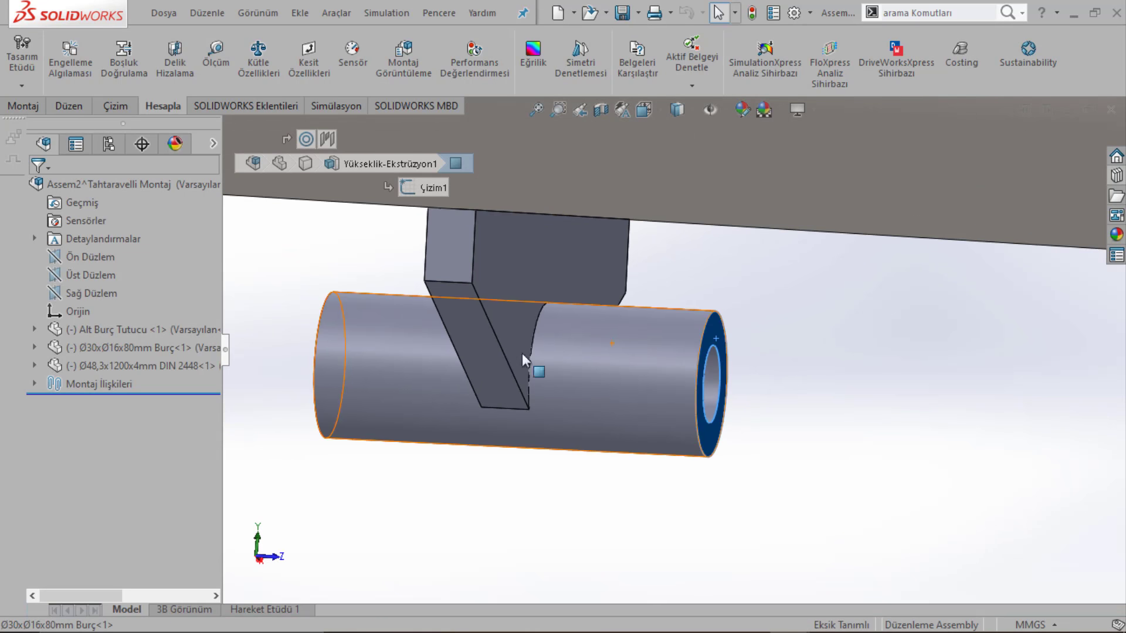
{"action": "left_click", "coordinate": [276, 288]}
Step: Change the bushing length from 80 to 45 mm, rebuild, and save all modified documents
{"action": "left_click", "coordinate": [649, 375]}
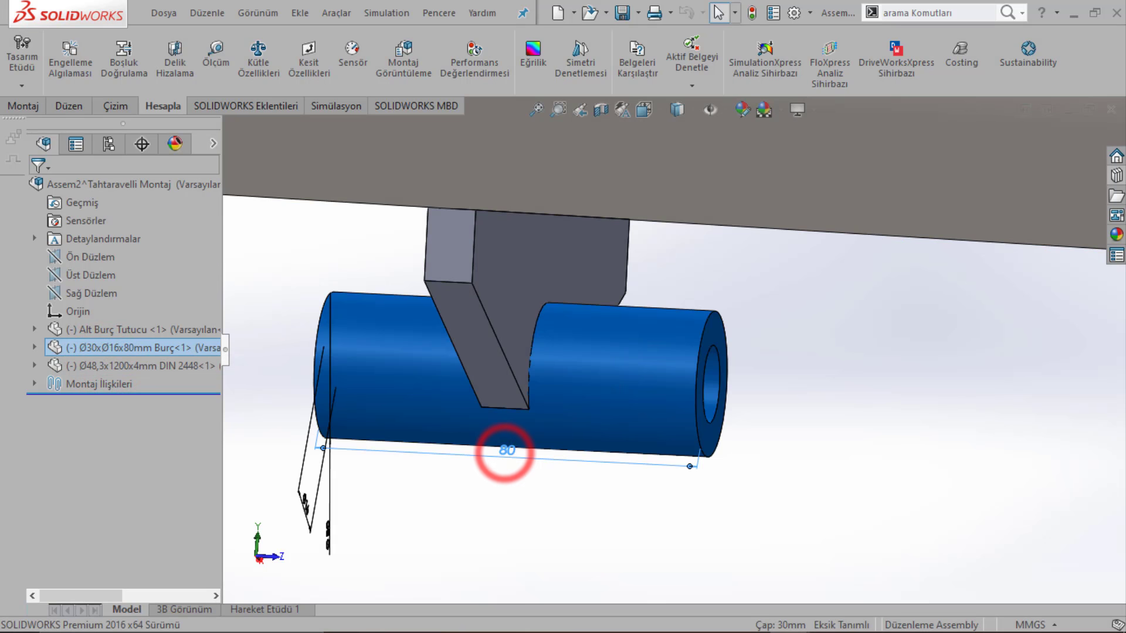
{"action": "double_click", "coordinate": [506, 450]}
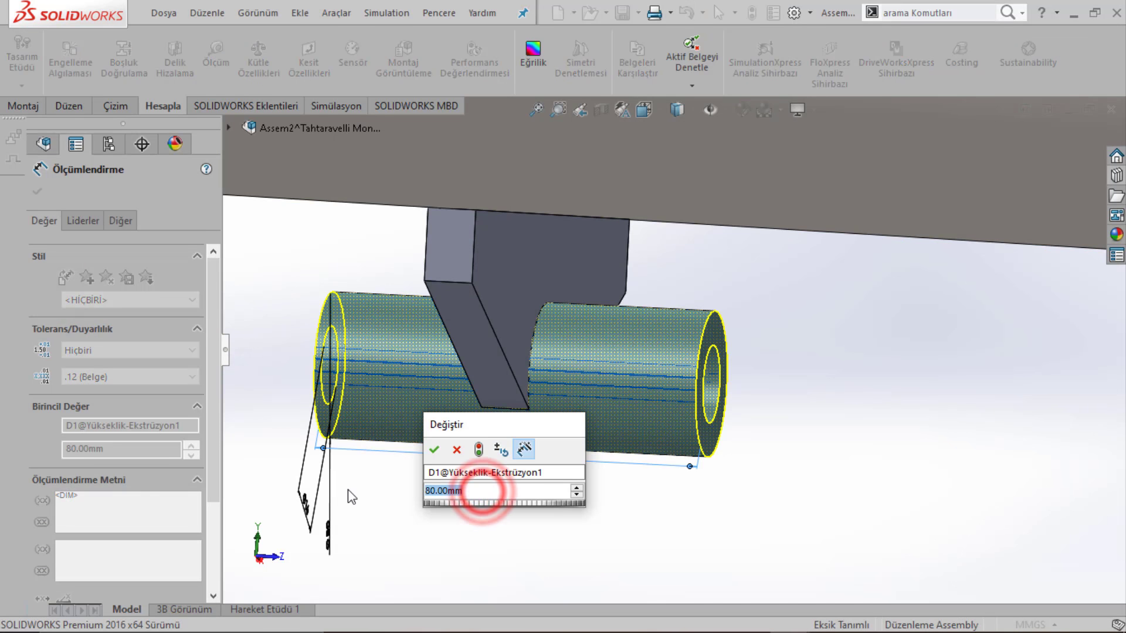
{"action": "type", "text": "45"}
{"action": "key", "text": "Return"}
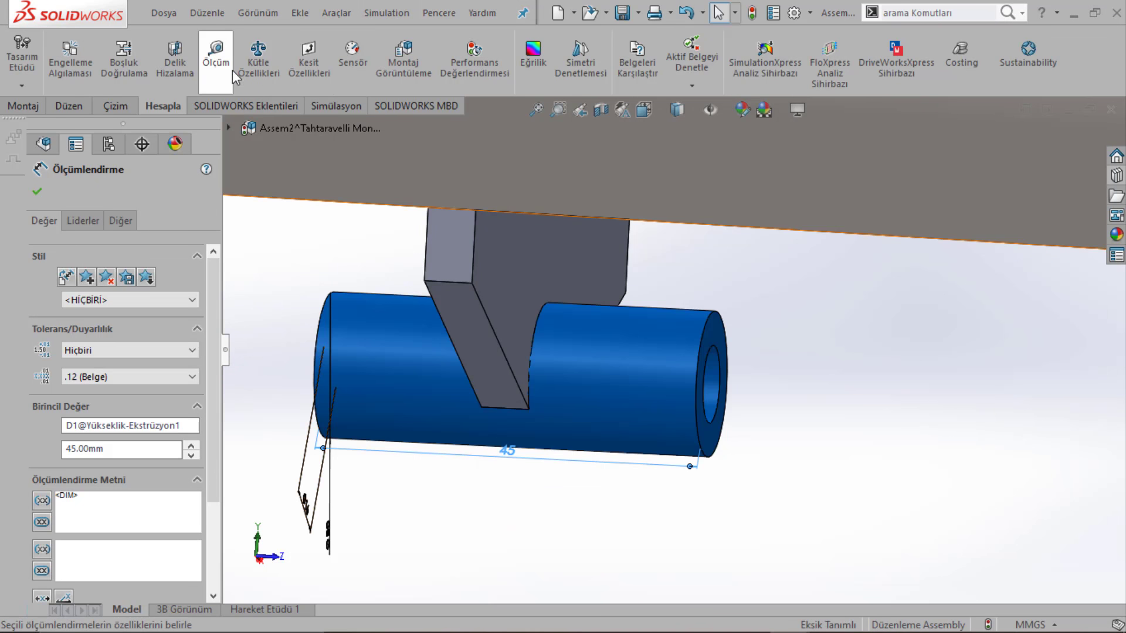
{"action": "left_click", "coordinate": [39, 193]}
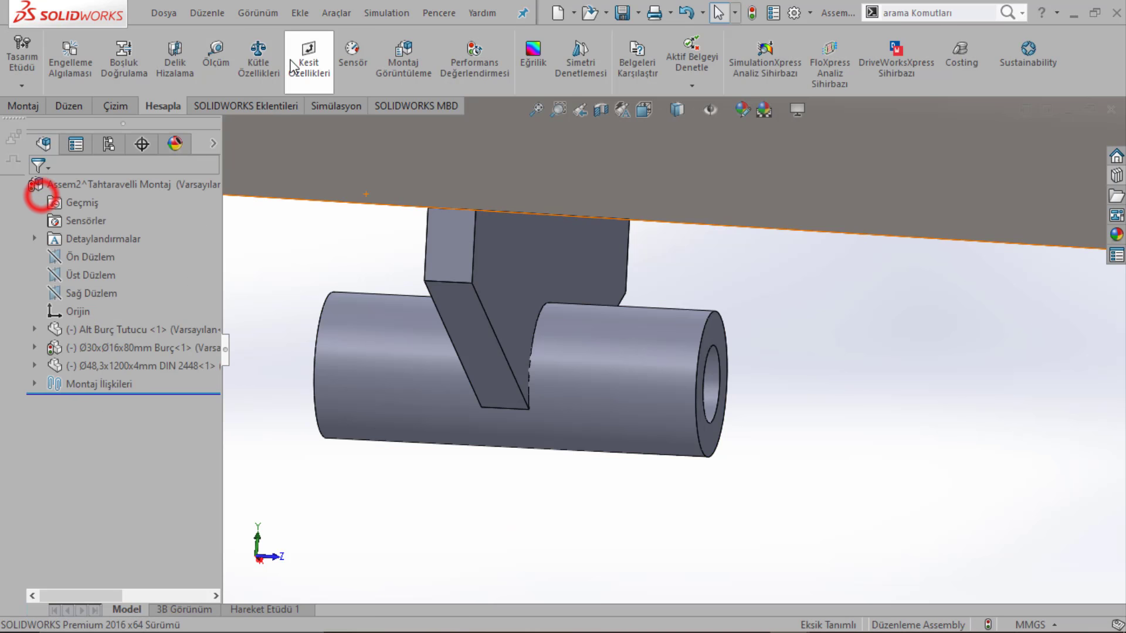
{"action": "left_click", "coordinate": [755, 14]}
{"action": "key", "text": "ctrl+s"}
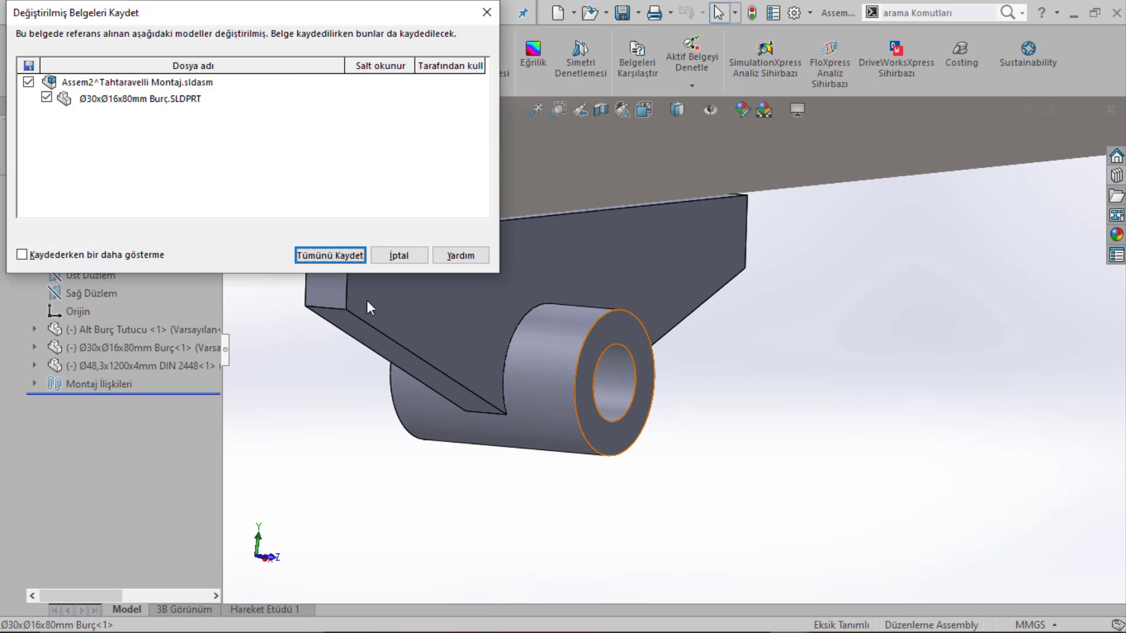
{"action": "left_click", "coordinate": [343, 258]}
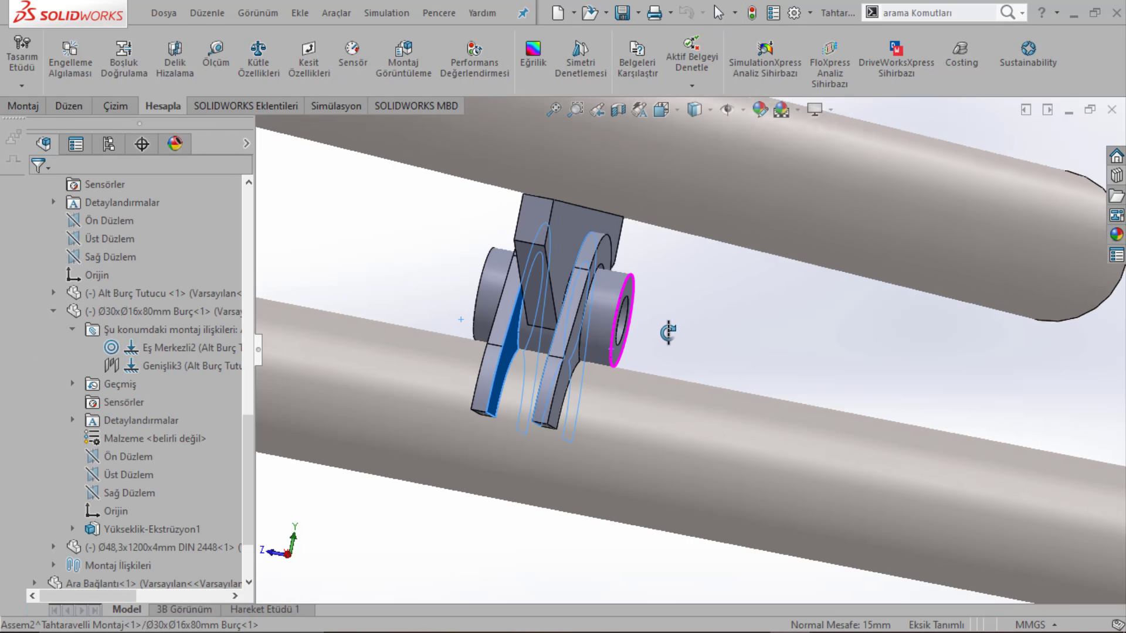
Step: Select the first arch link plate and show the mates of Ara Bağlantı<1>
{"action": "scroll", "coordinate": [528, 346], "scroll_direction": "down", "scroll_amount": 4}
{"action": "left_click", "coordinate": [475, 364]}
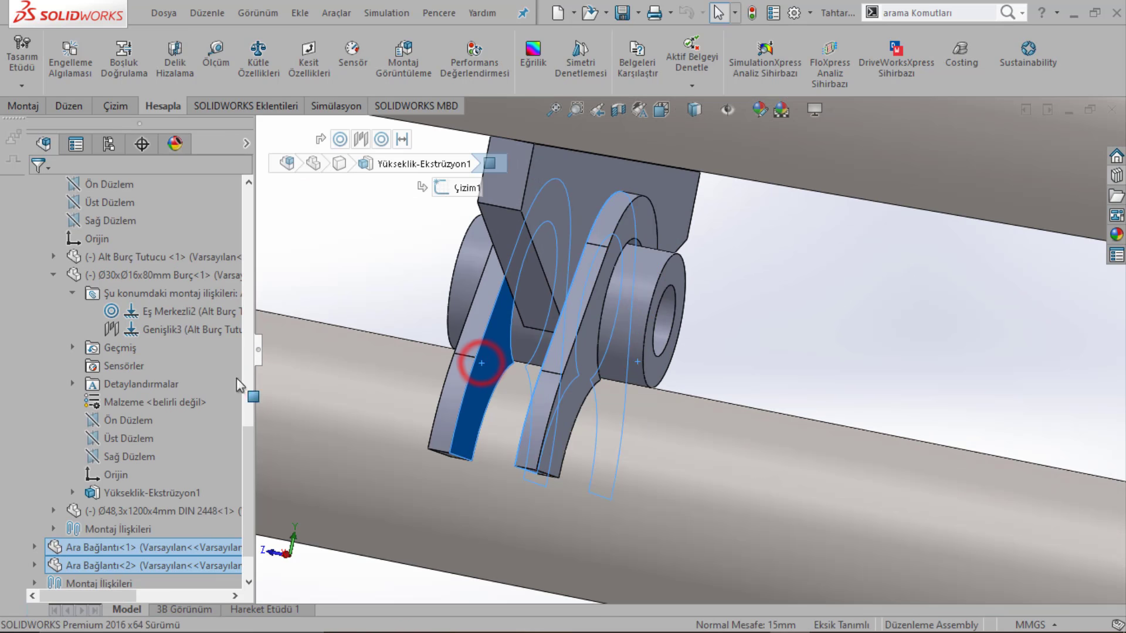
{"action": "left_click", "coordinate": [427, 258]}
{"action": "left_click", "coordinate": [380, 267]}
{"action": "left_click", "coordinate": [494, 341]}
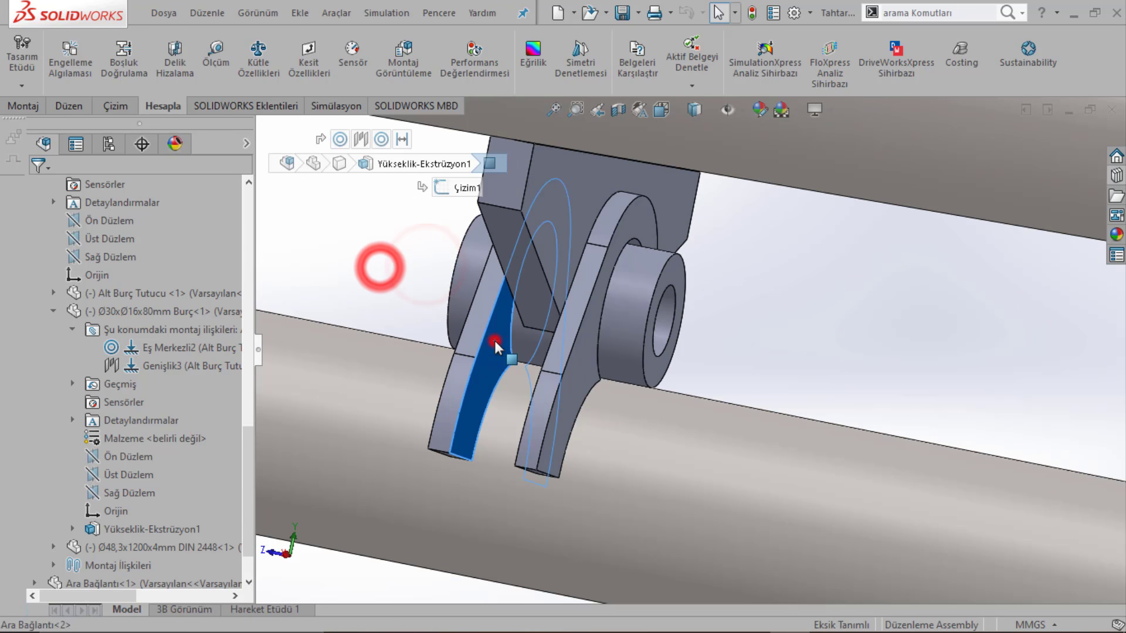
{"action": "scroll", "coordinate": [127, 424], "scroll_direction": "down", "scroll_amount": 2}
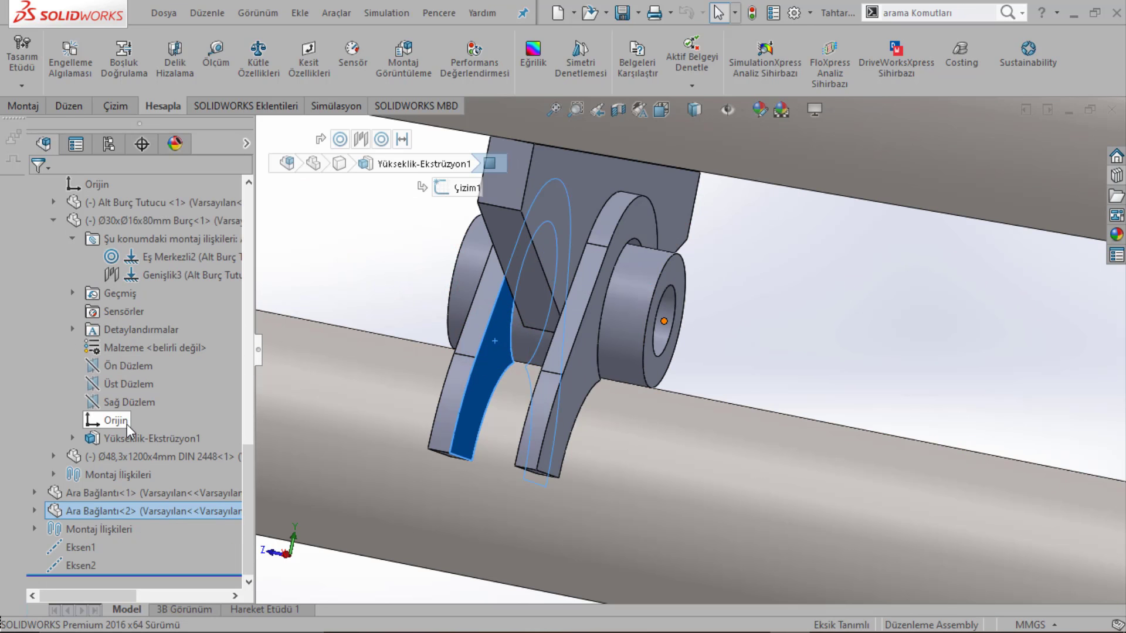
{"action": "left_click", "coordinate": [34, 493]}
{"action": "left_click", "coordinate": [55, 403]}
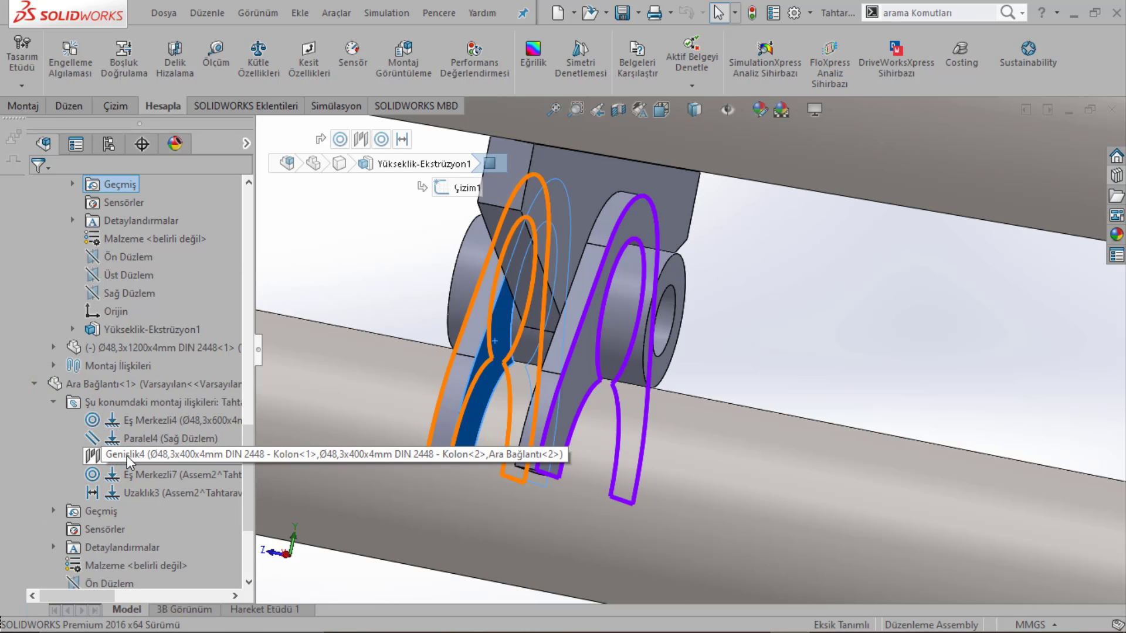
Step: Edit the Uzaklık3 mate, flipping it to anti-aligned and back to aligned
{"action": "right_click", "coordinate": [128, 495]}
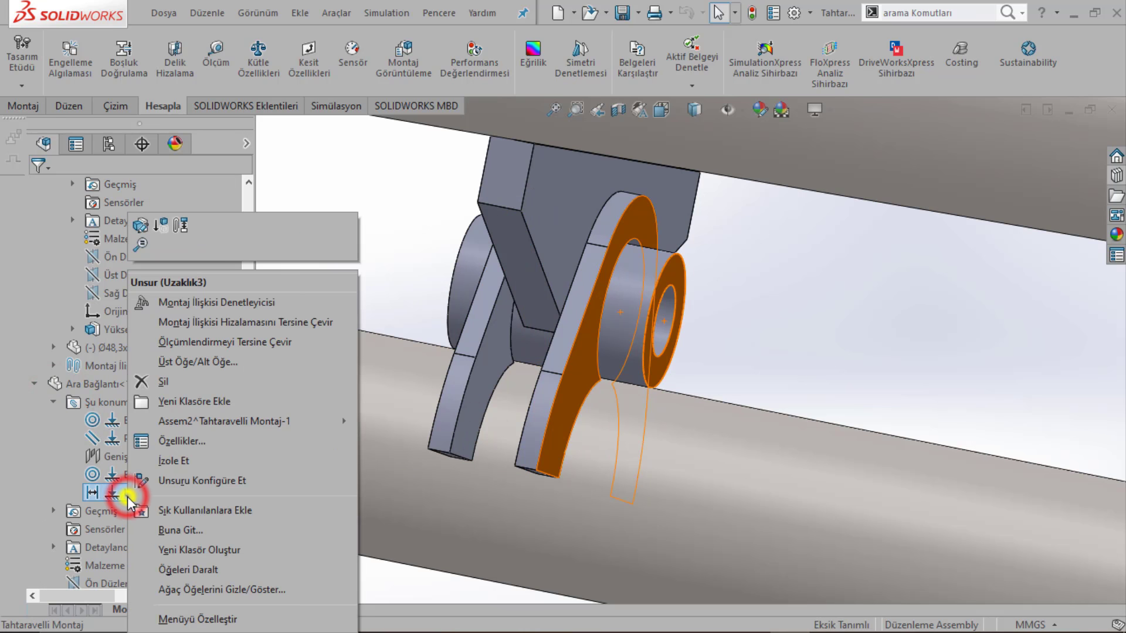
{"action": "left_click", "coordinate": [142, 228]}
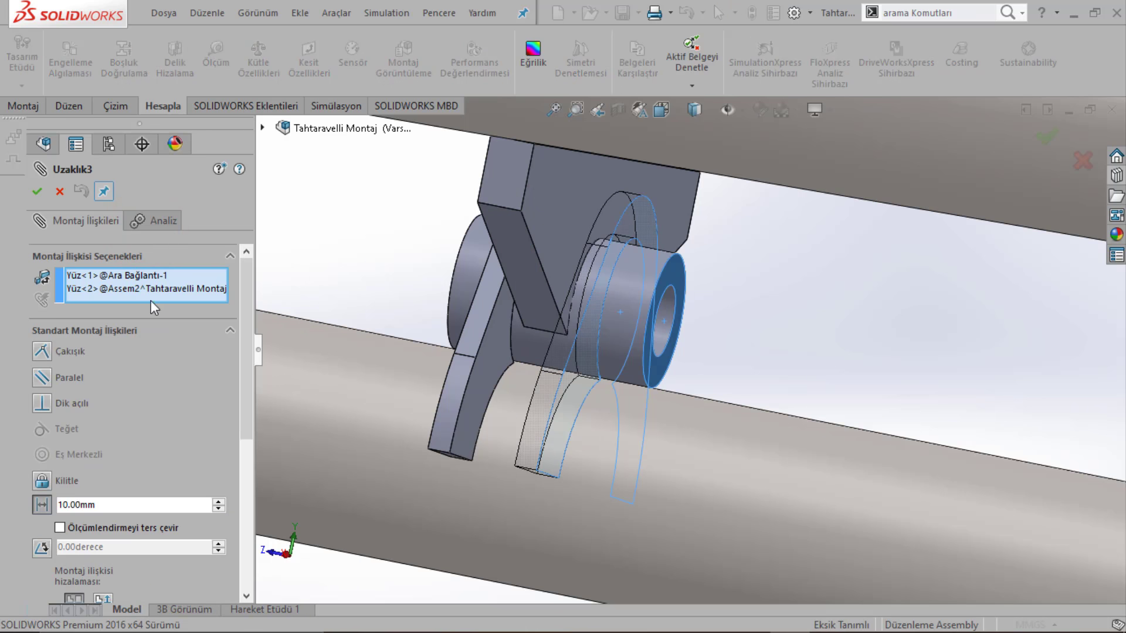
{"action": "left_click_drag", "start_coordinate": [241, 414], "coordinate": [241, 501]}
{"action": "left_click", "coordinate": [103, 423]}
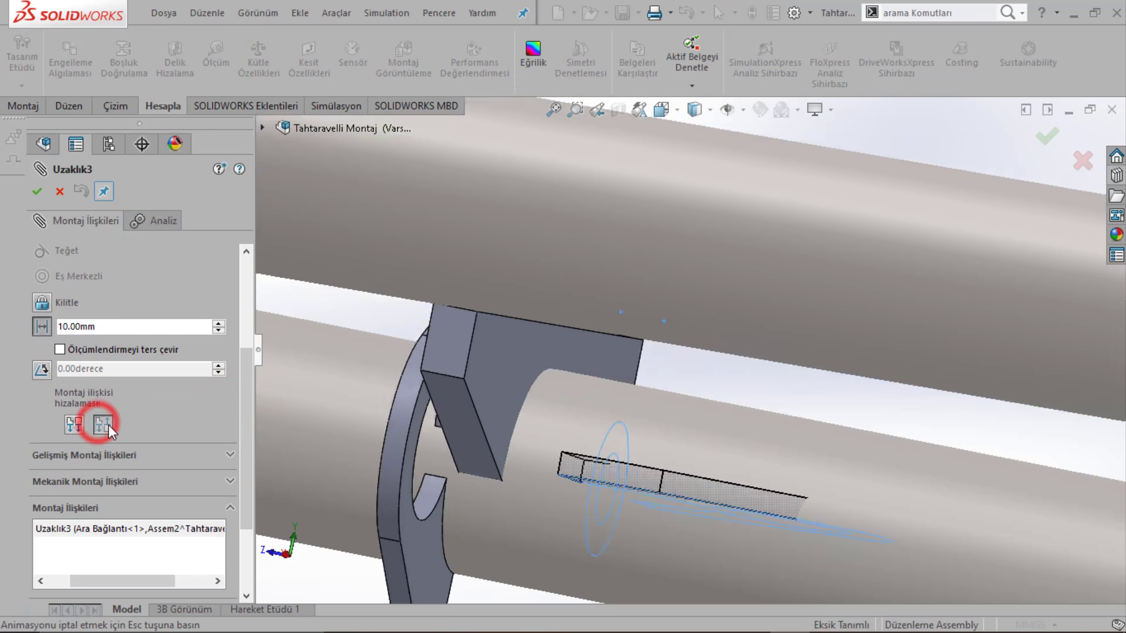
{"action": "left_click", "coordinate": [76, 424]}
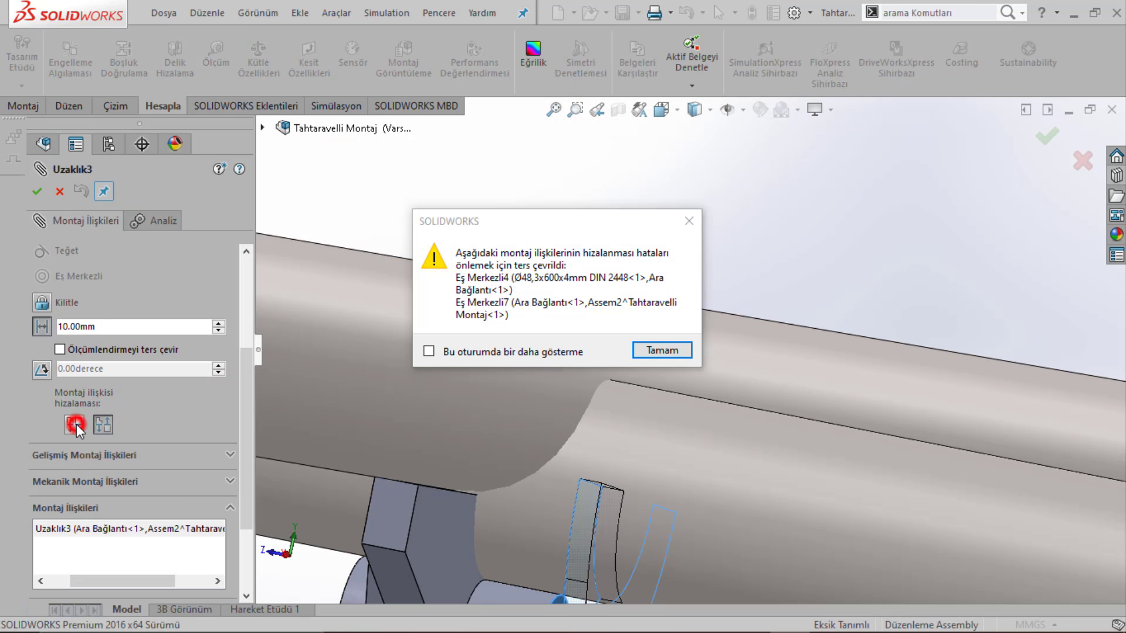
{"action": "left_click", "coordinate": [642, 357]}
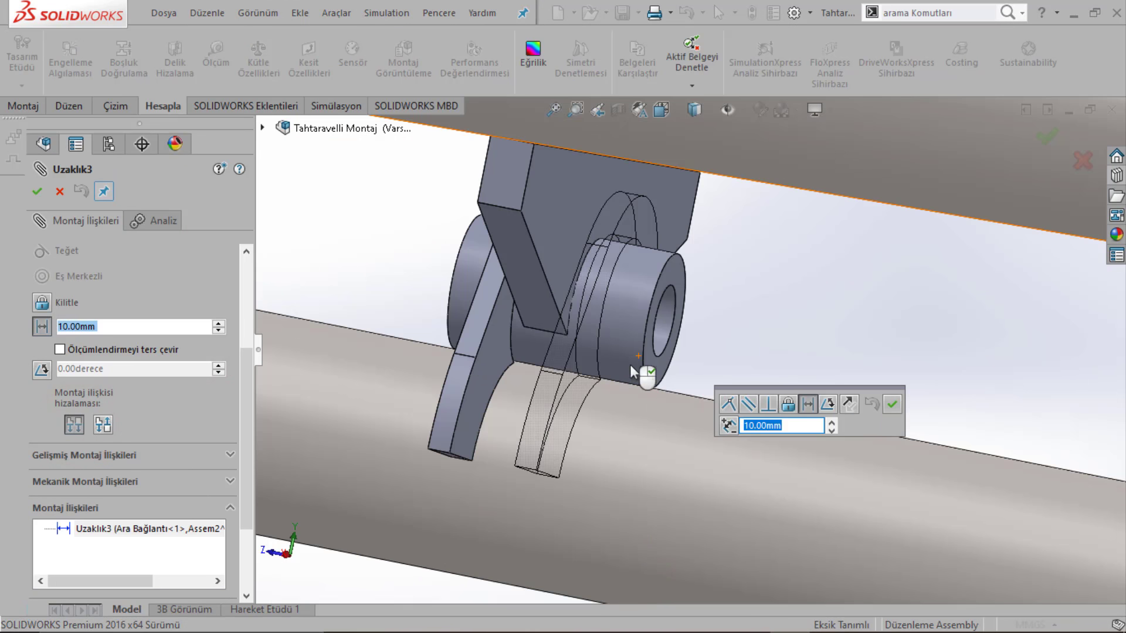
{"action": "key", "text": "Return"}
Step: Re-edit Uzaklık3, replacing its first face with a different arch link plate face
{"action": "right_click", "coordinate": [149, 491]}
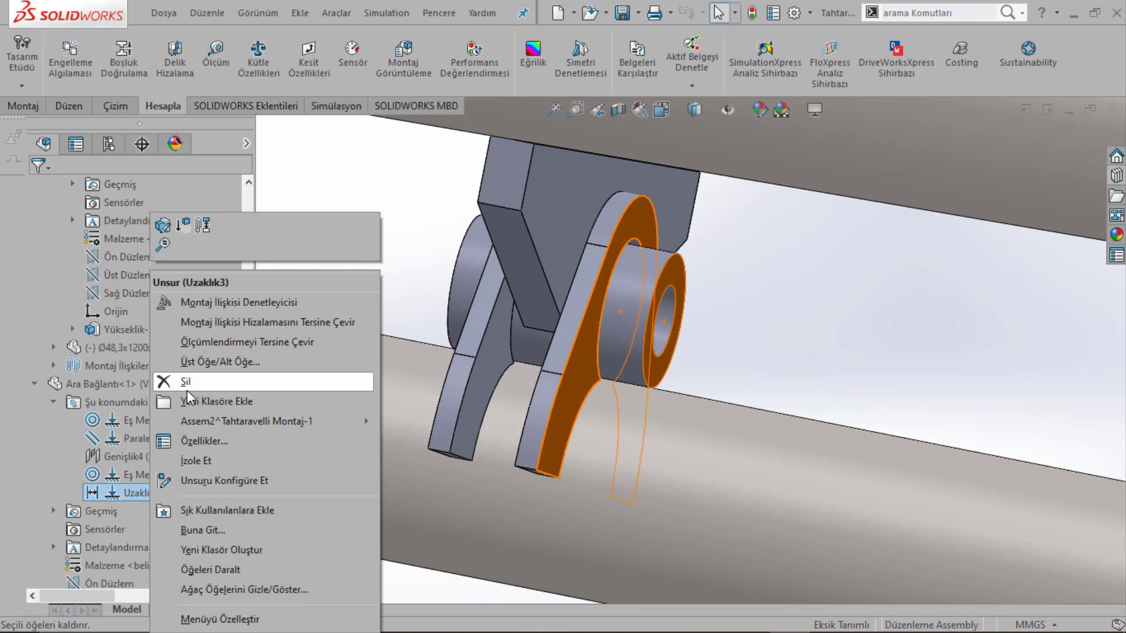
{"action": "left_click", "coordinate": [164, 225]}
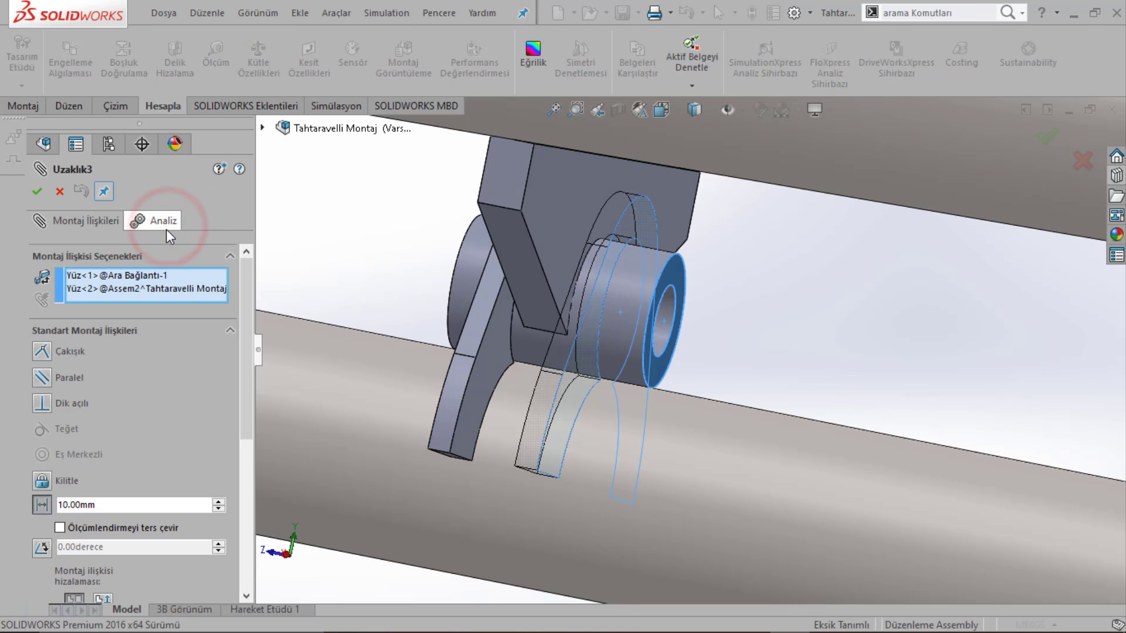
{"action": "left_click", "coordinate": [112, 275]}
{"action": "right_click", "coordinate": [112, 275]}
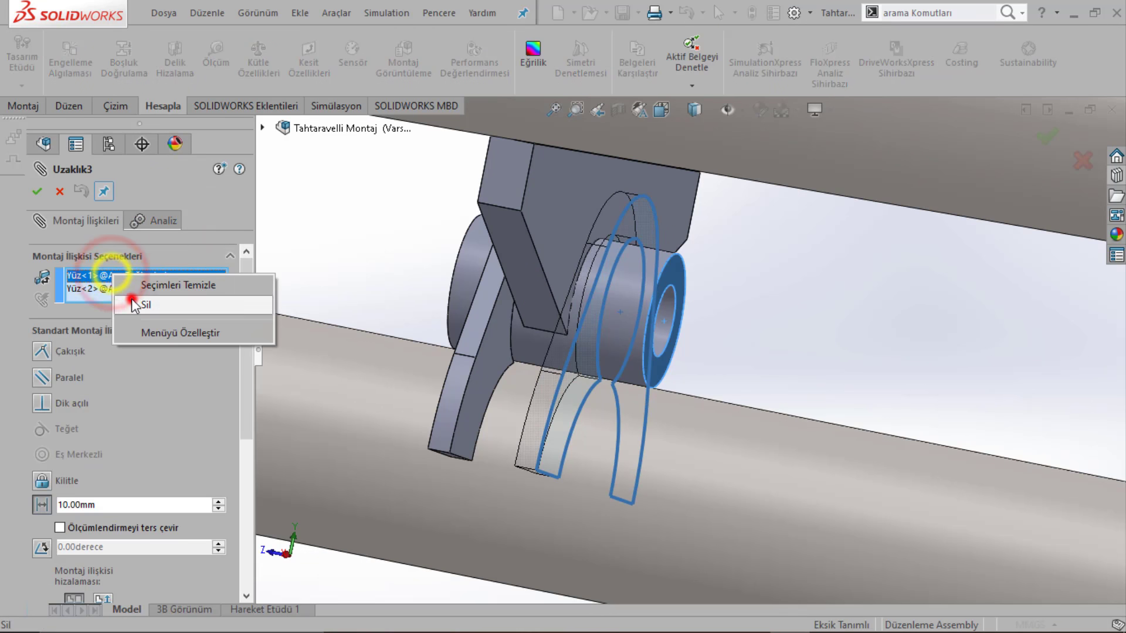
{"action": "left_click", "coordinate": [129, 296]}
{"action": "left_click", "coordinate": [668, 217]}
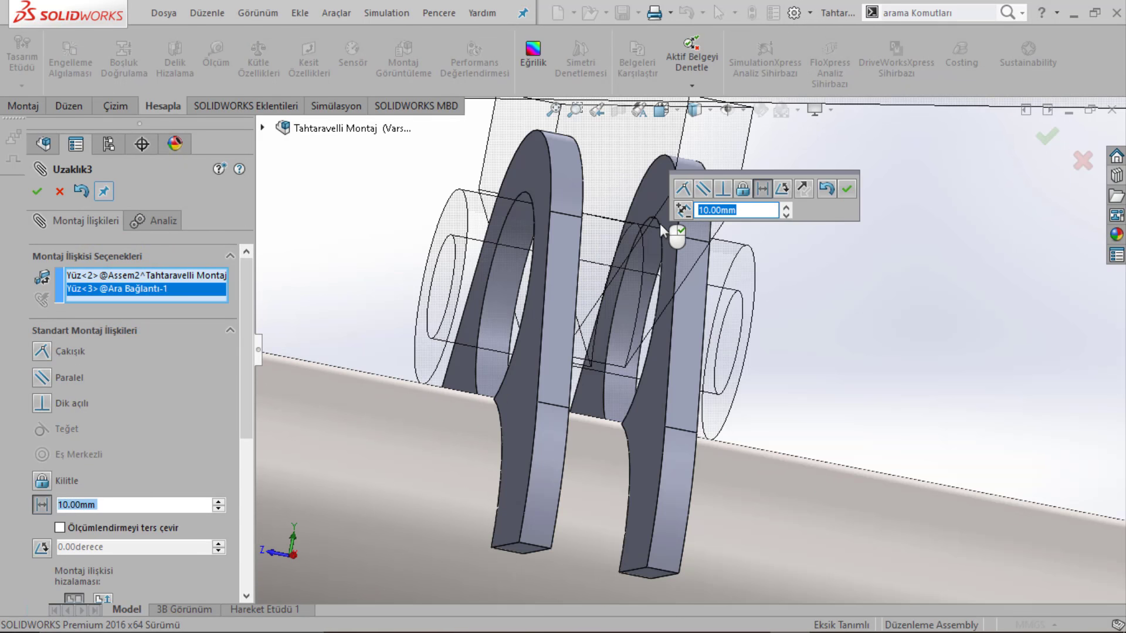
{"action": "left_click", "coordinate": [845, 189]}
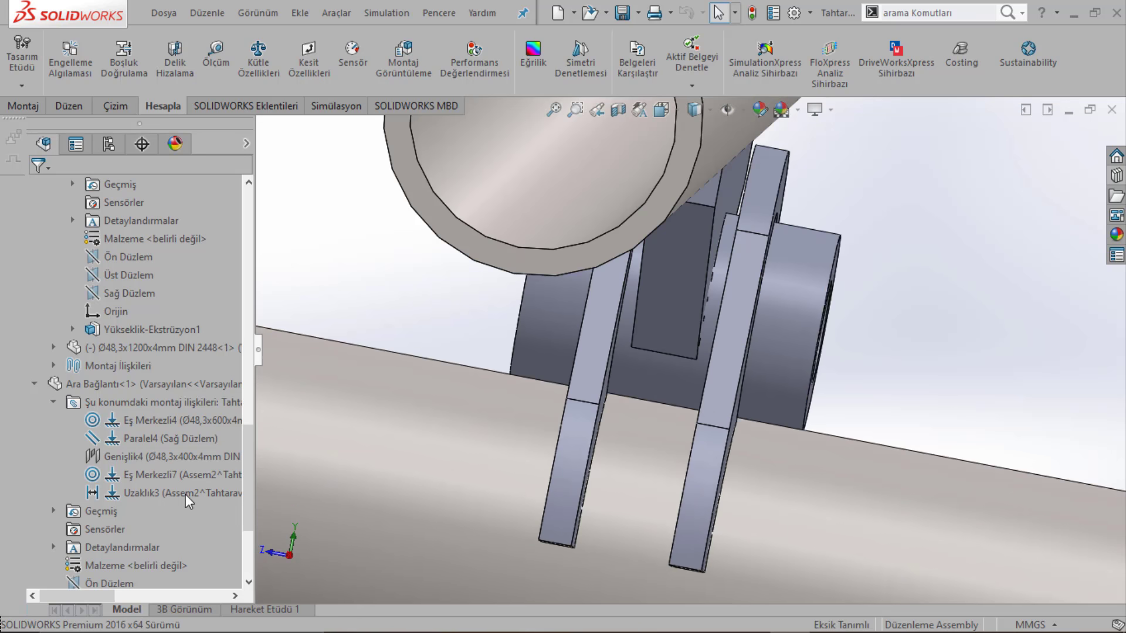
Step: Delete the Uzaklık3 mate and select the freed arch link plate
{"action": "right_click", "coordinate": [185, 494]}
{"action": "left_click", "coordinate": [217, 384]}
{"action": "left_click", "coordinate": [666, 242]}
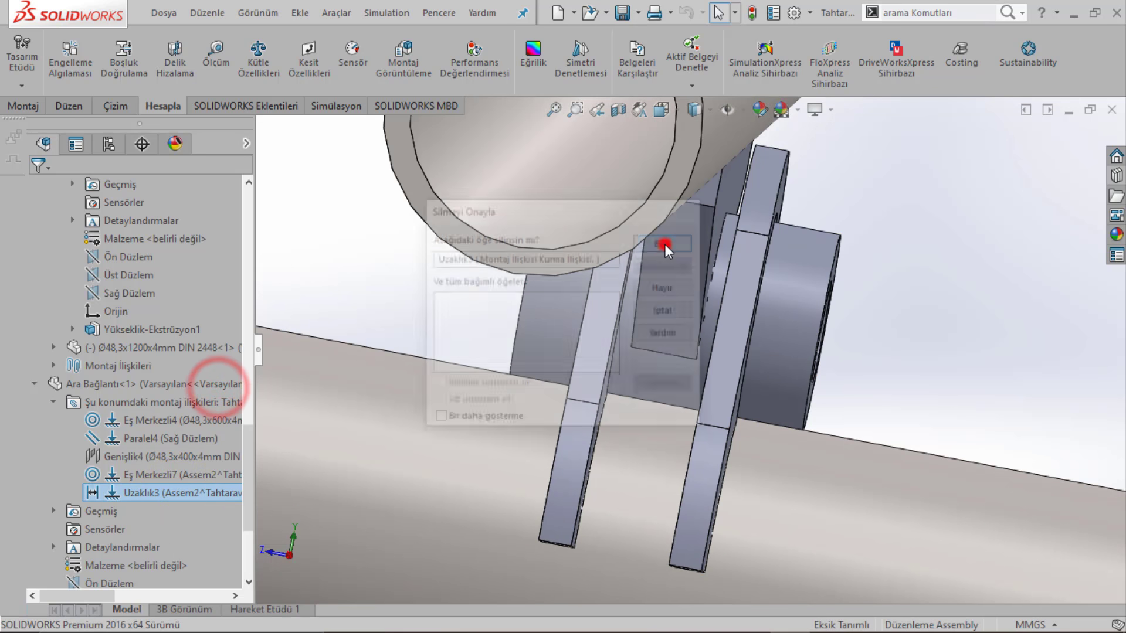
{"action": "left_click", "coordinate": [707, 440]}
Step: Drag the freed link plate away from the bushing and inspect the bracket faces
{"action": "left_click_drag", "start_coordinate": [775, 472], "coordinate": [882, 499]}
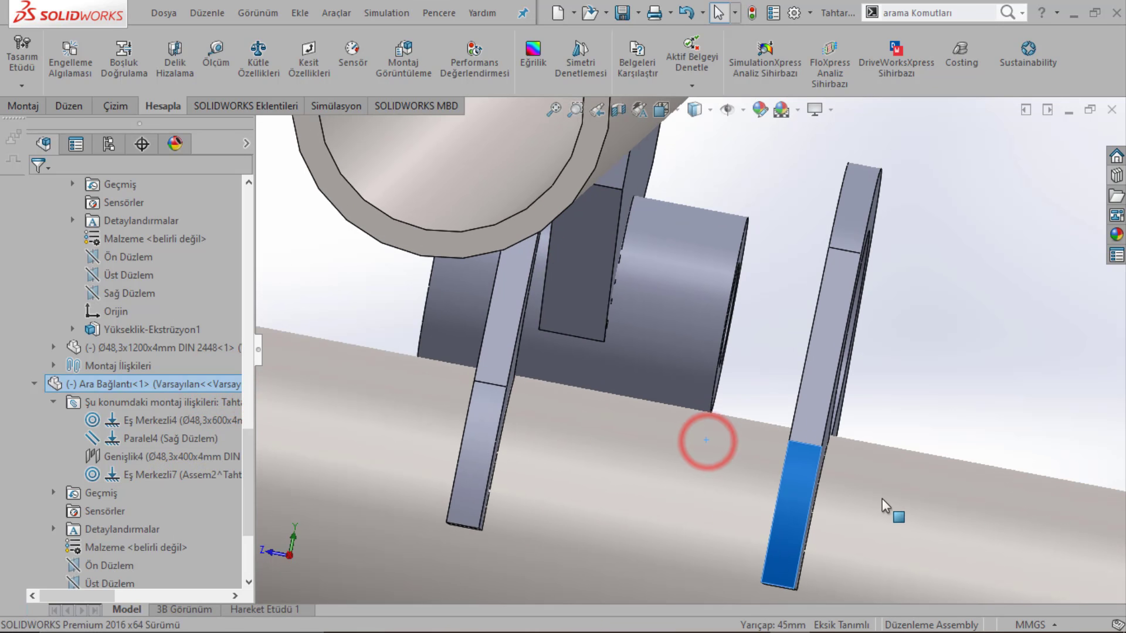
{"action": "mouse_move", "coordinate": [783, 424]}
{"action": "middle_mouse_down"}
{"action": "mouse_move", "coordinate": [794, 394]}
{"action": "mouse_move", "coordinate": [755, 328]}
{"action": "mouse_move", "coordinate": [692, 312]}
{"action": "mouse_move", "coordinate": [736, 281]}
{"action": "middle_mouse_up"}
{"action": "left_click", "coordinate": [733, 273]}
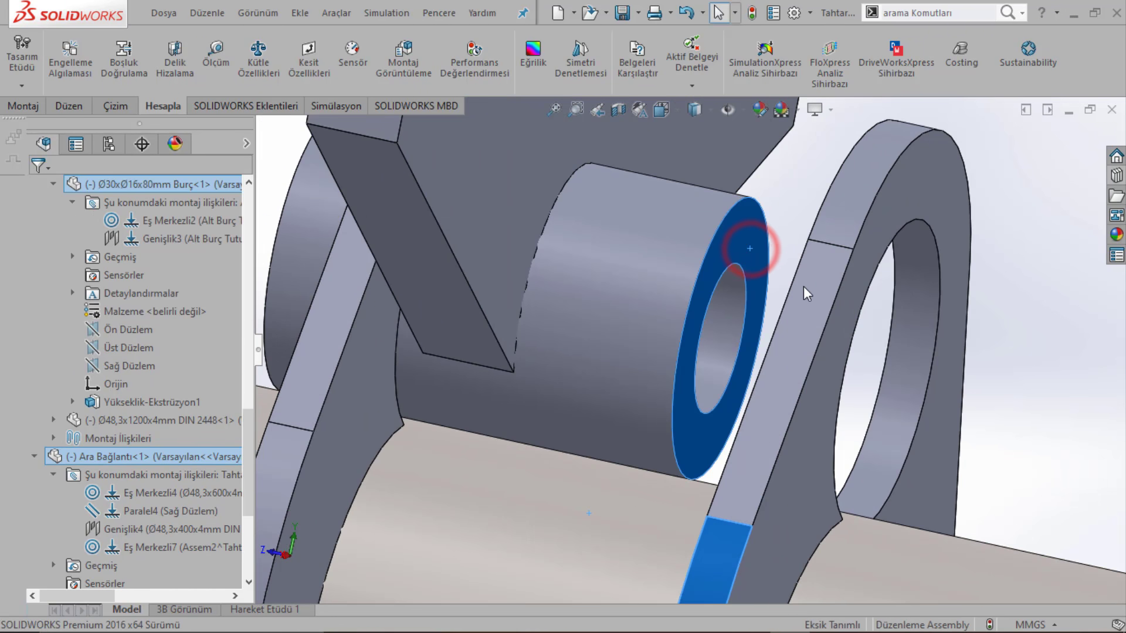
{"action": "scroll", "coordinate": [780, 299], "scroll_direction": "down", "scroll_amount": 3}
{"action": "scroll", "coordinate": [731, 349], "scroll_direction": "up", "scroll_amount": 5}
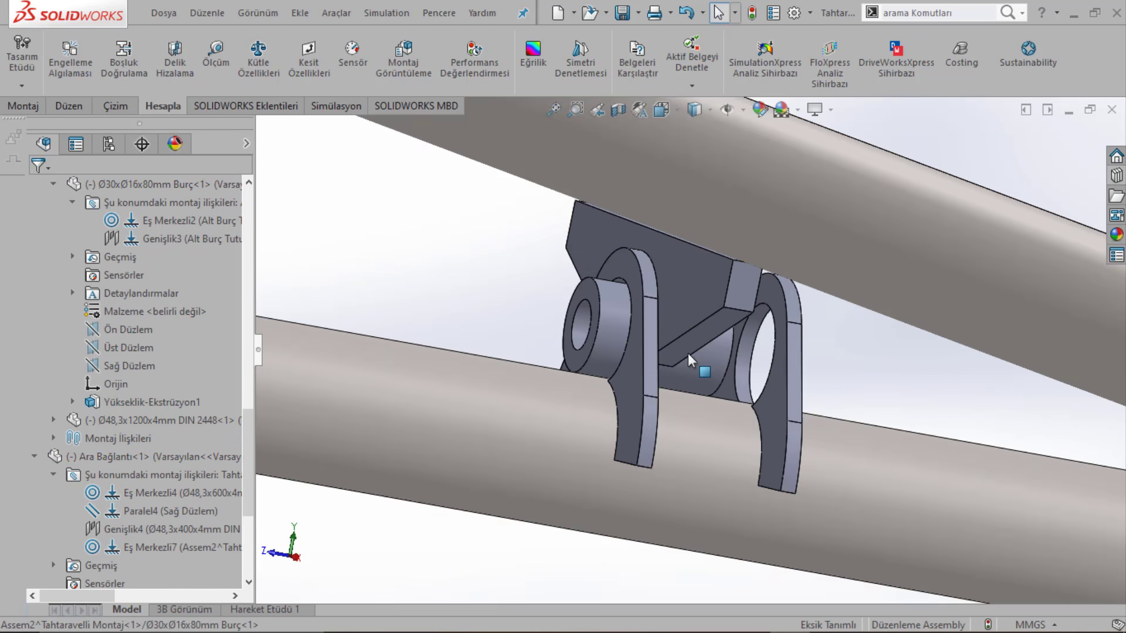
{"action": "scroll", "coordinate": [726, 351], "scroll_direction": "up", "scroll_amount": 3}
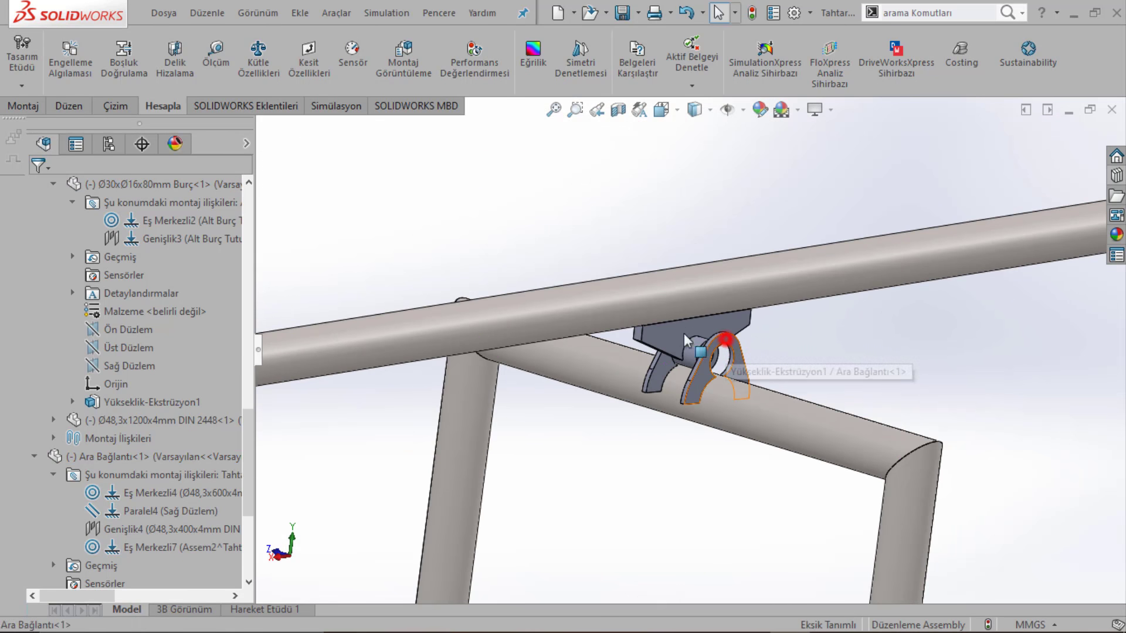
{"action": "left_click", "coordinate": [684, 333]}
{"action": "mouse_move", "coordinate": [684, 333]}
{"action": "middle_mouse_down"}
{"action": "mouse_move", "coordinate": [575, 307]}
{"action": "mouse_move", "coordinate": [618, 330]}
{"action": "mouse_move", "coordinate": [794, 331]}
{"action": "middle_mouse_up"}
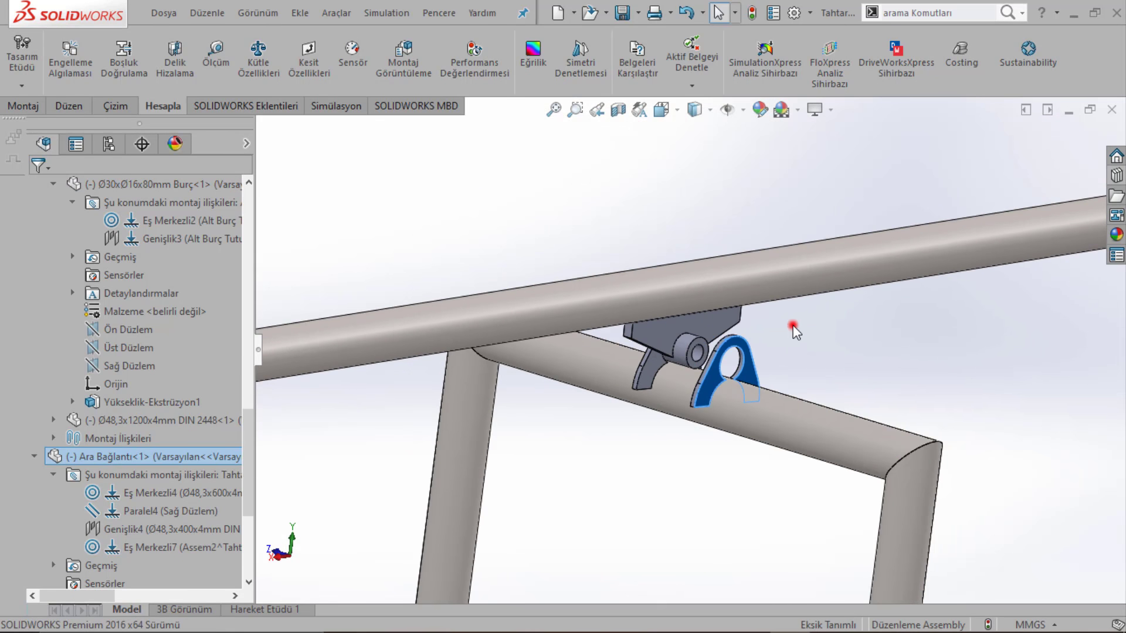
{"action": "left_click", "coordinate": [794, 332]}
Step: Select the bushing and arch link faces to locate the second arch link plate
{"action": "scroll", "coordinate": [795, 331], "scroll_direction": "down", "scroll_amount": 2}
{"action": "scroll", "coordinate": [794, 329], "scroll_direction": "down", "scroll_amount": 3}
{"action": "scroll", "coordinate": [828, 376], "scroll_direction": "down", "scroll_amount": 2}
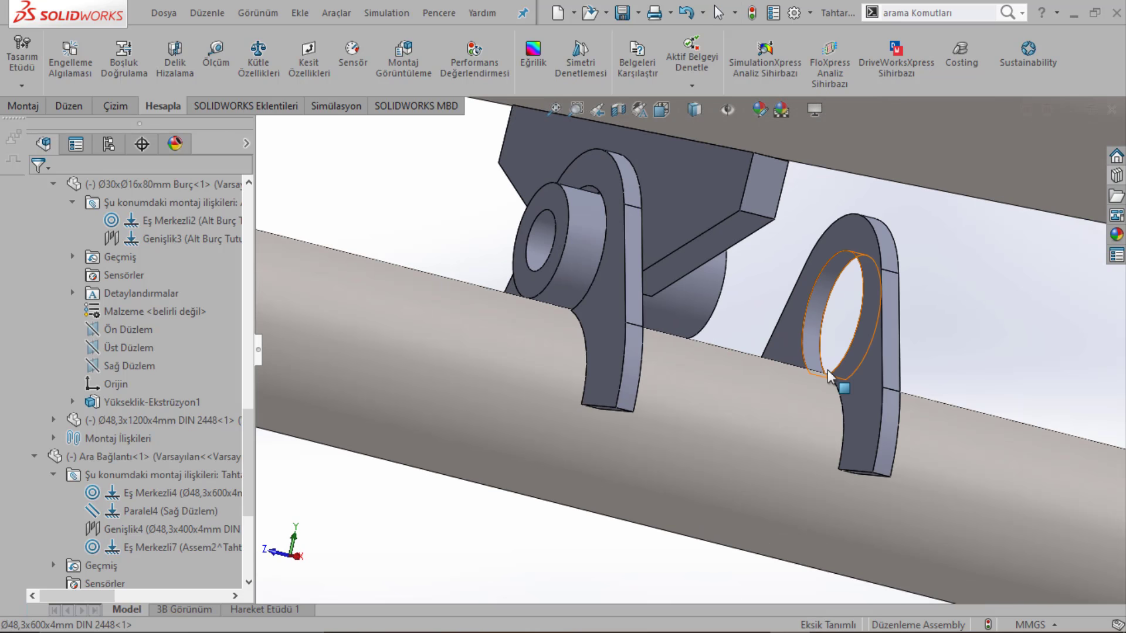
{"action": "left_click", "coordinate": [579, 282]}
{"action": "left_click", "coordinate": [608, 298]}
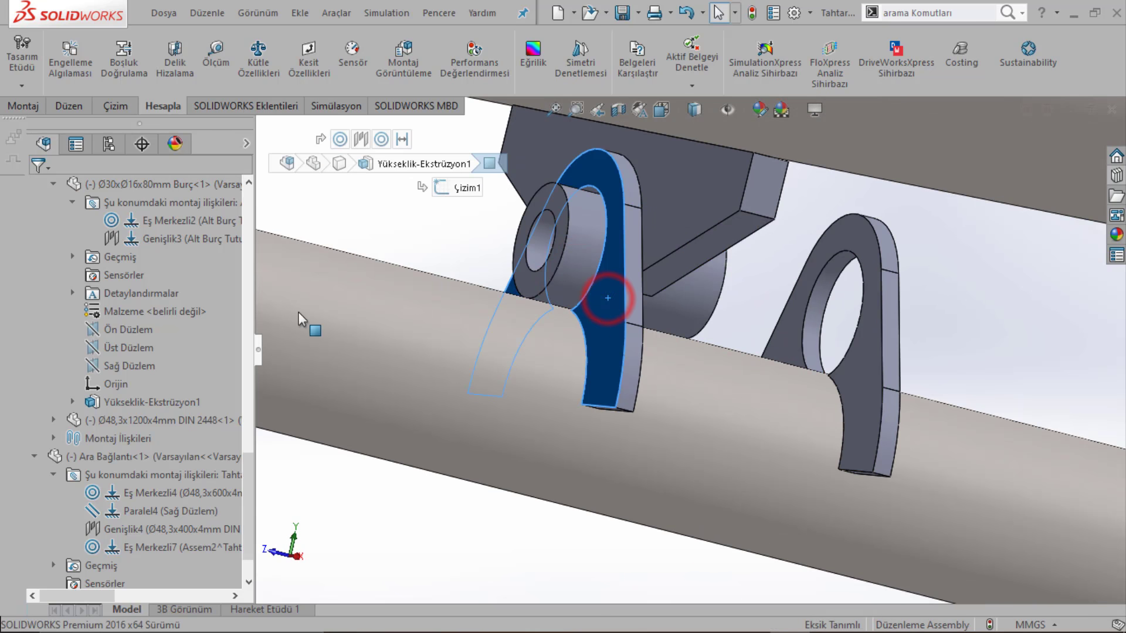
{"action": "scroll", "coordinate": [298, 316], "scroll_direction": "down", "scroll_amount": 3}
{"action": "scroll", "coordinate": [841, 249], "scroll_direction": "up", "scroll_amount": 3}
{"action": "scroll", "coordinate": [762, 294], "scroll_direction": "up", "scroll_amount": 2}
{"action": "key", "text": "Escape"}
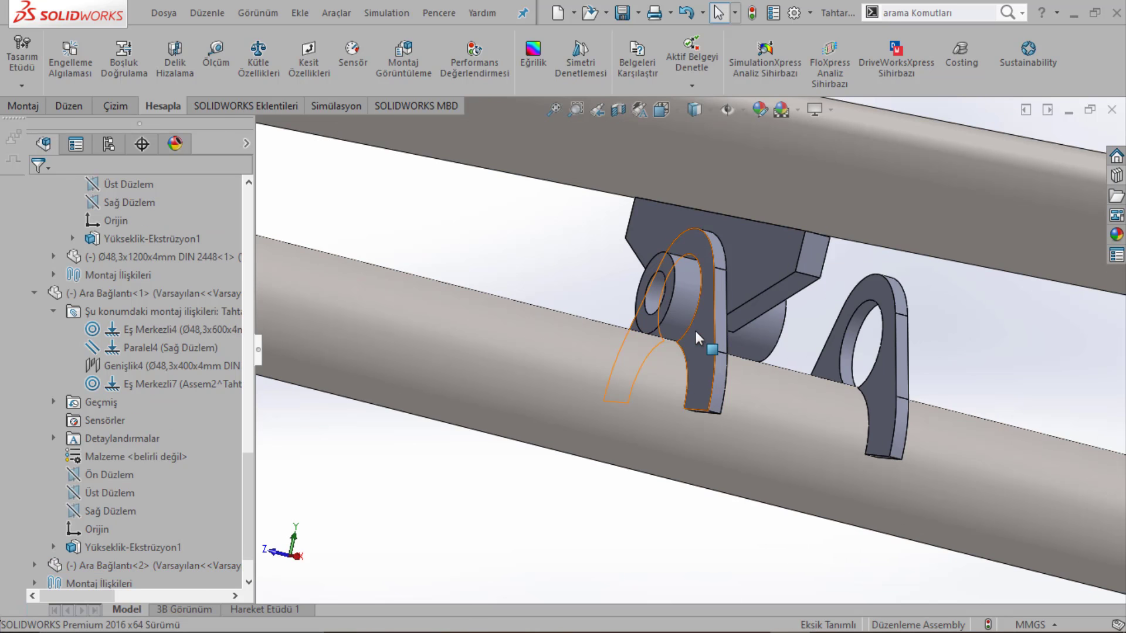
{"action": "left_click", "coordinate": [697, 339]}
{"action": "scroll", "coordinate": [704, 343], "scroll_direction": "down", "scroll_amount": 2}
{"action": "scroll", "coordinate": [739, 334], "scroll_direction": "down", "scroll_amount": 1}
{"action": "key", "text": "Escape"}
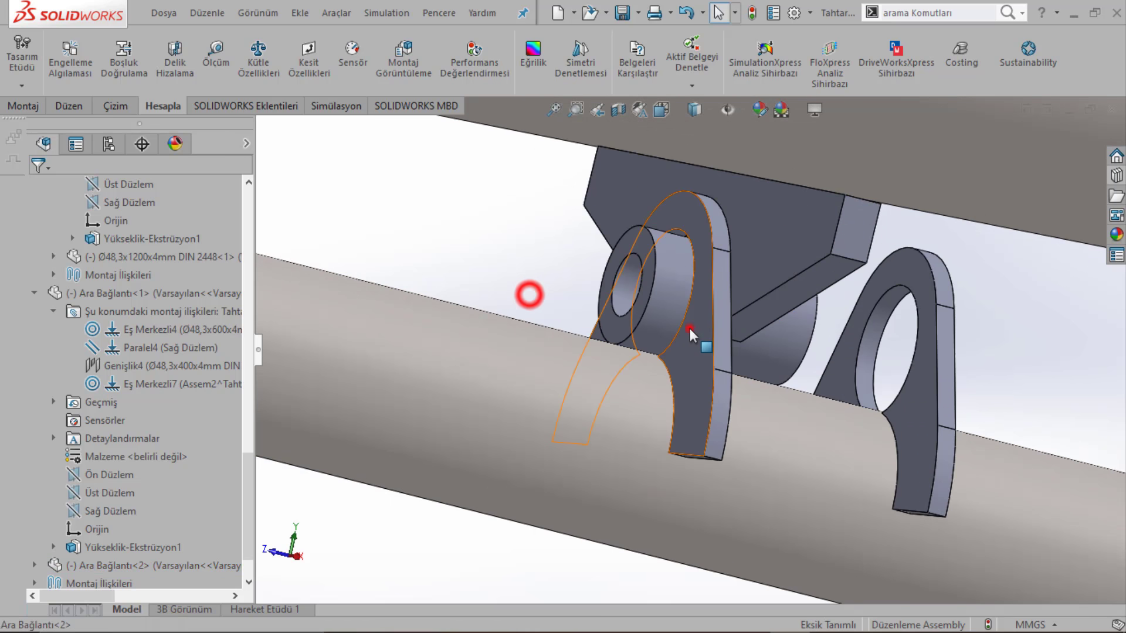
{"action": "left_click", "coordinate": [690, 330]}
Step: Show Ara Bağlantı<2>'s mates and delete its Uzaklık4 distance mate
{"action": "left_click", "coordinate": [34, 510]}
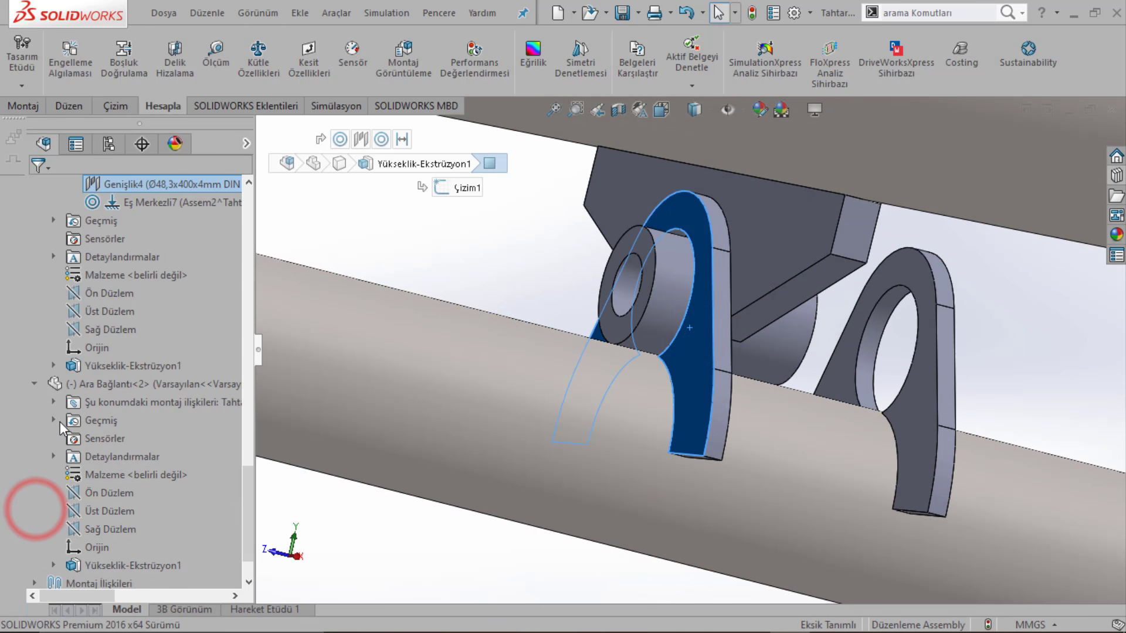
{"action": "left_click", "coordinate": [53, 402]}
{"action": "right_click", "coordinate": [143, 476]}
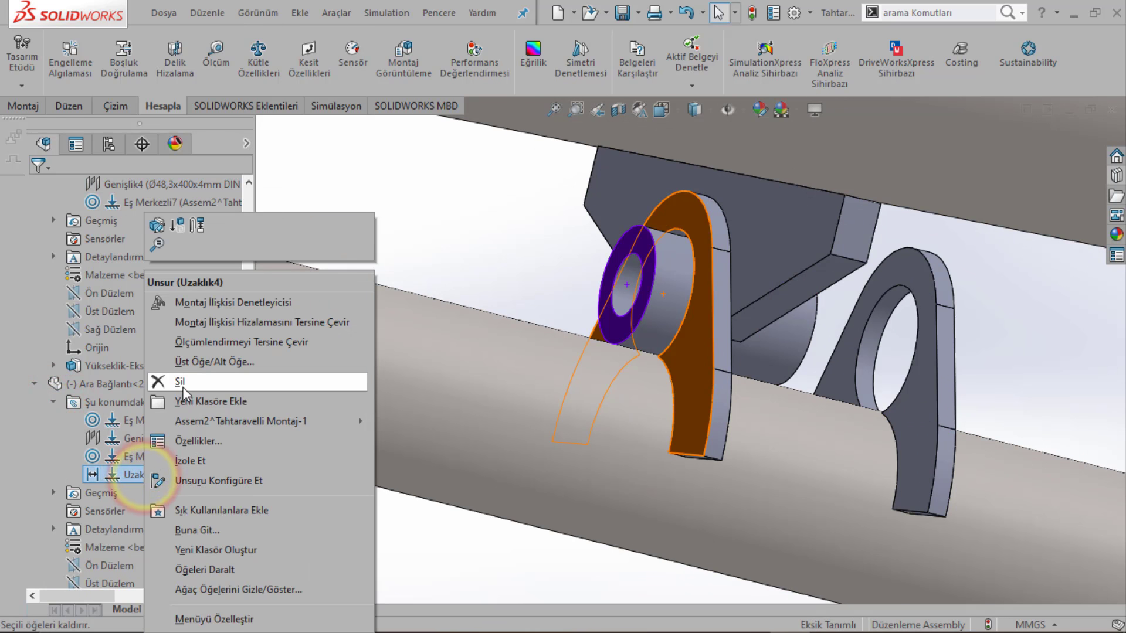
{"action": "left_click", "coordinate": [182, 383]}
{"action": "left_click", "coordinate": [680, 245]}
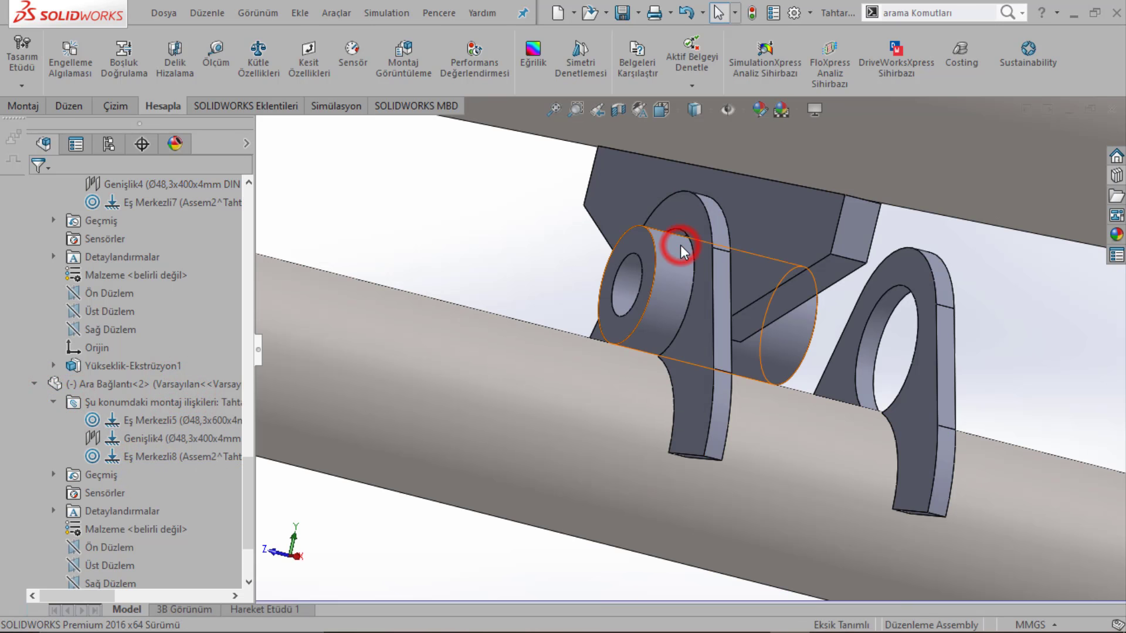
{"action": "left_click", "coordinate": [702, 358]}
{"action": "scroll", "coordinate": [552, 332], "scroll_direction": "up", "scroll_amount": 8}
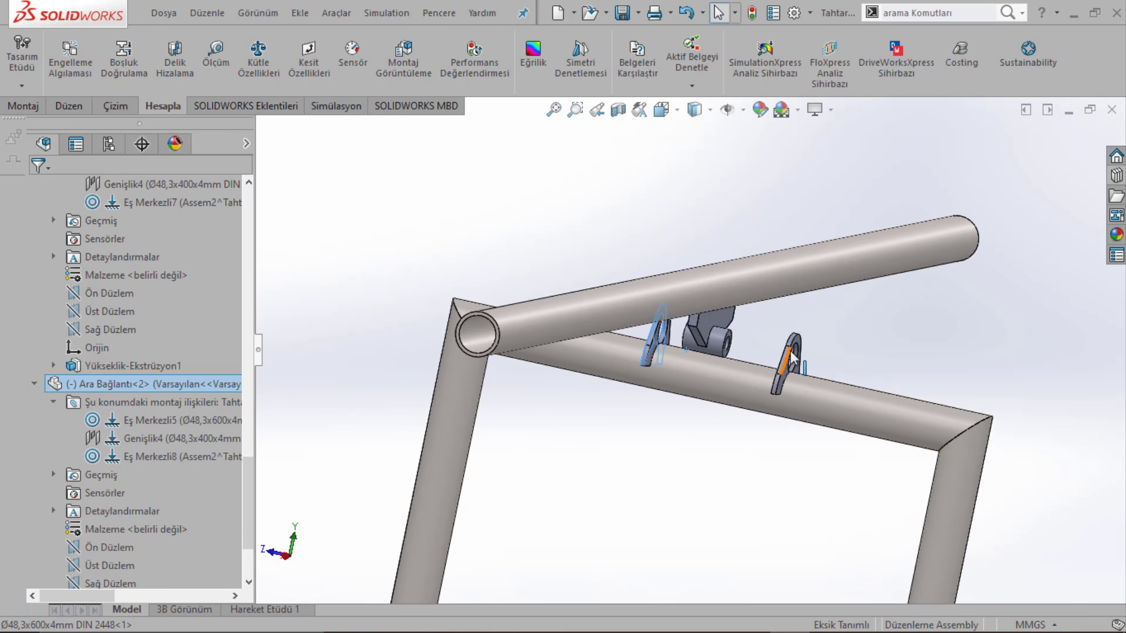
{"action": "scroll", "coordinate": [790, 355], "scroll_direction": "down", "scroll_amount": 5}
{"action": "left_click", "coordinate": [767, 333]}
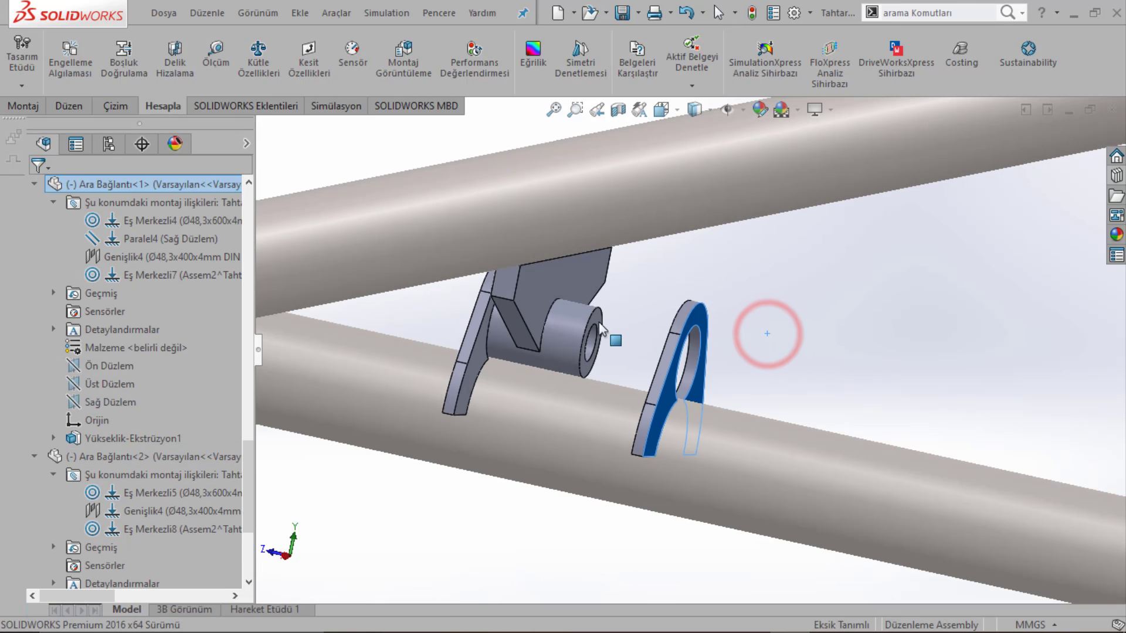
Step: Add a 50 mm distance mate between the facing faces of the two arch links
{"action": "left_click", "coordinate": [568, 292]}
{"action": "mouse_move", "coordinate": [568, 292]}
{"action": "middle_mouse_down"}
{"action": "mouse_move", "coordinate": [682, 354]}
{"action": "mouse_move", "coordinate": [641, 351]}
{"action": "middle_mouse_up"}
{"action": "left_click", "coordinate": [460, 231]}
{"action": "scroll", "coordinate": [505, 252], "scroll_direction": "down", "scroll_amount": 5}
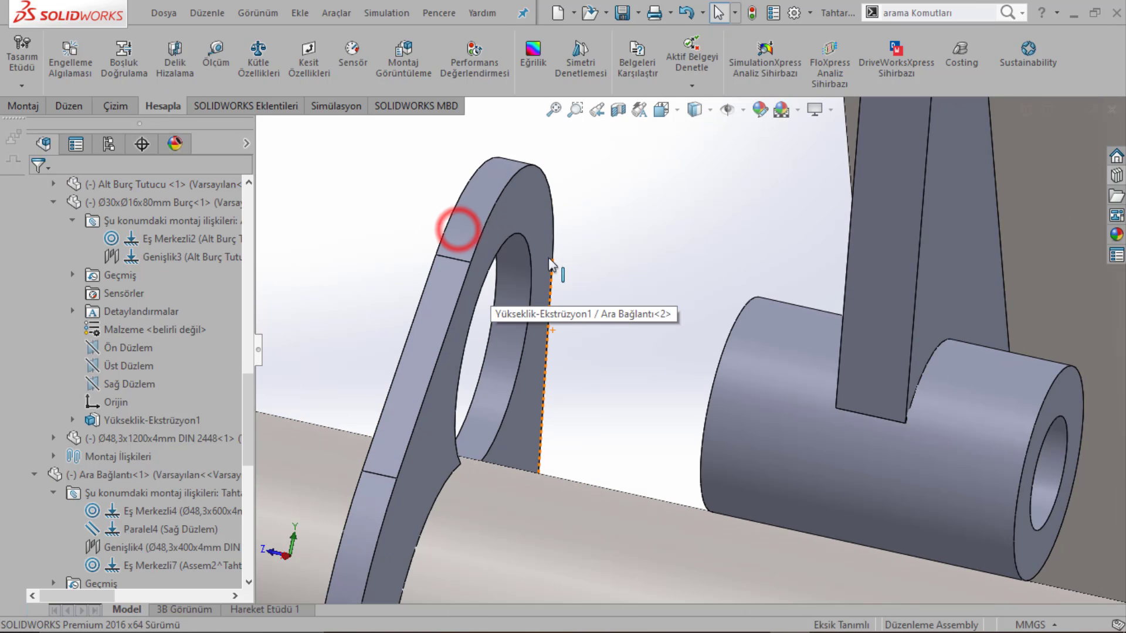
{"action": "left_click", "coordinate": [545, 224]}
{"action": "scroll", "coordinate": [536, 221], "scroll_direction": "up", "scroll_amount": 5}
{"action": "scroll", "coordinate": [821, 282], "scroll_direction": "down", "scroll_amount": 3}
{"action": "left_click", "coordinate": [1020, 321]}
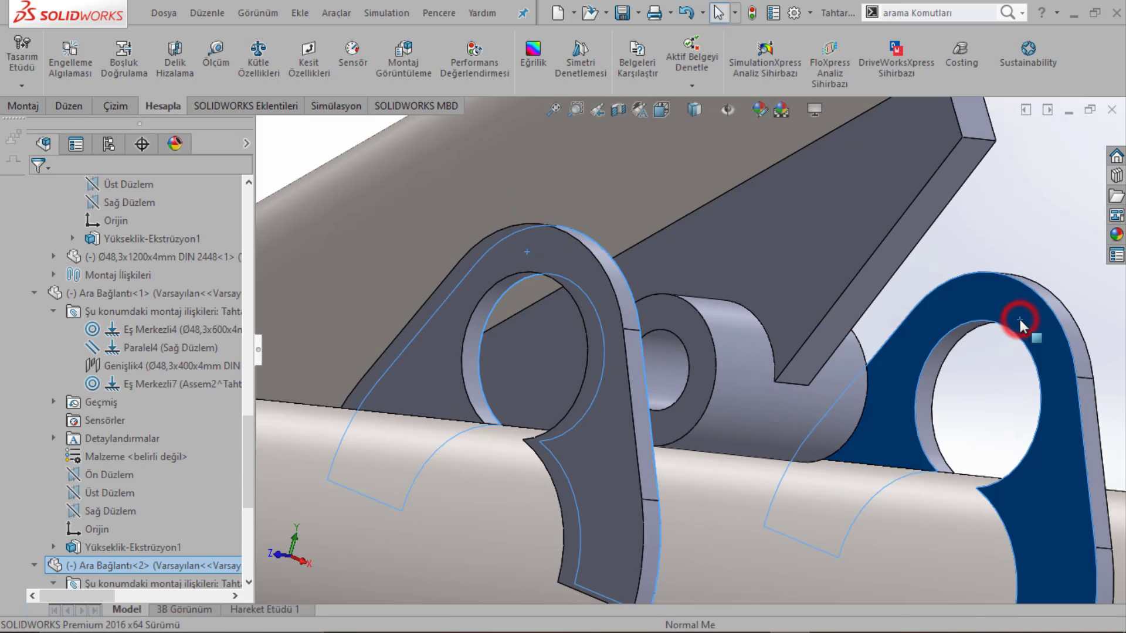
{"action": "left_click", "coordinate": [1089, 305]}
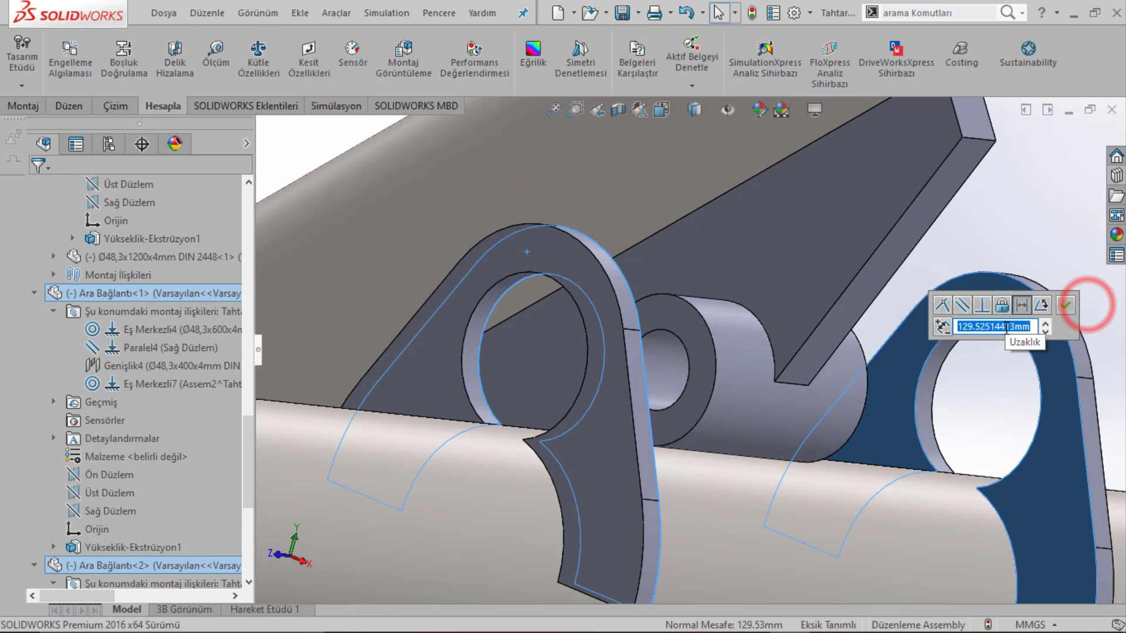
{"action": "key", "text": "Return"}
{"action": "left_click", "coordinate": [1062, 306]}
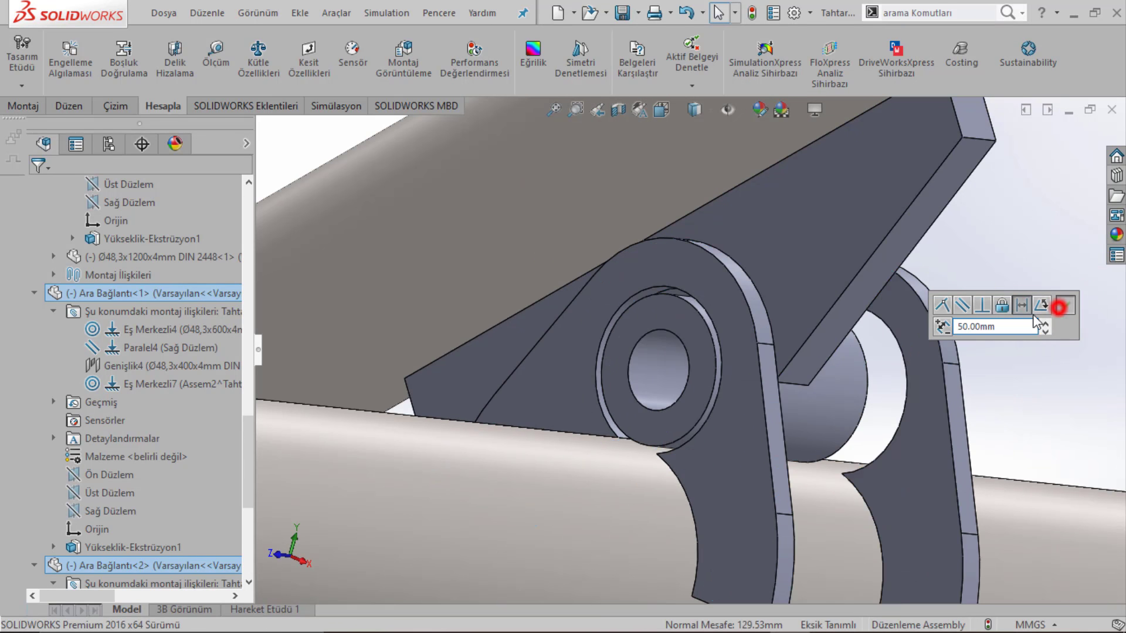
Step: Swing the bracket to test it, then pick bracket plate and link faces for centring
{"action": "scroll", "coordinate": [912, 315], "scroll_direction": "up", "scroll_amount": 3}
{"action": "scroll", "coordinate": [886, 352], "scroll_direction": "down", "scroll_amount": 5}
{"action": "left_click", "coordinate": [885, 350]}
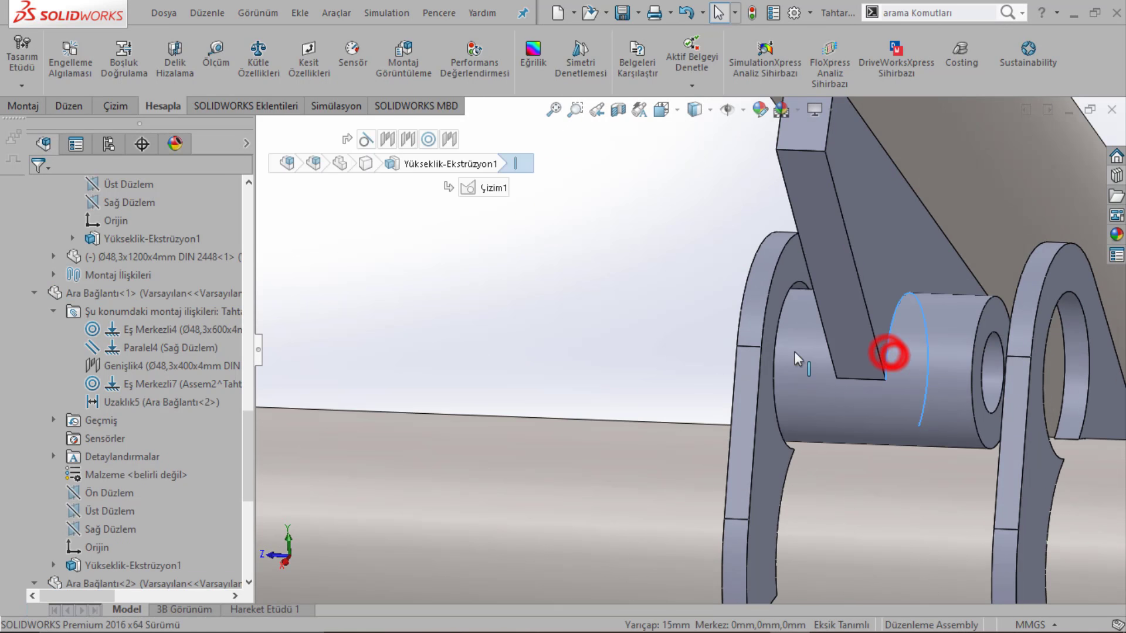
{"action": "left_click_drag", "start_coordinate": [887, 263], "coordinate": [563, 301]}
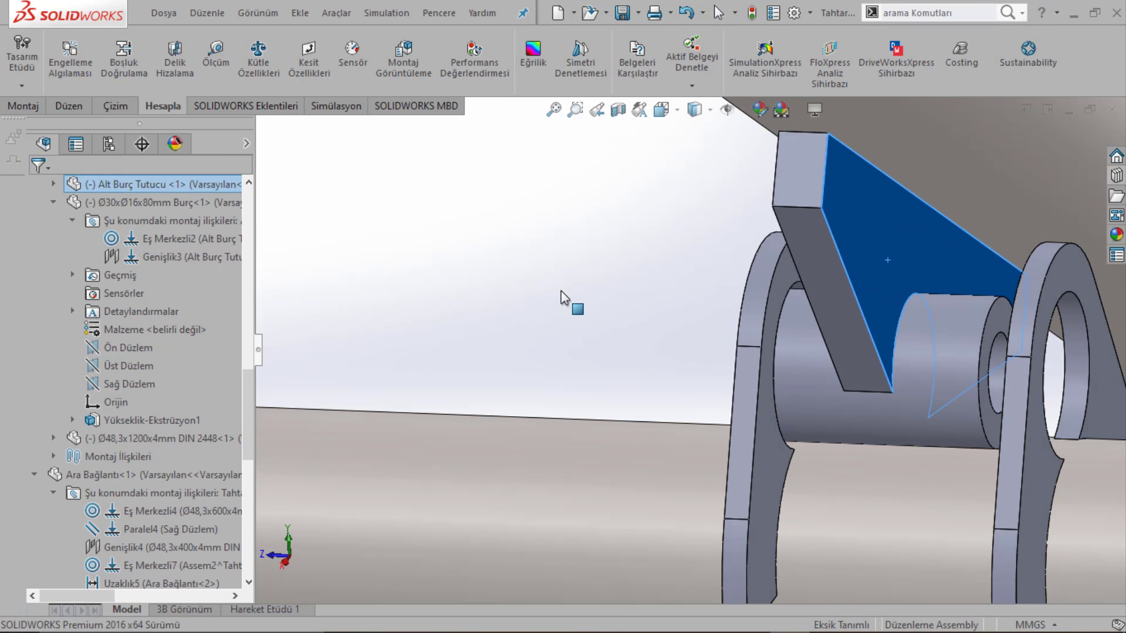
{"action": "left_click", "coordinate": [560, 290]}
{"action": "mouse_move", "coordinate": [712, 303]}
{"action": "left_mouse_down"}
{"action": "mouse_move", "coordinate": [623, 261]}
{"action": "mouse_move", "coordinate": [528, 253]}
{"action": "mouse_move", "coordinate": [579, 286]}
{"action": "left_mouse_up"}
{"action": "left_click", "coordinate": [604, 308]}
{"action": "middle_click_drag", "start_coordinate": [603, 308], "coordinate": [655, 422]}
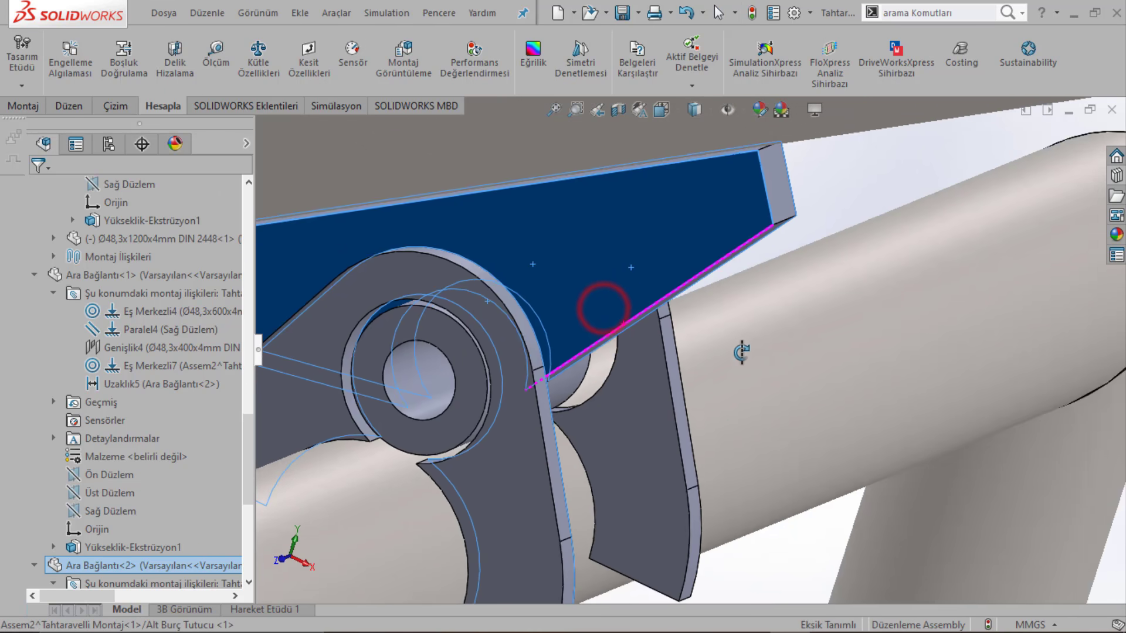
{"action": "left_click", "coordinate": [656, 422]}
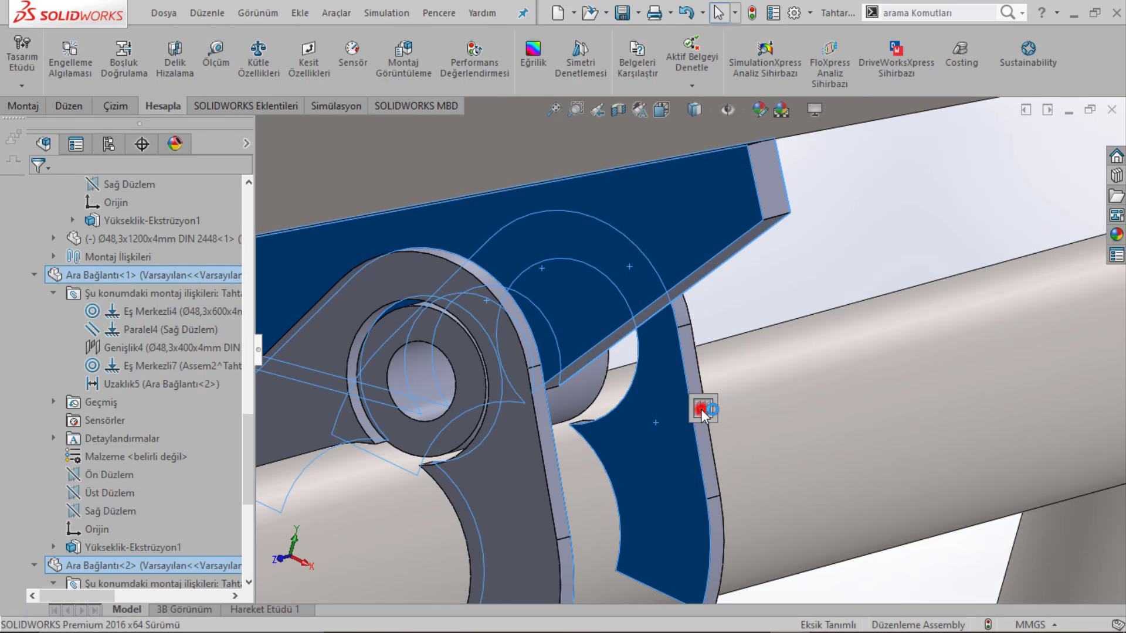
{"action": "left_click", "coordinate": [697, 409]}
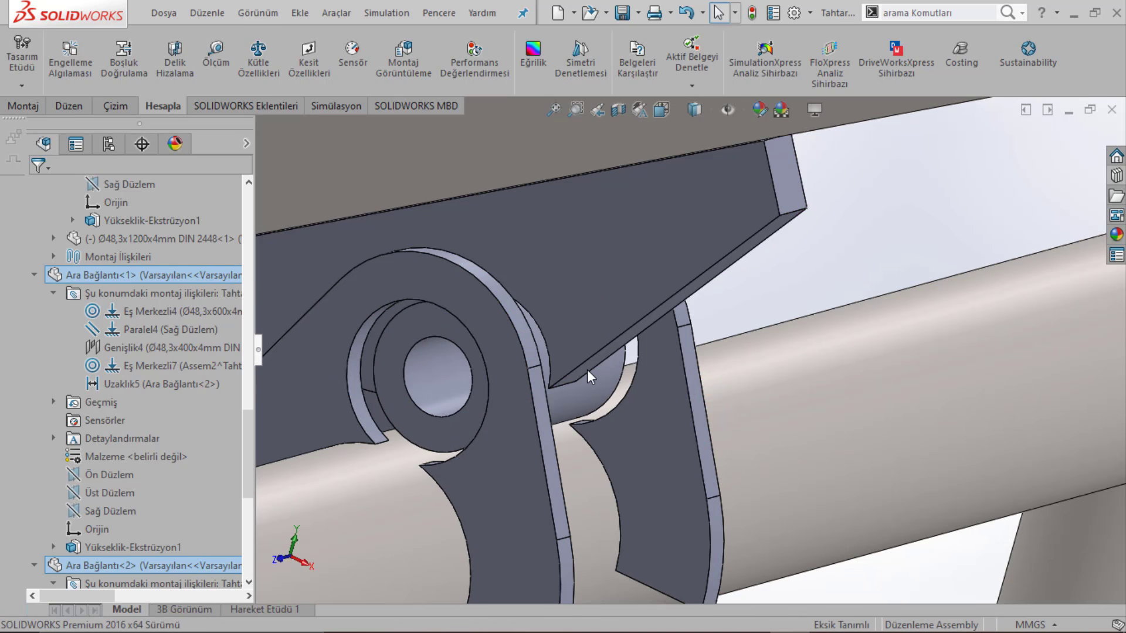
Step: Complete the Genişlik5 width mate centring the links on the seat bracket plate
{"action": "mouse_move", "coordinate": [568, 345]}
{"action": "middle_mouse_down"}
{"action": "mouse_move", "coordinate": [641, 332]}
{"action": "mouse_move", "coordinate": [515, 304]}
{"action": "mouse_move", "coordinate": [447, 314]}
{"action": "middle_mouse_up"}
{"action": "scroll", "coordinate": [639, 329], "scroll_direction": "up", "scroll_amount": 3}
{"action": "scroll", "coordinate": [716, 352], "scroll_direction": "down", "scroll_amount": 3}
{"action": "scroll", "coordinate": [727, 364], "scroll_direction": "down", "scroll_amount": 2}
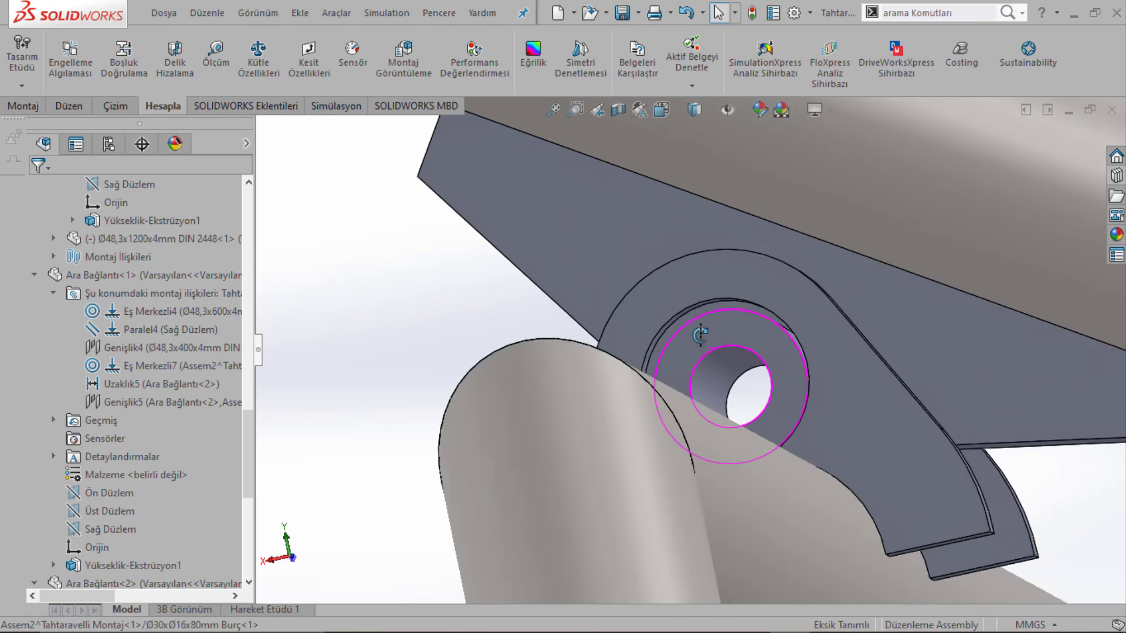
{"action": "scroll", "coordinate": [716, 368], "scroll_direction": "down", "scroll_amount": 2}
{"action": "scroll", "coordinate": [718, 404], "scroll_direction": "up", "scroll_amount": 5}
{"action": "middle_click_drag", "start_coordinate": [725, 440], "coordinate": [798, 436]}
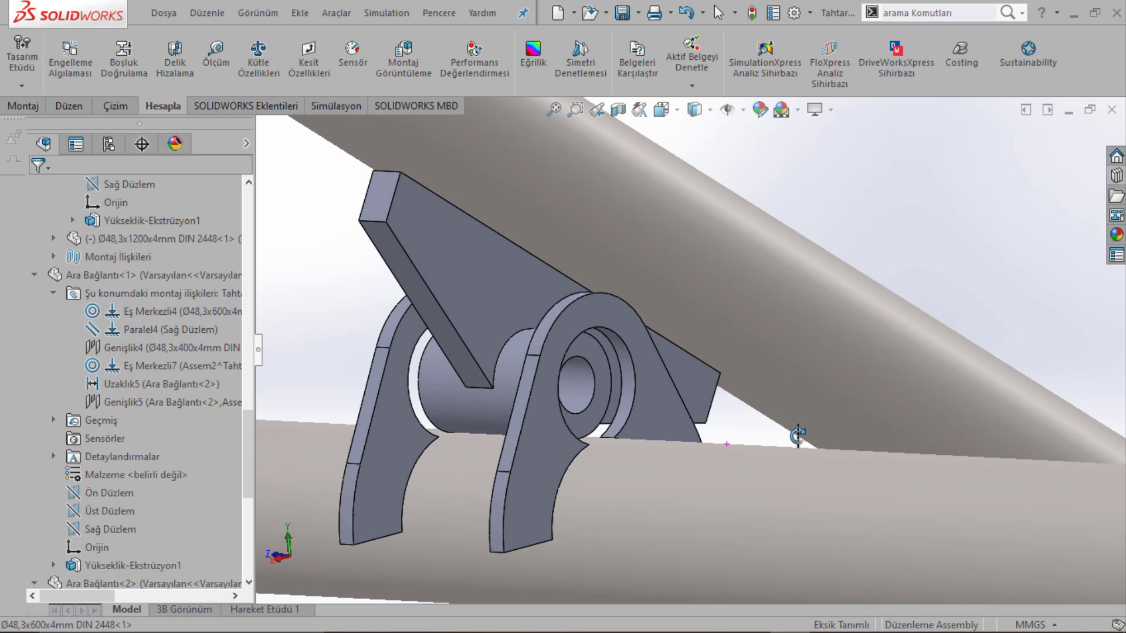
{"action": "left_click", "coordinate": [505, 302]}
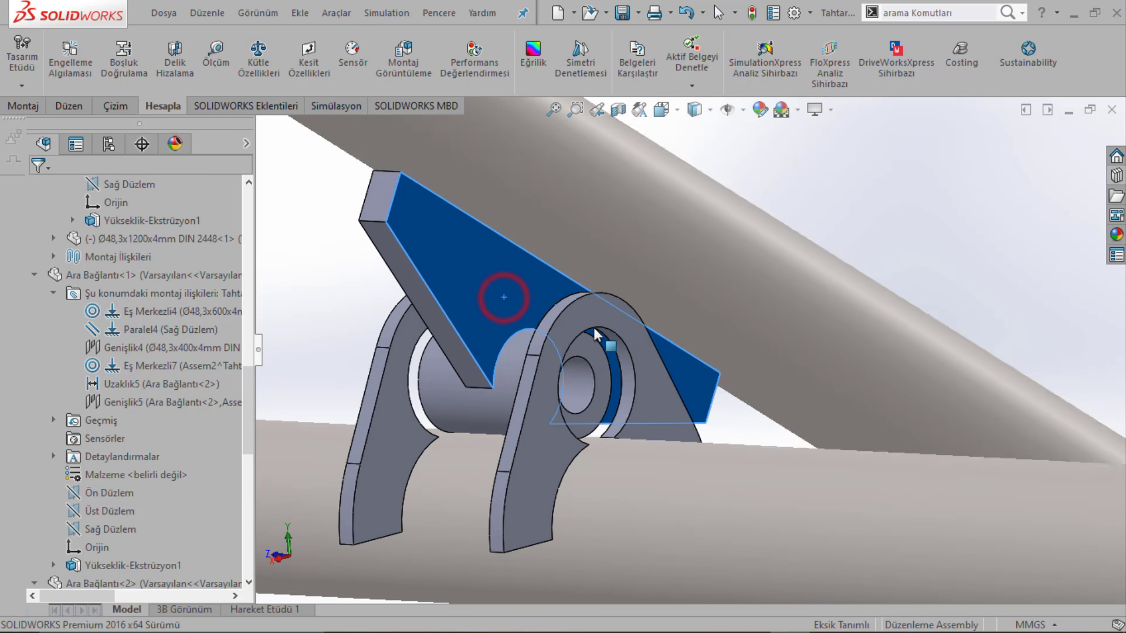
{"action": "mouse_move", "coordinate": [504, 296]}
{"action": "middle_mouse_down"}
{"action": "mouse_move", "coordinate": [489, 305]}
{"action": "mouse_move", "coordinate": [527, 360]}
{"action": "middle_mouse_up"}
{"action": "scroll", "coordinate": [481, 334], "scroll_direction": "down", "scroll_amount": 3}
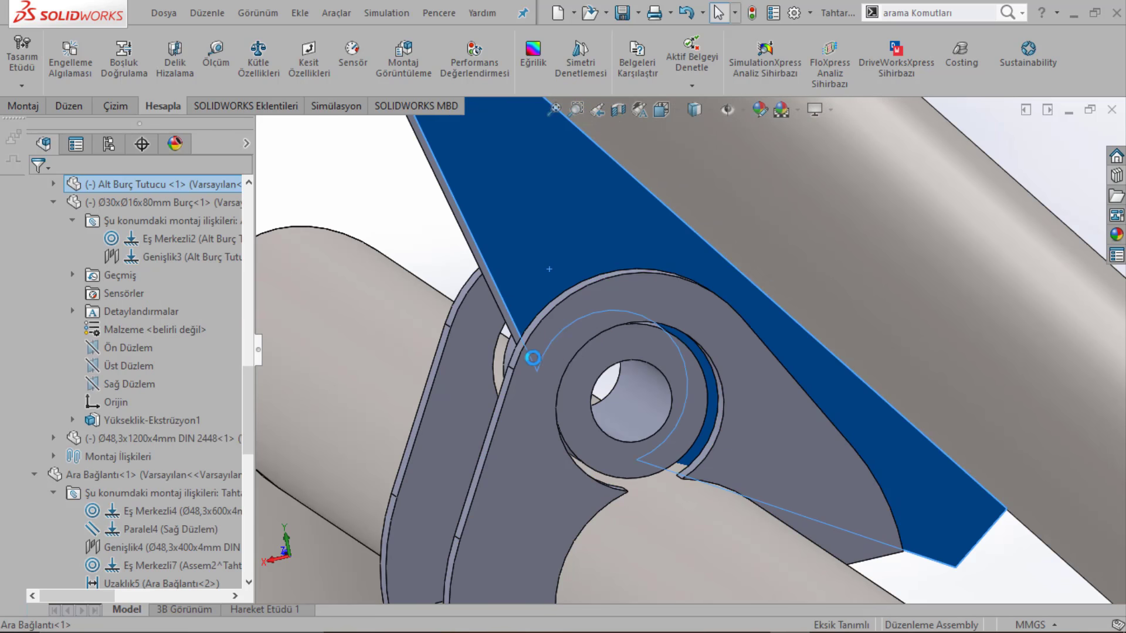
Step: Rebuild and save the assembly, then view the bracket and both tubes
{"action": "key", "text": "ctrl+s"}
{"action": "left_click", "coordinate": [572, 266]}
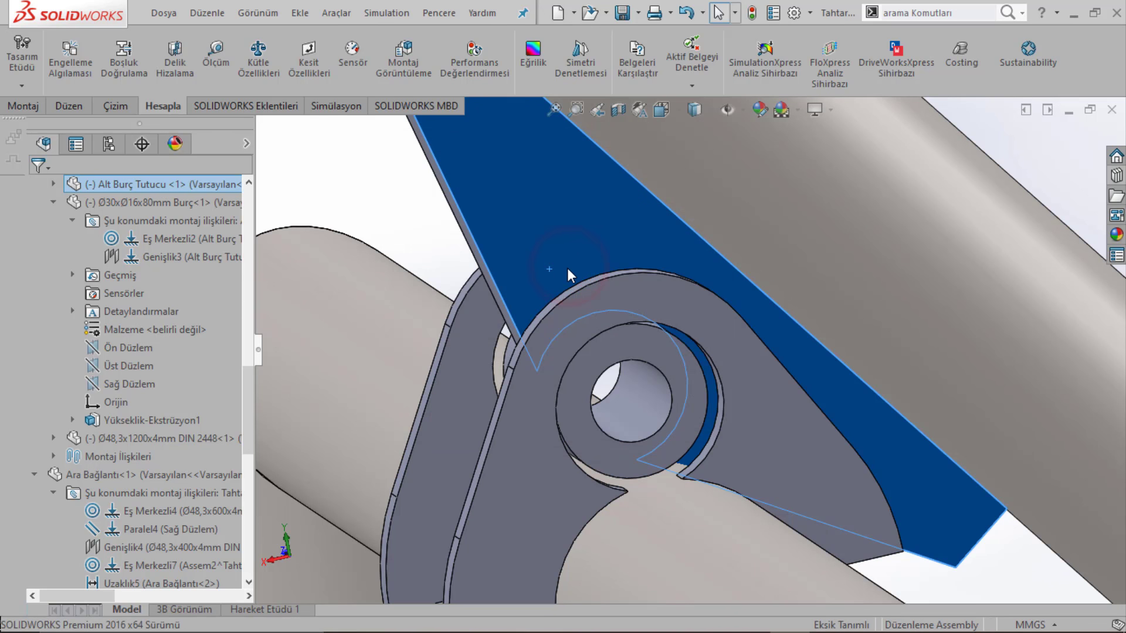
{"action": "scroll", "coordinate": [568, 275], "scroll_direction": "up", "scroll_amount": 2}
{"action": "scroll", "coordinate": [617, 305], "scroll_direction": "up", "scroll_amount": 4}
{"action": "middle_click_drag", "start_coordinate": [617, 306], "coordinate": [655, 320]}
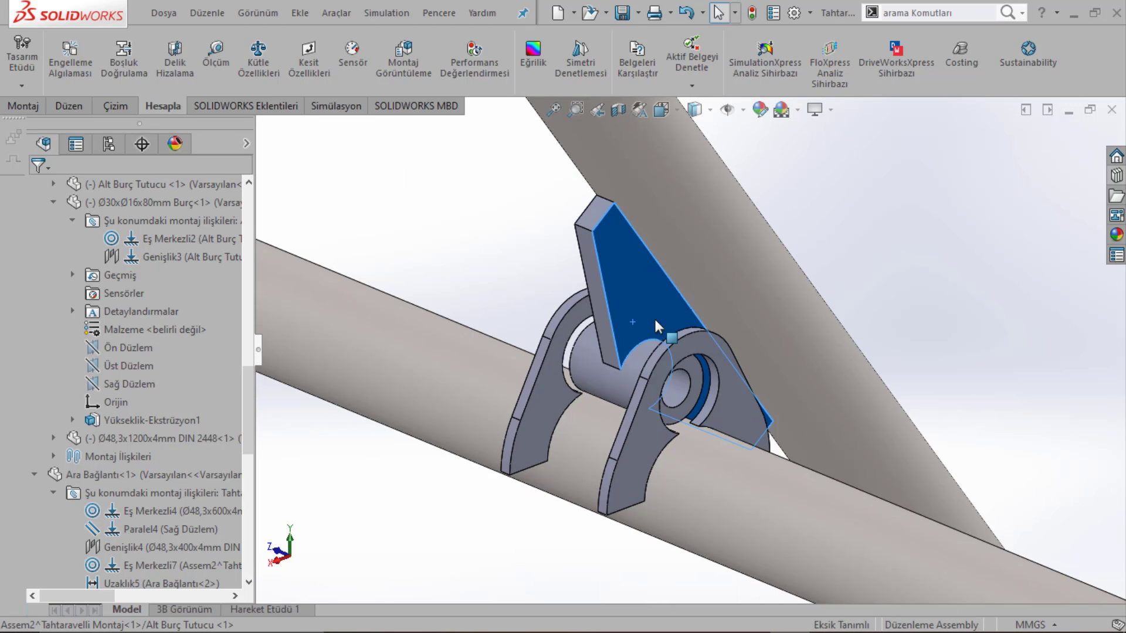
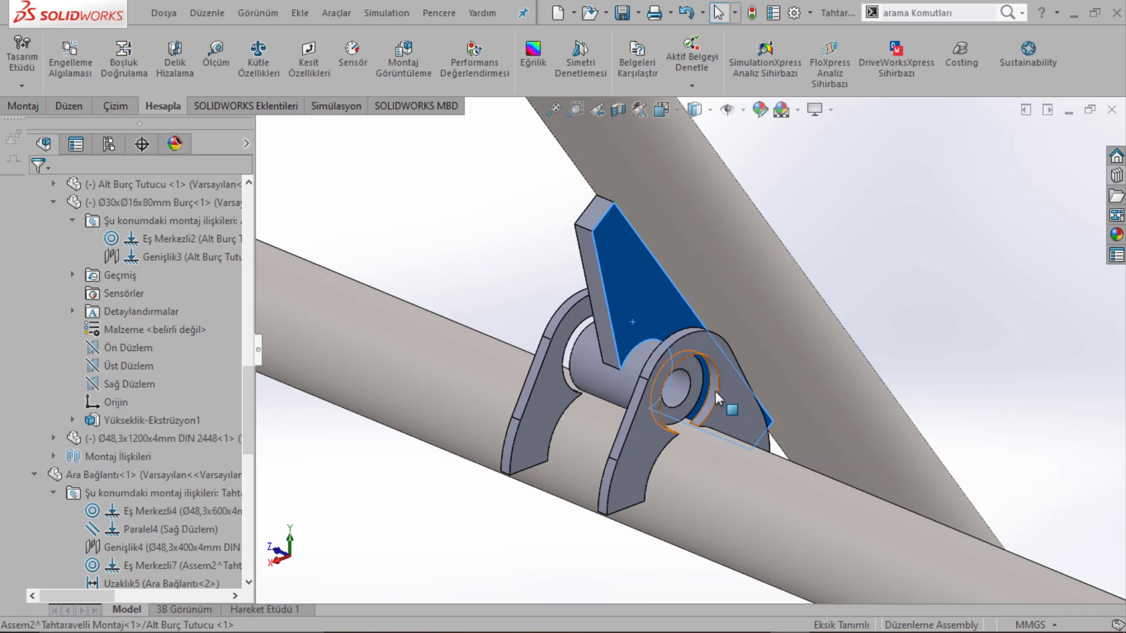
Step: Swing the upper seesaw tube about its pin to near-horizontal
{"action": "middle_click_drag", "start_coordinate": [716, 400], "coordinate": [671, 350]}
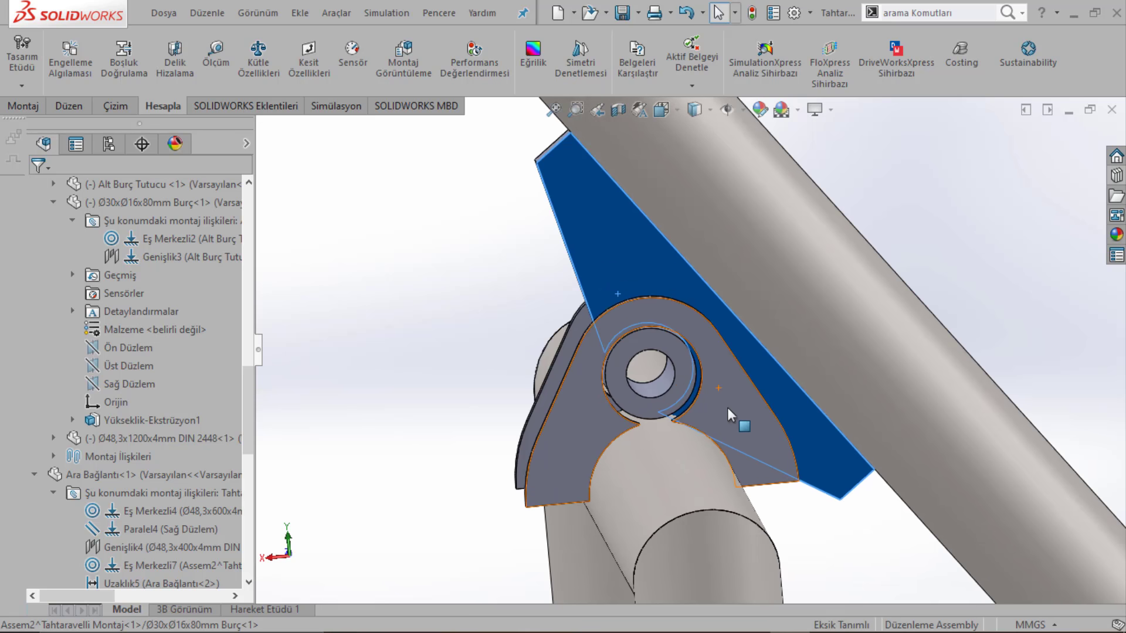
{"action": "middle_click_drag", "start_coordinate": [647, 350], "coordinate": [724, 384]}
{"action": "left_click", "coordinate": [540, 334]}
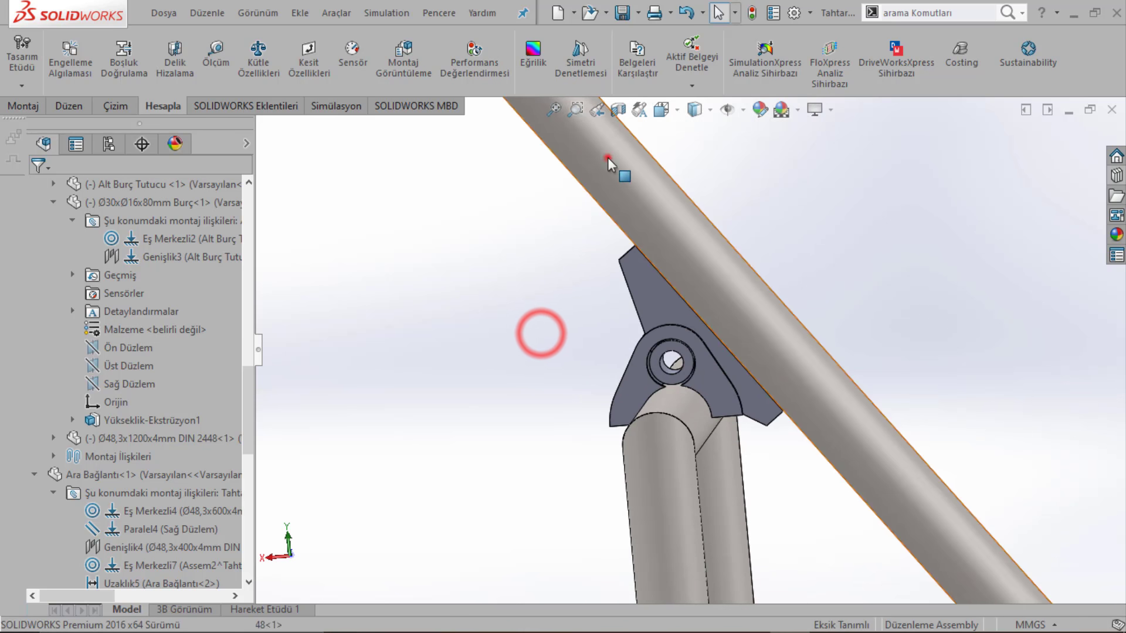
{"action": "mouse_move", "coordinate": [605, 155]}
{"action": "left_mouse_down"}
{"action": "mouse_move", "coordinate": [392, 287]}
{"action": "mouse_move", "coordinate": [382, 370]}
{"action": "mouse_move", "coordinate": [411, 457]}
{"action": "mouse_move", "coordinate": [364, 389]}
{"action": "mouse_move", "coordinate": [555, 353]}
{"action": "left_mouse_up"}
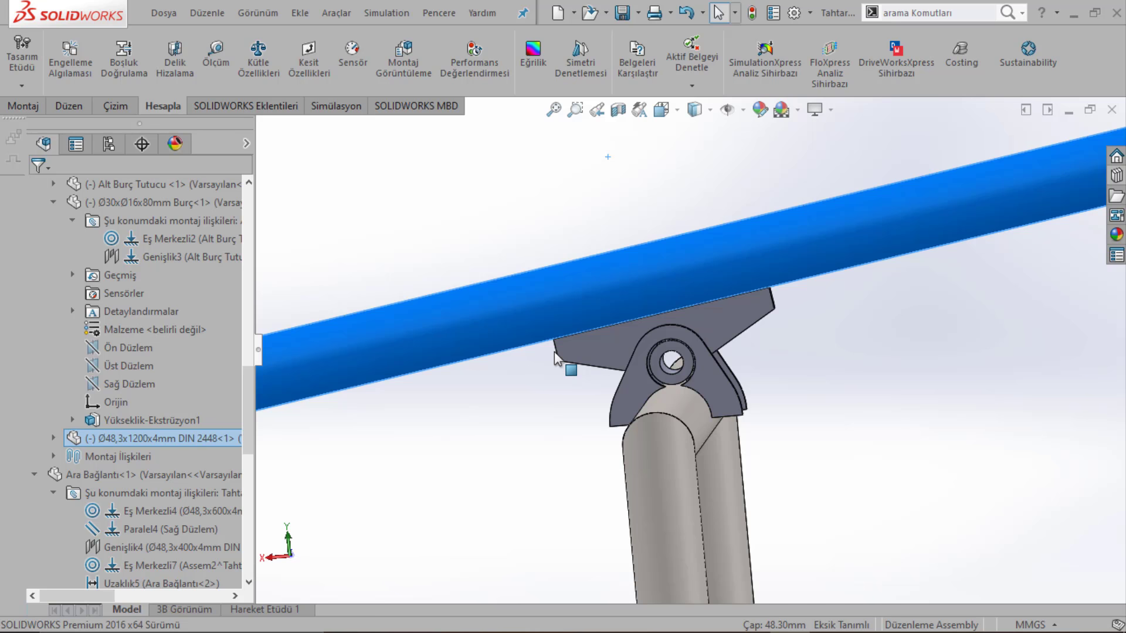
Step: Zoom in where the connector plate's pin hole meets the lower tube, and select the plate
{"action": "scroll", "coordinate": [555, 359], "scroll_direction": "up", "scroll_amount": 5}
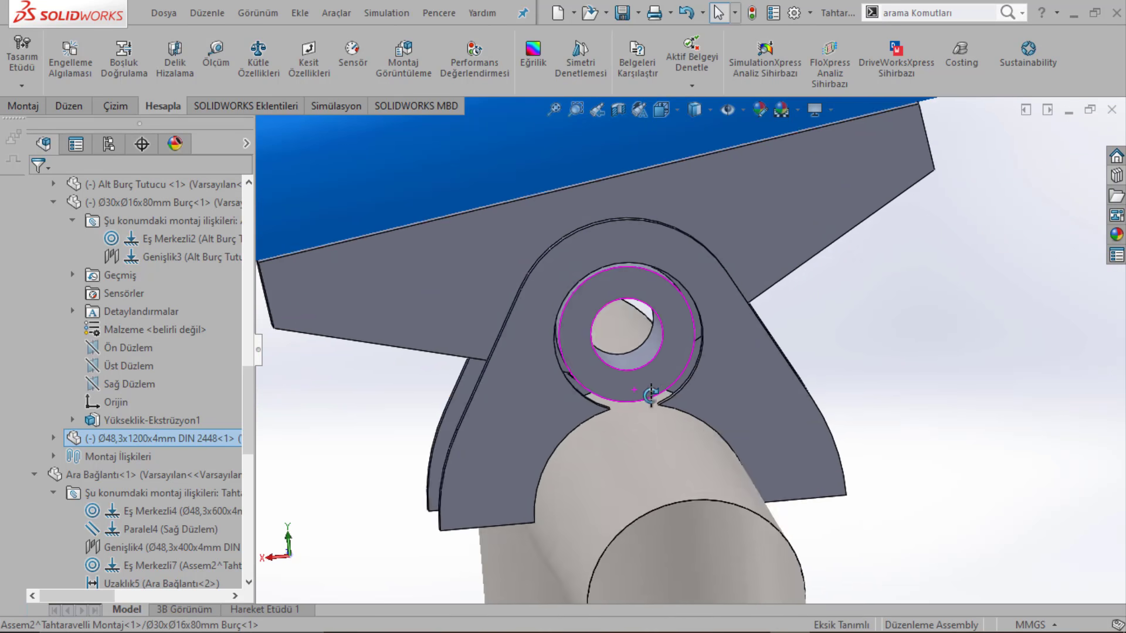
{"action": "middle_click_drag", "start_coordinate": [645, 381], "coordinate": [668, 397]}
{"action": "scroll", "coordinate": [669, 397], "scroll_direction": "up", "scroll_amount": 3}
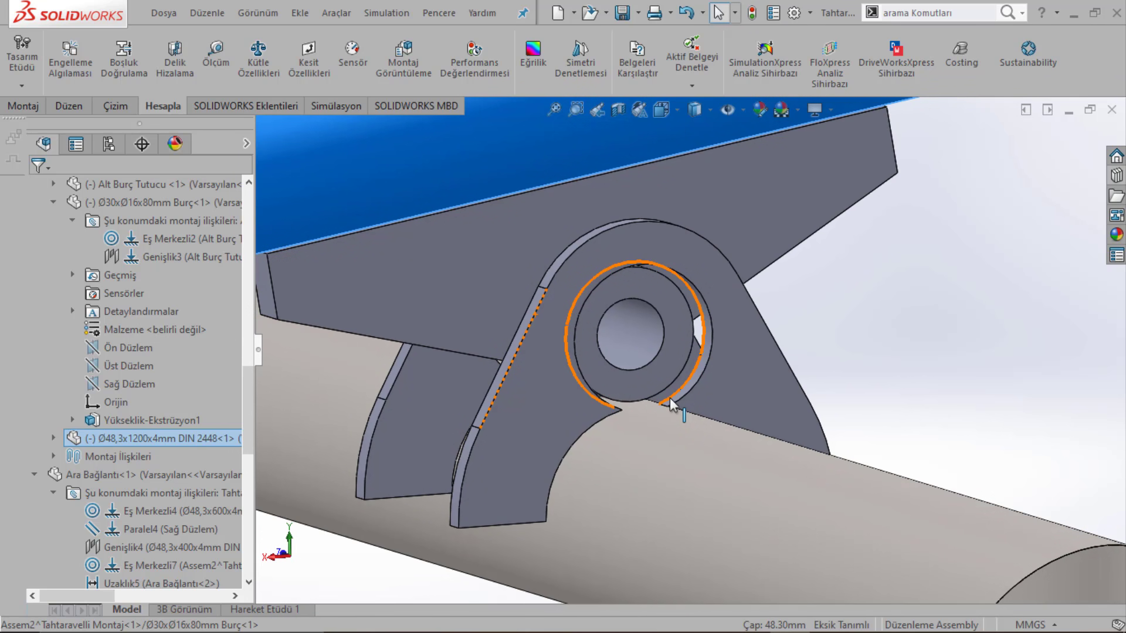
{"action": "scroll", "coordinate": [669, 398], "scroll_direction": "down", "scroll_amount": 5}
{"action": "scroll", "coordinate": [684, 352], "scroll_direction": "up", "scroll_amount": 3}
{"action": "scroll", "coordinate": [684, 351], "scroll_direction": "up", "scroll_amount": 2}
{"action": "scroll", "coordinate": [684, 348], "scroll_direction": "down", "scroll_amount": 3}
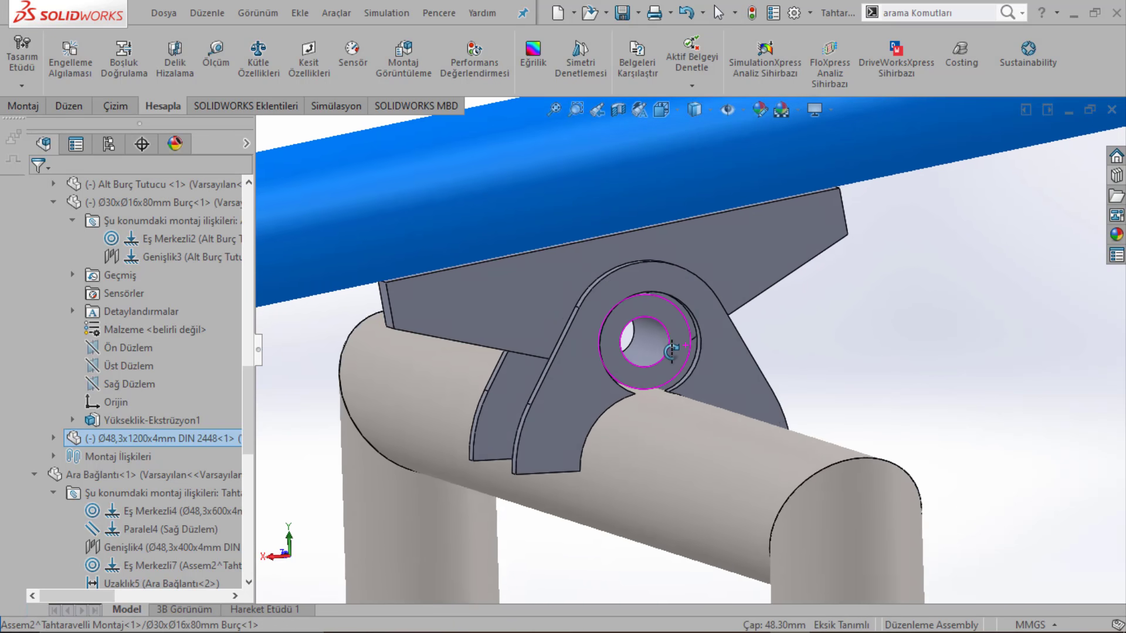
{"action": "mouse_move", "coordinate": [685, 348]}
{"action": "middle_mouse_down"}
{"action": "mouse_move", "coordinate": [706, 361]}
{"action": "mouse_move", "coordinate": [664, 323]}
{"action": "middle_mouse_up"}
{"action": "scroll", "coordinate": [692, 354], "scroll_direction": "up", "scroll_amount": 3}
{"action": "left_click", "coordinate": [679, 241]}
Step: Open the Ara Bağlantı connector part and edit its sketch Çizim1 in front view
{"action": "right_click", "coordinate": [698, 209]}
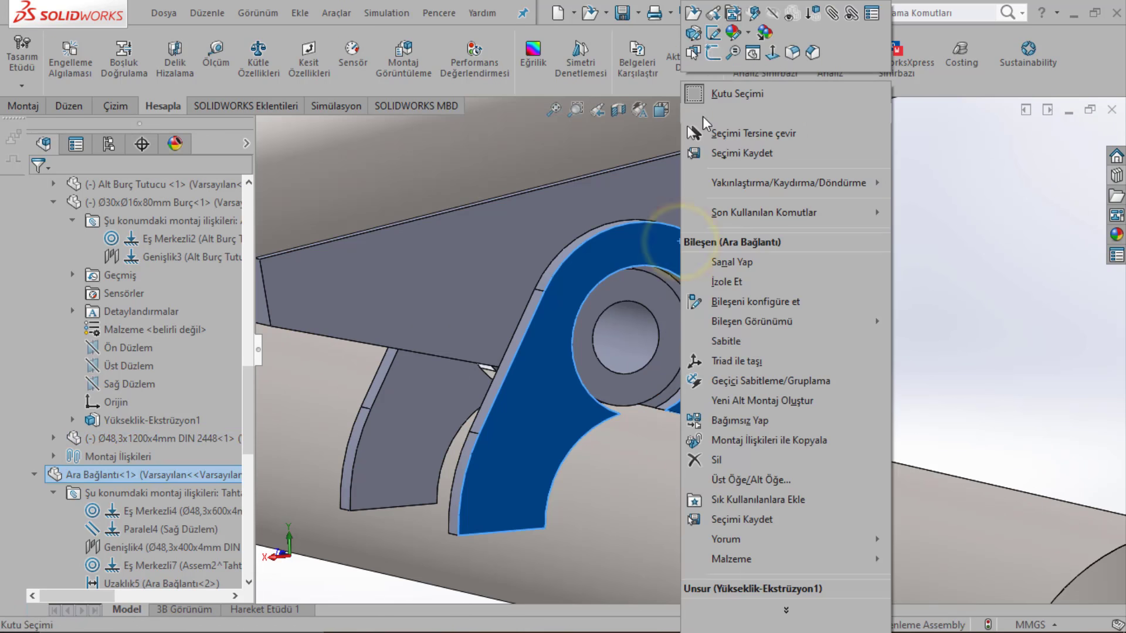
{"action": "left_click", "coordinate": [692, 13]}
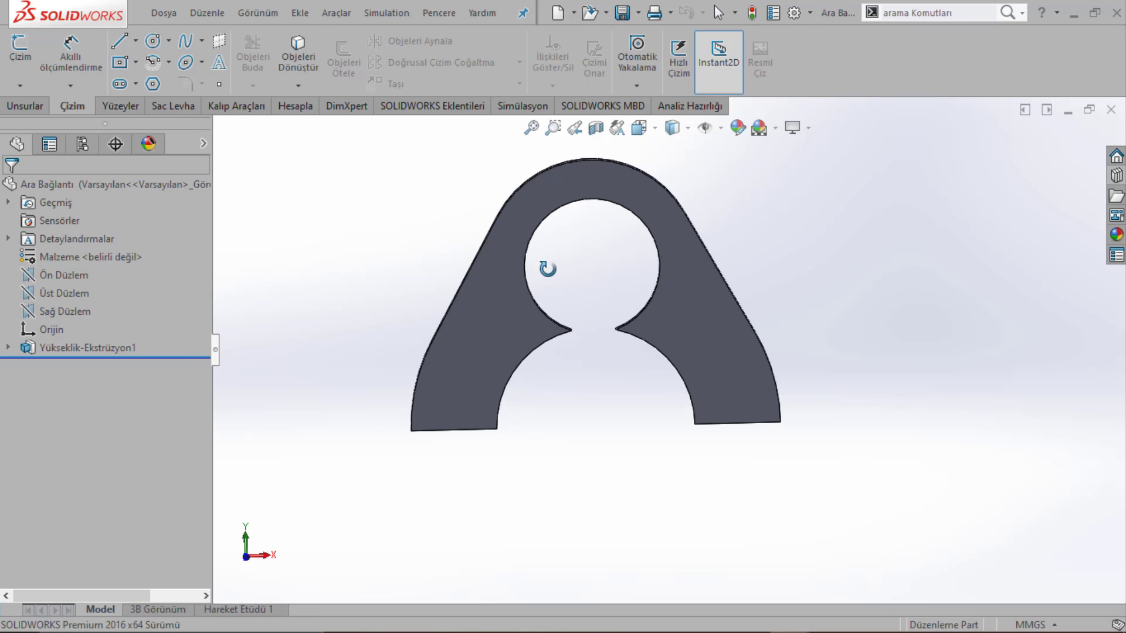
{"action": "middle_click_drag", "start_coordinate": [554, 272], "coordinate": [558, 208]}
{"action": "key", "text": "ctrl+1"}
{"action": "left_click", "coordinate": [9, 348]}
{"action": "left_click", "coordinate": [62, 365]}
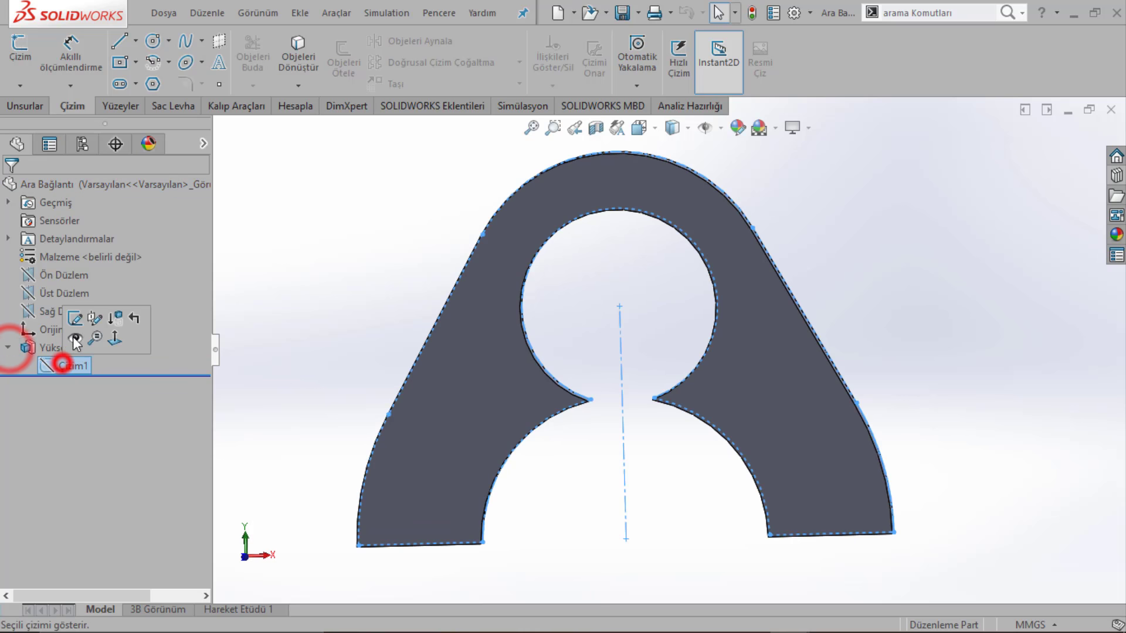
{"action": "left_click", "coordinate": [75, 319]}
{"action": "scroll", "coordinate": [638, 305], "scroll_direction": "up", "scroll_amount": 3}
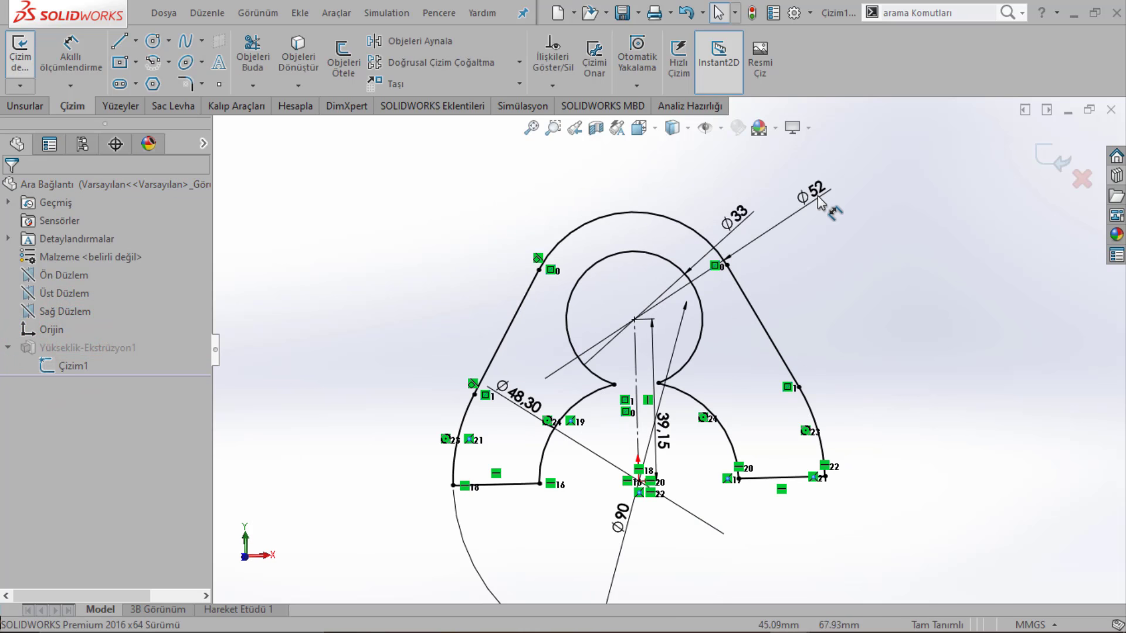
Step: Change the rounded top diameter from Ø52 to Ø60
{"action": "double_click", "coordinate": [815, 194]}
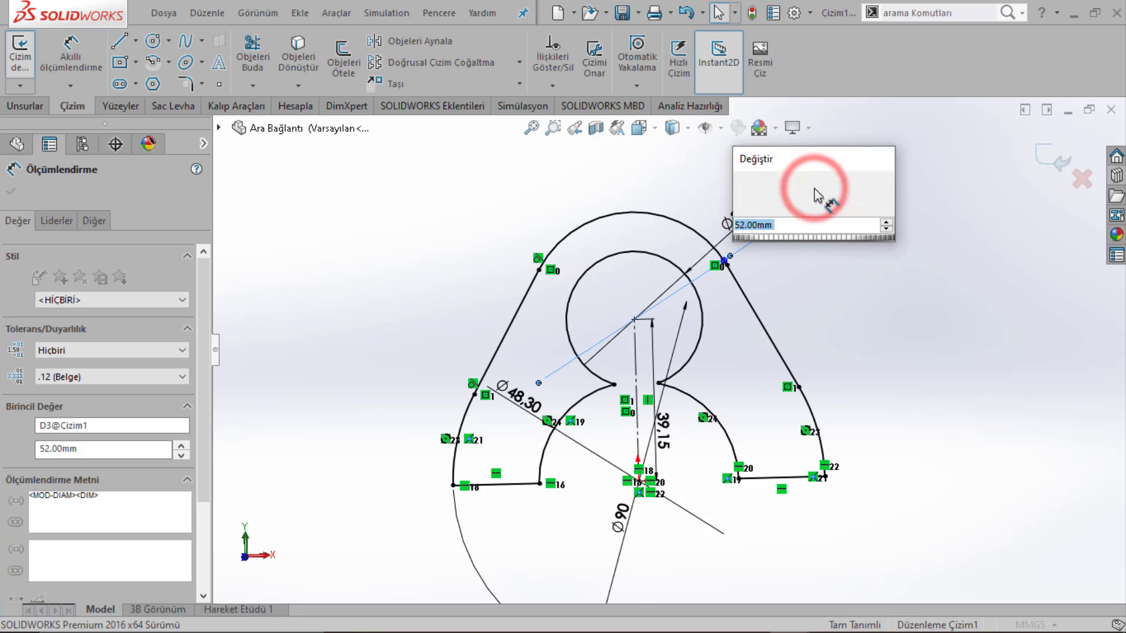
{"action": "type", "text": "60"}
{"action": "key", "text": "Return"}
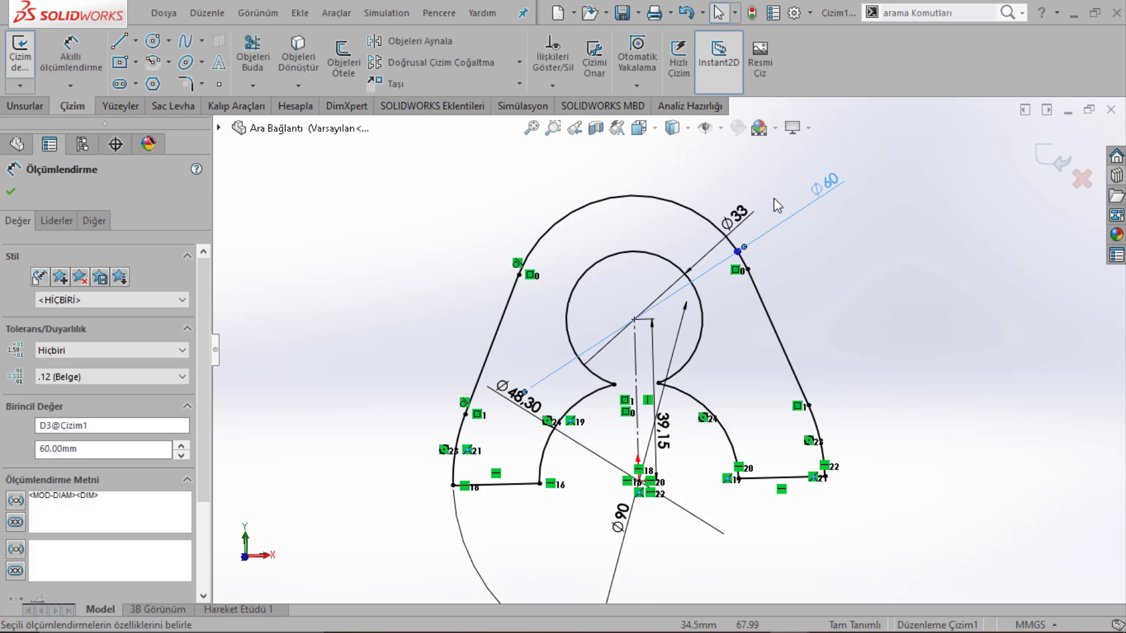
{"action": "left_click", "coordinate": [766, 182]}
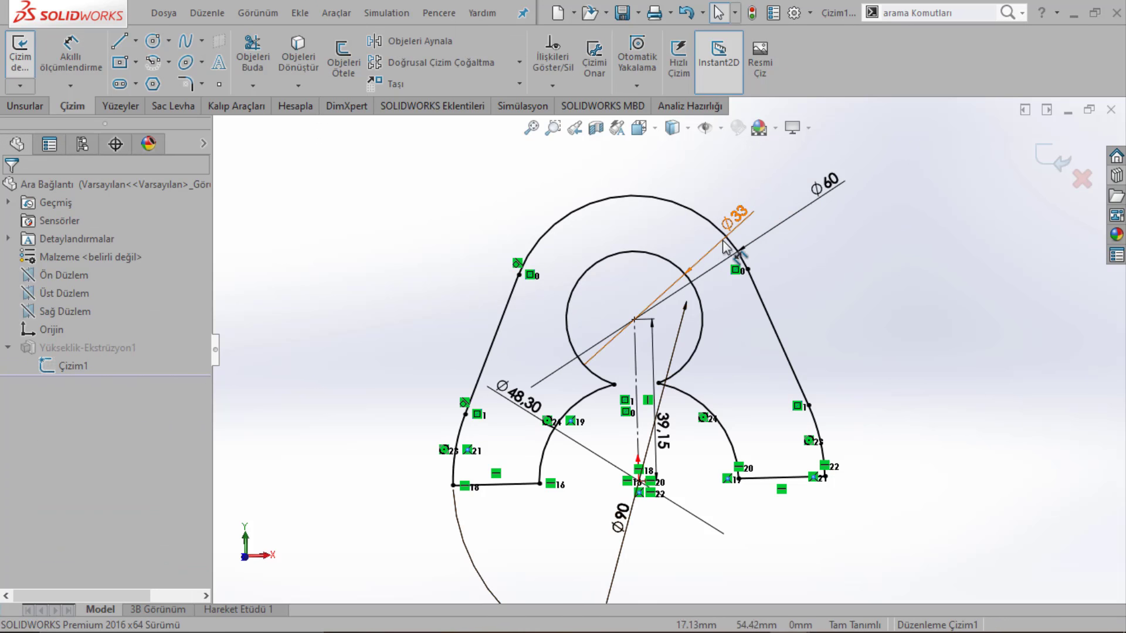
Step: Try setting the Ø33 hole diameter to 16, then dismiss the invalid geometry warning
{"action": "left_click_drag", "start_coordinate": [749, 218], "coordinate": [599, 190]}
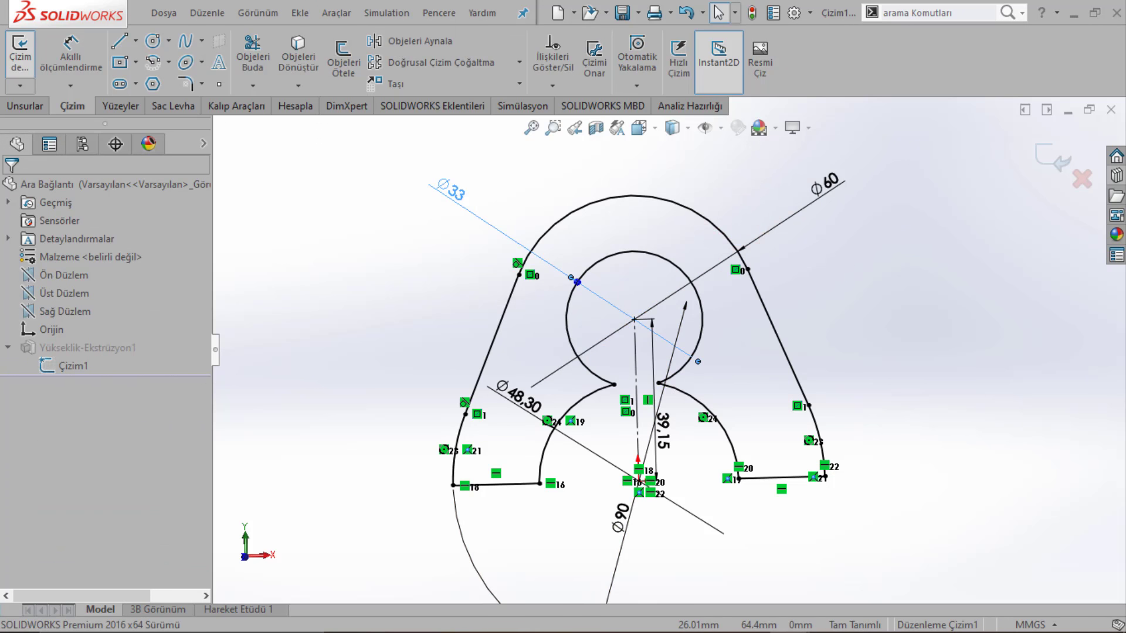
{"action": "left_click_drag", "start_coordinate": [451, 189], "coordinate": [453, 188]}
{"action": "double_click", "coordinate": [453, 188]}
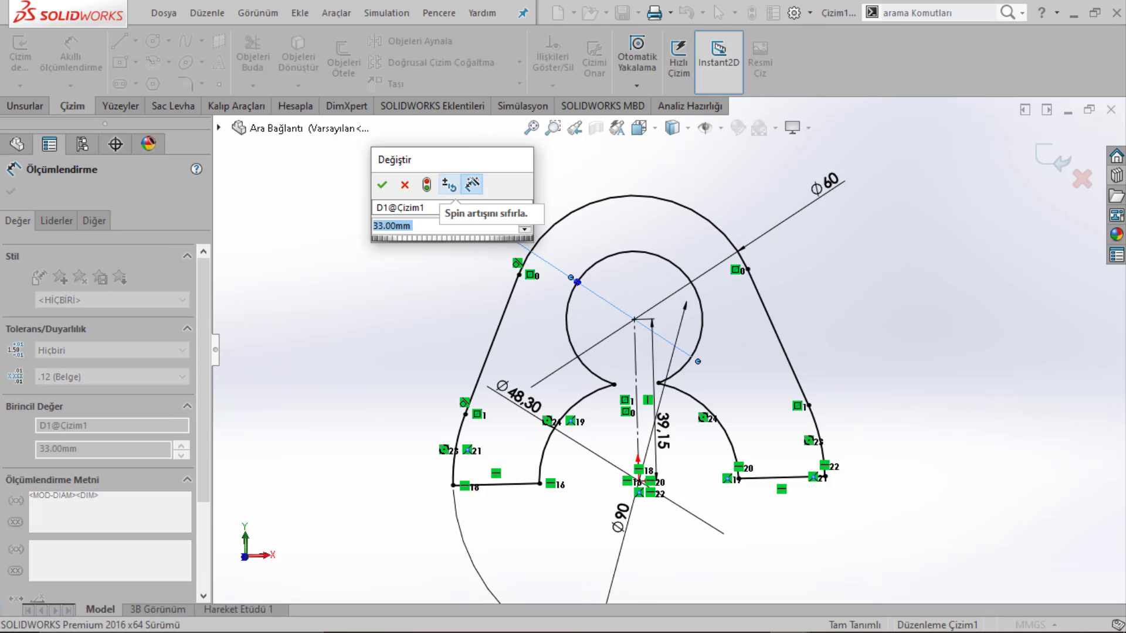
{"action": "type", "text": "16"}
{"action": "key", "text": "Return"}
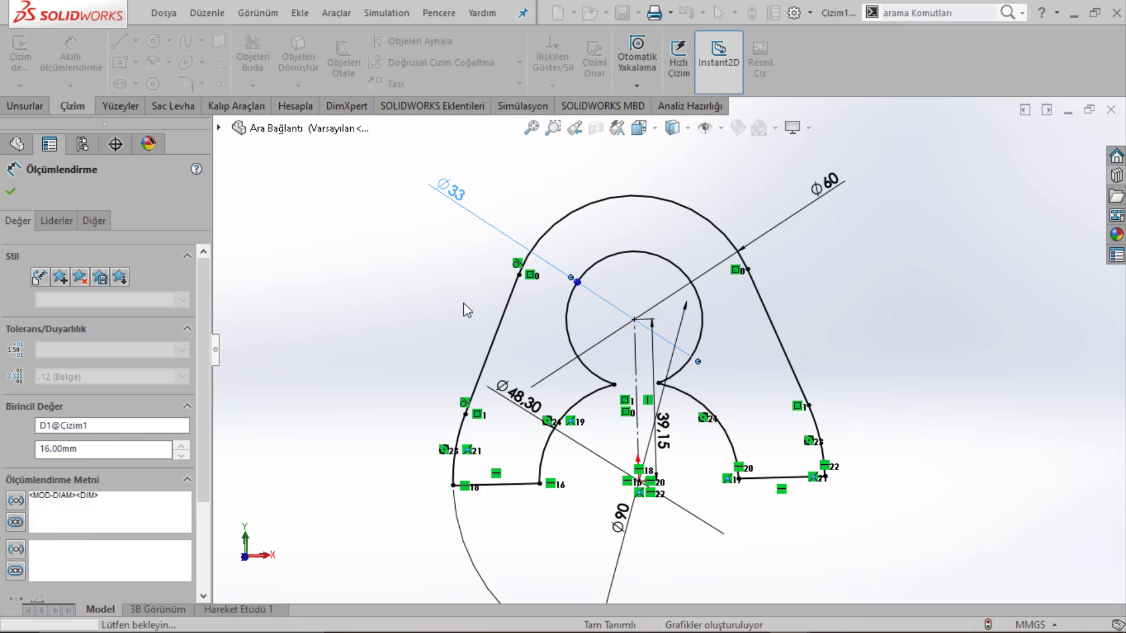
{"action": "left_click", "coordinate": [649, 326]}
{"action": "left_click", "coordinate": [403, 299]}
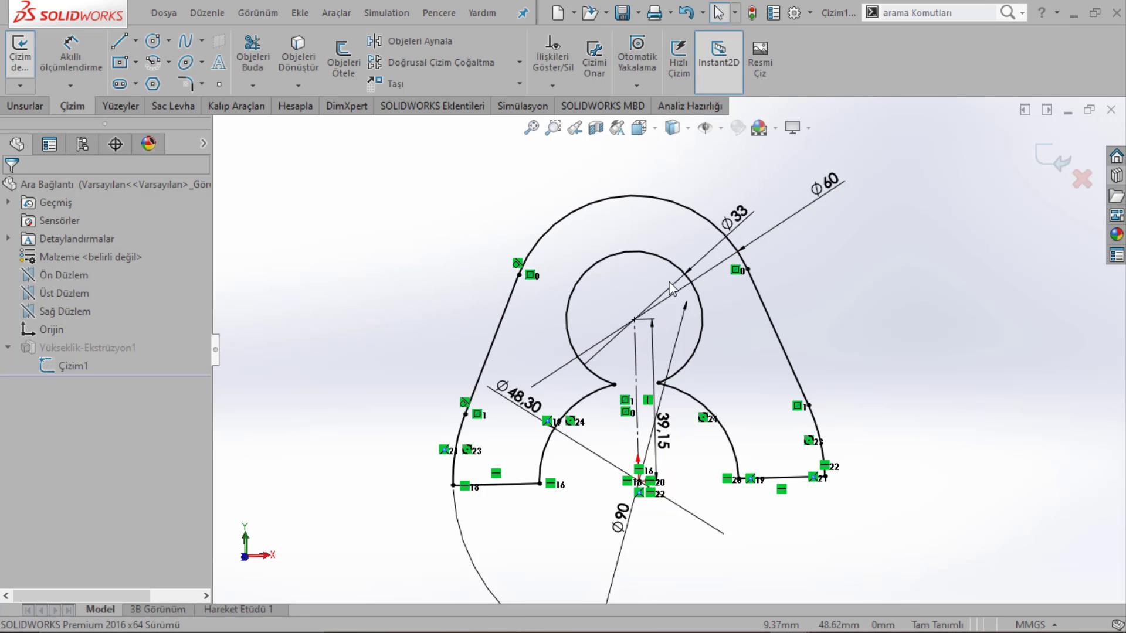
{"action": "scroll", "coordinate": [666, 272], "scroll_direction": "down", "scroll_amount": 3}
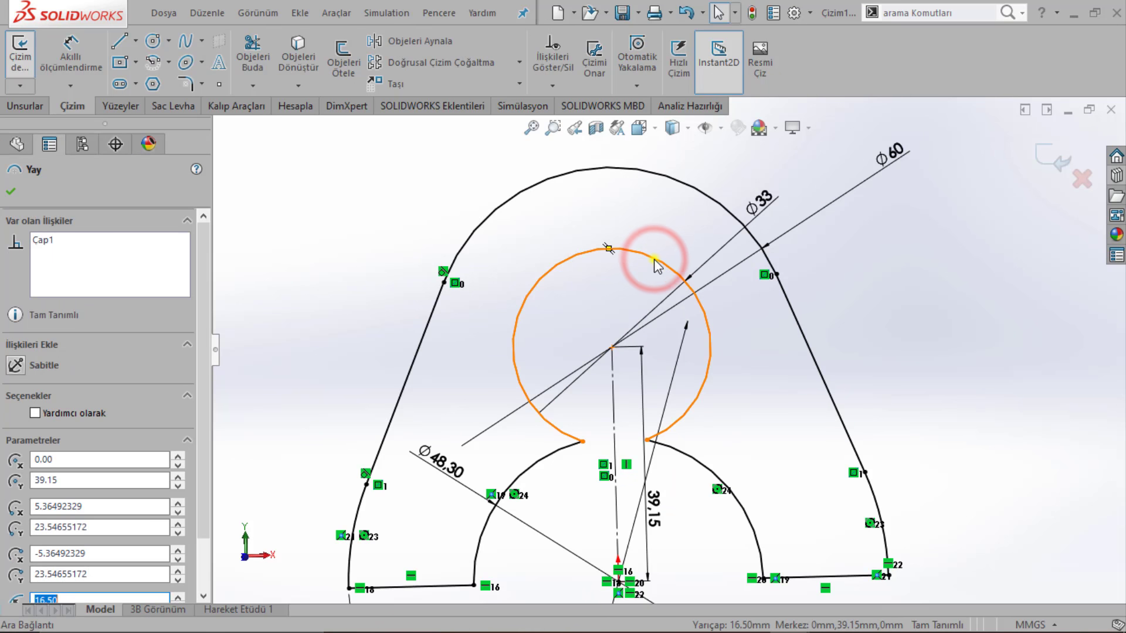
Step: Convert the hole arc to construction geometry and draw a smaller circle at the hole centre
{"action": "right_click", "coordinate": [655, 265]}
{"action": "left_click", "coordinate": [686, 196]}
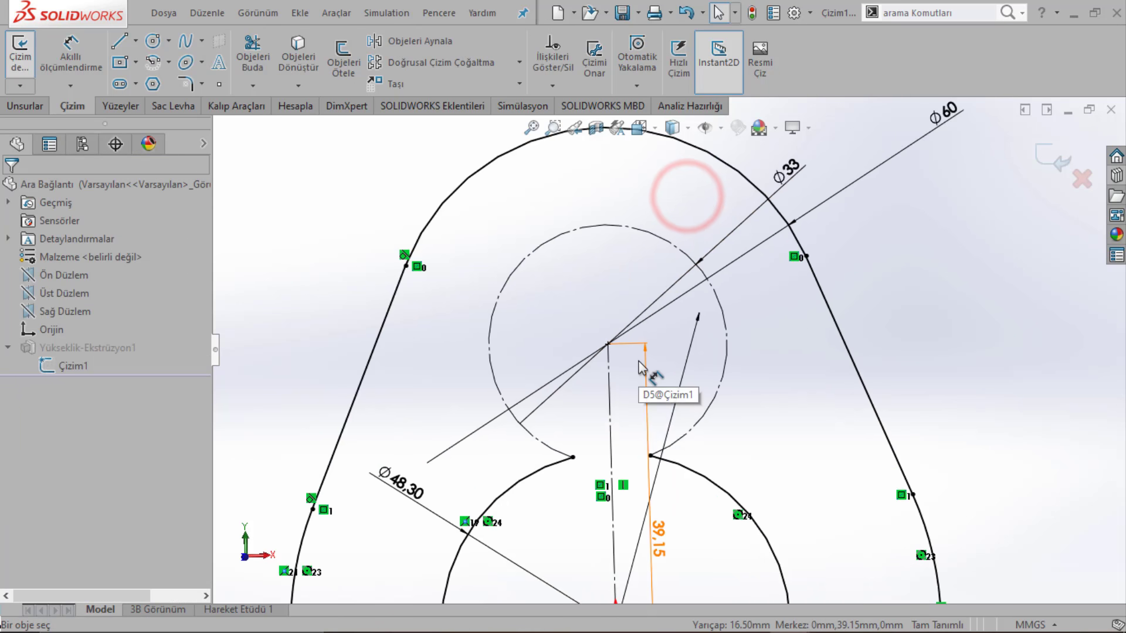
{"action": "left_click", "coordinate": [152, 52]}
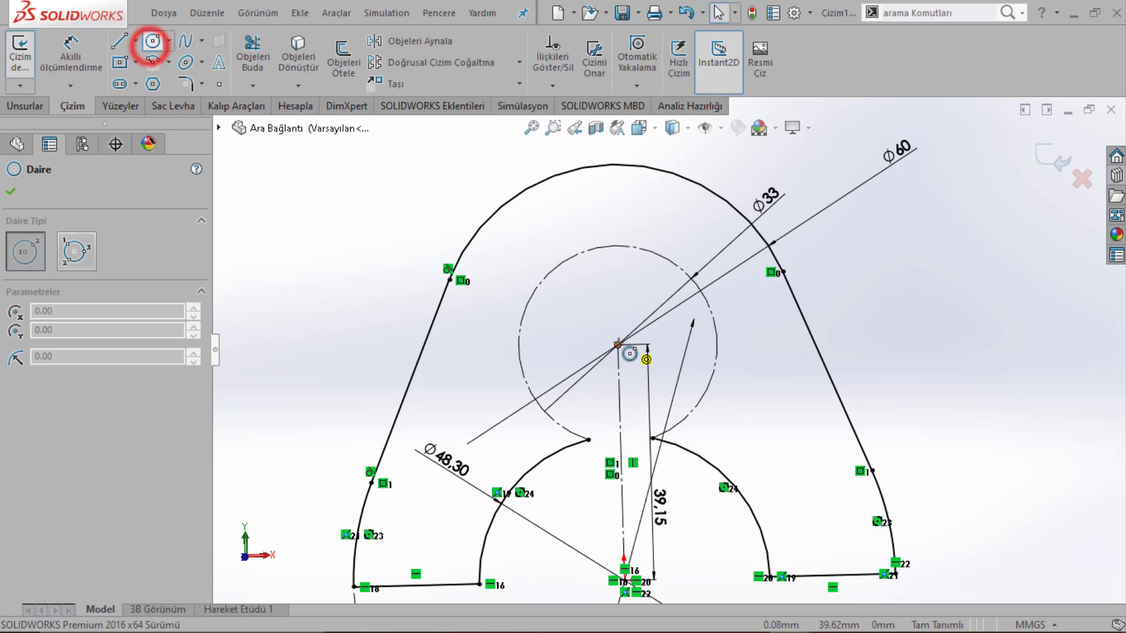
{"action": "left_click", "coordinate": [618, 345]}
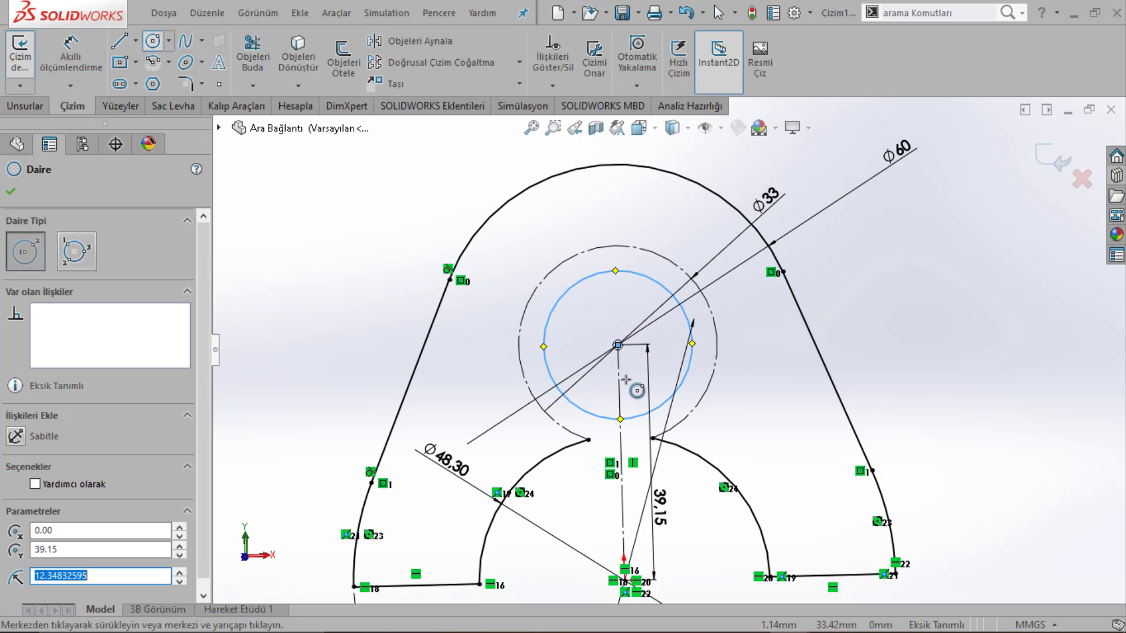
{"action": "key", "text": "Escape"}
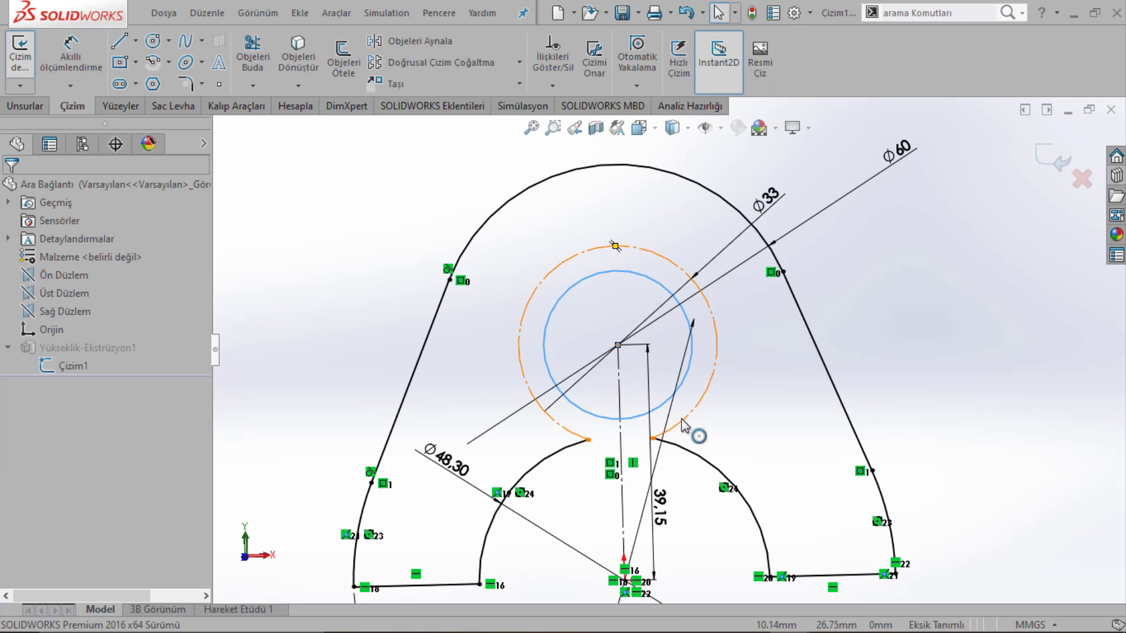
{"action": "scroll", "coordinate": [681, 418], "scroll_direction": "up", "scroll_amount": 2}
{"action": "scroll", "coordinate": [622, 405], "scroll_direction": "down", "scroll_amount": 4}
{"action": "scroll", "coordinate": [601, 396], "scroll_direction": "down", "scroll_amount": 1}
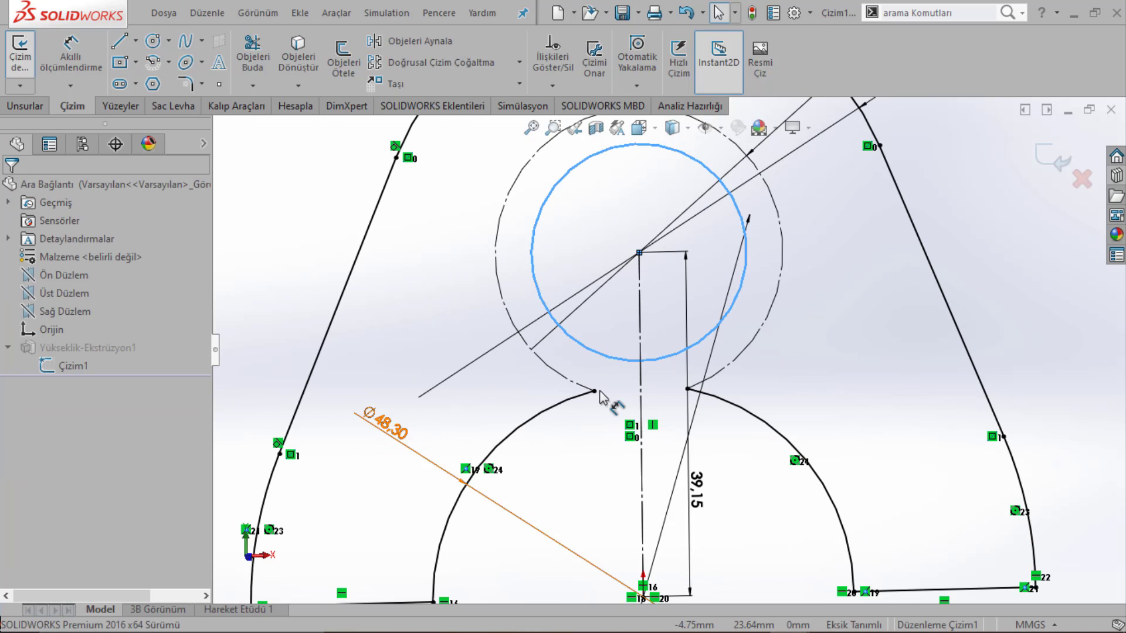
Step: Convert the lower left and lower right arcs to construction geometry
{"action": "left_click", "coordinate": [594, 392]}
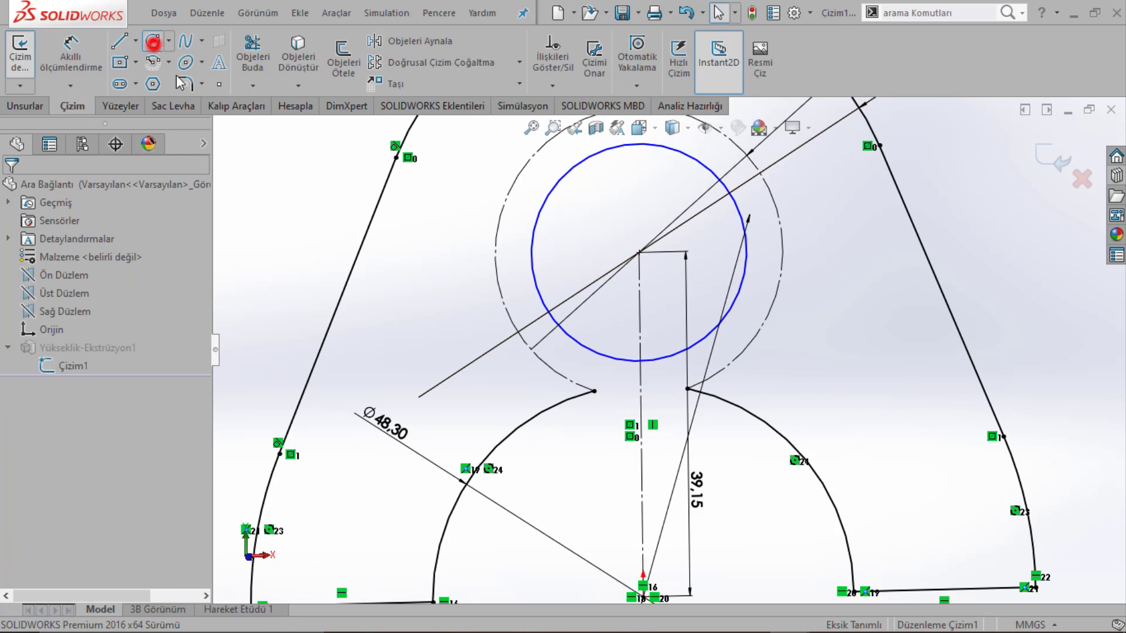
{"action": "left_click", "coordinate": [153, 43]}
{"action": "scroll", "coordinate": [669, 352], "scroll_direction": "up", "scroll_amount": 2}
{"action": "key", "text": "Escape"}
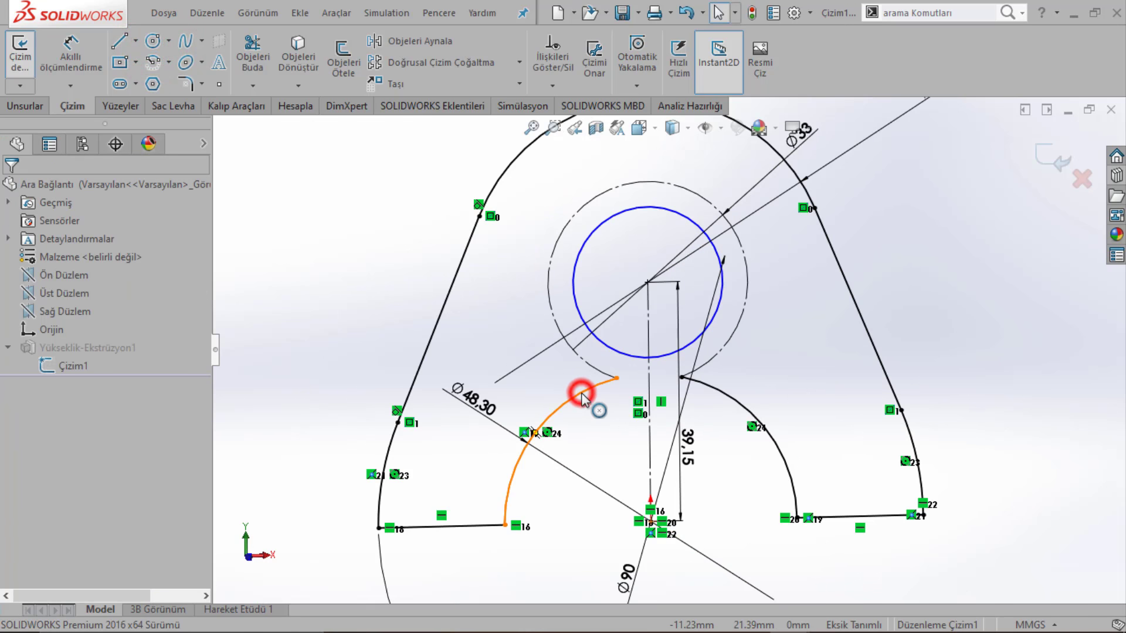
{"action": "left_click", "coordinate": [582, 398]}
{"action": "left_click", "coordinate": [650, 349]}
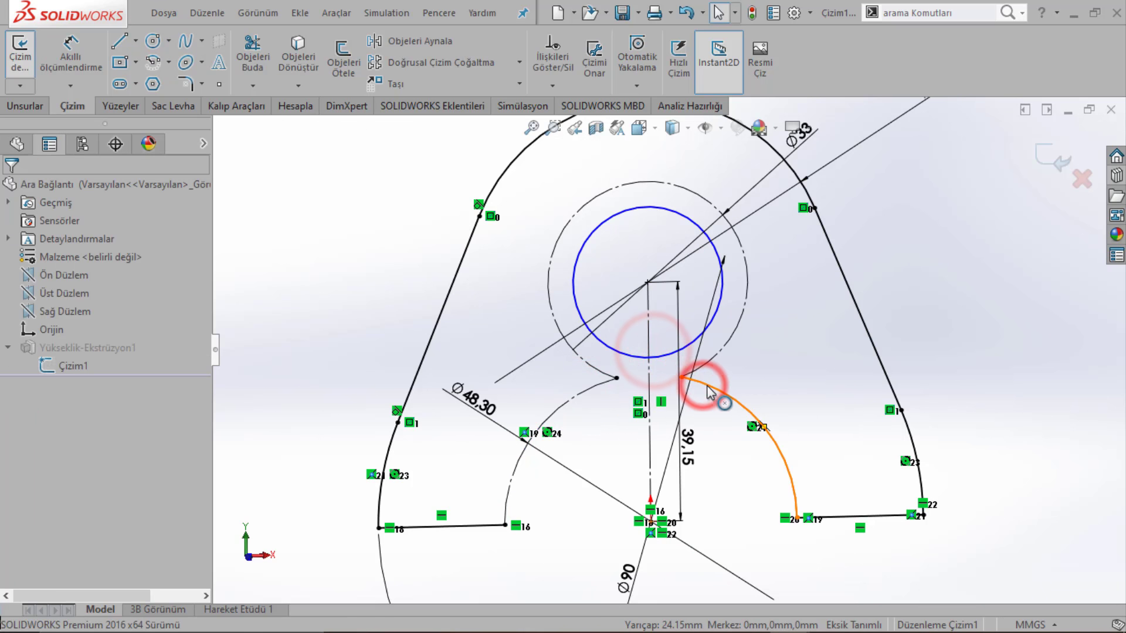
{"action": "left_click", "coordinate": [706, 387]}
{"action": "left_click", "coordinate": [767, 335]}
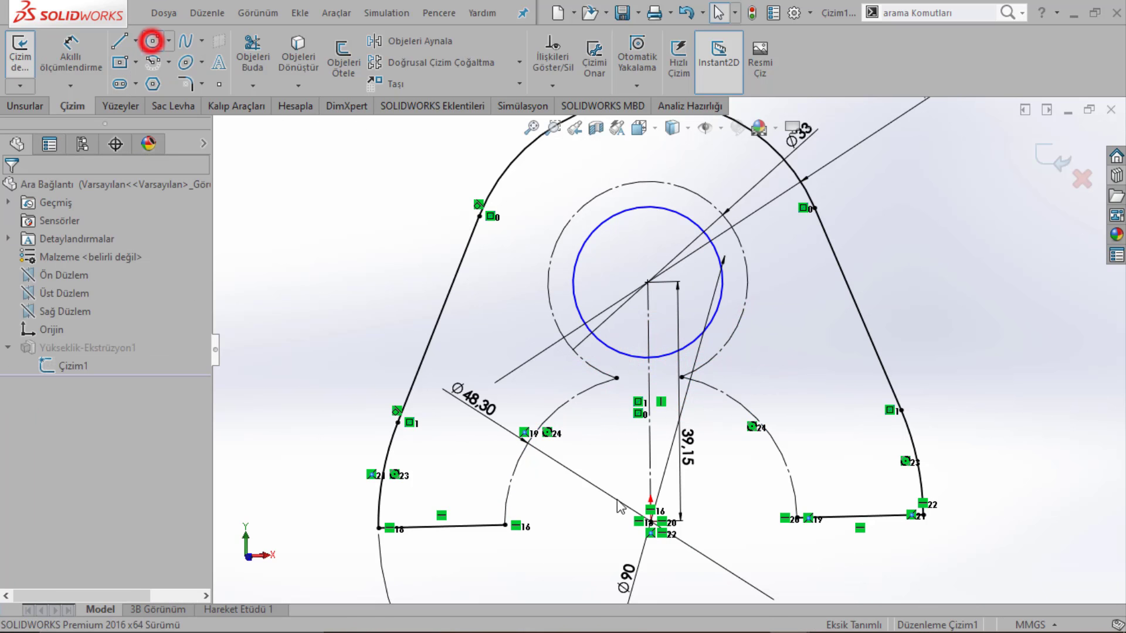
Step: Draw a radius 24.15 circle at the sketch origin and trim away its lower arc
{"action": "left_click", "coordinate": [152, 41]}
{"action": "left_click", "coordinate": [649, 518]}
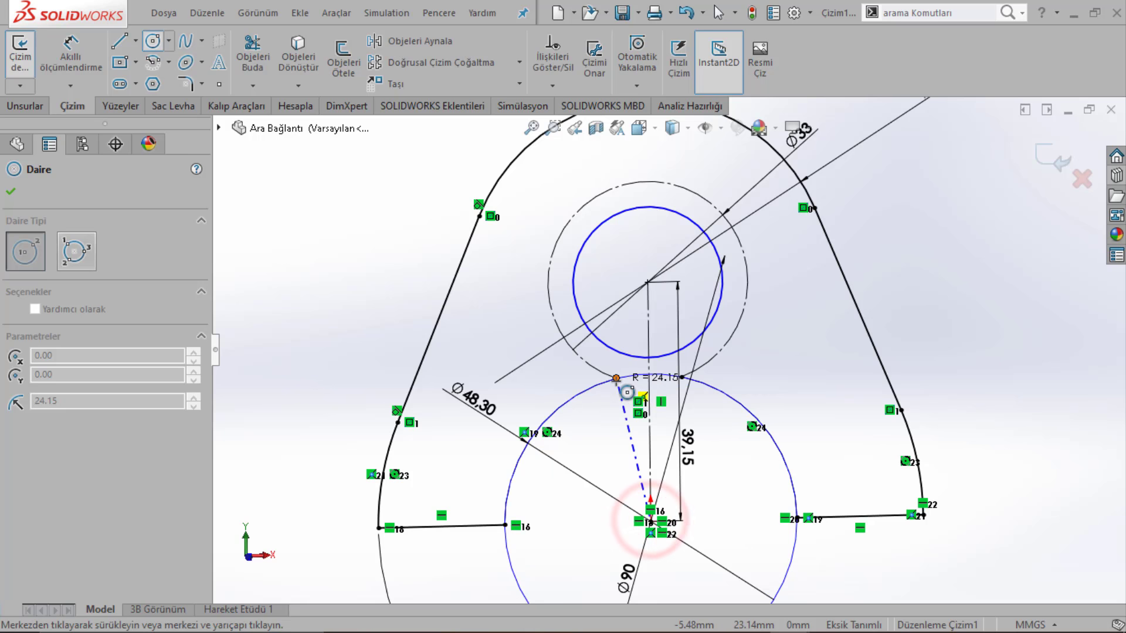
{"action": "left_click", "coordinate": [622, 387]}
{"action": "key", "text": "Escape"}
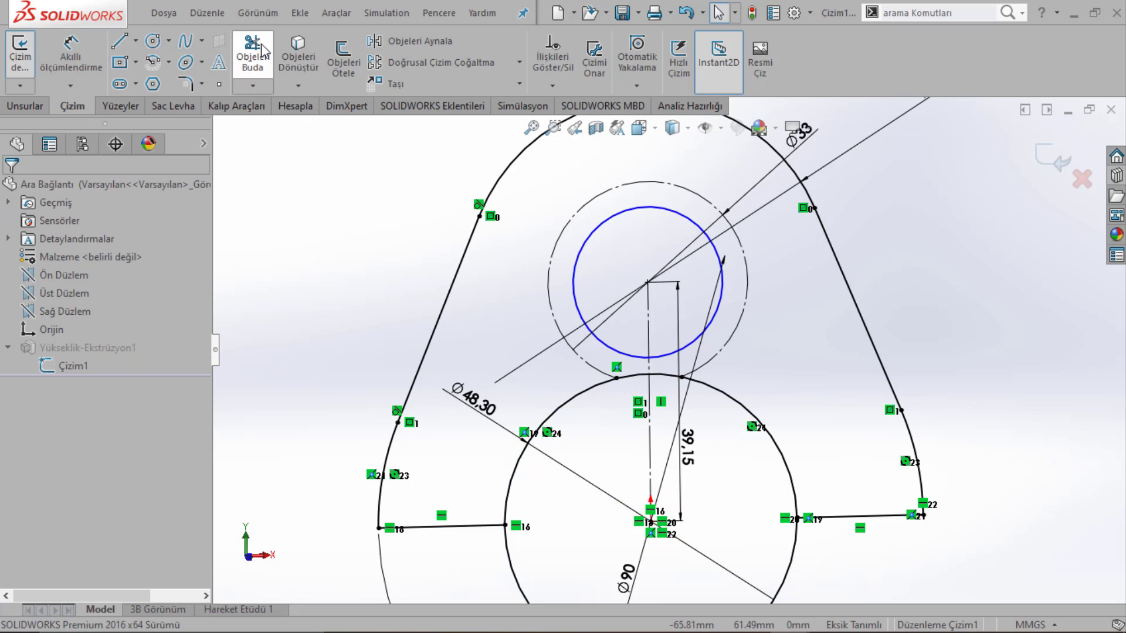
{"action": "left_click", "coordinate": [262, 51]}
{"action": "left_click_drag", "start_coordinate": [480, 569], "coordinate": [528, 563]}
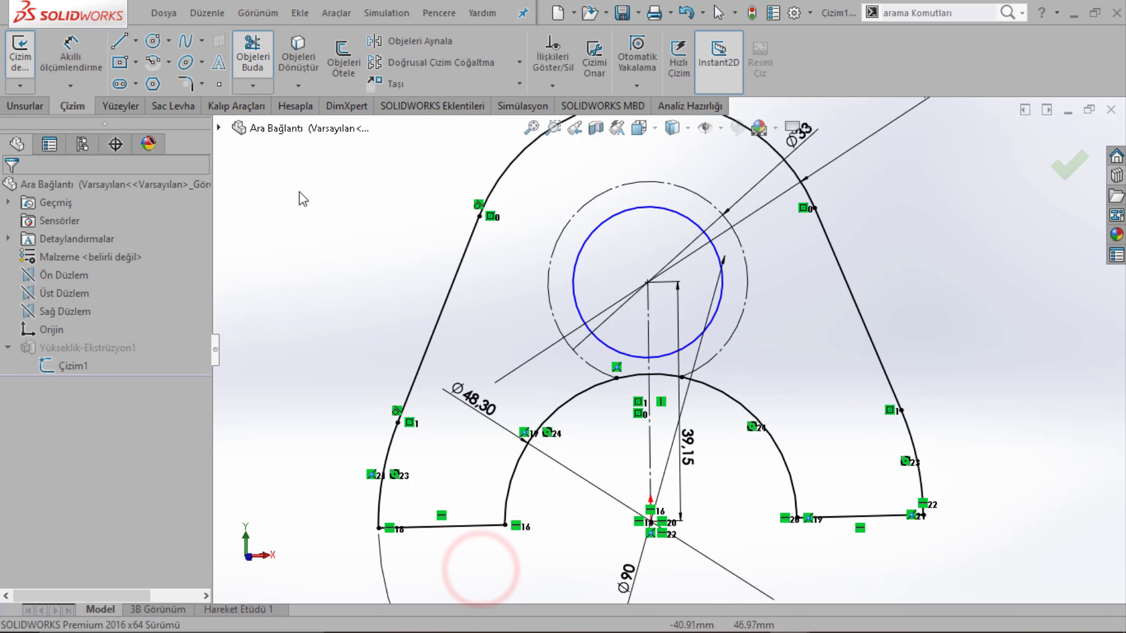
Step: Dimension the hole circle to Ø16 and exit the sketch to rebuild the plate
{"action": "left_click", "coordinate": [71, 53]}
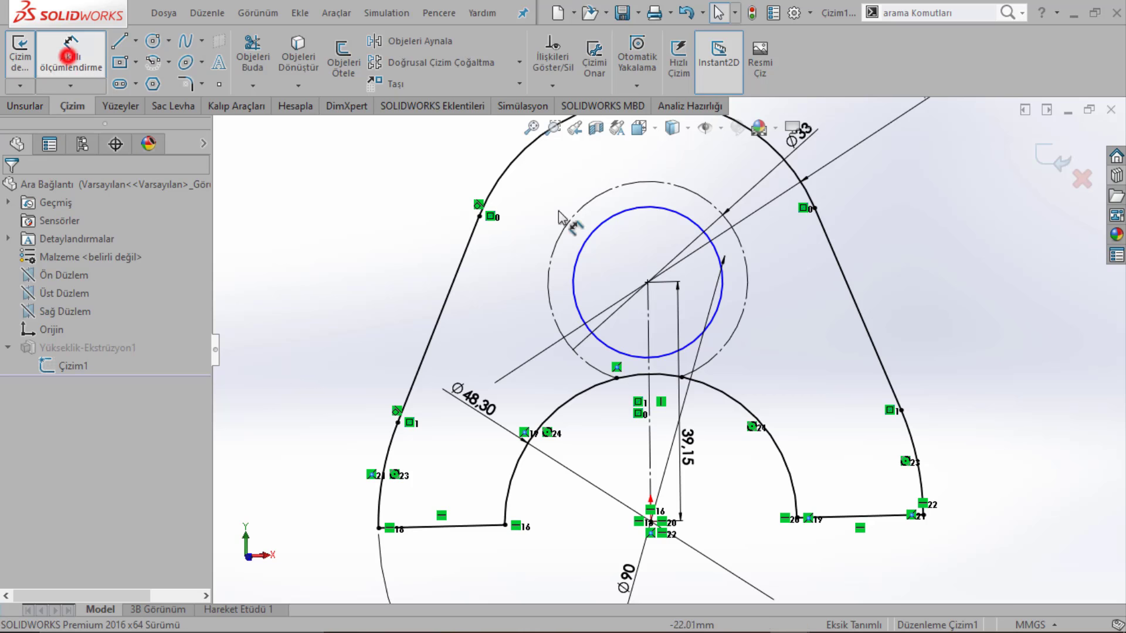
{"action": "left_click", "coordinate": [614, 218]}
{"action": "left_click", "coordinate": [397, 188]}
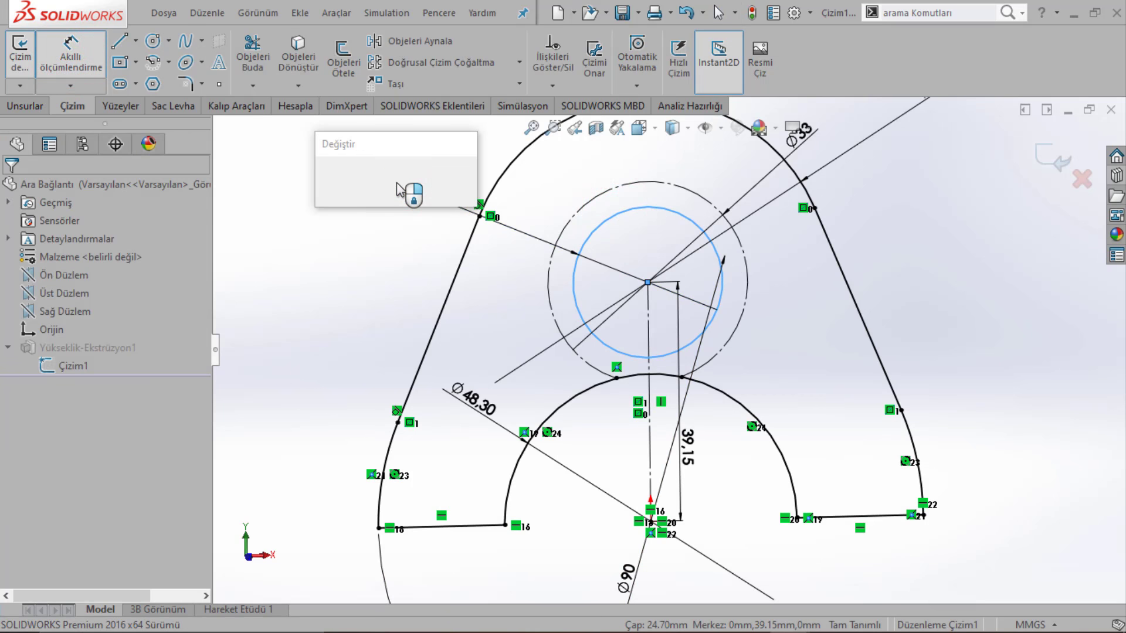
{"action": "type", "text": "16"}
{"action": "key", "text": "Return"}
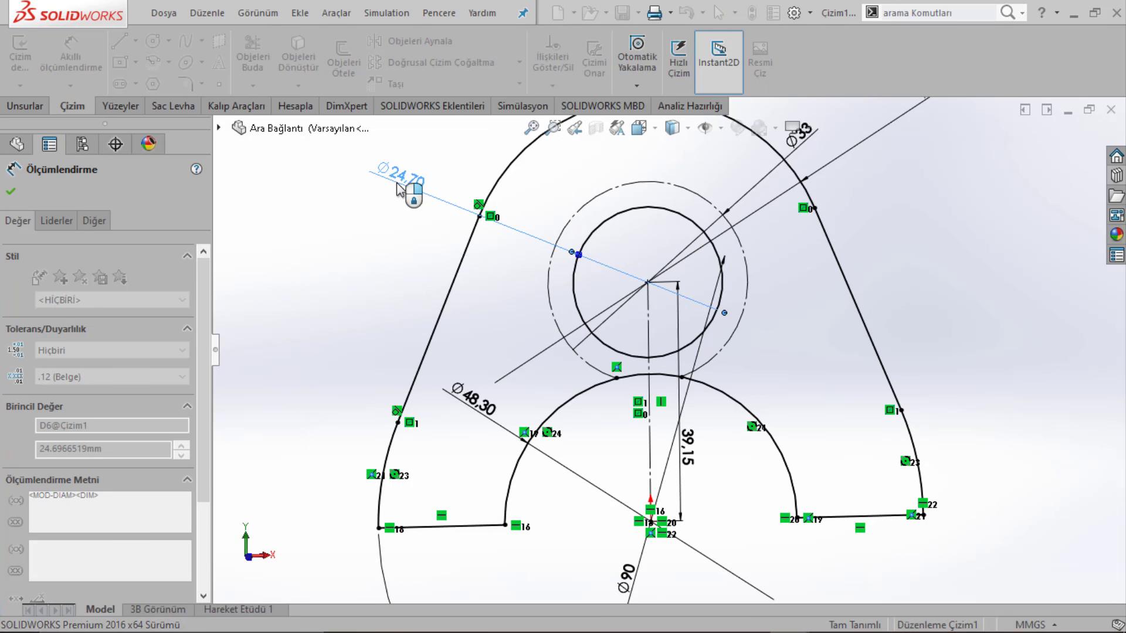
{"action": "left_click", "coordinate": [1059, 156]}
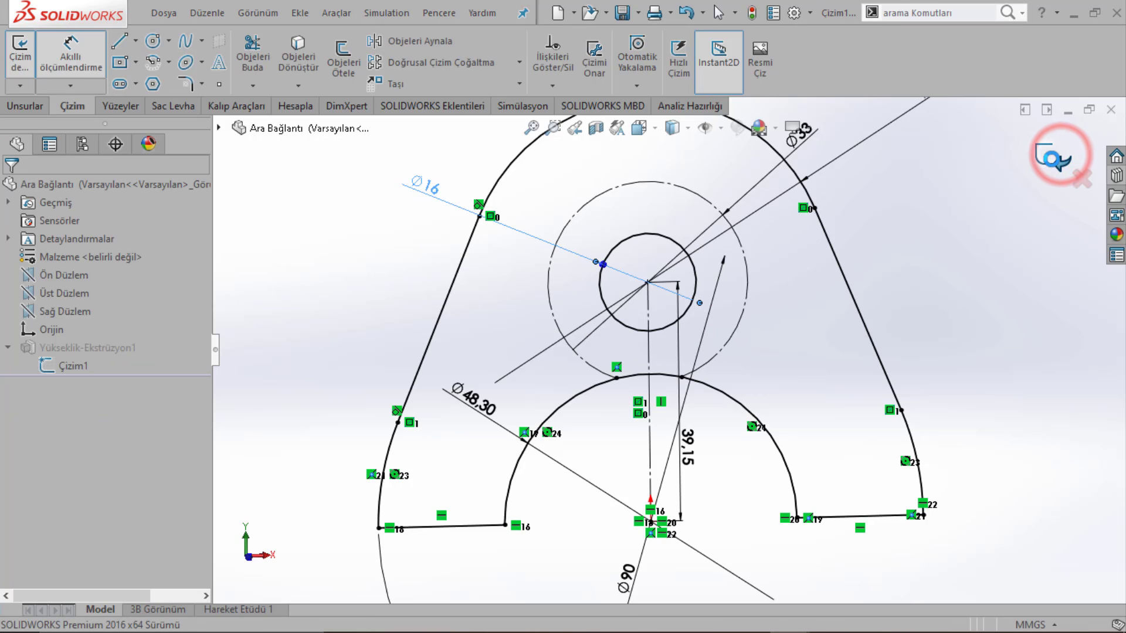
{"action": "left_click", "coordinate": [1054, 157]}
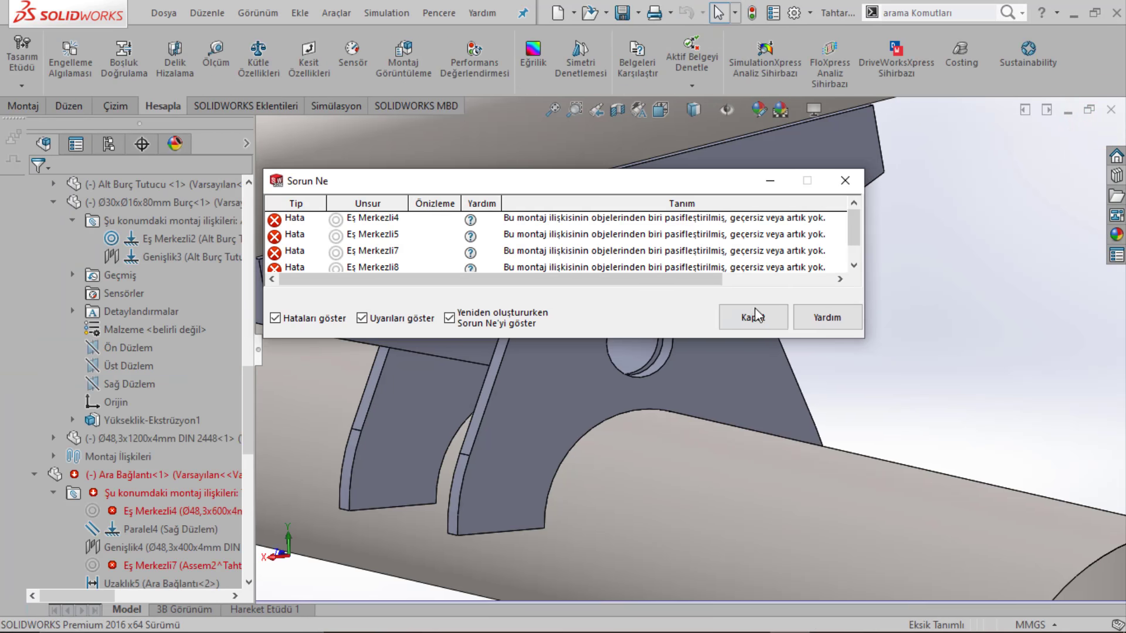
Step: Close the error report and start editing the broken Eş Merkezli7 mate
{"action": "left_click", "coordinate": [753, 317]}
{"action": "mouse_move", "coordinate": [754, 315]}
{"action": "middle_mouse_down"}
{"action": "mouse_move", "coordinate": [698, 294]}
{"action": "mouse_move", "coordinate": [645, 329]}
{"action": "middle_mouse_up"}
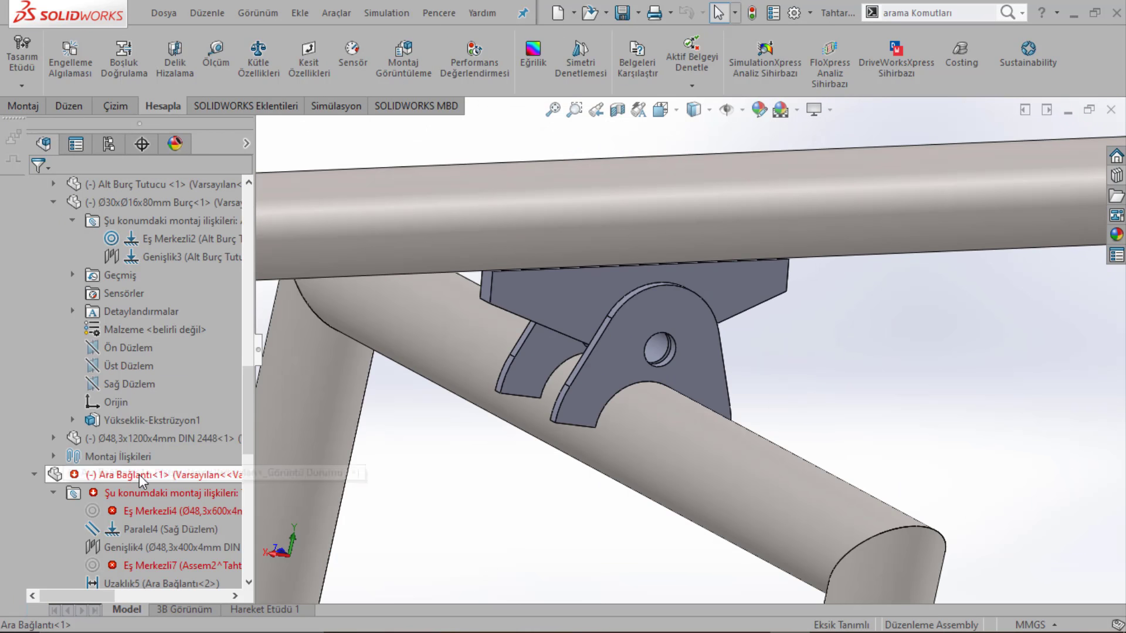
{"action": "scroll", "coordinate": [139, 473], "scroll_direction": "down", "scroll_amount": 5}
{"action": "right_click", "coordinate": [149, 291]}
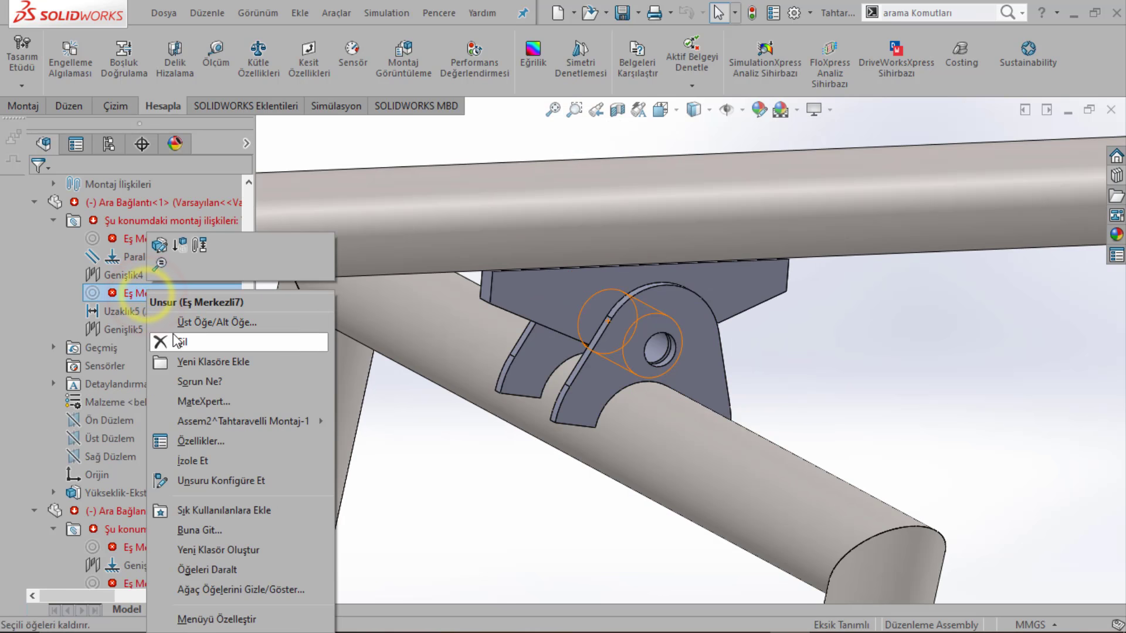
{"action": "left_click", "coordinate": [160, 246]}
{"action": "scroll", "coordinate": [633, 340], "scroll_direction": "down", "scroll_amount": 3}
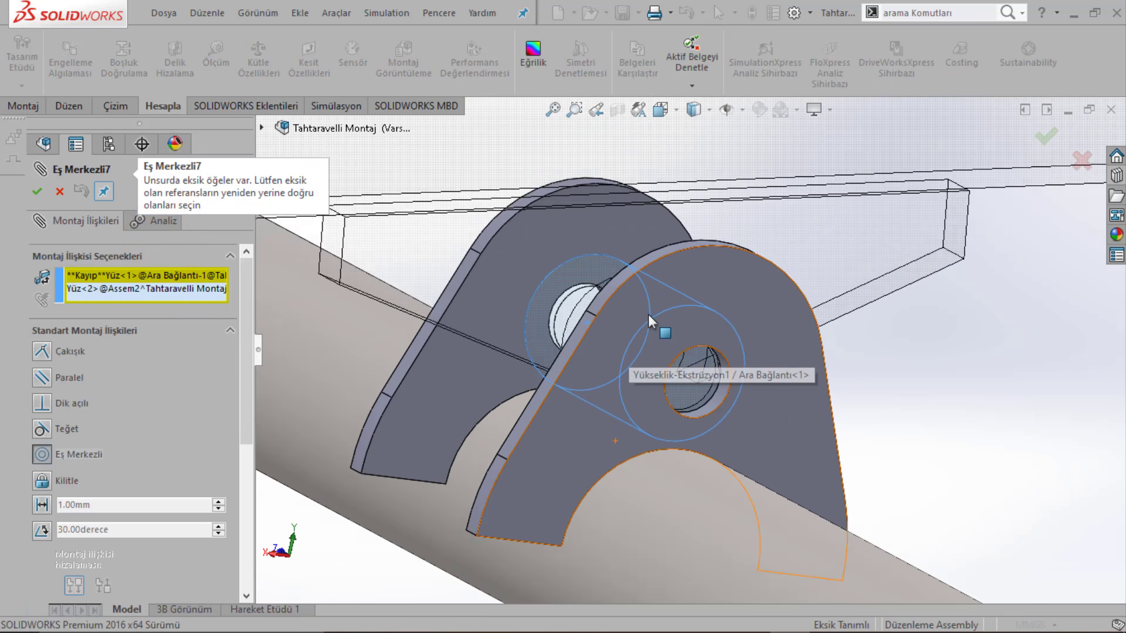
{"action": "scroll", "coordinate": [656, 334], "scroll_direction": "down", "scroll_amount": 3}
{"action": "scroll", "coordinate": [667, 355], "scroll_direction": "up", "scroll_amount": 3}
Step: Repair Eş Merkezli7 by reselecting the bracket hole's inner face
{"action": "middle_click_drag", "start_coordinate": [668, 355], "coordinate": [780, 332]}
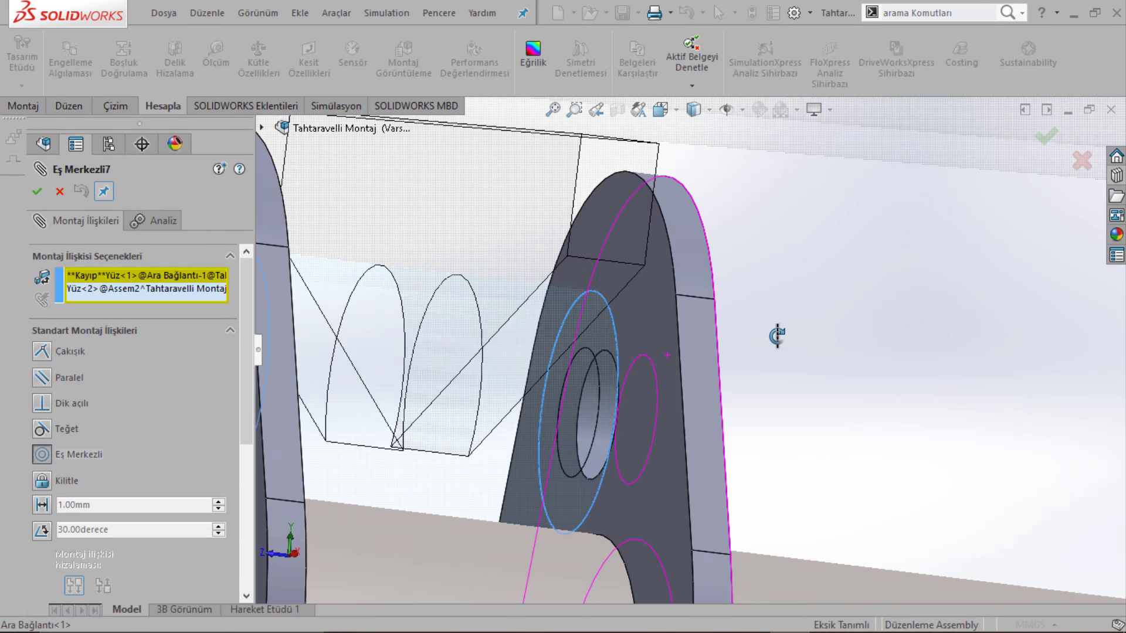
{"action": "scroll", "coordinate": [558, 407], "scroll_direction": "down", "scroll_amount": 2}
{"action": "left_click", "coordinate": [565, 410]}
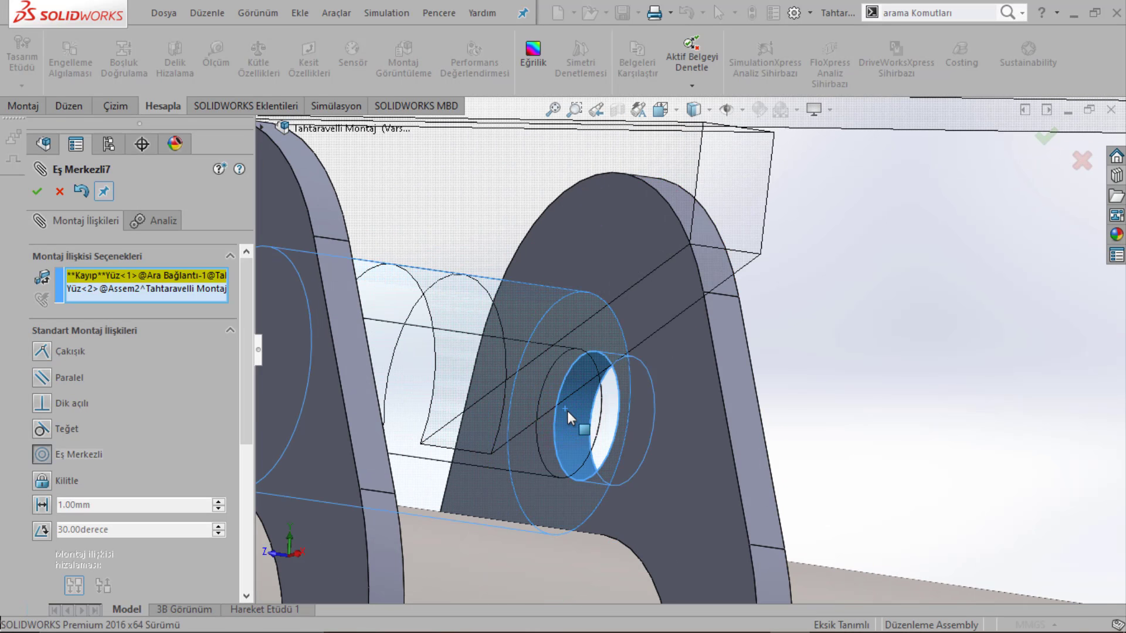
{"action": "left_click", "coordinate": [547, 436]}
{"action": "left_click", "coordinate": [540, 306]}
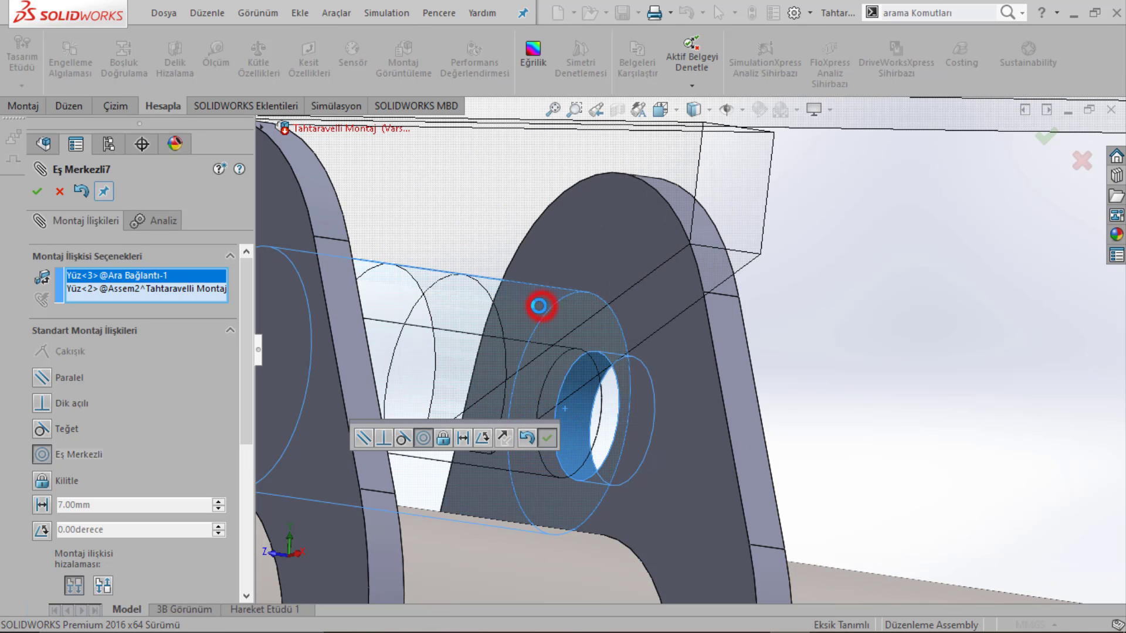
{"action": "left_click", "coordinate": [773, 306]}
{"action": "left_click", "coordinate": [30, 191]}
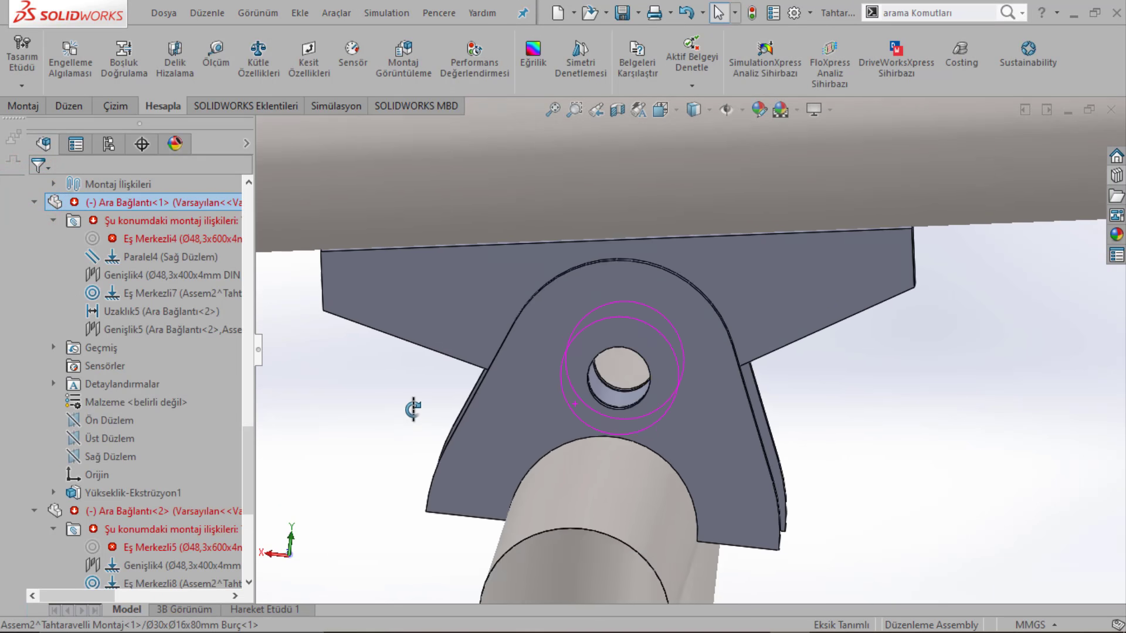
Step: Repair Eş Merkezli5 by replacing its missing face with the bracket's arc face
{"action": "middle_click_drag", "start_coordinate": [410, 402], "coordinate": [360, 446]}
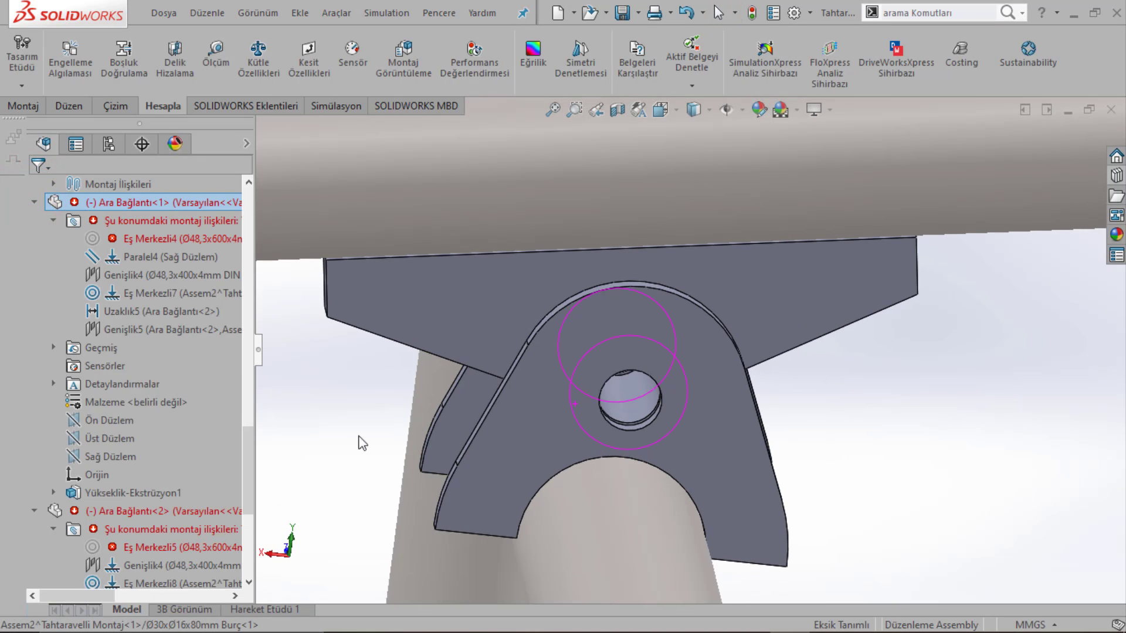
{"action": "left_click", "coordinate": [141, 329]}
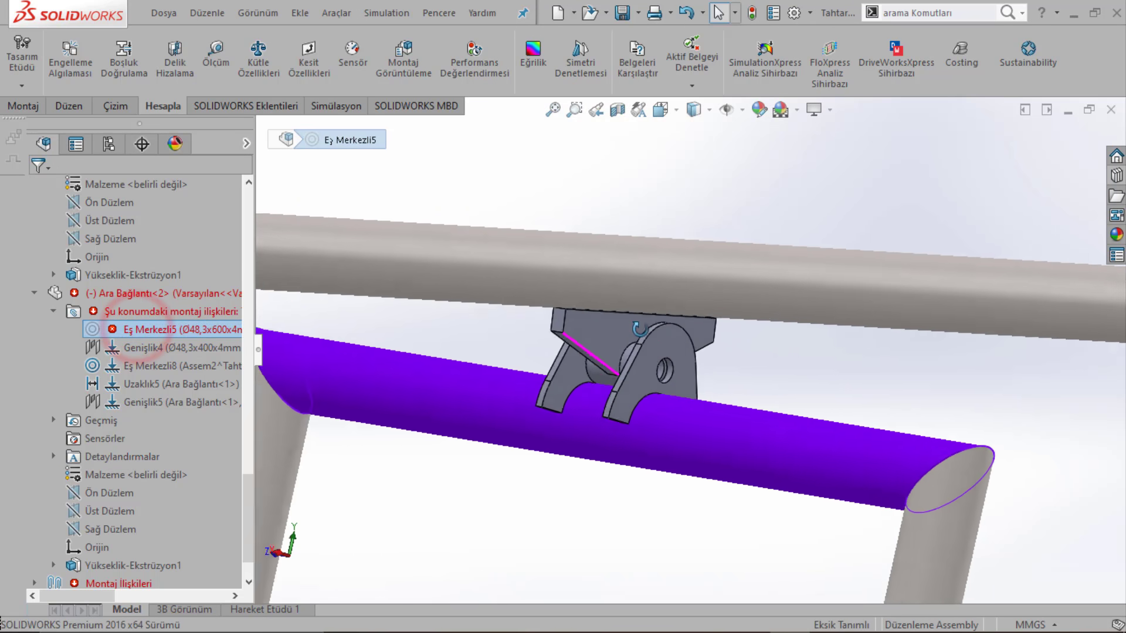
{"action": "right_click", "coordinate": [189, 329]}
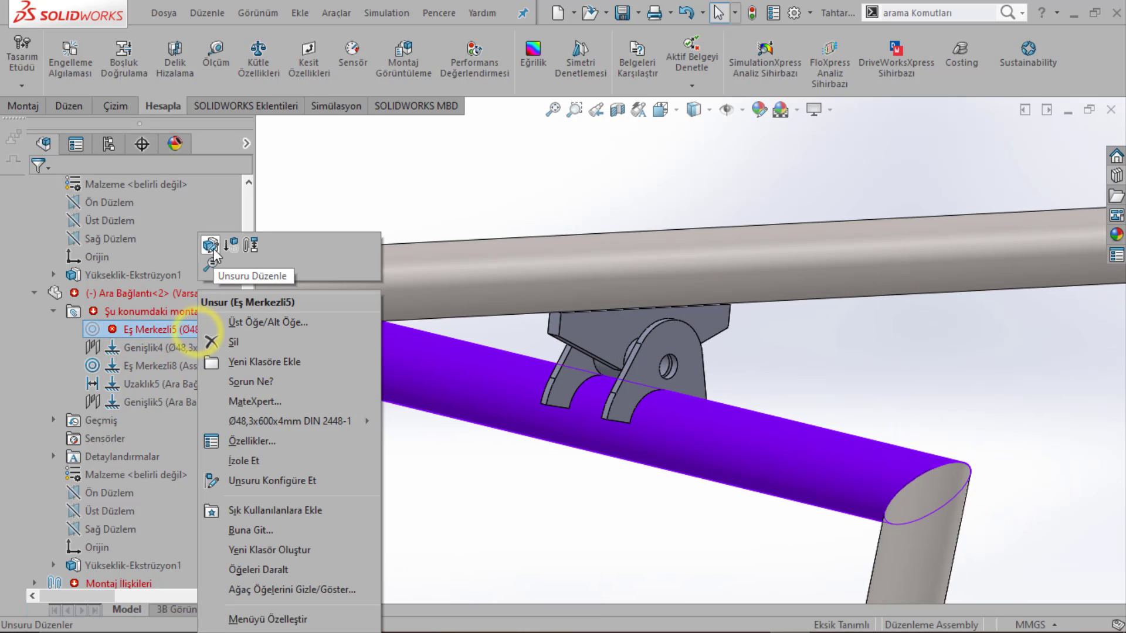
{"action": "left_click", "coordinate": [211, 248]}
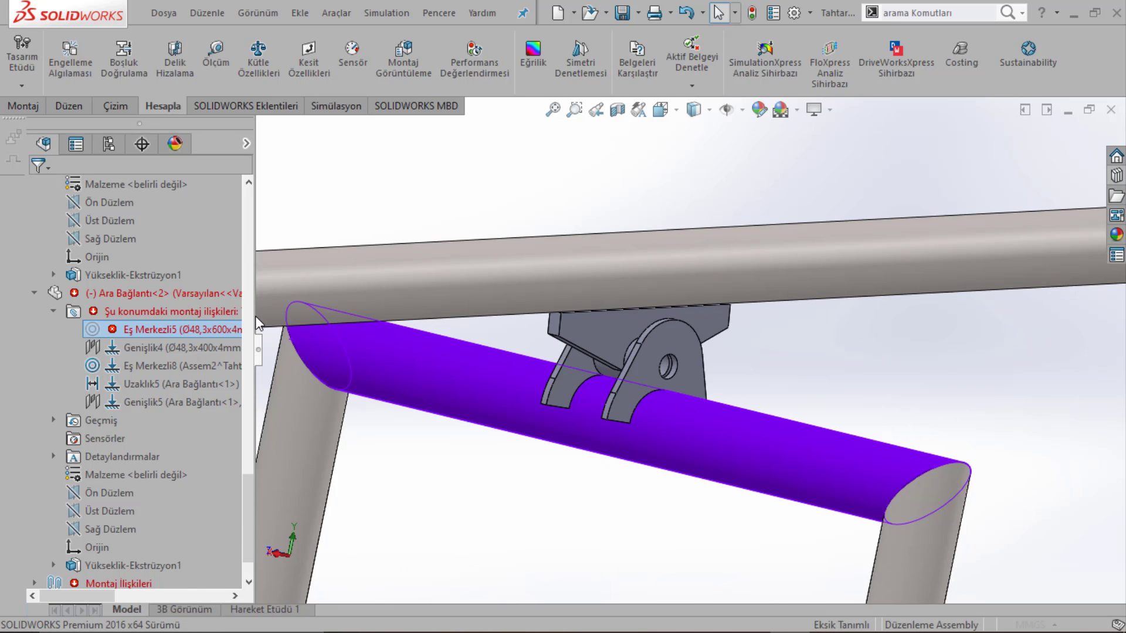
{"action": "left_click", "coordinate": [175, 287]}
{"action": "scroll", "coordinate": [645, 403], "scroll_direction": "down", "scroll_amount": 3}
{"action": "scroll", "coordinate": [522, 357], "scroll_direction": "down", "scroll_amount": 3}
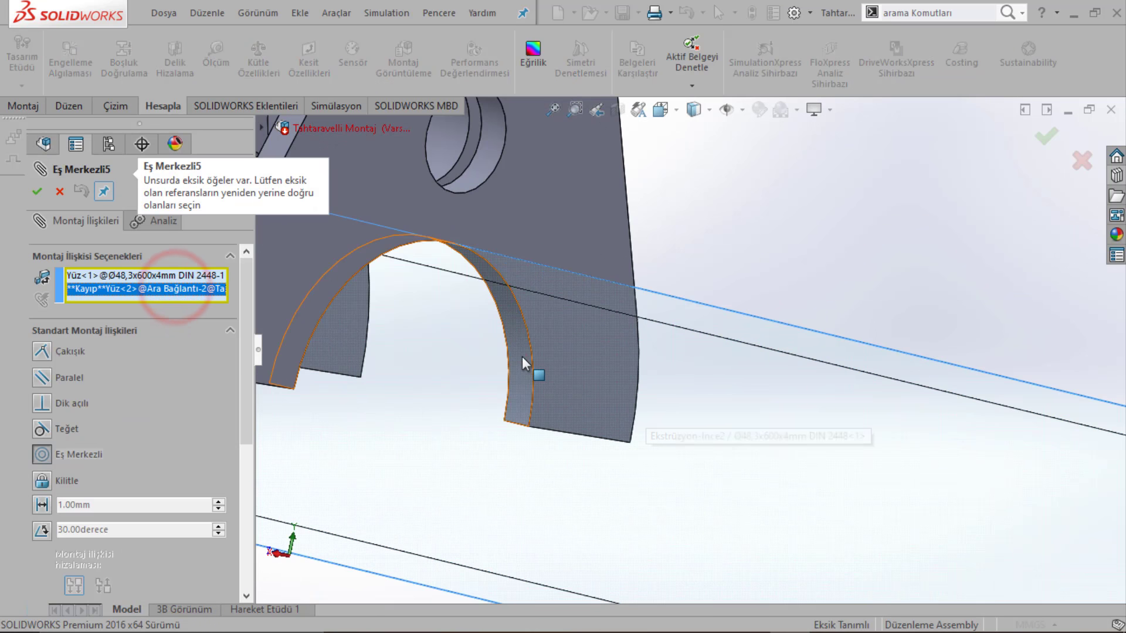
{"action": "left_click", "coordinate": [522, 357]}
{"action": "left_click", "coordinate": [37, 191]}
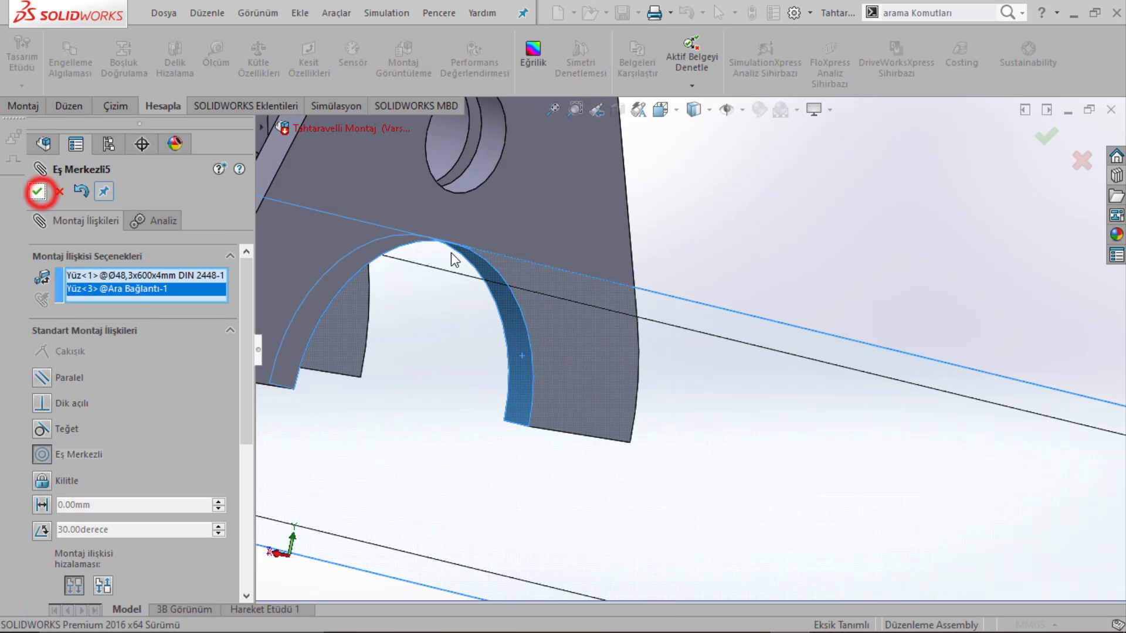
{"action": "left_click", "coordinate": [506, 292]}
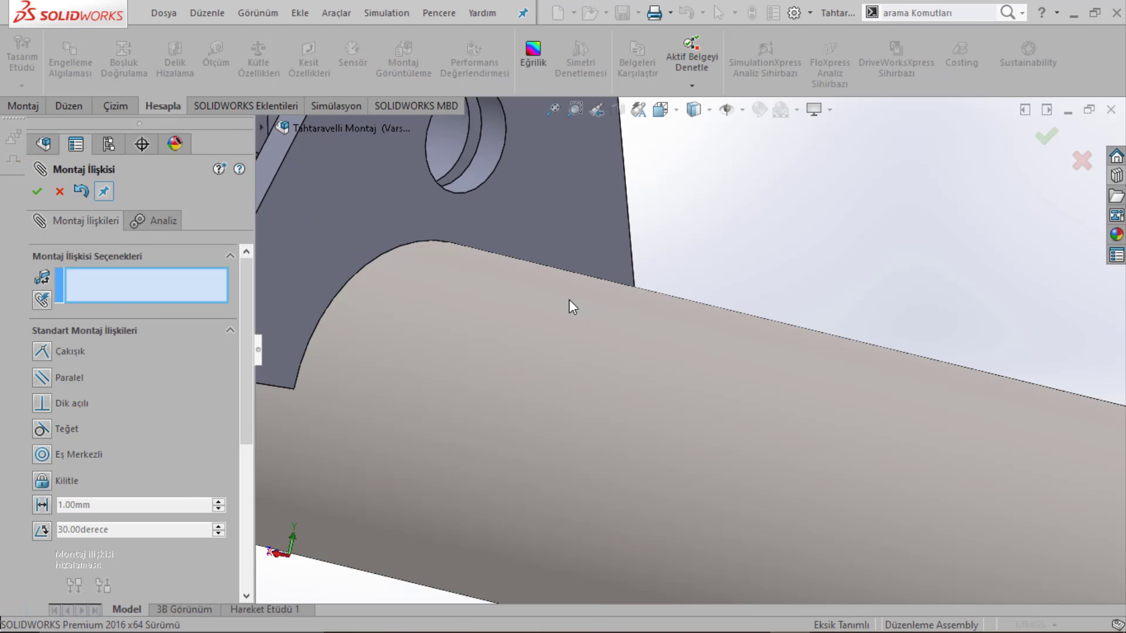
Step: Inspect the re-mated bracket and close the mate settings
{"action": "scroll", "coordinate": [569, 299], "scroll_direction": "up", "scroll_amount": 1}
{"action": "scroll", "coordinate": [563, 303], "scroll_direction": "up", "scroll_amount": 3}
{"action": "mouse_move", "coordinate": [557, 309]}
{"action": "middle_mouse_down"}
{"action": "mouse_move", "coordinate": [581, 323]}
{"action": "mouse_move", "coordinate": [557, 275]}
{"action": "mouse_move", "coordinate": [510, 326]}
{"action": "mouse_move", "coordinate": [397, 322]}
{"action": "mouse_move", "coordinate": [580, 296]}
{"action": "middle_mouse_up"}
{"action": "scroll", "coordinate": [557, 270], "scroll_direction": "down", "scroll_amount": 4}
{"action": "scroll", "coordinate": [510, 299], "scroll_direction": "down", "scroll_amount": 3}
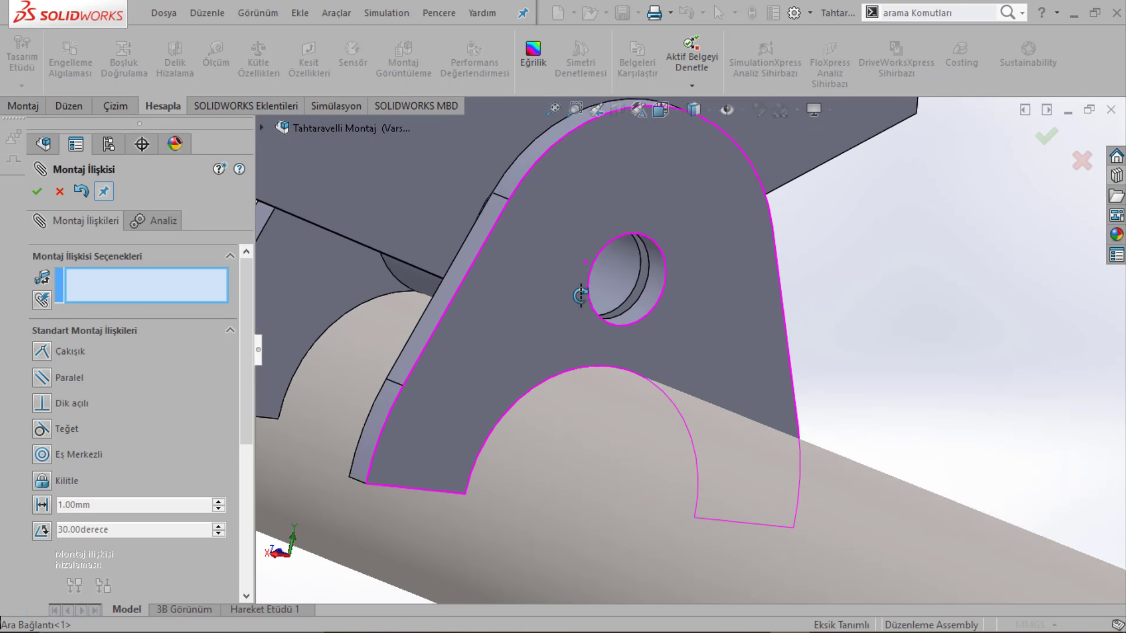
{"action": "scroll", "coordinate": [581, 296], "scroll_direction": "up", "scroll_amount": 5}
{"action": "left_click", "coordinate": [36, 193]}
Step: Rotate the tube to horizontal and save the assembly with rebuild
{"action": "scroll", "coordinate": [610, 308], "scroll_direction": "up", "scroll_amount": 3}
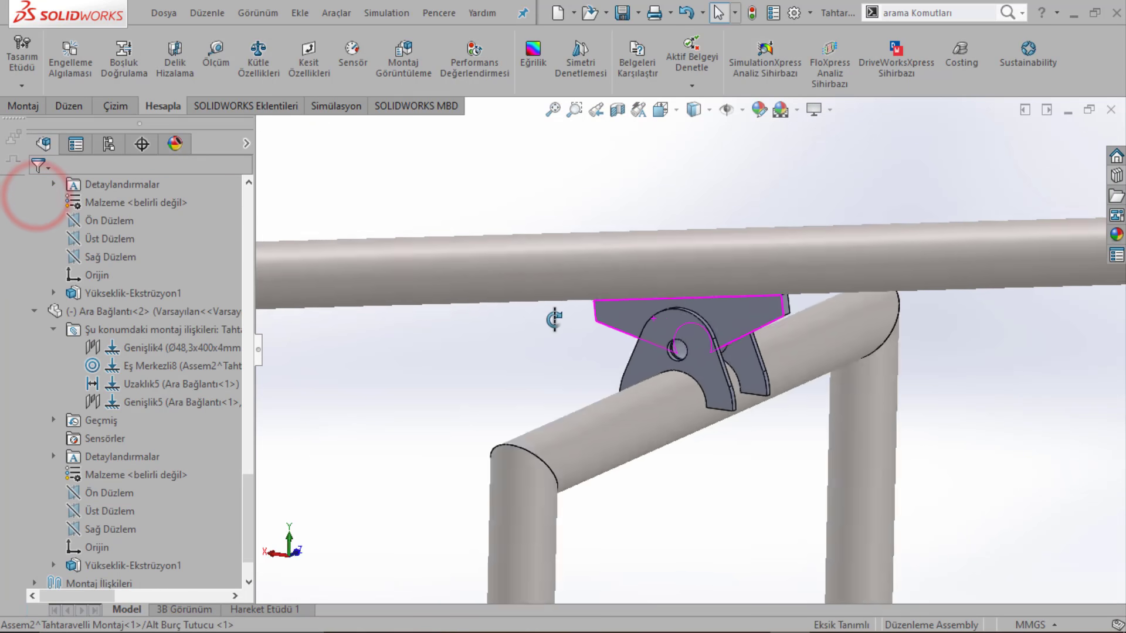
{"action": "scroll", "coordinate": [586, 316], "scroll_direction": "up", "scroll_amount": 3}
{"action": "scroll", "coordinate": [631, 322], "scroll_direction": "up", "scroll_amount": 2}
{"action": "mouse_move", "coordinate": [470, 334]}
{"action": "left_mouse_down"}
{"action": "mouse_move", "coordinate": [473, 395]}
{"action": "mouse_move", "coordinate": [485, 395]}
{"action": "mouse_move", "coordinate": [528, 322]}
{"action": "mouse_move", "coordinate": [561, 222]}
{"action": "left_mouse_up"}
{"action": "scroll", "coordinate": [560, 221], "scroll_direction": "down", "scroll_amount": 3}
{"action": "middle_click_drag", "start_coordinate": [560, 222], "coordinate": [596, 394]}
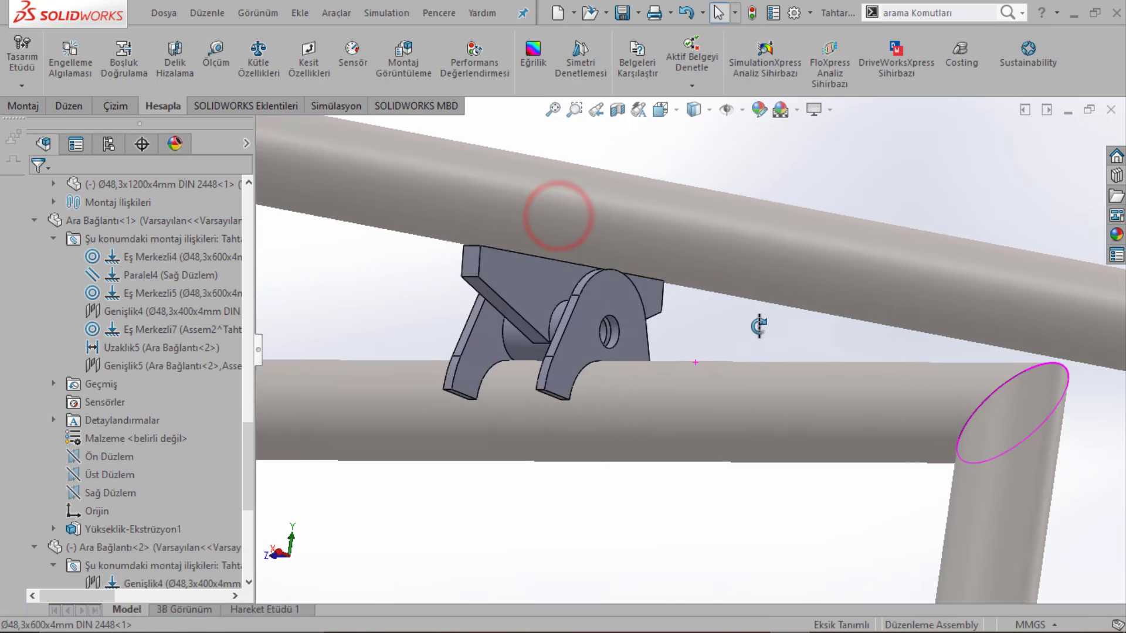
{"action": "scroll", "coordinate": [596, 395], "scroll_direction": "down", "scroll_amount": 2}
{"action": "key", "text": "ctrl+s"}
{"action": "left_click", "coordinate": [584, 262]}
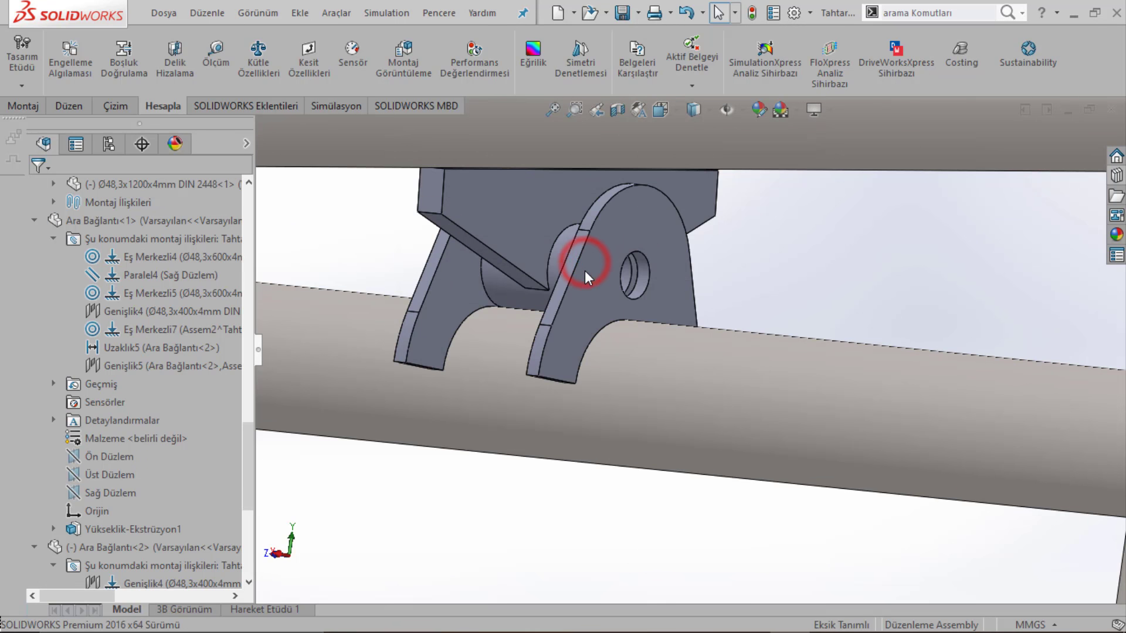
{"action": "left_click", "coordinate": [571, 327]}
Step: Fillet the bracket plate's two lower corner edges with a 10 mm radius
{"action": "right_click", "coordinate": [584, 316]}
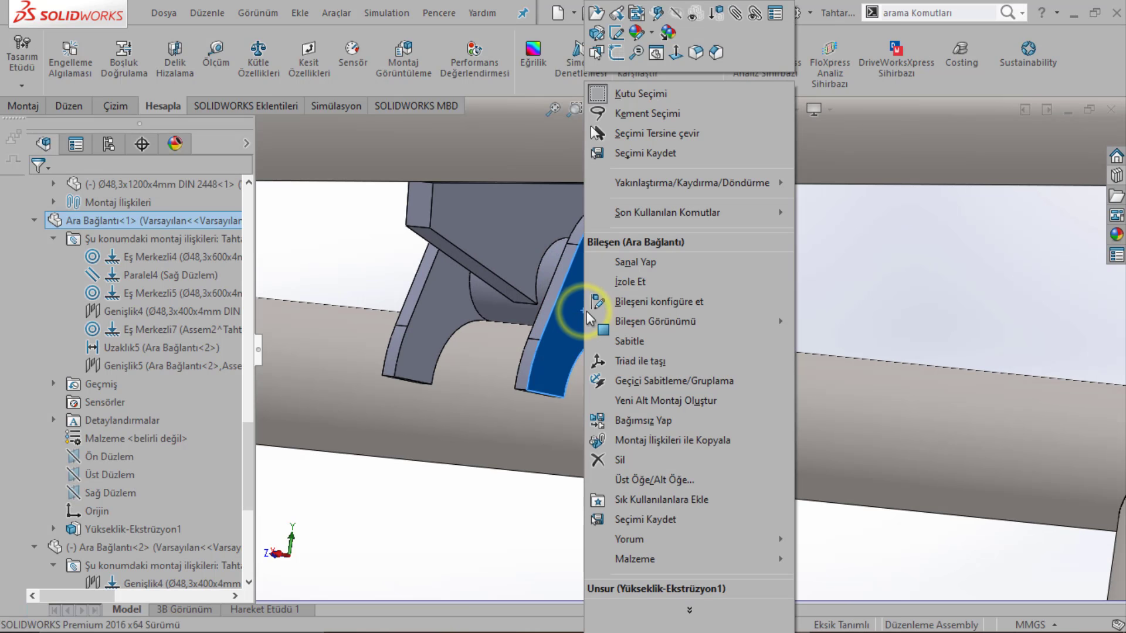
{"action": "left_click", "coordinate": [590, 13]}
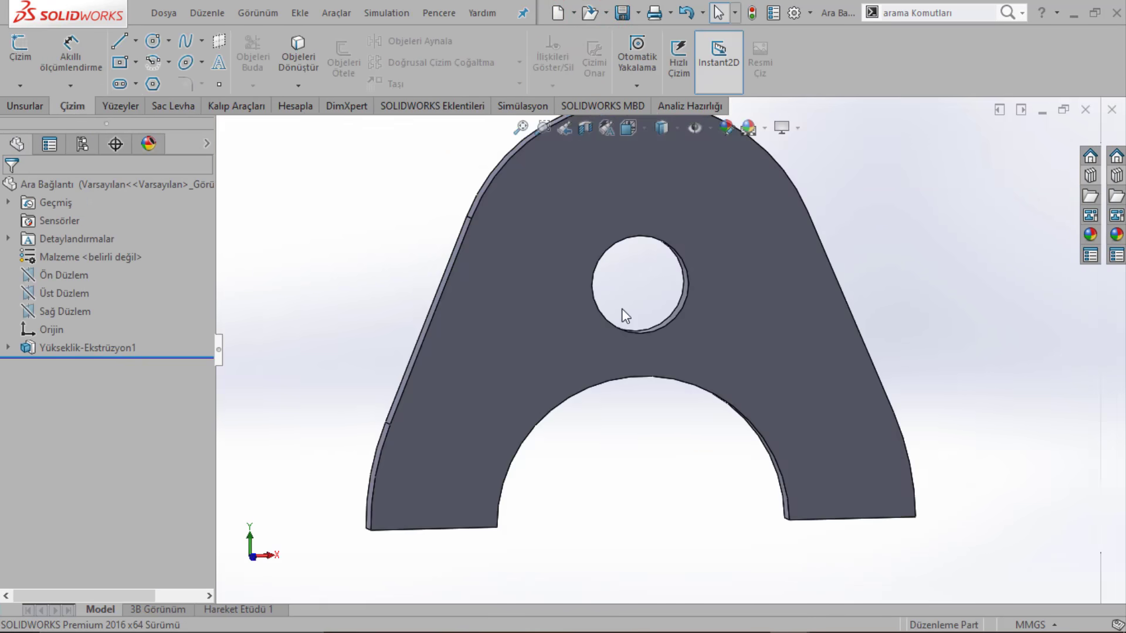
{"action": "mouse_move", "coordinate": [617, 306]}
{"action": "middle_mouse_down"}
{"action": "mouse_move", "coordinate": [643, 298]}
{"action": "mouse_move", "coordinate": [620, 331]}
{"action": "middle_mouse_up"}
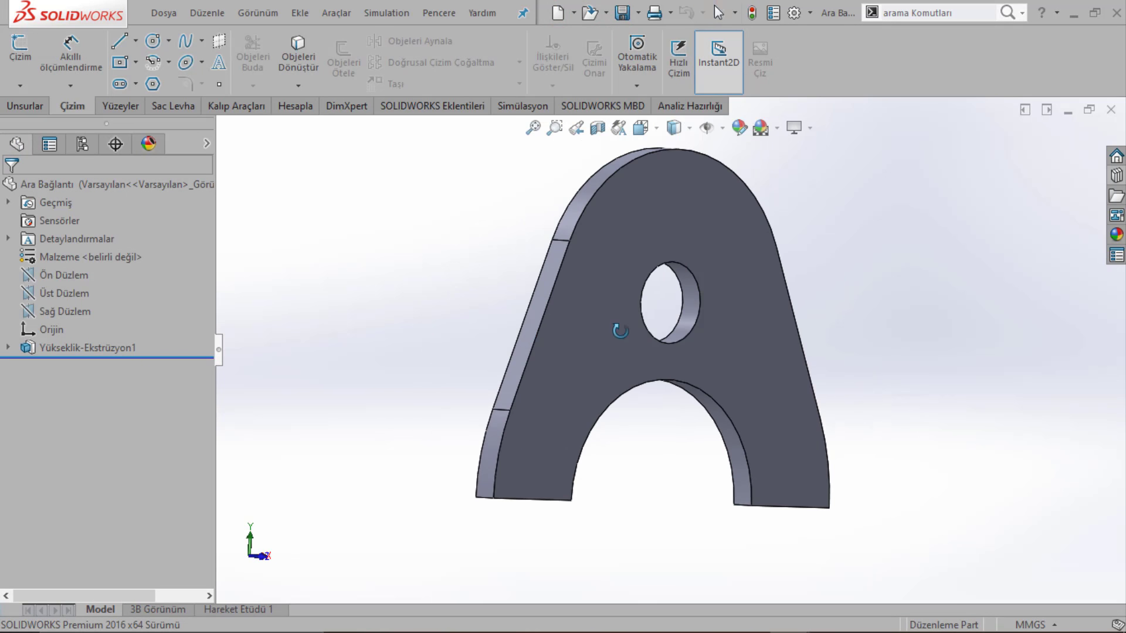
{"action": "left_click", "coordinate": [33, 107]}
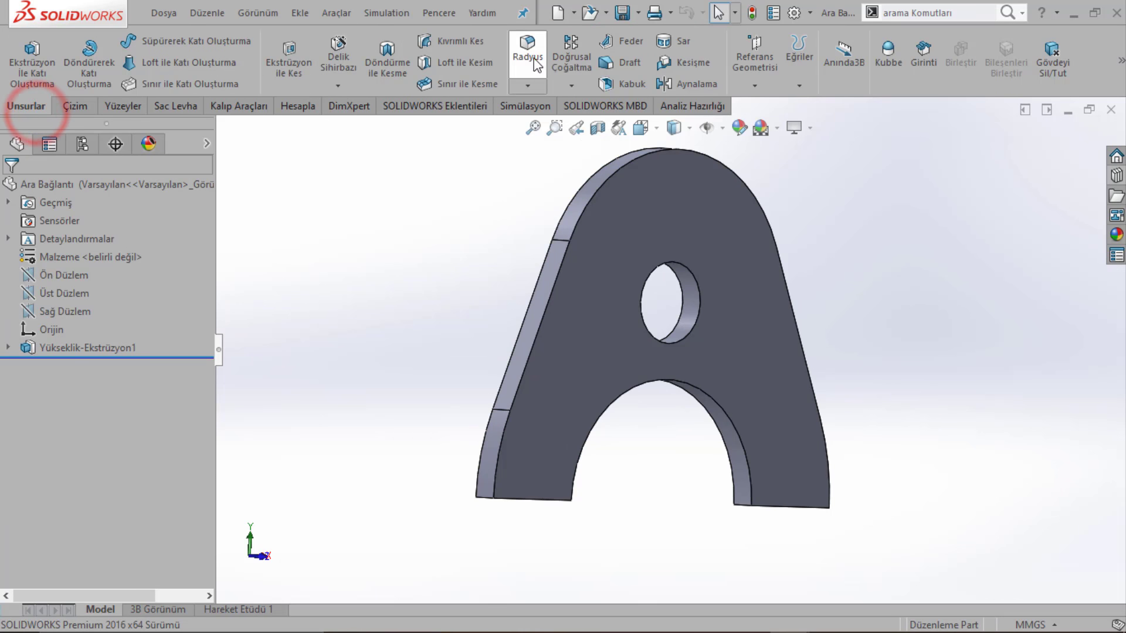
{"action": "left_click", "coordinate": [487, 498]}
{"action": "middle_click_drag", "start_coordinate": [487, 497], "coordinate": [430, 488]}
{"action": "mouse_move", "coordinate": [692, 455]}
{"action": "middle_mouse_down"}
{"action": "mouse_move", "coordinate": [773, 488]}
{"action": "mouse_move", "coordinate": [421, 458]}
{"action": "middle_mouse_up"}
{"action": "left_click", "coordinate": [740, 495]}
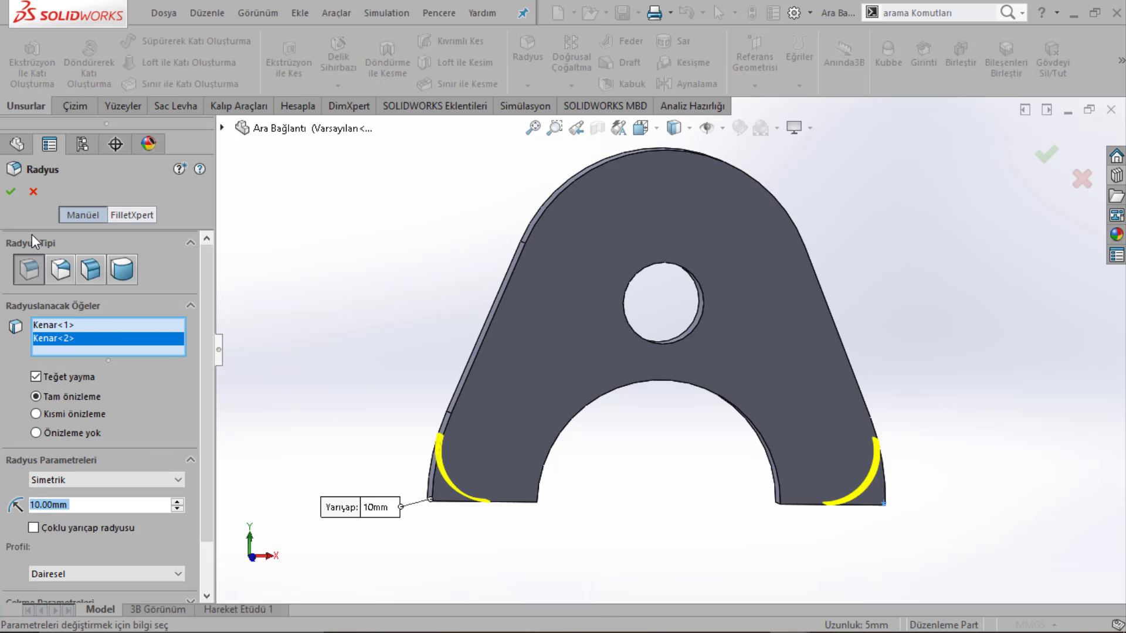
{"action": "left_click", "coordinate": [17, 196]}
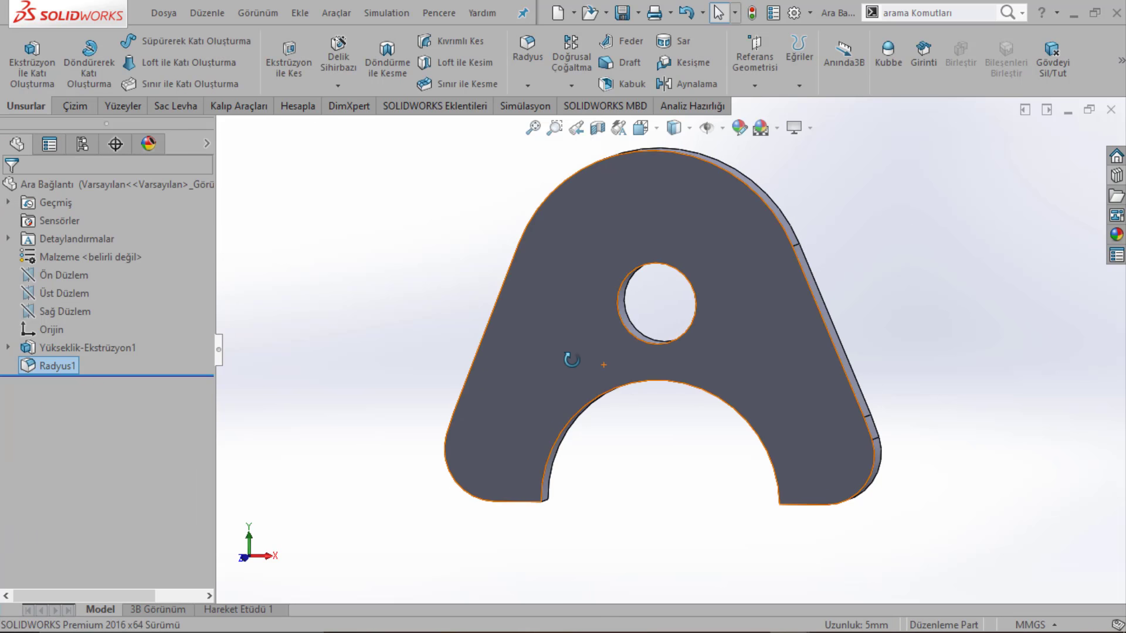
Step: Return to the assembly and orbit the view around the tube frame
{"action": "middle_click_drag", "start_coordinate": [611, 371], "coordinate": [572, 382]}
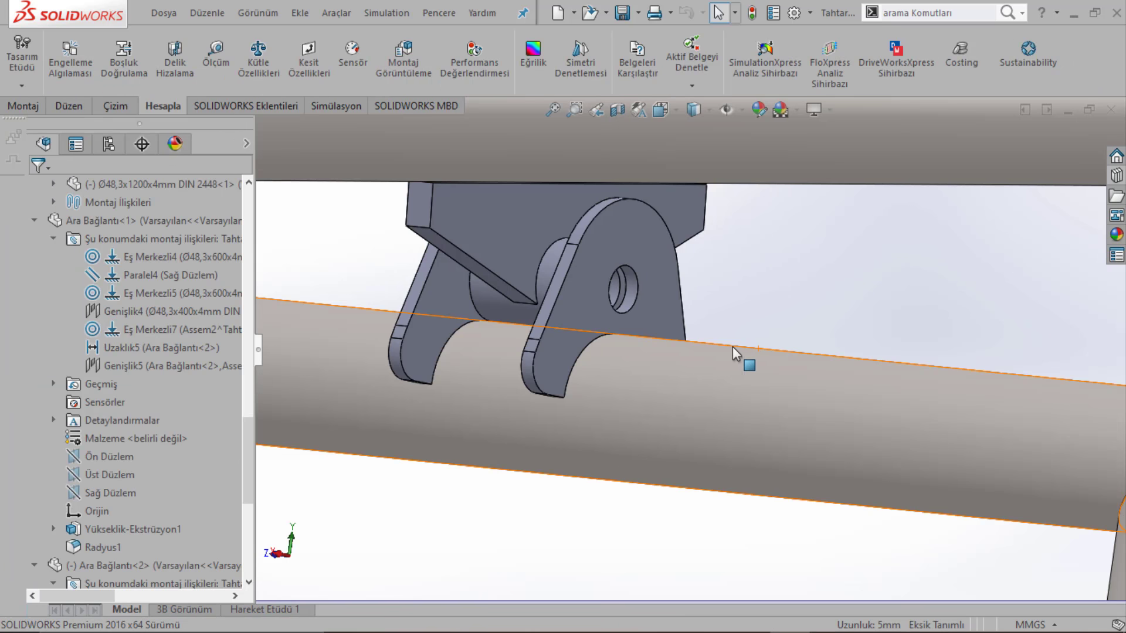
{"action": "scroll", "coordinate": [733, 352], "scroll_direction": "up", "scroll_amount": 5}
{"action": "mouse_move", "coordinate": [685, 370]}
{"action": "middle_mouse_down"}
{"action": "mouse_move", "coordinate": [711, 355]}
{"action": "mouse_move", "coordinate": [628, 377]}
{"action": "mouse_move", "coordinate": [673, 397]}
{"action": "mouse_move", "coordinate": [621, 404]}
{"action": "middle_mouse_up"}
{"action": "scroll", "coordinate": [711, 355], "scroll_direction": "up", "scroll_amount": 3}
{"action": "scroll", "coordinate": [700, 375], "scroll_direction": "down", "scroll_amount": 3}
{"action": "scroll", "coordinate": [621, 403], "scroll_direction": "up", "scroll_amount": 3}
Step: Open the lower Ø48,3x600x4mm cross tube as its own part
{"action": "scroll", "coordinate": [648, 371], "scroll_direction": "down", "scroll_amount": 3}
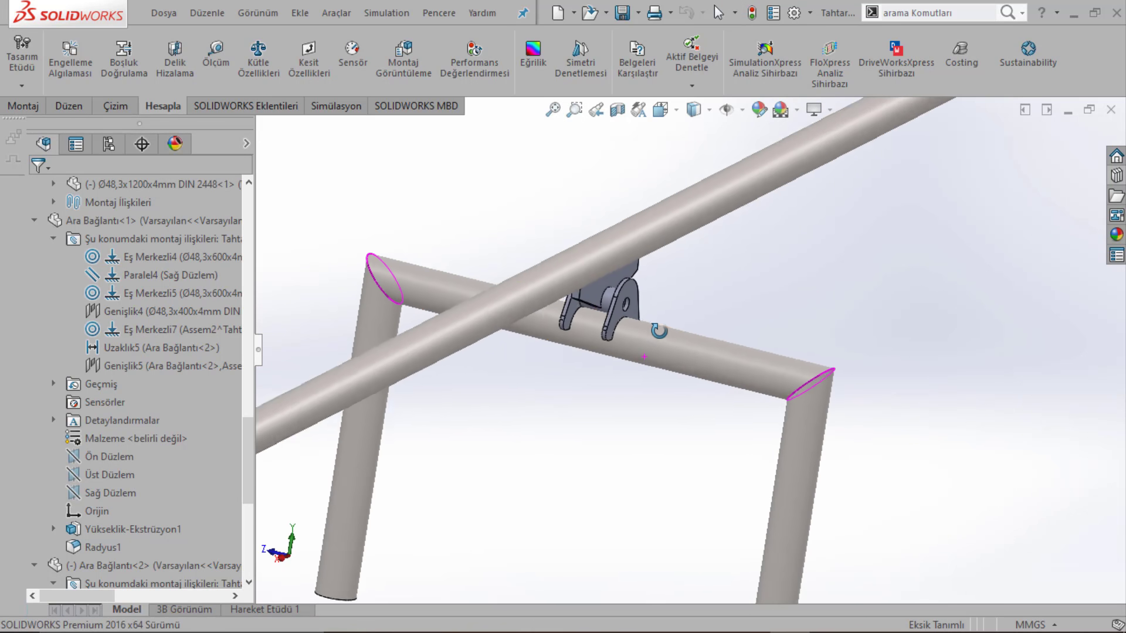
{"action": "scroll", "coordinate": [655, 327], "scroll_direction": "up", "scroll_amount": 3}
{"action": "mouse_move", "coordinate": [655, 327]}
{"action": "middle_mouse_down"}
{"action": "mouse_move", "coordinate": [678, 359]}
{"action": "mouse_move", "coordinate": [702, 321]}
{"action": "mouse_move", "coordinate": [671, 376]}
{"action": "mouse_move", "coordinate": [686, 352]}
{"action": "middle_mouse_up"}
{"action": "scroll", "coordinate": [686, 352], "scroll_direction": "down", "scroll_amount": 3}
{"action": "left_click", "coordinate": [681, 355]}
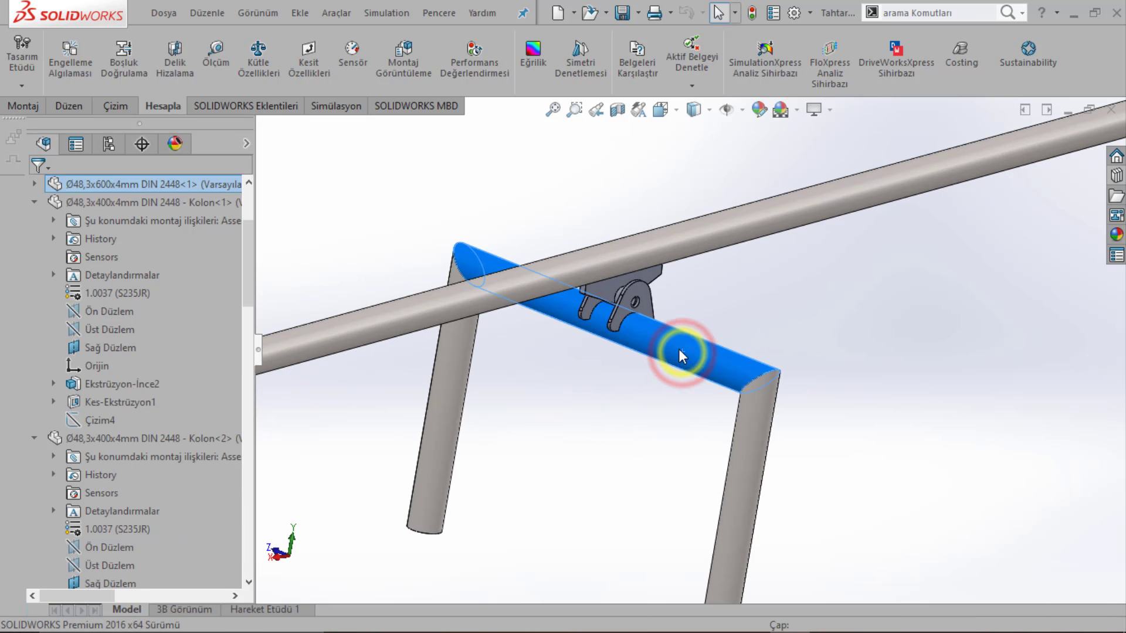
{"action": "right_click", "coordinate": [682, 354]}
{"action": "left_click", "coordinate": [699, 16]}
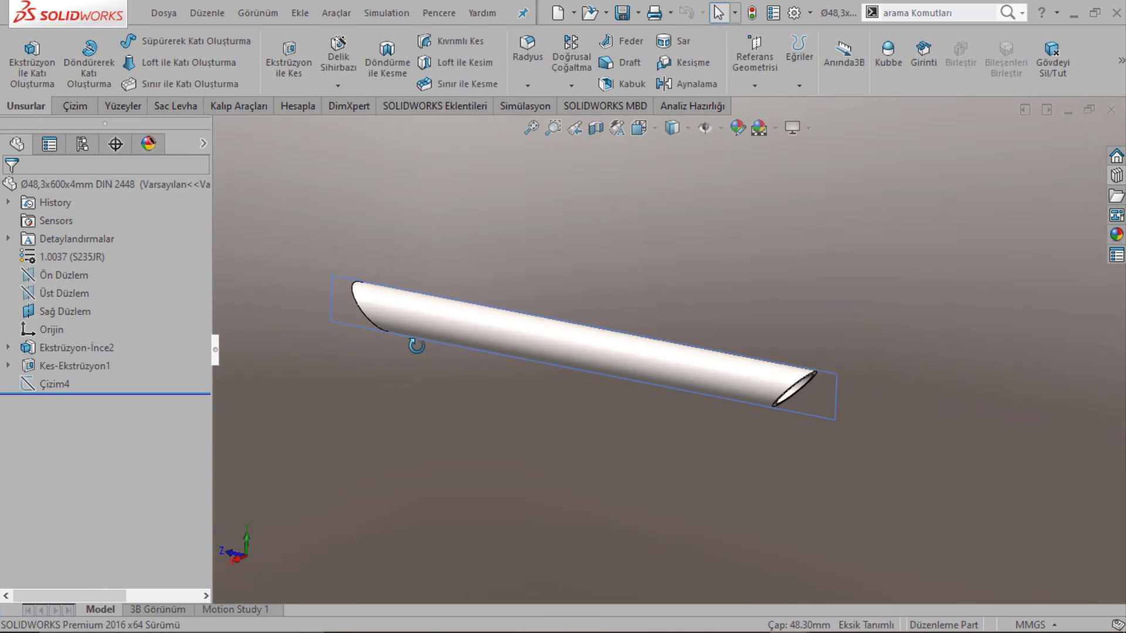
Step: Set the Ekstrüzyon-İnce2 depth to 350 mm and accept it
{"action": "left_click", "coordinate": [50, 347]}
{"action": "left_click", "coordinate": [63, 300]}
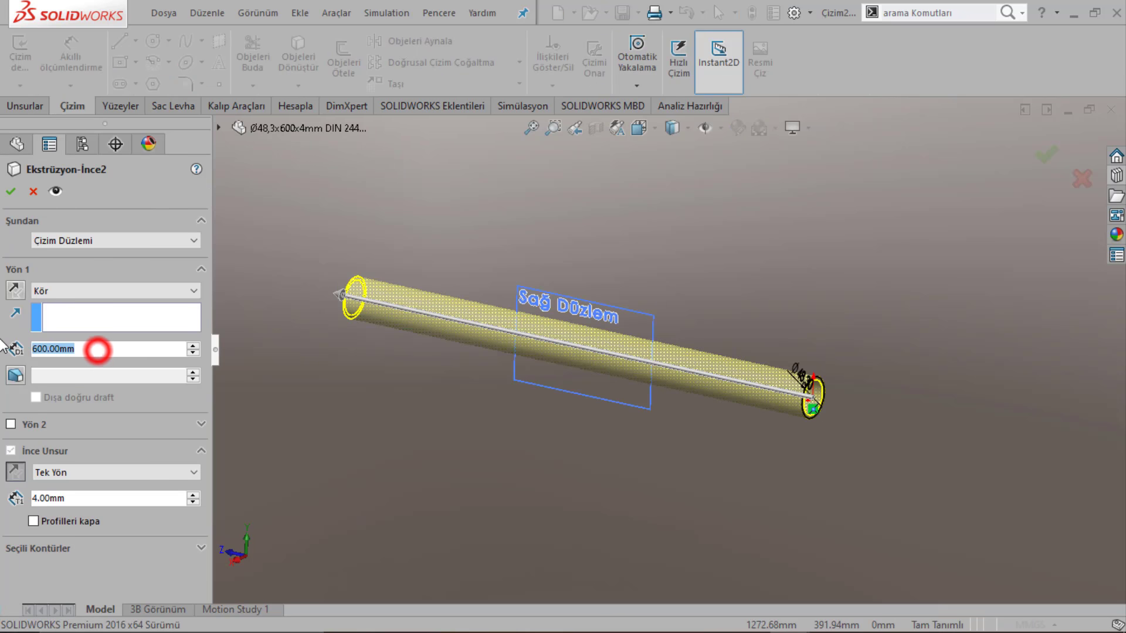
{"action": "type", "text": "350"}
{"action": "key", "text": "Return"}
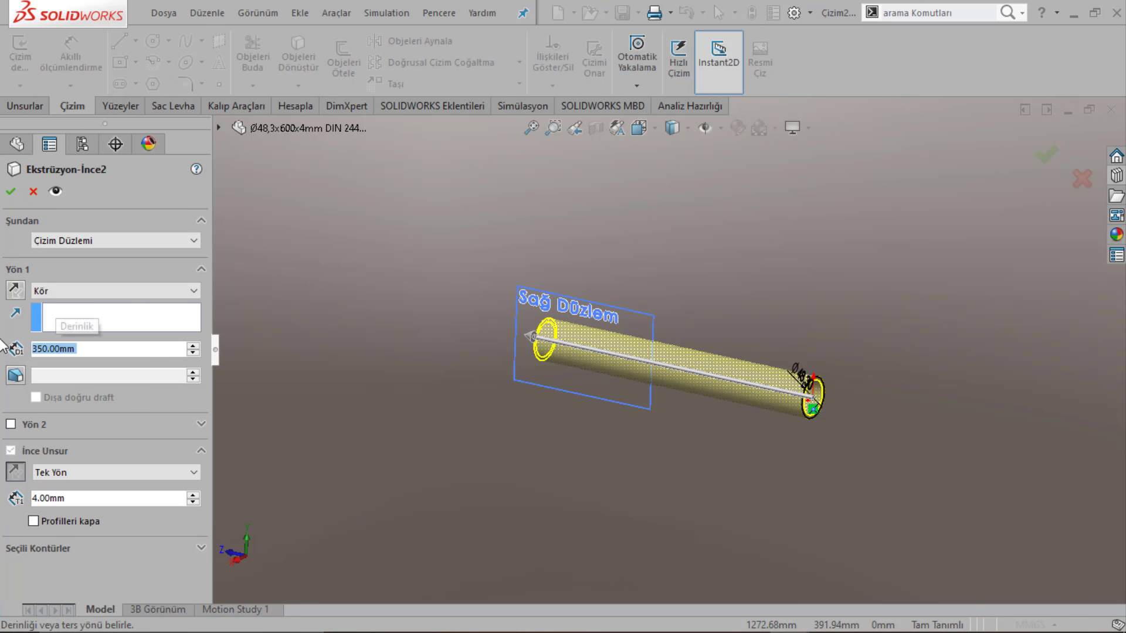
{"action": "left_click", "coordinate": [450, 224]}
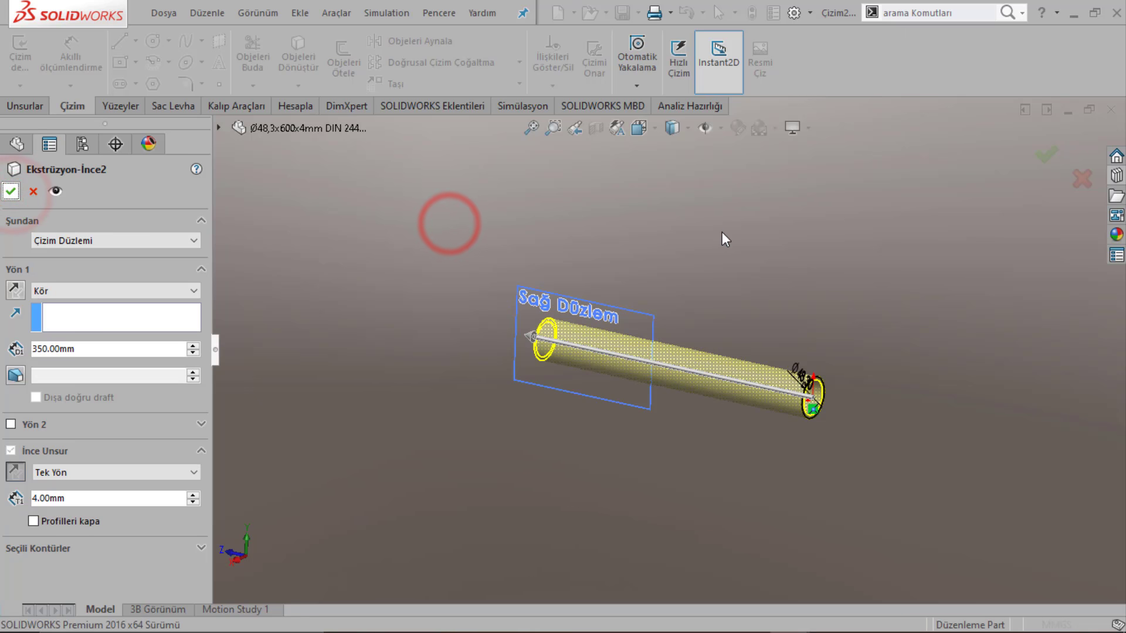
{"action": "left_click", "coordinate": [1045, 156]}
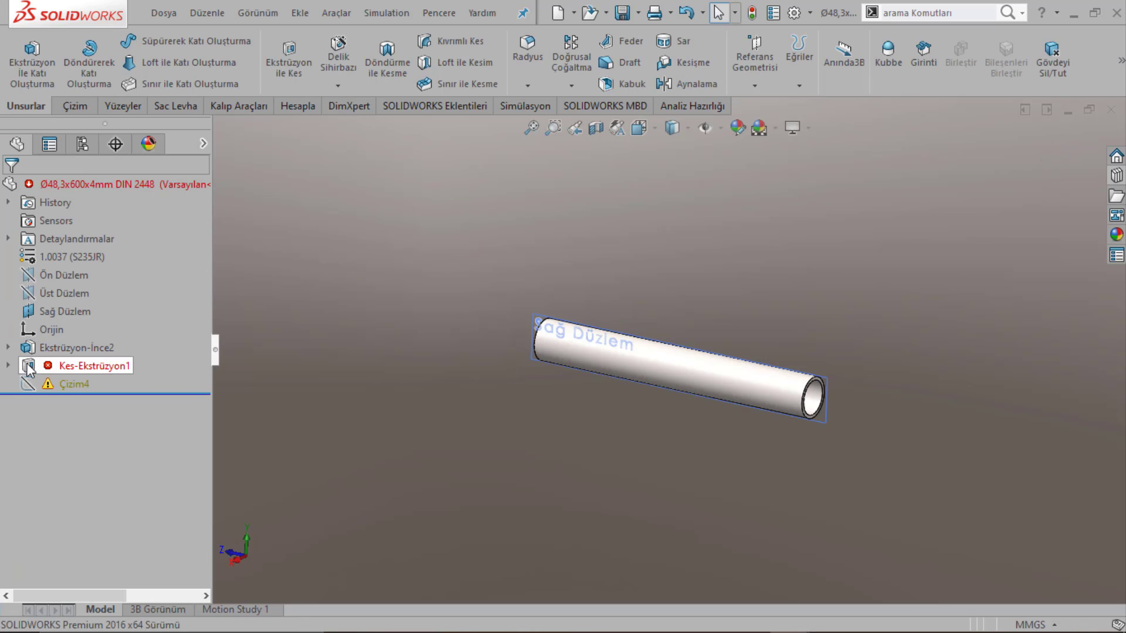
Step: Edit Kes-Ekstrüzyon1's sketch Çizim3 and exit it so the angled end cut rebuilds
{"action": "left_click", "coordinate": [7, 365]}
{"action": "left_click", "coordinate": [59, 404]}
{"action": "left_click", "coordinate": [61, 375]}
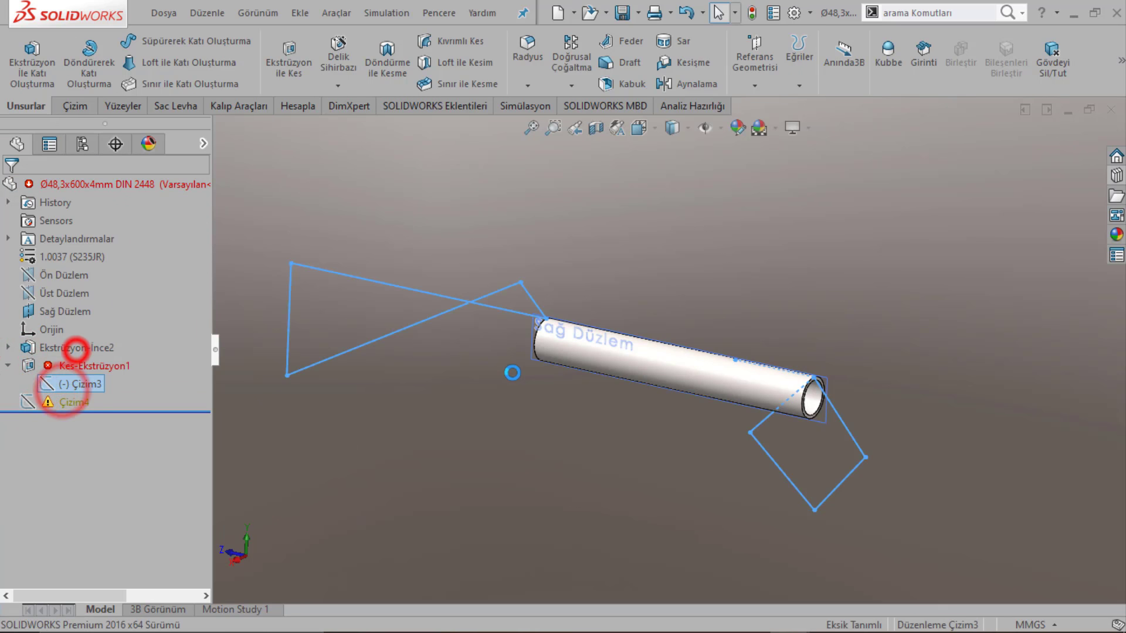
{"action": "middle_click_drag", "start_coordinate": [601, 366], "coordinate": [643, 311]}
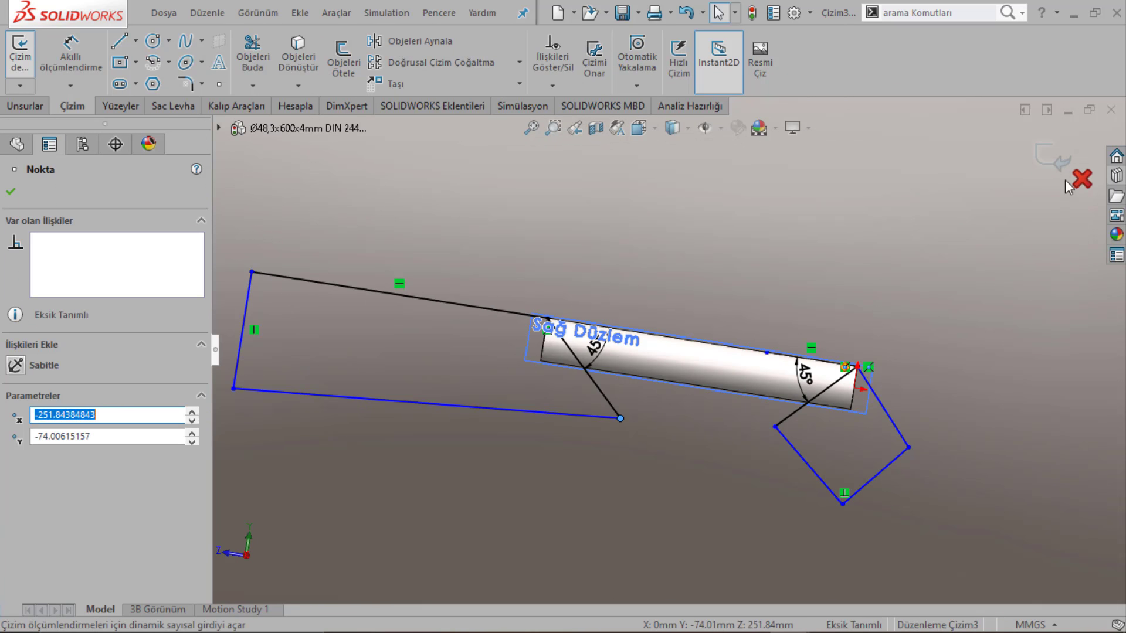
{"action": "left_click", "coordinate": [1053, 158]}
{"action": "middle_click_drag", "start_coordinate": [1055, 164], "coordinate": [811, 216]}
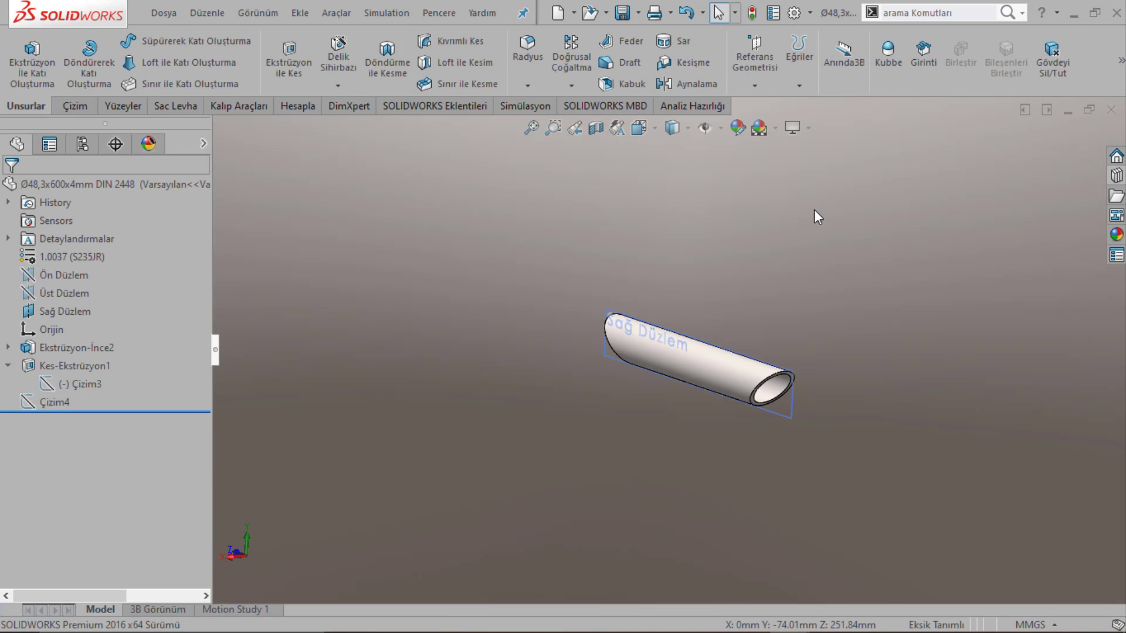
{"action": "left_click", "coordinate": [165, 13]}
Step: Begin saving the tube as a new file, then cancel the save dialog
{"action": "left_click", "coordinate": [188, 197]}
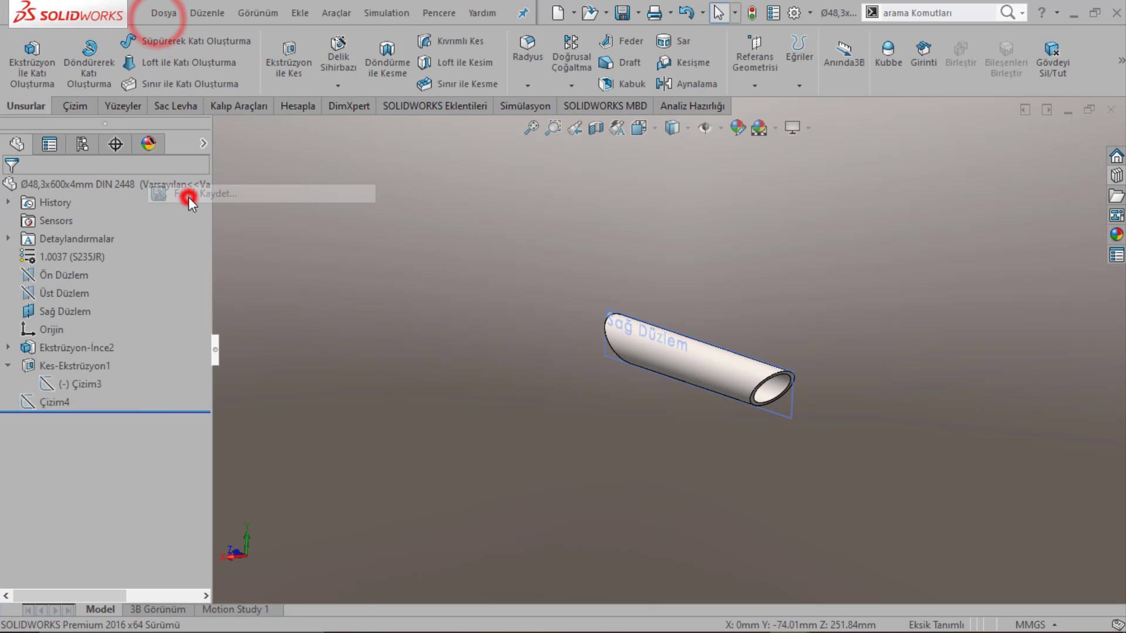
{"action": "left_click", "coordinate": [513, 265]}
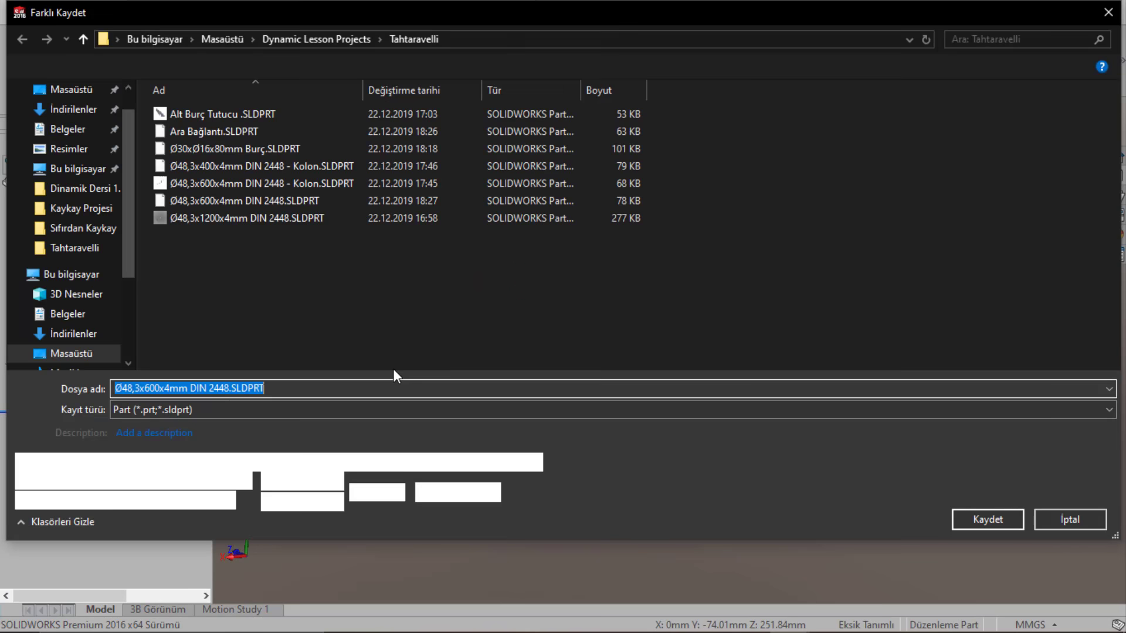
{"action": "key", "text": "Return"}
Step: Inspect the end cut's sketch and reopen the tube's thin extrusion to check its depth
{"action": "left_click", "coordinate": [37, 370]}
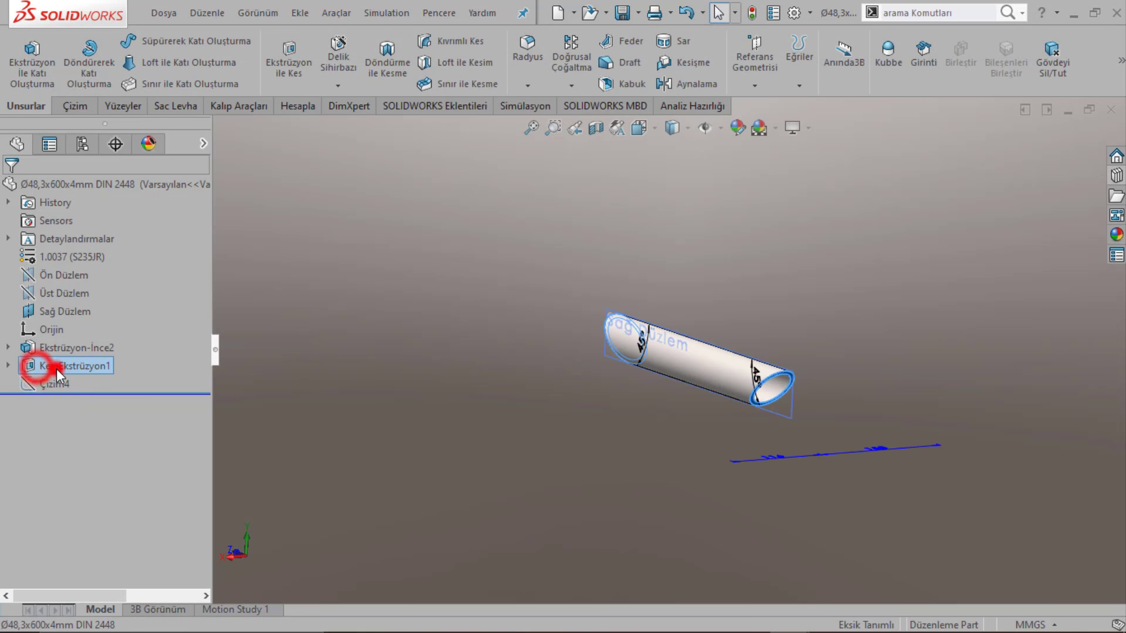
{"action": "left_click", "coordinate": [7, 366]}
{"action": "left_click", "coordinate": [93, 346]}
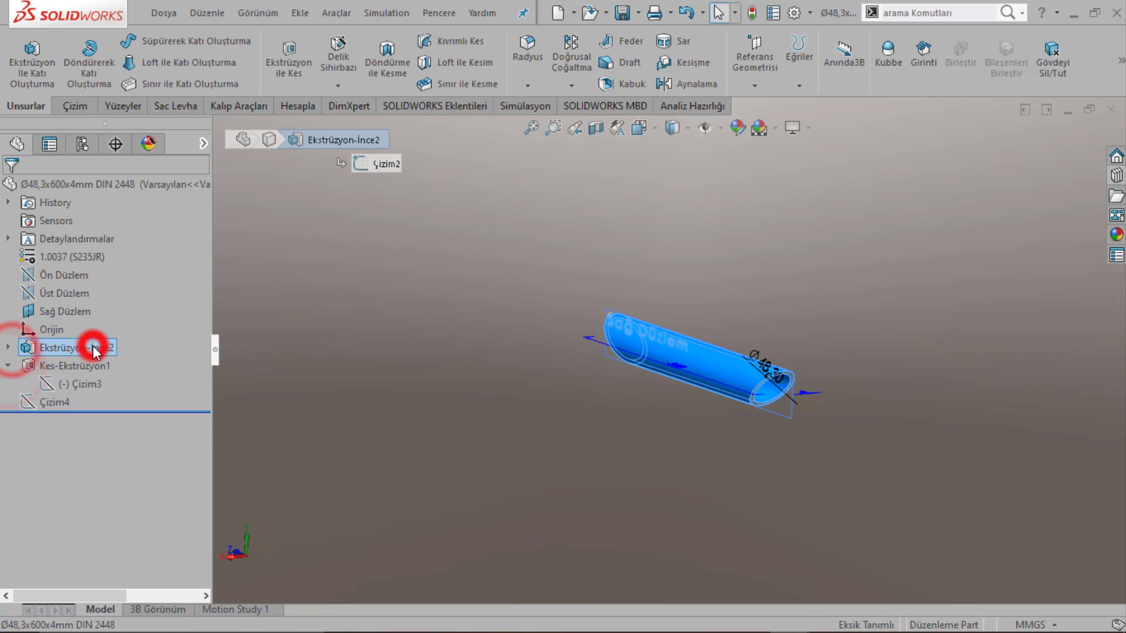
{"action": "right_click", "coordinate": [93, 346]}
{"action": "left_click", "coordinate": [106, 246]}
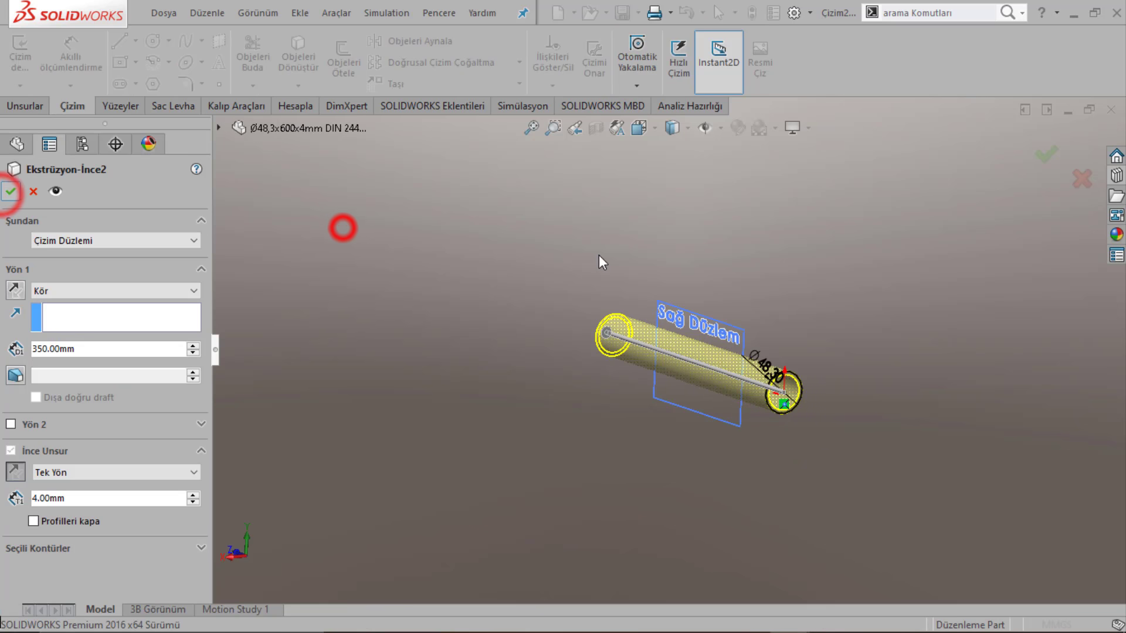
Step: Save the tube as a new part named Ø48,3x350x4mm DIN 2448 and close it
{"action": "left_click", "coordinate": [166, 17]}
{"action": "left_click", "coordinate": [190, 192]}
{"action": "left_click", "coordinate": [473, 256]}
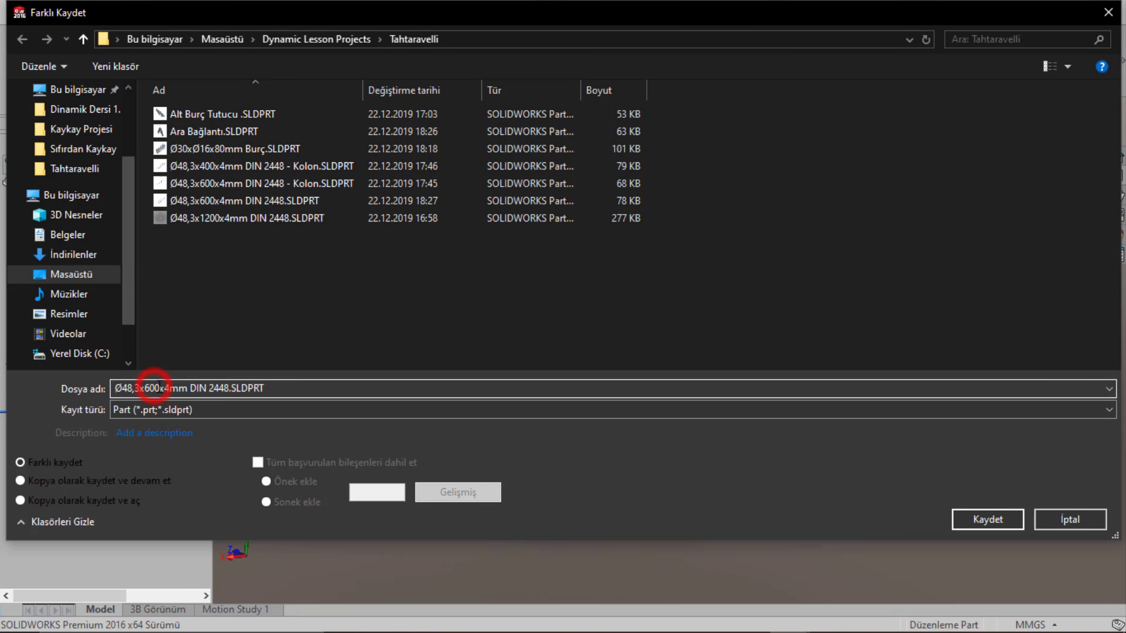
{"action": "type", "text": "00"}
{"action": "key", "text": "Return"}
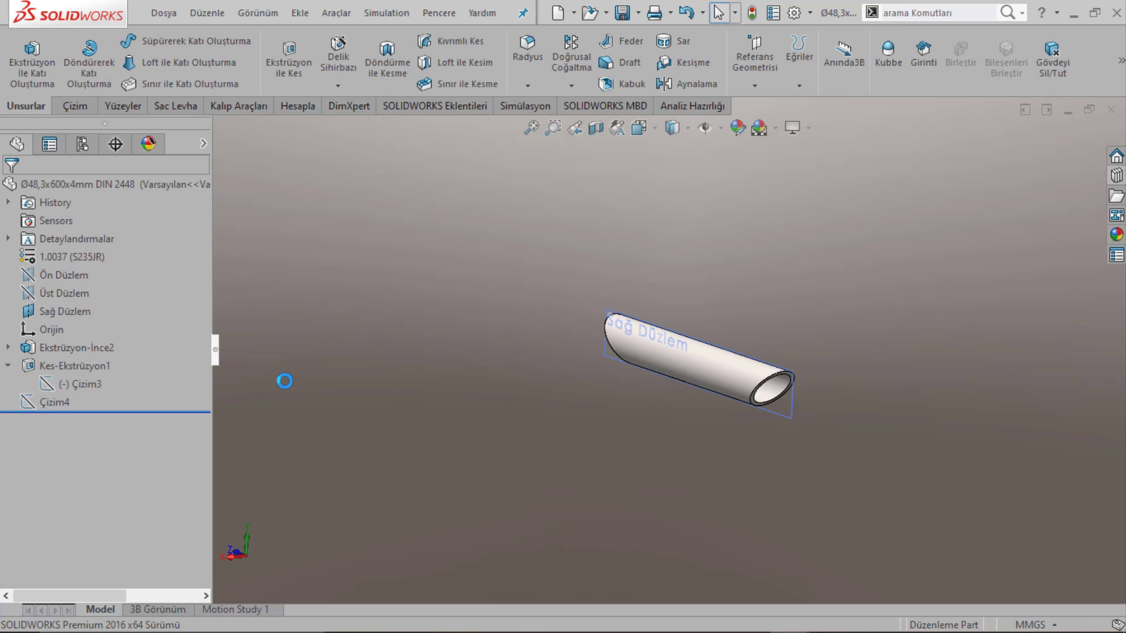
{"action": "left_click", "coordinate": [365, 322]}
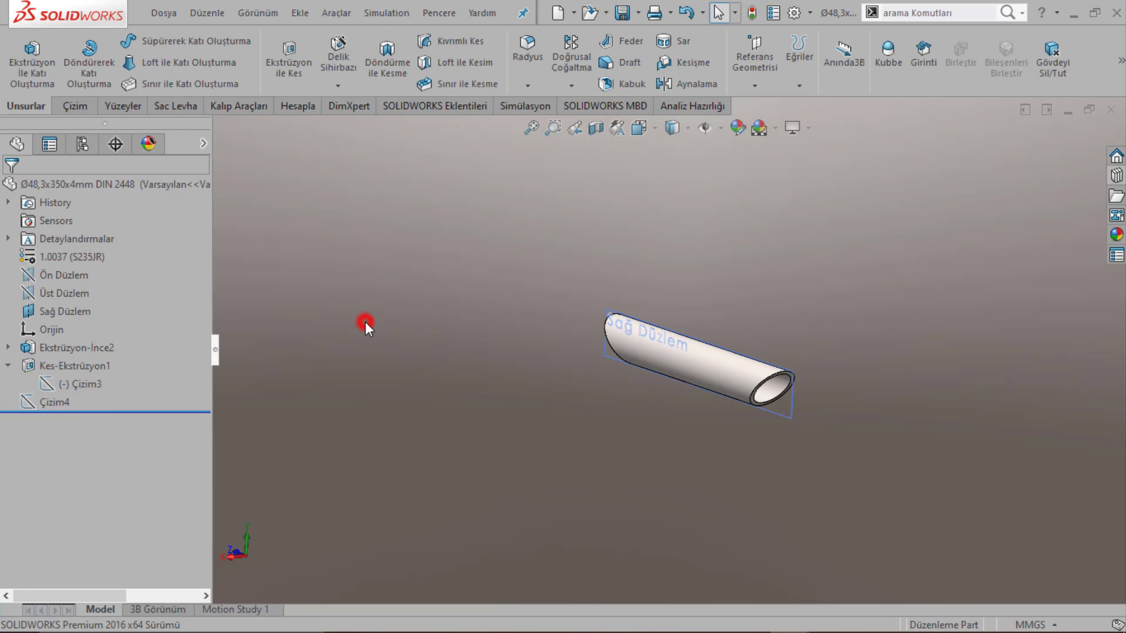
Step: Return to the updated seesaw assembly and orbit toward the bracket under the top rail
{"action": "left_click", "coordinate": [1112, 109]}
{"action": "mouse_move", "coordinate": [755, 388]}
{"action": "middle_mouse_down"}
{"action": "mouse_move", "coordinate": [691, 339]}
{"action": "mouse_move", "coordinate": [809, 376]}
{"action": "middle_mouse_up"}
{"action": "scroll", "coordinate": [808, 376], "scroll_direction": "down", "scroll_amount": 3}
{"action": "left_click", "coordinate": [744, 399]}
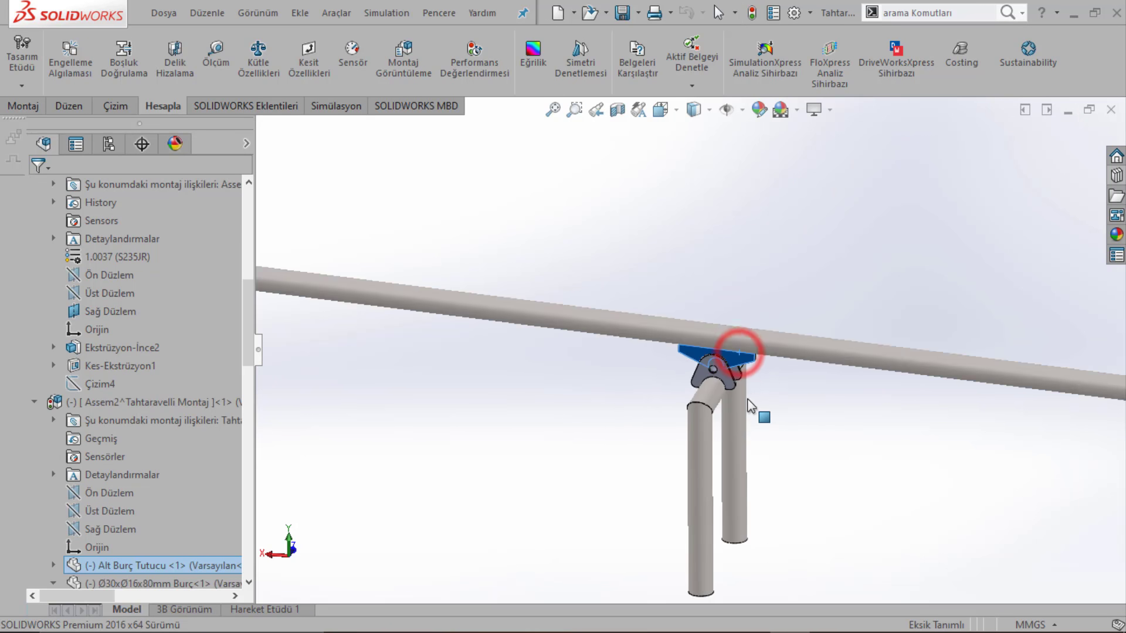
{"action": "middle_click_drag", "start_coordinate": [744, 399], "coordinate": [761, 395]}
{"action": "scroll", "coordinate": [761, 395], "scroll_direction": "down", "scroll_amount": 5}
{"action": "scroll", "coordinate": [705, 372], "scroll_direction": "down", "scroll_amount": 3}
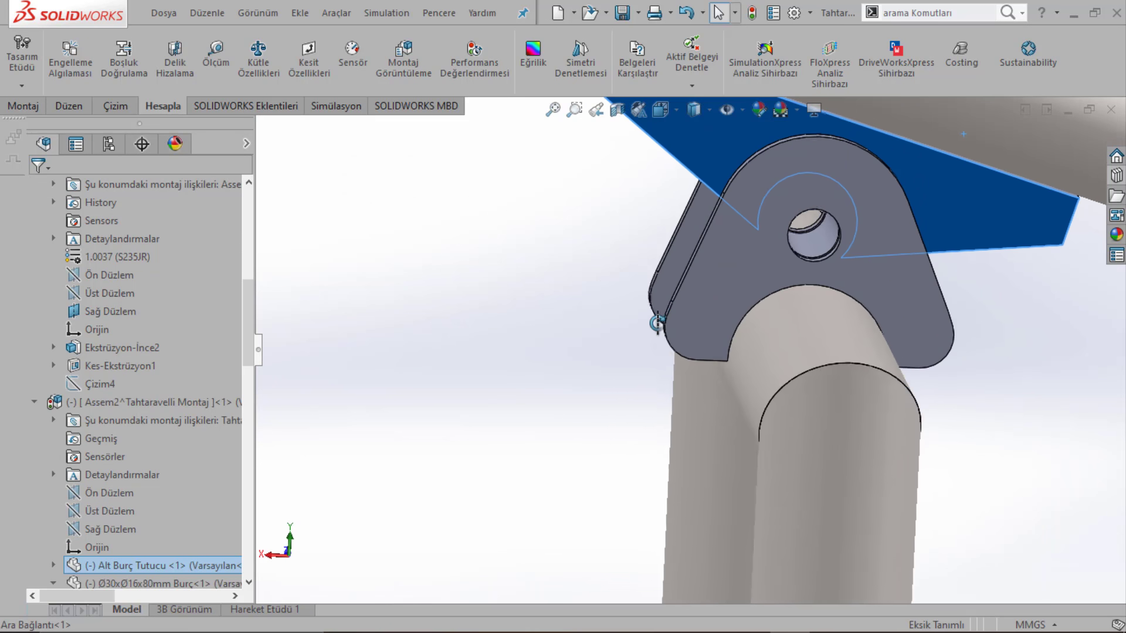
{"action": "mouse_move", "coordinate": [704, 371]}
{"action": "middle_mouse_down"}
{"action": "mouse_move", "coordinate": [688, 350]}
{"action": "mouse_move", "coordinate": [814, 350]}
{"action": "mouse_move", "coordinate": [716, 327]}
{"action": "mouse_move", "coordinate": [723, 352]}
{"action": "middle_mouse_up"}
Step: Zoom onto the bracket's lower end and open the bracket part from its rounded corner face
{"action": "scroll", "coordinate": [688, 351], "scroll_direction": "up", "scroll_amount": 5}
{"action": "scroll", "coordinate": [721, 344], "scroll_direction": "down", "scroll_amount": 2}
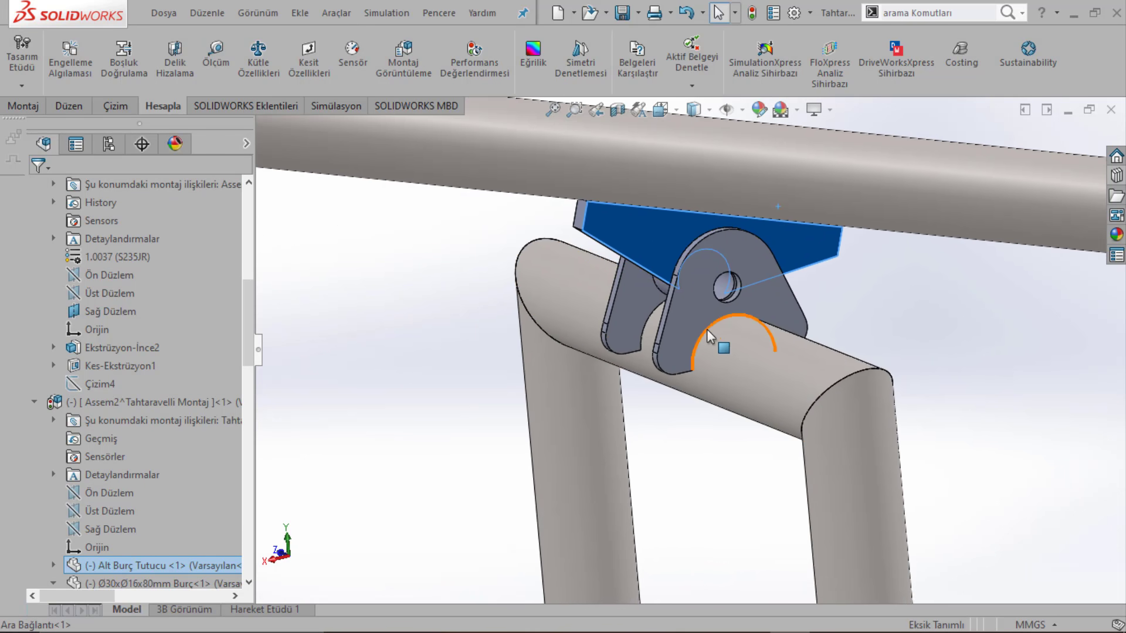
{"action": "scroll", "coordinate": [721, 344], "scroll_direction": "down", "scroll_amount": 3}
{"action": "middle_click_drag", "start_coordinate": [802, 328], "coordinate": [716, 352]}
{"action": "scroll", "coordinate": [716, 351], "scroll_direction": "down", "scroll_amount": 3}
{"action": "scroll", "coordinate": [649, 306], "scroll_direction": "down", "scroll_amount": 2}
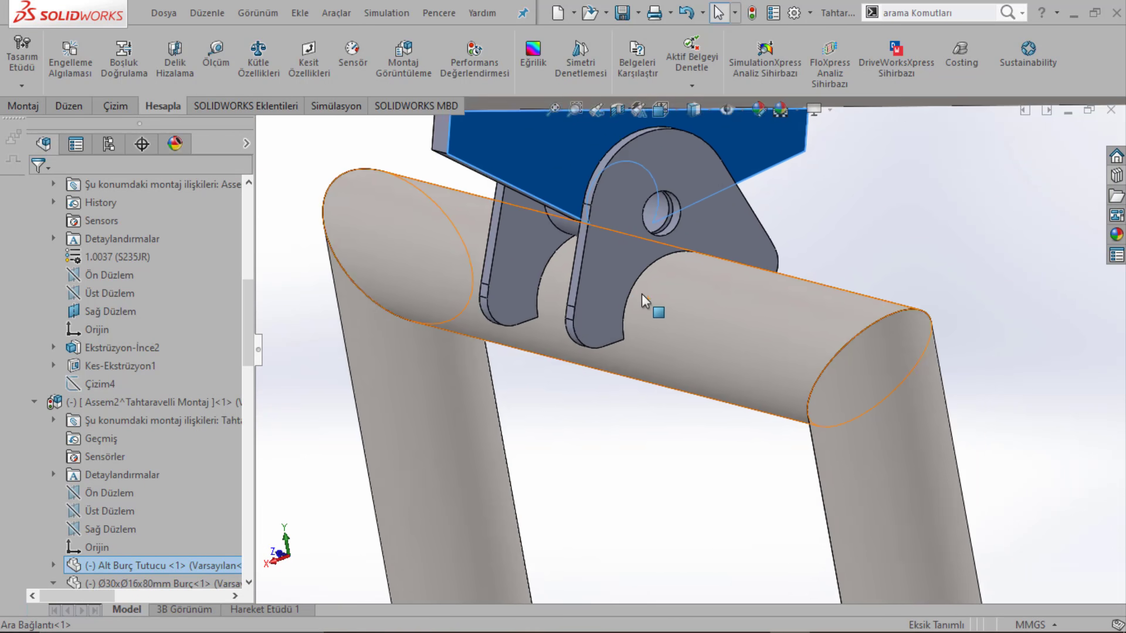
{"action": "scroll", "coordinate": [581, 327], "scroll_direction": "down", "scroll_amount": 2}
{"action": "middle_click_drag", "start_coordinate": [581, 327], "coordinate": [601, 351]}
{"action": "scroll", "coordinate": [586, 363], "scroll_direction": "down", "scroll_amount": 2}
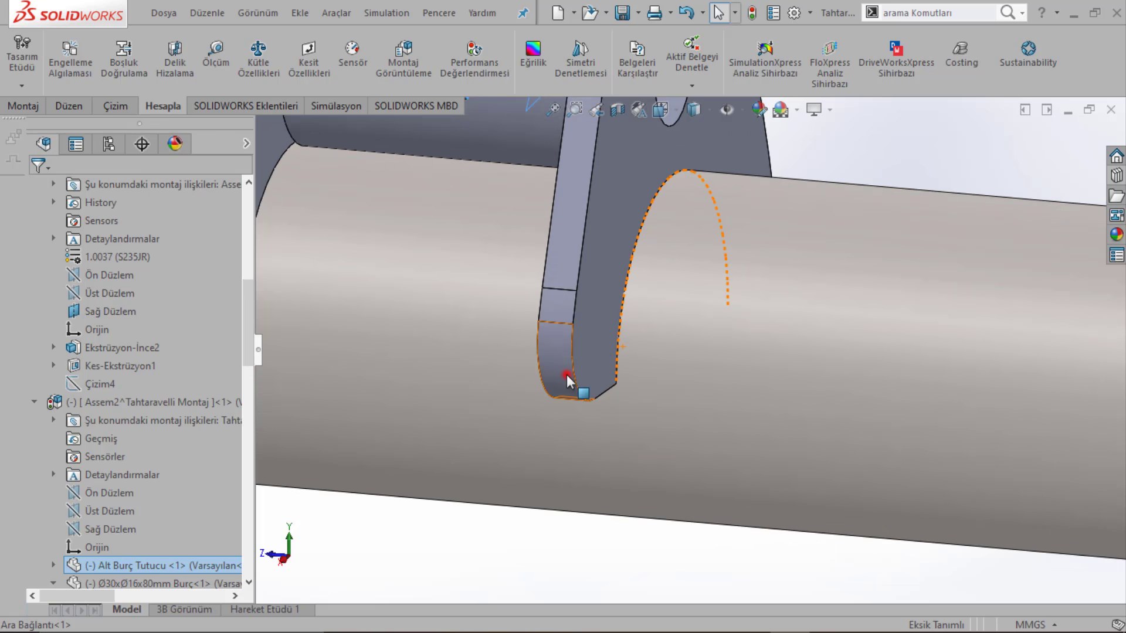
{"action": "left_click", "coordinate": [566, 374]}
{"action": "left_click", "coordinate": [613, 283]}
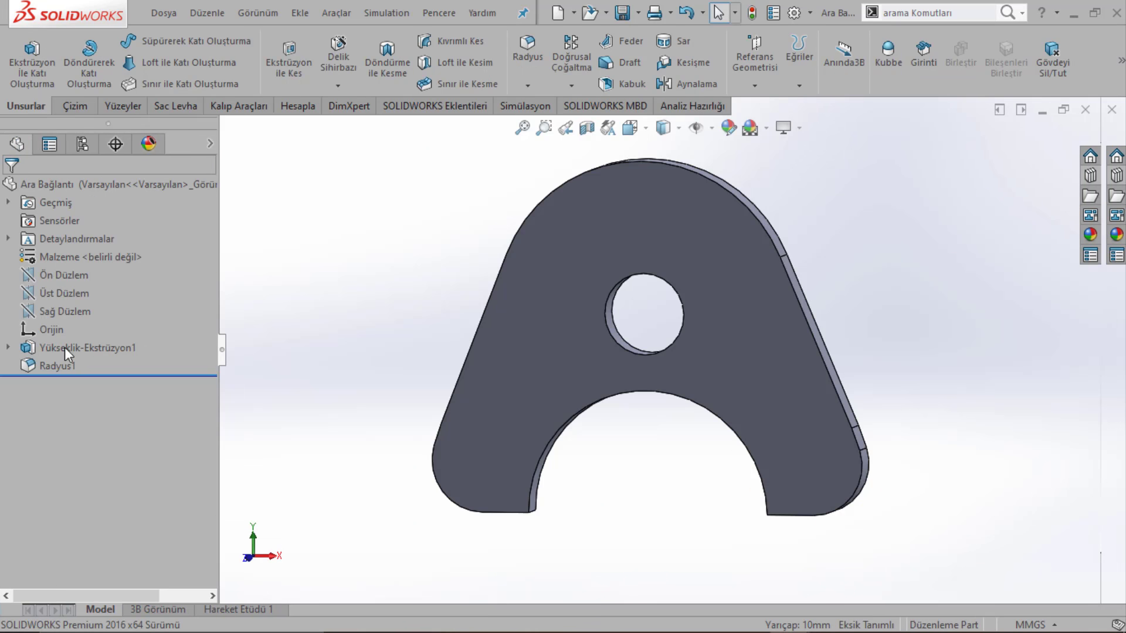
Step: Edit the Radyus1 corner fillet, changing its radius from 10 mm to 12 mm, and accept it
{"action": "left_click", "coordinate": [47, 364]}
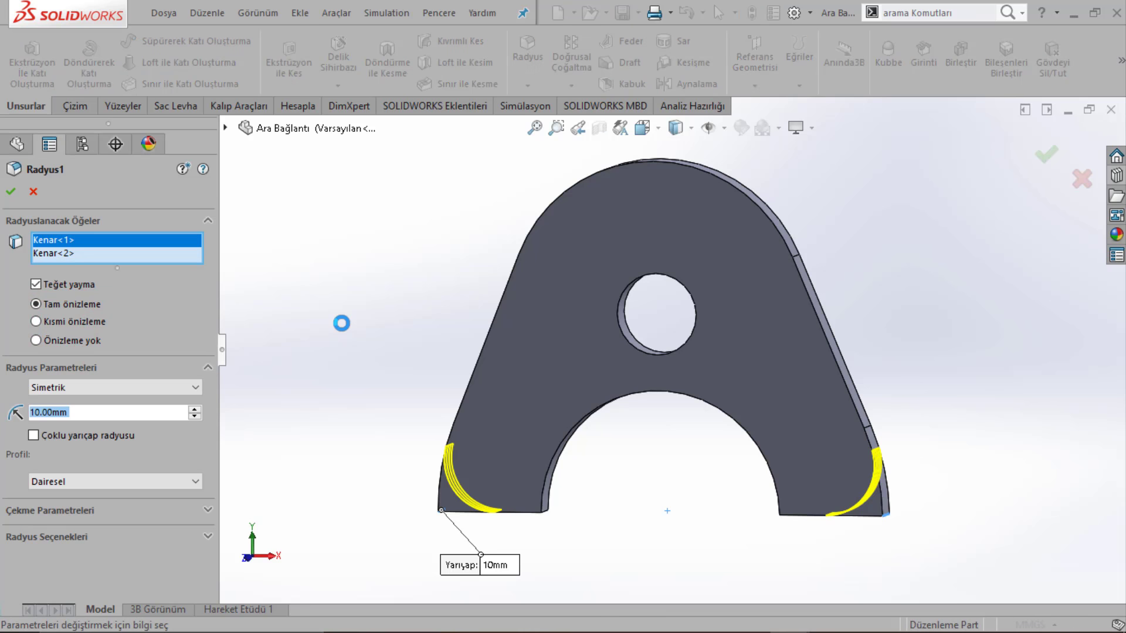
{"action": "type", "text": "15"}
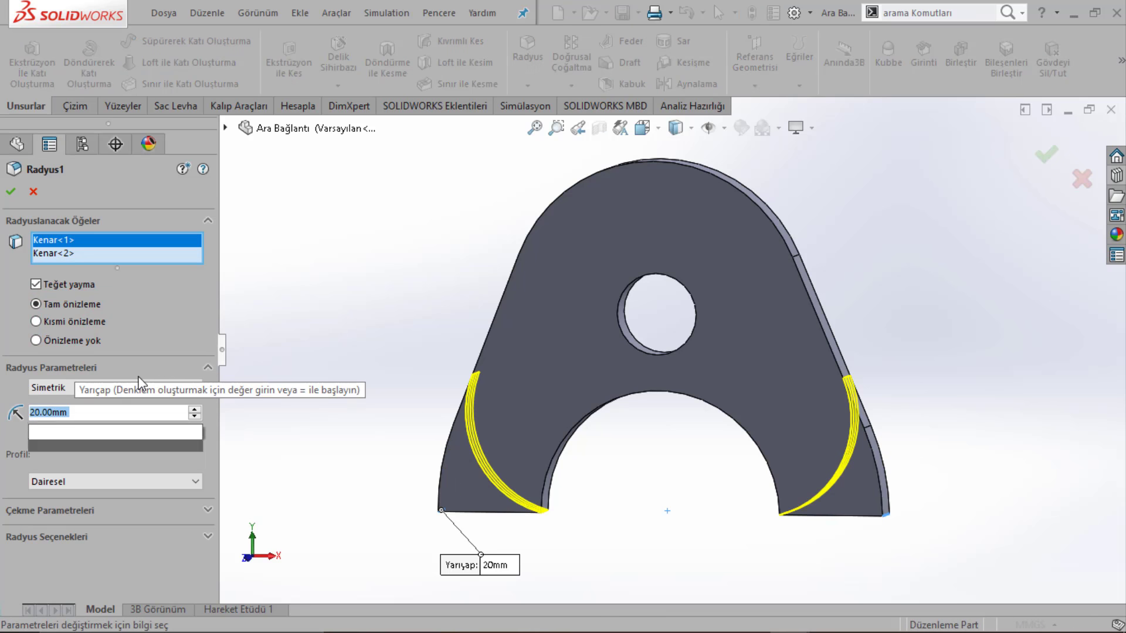
{"action": "key", "text": "Return"}
{"action": "type", "text": "12"}
{"action": "key", "text": "Return"}
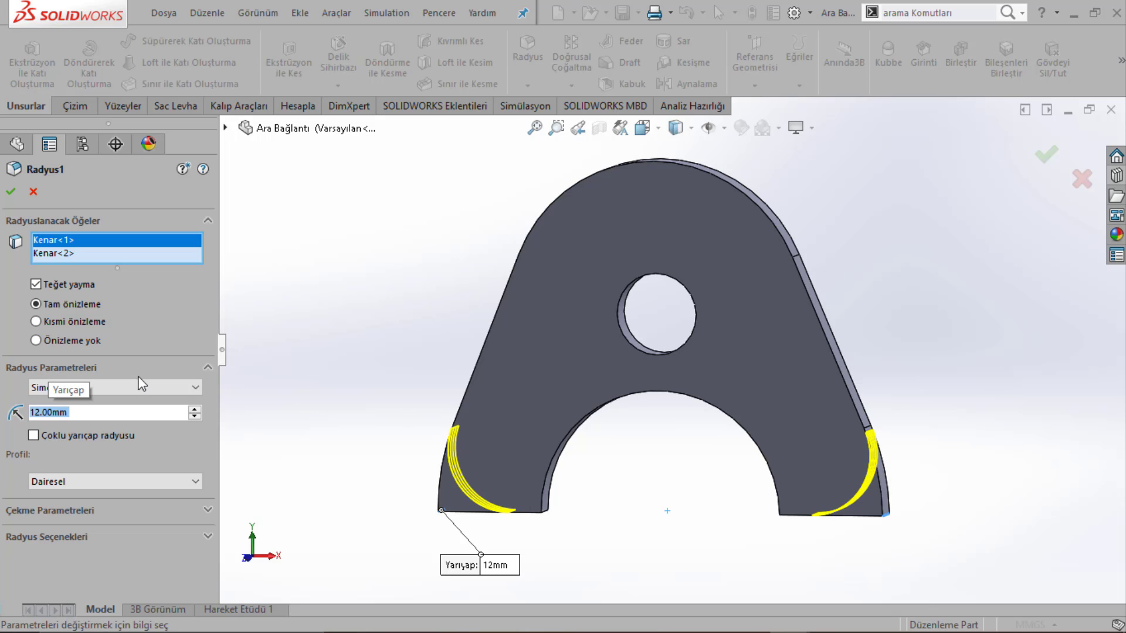
{"action": "mouse_move", "coordinate": [322, 407]}
{"action": "middle_mouse_down"}
{"action": "mouse_move", "coordinate": [532, 367]}
{"action": "mouse_move", "coordinate": [495, 394]}
{"action": "mouse_move", "coordinate": [498, 413]}
{"action": "middle_mouse_up"}
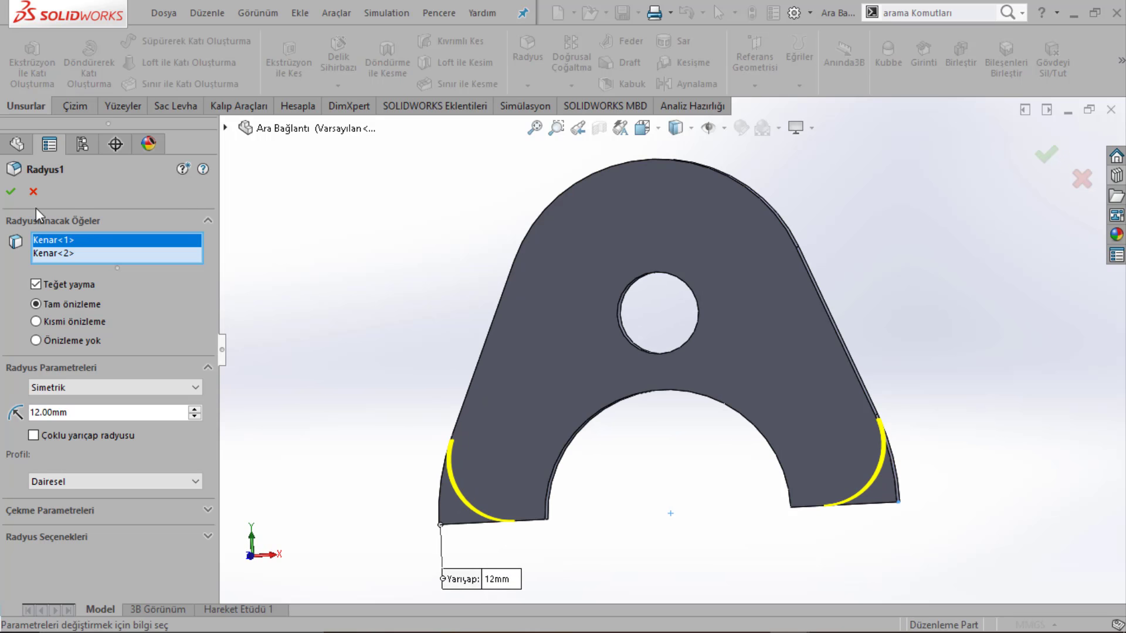
{"action": "key", "text": "Return"}
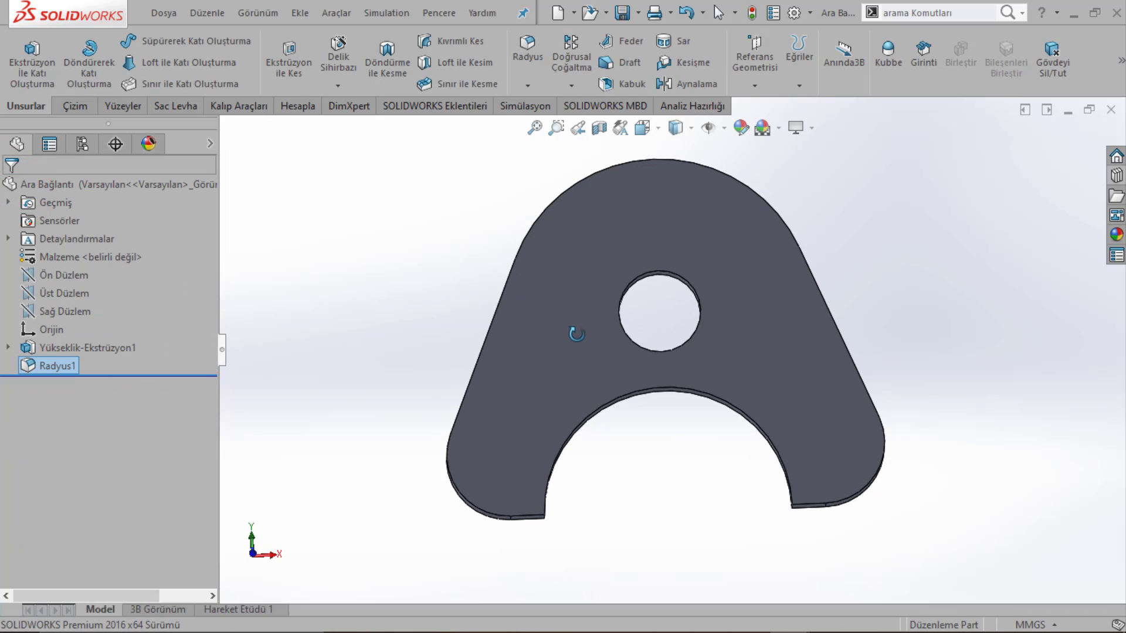
Step: Change the Çizim1 plate's Ø60 diameter to 54, rebuild the plate, and return to the assembly
{"action": "left_click", "coordinate": [8, 348]}
{"action": "left_click", "coordinate": [65, 365]}
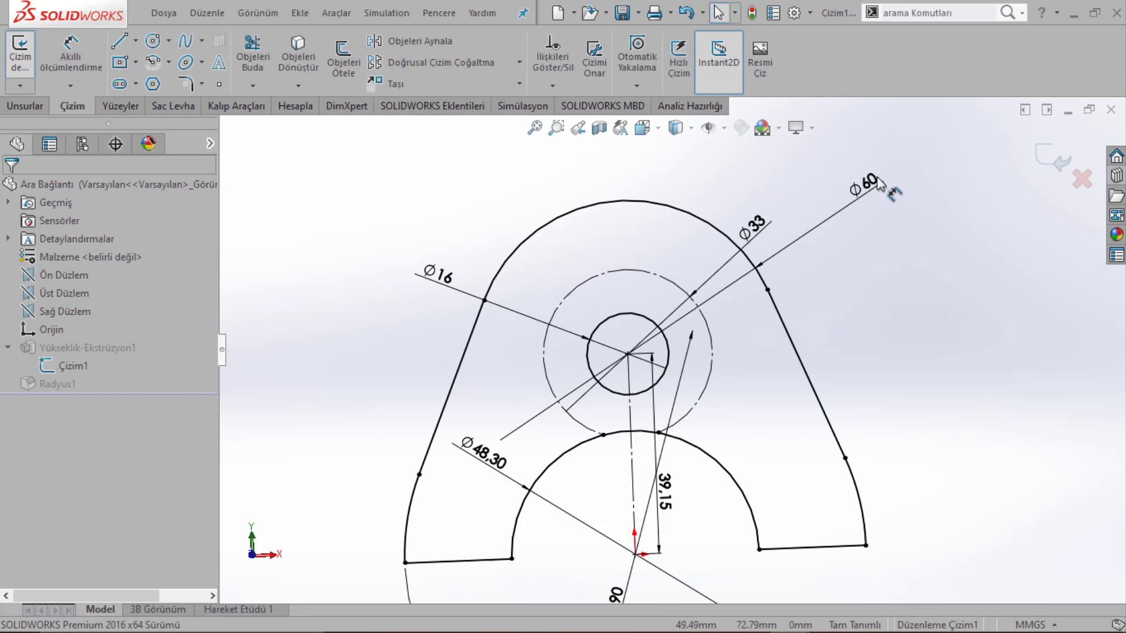
{"action": "left_click", "coordinate": [870, 190]}
{"action": "double_click", "coordinate": [870, 191]}
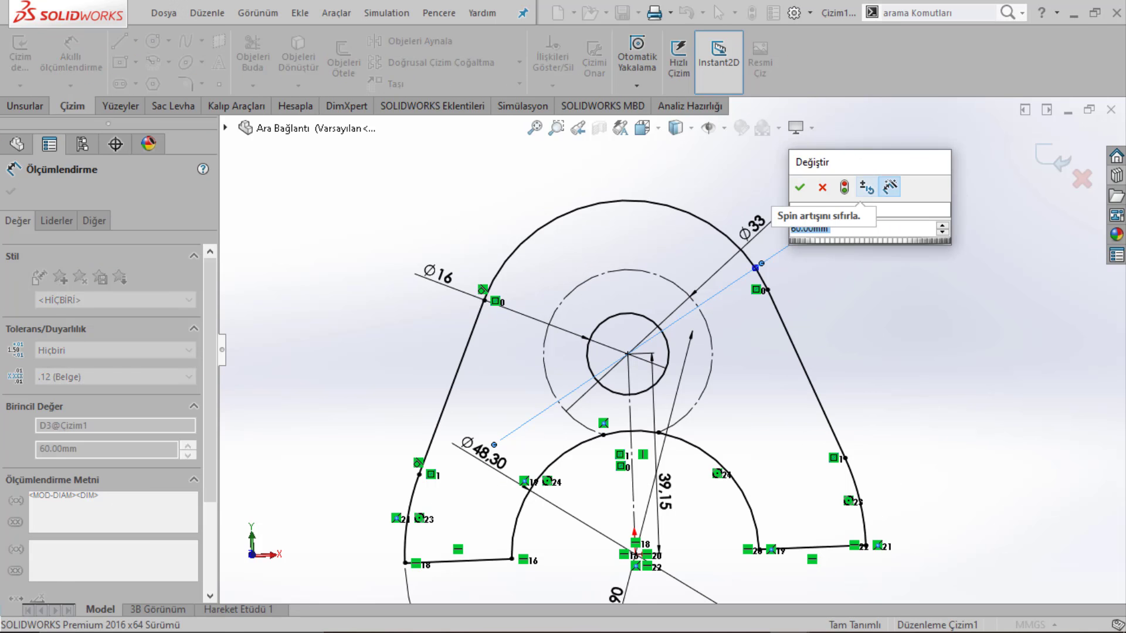
{"action": "type", "text": "54"}
{"action": "key", "text": "Return"}
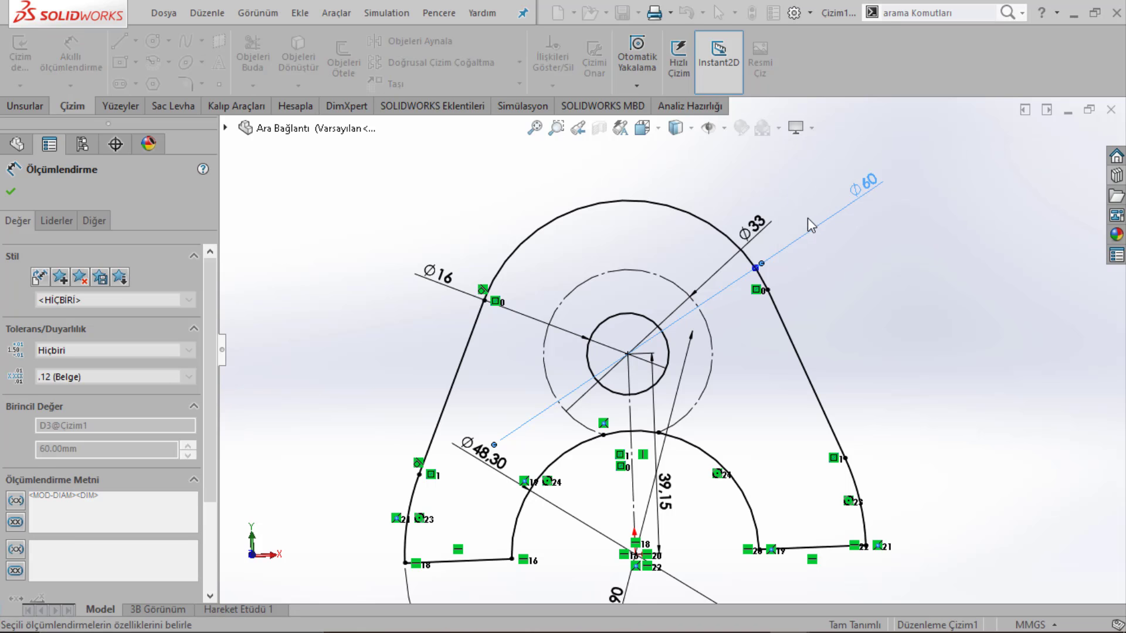
{"action": "left_click", "coordinate": [788, 207]}
{"action": "left_click", "coordinate": [1047, 156]}
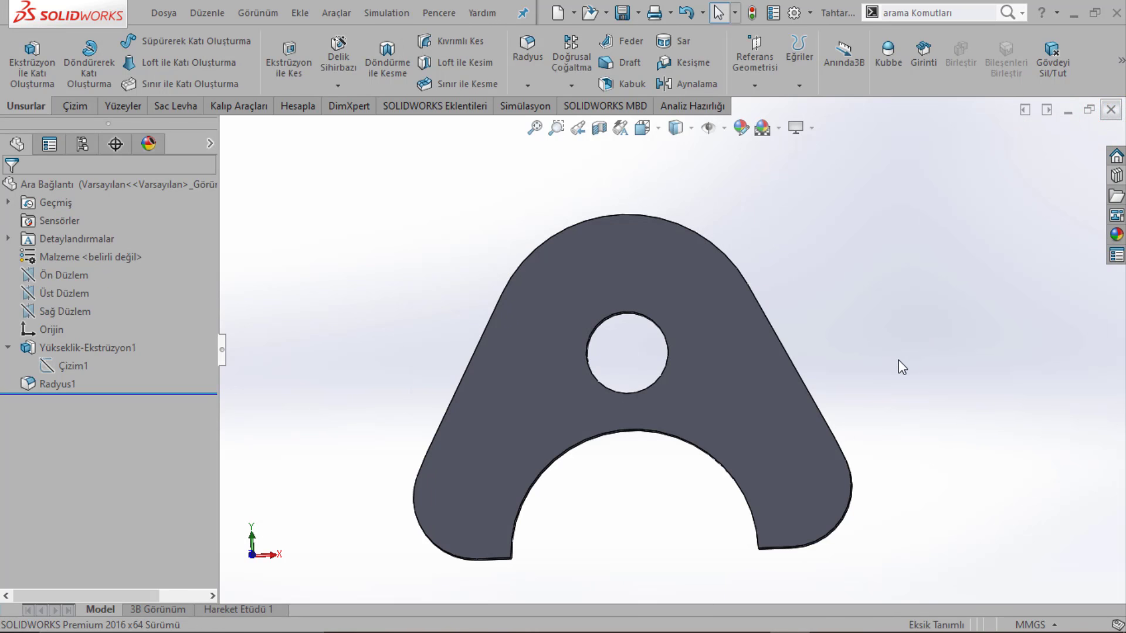
{"action": "key", "text": "ctrl+Tab"}
{"action": "middle_click_drag", "start_coordinate": [798, 353], "coordinate": [762, 333]}
Step: Orbit and zoom around the updated bracket to inspect its underside and the top tube
{"action": "left_click_drag", "start_coordinate": [698, 275], "coordinate": [757, 216]}
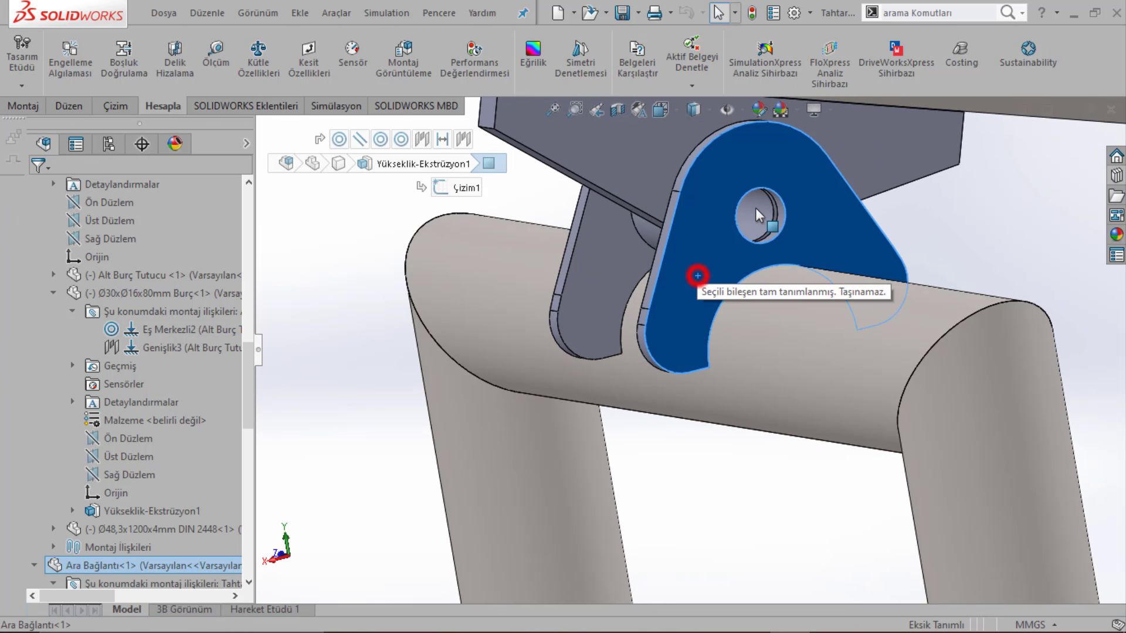
{"action": "key", "text": "z"}
{"action": "left_click", "coordinate": [616, 249]}
{"action": "middle_click_drag", "start_coordinate": [610, 386], "coordinate": [660, 258]}
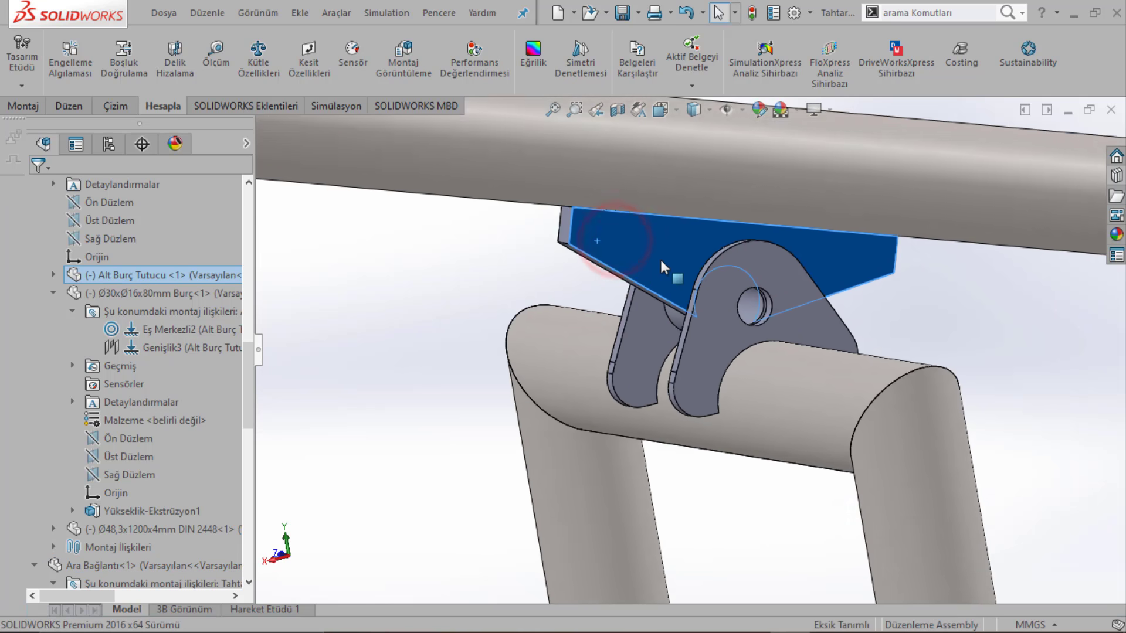
{"action": "scroll", "coordinate": [660, 258], "scroll_direction": "down", "scroll_amount": 3}
{"action": "scroll", "coordinate": [632, 333], "scroll_direction": "up", "scroll_amount": 5}
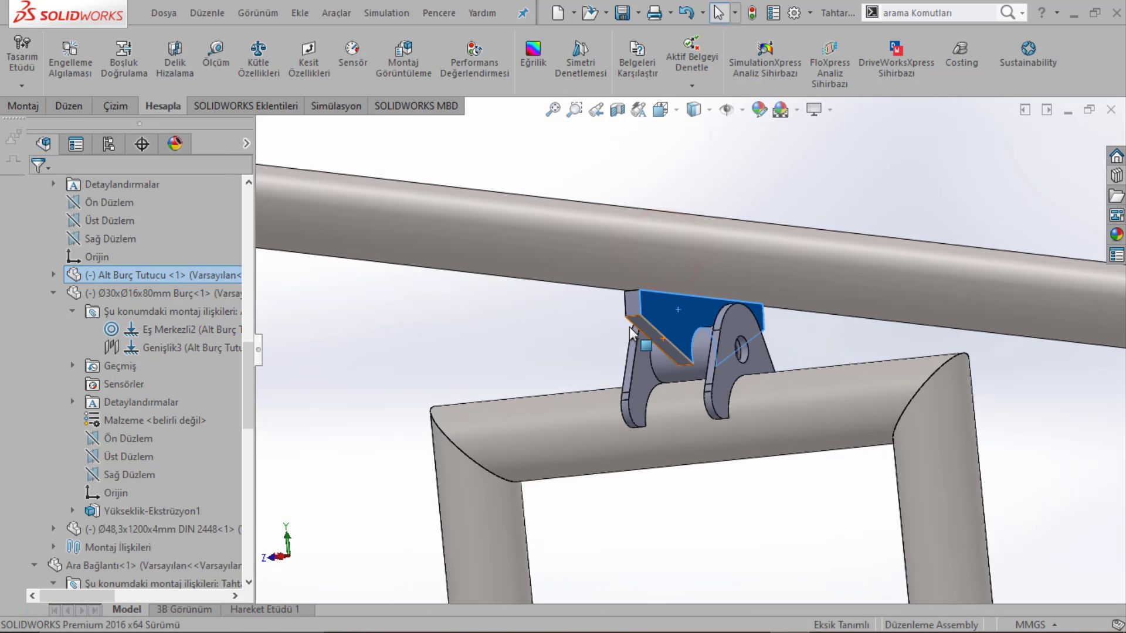
{"action": "scroll", "coordinate": [628, 326], "scroll_direction": "up", "scroll_amount": 3}
{"action": "mouse_move", "coordinate": [545, 354]}
{"action": "middle_mouse_down"}
{"action": "mouse_move", "coordinate": [755, 329]}
{"action": "mouse_move", "coordinate": [660, 396]}
{"action": "middle_mouse_up"}
{"action": "scroll", "coordinate": [736, 335], "scroll_direction": "down", "scroll_amount": 4}
{"action": "scroll", "coordinate": [738, 334], "scroll_direction": "down", "scroll_amount": 3}
{"action": "scroll", "coordinate": [755, 329], "scroll_direction": "up", "scroll_amount": 5}
{"action": "scroll", "coordinate": [704, 364], "scroll_direction": "down", "scroll_amount": 4}
Step: Save the assembly using Rebuild and save, then zoom out to view the whole frame
{"action": "key", "text": "ctrl+s"}
{"action": "left_click", "coordinate": [562, 251]}
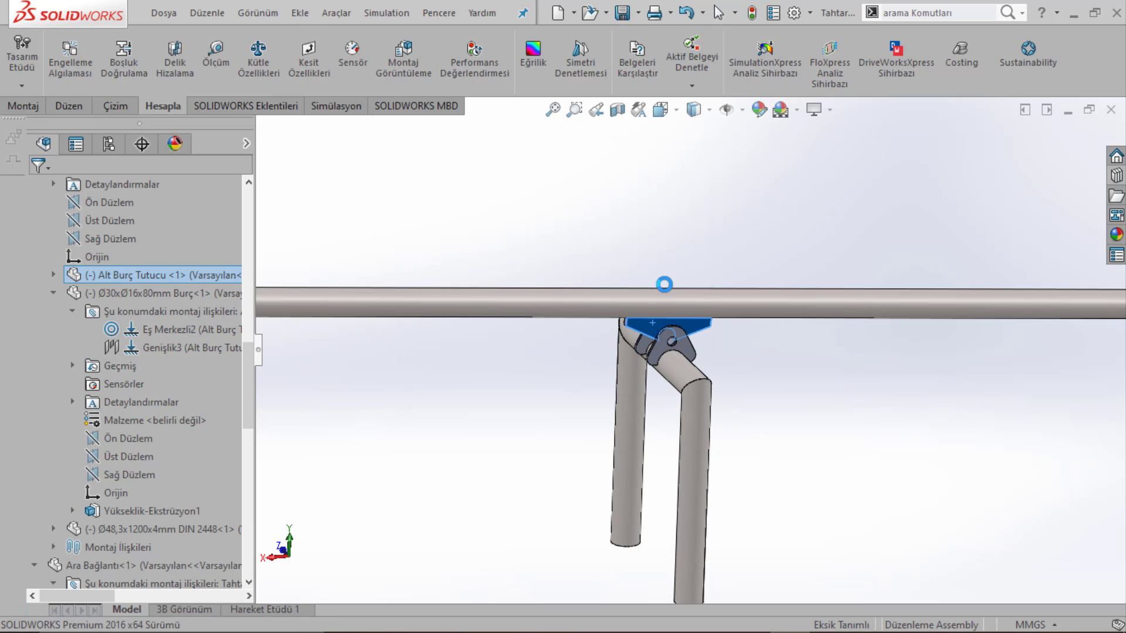
{"action": "scroll", "coordinate": [664, 285], "scroll_direction": "up", "scroll_amount": 3}
{"action": "mouse_move", "coordinate": [641, 284]}
{"action": "middle_mouse_down"}
{"action": "mouse_move", "coordinate": [573, 360]}
{"action": "mouse_move", "coordinate": [561, 288]}
{"action": "mouse_move", "coordinate": [488, 336]}
{"action": "middle_mouse_up"}
{"action": "scroll", "coordinate": [561, 288], "scroll_direction": "down", "scroll_amount": 2}
{"action": "scroll", "coordinate": [560, 285], "scroll_direction": "down", "scroll_amount": 4}
{"action": "scroll", "coordinate": [777, 327], "scroll_direction": "up", "scroll_amount": 3}
{"action": "scroll", "coordinate": [776, 328], "scroll_direction": "up", "scroll_amount": 2}
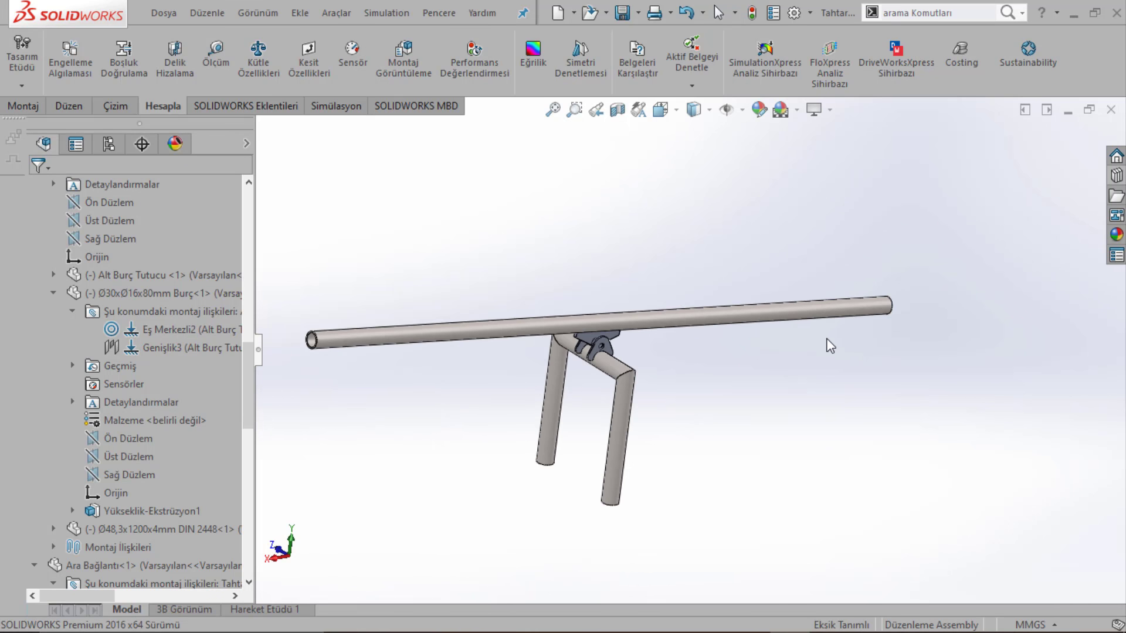
{"action": "scroll", "coordinate": [776, 327], "scroll_direction": "up", "scroll_amount": 2}
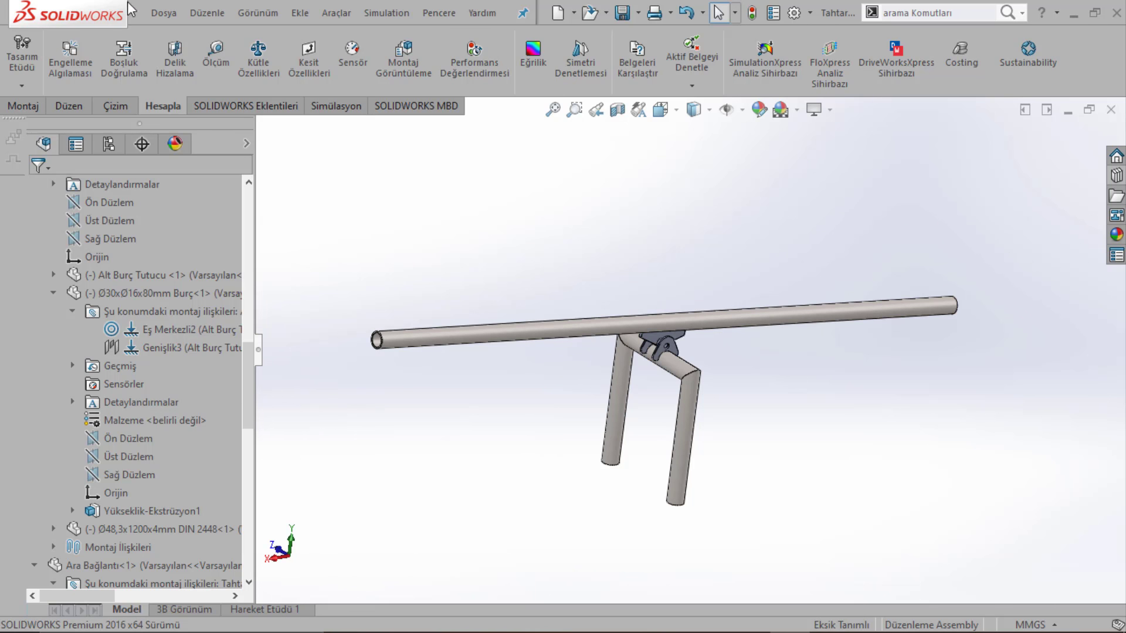
{"action": "left_click", "coordinate": [167, 14]}
Step: Create a new part and start a sketch on the Ön Düzlem front plane
{"action": "left_click", "coordinate": [179, 38]}
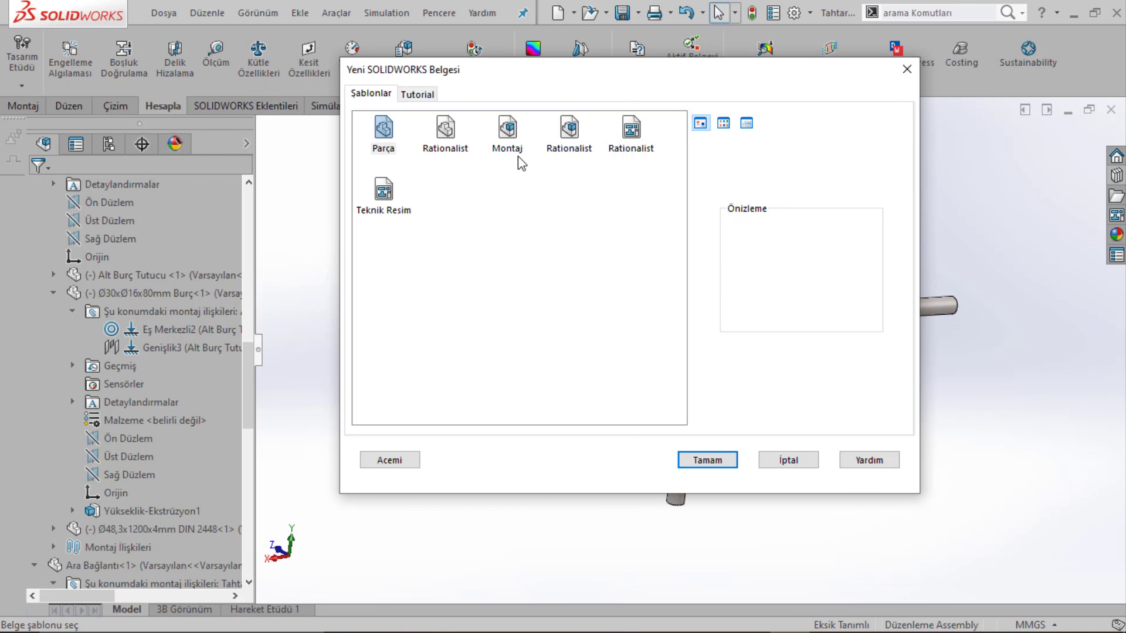
{"action": "left_click", "coordinate": [386, 136]}
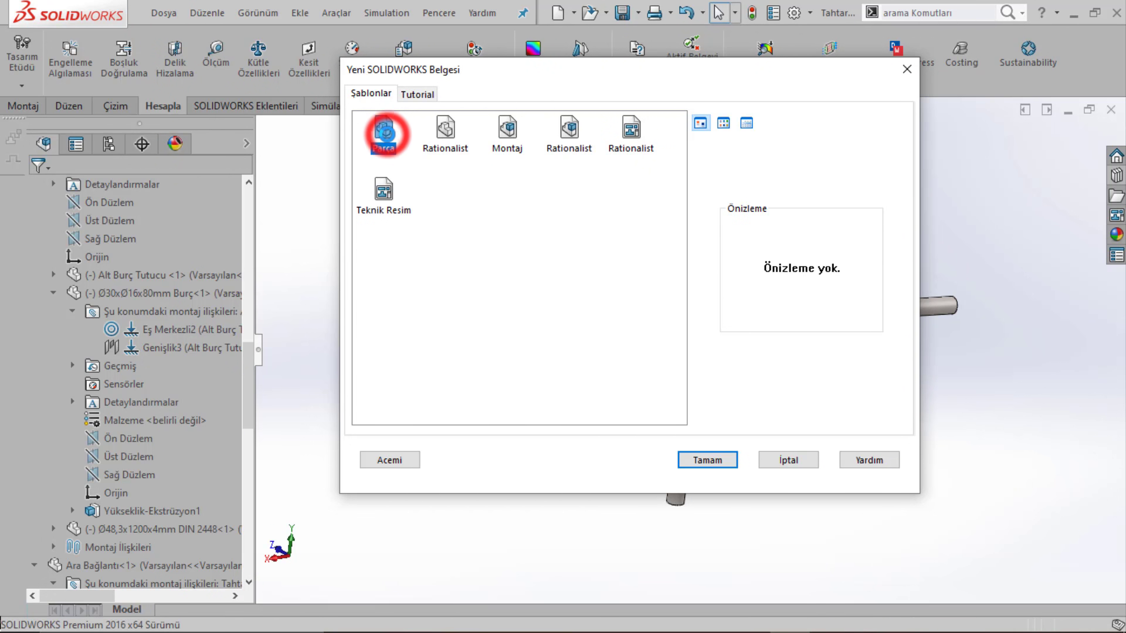
{"action": "double_click", "coordinate": [386, 136]}
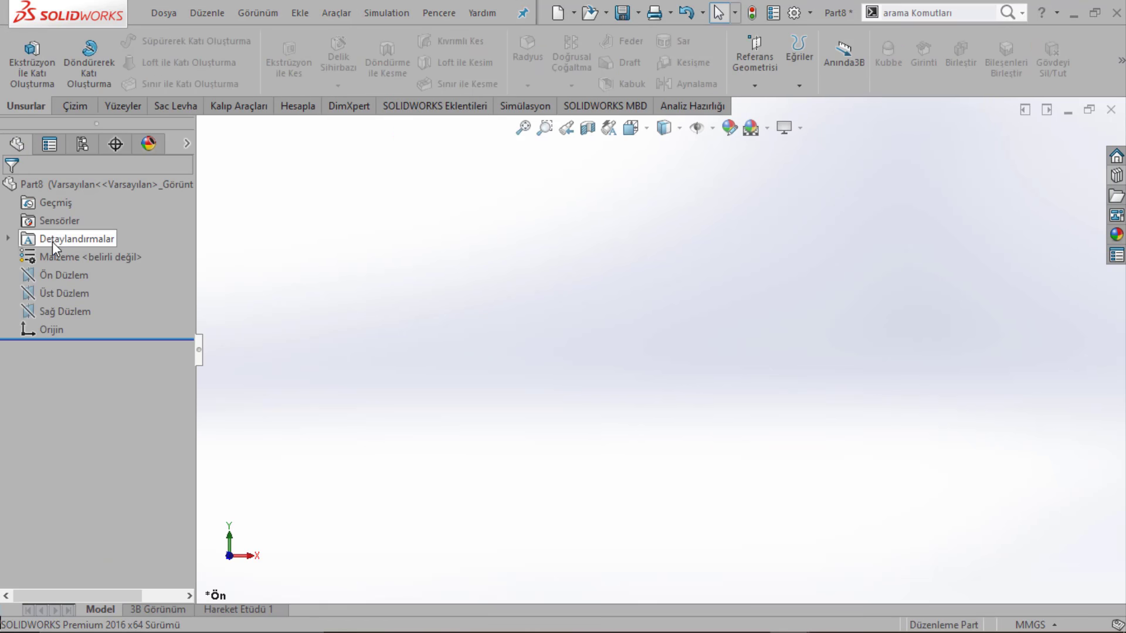
{"action": "left_click", "coordinate": [58, 276]}
{"action": "left_click", "coordinate": [69, 263]}
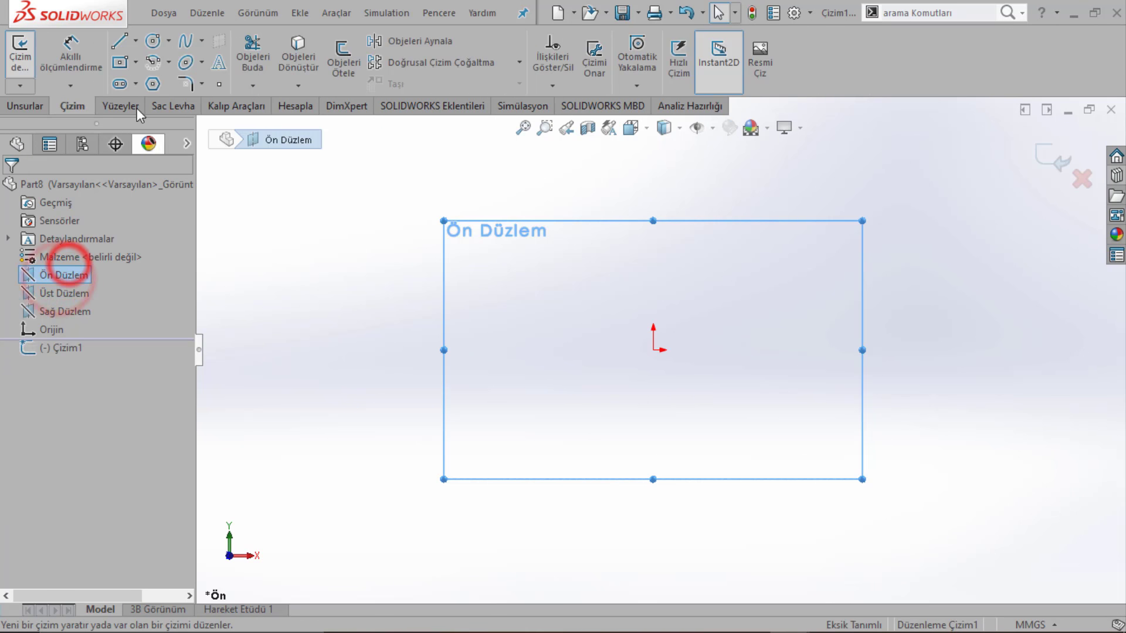
Step: Draw an origin-centred circle and dimension its diameter to 48.30 mm
{"action": "left_click", "coordinate": [153, 41]}
{"action": "left_click_drag", "start_coordinate": [653, 350], "coordinate": [510, 374]}
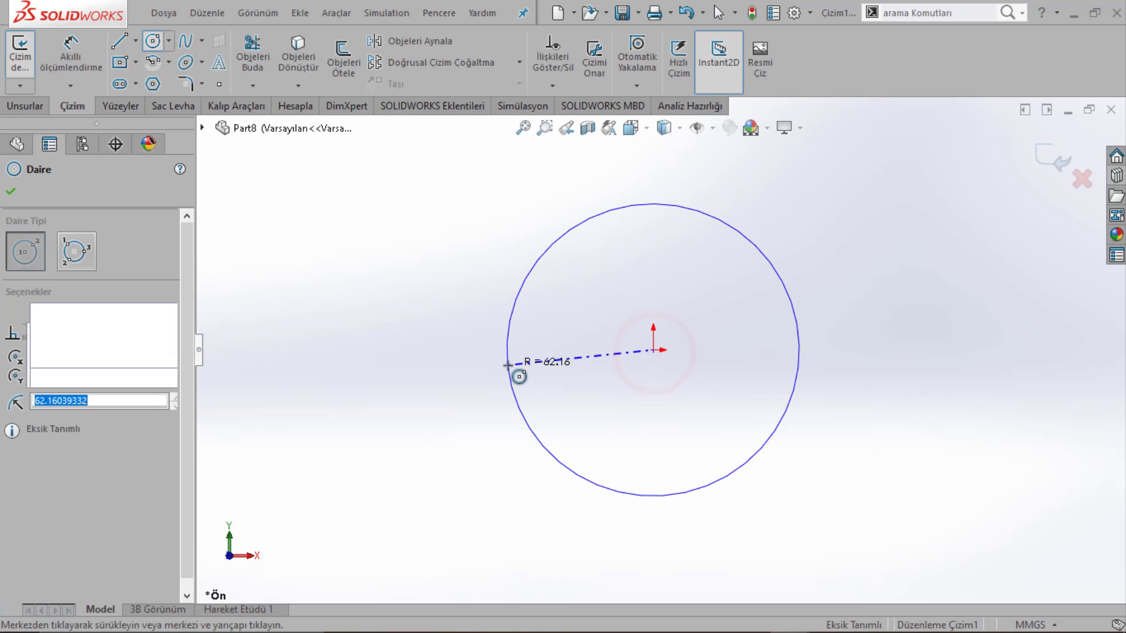
{"action": "left_click", "coordinate": [70, 56]}
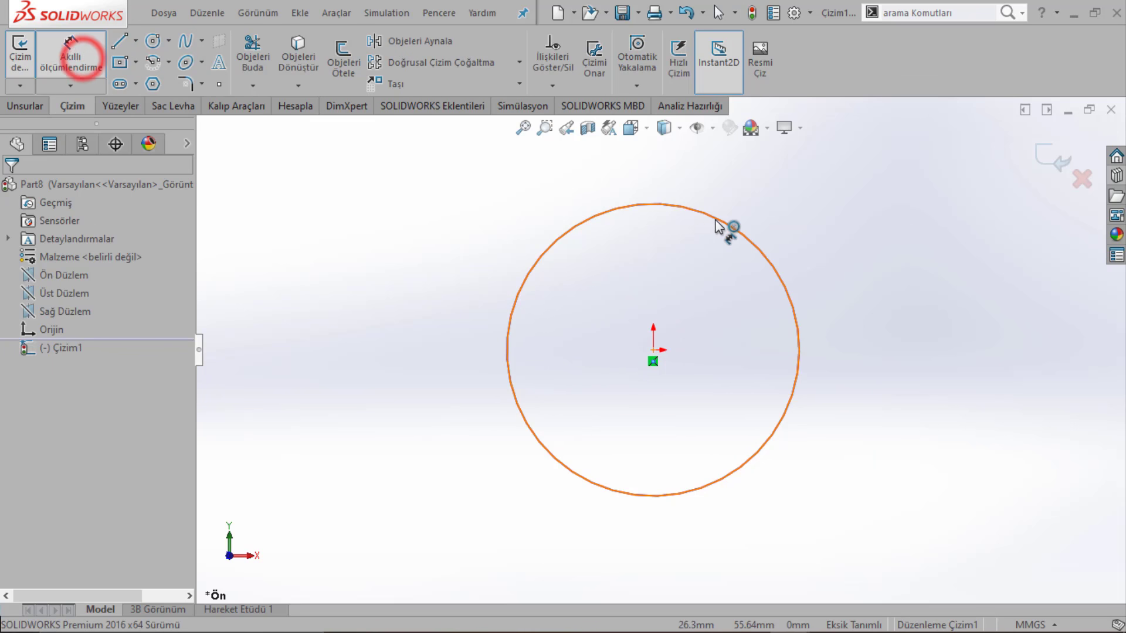
{"action": "left_click", "coordinate": [820, 191]}
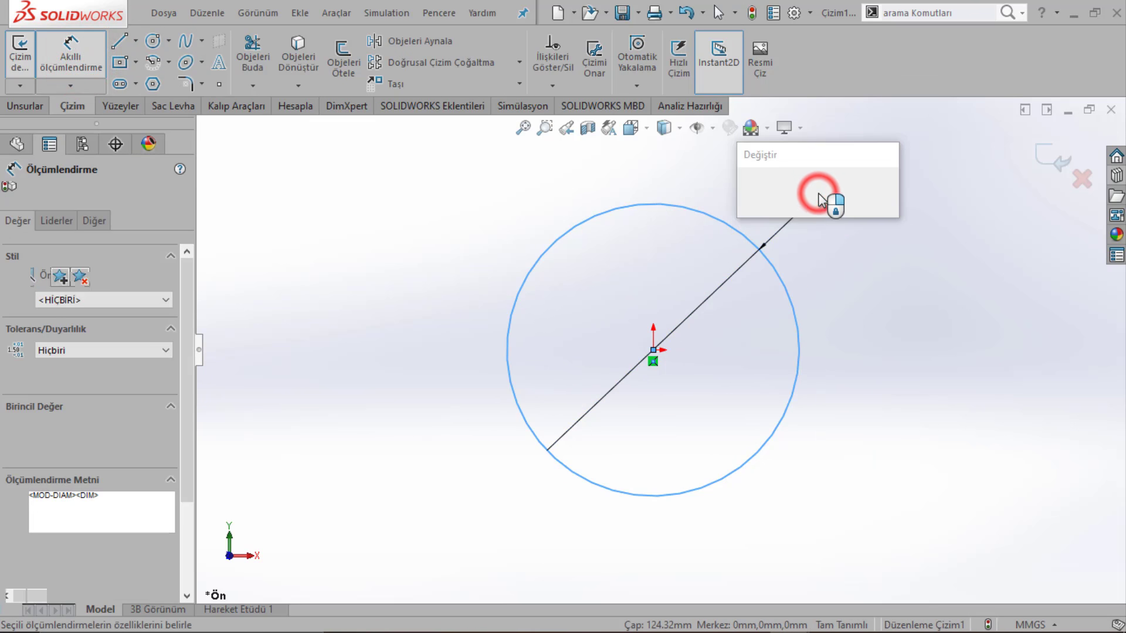
{"action": "type", "text": "48,3"}
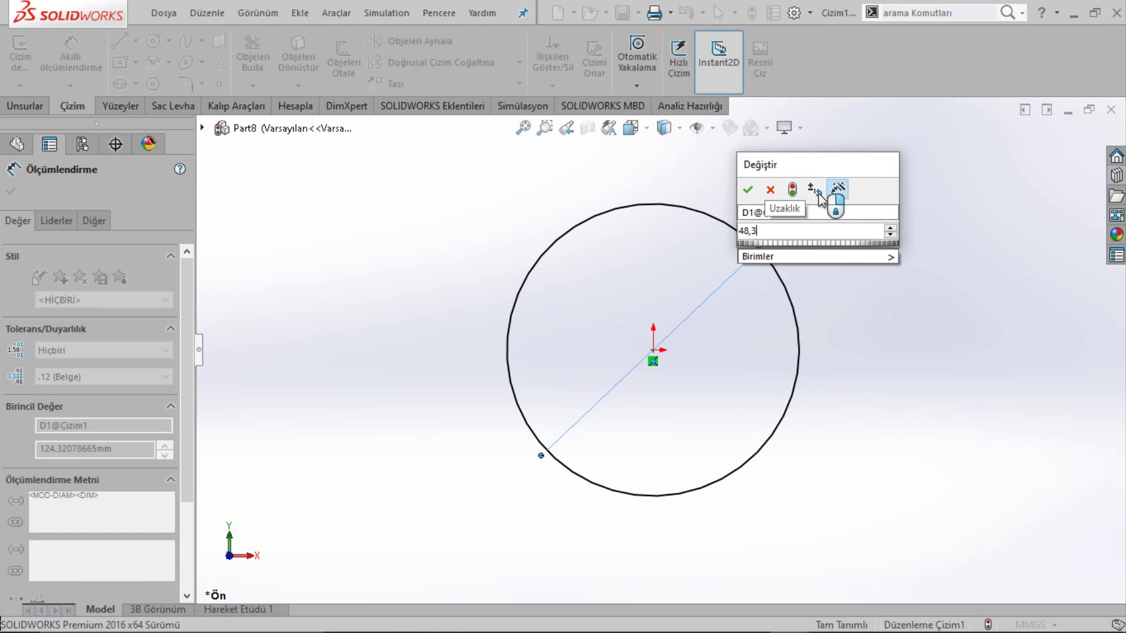
{"action": "key", "text": "Return"}
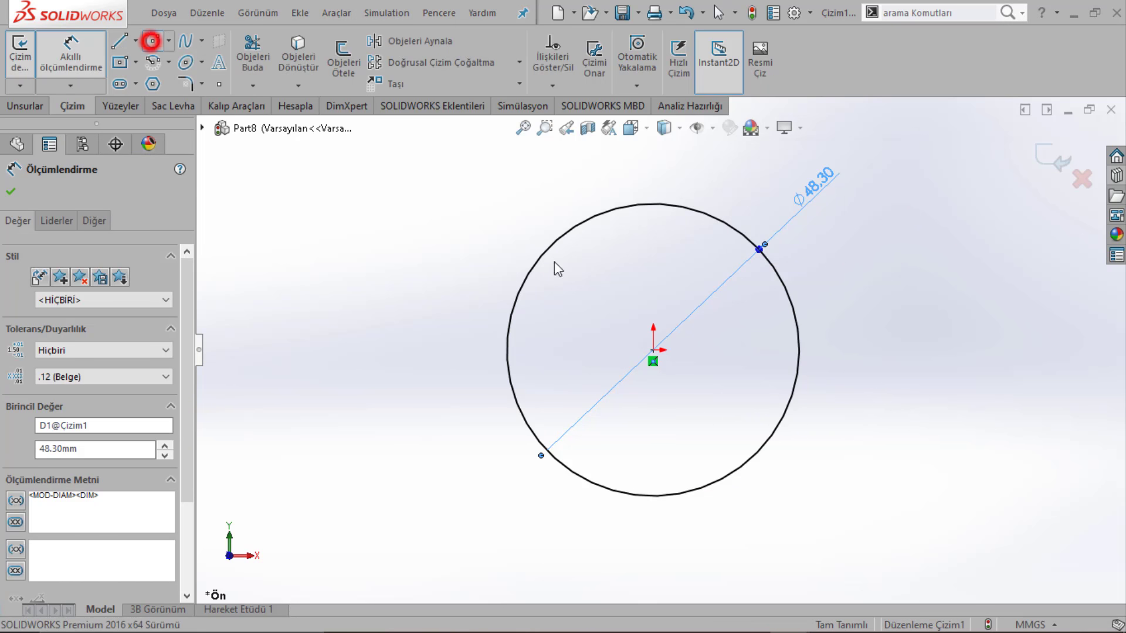
Step: Draw a concentric outer circle at the origin and dimension it Ø80
{"action": "left_click", "coordinate": [152, 42]}
{"action": "left_click", "coordinate": [653, 350]}
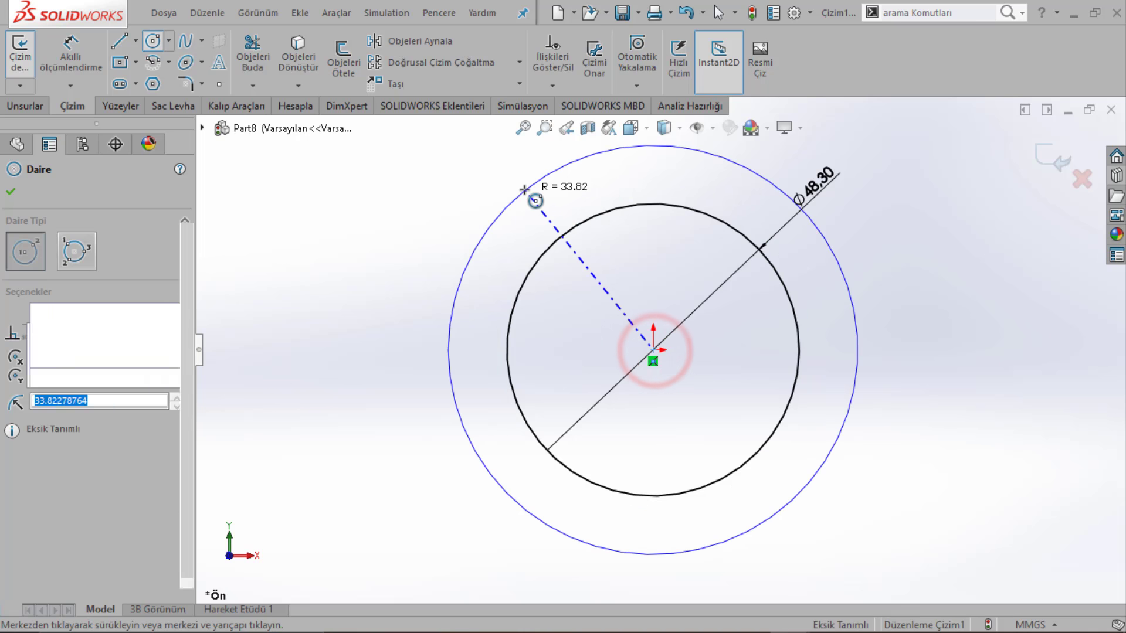
{"action": "left_click", "coordinate": [539, 185]}
{"action": "left_click", "coordinate": [70, 45]}
{"action": "left_click", "coordinate": [766, 175]}
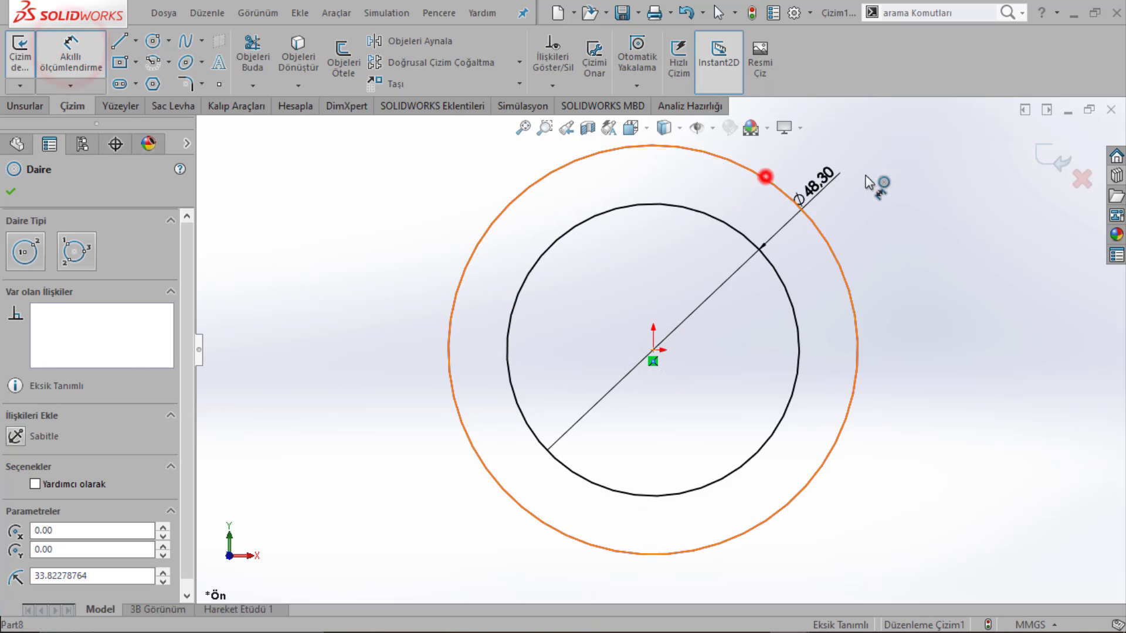
{"action": "left_click", "coordinate": [873, 131]}
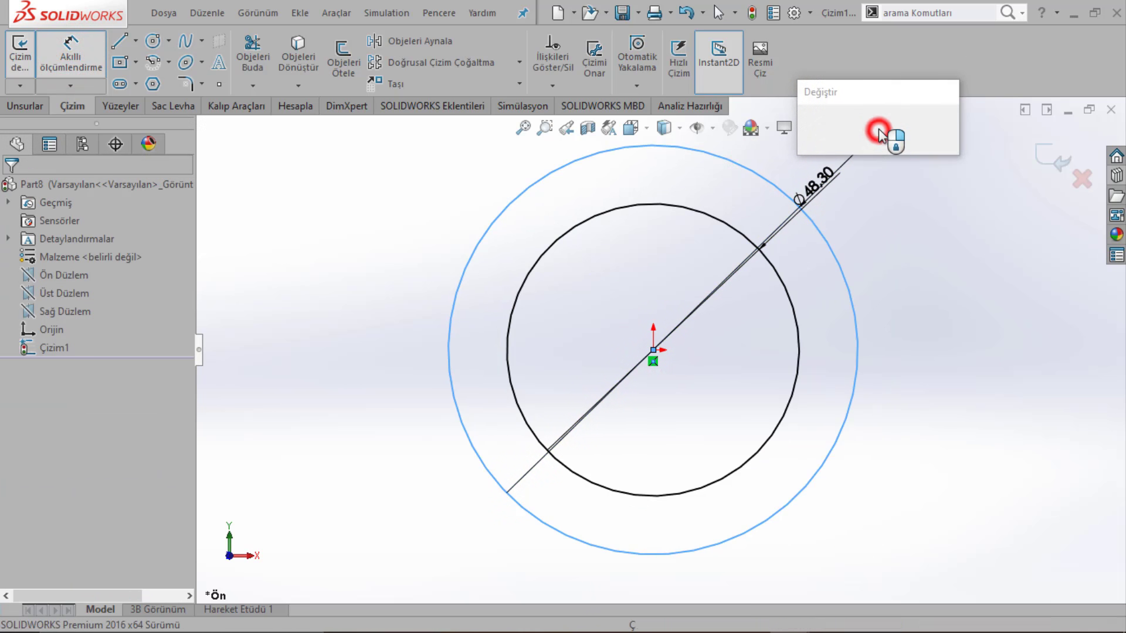
{"action": "type", "text": "80"}
{"action": "key", "text": "Return"}
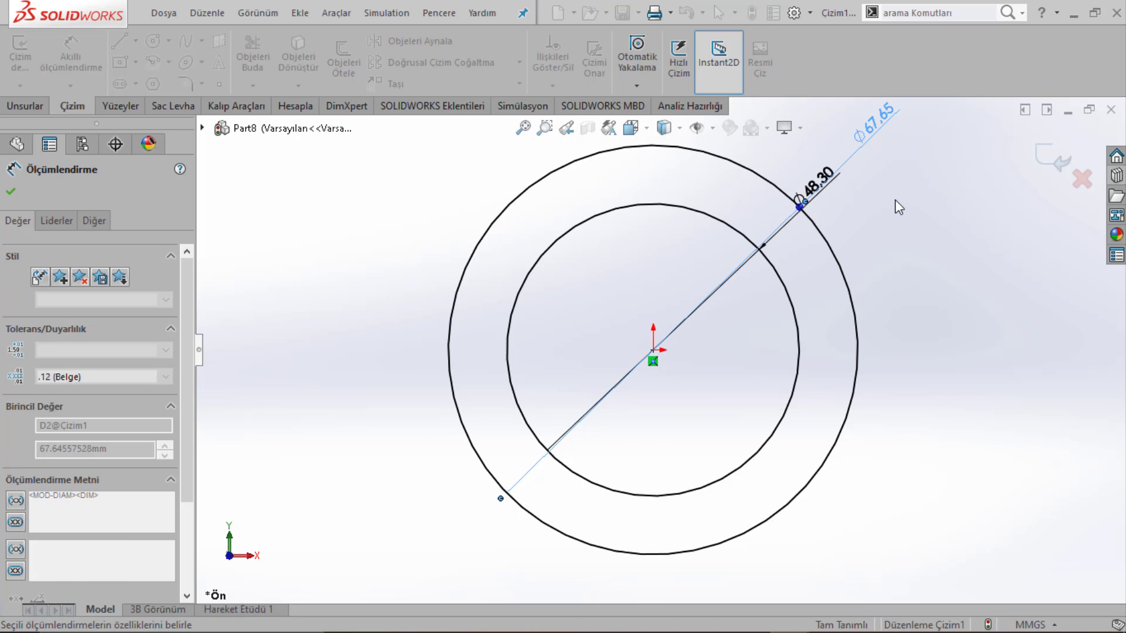
{"action": "key", "text": "Escape"}
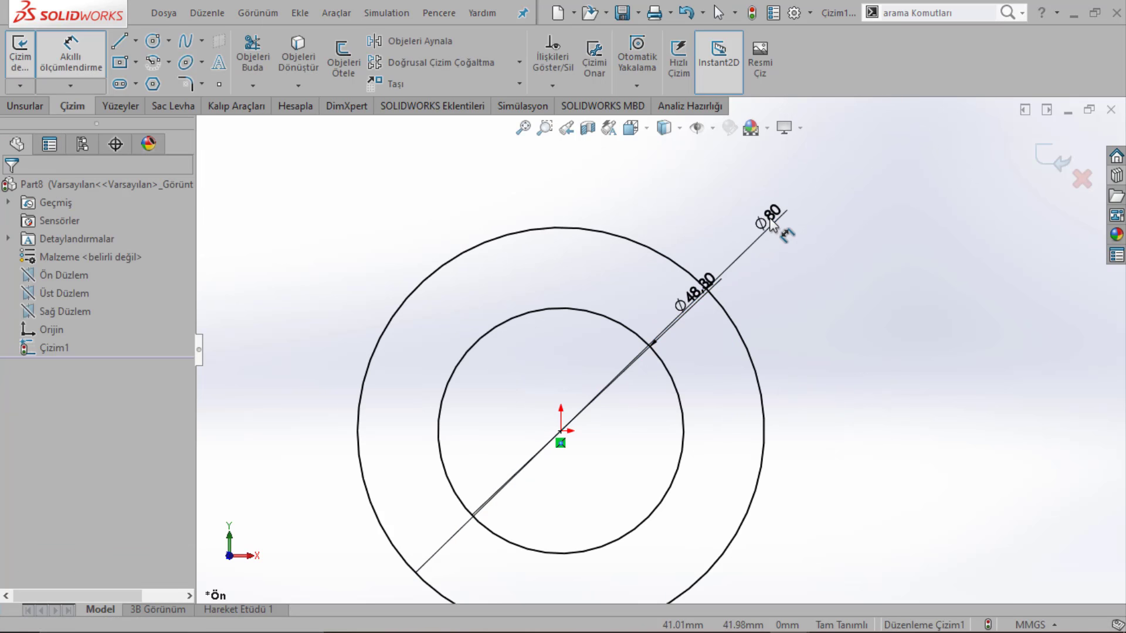
Step: Move the outer diameter dimension to the upper left and change it to Ø90
{"action": "left_click_drag", "start_coordinate": [769, 218], "coordinate": [346, 196]}
{"action": "double_click", "coordinate": [379, 200]}
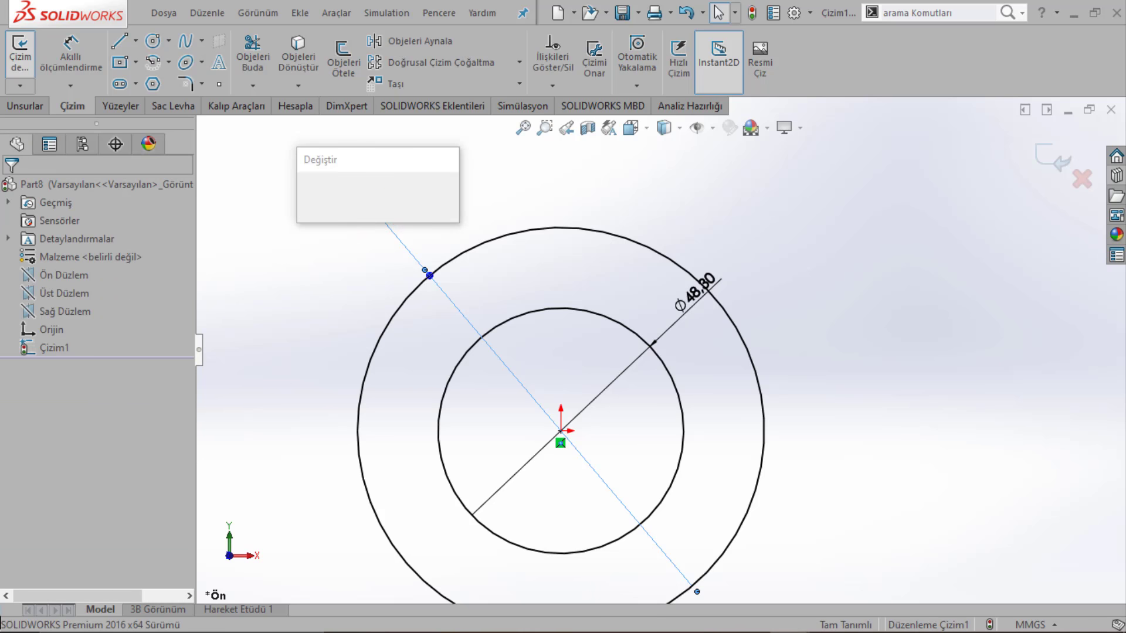
{"action": "type", "text": "90"}
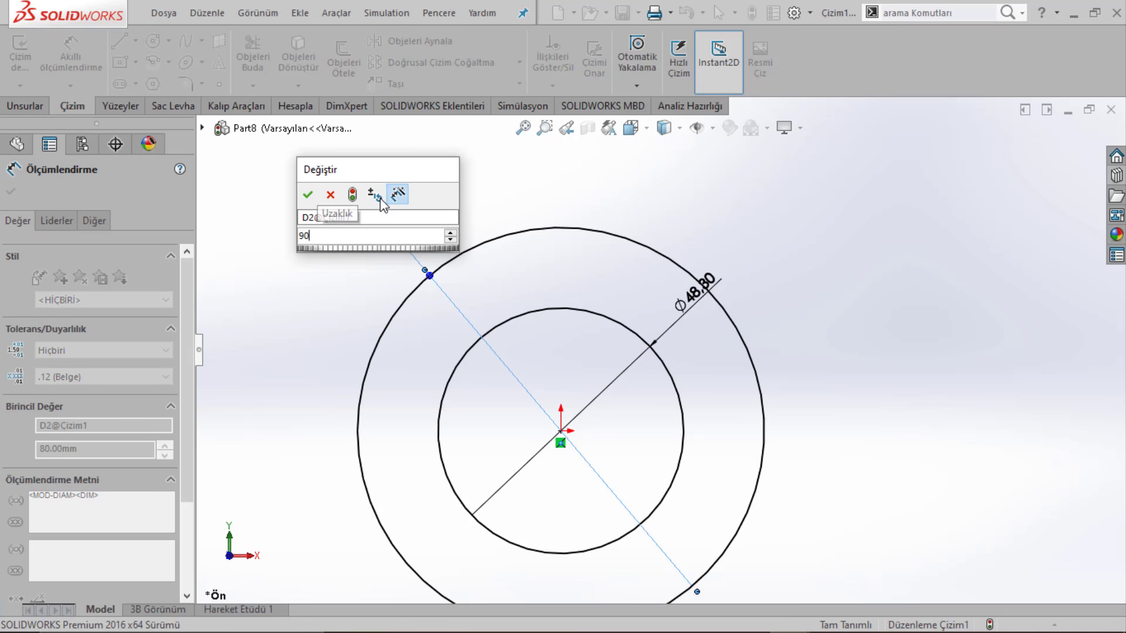
{"action": "key", "text": "Return"}
{"action": "left_click", "coordinate": [468, 200]}
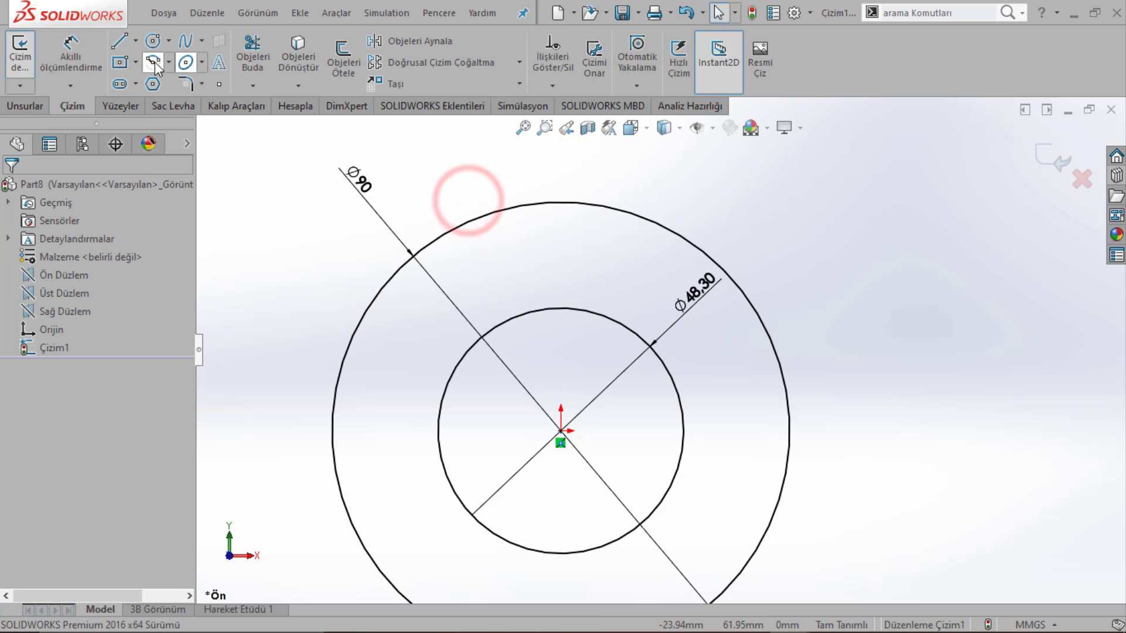
Step: Draw a vertical construction line running up from the origin
{"action": "left_click", "coordinate": [118, 42]}
{"action": "left_click", "coordinate": [561, 431]}
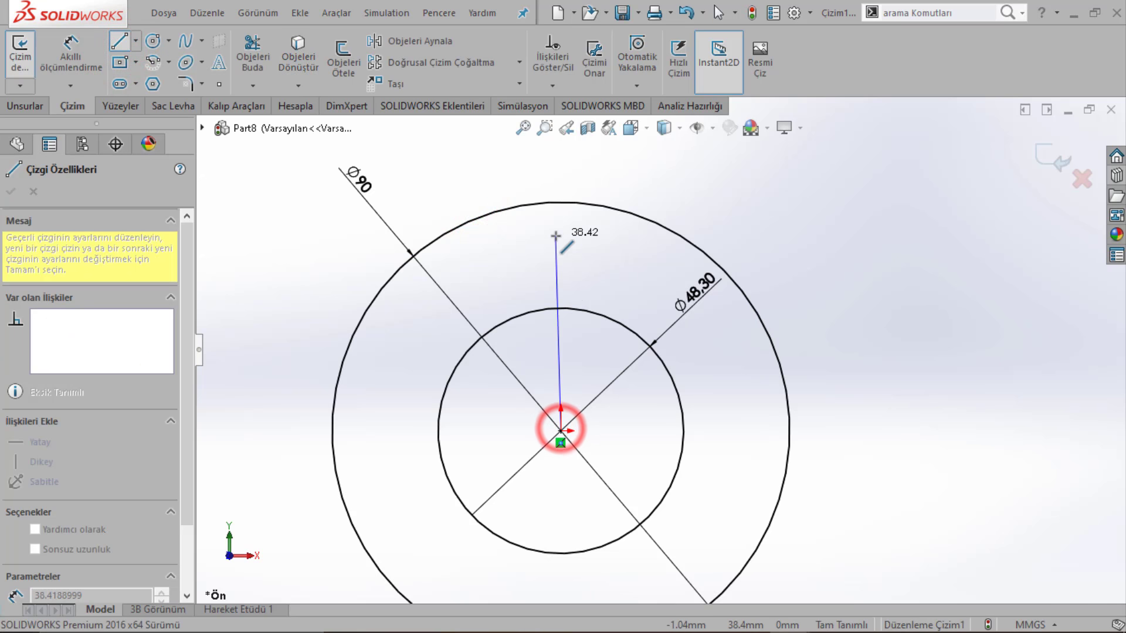
{"action": "left_click", "coordinate": [562, 262]}
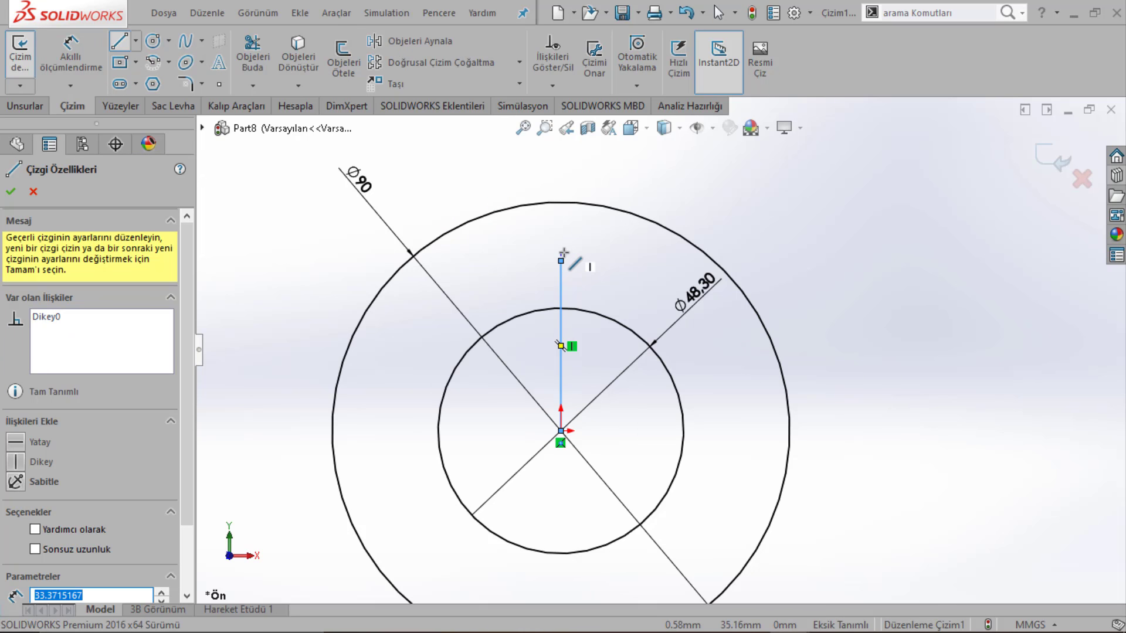
{"action": "key", "text": "Escape"}
{"action": "left_click", "coordinate": [562, 272]}
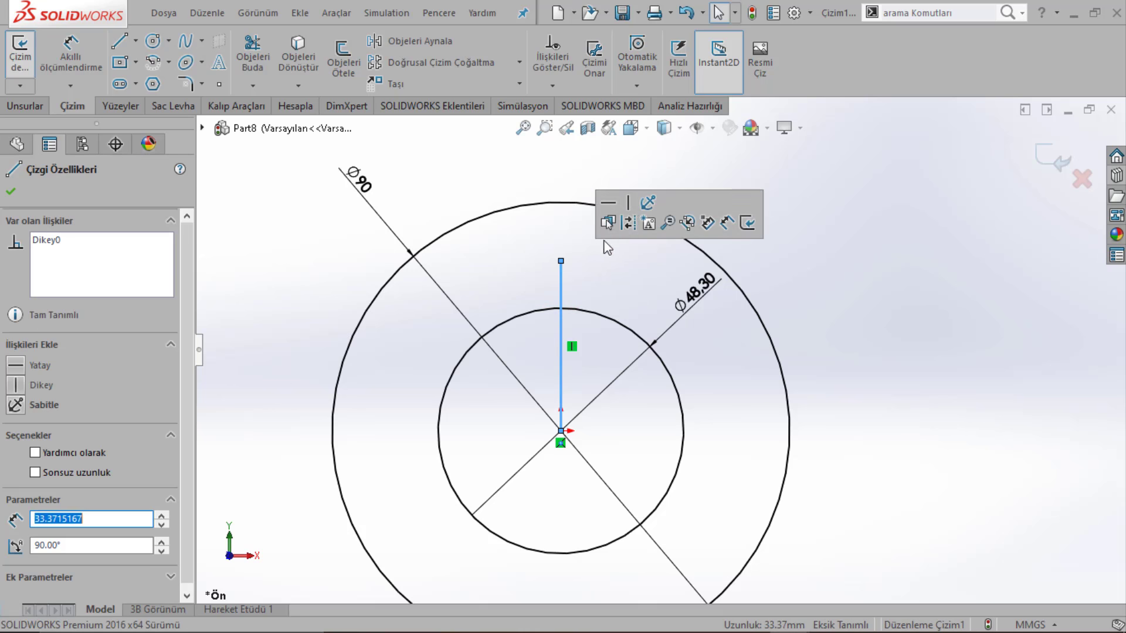
{"action": "left_click", "coordinate": [626, 221]}
Step: Draw a small circle centred on the construction line's top endpoint
{"action": "left_click", "coordinate": [153, 42]}
{"action": "left_click", "coordinate": [566, 261]}
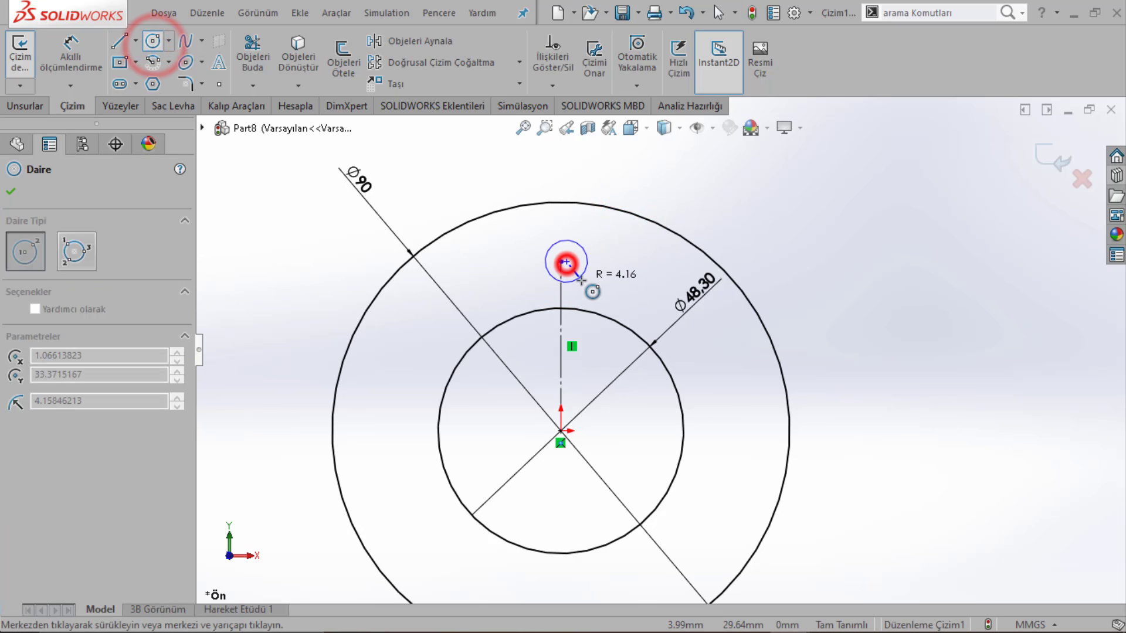
{"action": "left_click", "coordinate": [581, 279]}
{"action": "scroll", "coordinate": [581, 279], "scroll_direction": "down", "scroll_amount": 3}
{"action": "key", "text": "Escape"}
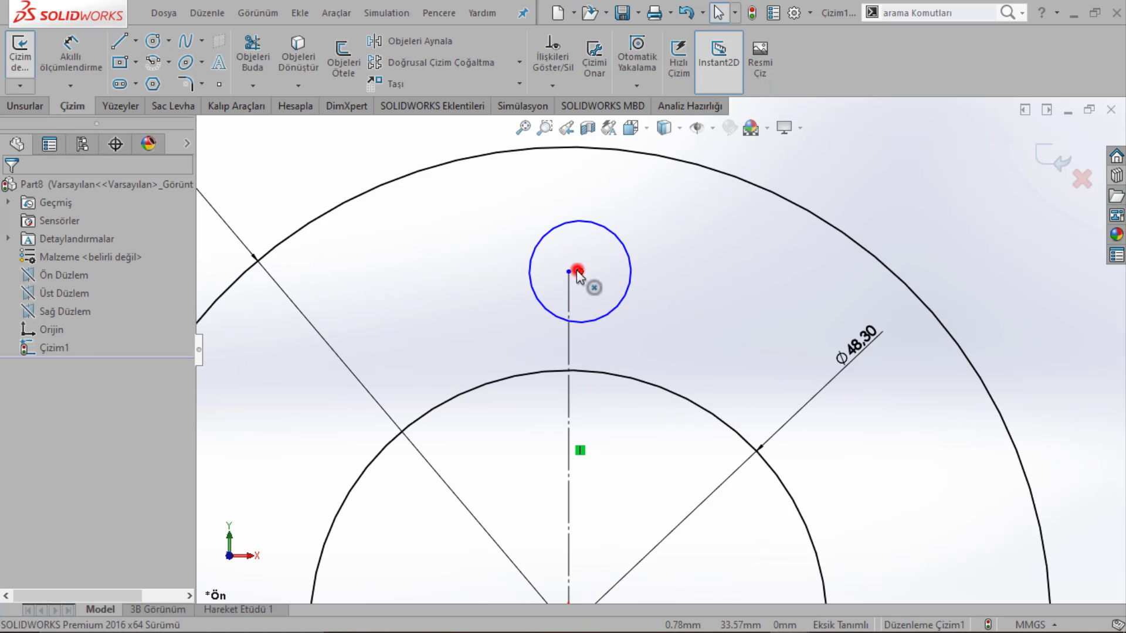
{"action": "left_click", "coordinate": [568, 271]}
{"action": "key", "text": "Escape"}
{"action": "scroll", "coordinate": [444, 277], "scroll_direction": "up", "scroll_amount": 3}
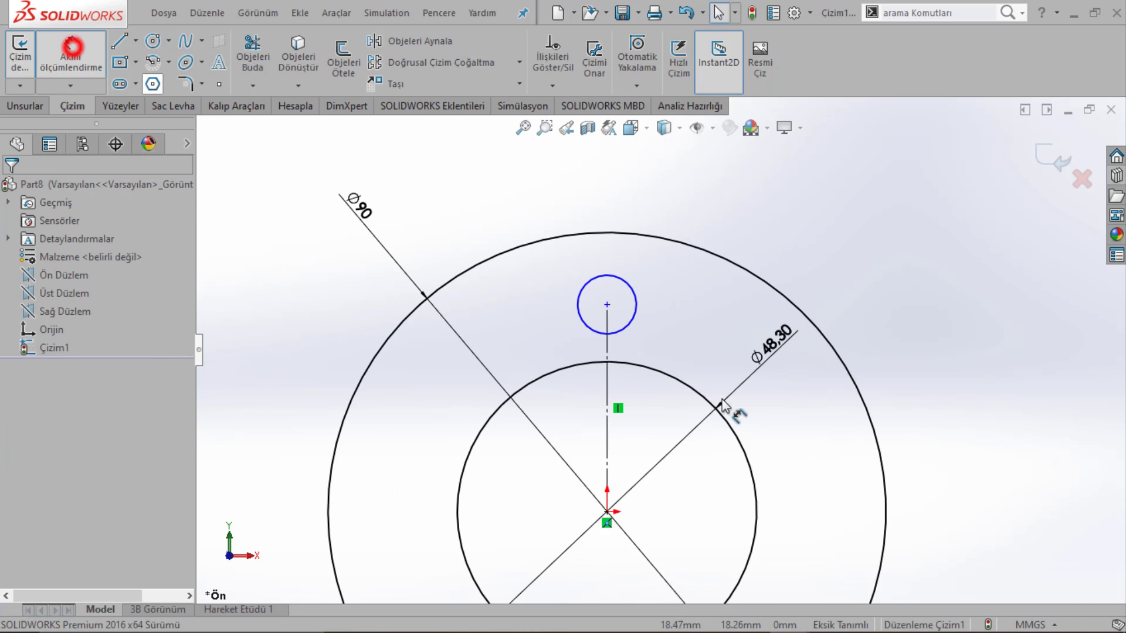
Step: Dimension the small circle's centre 35 mm above the origin
{"action": "left_click", "coordinate": [607, 401]}
{"action": "left_click", "coordinate": [462, 402]}
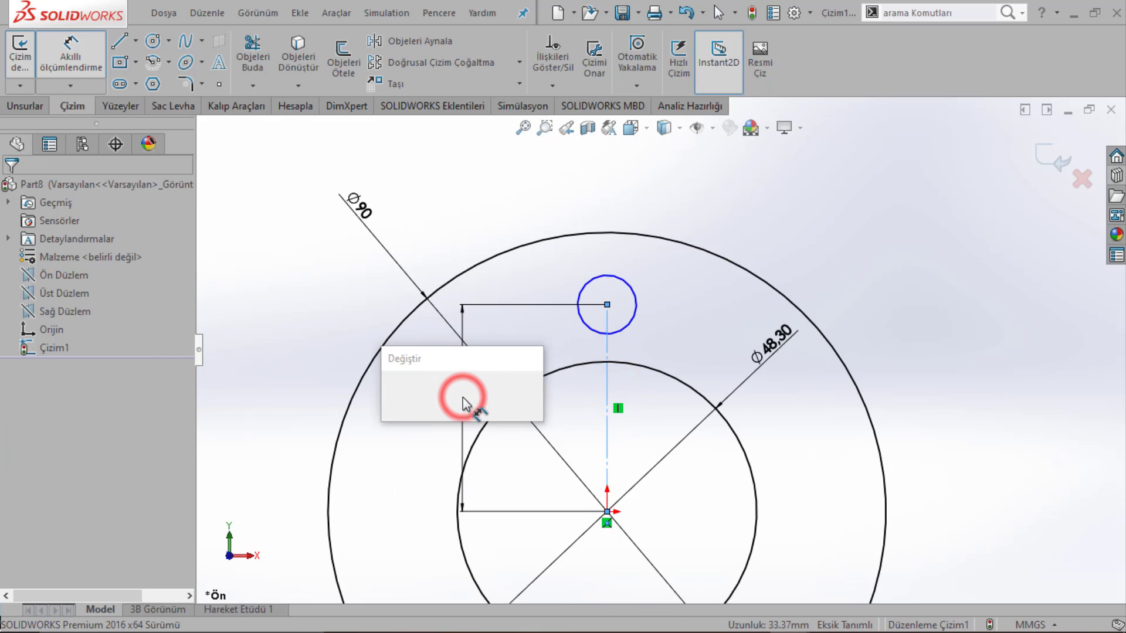
{"action": "type", "text": "3"}
{"action": "key", "text": "Return"}
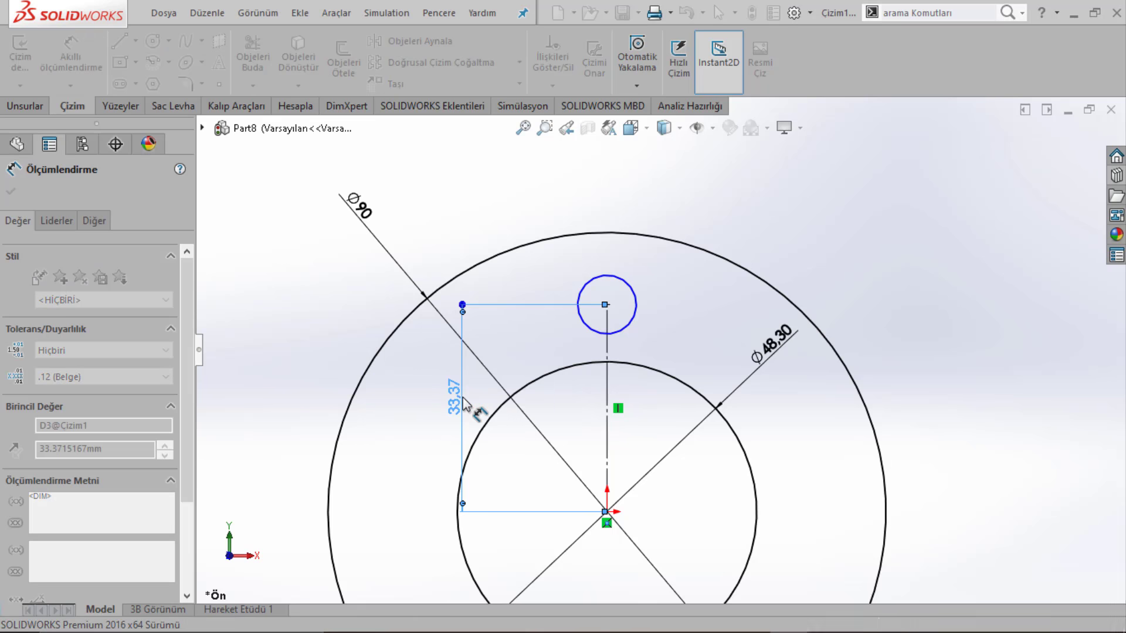
{"action": "left_click", "coordinate": [503, 229]}
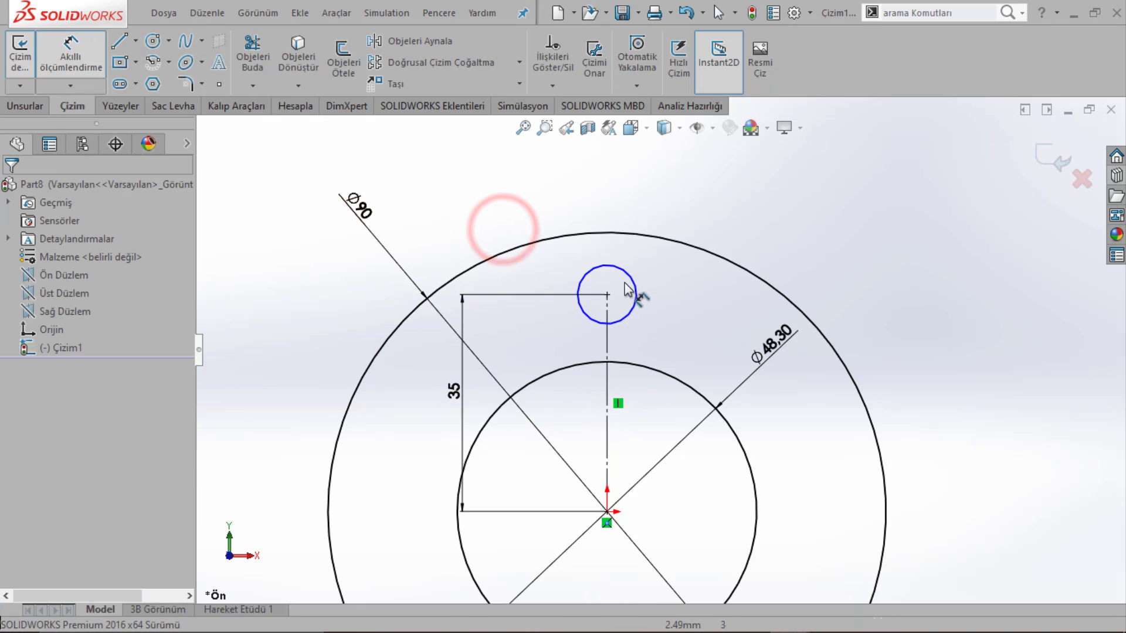
Step: Dimension the small circle's diameter, refining the value down to Ø8.50 mm
{"action": "left_click", "coordinate": [646, 287]}
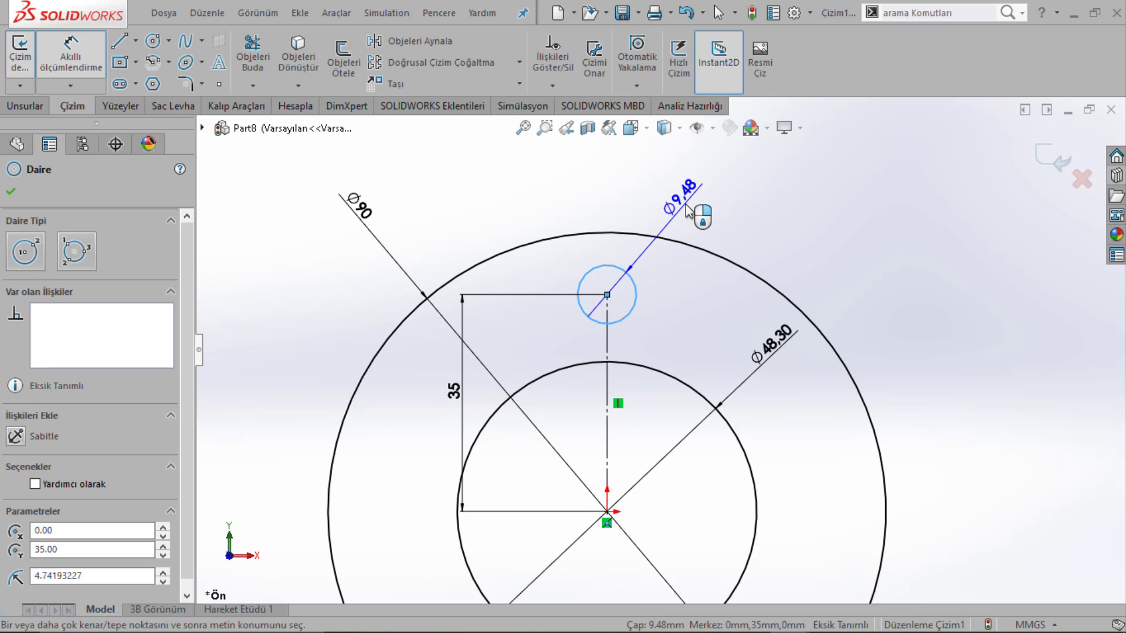
{"action": "left_click", "coordinate": [688, 211]}
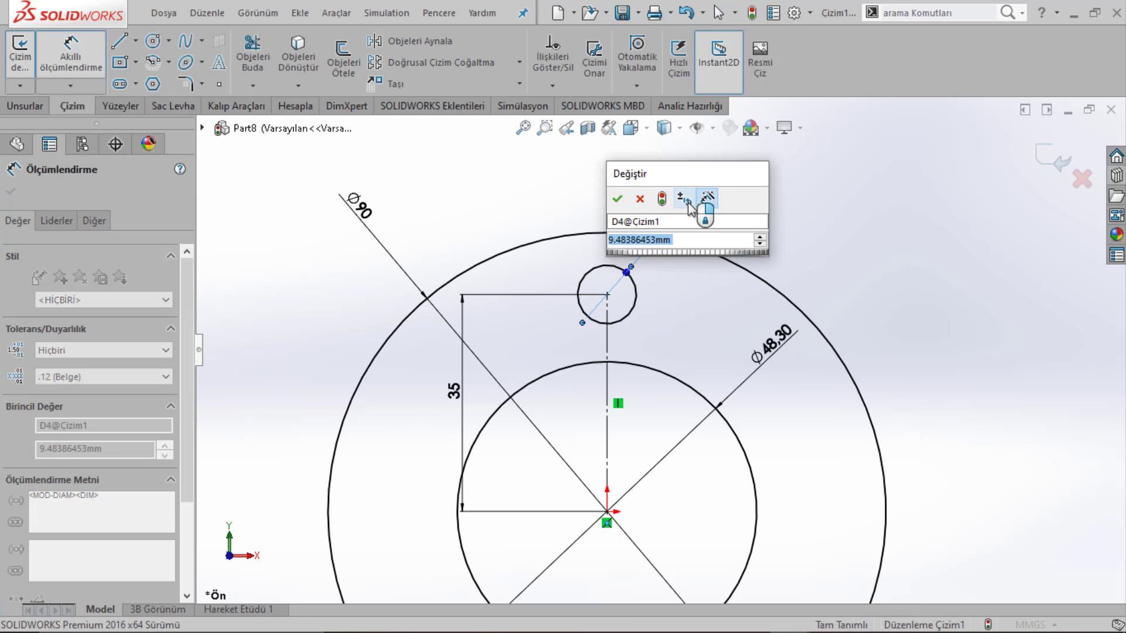
{"action": "type", "text": "16"}
{"action": "key", "text": "Return"}
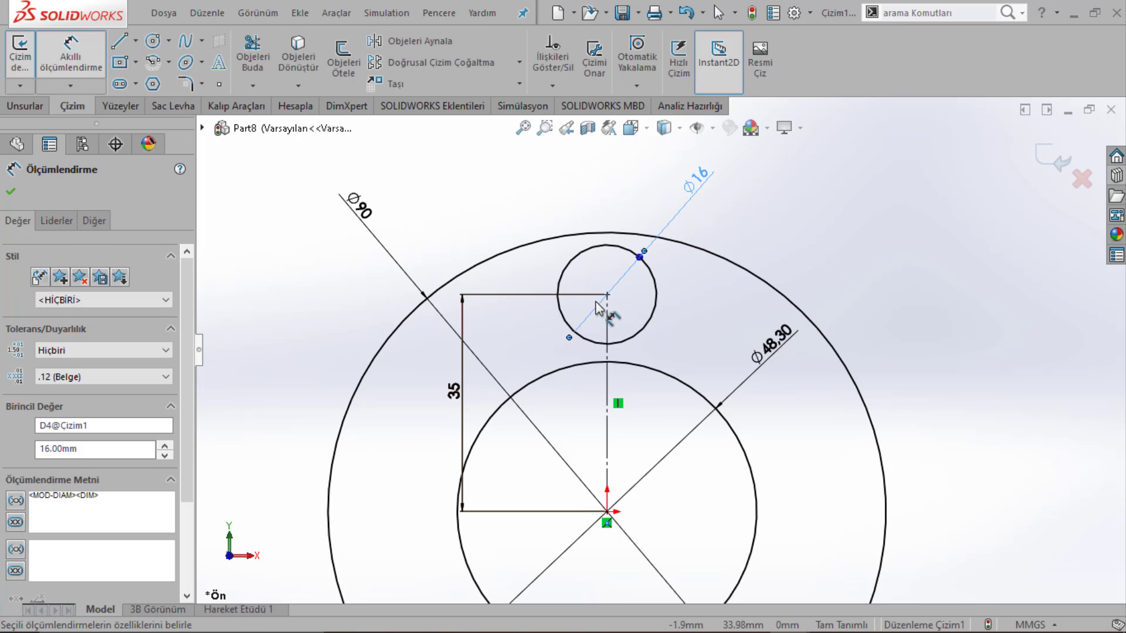
{"action": "left_click", "coordinate": [703, 177]}
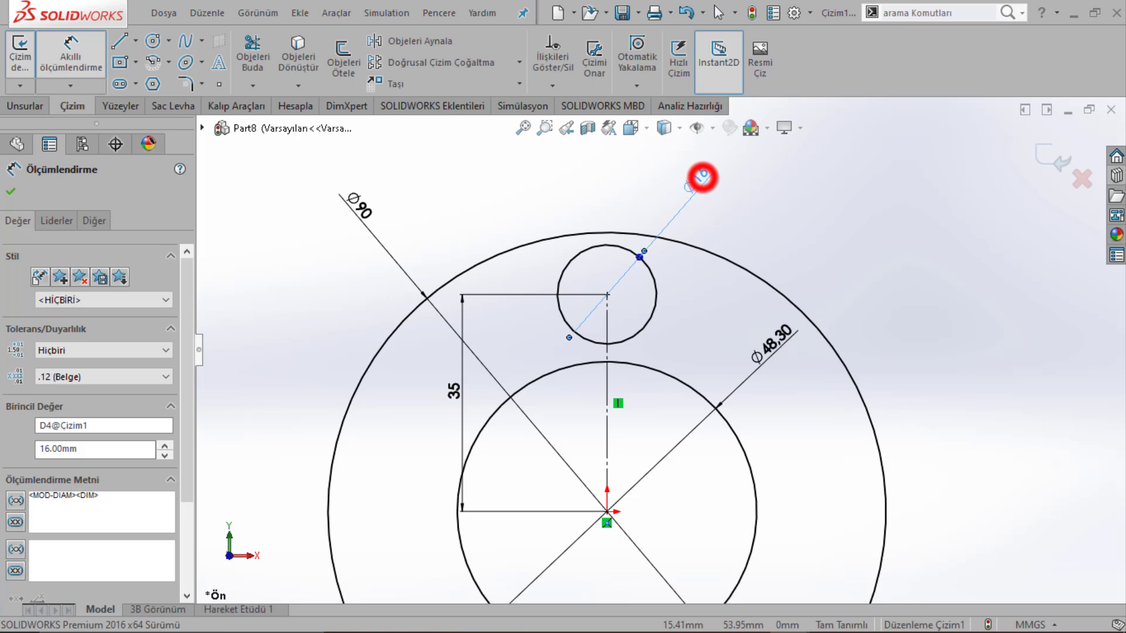
{"action": "double_click", "coordinate": [702, 177]}
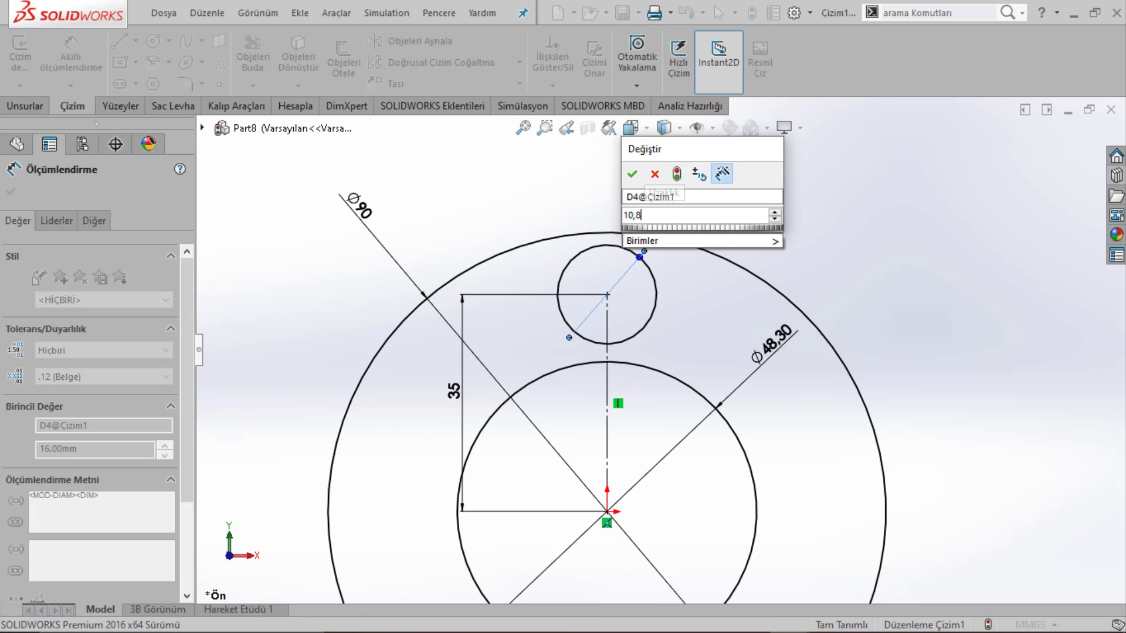
{"action": "key", "text": "Return"}
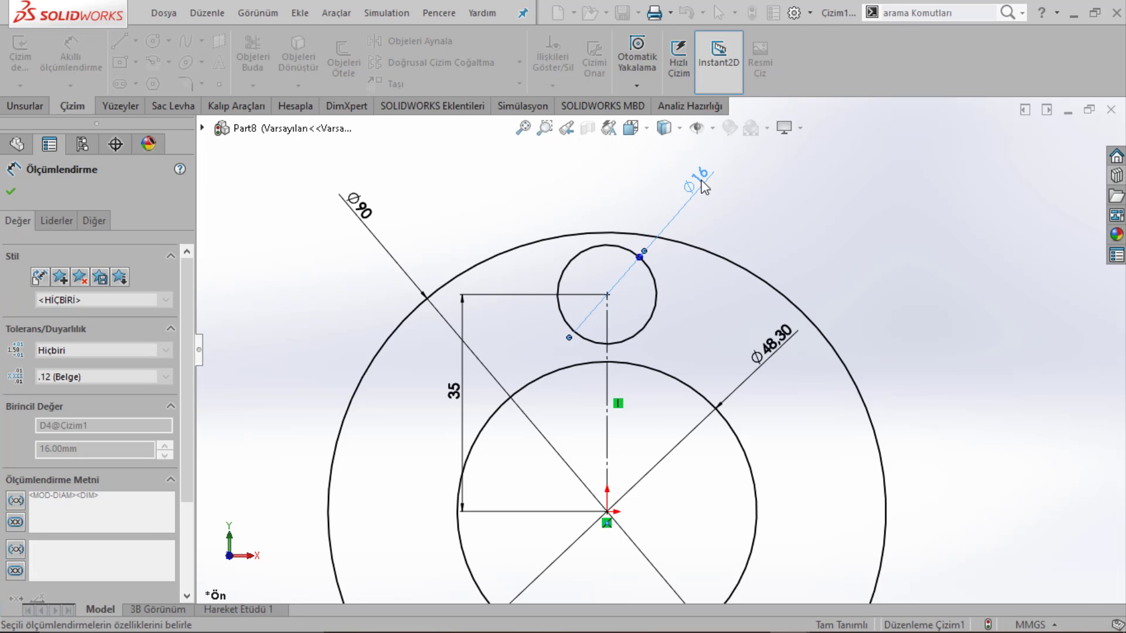
{"action": "double_click", "coordinate": [692, 190]}
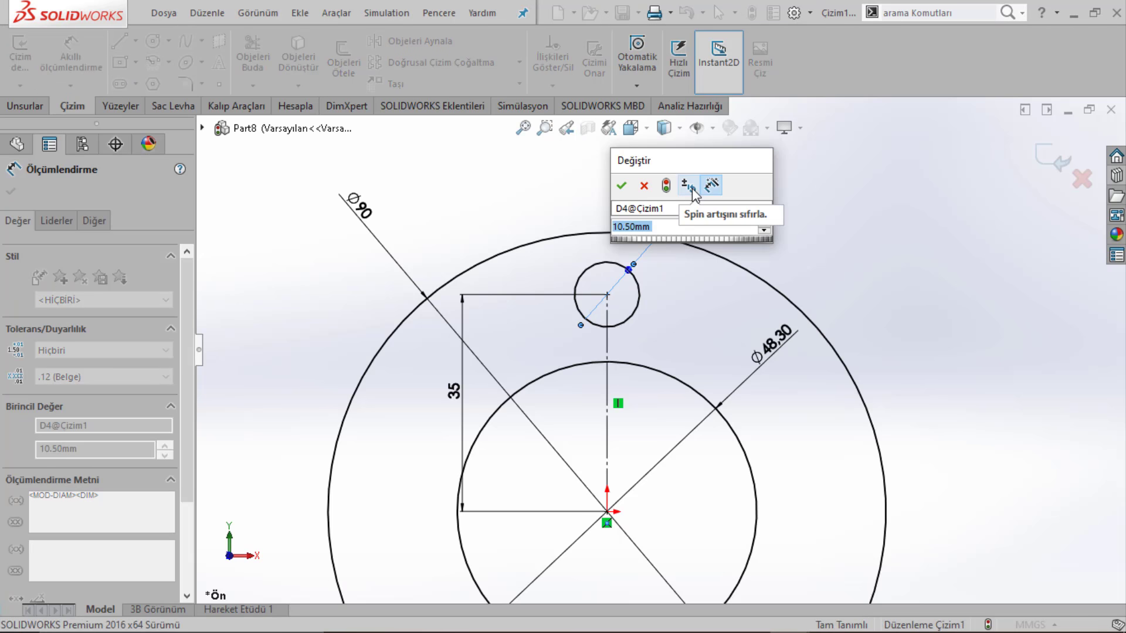
{"action": "key", "text": "Return"}
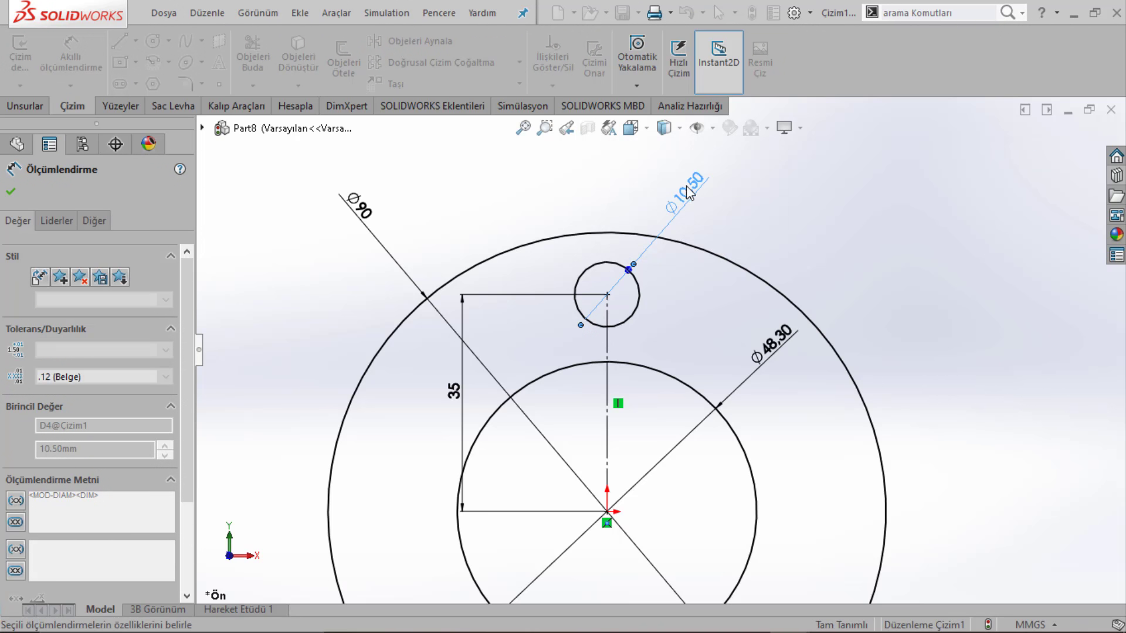
{"action": "scroll", "coordinate": [674, 352], "scroll_direction": "up", "scroll_amount": 2}
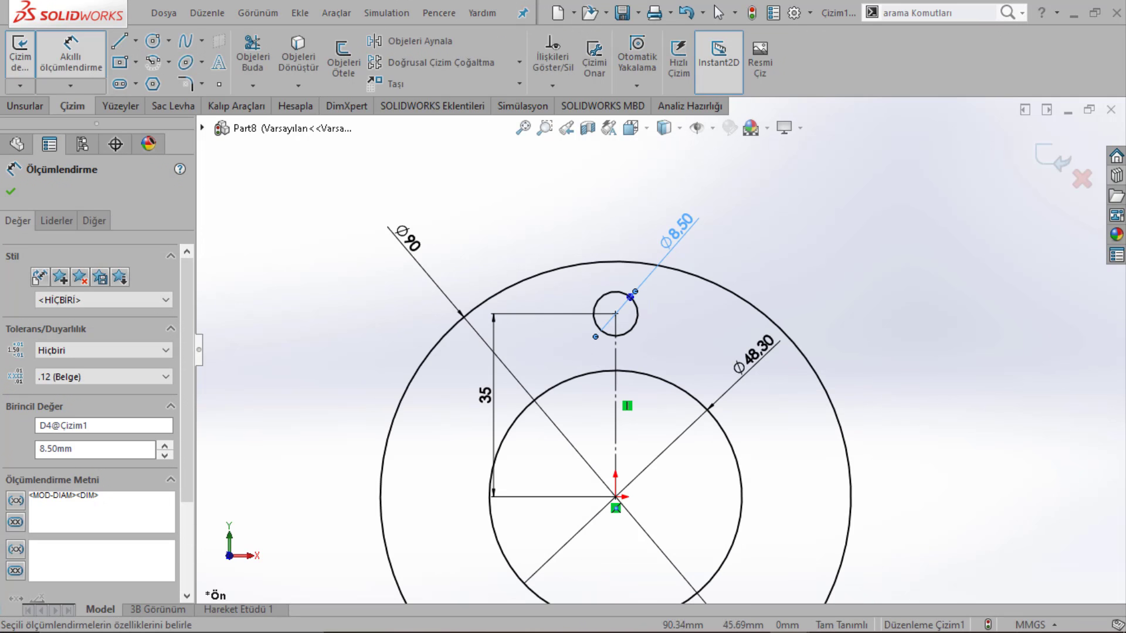
Step: Circular-pattern the small circle around the origin with 6 instances
{"action": "left_click", "coordinate": [9, 194]}
{"action": "left_click", "coordinate": [295, 87]}
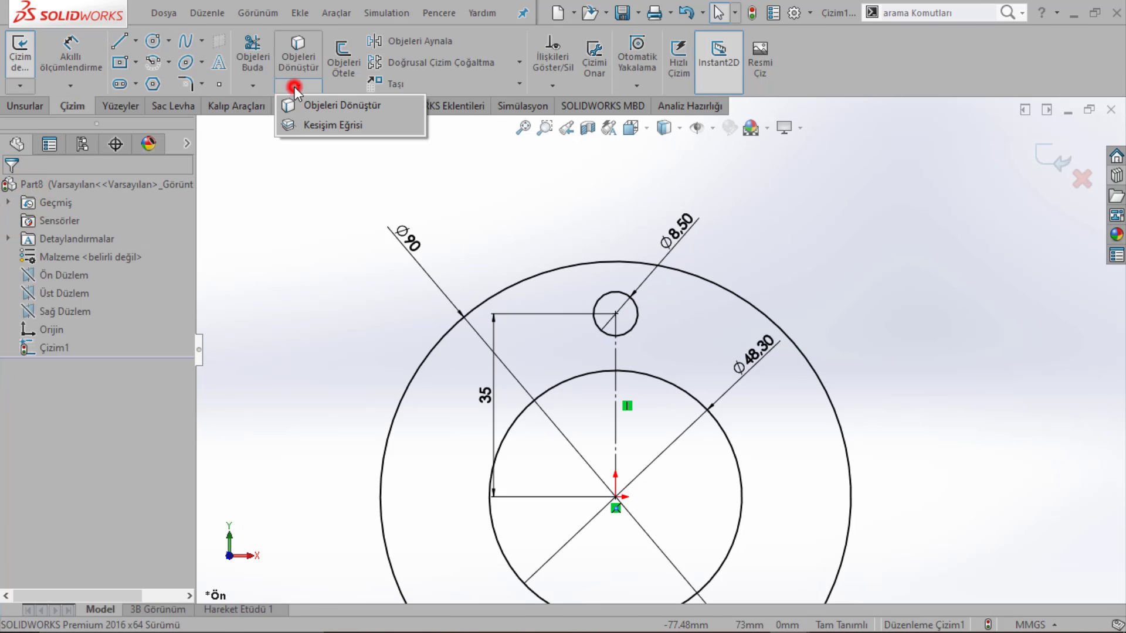
{"action": "left_click", "coordinate": [519, 62]}
{"action": "left_click", "coordinate": [399, 104]}
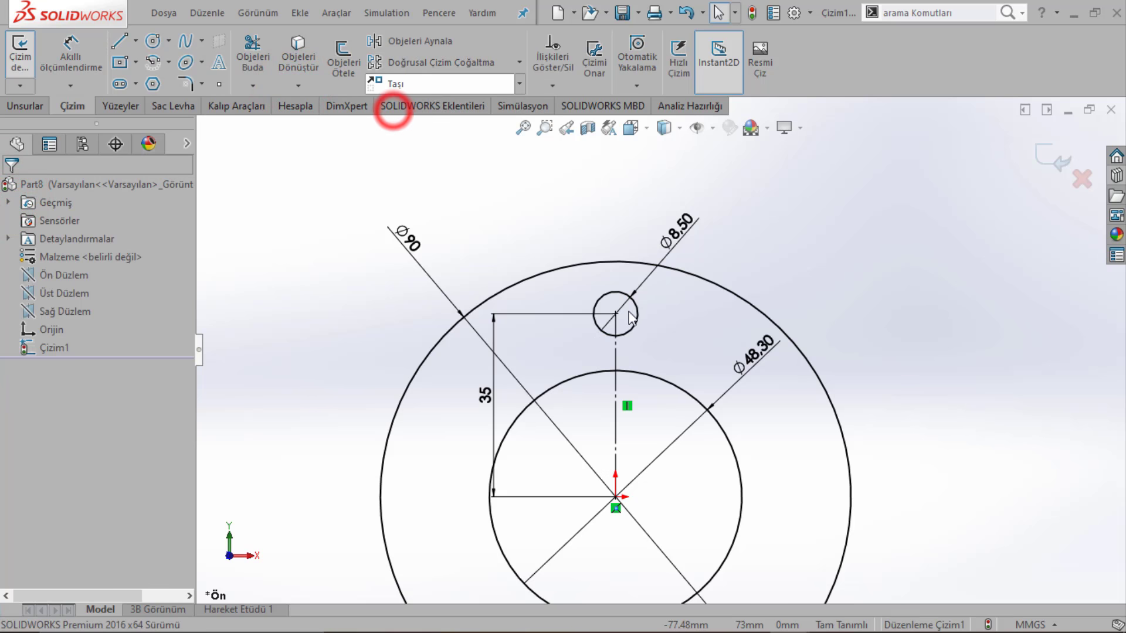
{"action": "left_click", "coordinate": [636, 315]}
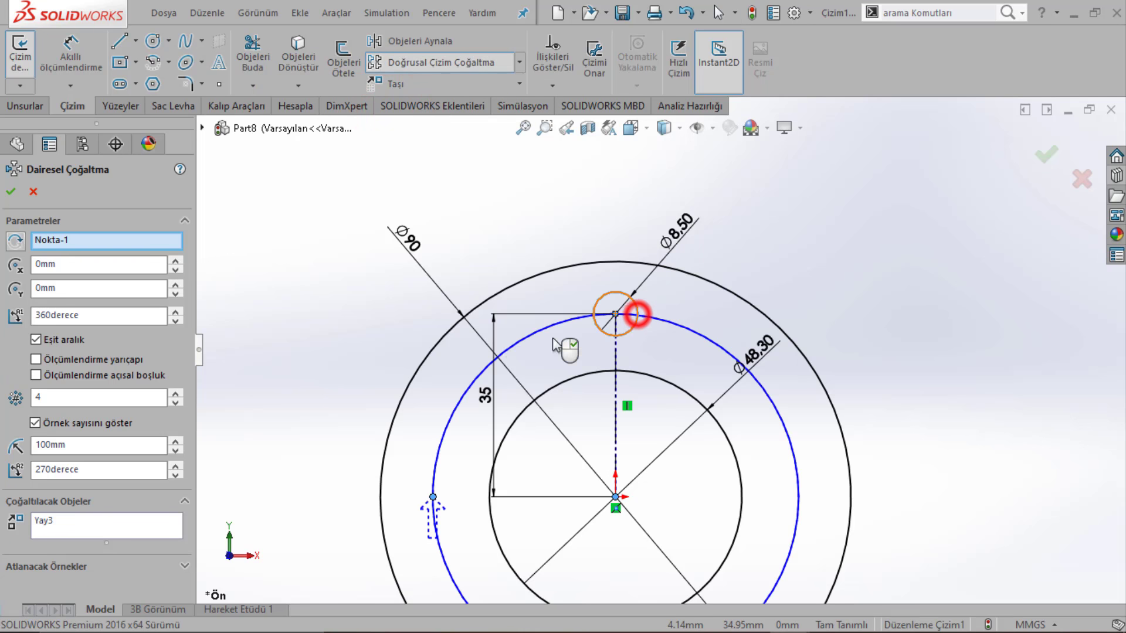
{"action": "left_click", "coordinate": [81, 395]}
{"action": "type", "text": "6"}
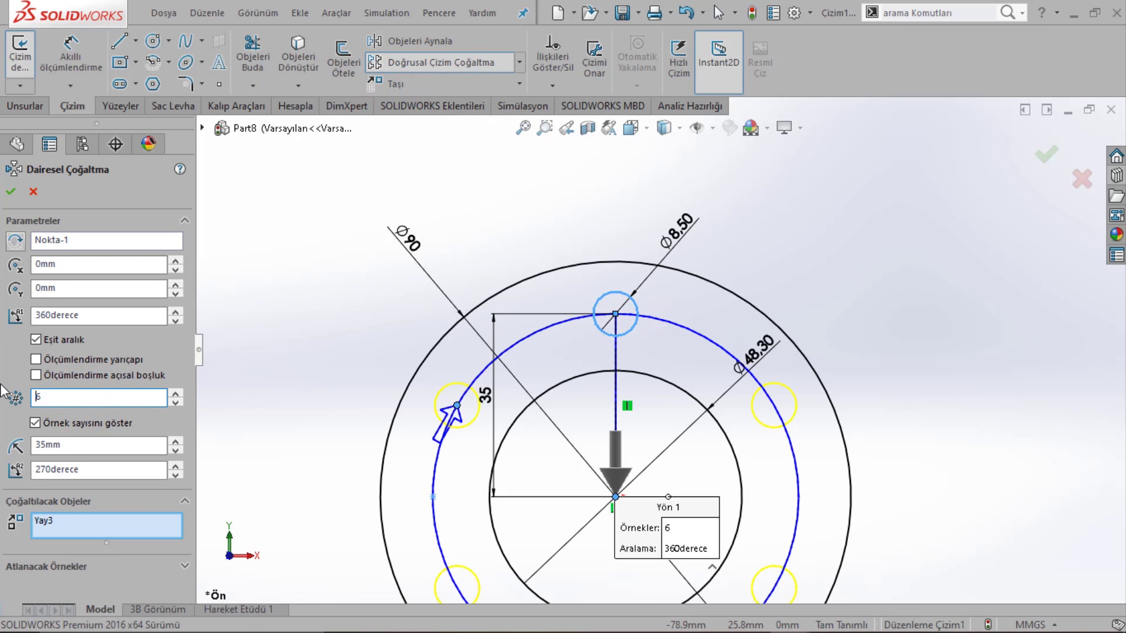
{"action": "scroll", "coordinate": [311, 422], "scroll_direction": "up", "scroll_amount": 3}
{"action": "scroll", "coordinate": [595, 528], "scroll_direction": "up", "scroll_amount": 2}
{"action": "scroll", "coordinate": [397, 288], "scroll_direction": "down", "scroll_amount": 3}
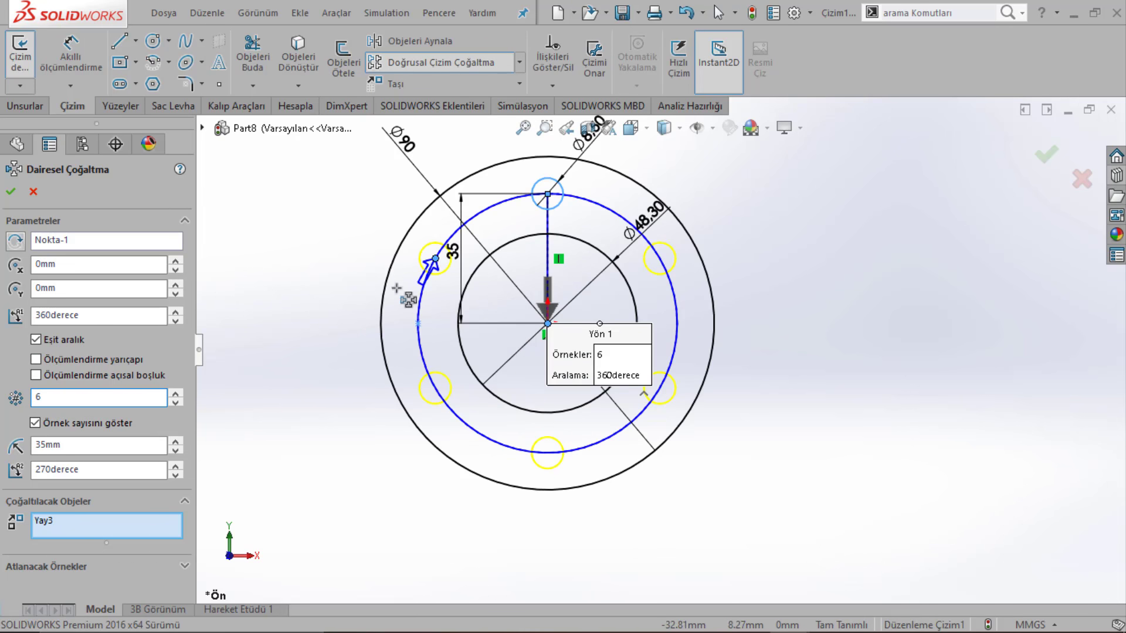
{"action": "left_click", "coordinate": [12, 196]}
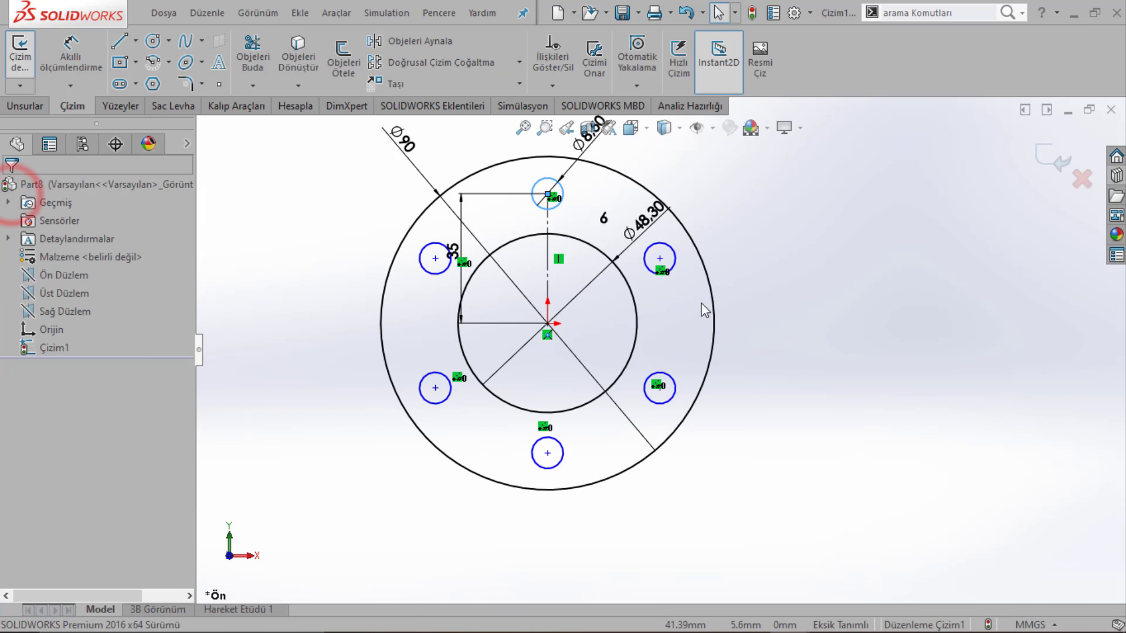
Step: Change the circular pattern's instance count from 6 to 5
{"action": "double_click", "coordinate": [604, 221]}
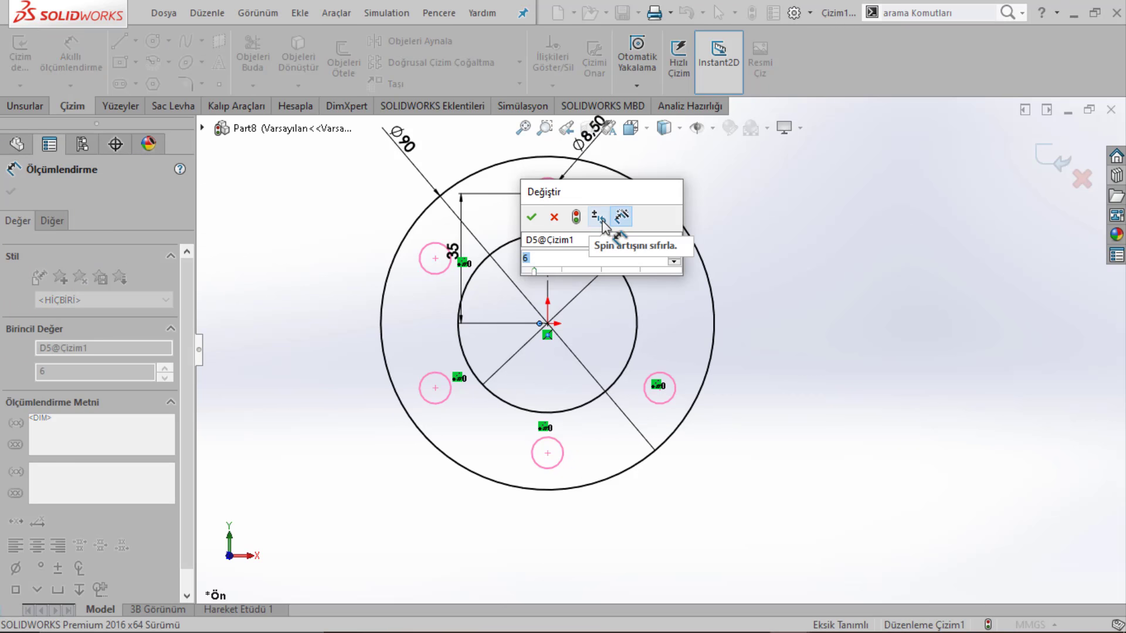
{"action": "type", "text": "5"}
{"action": "key", "text": "Return"}
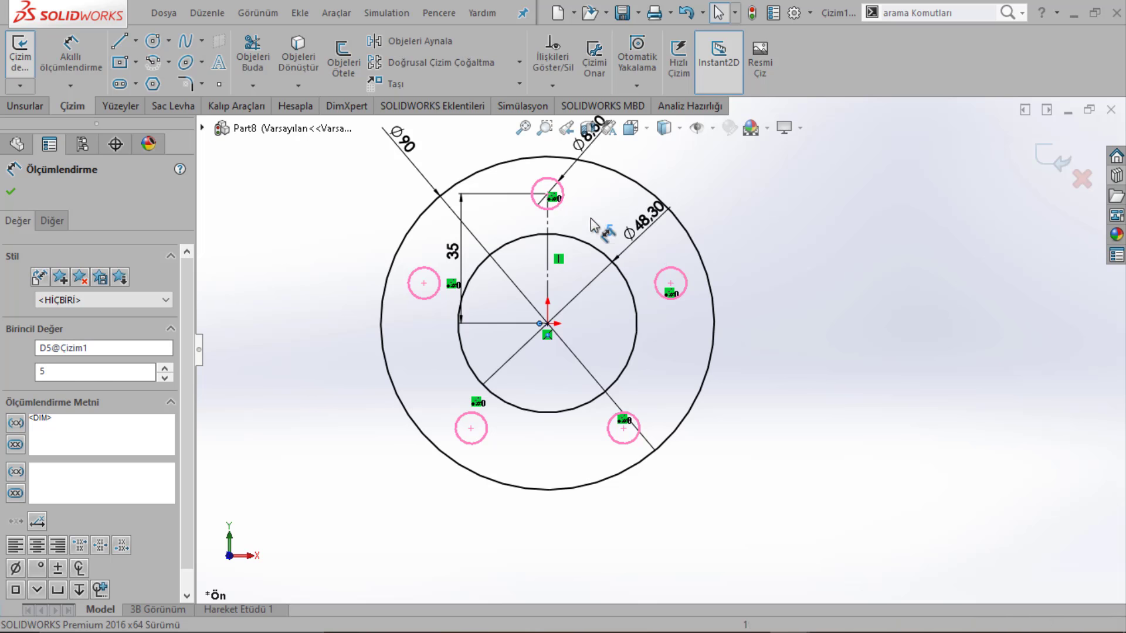
{"action": "left_click", "coordinate": [10, 192]}
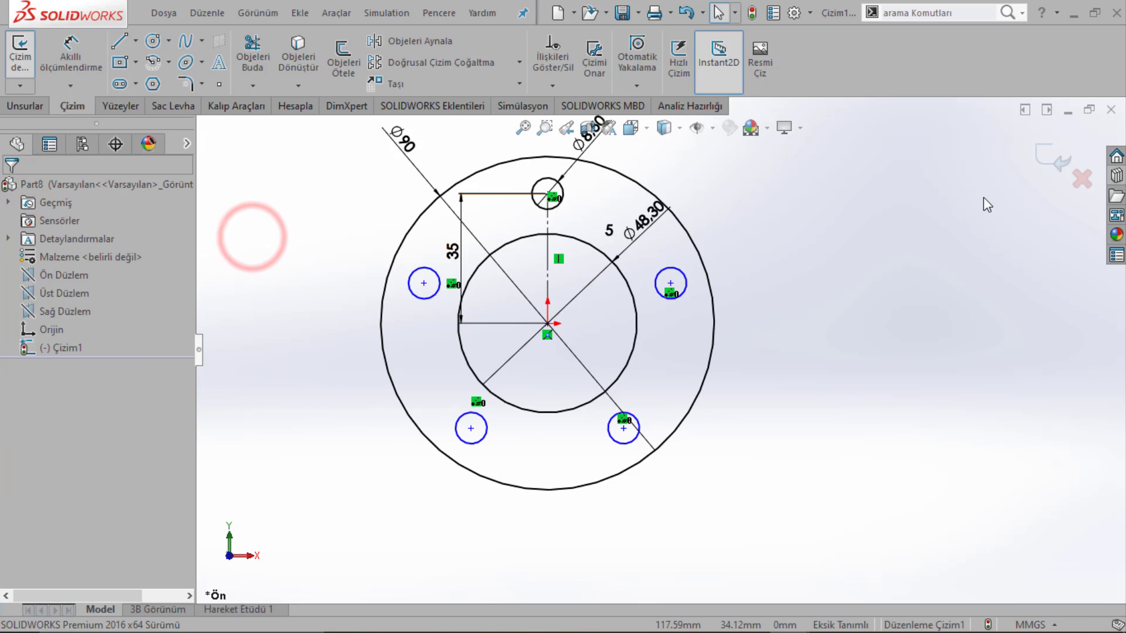
Step: Test whether the hole pattern rotates freely, then undo the rotation
{"action": "scroll", "coordinate": [732, 252], "scroll_direction": "down", "scroll_amount": 3}
{"action": "left_click_drag", "start_coordinate": [625, 306], "coordinate": [551, 308]}
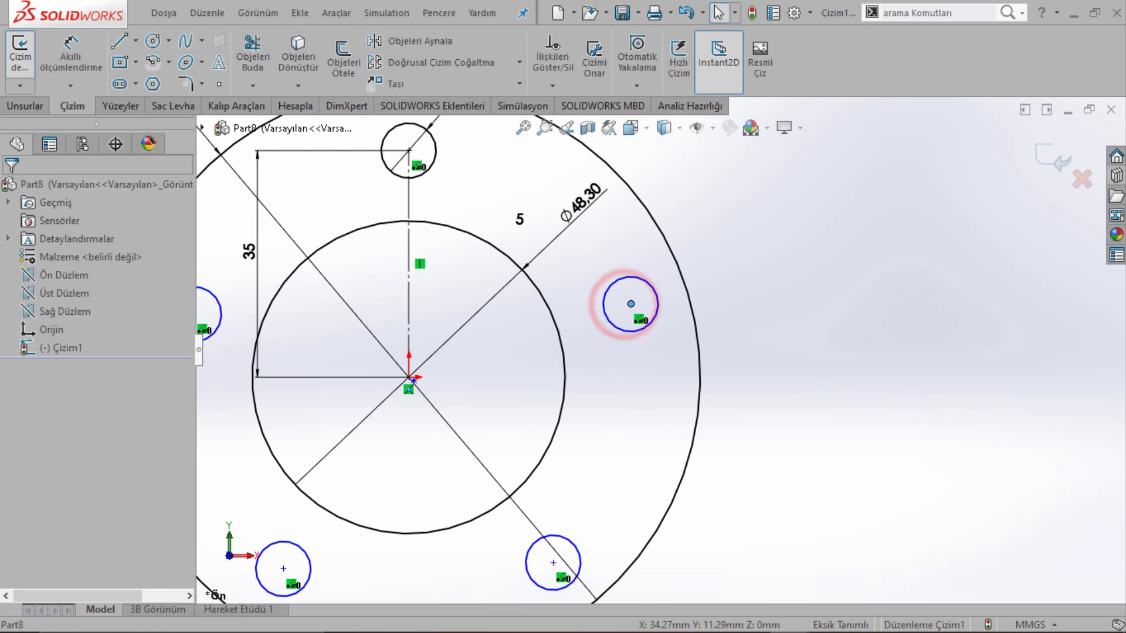
{"action": "scroll", "coordinate": [550, 305], "scroll_direction": "up", "scroll_amount": 1}
{"action": "middle_click_drag", "start_coordinate": [550, 305], "coordinate": [664, 327], "text": "ctrl"}
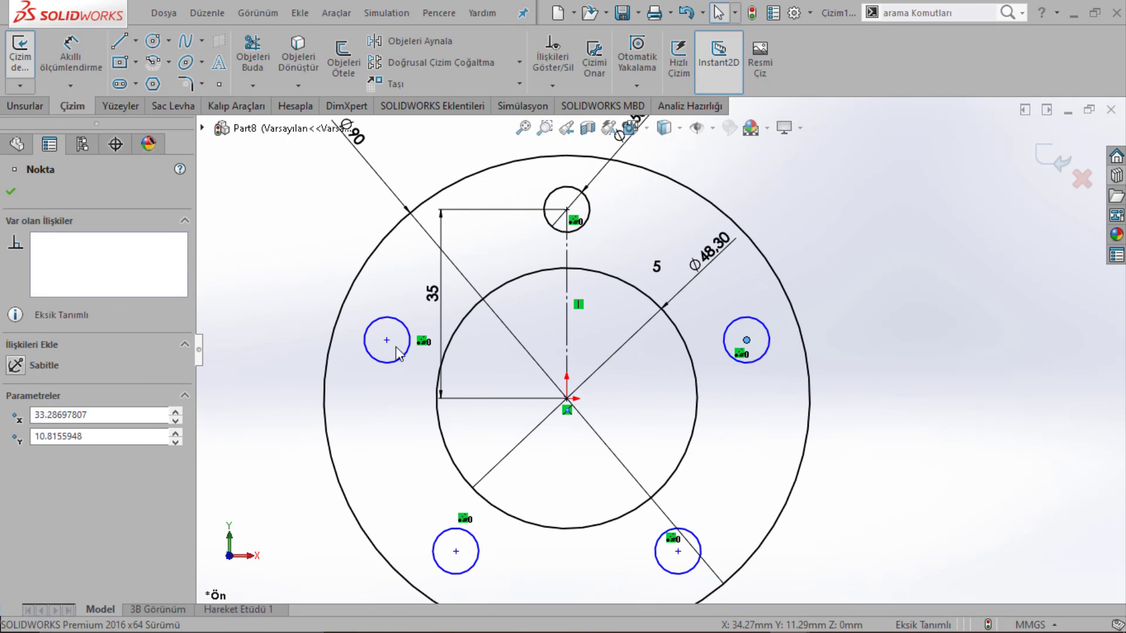
{"action": "left_click_drag", "start_coordinate": [387, 340], "coordinate": [405, 281]}
{"action": "key", "text": "ctrl+z"}
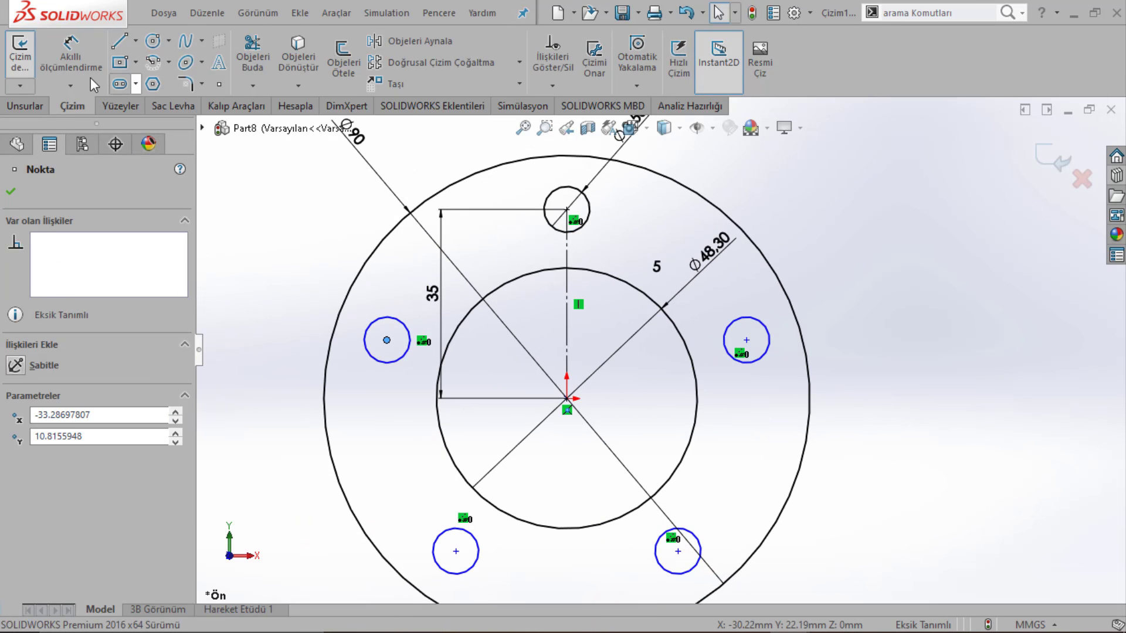
Step: Draw a construction circle from the origin through the hole centres
{"action": "left_click", "coordinate": [152, 41]}
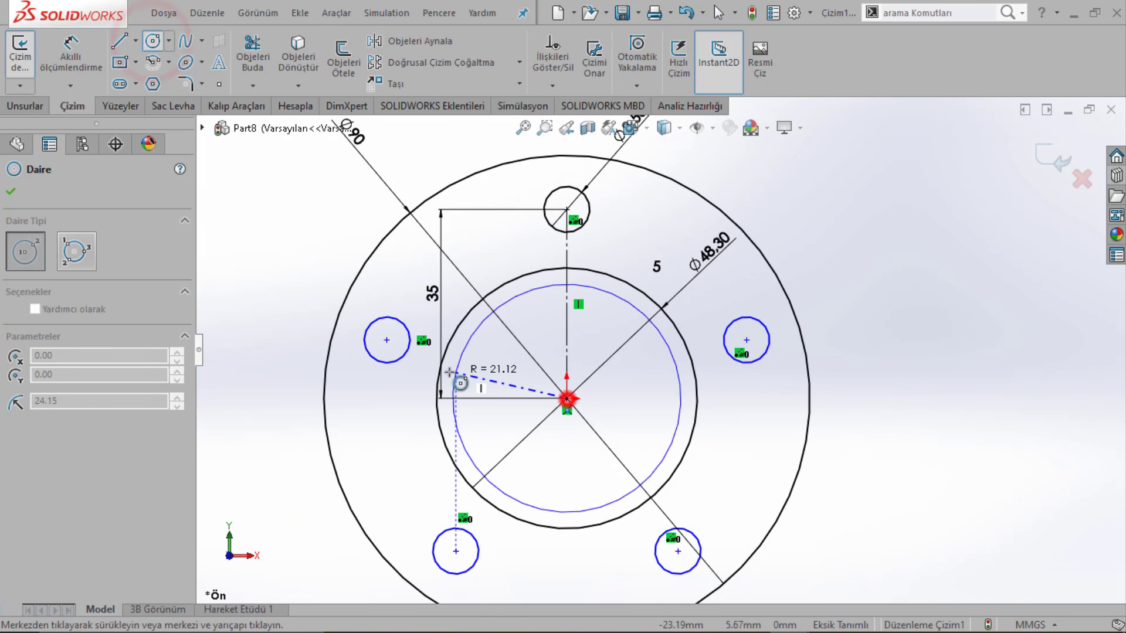
{"action": "left_click_drag", "start_coordinate": [566, 399], "coordinate": [387, 341]}
{"action": "key", "text": "Escape"}
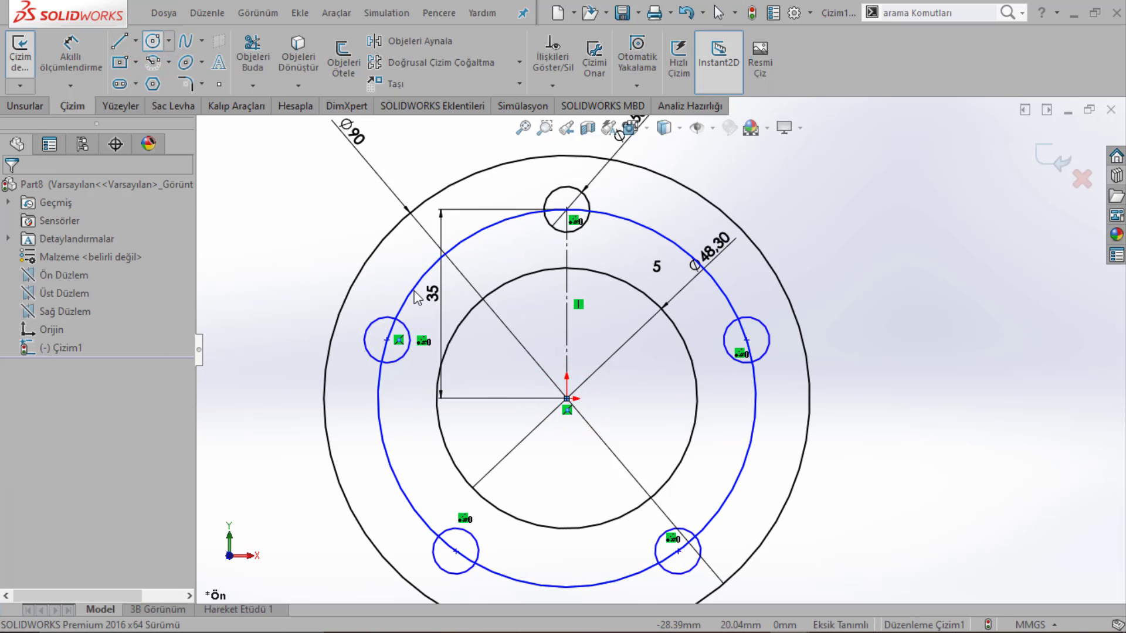
{"action": "left_click", "coordinate": [409, 284]}
{"action": "left_click", "coordinate": [479, 246]}
{"action": "left_click", "coordinate": [248, 246]}
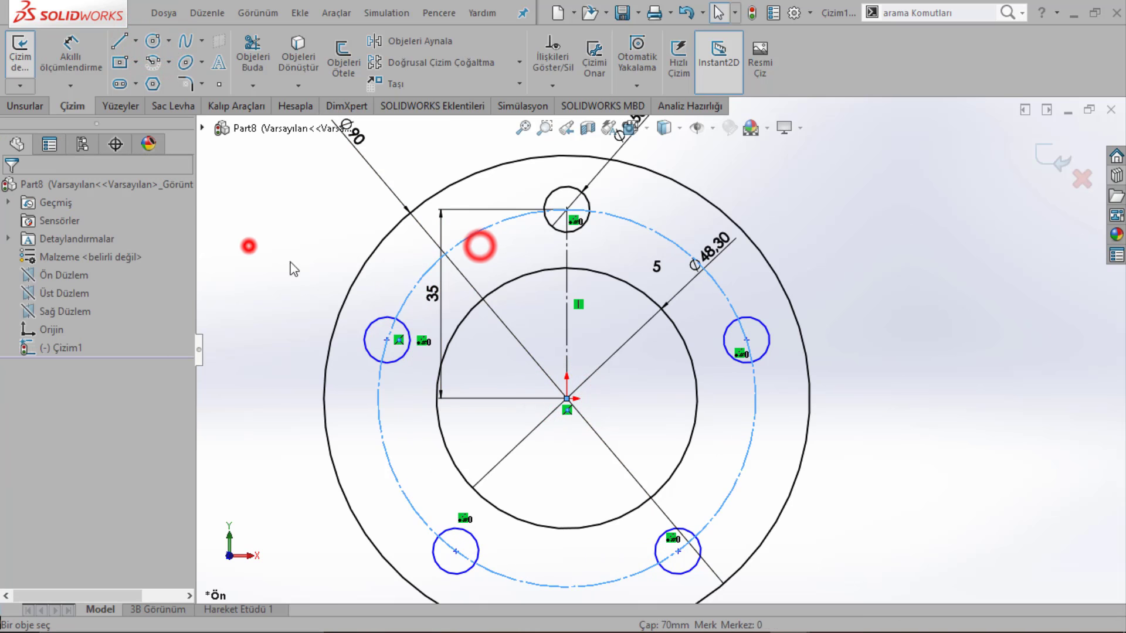
Step: Make the hole centre coincident with the dashed bolt circle
{"action": "left_click", "coordinate": [386, 340]}
{"action": "left_click", "coordinate": [403, 301], "text": "ctrl"}
{"action": "left_click", "coordinate": [464, 236]}
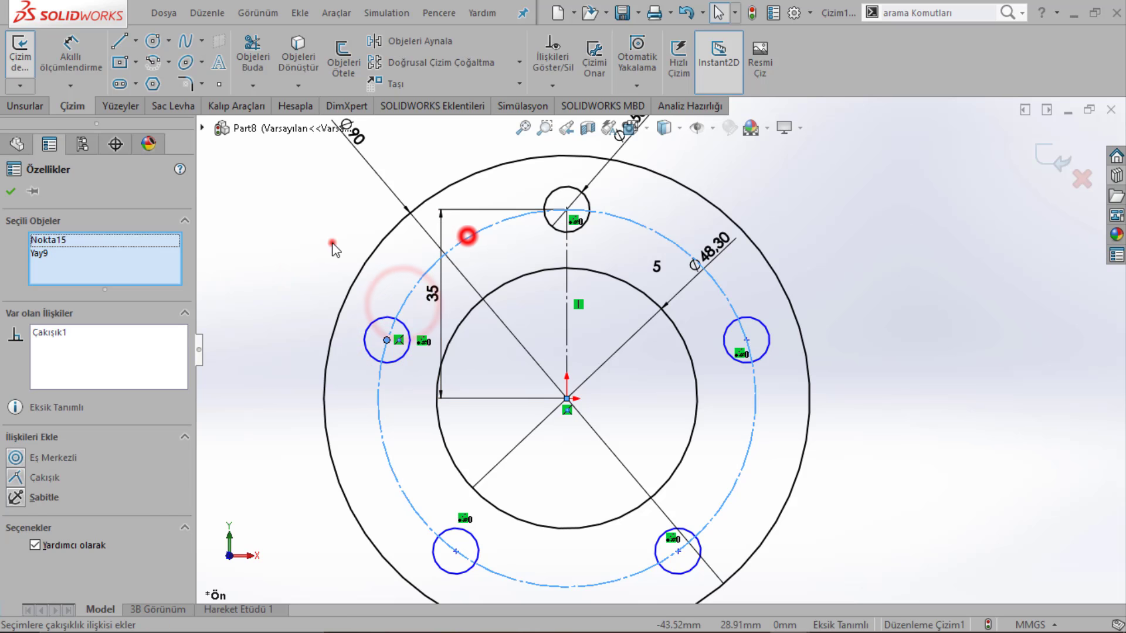
{"action": "left_click", "coordinate": [332, 243]}
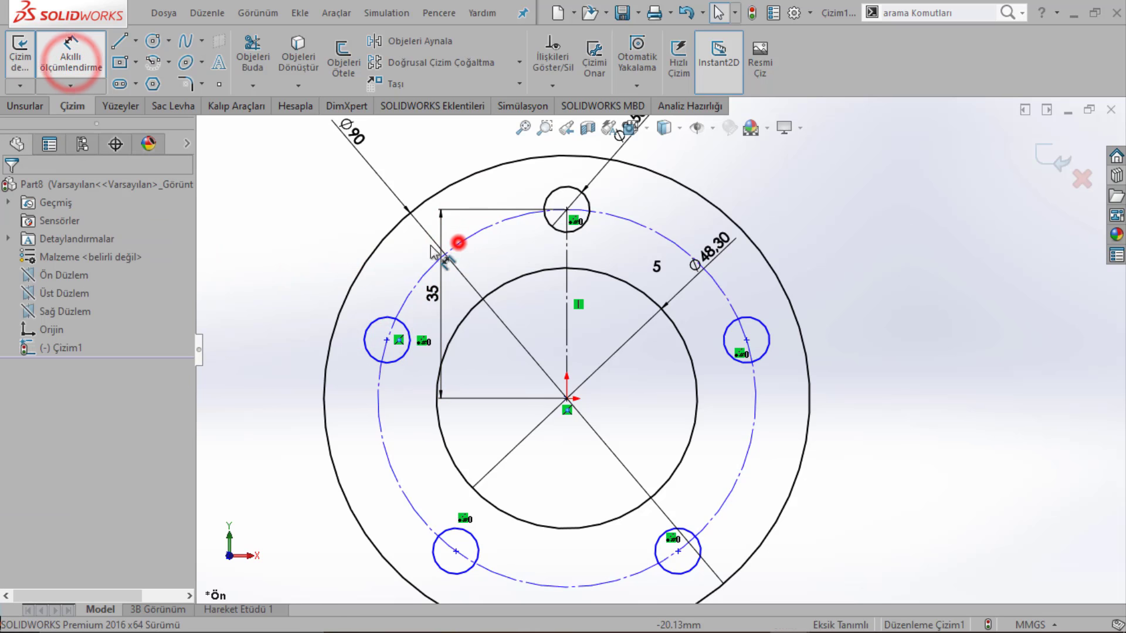
Step: Dimension the bolt circle to Ø70 mm and drag the hole down-left along it
{"action": "left_click", "coordinate": [274, 230]}
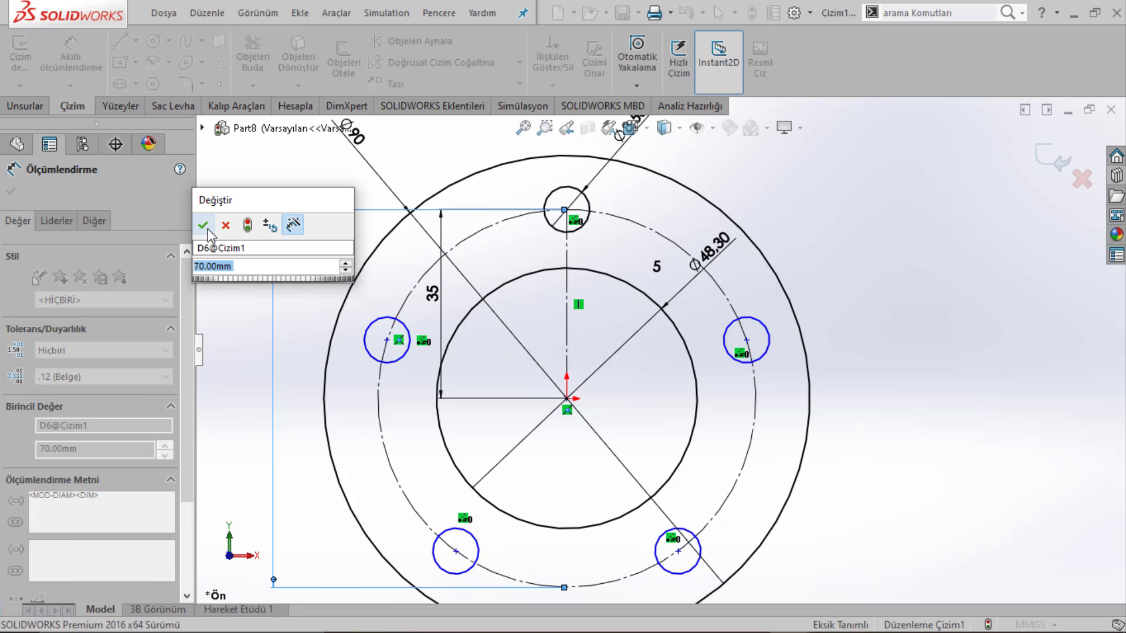
{"action": "left_click", "coordinate": [205, 227]}
{"action": "left_click", "coordinate": [244, 249]}
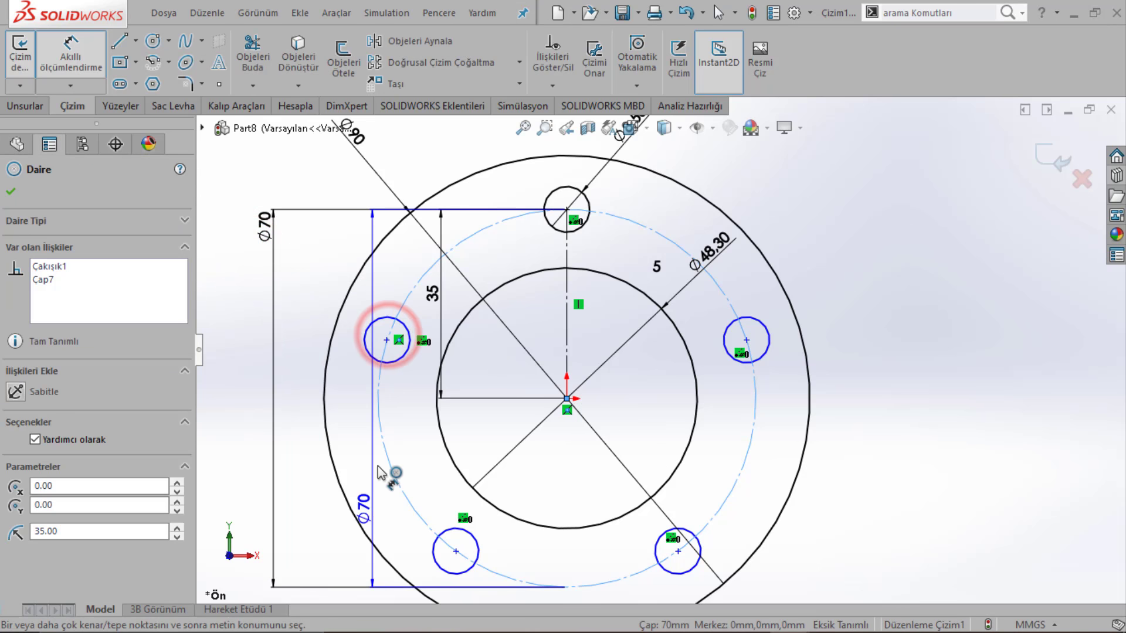
{"action": "key", "text": "Escape"}
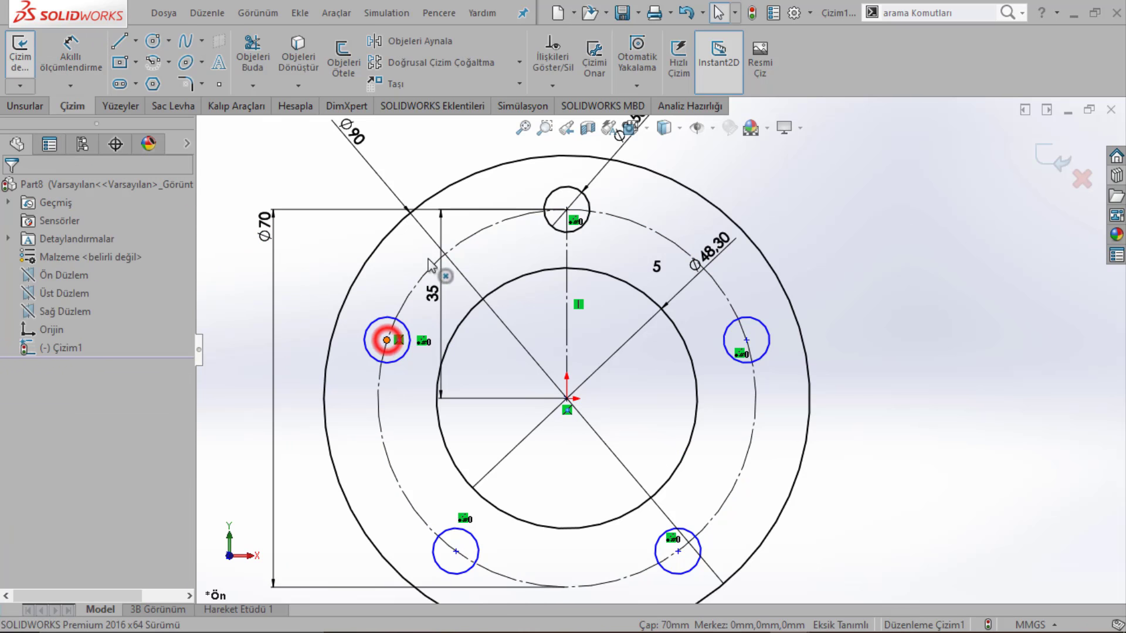
{"action": "left_click_drag", "start_coordinate": [387, 339], "coordinate": [360, 372]}
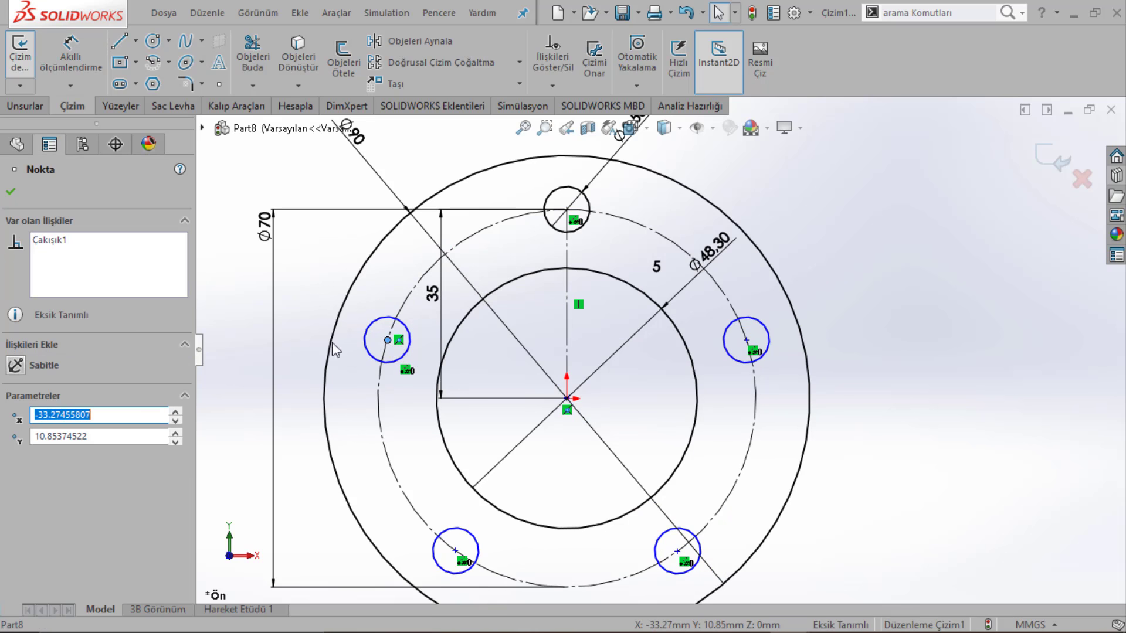
{"action": "key", "text": "Escape"}
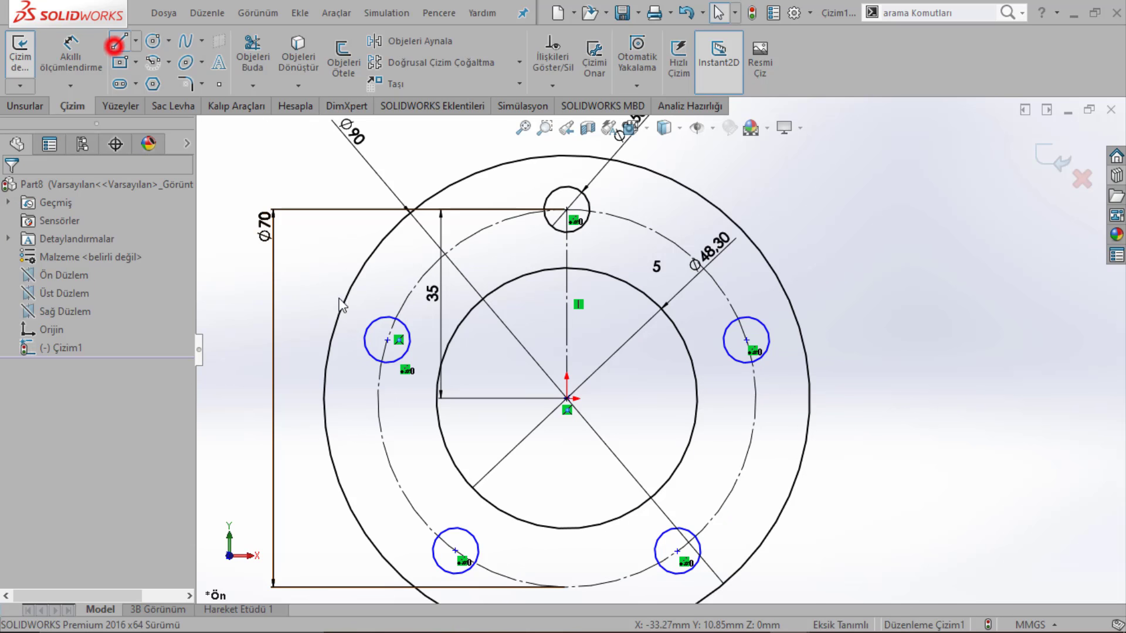
Step: Draw a construction line from the hole centre to the sketch origin
{"action": "left_click", "coordinate": [114, 44]}
{"action": "left_click", "coordinate": [388, 340]}
{"action": "left_click", "coordinate": [566, 399]}
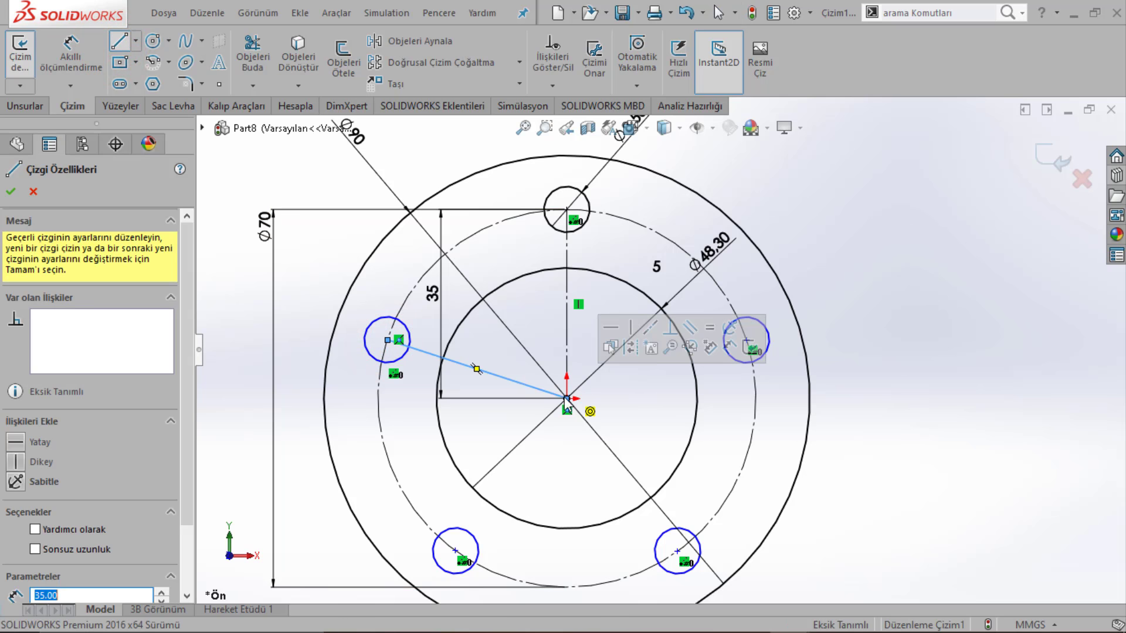
{"action": "key", "text": "Escape"}
{"action": "key", "text": "Escape"}
{"action": "left_click", "coordinate": [523, 390]}
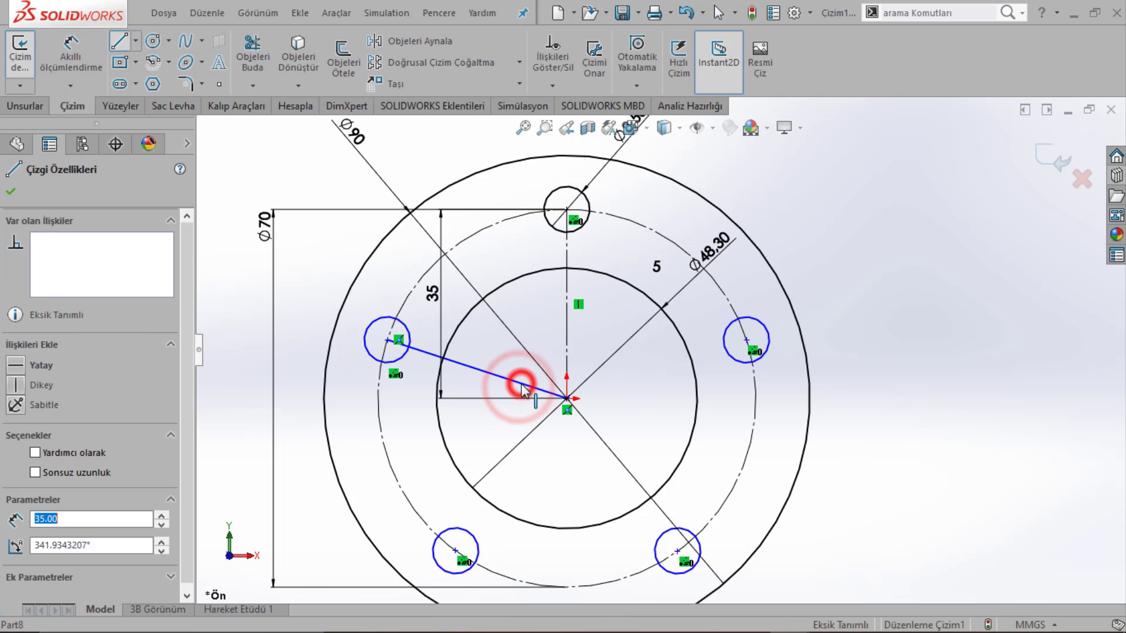
{"action": "left_click", "coordinate": [582, 336]}
Step: Dimension the construction line at 72° from the vertical line
{"action": "left_click", "coordinate": [70, 56]}
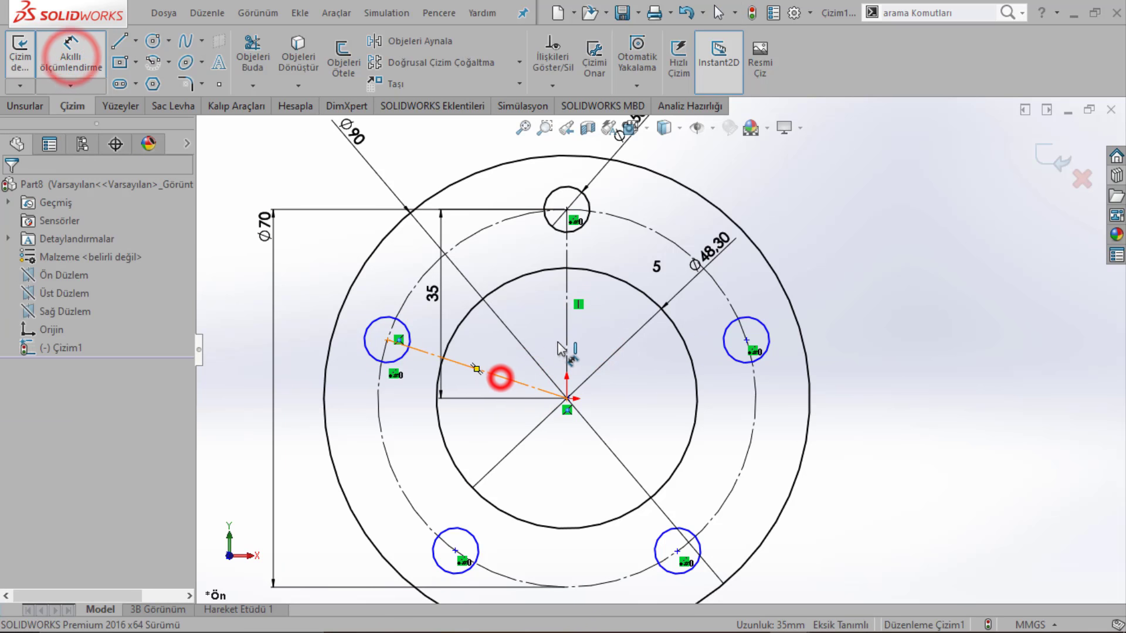
{"action": "left_click", "coordinate": [502, 377]}
{"action": "left_click", "coordinate": [567, 331]}
{"action": "left_click", "coordinate": [544, 354]}
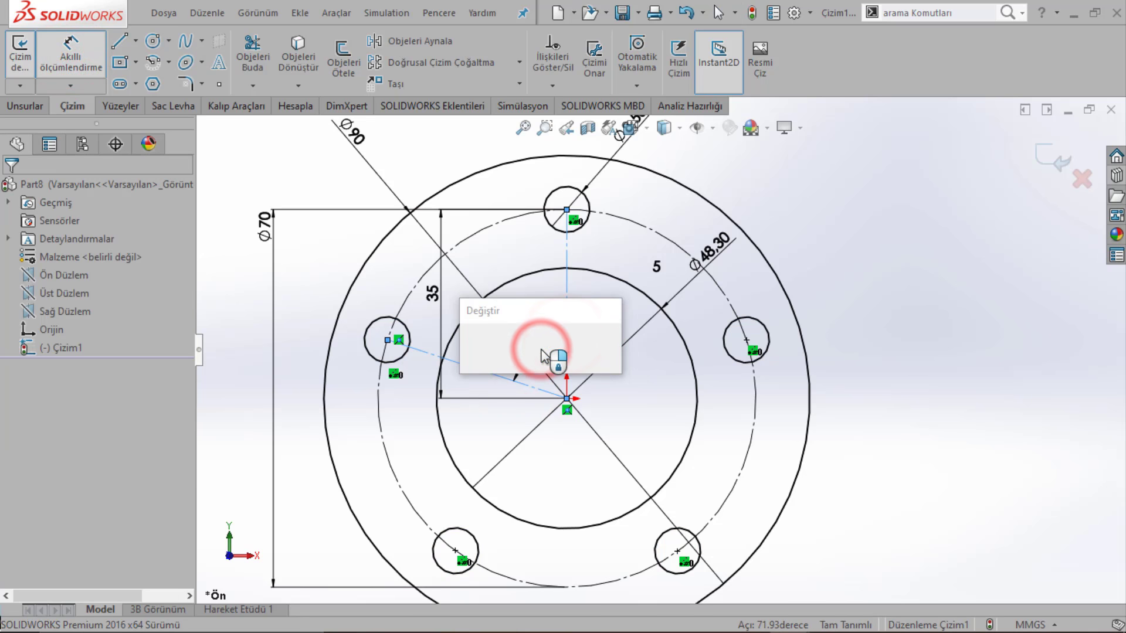
{"action": "type", "text": "360/5"}
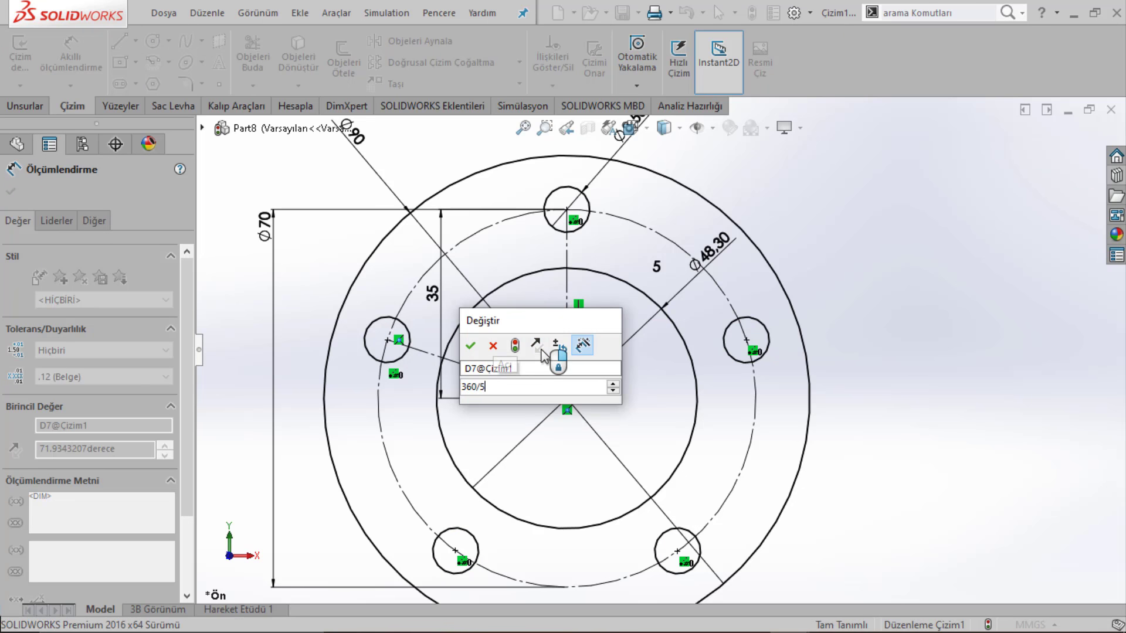
{"action": "key", "text": "Return"}
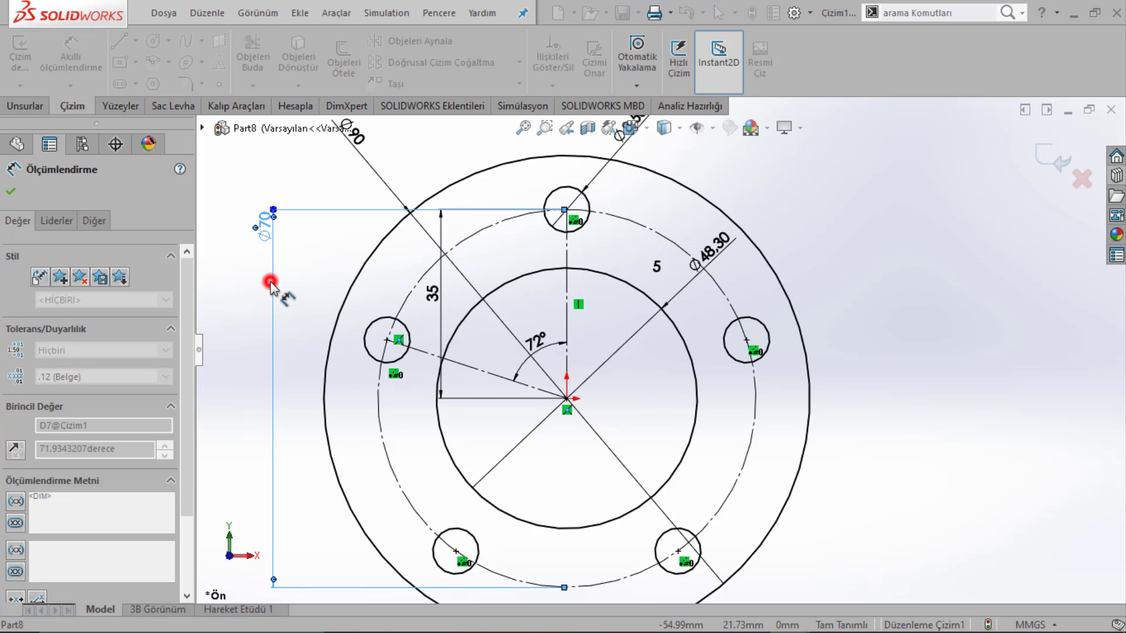
{"action": "left_click", "coordinate": [271, 284]}
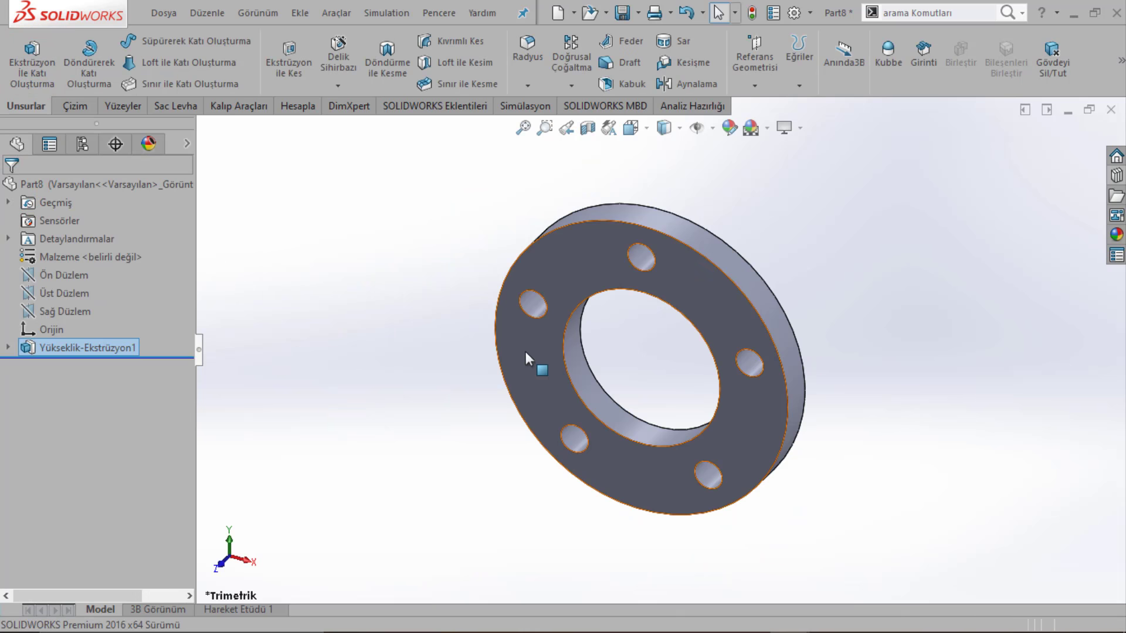
Step: Inspect the new flange and reopen Yükseklik-Ekstrüzyon1 with Edit Feature
{"action": "mouse_move", "coordinate": [533, 359]}
{"action": "middle_mouse_down"}
{"action": "mouse_move", "coordinate": [522, 293]}
{"action": "mouse_move", "coordinate": [599, 370]}
{"action": "mouse_move", "coordinate": [532, 460]}
{"action": "middle_mouse_up"}
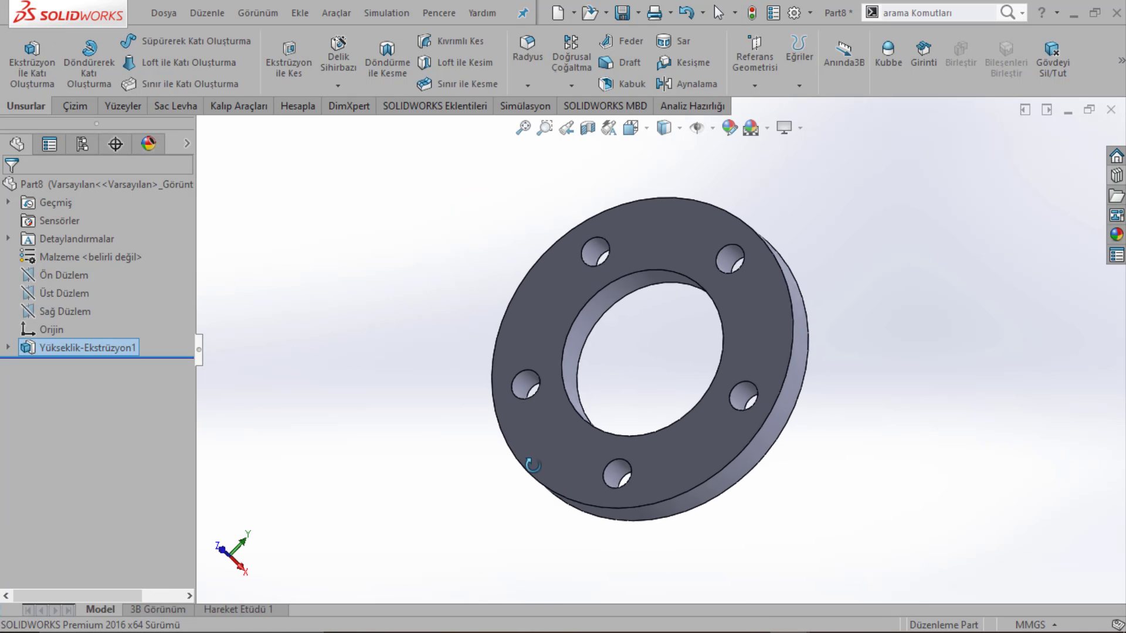
{"action": "scroll", "coordinate": [598, 319], "scroll_direction": "down", "scroll_amount": 3}
{"action": "mouse_move", "coordinate": [598, 319]}
{"action": "middle_mouse_down", "text": "ctrl"}
{"action": "mouse_move", "coordinate": [587, 376]}
{"action": "mouse_move", "coordinate": [533, 318]}
{"action": "middle_mouse_up", "text": "ctrl"}
{"action": "scroll", "coordinate": [587, 376], "scroll_direction": "up", "scroll_amount": 2}
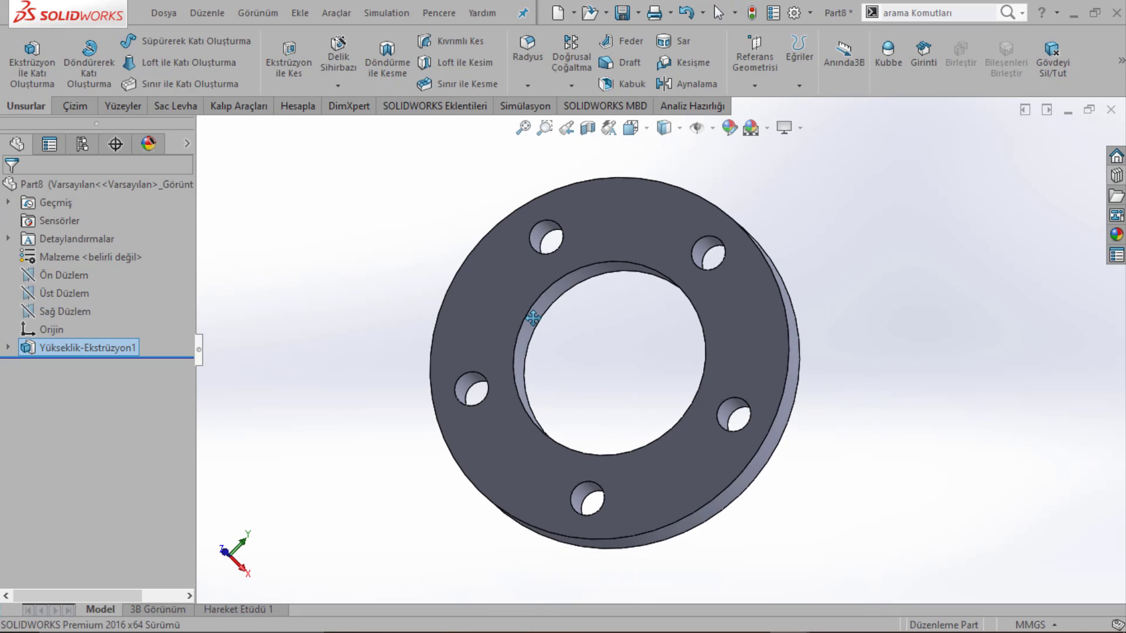
{"action": "right_click", "coordinate": [100, 351]}
{"action": "left_click", "coordinate": [116, 250]}
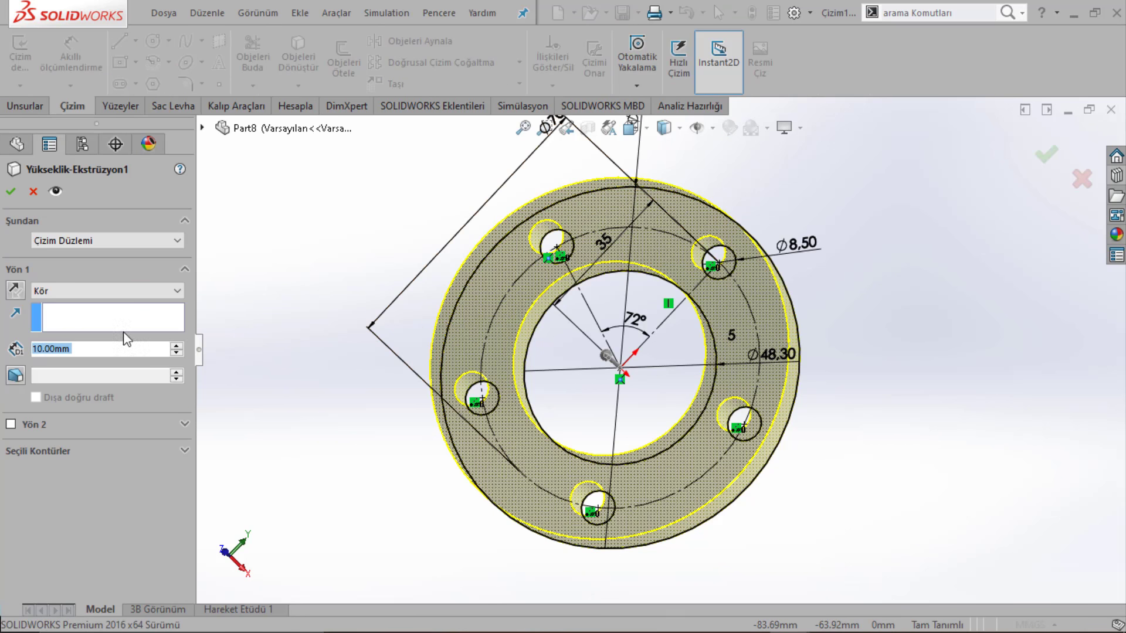
Step: Link the extrusion depth to the Ø8.50 dimension, then change the hole diameter to 6.50
{"action": "left_click", "coordinate": [809, 253]}
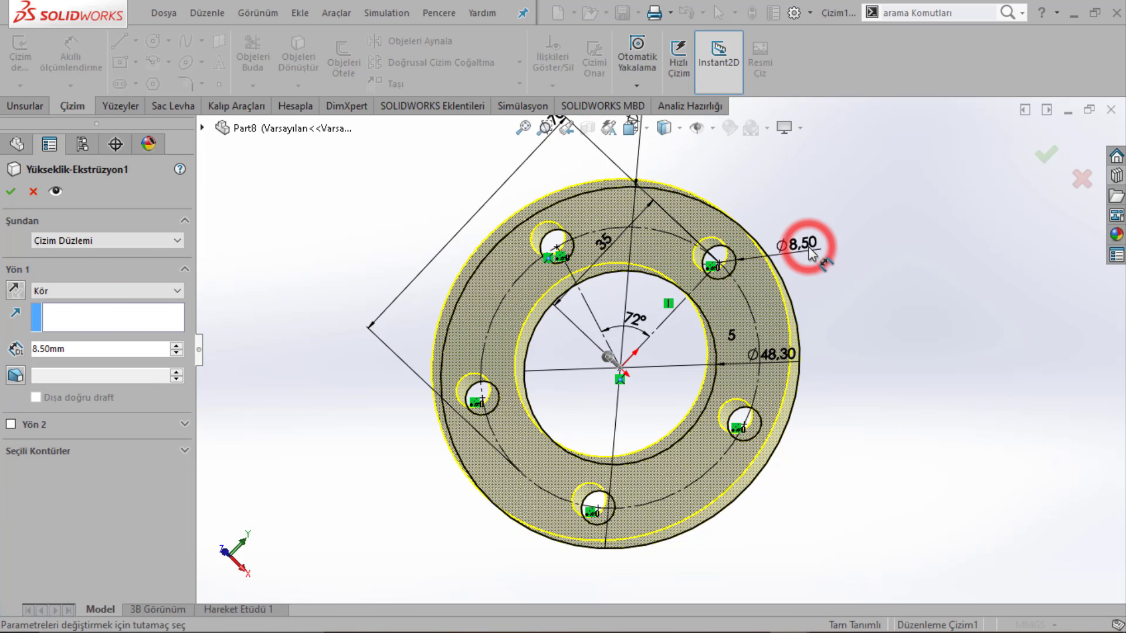
{"action": "key", "text": "Return"}
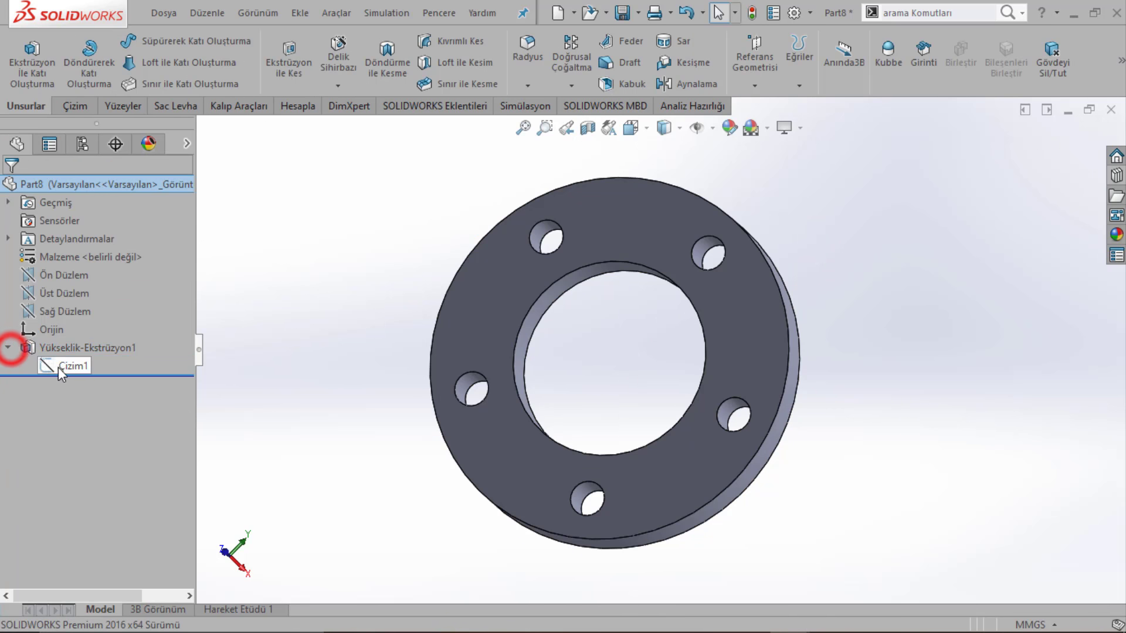
{"action": "left_click", "coordinate": [64, 367]}
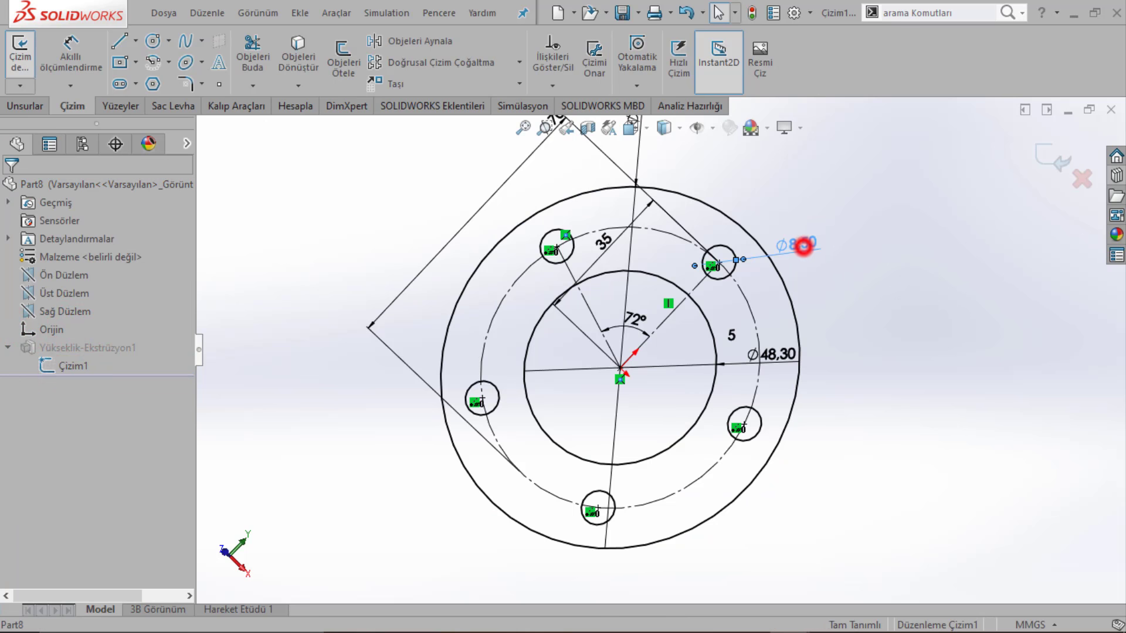
{"action": "double_click", "coordinate": [801, 244]}
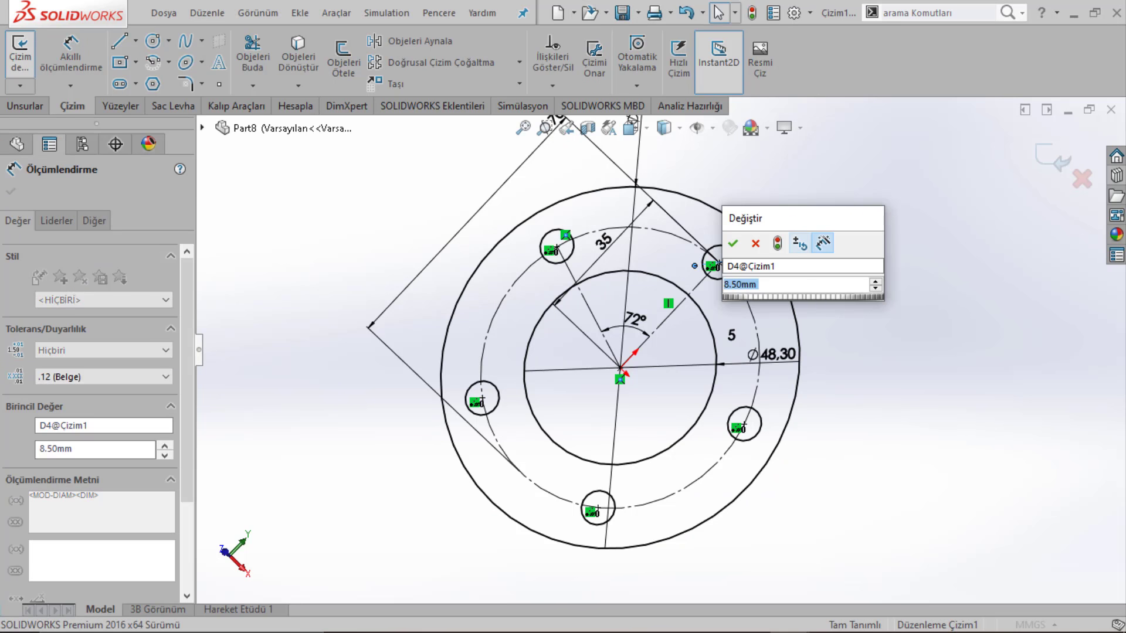
{"action": "type", "text": "6,"}
{"action": "key", "text": "Escape"}
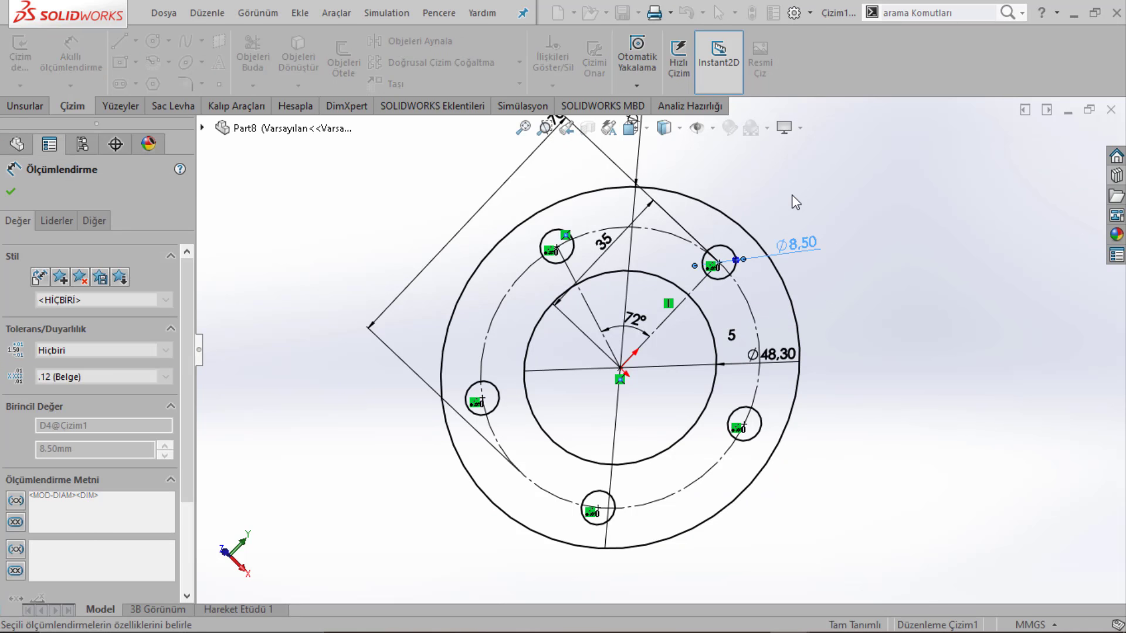
{"action": "left_click", "coordinate": [793, 198]}
Step: Restore the bolt-hole diameter to Ø8.50 and rebuild the flange
{"action": "scroll", "coordinate": [694, 271], "scroll_direction": "down", "scroll_amount": 2}
{"action": "scroll", "coordinate": [694, 271], "scroll_direction": "down", "scroll_amount": 2}
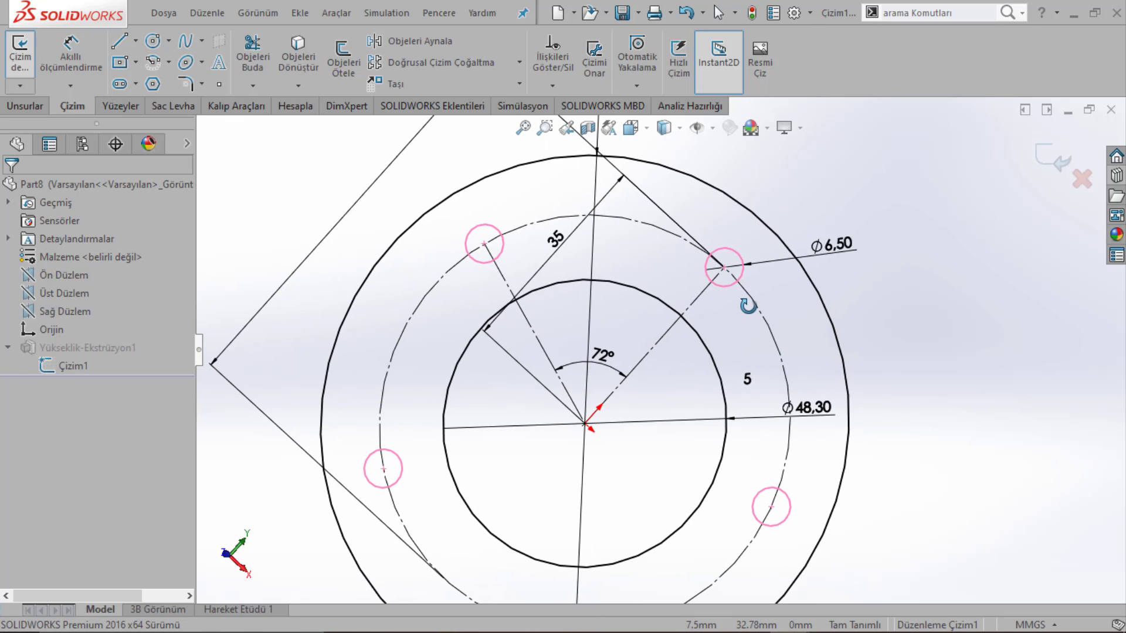
{"action": "left_click", "coordinate": [845, 247]}
{"action": "double_click", "coordinate": [845, 247]}
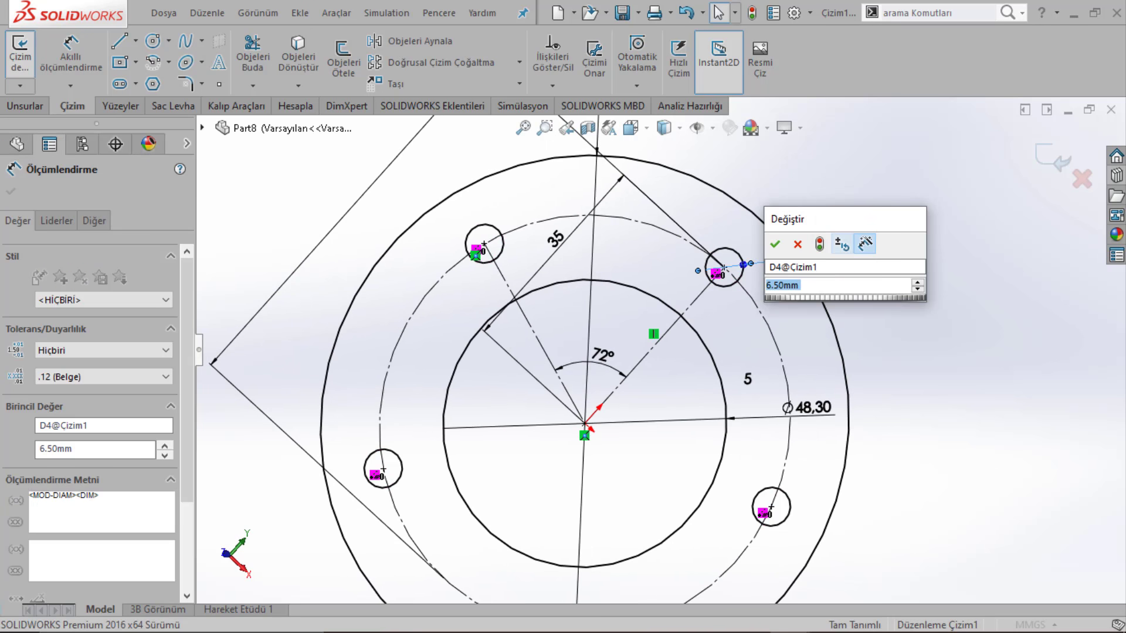
{"action": "type", "text": "5"}
{"action": "key", "text": "Return"}
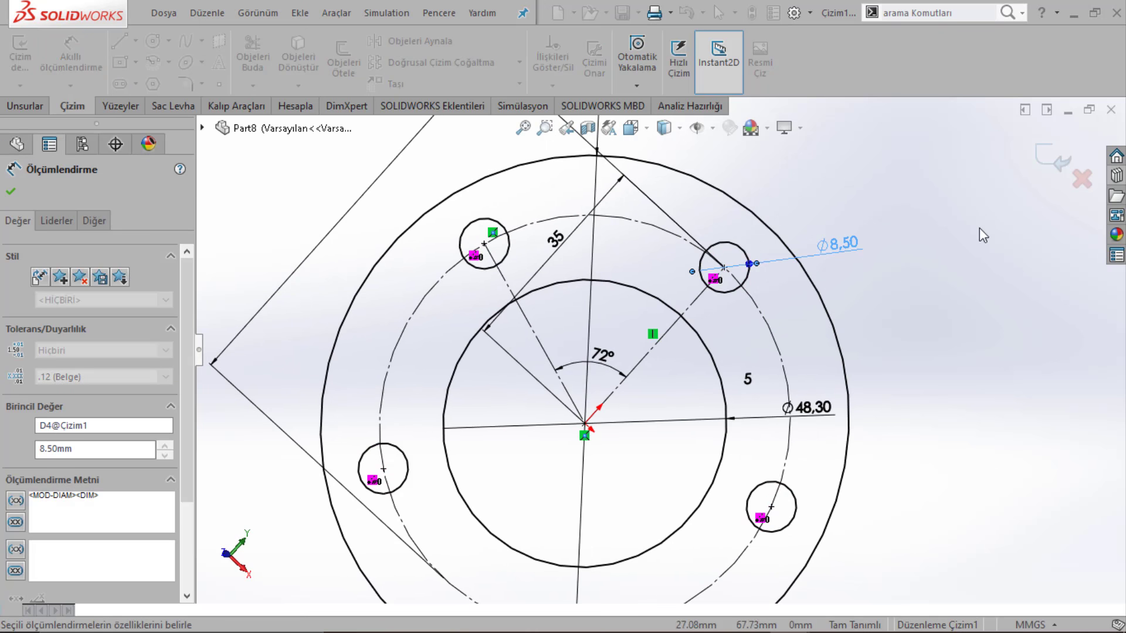
{"action": "left_click", "coordinate": [1055, 163]}
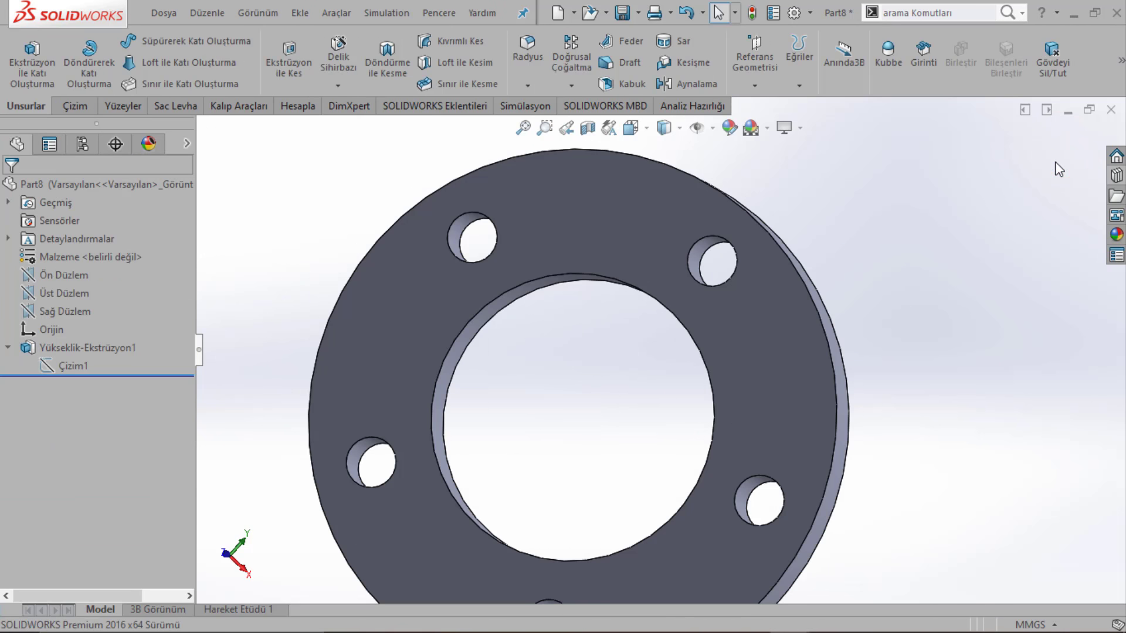
{"action": "left_click", "coordinate": [163, 13]}
Step: Save the flange as 'Taban Bağlantı Flanşı' in the Tahtaravelli folder
{"action": "left_click", "coordinate": [199, 172]}
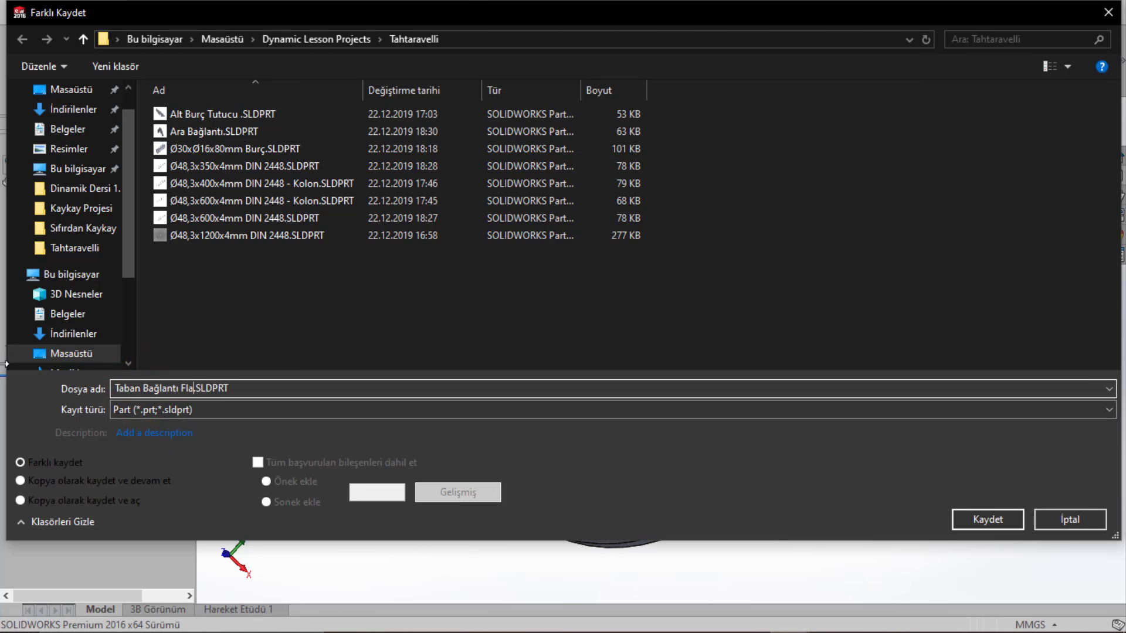
{"action": "key", "text": "Return"}
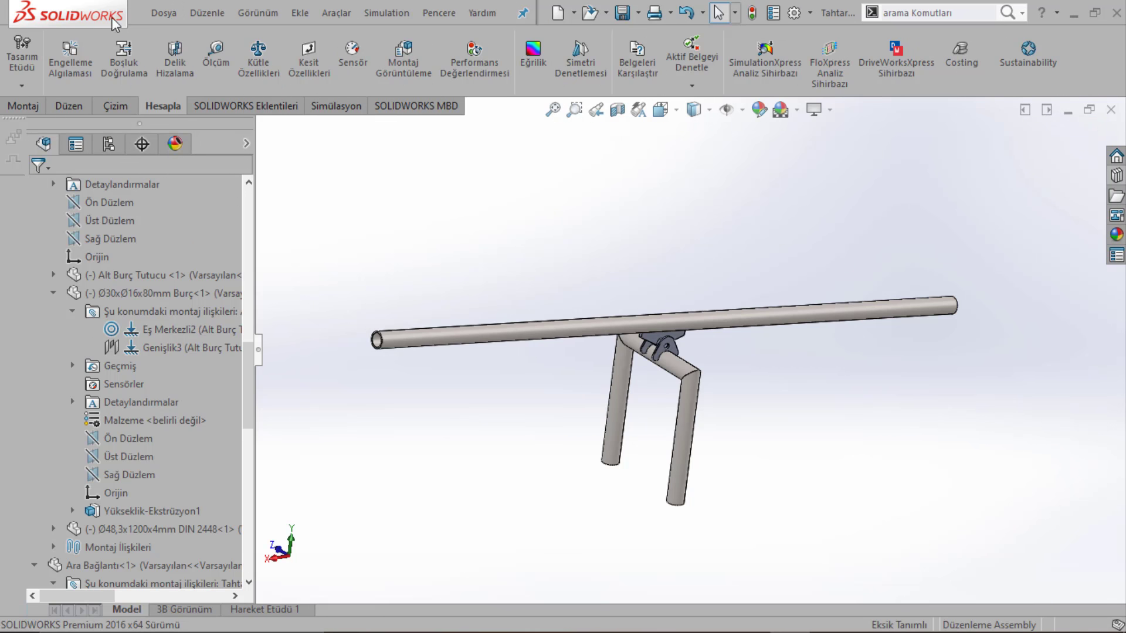
{"action": "left_click", "coordinate": [164, 13]}
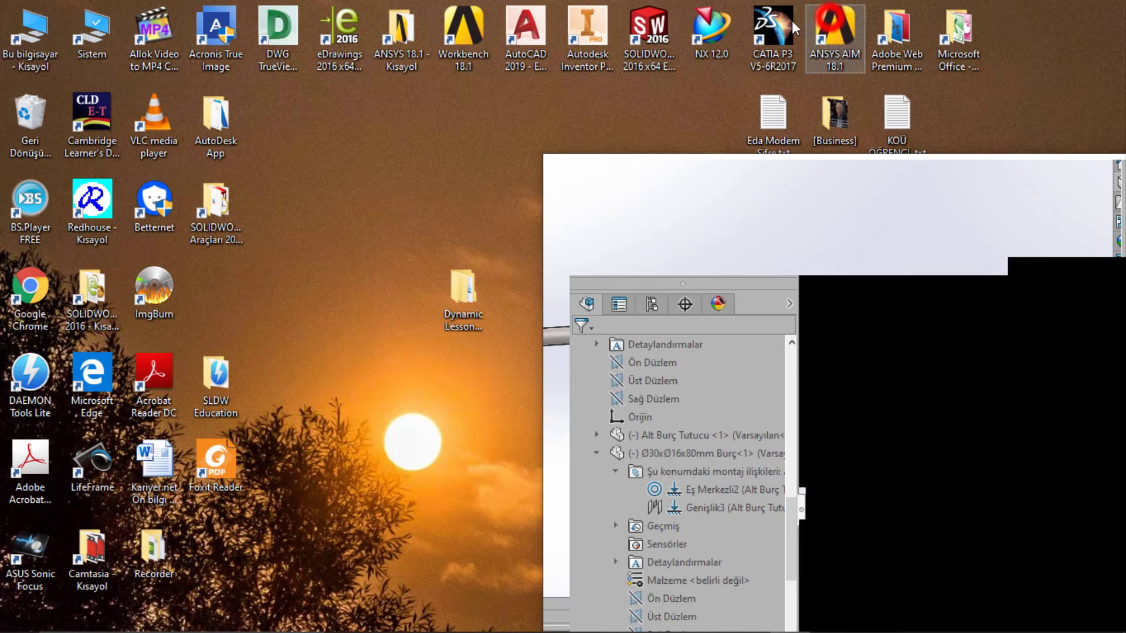
Step: Drag Taban Bağlantı Flanşı.SLDPRT into the seesaw assembly and maximize its window
{"action": "left_click", "coordinate": [627, 624]}
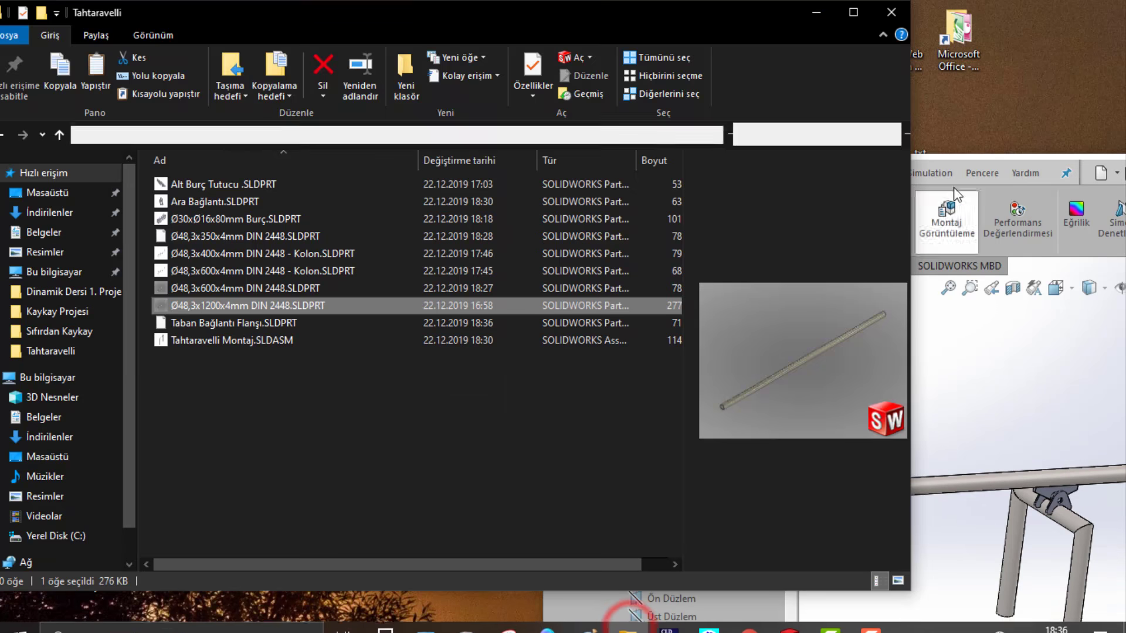
{"action": "left_click", "coordinate": [1053, 175]}
{"action": "left_click_drag", "start_coordinate": [611, 170], "coordinate": [498, 106]}
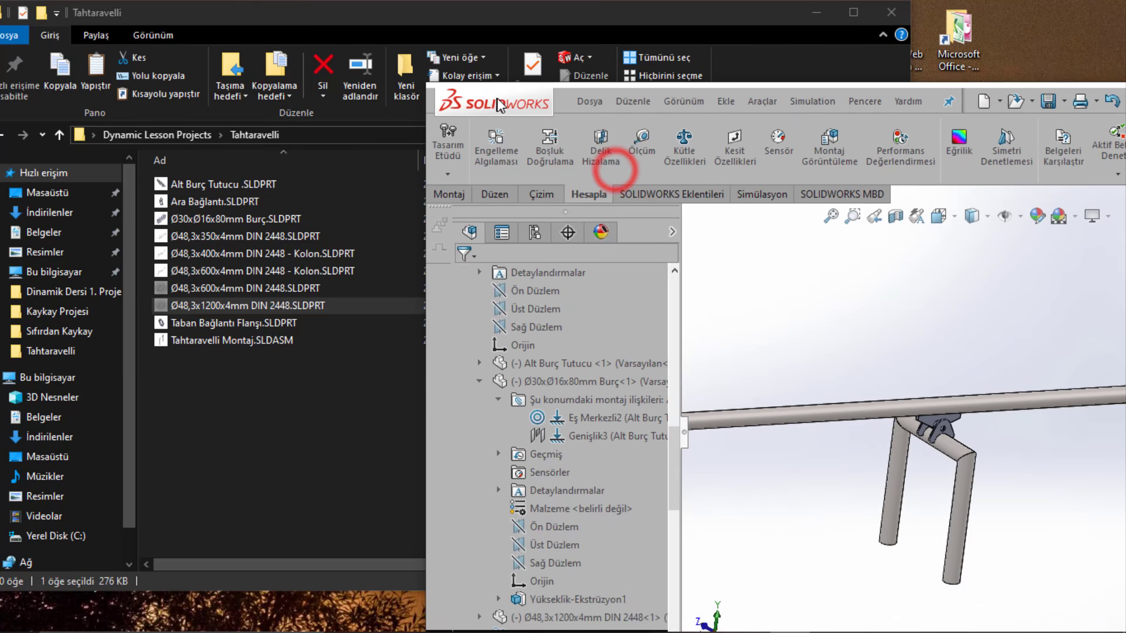
{"action": "left_click_drag", "start_coordinate": [188, 323], "coordinate": [632, 426]}
{"action": "left_click_drag", "start_coordinate": [847, 551], "coordinate": [854, 557]}
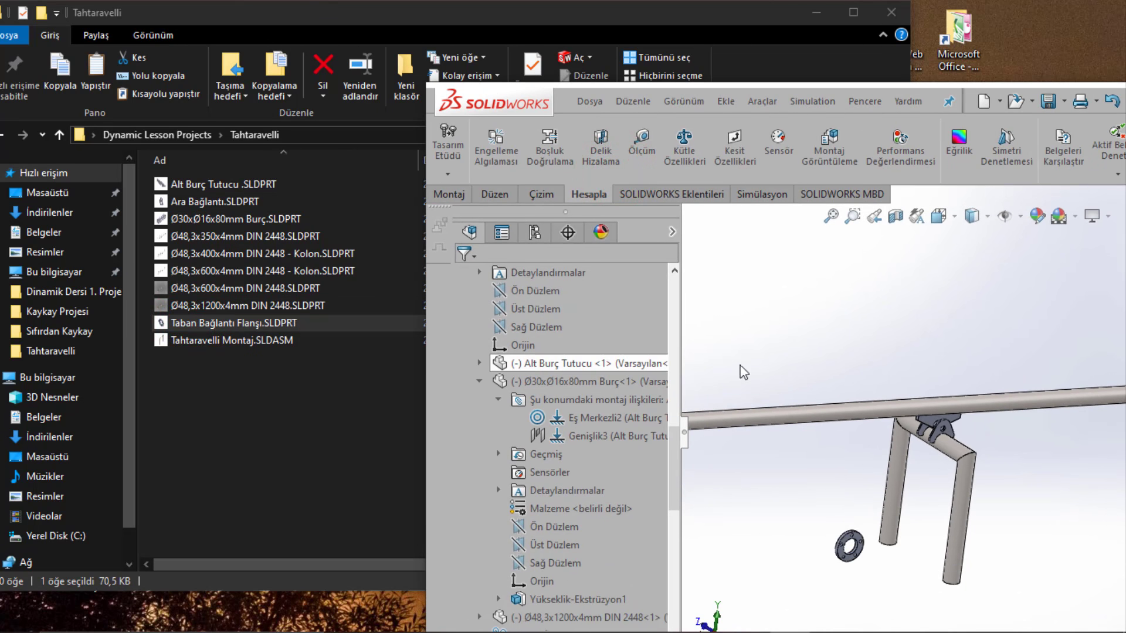
{"action": "double_click", "coordinate": [512, 101]}
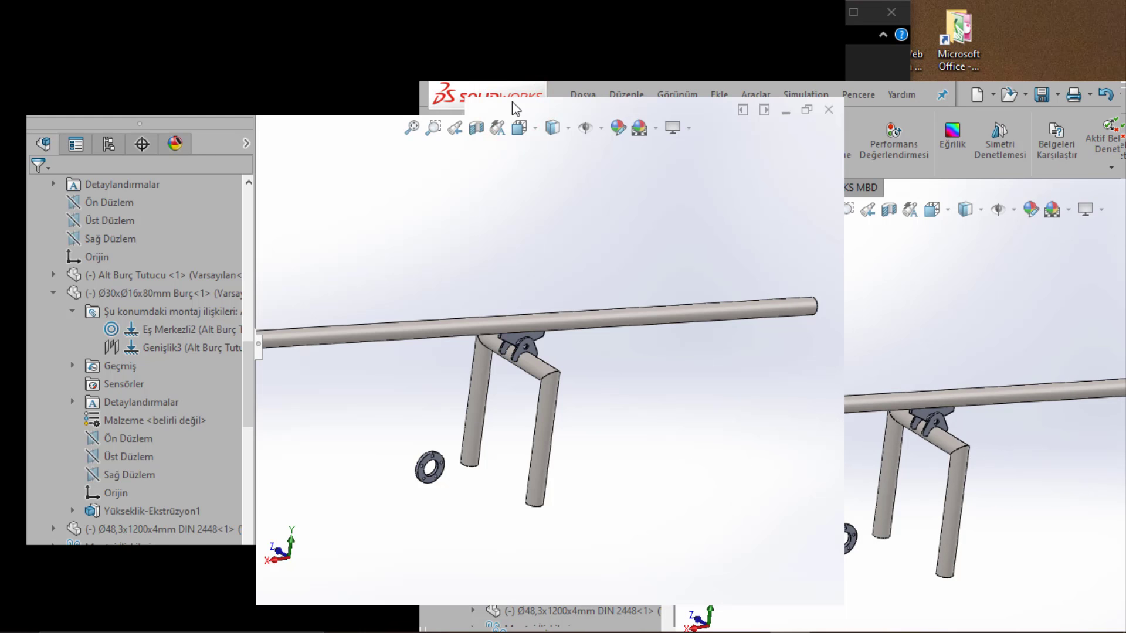
Step: Mate the flange's inner edge concentric with the column pipe
{"action": "scroll", "coordinate": [607, 357], "scroll_direction": "down", "scroll_amount": 5}
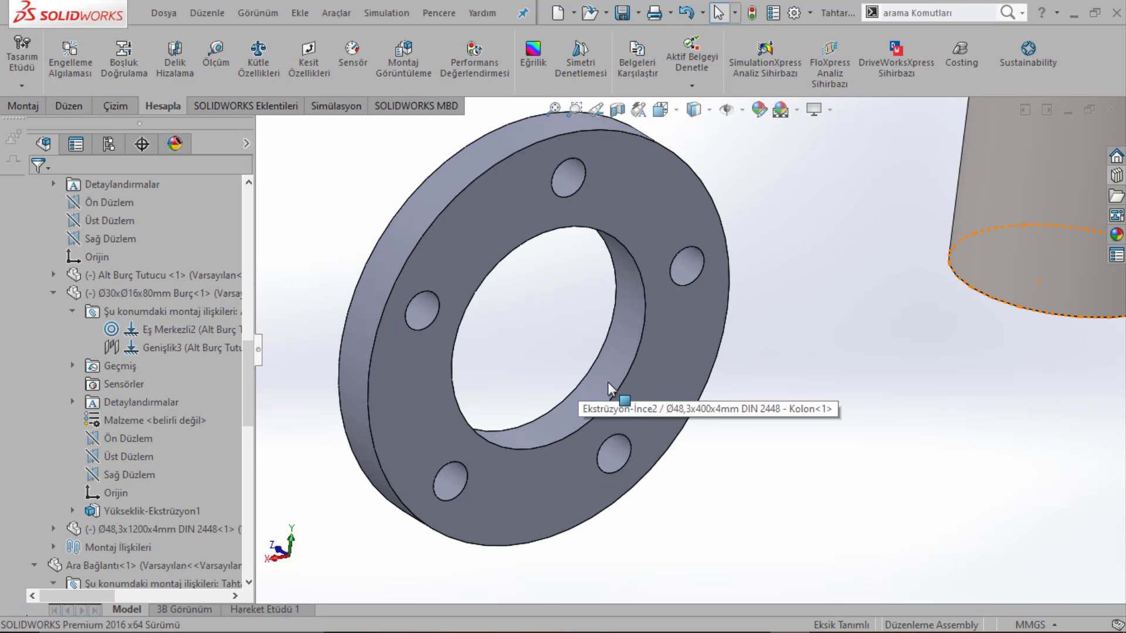
{"action": "scroll", "coordinate": [610, 319], "scroll_direction": "up", "scroll_amount": 3}
{"action": "left_click", "coordinate": [610, 377]}
{"action": "left_click", "coordinate": [884, 373], "text": "ctrl"}
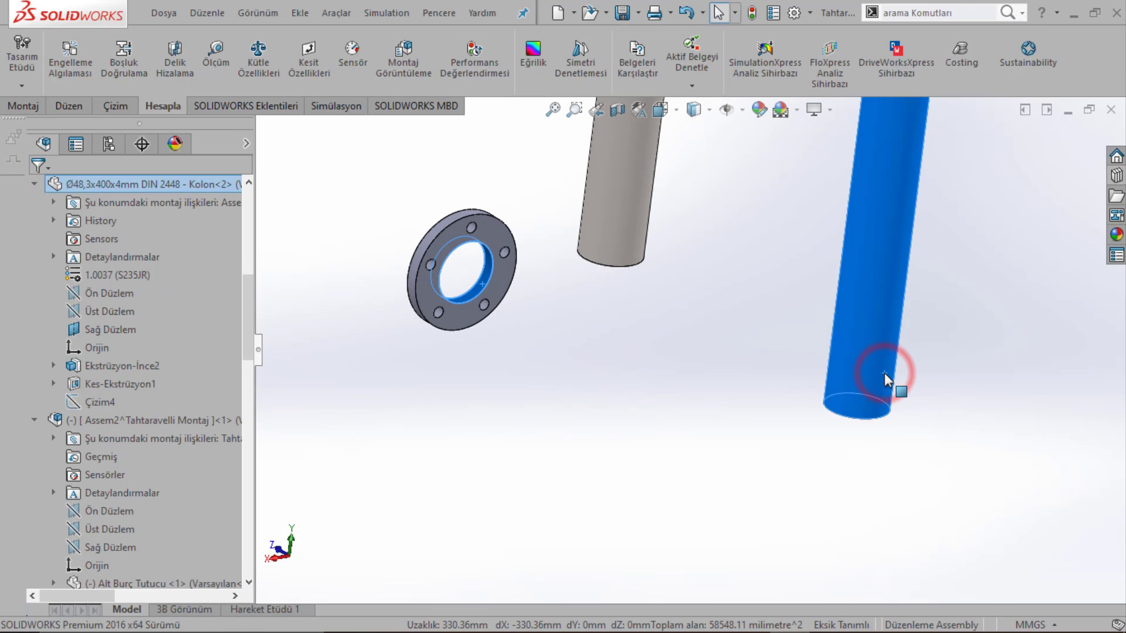
{"action": "left_click", "coordinate": [983, 360]}
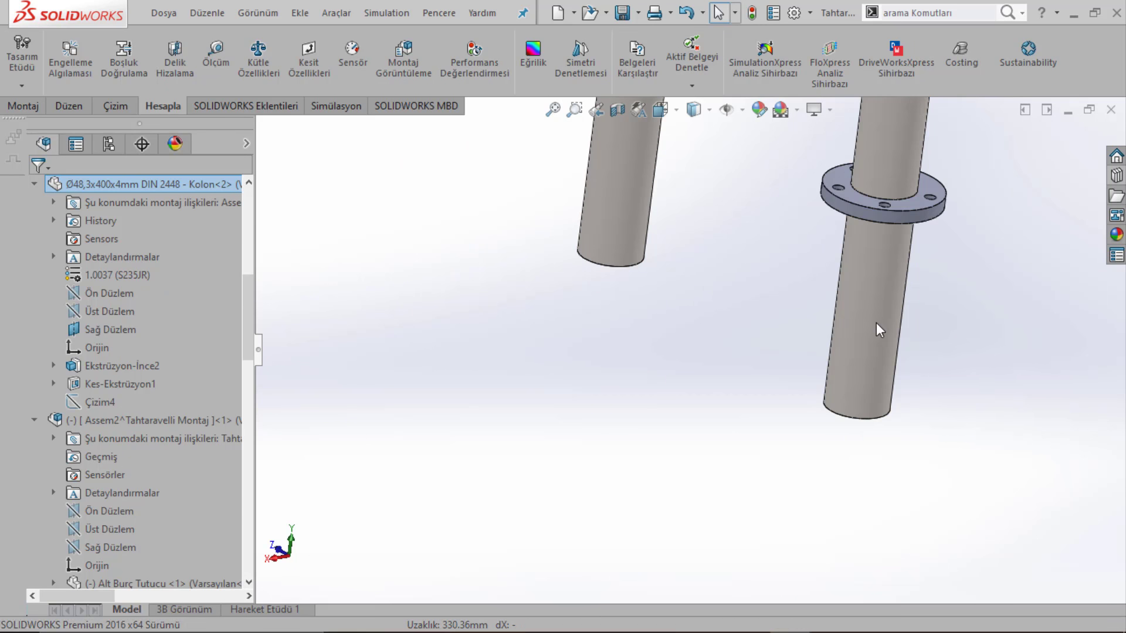
Step: Mate the flange face coincident with the pipe end so it sits flush
{"action": "middle_click_drag", "start_coordinate": [873, 325], "coordinate": [811, 404]}
{"action": "scroll", "coordinate": [797, 313], "scroll_direction": "down", "scroll_amount": 3}
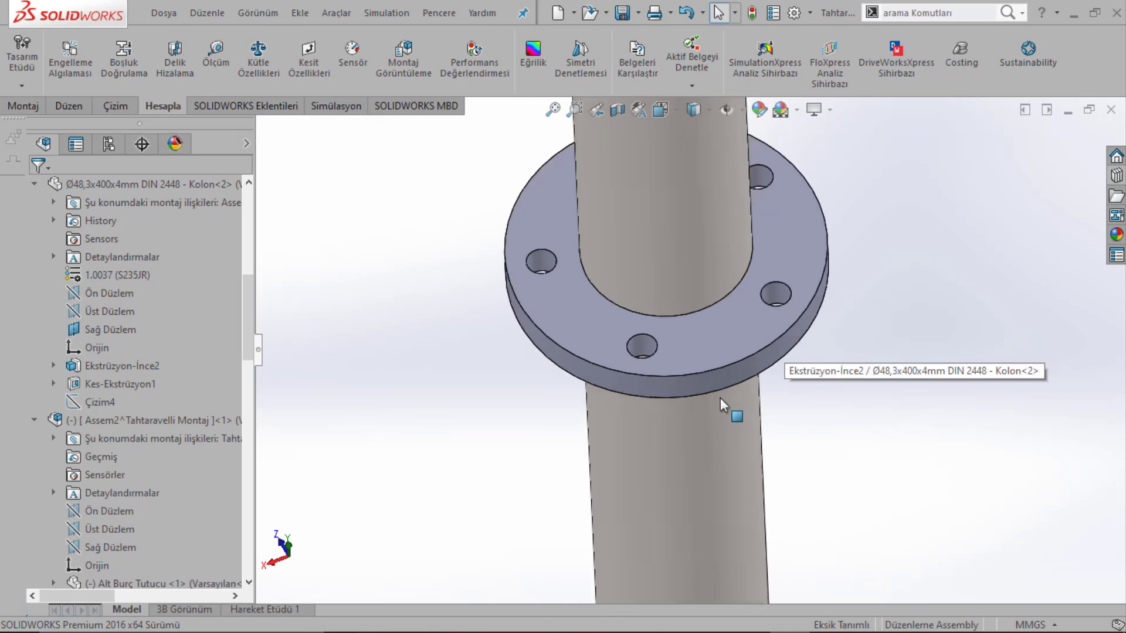
{"action": "scroll", "coordinate": [720, 398], "scroll_direction": "down", "scroll_amount": 3}
{"action": "scroll", "coordinate": [656, 361], "scroll_direction": "up", "scroll_amount": 2}
{"action": "scroll", "coordinate": [656, 361], "scroll_direction": "up", "scroll_amount": 3}
{"action": "left_click", "coordinate": [624, 326]}
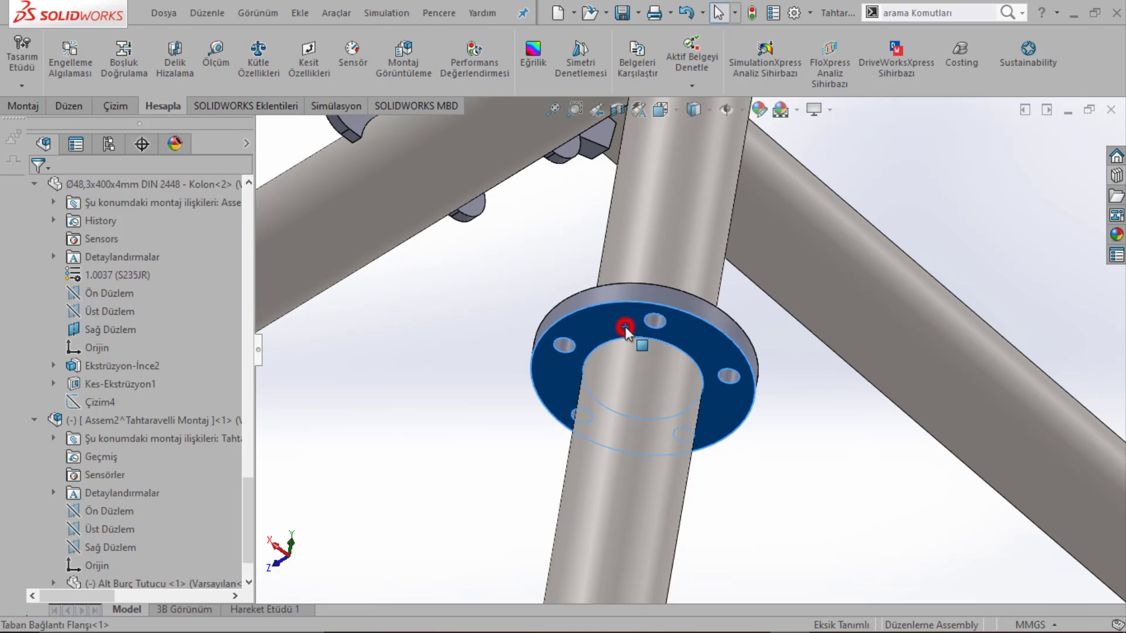
{"action": "middle_click_drag", "start_coordinate": [624, 326], "coordinate": [665, 384]}
{"action": "left_click", "coordinate": [675, 347], "text": "ctrl"}
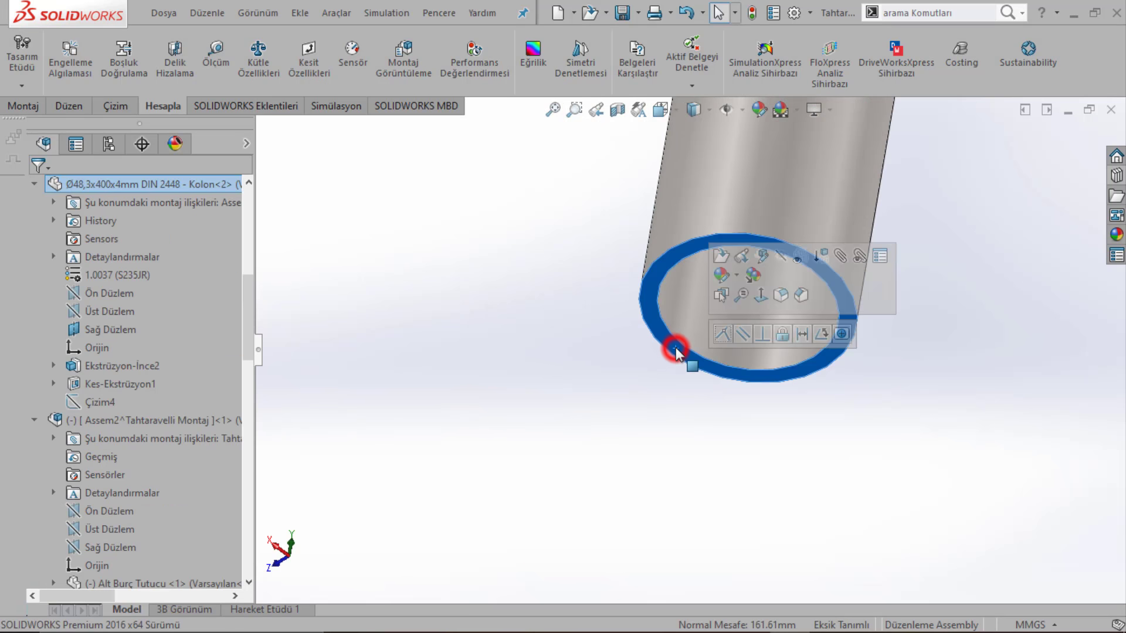
{"action": "left_click", "coordinate": [716, 337]}
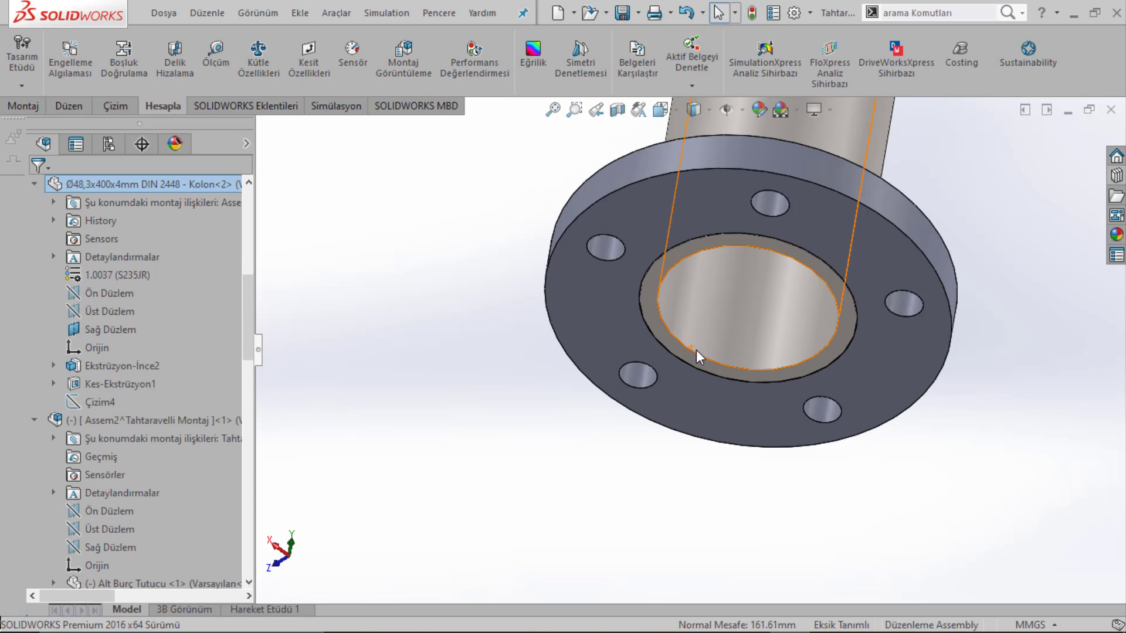
Step: Drag out a second copy of the flange beside the lower tube
{"action": "scroll", "coordinate": [694, 352], "scroll_direction": "up", "scroll_amount": 4}
{"action": "scroll", "coordinate": [679, 362], "scroll_direction": "up", "scroll_amount": 3}
{"action": "scroll", "coordinate": [679, 361], "scroll_direction": "up", "scroll_amount": 3}
{"action": "middle_click_drag", "start_coordinate": [597, 178], "coordinate": [671, 420]}
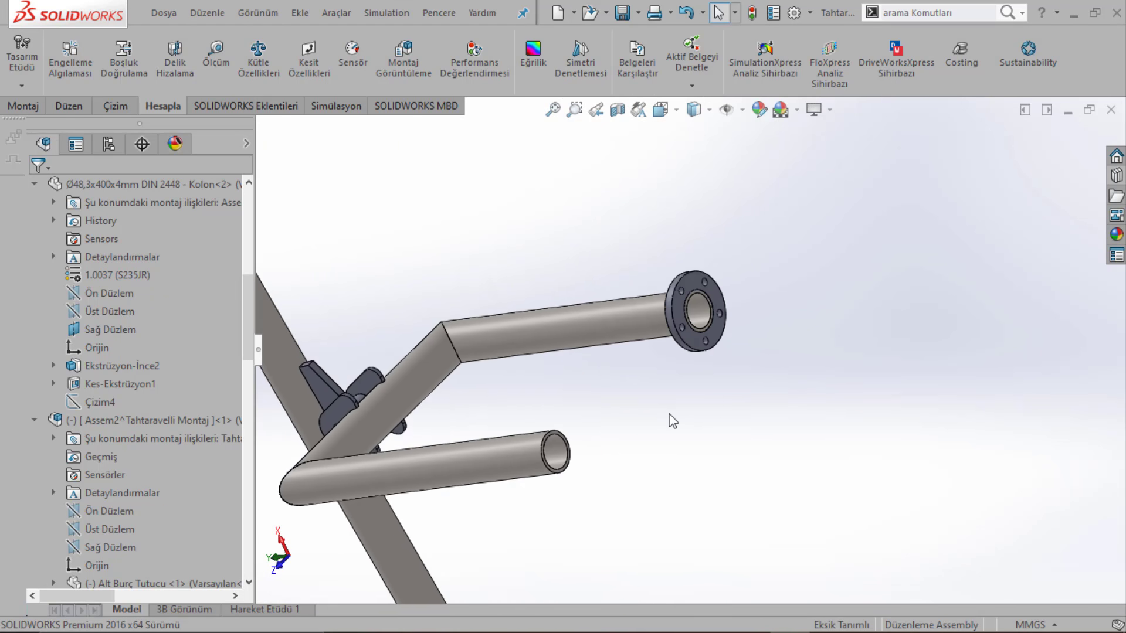
{"action": "scroll", "coordinate": [705, 279], "scroll_direction": "down", "scroll_amount": 3}
{"action": "left_click_drag", "start_coordinate": [705, 269], "coordinate": [645, 357], "text": "ctrl"}
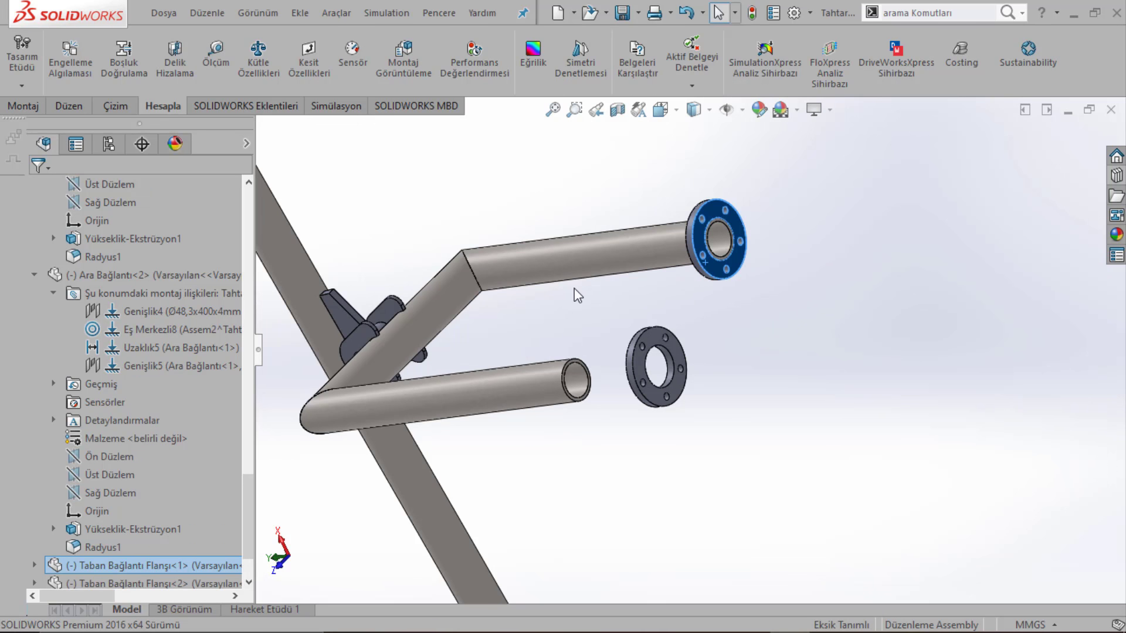
Step: Mate the second flange's inner face concentric with the other column tube
{"action": "scroll", "coordinate": [552, 376], "scroll_direction": "down", "scroll_amount": 2}
{"action": "scroll", "coordinate": [548, 379], "scroll_direction": "down", "scroll_amount": 2}
{"action": "scroll", "coordinate": [547, 380], "scroll_direction": "down", "scroll_amount": 2}
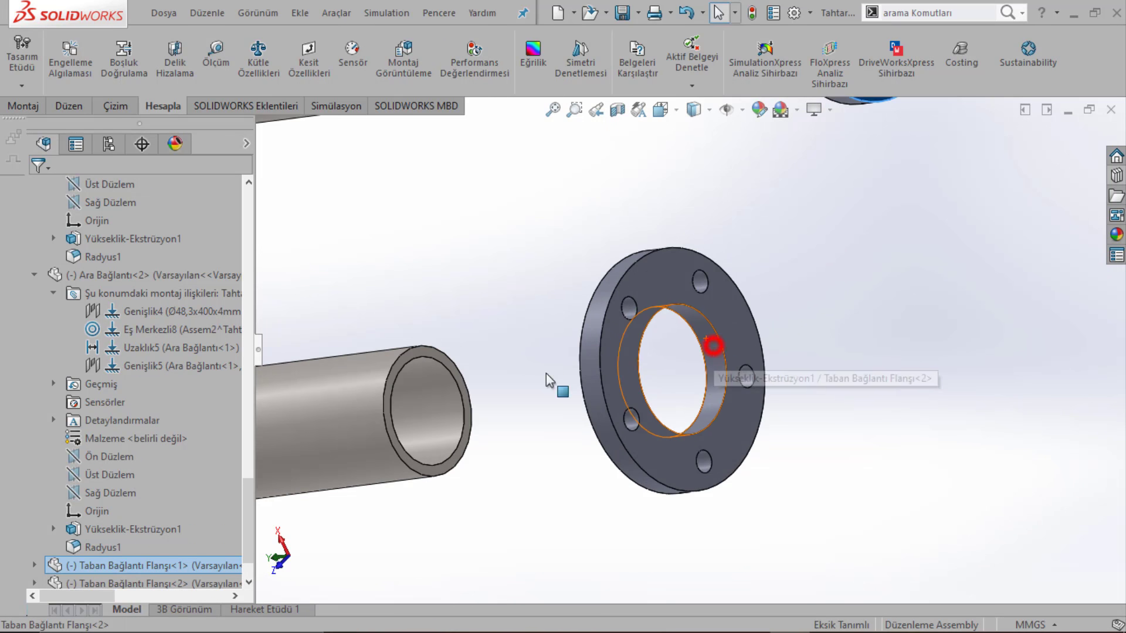
{"action": "left_click", "coordinate": [356, 385], "text": "ctrl"}
{"action": "left_click", "coordinate": [804, 332]}
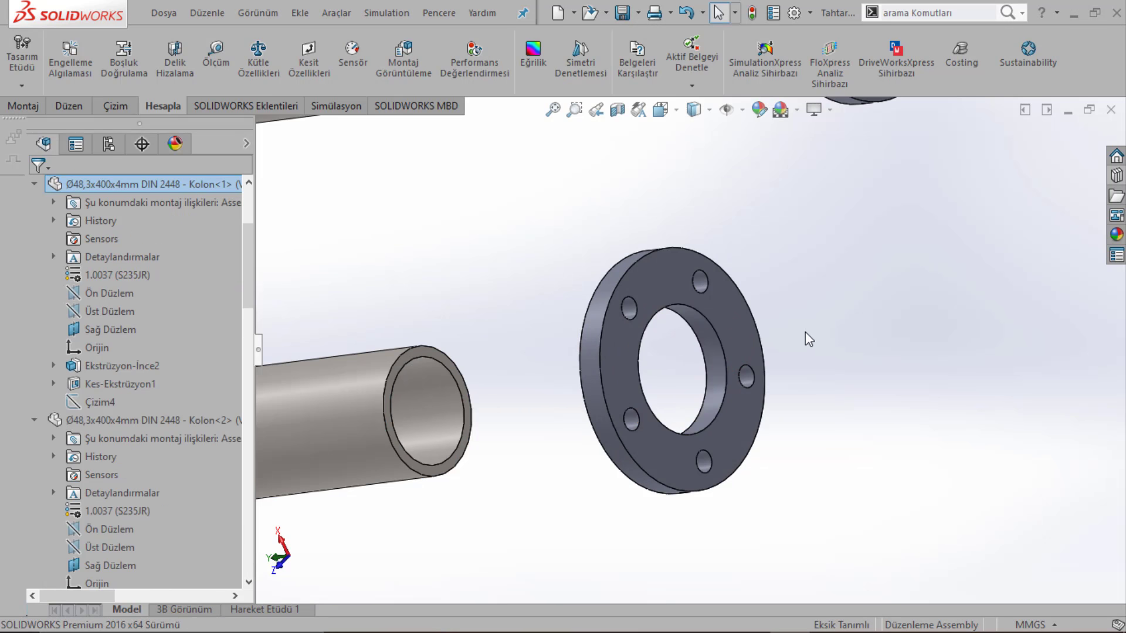
{"action": "left_click", "coordinate": [712, 346]}
{"action": "left_click", "coordinate": [362, 410], "text": "ctrl"}
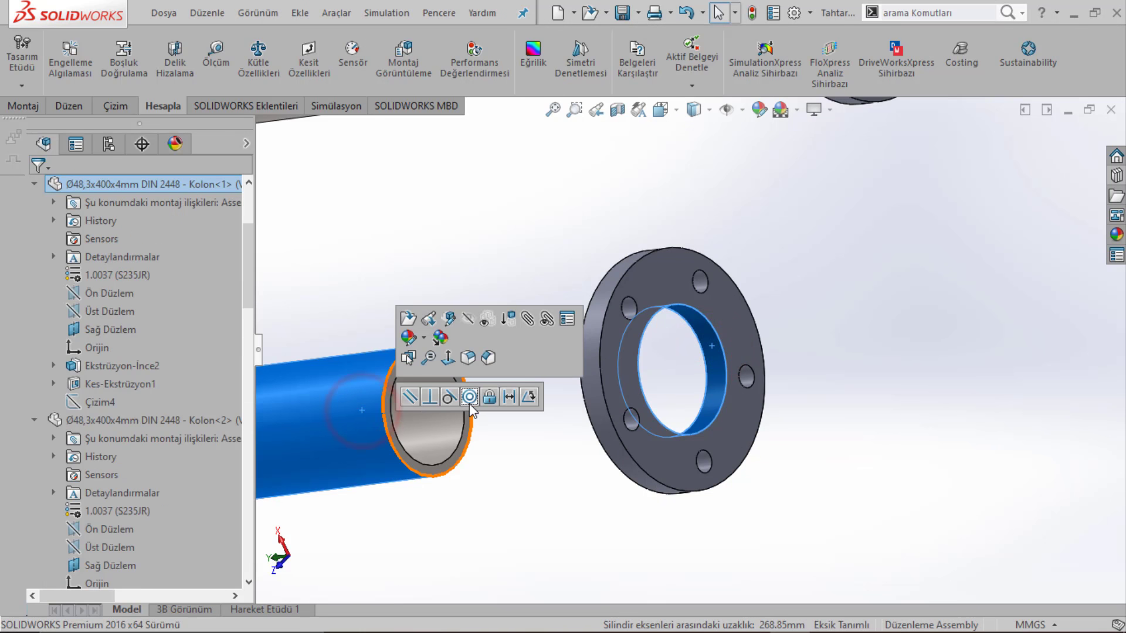
{"action": "left_click", "coordinate": [469, 397]}
Step: Mate the second flange face coincident with the tube end face
{"action": "scroll", "coordinate": [480, 332], "scroll_direction": "up", "scroll_amount": 3}
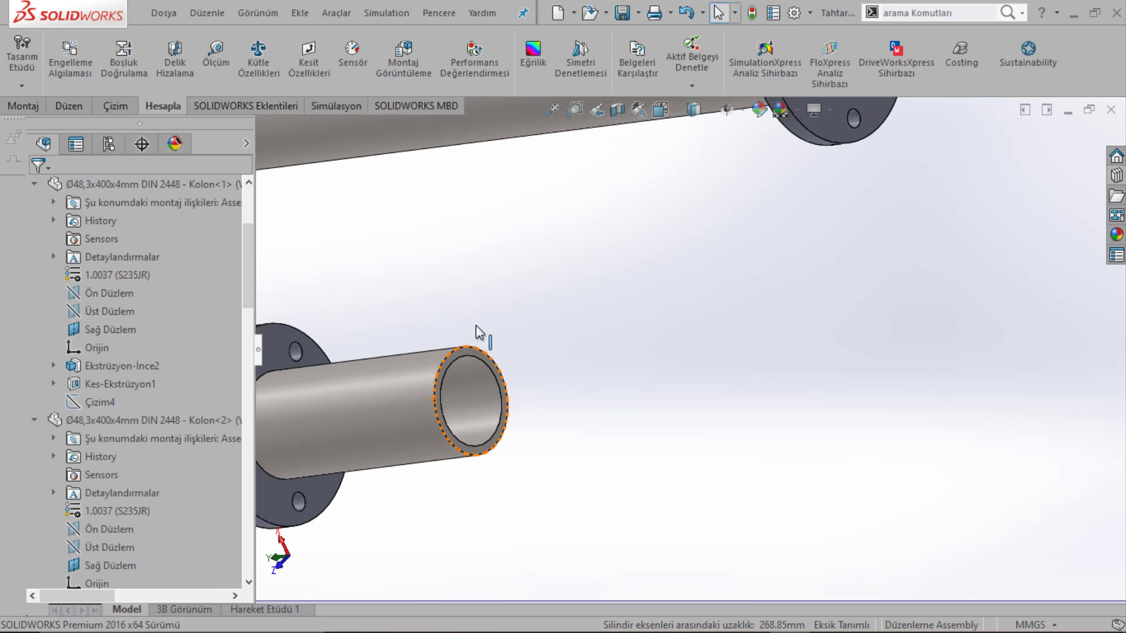
{"action": "scroll", "coordinate": [348, 353], "scroll_direction": "down", "scroll_amount": 4}
{"action": "left_click", "coordinate": [349, 353]}
{"action": "left_click", "coordinate": [691, 359], "text": "ctrl"}
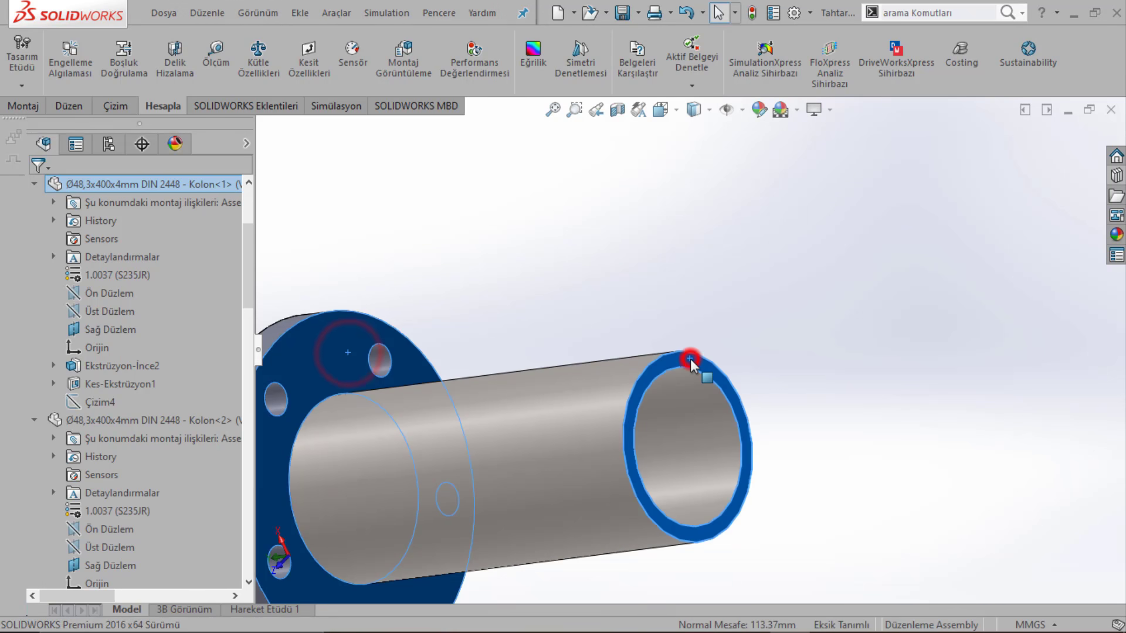
{"action": "left_click", "coordinate": [732, 345]}
{"action": "scroll", "coordinate": [689, 403], "scroll_direction": "up", "scroll_amount": 5}
{"action": "mouse_move", "coordinate": [685, 403]}
{"action": "middle_mouse_down"}
{"action": "mouse_move", "coordinate": [658, 420]}
{"action": "mouse_move", "coordinate": [804, 274]}
{"action": "mouse_move", "coordinate": [553, 340]}
{"action": "mouse_move", "coordinate": [572, 286]}
{"action": "middle_mouse_up"}
{"action": "scroll", "coordinate": [552, 340], "scroll_direction": "up", "scroll_amount": 3}
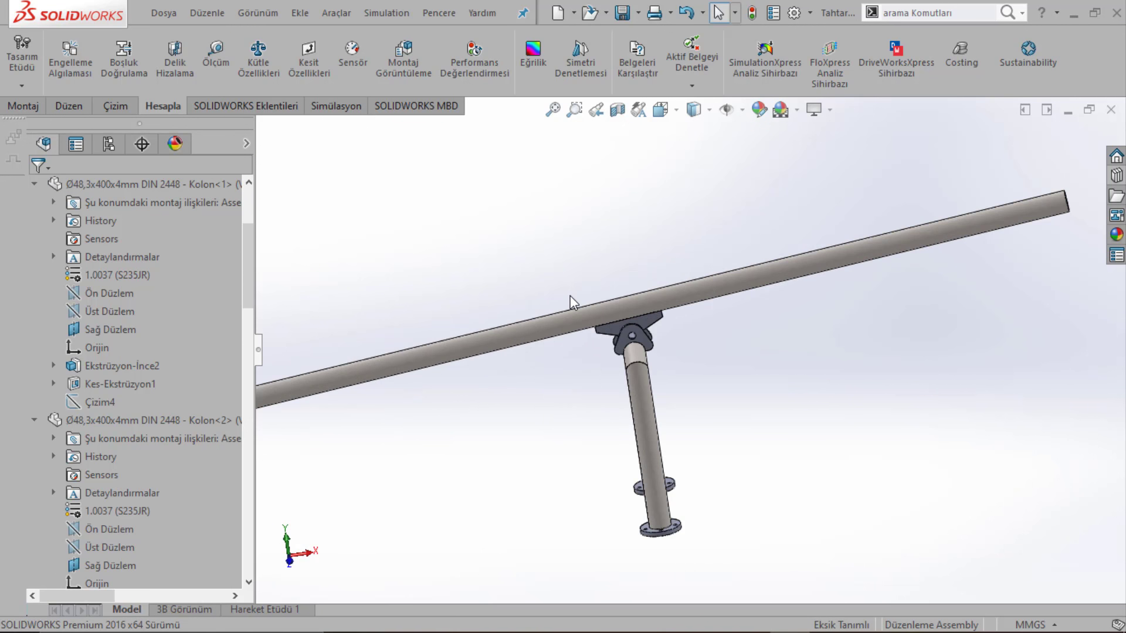
Step: Select the Ø48.3x1200 seesaw beam and swing it about its pivot to check movement
{"action": "scroll", "coordinate": [651, 369], "scroll_direction": "up", "scroll_amount": 2}
{"action": "mouse_move", "coordinate": [655, 366]}
{"action": "middle_mouse_down"}
{"action": "mouse_move", "coordinate": [669, 346]}
{"action": "mouse_move", "coordinate": [673, 276]}
{"action": "middle_mouse_up"}
{"action": "scroll", "coordinate": [673, 334], "scroll_direction": "down", "scroll_amount": 5}
{"action": "scroll", "coordinate": [610, 280], "scroll_direction": "down", "scroll_amount": 3}
{"action": "scroll", "coordinate": [612, 287], "scroll_direction": "up", "scroll_amount": 5}
{"action": "scroll", "coordinate": [618, 291], "scroll_direction": "up", "scroll_amount": 2}
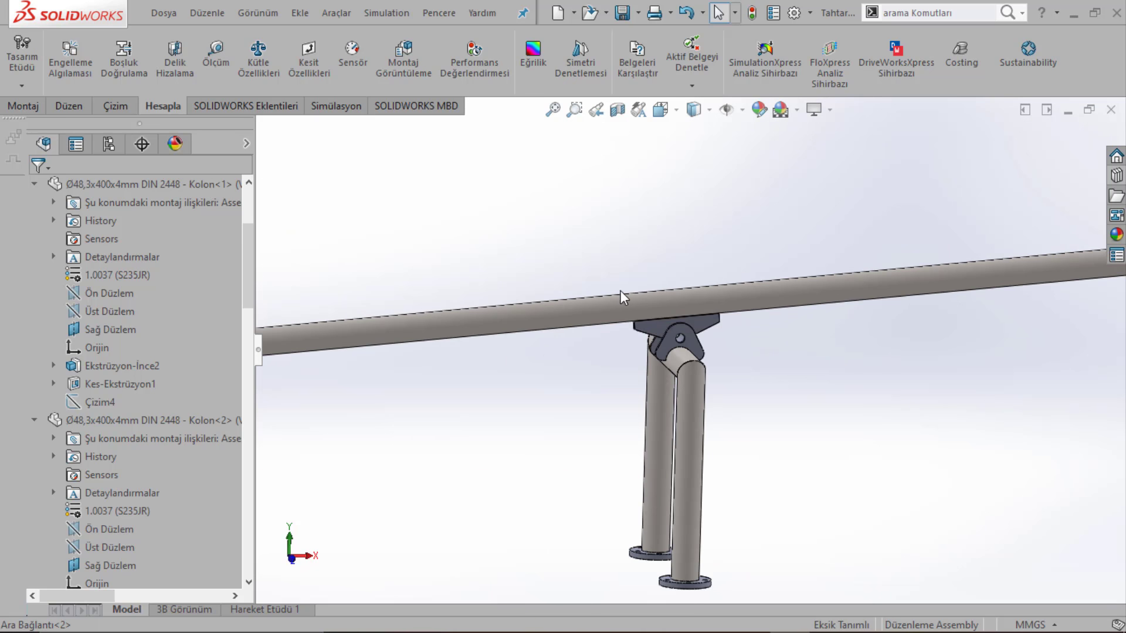
{"action": "left_click", "coordinate": [580, 294]}
{"action": "mouse_move", "coordinate": [603, 254]}
{"action": "middle_mouse_down"}
{"action": "mouse_move", "coordinate": [671, 339]}
{"action": "mouse_move", "coordinate": [516, 311]}
{"action": "middle_mouse_up"}
{"action": "scroll", "coordinate": [670, 339], "scroll_direction": "up", "scroll_amount": 3}
{"action": "left_click_drag", "start_coordinate": [756, 337], "coordinate": [743, 348]}
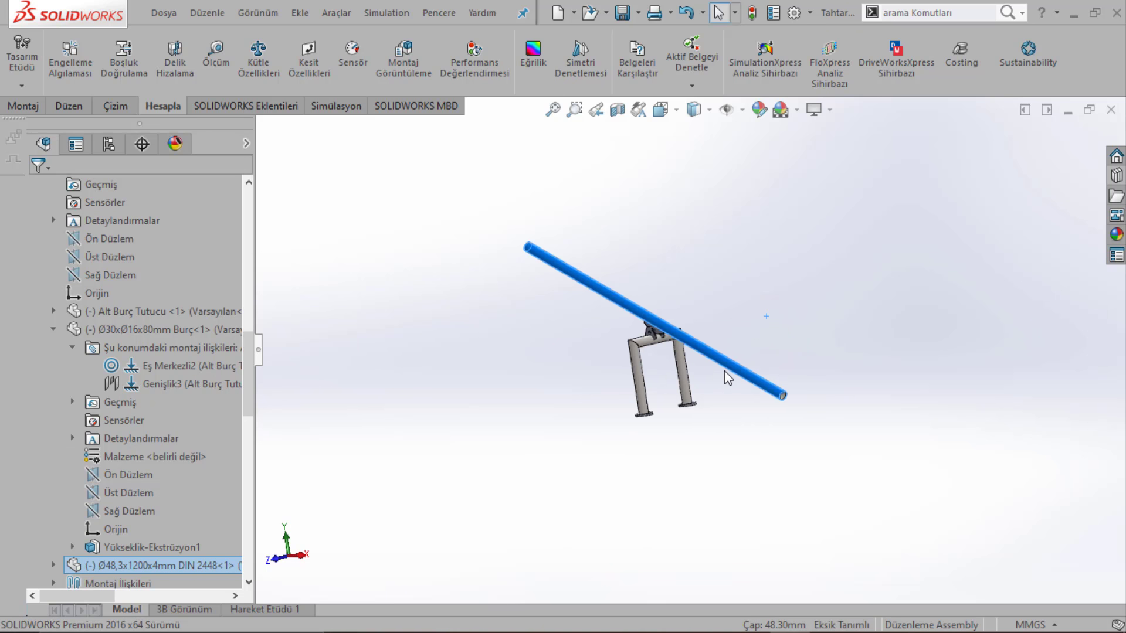
{"action": "middle_click_drag", "start_coordinate": [725, 372], "coordinate": [771, 360]}
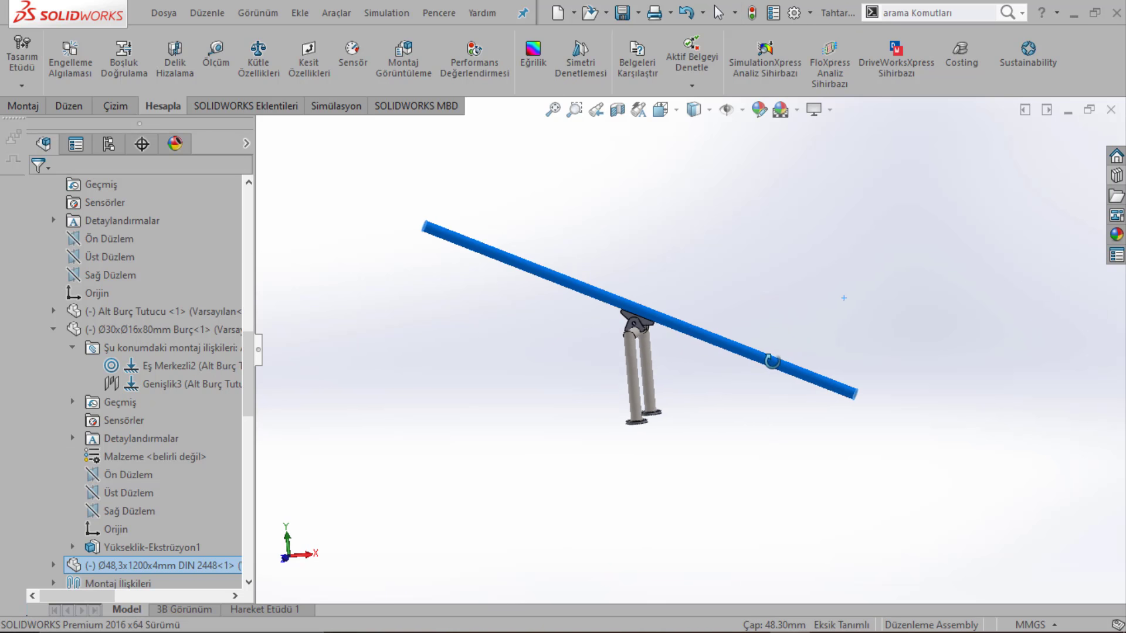
{"action": "left_click", "coordinate": [656, 287]}
Step: Measure from a point on the beam's end edge to a base flange face
{"action": "left_click", "coordinate": [214, 56]}
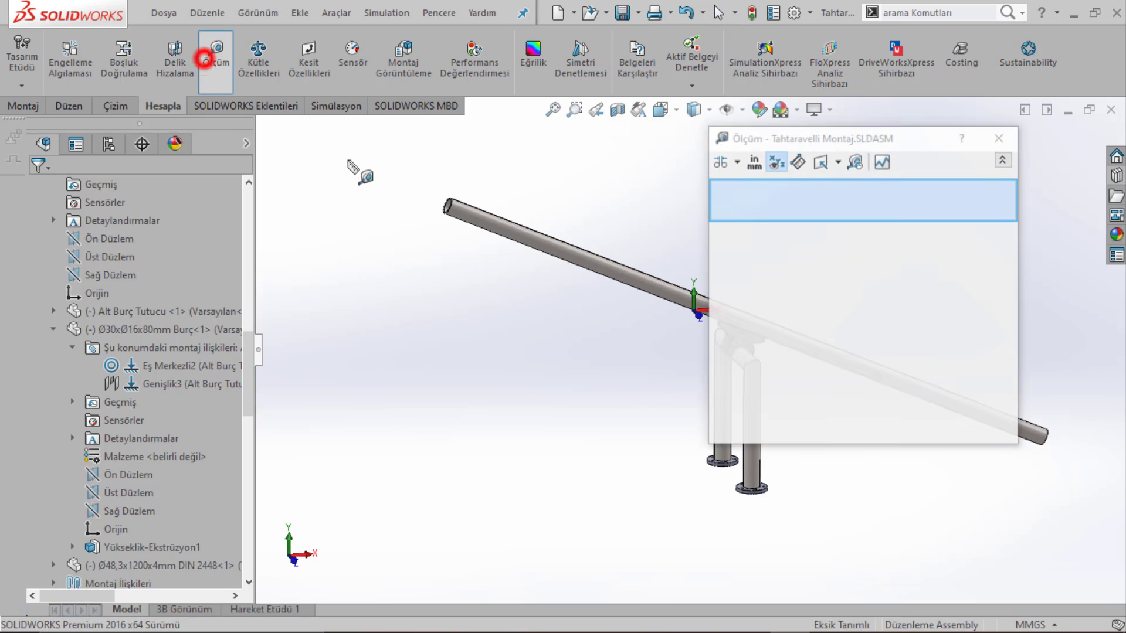
{"action": "scroll", "coordinate": [528, 231], "scroll_direction": "down", "scroll_amount": 3}
{"action": "scroll", "coordinate": [326, 195], "scroll_direction": "down", "scroll_amount": 2}
{"action": "scroll", "coordinate": [465, 247], "scroll_direction": "up", "scroll_amount": 3}
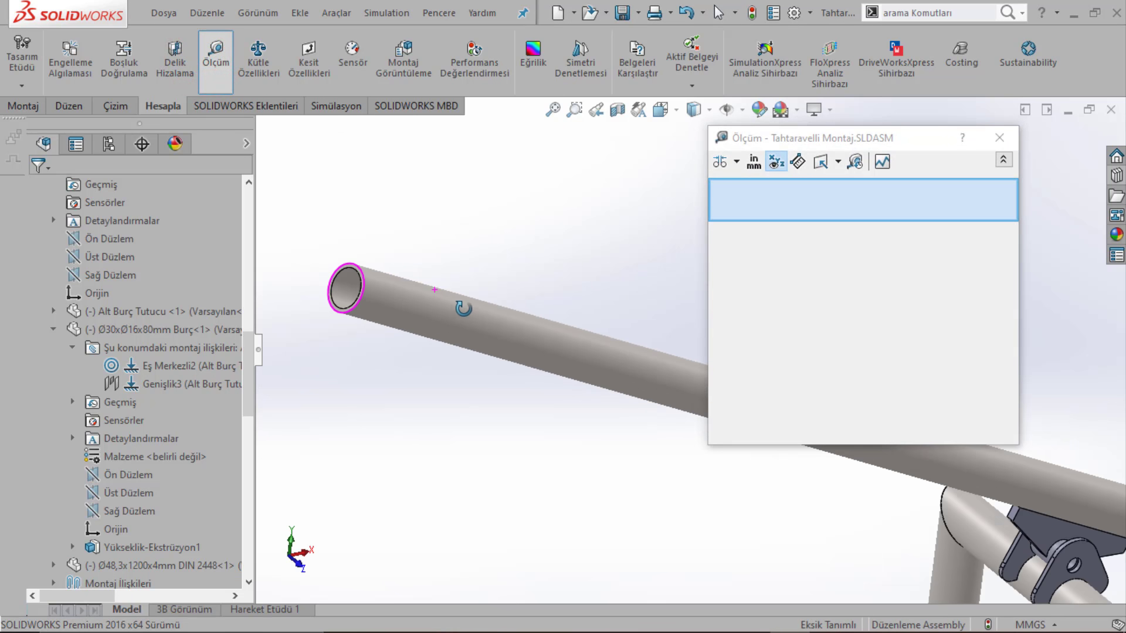
{"action": "middle_click_drag", "start_coordinate": [429, 289], "coordinate": [328, 277]}
{"action": "scroll", "coordinate": [364, 276], "scroll_direction": "down", "scroll_amount": 4}
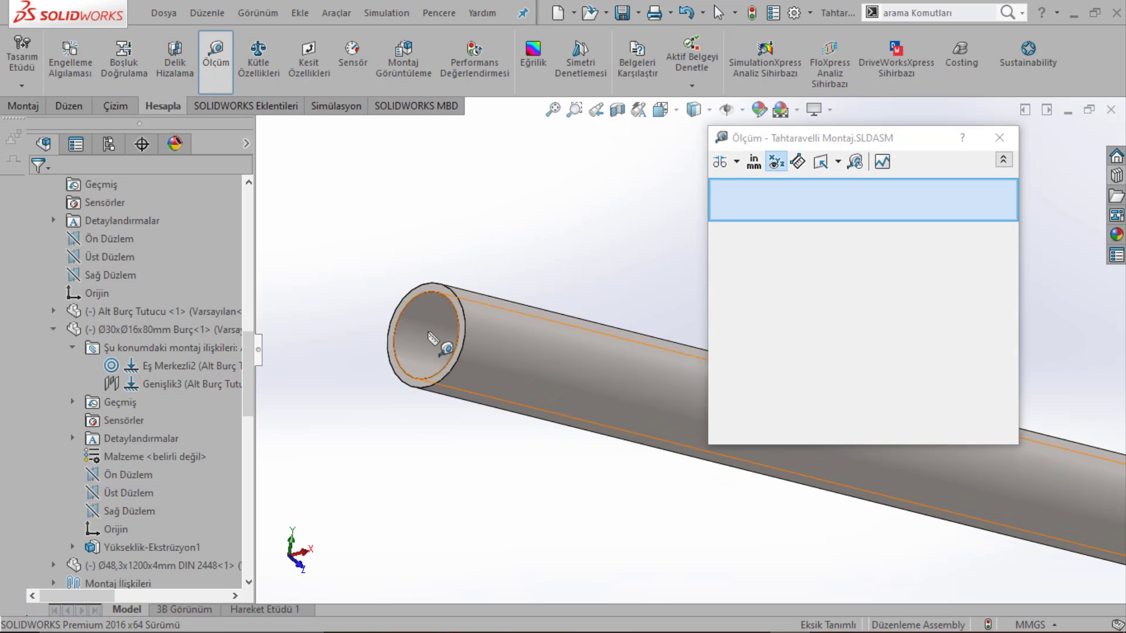
{"action": "left_click", "coordinate": [456, 300]}
{"action": "scroll", "coordinate": [528, 367], "scroll_direction": "up", "scroll_amount": 3}
{"action": "scroll", "coordinate": [528, 367], "scroll_direction": "up", "scroll_amount": 3}
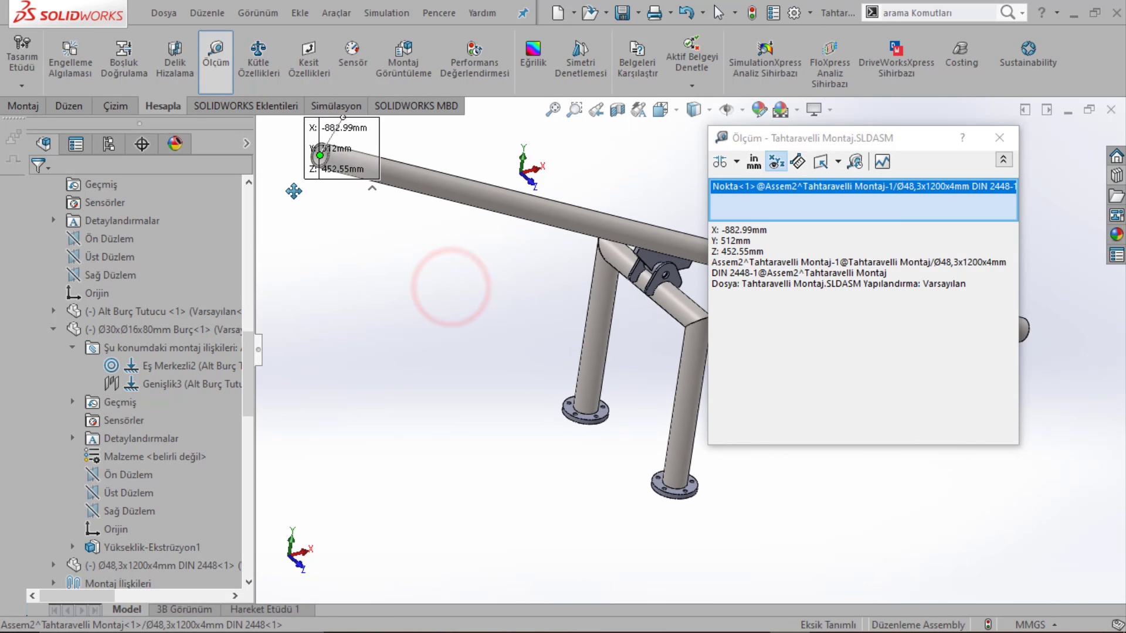
{"action": "scroll", "coordinate": [567, 375], "scroll_direction": "up", "scroll_amount": 2}
{"action": "mouse_move", "coordinate": [568, 379]}
{"action": "middle_mouse_down"}
{"action": "mouse_move", "coordinate": [371, 369]}
{"action": "mouse_move", "coordinate": [439, 274]}
{"action": "middle_mouse_up"}
{"action": "scroll", "coordinate": [530, 394], "scroll_direction": "down", "scroll_amount": 3}
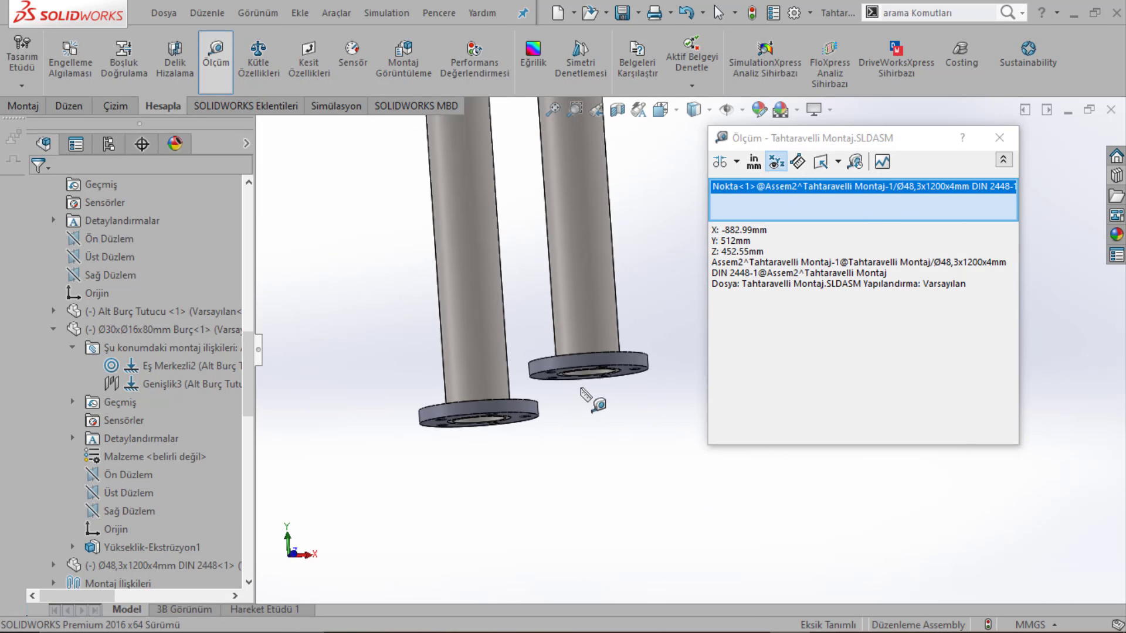
{"action": "middle_click_drag", "start_coordinate": [530, 395], "coordinate": [584, 320]}
{"action": "left_click", "coordinate": [586, 380]}
Step: Review the first measurement across the whole seesaw support, then clear it
{"action": "scroll", "coordinate": [563, 393], "scroll_direction": "up", "scroll_amount": 3}
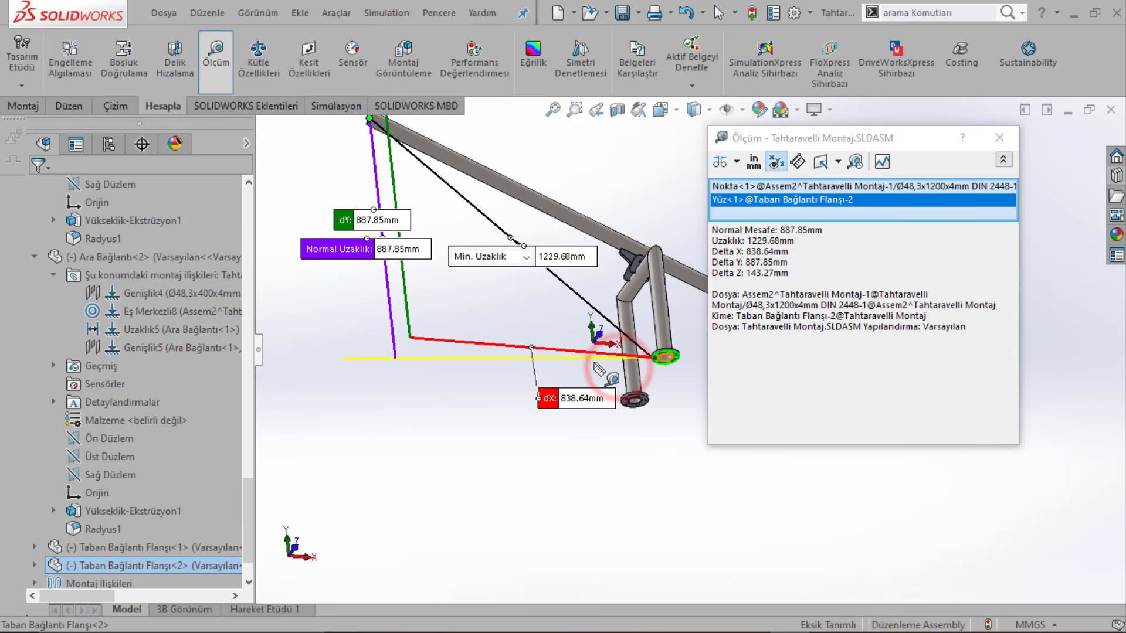
{"action": "scroll", "coordinate": [544, 400], "scroll_direction": "up", "scroll_amount": 2}
{"action": "mouse_move", "coordinate": [544, 400]}
{"action": "middle_mouse_down"}
{"action": "mouse_move", "coordinate": [557, 433]}
{"action": "mouse_move", "coordinate": [540, 326]}
{"action": "mouse_move", "coordinate": [635, 377]}
{"action": "mouse_move", "coordinate": [555, 383]}
{"action": "middle_mouse_up"}
{"action": "scroll", "coordinate": [581, 346], "scroll_direction": "down", "scroll_amount": 2}
{"action": "scroll", "coordinate": [592, 334], "scroll_direction": "down", "scroll_amount": 1}
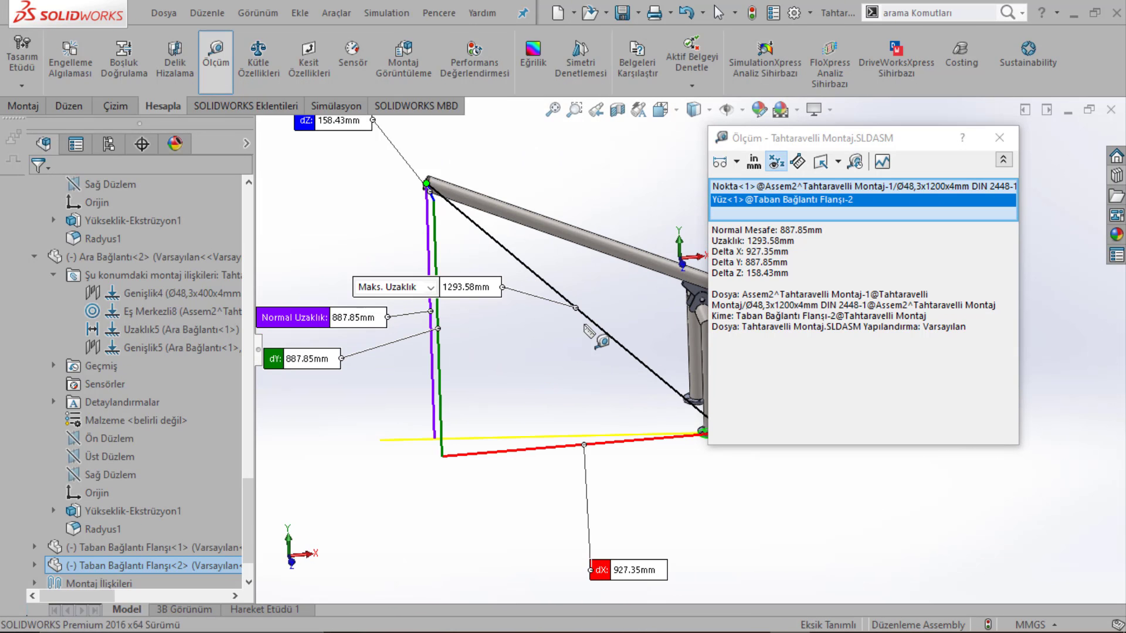
{"action": "scroll", "coordinate": [586, 331], "scroll_direction": "down", "scroll_amount": 1}
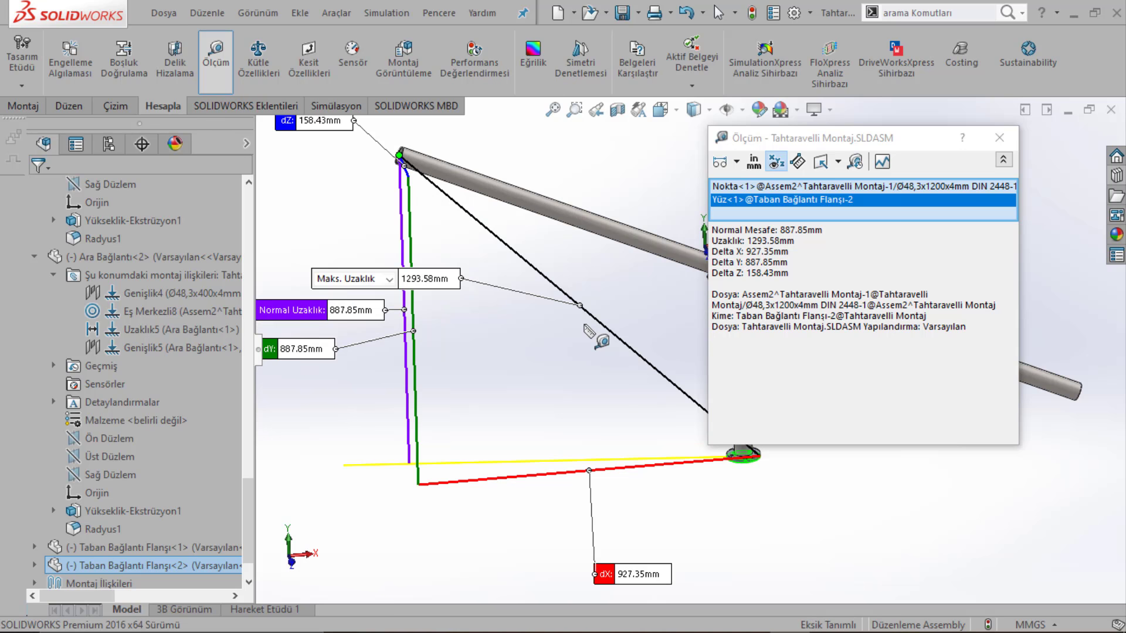
{"action": "scroll", "coordinate": [686, 332], "scroll_direction": "up", "scroll_amount": 2}
{"action": "scroll", "coordinate": [687, 332], "scroll_direction": "up", "scroll_amount": 2}
{"action": "scroll", "coordinate": [651, 301], "scroll_direction": "down", "scroll_amount": 2}
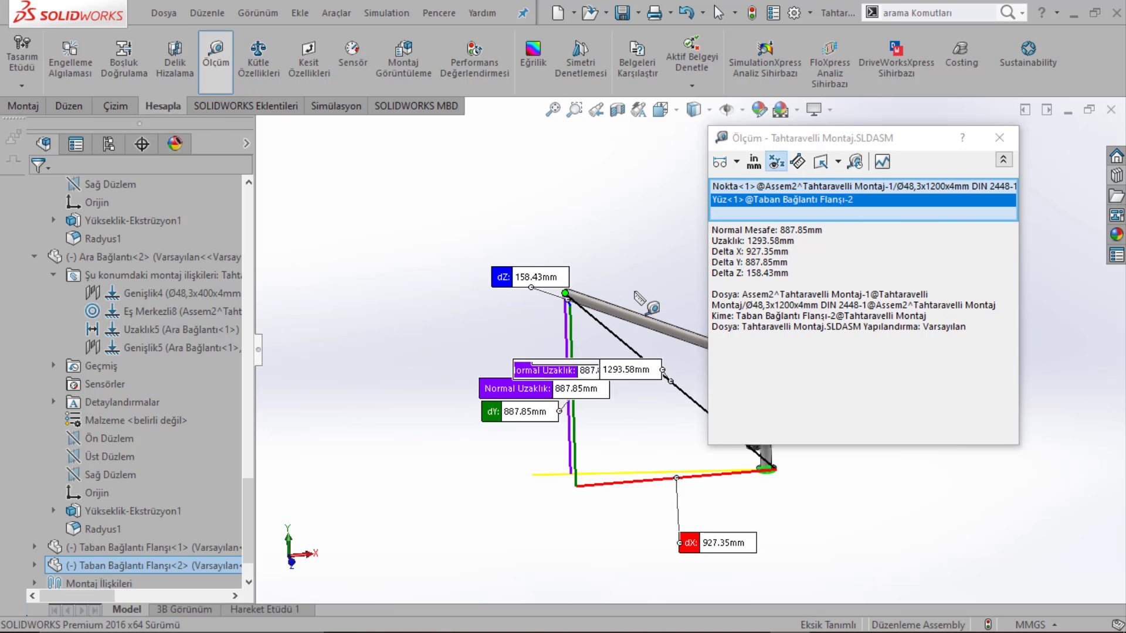
{"action": "mouse_move", "coordinate": [651, 301]}
{"action": "middle_mouse_down", "text": "ctrl"}
{"action": "mouse_move", "coordinate": [402, 272]}
{"action": "mouse_move", "coordinate": [435, 354]}
{"action": "mouse_move", "coordinate": [395, 371]}
{"action": "mouse_move", "coordinate": [511, 387]}
{"action": "mouse_move", "coordinate": [567, 358]}
{"action": "mouse_move", "coordinate": [605, 354]}
{"action": "mouse_move", "coordinate": [594, 364]}
{"action": "middle_mouse_up", "text": "ctrl"}
{"action": "key", "text": "Escape"}
{"action": "scroll", "coordinate": [511, 387], "scroll_direction": "down", "scroll_amount": 3}
{"action": "scroll", "coordinate": [567, 358], "scroll_direction": "up", "scroll_amount": 5}
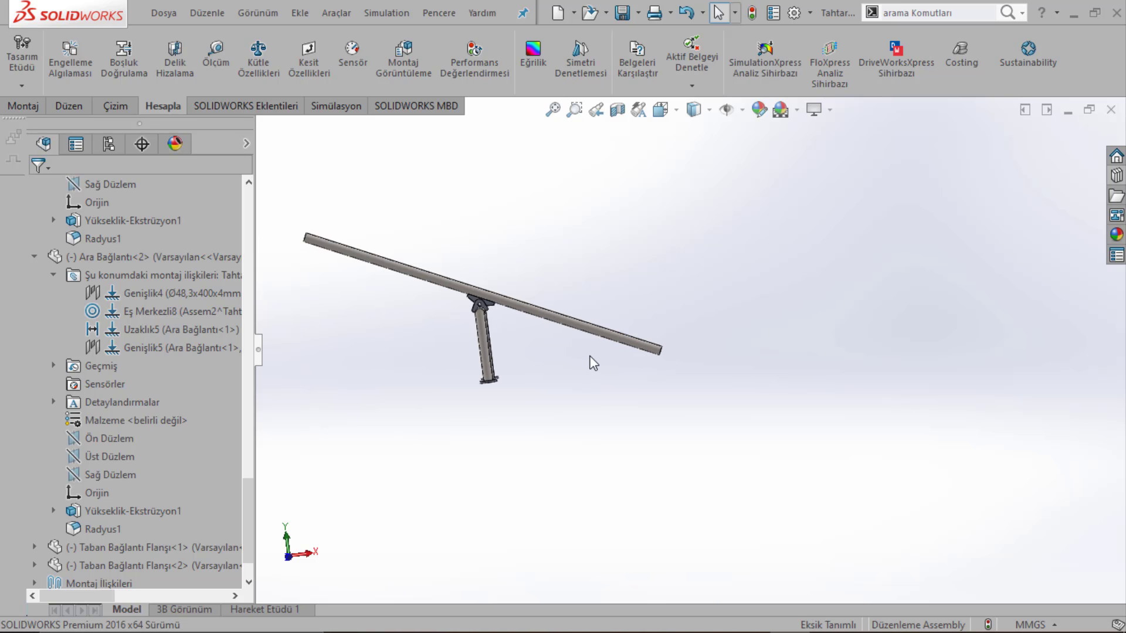
{"action": "left_click_drag", "start_coordinate": [646, 347], "coordinate": [640, 265]}
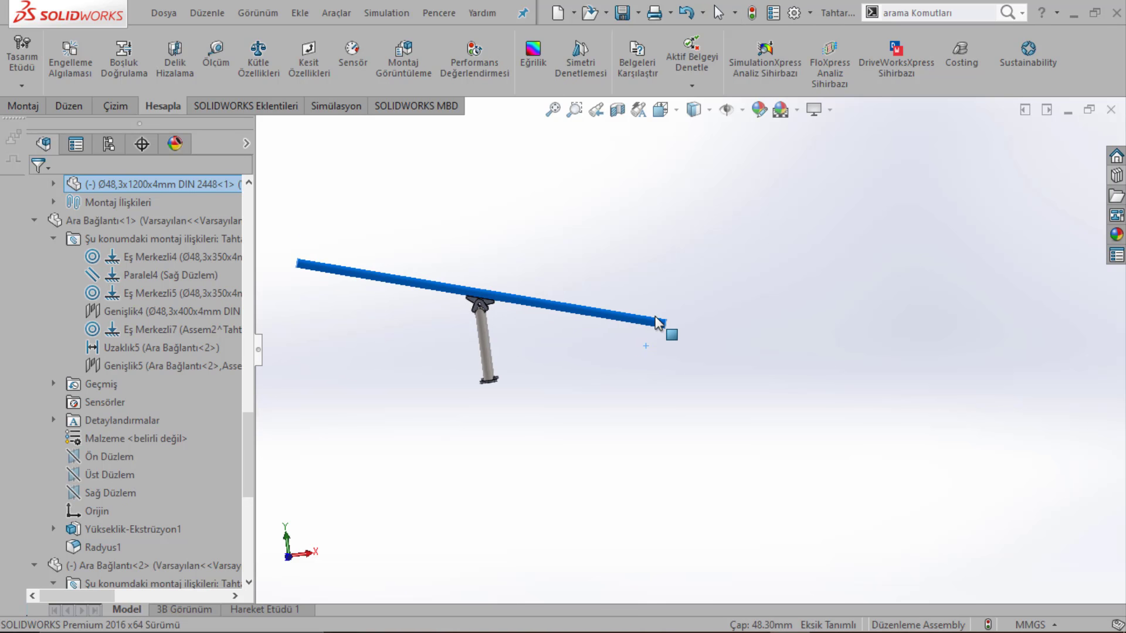
{"action": "scroll", "coordinate": [483, 221], "scroll_direction": "down", "scroll_amount": 2}
{"action": "scroll", "coordinate": [482, 221], "scroll_direction": "down", "scroll_amount": 3}
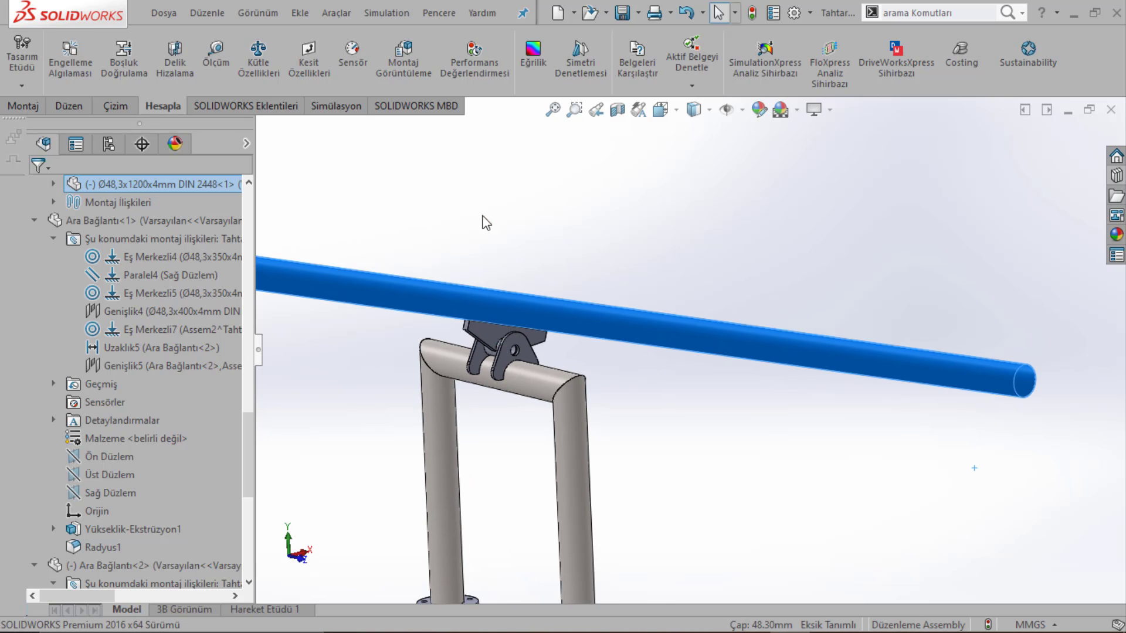
Step: Measure from the Ø48.3x1200 tube face to Taban Bağlantı Flanşı-2, reading 437.34 mm
{"action": "left_click", "coordinate": [483, 197]}
{"action": "left_click", "coordinate": [228, 61]}
{"action": "left_click", "coordinate": [523, 306]}
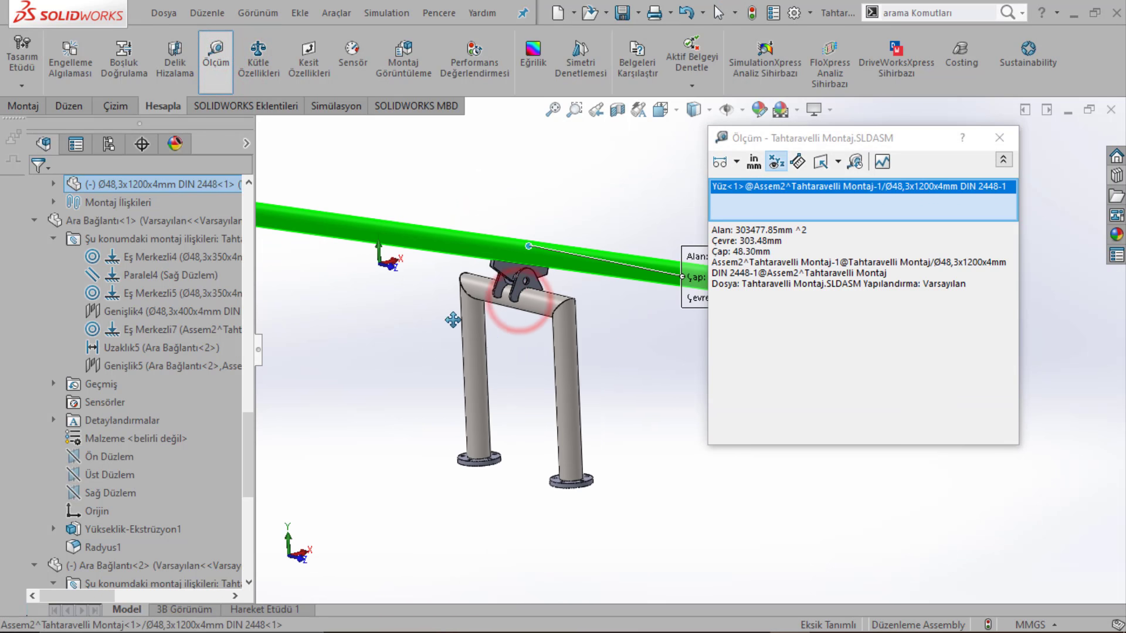
{"action": "middle_click_drag", "start_coordinate": [524, 306], "coordinate": [586, 489]}
{"action": "left_click", "coordinate": [589, 416]}
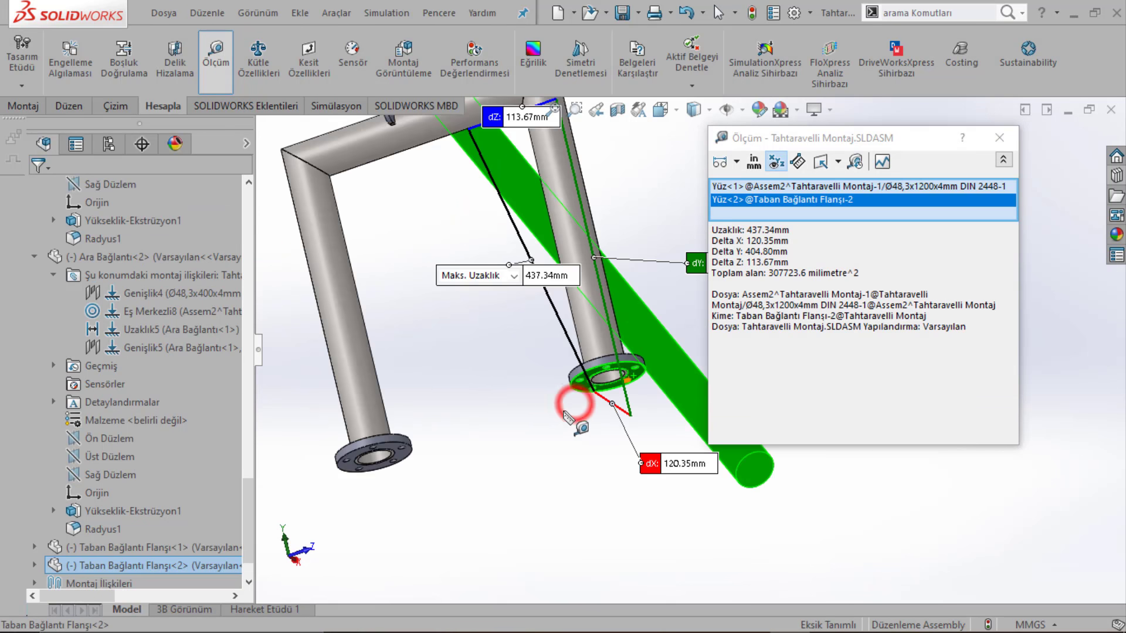
{"action": "scroll", "coordinate": [575, 399], "scroll_direction": "up", "scroll_amount": 3}
{"action": "mouse_move", "coordinate": [574, 399]}
{"action": "middle_mouse_down"}
{"action": "mouse_move", "coordinate": [432, 451]}
{"action": "mouse_move", "coordinate": [503, 466]}
{"action": "middle_mouse_up"}
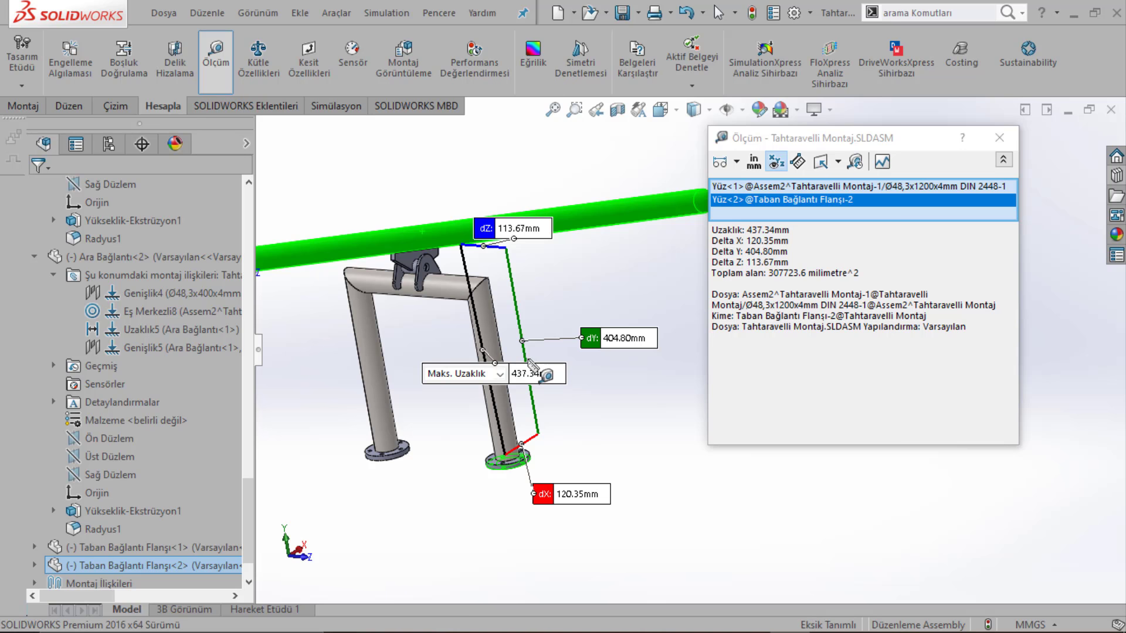
Step: Clear the measured faces and move the Measure window aside
{"action": "left_click", "coordinate": [610, 289]}
{"action": "middle_click_drag", "start_coordinate": [610, 289], "coordinate": [611, 289]}
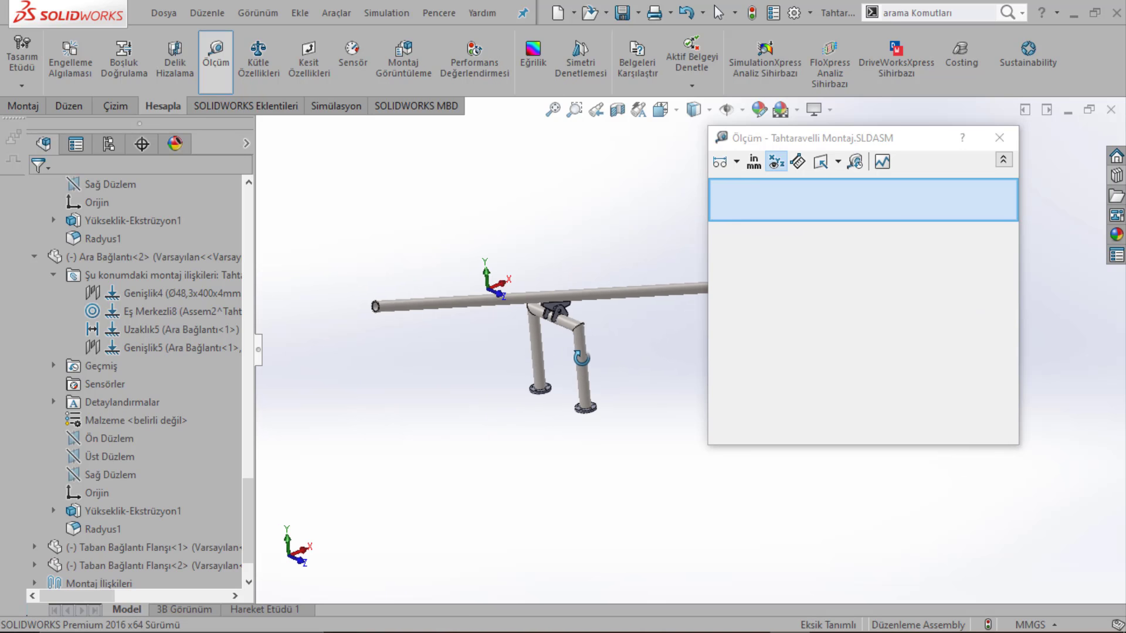
{"action": "mouse_move", "coordinate": [531, 352]}
{"action": "middle_mouse_down"}
{"action": "mouse_move", "coordinate": [613, 346]}
{"action": "mouse_move", "coordinate": [493, 322]}
{"action": "middle_mouse_up"}
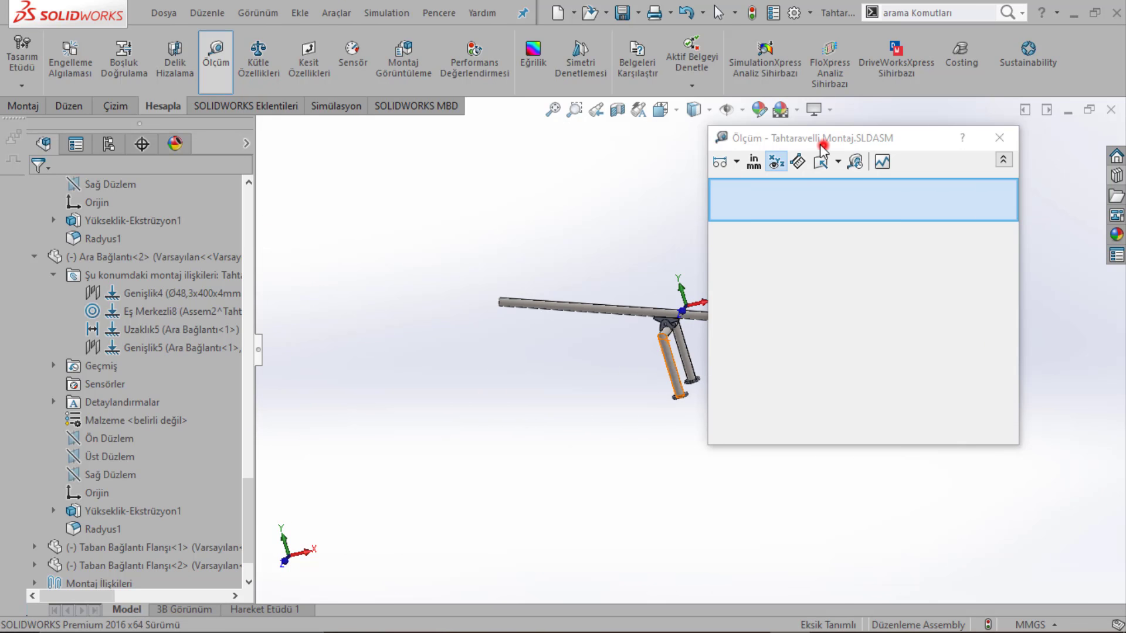
{"action": "left_click_drag", "start_coordinate": [821, 149], "coordinate": [475, 170]}
Step: Close the Measure window and inspect the long tube's dimensions
{"action": "left_click", "coordinate": [653, 158]}
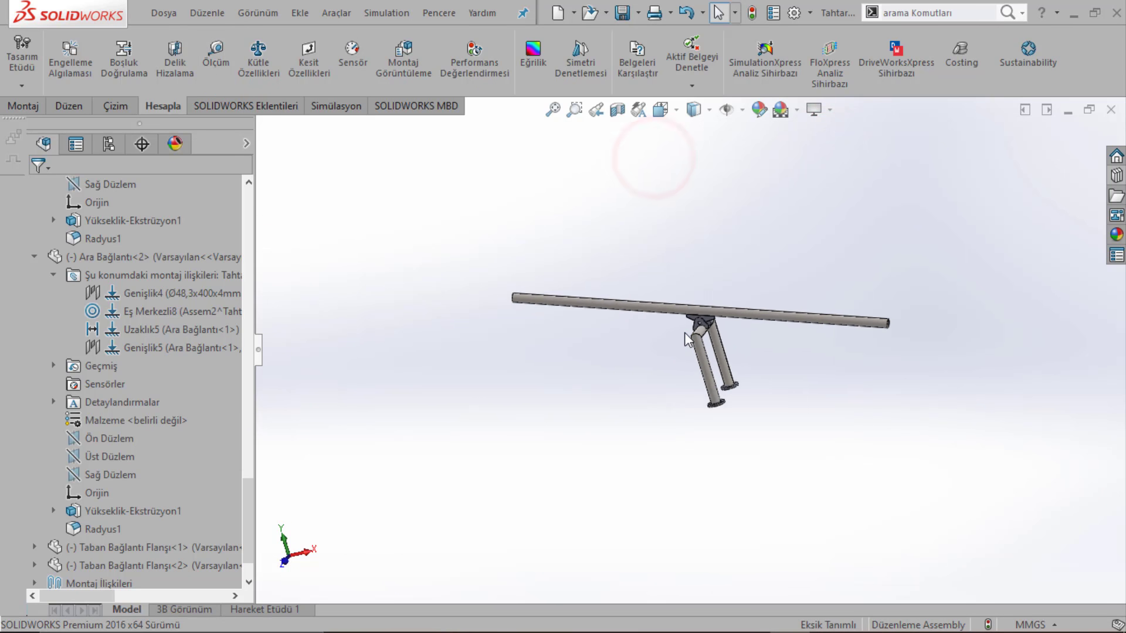
{"action": "middle_click_drag", "start_coordinate": [687, 339], "coordinate": [728, 339]}
{"action": "scroll", "coordinate": [715, 352], "scroll_direction": "down", "scroll_amount": 2}
{"action": "scroll", "coordinate": [636, 290], "scroll_direction": "down", "scroll_amount": 3}
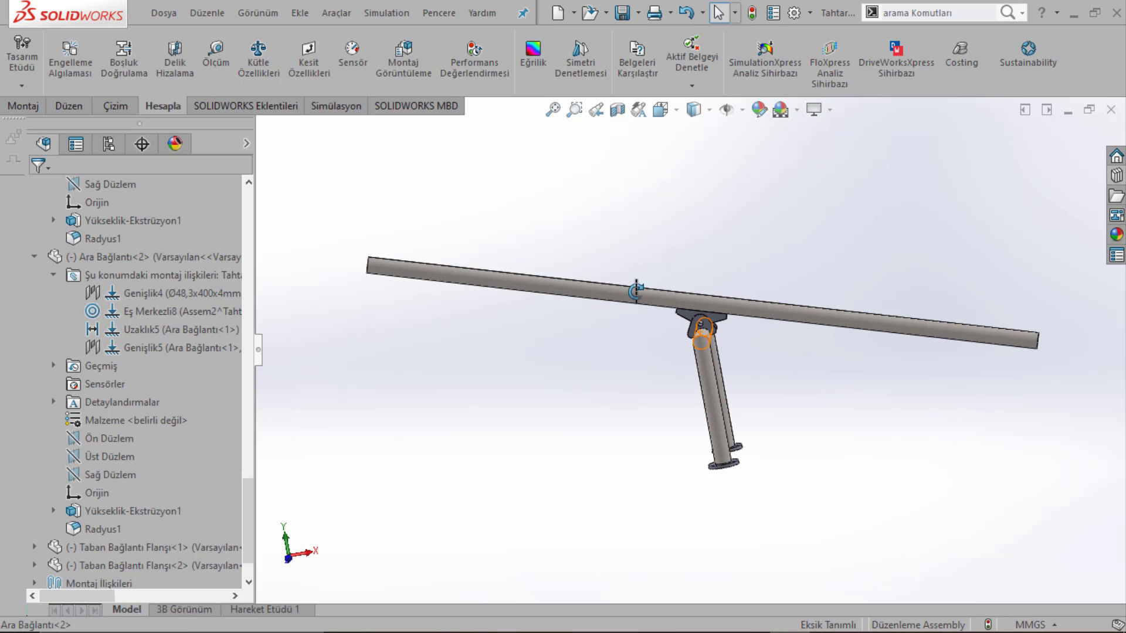
{"action": "left_click", "coordinate": [435, 271]}
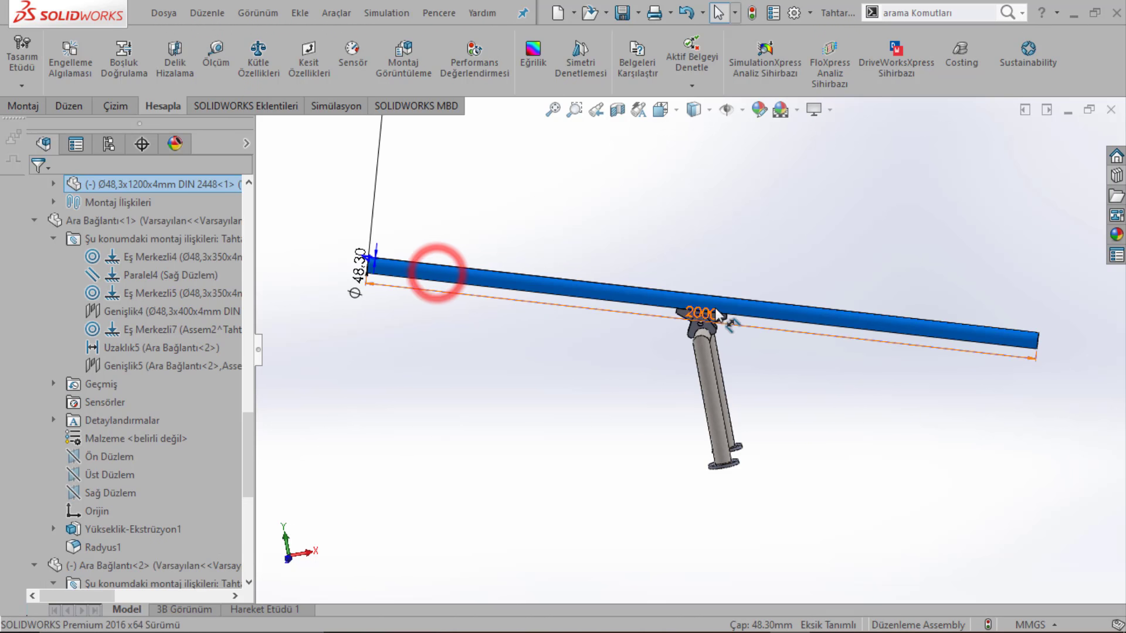
{"action": "left_click", "coordinate": [668, 250]}
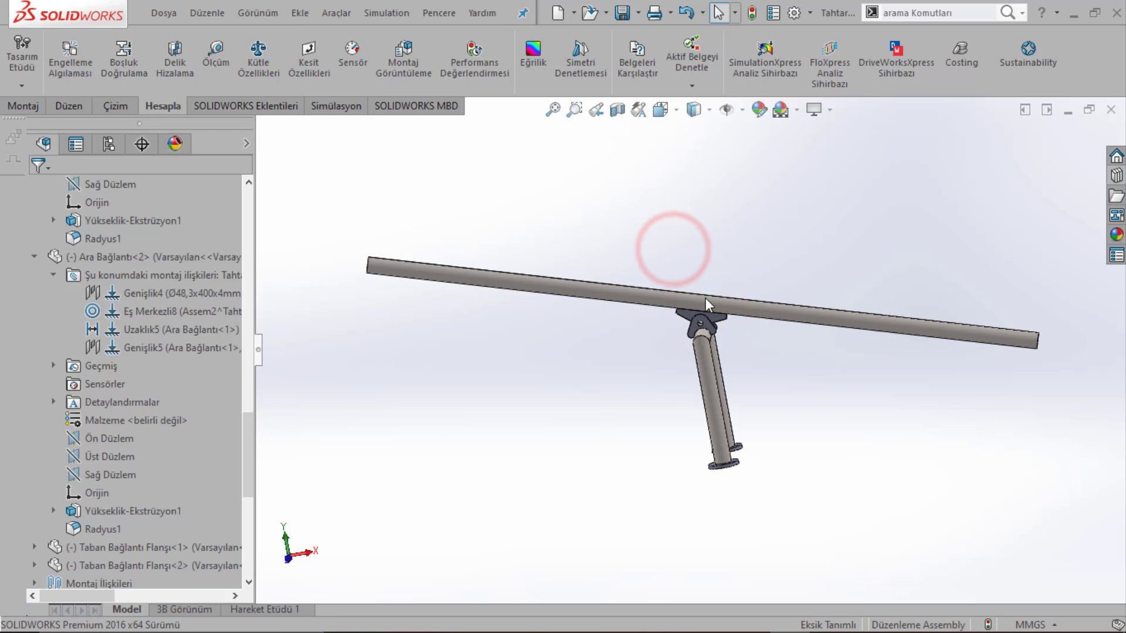
Step: Tilt the tube about its hinge, then rebuild and save the assembly
{"action": "left_click_drag", "start_coordinate": [705, 298], "coordinate": [747, 326]}
{"action": "key", "text": "ctrl+s"}
{"action": "left_click", "coordinate": [342, 259]}
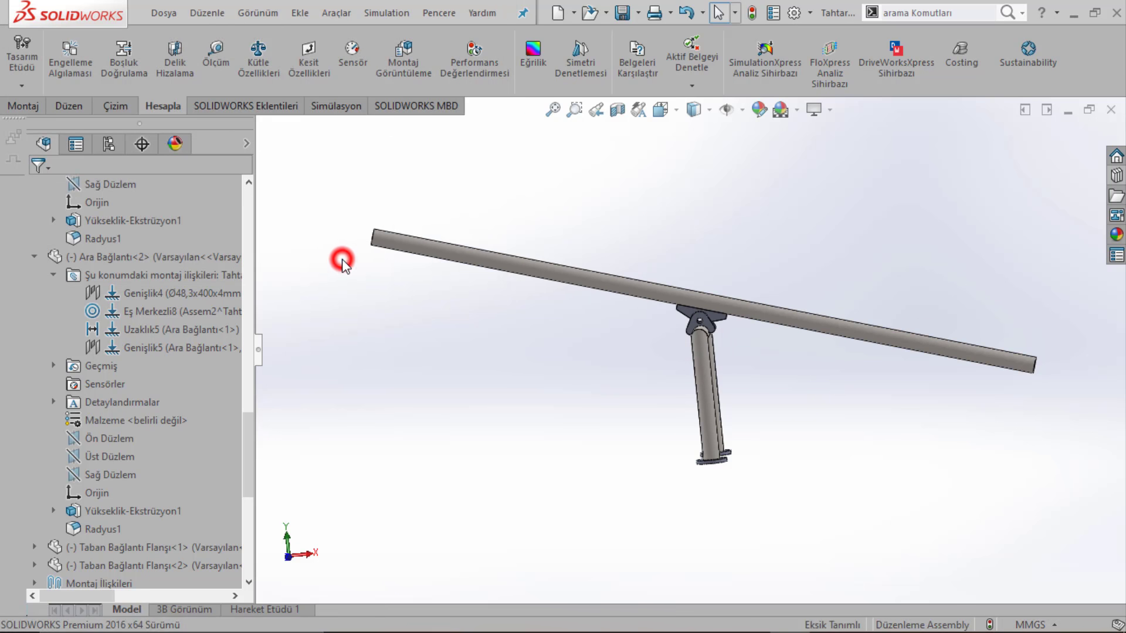
{"action": "left_click", "coordinate": [500, 264]}
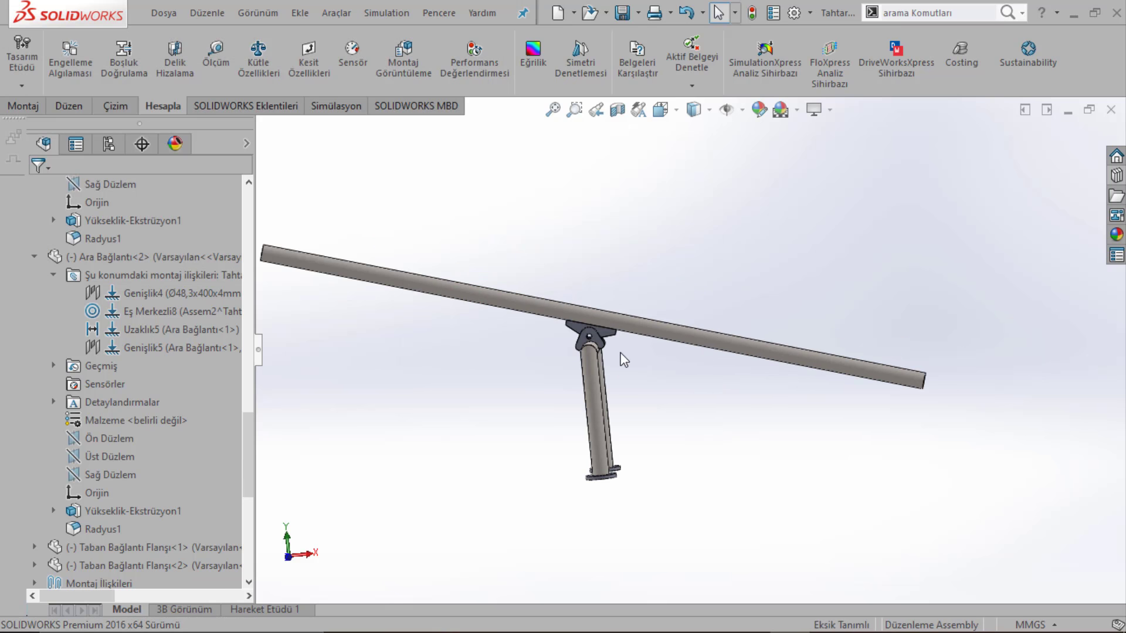
Step: Center the whole frame in view and bring up the Simülasyon tools
{"action": "scroll", "coordinate": [604, 411], "scroll_direction": "up", "scroll_amount": 2}
{"action": "scroll", "coordinate": [581, 439], "scroll_direction": "down", "scroll_amount": 5}
{"action": "scroll", "coordinate": [616, 434], "scroll_direction": "down", "scroll_amount": 2}
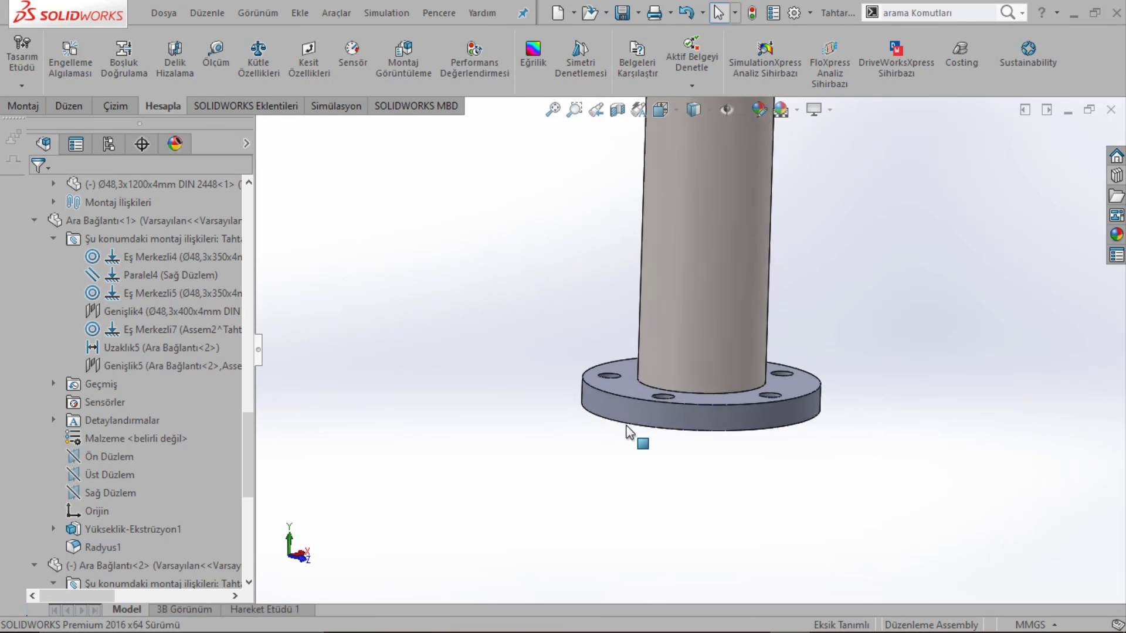
{"action": "scroll", "coordinate": [724, 384], "scroll_direction": "up", "scroll_amount": 4}
{"action": "scroll", "coordinate": [709, 352], "scroll_direction": "down", "scroll_amount": 3}
{"action": "scroll", "coordinate": [699, 352], "scroll_direction": "down", "scroll_amount": 3}
{"action": "middle_click_drag", "start_coordinate": [699, 352], "coordinate": [529, 371]}
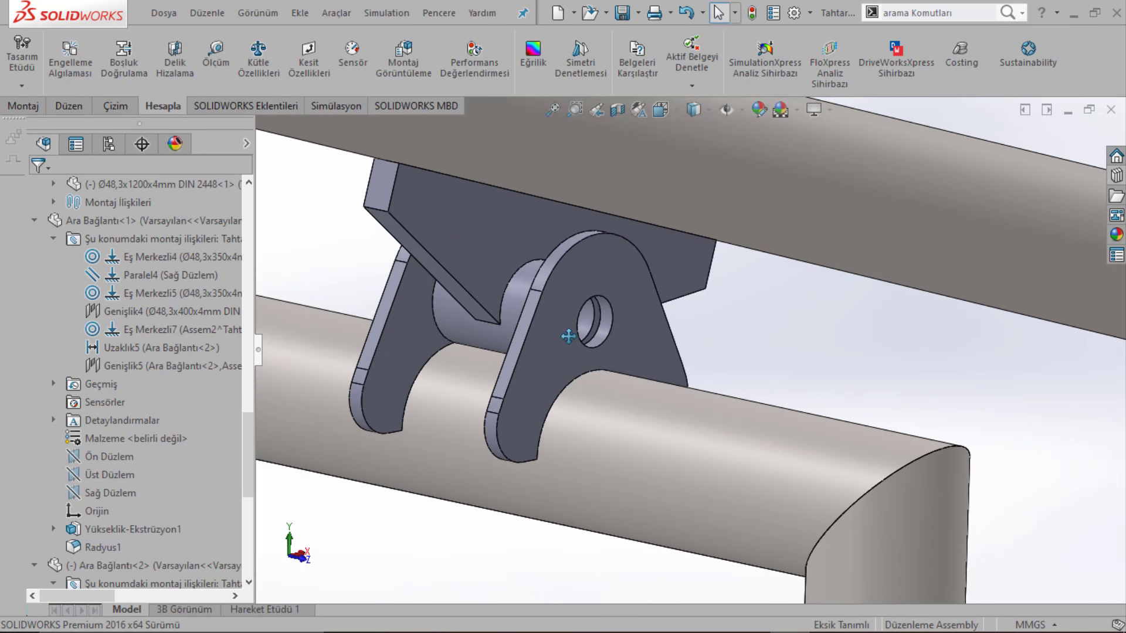
{"action": "scroll", "coordinate": [530, 371], "scroll_direction": "up", "scroll_amount": 5}
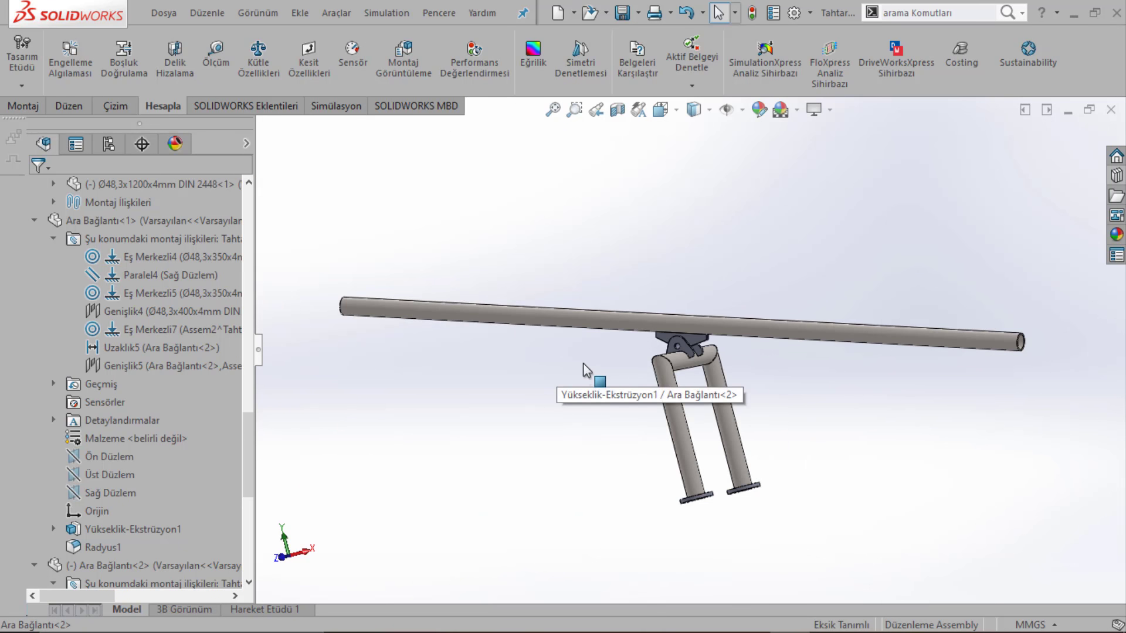
{"action": "mouse_move", "coordinate": [593, 309]}
{"action": "middle_mouse_down"}
{"action": "mouse_move", "coordinate": [567, 356]}
{"action": "mouse_move", "coordinate": [545, 340]}
{"action": "middle_mouse_up"}
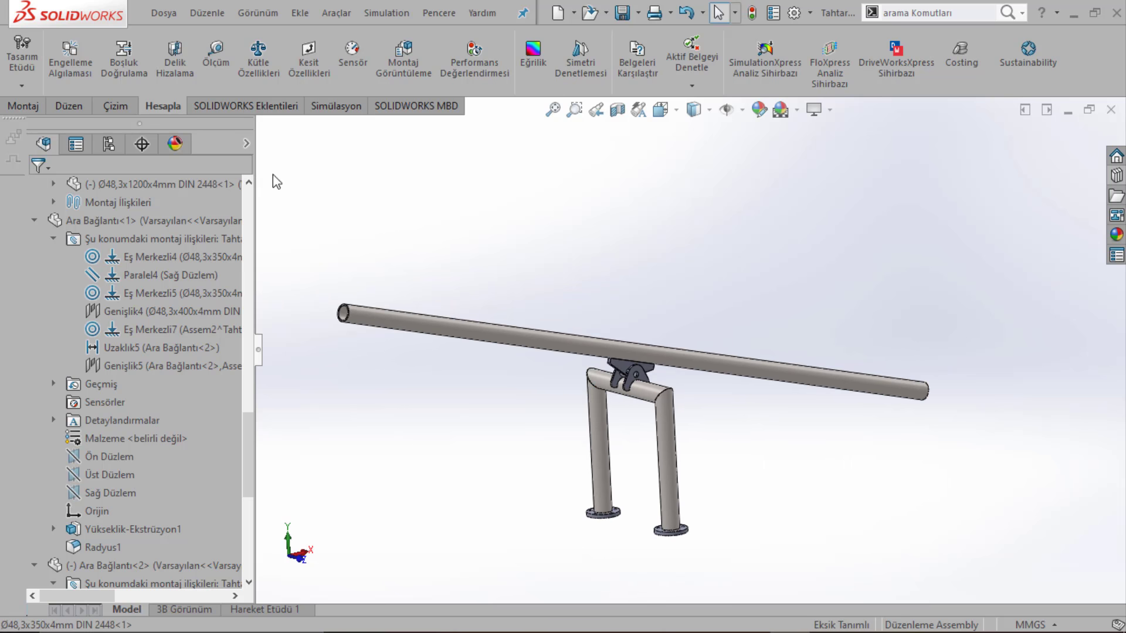
{"action": "left_click", "coordinate": [226, 115]}
{"action": "left_click", "coordinate": [339, 111]}
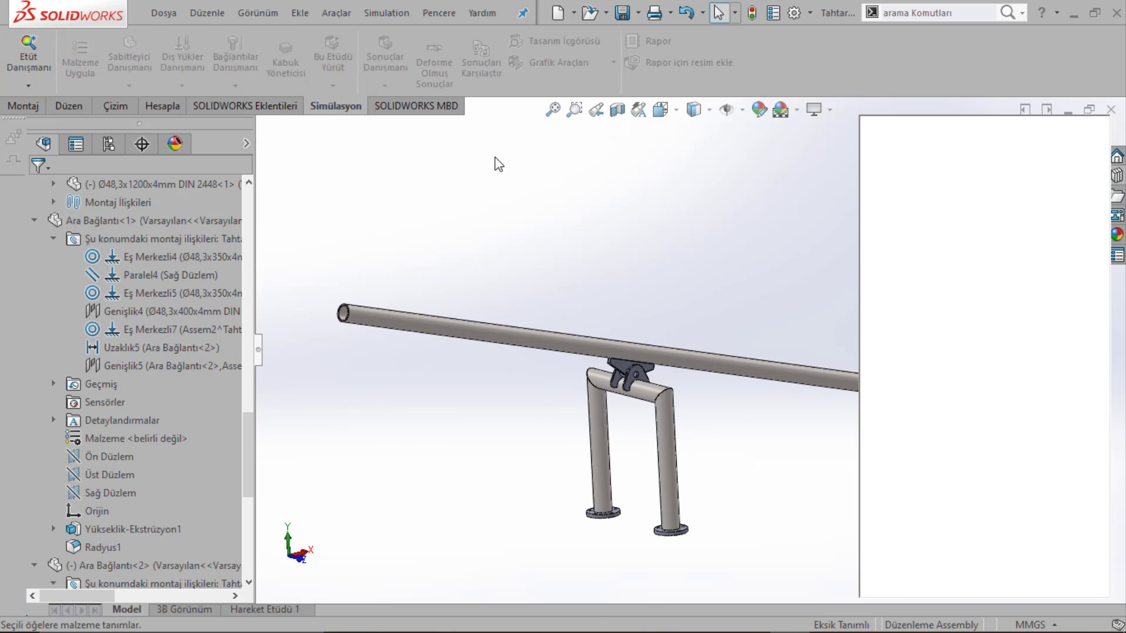
Step: In Etüt Danışmanı, choose the 'Aşırı deformasyon' concern
{"action": "left_click", "coordinate": [879, 405]}
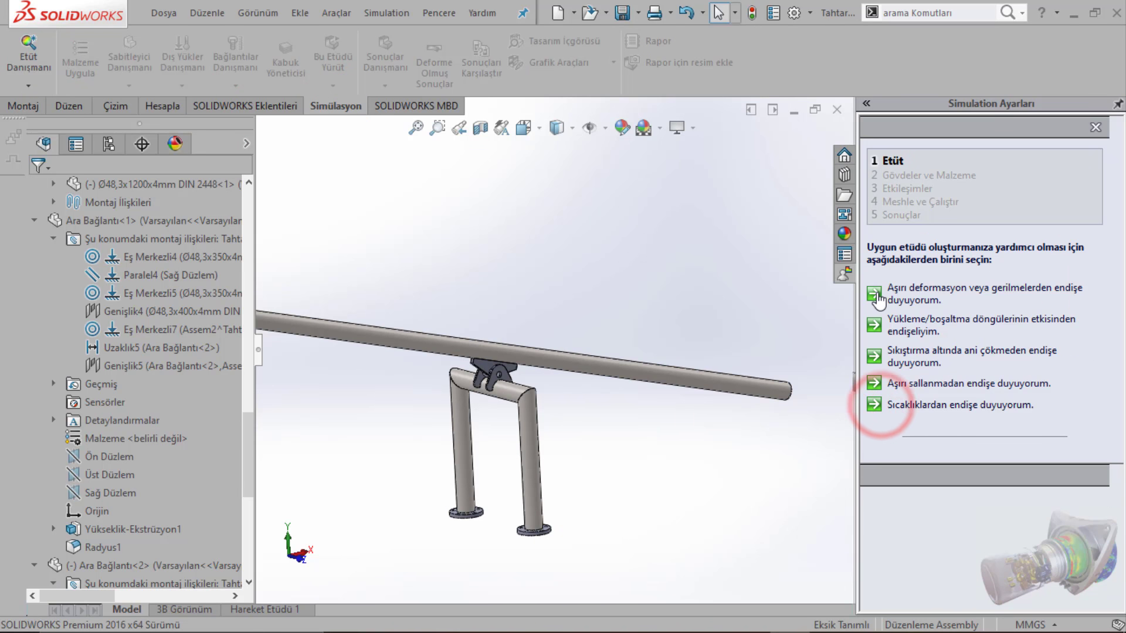
{"action": "left_click", "coordinate": [875, 293]}
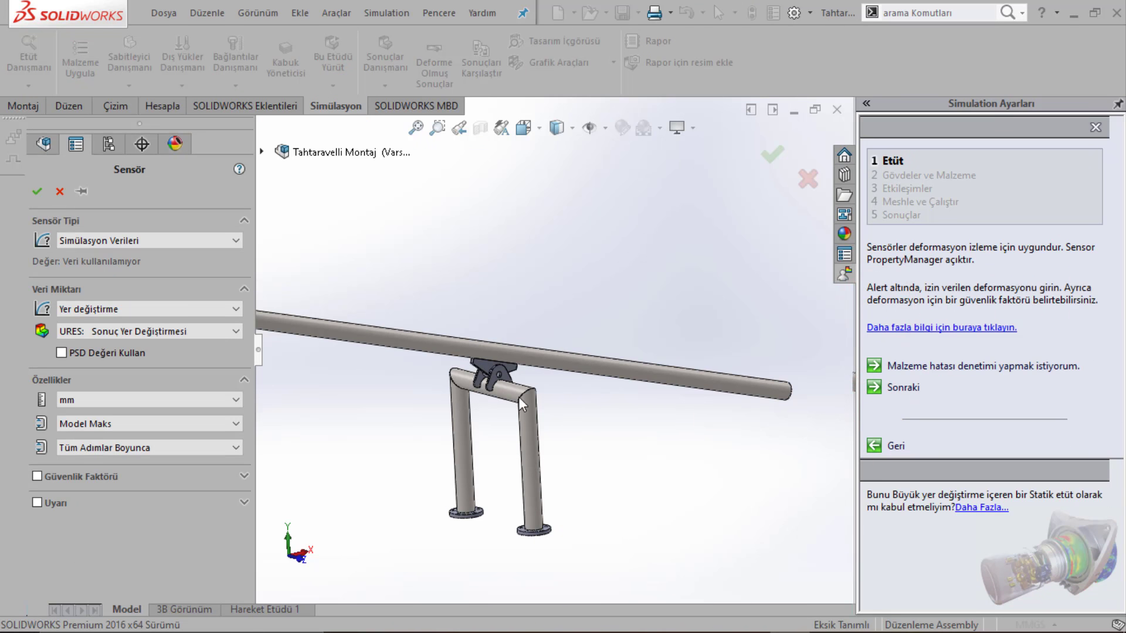
{"action": "scroll", "coordinate": [516, 378], "scroll_direction": "down", "scroll_amount": 3}
{"action": "scroll", "coordinate": [512, 375], "scroll_direction": "down", "scroll_amount": 3}
{"action": "mouse_move", "coordinate": [477, 339]}
{"action": "middle_mouse_down"}
{"action": "mouse_move", "coordinate": [555, 359]}
{"action": "mouse_move", "coordinate": [493, 332]}
{"action": "mouse_move", "coordinate": [543, 329]}
{"action": "mouse_move", "coordinate": [463, 329]}
{"action": "middle_mouse_up"}
Step: Cancel the Sensör setup and close the Simulation Ayarları pane
{"action": "key", "text": "Escape"}
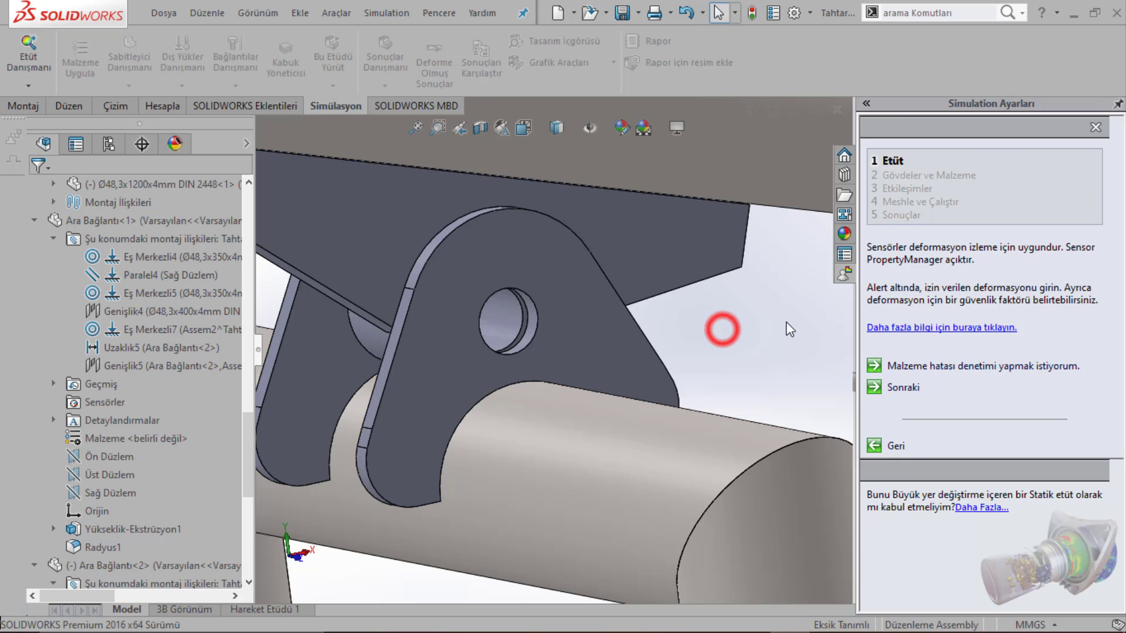
{"action": "left_click", "coordinate": [1098, 137]}
{"action": "middle_click_drag", "start_coordinate": [811, 296], "coordinate": [667, 307], "text": "ctrl"}
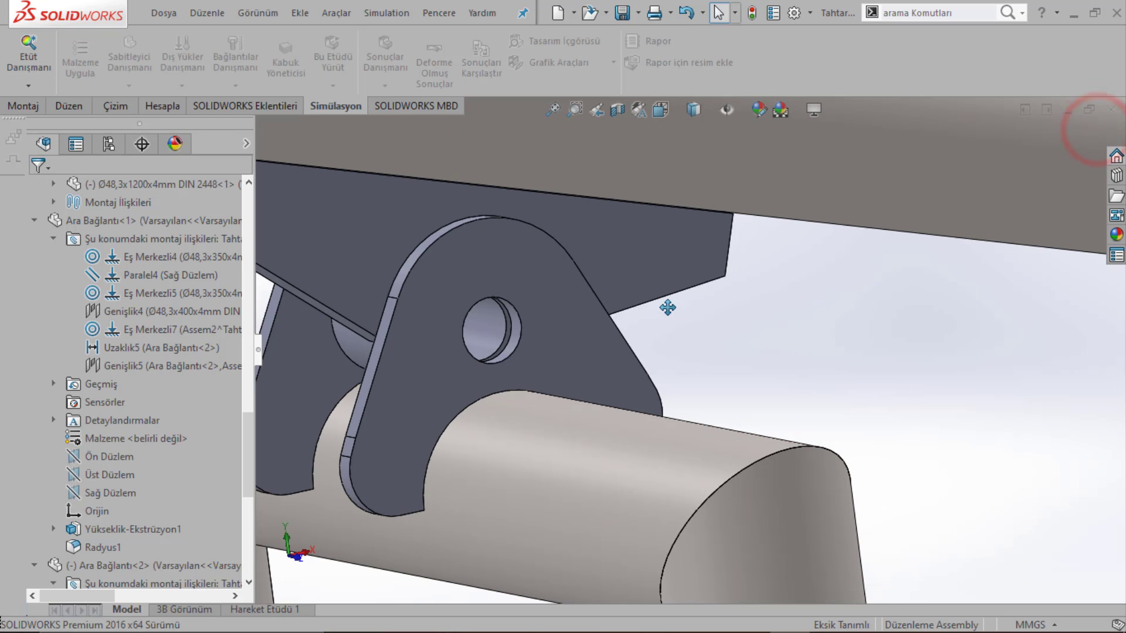
{"action": "left_click", "coordinate": [871, 617]}
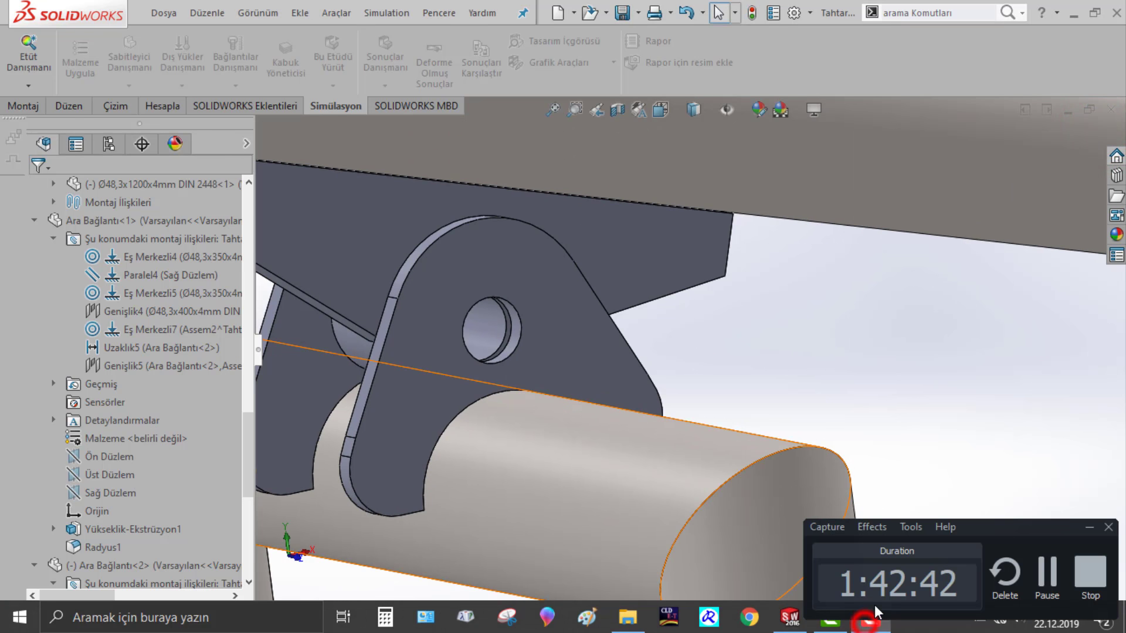